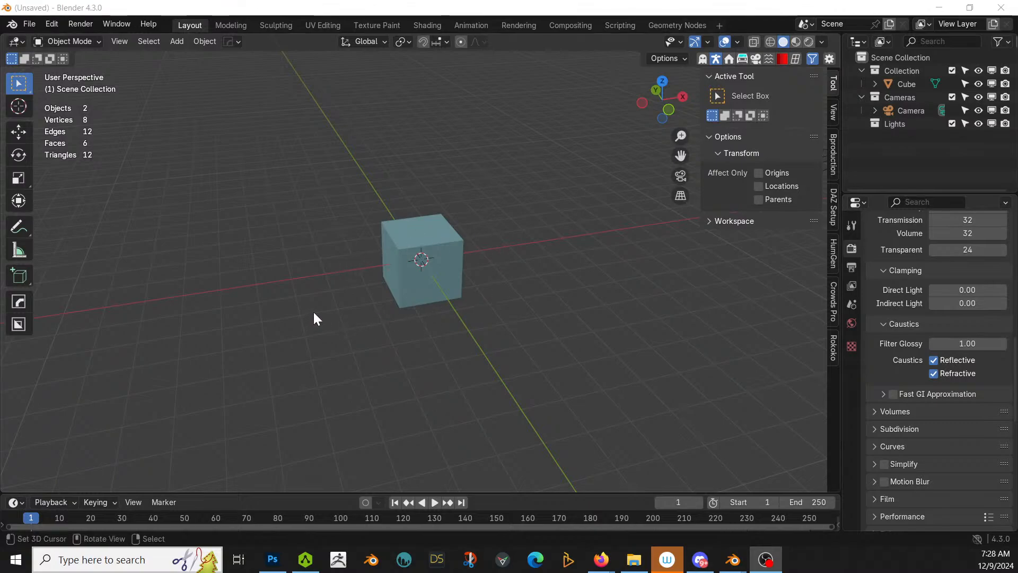
Step: Delete the default cube from the scene
{"action": "middle_click_drag", "start_coordinate": [313, 310], "coordinate": [344, 336]}
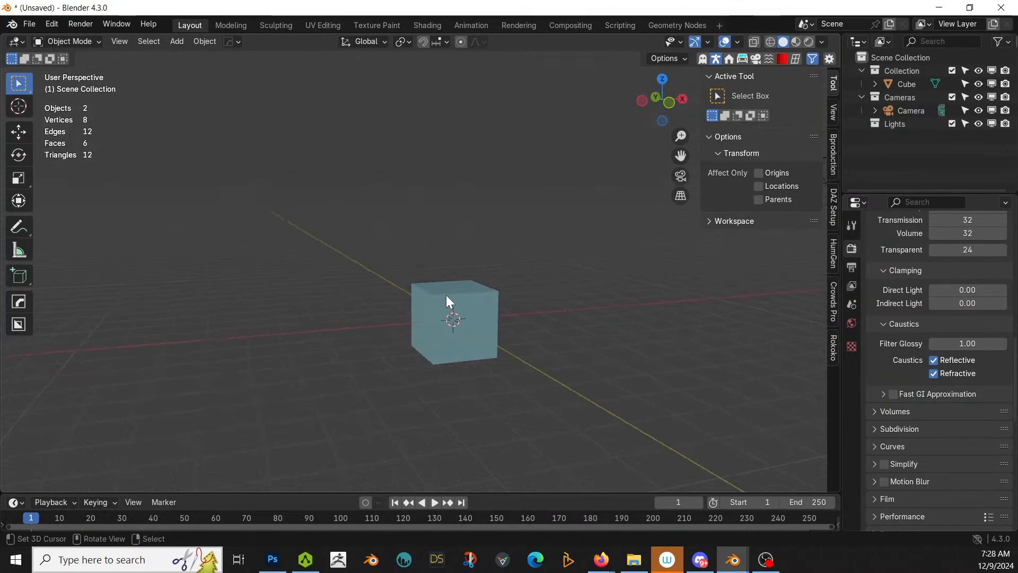
{"action": "mouse_move", "coordinate": [539, 285]}
{"action": "middle_mouse_down"}
{"action": "mouse_move", "coordinate": [553, 294]}
{"action": "mouse_move", "coordinate": [544, 301]}
{"action": "middle_mouse_up"}
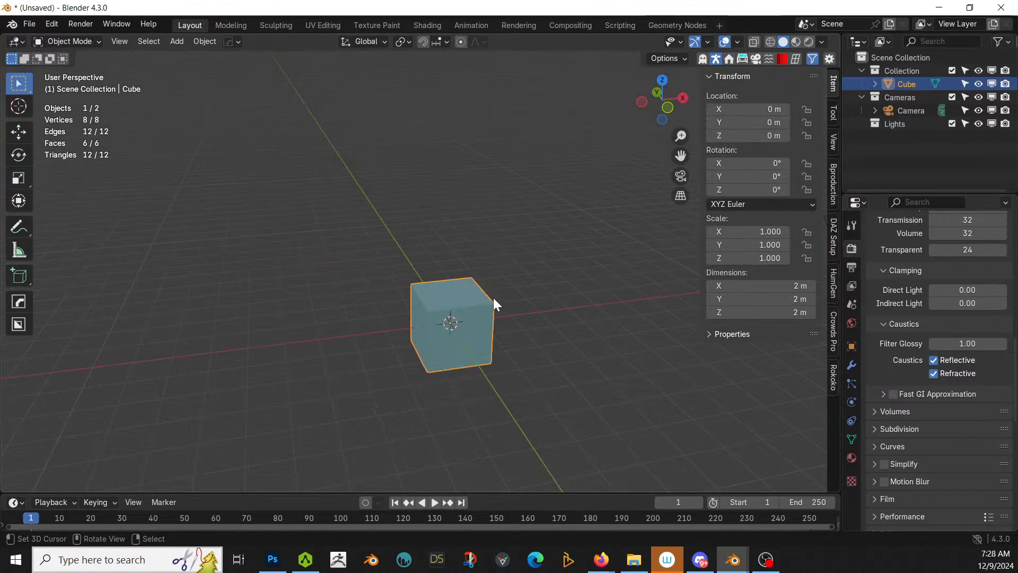
{"action": "key", "text": "Delete"}
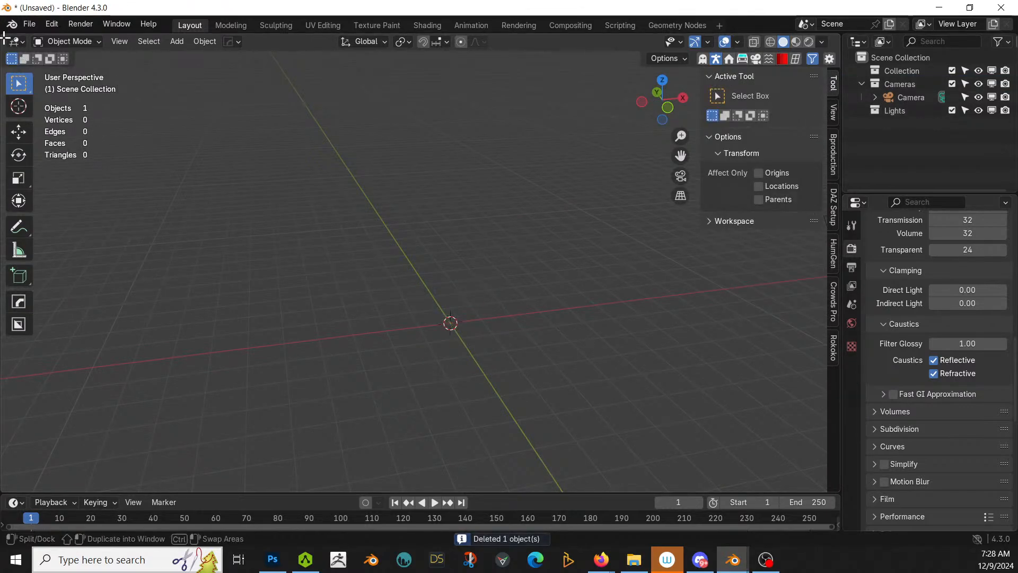
Step: Open an Asset Browser showing all libraries in a separate window, keeping a single 3D viewport in the main window
{"action": "left_click_drag", "start_coordinate": [4, 38], "coordinate": [257, 85]}
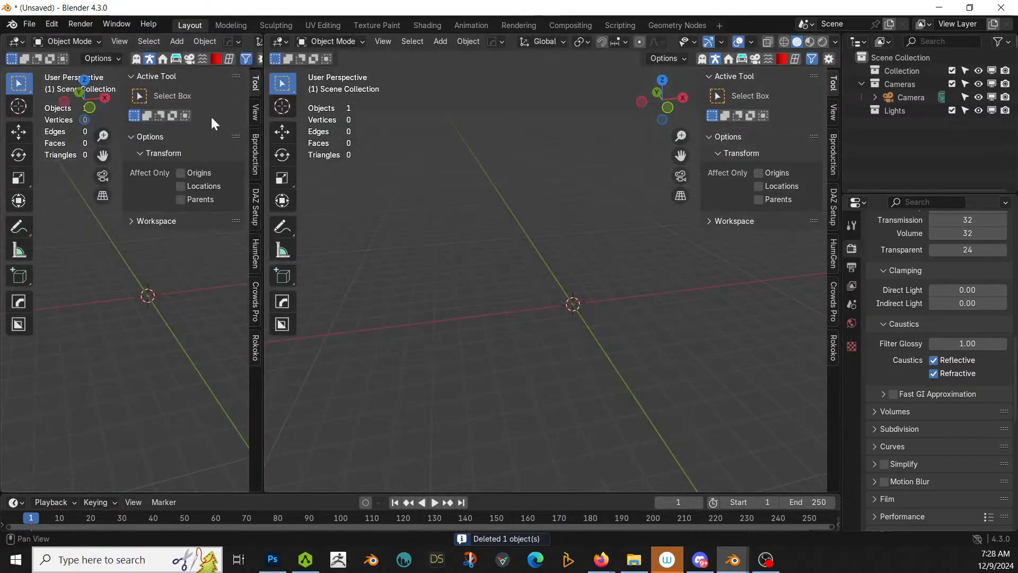
{"action": "key", "text": "shift+F1"}
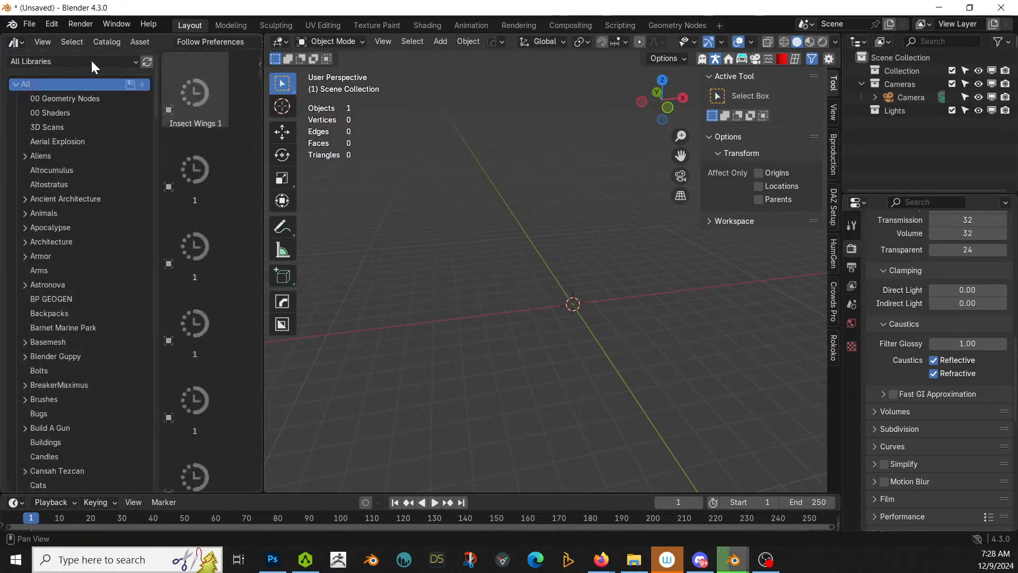
{"action": "left_click_drag", "start_coordinate": [4, 37], "coordinate": [8, 40]}
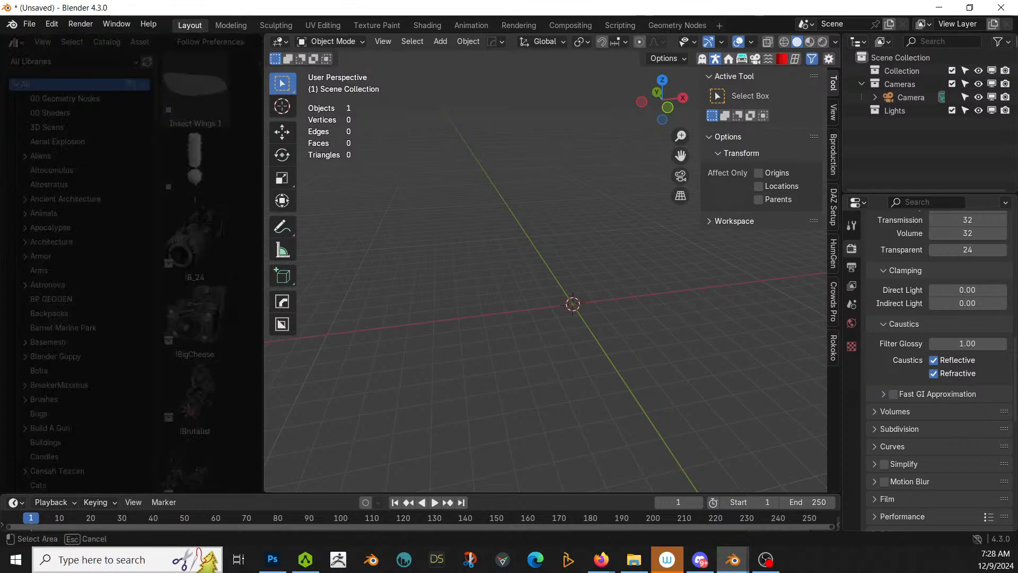
{"action": "left_click_drag", "start_coordinate": [257, 45], "coordinate": [223, 59]}
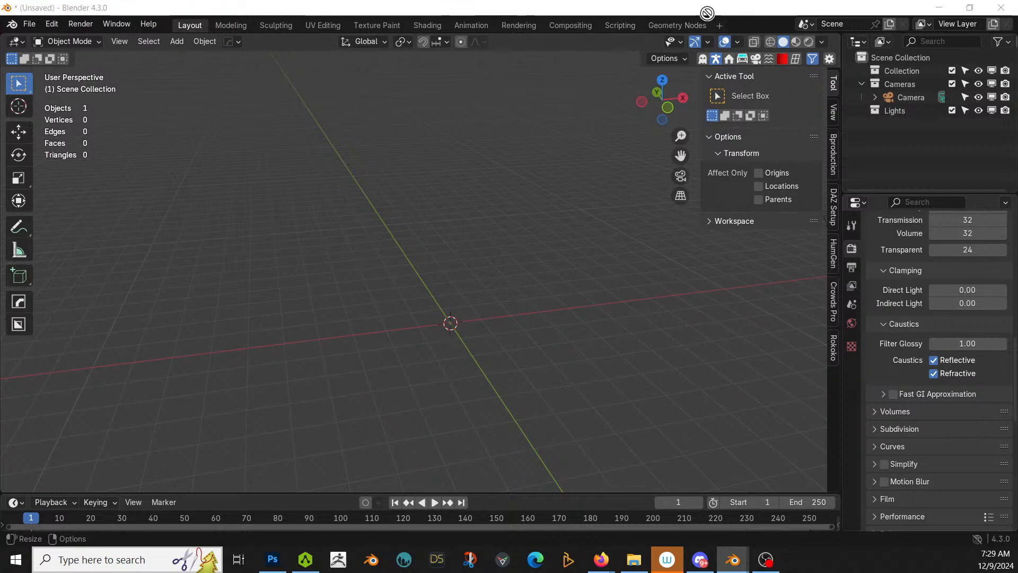
Step: Add the torso2 asset to the scene from the asset library and show it in front view
{"action": "left_click_drag", "start_coordinate": [709, 11], "coordinate": [477, 318]}
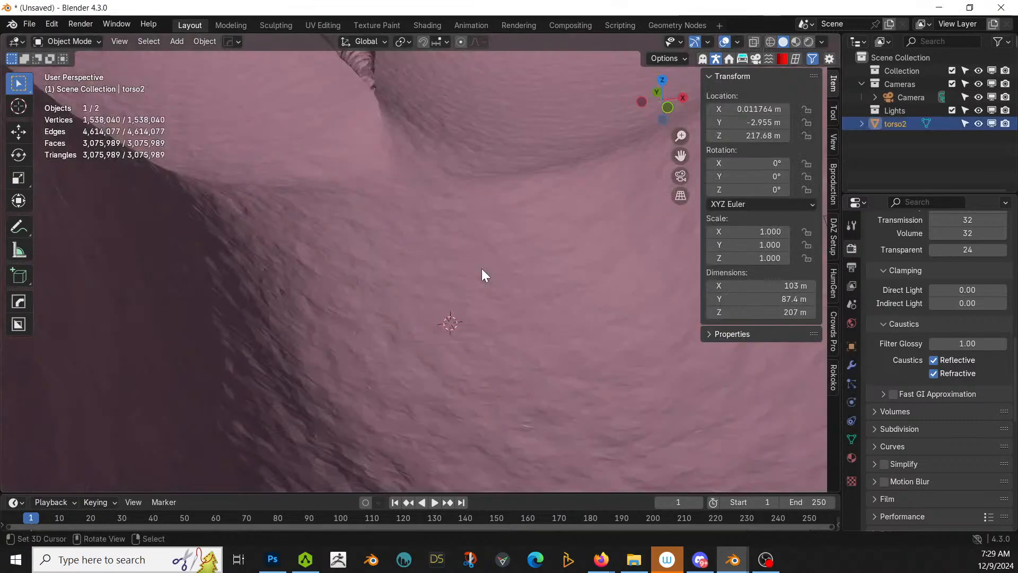
{"action": "scroll", "coordinate": [466, 257], "scroll_direction": "down", "scroll_amount": 1}
{"action": "scroll", "coordinate": [476, 248], "scroll_direction": "down", "scroll_amount": 10}
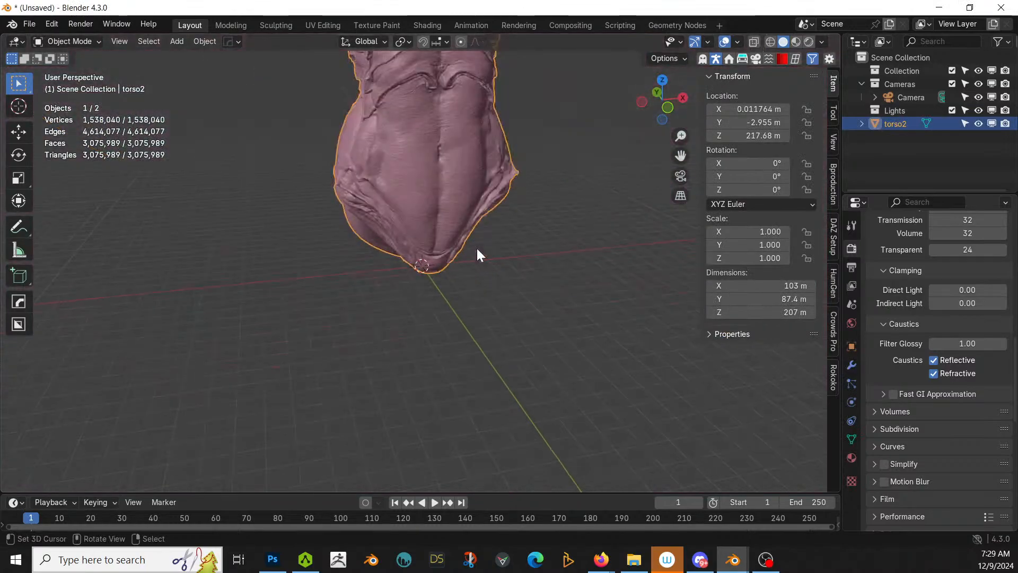
{"action": "middle_click_drag", "start_coordinate": [472, 234], "coordinate": [448, 328]}
{"action": "key", "text": "KP_1"}
{"action": "scroll", "coordinate": [449, 329], "scroll_direction": "down", "scroll_amount": 3}
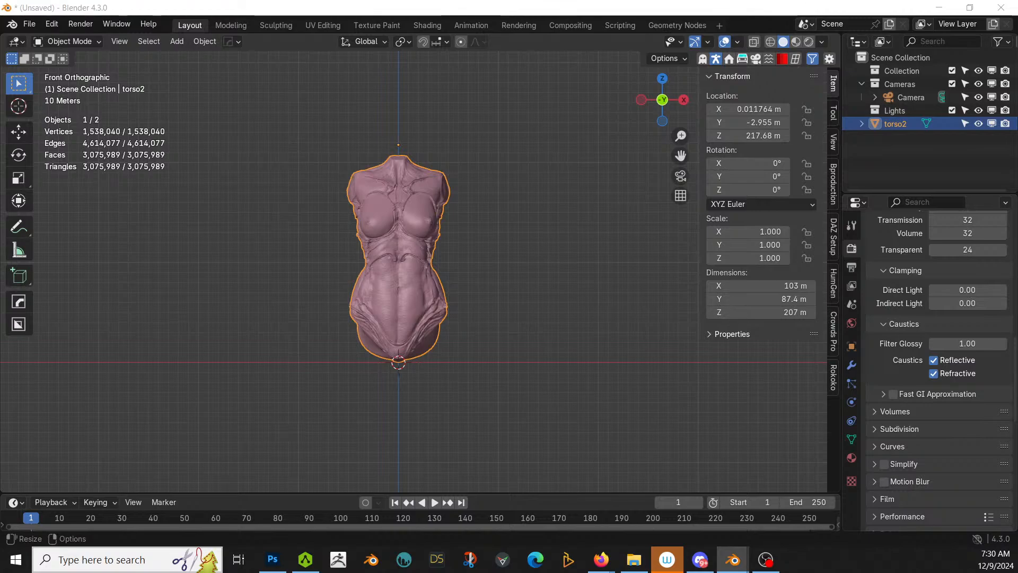
Step: Add the arm017 asset to the scene and clear the rotation and location of both the torso and the arms
{"action": "left_click_drag", "start_coordinate": [829, 62], "coordinate": [440, 322]}
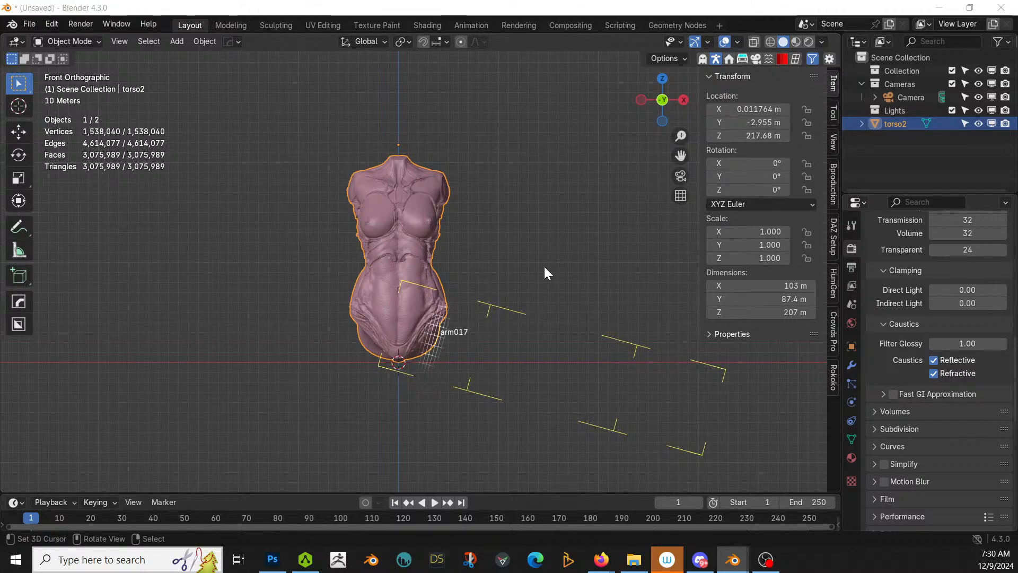
{"action": "left_click", "coordinate": [419, 205]}
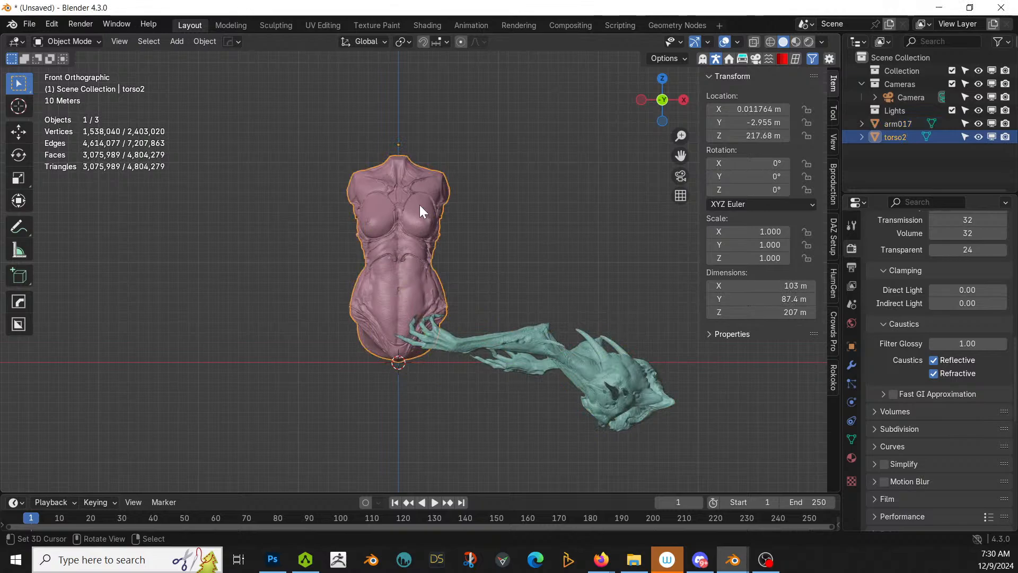
{"action": "key", "text": "alt+r"}
{"action": "key", "text": "alt+g"}
{"action": "left_click", "coordinate": [580, 374]}
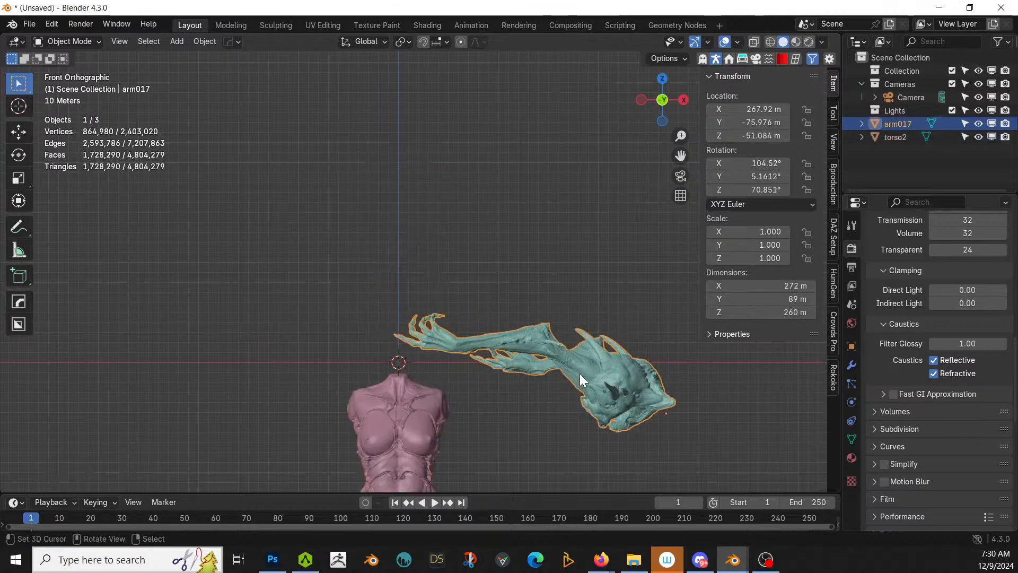
{"action": "key", "text": "alt+r"}
{"action": "key", "text": "alt+g"}
{"action": "scroll", "coordinate": [578, 380], "scroll_direction": "down", "scroll_amount": 4}
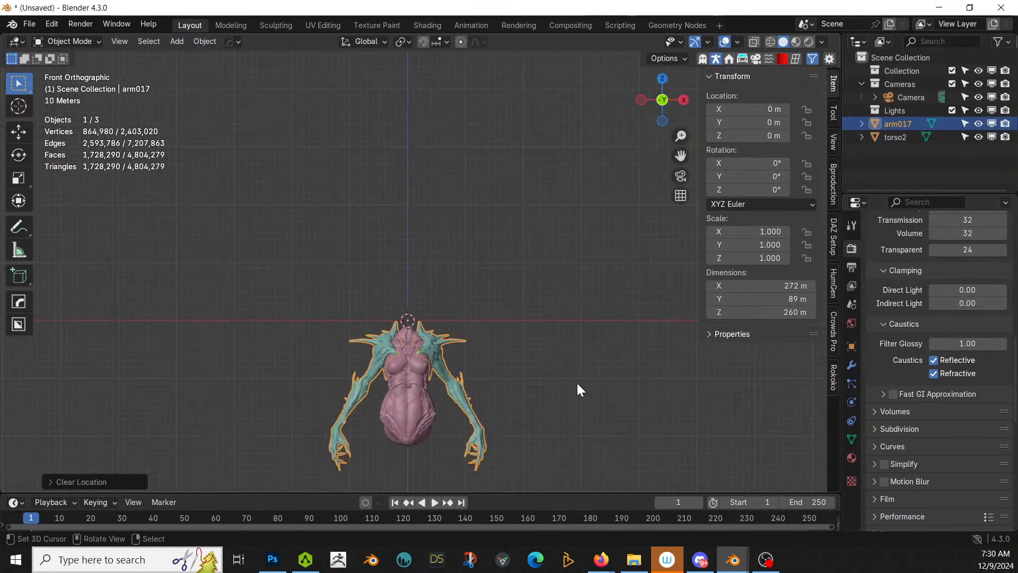
{"action": "scroll", "coordinate": [577, 383], "scroll_direction": "up", "scroll_amount": 2}
{"action": "middle_click_drag", "start_coordinate": [522, 377], "coordinate": [537, 249], "text": "shift"}
{"action": "scroll", "coordinate": [536, 249], "scroll_direction": "up", "scroll_amount": 1}
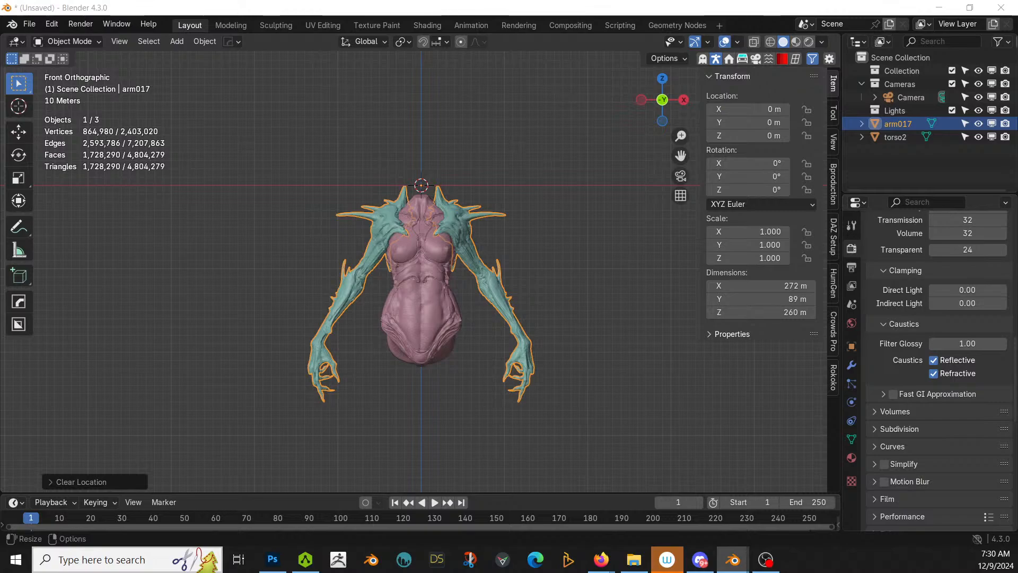
Step: Add the legs020 asset to the scene and clear its rotation and location
{"action": "left_click_drag", "start_coordinate": [337, 129], "coordinate": [539, 170]}
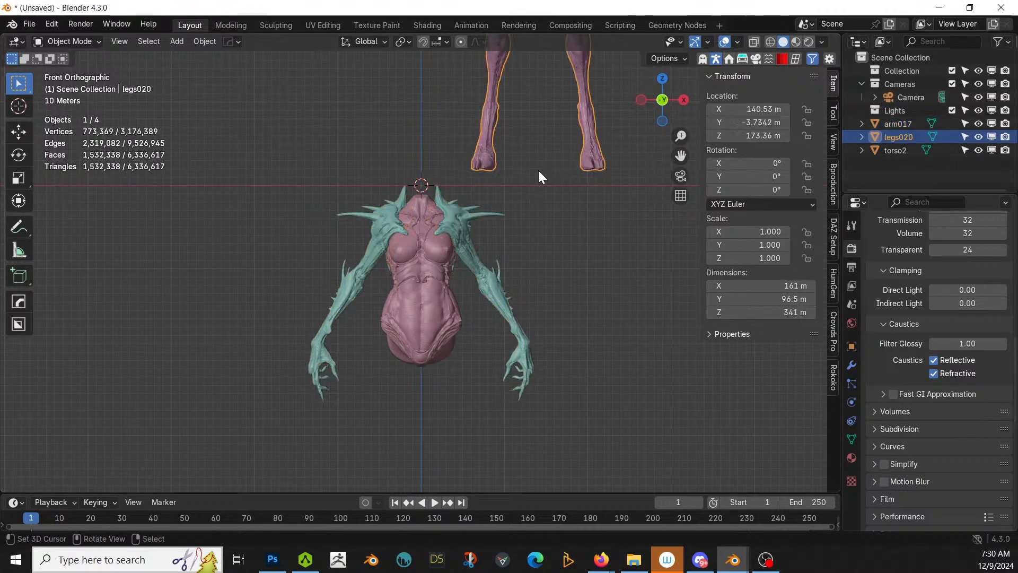
{"action": "key", "text": "alt+r"}
{"action": "key", "text": "alt+g"}
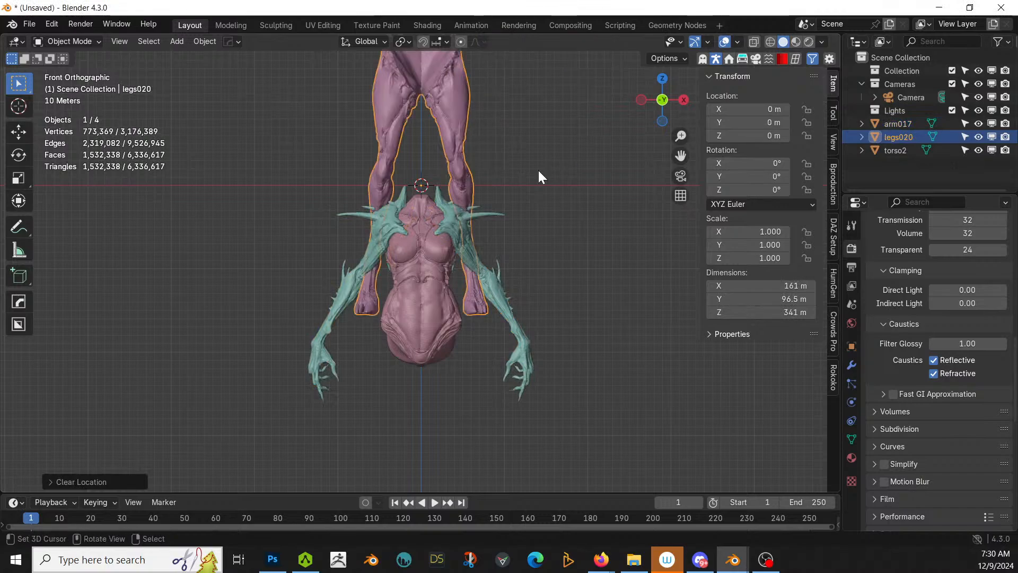
{"action": "scroll", "coordinate": [541, 258], "scroll_direction": "down", "scroll_amount": 4}
{"action": "mouse_move", "coordinate": [518, 247]}
{"action": "middle_mouse_down"}
{"action": "mouse_move", "coordinate": [528, 250]}
{"action": "mouse_move", "coordinate": [520, 260]}
{"action": "middle_mouse_up"}
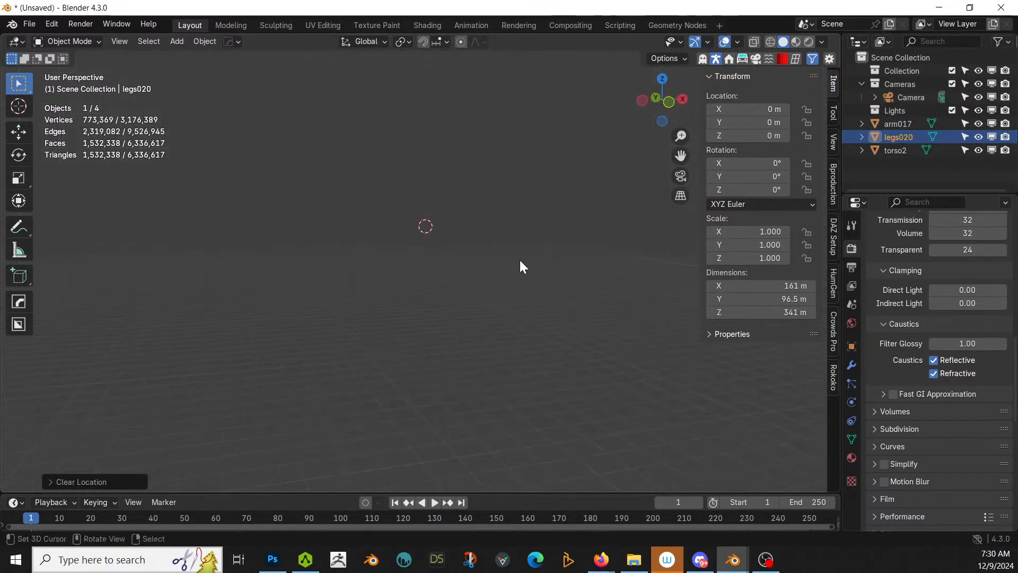
{"action": "key", "text": "KP_1"}
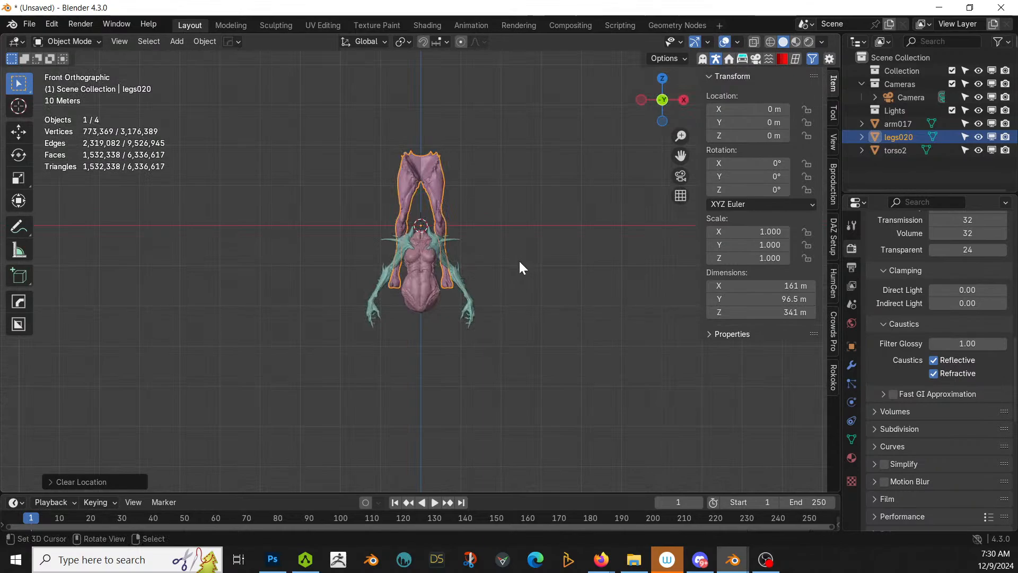
Step: Raise the arms and torso together about 325 m along Z so the torso sits on the legs' hips
{"action": "scroll", "coordinate": [514, 246], "scroll_direction": "up", "scroll_amount": 3}
{"action": "left_click", "coordinate": [449, 223], "text": "shift"}
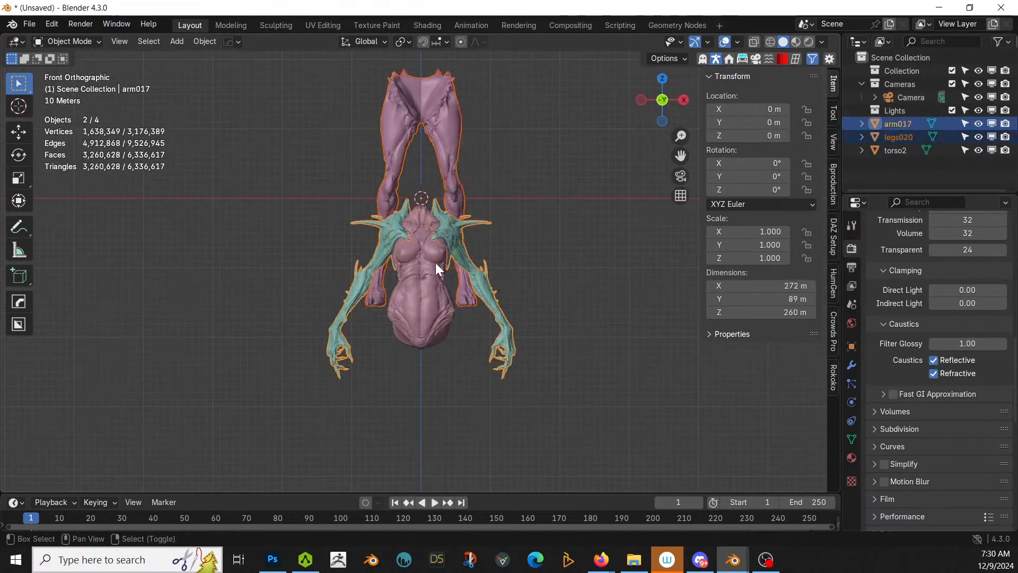
{"action": "left_click", "coordinate": [442, 270], "text": "shift"}
{"action": "key", "text": "g"}
{"action": "key", "text": "z"}
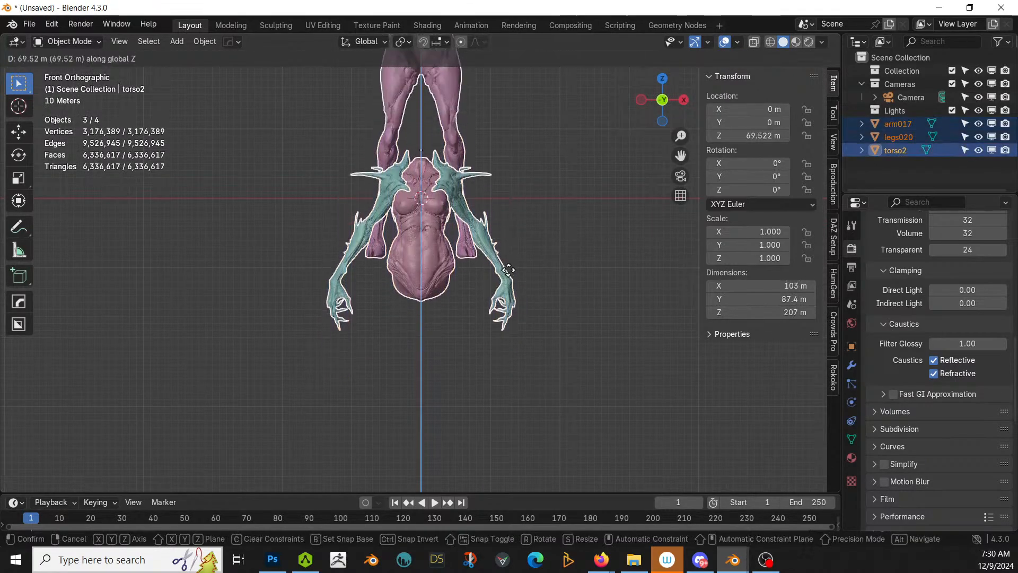
{"action": "right_click", "coordinate": [501, 240]}
{"action": "left_click", "coordinate": [449, 128], "text": "shift"}
{"action": "left_click", "coordinate": [449, 128], "text": "shift"}
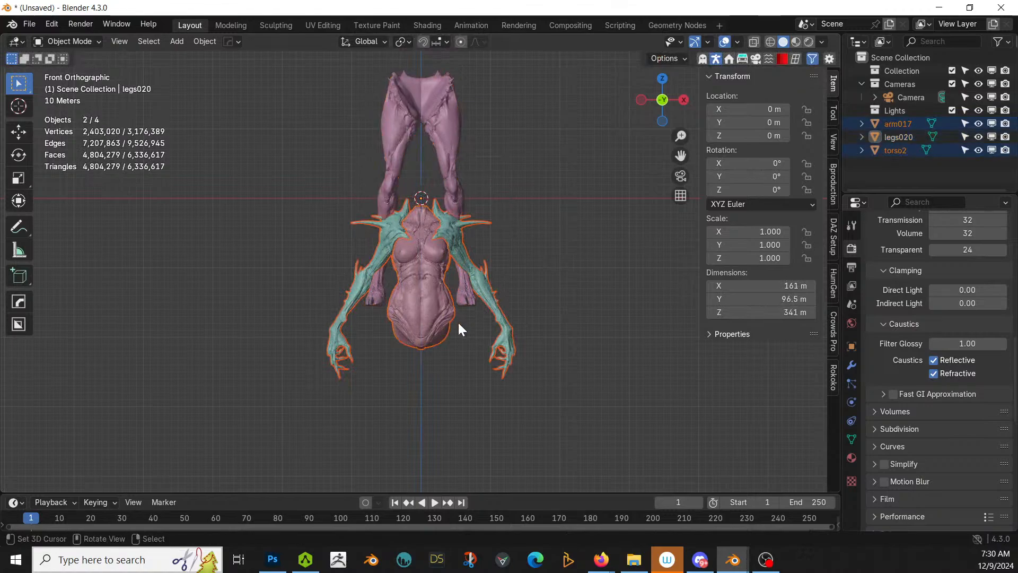
{"action": "key", "text": "g"}
{"action": "key", "text": "z"}
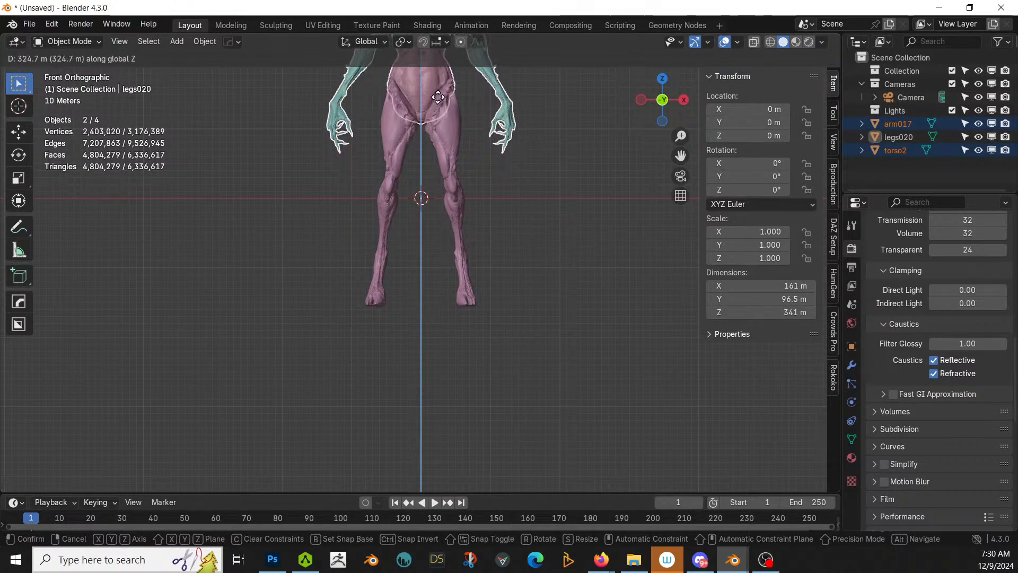
{"action": "left_click", "coordinate": [491, 151]}
Step: In the right side view, move the legs about 11 m along Y to line up with the torso
{"action": "key", "text": "KP_3"}
{"action": "middle_click_drag", "start_coordinate": [504, 243], "coordinate": [488, 352], "text": "shift"}
{"action": "scroll", "coordinate": [489, 353], "scroll_direction": "up", "scroll_amount": 2}
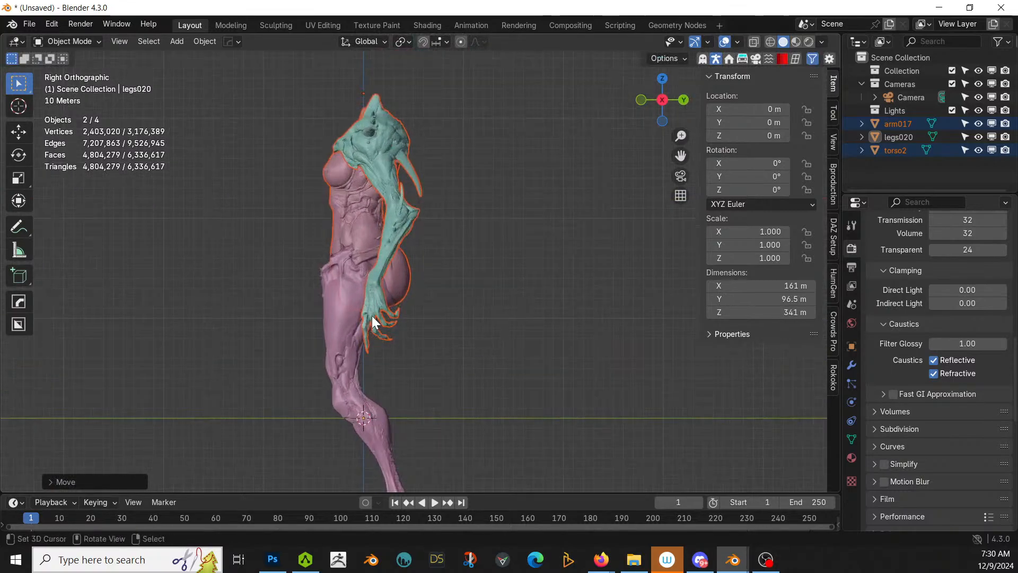
{"action": "left_click", "coordinate": [345, 312]}
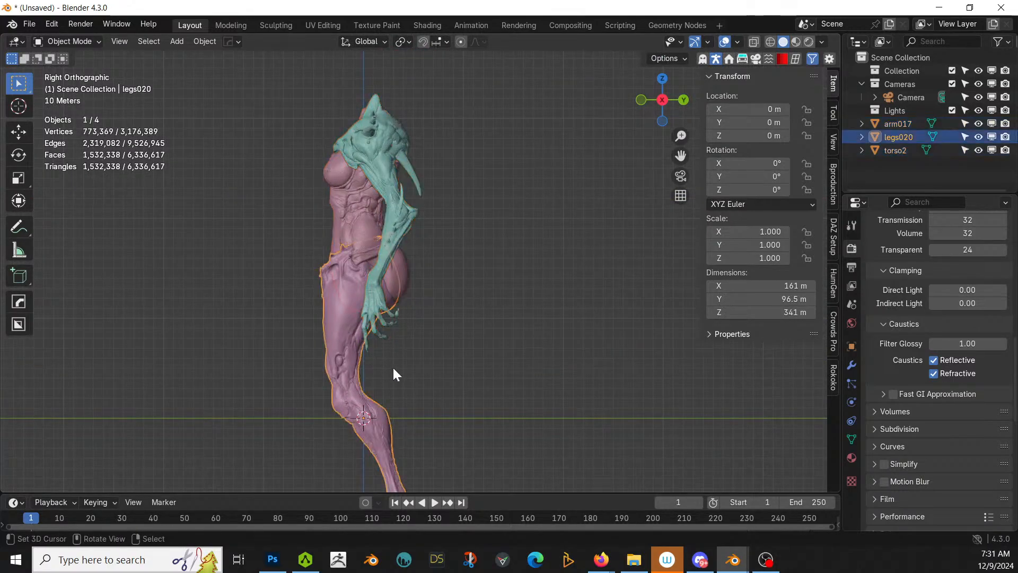
{"action": "key", "text": "g"}
{"action": "key", "text": "y"}
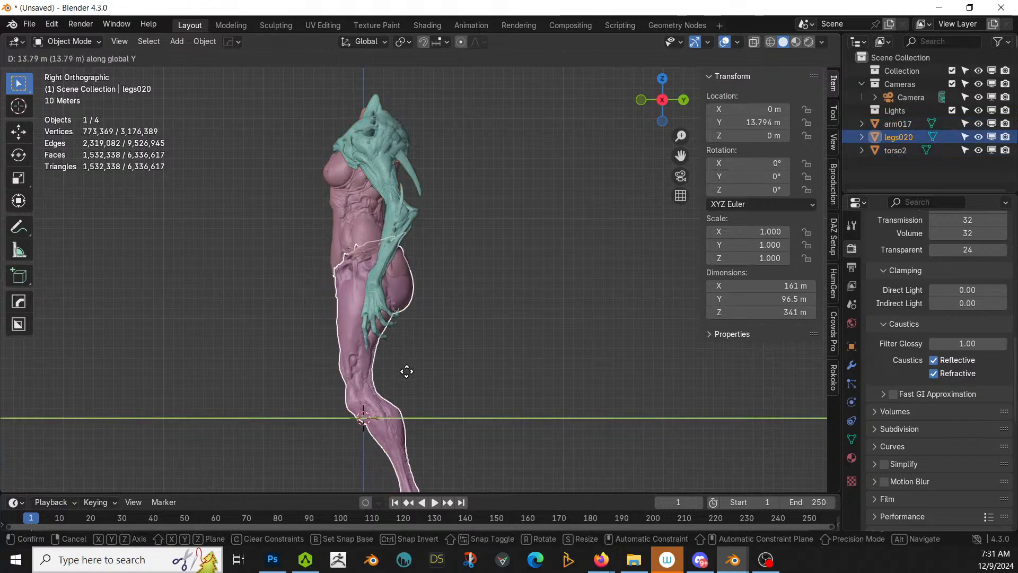
{"action": "left_click", "coordinate": [419, 366]}
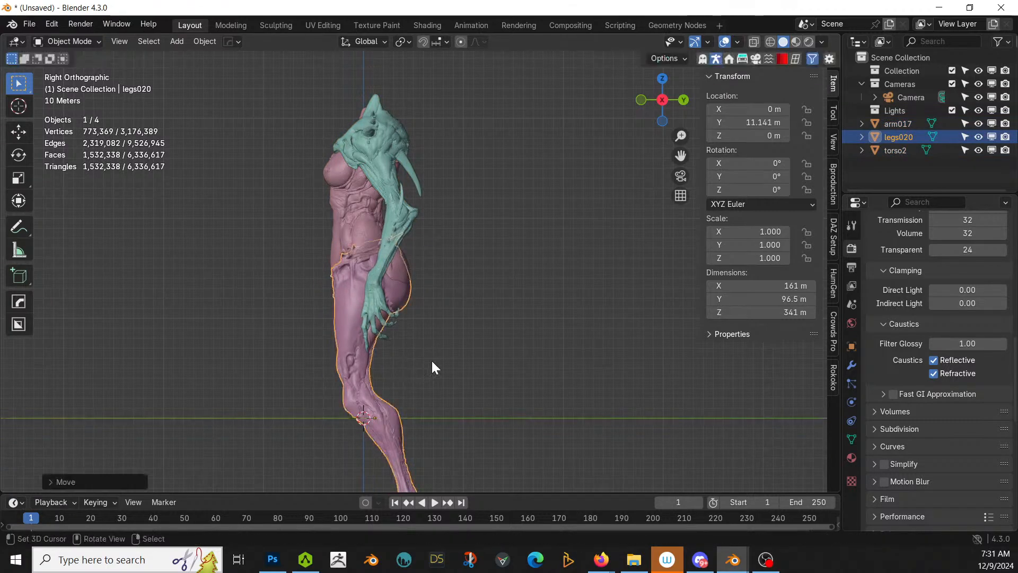
Step: Scale the legs, torso and arms together by 0.01 and frame them in the view
{"action": "middle_click_drag", "start_coordinate": [431, 358], "coordinate": [537, 367]}
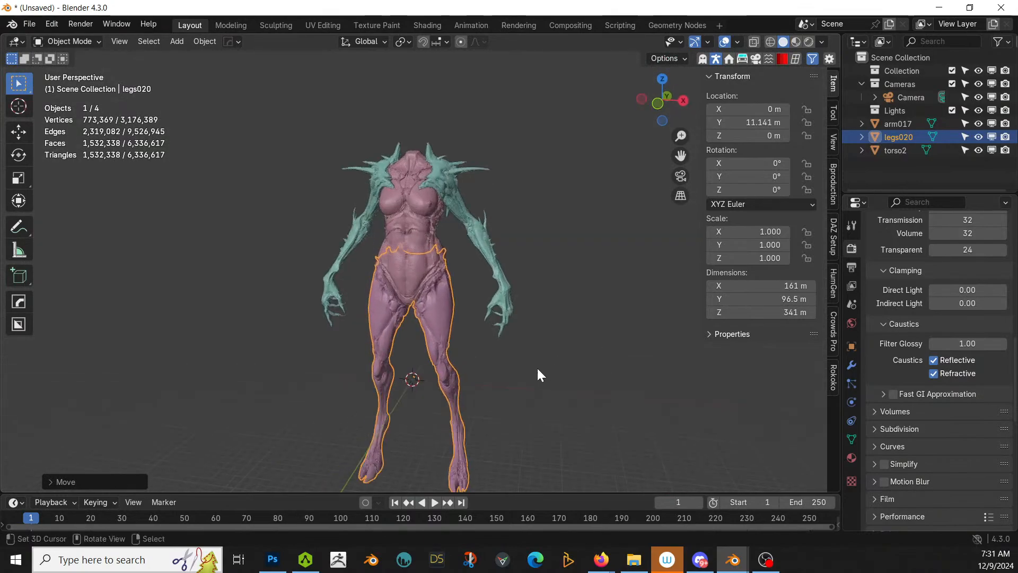
{"action": "left_click", "coordinate": [421, 239], "text": "shift"}
{"action": "left_click", "coordinate": [463, 203], "text": "shift"}
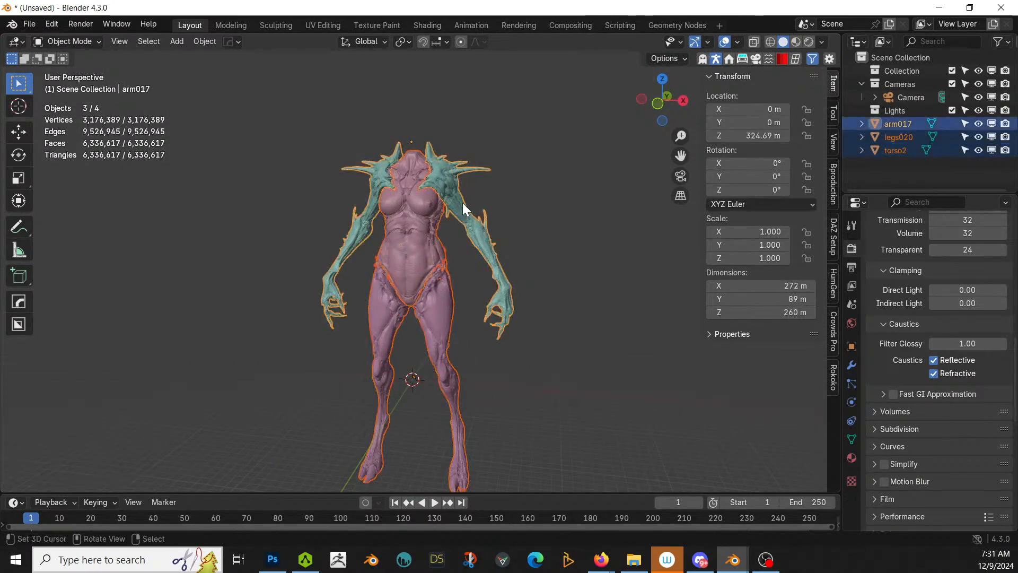
{"action": "type", "text": "s0.01"}
{"action": "key", "text": "Return"}
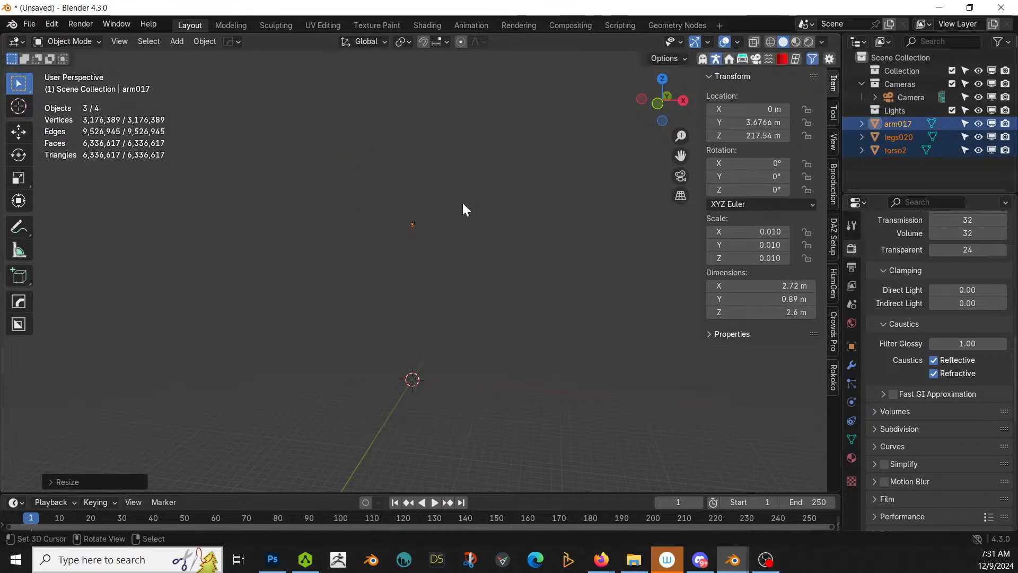
{"action": "key", "text": "KP_Decimal"}
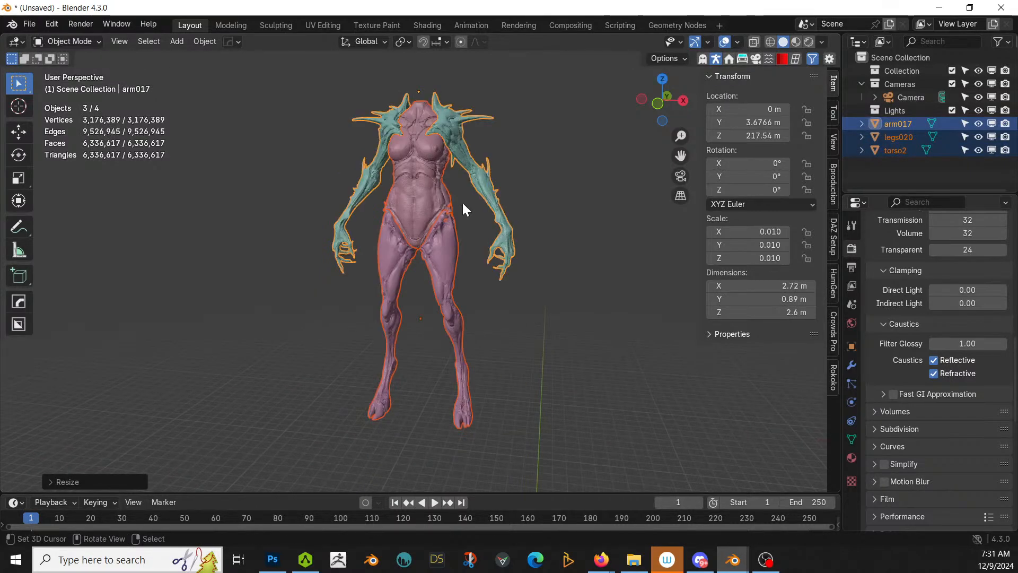
Step: Clear the location of the selected arms, legs and torso, and frame them in front view
{"action": "scroll", "coordinate": [463, 202], "scroll_direction": "down", "scroll_amount": 5}
{"action": "key", "text": "KP_1"}
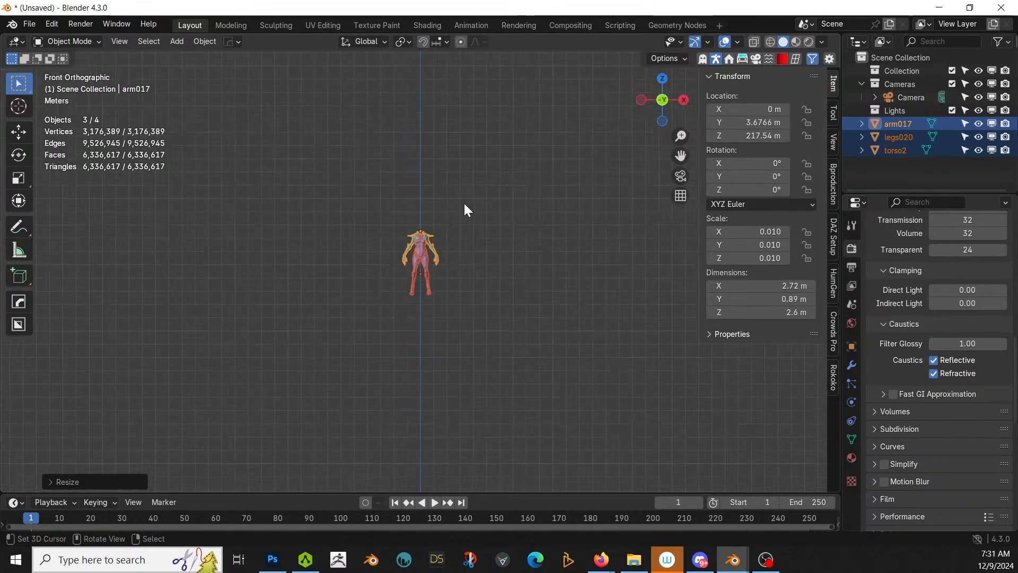
{"action": "scroll", "coordinate": [464, 206], "scroll_direction": "down", "scroll_amount": 4}
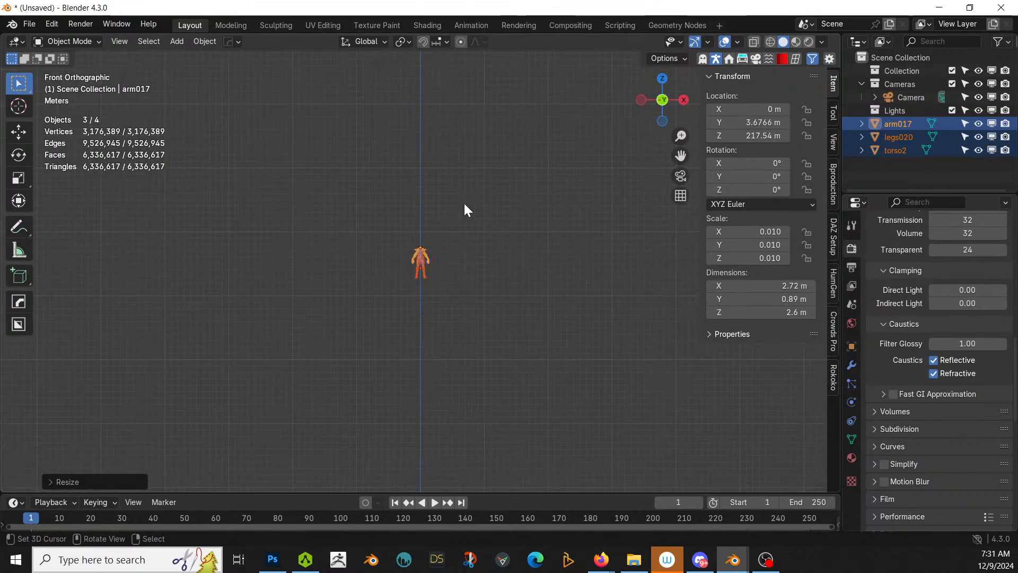
{"action": "key", "text": "alt+g"}
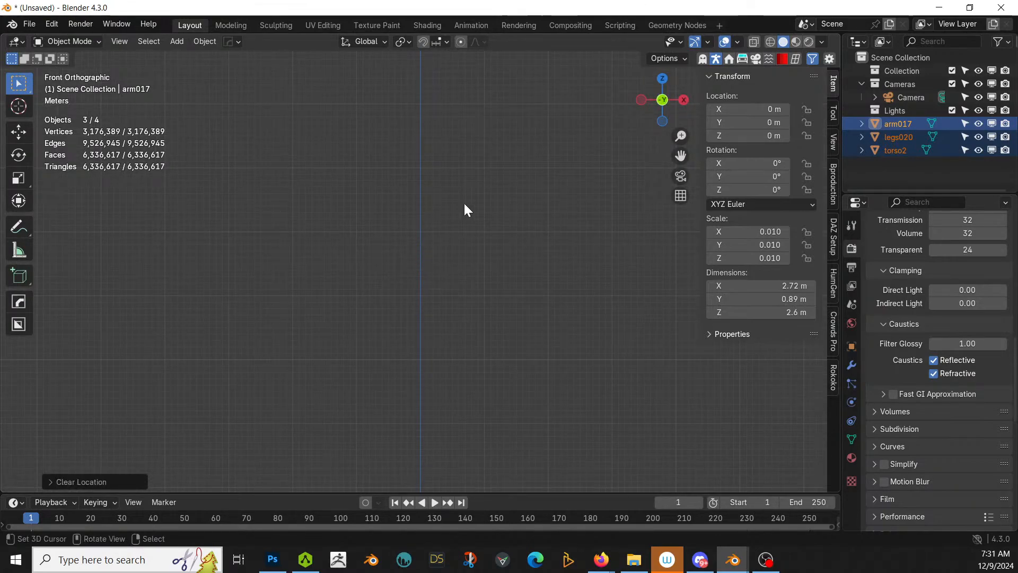
{"action": "scroll", "coordinate": [464, 204], "scroll_direction": "down", "scroll_amount": 2}
{"action": "key", "text": "KP_Decimal"}
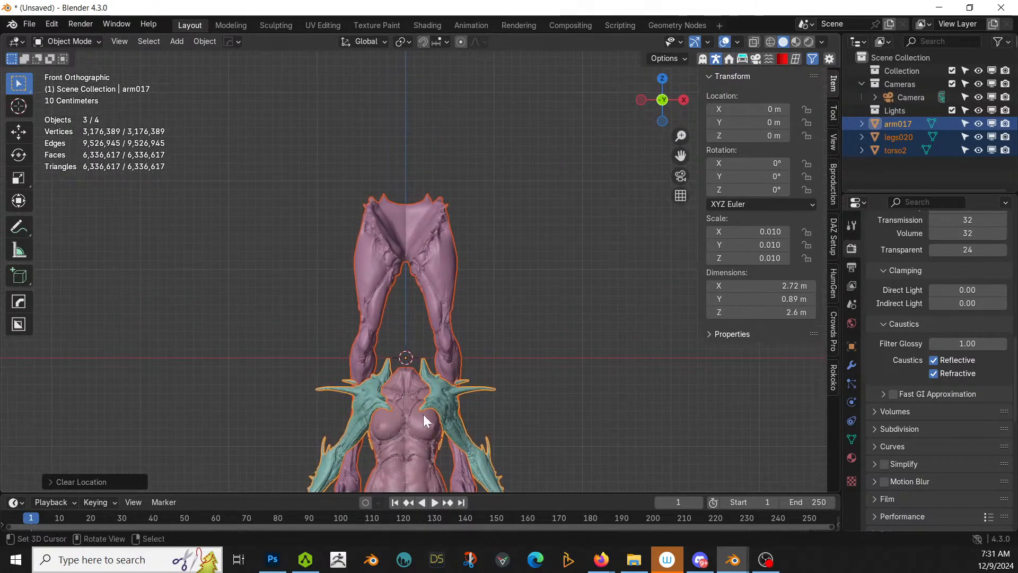
Step: Raise the arms and torso together about 3.2 m along Z so the torso sits on the legs' hips
{"action": "left_click", "coordinate": [423, 414]}
{"action": "left_click", "coordinate": [365, 403], "text": "shift"}
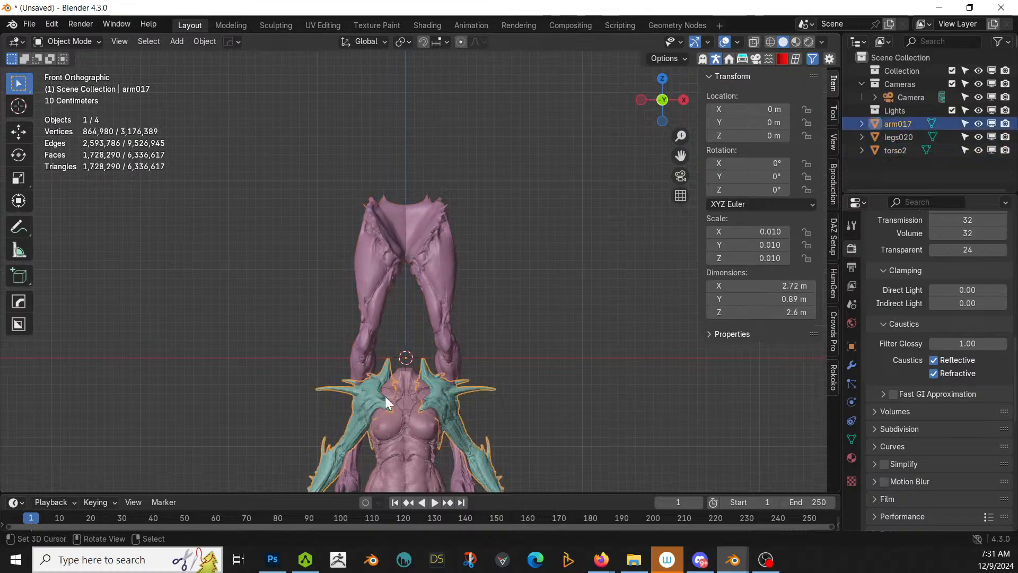
{"action": "left_click", "coordinate": [412, 422], "text": "shift"}
{"action": "key", "text": "g"}
{"action": "key", "text": "z"}
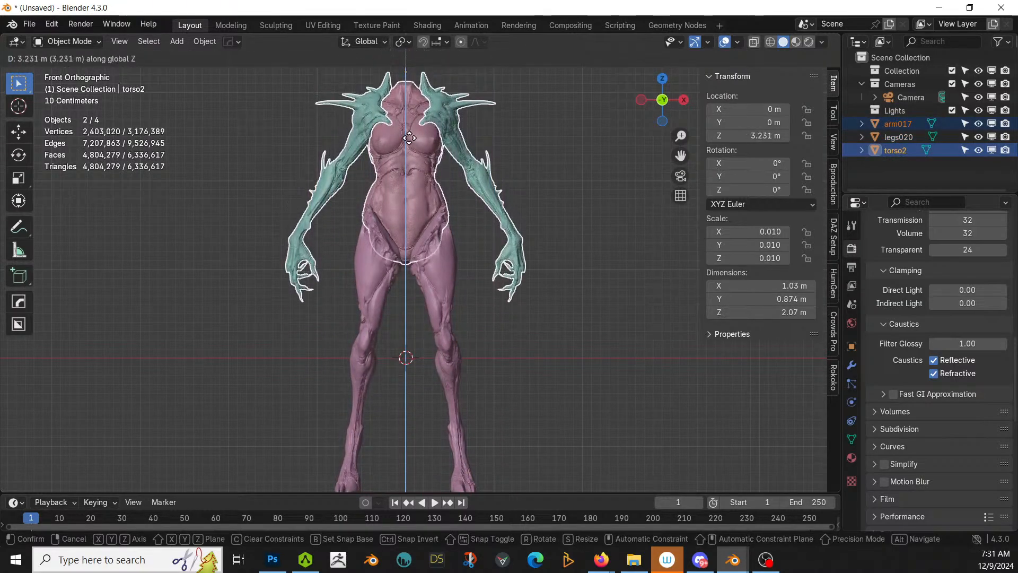
{"action": "left_click", "coordinate": [407, 140]}
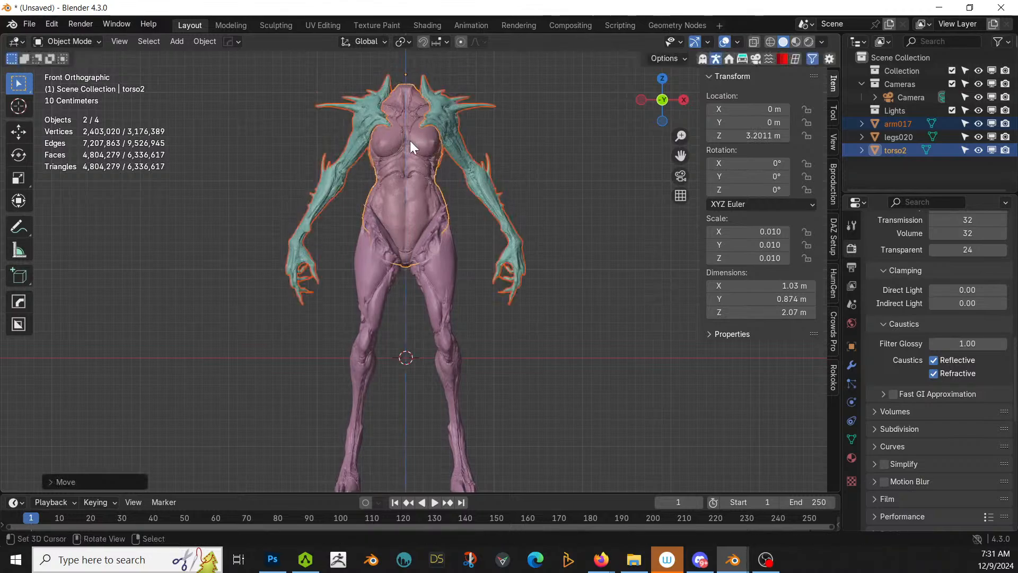
Step: In the right side view, move the legs about 0.12 m along Y to line up with the torso
{"action": "key", "text": "KP_3"}
{"action": "left_click", "coordinate": [399, 241]}
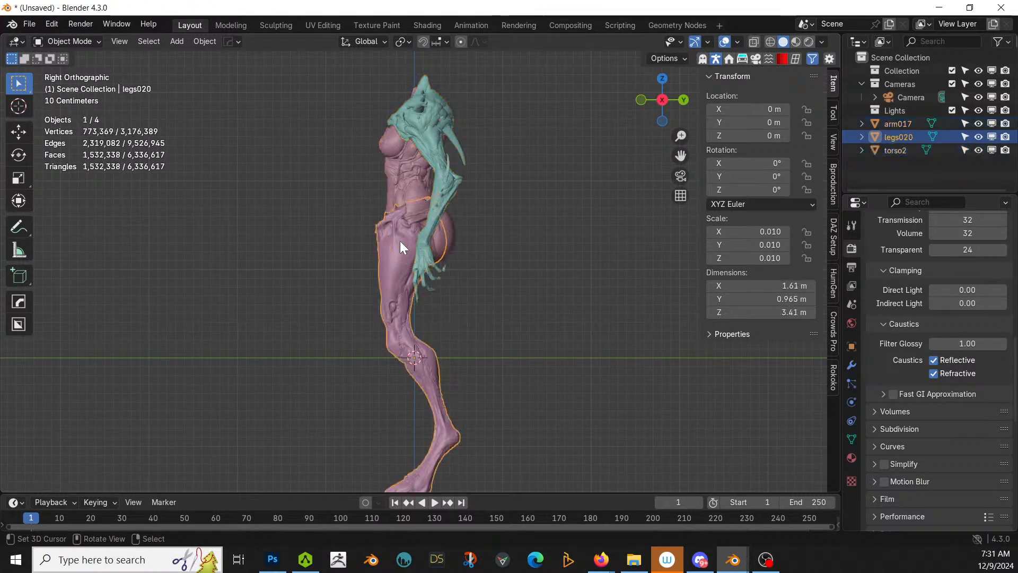
{"action": "key", "text": "g"}
{"action": "key", "text": "y"}
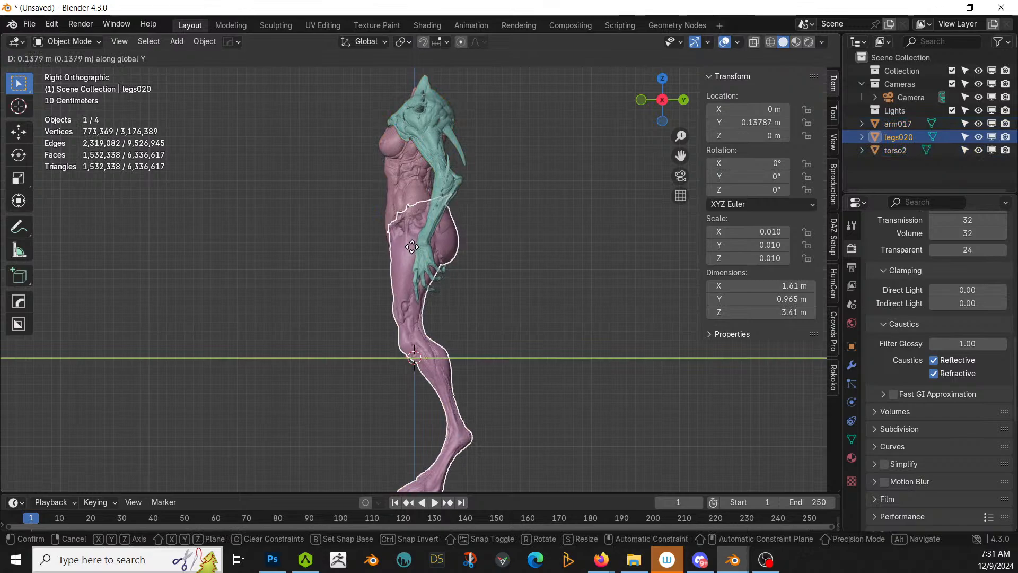
{"action": "left_click", "coordinate": [417, 245]}
Step: Generate a new male HumGen human at the creature's position as a size reference
{"action": "middle_click_drag", "start_coordinate": [414, 249], "coordinate": [535, 283]}
{"action": "scroll", "coordinate": [536, 283], "scroll_direction": "down", "scroll_amount": 3}
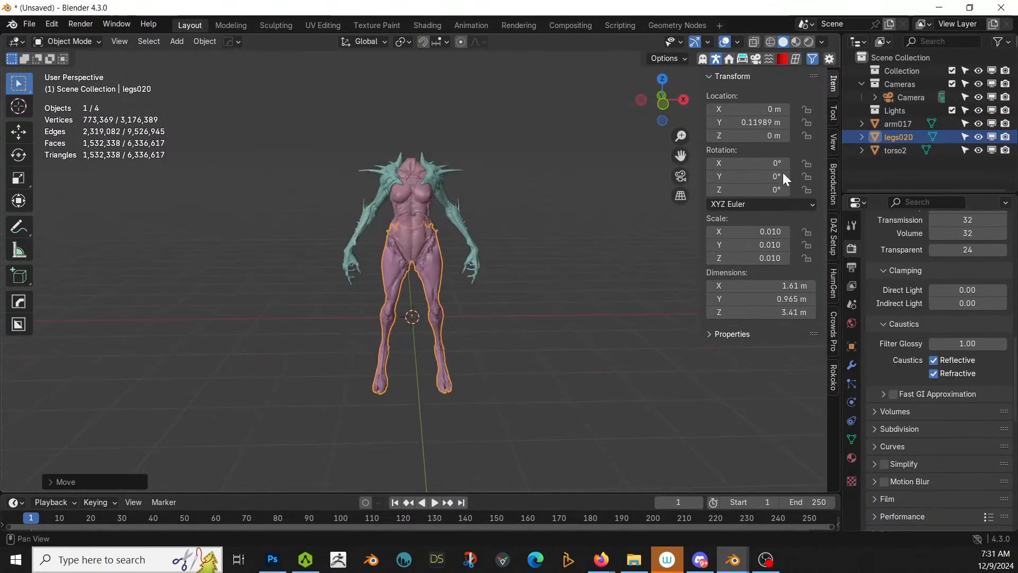
{"action": "left_click", "coordinate": [834, 284]}
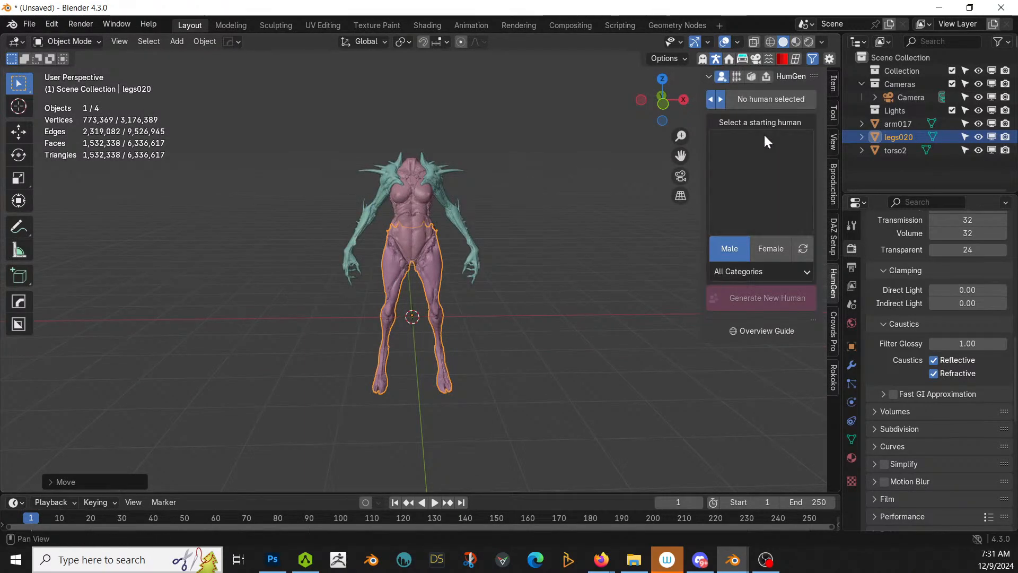
{"action": "left_click", "coordinate": [683, 292]}
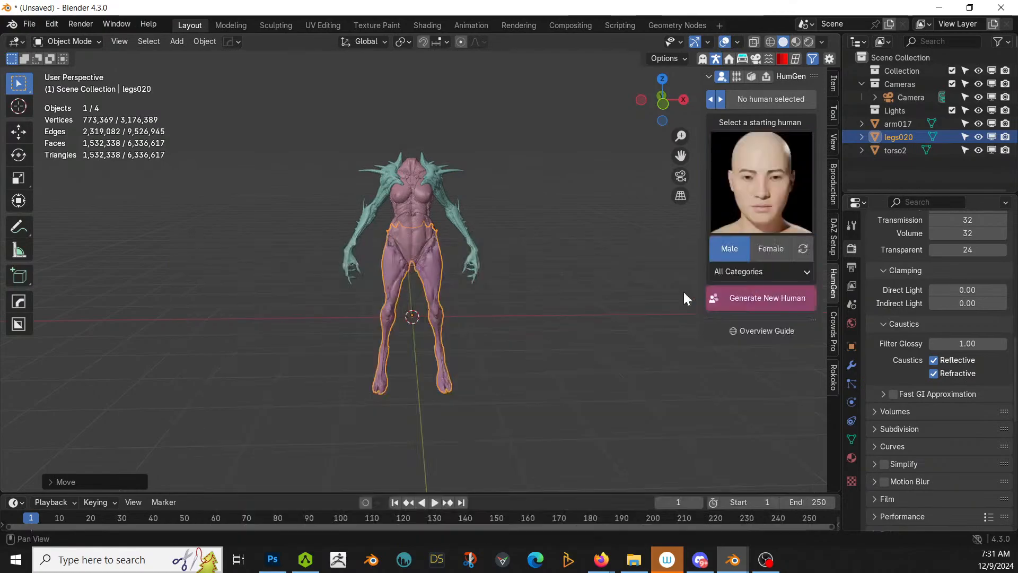
{"action": "left_click", "coordinate": [740, 298]}
{"action": "scroll", "coordinate": [527, 323], "scroll_direction": "up", "scroll_amount": 4}
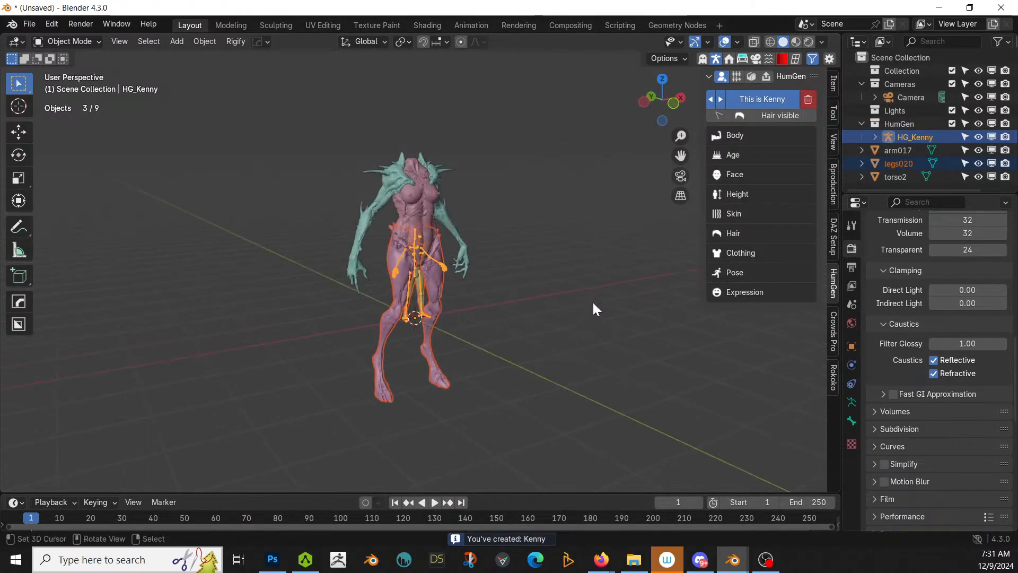
Step: Scale the legs, torso and arms down together toward the height of the reference human
{"action": "left_click", "coordinate": [364, 274]}
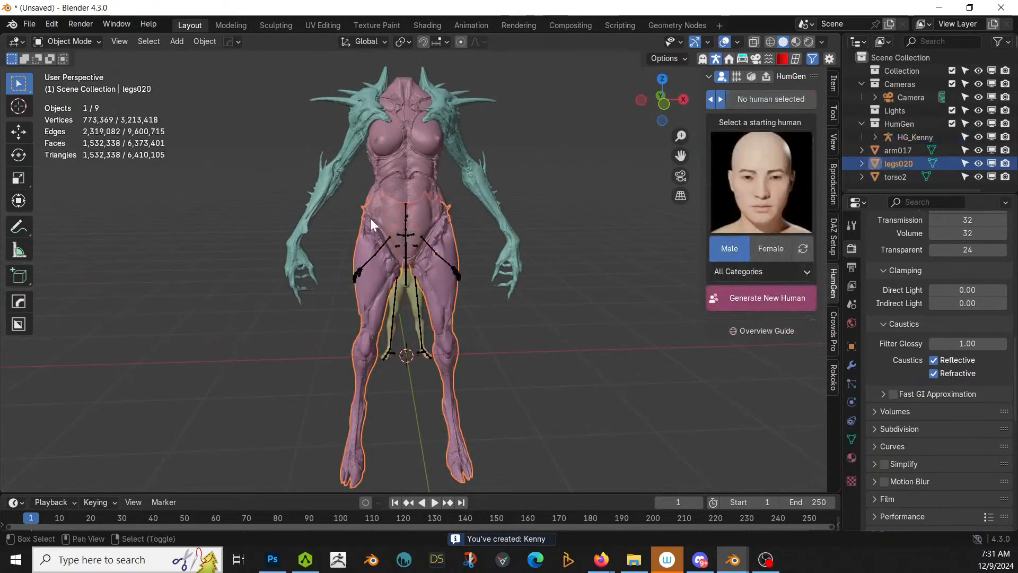
{"action": "left_click", "coordinate": [386, 170], "text": "shift"}
{"action": "left_click", "coordinate": [339, 164], "text": "shift"}
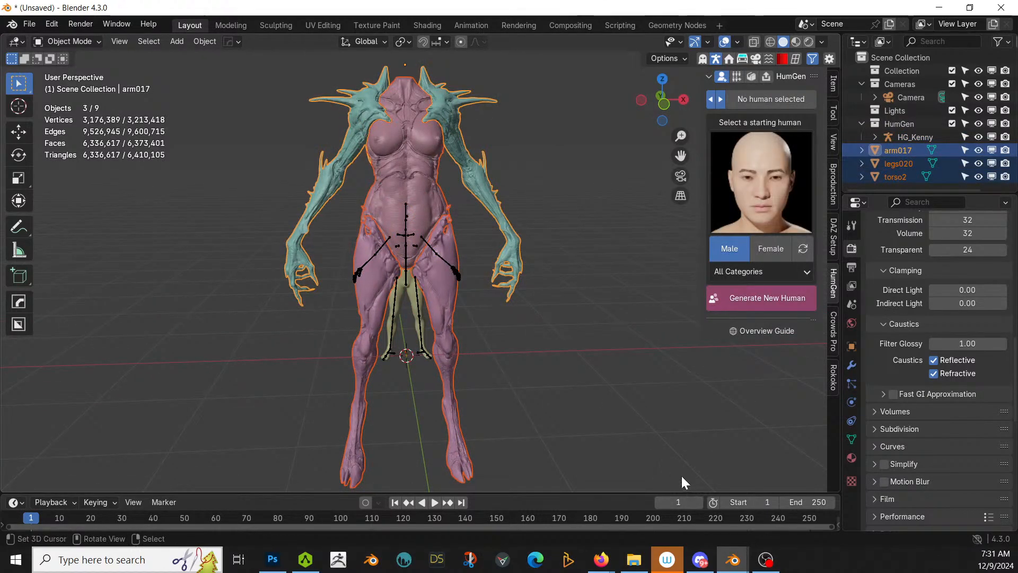
{"action": "key", "text": "s"}
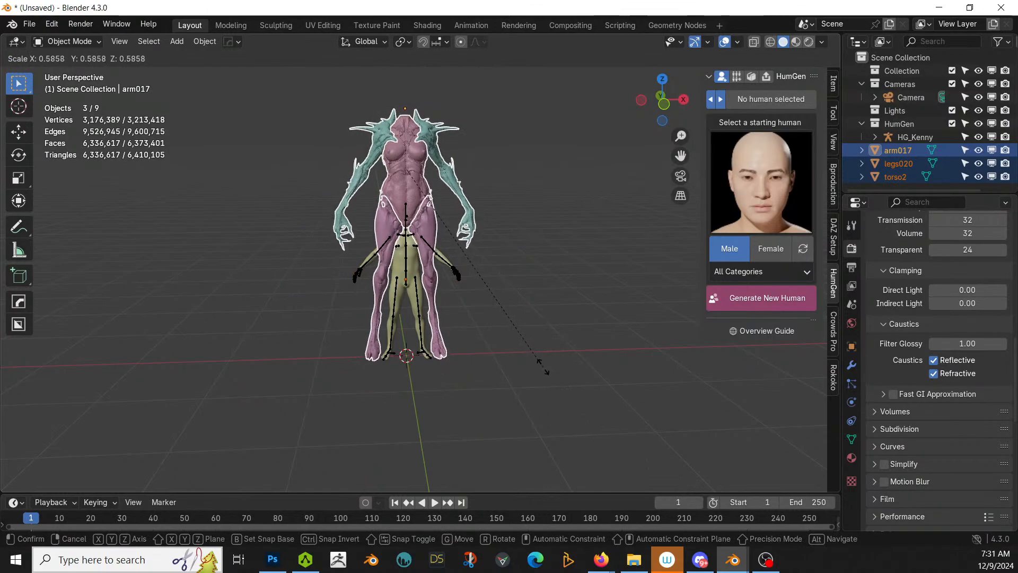
{"action": "left_click", "coordinate": [495, 305]}
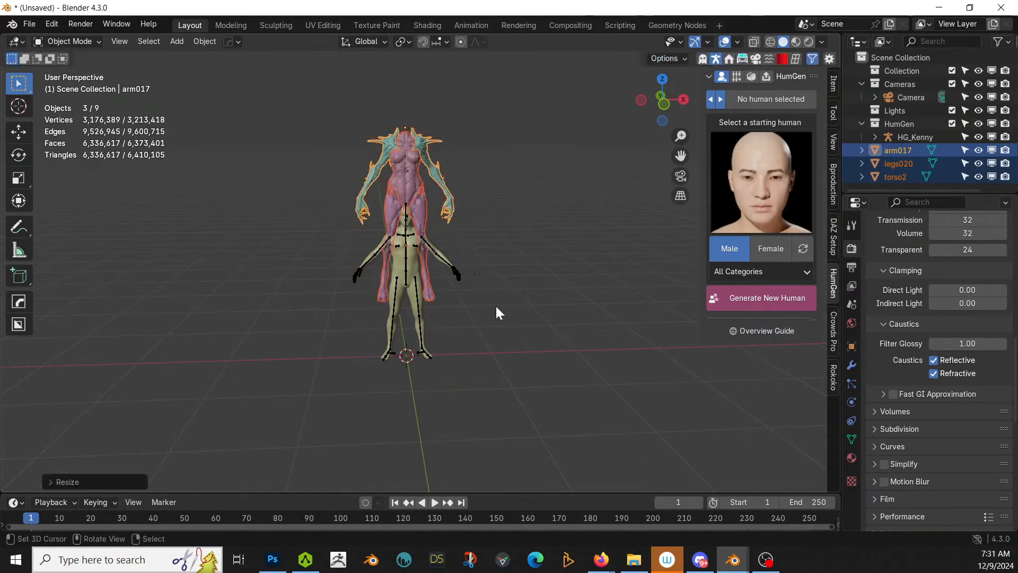
Step: In front view, lower the creature parts along Z toward the reference human's feet
{"action": "key", "text": "KP_1"}
{"action": "scroll", "coordinate": [495, 306], "scroll_direction": "up", "scroll_amount": 2}
{"action": "key", "text": "g"}
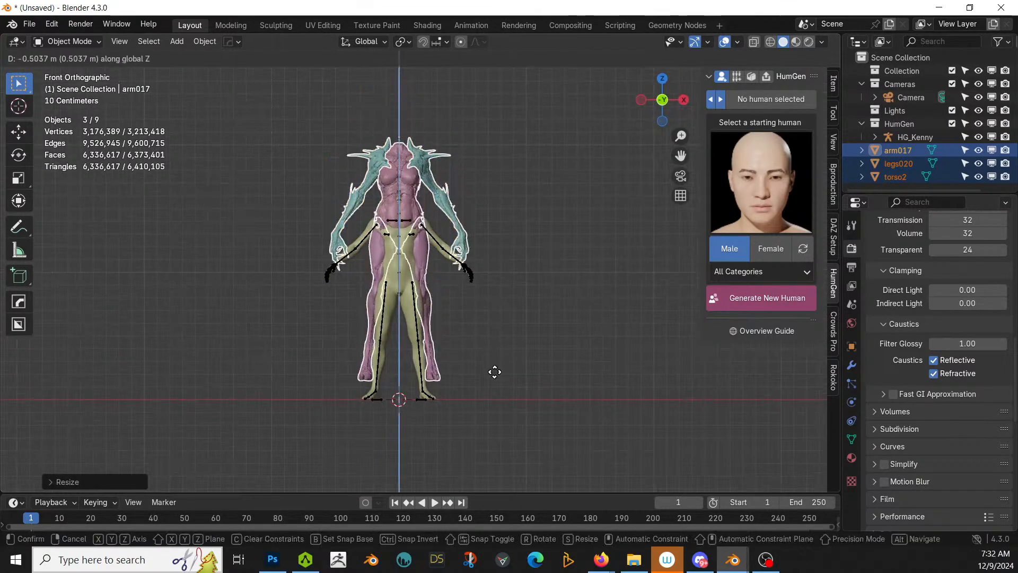
{"action": "left_click", "coordinate": [496, 389]}
Step: Scale the creature parts down further and lower them along Z until their feet match the human's
{"action": "key", "text": "s"}
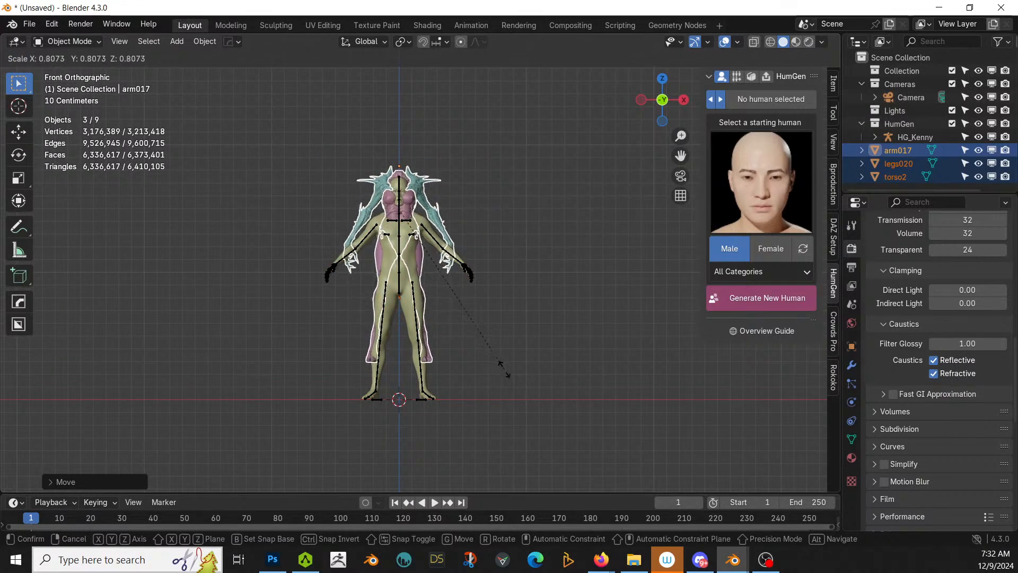
{"action": "left_click", "coordinate": [521, 368]}
{"action": "key", "text": "g"}
{"action": "key", "text": "z"}
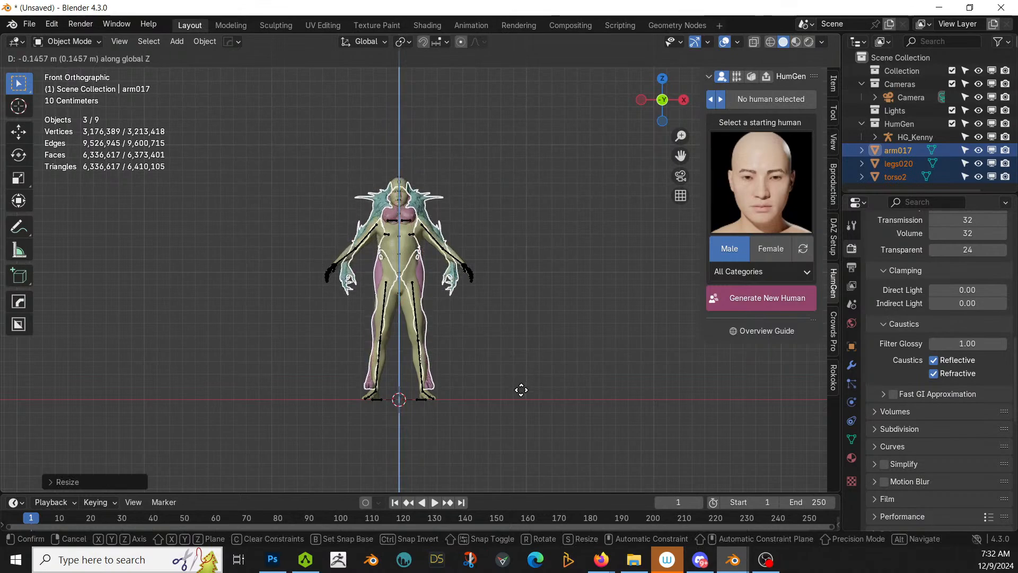
{"action": "left_click", "coordinate": [520, 399]}
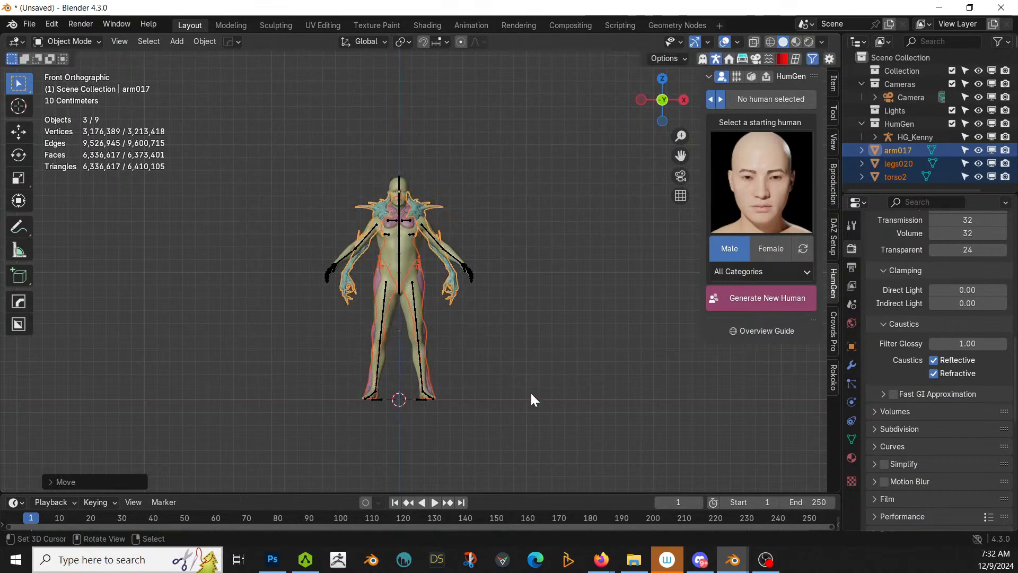
Step: Enlarge the creature parts slightly and raise them about 0.16 m along Z so the feet rest on the floor line
{"action": "key", "text": "s"}
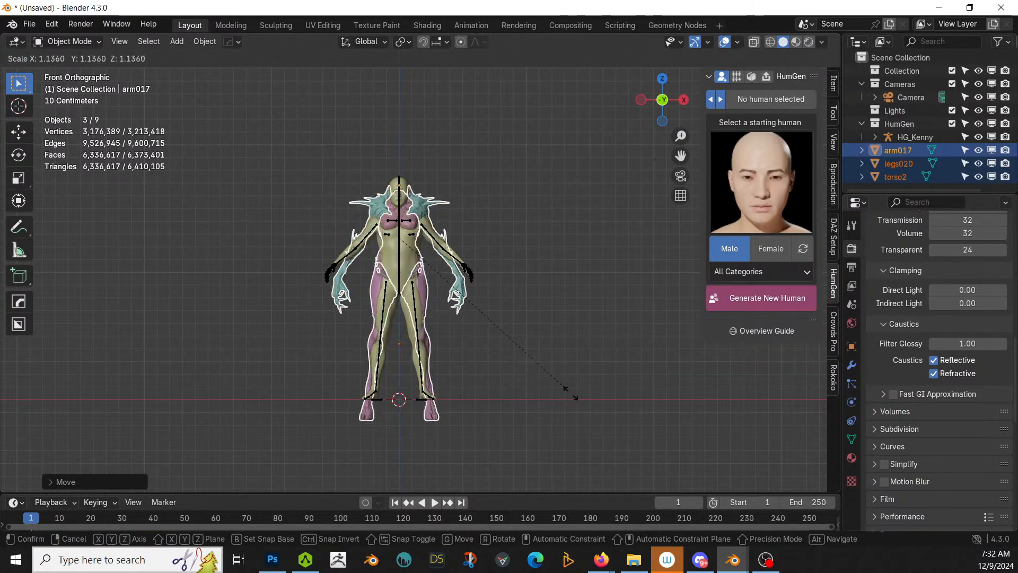
{"action": "left_click", "coordinate": [556, 403]}
{"action": "key", "text": "g"}
{"action": "key", "text": "z"}
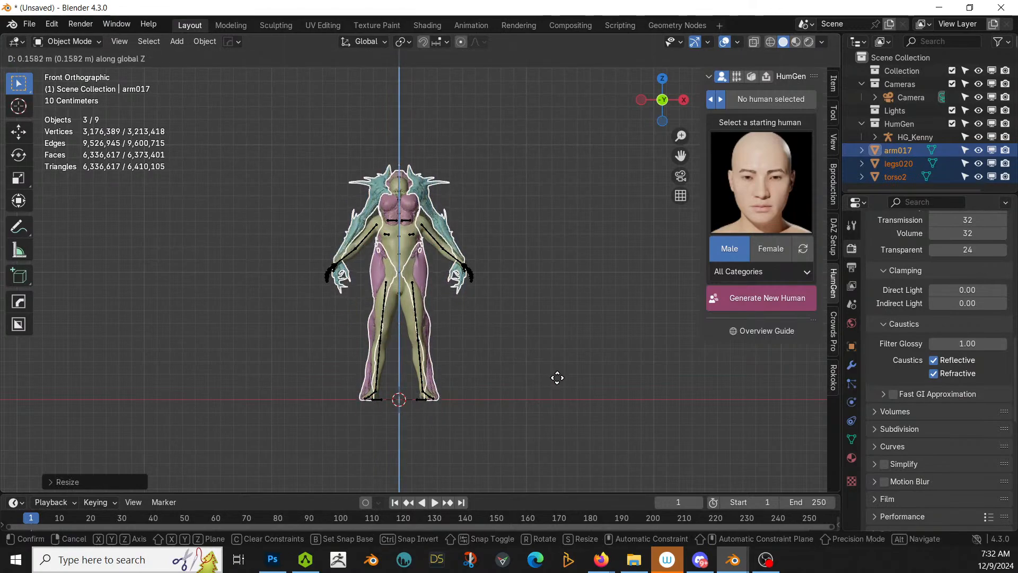
{"action": "left_click", "coordinate": [557, 377]}
Step: Delete the HumGen collection together with its whole hierarchy
{"action": "middle_click_drag", "start_coordinate": [495, 364], "coordinate": [575, 370]}
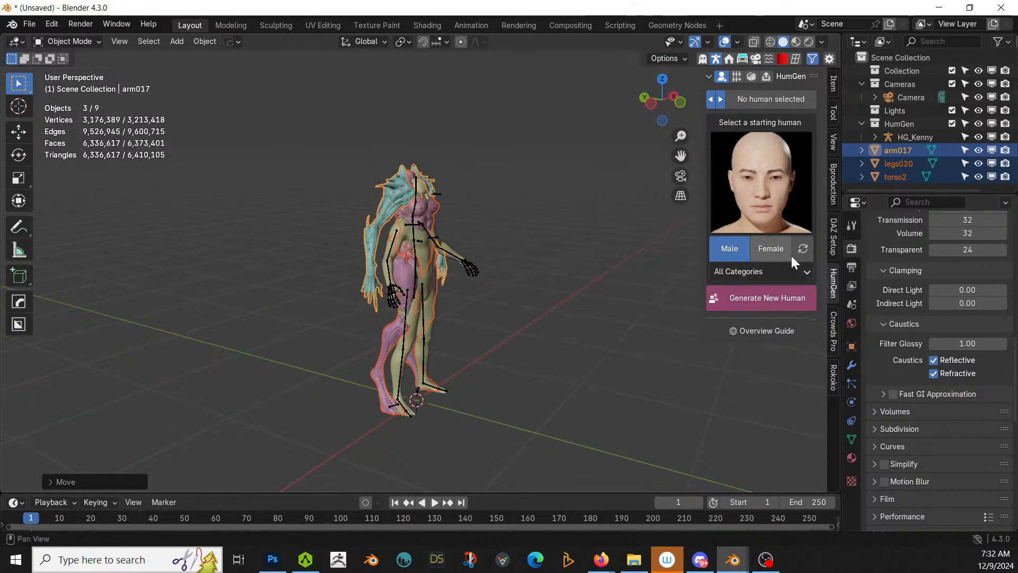
{"action": "left_click", "coordinate": [898, 125]}
{"action": "right_click", "coordinate": [898, 127]}
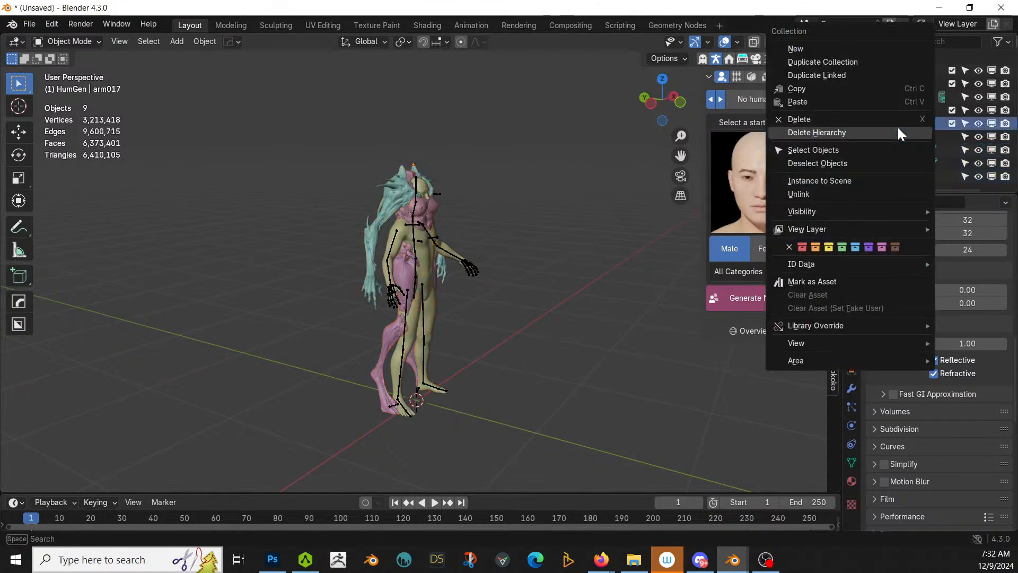
{"action": "left_click", "coordinate": [848, 132]}
Step: Examine the assembled creature from several angles, checking how the arms, torso and legs fit together
{"action": "middle_click_drag", "start_coordinate": [491, 332], "coordinate": [748, 265]}
{"action": "scroll", "coordinate": [489, 323], "scroll_direction": "up", "scroll_amount": 5}
{"action": "scroll", "coordinate": [451, 351], "scroll_direction": "up", "scroll_amount": 3}
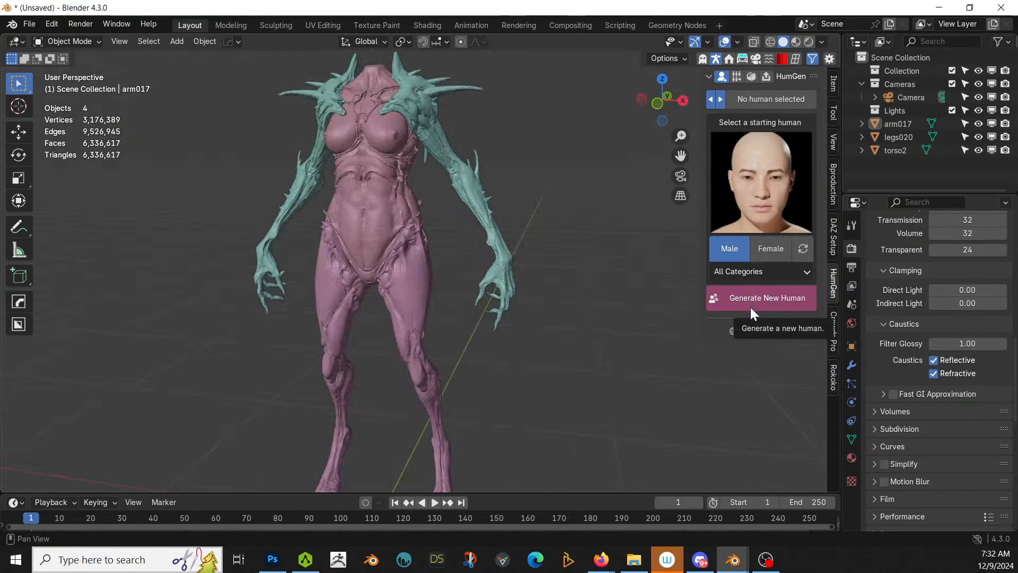
{"action": "middle_click_drag", "start_coordinate": [565, 396], "coordinate": [596, 378]}
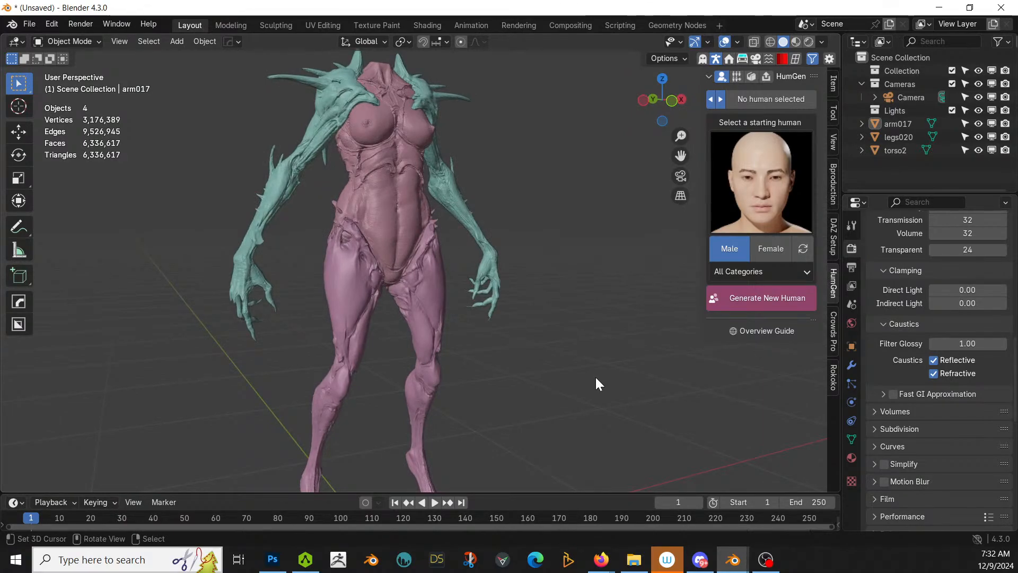
{"action": "middle_click_drag", "start_coordinate": [583, 380], "coordinate": [554, 399]}
{"action": "scroll", "coordinate": [552, 383], "scroll_direction": "down", "scroll_amount": 3}
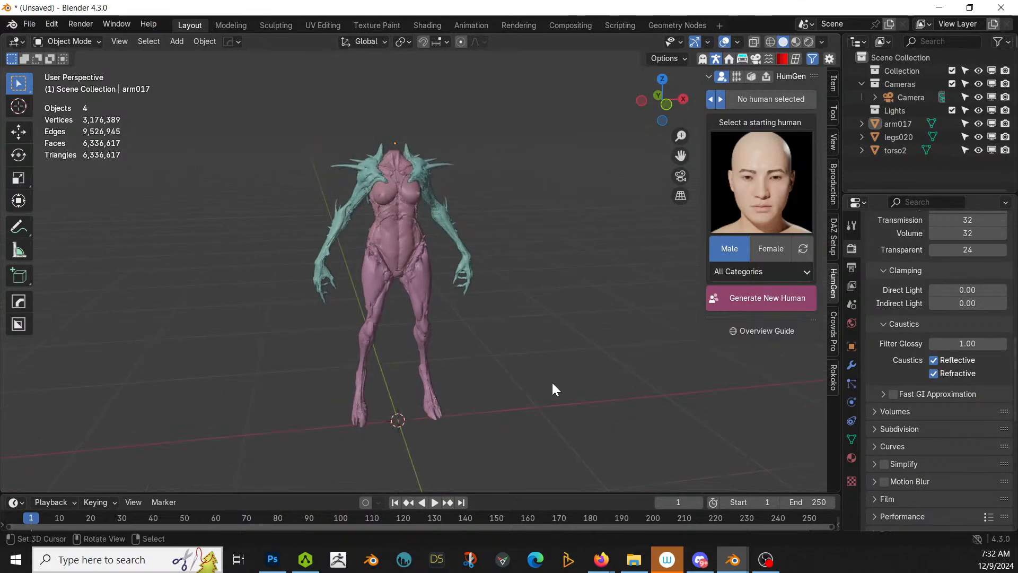
{"action": "middle_click_drag", "start_coordinate": [519, 347], "coordinate": [590, 411]}
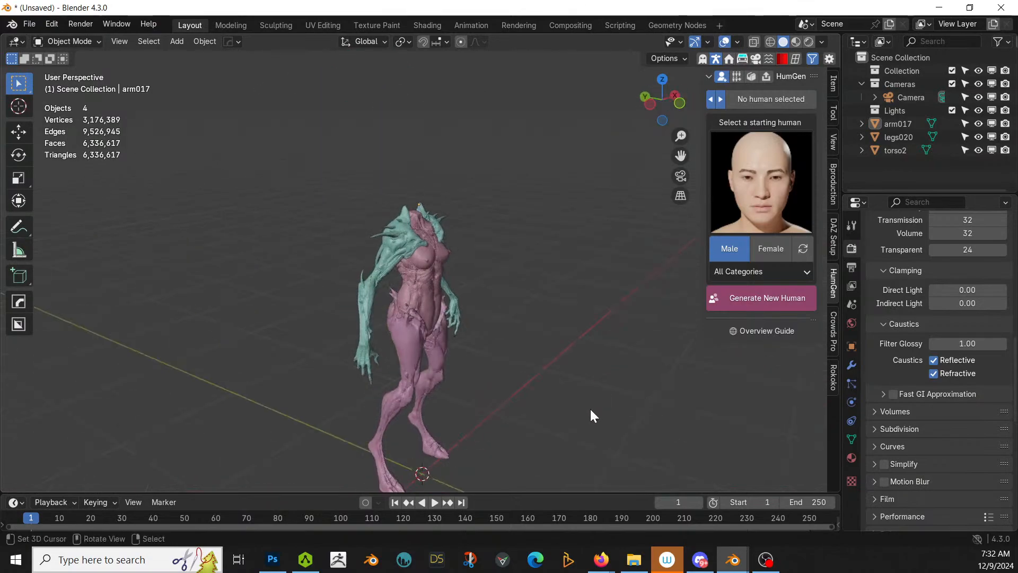
{"action": "scroll", "coordinate": [590, 409], "scroll_direction": "up", "scroll_amount": 3}
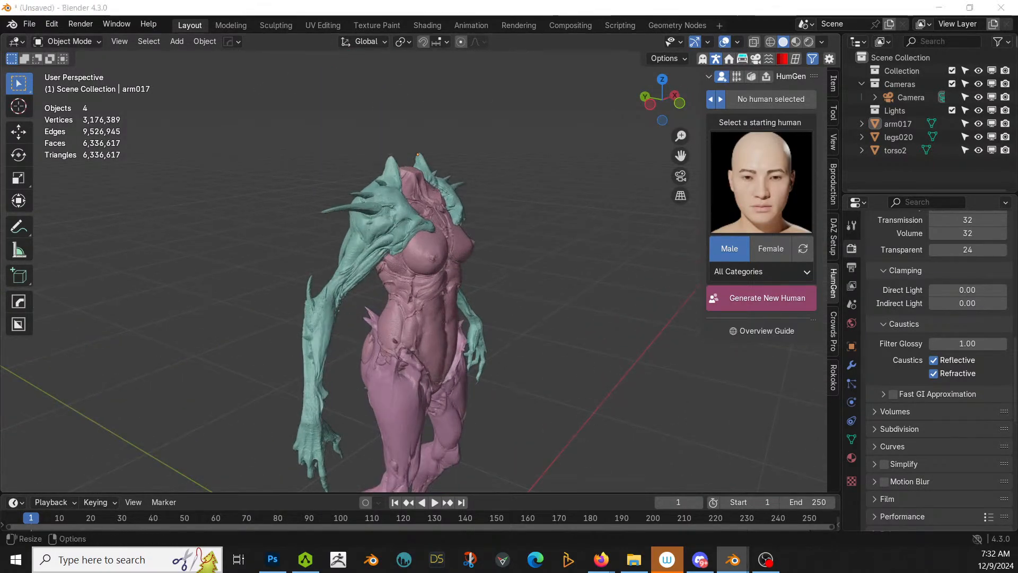
{"action": "middle_click_drag", "start_coordinate": [564, 250], "coordinate": [442, 263]}
{"action": "scroll", "coordinate": [485, 241], "scroll_direction": "down", "scroll_amount": 3}
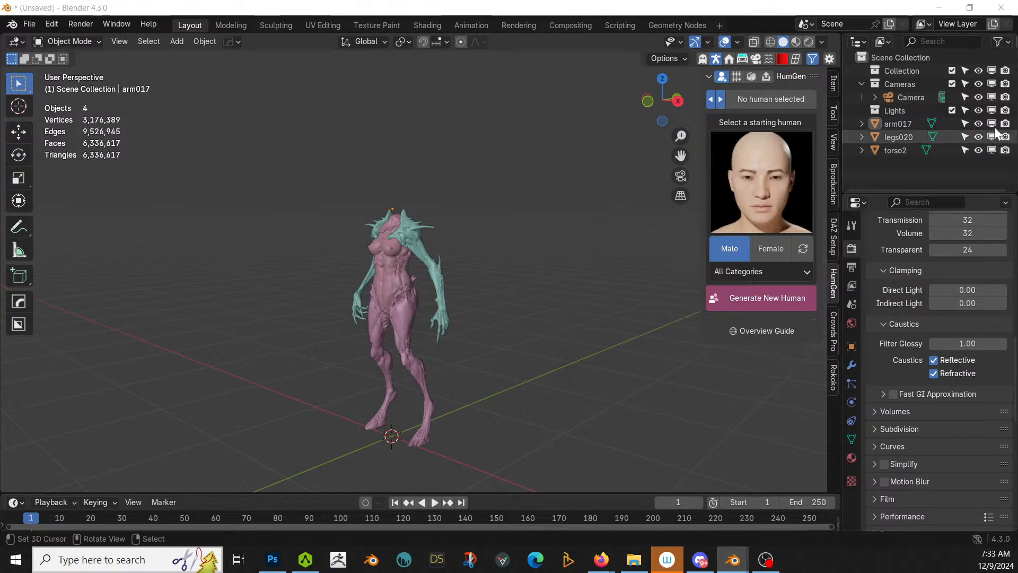
Step: Bring the Astronova rigged astronaut asset into Collection and clear the location of its objects
{"action": "left_click", "coordinate": [900, 71]}
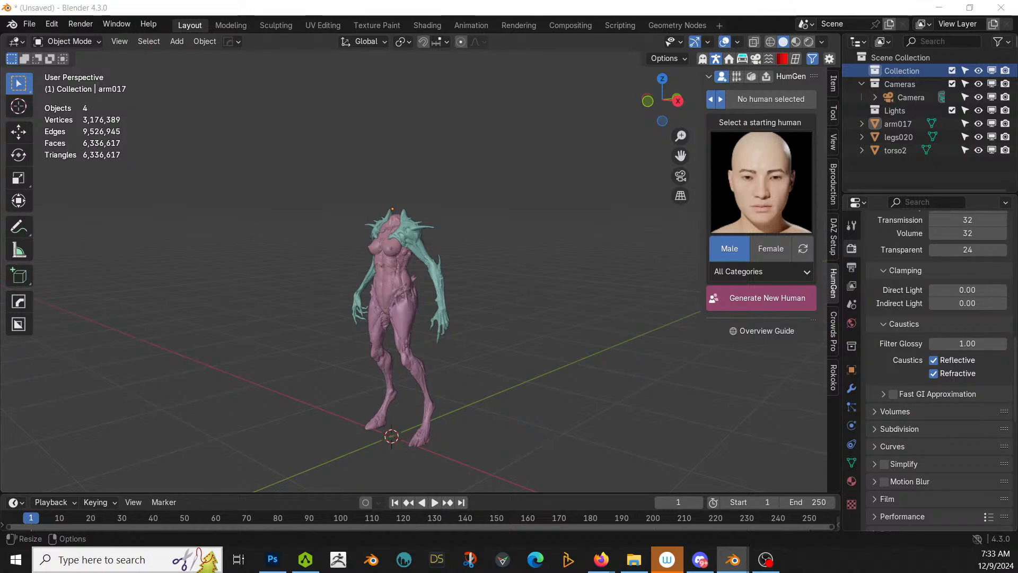
{"action": "left_click_drag", "start_coordinate": [321, 323], "coordinate": [453, 431]}
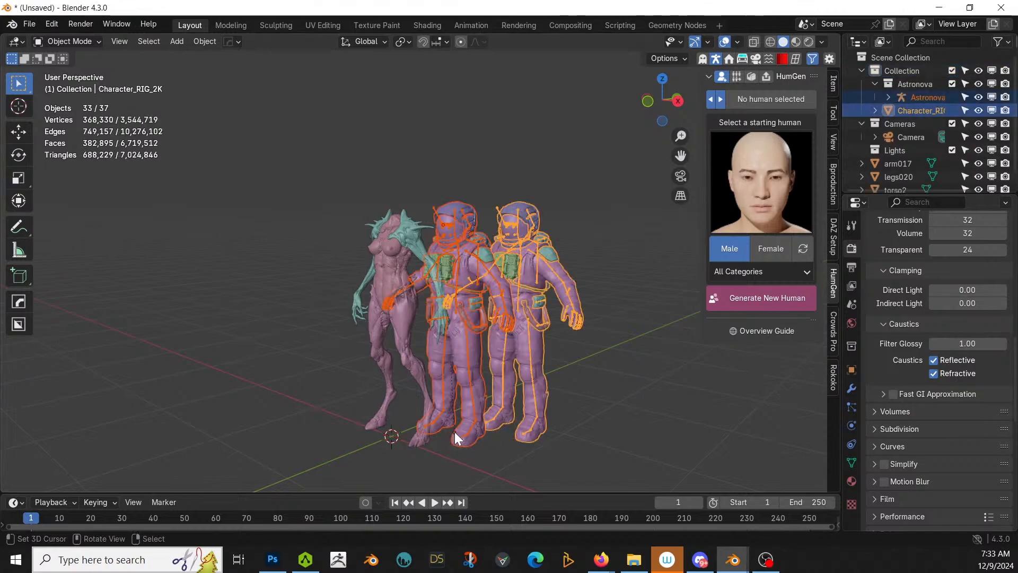
{"action": "key", "text": "alt+g"}
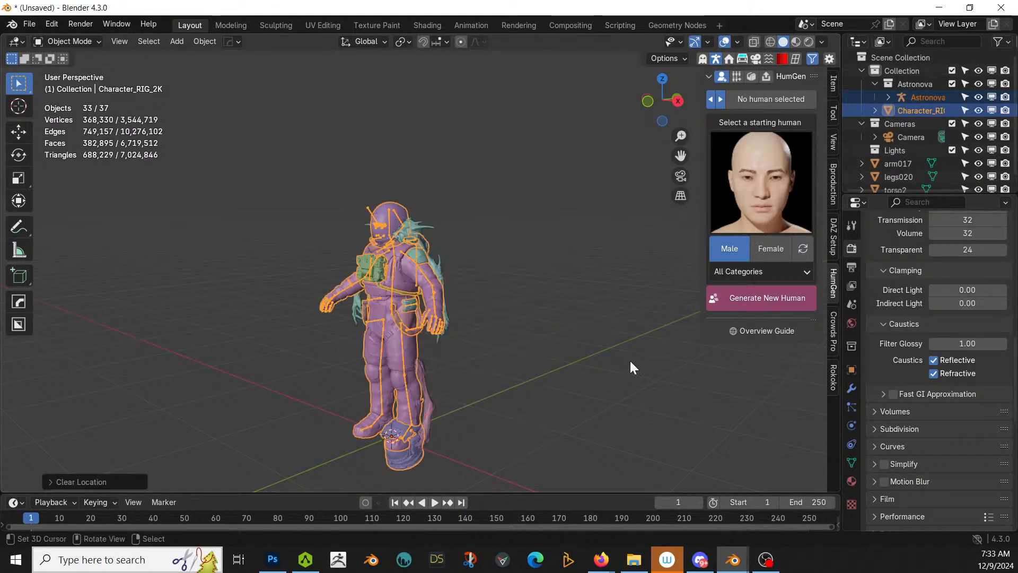
Step: Try to delete the selected astronaut rig and Character_RIG object with their hierarchy, and undo the deletion
{"action": "right_click", "coordinate": [922, 113]}
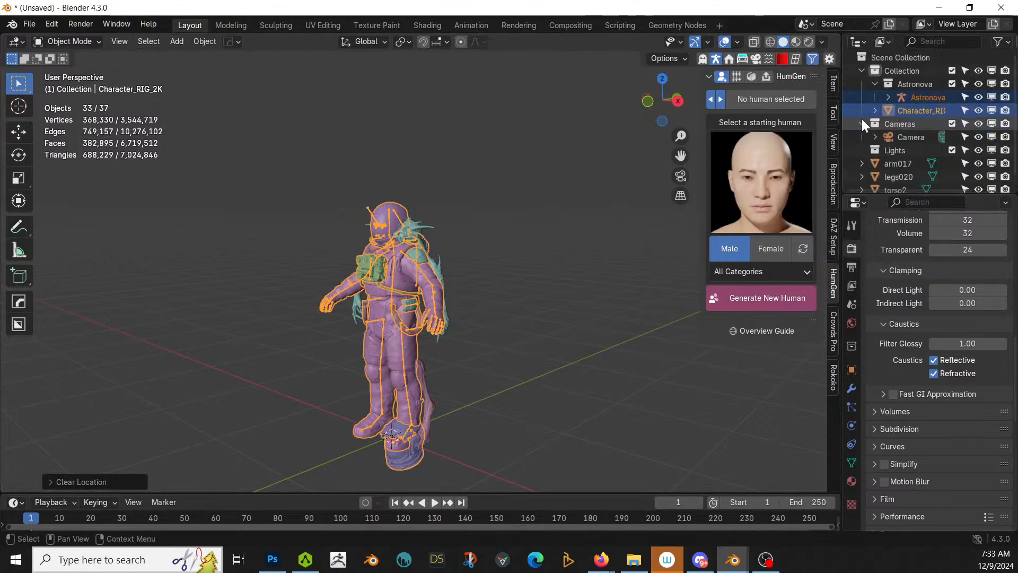
{"action": "right_click", "coordinate": [905, 113]}
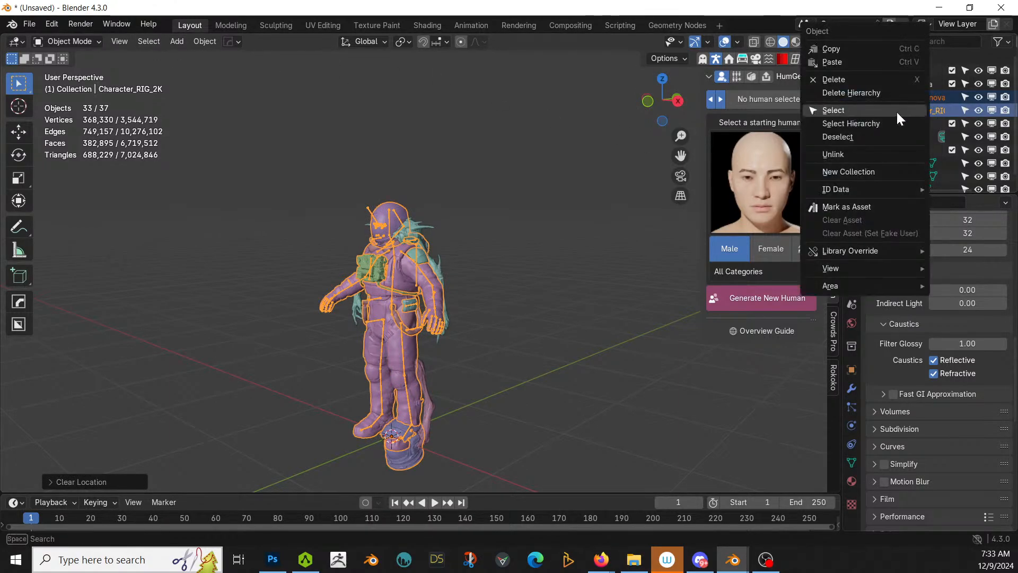
{"action": "left_click", "coordinate": [862, 92]}
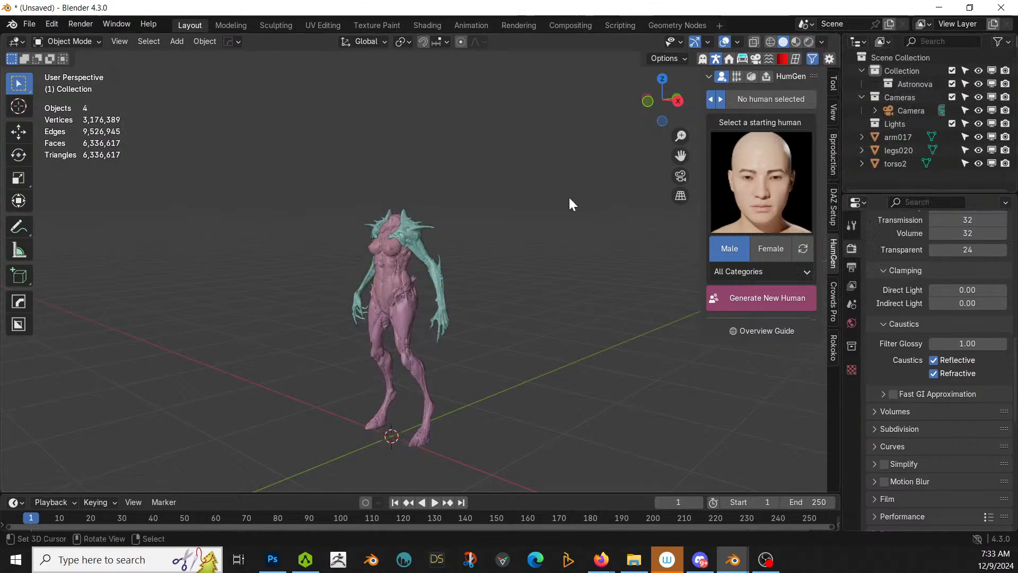
{"action": "key", "text": "ctrl+z"}
Step: Clear the parent of HeadV1_Girl in the Astronova rig and move the head to Scene Collection
{"action": "left_click", "coordinate": [901, 100]}
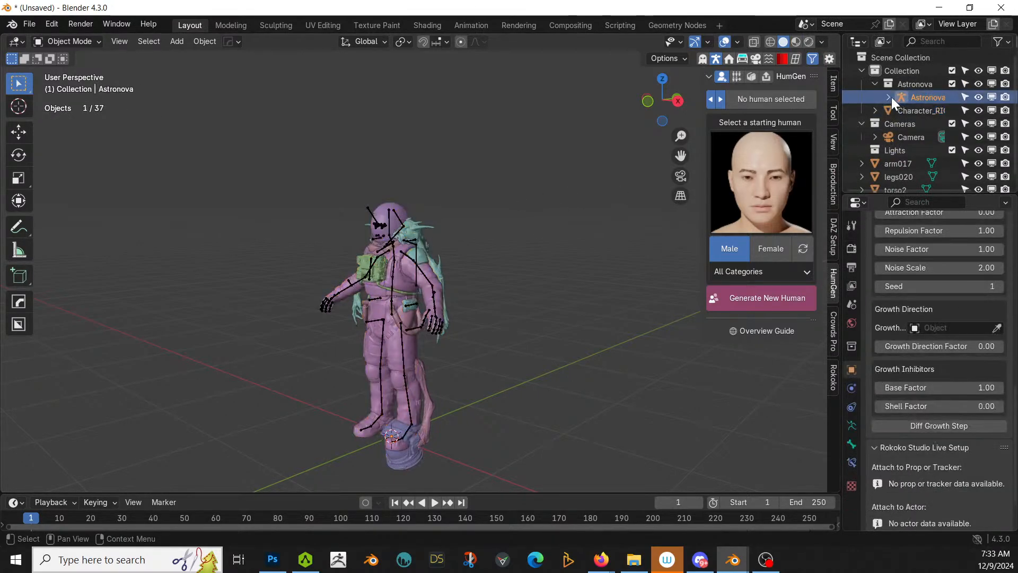
{"action": "left_click", "coordinate": [889, 97]}
{"action": "scroll", "coordinate": [933, 182], "scroll_direction": "down", "scroll_amount": 5}
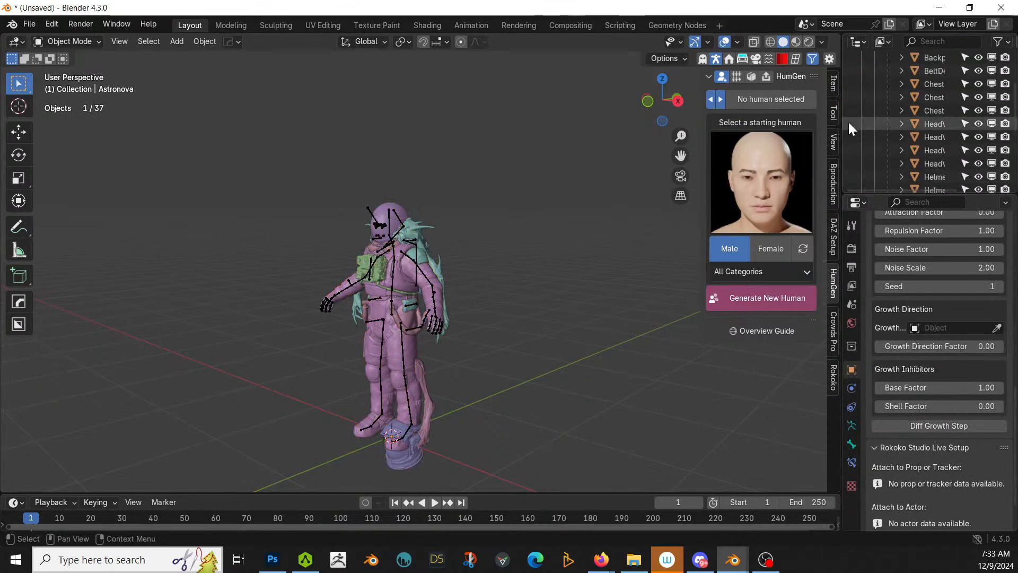
{"action": "left_click_drag", "start_coordinate": [842, 120], "coordinate": [684, 129]}
{"action": "left_click", "coordinate": [789, 137]}
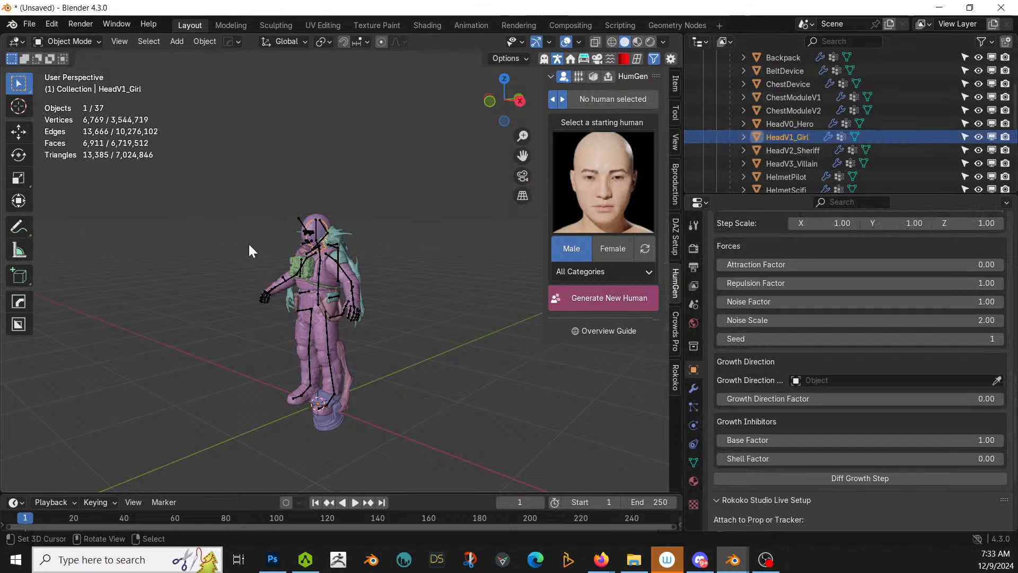
{"action": "key", "text": "alt+p"}
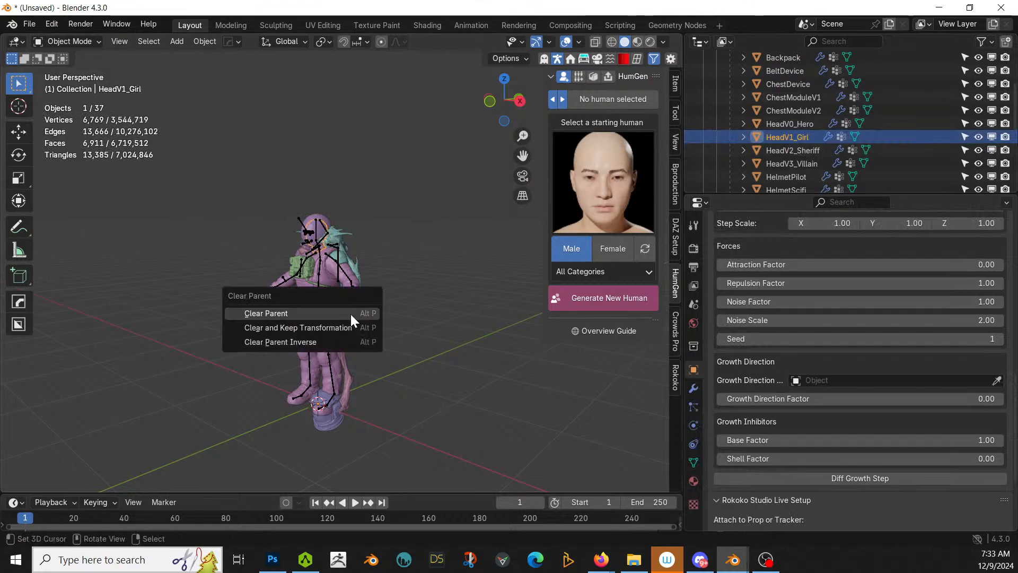
{"action": "left_click", "coordinate": [351, 314]}
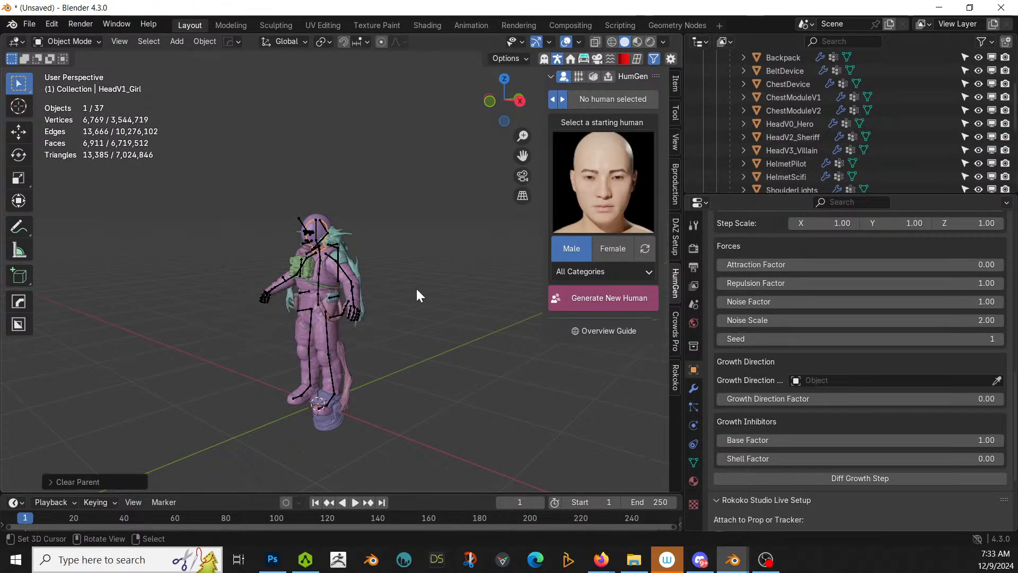
{"action": "key", "text": "m"}
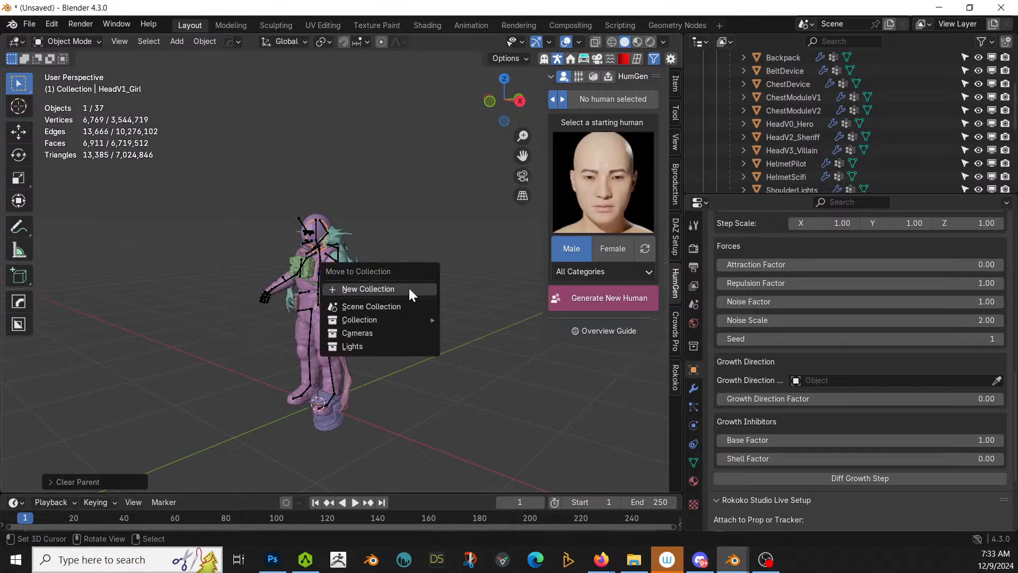
{"action": "left_click", "coordinate": [384, 305]}
Step: Delete the Astronova collection together with its whole hierarchy
{"action": "scroll", "coordinate": [833, 157], "scroll_direction": "up", "scroll_amount": 3}
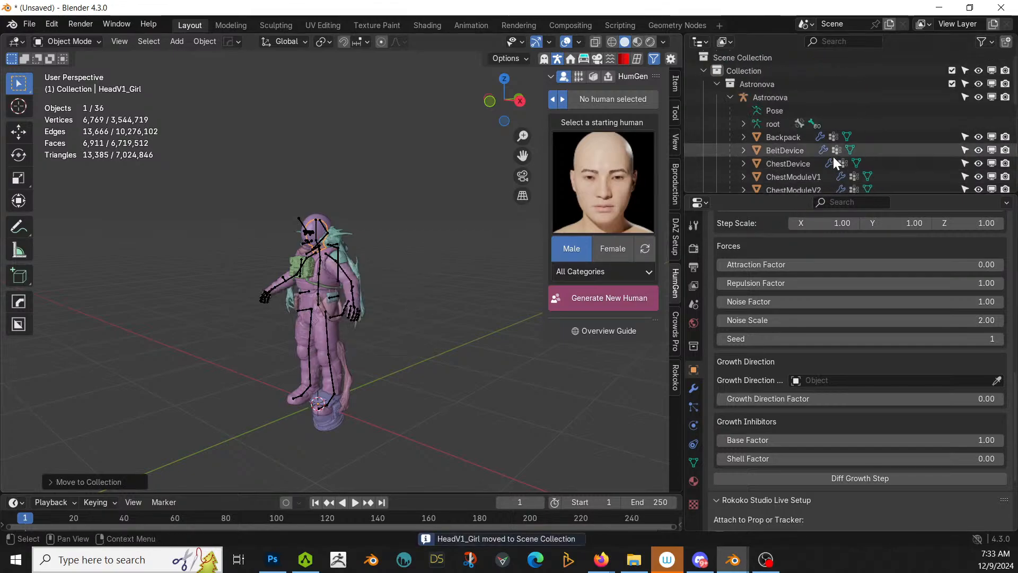
{"action": "right_click", "coordinate": [757, 84]}
{"action": "left_click", "coordinate": [693, 134]}
Step: Delete the helmet faces from HeadV1_Girl in Edit Mode, selecting them by the SoftHelmet material
{"action": "middle_click_drag", "start_coordinate": [520, 205], "coordinate": [427, 290]}
{"action": "left_click", "coordinate": [312, 208]}
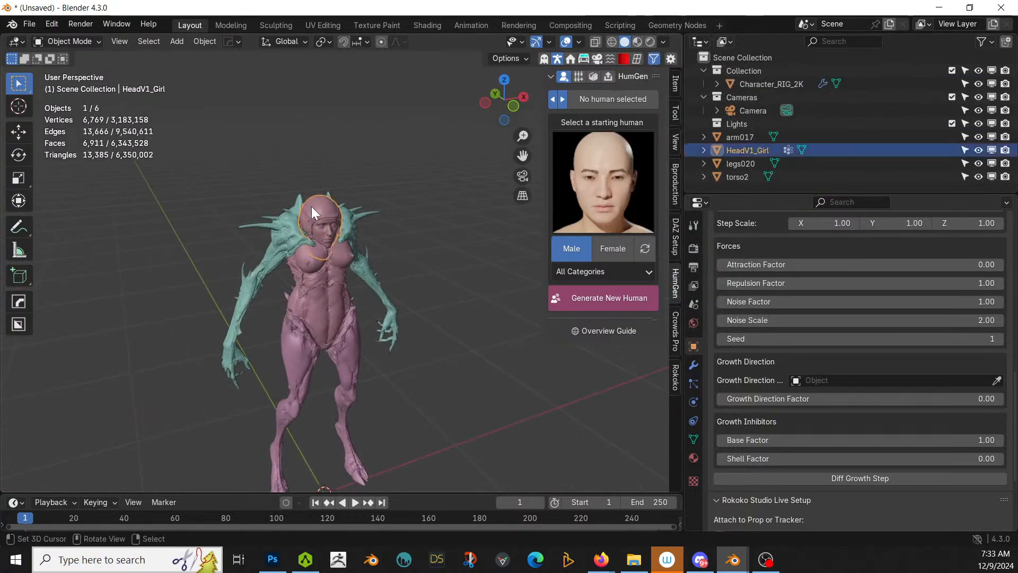
{"action": "key", "text": "KP_Decimal"}
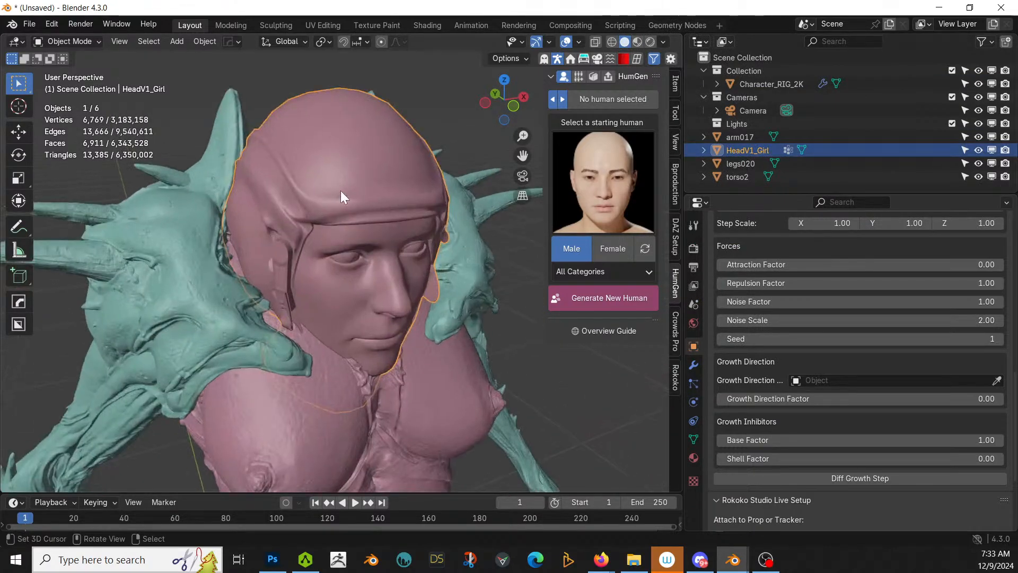
{"action": "middle_click_drag", "start_coordinate": [340, 189], "coordinate": [354, 174]}
{"action": "key", "text": "Tab"}
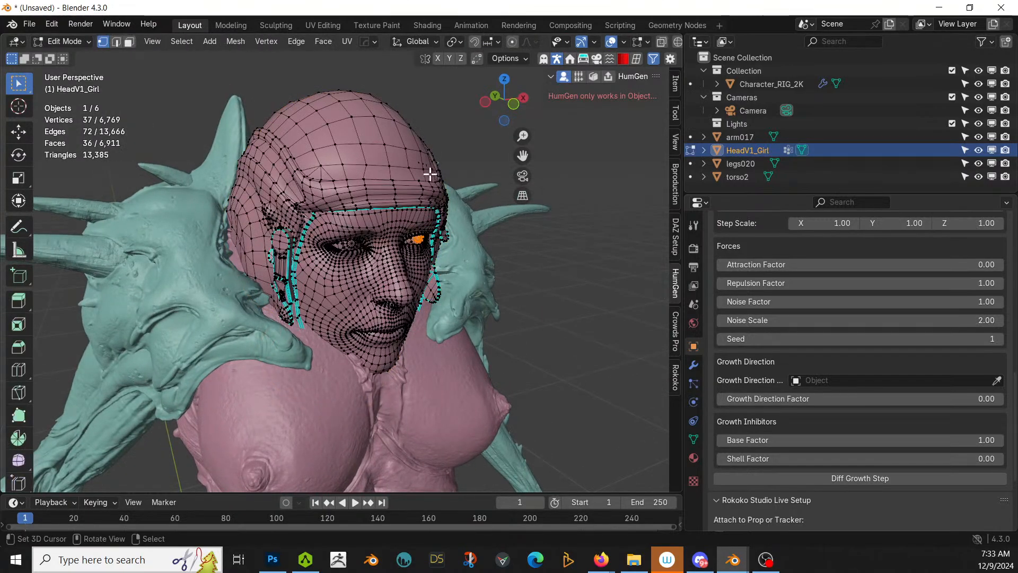
{"action": "key", "text": "3"}
{"action": "left_click", "coordinate": [362, 130]}
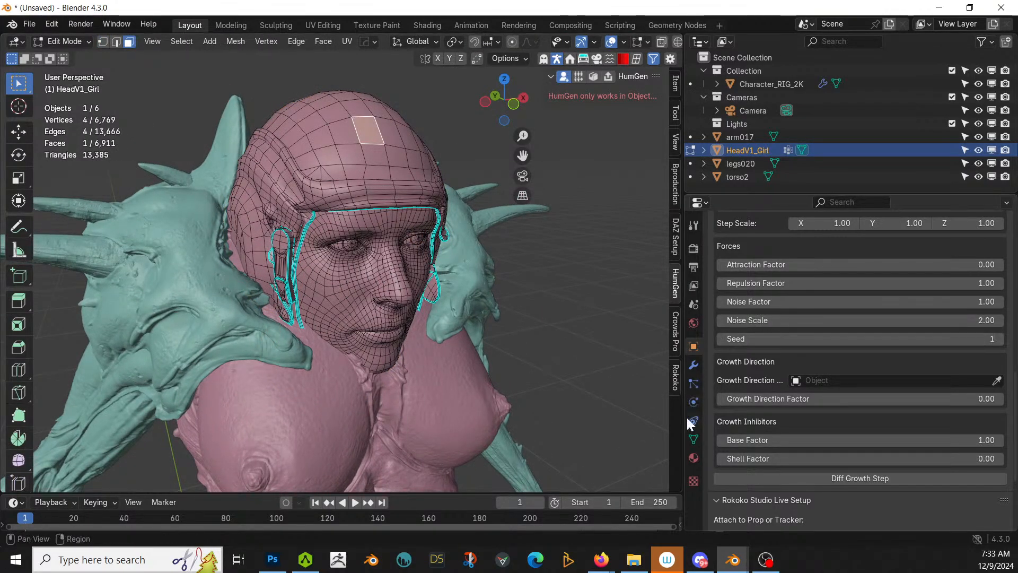
{"action": "left_click", "coordinate": [693, 457]}
{"action": "scroll", "coordinate": [797, 316], "scroll_direction": "up", "scroll_amount": 10}
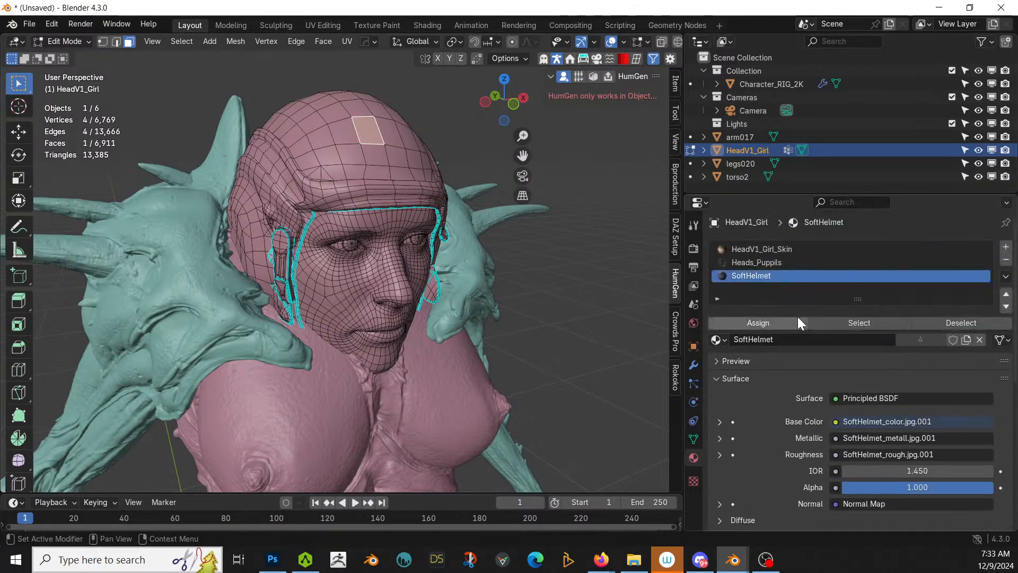
{"action": "left_click", "coordinate": [861, 322]}
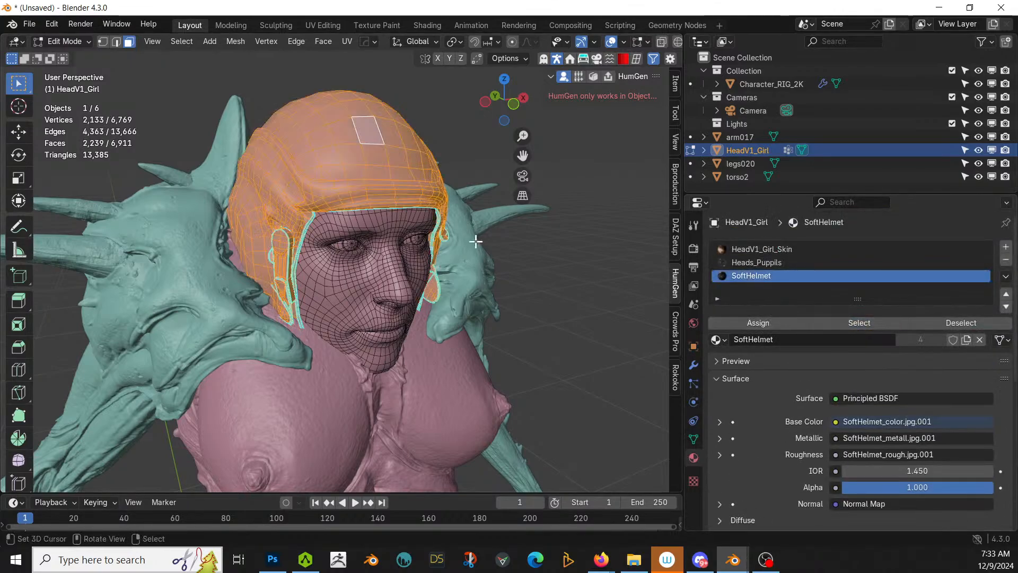
{"action": "key", "text": "x"}
{"action": "left_click", "coordinate": [436, 212]}
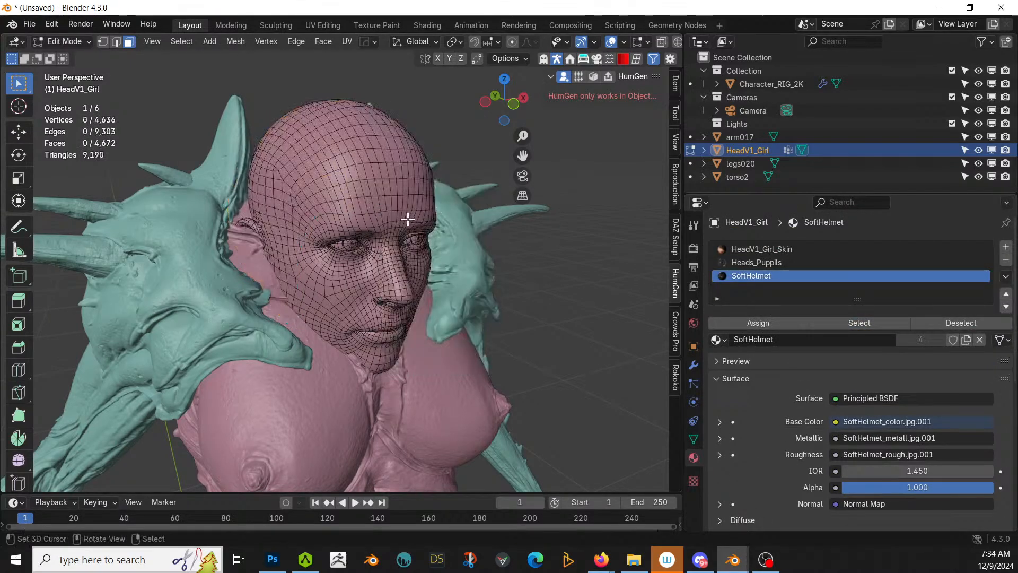
Step: Return to Object Mode and set the viewport to Rendered shading to view the head's face and hair
{"action": "middle_click_drag", "start_coordinate": [408, 219], "coordinate": [457, 227]}
{"action": "key", "text": "Tab"}
{"action": "key", "text": "z"}
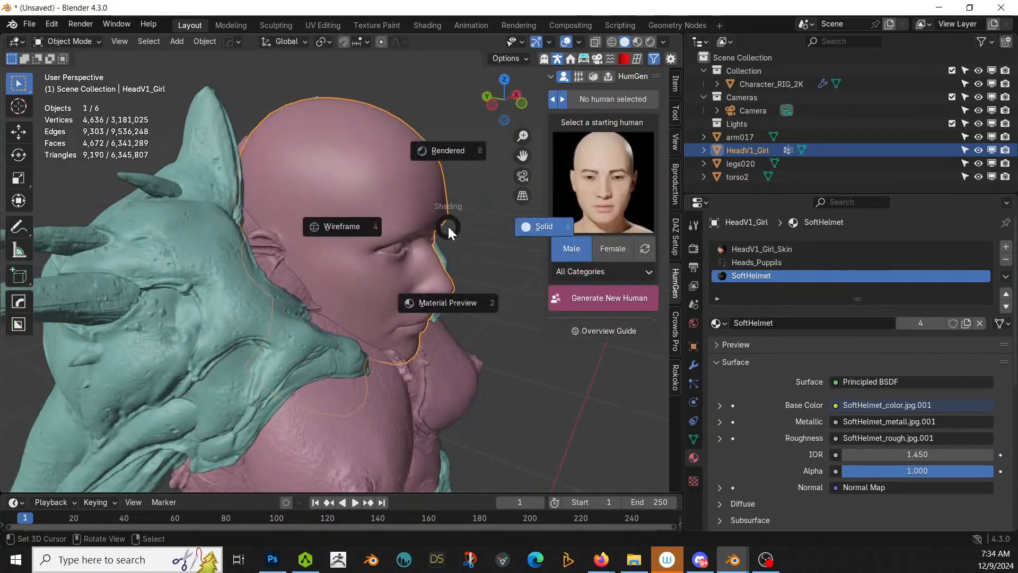
{"action": "key", "text": "8"}
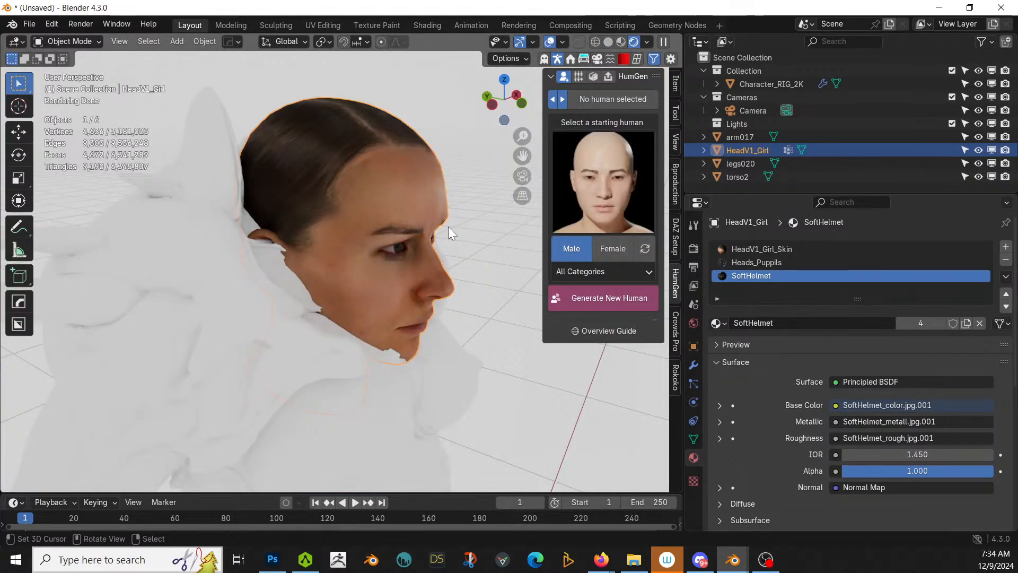
{"action": "middle_click_drag", "start_coordinate": [448, 227], "coordinate": [358, 202]}
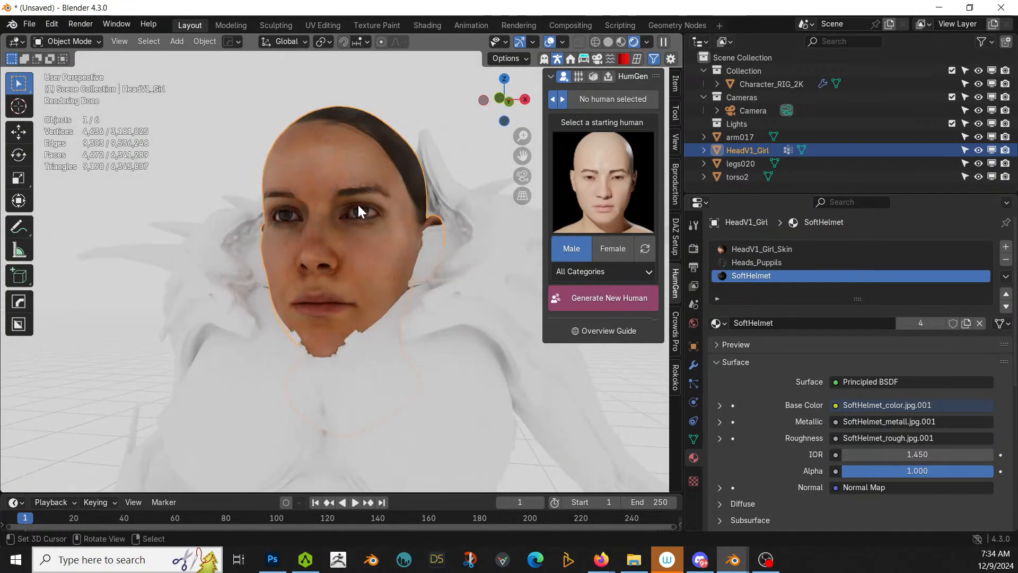
Step: Raise the head about 0.1 m in the right side view so its neck meets the torso, and fine-tune its height along Z
{"action": "key", "text": "KP_1"}
{"action": "key", "text": "KP_3"}
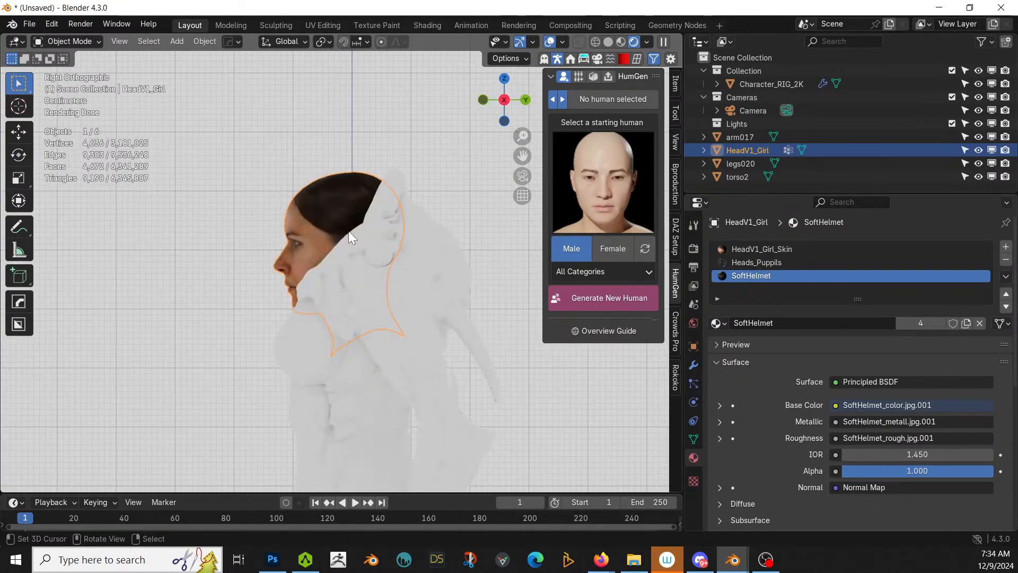
{"action": "key", "text": "g"}
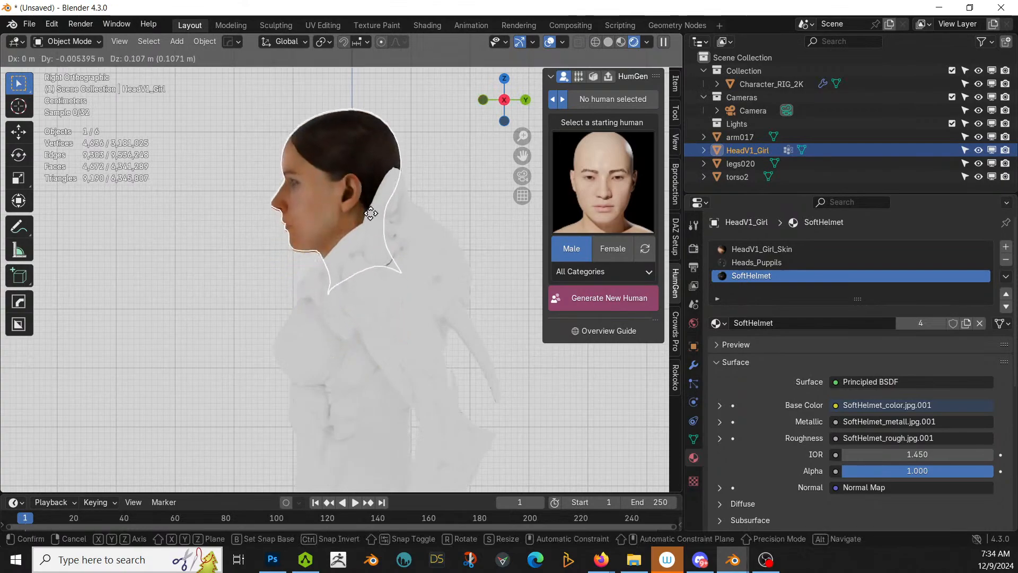
{"action": "left_click", "coordinate": [364, 209]}
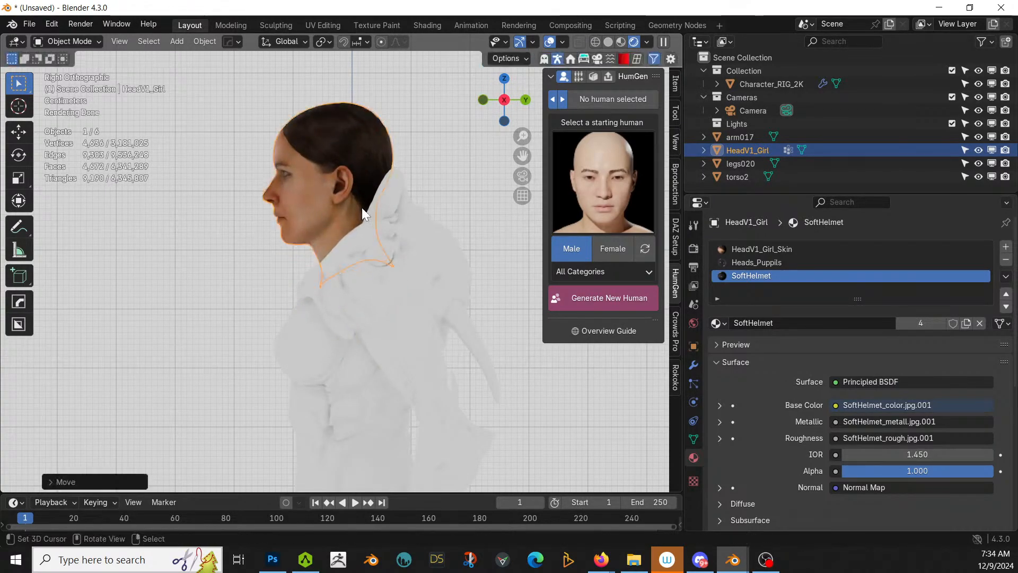
{"action": "middle_click_drag", "start_coordinate": [365, 209], "coordinate": [624, 231]}
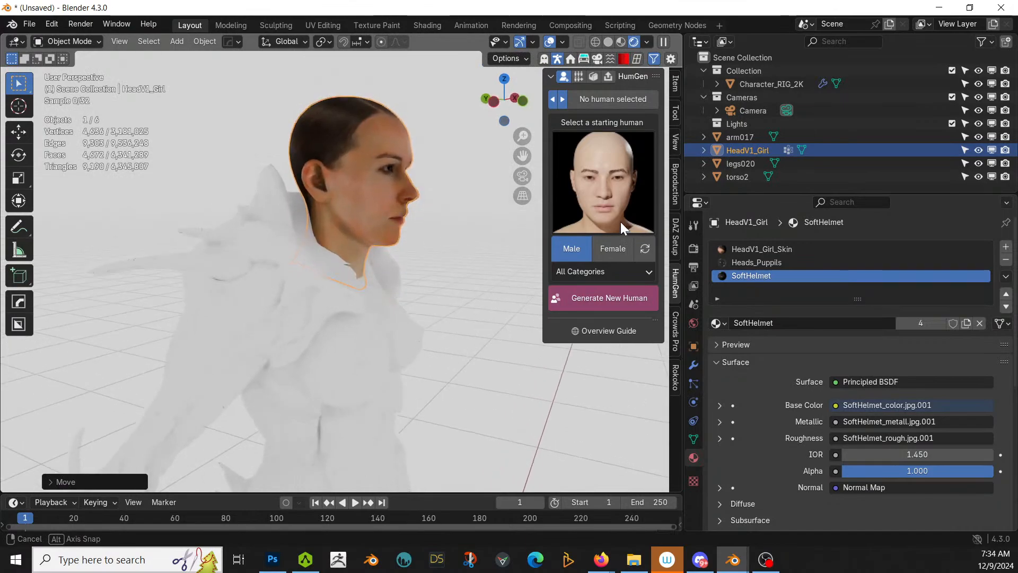
{"action": "key", "text": "g"}
{"action": "key", "text": "z"}
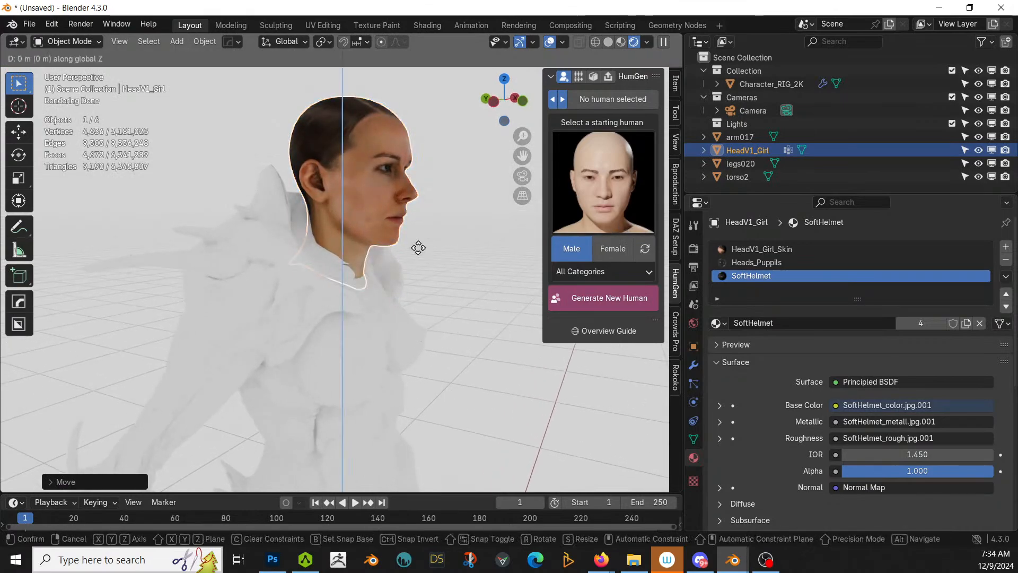
{"action": "left_click", "coordinate": [416, 244]}
Step: Check the head on the whole body, and move it about 0.03 m forward over the torso in the right side view
{"action": "scroll", "coordinate": [416, 244], "scroll_direction": "down", "scroll_amount": 5}
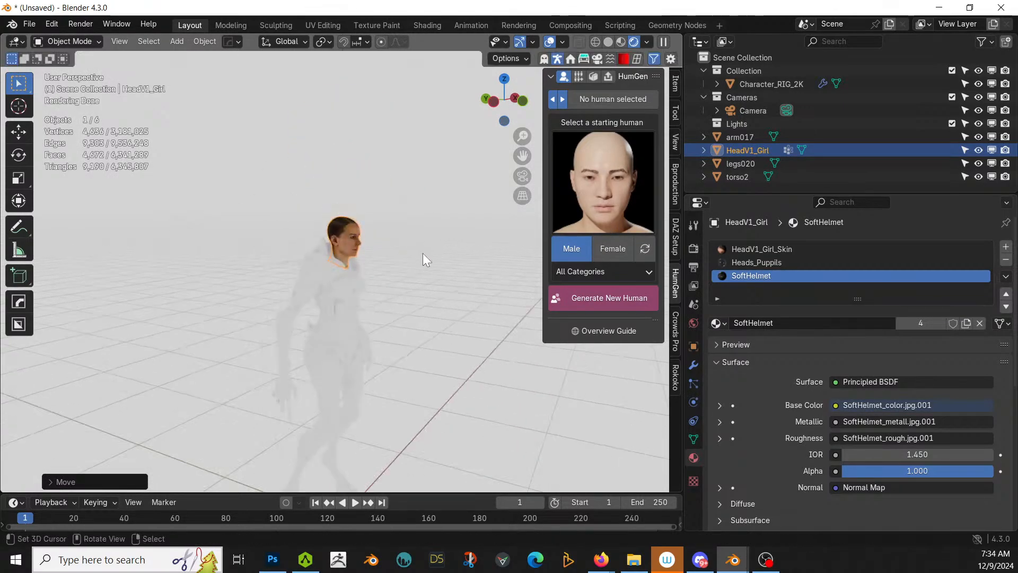
{"action": "middle_click_drag", "start_coordinate": [422, 253], "coordinate": [319, 247]}
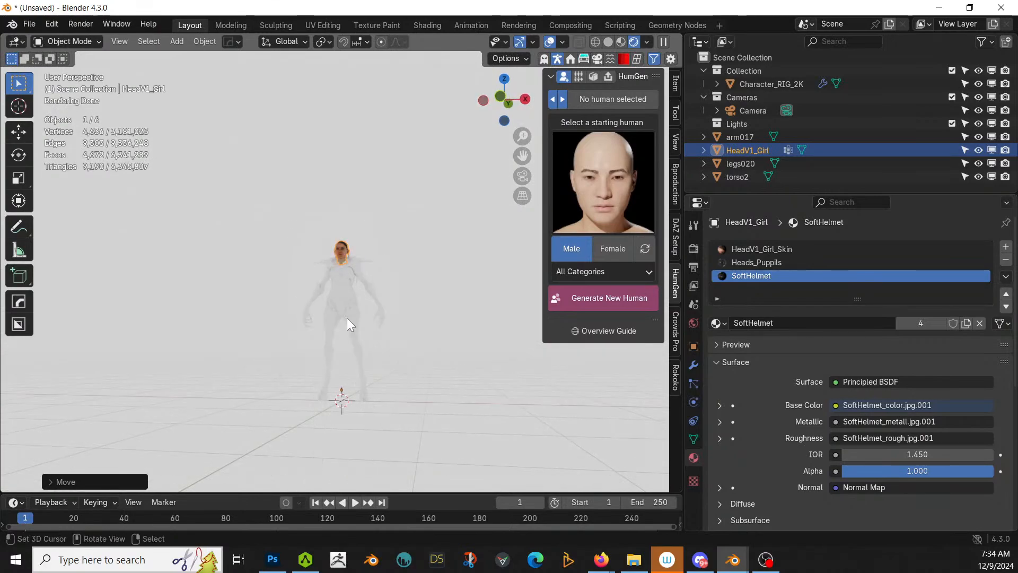
{"action": "scroll", "coordinate": [348, 318], "scroll_direction": "up", "scroll_amount": 2}
{"action": "middle_click_drag", "start_coordinate": [349, 320], "coordinate": [250, 395]}
{"action": "scroll", "coordinate": [386, 347], "scroll_direction": "up", "scroll_amount": 2}
{"action": "scroll", "coordinate": [316, 349], "scroll_direction": "down", "scroll_amount": 3}
{"action": "middle_click_drag", "start_coordinate": [316, 349], "coordinate": [323, 305]}
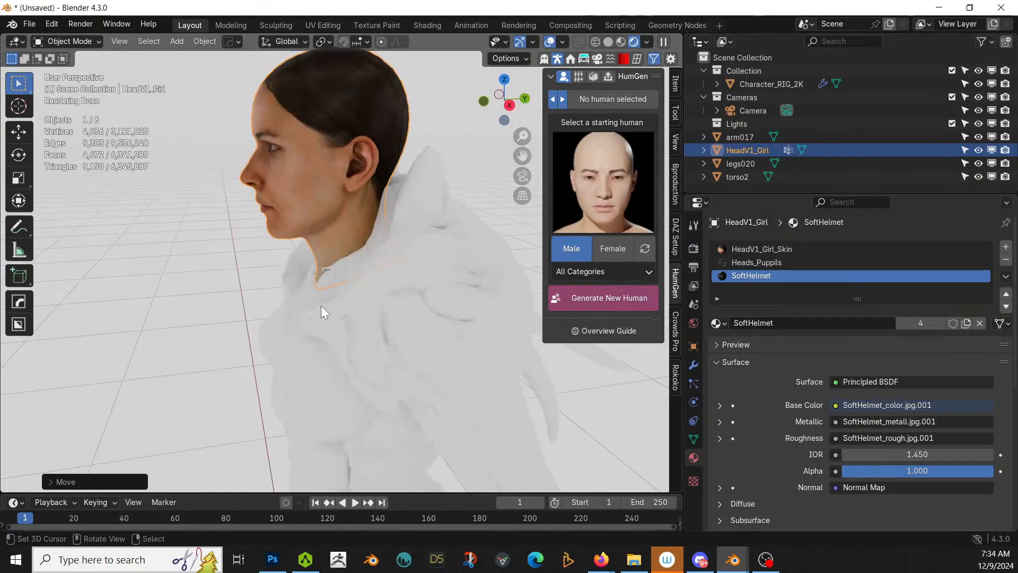
{"action": "key", "text": "KP_3"}
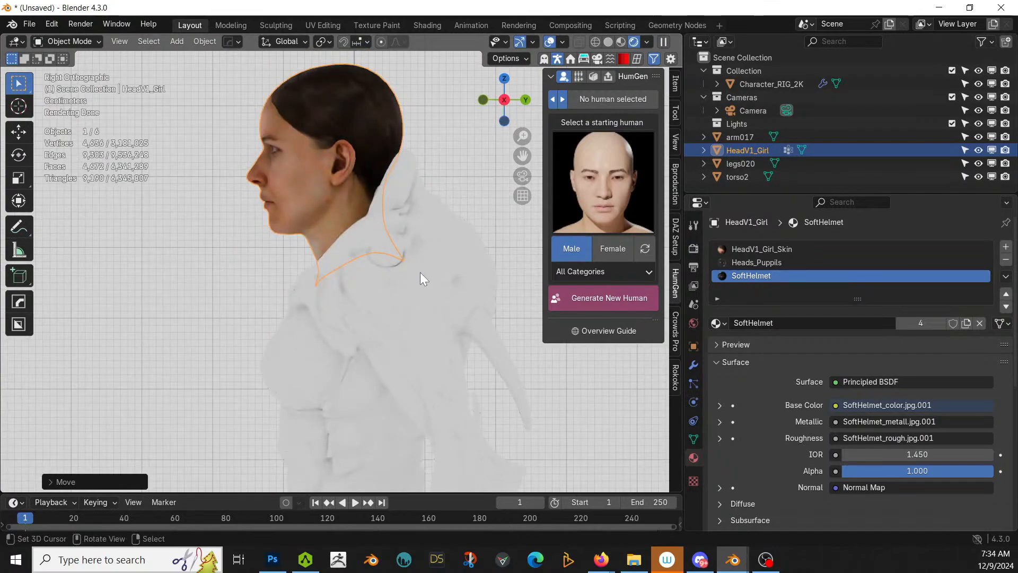
{"action": "key", "text": "g"}
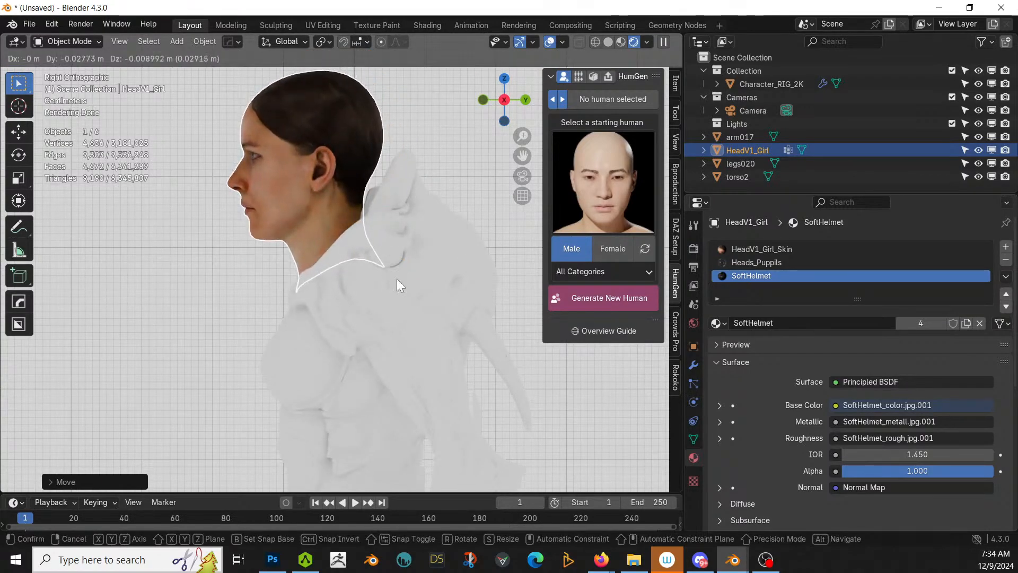
{"action": "left_click", "coordinate": [398, 273]}
Step: Inspect where the neck joins the torso, activate the Transform tool, and set the head's origin to its geometry
{"action": "middle_click_drag", "start_coordinate": [397, 272], "coordinate": [626, 273]}
{"action": "scroll", "coordinate": [329, 260], "scroll_direction": "up", "scroll_amount": 4}
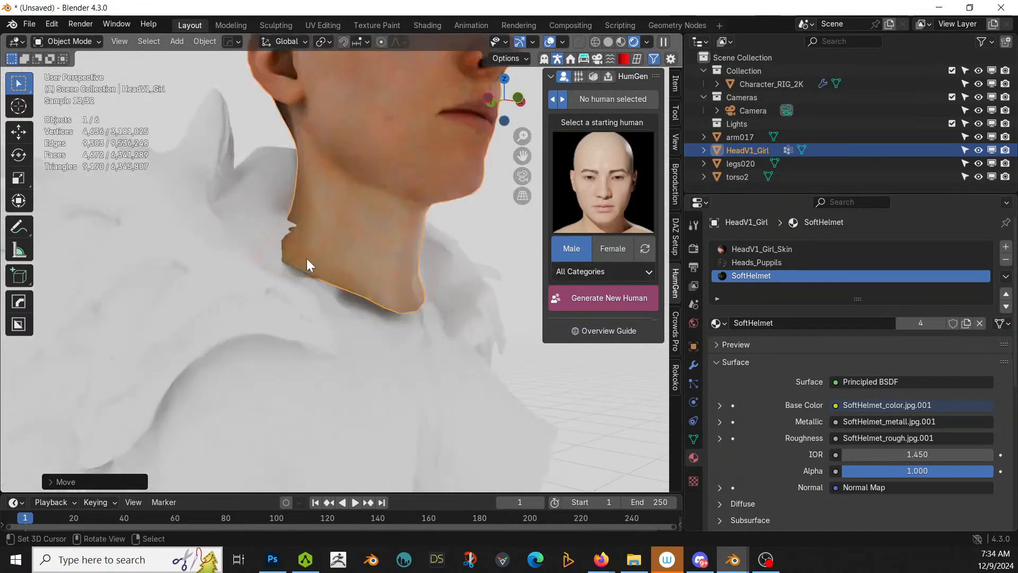
{"action": "middle_click_drag", "start_coordinate": [421, 282], "coordinate": [455, 324]}
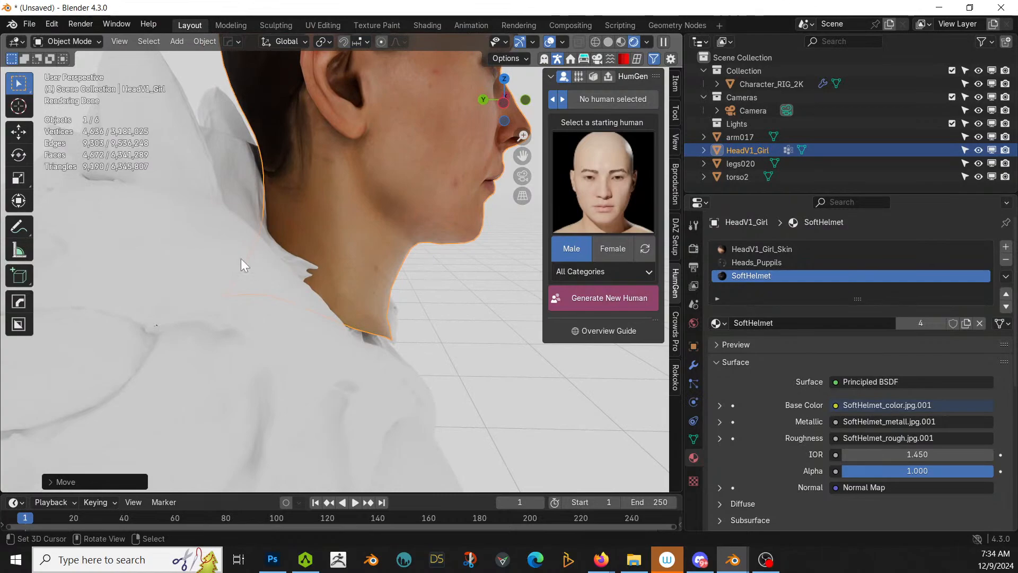
{"action": "left_click", "coordinate": [19, 201]}
{"action": "scroll", "coordinate": [345, 233], "scroll_direction": "down", "scroll_amount": 6}
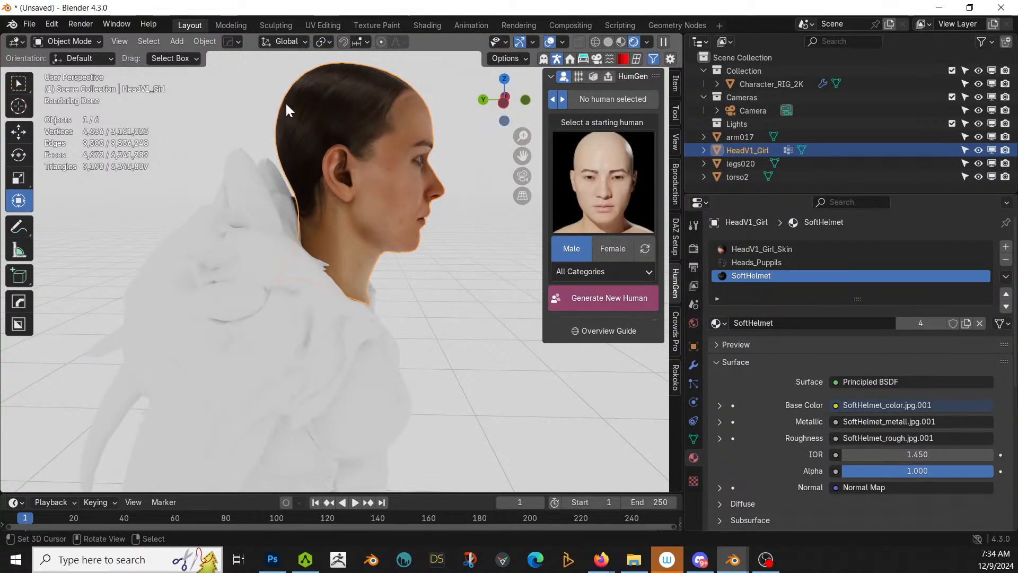
{"action": "left_click", "coordinate": [208, 40]}
{"action": "mouse_move", "coordinate": [236, 73]}
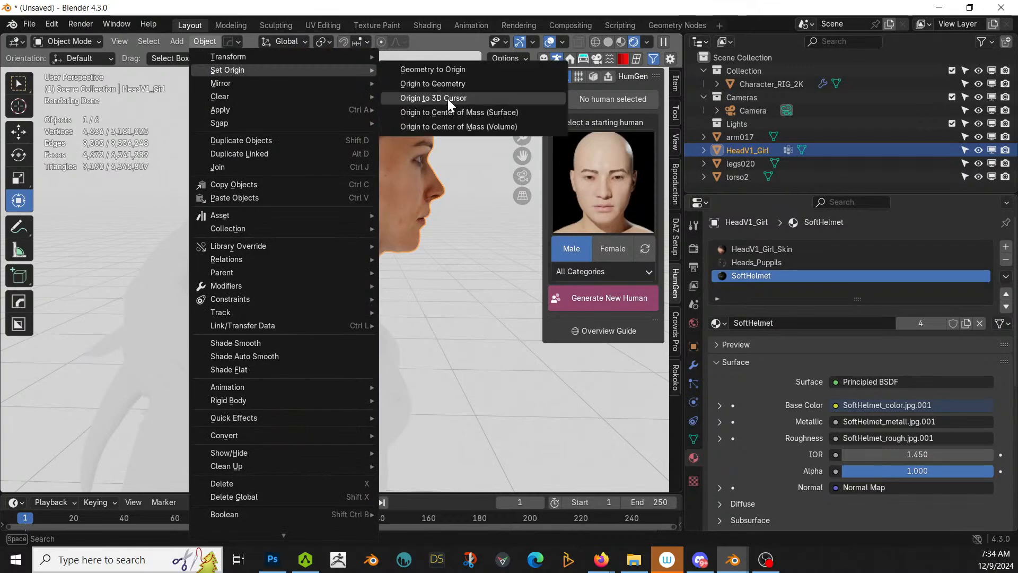
{"action": "left_click", "coordinate": [444, 83]}
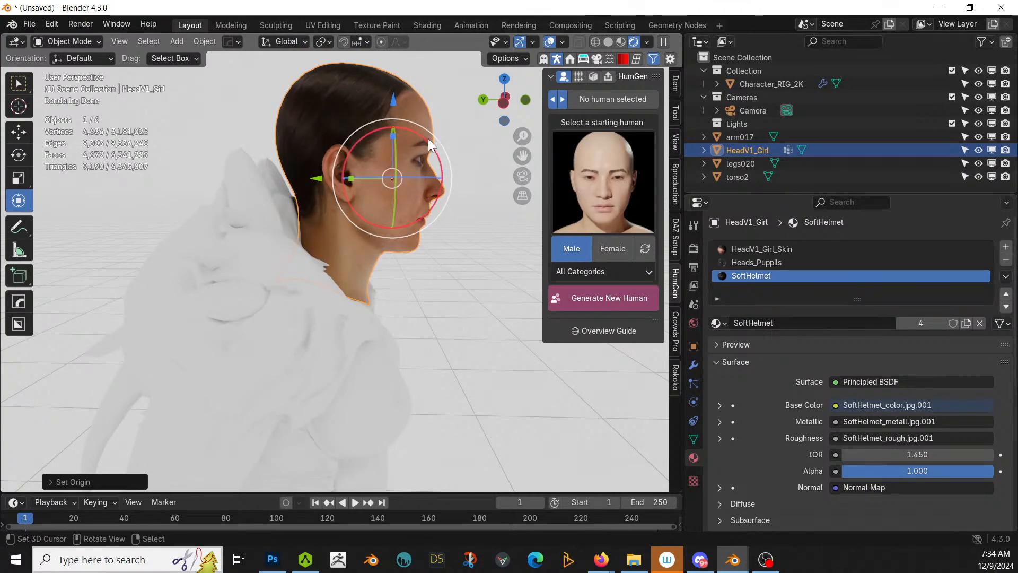
Step: Tilt the head slightly forward, and shift it forward along its own axis using the Local transform orientation
{"action": "left_click_drag", "start_coordinate": [431, 144], "coordinate": [361, 124]}
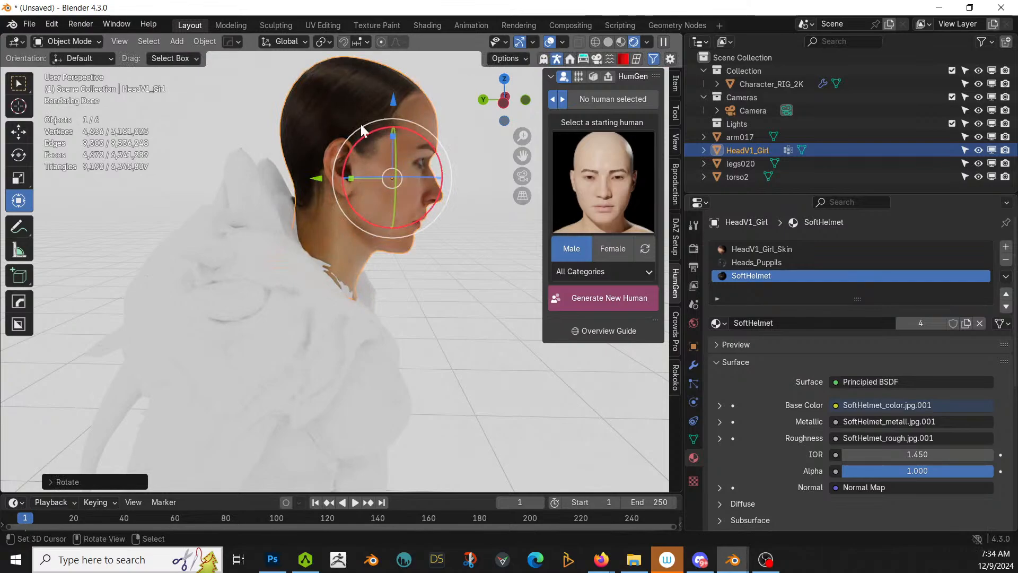
{"action": "left_click", "coordinate": [299, 41]}
{"action": "left_click", "coordinate": [269, 95]}
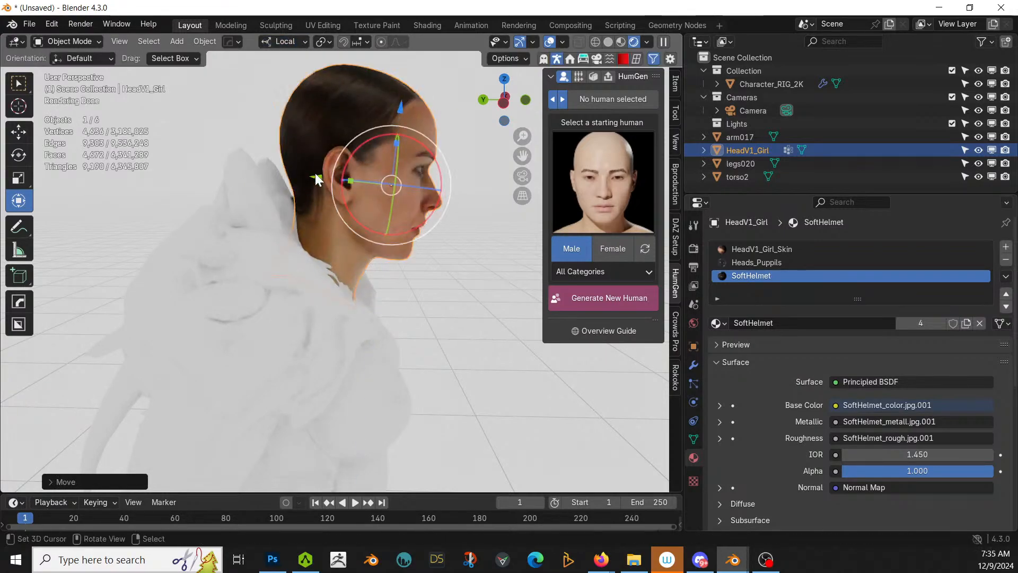
{"action": "left_click_drag", "start_coordinate": [351, 175], "coordinate": [334, 182]}
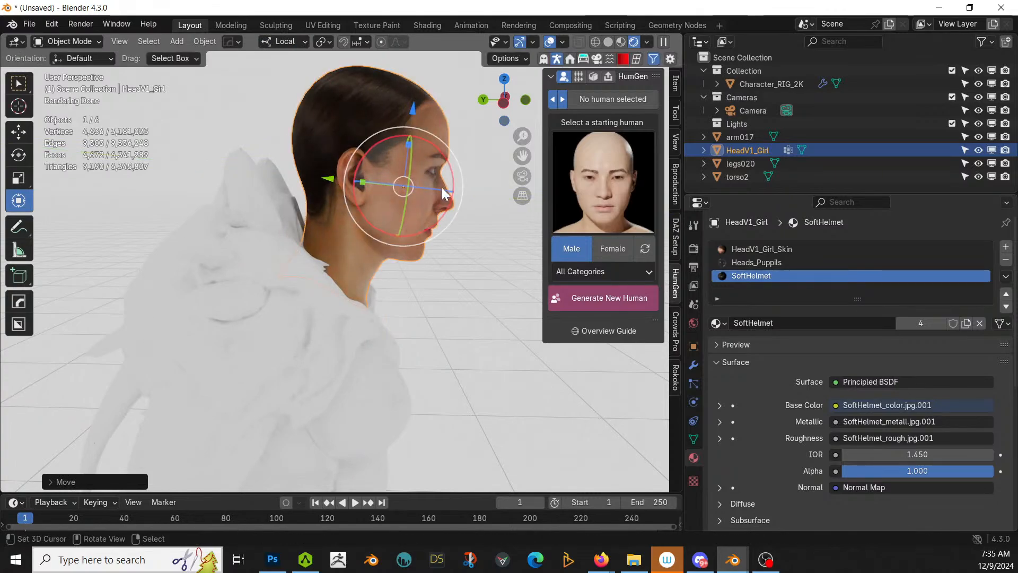
Step: Nudge the head slightly further forward along its local Y axis, judging the neck's fit against the torso
{"action": "middle_click_drag", "start_coordinate": [442, 187], "coordinate": [278, 175]}
{"action": "scroll", "coordinate": [297, 201], "scroll_direction": "up", "scroll_amount": 3}
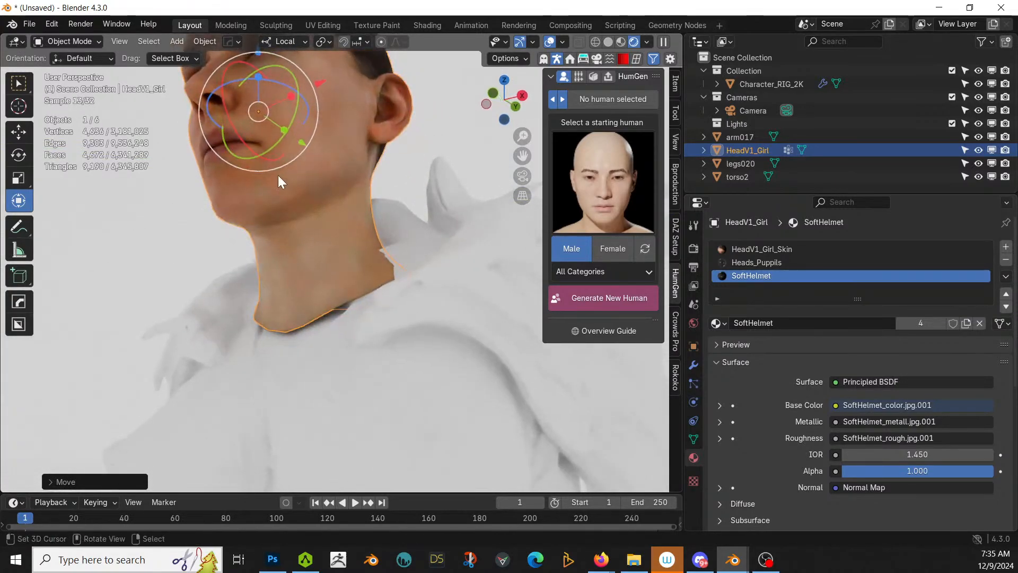
{"action": "middle_click_drag", "start_coordinate": [186, 147], "coordinate": [112, 195]}
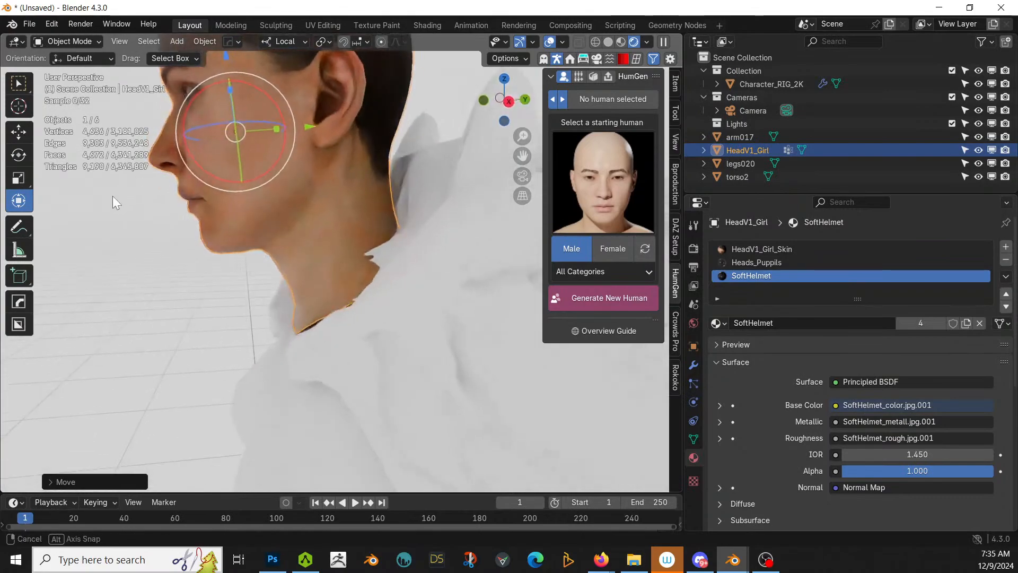
{"action": "left_click_drag", "start_coordinate": [317, 125], "coordinate": [304, 123]}
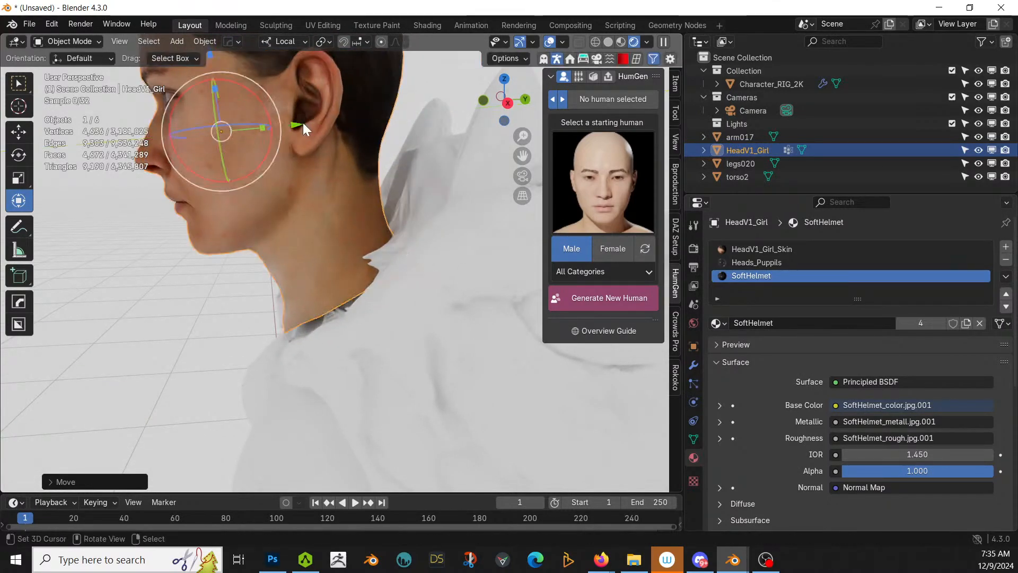
Step: Put the head into Sculpt Mode and choose the Grab brush
{"action": "left_click", "coordinate": [66, 42]}
{"action": "left_click", "coordinate": [65, 88]}
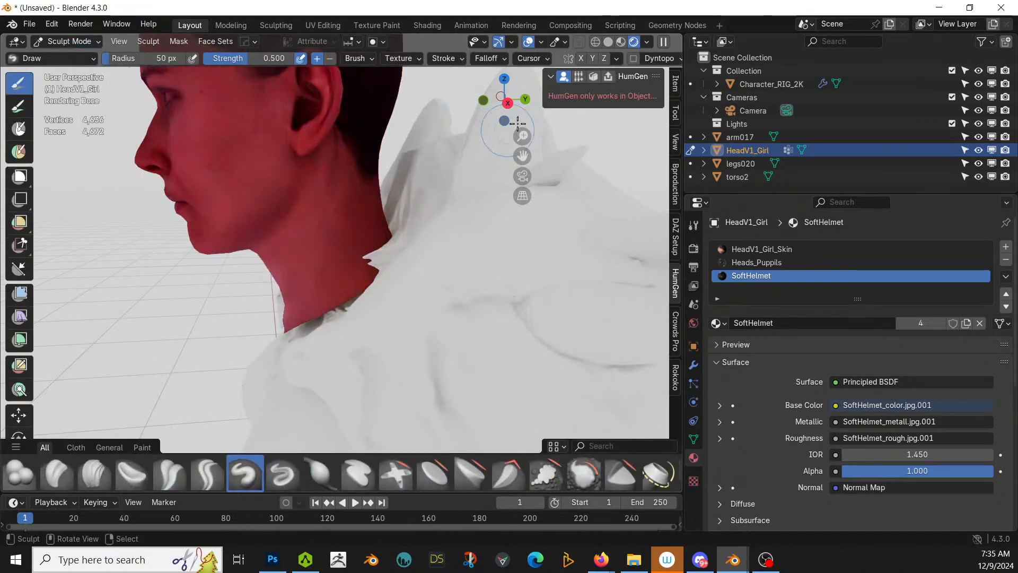
{"action": "middle_click_drag", "start_coordinate": [286, 335], "coordinate": [349, 327]}
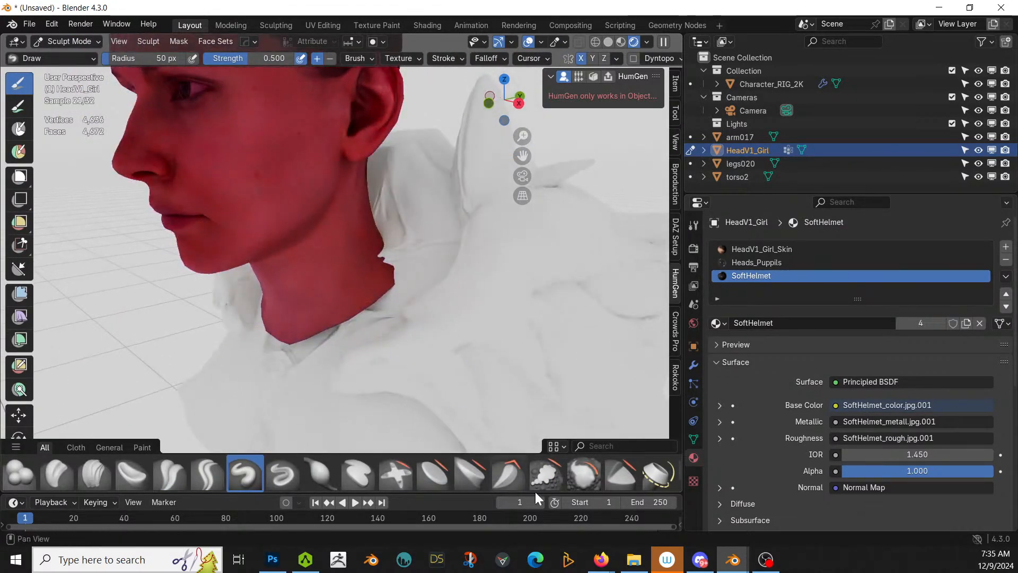
{"action": "scroll", "coordinate": [639, 483], "scroll_direction": "down", "scroll_amount": 1}
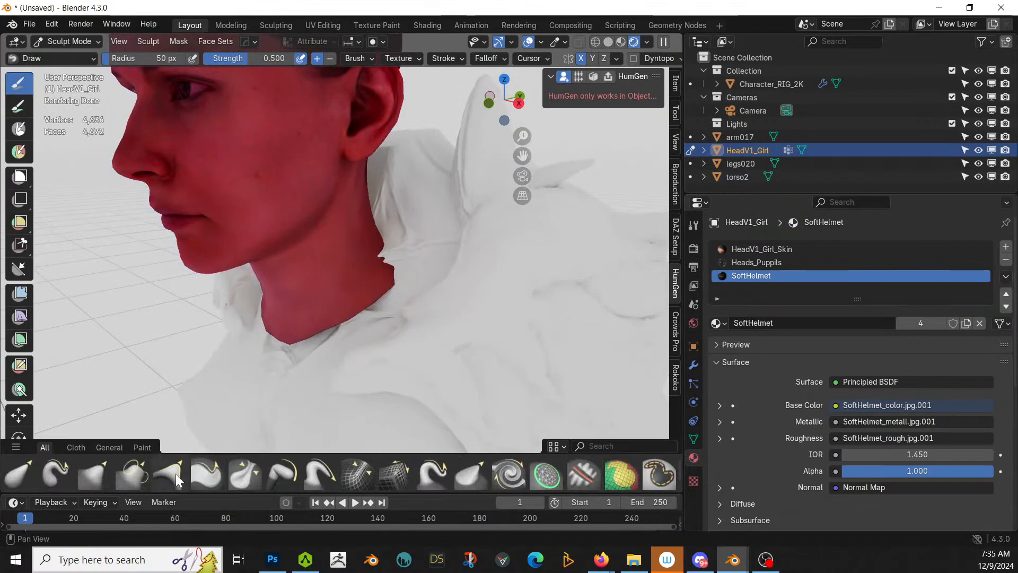
{"action": "scroll", "coordinate": [135, 474], "scroll_direction": "up", "scroll_amount": 2}
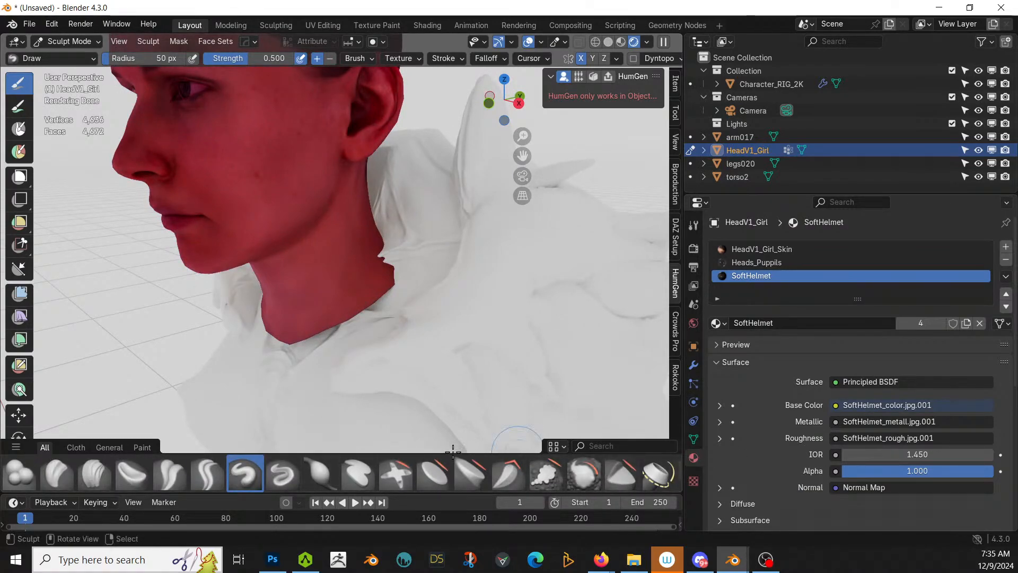
{"action": "scroll", "coordinate": [172, 472], "scroll_direction": "down", "scroll_amount": 2}
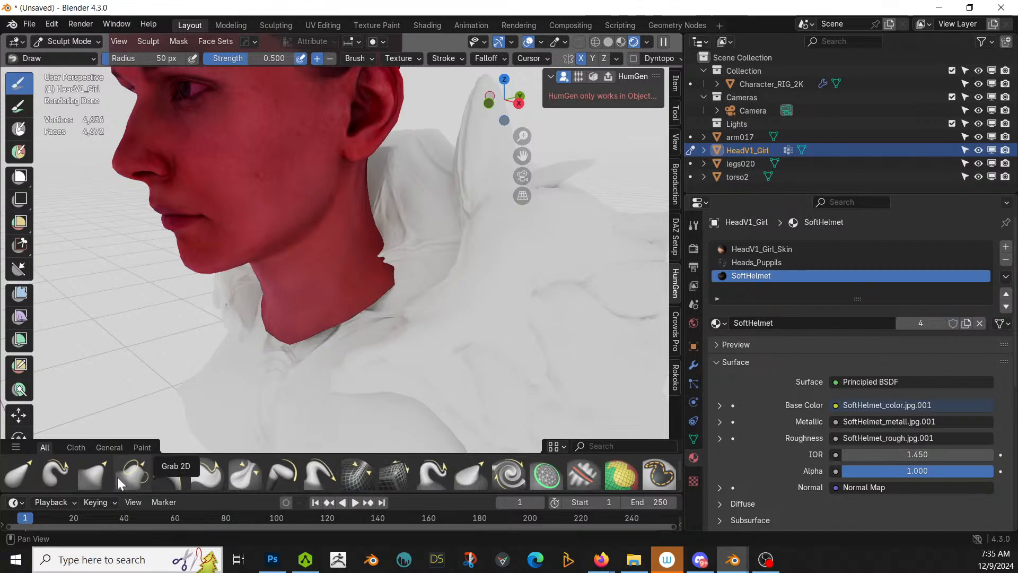
{"action": "left_click", "coordinate": [90, 474]}
Step: Set the Grab brush radius to about 56 px and pull the front lower edge of the neck down into the torso
{"action": "left_click_drag", "start_coordinate": [364, 295], "coordinate": [434, 274]}
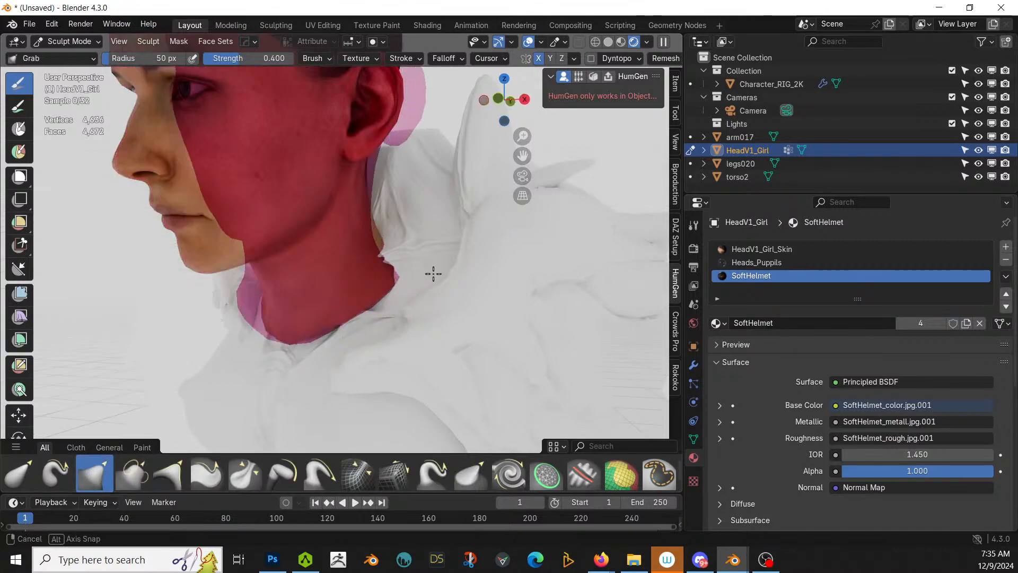
{"action": "middle_click_drag", "start_coordinate": [434, 274], "coordinate": [433, 275]}
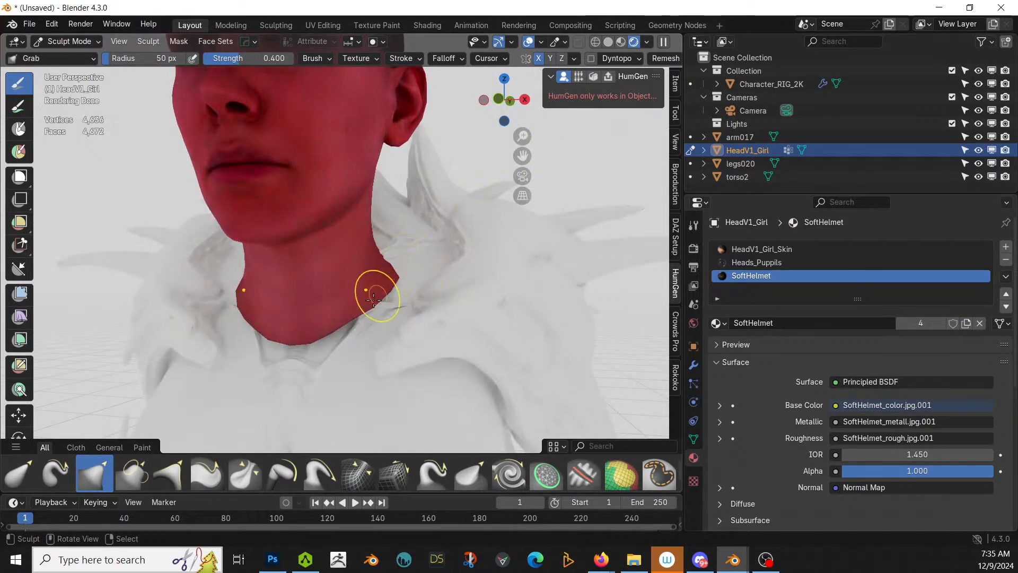
{"action": "key", "text": "bracketleft"}
{"action": "key", "text": "bracketleft"}
{"action": "key", "text": "bracketleft"}
{"action": "key", "text": "bracketleft"}
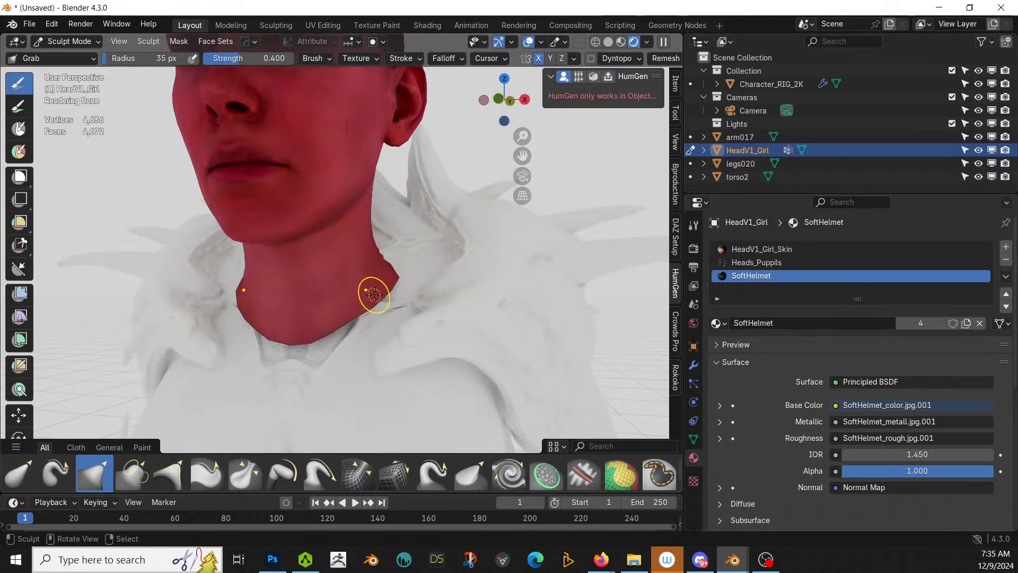
{"action": "key", "text": "bracketright"}
{"action": "key", "text": "bracketright"}
{"action": "key", "text": "bracketright"}
{"action": "key", "text": "bracketright"}
{"action": "key", "text": "bracketright"}
{"action": "left_click_drag", "start_coordinate": [383, 292], "coordinate": [390, 321]}
{"action": "left_click_drag", "start_coordinate": [324, 326], "coordinate": [328, 383]}
{"action": "left_click_drag", "start_coordinate": [303, 341], "coordinate": [305, 399]}
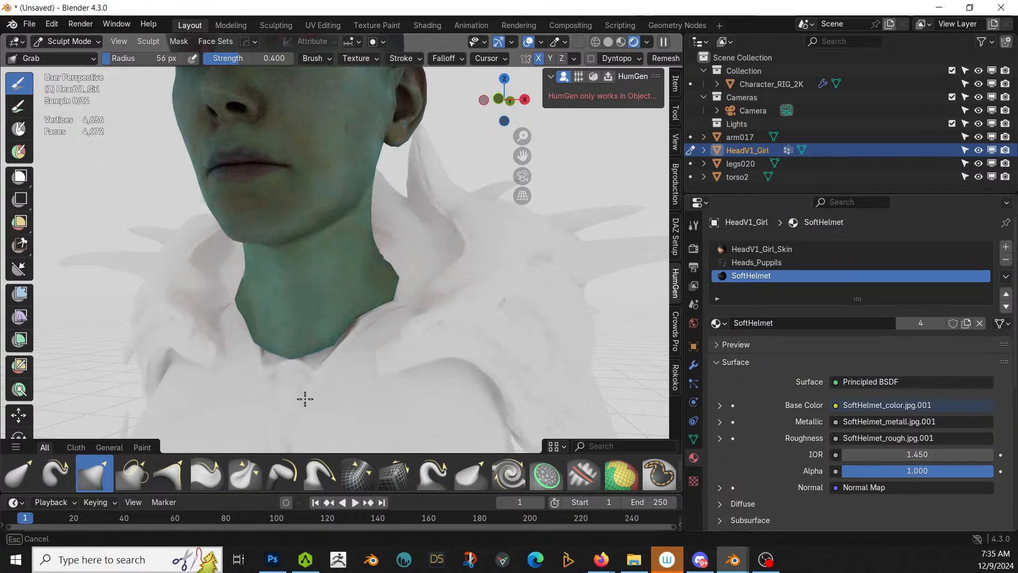
Step: Pull the side edges of the neck opening down and outward into the torso's collar with the Grab brush
{"action": "middle_click_drag", "start_coordinate": [305, 399], "coordinate": [217, 374]}
{"action": "left_click_drag", "start_coordinate": [283, 334], "coordinate": [348, 391]}
{"action": "left_click_drag", "start_coordinate": [298, 326], "coordinate": [357, 387]}
{"action": "middle_click_drag", "start_coordinate": [357, 387], "coordinate": [408, 379]}
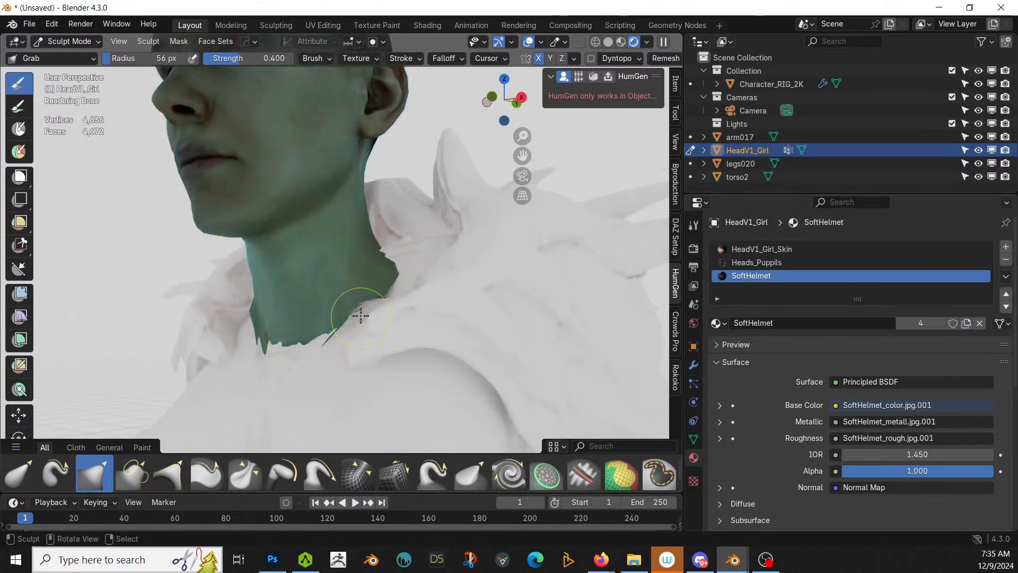
{"action": "left_click_drag", "start_coordinate": [377, 287], "coordinate": [409, 353]}
Step: Switch the viewport to Solid shading and pull the remaining exposed neck edges down into the torso
{"action": "key", "text": "z"}
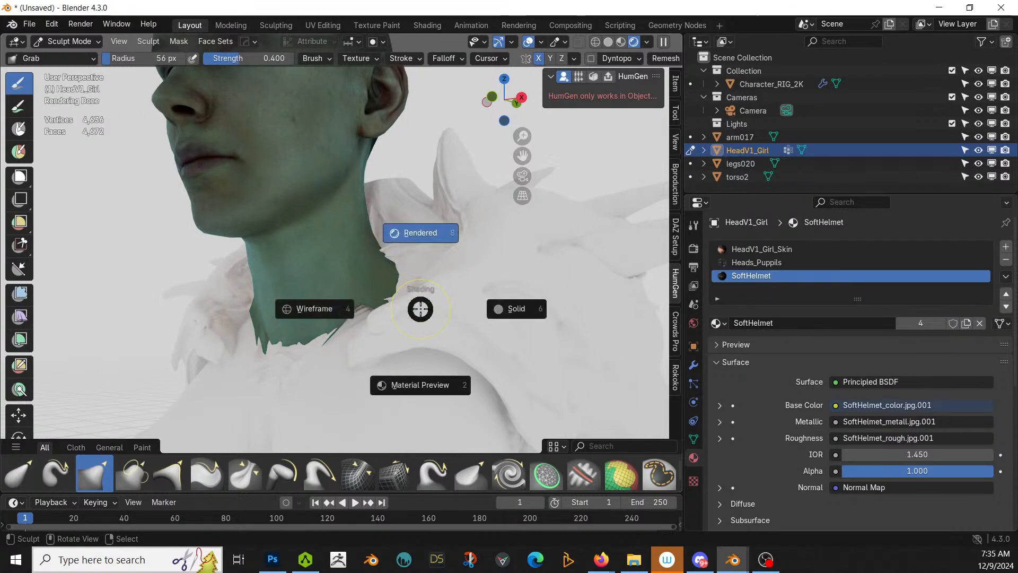
{"action": "key", "text": "6"}
{"action": "mouse_move", "coordinate": [405, 295]}
{"action": "middle_mouse_down"}
{"action": "mouse_move", "coordinate": [371, 318]}
{"action": "mouse_move", "coordinate": [374, 334]}
{"action": "middle_mouse_up"}
{"action": "left_click_drag", "start_coordinate": [367, 313], "coordinate": [373, 337]}
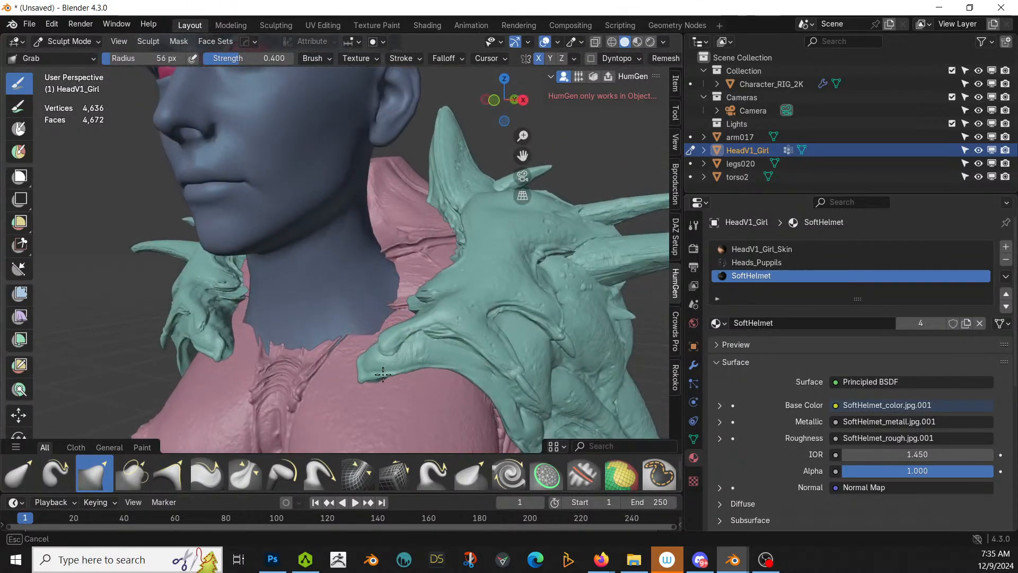
{"action": "left_click_drag", "start_coordinate": [383, 374], "coordinate": [383, 376]}
{"action": "middle_click_drag", "start_coordinate": [383, 375], "coordinate": [436, 303]}
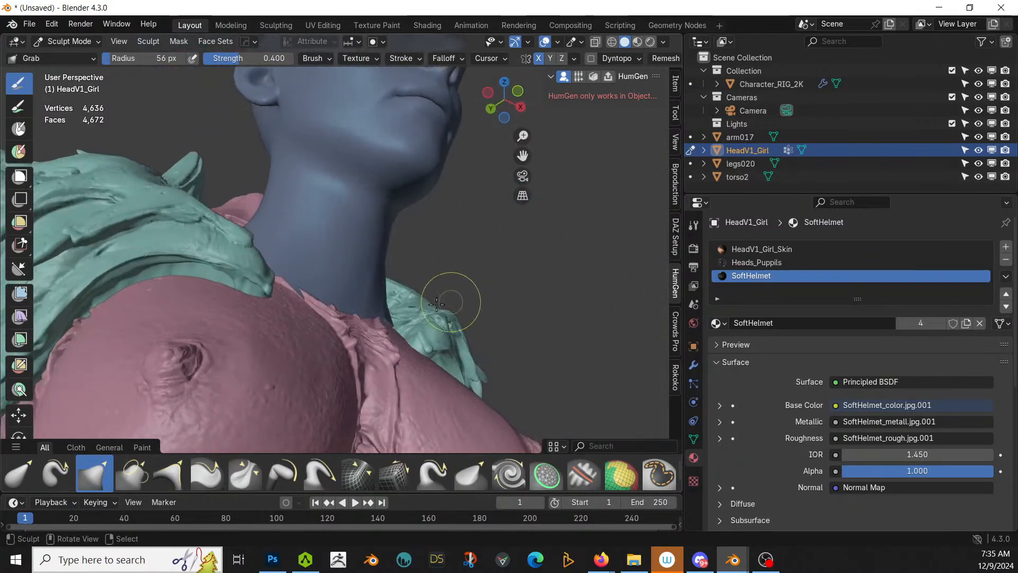
{"action": "mouse_move", "coordinate": [390, 318]}
{"action": "left_mouse_down"}
{"action": "mouse_move", "coordinate": [309, 350]}
{"action": "mouse_move", "coordinate": [339, 379]}
{"action": "left_mouse_up"}
Step: Transfer Sculpt Mode from the head to the torso2 object at the upper back
{"action": "mouse_move", "coordinate": [339, 379]}
{"action": "middle_mouse_down"}
{"action": "mouse_move", "coordinate": [234, 404]}
{"action": "mouse_move", "coordinate": [118, 484]}
{"action": "mouse_move", "coordinate": [200, 421]}
{"action": "mouse_move", "coordinate": [243, 404]}
{"action": "mouse_move", "coordinate": [264, 436]}
{"action": "middle_mouse_up"}
{"action": "scroll", "coordinate": [393, 371], "scroll_direction": "down", "scroll_amount": 5}
{"action": "middle_click_drag", "start_coordinate": [393, 365], "coordinate": [352, 368]}
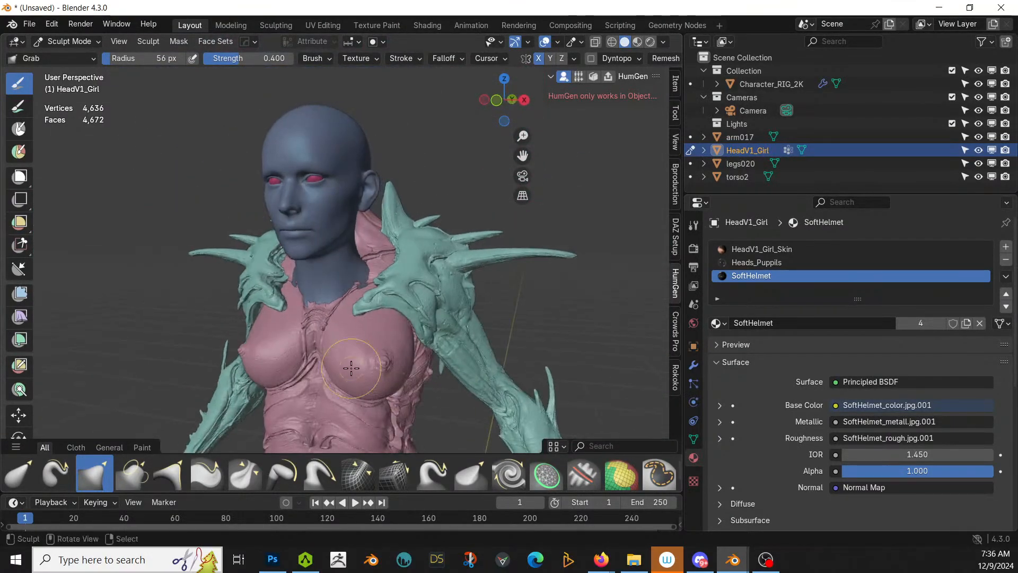
{"action": "middle_click_drag", "start_coordinate": [306, 303], "coordinate": [499, 325]}
{"action": "mouse_move", "coordinate": [325, 205]}
{"action": "middle_mouse_down"}
{"action": "mouse_move", "coordinate": [507, 310]}
{"action": "mouse_move", "coordinate": [408, 339]}
{"action": "middle_mouse_up"}
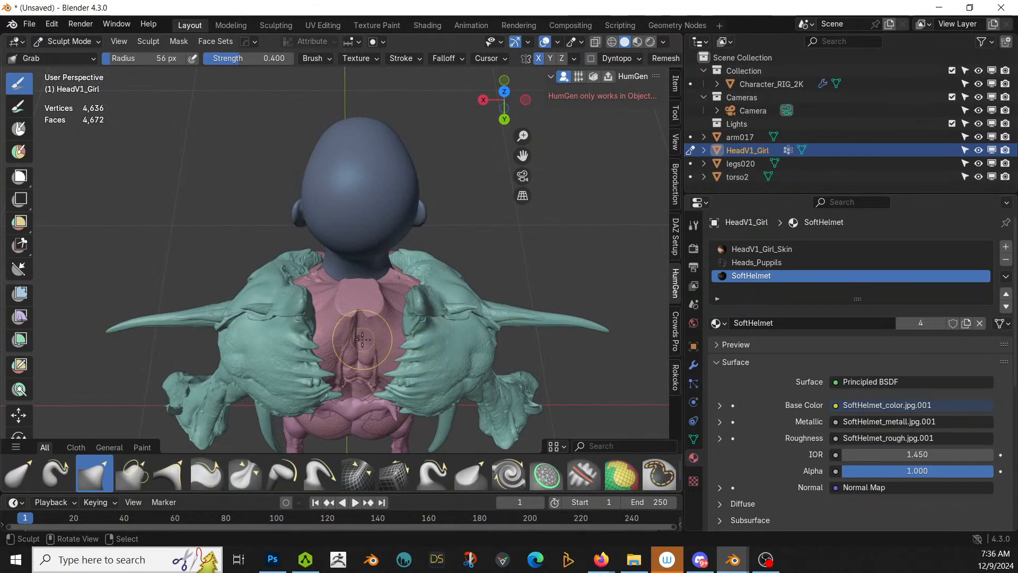
{"action": "key", "text": "shift+q"}
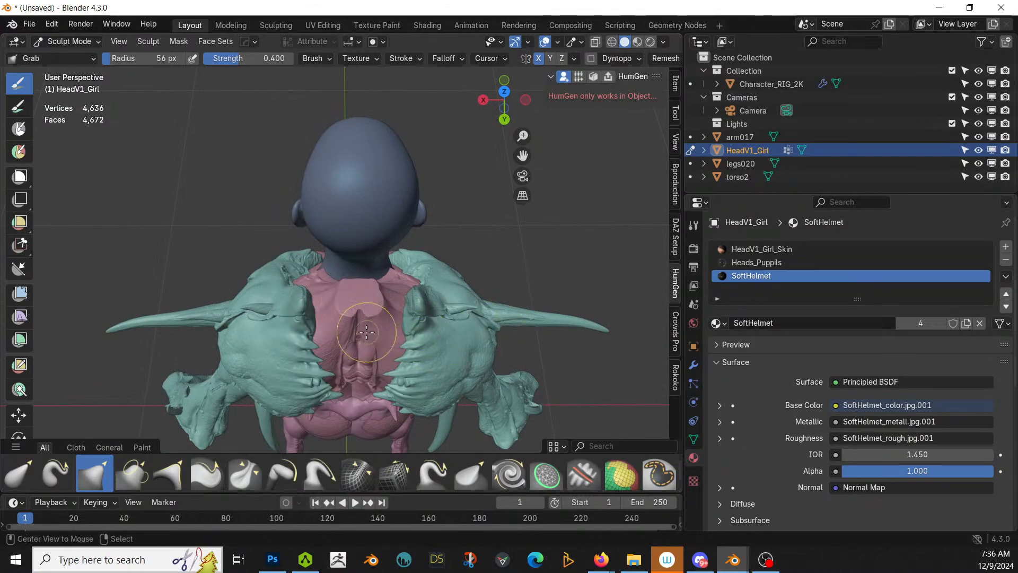
{"action": "key", "text": "alt+q"}
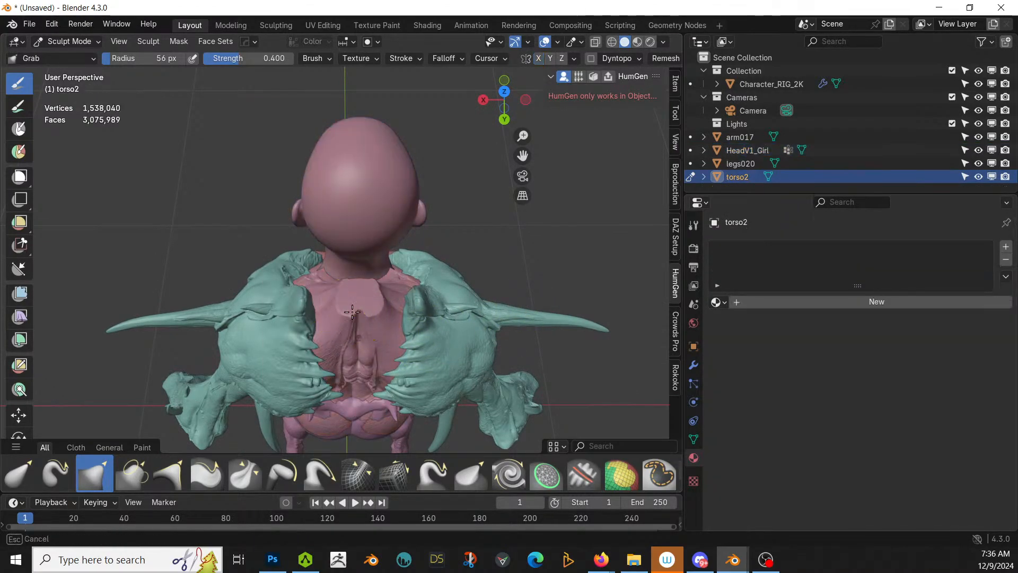
Step: Turn on X symmetry and push in the flat stump on the torso's upper back with the Grab brush at about 83 px radius
{"action": "middle_click_drag", "start_coordinate": [362, 306], "coordinate": [409, 270]}
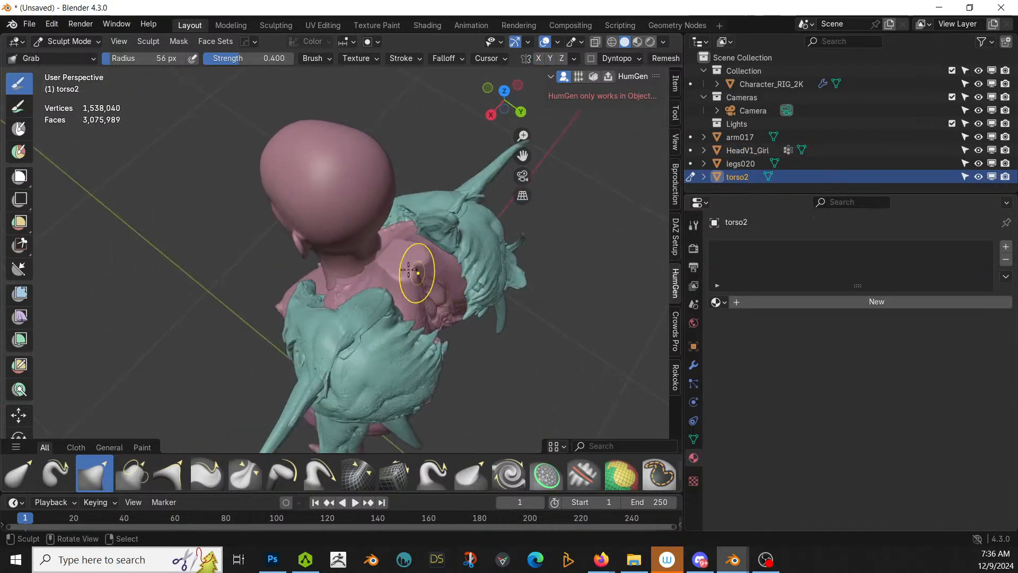
{"action": "mouse_move", "coordinate": [394, 258]}
{"action": "left_mouse_down"}
{"action": "mouse_move", "coordinate": [377, 264]}
{"action": "mouse_move", "coordinate": [417, 280]}
{"action": "left_mouse_up"}
{"action": "middle_click_drag", "start_coordinate": [418, 279], "coordinate": [418, 242]}
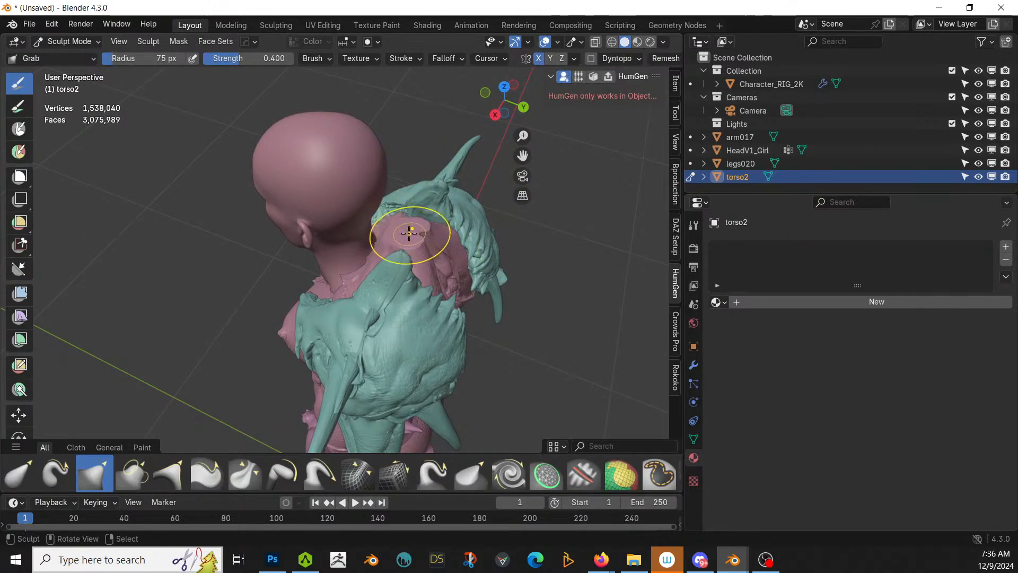
{"action": "left_click_drag", "start_coordinate": [410, 233], "coordinate": [405, 252]}
{"action": "left_click_drag", "start_coordinate": [407, 296], "coordinate": [407, 298]}
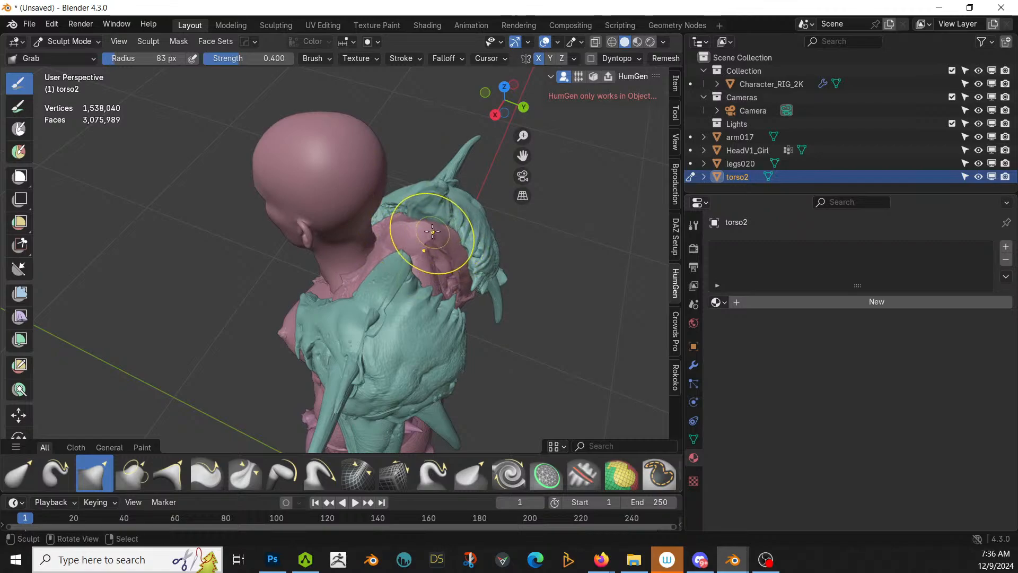
{"action": "mouse_move", "coordinate": [427, 233]}
{"action": "left_mouse_down"}
{"action": "mouse_move", "coordinate": [422, 283]}
{"action": "mouse_move", "coordinate": [404, 252]}
{"action": "left_mouse_up"}
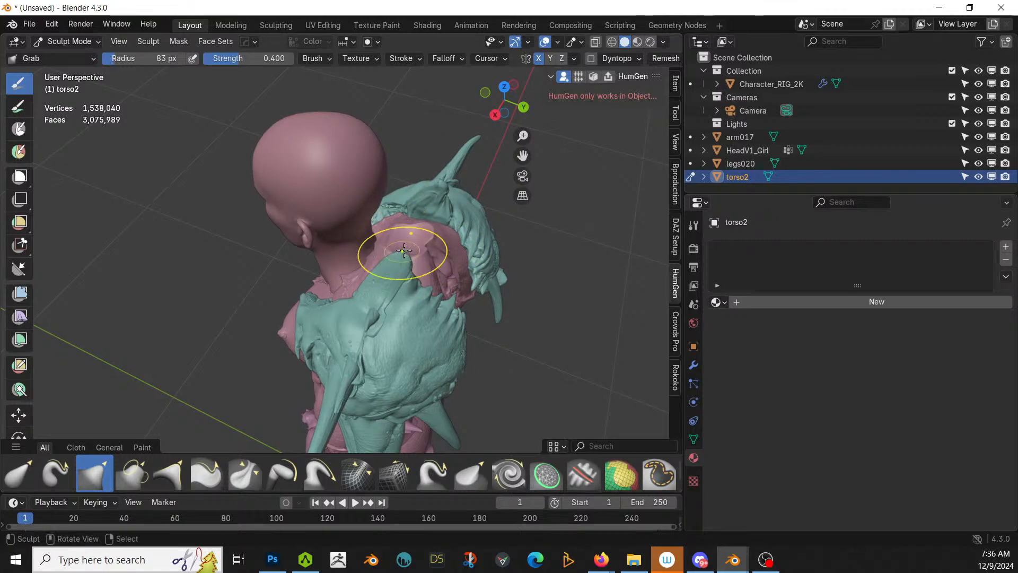
{"action": "mouse_move", "coordinate": [404, 250]}
{"action": "middle_mouse_down"}
{"action": "mouse_move", "coordinate": [456, 216]}
{"action": "mouse_move", "coordinate": [488, 166]}
{"action": "mouse_move", "coordinate": [439, 212]}
{"action": "mouse_move", "coordinate": [443, 232]}
{"action": "middle_mouse_up"}
{"action": "scroll", "coordinate": [435, 220], "scroll_direction": "up", "scroll_amount": 5}
{"action": "mouse_move", "coordinate": [443, 232]}
{"action": "middle_mouse_down", "text": "shift"}
{"action": "mouse_move", "coordinate": [342, 321]}
{"action": "mouse_move", "coordinate": [345, 337]}
{"action": "mouse_move", "coordinate": [246, 318]}
{"action": "middle_mouse_up", "text": "shift"}
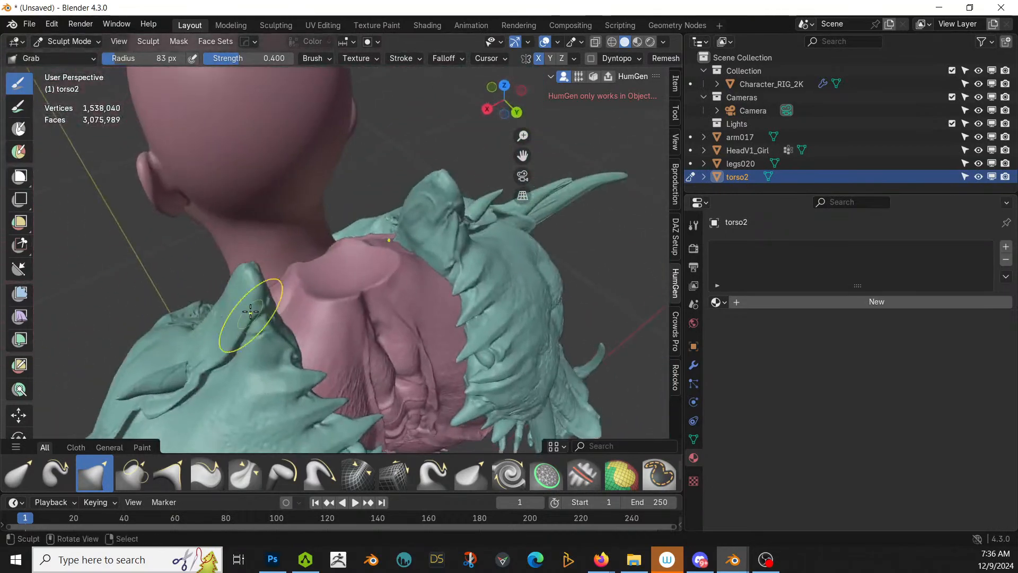
{"action": "mouse_move", "coordinate": [386, 278]}
{"action": "left_mouse_down"}
{"action": "mouse_move", "coordinate": [339, 283]}
{"action": "mouse_move", "coordinate": [361, 290]}
{"action": "left_mouse_up"}
Step: Examine the posture and proportions of the whole figure in the right side view
{"action": "scroll", "coordinate": [419, 273], "scroll_direction": "down", "scroll_amount": 4}
{"action": "middle_click_drag", "start_coordinate": [355, 259], "coordinate": [506, 173]}
{"action": "scroll", "coordinate": [374, 229], "scroll_direction": "down", "scroll_amount": 6}
{"action": "mouse_move", "coordinate": [374, 229]}
{"action": "middle_mouse_down"}
{"action": "mouse_move", "coordinate": [477, 282]}
{"action": "mouse_move", "coordinate": [459, 268]}
{"action": "middle_mouse_up"}
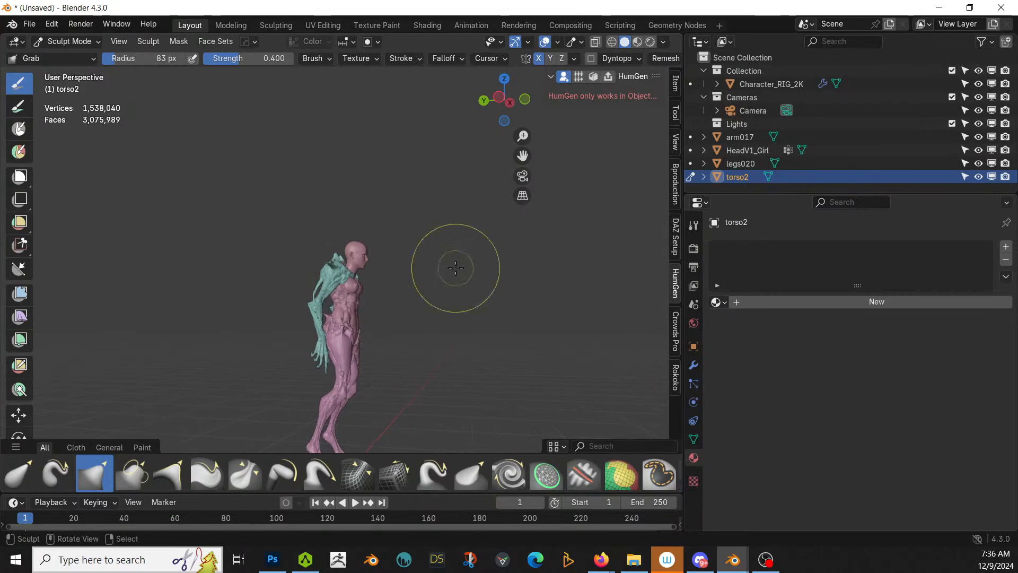
{"action": "key", "text": "KP_3"}
{"action": "scroll", "coordinate": [368, 338], "scroll_direction": "down", "scroll_amount": 2}
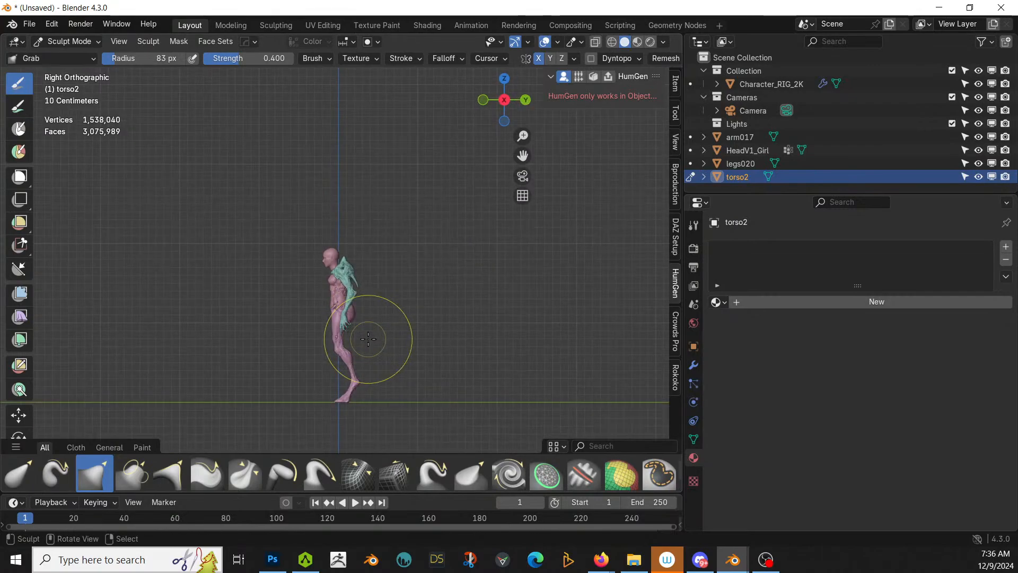
{"action": "scroll", "coordinate": [368, 338], "scroll_direction": "up", "scroll_amount": 3}
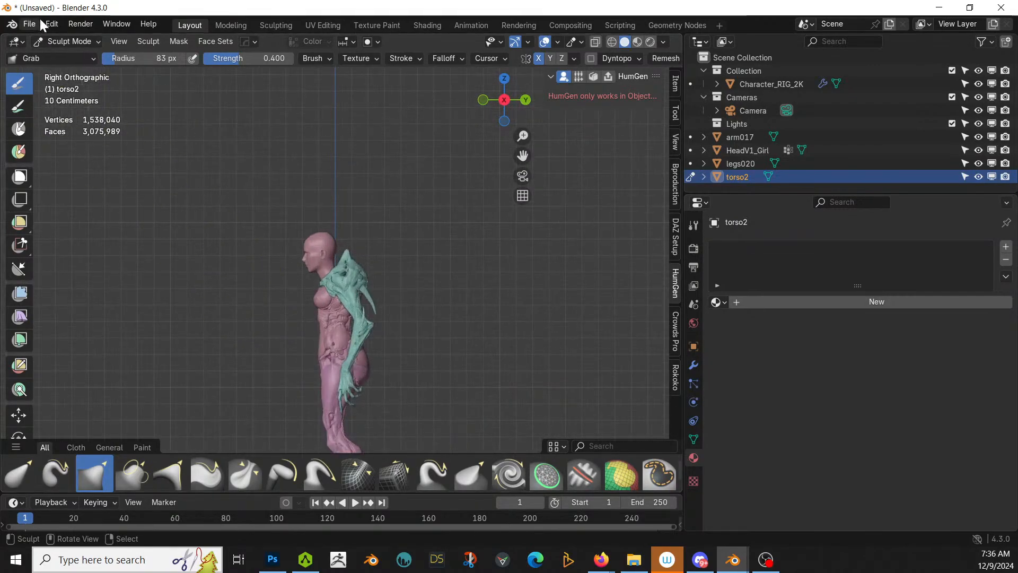
Step: Return to Object Mode and isolate torso2 in local view
{"action": "left_click", "coordinate": [65, 42]}
{"action": "left_click", "coordinate": [71, 56]}
{"action": "middle_click_drag", "start_coordinate": [447, 269], "coordinate": [556, 283]}
{"action": "scroll", "coordinate": [354, 338], "scroll_direction": "up", "scroll_amount": 2}
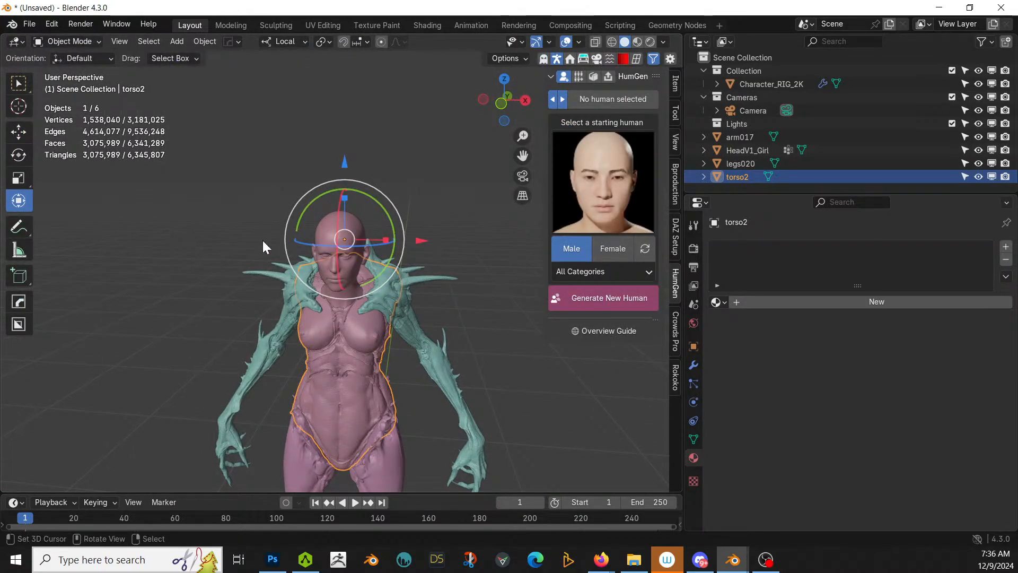
{"action": "key", "text": "KP_Divide"}
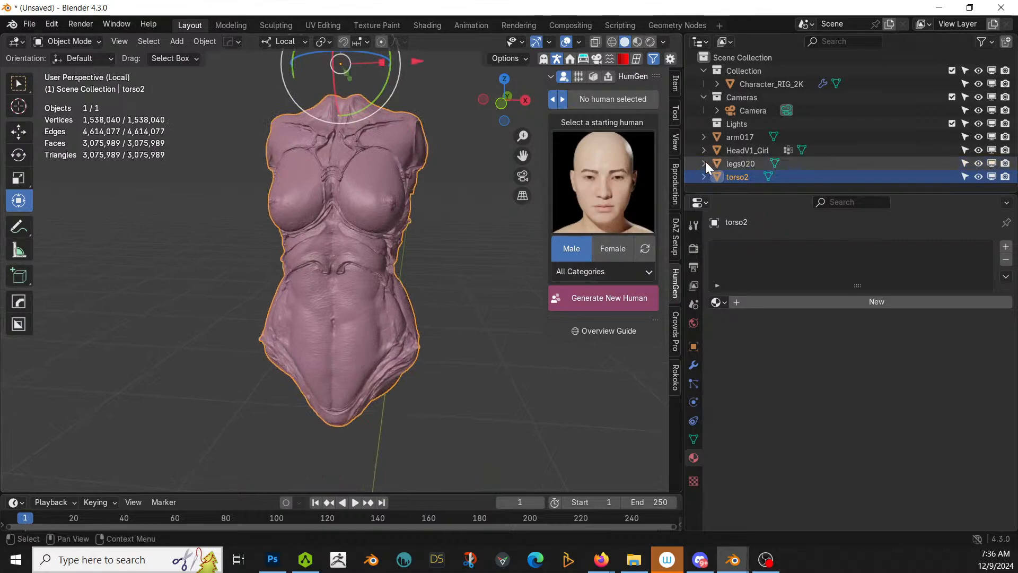
Step: In Quad Remesher, set the quad count for torso2 to 50000 and enable X symmetry
{"action": "left_click", "coordinate": [636, 59]}
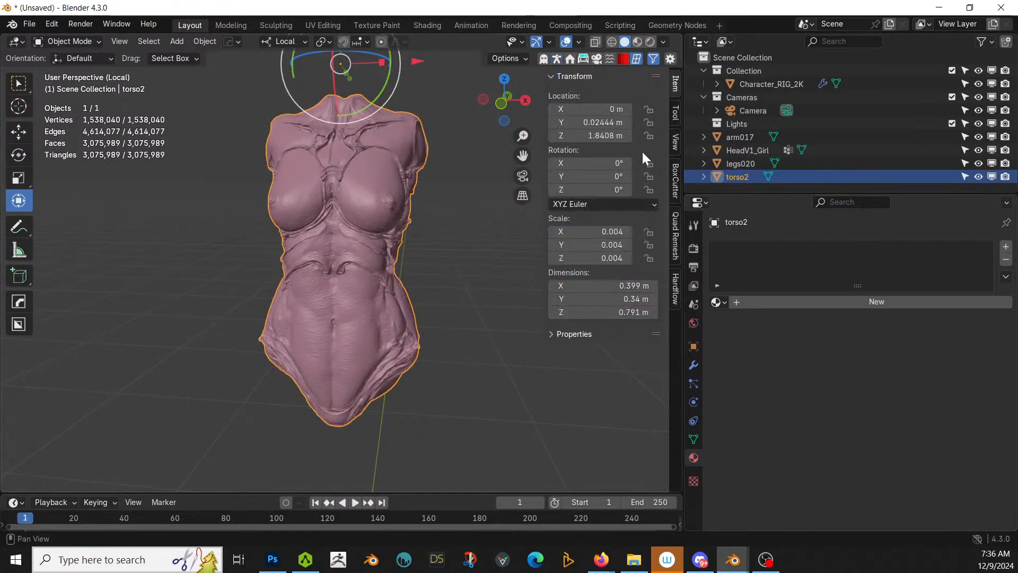
{"action": "left_click", "coordinate": [675, 245]}
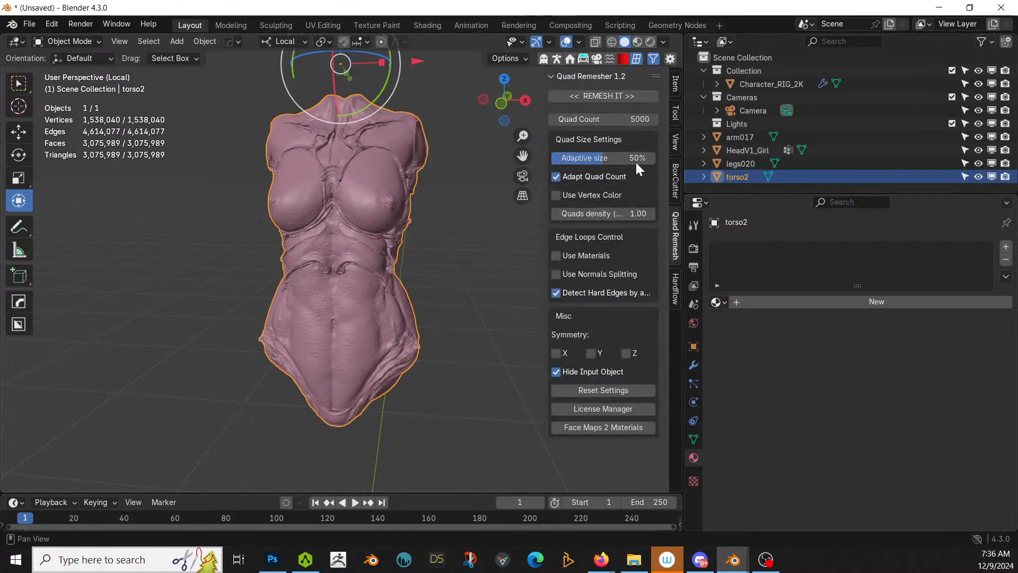
{"action": "left_click", "coordinate": [629, 119]}
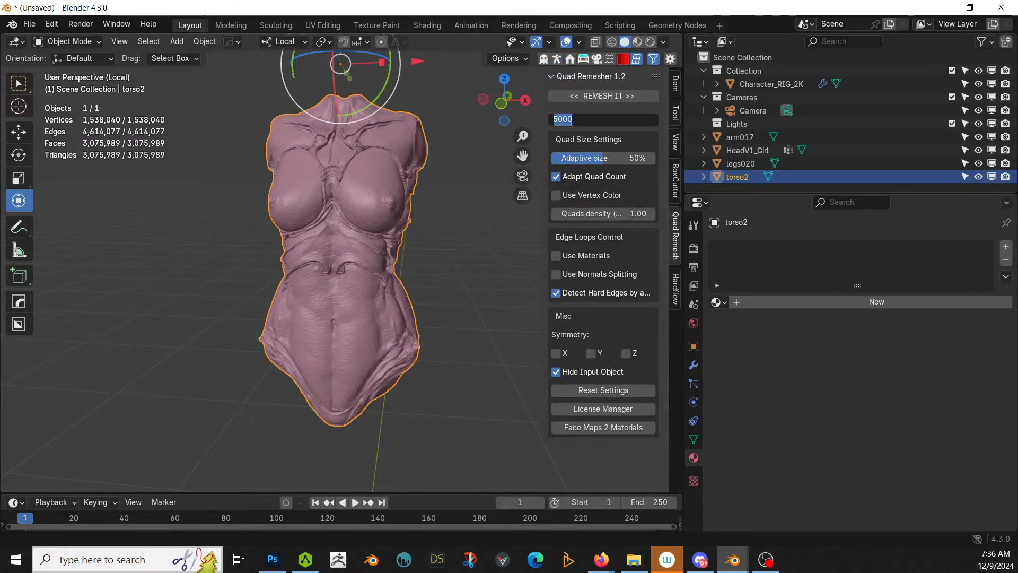
{"action": "type", "text": "50000"}
{"action": "key", "text": "Return"}
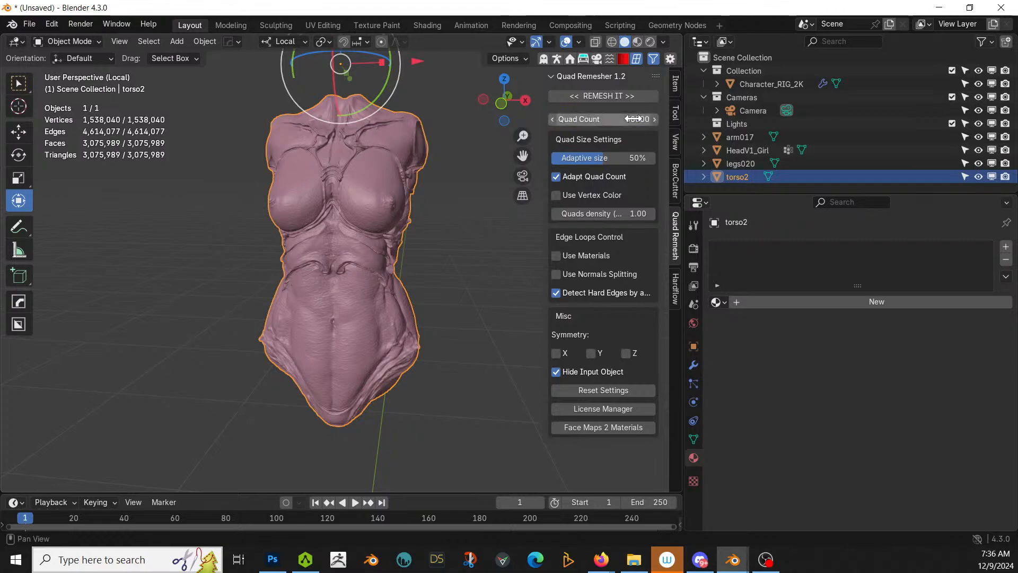
{"action": "left_click", "coordinate": [557, 353]}
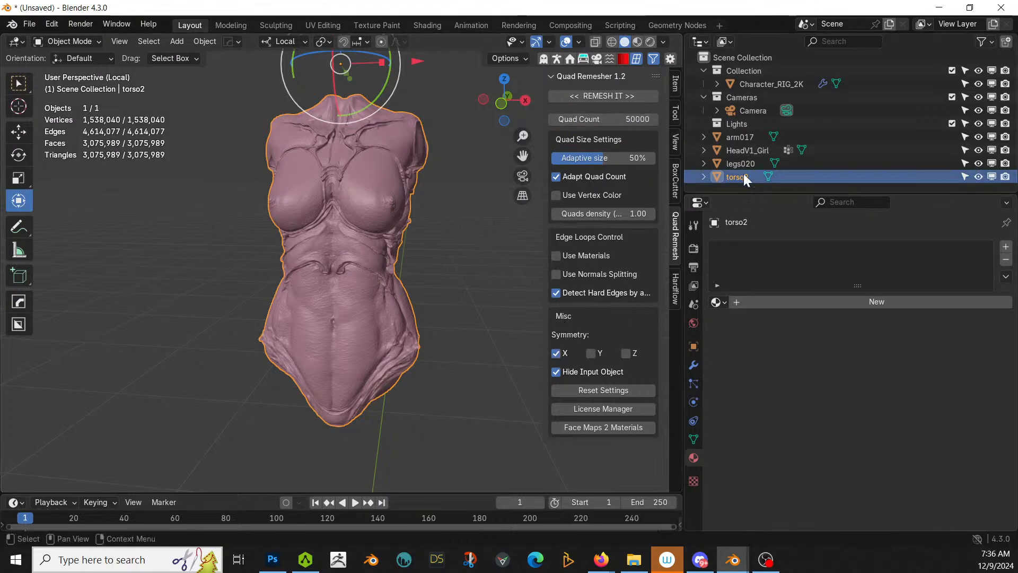
Step: Remesh torso2 with Quad Remesher, and try to remesh the resulting torso once more with the same settings
{"action": "left_click", "coordinate": [597, 96]}
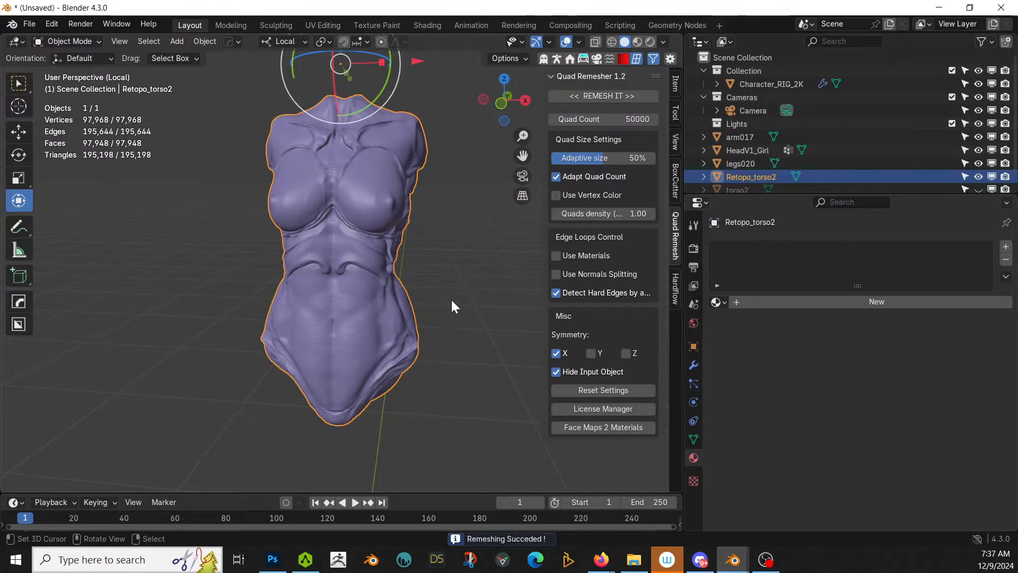
{"action": "middle_click_drag", "start_coordinate": [452, 307], "coordinate": [422, 332]}
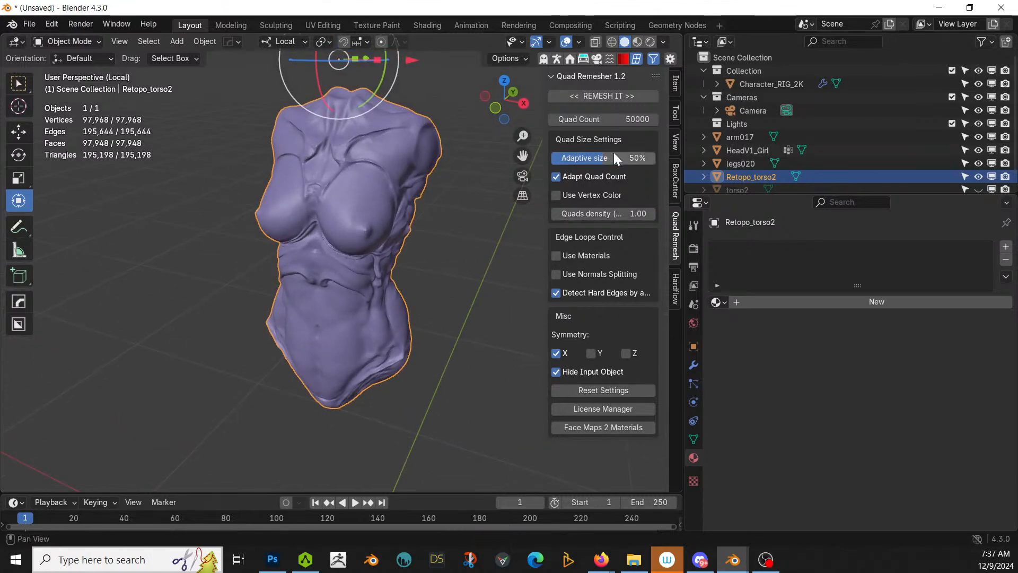
{"action": "left_click", "coordinate": [603, 93]}
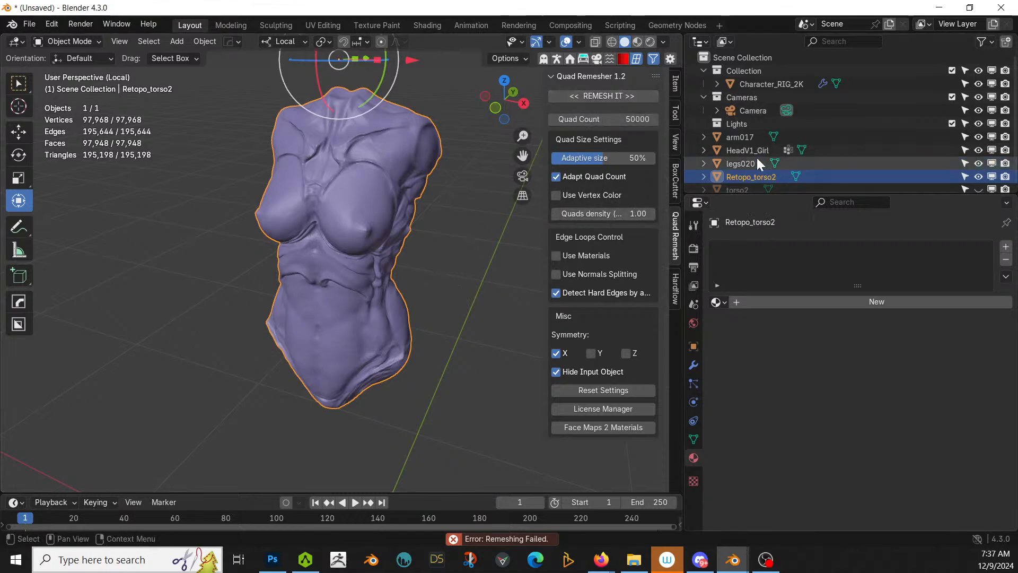
Step: Delete the hidden high-poly original torso2 from the scene
{"action": "scroll", "coordinate": [762, 175], "scroll_direction": "down", "scroll_amount": 1}
{"action": "left_click", "coordinate": [751, 178]}
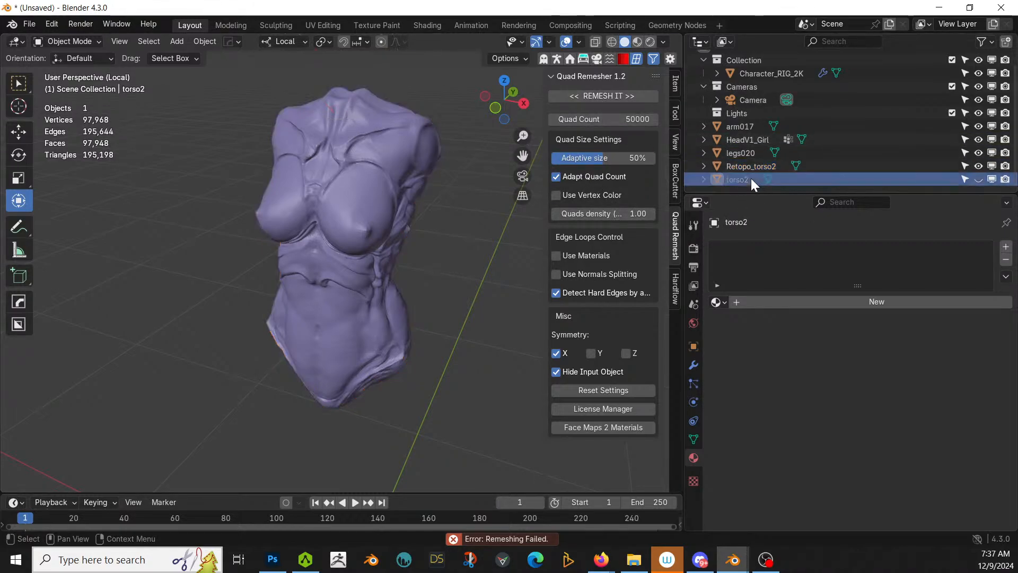
{"action": "key", "text": "Delete"}
Step: Add a Decimate modifier with a ratio of 0.5 to Retopo_torso2 and apply it
{"action": "left_click", "coordinate": [751, 177]}
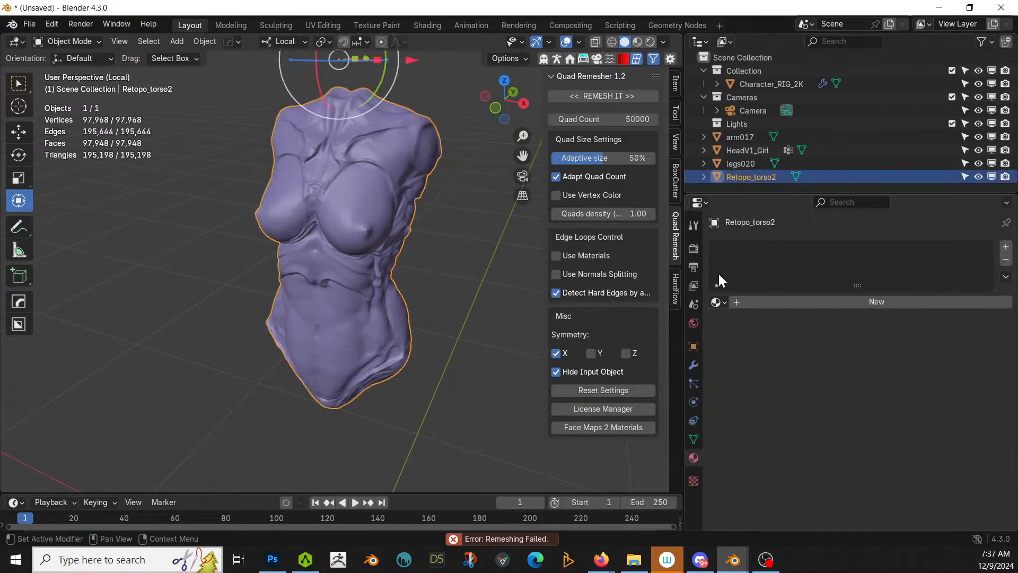
{"action": "left_click", "coordinate": [694, 366]}
{"action": "left_click", "coordinate": [823, 245]}
{"action": "mouse_move", "coordinate": [804, 243]}
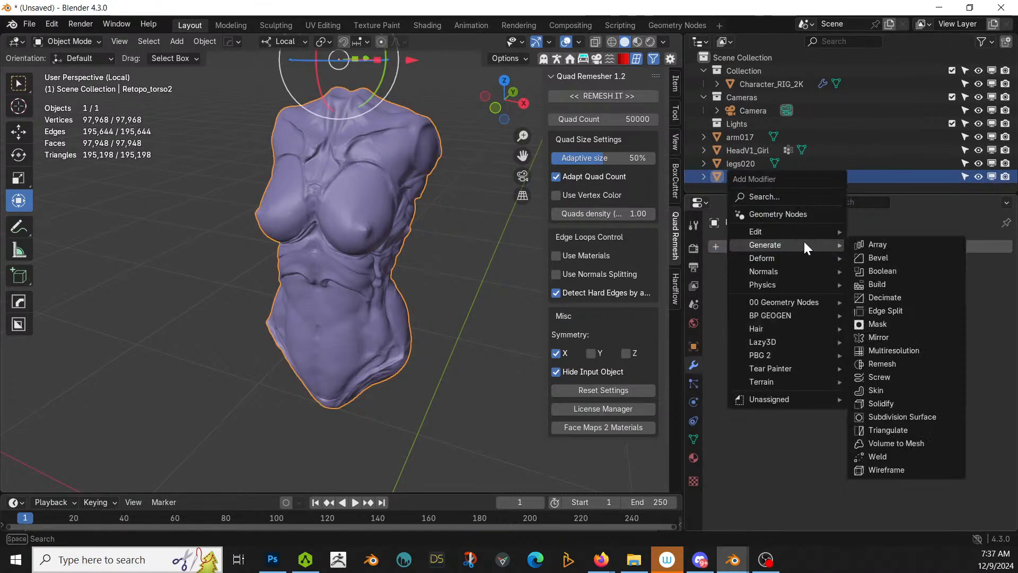
{"action": "left_click", "coordinate": [889, 298]}
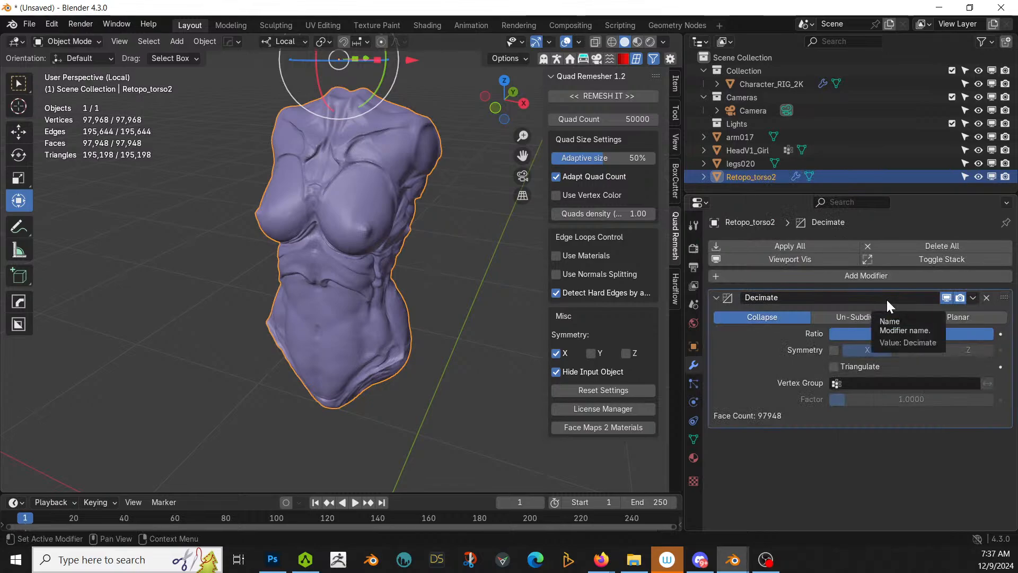
{"action": "left_click", "coordinate": [904, 333]}
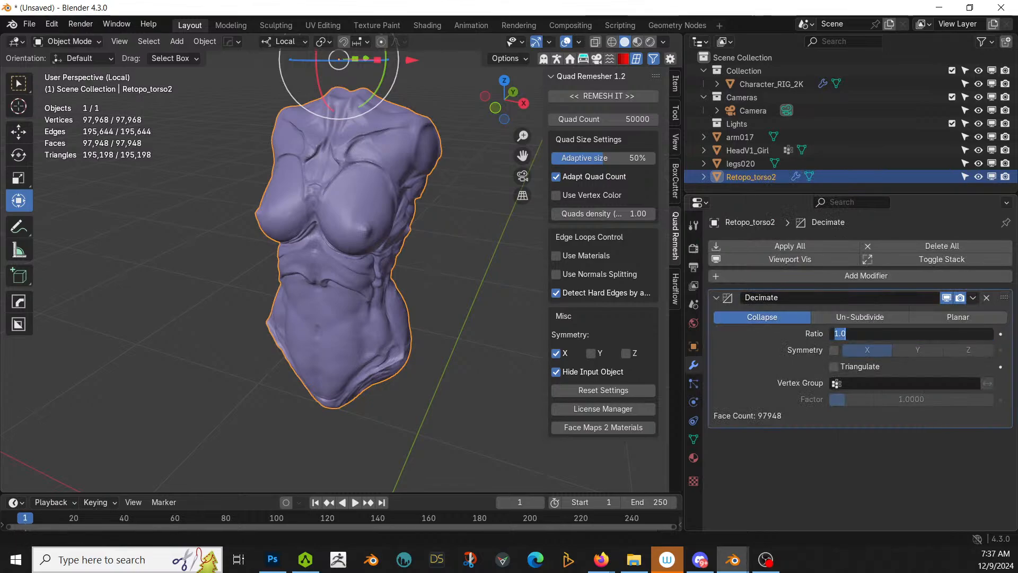
{"action": "key", "text": "Return"}
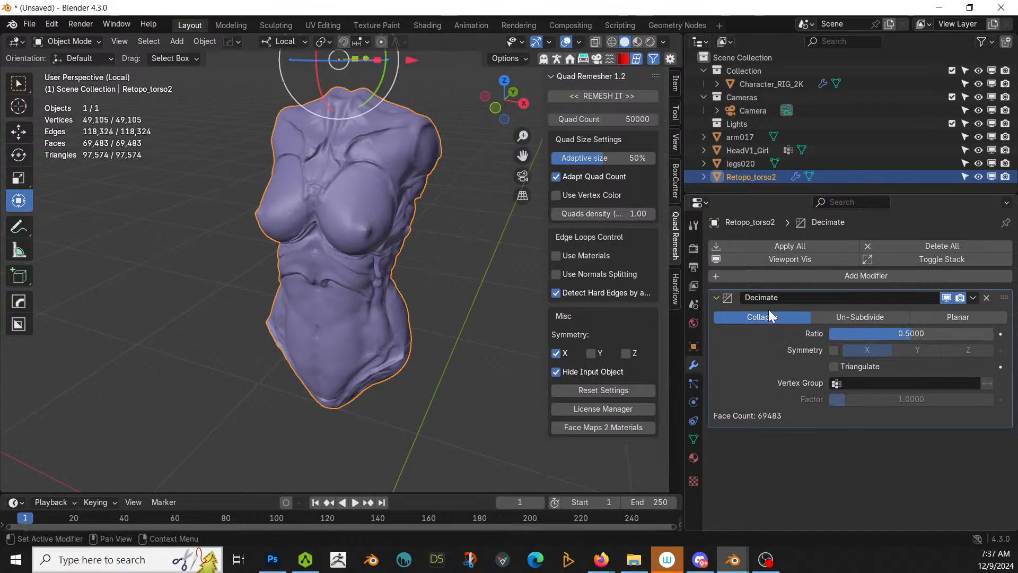
{"action": "left_click", "coordinate": [972, 297]}
{"action": "left_click", "coordinate": [910, 313]}
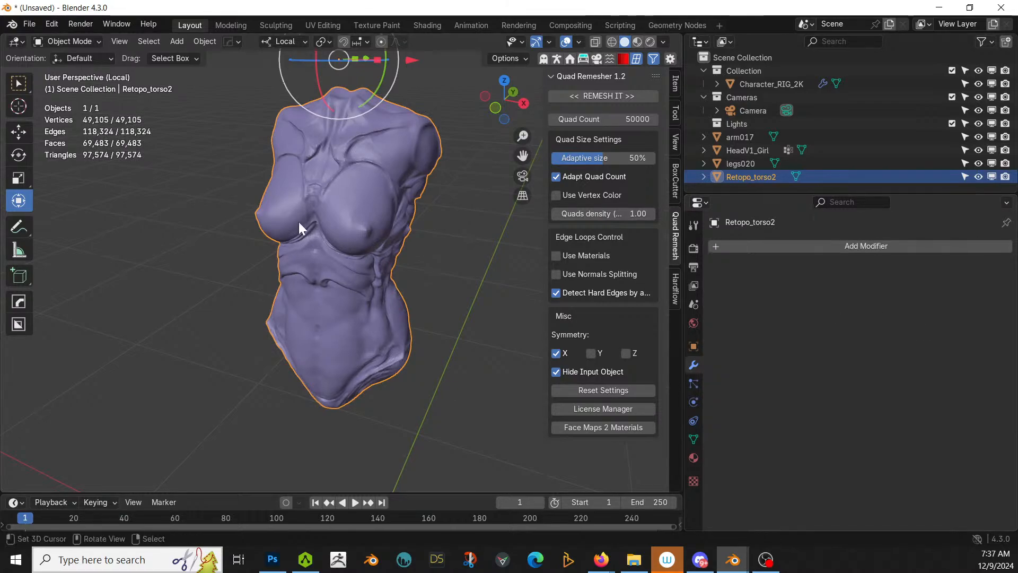
Step: Start saving the file and create a folder named 2412 inside 00 Paracologies
{"action": "middle_click_drag", "start_coordinate": [325, 239], "coordinate": [343, 210]}
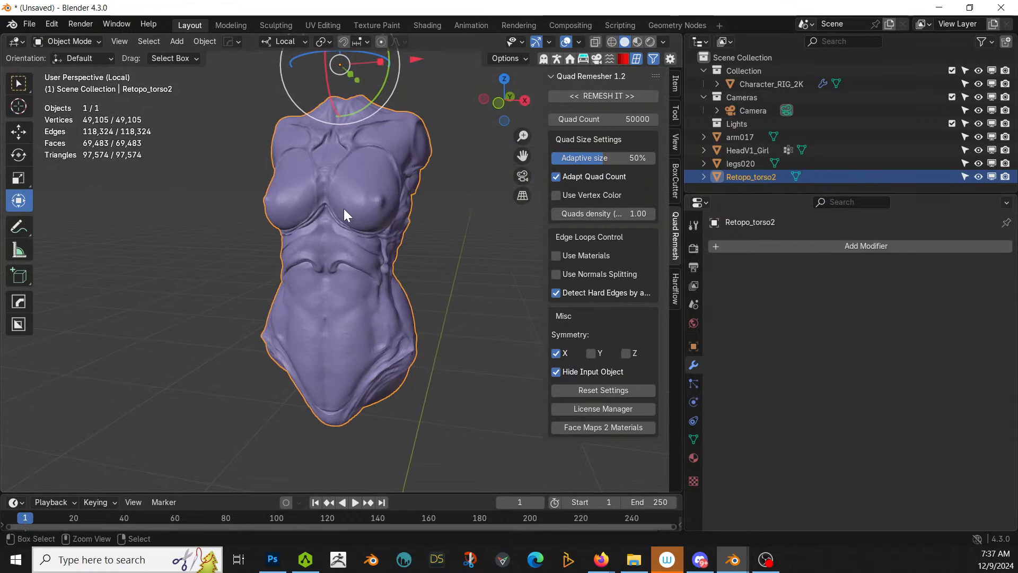
{"action": "key", "text": "ctrl+s"}
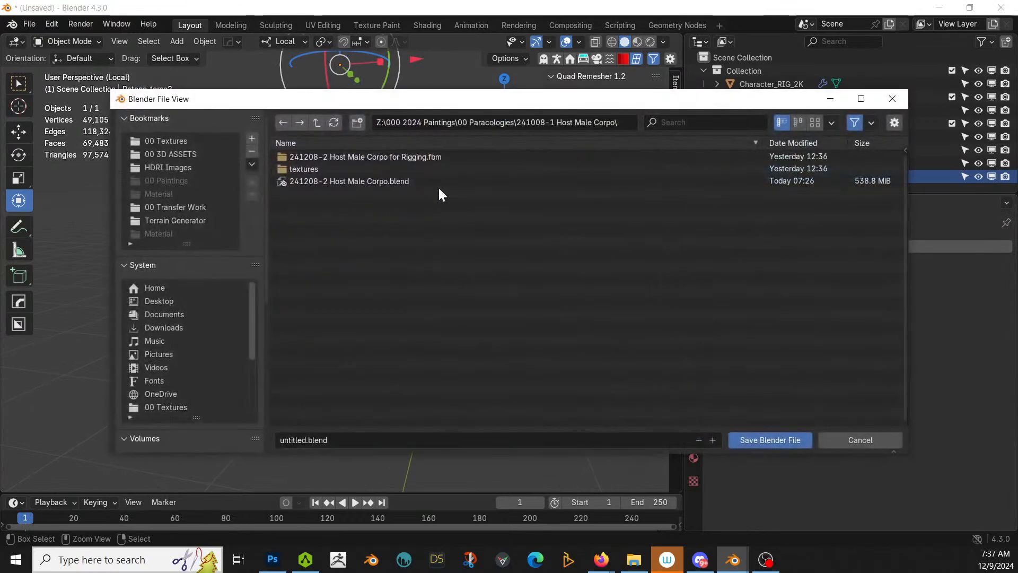
{"action": "left_click", "coordinate": [317, 123]}
{"action": "left_click", "coordinate": [359, 123]}
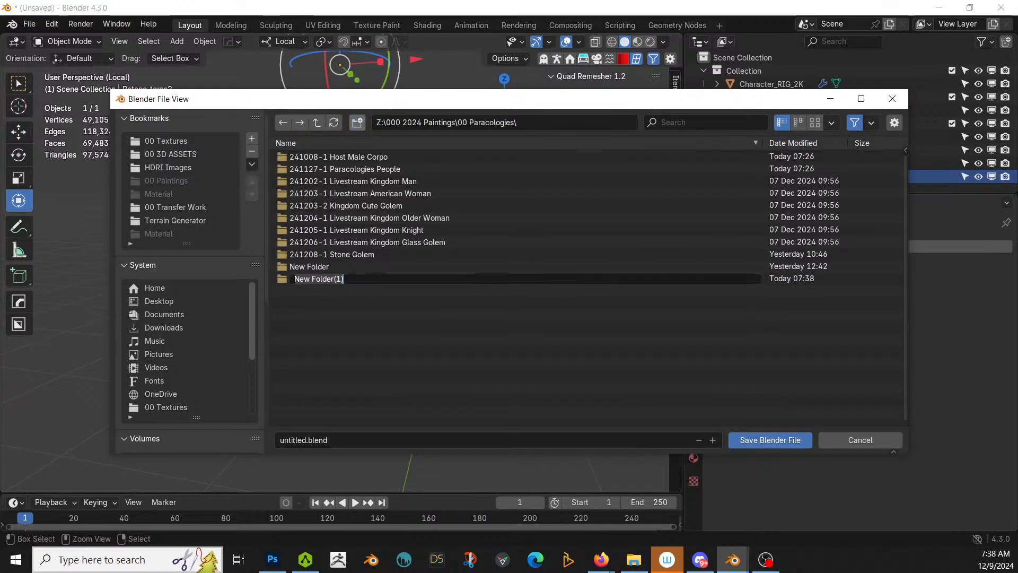
{"action": "type", "text": "2412"}
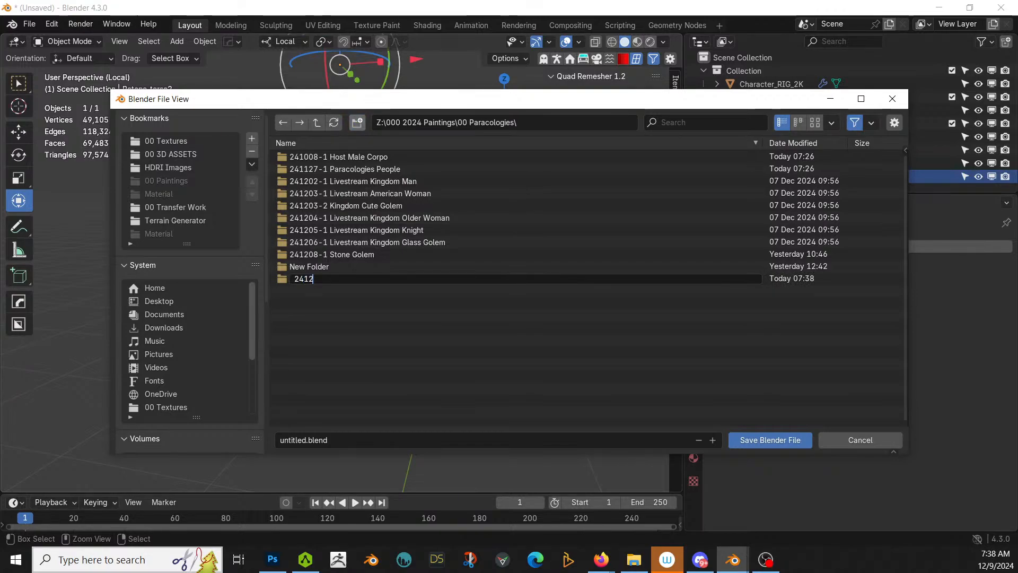
{"action": "key", "text": "Return"}
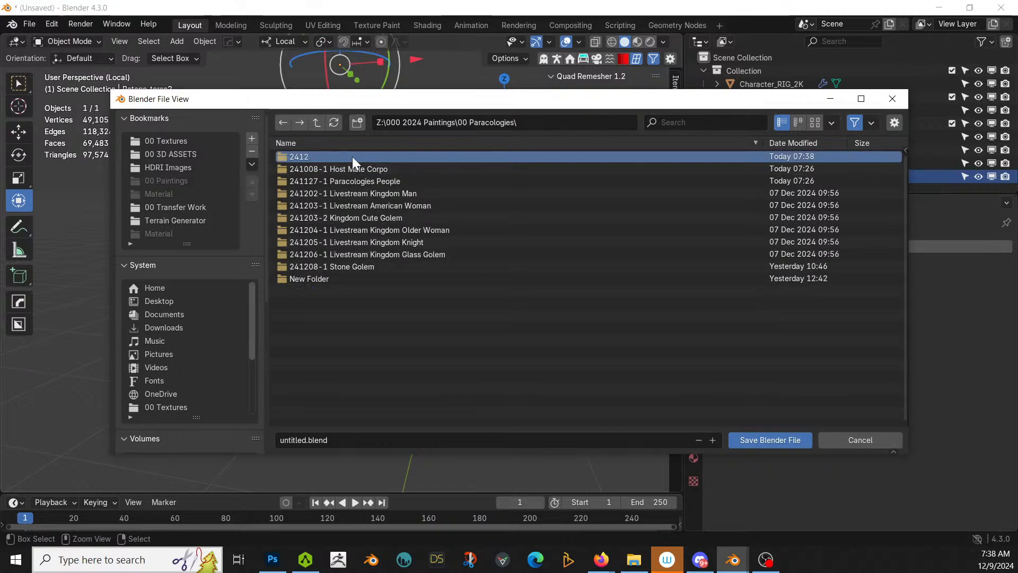
Step: Correct the date in the Host Male Corpo folder's name so it reads 241208-1 Host Male Corpo
{"action": "left_click", "coordinate": [352, 170]}
{"action": "key", "text": "F2"}
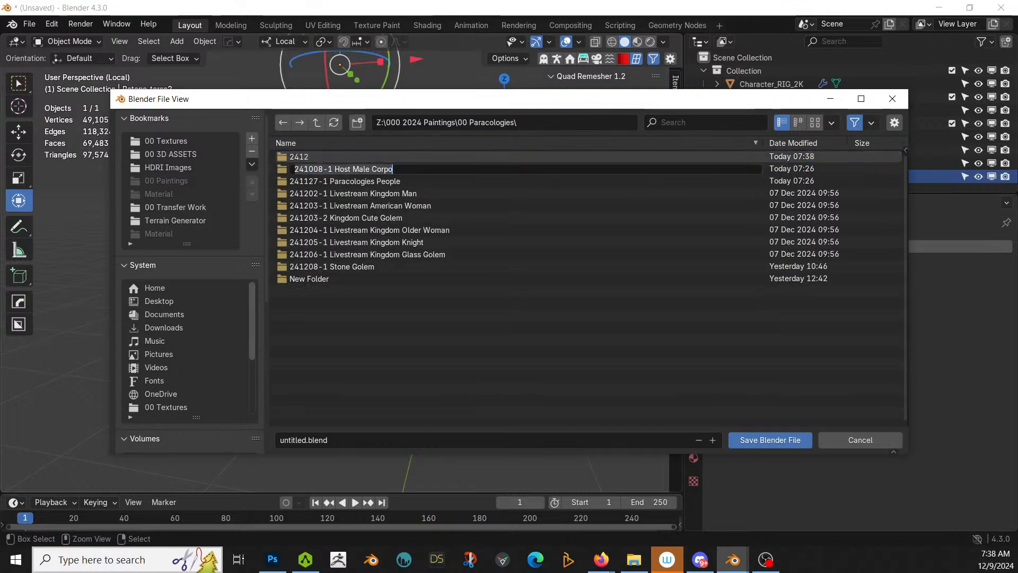
{"action": "left_click", "coordinate": [313, 169]}
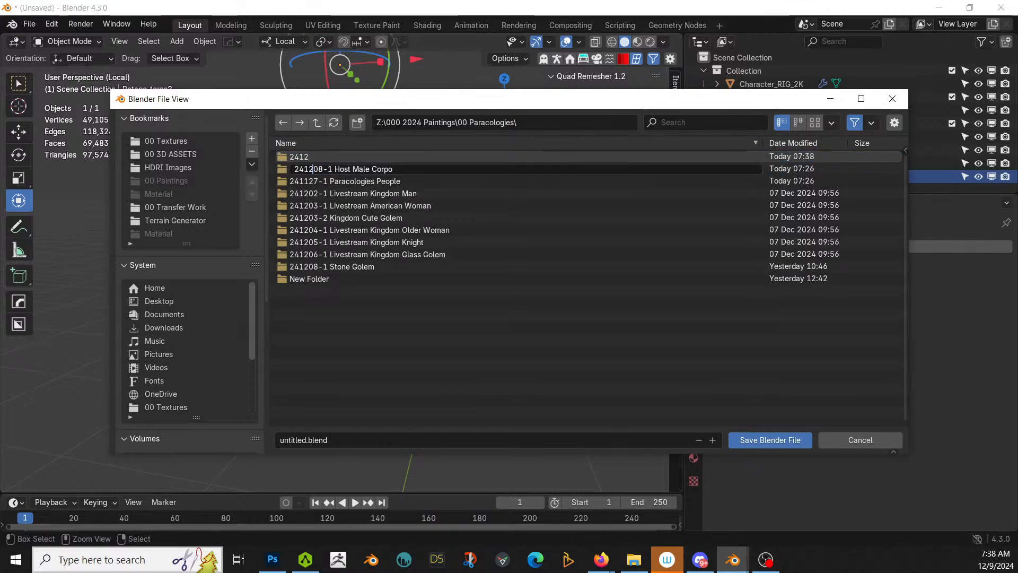
{"action": "key", "text": "Return"}
Step: Rename the 2412 folder as 241209-1 Livestream Host Noble
{"action": "left_click", "coordinate": [302, 154]}
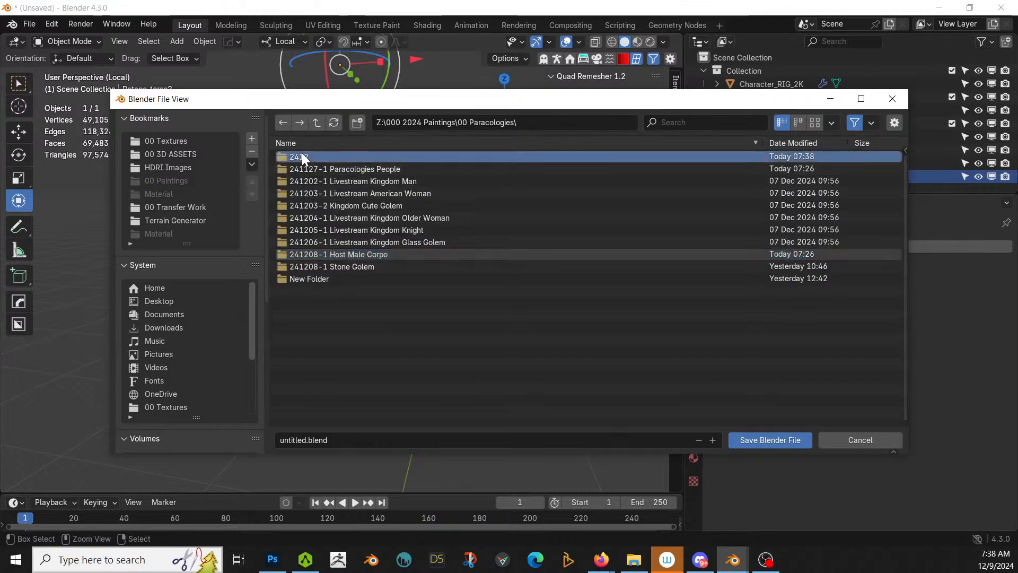
{"action": "key", "text": "F2"}
{"action": "left_click", "coordinate": [314, 157]}
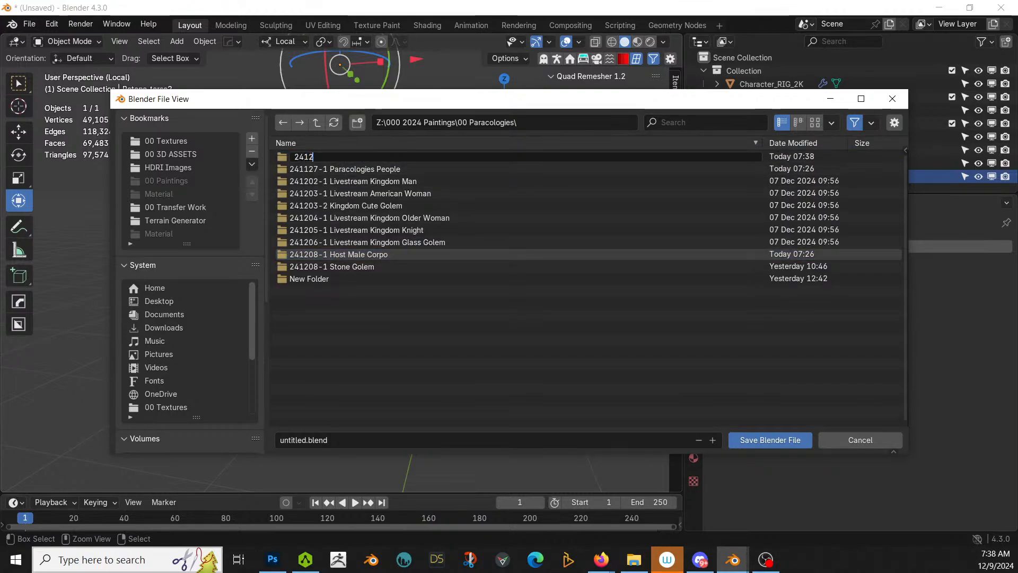
{"action": "type", "text": "09-"}
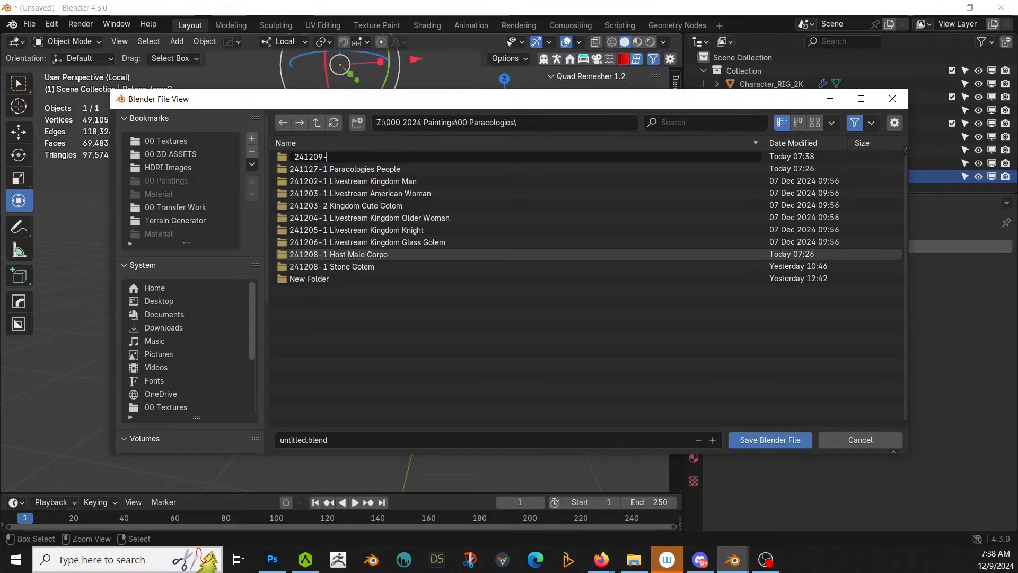
{"action": "type", "text": "1 Livestream Host"}
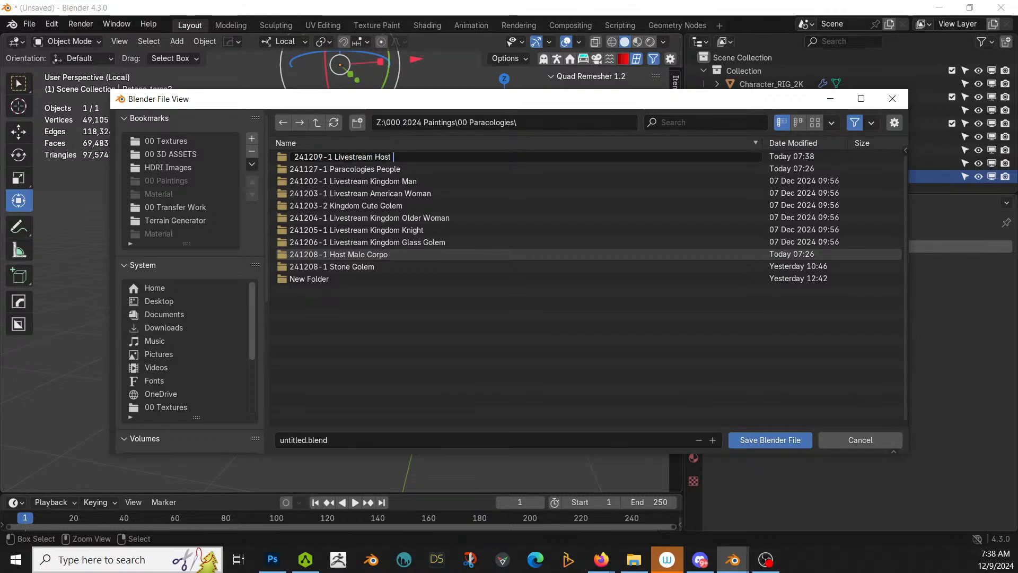
{"action": "type", "text": " Noble"}
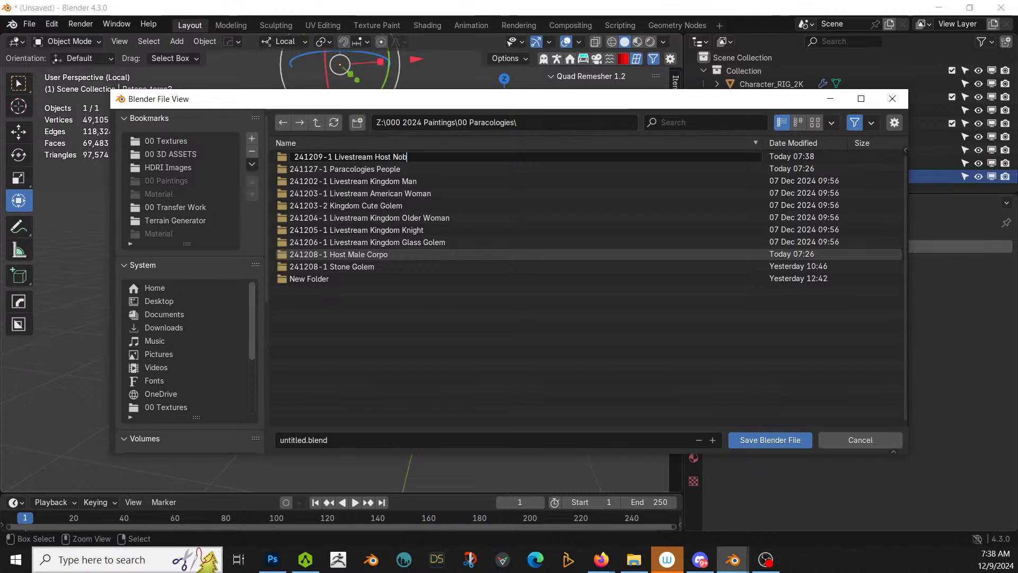
{"action": "key", "text": "Return"}
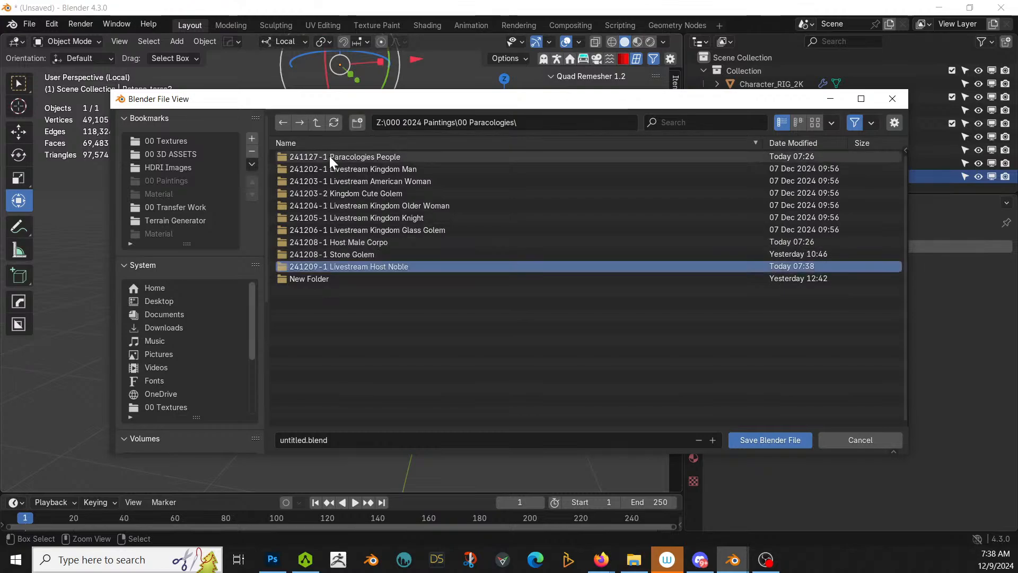
Step: Save the file as 241209-1 Livestream Host Noble inside the folder of the same name
{"action": "double_click", "coordinate": [349, 266]}
{"action": "left_click", "coordinate": [344, 439]}
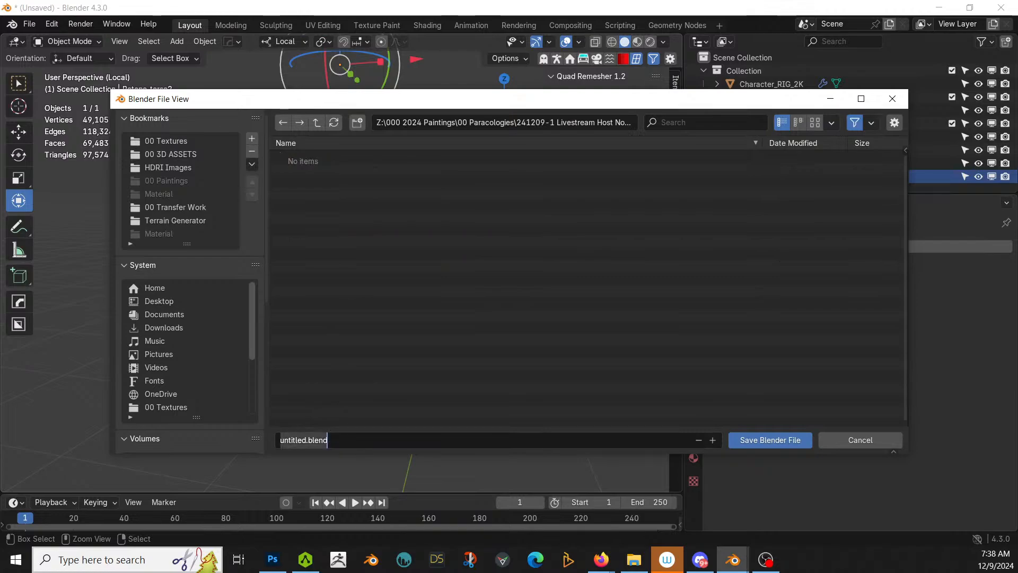
{"action": "type", "text": "241209-1"}
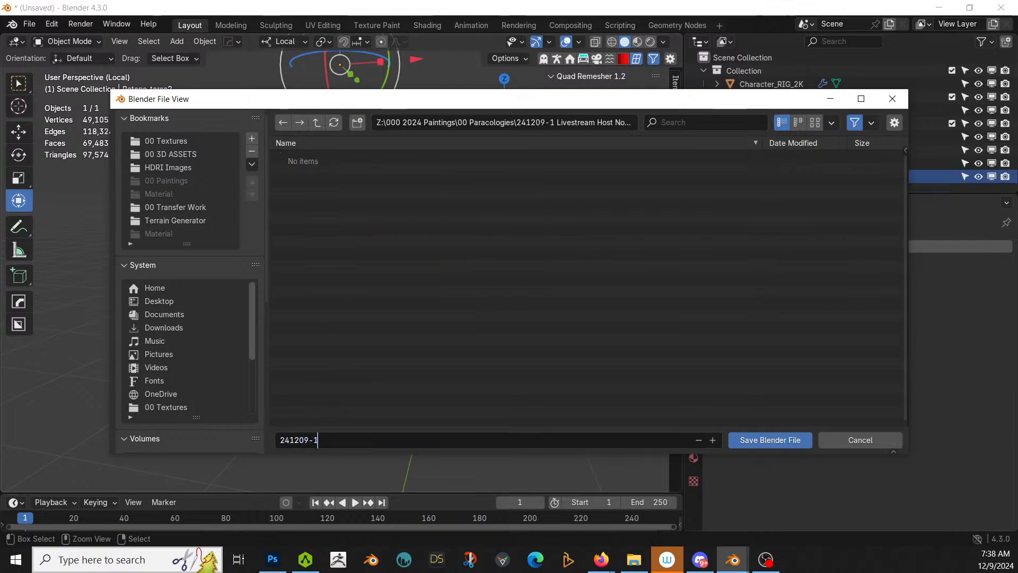
{"action": "type", "text": " Livestream Host Noble"}
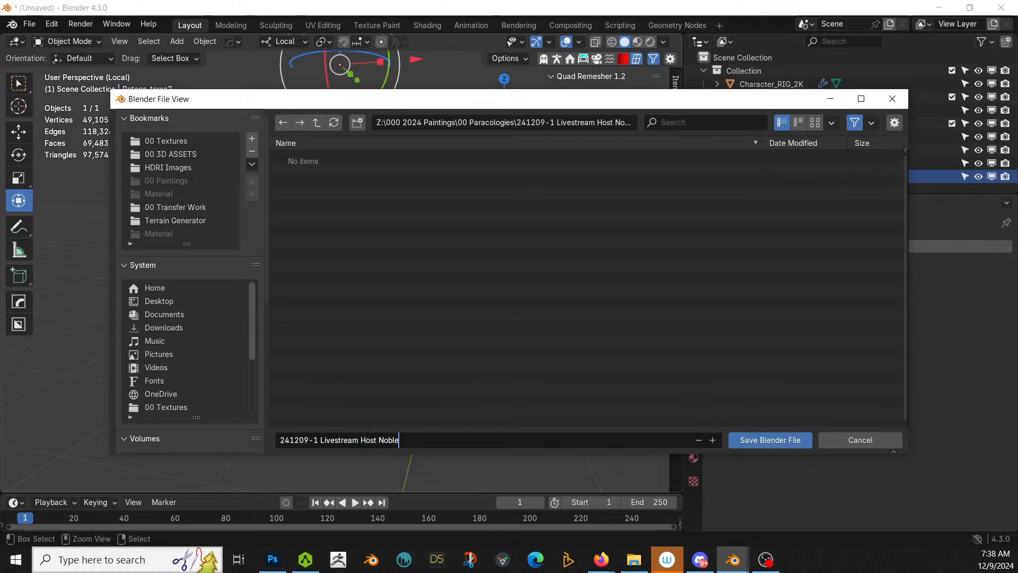
{"action": "key", "text": "Return"}
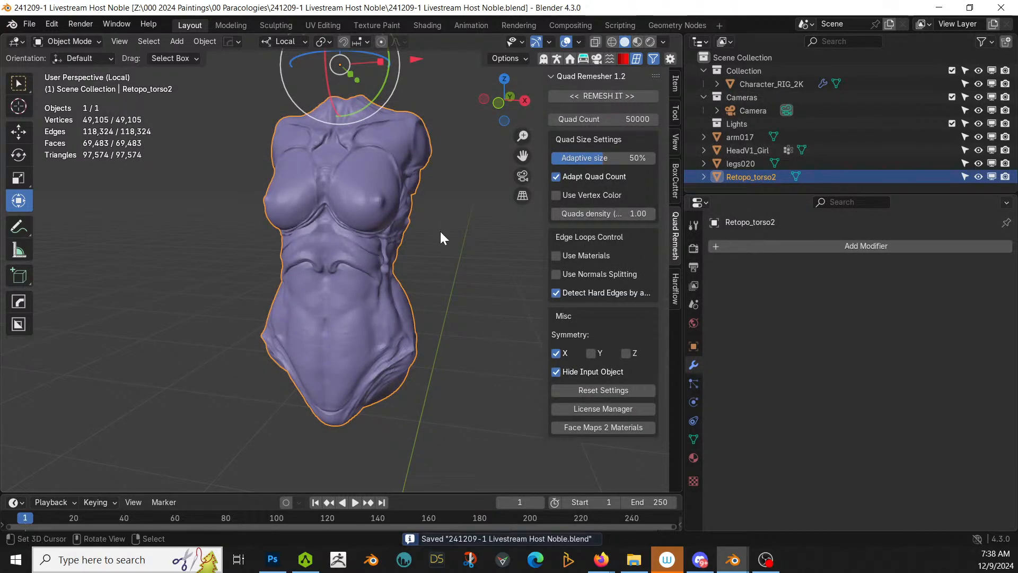
Step: Remesh the decimated torso with Quad Remesher, lowering the quad count to 30000
{"action": "middle_click_drag", "start_coordinate": [440, 230], "coordinate": [583, 238]}
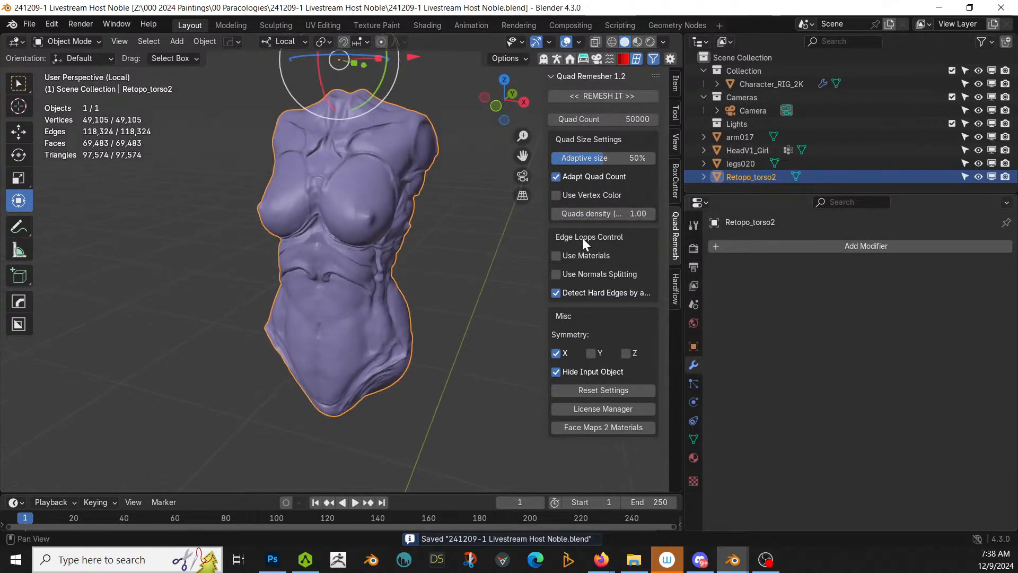
{"action": "left_click", "coordinate": [601, 96]}
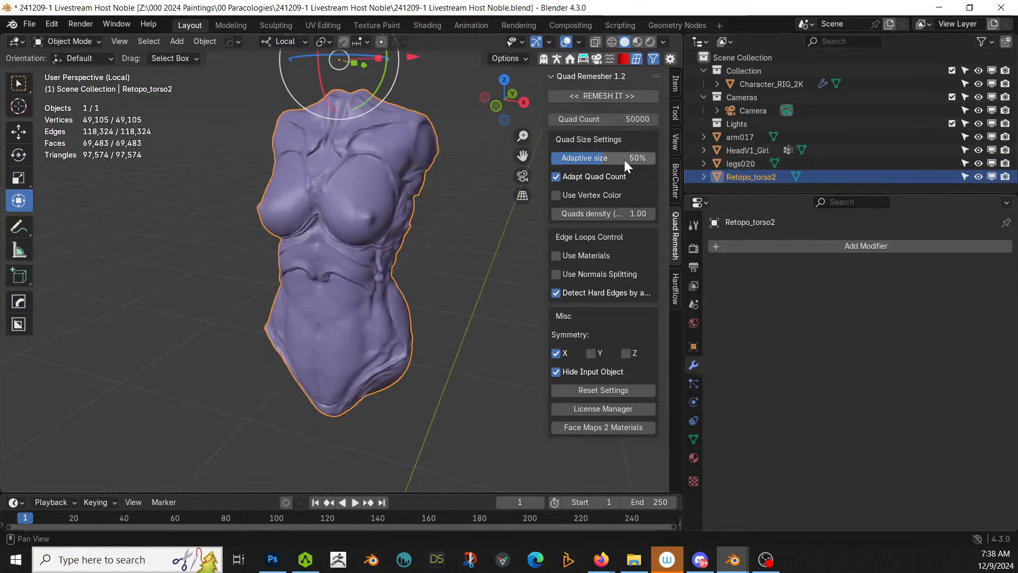
{"action": "left_click", "coordinate": [623, 119]}
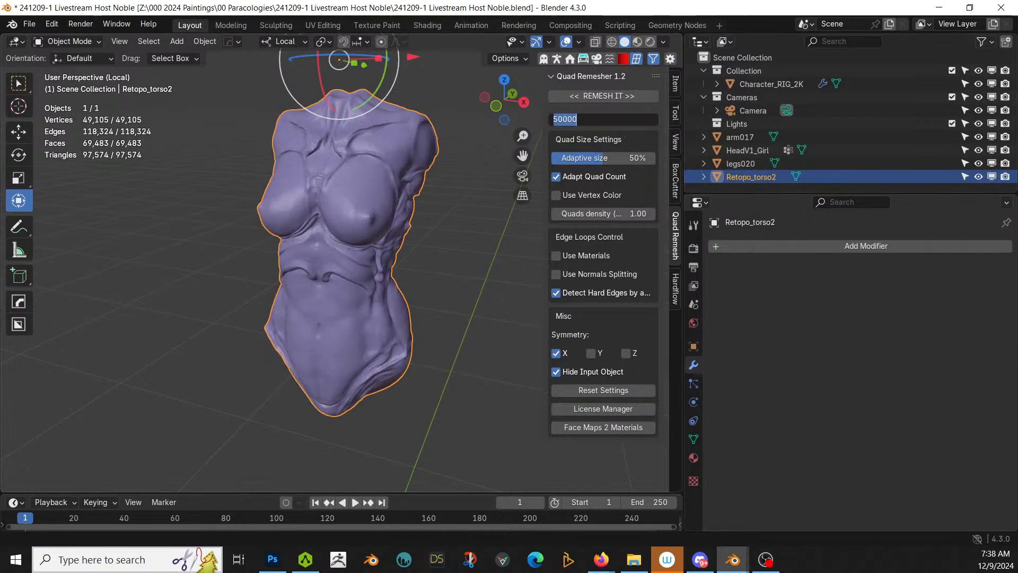
{"action": "type", "text": "30000"}
{"action": "key", "text": "Return"}
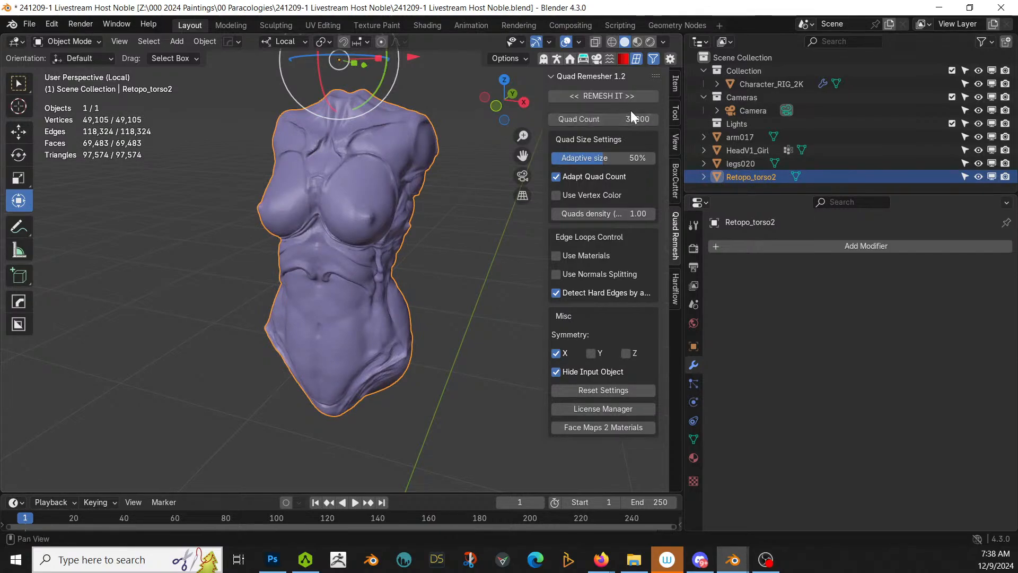
{"action": "left_click", "coordinate": [625, 96]}
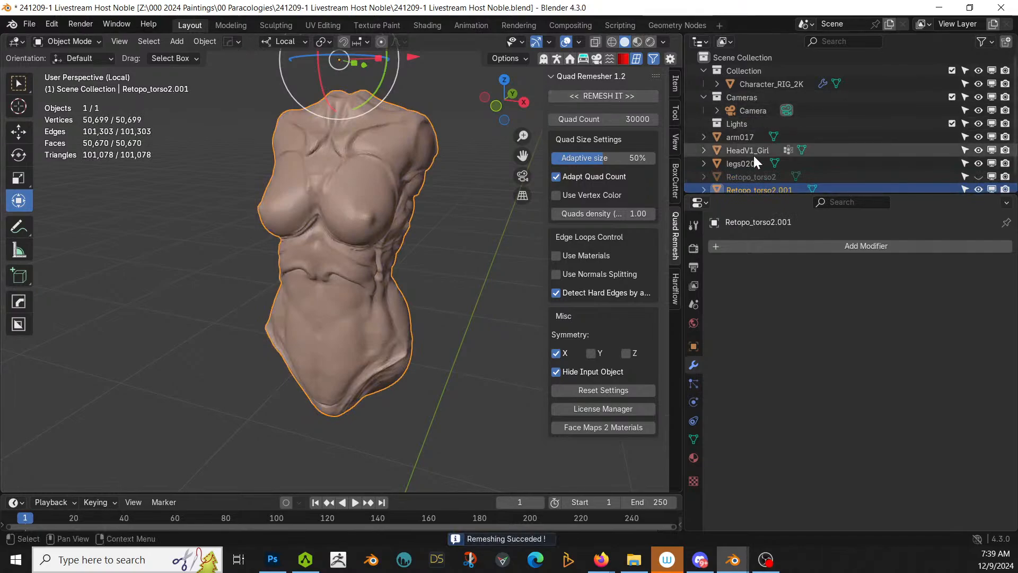
Step: Delete the hidden source mesh Retopo_torso2, keeping the newly remeshed torso
{"action": "left_click", "coordinate": [747, 177]}
{"action": "key", "text": "Delete"}
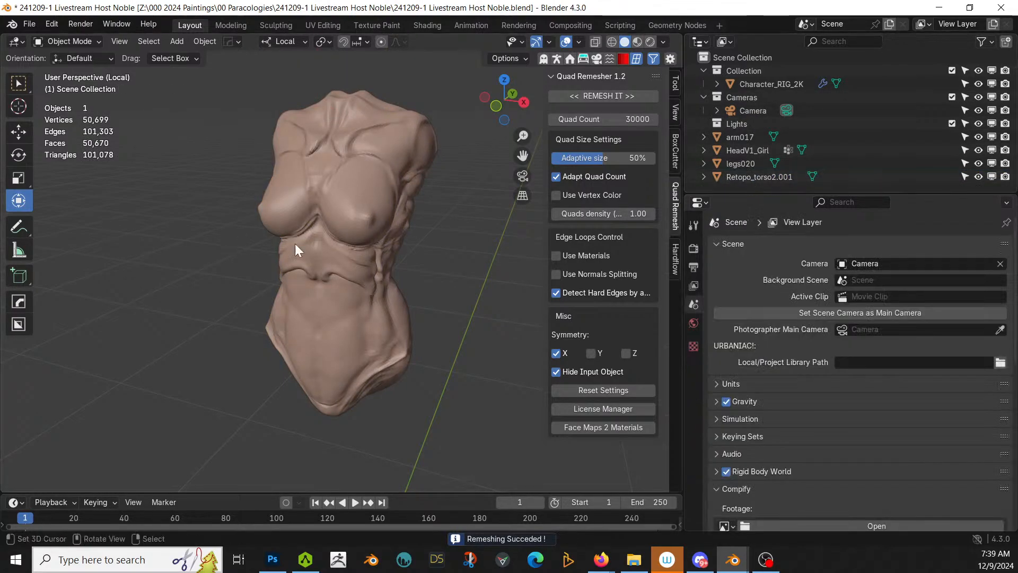
Step: Leave local view and remesh the spiky arms (arm017) with a quad count of 30000
{"action": "middle_click_drag", "start_coordinate": [295, 244], "coordinate": [104, 220]}
{"action": "key", "text": "KP_Divide"}
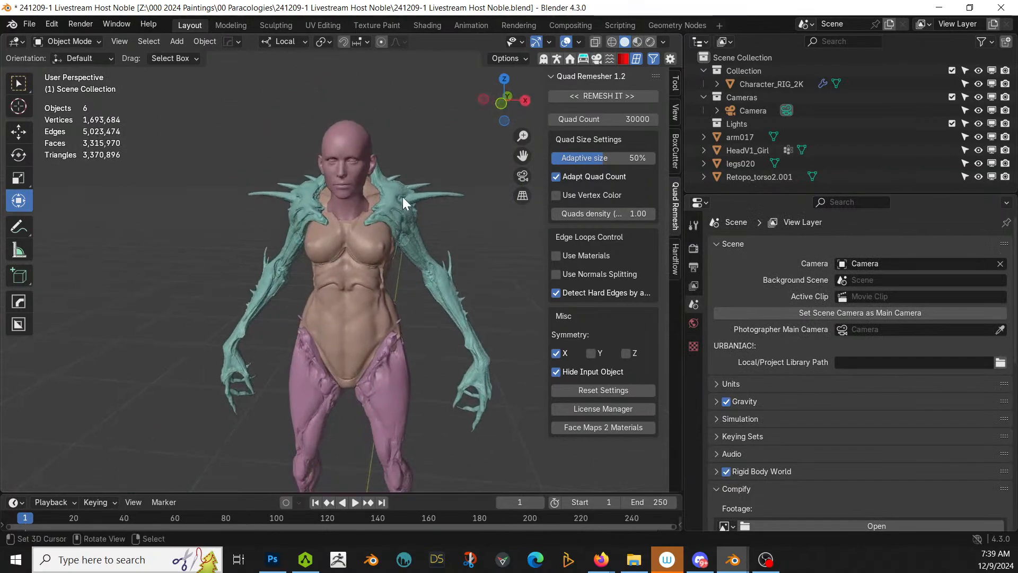
{"action": "left_click", "coordinate": [402, 196]}
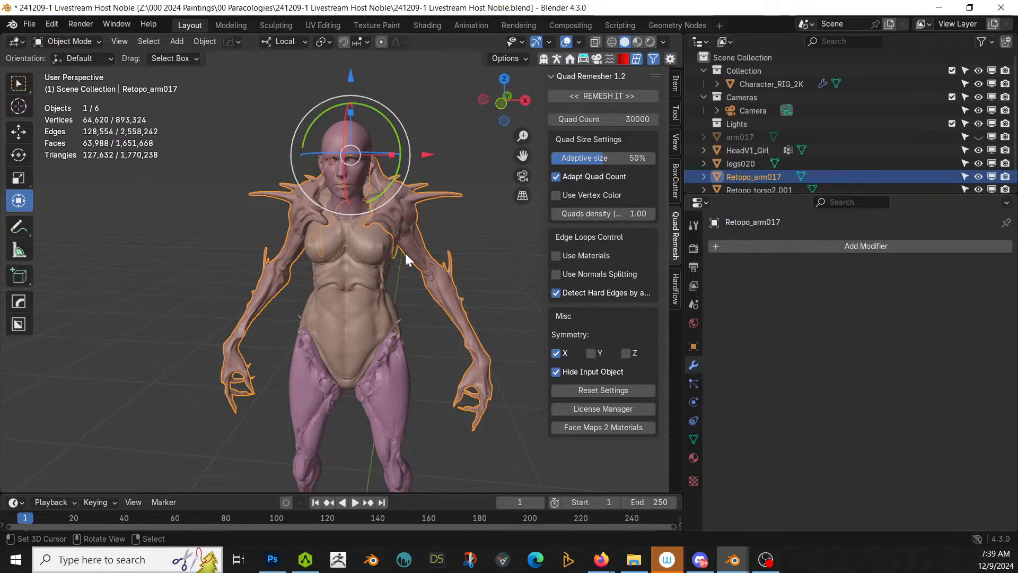
Step: Reduce the remeshed arms with a Decimate modifier at a ratio of 0.33 and apply it
{"action": "left_click", "coordinate": [857, 247]}
{"action": "mouse_move", "coordinate": [859, 245]}
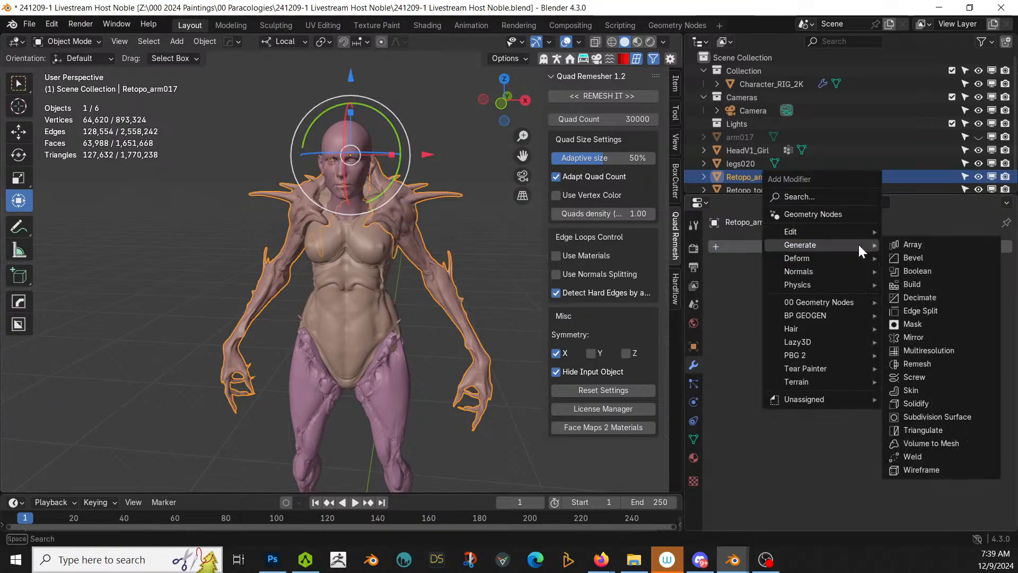
{"action": "left_click", "coordinate": [924, 297]}
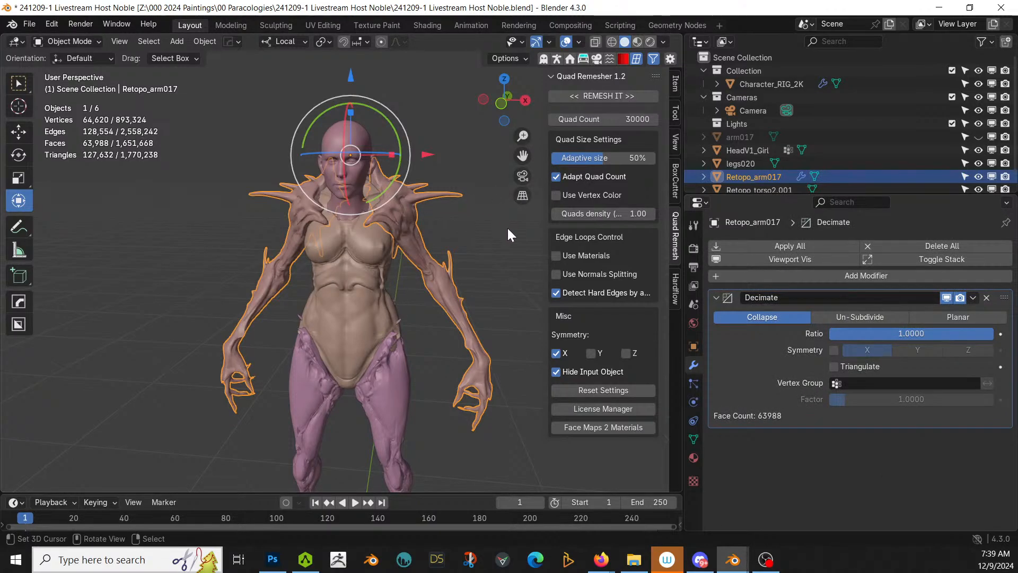
{"action": "left_click", "coordinate": [894, 333]}
{"action": "key", "text": "BackSpace"}
{"action": "type", "text": ".33"}
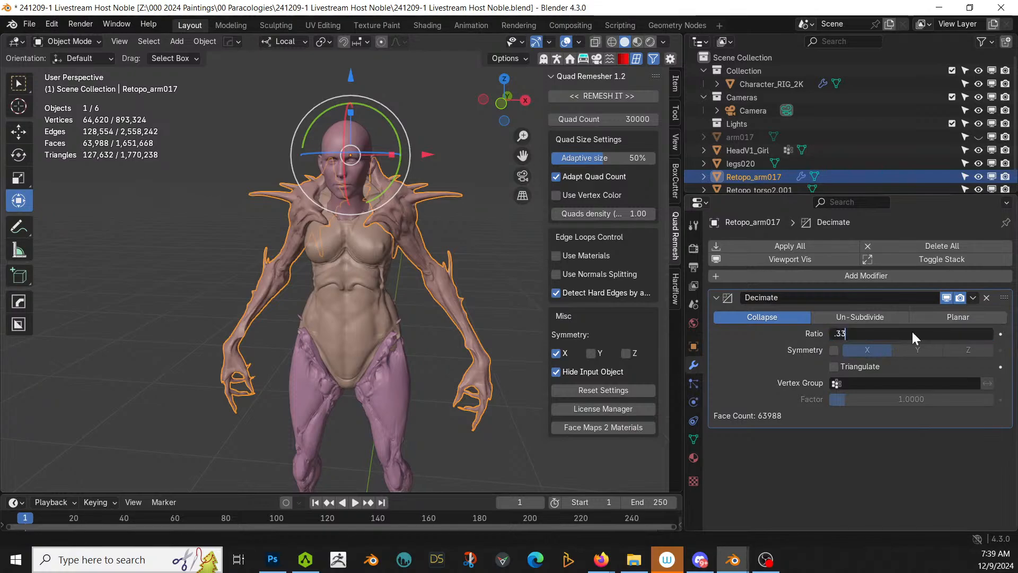
{"action": "key", "text": "Return"}
{"action": "left_click", "coordinate": [972, 297]}
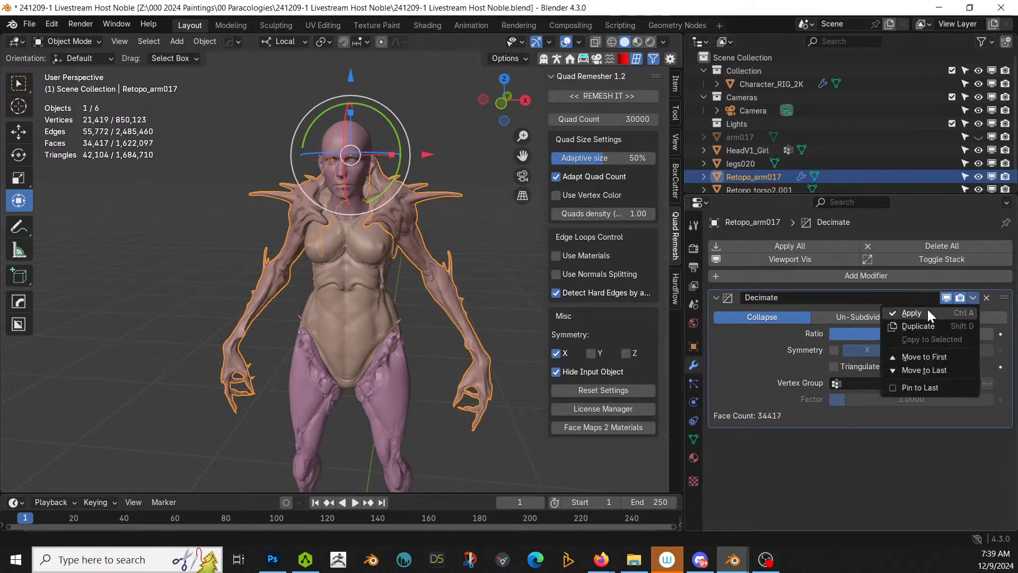
{"action": "left_click", "coordinate": [926, 309]}
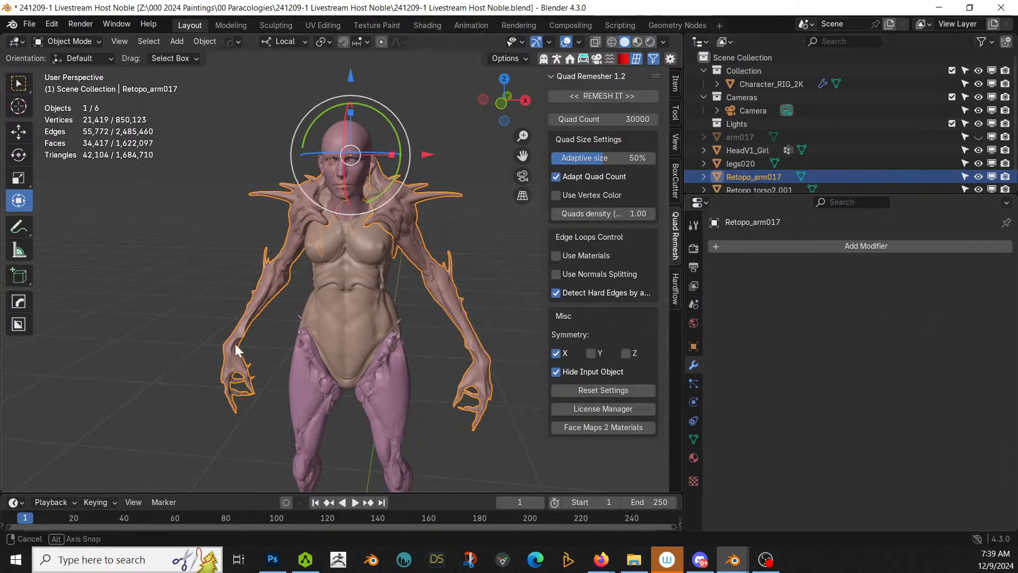
Step: Delete the hidden source mesh arm017, keeping the remeshed arms
{"action": "middle_click_drag", "start_coordinate": [236, 348], "coordinate": [614, 244]}
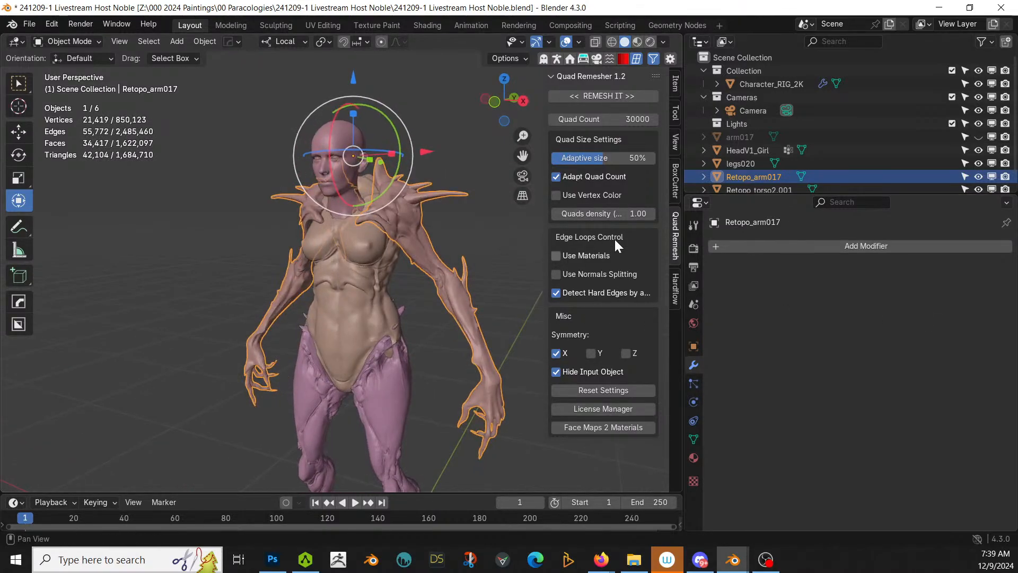
{"action": "left_click", "coordinate": [730, 138]}
{"action": "key", "text": "Delete"}
Step: Isolate legs020 in local view and remesh it with Quad Remesher at a quad count of 30000
{"action": "left_click", "coordinate": [729, 150]}
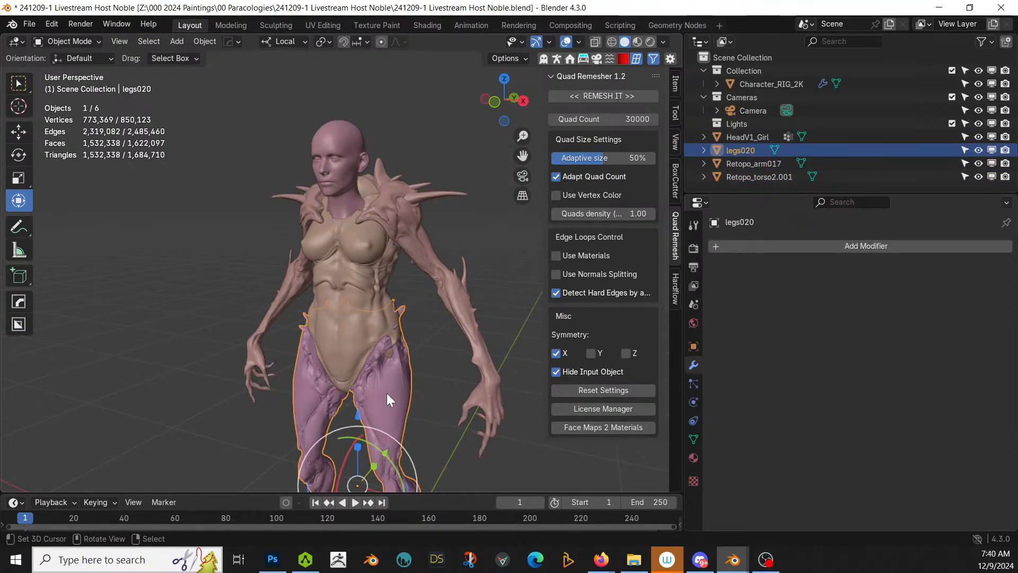
{"action": "key", "text": "KP_Divide"}
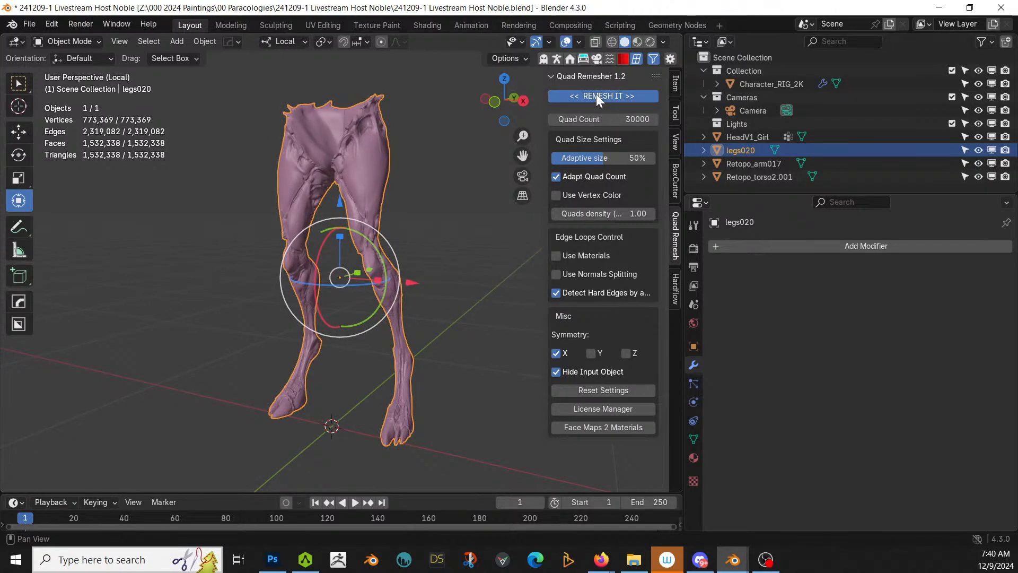
{"action": "left_click", "coordinate": [596, 95]}
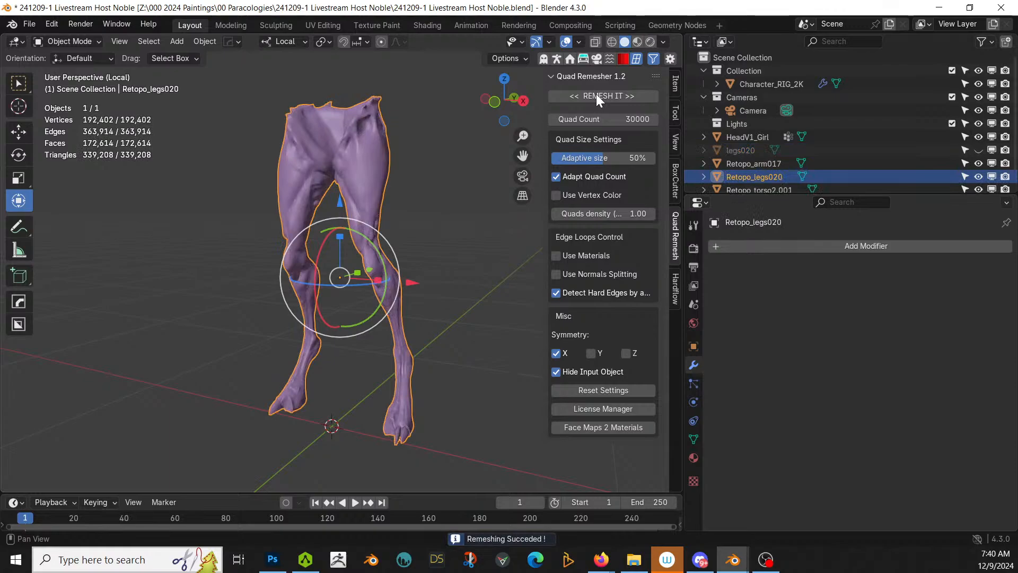
Step: Delete the hidden source mesh legs020 and select the remeshed legs
{"action": "left_click", "coordinate": [756, 151]}
{"action": "key", "text": "x"}
{"action": "left_click", "coordinate": [353, 173]}
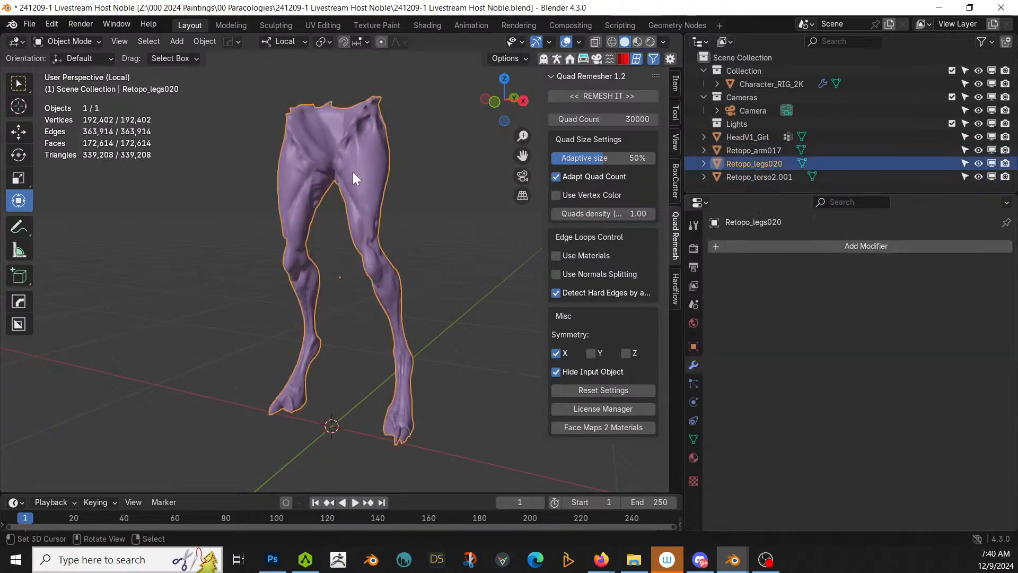
Step: Reduce the remeshed legs with a Decimate modifier at a ratio of 0.25 and apply it
{"action": "left_click", "coordinate": [818, 247]}
{"action": "mouse_move", "coordinate": [818, 247]}
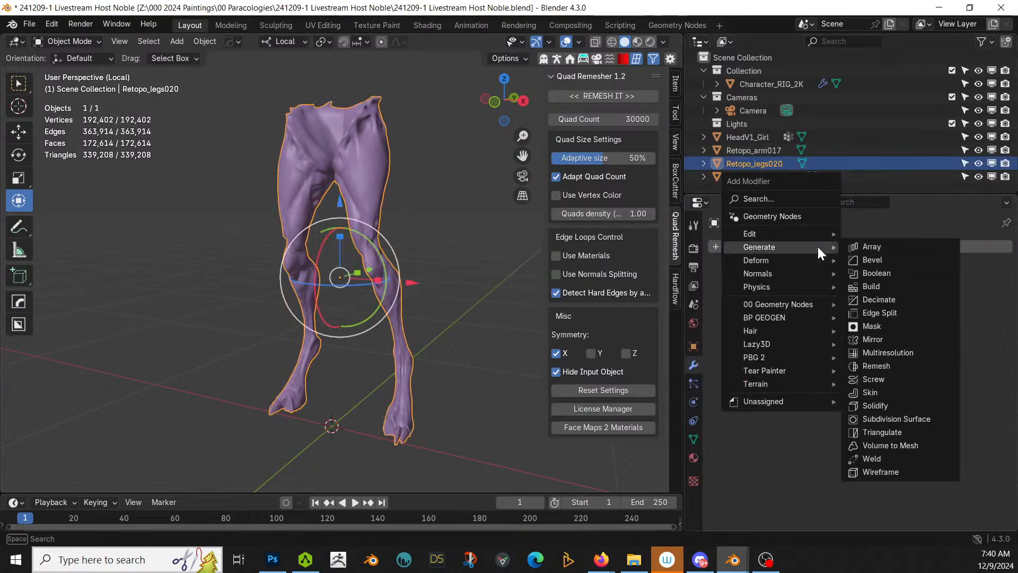
{"action": "left_click", "coordinate": [883, 300]}
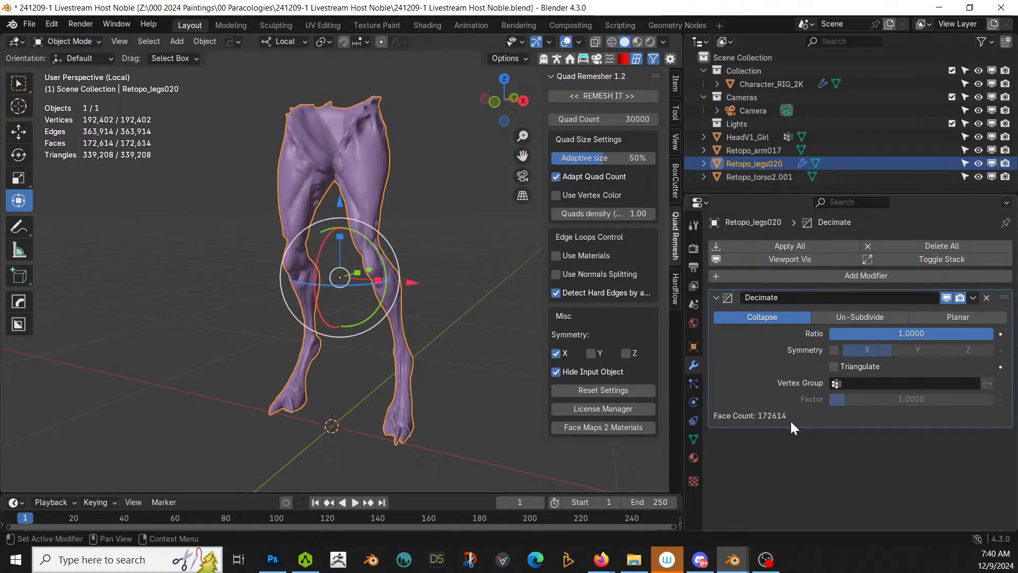
{"action": "left_click", "coordinate": [922, 335]}
{"action": "type", "text": ".25"}
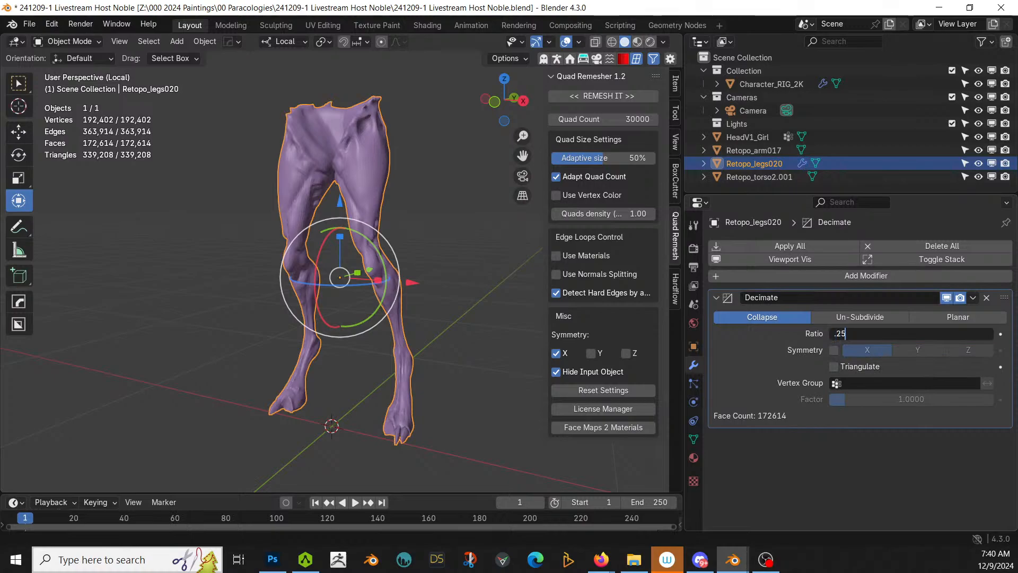
{"action": "key", "text": "Return"}
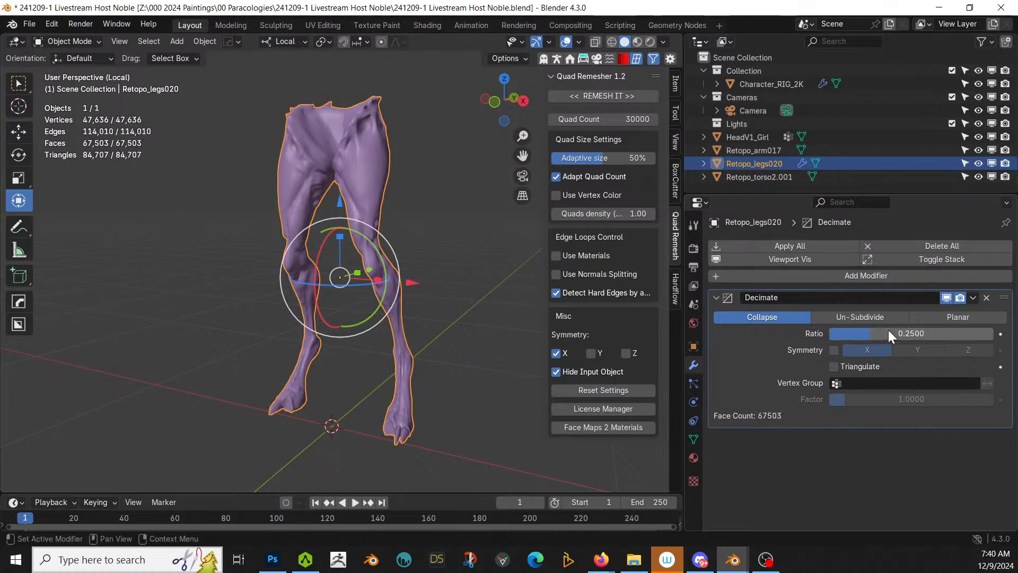
{"action": "left_click", "coordinate": [974, 298]}
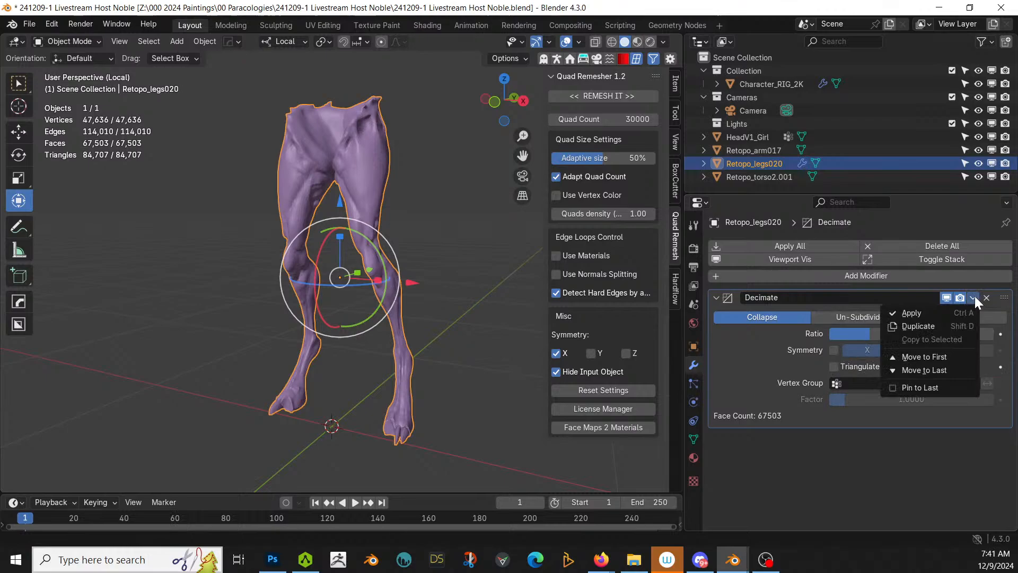
{"action": "left_click", "coordinate": [931, 312]}
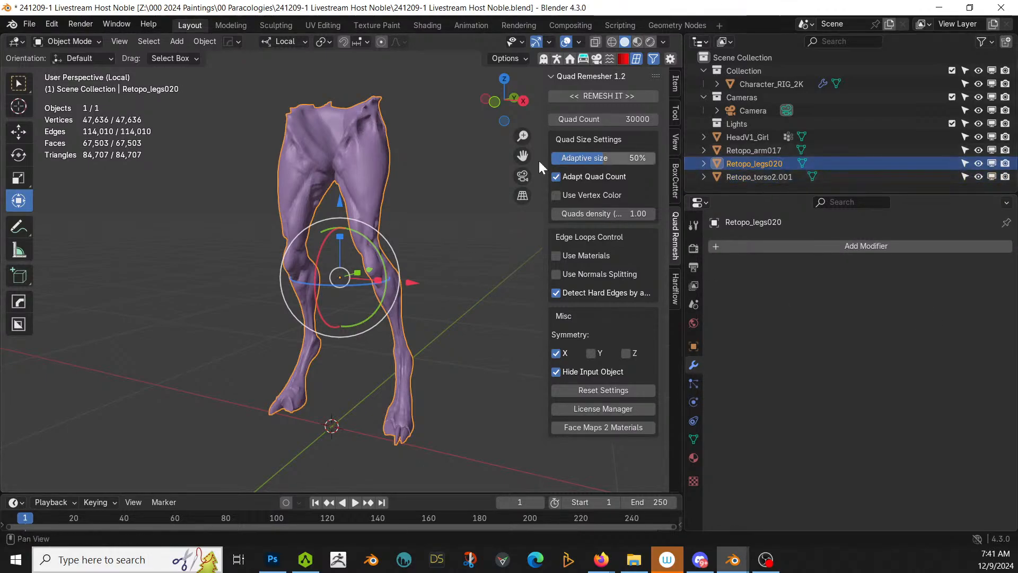
Step: Leave local view, join the legs and torso into the arms object, and isolate the combined body
{"action": "key", "text": "KP_Divide"}
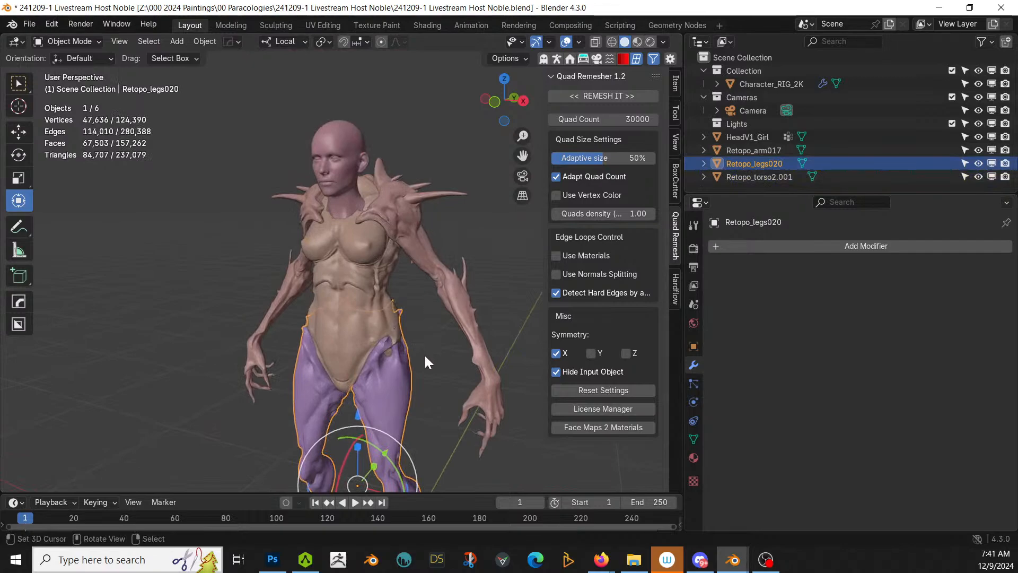
{"action": "middle_click_drag", "start_coordinate": [424, 354], "coordinate": [342, 199]}
{"action": "left_click", "coordinate": [342, 199], "text": "shift"}
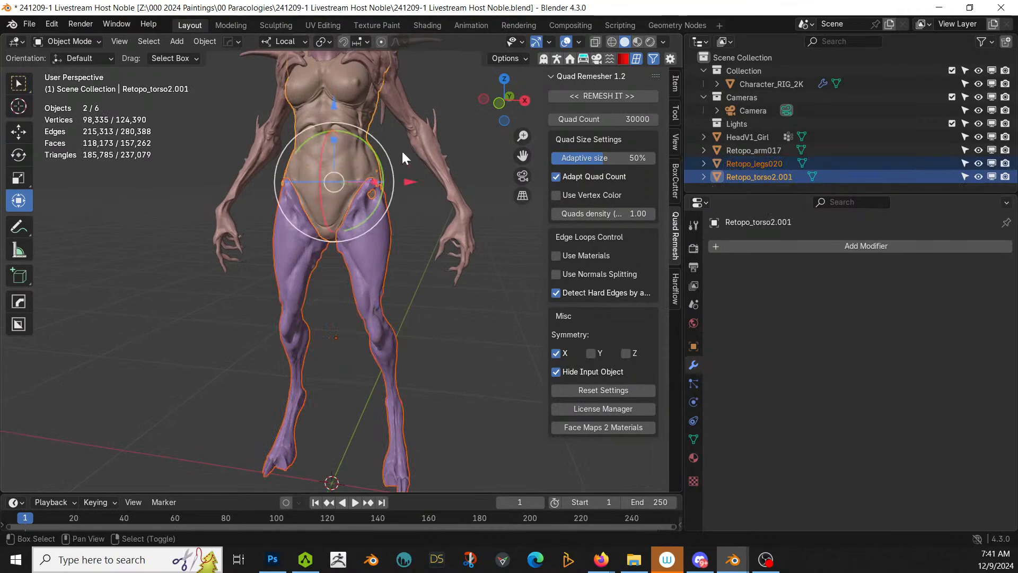
{"action": "left_click", "coordinate": [412, 138], "text": "shift"}
{"action": "key", "text": "ctrl+j"}
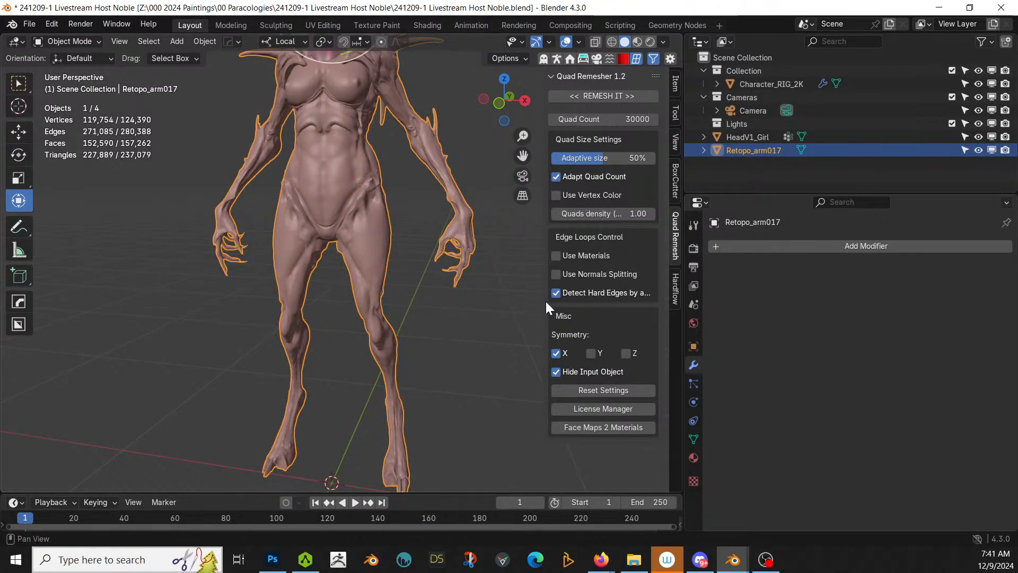
{"action": "middle_click_drag", "start_coordinate": [534, 298], "coordinate": [396, 333]}
{"action": "key", "text": "KP_Divide"}
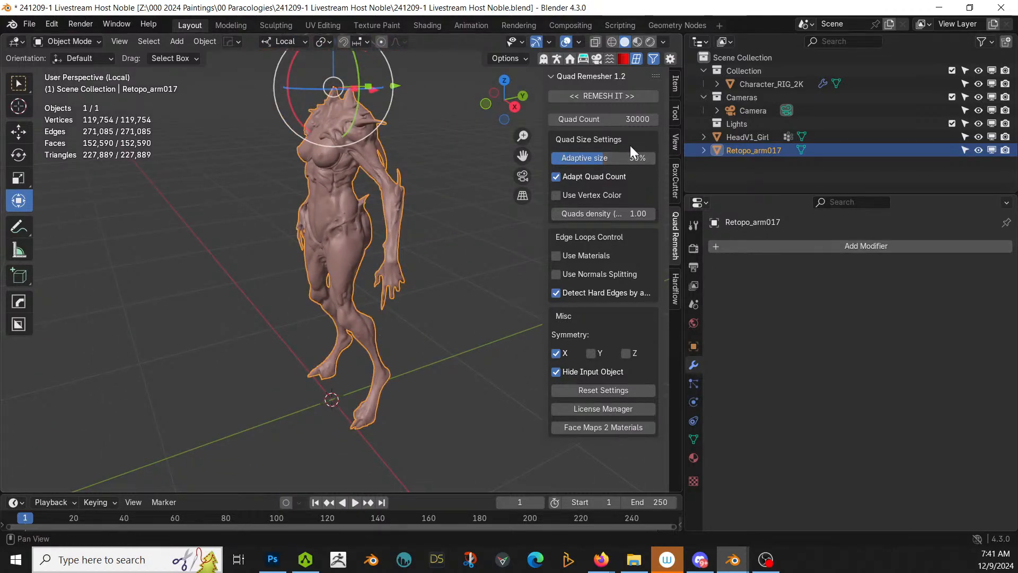
Step: Try remeshing the joined body with a quad count of 60000, and undo the remesh
{"action": "left_click", "coordinate": [605, 118]}
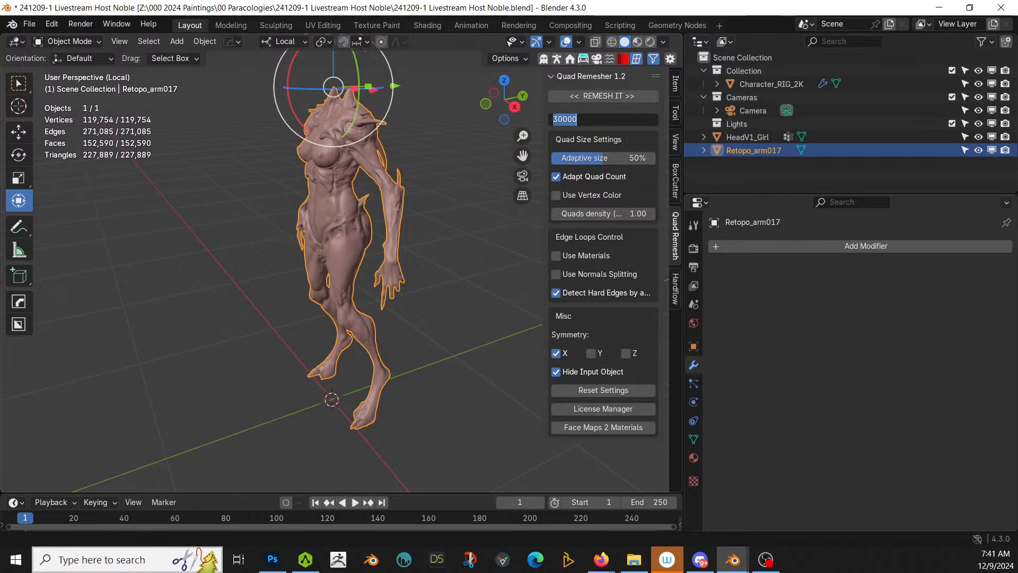
{"action": "type", "text": "60000"}
{"action": "key", "text": "Return"}
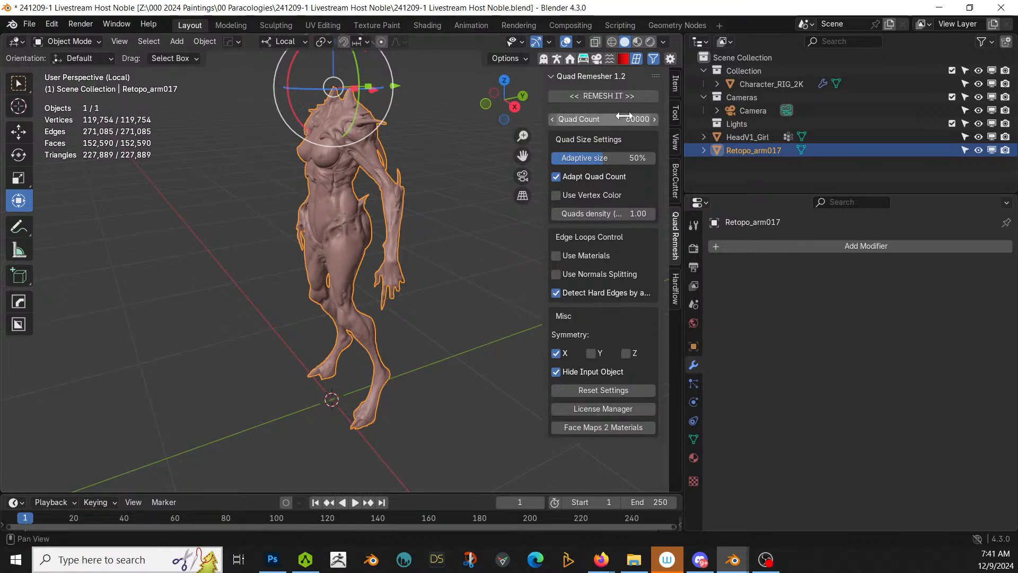
{"action": "left_click", "coordinate": [602, 95]}
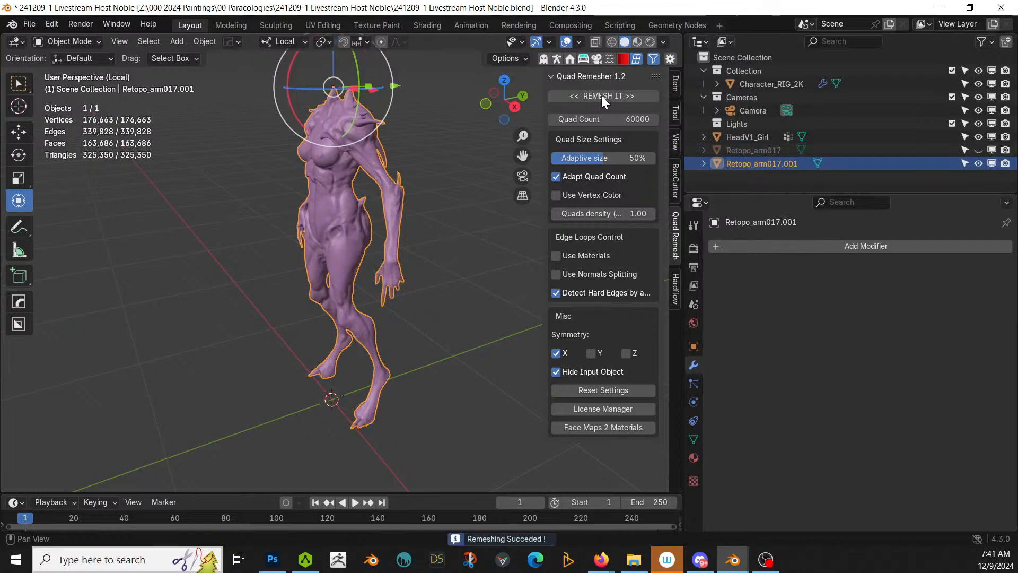
{"action": "key", "text": "ctrl+z"}
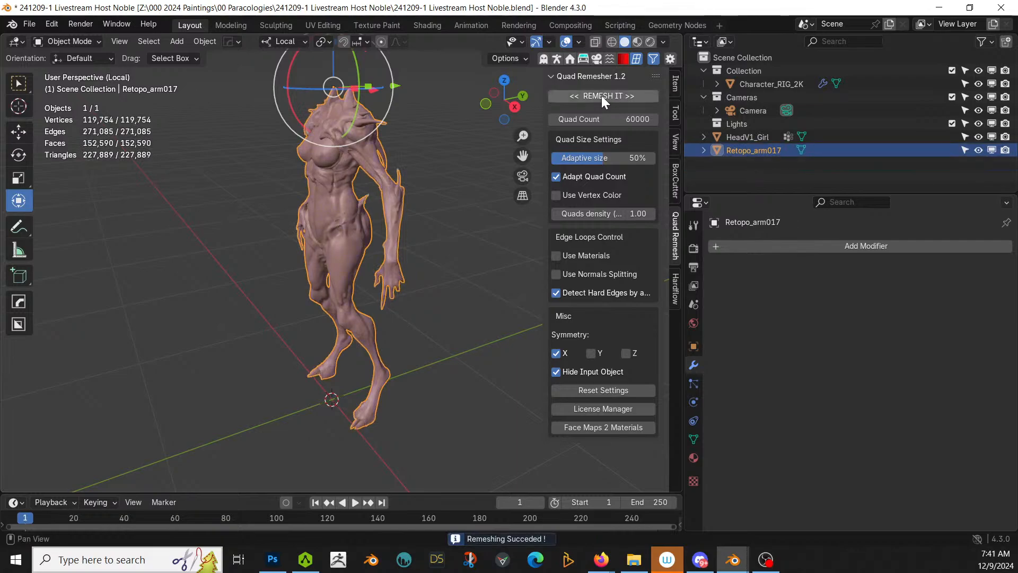
Step: Add a Decimate modifier with a ratio of 0.4 to the joined body
{"action": "left_click", "coordinate": [863, 247]}
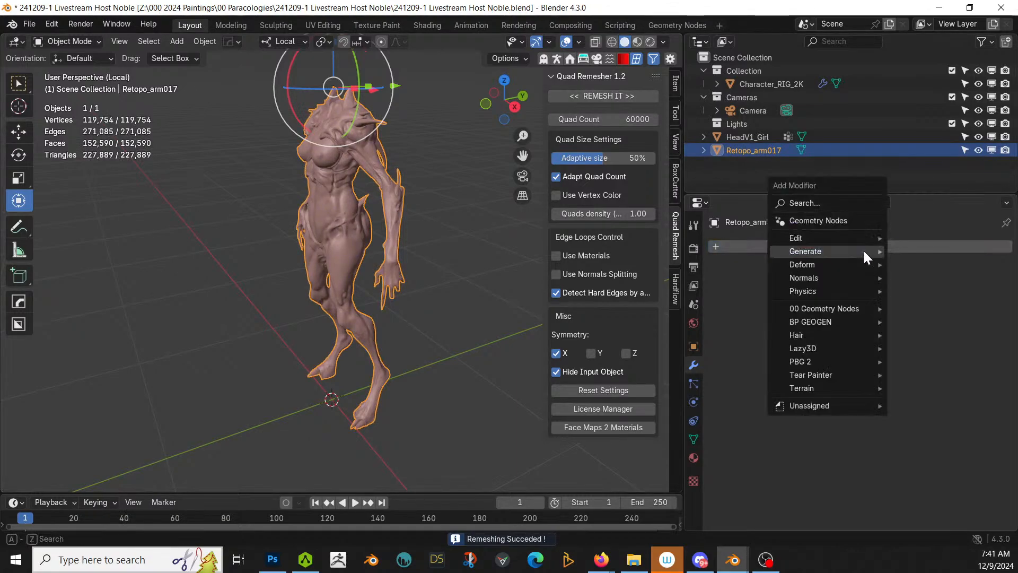
{"action": "mouse_move", "coordinate": [863, 251]}
{"action": "left_click", "coordinate": [935, 306]}
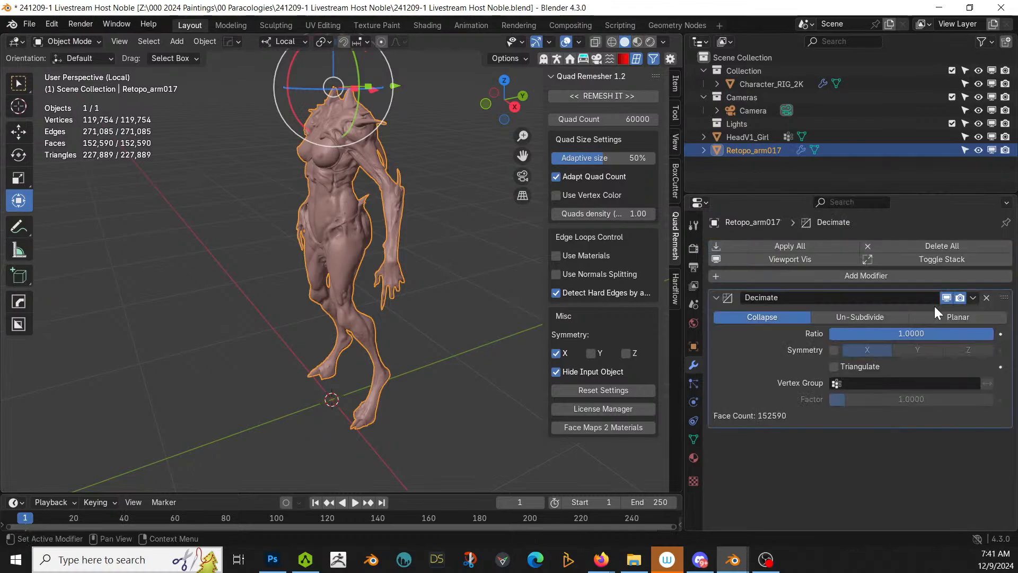
{"action": "left_click", "coordinate": [890, 333]}
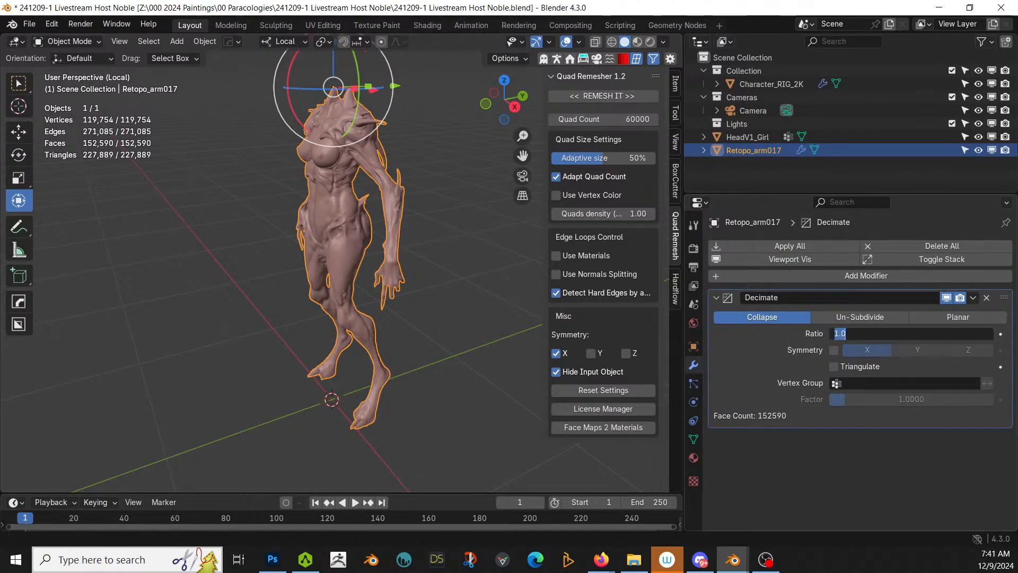
{"action": "key", "text": "BackSpace"}
{"action": "key", "text": "Return"}
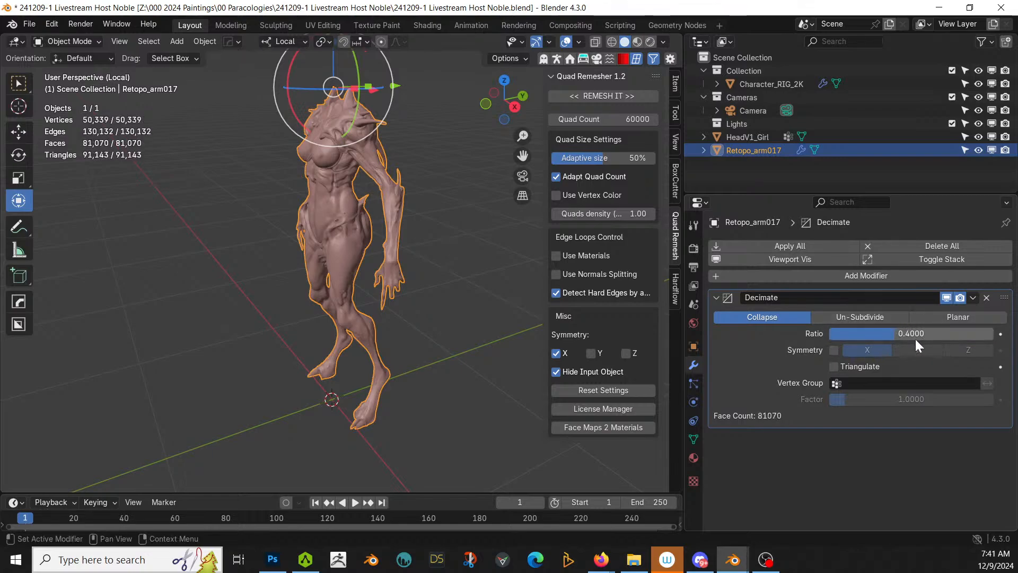
Step: Set the joined body's Decimate ratio to 0.25 and apply the modifier
{"action": "left_click", "coordinate": [915, 338]}
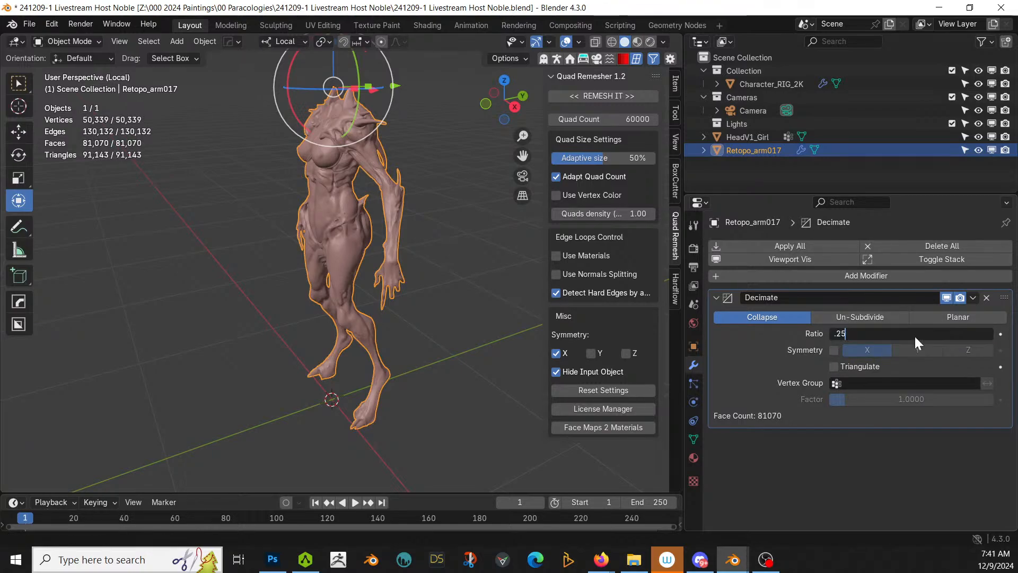
{"action": "key", "text": "Return"}
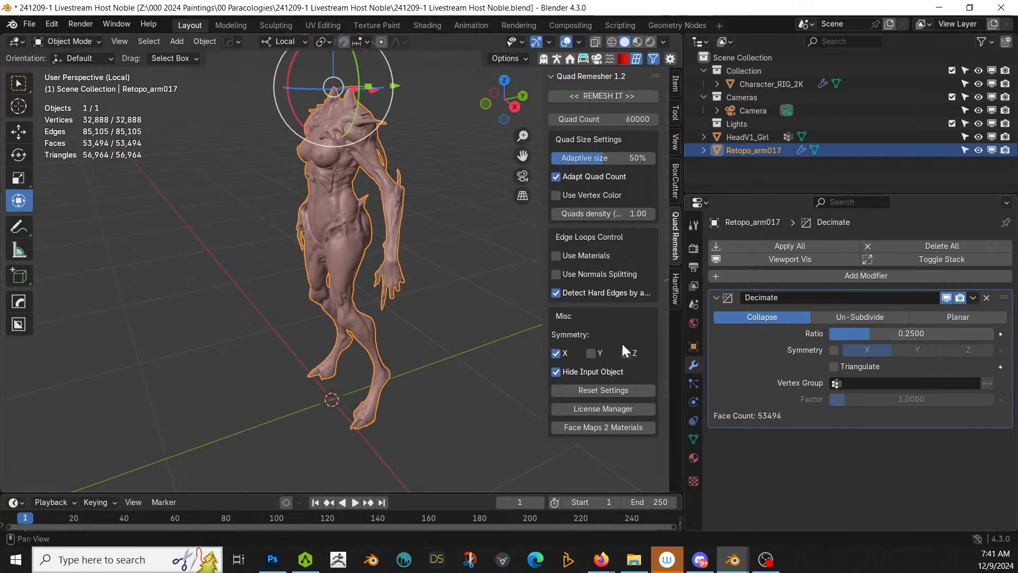
{"action": "left_click", "coordinate": [972, 298]}
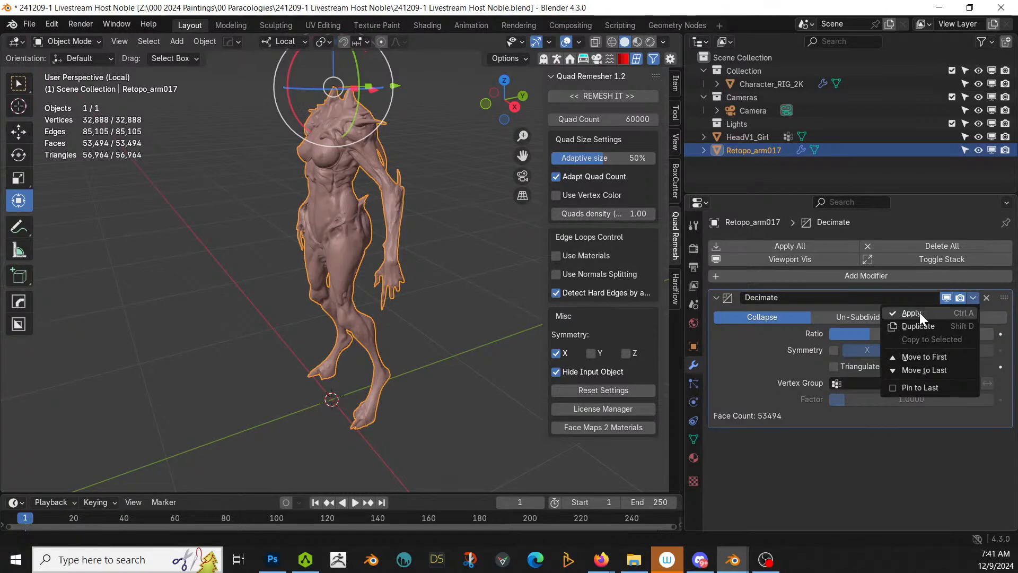
Step: Examine the decimated body's surface up close from several sides and leave local view to check it with the head
{"action": "middle_click_drag", "start_coordinate": [433, 314], "coordinate": [318, 361]}
{"action": "scroll", "coordinate": [465, 285], "scroll_direction": "up", "scroll_amount": 3}
{"action": "scroll", "coordinate": [483, 393], "scroll_direction": "up", "scroll_amount": 3}
{"action": "middle_click_drag", "start_coordinate": [419, 352], "coordinate": [409, 314]}
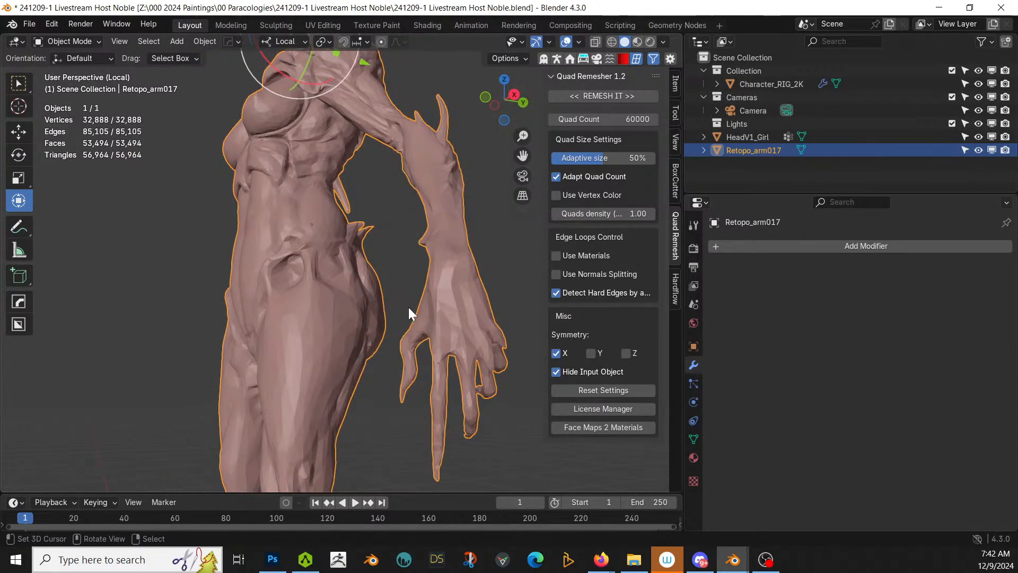
{"action": "middle_click_drag", "start_coordinate": [410, 312], "coordinate": [545, 341]}
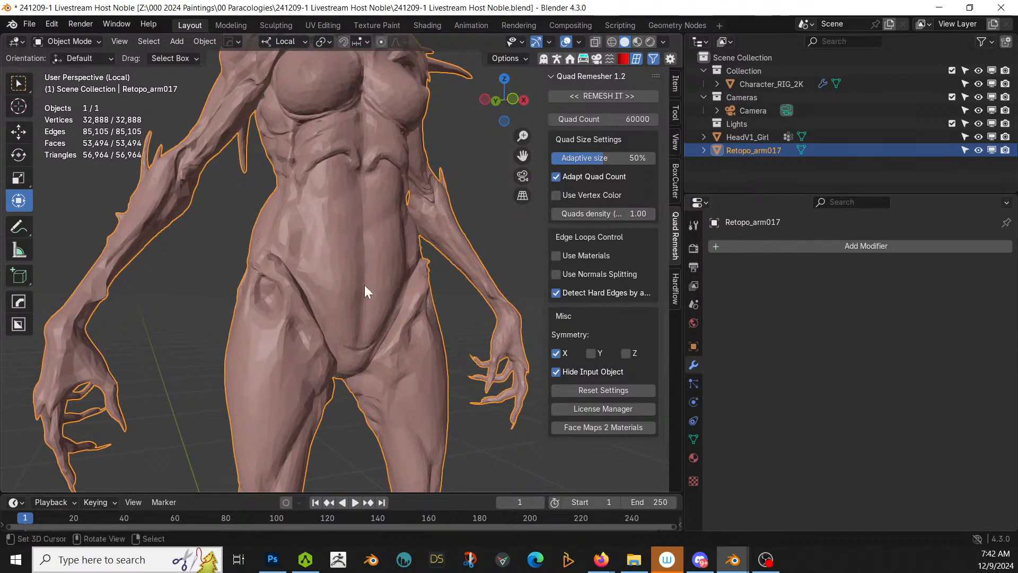
{"action": "scroll", "coordinate": [364, 285], "scroll_direction": "down", "scroll_amount": 5}
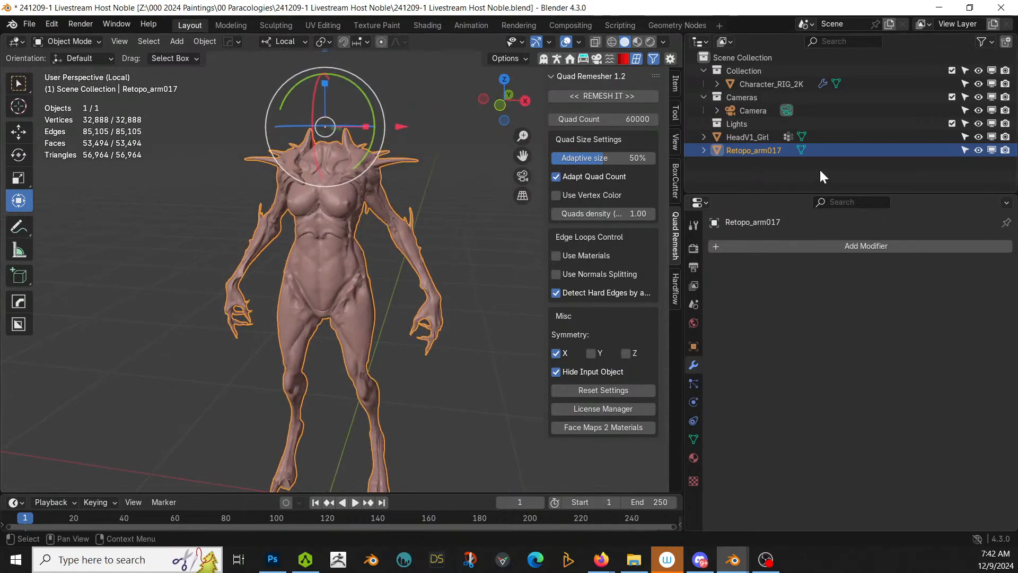
{"action": "middle_click_drag", "start_coordinate": [373, 257], "coordinate": [268, 423]}
{"action": "key", "text": "slash"}
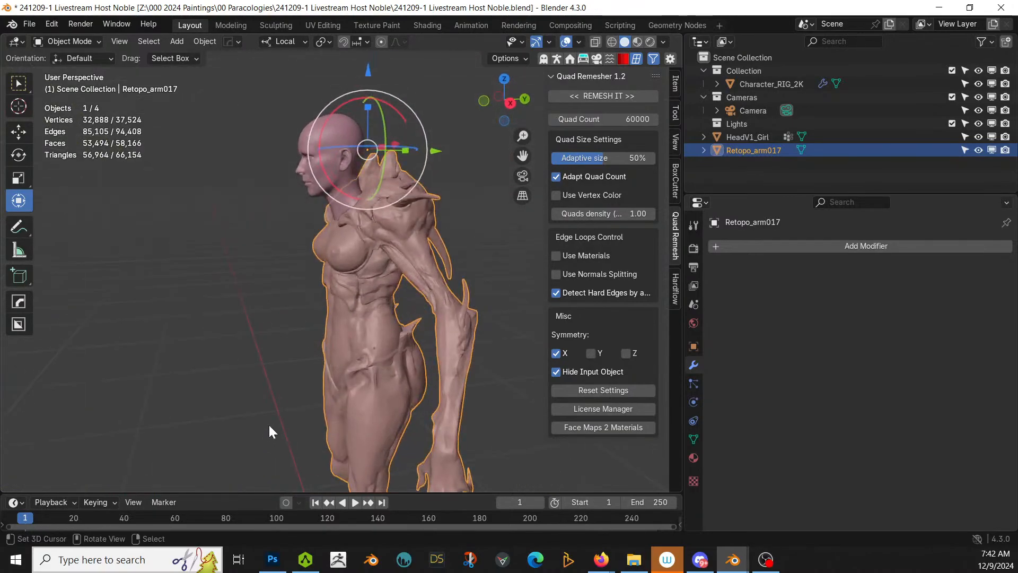
Step: Move the head in right side view about 0.095 m along Y and 0.076 m up so its neck sits over the shoulders
{"action": "key", "text": "KP_3"}
{"action": "left_click", "coordinate": [318, 142]}
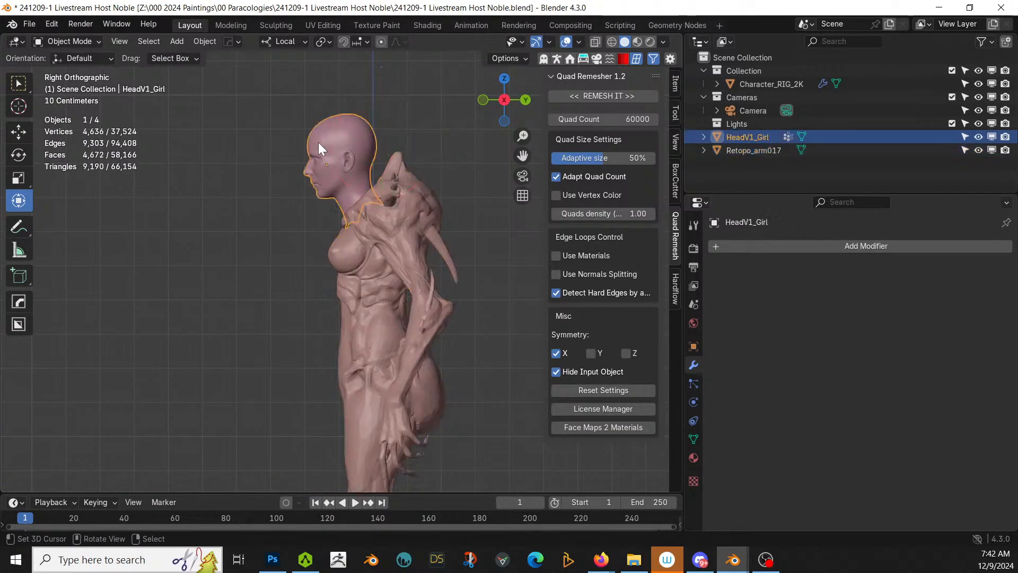
{"action": "key", "text": "g"}
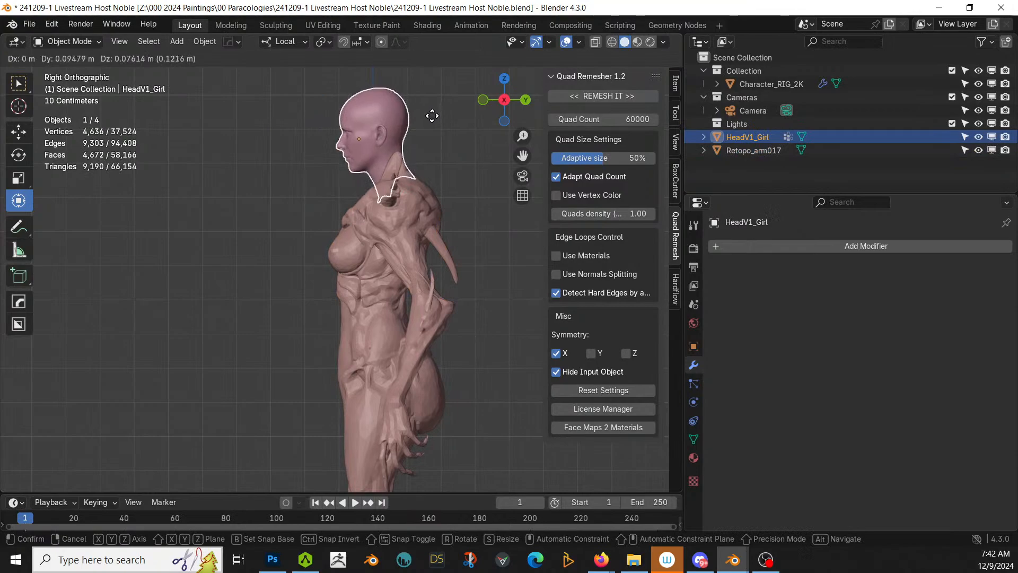
{"action": "left_click", "coordinate": [432, 113]}
{"action": "middle_click_drag", "start_coordinate": [431, 114], "coordinate": [97, 124]}
{"action": "scroll", "coordinate": [340, 178], "scroll_direction": "up", "scroll_amount": 3}
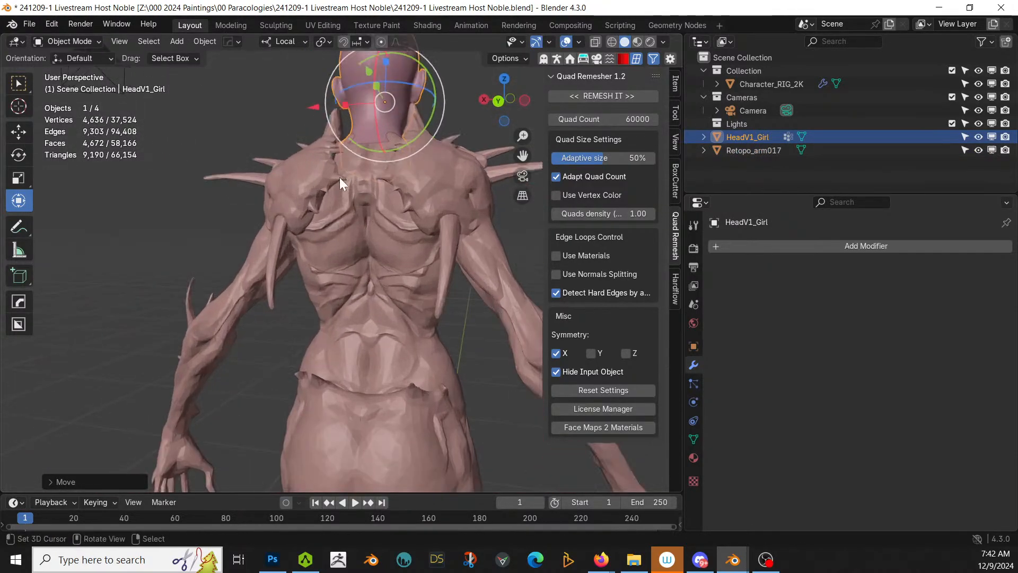
{"action": "middle_click_drag", "start_coordinate": [339, 181], "coordinate": [348, 316], "text": "shift"}
{"action": "scroll", "coordinate": [349, 317], "scroll_direction": "up", "scroll_amount": 2}
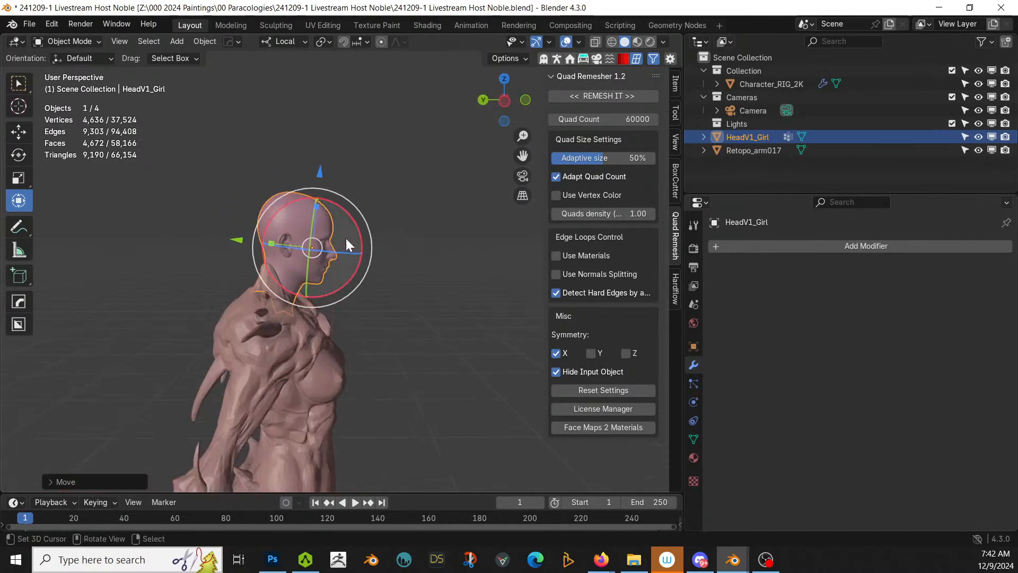
Step: Tilt the head slightly in side view and shift it along its local Y axis to fit the body's neck
{"action": "key", "text": "r"}
{"action": "left_click", "coordinate": [348, 210]}
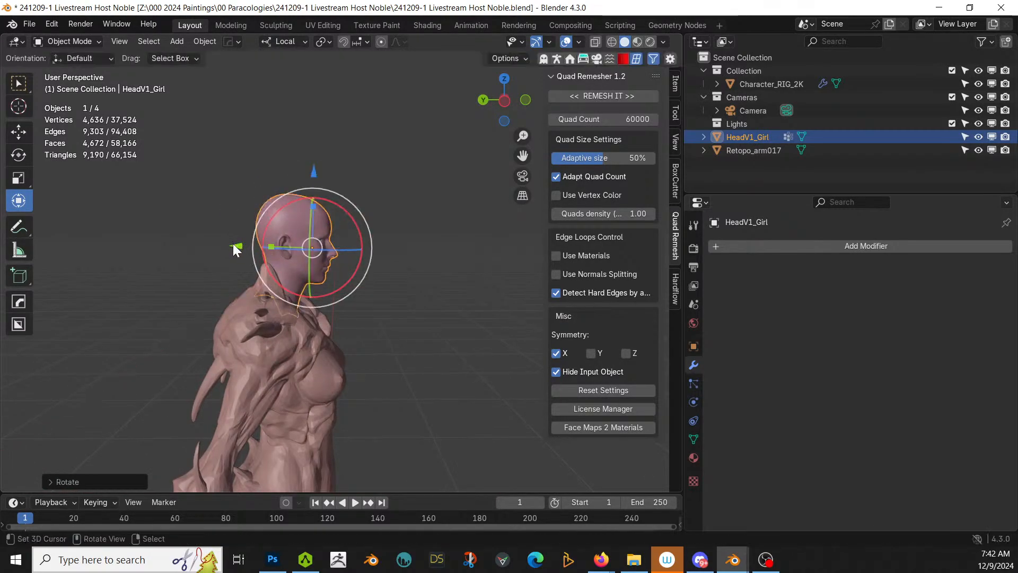
{"action": "left_click_drag", "start_coordinate": [233, 244], "coordinate": [231, 246]}
{"action": "middle_click_drag", "start_coordinate": [232, 245], "coordinate": [282, 309]}
{"action": "left_click", "coordinate": [216, 292]}
{"action": "left_click", "coordinate": [223, 289]}
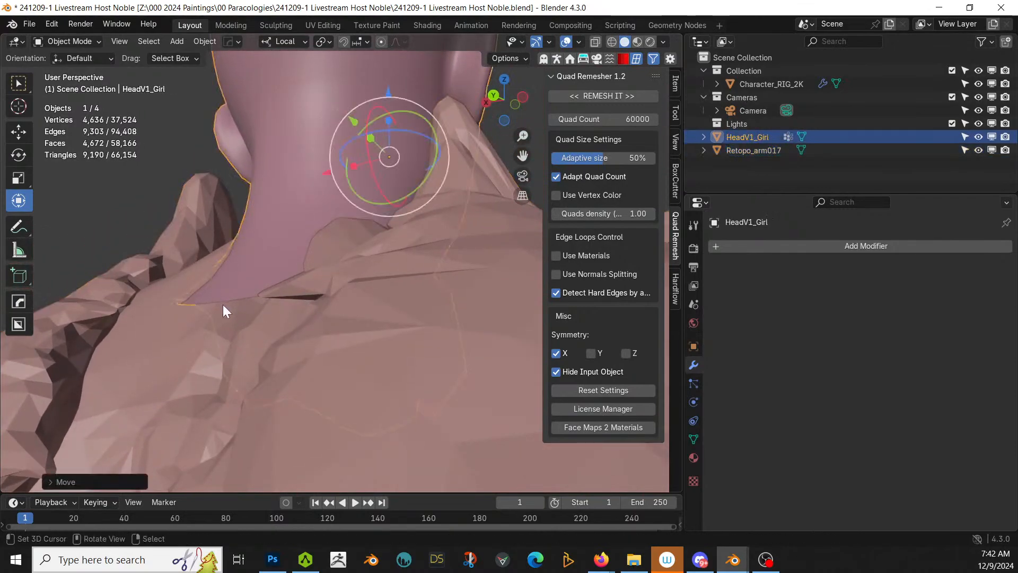
Step: Raise the head about 0.0025 m along its local Z axis so the neck edge meets the upper back
{"action": "key", "text": "KP_Divide"}
{"action": "key", "text": "KP_Divide"}
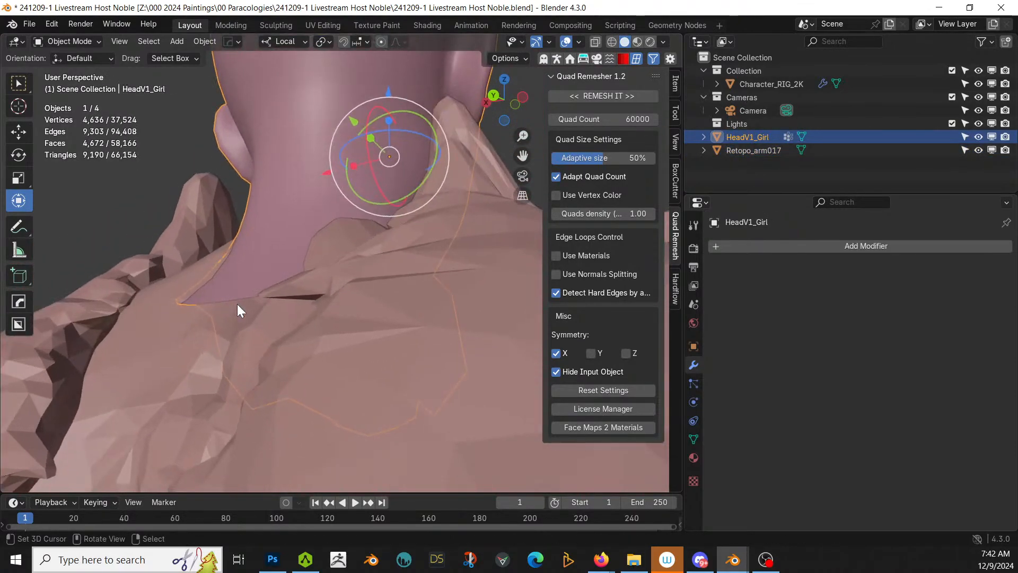
{"action": "key", "text": "g"}
{"action": "key", "text": "z"}
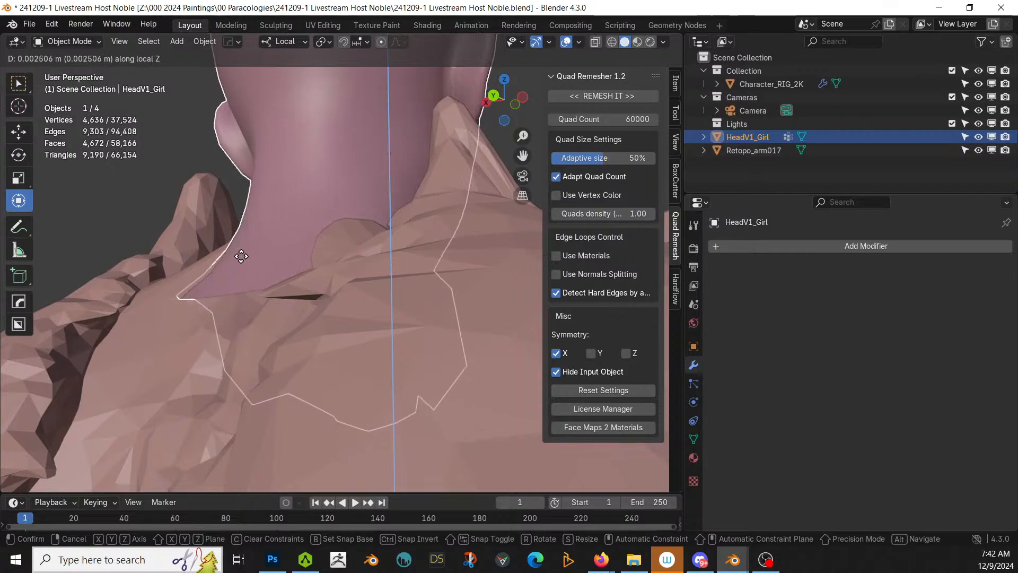
{"action": "left_click", "coordinate": [241, 260]}
Step: Reshape the neck's lower back edge into the shoulders with the Grab brush in Sculpt Mode, and save the file
{"action": "left_click", "coordinate": [64, 42]}
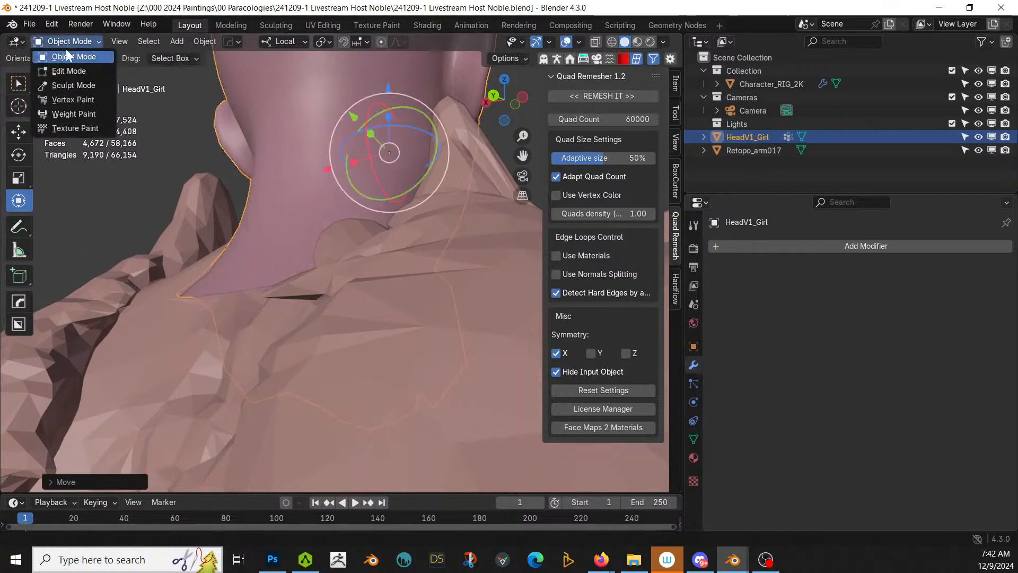
{"action": "left_click", "coordinate": [73, 85]}
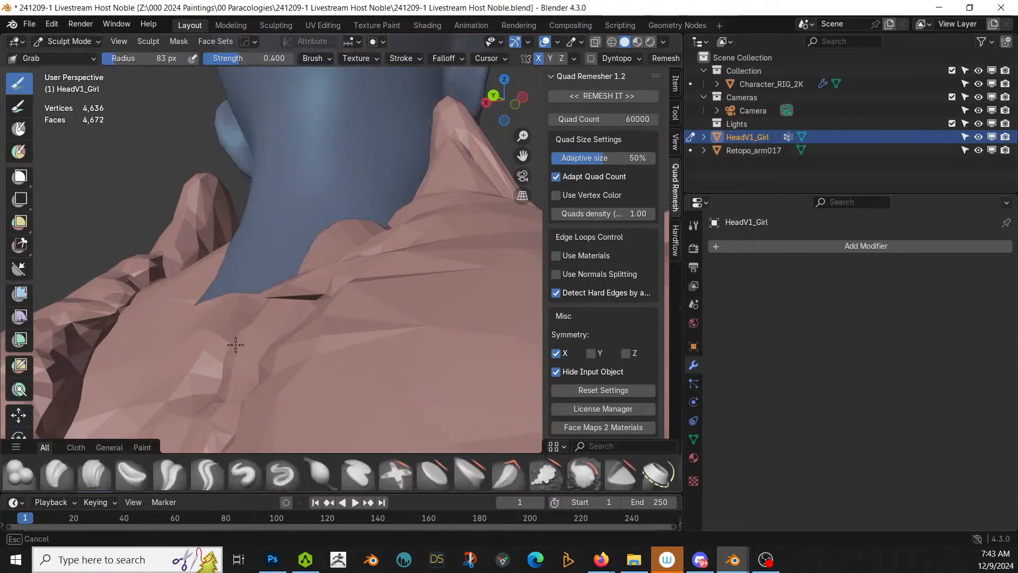
{"action": "mouse_move", "coordinate": [234, 340]}
{"action": "middle_mouse_down"}
{"action": "mouse_move", "coordinate": [202, 351]}
{"action": "mouse_move", "coordinate": [221, 345]}
{"action": "mouse_move", "coordinate": [143, 347]}
{"action": "middle_mouse_up"}
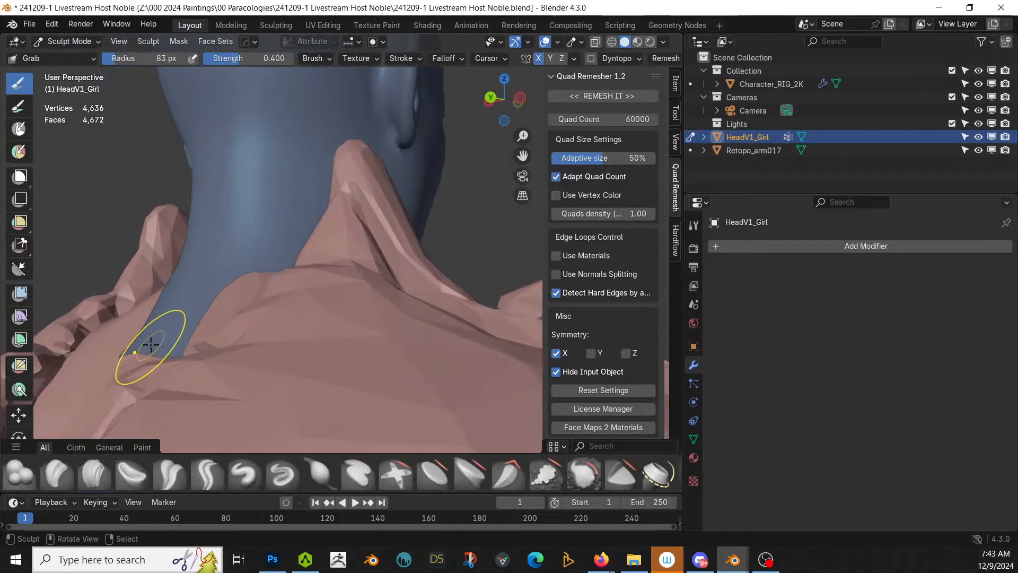
{"action": "left_click_drag", "start_coordinate": [237, 410], "coordinate": [287, 439]}
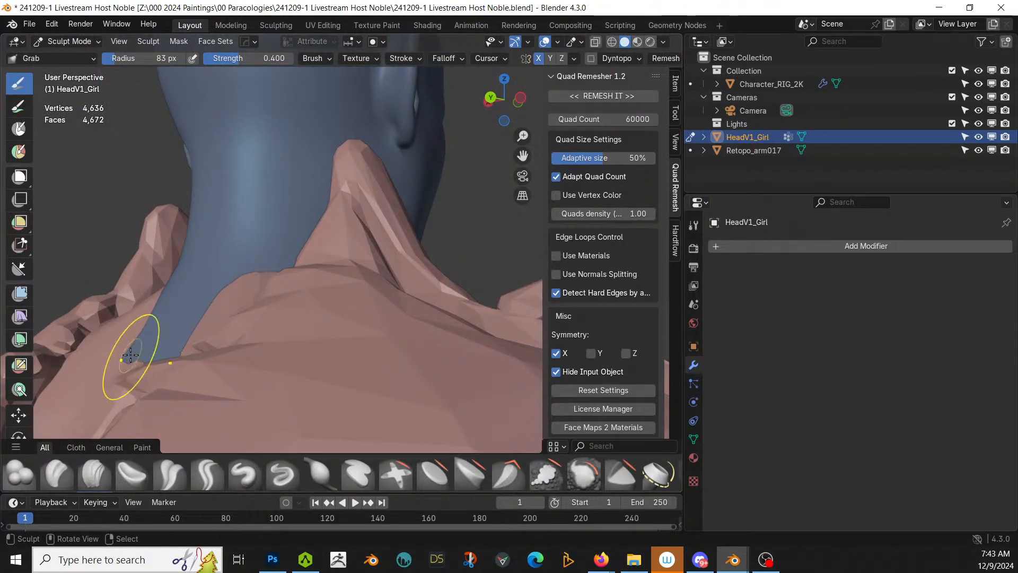
{"action": "left_click_drag", "start_coordinate": [130, 357], "coordinate": [188, 372]}
{"action": "mouse_move", "coordinate": [189, 373]}
{"action": "middle_mouse_down"}
{"action": "mouse_move", "coordinate": [225, 383]}
{"action": "mouse_move", "coordinate": [244, 375]}
{"action": "mouse_move", "coordinate": [32, 377]}
{"action": "mouse_move", "coordinate": [689, 369]}
{"action": "mouse_move", "coordinate": [663, 361]}
{"action": "middle_mouse_up"}
{"action": "scroll", "coordinate": [244, 375], "scroll_direction": "down", "scroll_amount": 4}
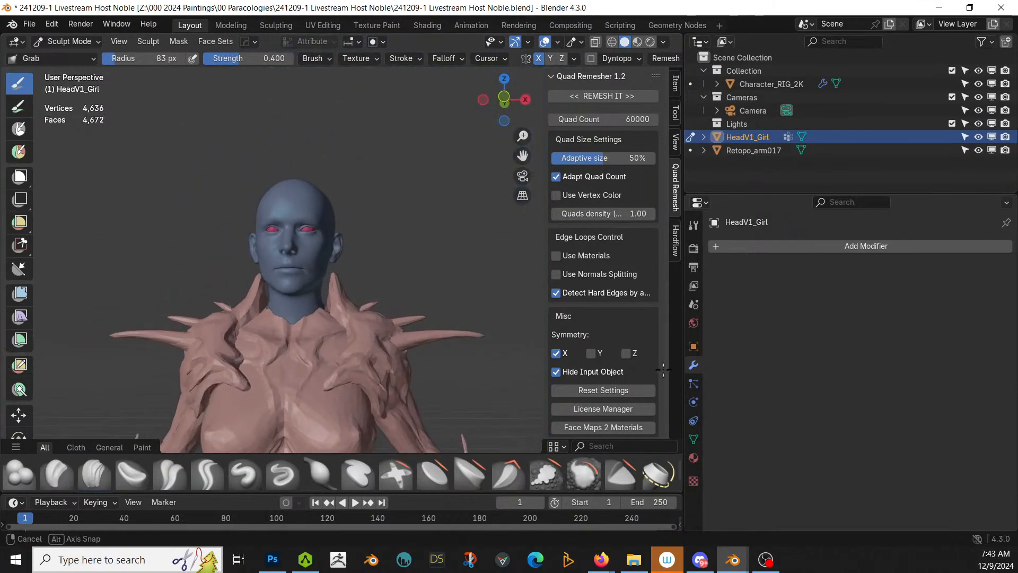
{"action": "scroll", "coordinate": [664, 361], "scroll_direction": "down", "scroll_amount": 2}
{"action": "scroll", "coordinate": [295, 346], "scroll_direction": "down", "scroll_amount": 3}
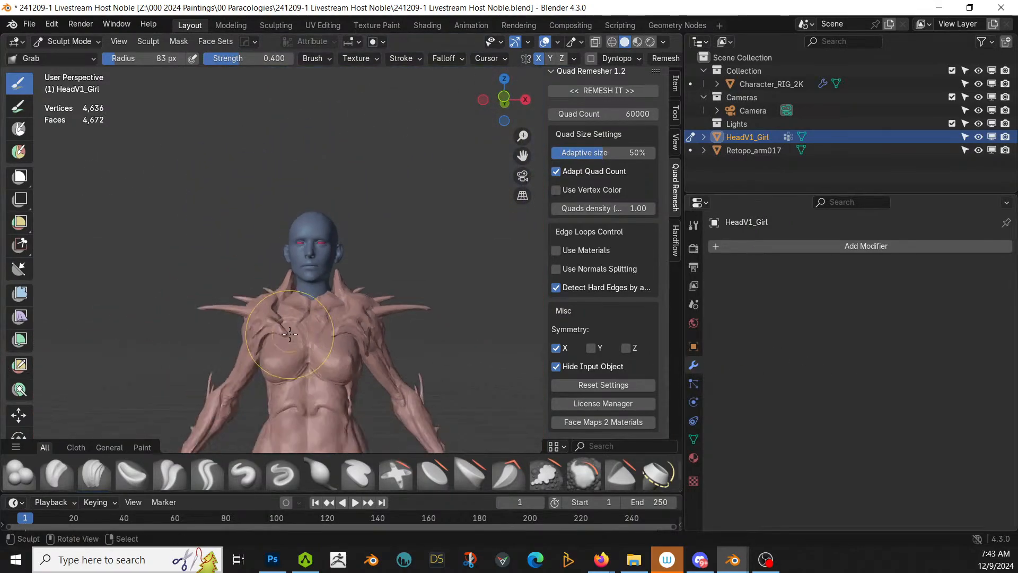
{"action": "middle_click_drag", "start_coordinate": [297, 346], "coordinate": [318, 346]}
{"action": "key", "text": "ctrl+s"}
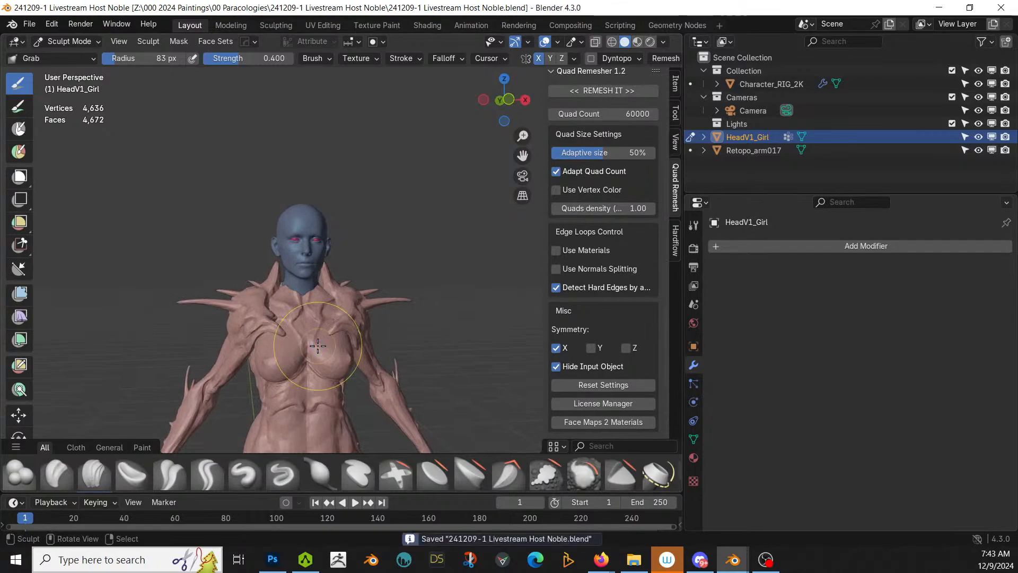
Step: Return to Object Mode in front view, clear the selection and save the file
{"action": "key", "text": "KP_0"}
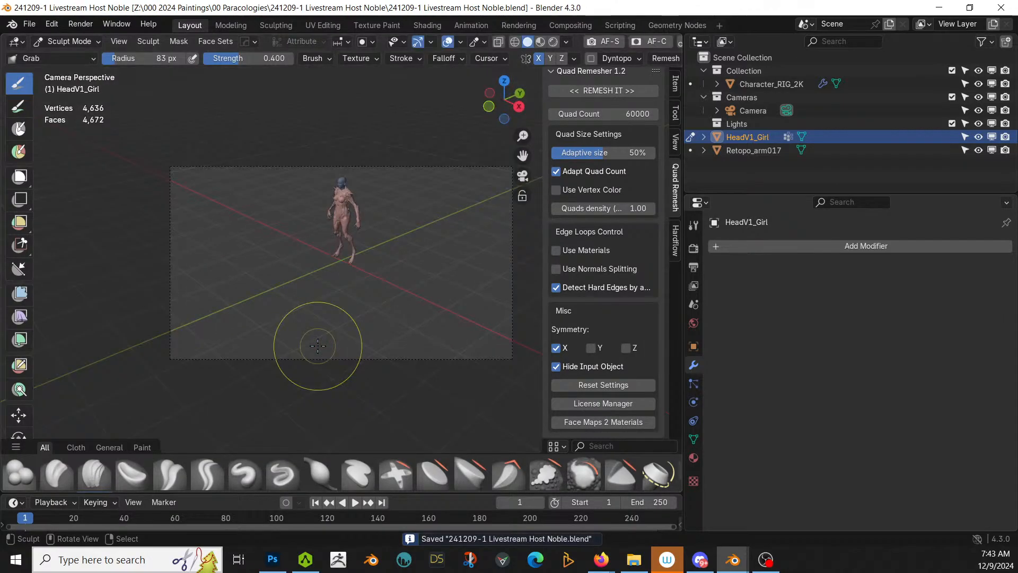
{"action": "key", "text": "KP_1"}
{"action": "scroll", "coordinate": [318, 346], "scroll_direction": "down", "scroll_amount": 3}
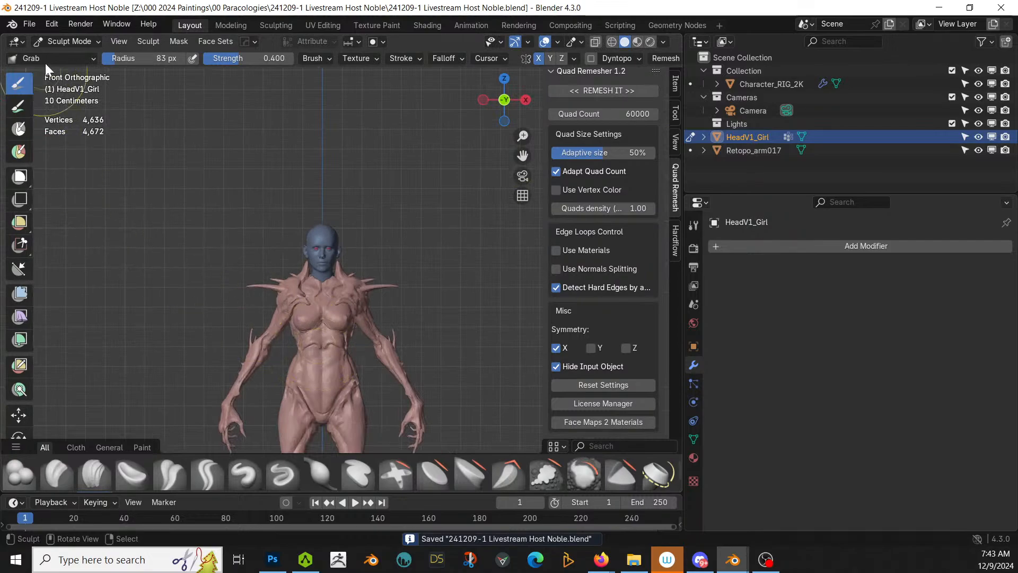
{"action": "left_click", "coordinate": [52, 39]}
{"action": "left_click", "coordinate": [62, 57]}
{"action": "scroll", "coordinate": [344, 222], "scroll_direction": "down", "scroll_amount": 5, "text": "shift"}
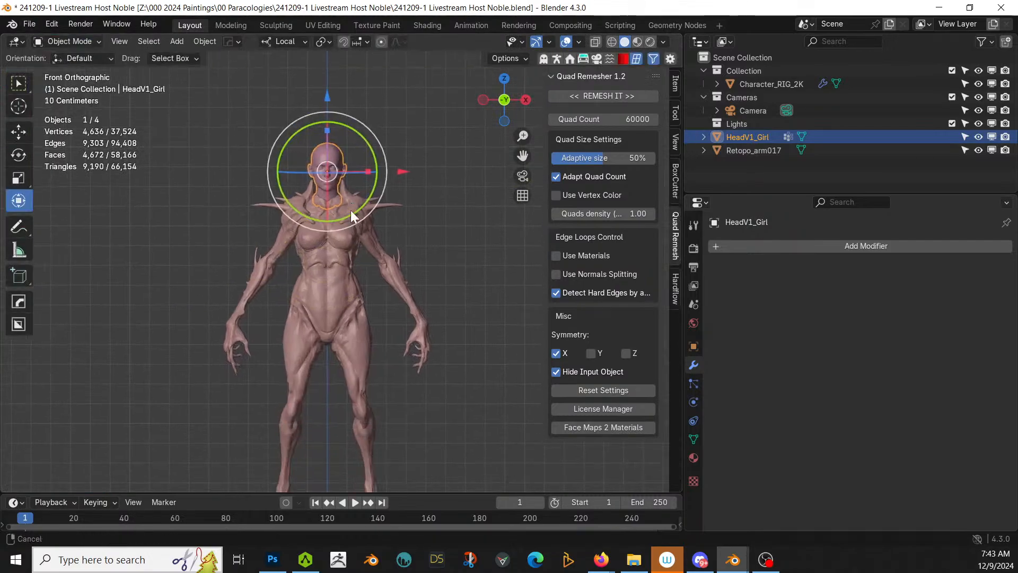
{"action": "left_click", "coordinate": [407, 291]}
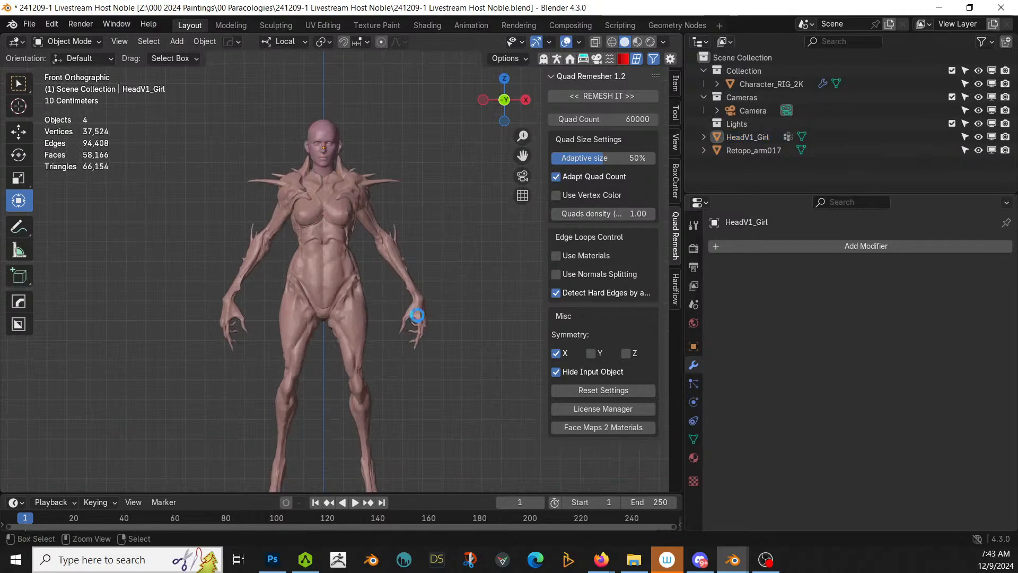
{"action": "key", "text": "ctrl+s"}
Step: Set up the Divine Cut cloth generator with Trousers as the cloth type and the creature's body as the character
{"action": "scroll", "coordinate": [418, 316], "scroll_direction": "down", "scroll_amount": 3}
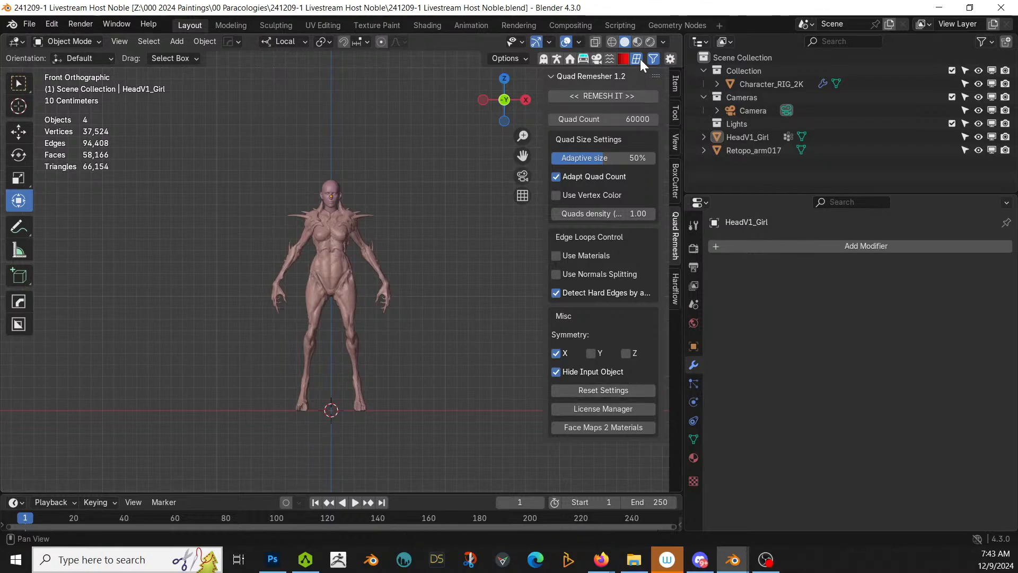
{"action": "left_click", "coordinate": [611, 59]}
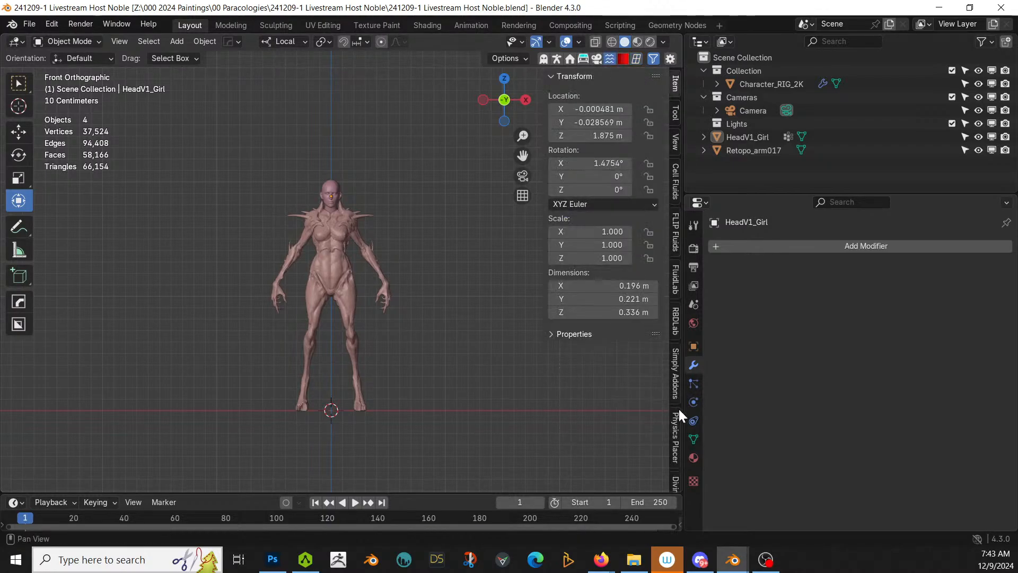
{"action": "left_click", "coordinate": [676, 411]}
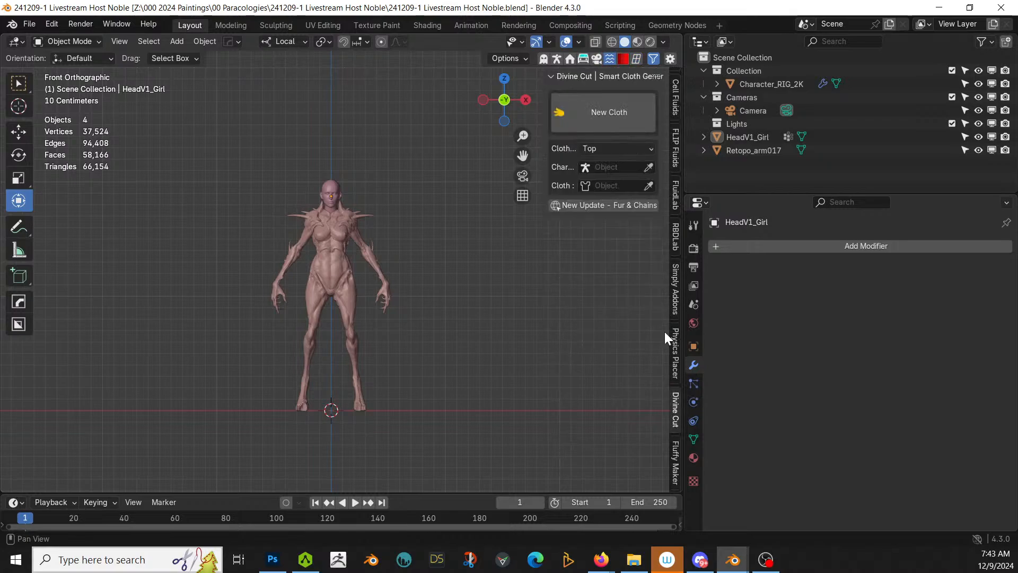
{"action": "left_click", "coordinate": [609, 149]}
{"action": "left_click", "coordinate": [612, 179]}
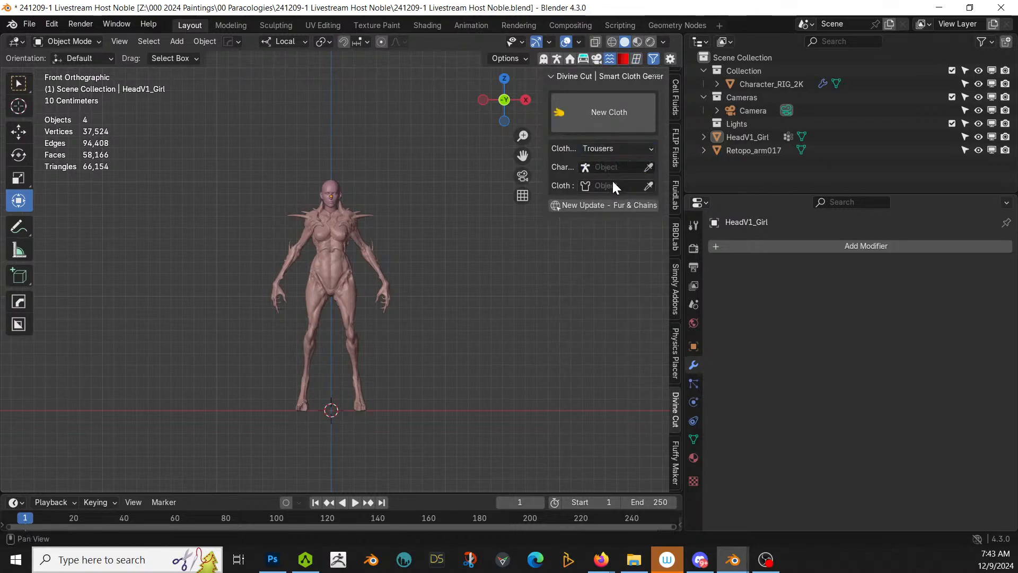
{"action": "left_click", "coordinate": [647, 168]}
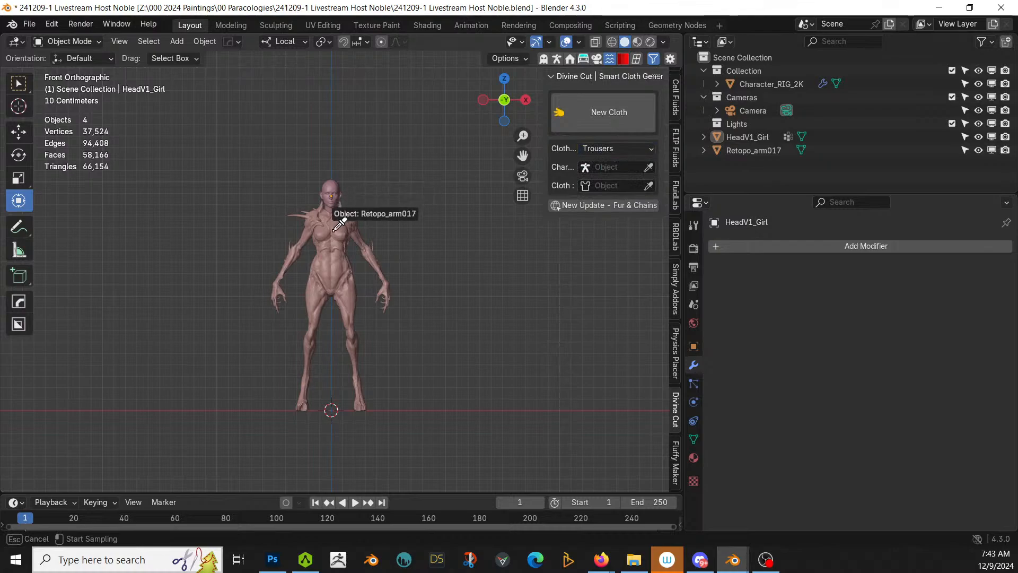
{"action": "left_click", "coordinate": [334, 204]}
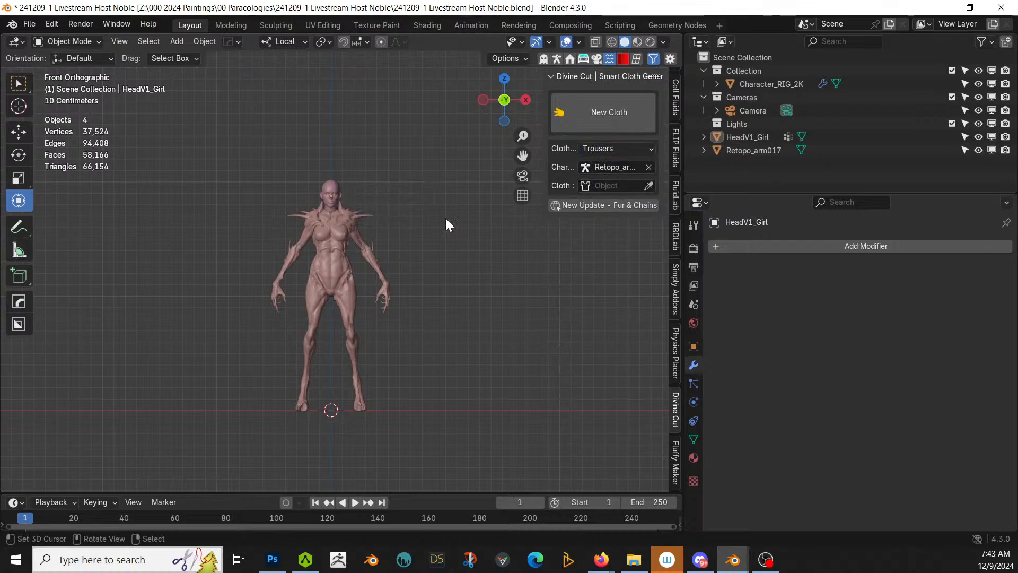
Step: Try starting a new trousers cloth, and revert to the Eyedropper Data-Block state in the undo history
{"action": "left_click", "coordinate": [610, 113]}
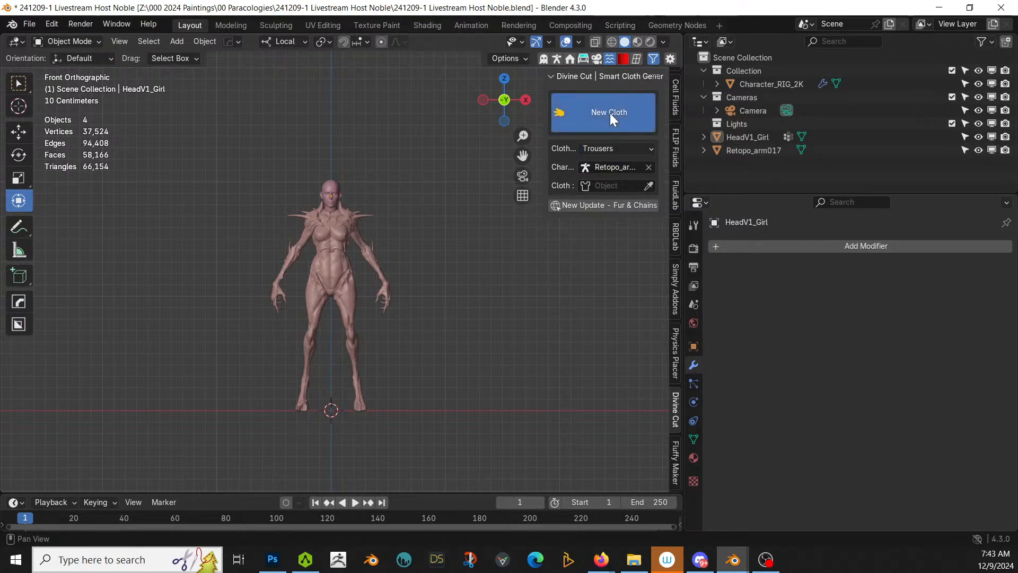
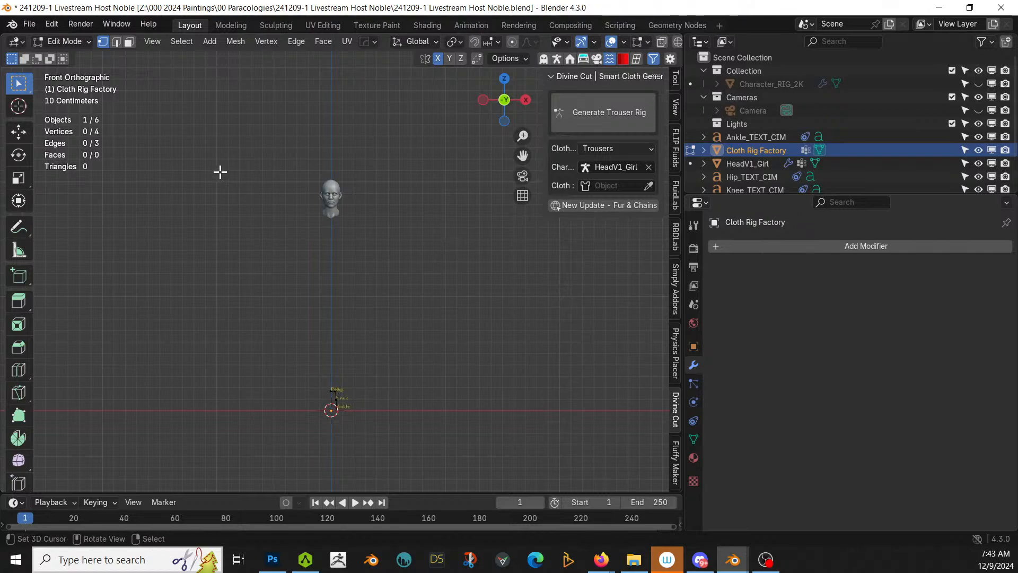
{"action": "left_click", "coordinate": [33, 23]}
{"action": "mouse_move", "coordinate": [47, 20]}
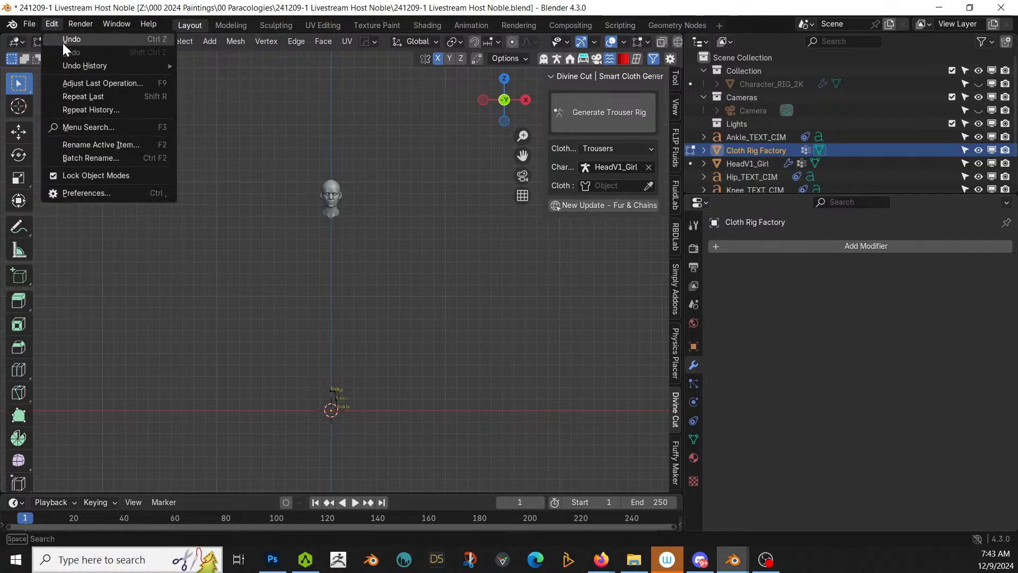
{"action": "mouse_move", "coordinate": [72, 62]}
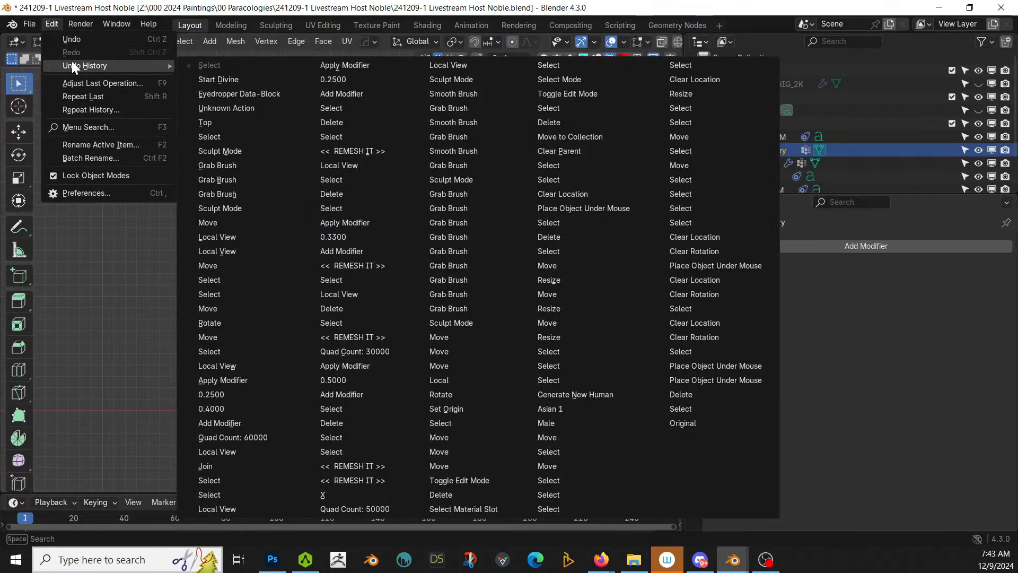
{"action": "left_click", "coordinate": [253, 96]}
Step: Join the head into the body mesh, keeping the body as the active object
{"action": "scroll", "coordinate": [377, 358], "scroll_direction": "up", "scroll_amount": 5}
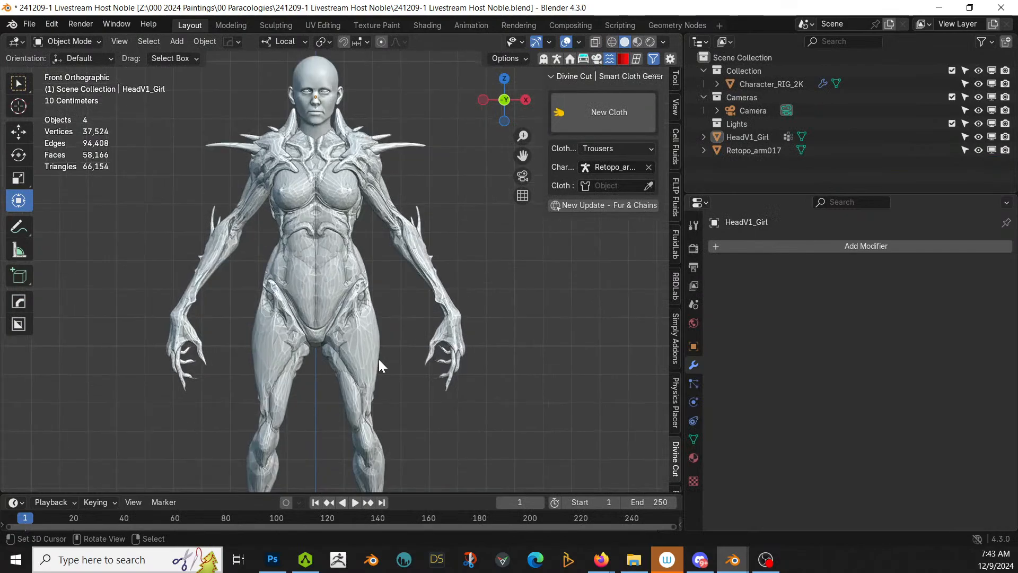
{"action": "middle_click_drag", "start_coordinate": [379, 359], "coordinate": [395, 419]}
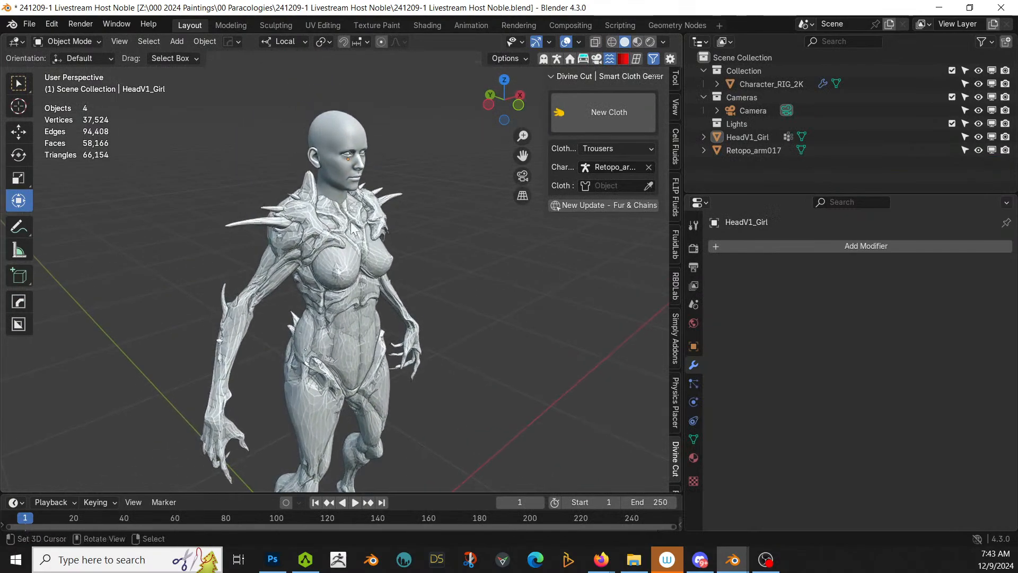
{"action": "left_click", "coordinate": [343, 154]}
{"action": "left_click", "coordinate": [332, 122]}
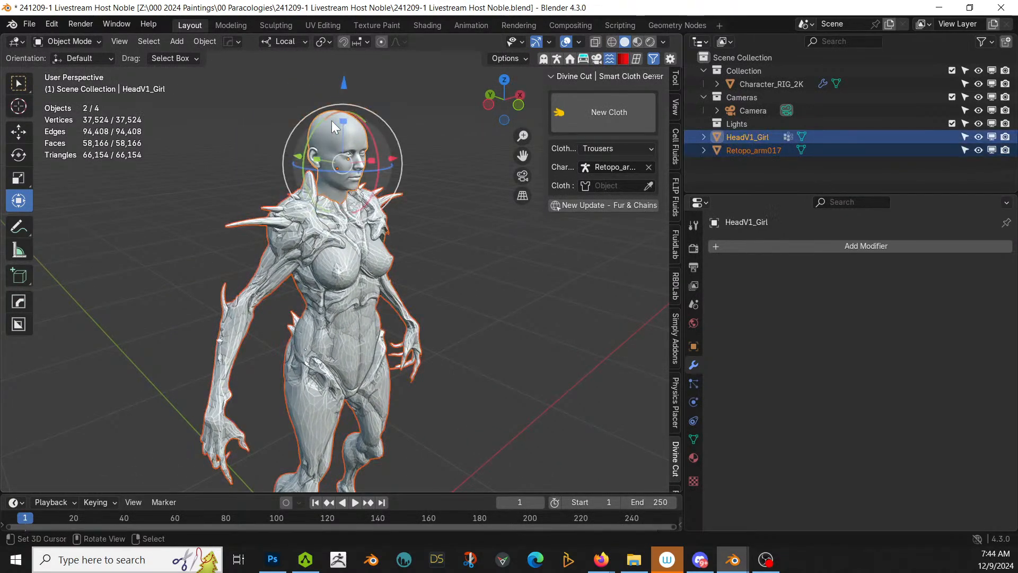
{"action": "left_click", "coordinate": [326, 85]}
{"action": "left_click", "coordinate": [332, 122]}
{"action": "left_click", "coordinate": [332, 122], "text": "shift"}
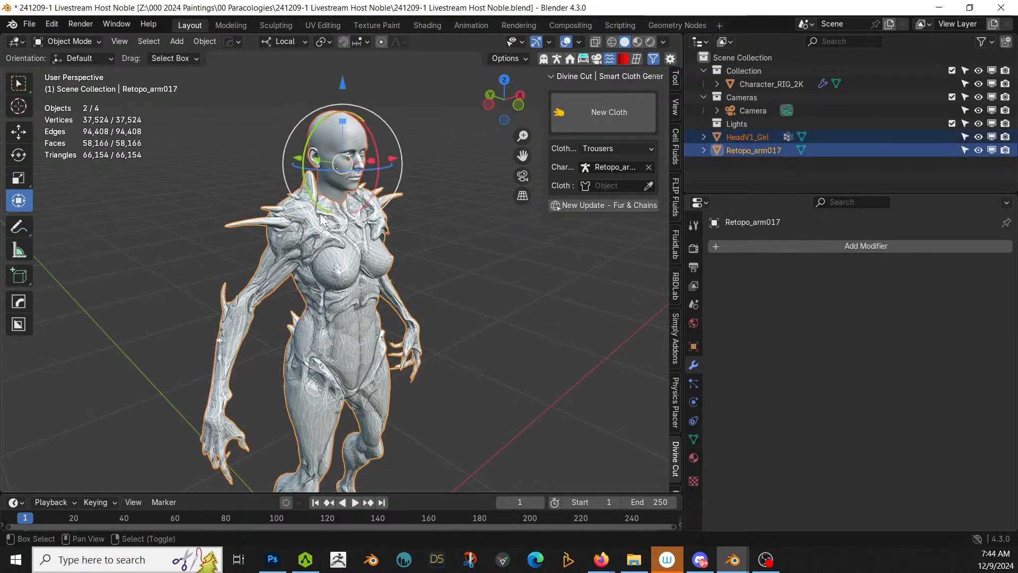
{"action": "key", "text": "ctrl+j"}
{"action": "middle_click_drag", "start_coordinate": [321, 218], "coordinate": [273, 245]}
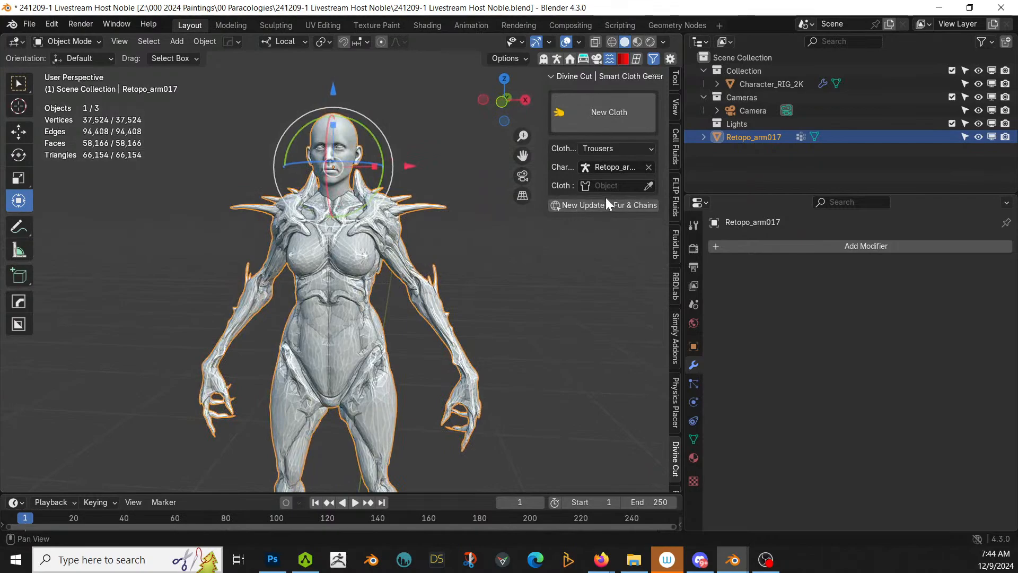
{"action": "scroll", "coordinate": [561, 276], "scroll_direction": "down", "scroll_amount": 3}
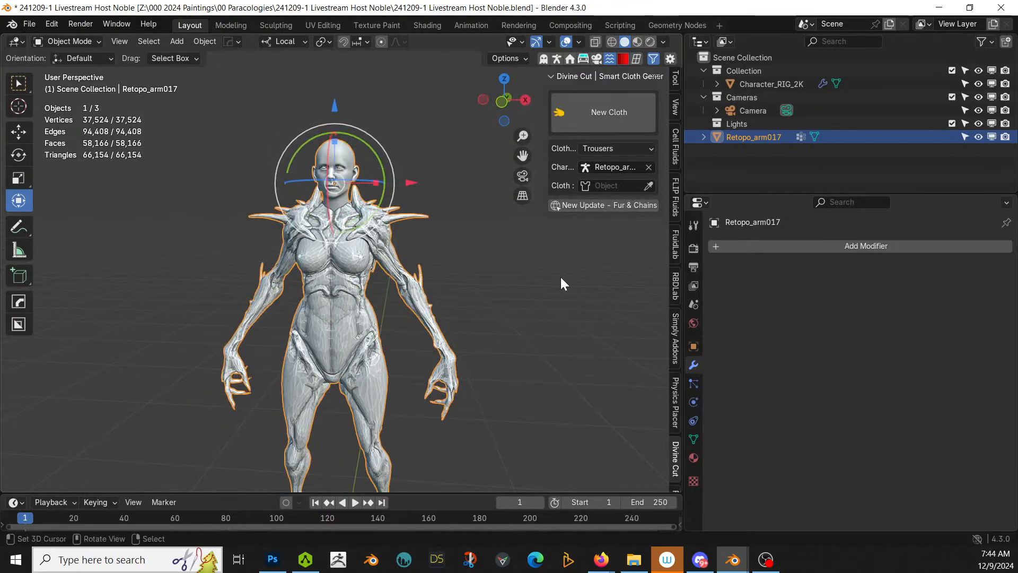
Step: Start a new trousers cloth and move the Hip and Knee guide points inward onto the creature's leg
{"action": "left_click", "coordinate": [593, 114]}
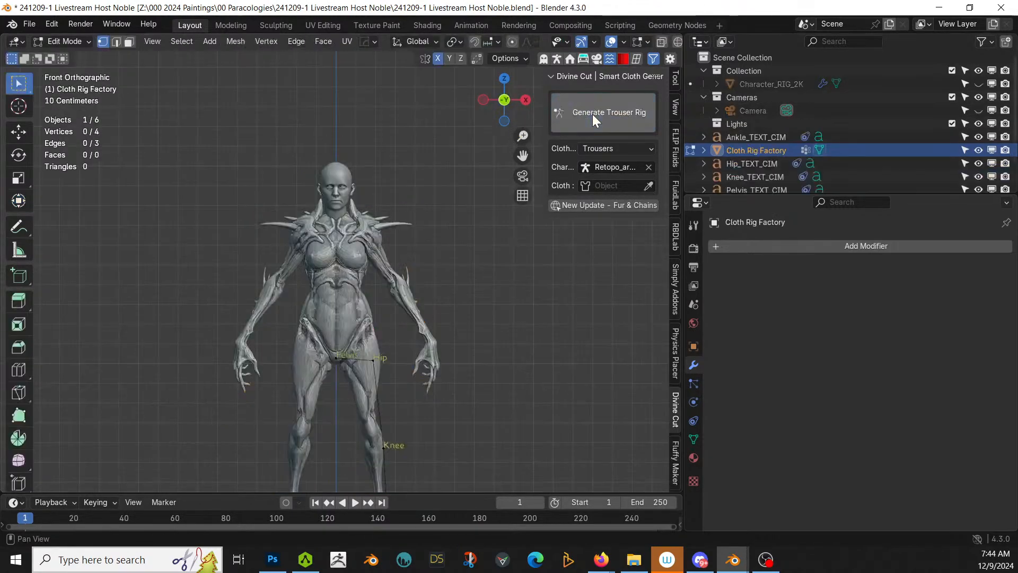
{"action": "scroll", "coordinate": [439, 325], "scroll_direction": "up", "scroll_amount": 4}
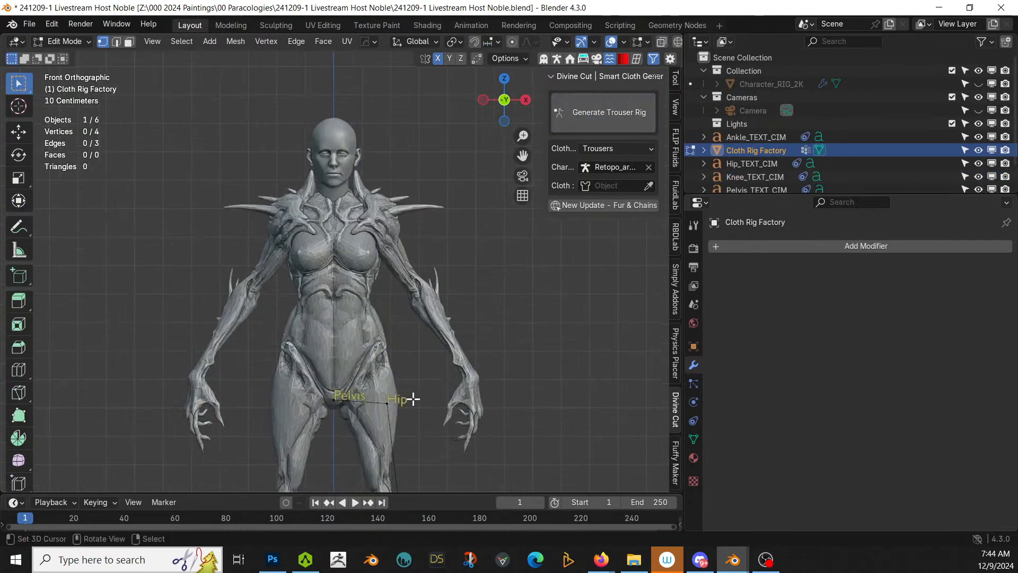
{"action": "scroll", "coordinate": [439, 302], "scroll_direction": "up", "scroll_amount": 3}
{"action": "middle_click_drag", "start_coordinate": [421, 321], "coordinate": [405, 129], "text": "shift"}
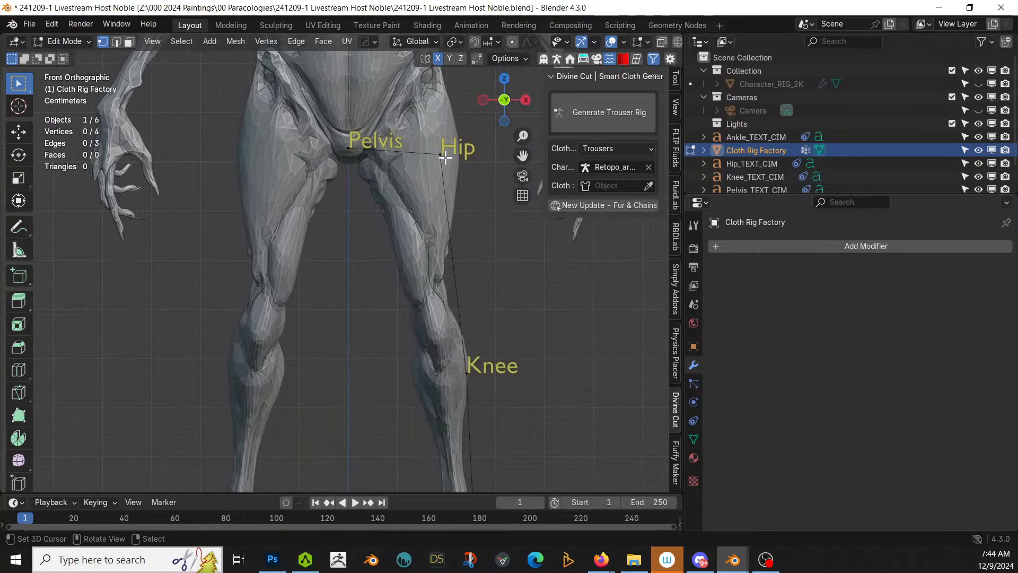
{"action": "key", "text": "g"}
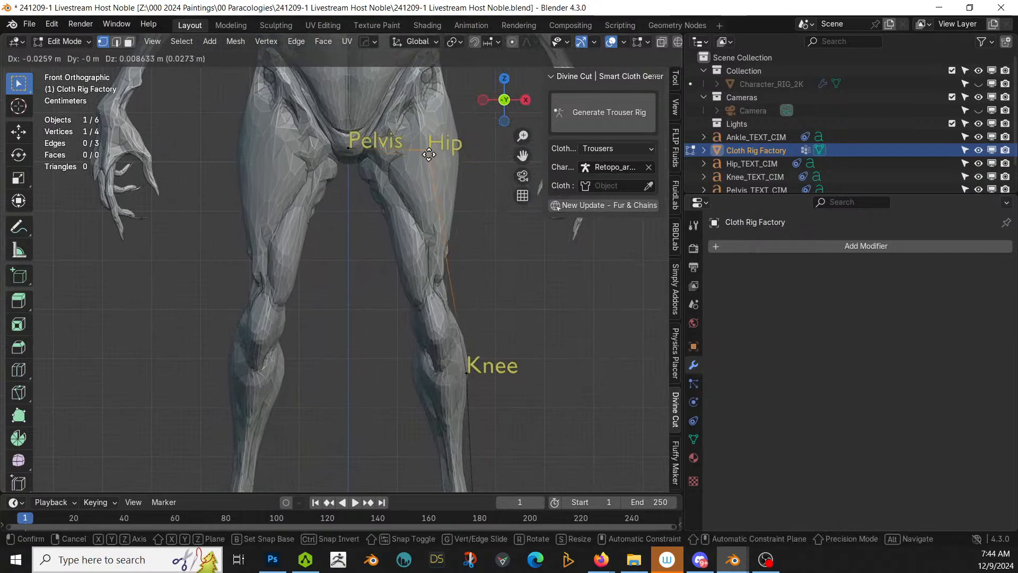
{"action": "left_click", "coordinate": [423, 153]}
{"action": "left_click", "coordinate": [486, 382]}
{"action": "key", "text": "g"}
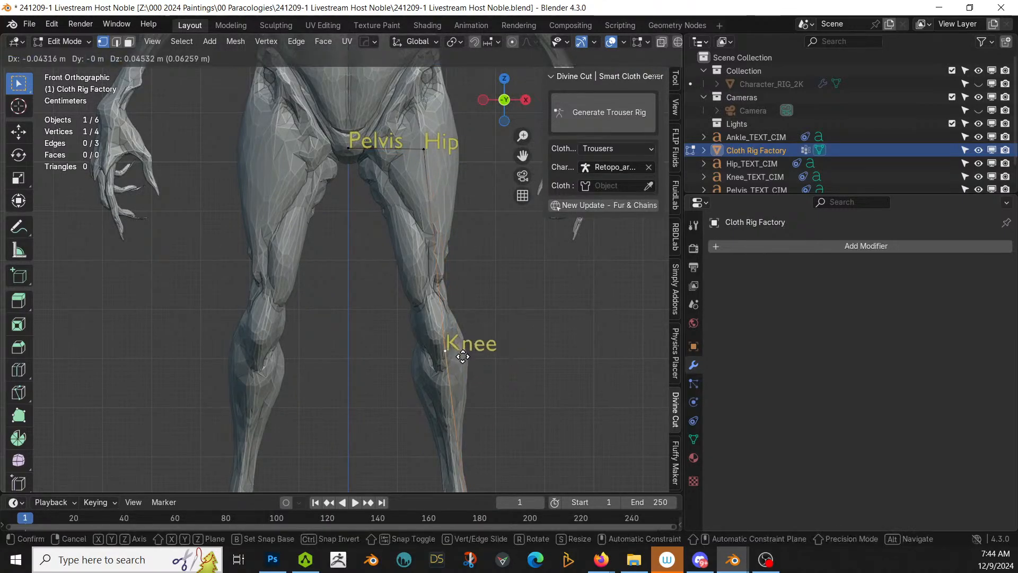
{"action": "left_click", "coordinate": [454, 336]}
Step: Raise the Ankle guide point onto the creature's lower leg in front view
{"action": "middle_click_drag", "start_coordinate": [454, 336], "coordinate": [463, 202], "text": "shift"}
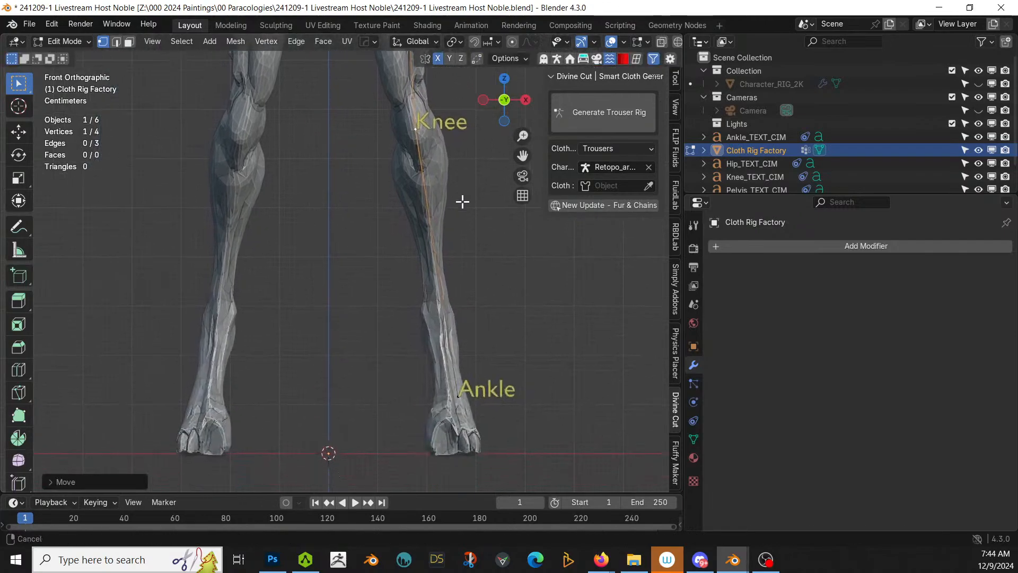
{"action": "right_click", "coordinate": [456, 404]}
{"action": "mouse_move", "coordinate": [487, 398]}
{"action": "middle_mouse_down"}
{"action": "mouse_move", "coordinate": [525, 411]}
{"action": "mouse_move", "coordinate": [498, 405]}
{"action": "middle_mouse_up"}
{"action": "key", "text": "KP_1"}
{"action": "key", "text": "g"}
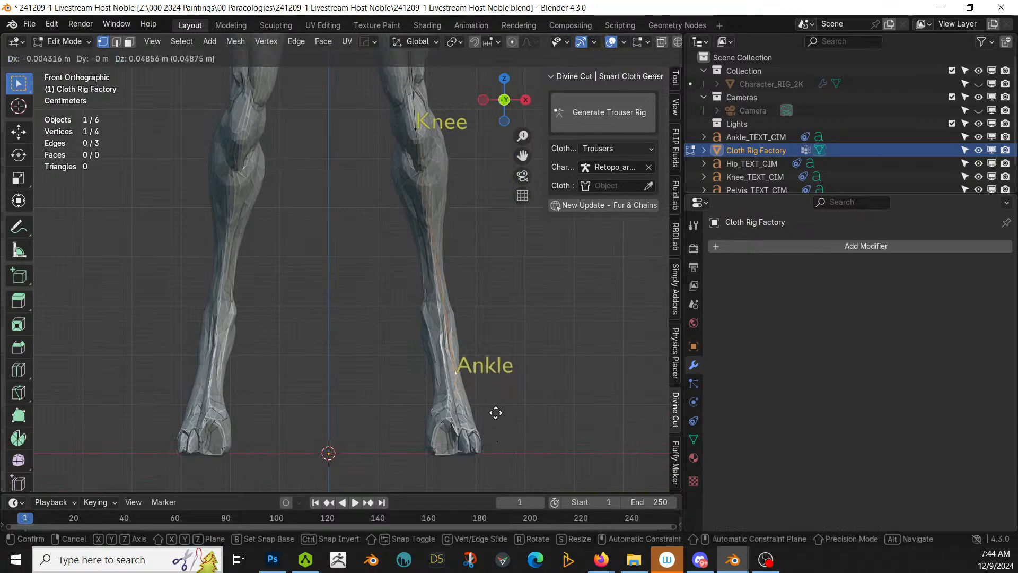
{"action": "left_click", "coordinate": [478, 338]}
Step: Check the guide points against the whole body and generate the trouser rig from them
{"action": "middle_click_drag", "start_coordinate": [487, 357], "coordinate": [502, 386]}
{"action": "scroll", "coordinate": [429, 374], "scroll_direction": "down", "scroll_amount": 6}
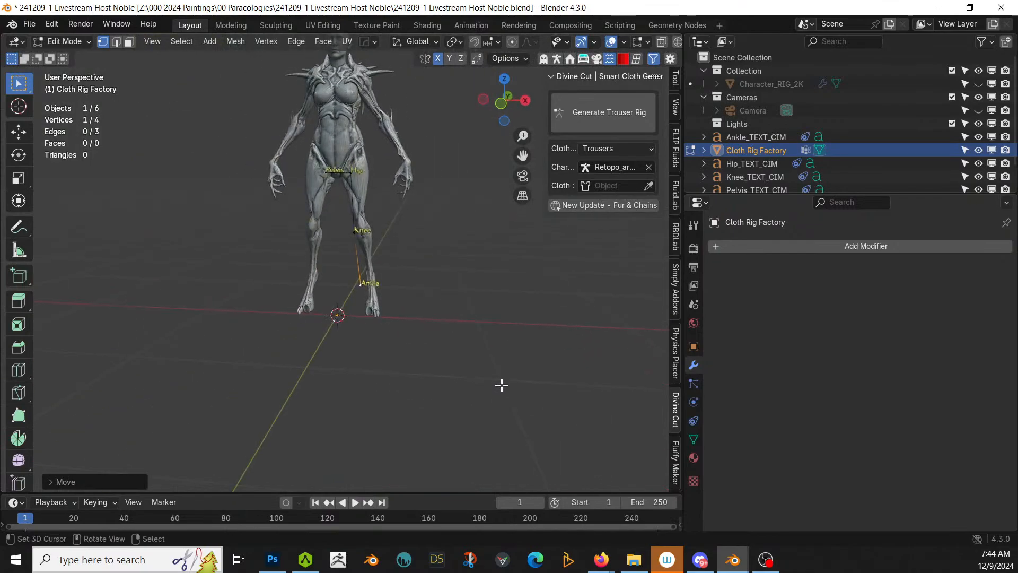
{"action": "key", "text": "KP_1"}
{"action": "scroll", "coordinate": [485, 376], "scroll_direction": "down", "scroll_amount": 2}
{"action": "scroll", "coordinate": [428, 306], "scroll_direction": "up", "scroll_amount": 3}
{"action": "middle_click_drag", "start_coordinate": [428, 304], "coordinate": [446, 396], "text": "shift"}
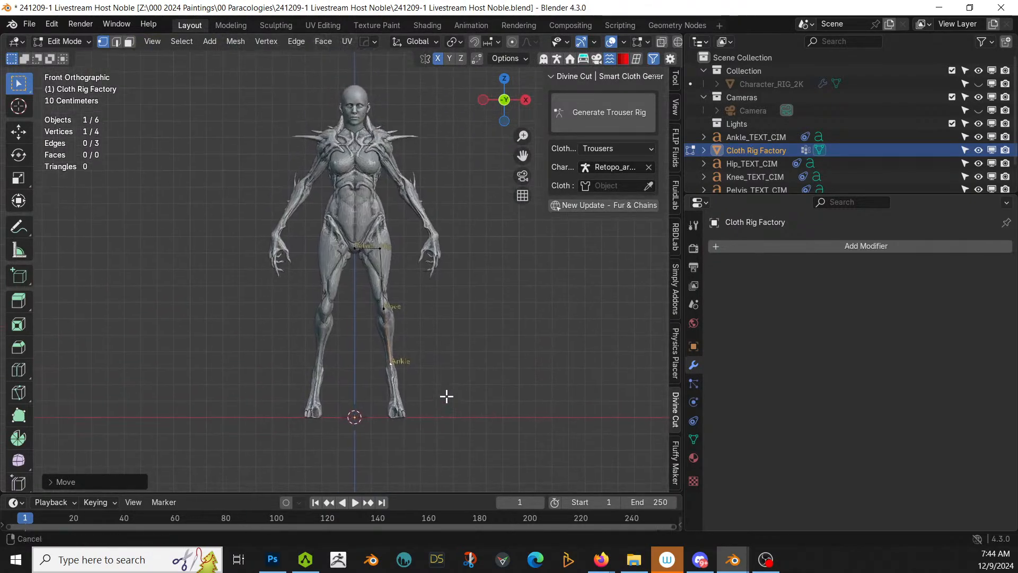
{"action": "left_click", "coordinate": [613, 112]}
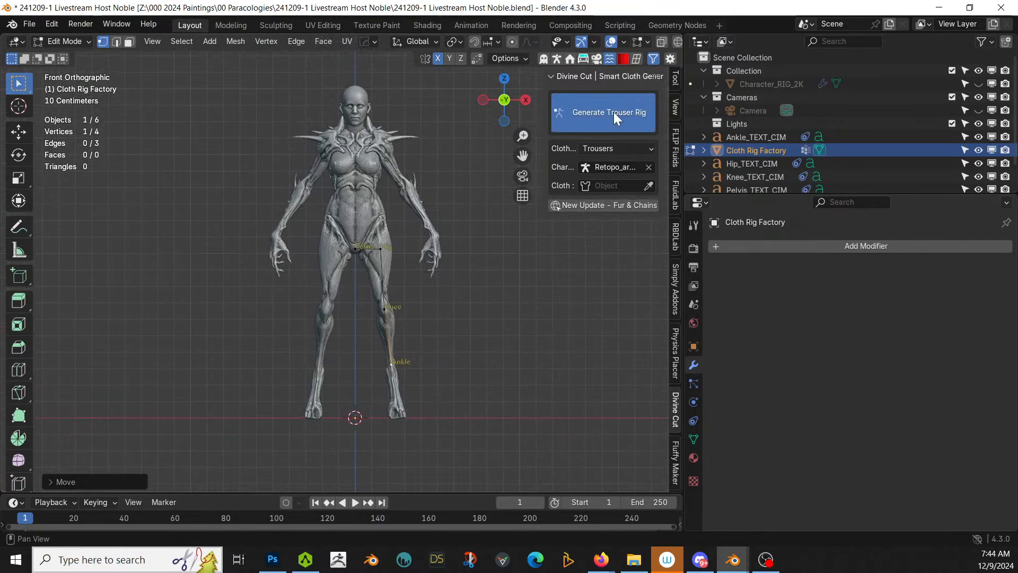
Step: Shrink the ThighCircle to about 0.3 of its size around the upper leg and rotate it slightly
{"action": "scroll", "coordinate": [421, 275], "scroll_direction": "up", "scroll_amount": 3}
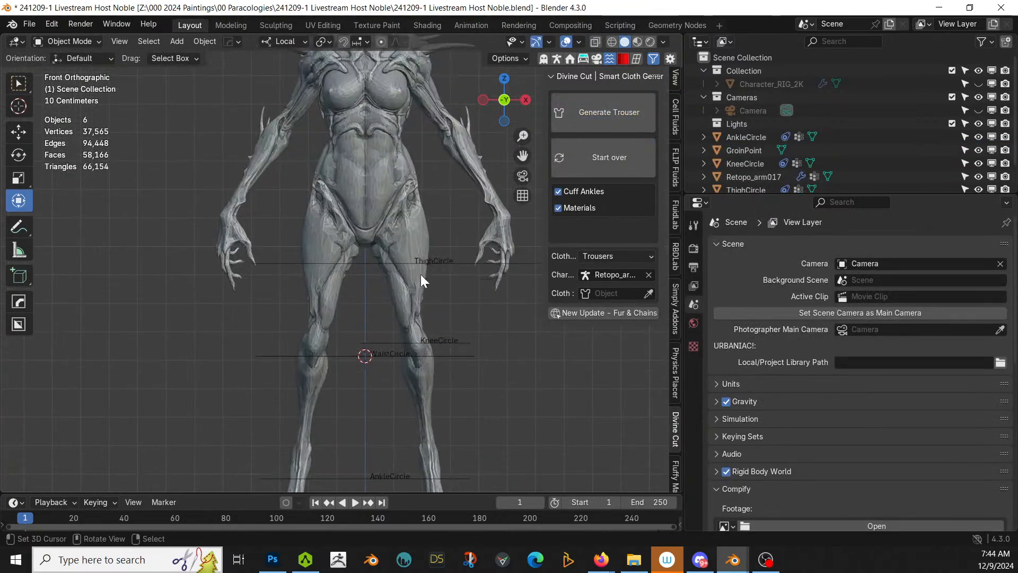
{"action": "left_click", "coordinate": [428, 263]}
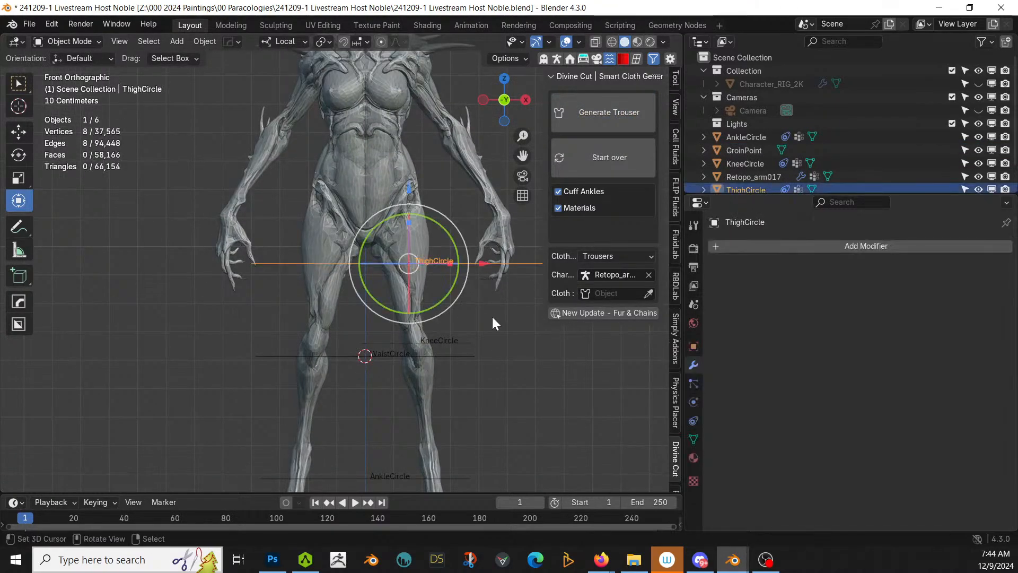
{"action": "key", "text": "s"}
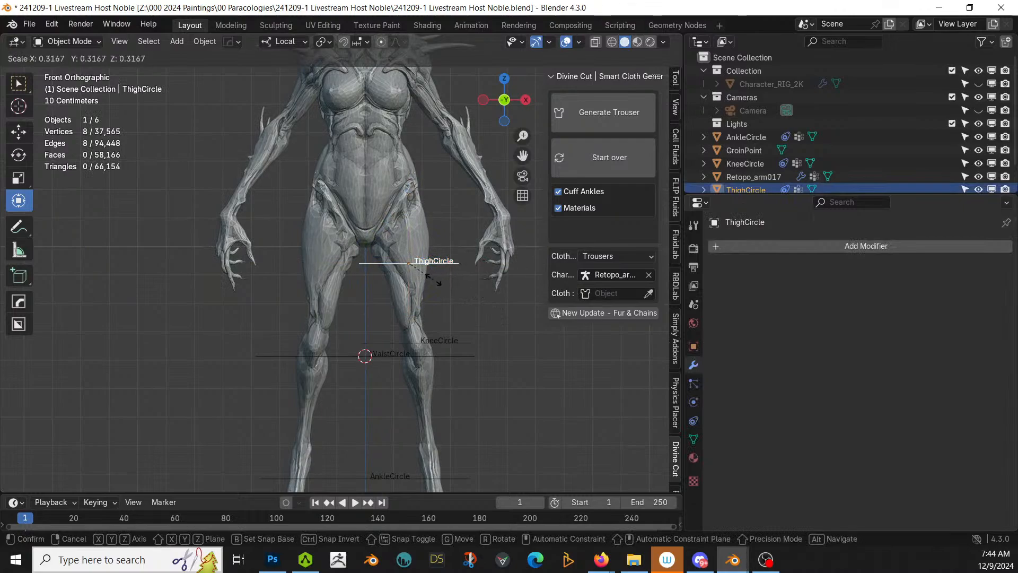
{"action": "left_click", "coordinate": [428, 276]}
{"action": "key", "text": "r"}
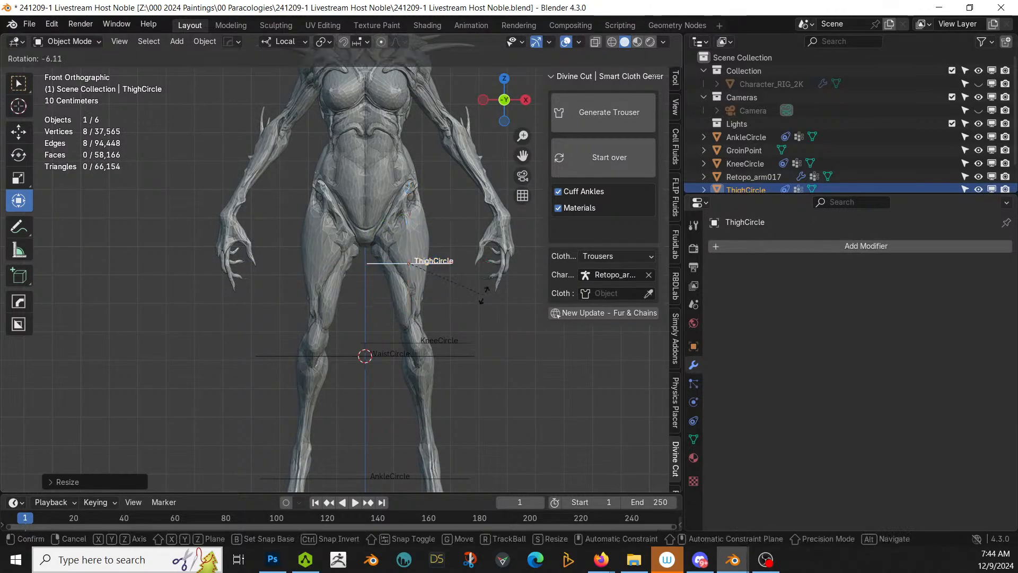
{"action": "left_click", "coordinate": [472, 271]}
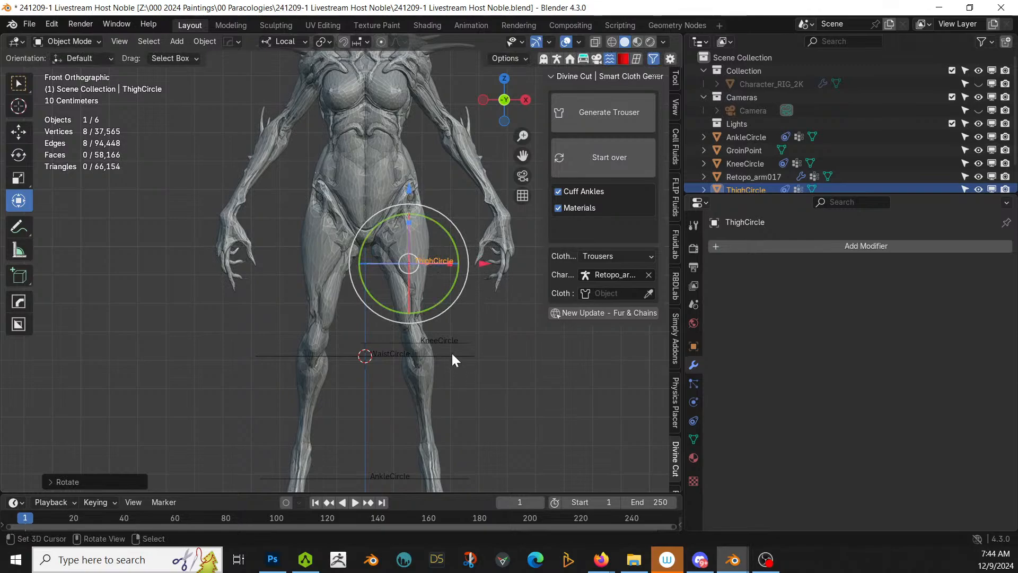
Step: Raise the WaistCircle vertically to the creature's hips and scale it down to about 0.6
{"action": "left_click", "coordinate": [451, 356]}
{"action": "key", "text": "g"}
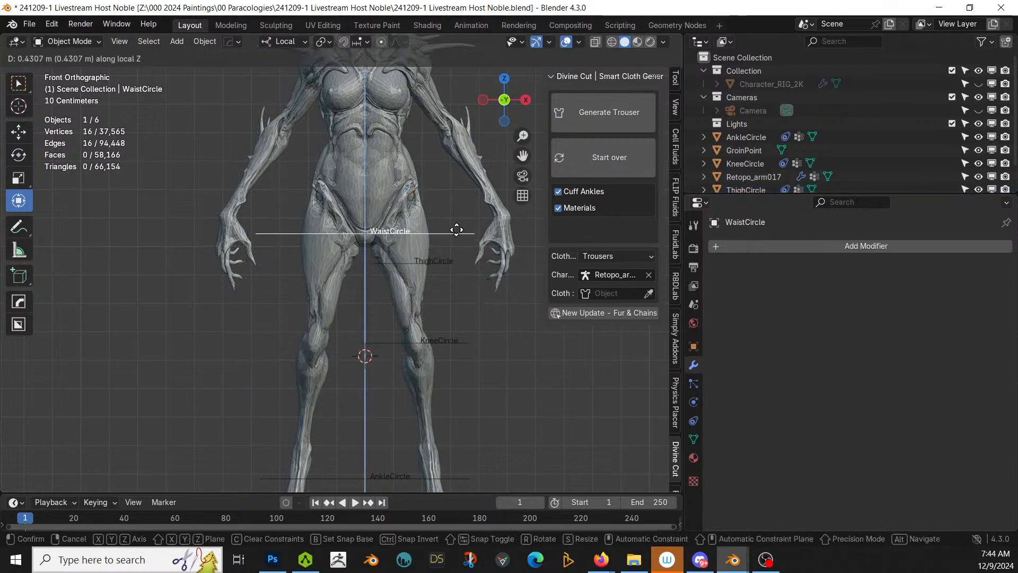
{"action": "left_click", "coordinate": [450, 186]}
{"action": "key", "text": "s"}
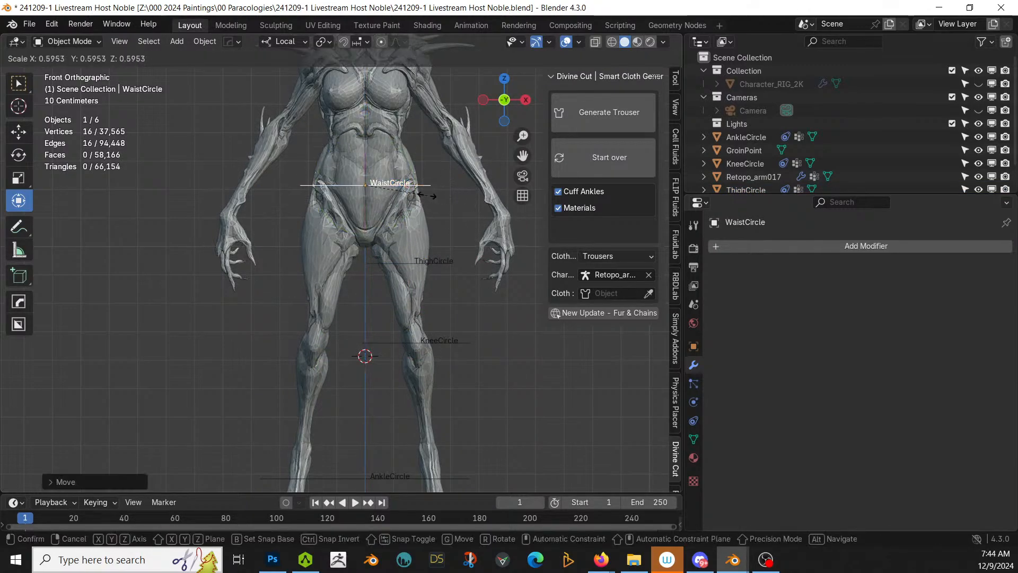
{"action": "left_click", "coordinate": [446, 244]}
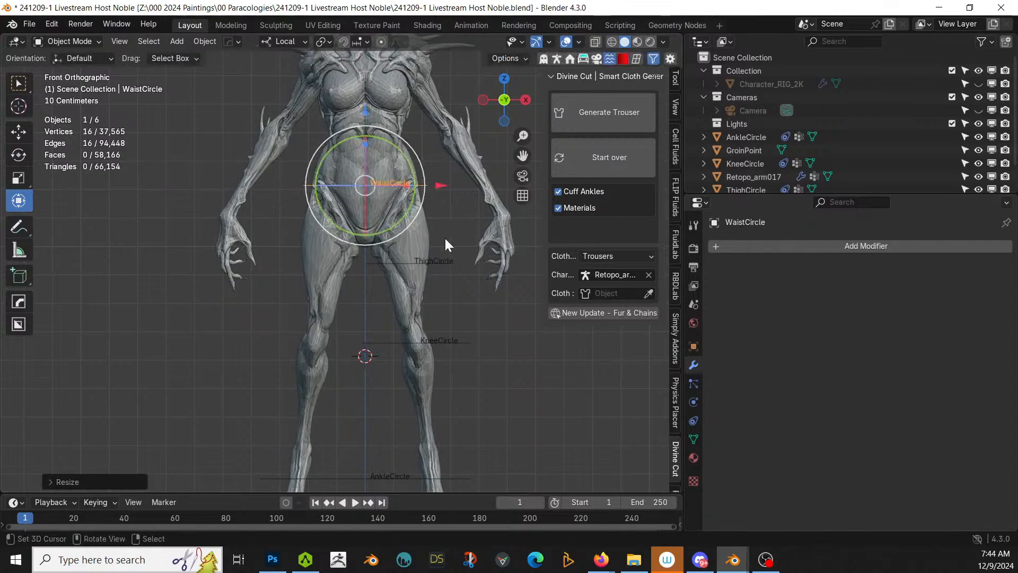
Step: Shrink the AnkleCircle and move it onto the lower leg, aligning it in both front and side views
{"action": "middle_click_drag", "start_coordinate": [460, 427], "coordinate": [464, 377], "text": "shift"}
{"action": "left_click", "coordinate": [412, 426]}
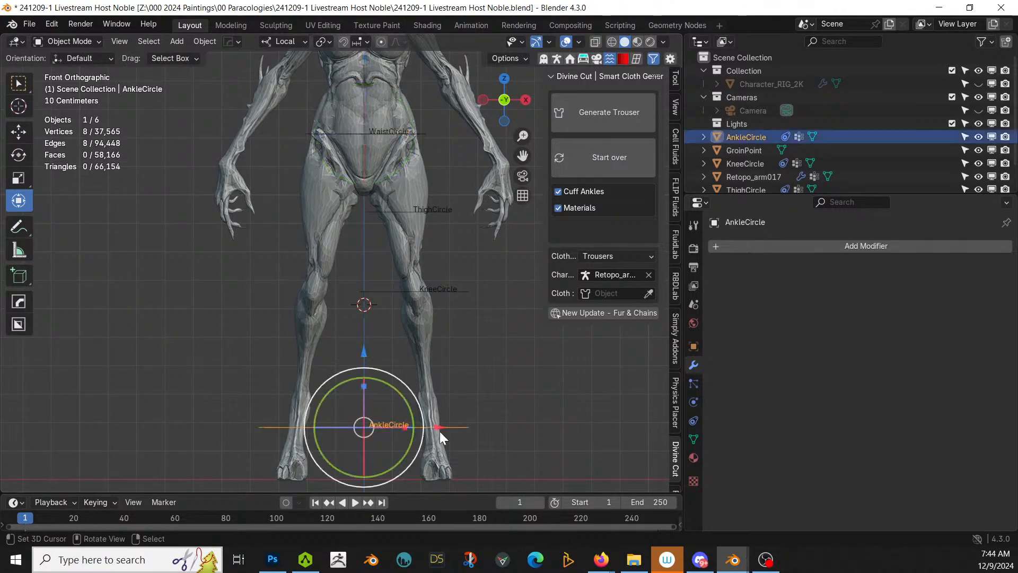
{"action": "key", "text": "s"}
{"action": "left_click", "coordinate": [383, 431]}
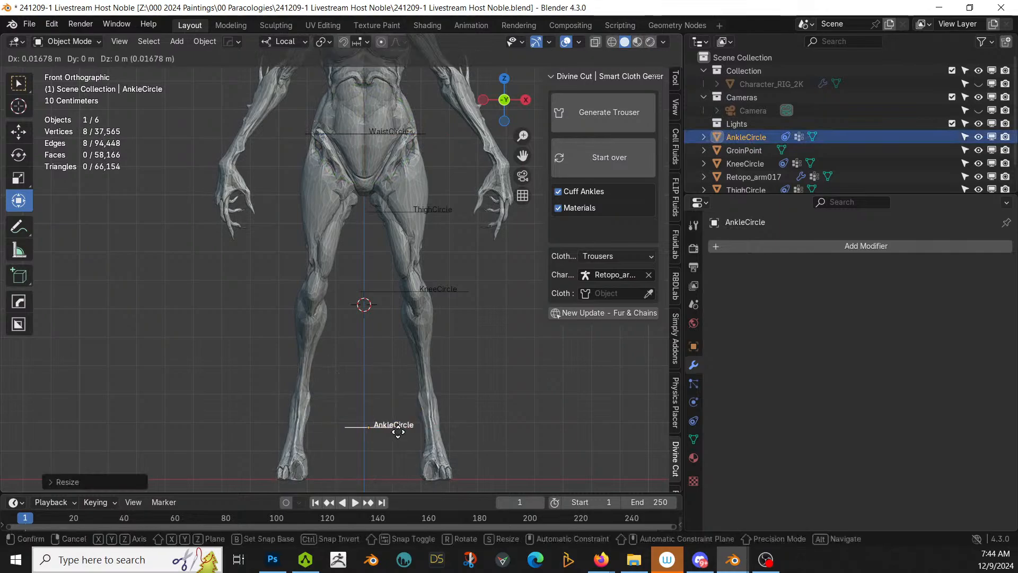
{"action": "key", "text": "g"}
{"action": "left_click", "coordinate": [451, 394]}
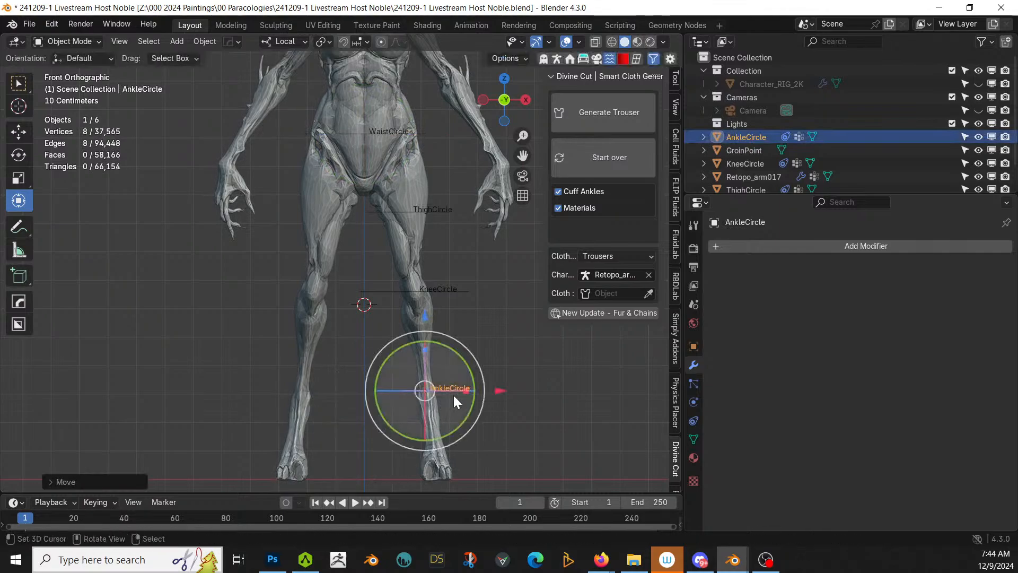
{"action": "key", "text": "KP_3"}
{"action": "key", "text": "r"}
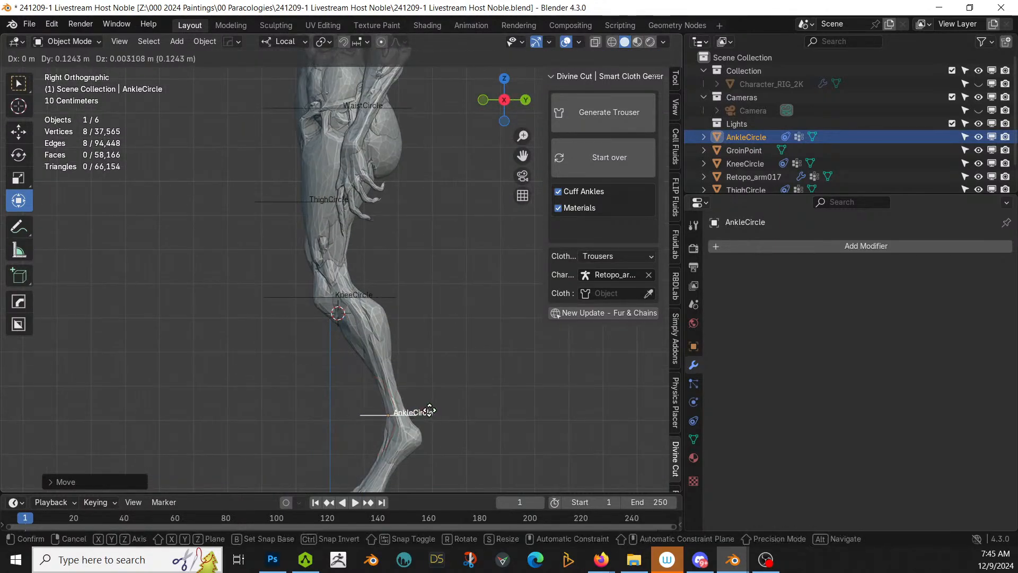
{"action": "left_click", "coordinate": [438, 387]}
Step: Shift the KneeCircle slightly backward over the knee in side view and adjust its rotation
{"action": "left_click", "coordinate": [372, 295]}
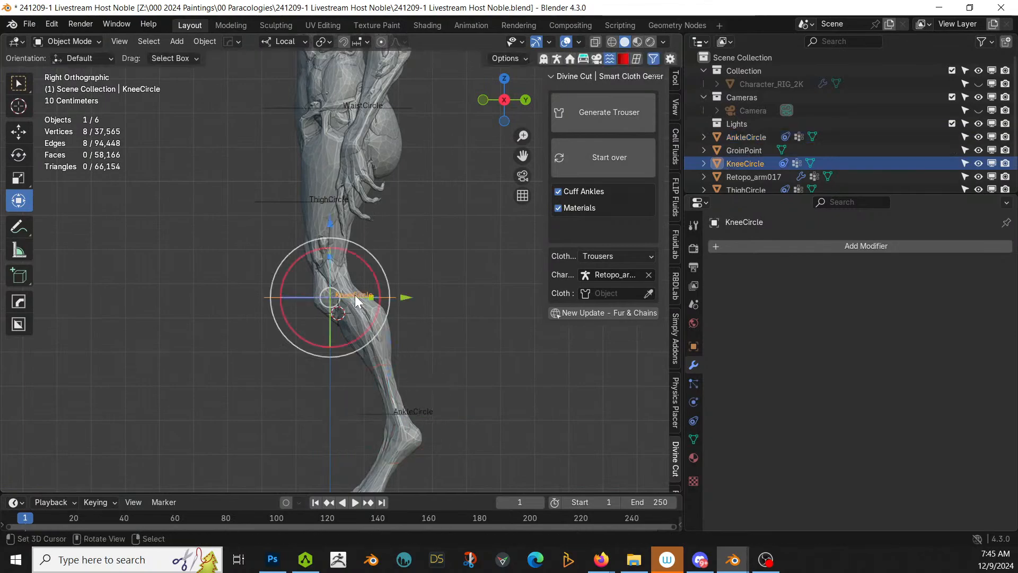
{"action": "key", "text": "g"}
{"action": "left_click", "coordinate": [372, 296]}
{"action": "key", "text": "r"}
{"action": "left_click", "coordinate": [434, 299]}
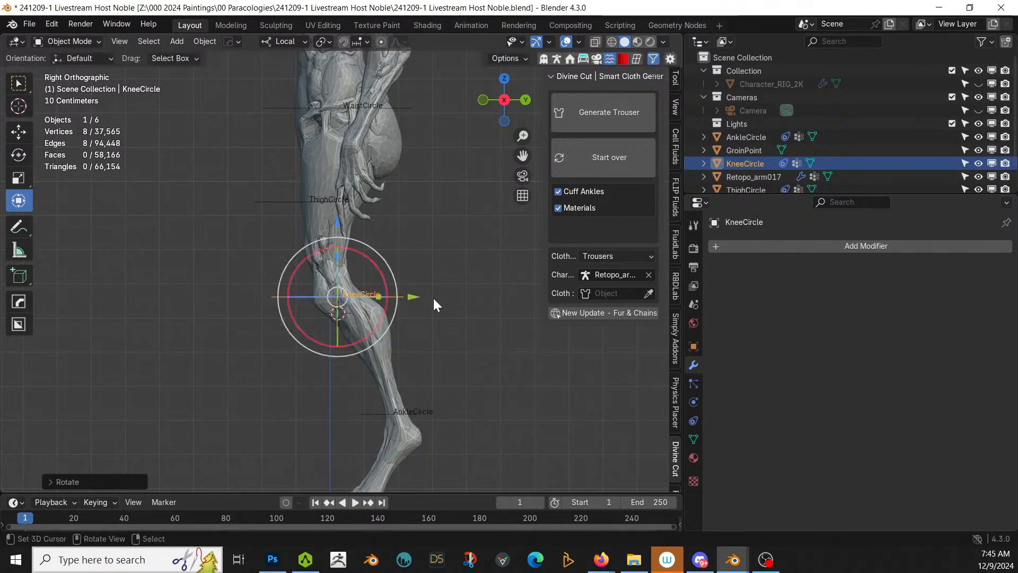
Step: Adjust the ThighCircle in side view to line up with the upper leg
{"action": "left_click", "coordinate": [308, 196]}
{"action": "left_click", "coordinate": [278, 202]}
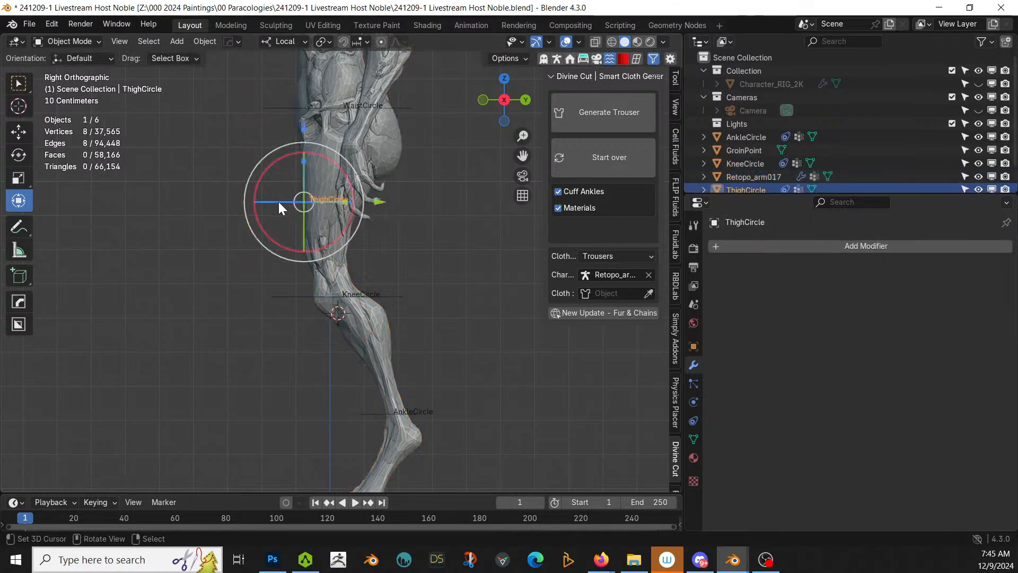
{"action": "left_click_drag", "start_coordinate": [279, 203], "coordinate": [307, 210]}
Step: Scale the KneeCircle down to fit more closely around the knee
{"action": "middle_click_drag", "start_coordinate": [323, 228], "coordinate": [502, 290]}
{"action": "left_click", "coordinate": [480, 333]}
{"action": "key", "text": "s"}
{"action": "left_click", "coordinate": [470, 339]}
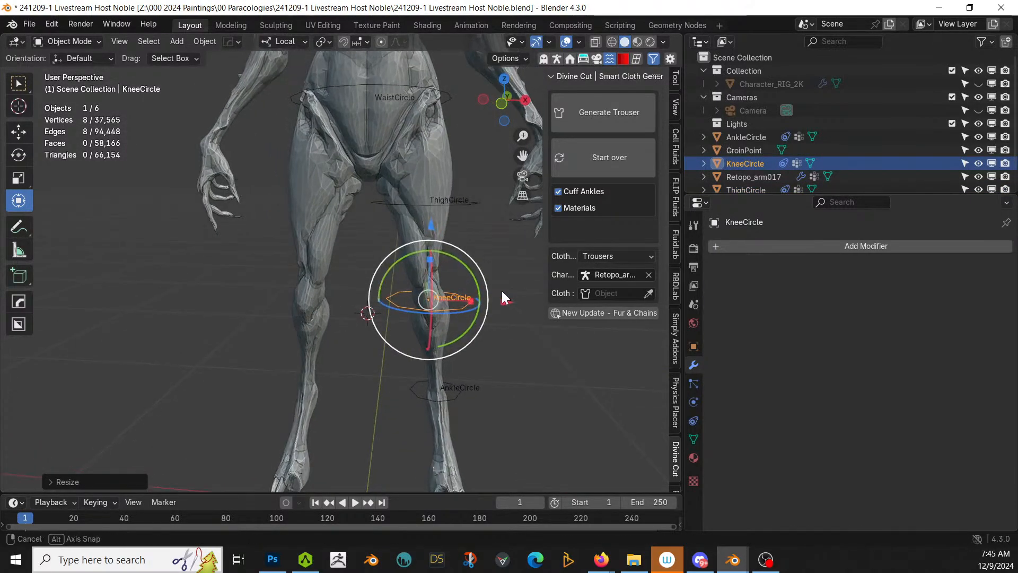
Step: Raise the WaistCircle vertically from the hips to the lower abdomen in front view
{"action": "key", "text": "KP_1"}
{"action": "middle_click_drag", "start_coordinate": [356, 112], "coordinate": [394, 226], "text": "shift"}
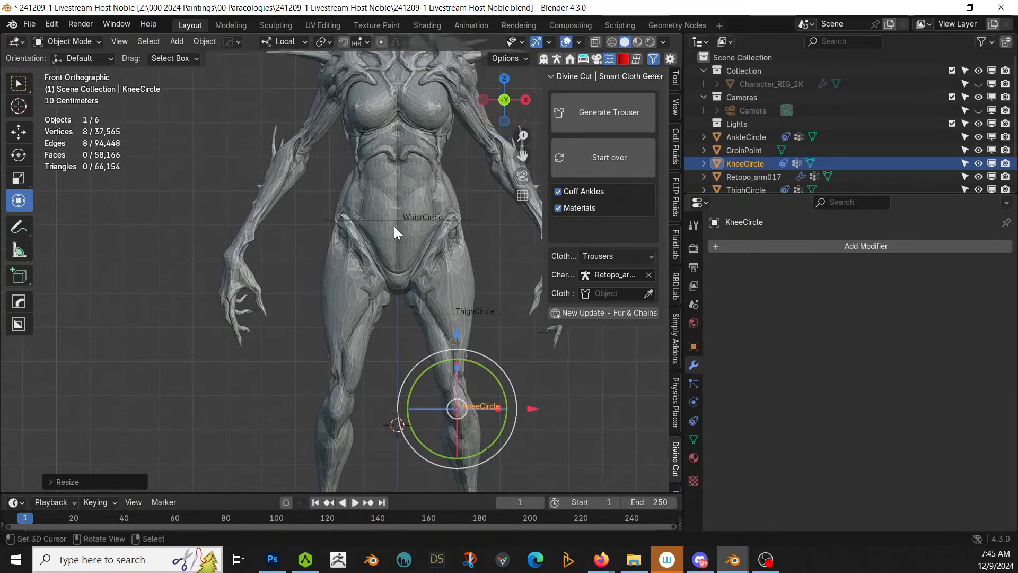
{"action": "left_click", "coordinate": [394, 221]}
{"action": "key", "text": "g"}
{"action": "key", "text": "z"}
{"action": "key", "text": "z"}
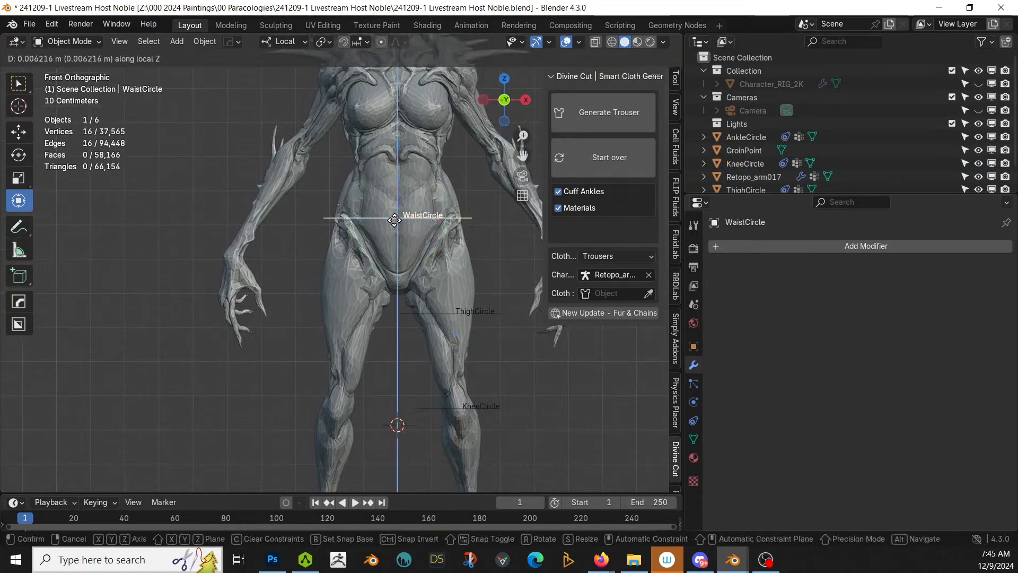
{"action": "left_click", "coordinate": [393, 197]}
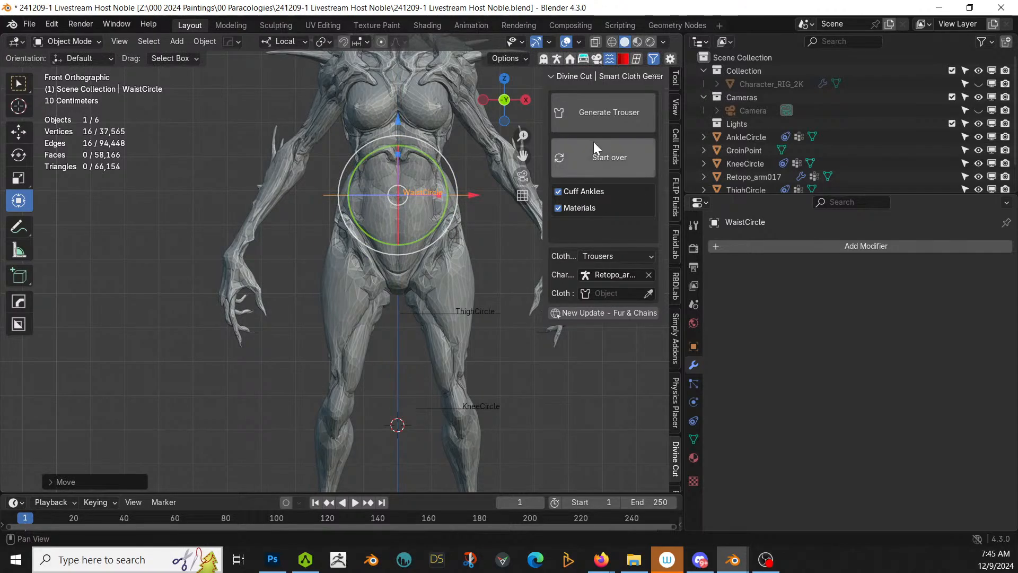
Step: Generate the trousers from the rig circles, and stop the cloth playback back at frame 1
{"action": "left_click", "coordinate": [589, 111]}
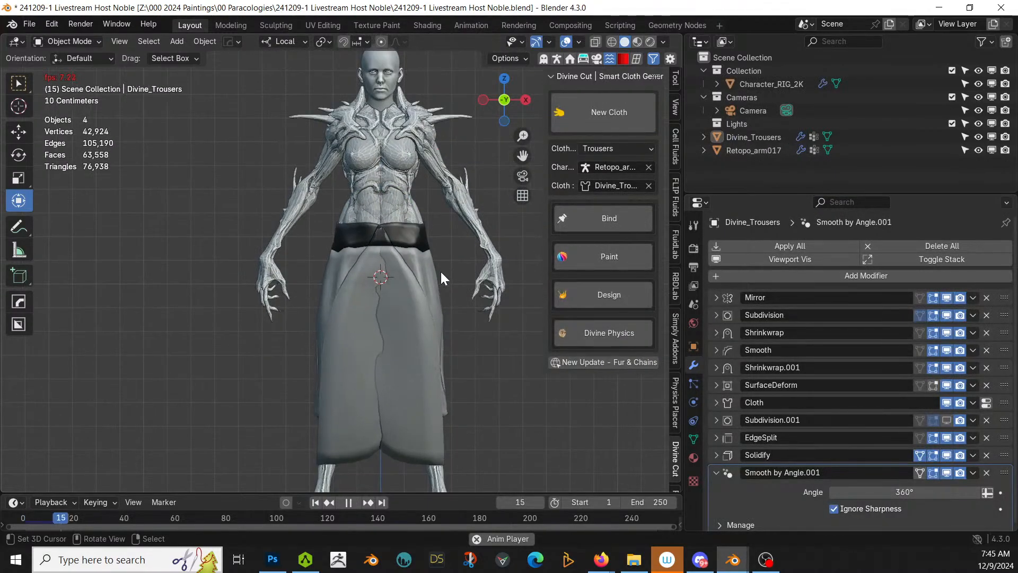
{"action": "middle_click_drag", "start_coordinate": [441, 271], "coordinate": [535, 294]}
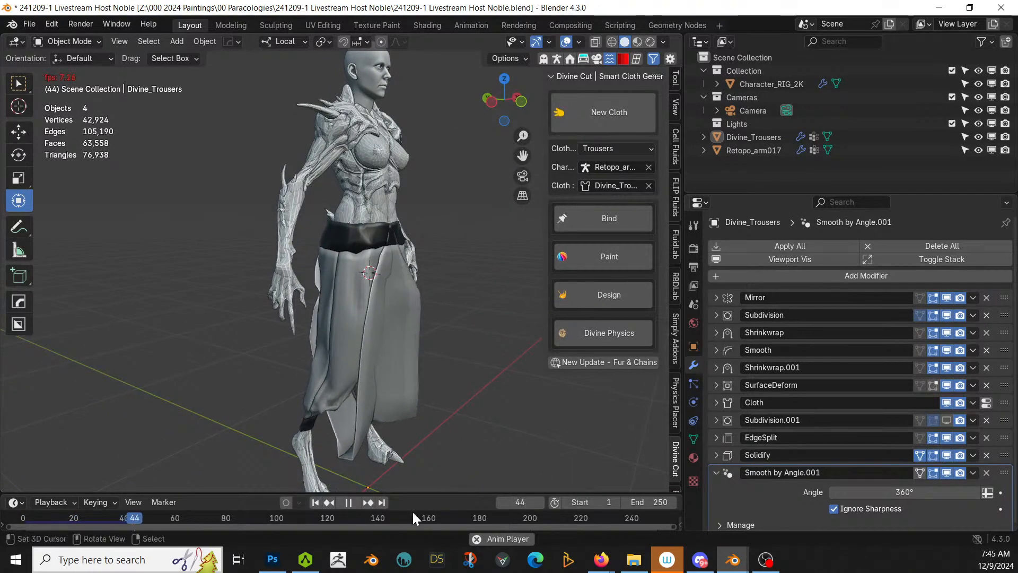
{"action": "left_click", "coordinate": [357, 499]}
{"action": "left_click", "coordinate": [315, 502]}
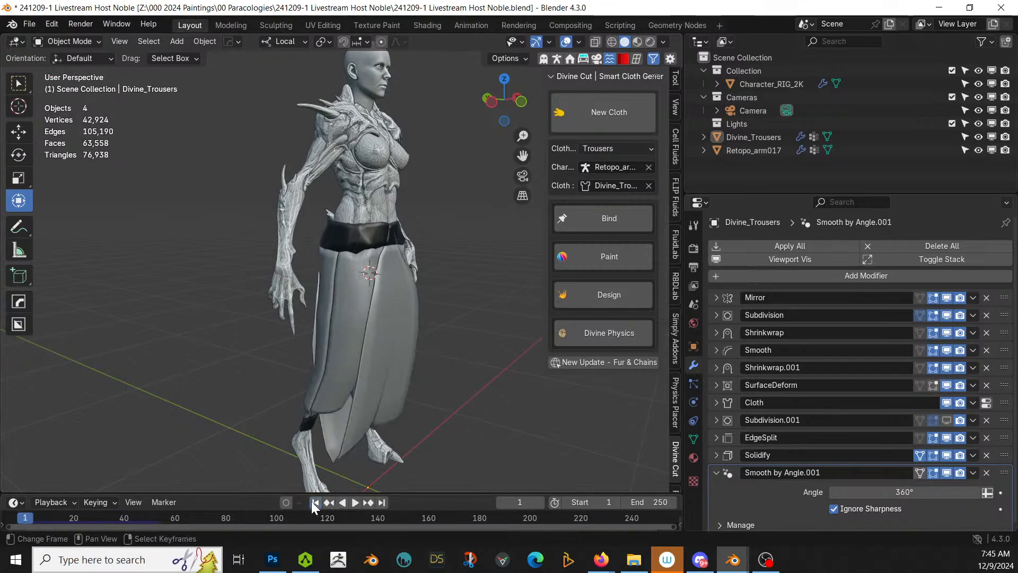
Step: Raise the bottom hem edge of the trousers' long centre panel along local Z toward the crotch
{"action": "middle_click_drag", "start_coordinate": [350, 456], "coordinate": [364, 418]}
{"action": "key", "text": "Tab"}
{"action": "middle_click_drag", "start_coordinate": [422, 394], "coordinate": [279, 373]}
{"action": "scroll", "coordinate": [413, 391], "scroll_direction": "down", "scroll_amount": 3}
{"action": "middle_click_drag", "start_coordinate": [364, 410], "coordinate": [391, 364]}
{"action": "scroll", "coordinate": [391, 364], "scroll_direction": "up", "scroll_amount": 4}
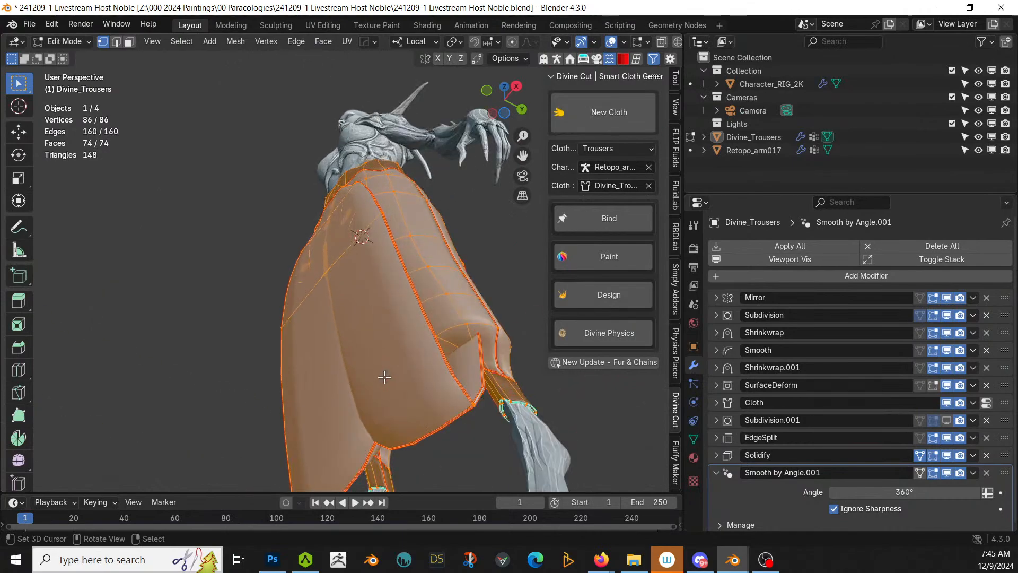
{"action": "key", "text": "2"}
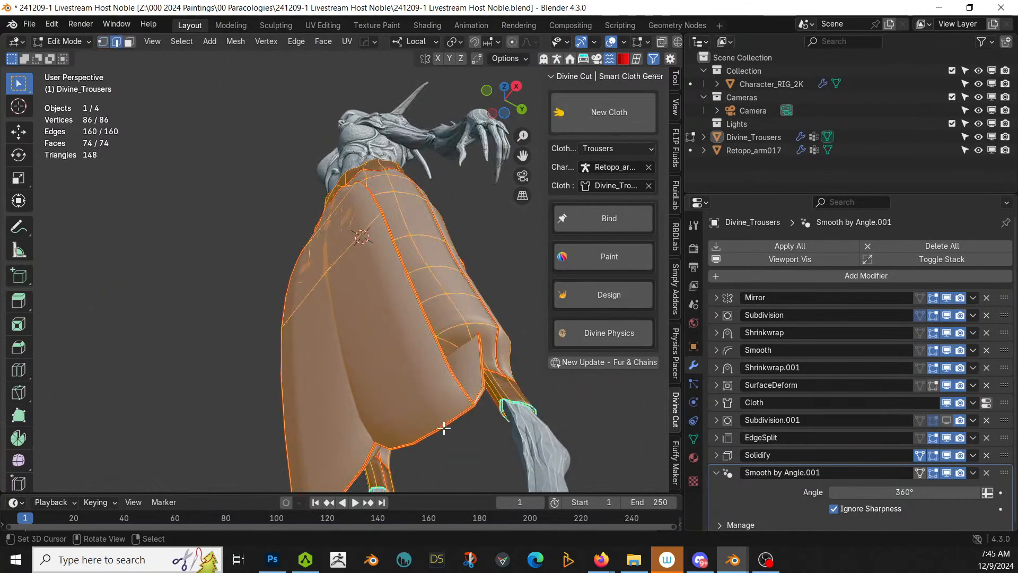
{"action": "left_click", "coordinate": [451, 427]}
{"action": "middle_click_drag", "start_coordinate": [398, 458], "coordinate": [448, 479]}
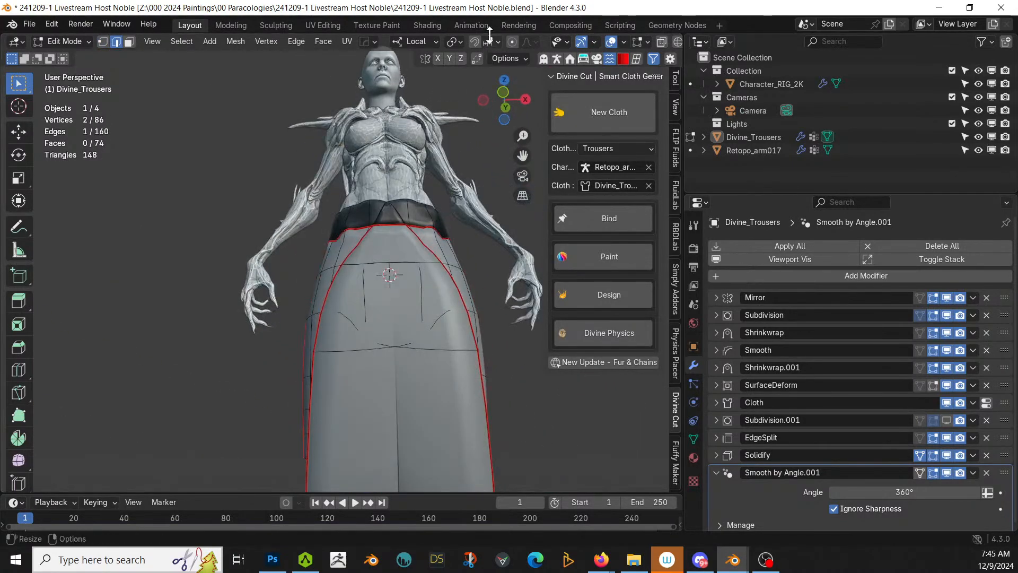
{"action": "key", "text": "g"}
{"action": "key", "text": "z"}
{"action": "key", "text": "z"}
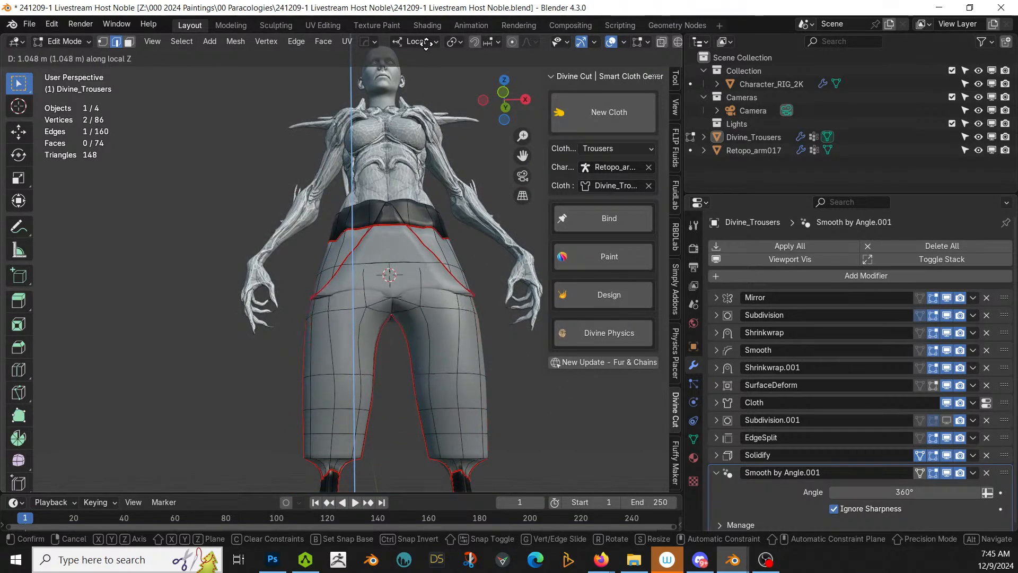
{"action": "left_click", "coordinate": [421, 83]}
Step: Scale up the raised hem edge to widen the panel, and check its fit from behind
{"action": "scroll", "coordinate": [410, 214], "scroll_direction": "up", "scroll_amount": 3}
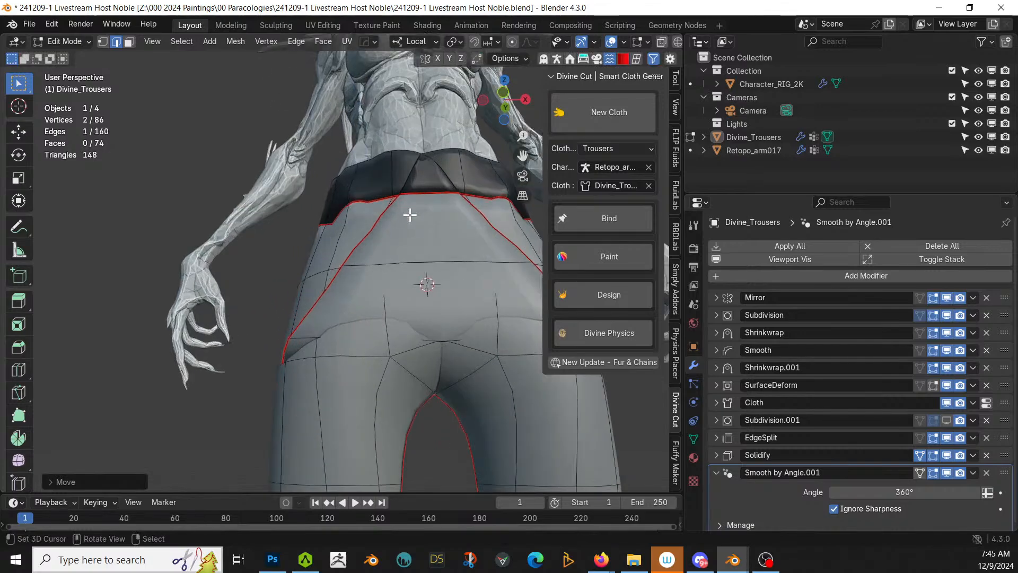
{"action": "key", "text": "s"}
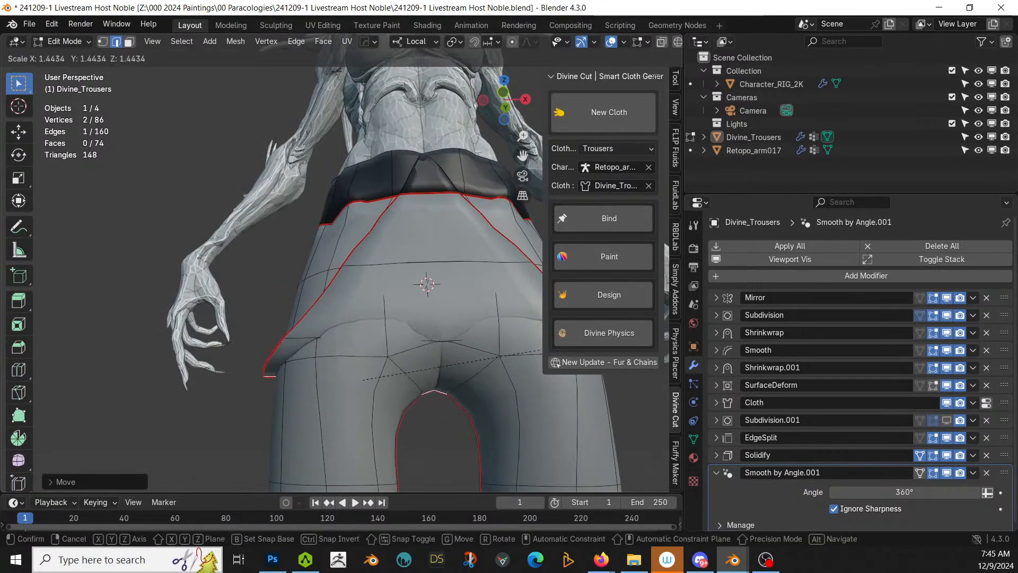
{"action": "left_click", "coordinate": [550, 346]}
{"action": "scroll", "coordinate": [517, 331], "scroll_direction": "down", "scroll_amount": 4}
{"action": "middle_click_drag", "start_coordinate": [454, 312], "coordinate": [181, 368]}
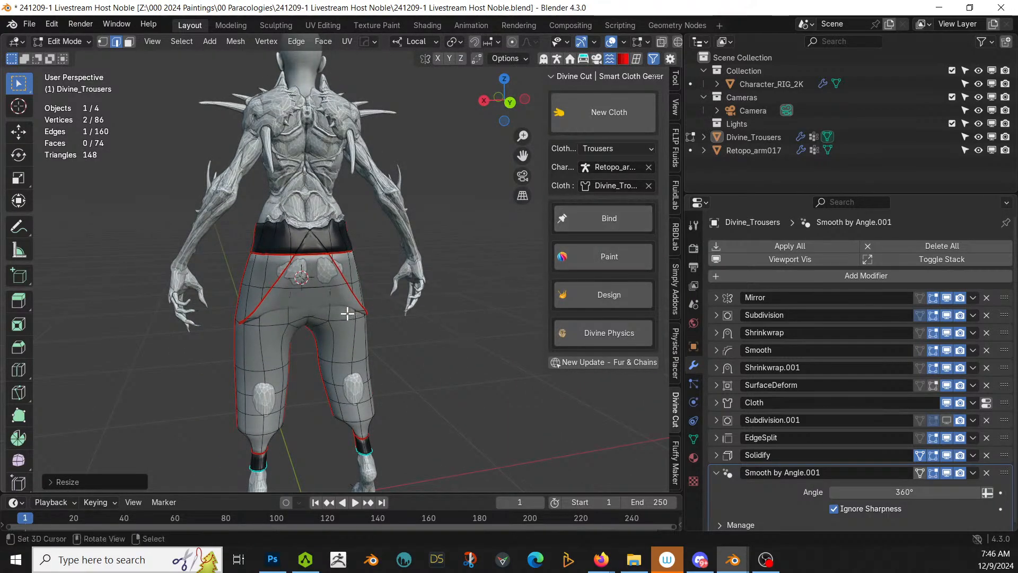
Step: Undo the panel edits and the trousers generation to get back to the rig circles
{"action": "key", "text": "ctrl+z"}
{"action": "key", "text": "ctrl+z"}
{"action": "key", "text": "ctrl+z"}
{"action": "key", "text": "ctrl+z"}
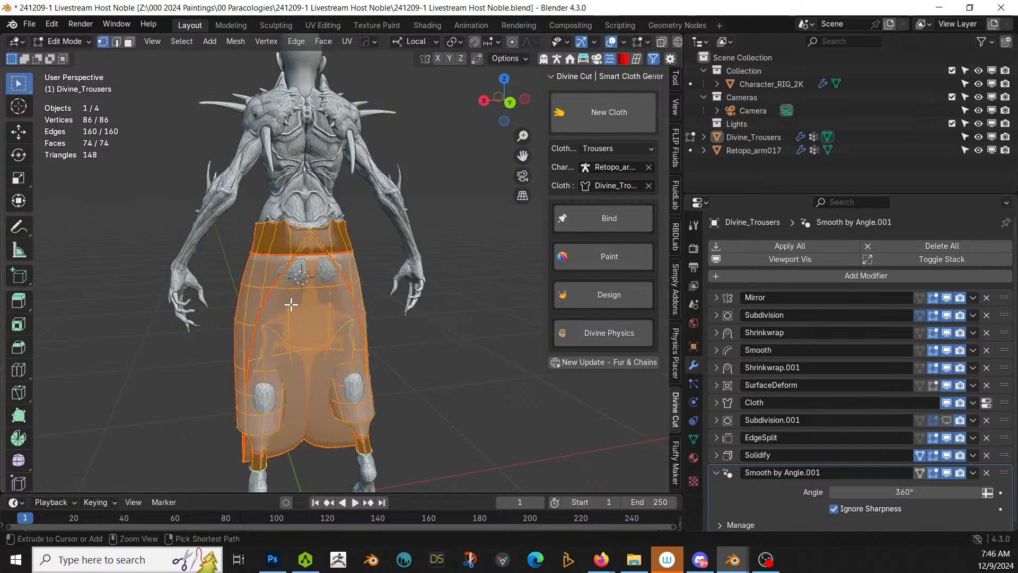
{"action": "key", "text": "ctrl+z"}
{"action": "scroll", "coordinate": [291, 303], "scroll_direction": "up", "scroll_amount": 3}
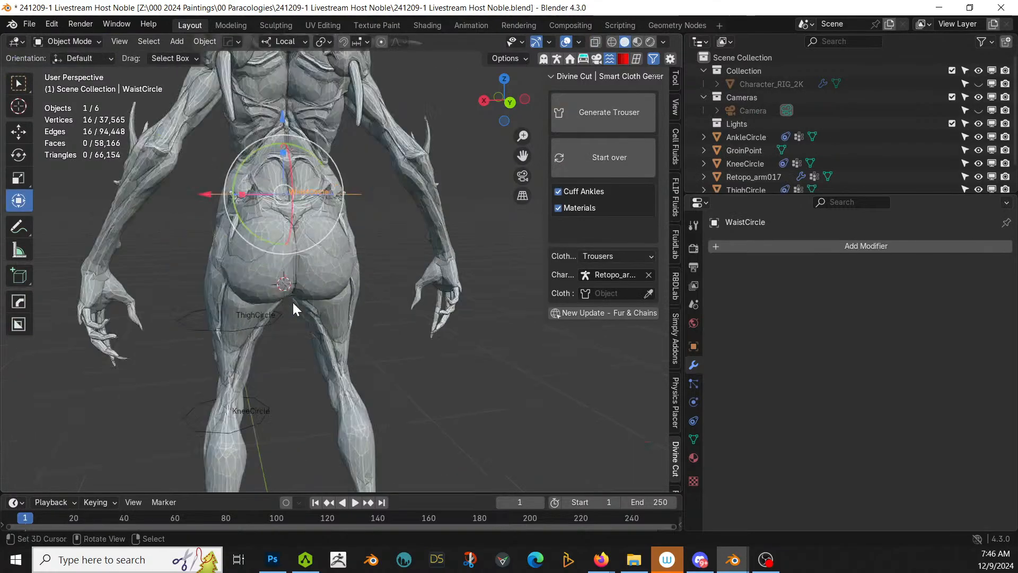
Step: Move the ThighCircle up the leg by about 0.03 m, closer to the crotch
{"action": "middle_click_drag", "start_coordinate": [291, 300], "coordinate": [298, 348]}
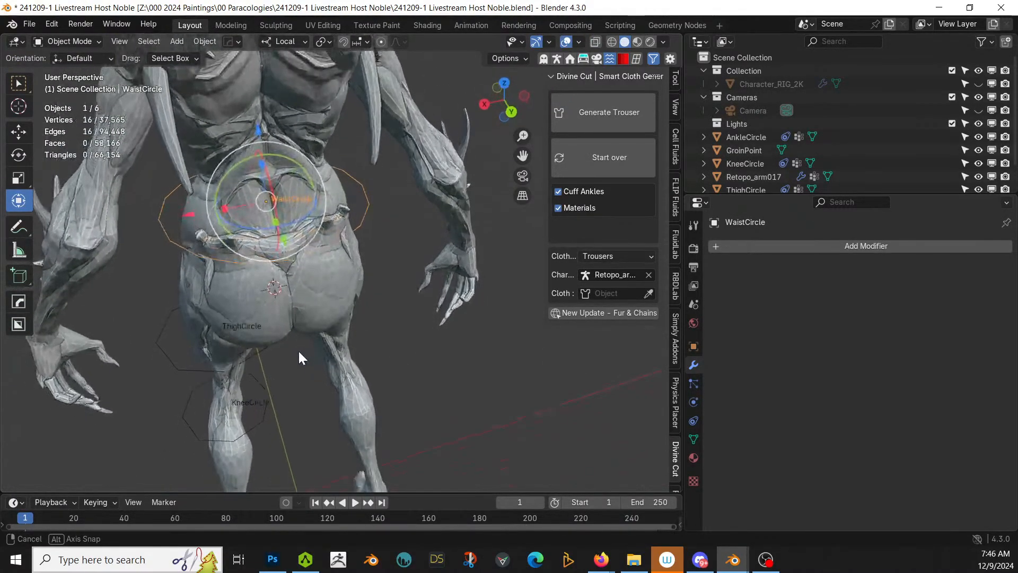
{"action": "middle_click_drag", "start_coordinate": [355, 275], "coordinate": [399, 272]}
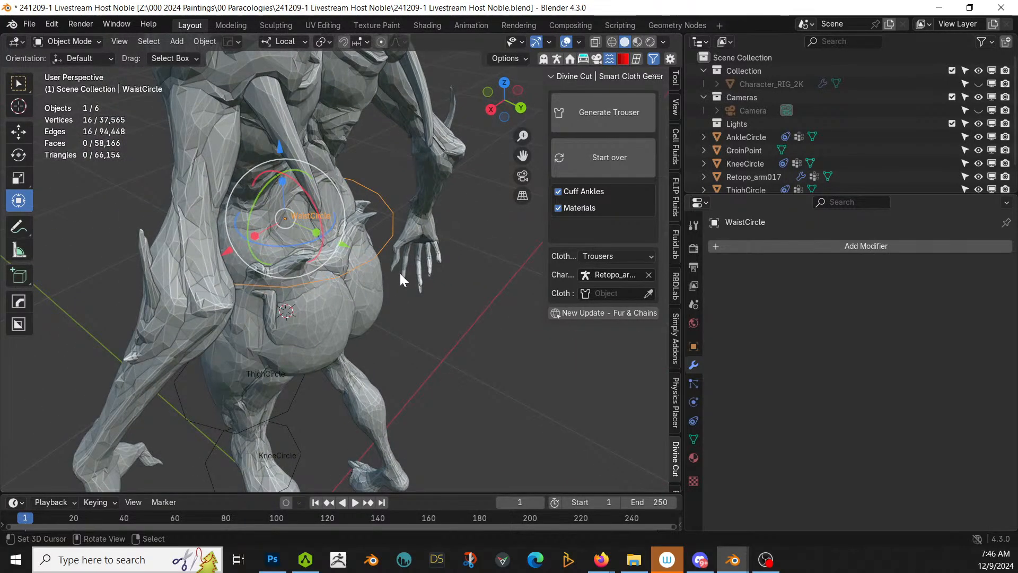
{"action": "middle_click_drag", "start_coordinate": [172, 211], "coordinate": [378, 265]}
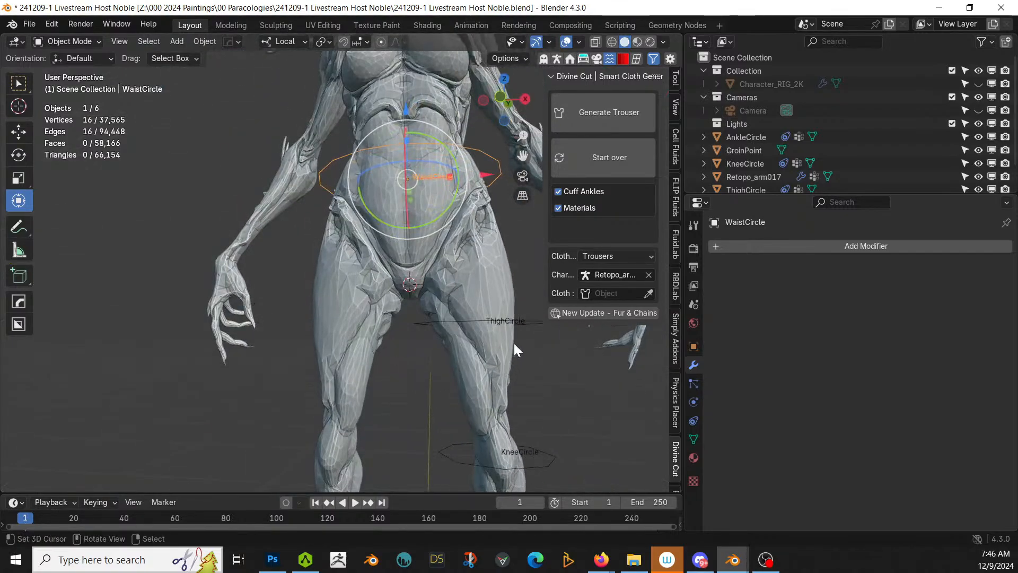
{"action": "left_click", "coordinate": [516, 321]}
{"action": "key", "text": "g"}
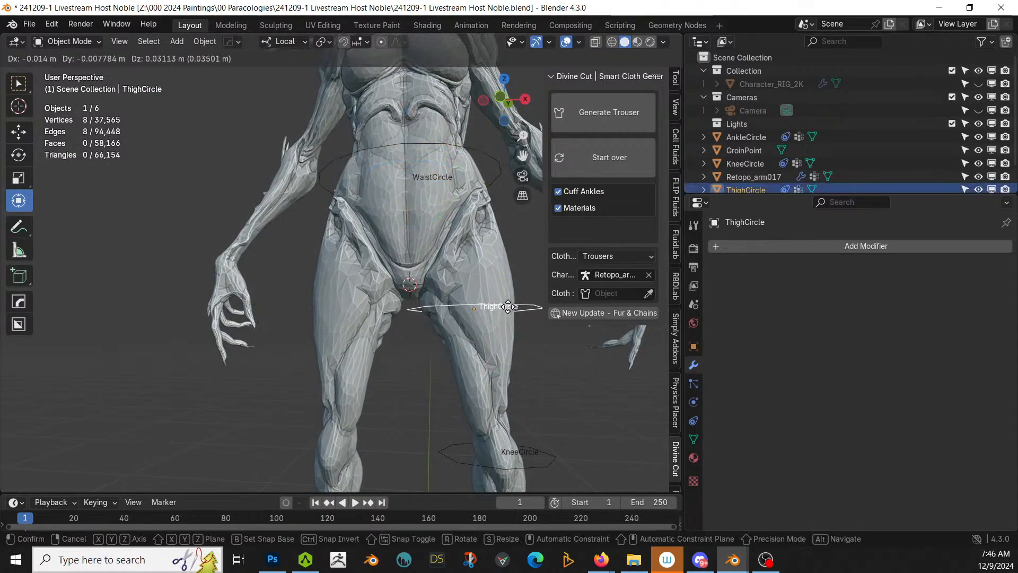
{"action": "left_click", "coordinate": [508, 306]}
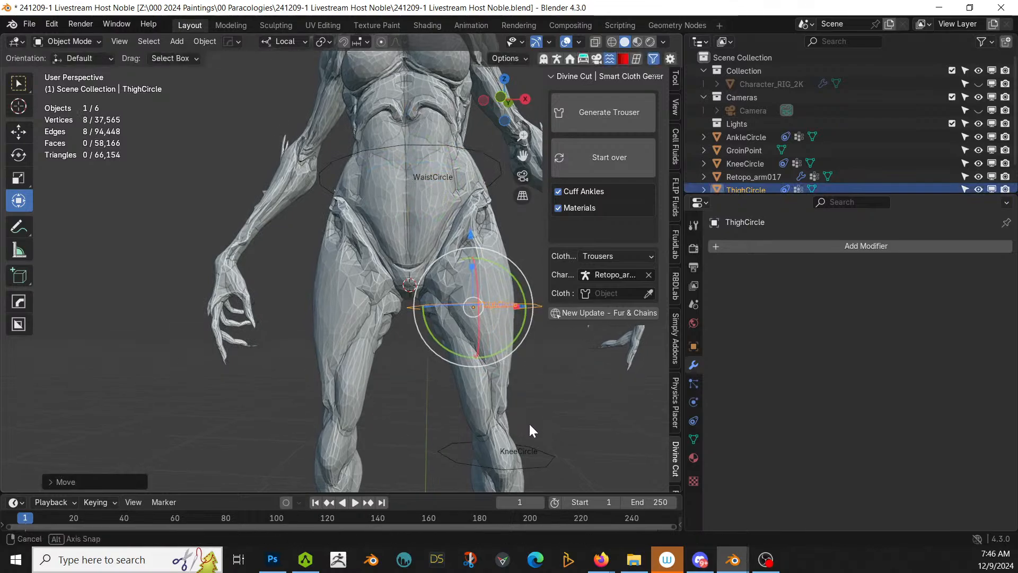
Step: Generate the trousers again from the adjusted circles, and stop the cloth playback back at frame 1
{"action": "middle_click_drag", "start_coordinate": [533, 431], "coordinate": [524, 401]}
{"action": "left_click", "coordinate": [604, 112]}
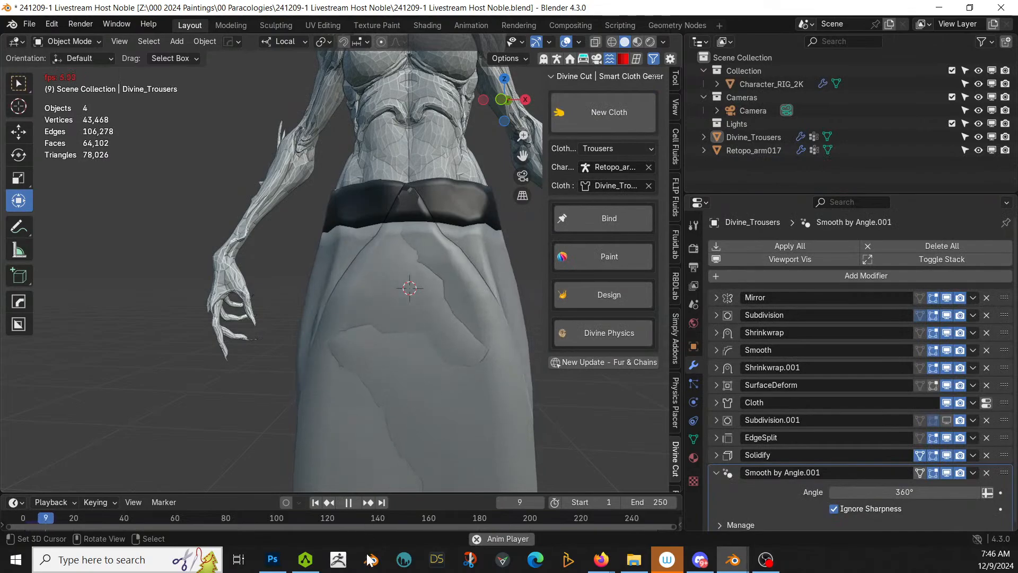
{"action": "key", "text": "Escape"}
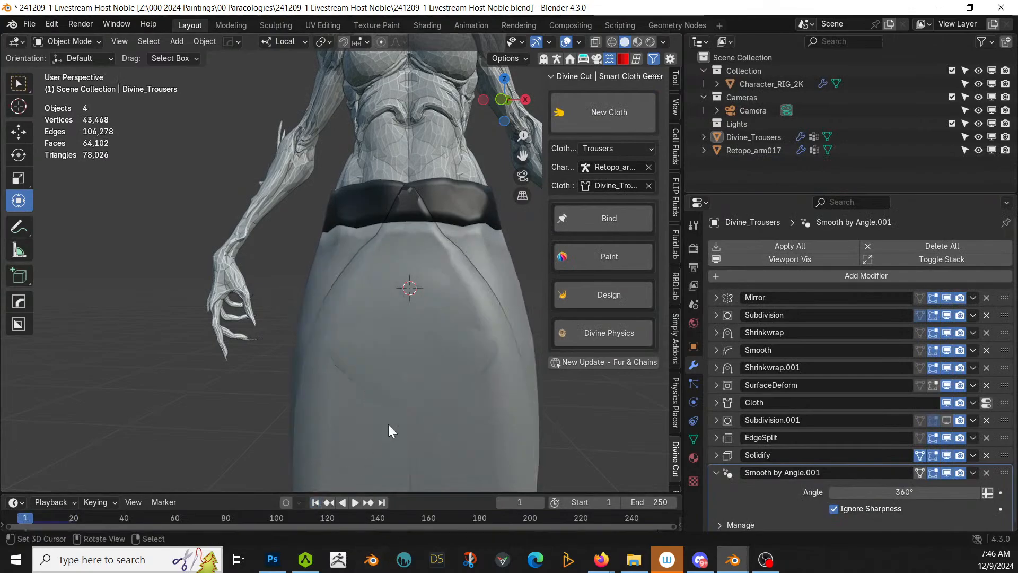
Step: Dissolve the bottom hem edge of the centre panel on the new trousers mesh
{"action": "scroll", "coordinate": [389, 424], "scroll_direction": "down", "scroll_amount": 4}
{"action": "key", "text": "Tab"}
{"action": "middle_click_drag", "start_coordinate": [389, 432], "coordinate": [362, 302]}
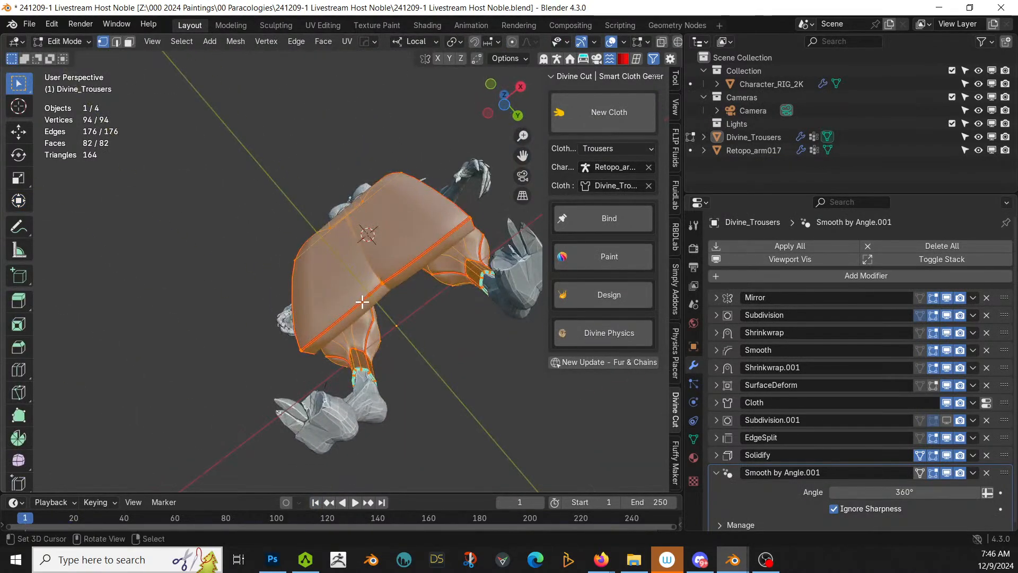
{"action": "key", "text": "2"}
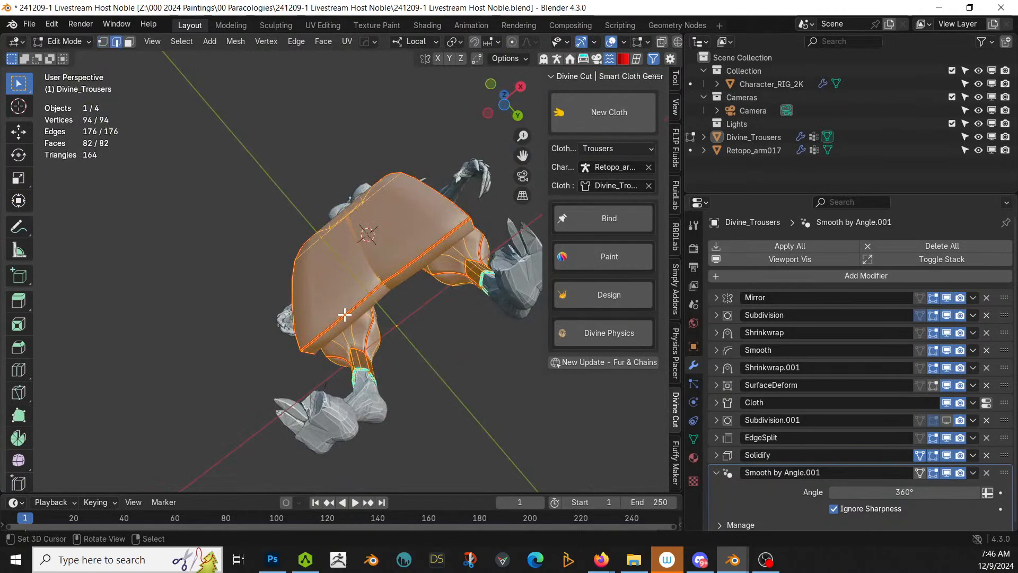
{"action": "left_click", "coordinate": [410, 266], "text": "shift"}
{"action": "left_click", "coordinate": [366, 302]}
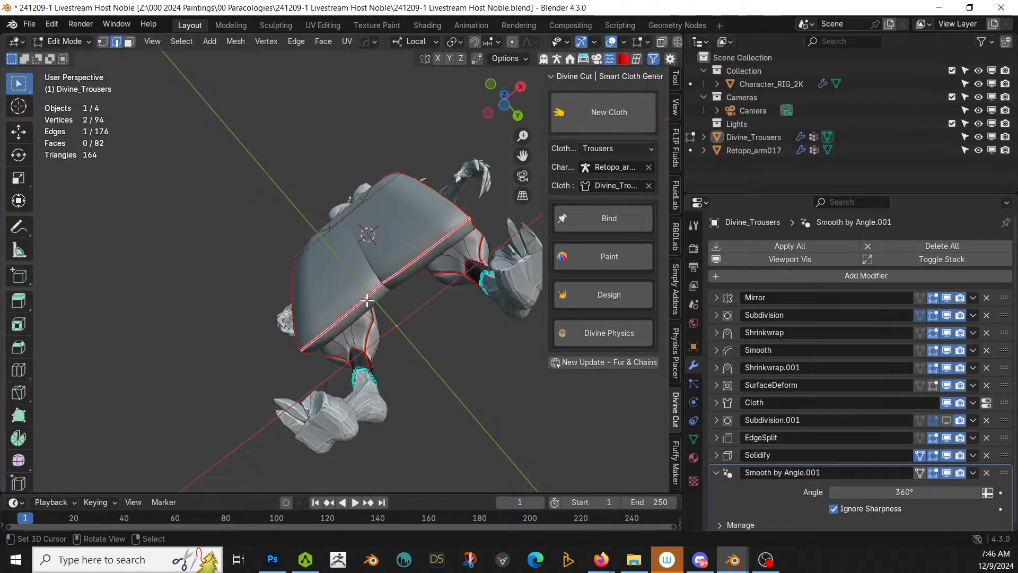
{"action": "key", "text": "ctrl+x"}
Step: Dissolve the leftover vertex and the remaining edge of the panel flaps hanging between the trouser legs
{"action": "middle_click_drag", "start_coordinate": [409, 277], "coordinate": [439, 397]}
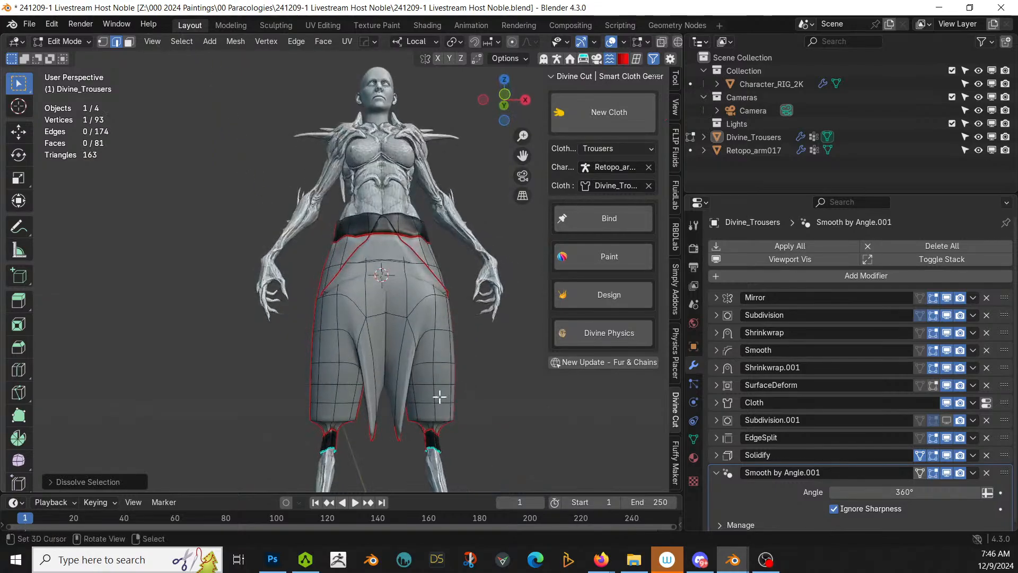
{"action": "key", "text": "ctrl+x"}
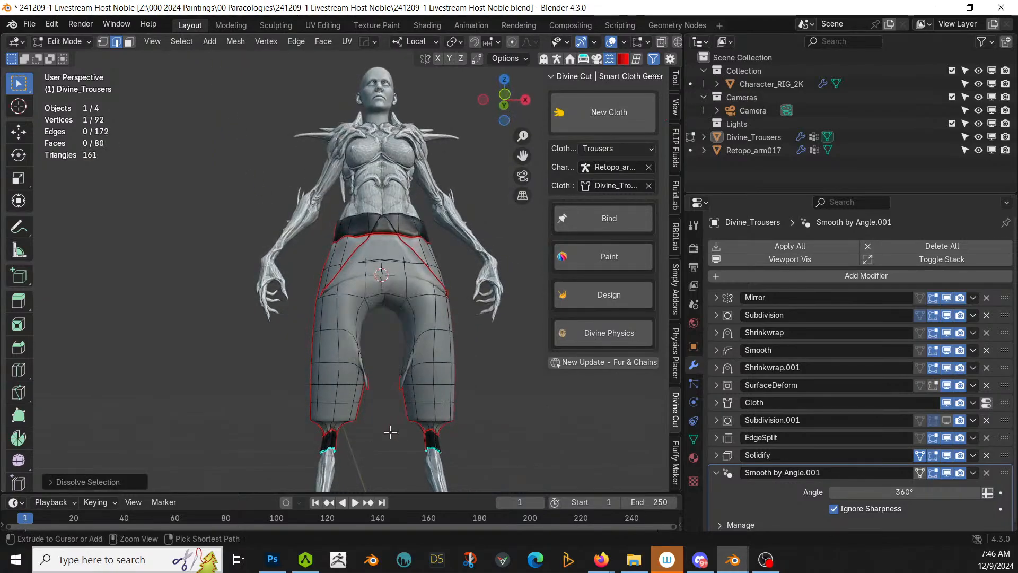
{"action": "middle_click_drag", "start_coordinate": [391, 432], "coordinate": [411, 444]}
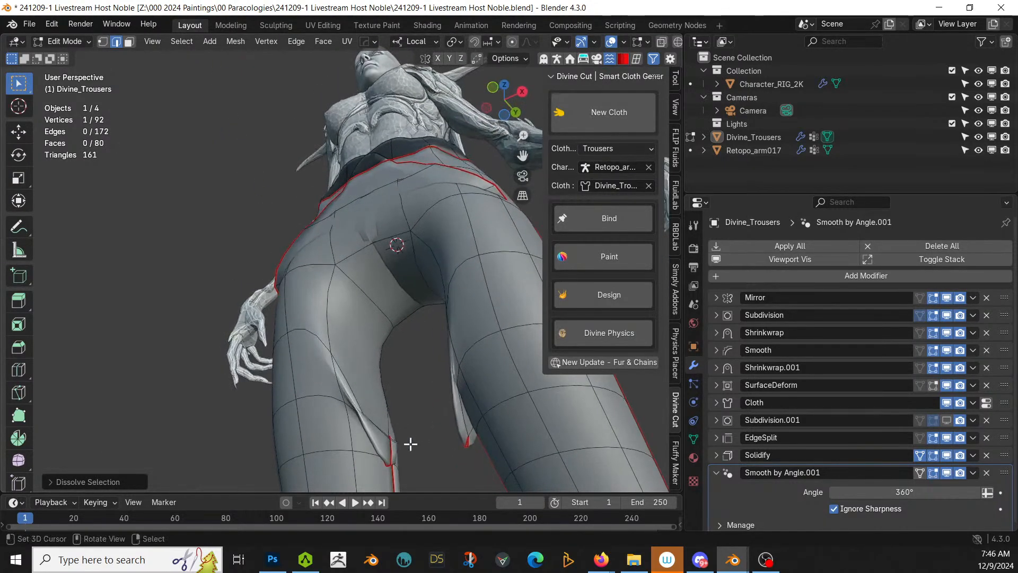
{"action": "left_click", "coordinate": [382, 459], "text": "shift"}
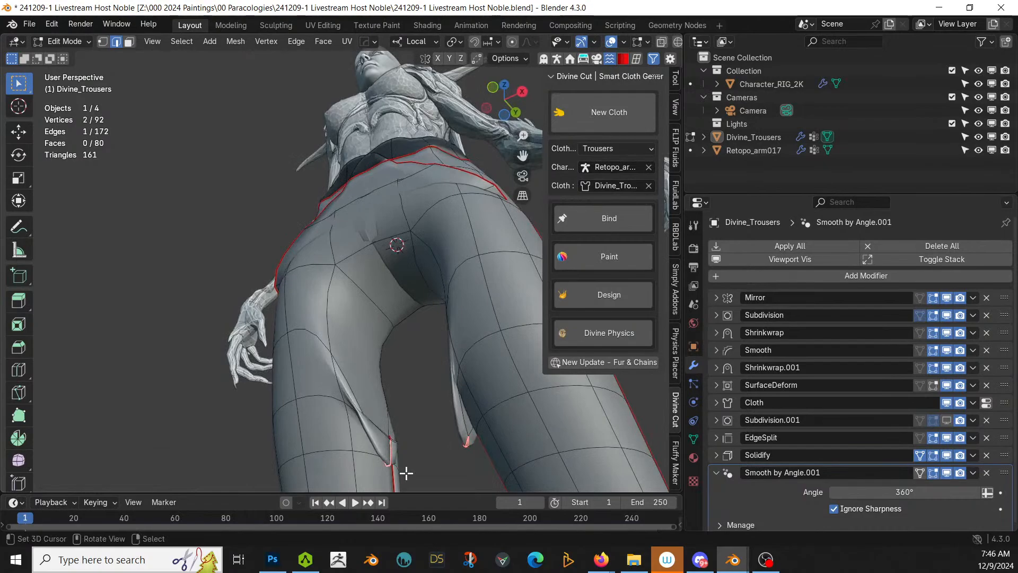
{"action": "key", "text": "ctrl+x"}
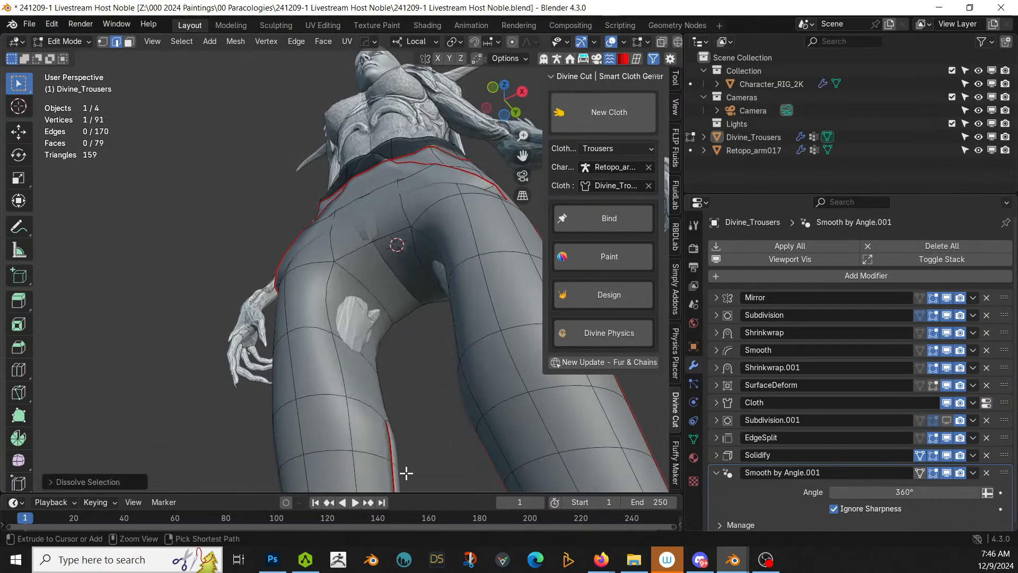
Step: Delete the Divine_Trousers object together with its hierarchy
{"action": "middle_click_drag", "start_coordinate": [400, 454], "coordinate": [469, 62]}
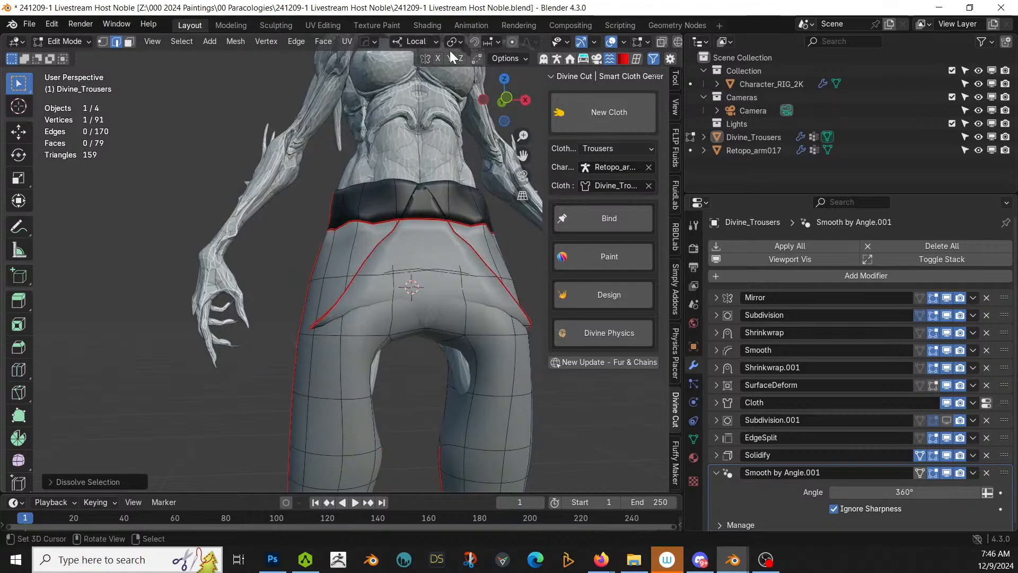
{"action": "scroll", "coordinate": [410, 108], "scroll_direction": "up", "scroll_amount": 1}
{"action": "middle_click_drag", "start_coordinate": [410, 109], "coordinate": [312, 238]}
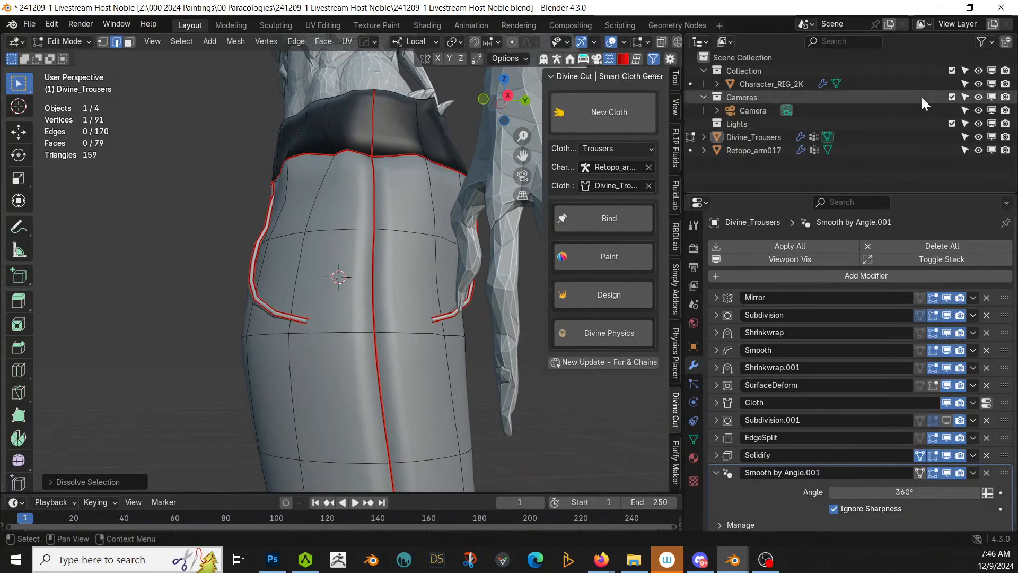
{"action": "left_click", "coordinate": [759, 137]}
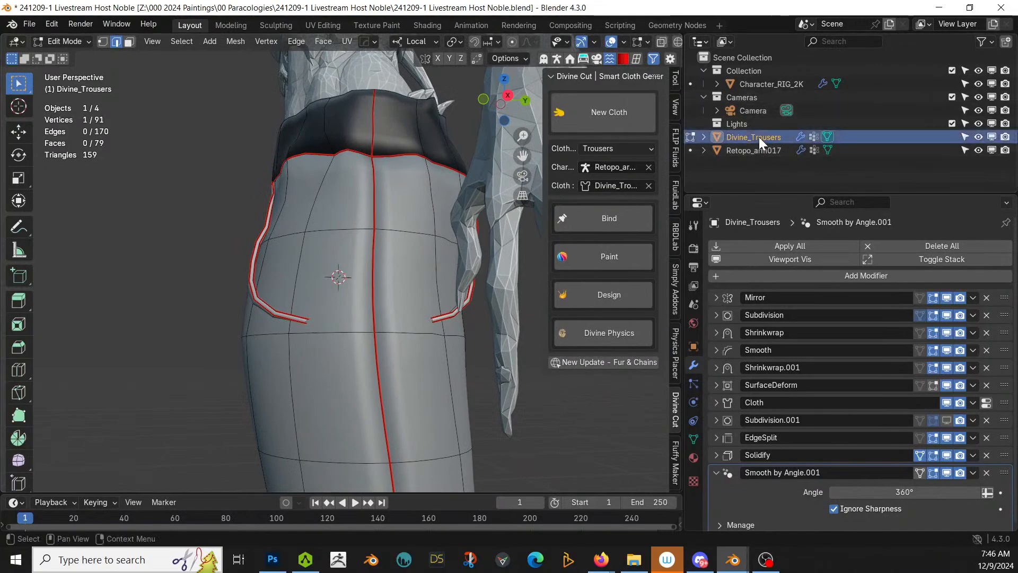
{"action": "right_click", "coordinate": [759, 136]}
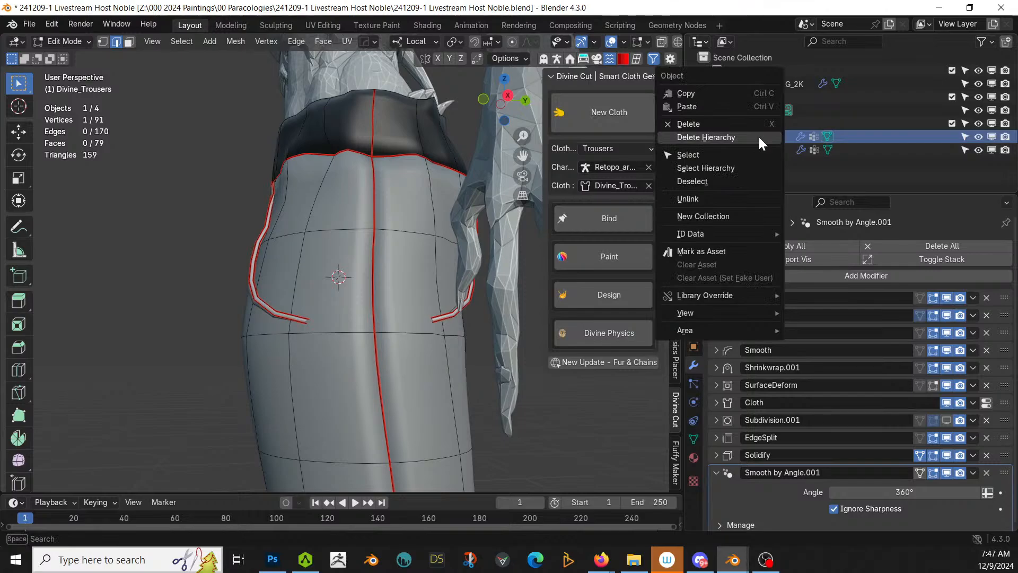
{"action": "left_click", "coordinate": [705, 138]}
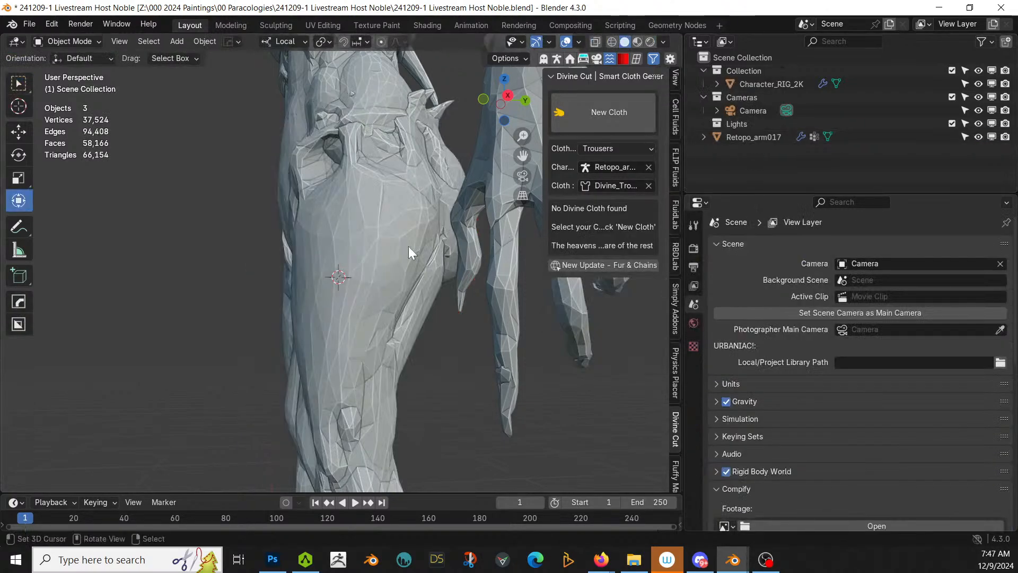
Step: Check the face orientation over the whole creature body with the overlay, and restore the normal shading
{"action": "scroll", "coordinate": [469, 272], "scroll_direction": "down", "scroll_amount": 5}
{"action": "scroll", "coordinate": [470, 272], "scroll_direction": "down", "scroll_amount": 5}
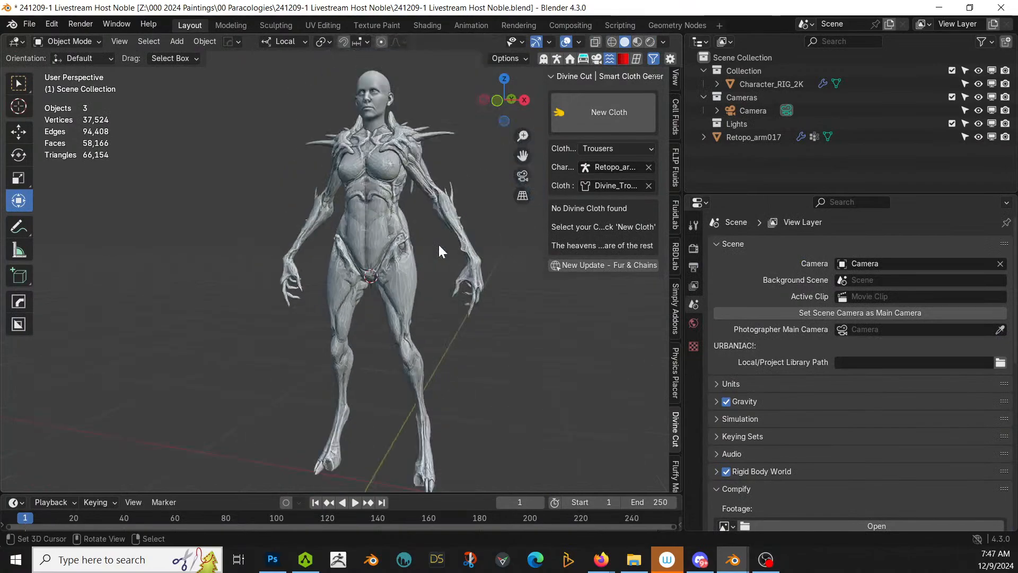
{"action": "key", "text": "shift+z"}
{"action": "left_click", "coordinate": [330, 259]}
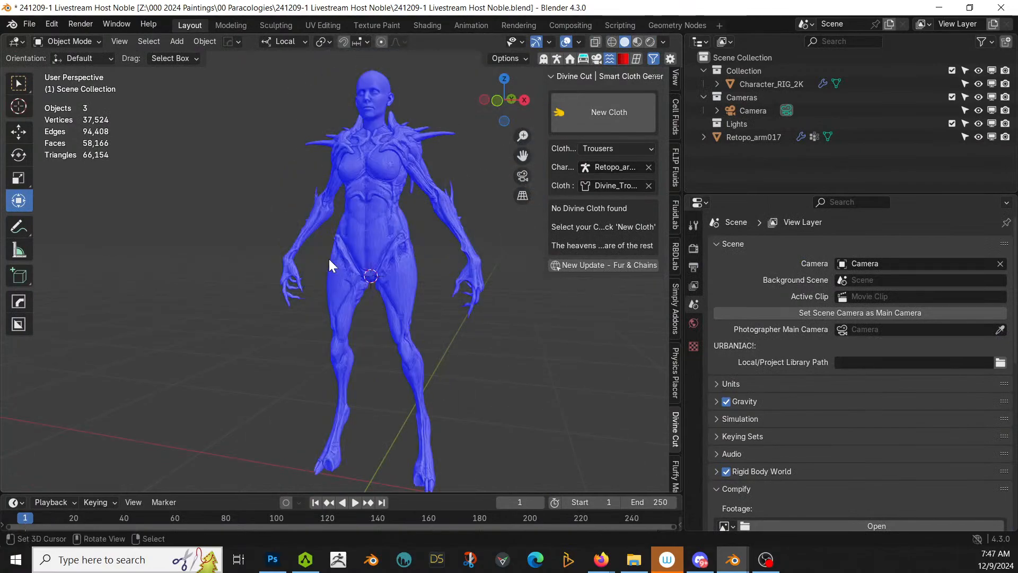
{"action": "middle_click_drag", "start_coordinate": [329, 259], "coordinate": [382, 280]}
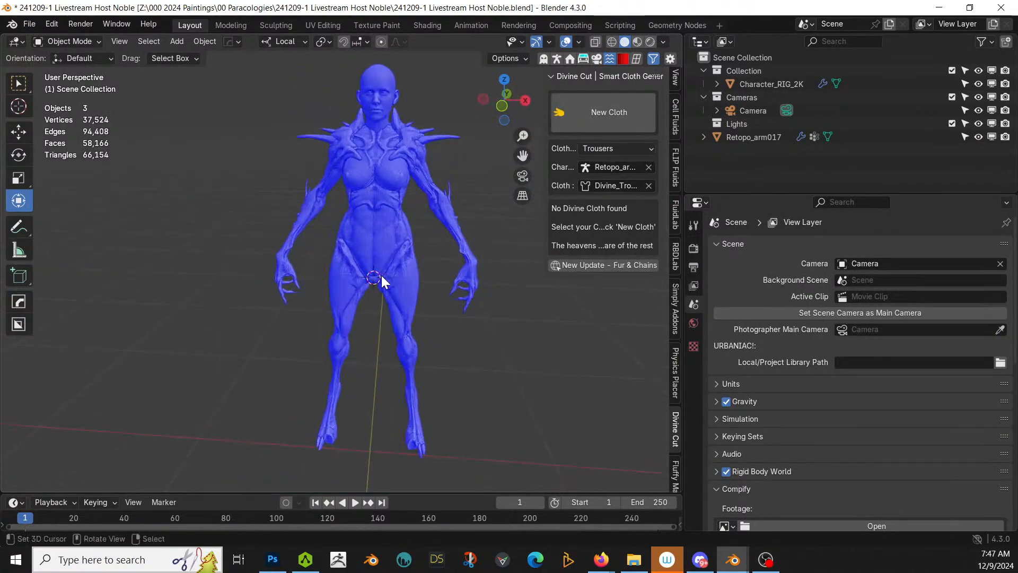
{"action": "key", "text": "alt+n"}
{"action": "left_click", "coordinate": [393, 267]}
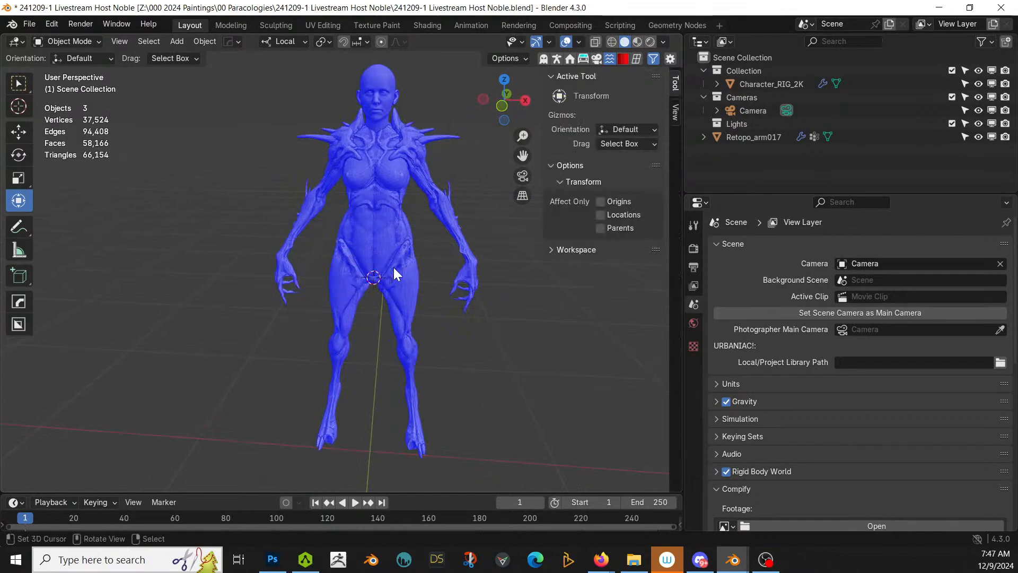
{"action": "key", "text": "shift+z"}
{"action": "left_click", "coordinate": [389, 267]}
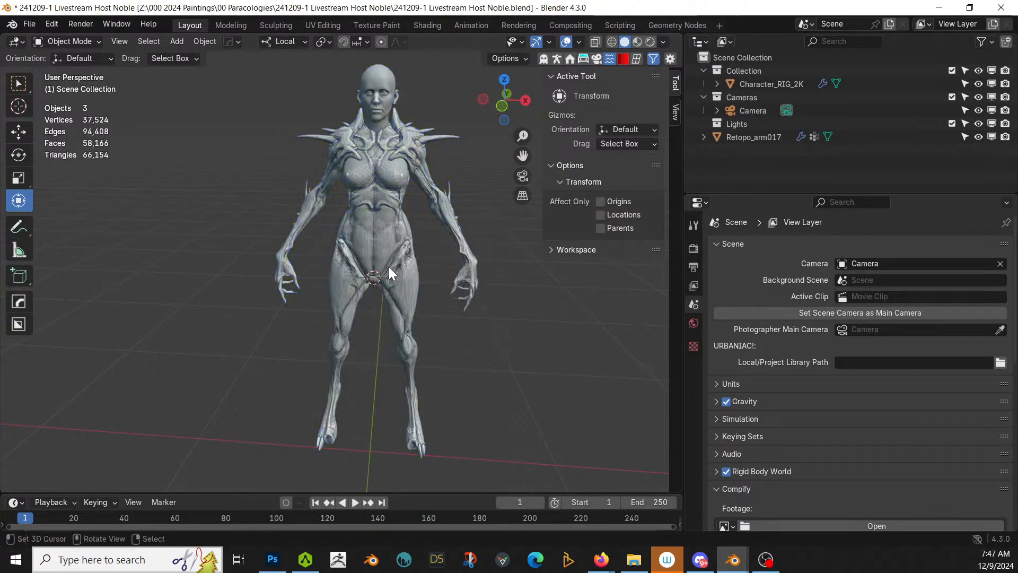
{"action": "middle_click_drag", "start_coordinate": [390, 266], "coordinate": [385, 246]}
{"action": "scroll", "coordinate": [429, 260], "scroll_direction": "up", "scroll_amount": 2}
{"action": "scroll", "coordinate": [391, 247], "scroll_direction": "down", "scroll_amount": 2}
{"action": "scroll", "coordinate": [380, 247], "scroll_direction": "up", "scroll_amount": 3}
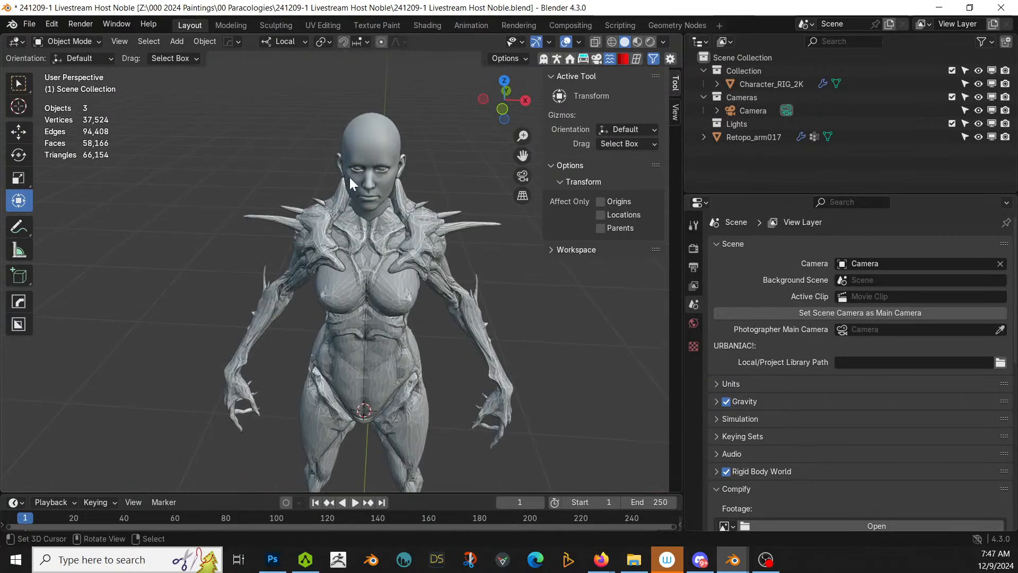
Step: Separate the selected creature body mesh from the head into its own object
{"action": "left_click", "coordinate": [349, 190]}
{"action": "key", "text": "Tab"}
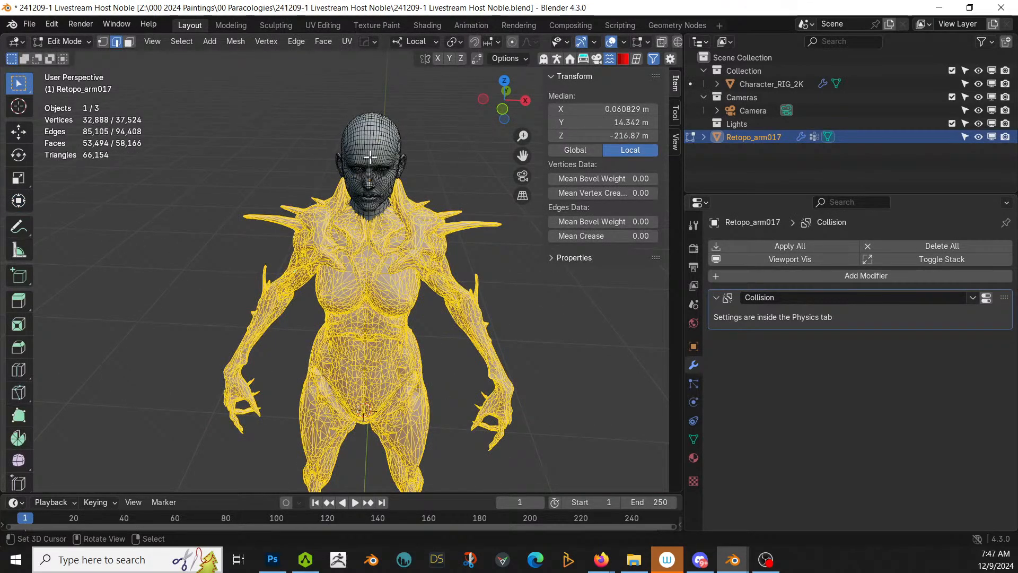
{"action": "key", "text": "p"}
{"action": "left_click", "coordinate": [387, 265]}
{"action": "key", "text": "Tab"}
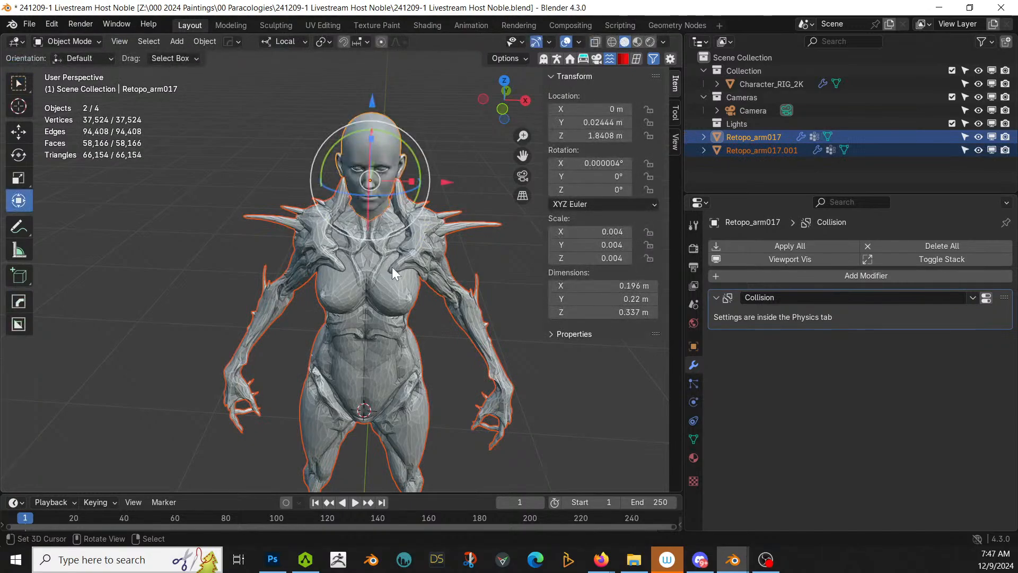
Step: Isolate the separated body in local view and switch the solid shading to random object colours
{"action": "left_click", "coordinate": [406, 264]}
{"action": "key", "text": "KP_Divide"}
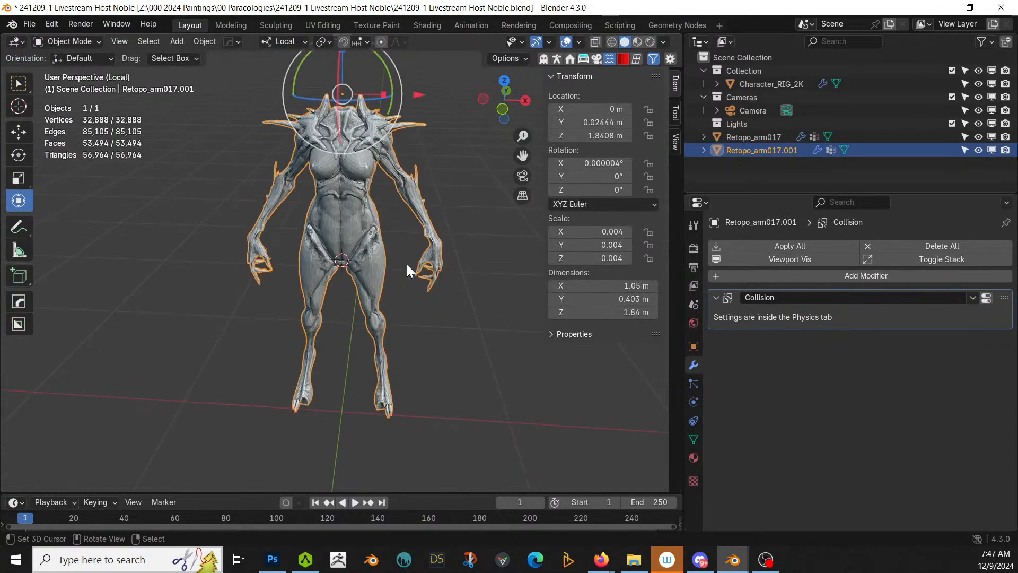
{"action": "middle_click_drag", "start_coordinate": [406, 263], "coordinate": [441, 313]}
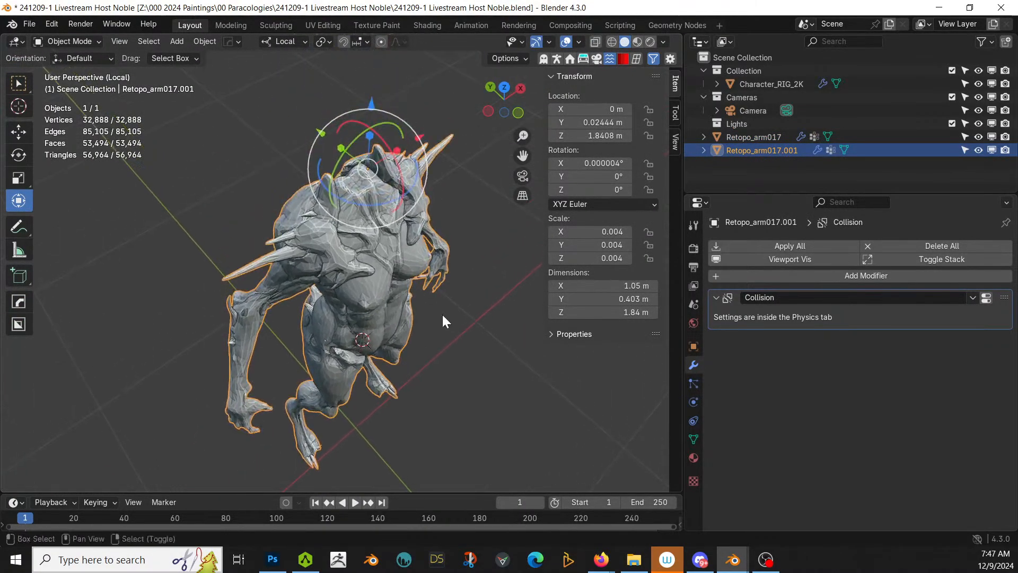
{"action": "left_click", "coordinate": [662, 41]}
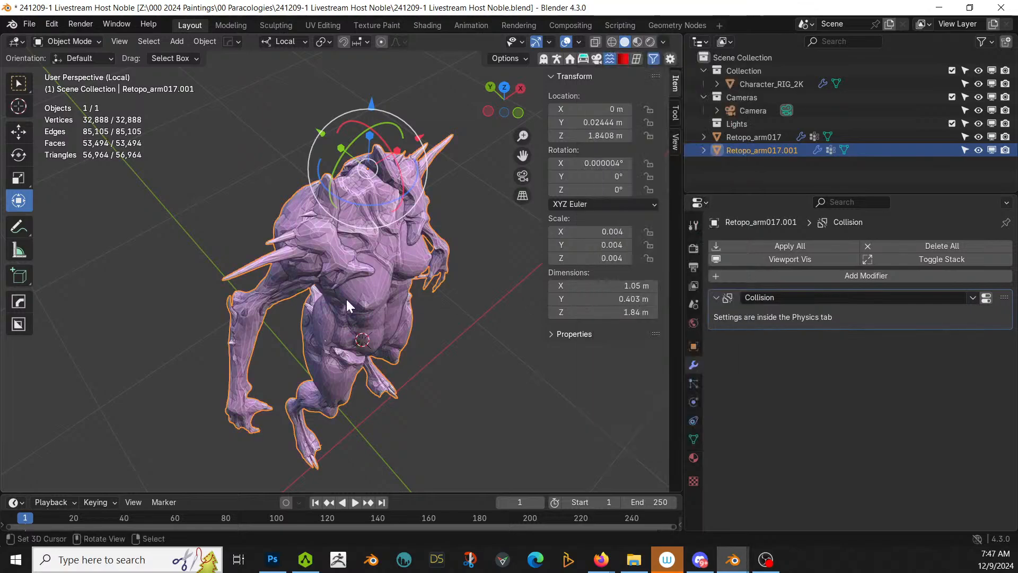
{"action": "middle_click_drag", "start_coordinate": [384, 269], "coordinate": [475, 261]}
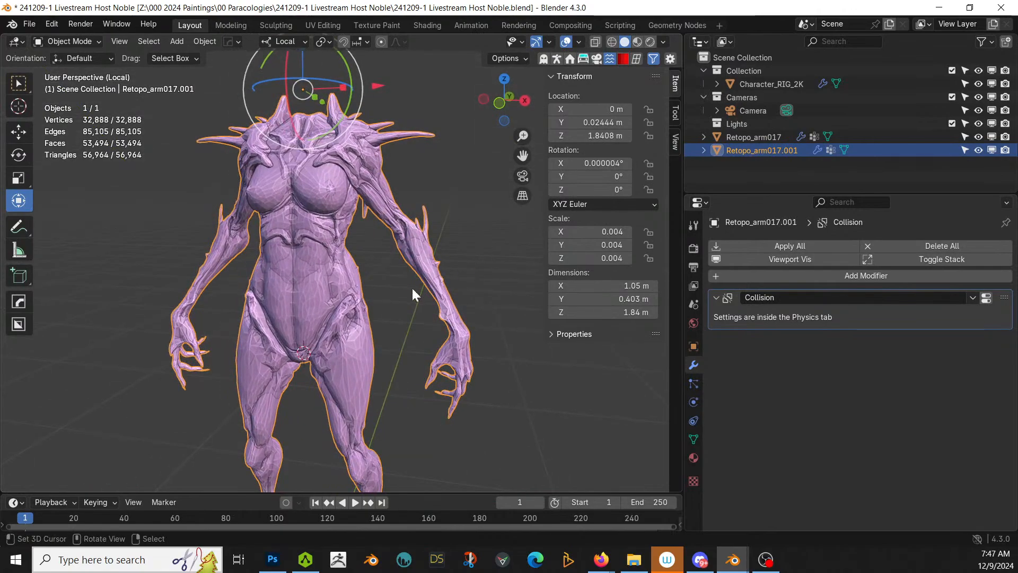
{"action": "middle_click_drag", "start_coordinate": [414, 295], "coordinate": [403, 281]}
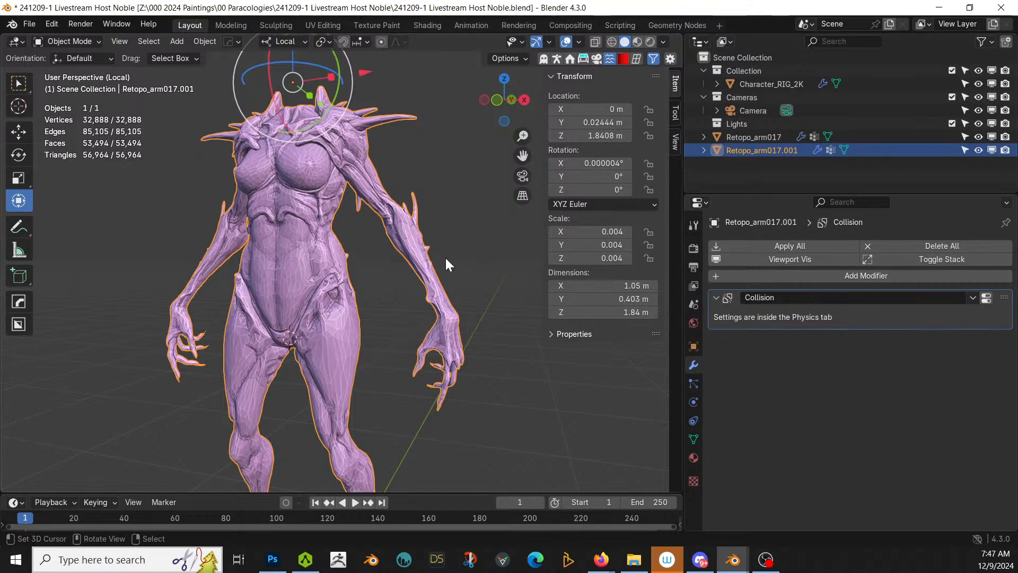
Step: Remesh the isolated body with Quad Remesher using a quad count of 60000, 50% adaptive size and X symmetry
{"action": "left_click", "coordinate": [637, 58]}
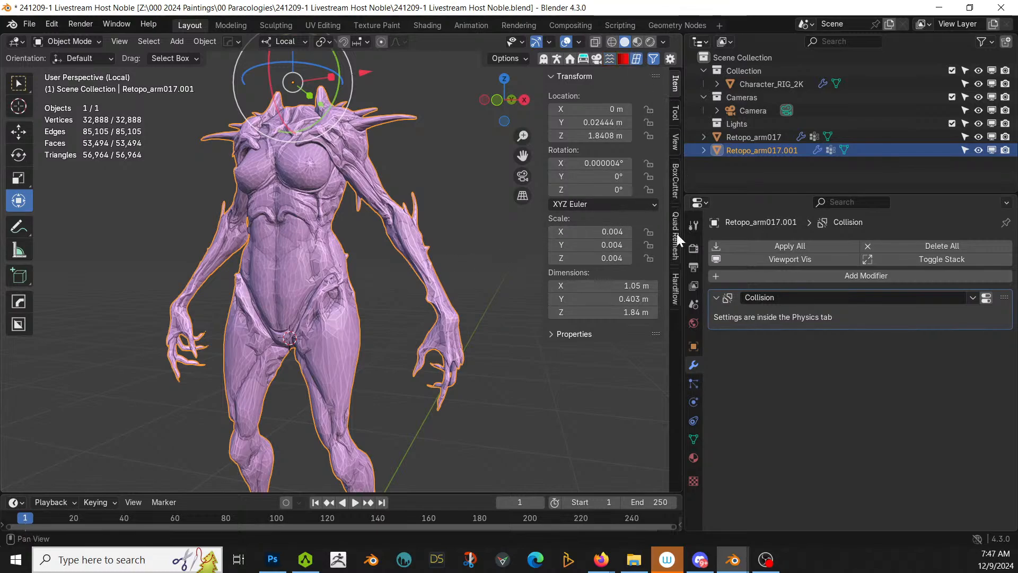
{"action": "left_click", "coordinate": [676, 235]}
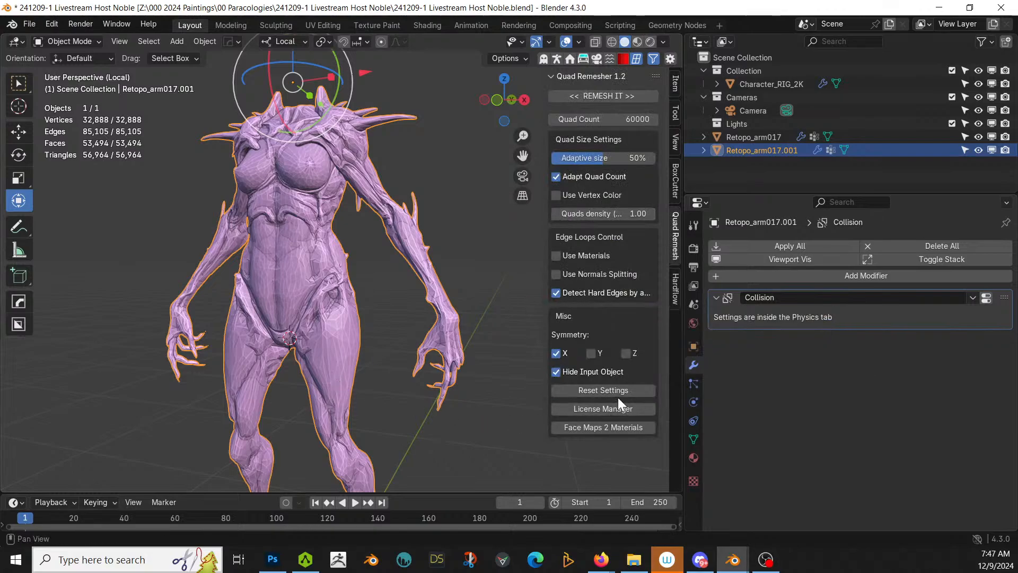
{"action": "left_click", "coordinate": [597, 96]}
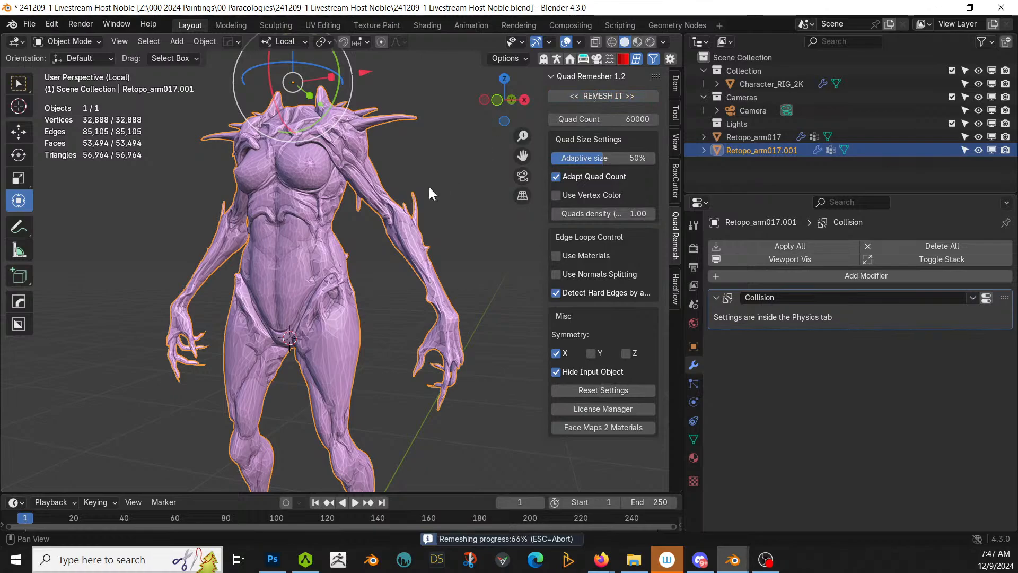
{"action": "middle_click_drag", "start_coordinate": [429, 188], "coordinate": [386, 276]}
{"action": "scroll", "coordinate": [387, 275], "scroll_direction": "up", "scroll_amount": 3}
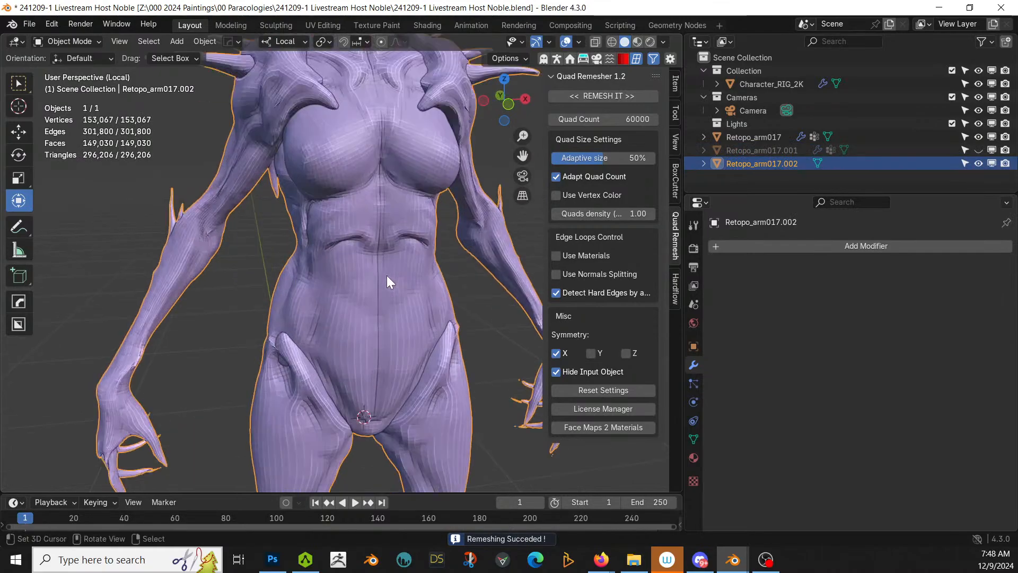
{"action": "scroll", "coordinate": [371, 280], "scroll_direction": "down", "scroll_amount": 3}
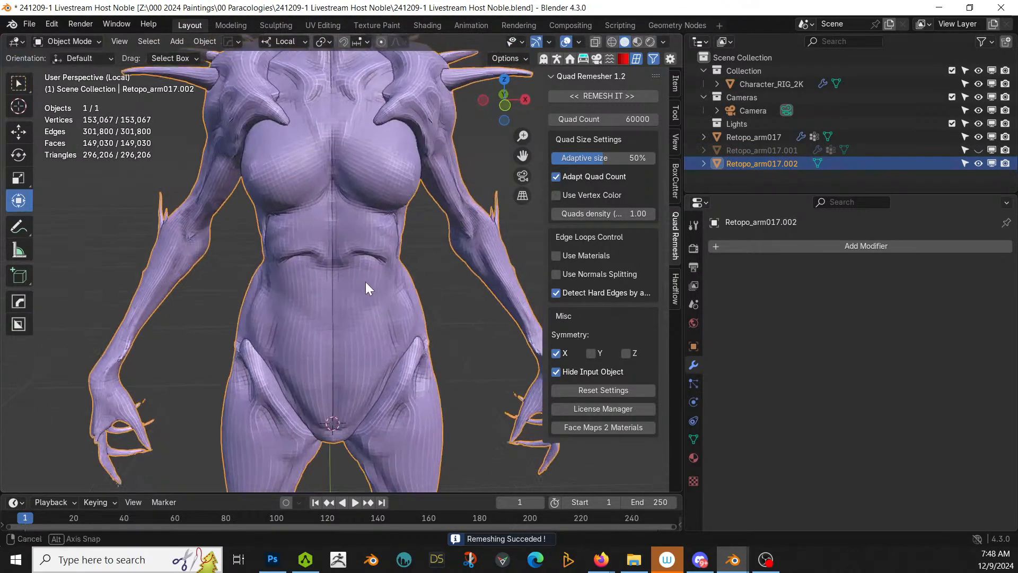
Step: Leave local view and join the head object into the remeshed body from the front view
{"action": "key", "text": "KP_Divide"}
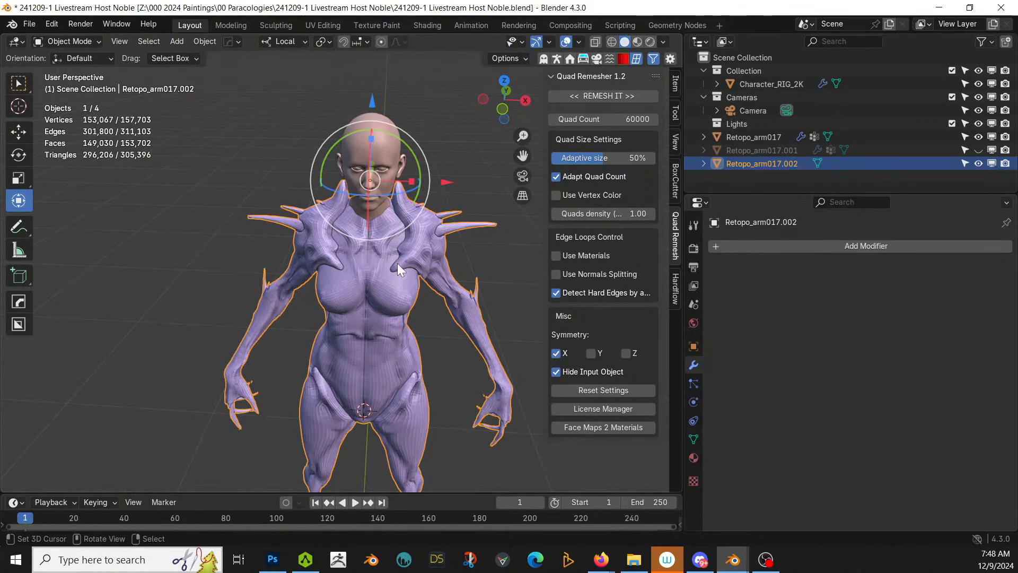
{"action": "scroll", "coordinate": [449, 254], "scroll_direction": "down", "scroll_amount": 2}
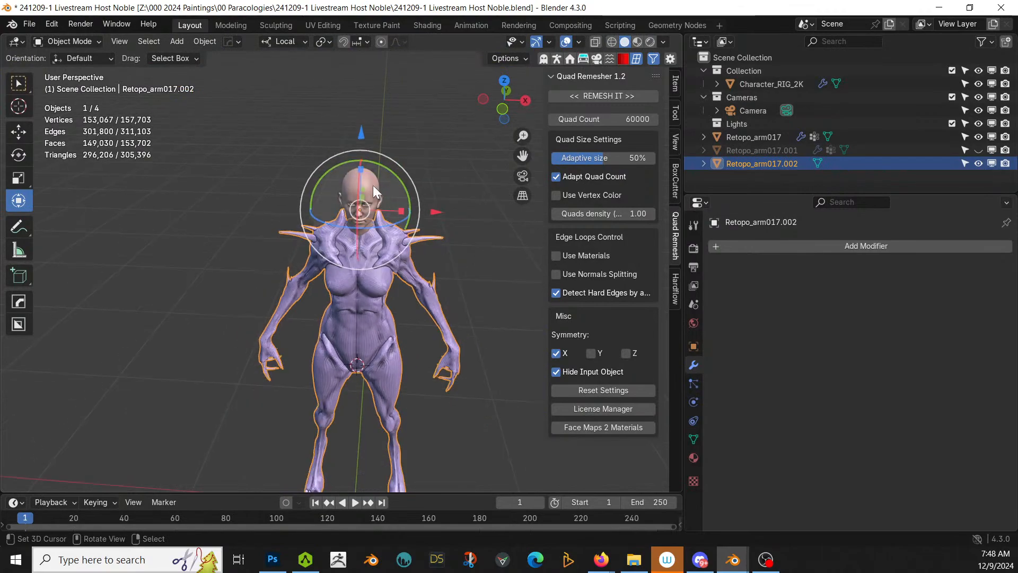
{"action": "key", "text": "KP_1"}
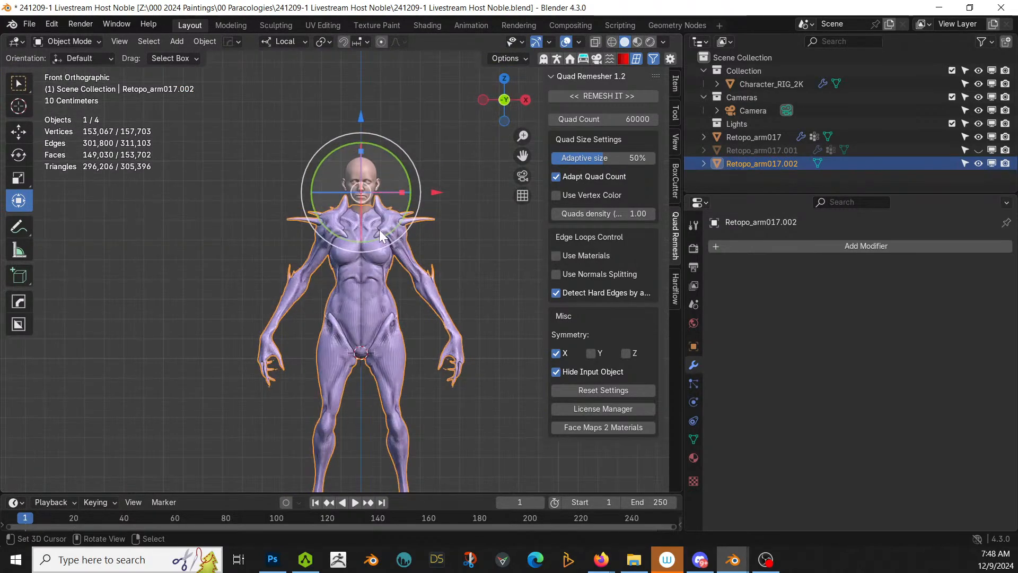
{"action": "left_click", "coordinate": [363, 160], "text": "shift"}
{"action": "left_click", "coordinate": [378, 236], "text": "shift"}
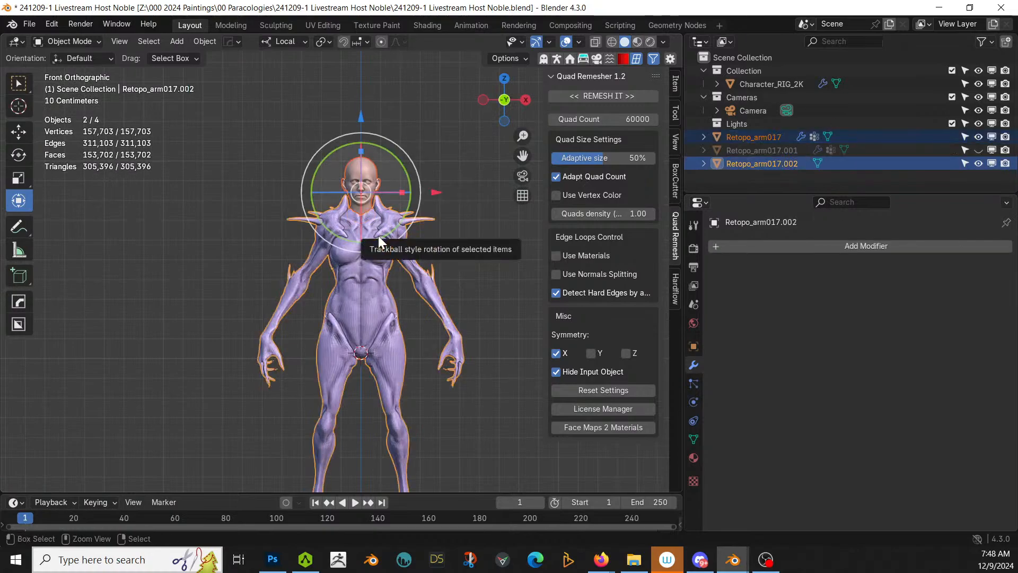
{"action": "key", "text": "Delete"}
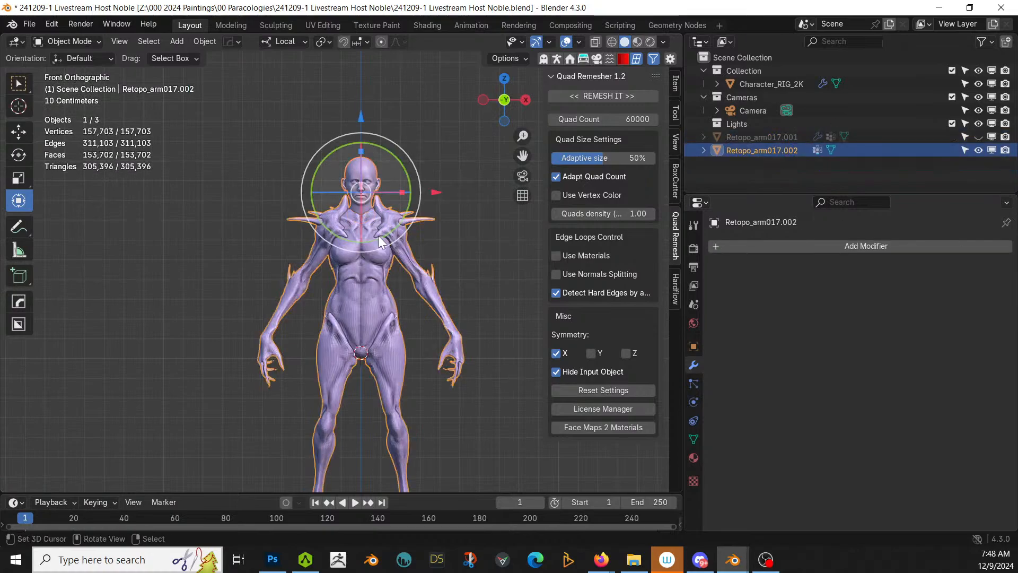
Step: Open the Divine Cut cloth generator with the joined creature selected
{"action": "left_click", "coordinate": [611, 58]}
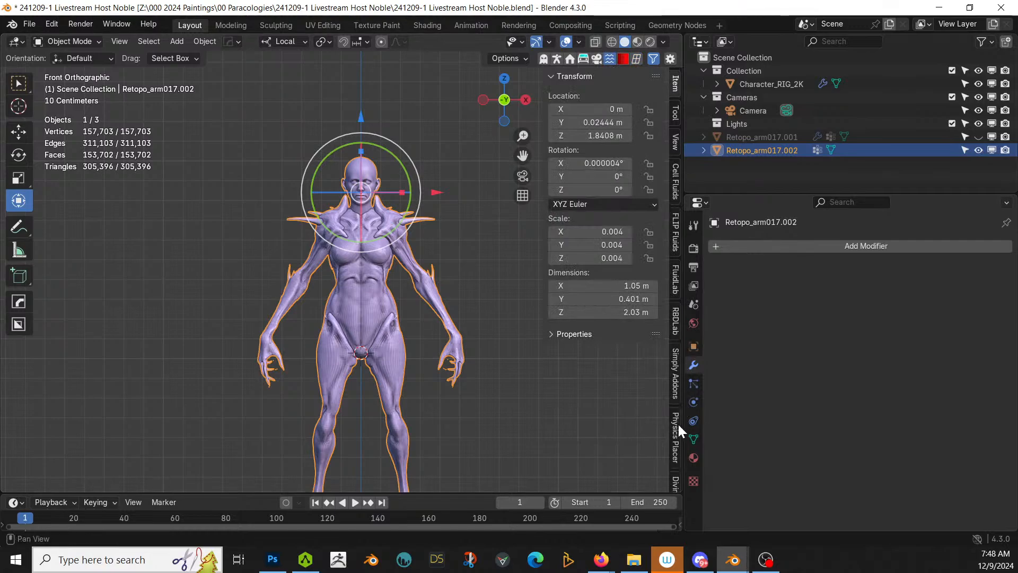
{"action": "scroll", "coordinate": [673, 392], "scroll_direction": "down", "scroll_amount": 3}
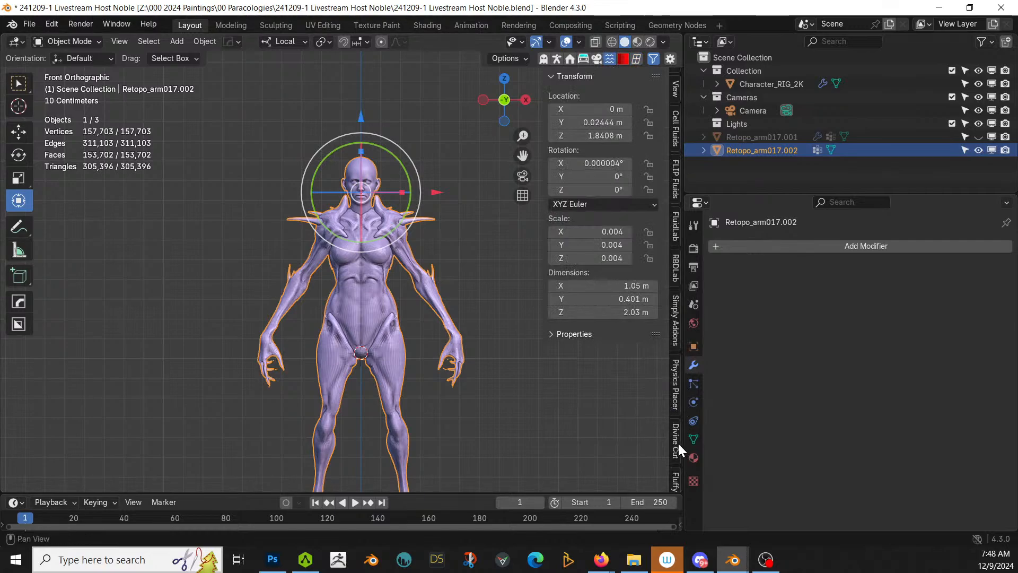
{"action": "left_click", "coordinate": [678, 445]}
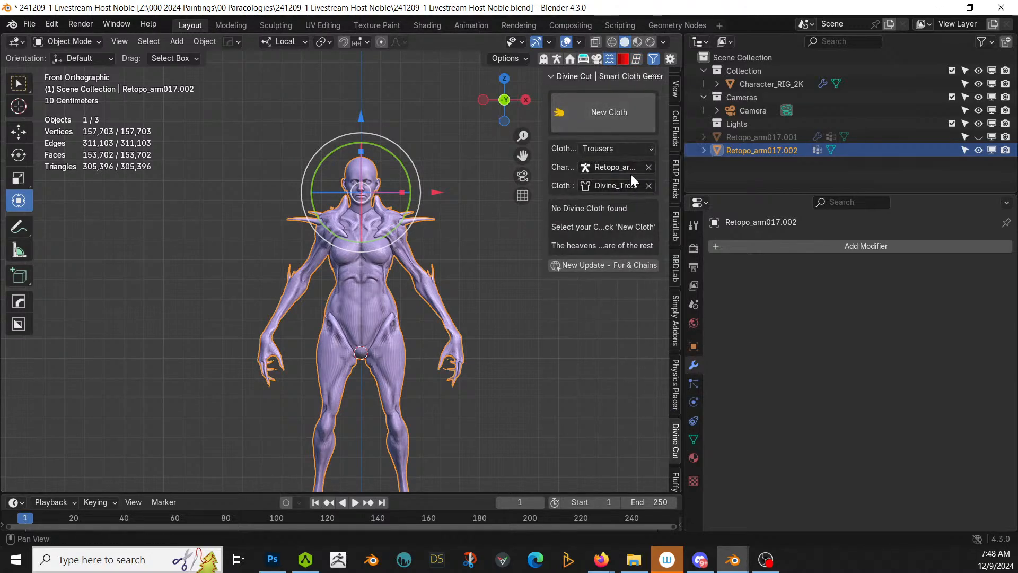
Step: Clear the old character and cloth references, assign the body mesh as the character and start a new Trousers cloth
{"action": "left_click", "coordinate": [648, 167]}
{"action": "left_click", "coordinate": [649, 185]}
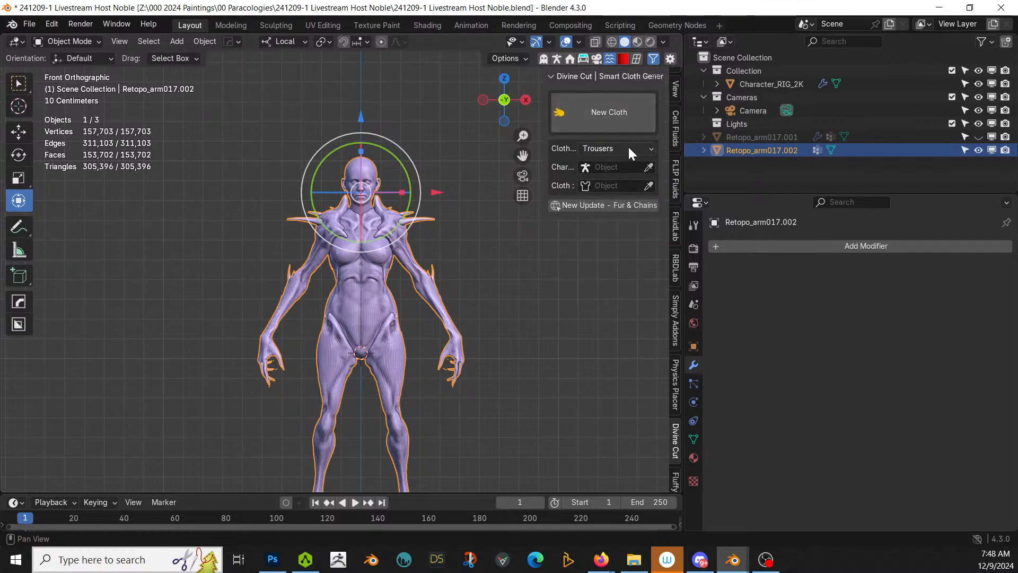
{"action": "left_click", "coordinate": [649, 167]}
{"action": "left_click", "coordinate": [374, 287]}
{"action": "left_click", "coordinate": [616, 118]}
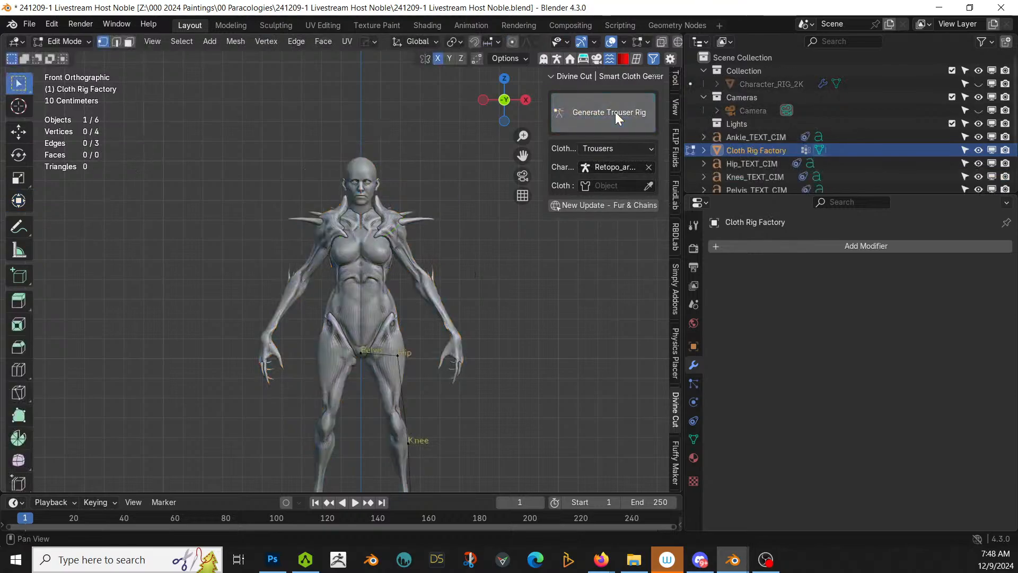
Step: Move the Hip point of the trouser rig slightly inward and down onto the upper thigh
{"action": "scroll", "coordinate": [496, 405], "scroll_direction": "up", "scroll_amount": 3}
{"action": "scroll", "coordinate": [504, 261], "scroll_direction": "up", "scroll_amount": 4}
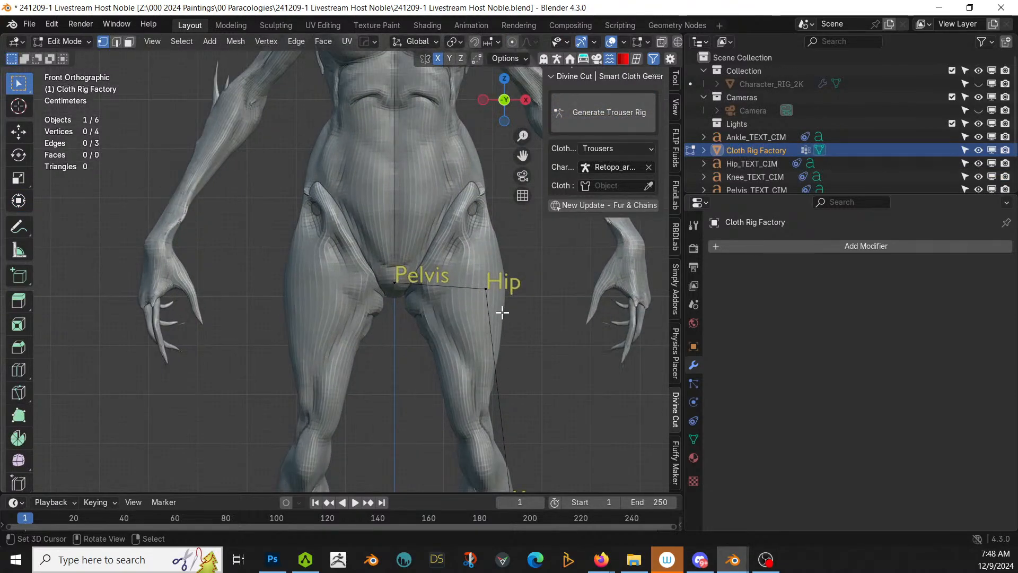
{"action": "left_click", "coordinate": [486, 289]}
{"action": "key", "text": "g"}
{"action": "left_click", "coordinate": [484, 299]}
Step: Move the Knee point of the trouser rig up and inward onto the character's knee
{"action": "middle_click_drag", "start_coordinate": [539, 368], "coordinate": [541, 272], "text": "shift"}
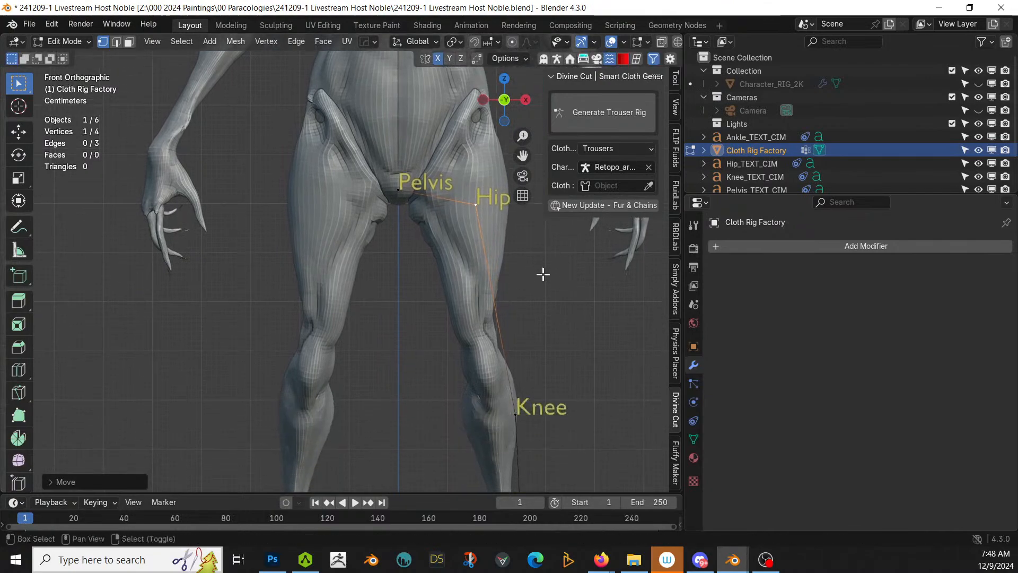
{"action": "left_click", "coordinate": [498, 411]}
{"action": "key", "text": "g"}
{"action": "left_click", "coordinate": [498, 372]}
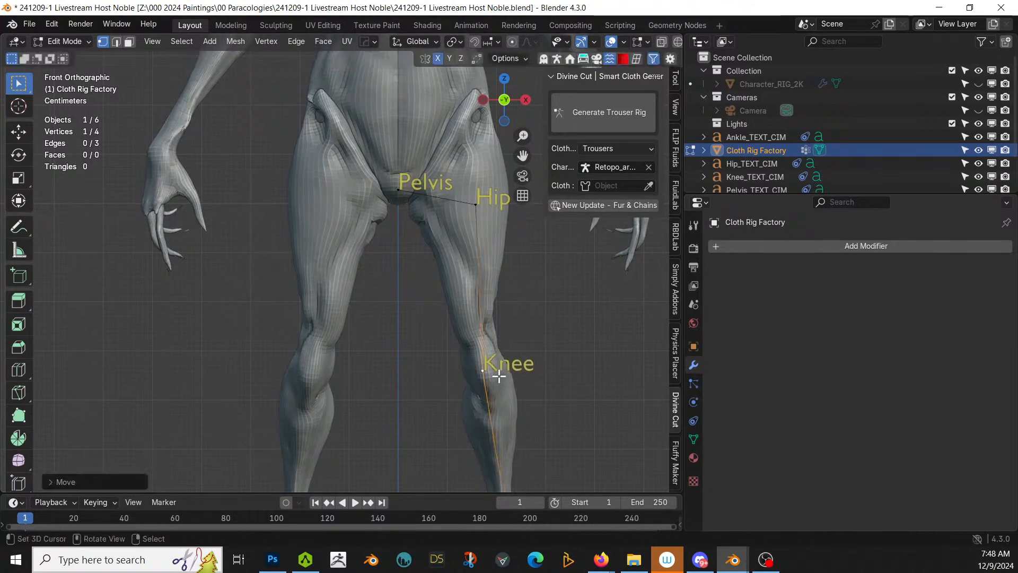
Step: Move the Ankle point up and inward onto the character's ankle joint, and generate the trouser rig
{"action": "scroll", "coordinate": [546, 325], "scroll_direction": "down", "scroll_amount": 6, "text": "shift"}
{"action": "left_click", "coordinate": [533, 482]}
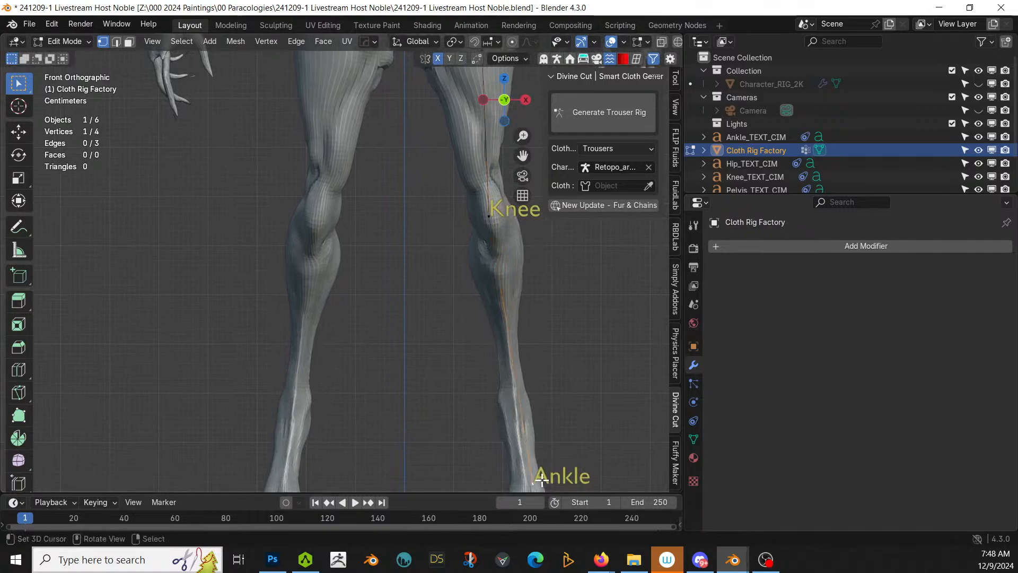
{"action": "key", "text": "g"}
{"action": "left_click", "coordinate": [525, 393]}
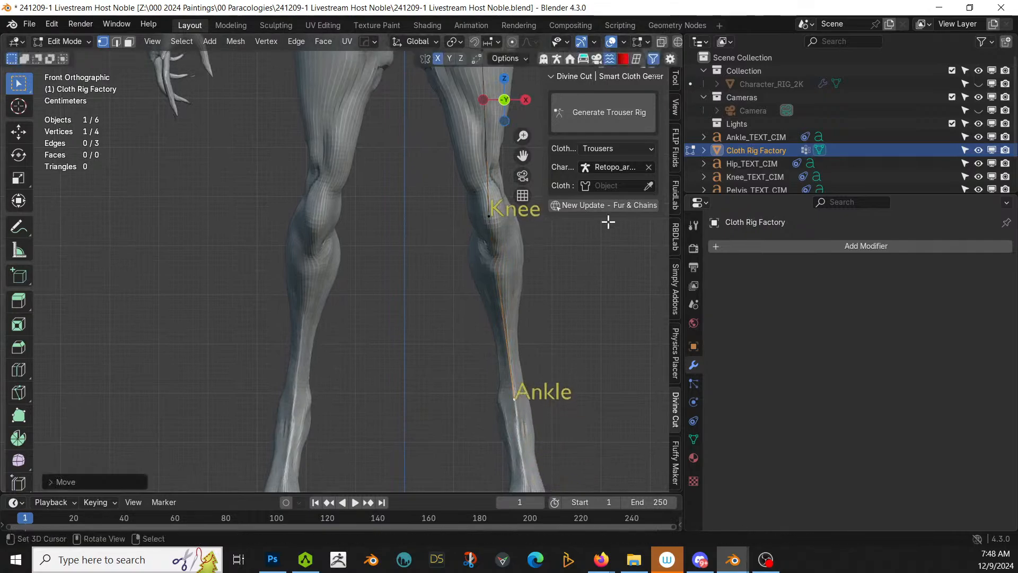
{"action": "left_click", "coordinate": [623, 113]}
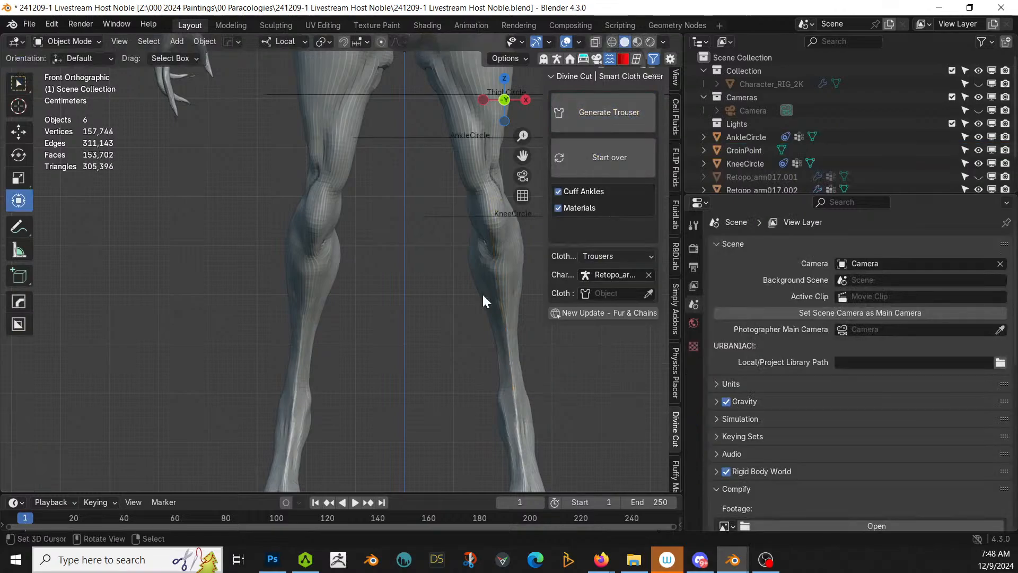
Step: Raise WaistCircle vertically to the character's waist and scale it down to about 0.65 to fit the torso
{"action": "middle_click_drag", "start_coordinate": [482, 292], "coordinate": [459, 365]}
{"action": "scroll", "coordinate": [458, 364], "scroll_direction": "down", "scroll_amount": 3}
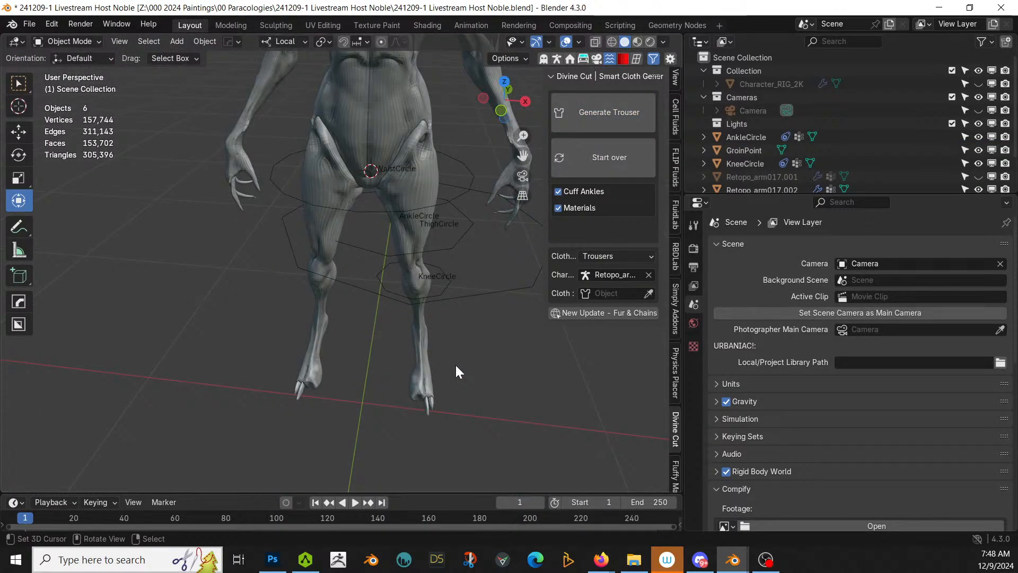
{"action": "key", "text": "KP_1"}
{"action": "middle_click_drag", "start_coordinate": [419, 288], "coordinate": [388, 415], "text": "shift"}
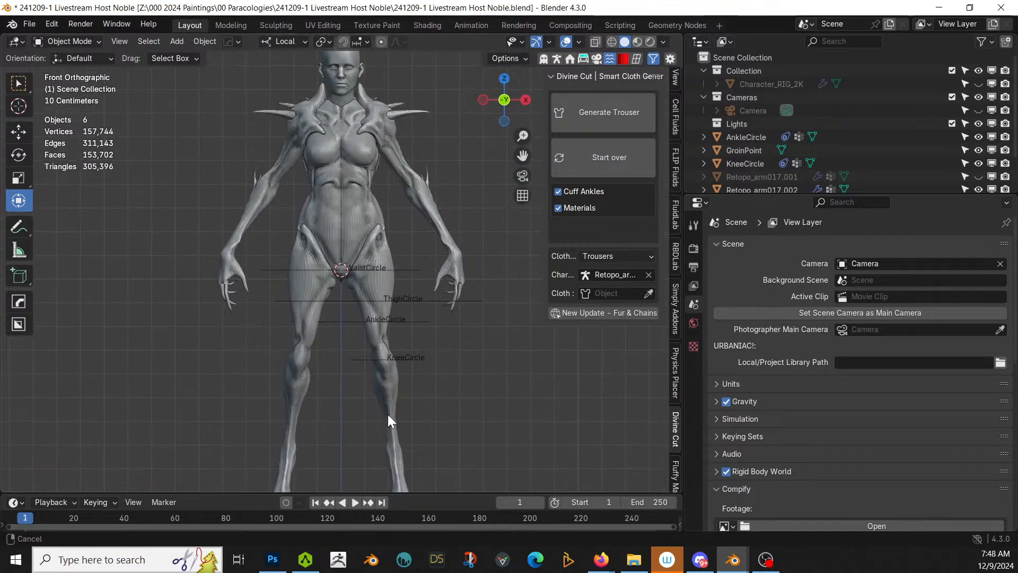
{"action": "left_click", "coordinate": [386, 273]}
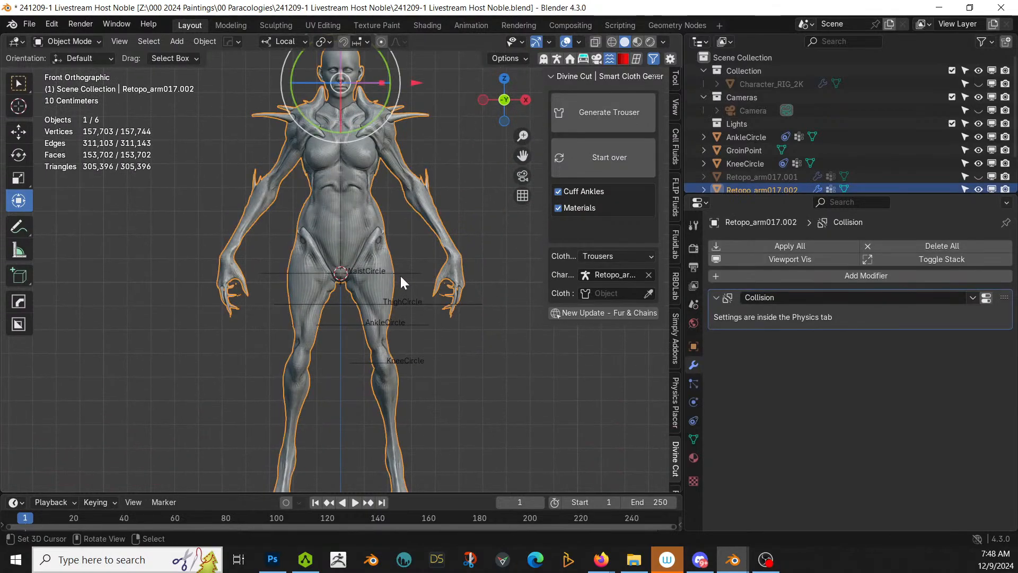
{"action": "left_click", "coordinate": [402, 273]}
{"action": "key", "text": "g"}
{"action": "key", "text": "z"}
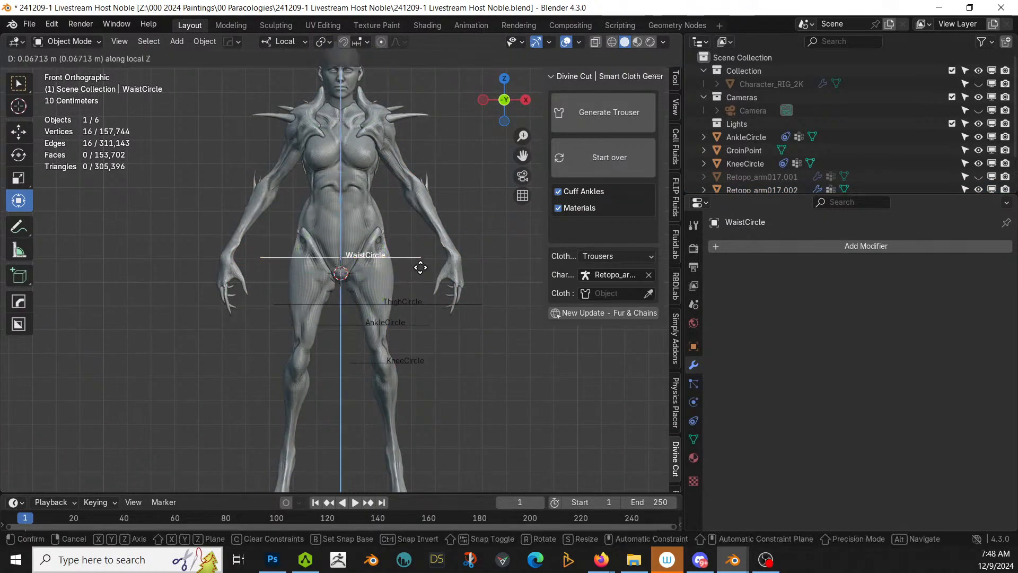
{"action": "left_click", "coordinate": [421, 233]}
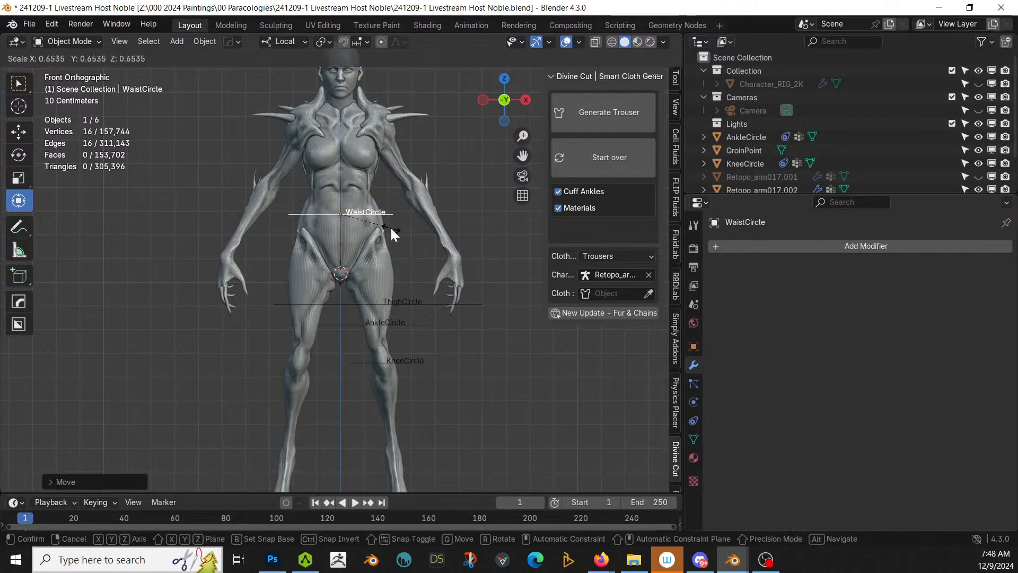
Step: Scale ThighCircle down to fit around one thigh and move it slightly upward
{"action": "left_click", "coordinate": [425, 305]}
{"action": "key", "text": "s"}
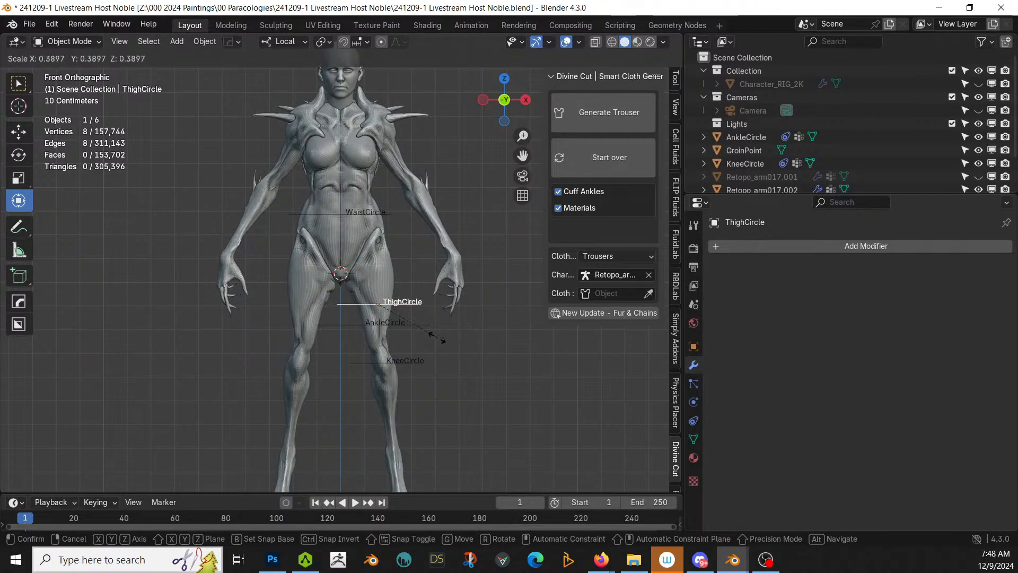
{"action": "left_click", "coordinate": [426, 337]}
{"action": "key", "text": "g"}
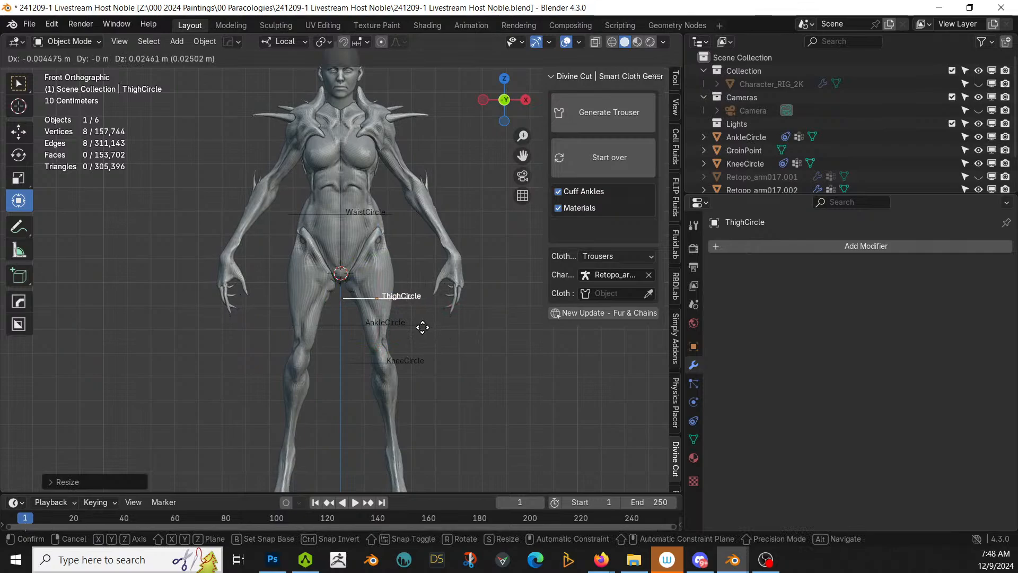
{"action": "left_click", "coordinate": [421, 325]}
Step: In side view, shift ThighCircle backward along the Y axis to center it on the thigh
{"action": "key", "text": "KP_3"}
{"action": "scroll", "coordinate": [422, 325], "scroll_direction": "up", "scroll_amount": 3}
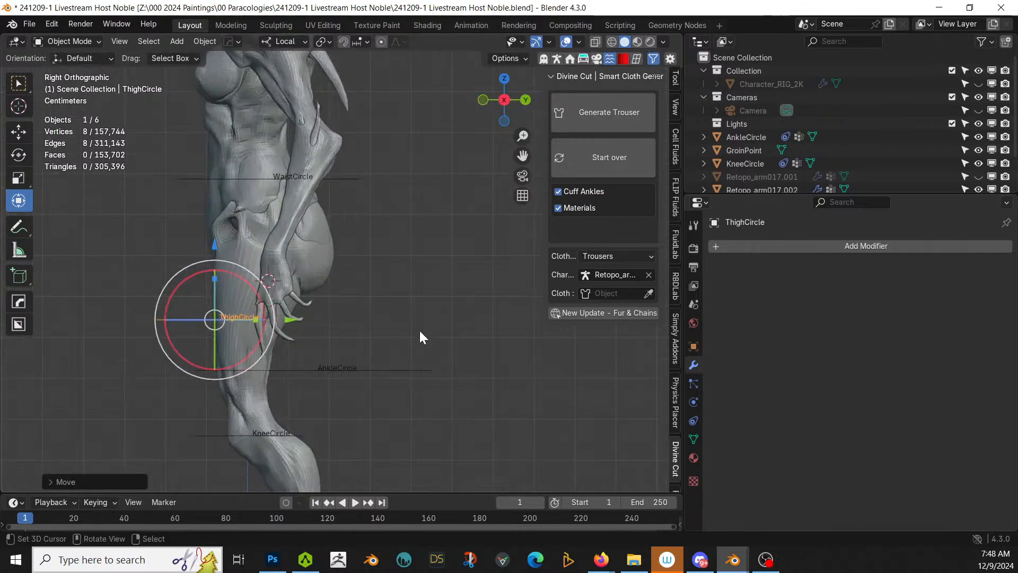
{"action": "key", "text": "g"}
{"action": "key", "text": "y"}
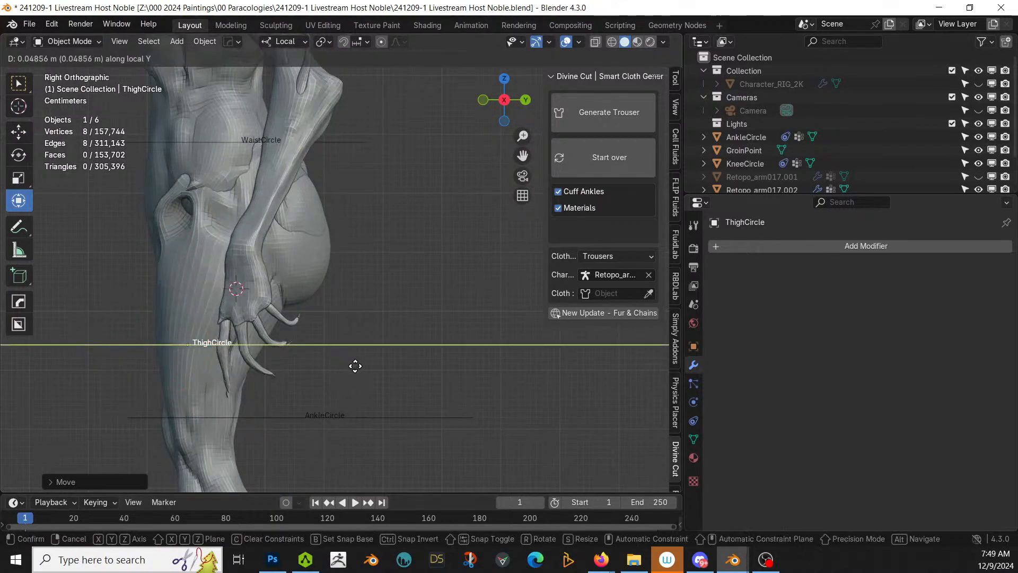
{"action": "left_click", "coordinate": [365, 369]}
Step: Scale AnkleCircle down and move it in front view to the lower leg just above the foot
{"action": "middle_click_drag", "start_coordinate": [365, 369], "coordinate": [400, 393]}
{"action": "left_click", "coordinate": [395, 386]}
{"action": "key", "text": "s"}
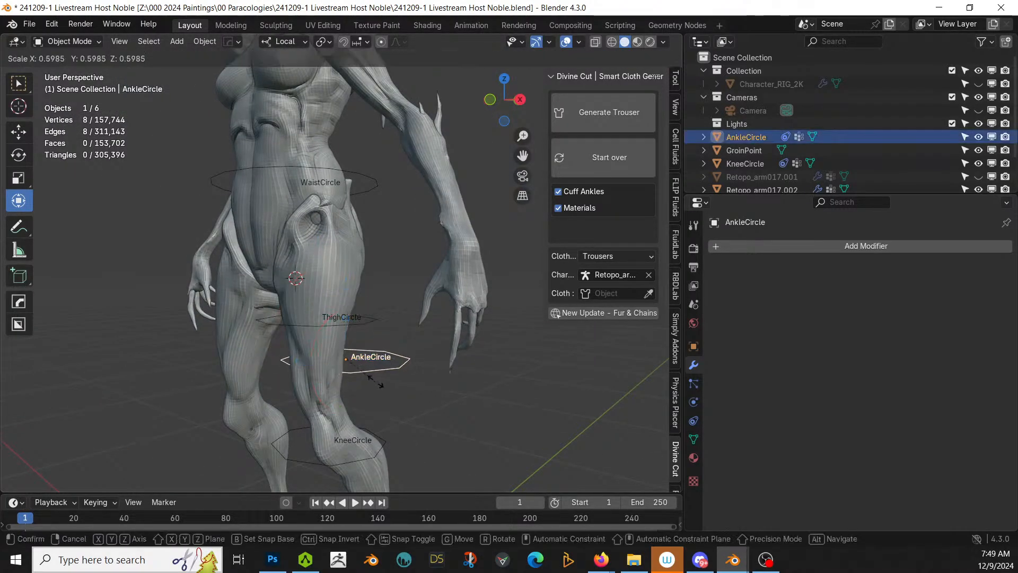
{"action": "left_click", "coordinate": [364, 377]}
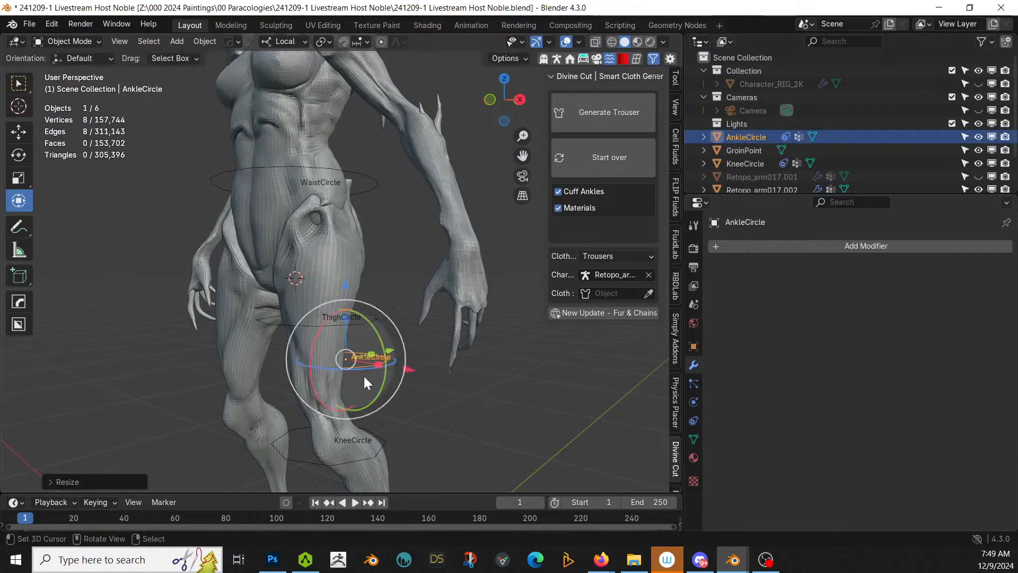
{"action": "key", "text": "KP_1"}
{"action": "scroll", "coordinate": [417, 377], "scroll_direction": "down", "scroll_amount": 4}
{"action": "key", "text": "g"}
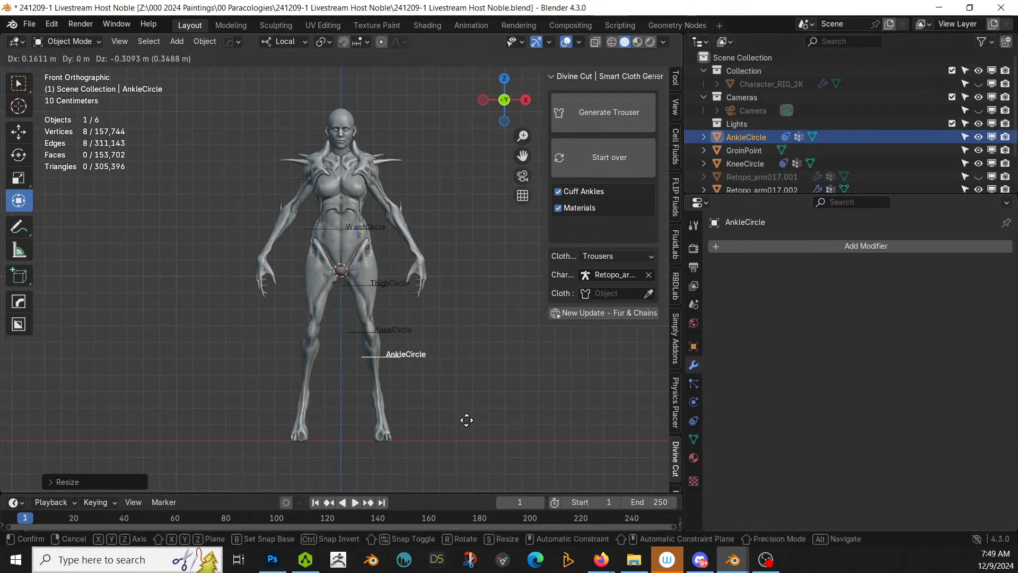
{"action": "left_click", "coordinate": [464, 451]}
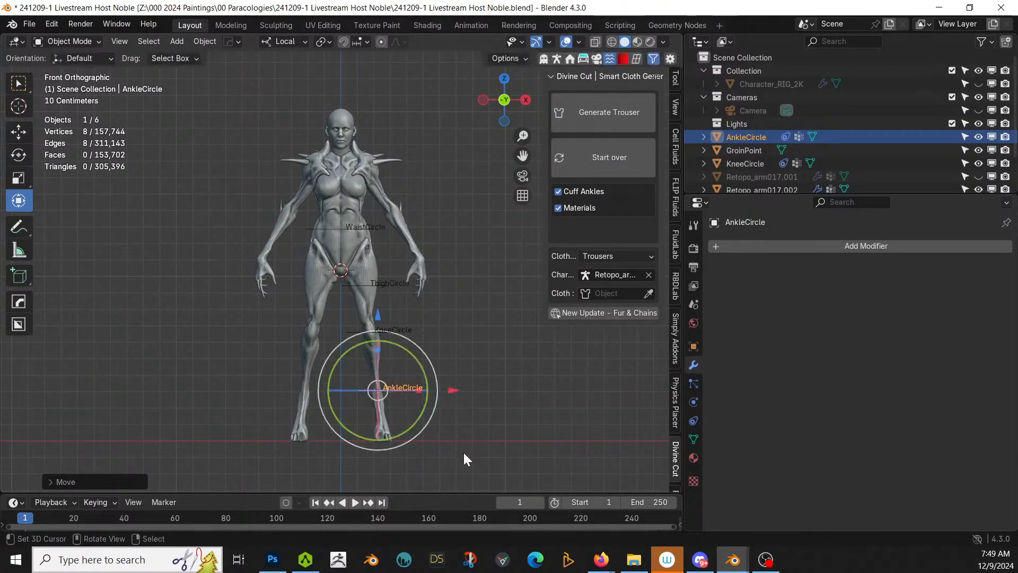
Step: In side view, move AnkleCircle backward so that it surrounds the ankle
{"action": "key", "text": "KP_3"}
{"action": "scroll", "coordinate": [463, 449], "scroll_direction": "up", "scroll_amount": 4}
{"action": "middle_click_drag", "start_coordinate": [463, 450], "coordinate": [447, 289], "text": "shift"}
{"action": "scroll", "coordinate": [434, 327], "scroll_direction": "up", "scroll_amount": 1}
{"action": "scroll", "coordinate": [434, 326], "scroll_direction": "up", "scroll_amount": 2}
{"action": "key", "text": "g"}
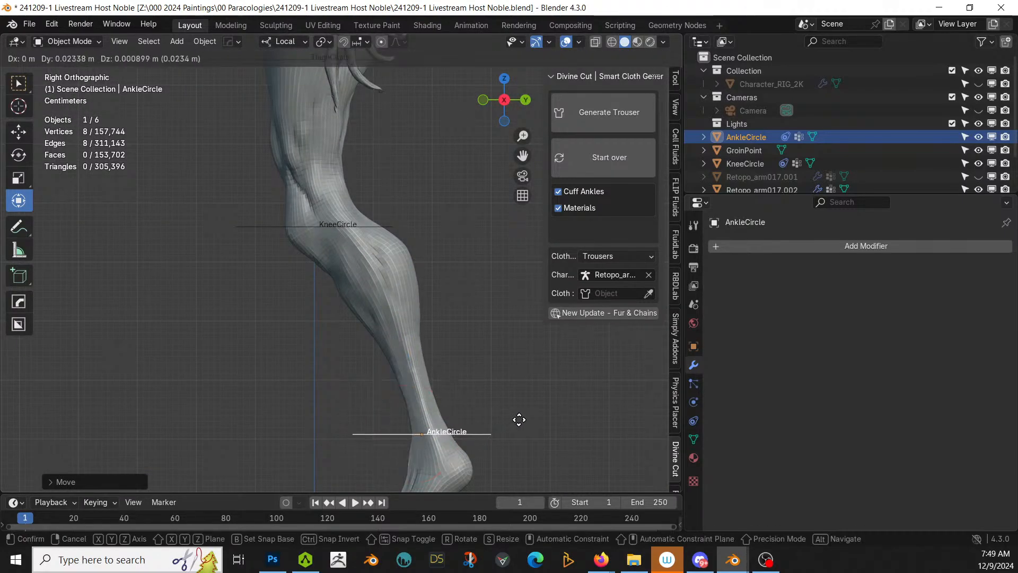
{"action": "left_click", "coordinate": [518, 418]}
Step: Move KneeCircle backward and slightly down in side view to fit around the knee
{"action": "left_click", "coordinate": [349, 227]}
{"action": "key", "text": "g"}
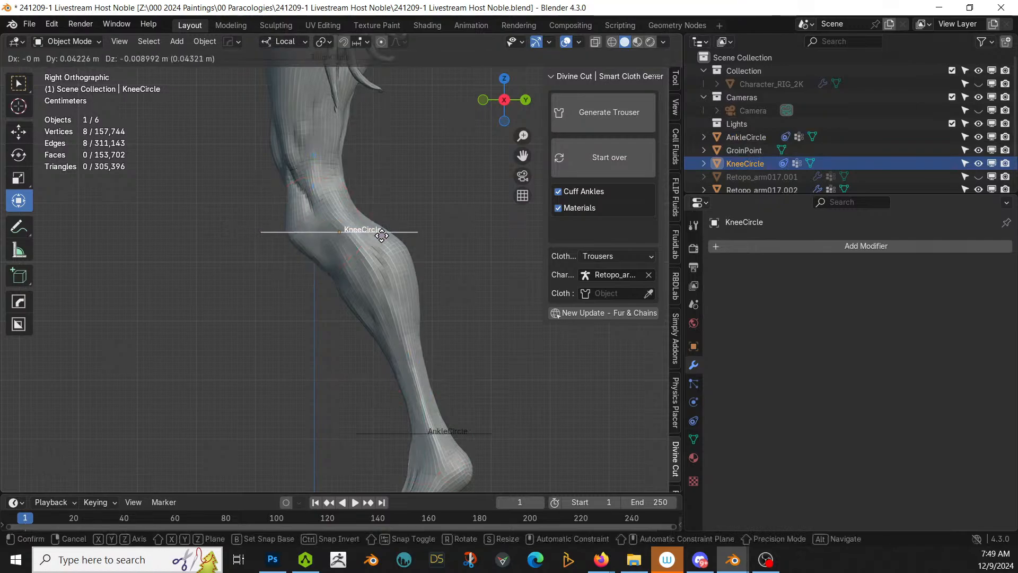
{"action": "left_click", "coordinate": [383, 235]}
Step: Generate the trousers from the adjusted circles and inspect how they drape on the character
{"action": "middle_click_drag", "start_coordinate": [383, 235], "coordinate": [504, 264]}
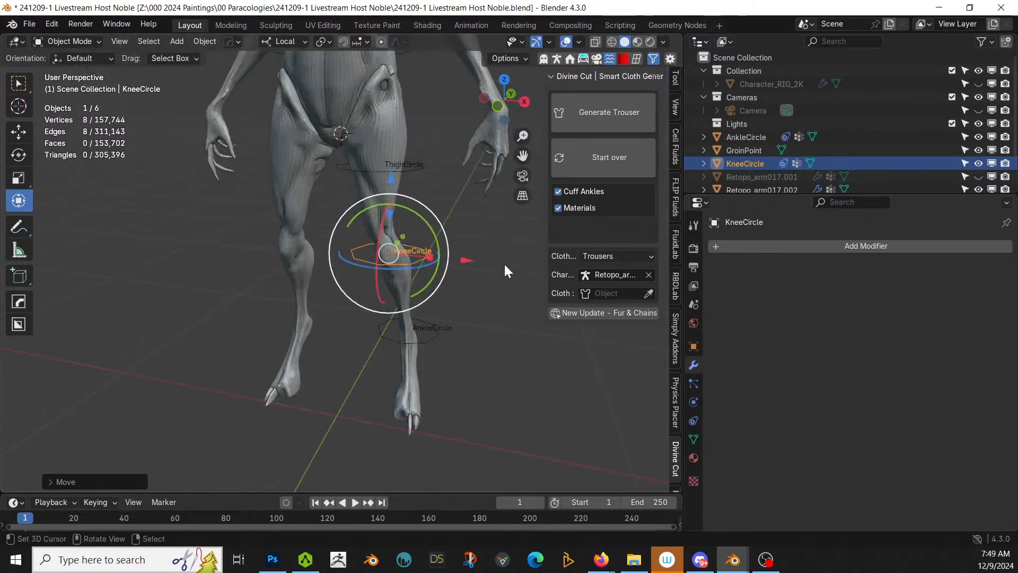
{"action": "left_click", "coordinate": [612, 115]}
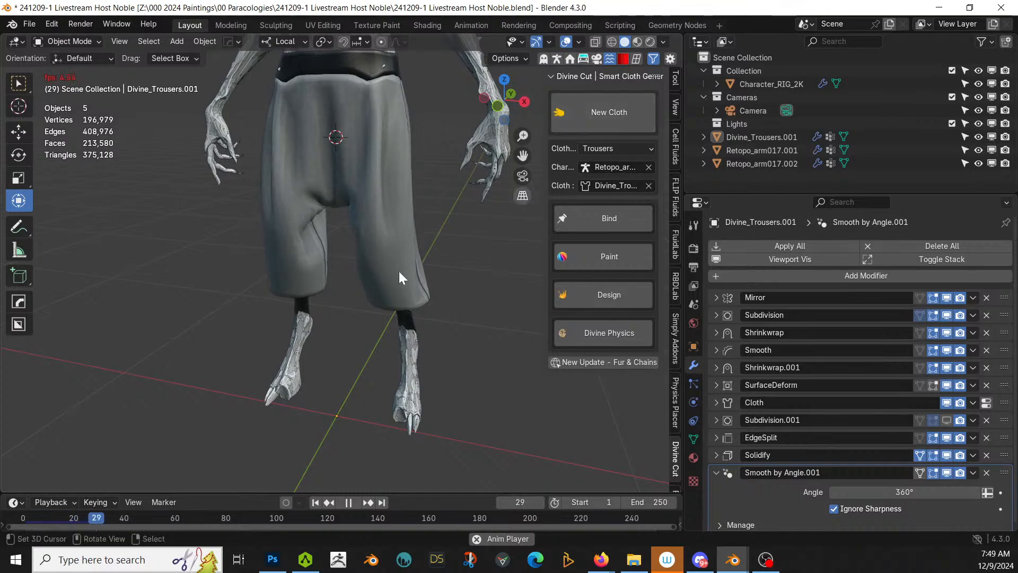
{"action": "scroll", "coordinate": [398, 272], "scroll_direction": "down", "scroll_amount": 5}
{"action": "scroll", "coordinate": [411, 271], "scroll_direction": "up", "scroll_amount": 6}
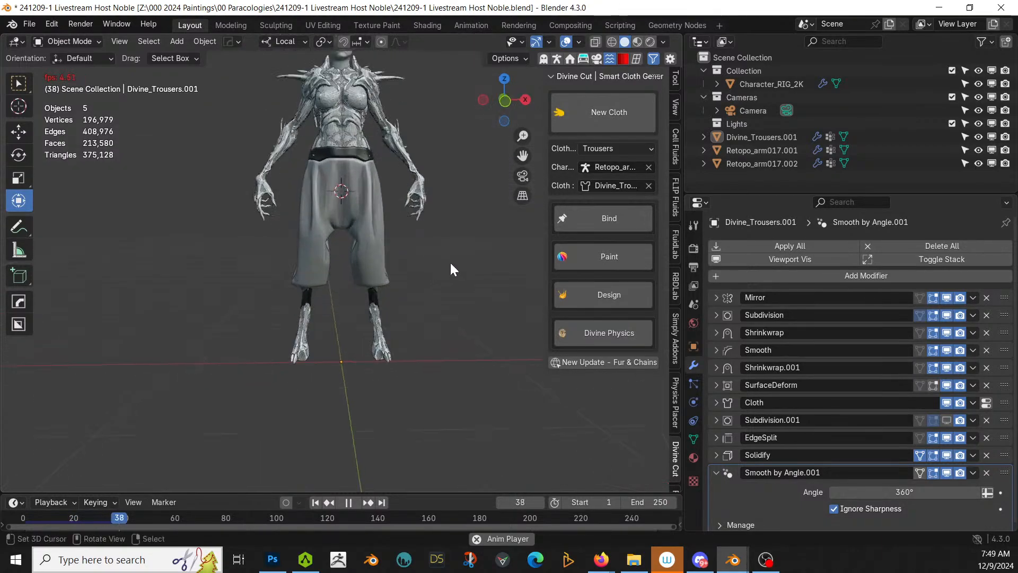
{"action": "scroll", "coordinate": [406, 337], "scroll_direction": "up", "scroll_amount": 1}
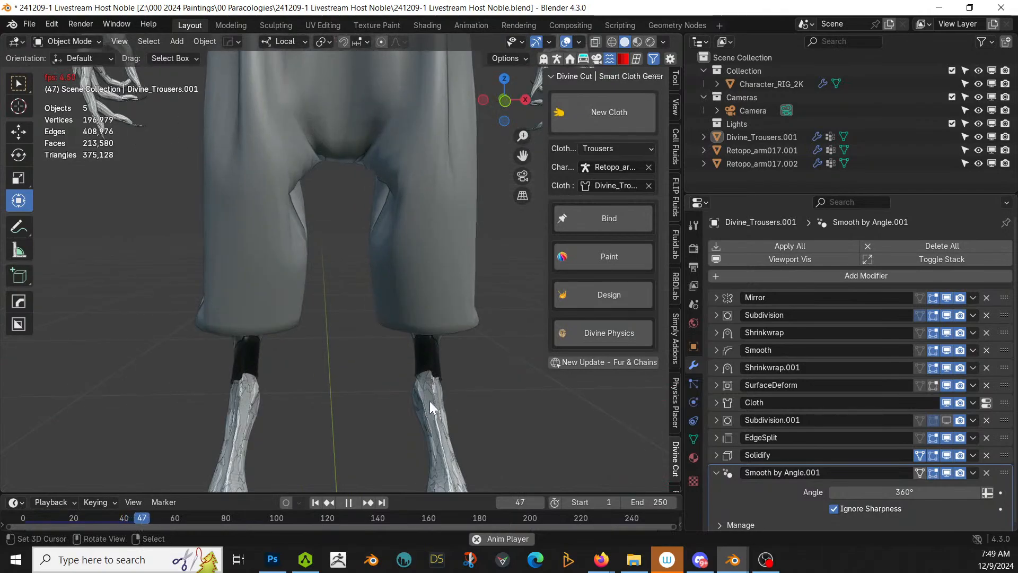
Step: Delete the overlapping duplicate body mesh Retopo_arm017.001
{"action": "left_click", "coordinate": [429, 401]}
{"action": "left_click", "coordinate": [430, 401]}
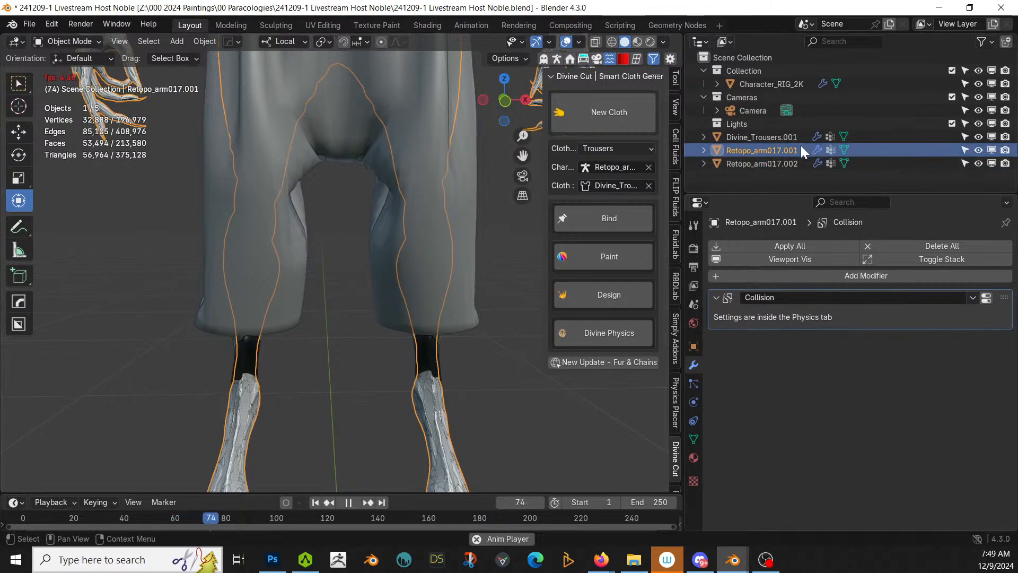
{"action": "key", "text": "Delete"}
{"action": "scroll", "coordinate": [427, 410], "scroll_direction": "down", "scroll_amount": 4}
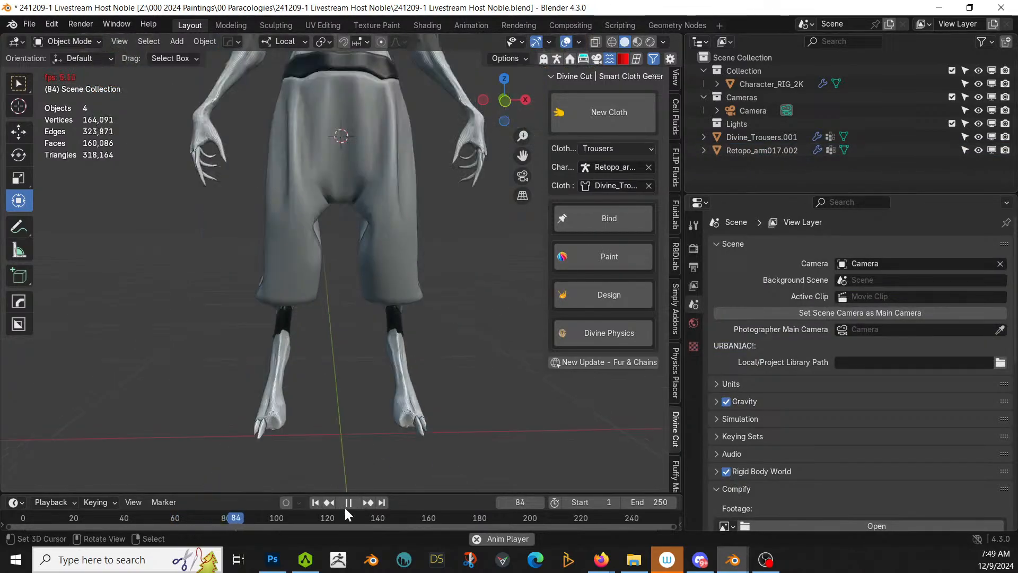
Step: Restart the trousers' cloth simulation from frame 1 and stop it at frame 46 to check the drape
{"action": "left_click", "coordinate": [349, 502]}
{"action": "key", "text": "shift+Left"}
{"action": "scroll", "coordinate": [422, 358], "scroll_direction": "down", "scroll_amount": 1}
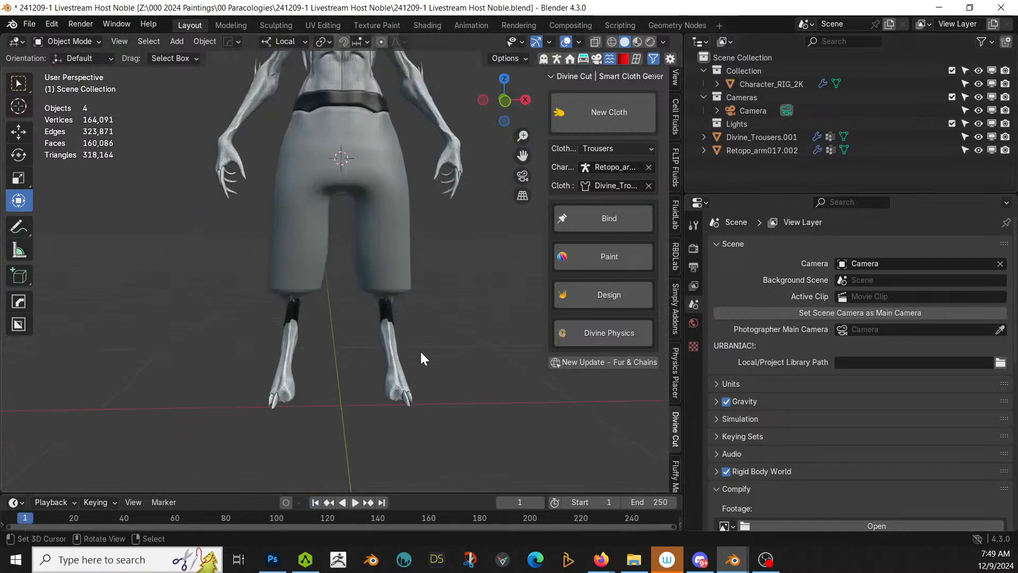
{"action": "left_click", "coordinate": [355, 503]}
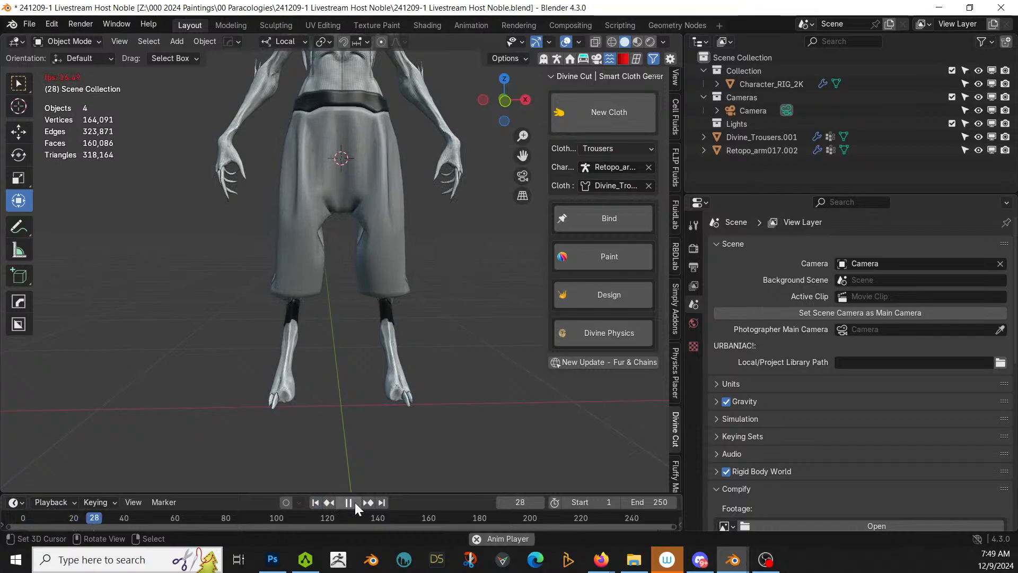
{"action": "left_click", "coordinate": [350, 503]}
{"action": "scroll", "coordinate": [451, 289], "scroll_direction": "down", "scroll_amount": 2}
{"action": "middle_click_drag", "start_coordinate": [451, 290], "coordinate": [413, 306]}
{"action": "scroll", "coordinate": [283, 298], "scroll_direction": "up", "scroll_amount": 5}
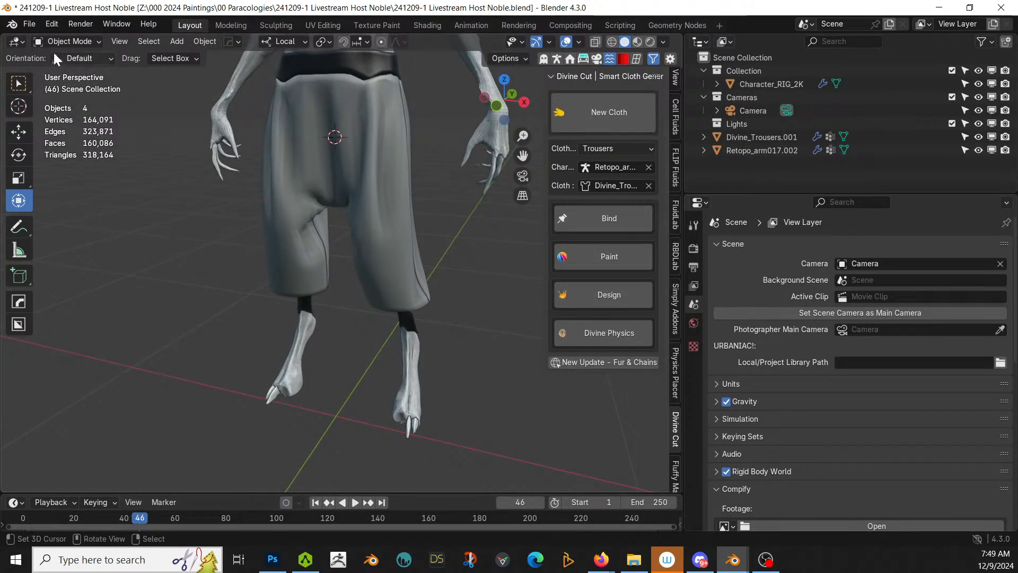
Step: Revert through the undo history to the Move operation just before the trousers were generated
{"action": "left_click", "coordinate": [32, 23]}
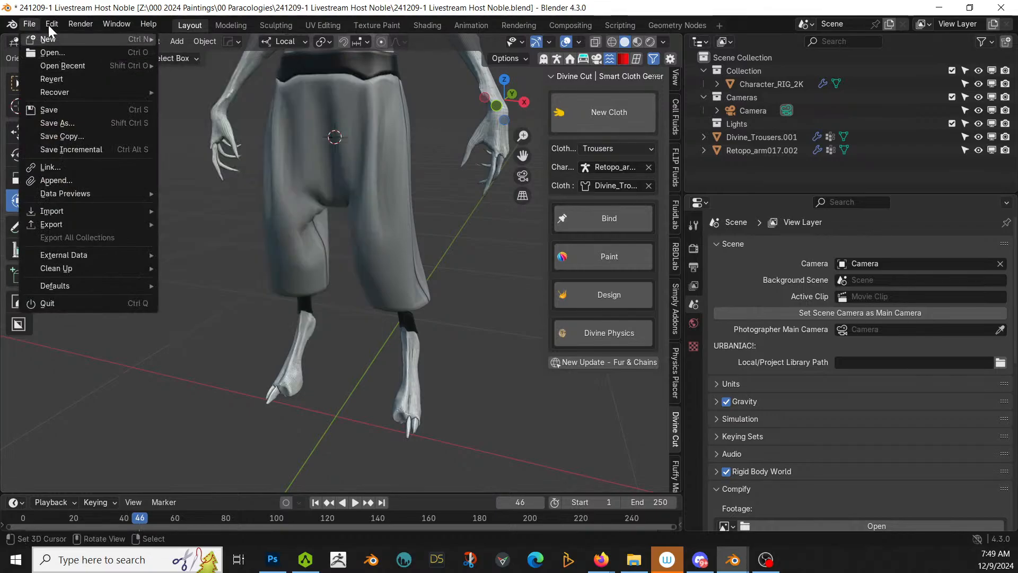
{"action": "mouse_move", "coordinate": [48, 25]}
{"action": "mouse_move", "coordinate": [70, 62]}
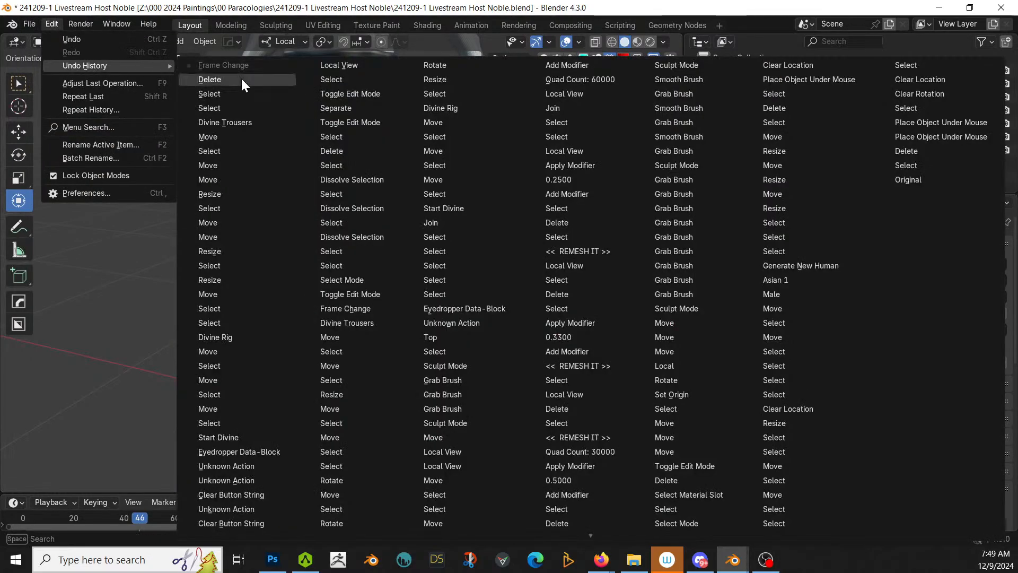
{"action": "left_click", "coordinate": [233, 136]}
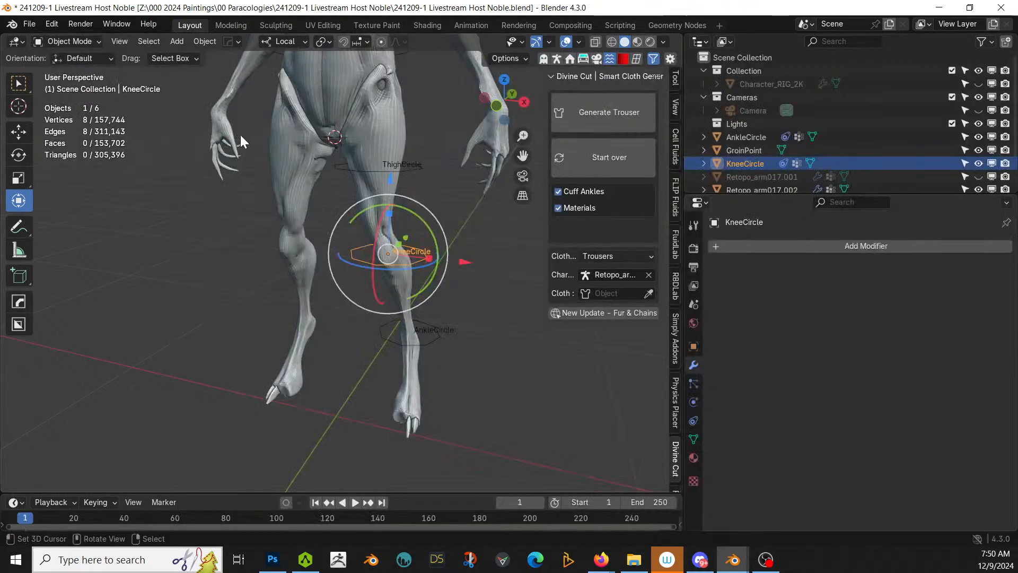
Step: In the front view, raise the waist circle about 0.1 m along its local Z axis
{"action": "key", "text": "KP_1"}
{"action": "middle_click_drag", "start_coordinate": [380, 107], "coordinate": [381, 227], "text": "shift"}
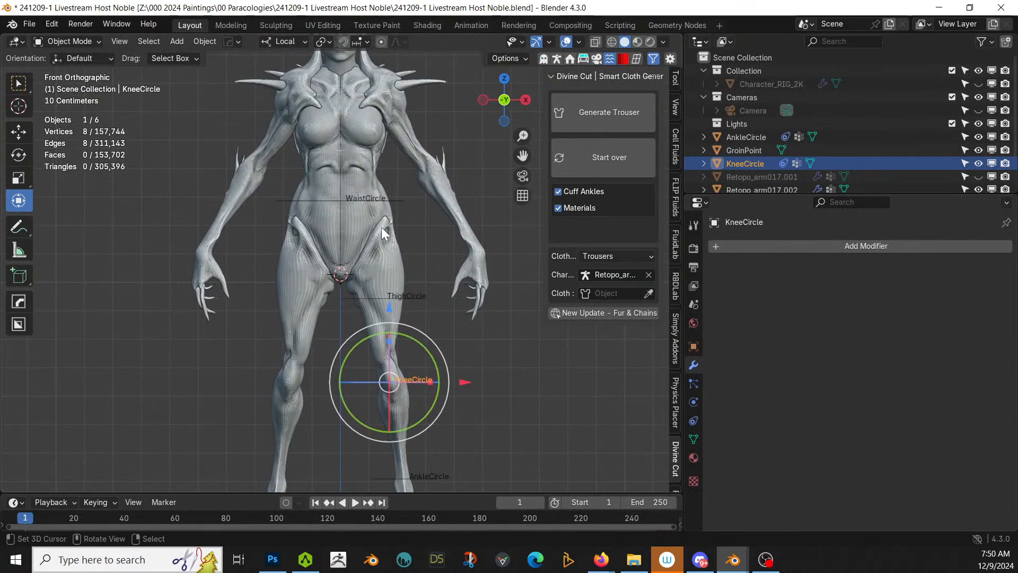
{"action": "left_click", "coordinate": [383, 200]}
{"action": "key", "text": "g"}
{"action": "key", "text": "z"}
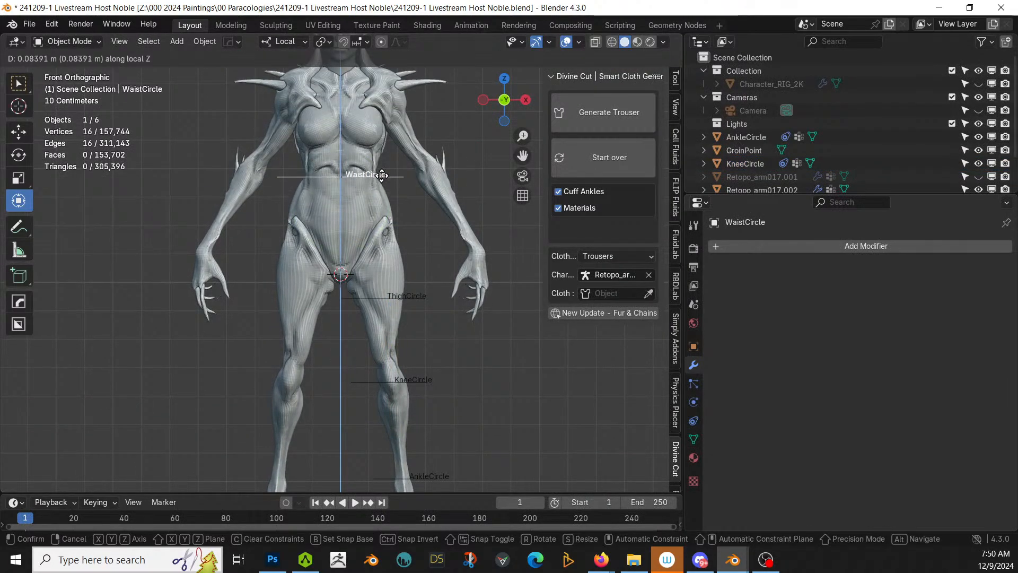
{"action": "left_click", "coordinate": [382, 171]}
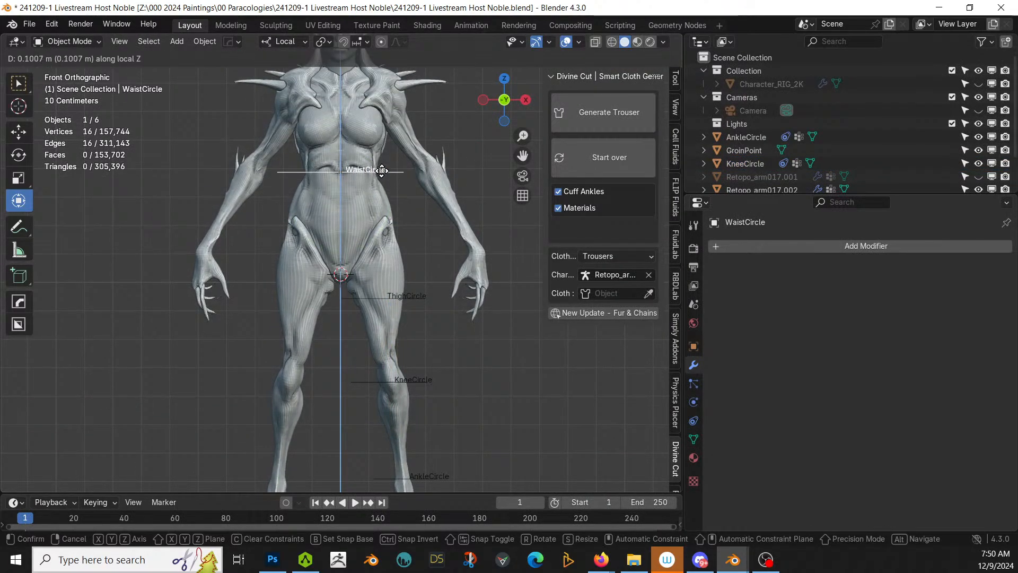
Step: Generate the trousers from the adjusted circles, run the cloth simulation to frame 45 and inspect the drape at the back
{"action": "left_click", "coordinate": [592, 114]}
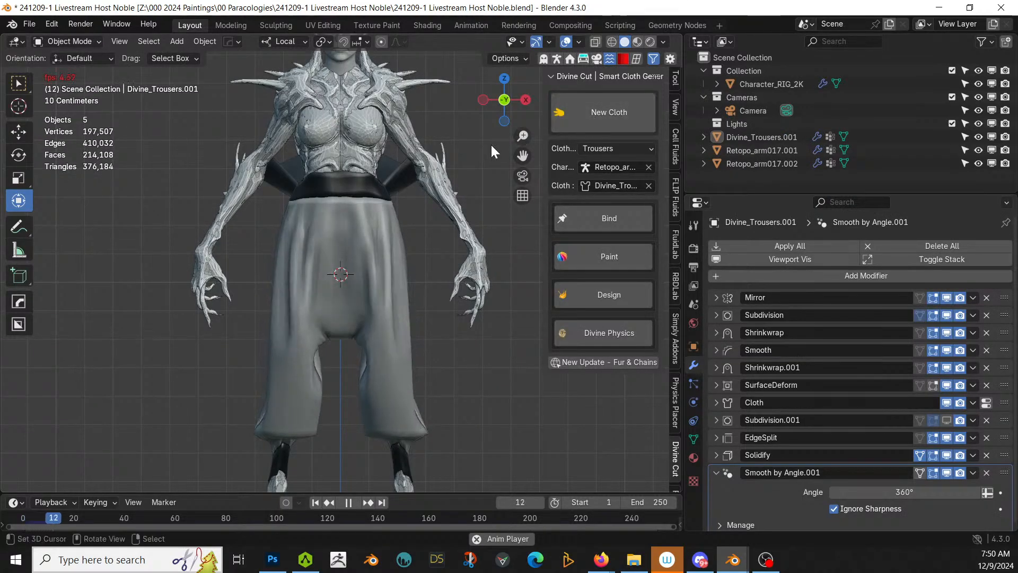
{"action": "middle_click_drag", "start_coordinate": [507, 253], "coordinate": [177, 294]}
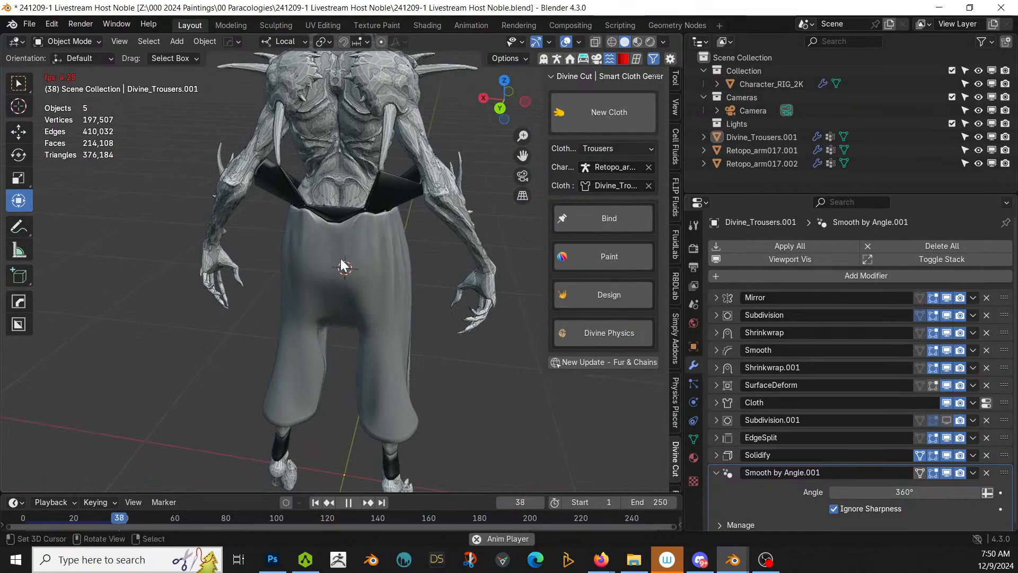
{"action": "middle_click_drag", "start_coordinate": [345, 263], "coordinate": [374, 451]}
{"action": "key", "text": "space"}
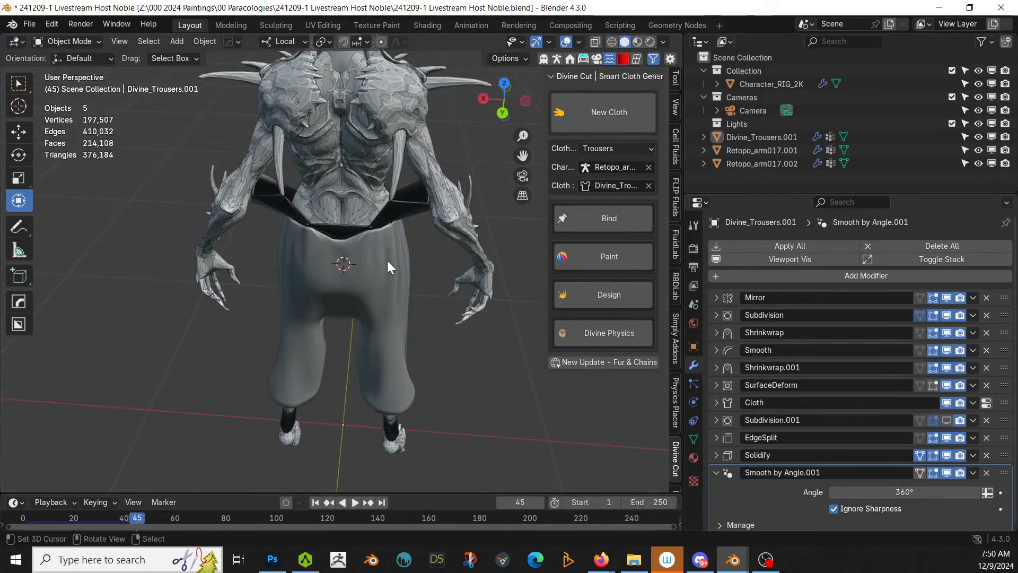
Step: Open the trousers' Shrinkwrap weights for painting and reduce them on the flared flaps of the back waistband
{"action": "scroll", "coordinate": [297, 221], "scroll_direction": "up", "scroll_amount": 2}
{"action": "left_click", "coordinate": [258, 191]}
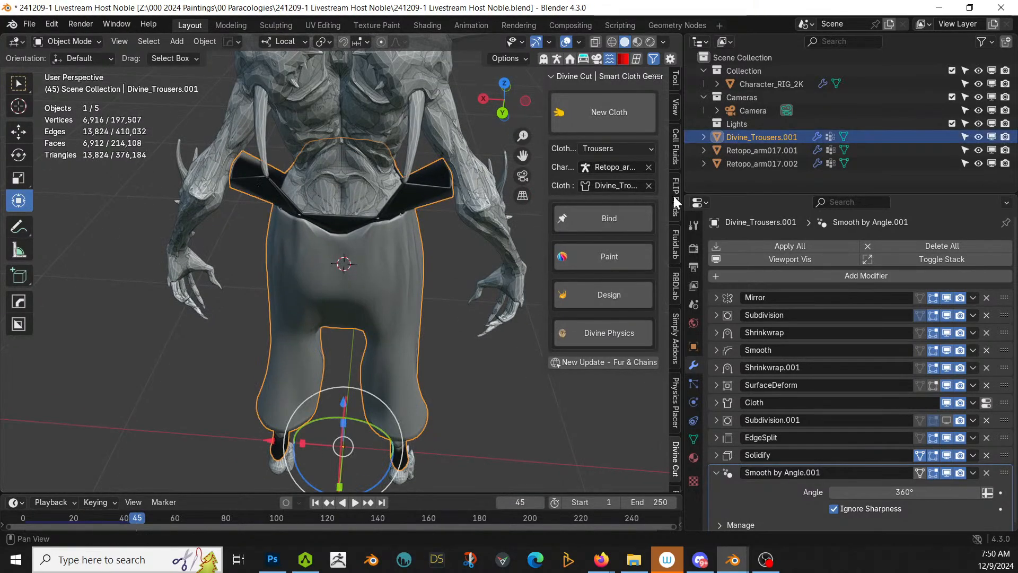
{"action": "left_click", "coordinate": [615, 259]}
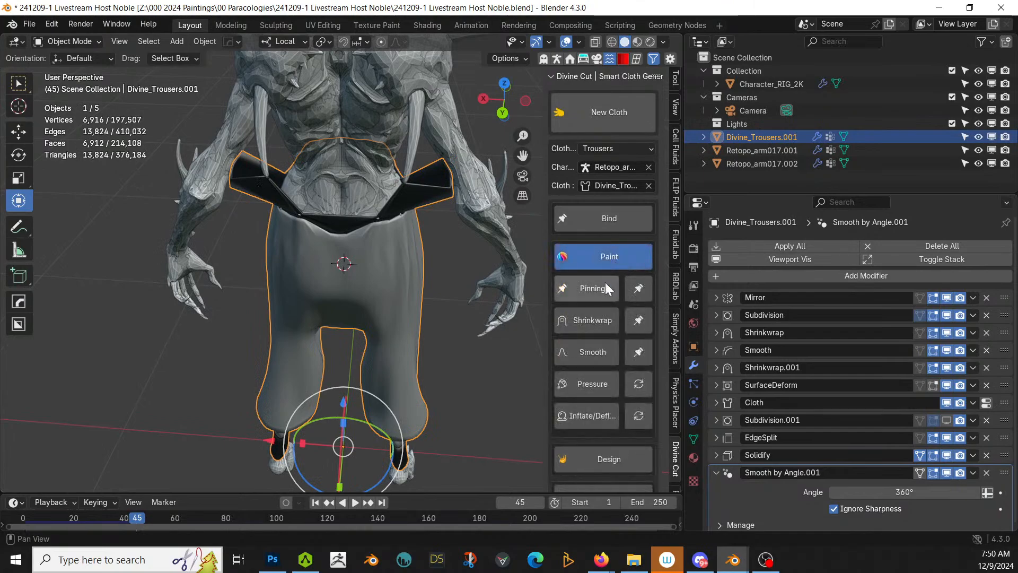
{"action": "mouse_move", "coordinate": [414, 243]}
{"action": "middle_mouse_down"}
{"action": "mouse_move", "coordinate": [367, 243]}
{"action": "mouse_move", "coordinate": [379, 209]}
{"action": "middle_mouse_up"}
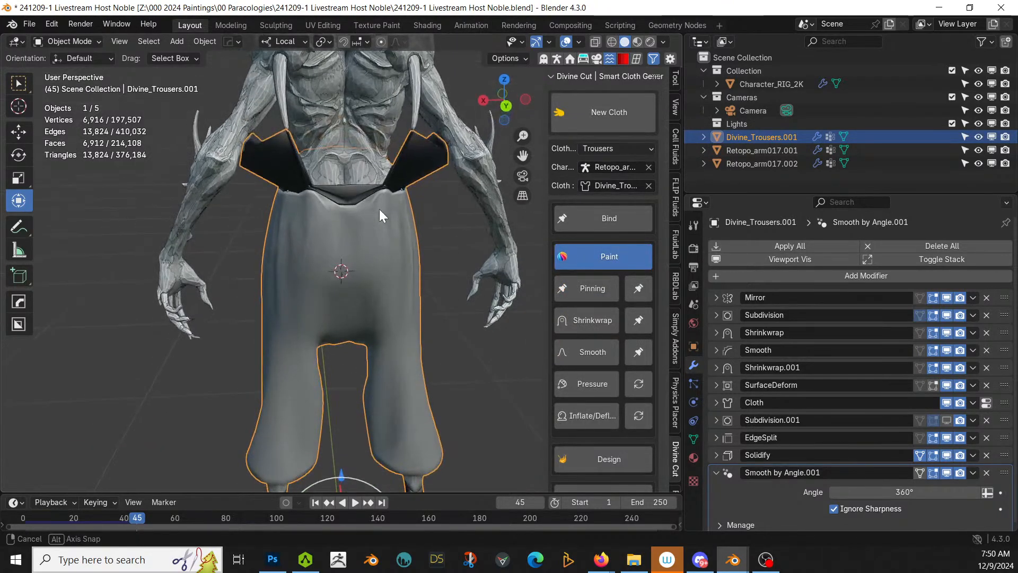
{"action": "left_click", "coordinate": [590, 316]}
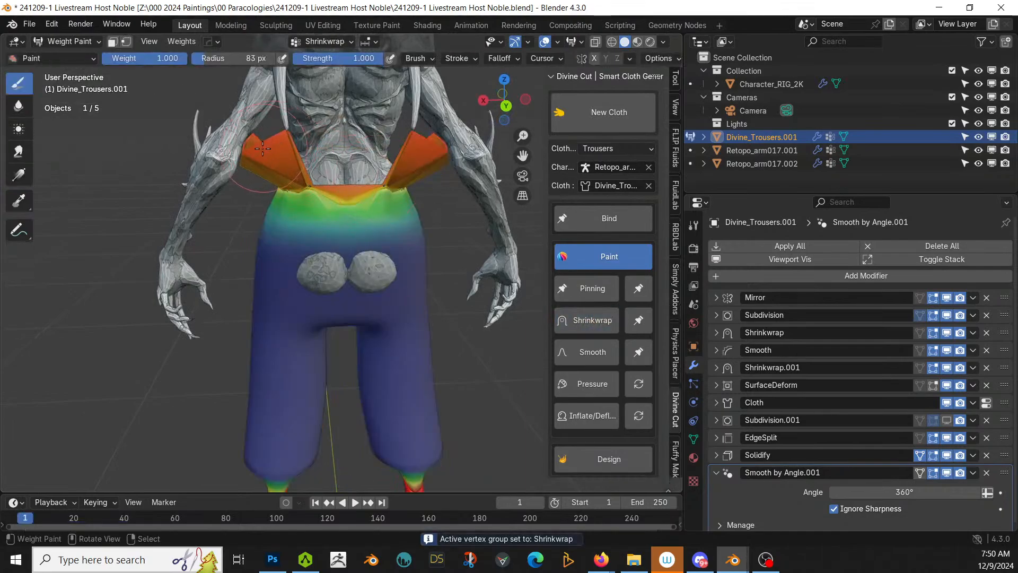
{"action": "mouse_move", "coordinate": [243, 158]}
{"action": "left_mouse_down"}
{"action": "mouse_move", "coordinate": [285, 134]}
{"action": "mouse_move", "coordinate": [335, 147]}
{"action": "left_mouse_up"}
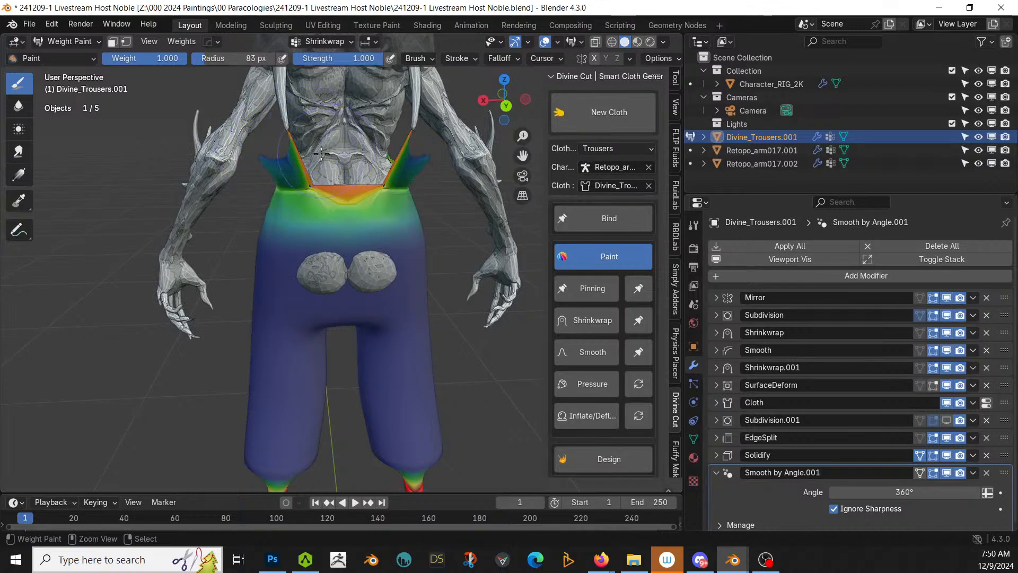
Step: Subtract Shrinkwrap weight along the back waistband and its raised corner flaps with the brush at full strength
{"action": "middle_click_drag", "start_coordinate": [365, 148], "coordinate": [358, 109], "text": "ctrl"}
{"action": "middle_click_drag", "start_coordinate": [345, 162], "coordinate": [334, 311], "text": "shift"}
{"action": "mouse_move", "coordinate": [329, 312]}
{"action": "middle_mouse_down", "text": "ctrl"}
{"action": "mouse_move", "coordinate": [279, 254]}
{"action": "mouse_move", "coordinate": [209, 253]}
{"action": "middle_mouse_up", "text": "ctrl"}
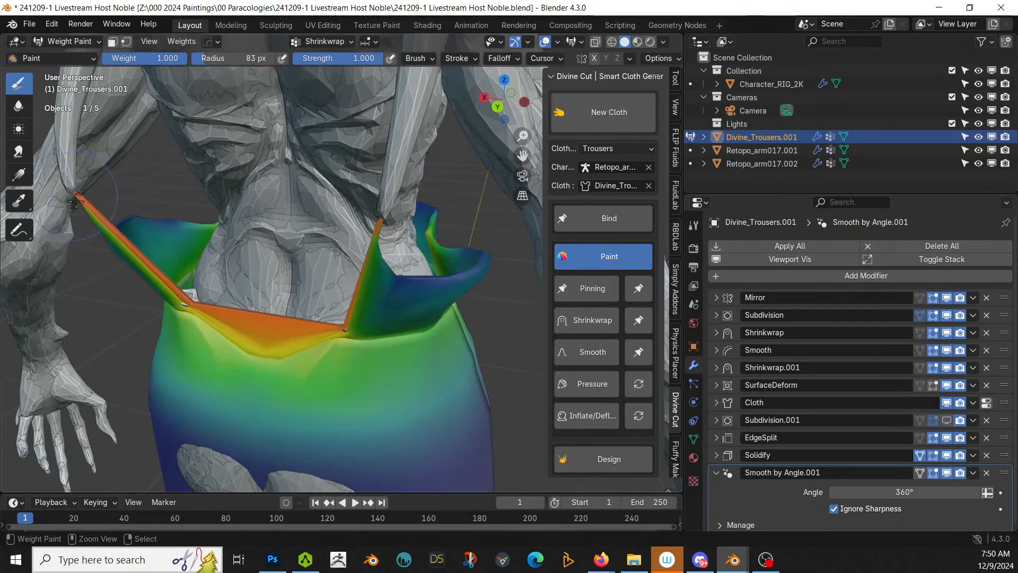
{"action": "middle_click_drag", "start_coordinate": [107, 199], "coordinate": [290, 182]}
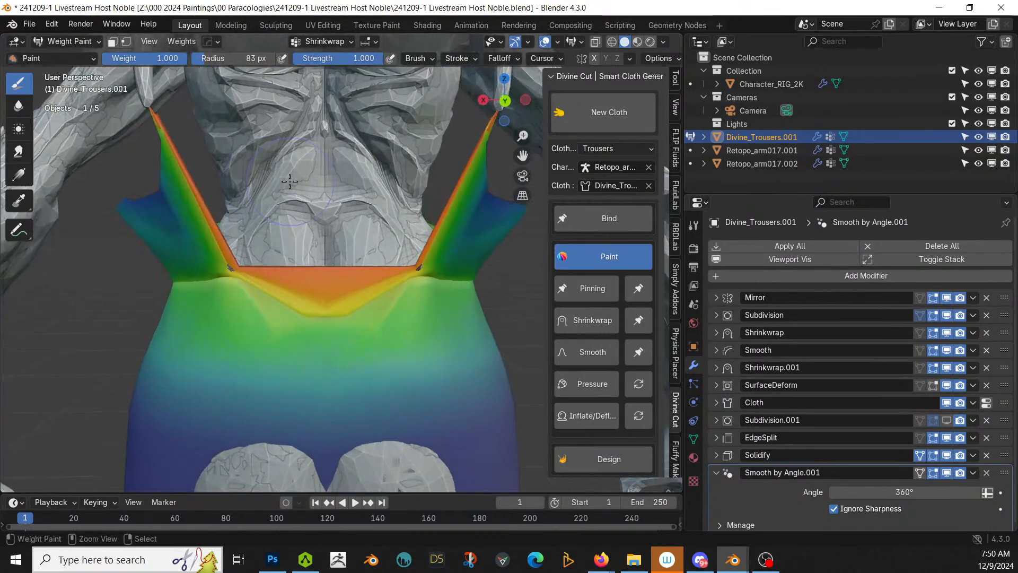
{"action": "left_click_drag", "start_coordinate": [236, 286], "coordinate": [195, 164], "text": "ctrl"}
{"action": "left_click_drag", "start_coordinate": [258, 252], "coordinate": [427, 273], "text": "ctrl"}
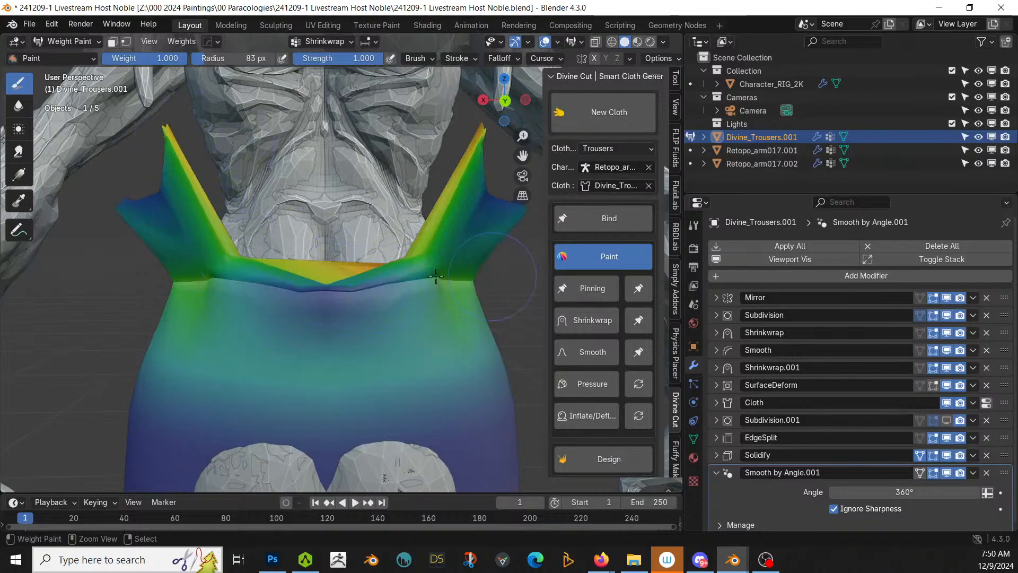
{"action": "left_click_drag", "start_coordinate": [303, 262], "coordinate": [167, 199], "text": "ctrl"}
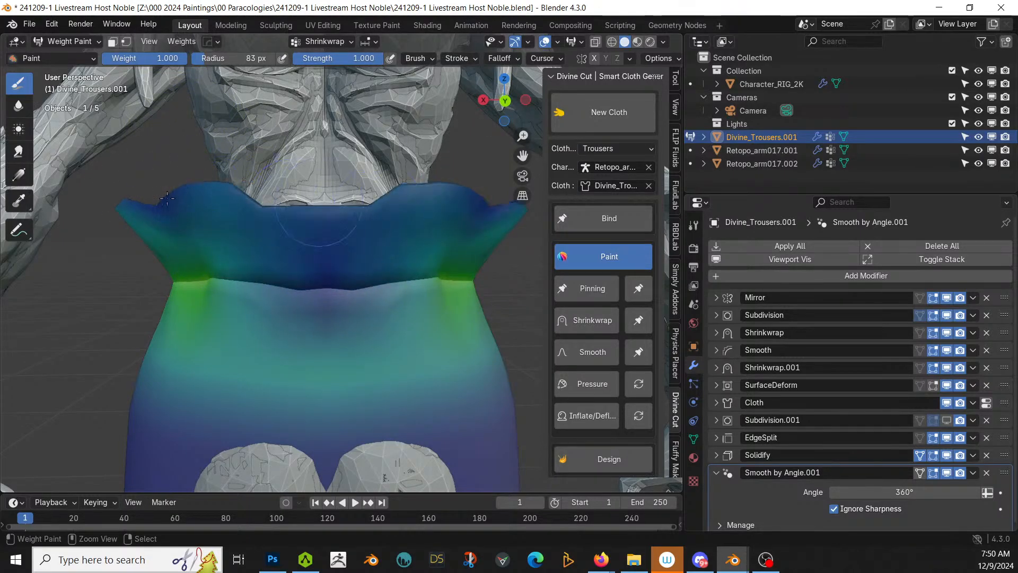
{"action": "mouse_move", "coordinate": [446, 241]}
{"action": "left_mouse_down", "text": "ctrl"}
{"action": "mouse_move", "coordinate": [143, 244]}
{"action": "mouse_move", "coordinate": [251, 246]}
{"action": "left_mouse_up", "text": "ctrl"}
Step: Run the cloth simulation to frame 14, and paint a Shrinkwrap weight stroke across the front of the waistband
{"action": "middle_click_drag", "start_coordinate": [251, 245], "coordinate": [350, 339]}
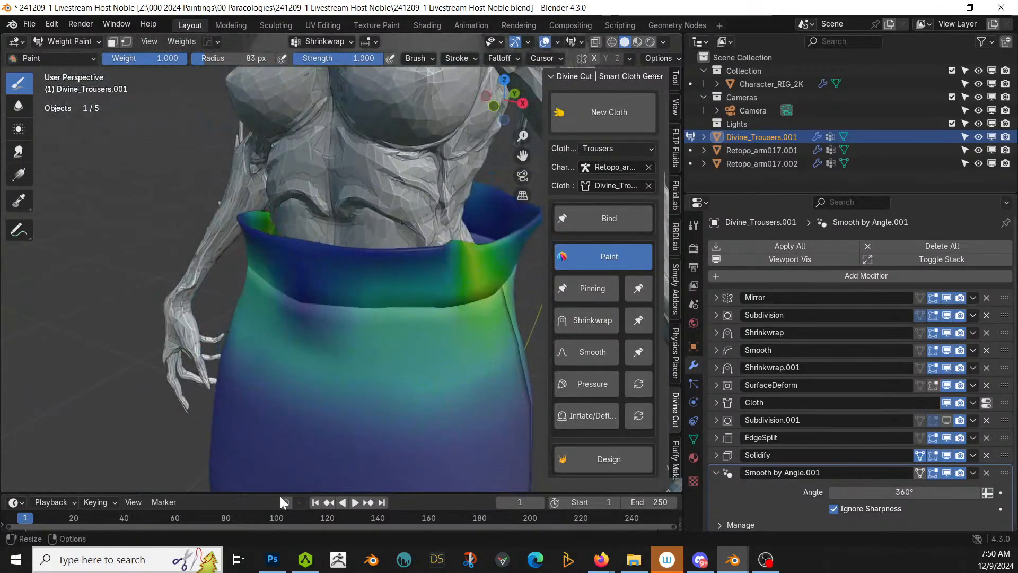
{"action": "left_click", "coordinate": [354, 502]}
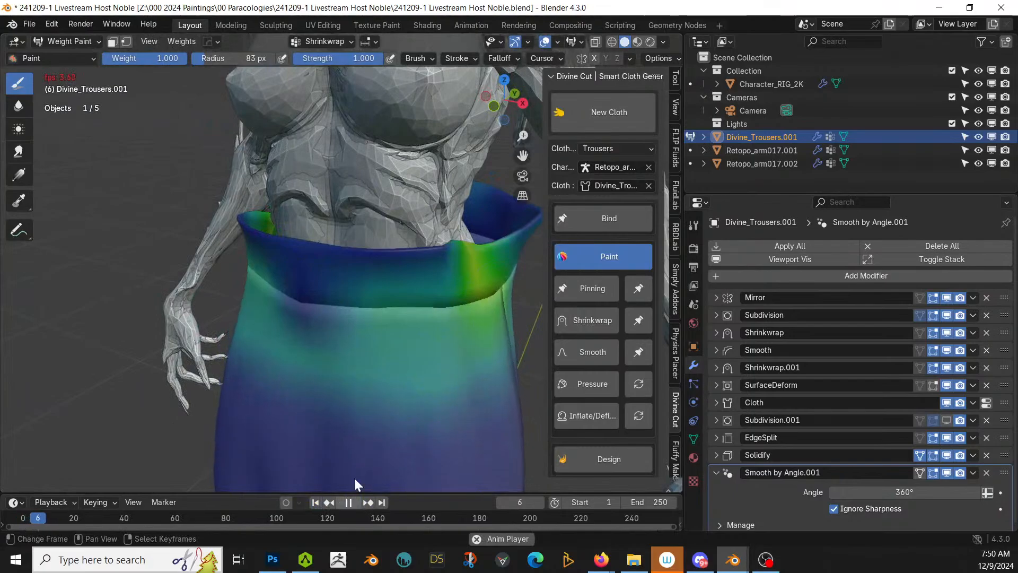
{"action": "mouse_move", "coordinate": [414, 381]}
{"action": "middle_mouse_down"}
{"action": "mouse_move", "coordinate": [442, 385]}
{"action": "mouse_move", "coordinate": [424, 392]}
{"action": "middle_mouse_up"}
{"action": "left_click", "coordinate": [348, 502]}
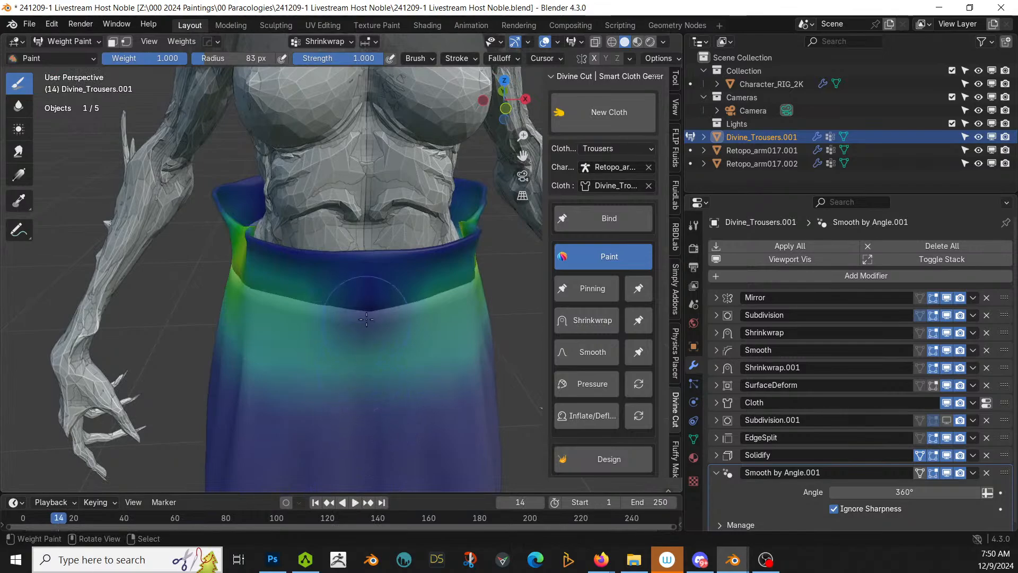
{"action": "middle_click_drag", "start_coordinate": [367, 317], "coordinate": [368, 241]}
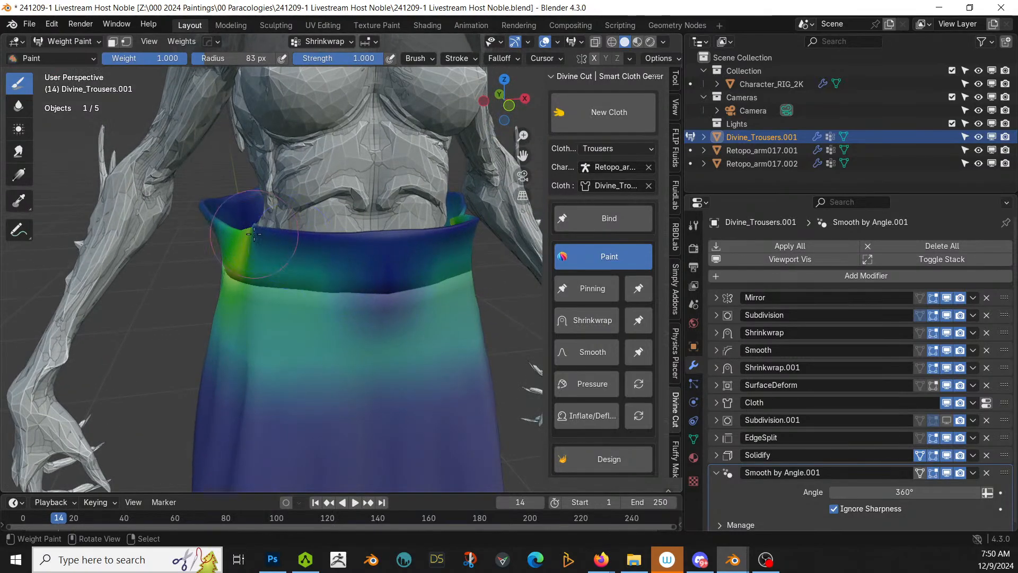
{"action": "left_click_drag", "start_coordinate": [334, 266], "coordinate": [367, 265]}
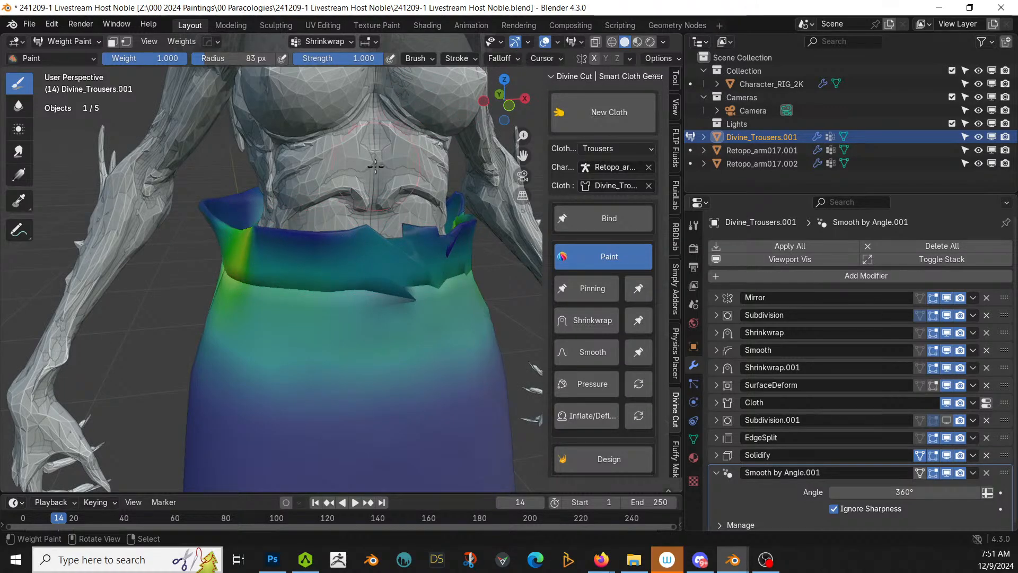
Step: Switch the trousers to edge editing and turn off the Solidify modifier's display in Edit Mode
{"action": "key", "text": "Tab"}
{"action": "key", "text": "2"}
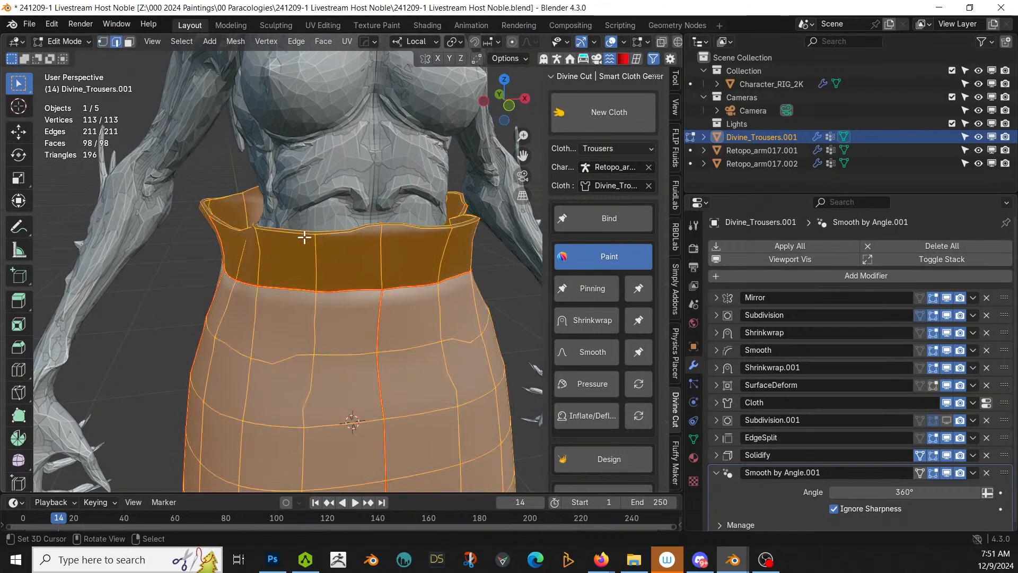
{"action": "left_click", "coordinate": [303, 234]}
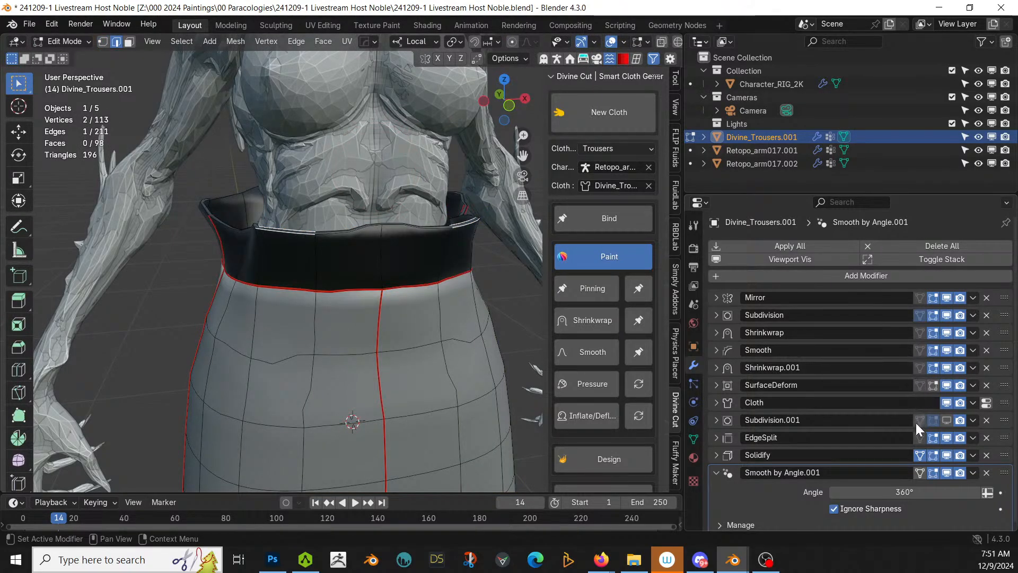
{"action": "left_click", "coordinate": [936, 456]}
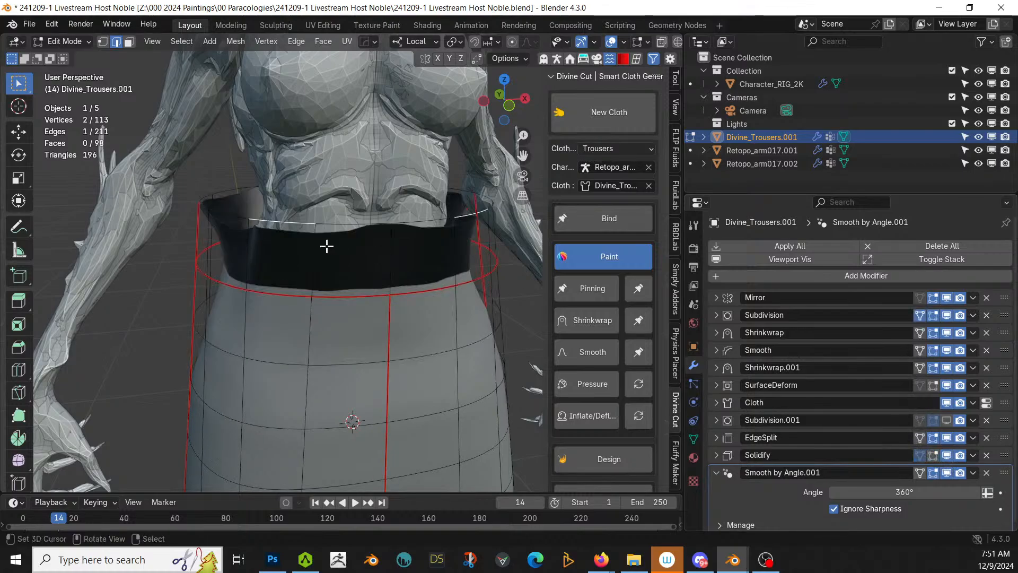
Step: Select the edge loop along the top of the waistband and assign it to the Shrinkwrap vertex group at weight 1.000
{"action": "middle_click_drag", "start_coordinate": [325, 243], "coordinate": [253, 249]}
{"action": "left_click", "coordinate": [231, 245], "text": "alt"}
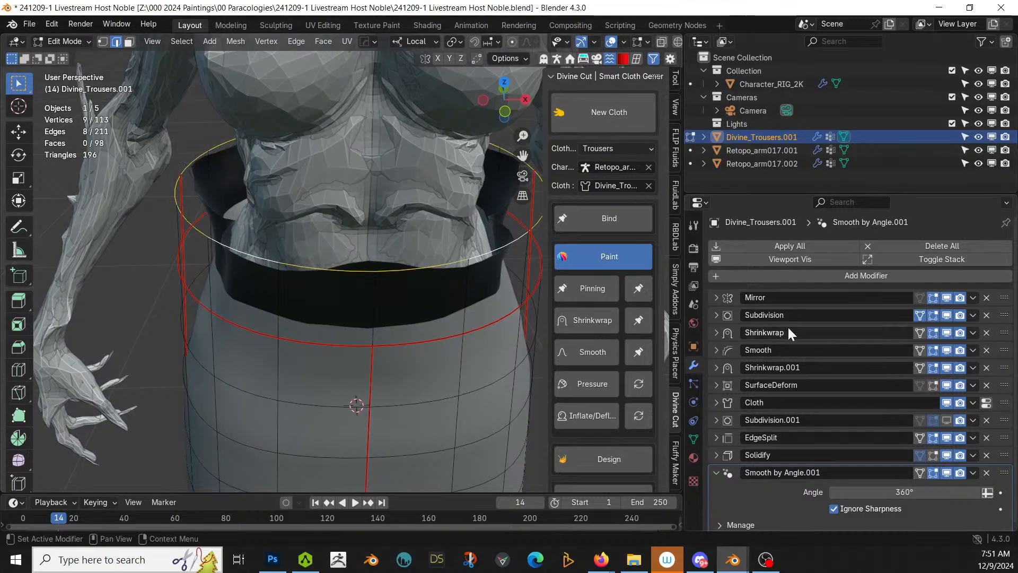
{"action": "left_click", "coordinate": [694, 438]}
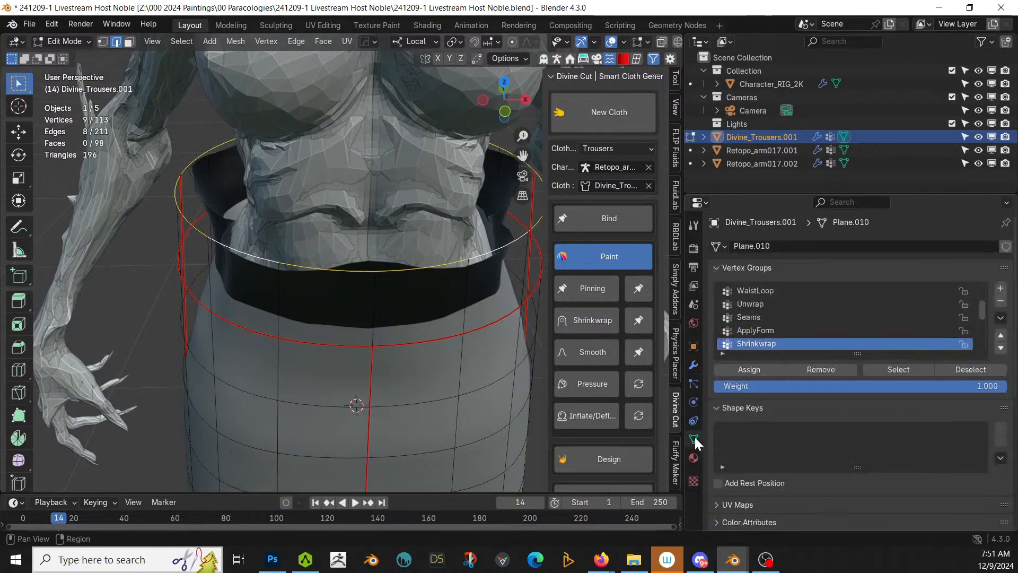
{"action": "left_click", "coordinate": [755, 374]}
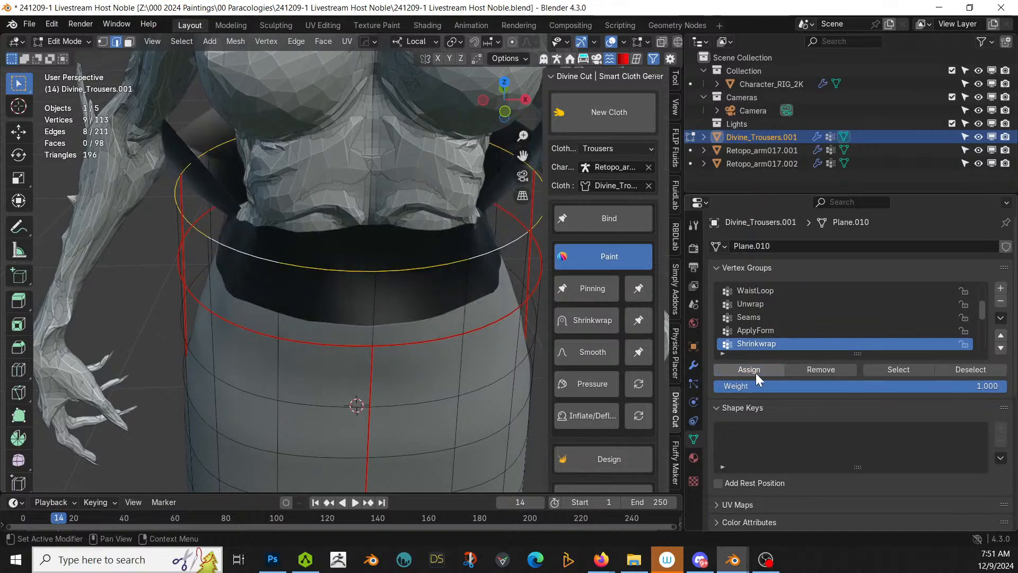
Step: Set the offset of the trousers' first Shrinkwrap modifier to 0.18 m
{"action": "left_click", "coordinate": [693, 365]}
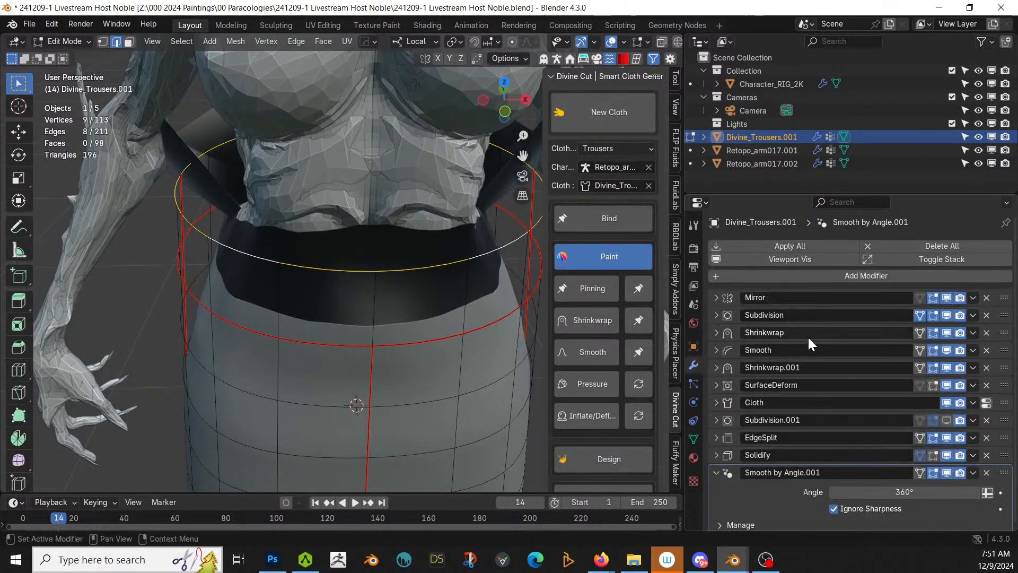
{"action": "left_click", "coordinate": [716, 332]}
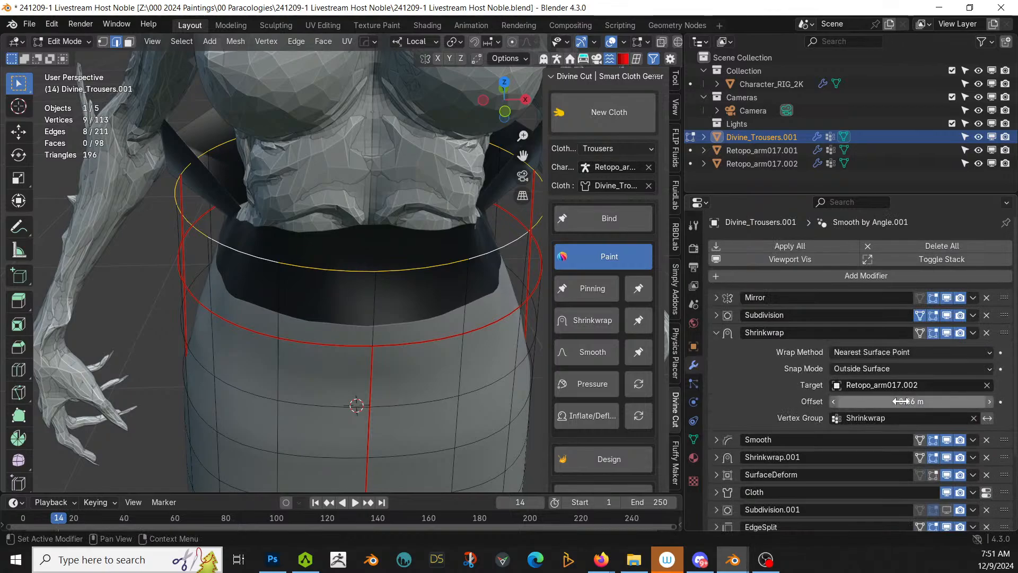
{"action": "mouse_move", "coordinate": [906, 403]}
{"action": "left_mouse_down"}
{"action": "mouse_move", "coordinate": [885, 403]}
{"action": "mouse_move", "coordinate": [896, 402]}
{"action": "left_mouse_up"}
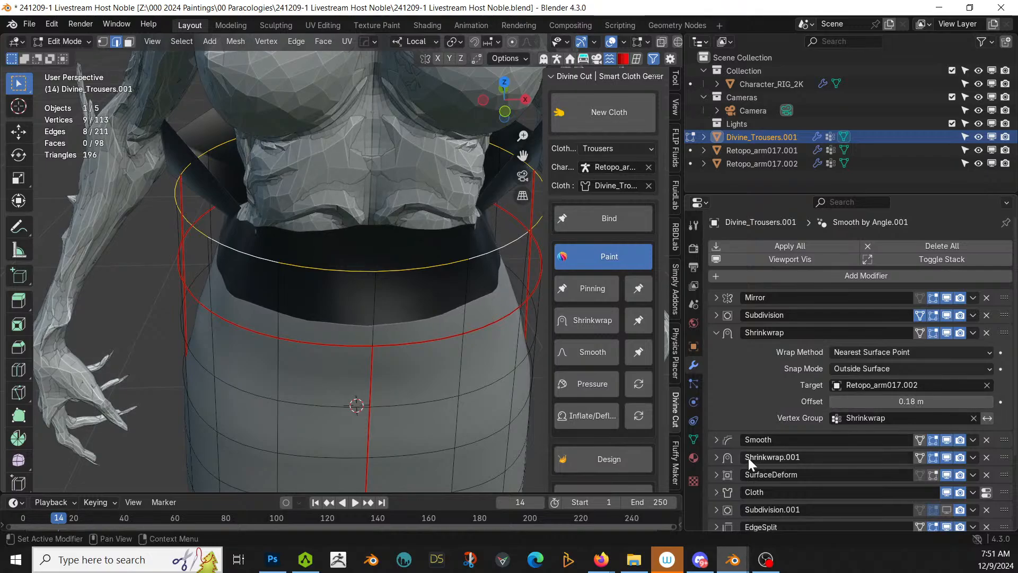
Step: Try the On Surface and Inside snap modes on the Shrinkwrap.001 modifier, and restore Outside Surface
{"action": "left_click", "coordinate": [717, 456]}
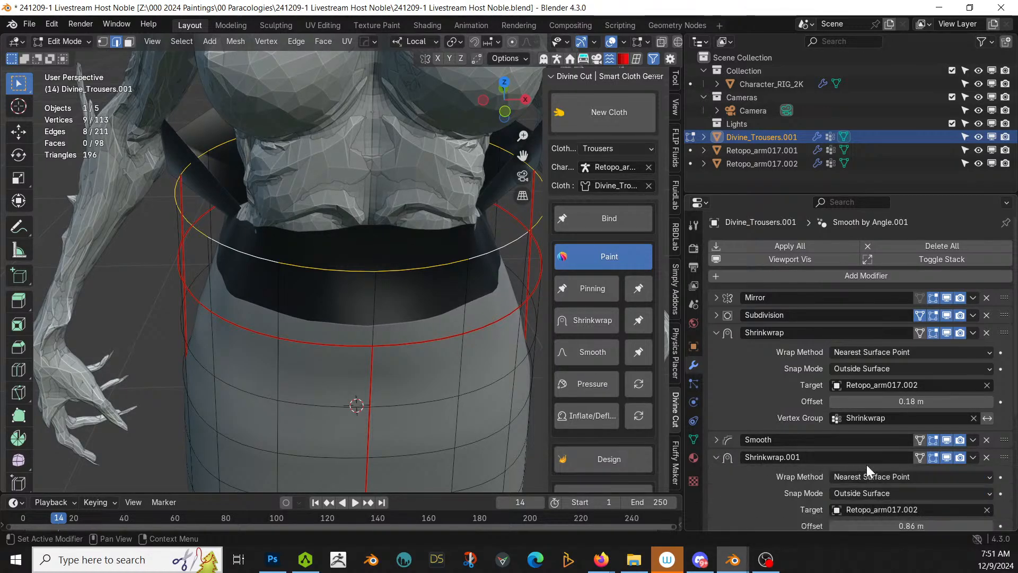
{"action": "left_click", "coordinate": [889, 492]}
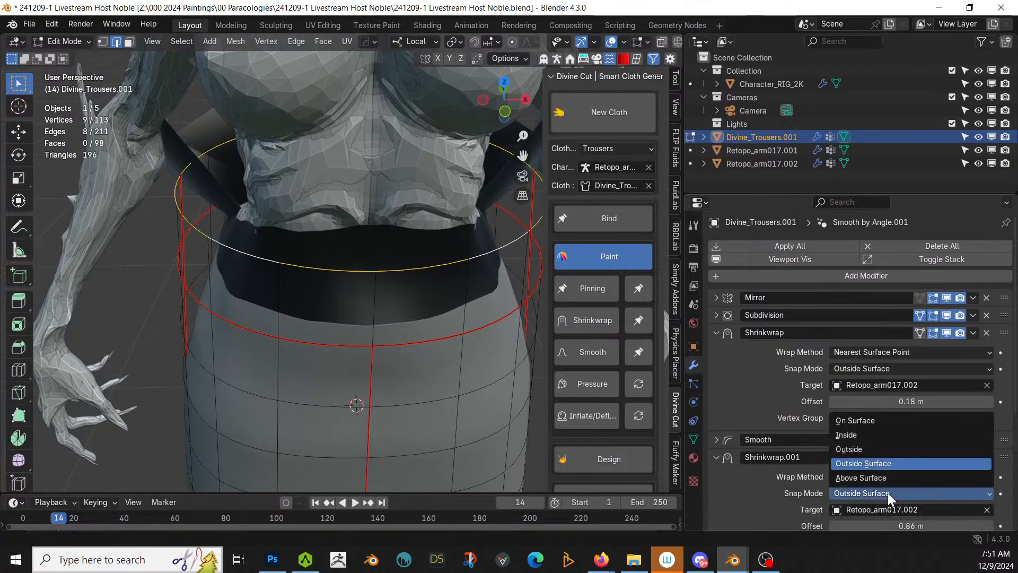
{"action": "left_click", "coordinate": [861, 420]}
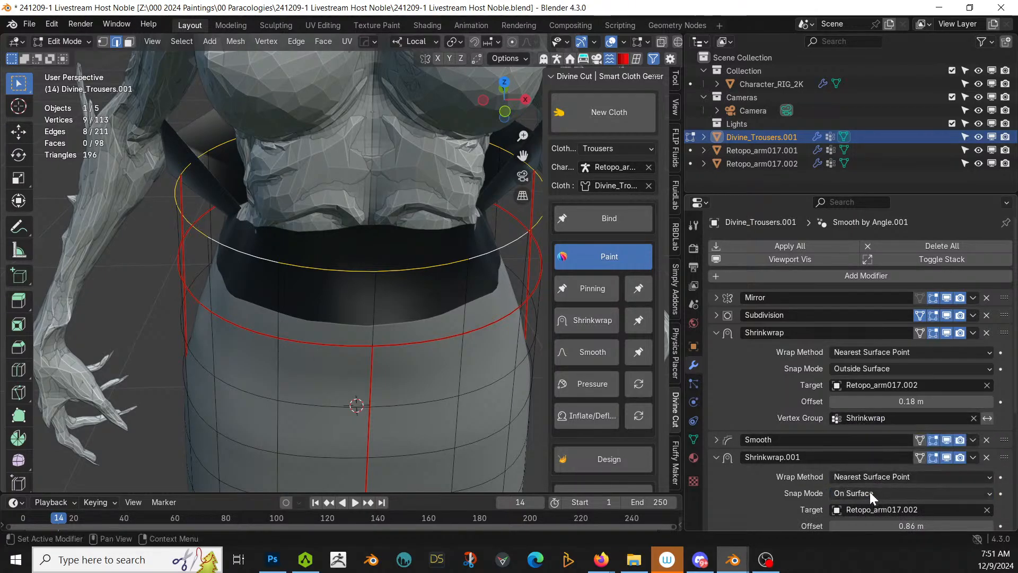
{"action": "left_click", "coordinate": [870, 492]}
{"action": "left_click", "coordinate": [864, 437]}
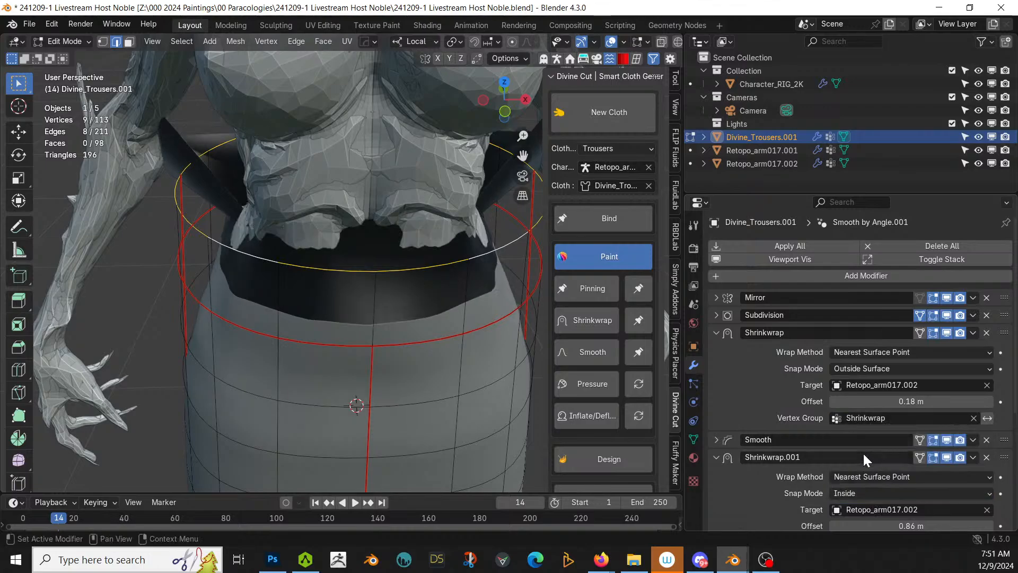
{"action": "left_click", "coordinate": [858, 487]}
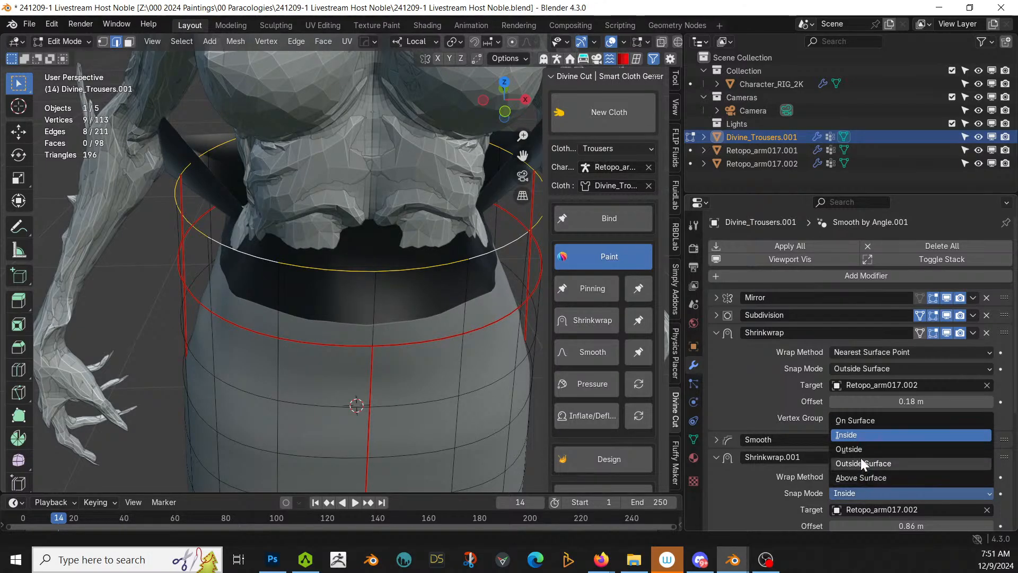
{"action": "left_click", "coordinate": [860, 457]}
Step: Set the Shrinkwrap.001 modifier's offset to 0.7 m and check the waistband from behind
{"action": "scroll", "coordinate": [851, 467], "scroll_direction": "down", "scroll_amount": 1}
{"action": "left_click_drag", "start_coordinate": [923, 499], "coordinate": [916, 499]}
{"action": "scroll", "coordinate": [339, 233], "scroll_direction": "down", "scroll_amount": 3}
{"action": "middle_click_drag", "start_coordinate": [340, 234], "coordinate": [134, 216]}
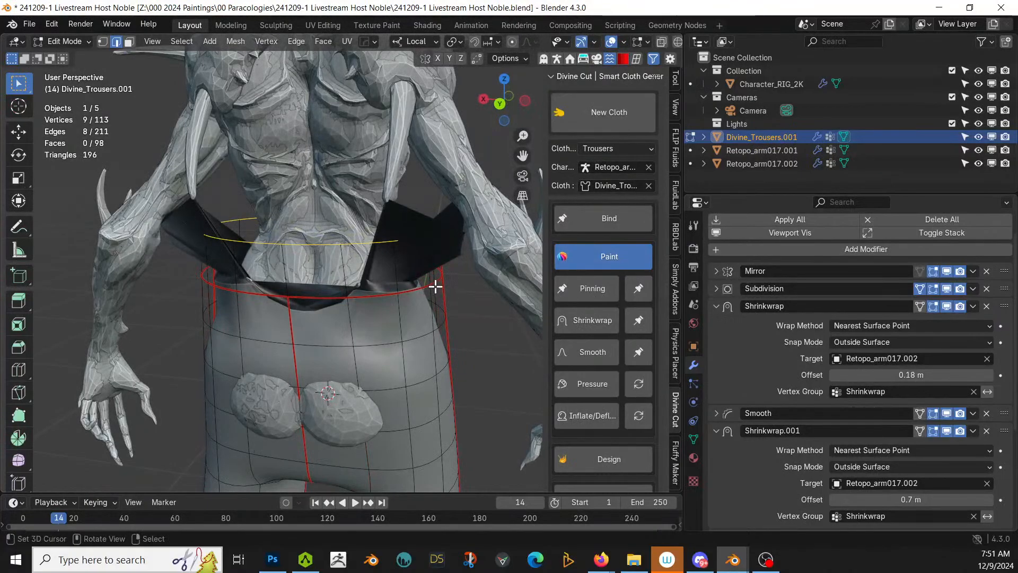
Step: Scale the selected top waistband edge loop inward so the trousers sit closer around the waist
{"action": "key", "text": "s"}
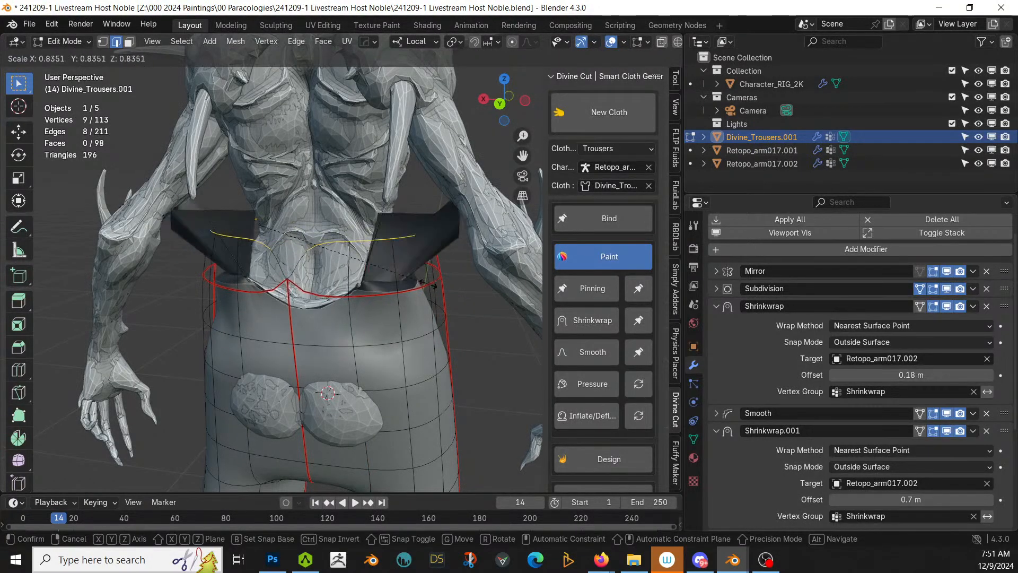
{"action": "left_click", "coordinate": [401, 277]}
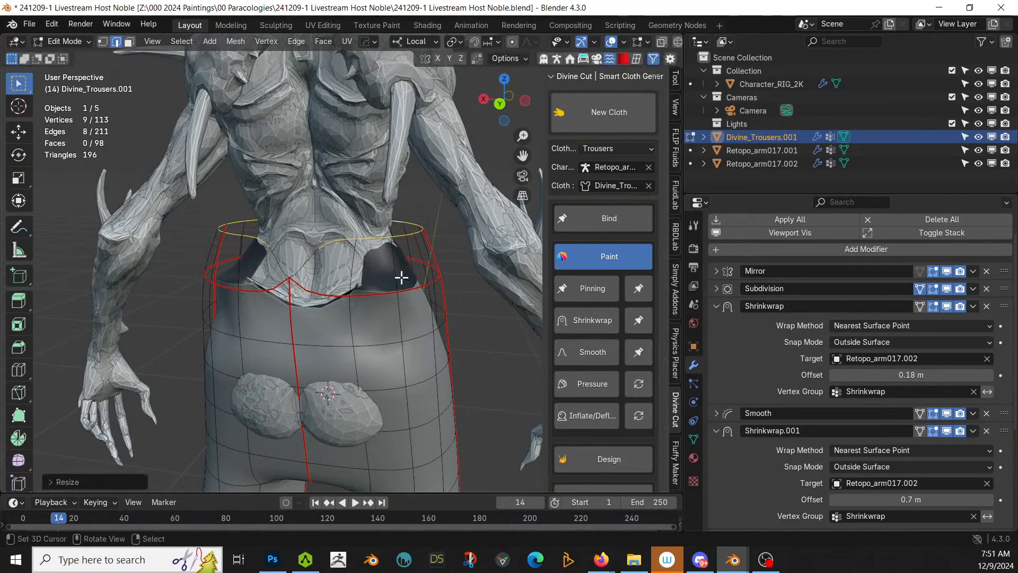
{"action": "middle_click_drag", "start_coordinate": [398, 275], "coordinate": [80, 282]}
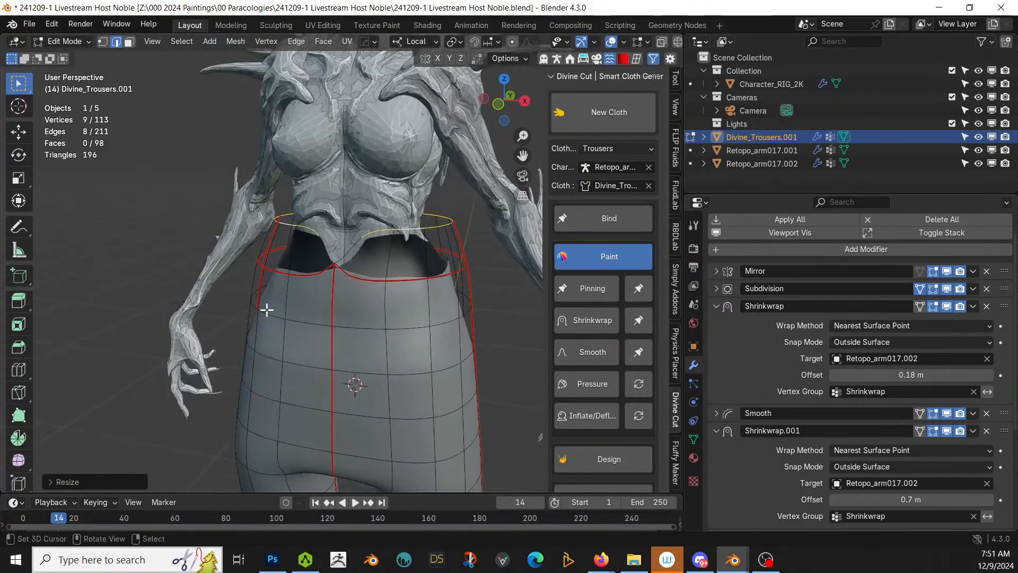
Step: Close weight painting, return the trousers to Object Mode, and play the cloth simulation from the first frame
{"action": "key", "text": "Tab"}
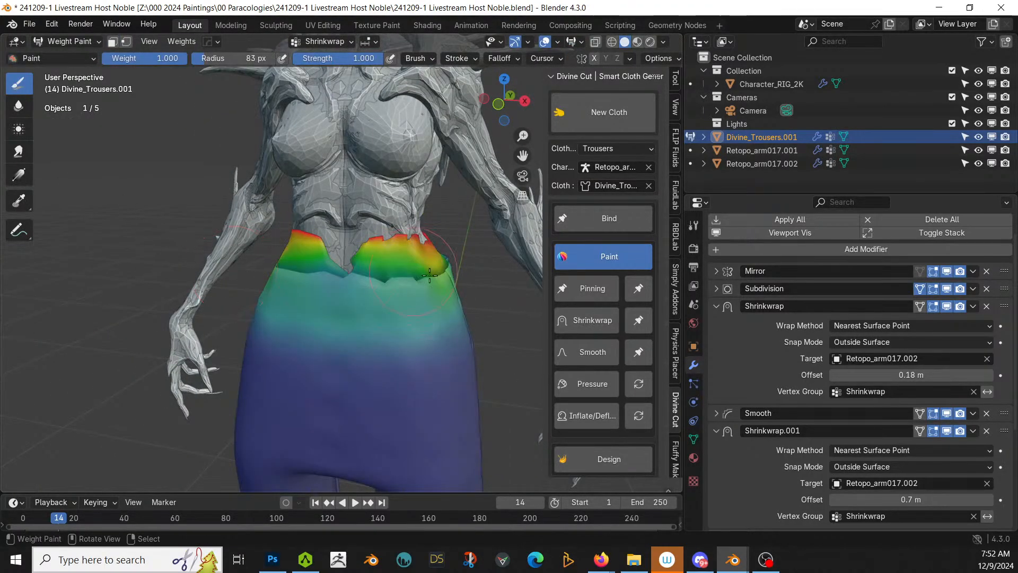
{"action": "left_click", "coordinate": [315, 503]}
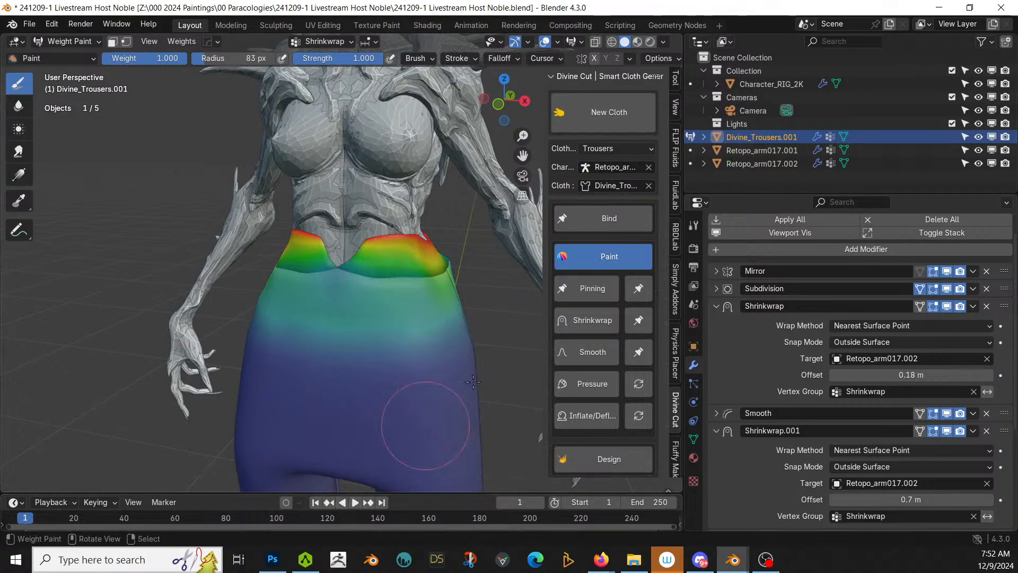
{"action": "left_click", "coordinate": [609, 256]}
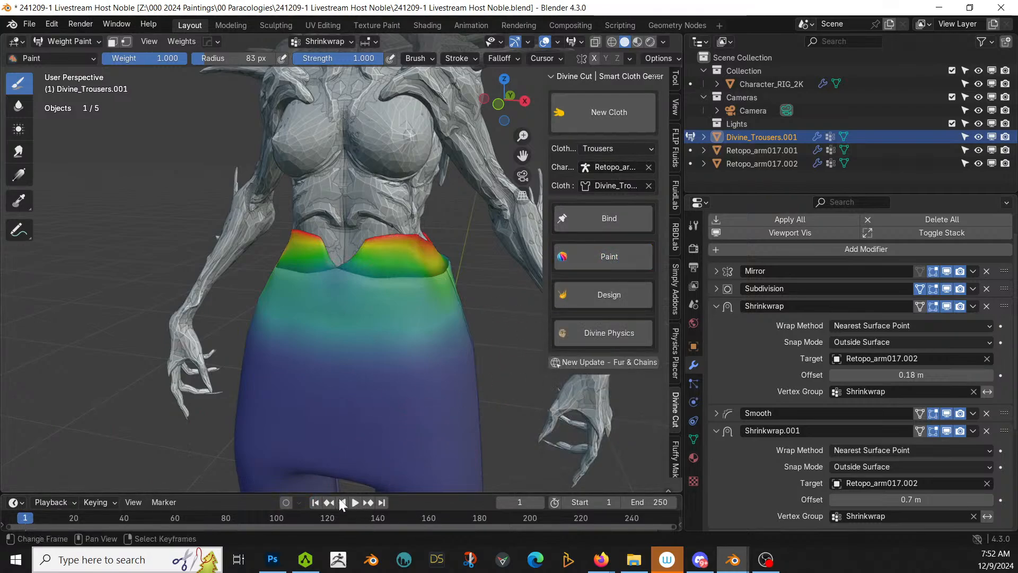
{"action": "left_click", "coordinate": [67, 42]}
{"action": "left_click", "coordinate": [79, 53]}
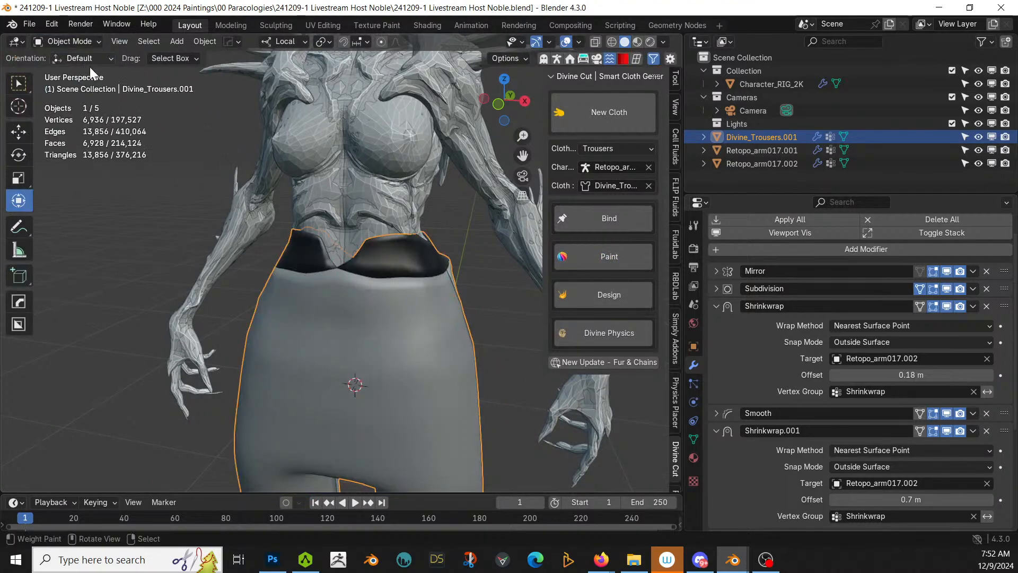
{"action": "left_click", "coordinate": [356, 503]}
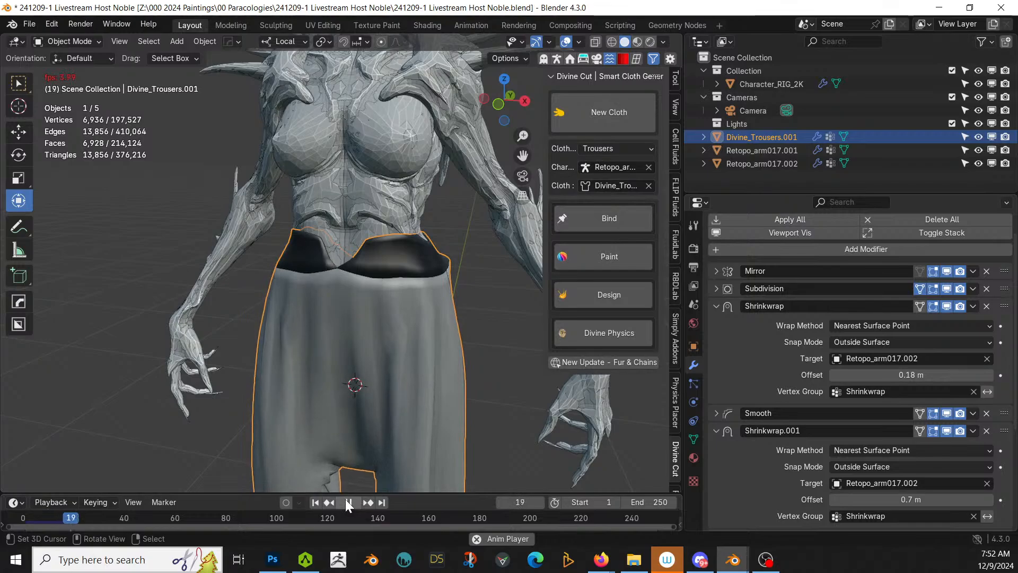
{"action": "left_click", "coordinate": [349, 502]}
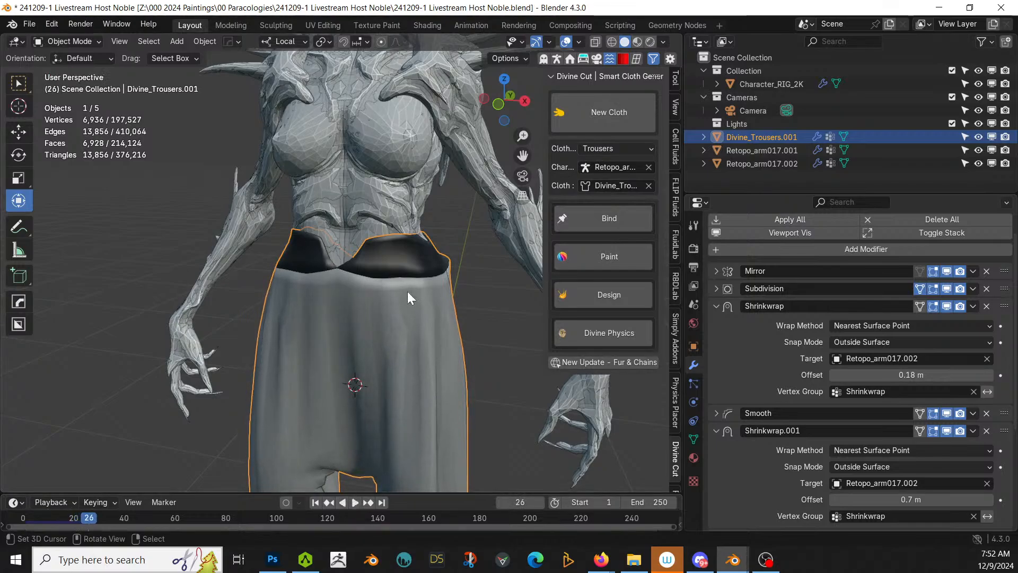
Step: Try to move the front waistband vertex along its local X axis toward the trousers' centre line
{"action": "scroll", "coordinate": [393, 305], "scroll_direction": "up", "scroll_amount": 3}
{"action": "middle_click_drag", "start_coordinate": [377, 317], "coordinate": [396, 264]}
{"action": "key", "text": "Tab"}
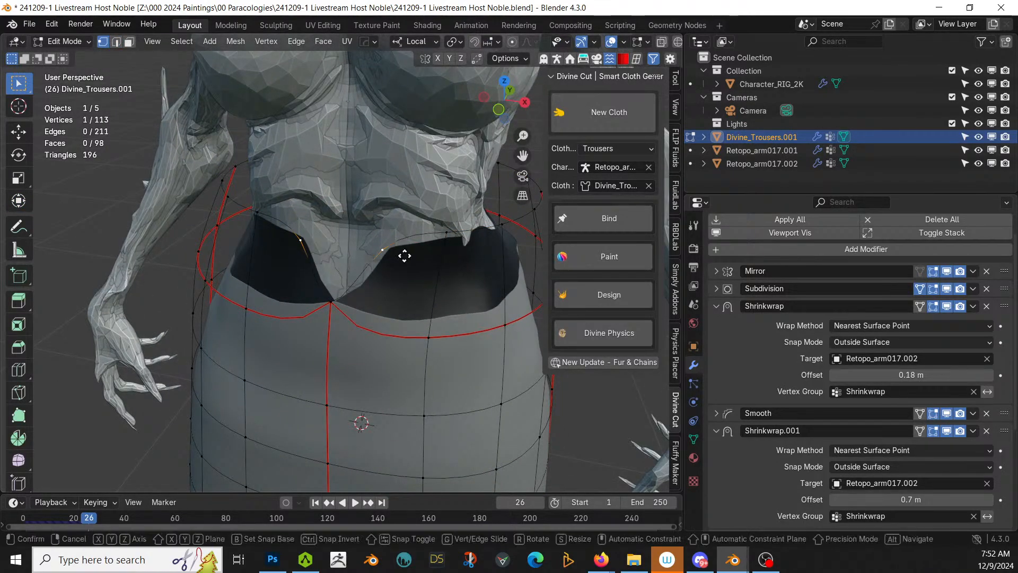
{"action": "key", "text": "g"}
{"action": "key", "text": "x"}
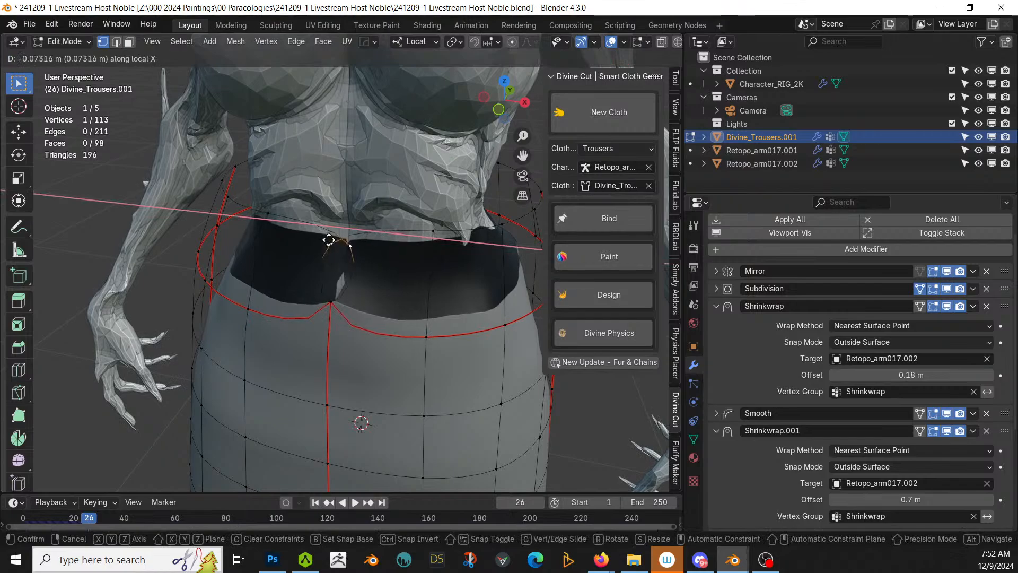
{"action": "left_click", "coordinate": [356, 234]}
{"action": "middle_click_drag", "start_coordinate": [357, 234], "coordinate": [413, 268]}
{"action": "key", "text": "g"}
{"action": "left_click", "coordinate": [300, 282]}
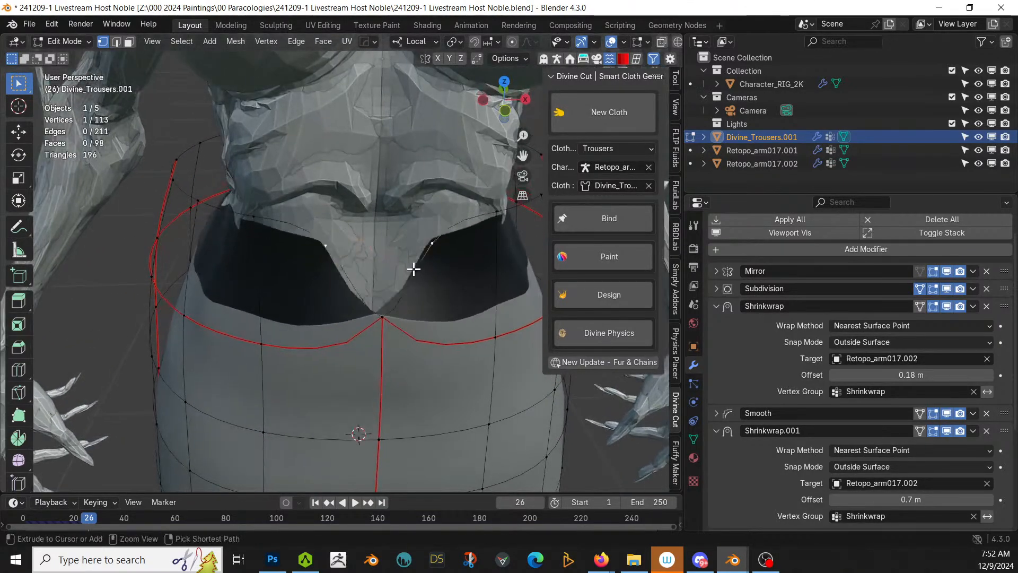
{"action": "middle_click_drag", "start_coordinate": [373, 313], "coordinate": [464, 327]}
{"action": "middle_click_drag", "start_coordinate": [477, 289], "coordinate": [545, 314]}
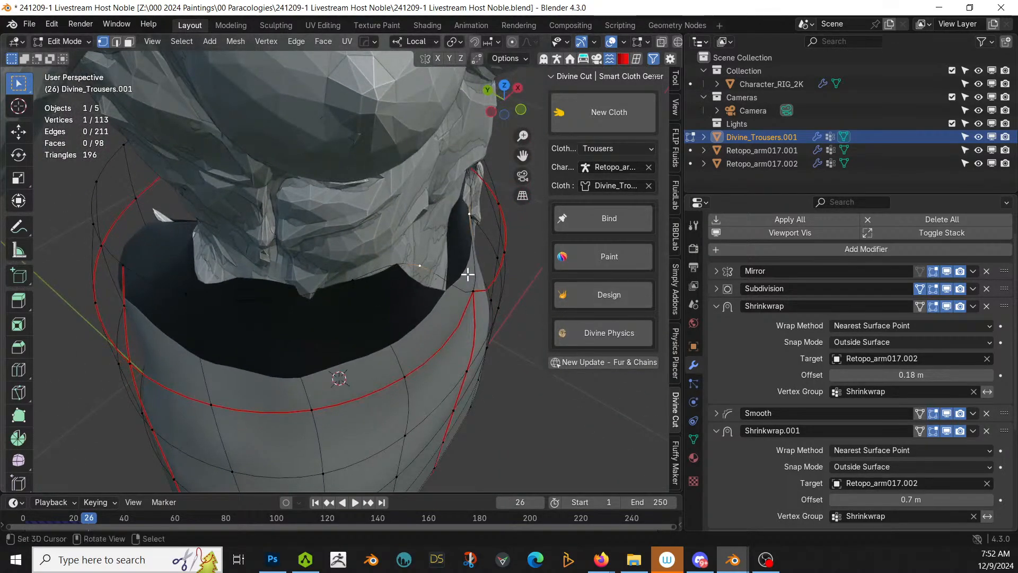
Step: Move the front waistband vertex along local X to the centre line and adjust its position along Y and Z
{"action": "key", "text": "g"}
{"action": "key", "text": "x"}
{"action": "key", "text": "x"}
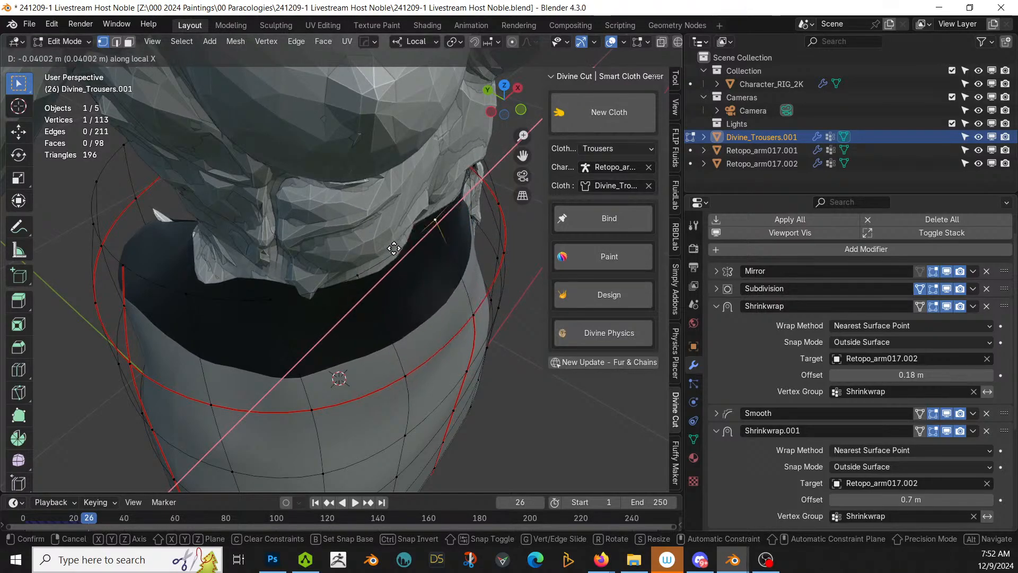
{"action": "left_click", "coordinate": [400, 249]}
{"action": "middle_click_drag", "start_coordinate": [462, 249], "coordinate": [360, 271]}
{"action": "key", "text": "g"}
{"action": "key", "text": "y"}
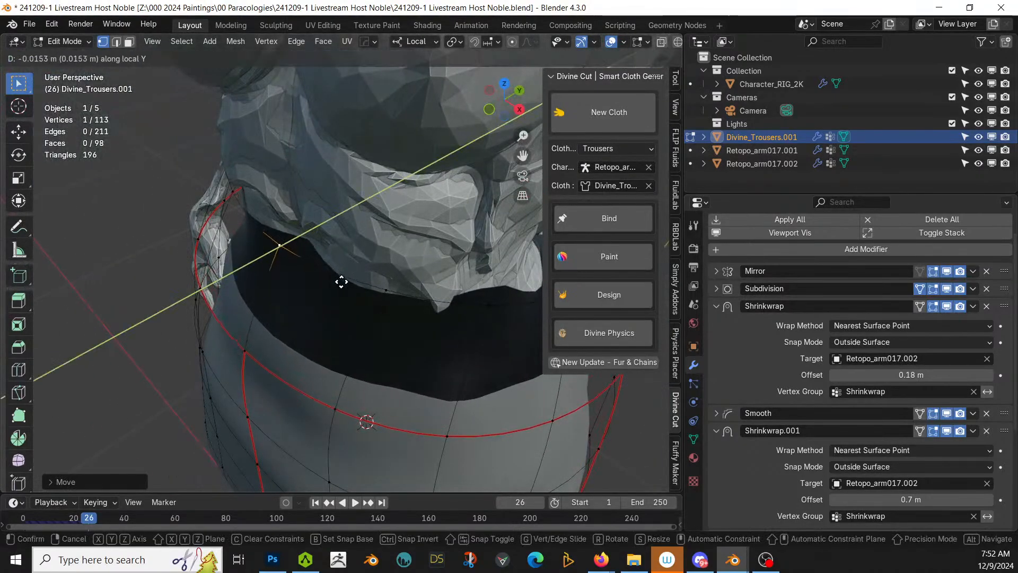
{"action": "middle_click_drag", "start_coordinate": [357, 275], "coordinate": [92, 252], "text": "alt"}
{"action": "key", "text": "z"}
{"action": "left_click", "coordinate": [392, 238]}
Step: Move the rear waistband vertex about -0.06 m along local X to the centre, and shift it freely outward about 0.06 m
{"action": "scroll", "coordinate": [236, 271], "scroll_direction": "down", "scroll_amount": 4}
{"action": "middle_click_drag", "start_coordinate": [217, 291], "coordinate": [335, 273]}
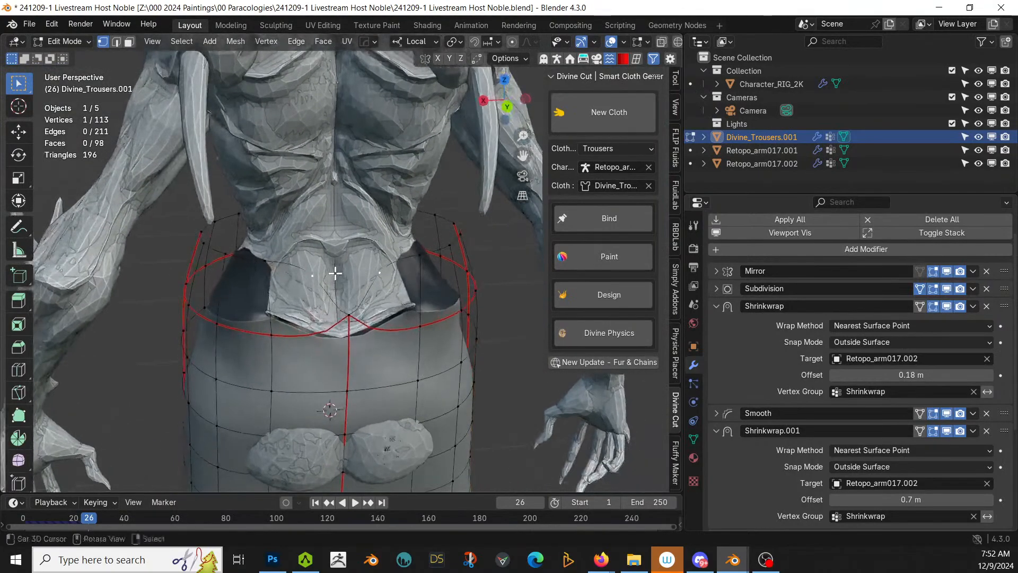
{"action": "key", "text": "g"}
{"action": "key", "text": "x"}
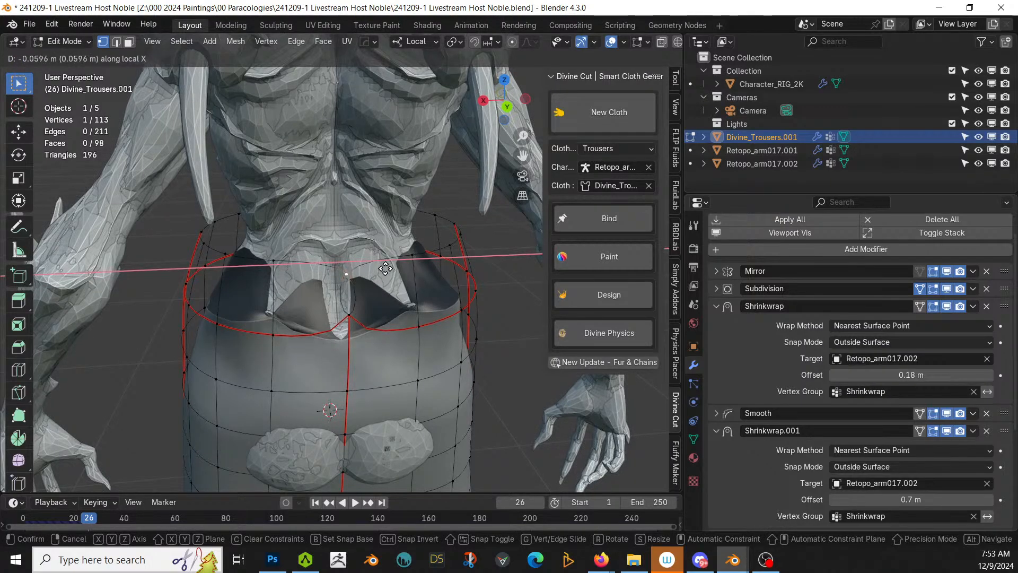
{"action": "left_click", "coordinate": [387, 268]}
{"action": "middle_click_drag", "start_coordinate": [387, 269], "coordinate": [432, 283]}
{"action": "key", "text": "g"}
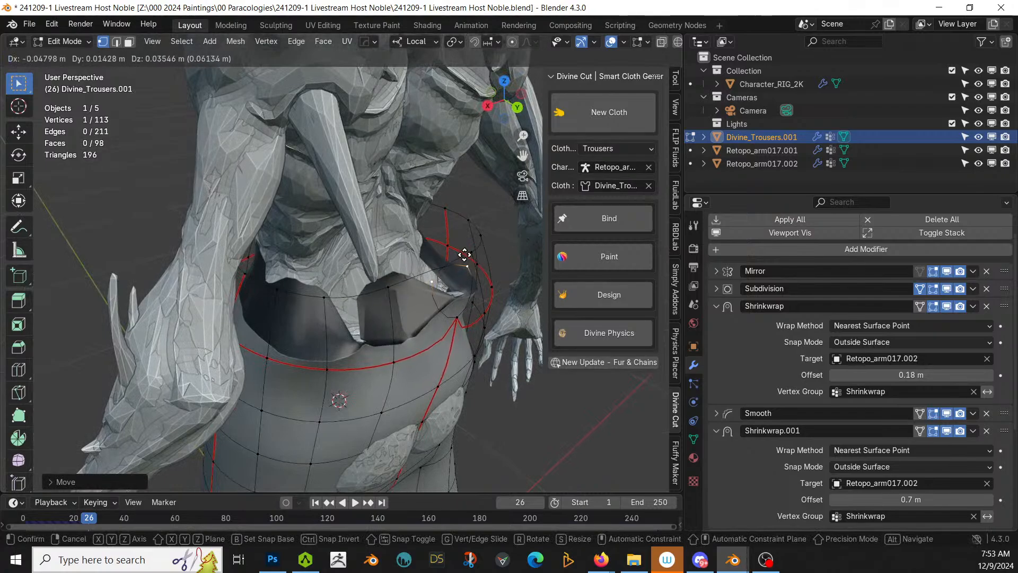
{"action": "left_click", "coordinate": [464, 255]}
Step: Nudge the vertex beside the rear centre seam slightly downward on the waistband's lower edge loop
{"action": "middle_click_drag", "start_coordinate": [464, 255], "coordinate": [227, 302]}
{"action": "left_click", "coordinate": [201, 305]}
{"action": "key", "text": "g"}
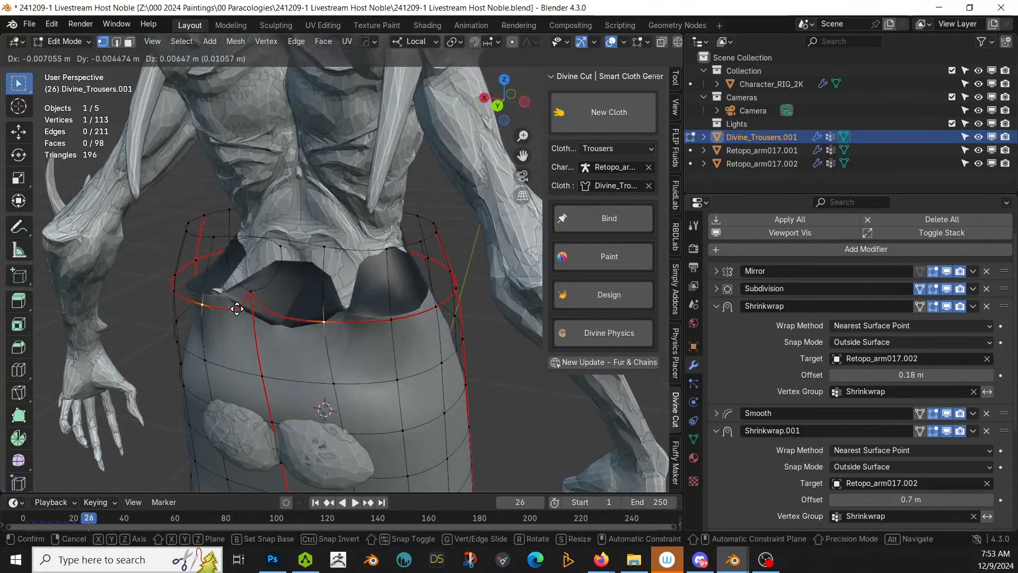
{"action": "left_click", "coordinate": [239, 319]}
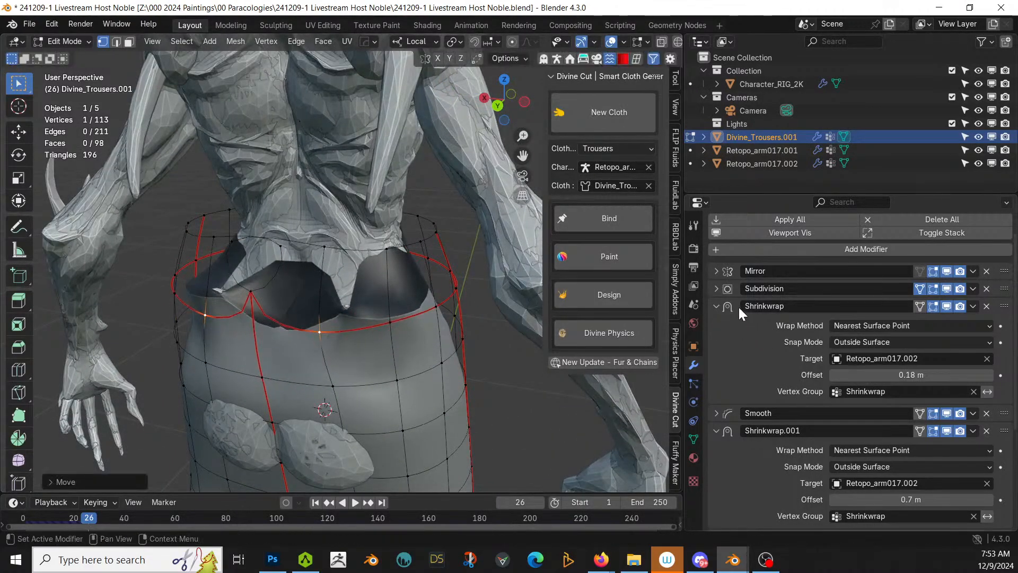
Step: Try viewport and render levels of 4 on the trousers' Subdivision modifier, and restore both to 2
{"action": "left_click", "coordinate": [717, 288]}
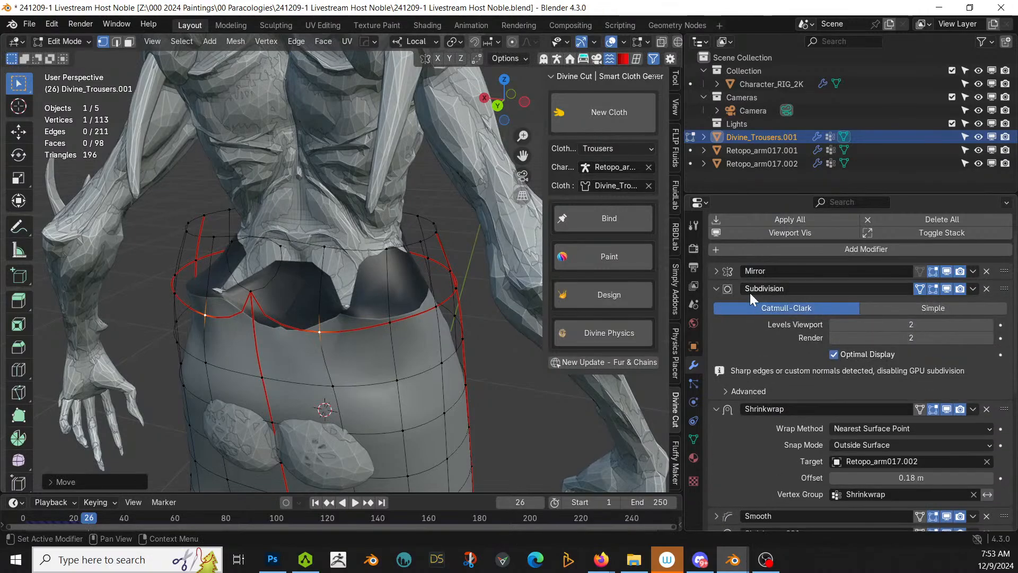
{"action": "left_click", "coordinate": [989, 324]}
{"action": "left_click", "coordinate": [989, 338]}
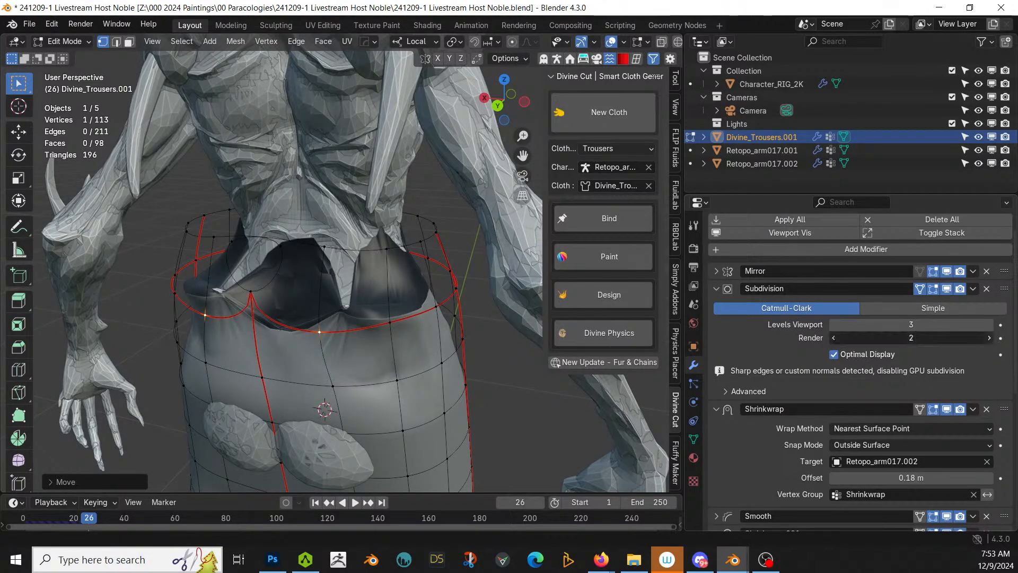
{"action": "left_click", "coordinate": [989, 324]}
{"action": "left_click", "coordinate": [989, 337]}
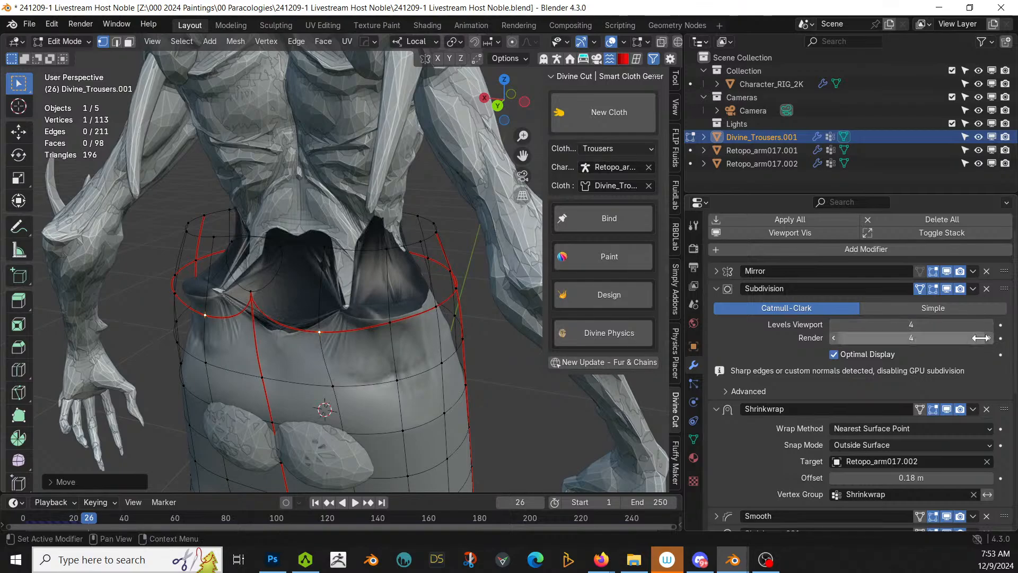
{"action": "middle_click_drag", "start_coordinate": [387, 334], "coordinate": [594, 323]}
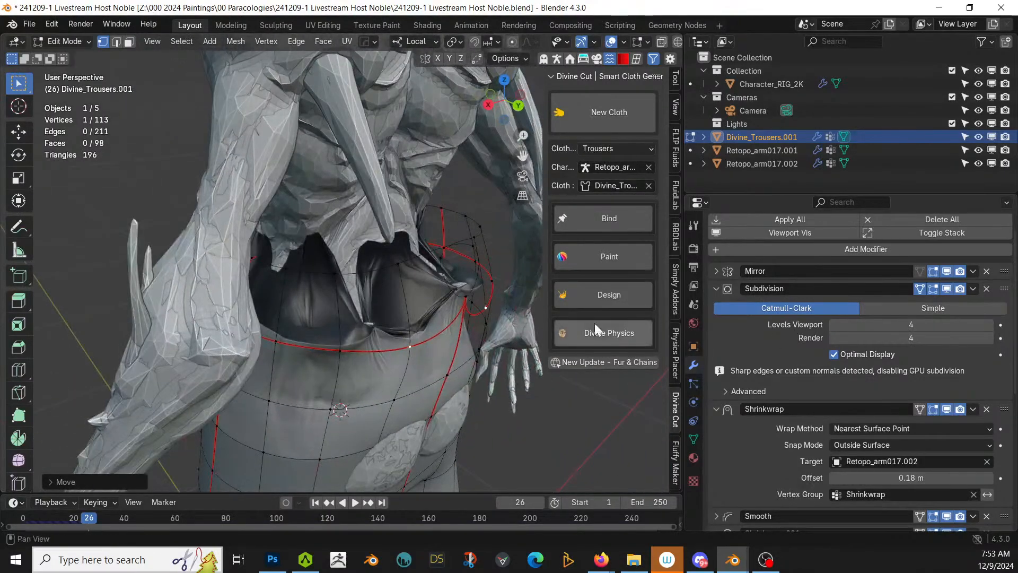
{"action": "left_click", "coordinate": [833, 324]}
{"action": "left_click", "coordinate": [833, 324]}
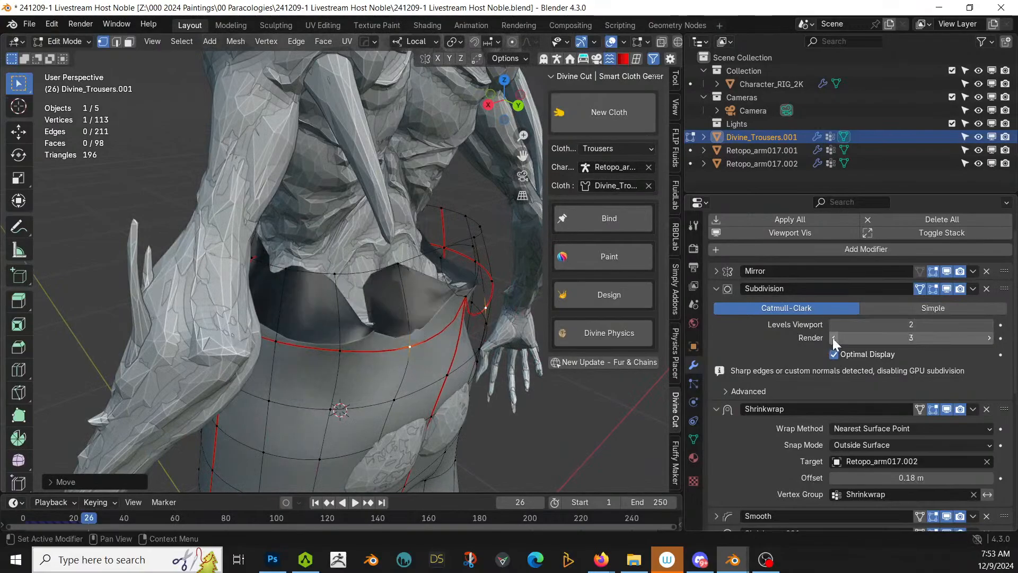
{"action": "left_click", "coordinate": [833, 338]}
Step: Select a face on the seat of the trousers and pull it outward over the protruding body mesh
{"action": "scroll", "coordinate": [447, 370], "scroll_direction": "down", "scroll_amount": 3}
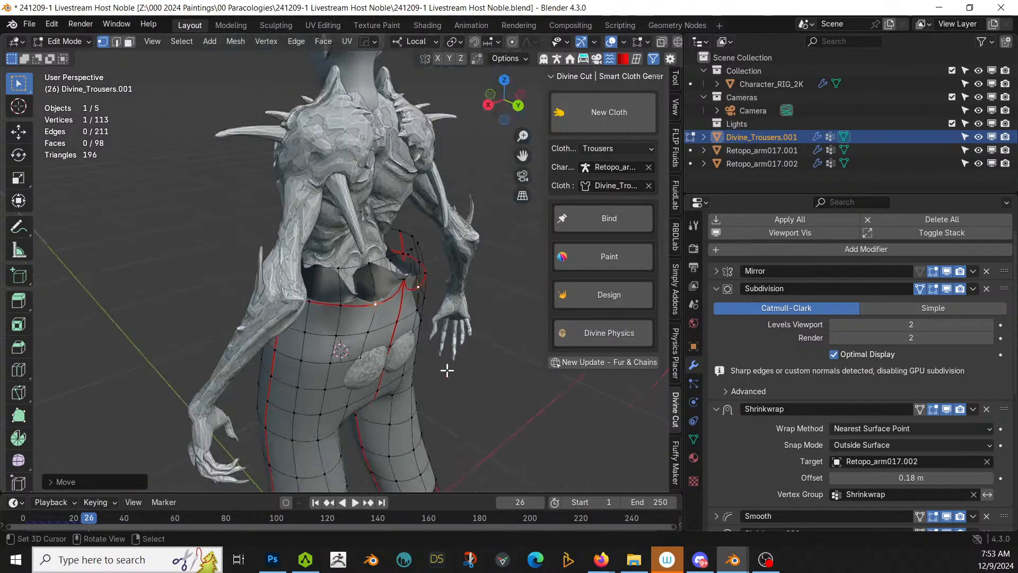
{"action": "middle_click_drag", "start_coordinate": [447, 370], "coordinate": [412, 371]}
{"action": "left_click", "coordinate": [375, 351]}
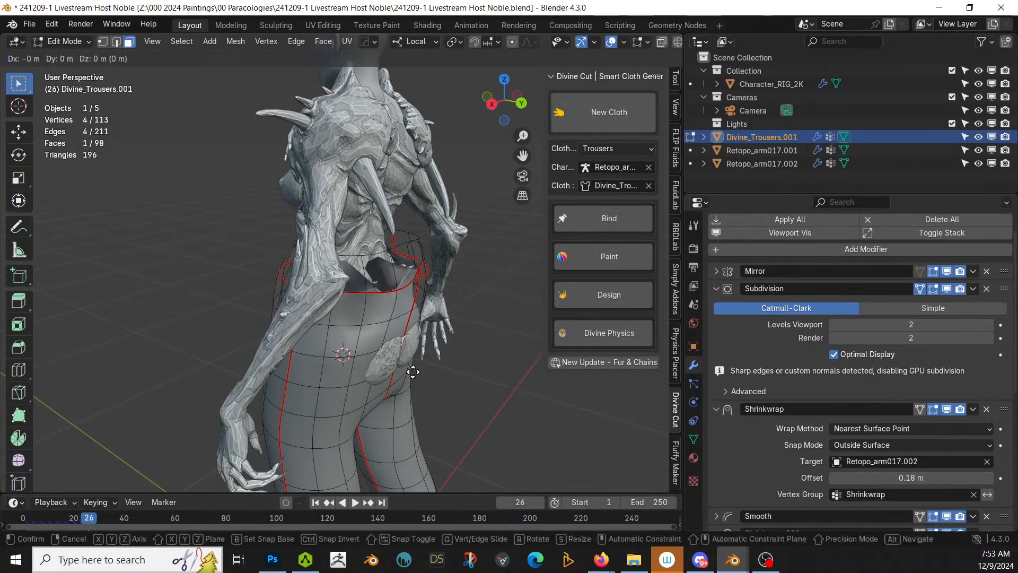
{"action": "key", "text": "g"}
{"action": "left_click", "coordinate": [427, 378]}
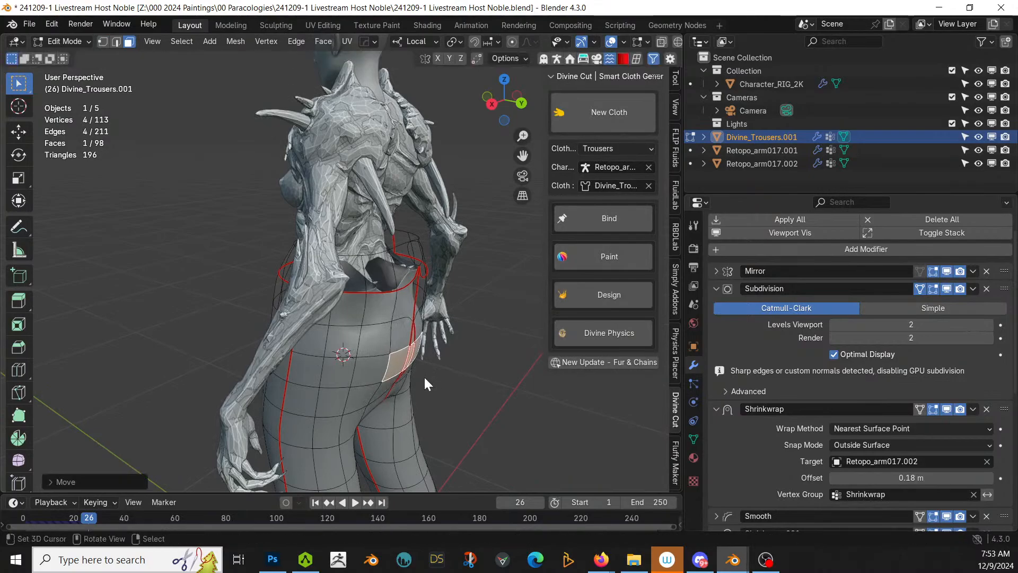
Step: Return to Object Mode and replay the cloth simulation from the first frame to check the seat's fit
{"action": "key", "text": "Tab"}
{"action": "left_click", "coordinate": [316, 503]}
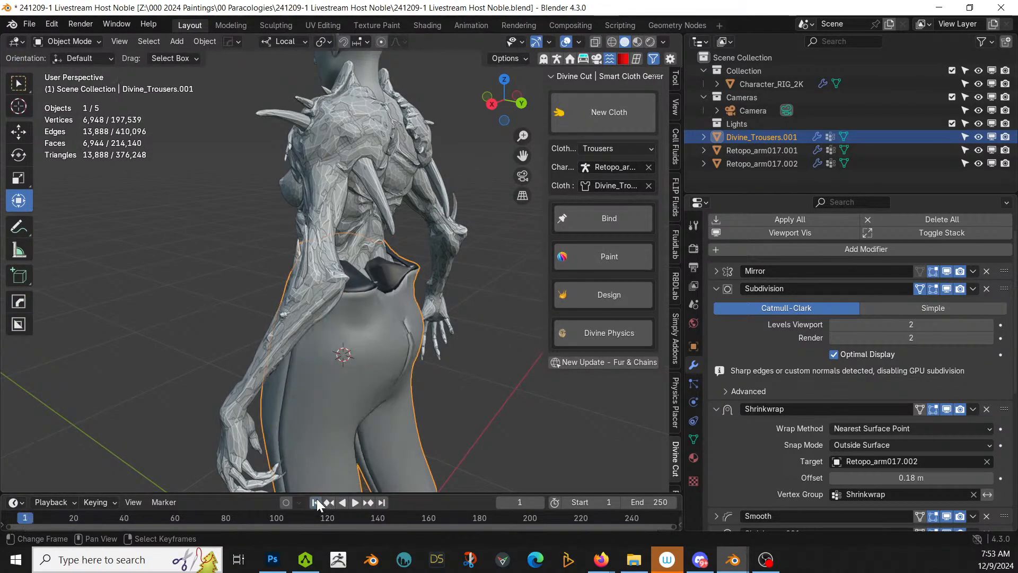
{"action": "left_click", "coordinate": [354, 501]}
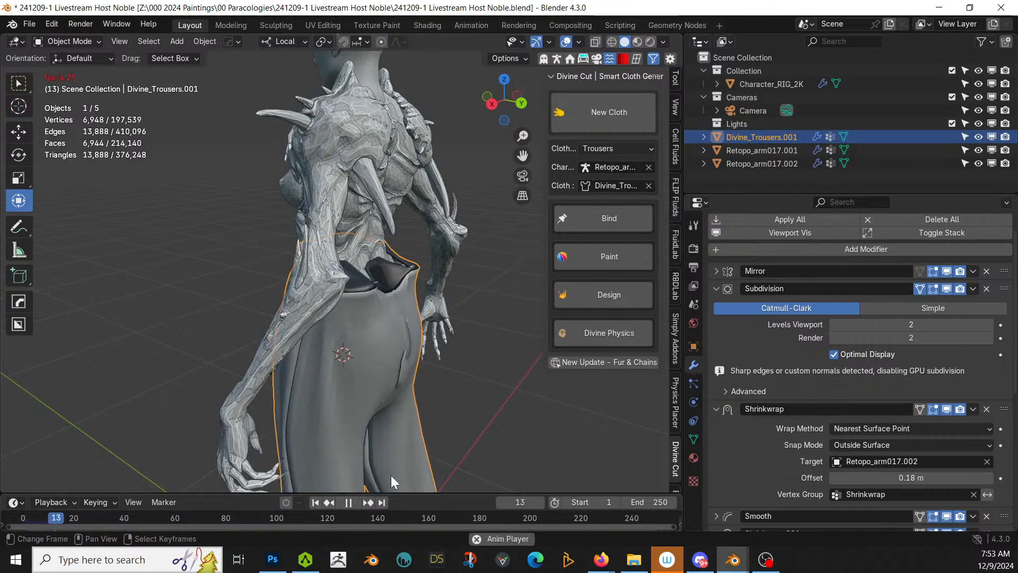
{"action": "left_click", "coordinate": [349, 502]}
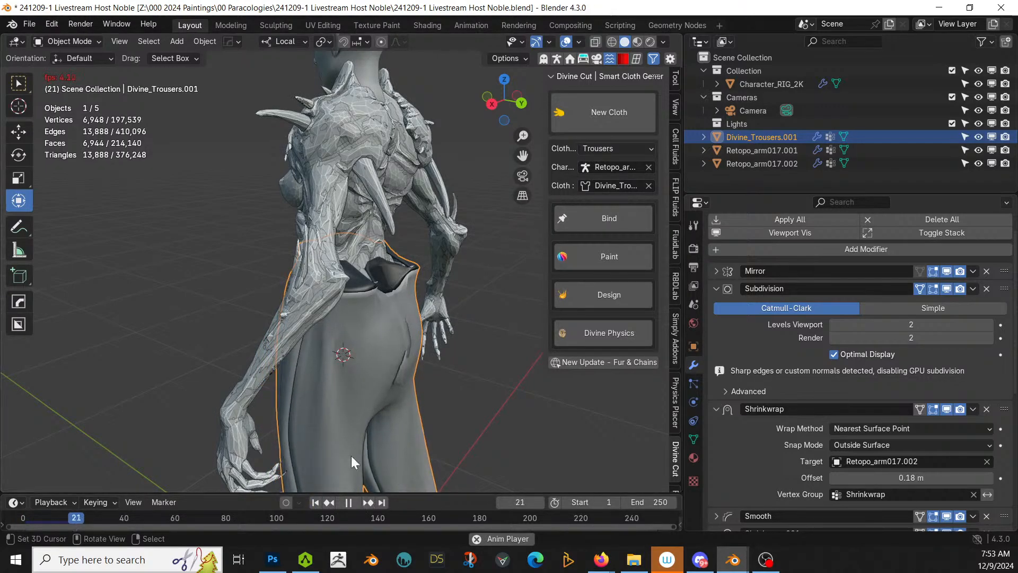
Step: Delete the simulated trousers object from the scene
{"action": "middle_click_drag", "start_coordinate": [351, 456], "coordinate": [407, 414]}
{"action": "scroll", "coordinate": [514, 361], "scroll_direction": "down", "scroll_amount": 5}
{"action": "key", "text": "x"}
{"action": "left_click", "coordinate": [396, 373]}
Step: Delete the overlapping Retopo_arm017.001 body mesh and select the remaining Retopo_arm017.002 body
{"action": "scroll", "coordinate": [481, 349], "scroll_direction": "up", "scroll_amount": 4}
{"action": "left_click", "coordinate": [361, 238]}
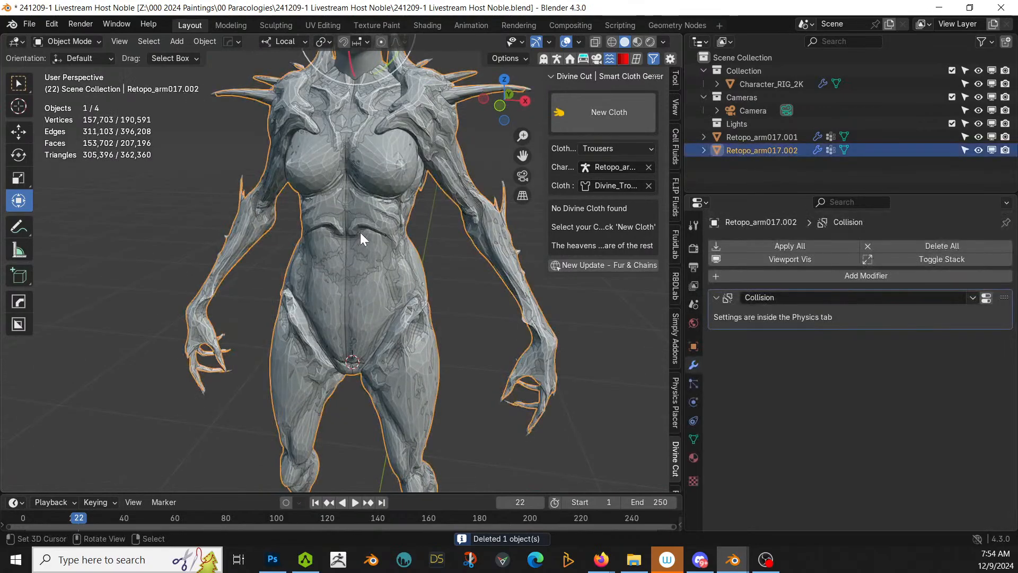
{"action": "left_click", "coordinate": [775, 137]}
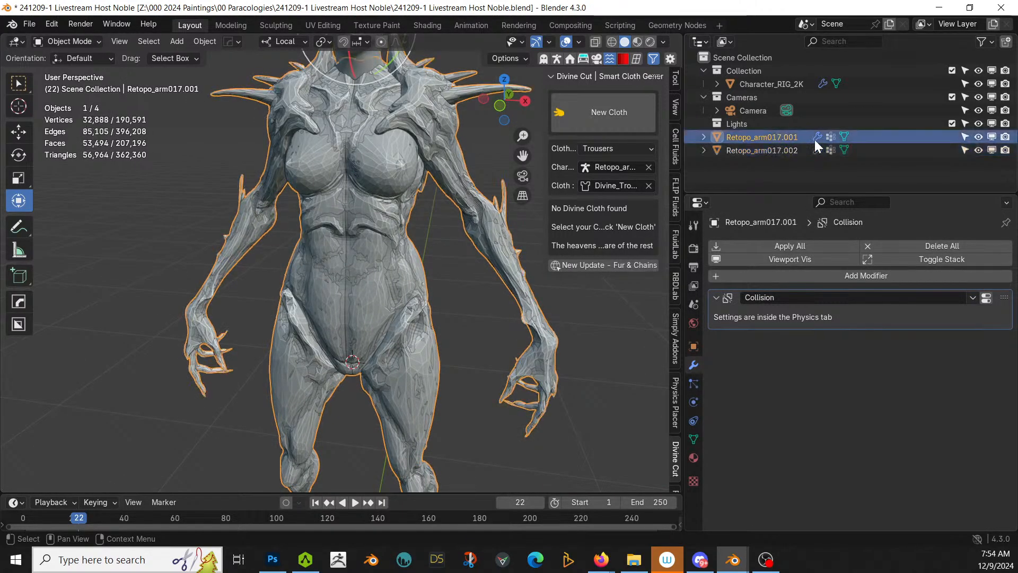
{"action": "key", "text": "Delete"}
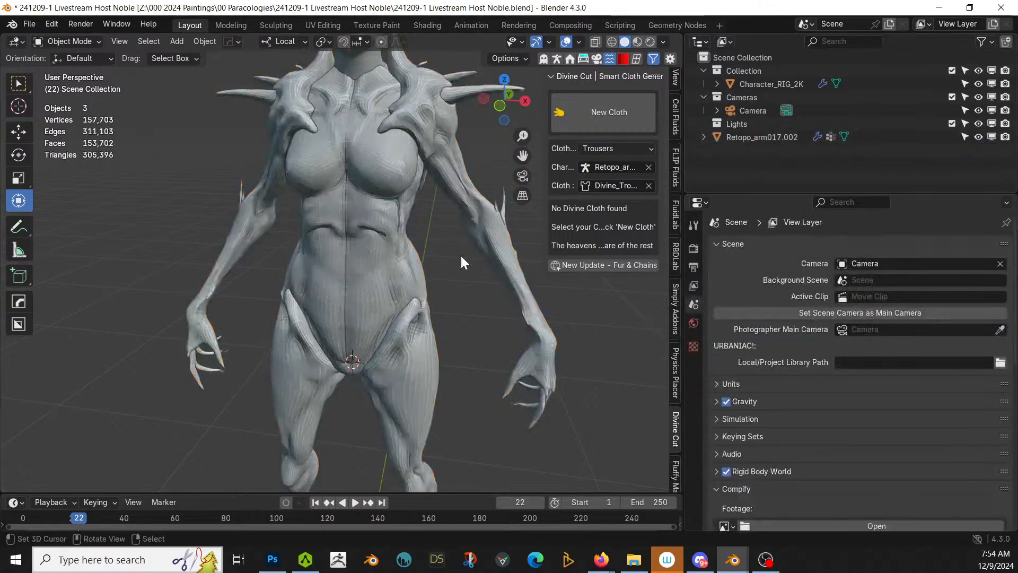
{"action": "middle_click_drag", "start_coordinate": [460, 253], "coordinate": [485, 277]}
{"action": "left_click", "coordinate": [308, 287]}
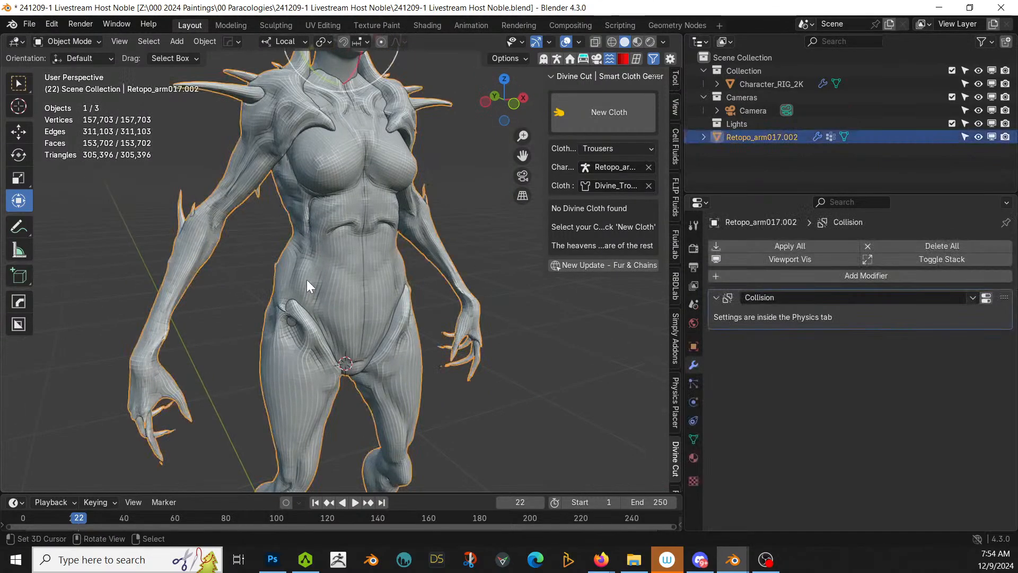
Step: Undo the deletion of Retopo_arm017.001, then hide and delete the Retopo_arm017.002 body instead
{"action": "key", "text": "ctrl+z"}
{"action": "key", "text": "ctrl+z"}
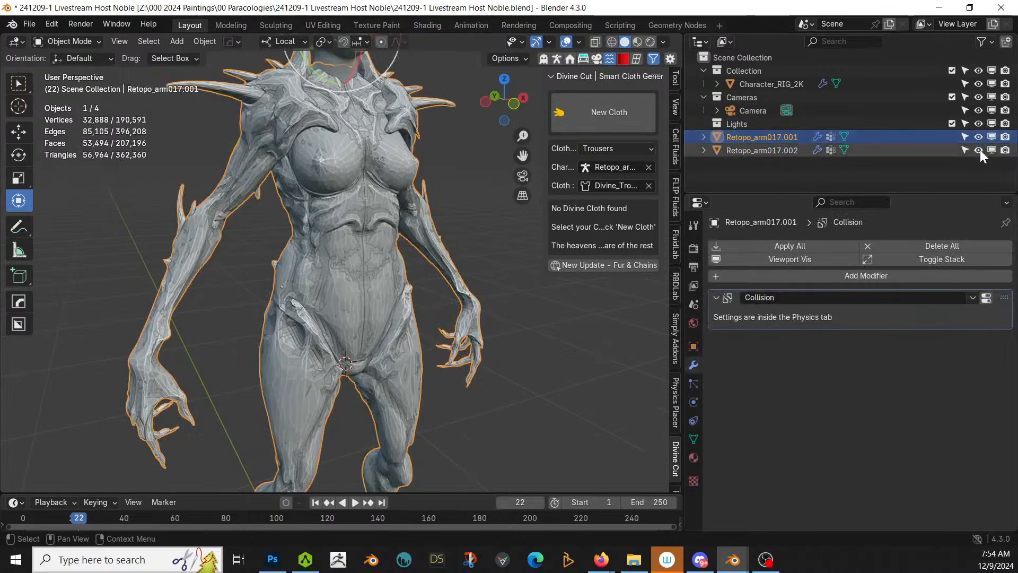
{"action": "left_click", "coordinate": [979, 150]}
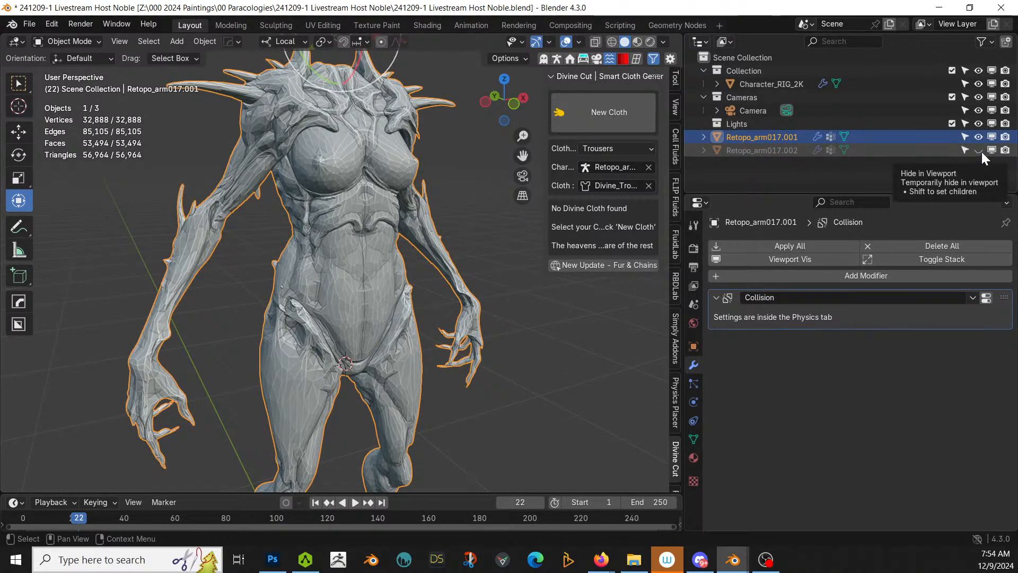
{"action": "left_click", "coordinate": [757, 150]}
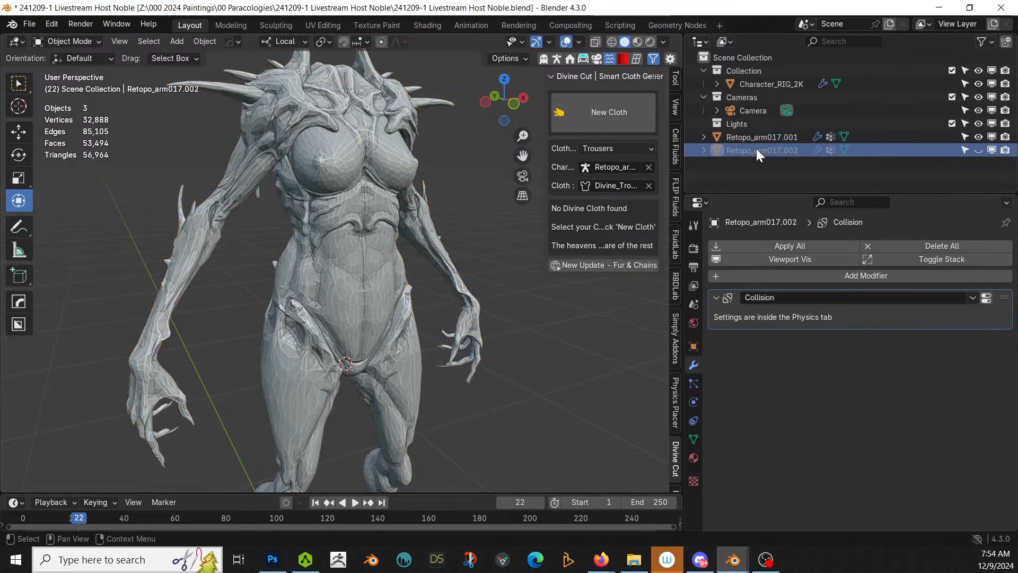
{"action": "key", "text": "x"}
{"action": "left_click", "coordinate": [752, 136]}
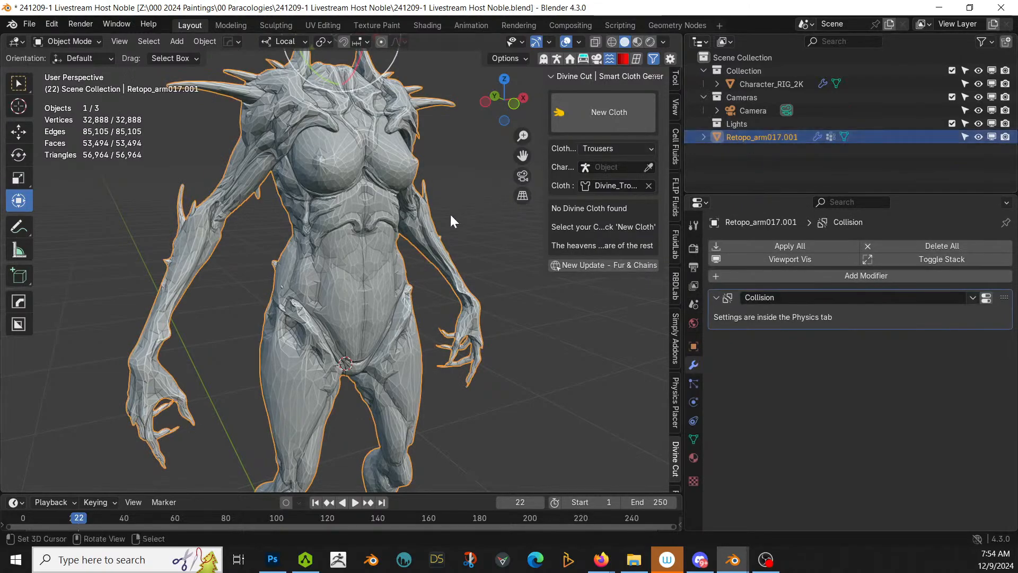
Step: Check the Retopo_arm017.001 mesh in Edit Mode and undo the deletion of Retopo_arm017.002
{"action": "key", "text": "Tab"}
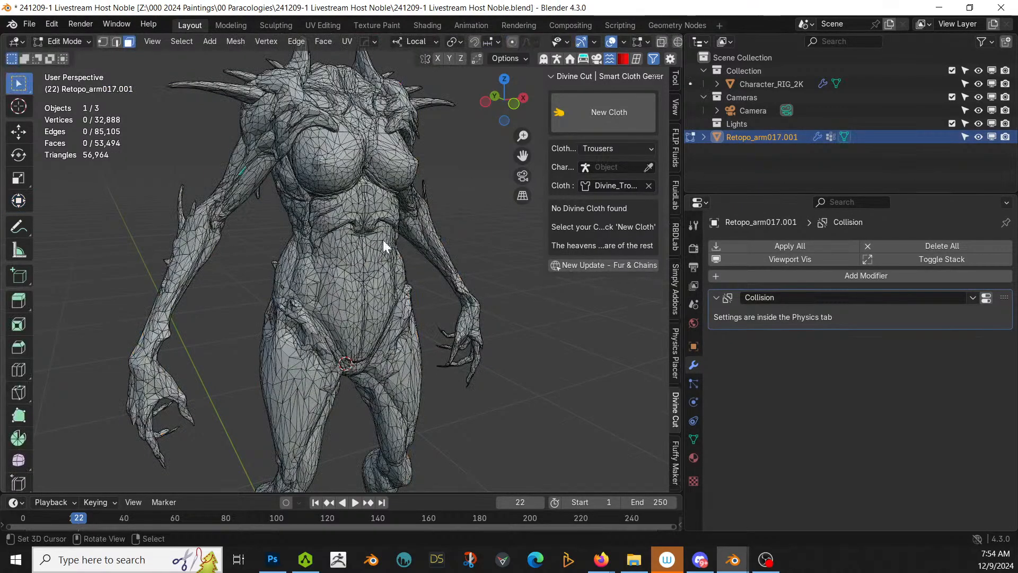
{"action": "key", "text": "Tab"}
{"action": "key", "text": "ctrl+z"}
{"action": "key", "text": "ctrl+z"}
{"action": "key", "text": "ctrl+z"}
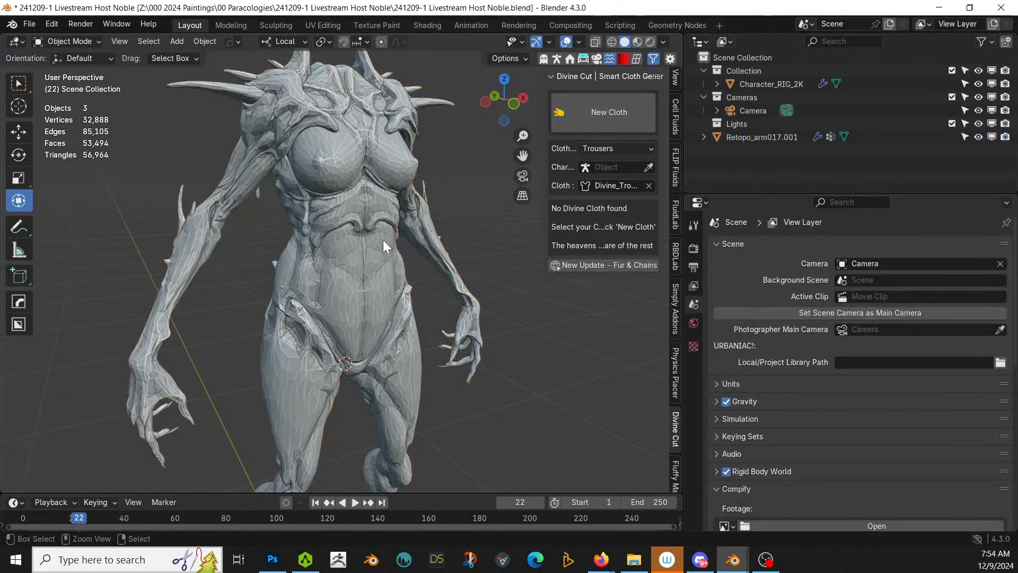
{"action": "key", "text": "ctrl+z"}
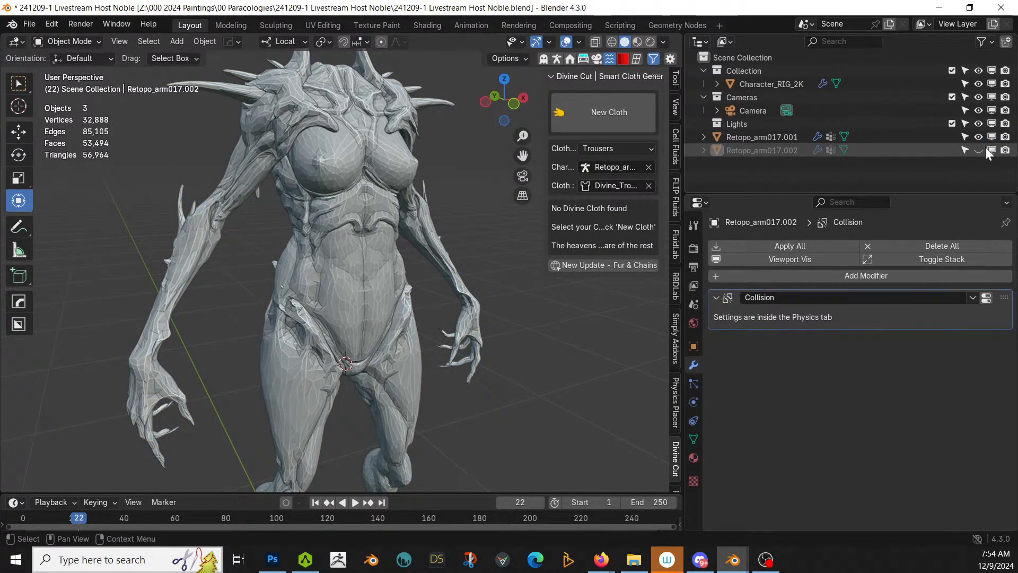
Step: Unhide Retopo_arm017.002 and delete the Retopo_arm017.001 body mesh, keeping only the denser body
{"action": "left_click", "coordinate": [778, 137]}
{"action": "key", "text": "x"}
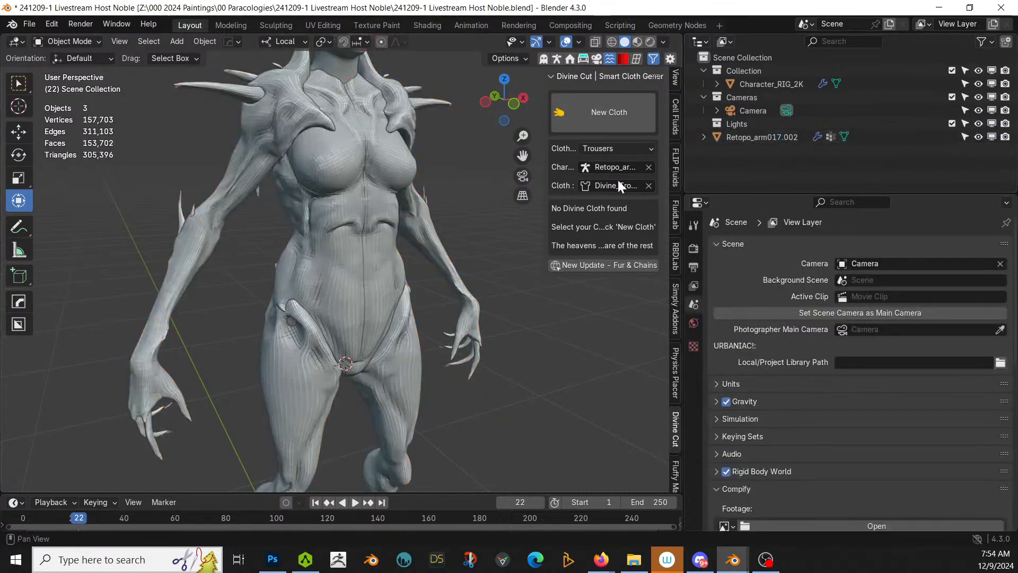
{"action": "right_click", "coordinate": [377, 173]}
{"action": "key", "text": "Tab"}
{"action": "middle_click_drag", "start_coordinate": [375, 173], "coordinate": [327, 202]}
{"action": "key", "text": "Tab"}
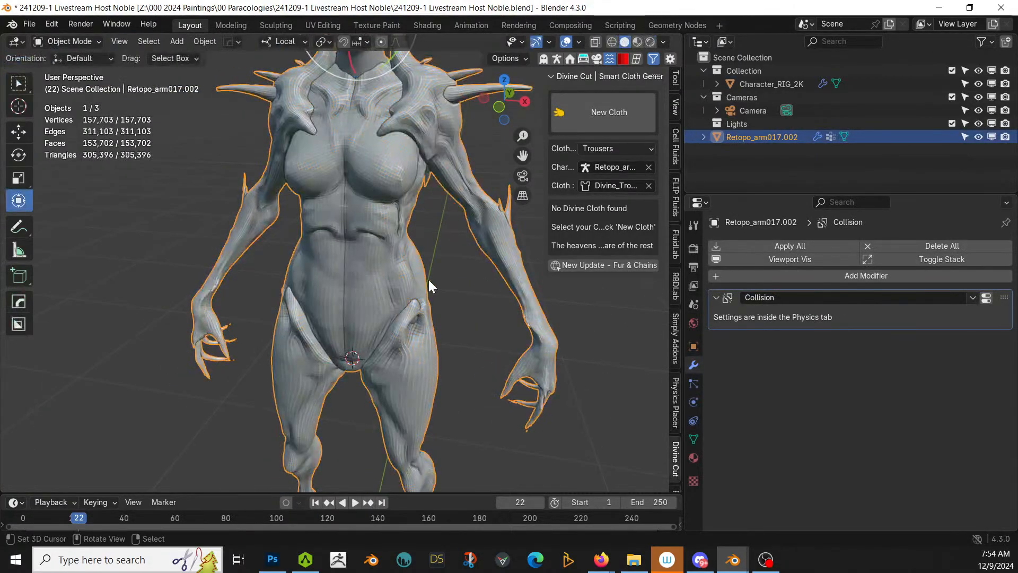
Step: Deselect the remaining body and save the Blender file
{"action": "right_click", "coordinate": [441, 280]}
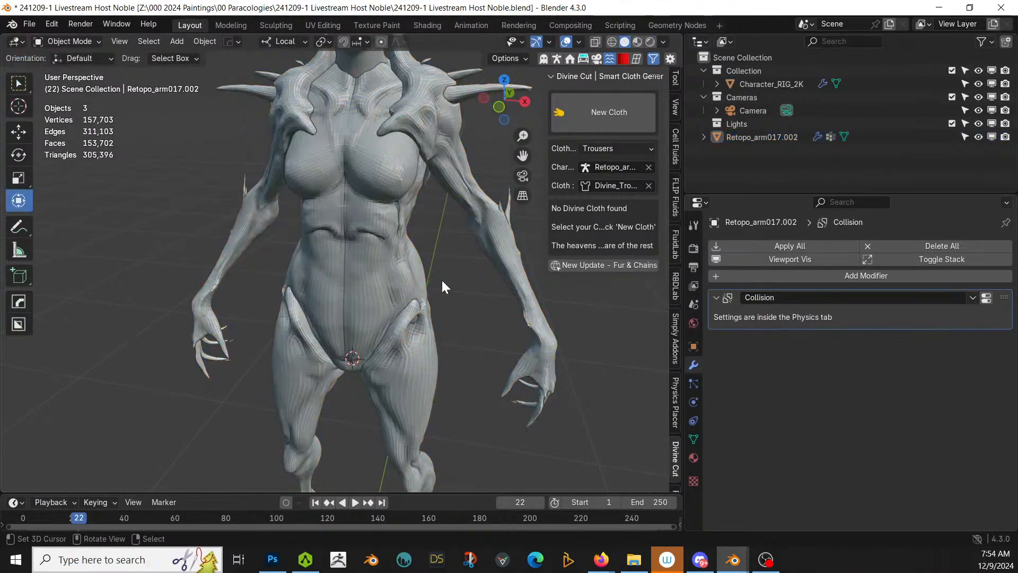
{"action": "key", "text": "ctrl+s"}
Step: Set the Divine Cut cloth type to Top
{"action": "scroll", "coordinate": [441, 278], "scroll_direction": "down", "scroll_amount": 5}
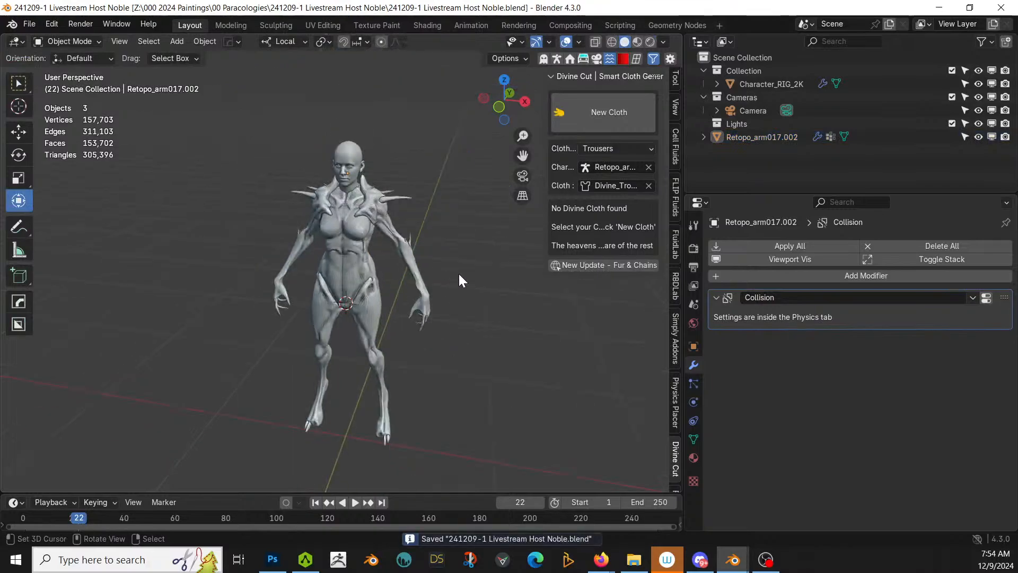
{"action": "middle_click_drag", "start_coordinate": [458, 272], "coordinate": [412, 287]}
{"action": "scroll", "coordinate": [445, 237], "scroll_direction": "up", "scroll_amount": 3}
{"action": "scroll", "coordinate": [473, 284], "scroll_direction": "up", "scroll_amount": 2}
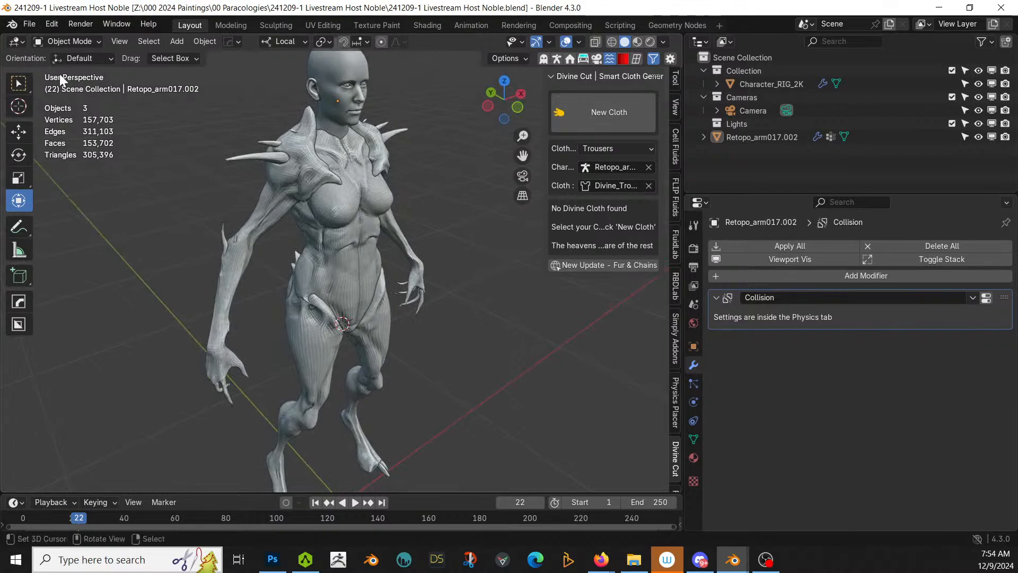
{"action": "mouse_move", "coordinate": [352, 297]}
{"action": "middle_mouse_down"}
{"action": "mouse_move", "coordinate": [256, 285]}
{"action": "mouse_move", "coordinate": [231, 269]}
{"action": "mouse_move", "coordinate": [352, 295]}
{"action": "middle_mouse_up"}
{"action": "scroll", "coordinate": [294, 282], "scroll_direction": "up", "scroll_amount": 3}
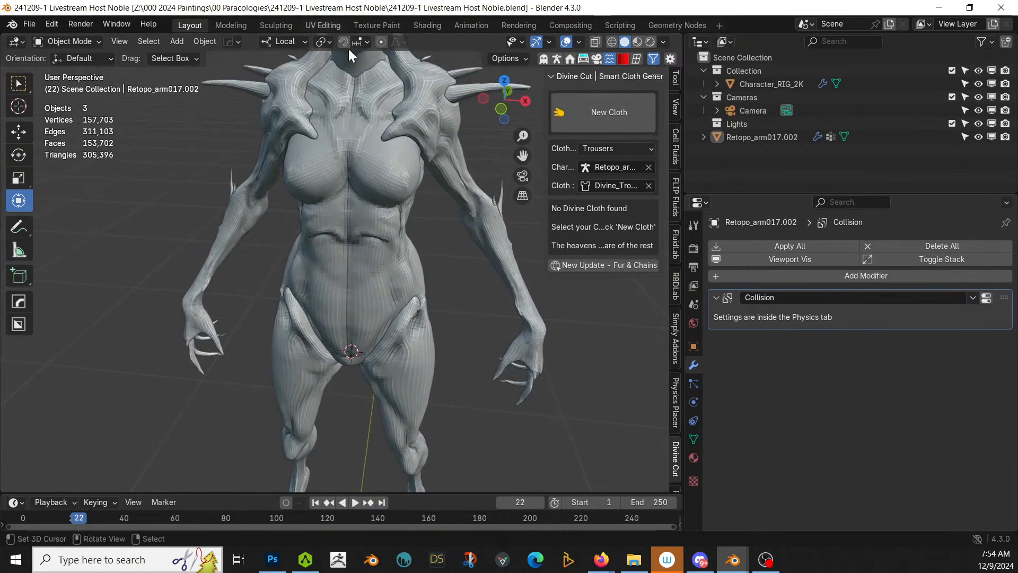
{"action": "middle_click_drag", "start_coordinate": [502, 237], "coordinate": [456, 217]}
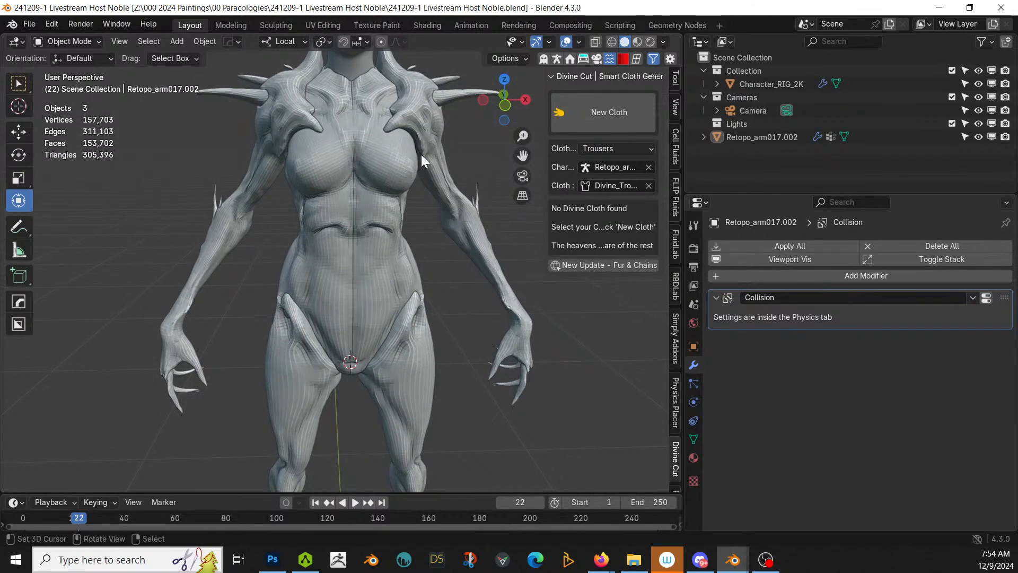
{"action": "left_click", "coordinate": [605, 149]}
{"action": "left_click", "coordinate": [599, 164]}
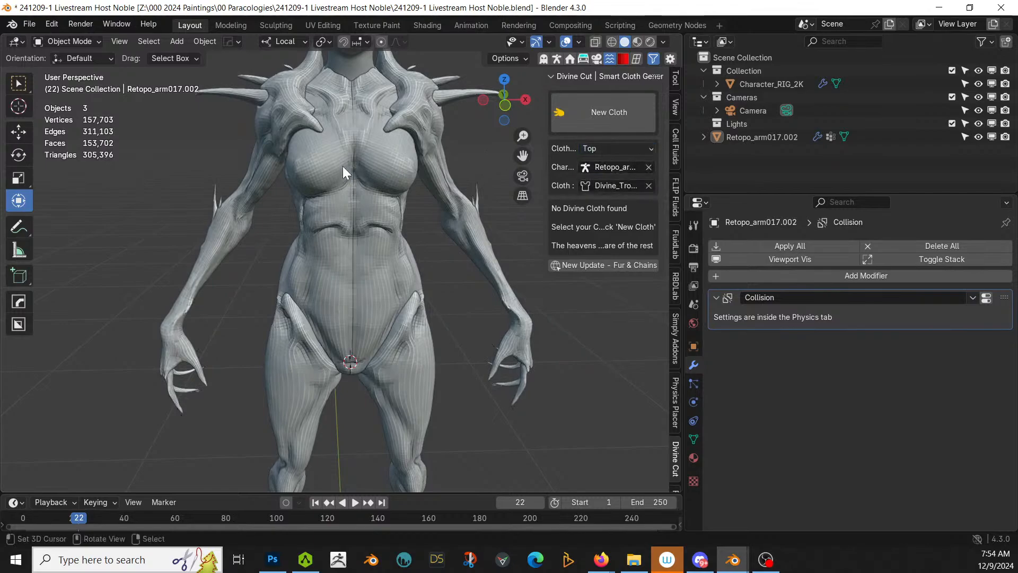
Step: Clear the old cloth and character entries, assign Retopo_arm017.002 as the character and start a new cloth in front view
{"action": "key", "text": "KP_1"}
{"action": "scroll", "coordinate": [384, 200], "scroll_direction": "down", "scroll_amount": 1}
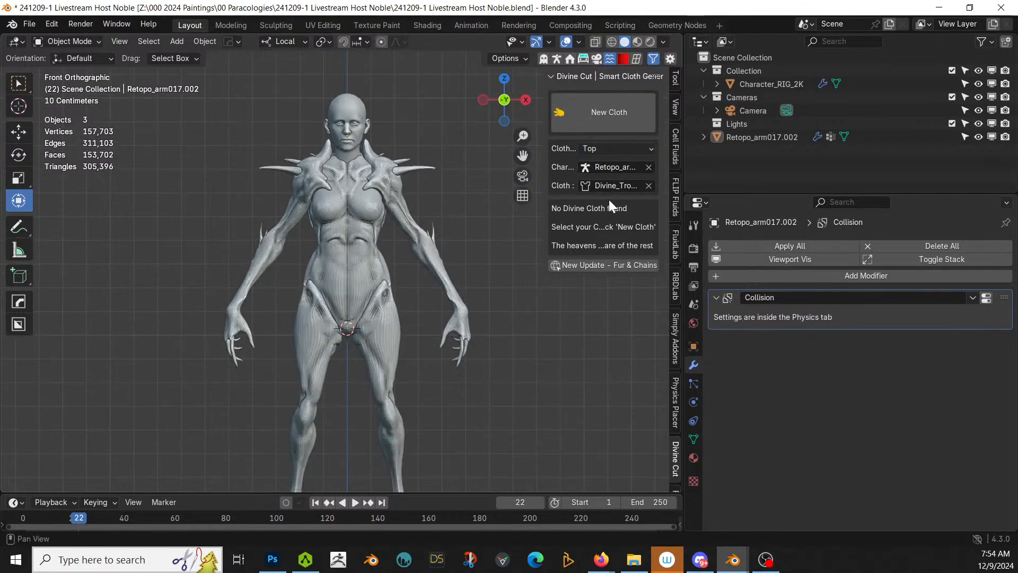
{"action": "left_click", "coordinate": [648, 186]}
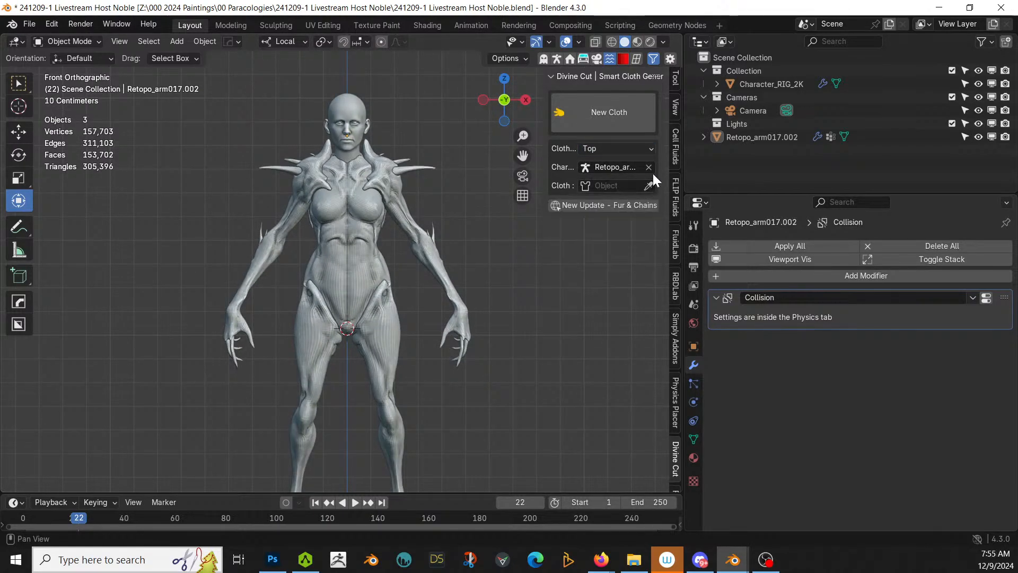
{"action": "left_click", "coordinate": [648, 167]}
{"action": "left_click", "coordinate": [649, 168]}
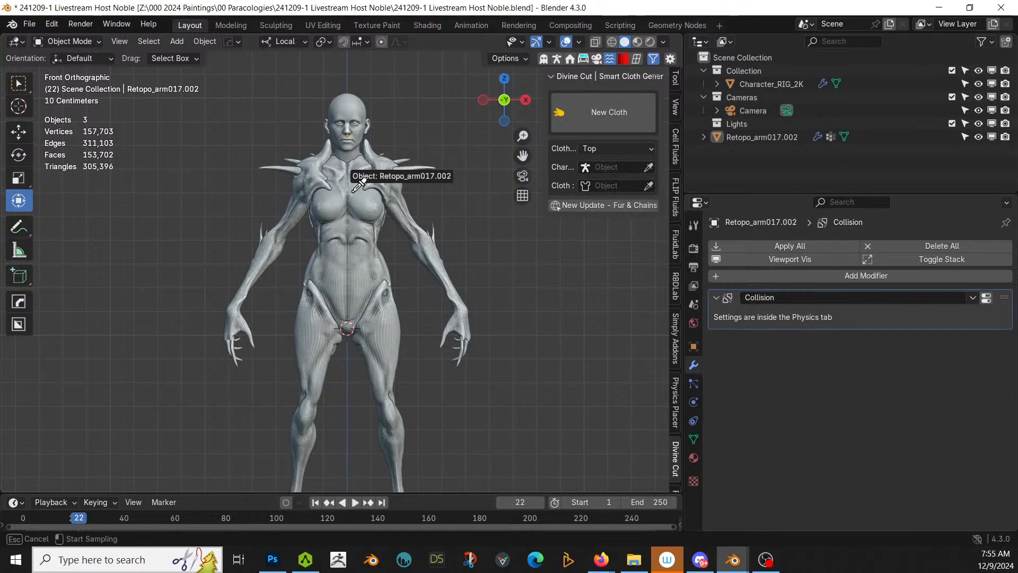
{"action": "left_click", "coordinate": [353, 192]}
{"action": "left_click", "coordinate": [605, 113]}
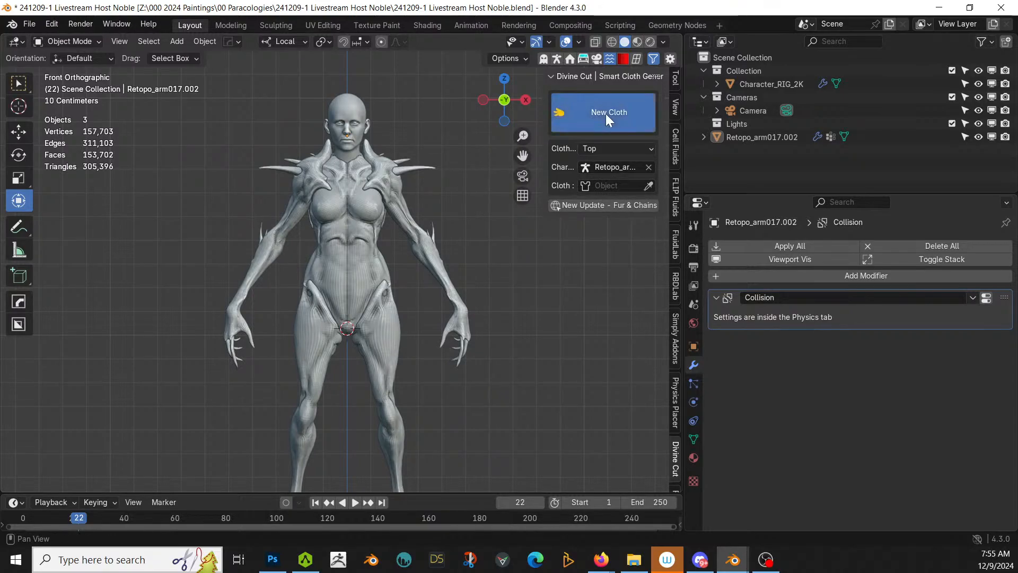
Step: Move the Nipple marker of the cloth rig onto the character's breast
{"action": "scroll", "coordinate": [393, 235], "scroll_direction": "up", "scroll_amount": 3}
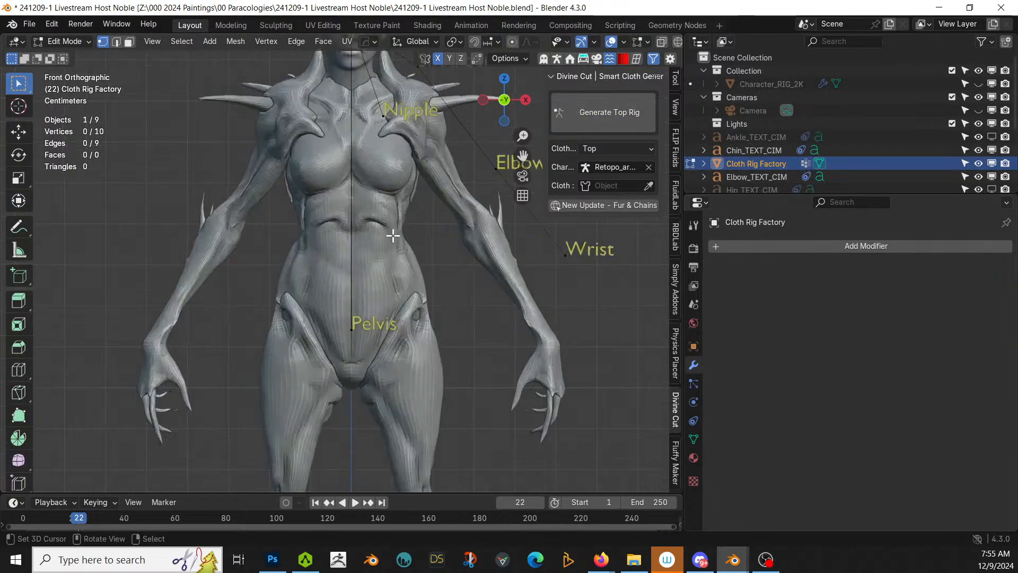
{"action": "left_click", "coordinate": [390, 120]}
{"action": "key", "text": "g"}
{"action": "left_click", "coordinate": [414, 182]}
Step: Move the Neck marker down to the base of the neck and the Chin marker to just under the chin
{"action": "scroll", "coordinate": [416, 212], "scroll_direction": "up", "scroll_amount": 4, "text": "shift"}
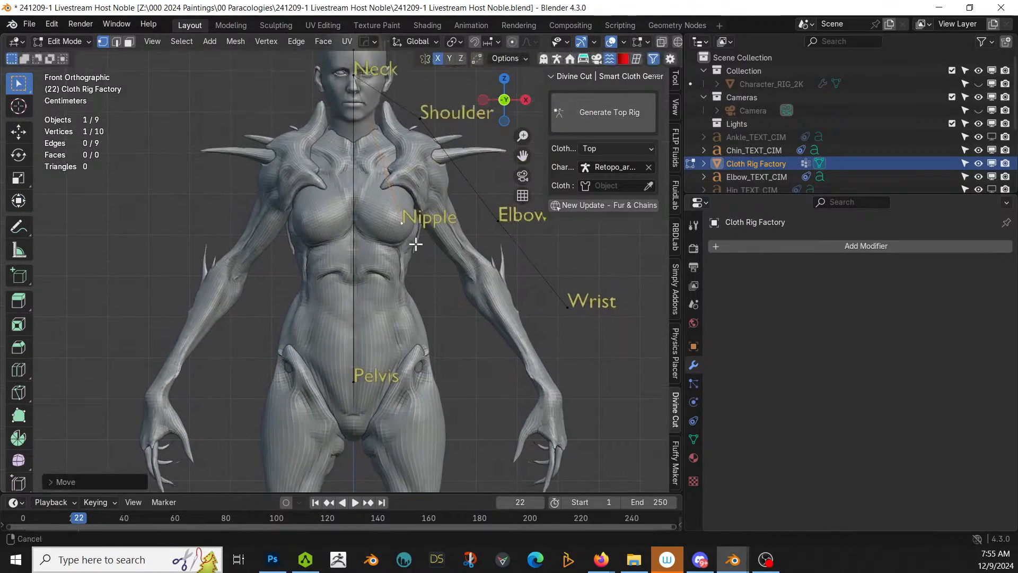
{"action": "left_click", "coordinate": [354, 83]}
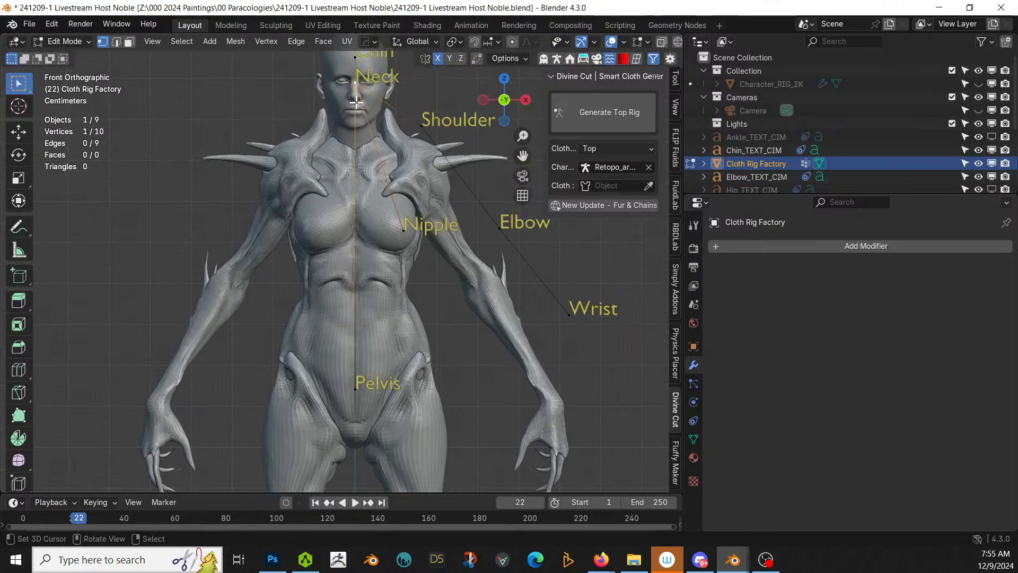
{"action": "key", "text": "g"}
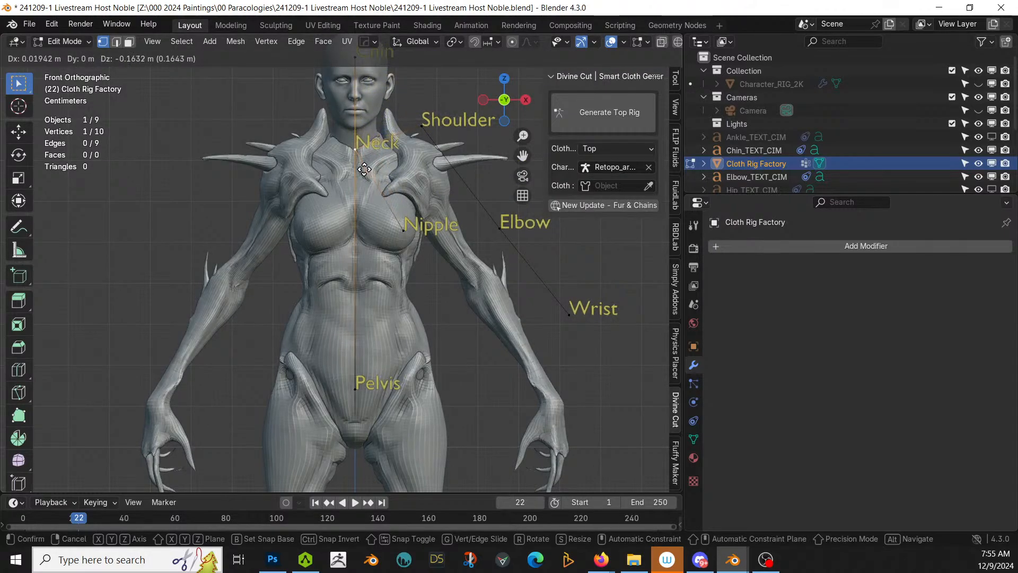
{"action": "left_click", "coordinate": [364, 168]}
{"action": "scroll", "coordinate": [364, 169], "scroll_direction": "up", "scroll_amount": 4, "text": "shift"}
{"action": "left_click", "coordinate": [360, 109]}
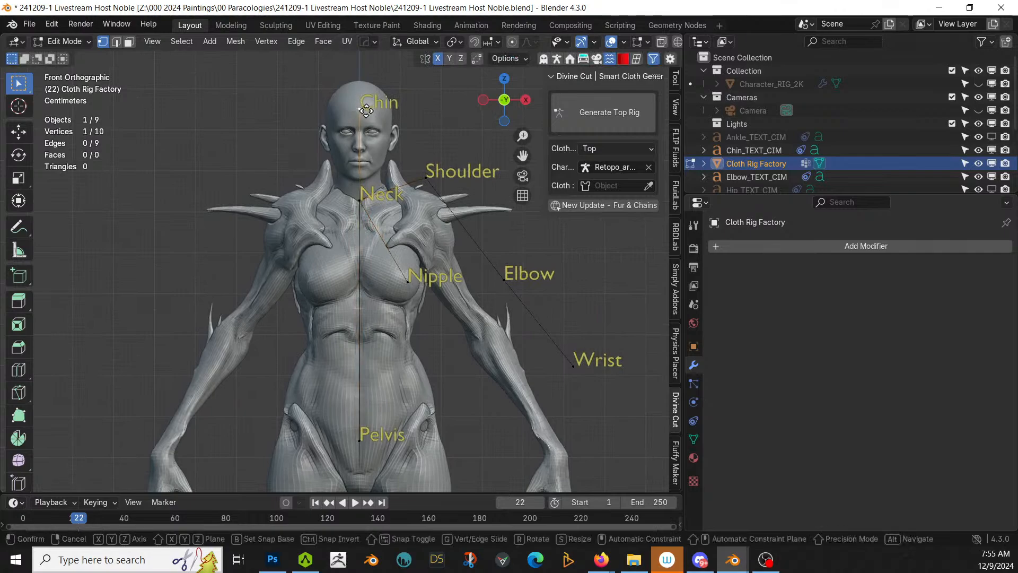
{"action": "key", "text": "g"}
{"action": "left_click", "coordinate": [379, 179]}
Step: Move the Shoulder marker onto the character's shoulder and the Elbow marker onto the elbow
{"action": "left_click", "coordinate": [426, 178]}
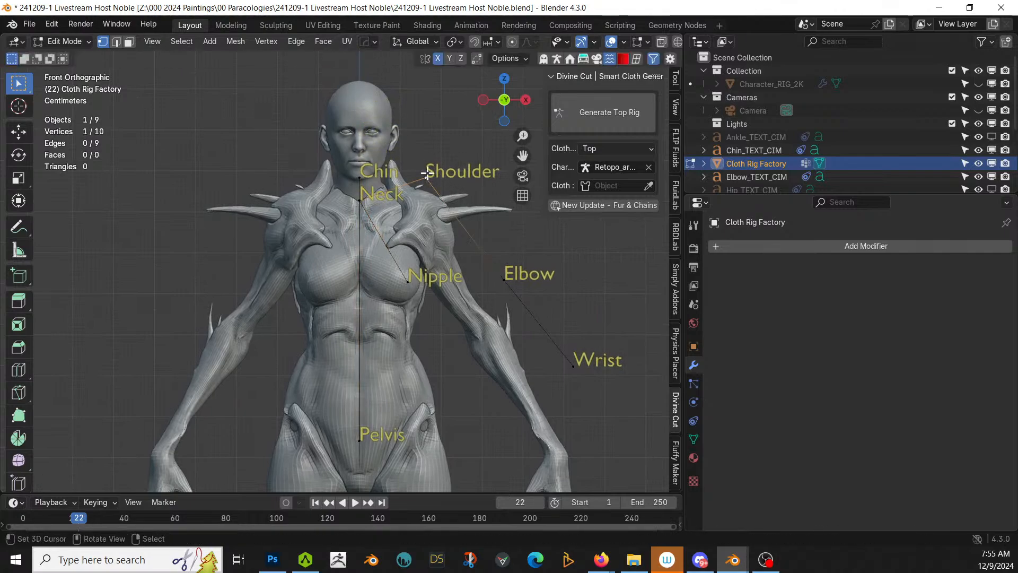
{"action": "key", "text": "g"}
{"action": "left_click", "coordinate": [430, 227]}
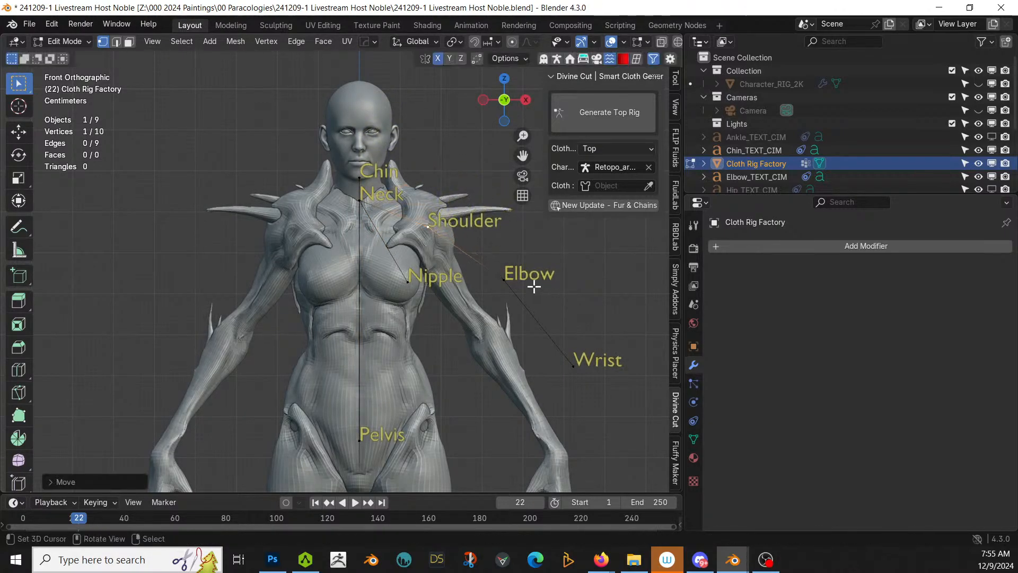
{"action": "left_click", "coordinate": [505, 280]}
{"action": "key", "text": "g"}
{"action": "left_click", "coordinate": [489, 326]}
Step: Move the Wrist marker onto the character's wrist and generate the top rig
{"action": "scroll", "coordinate": [569, 275], "scroll_direction": "down", "scroll_amount": 4, "text": "shift"}
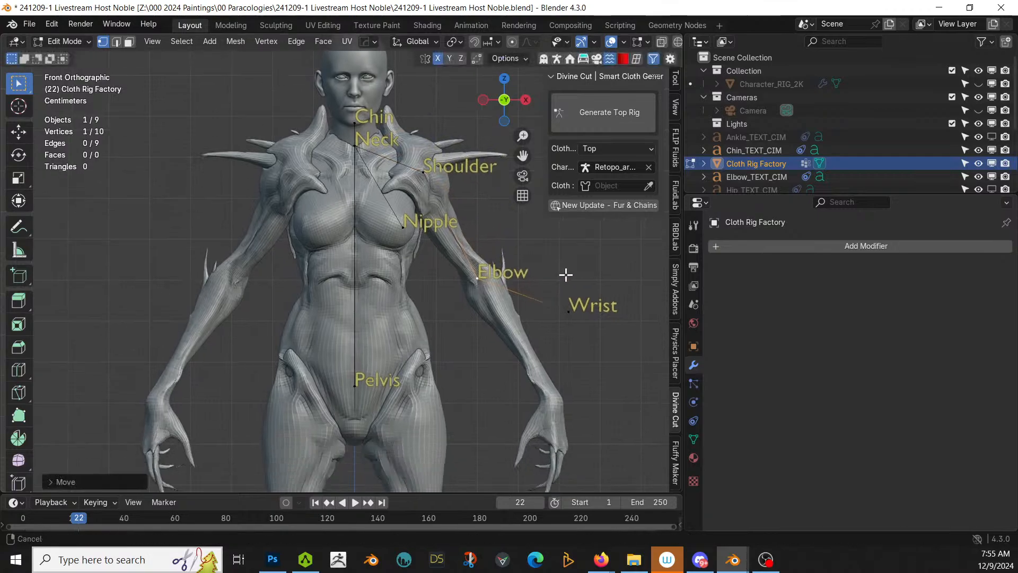
{"action": "left_click", "coordinate": [561, 277]}
{"action": "key", "text": "g"}
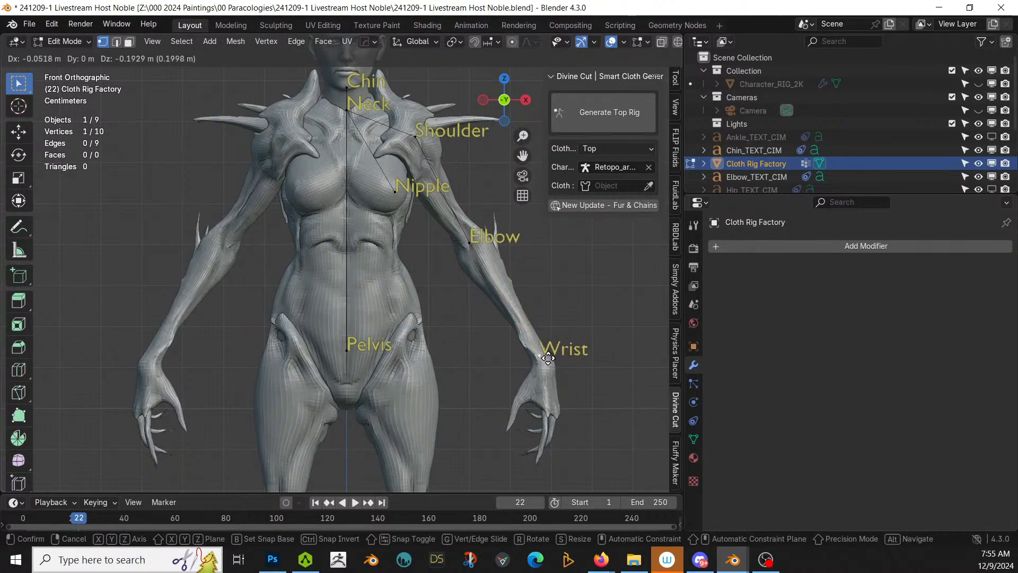
{"action": "left_click", "coordinate": [547, 359]}
{"action": "left_click", "coordinate": [589, 114]}
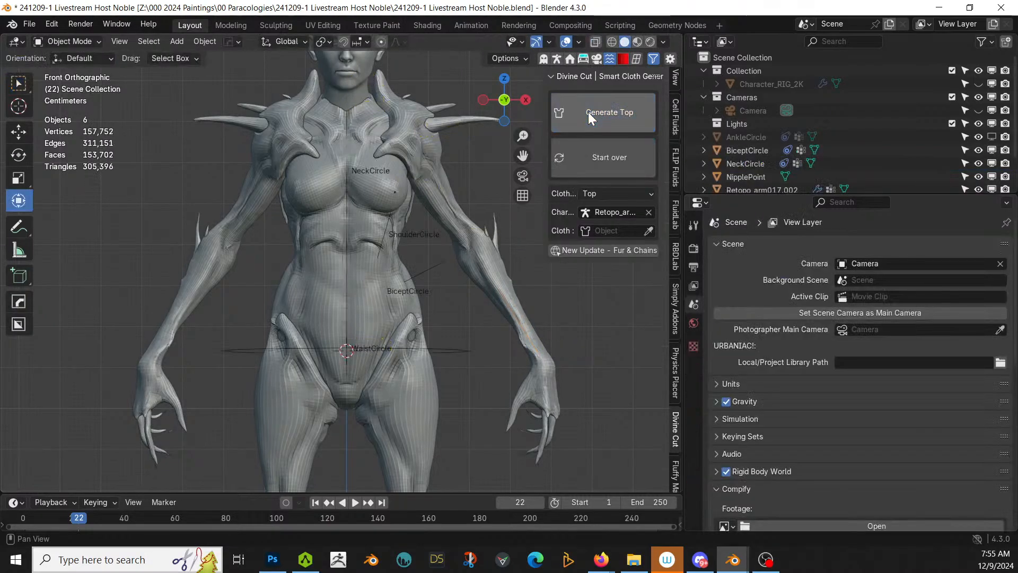
Step: Move the ShoulderCircle up to the character's shoulder, then scale and rotate it to stand nearly vertical
{"action": "middle_click_drag", "start_coordinate": [454, 218], "coordinate": [460, 301], "text": "shift"}
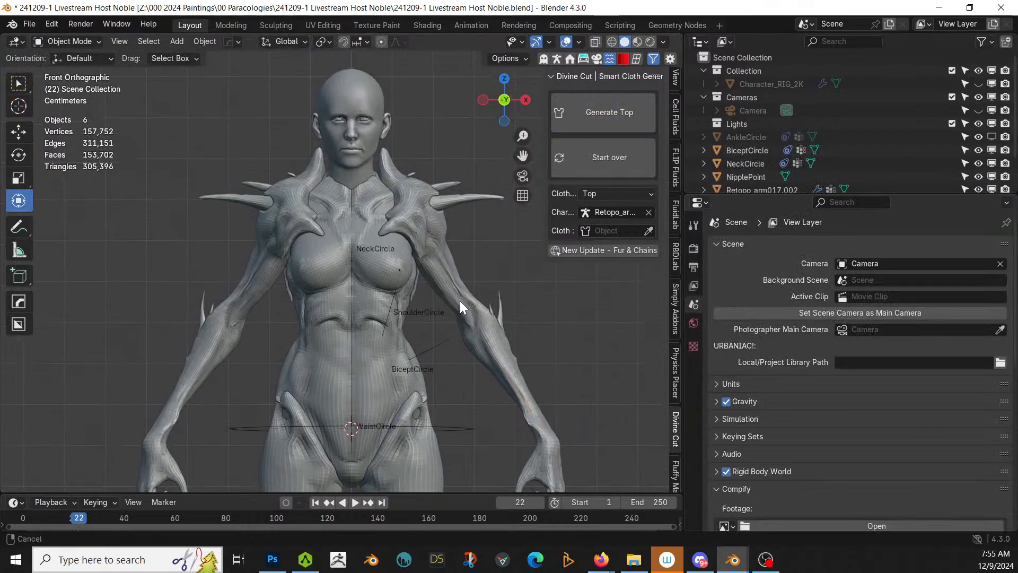
{"action": "left_click", "coordinate": [403, 310]}
{"action": "left_click_drag", "start_coordinate": [405, 309], "coordinate": [459, 223]}
{"action": "left_click", "coordinate": [463, 233]}
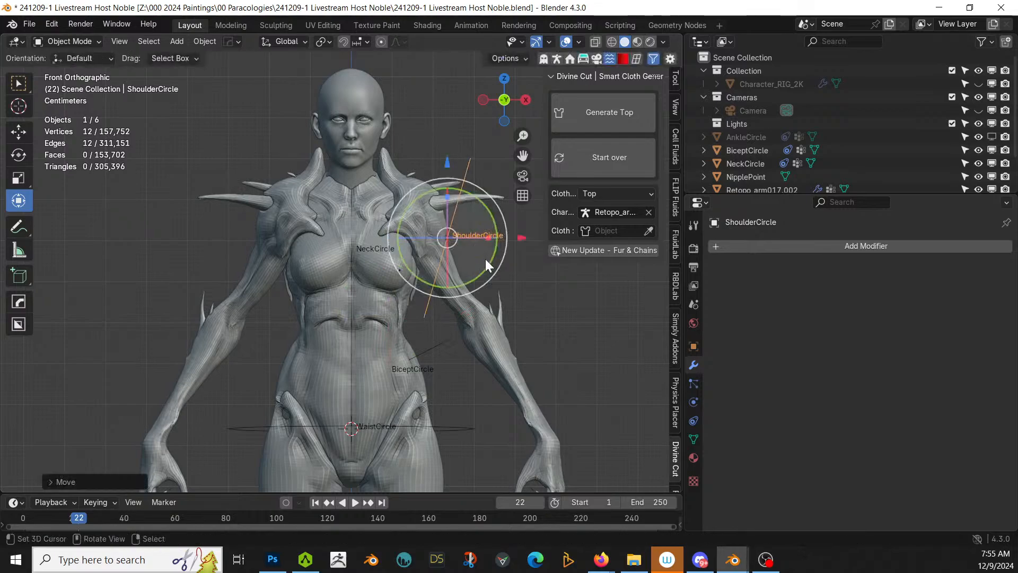
{"action": "key", "text": "r"}
{"action": "left_click", "coordinate": [469, 273]}
{"action": "key", "text": "s"}
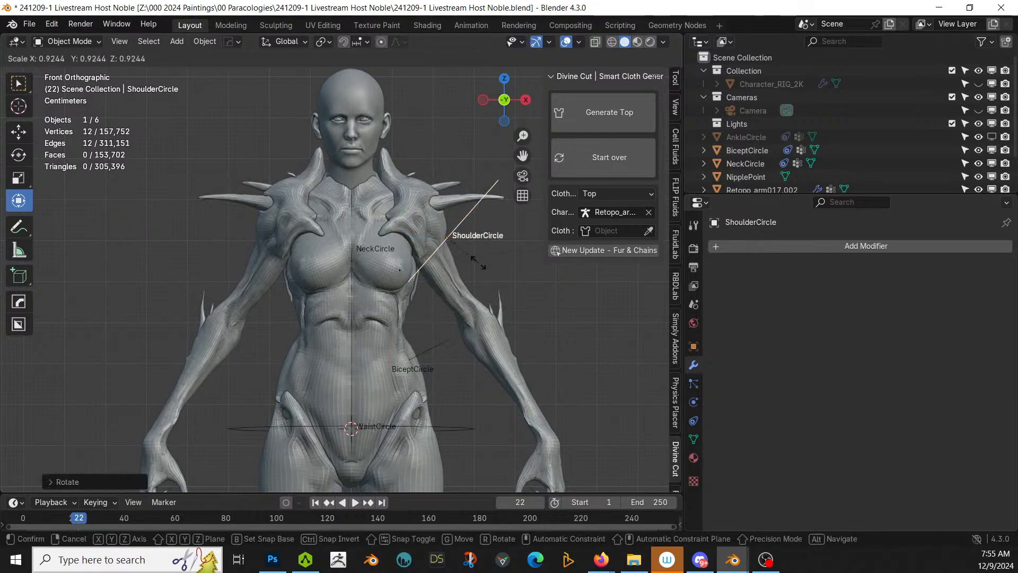
{"action": "left_click", "coordinate": [477, 263]}
{"action": "key", "text": "r"}
{"action": "left_click", "coordinate": [471, 232]}
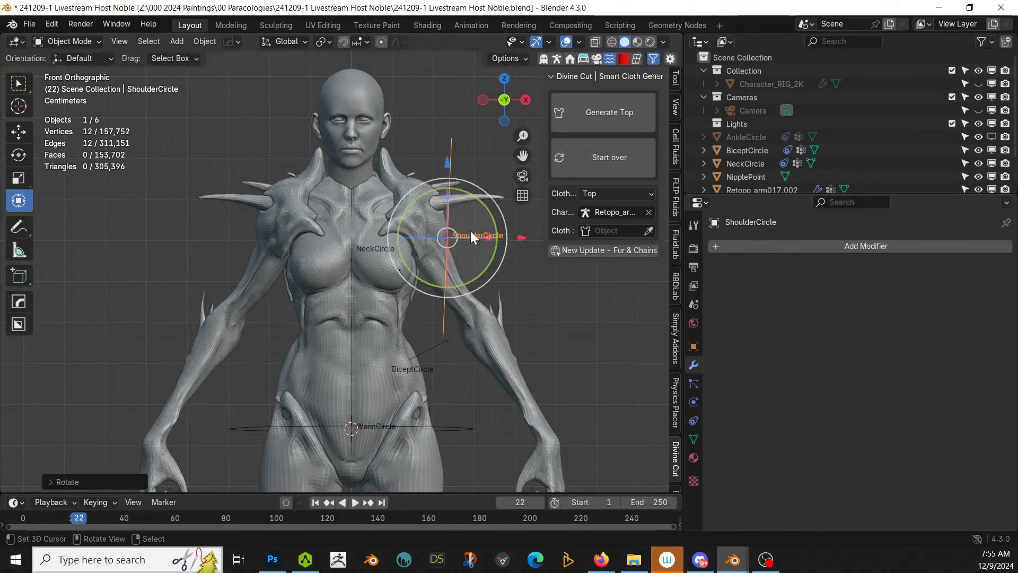
Step: Move the ShoulderCircle closer to the shoulder joint, scale it down and rotate it slightly to fit around the arm
{"action": "key", "text": "g"}
{"action": "left_click", "coordinate": [446, 211]}
{"action": "key", "text": "s"}
{"action": "left_click", "coordinate": [472, 233]}
{"action": "key", "text": "r"}
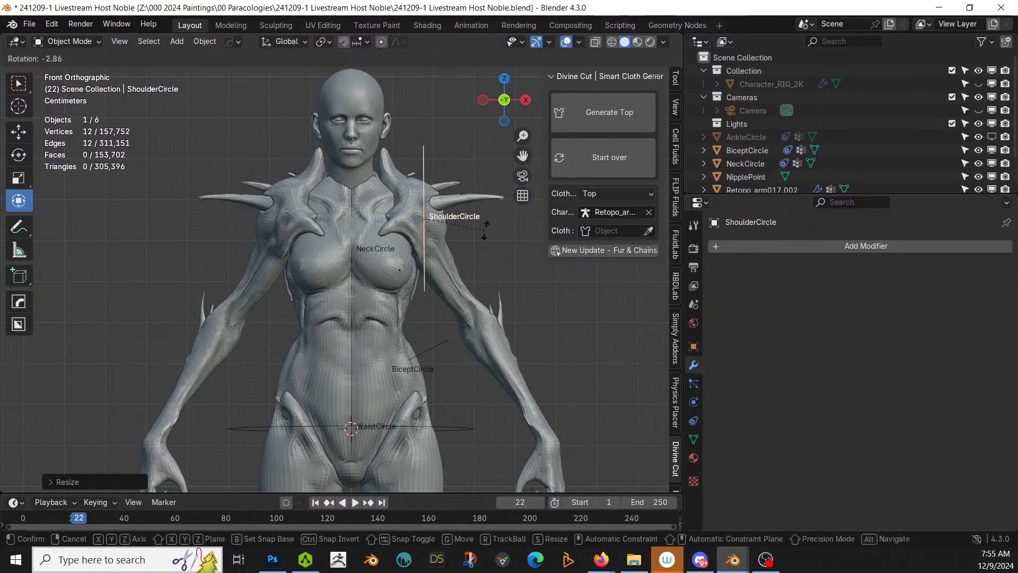
{"action": "left_click", "coordinate": [479, 231]}
{"action": "left_click", "coordinate": [372, 248]}
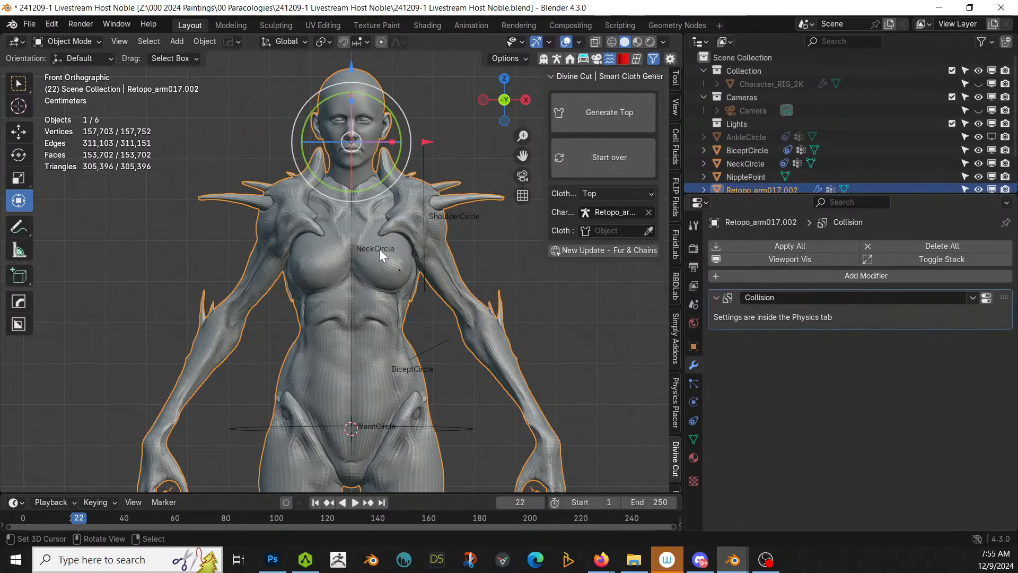
Step: Raise the NeckCircle vertically from the chest to the character's neck
{"action": "left_click", "coordinate": [427, 242]}
{"action": "middle_click_drag", "start_coordinate": [428, 242], "coordinate": [456, 256]}
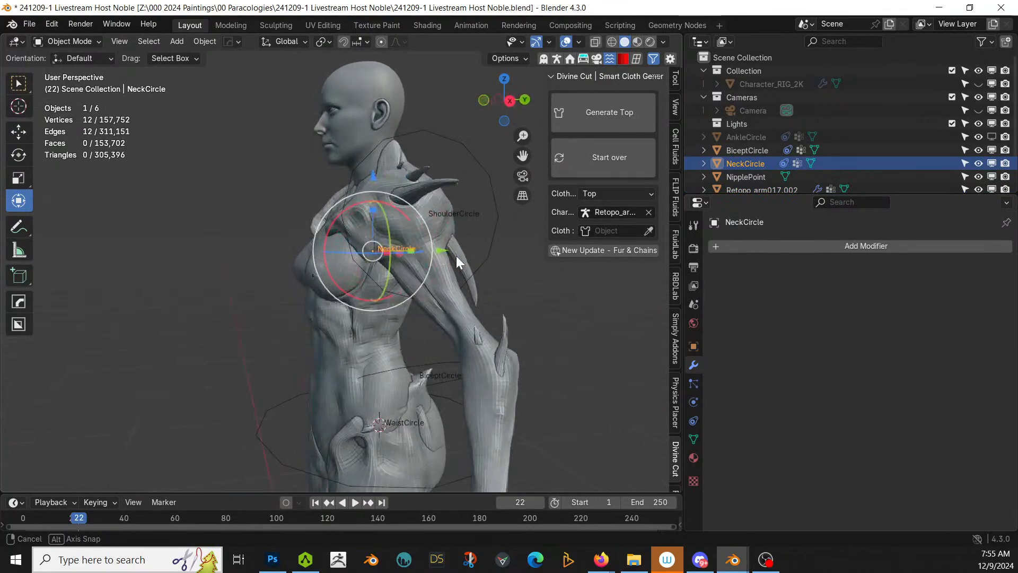
{"action": "key", "text": "g"}
{"action": "key", "text": "z"}
{"action": "left_click", "coordinate": [460, 169]}
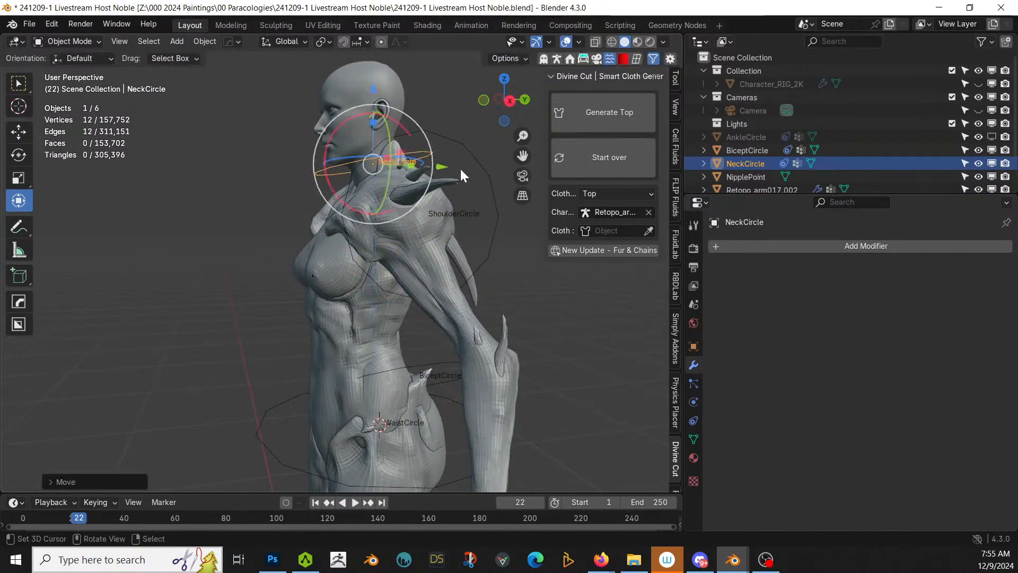
{"action": "middle_click_drag", "start_coordinate": [460, 169], "coordinate": [619, 196]}
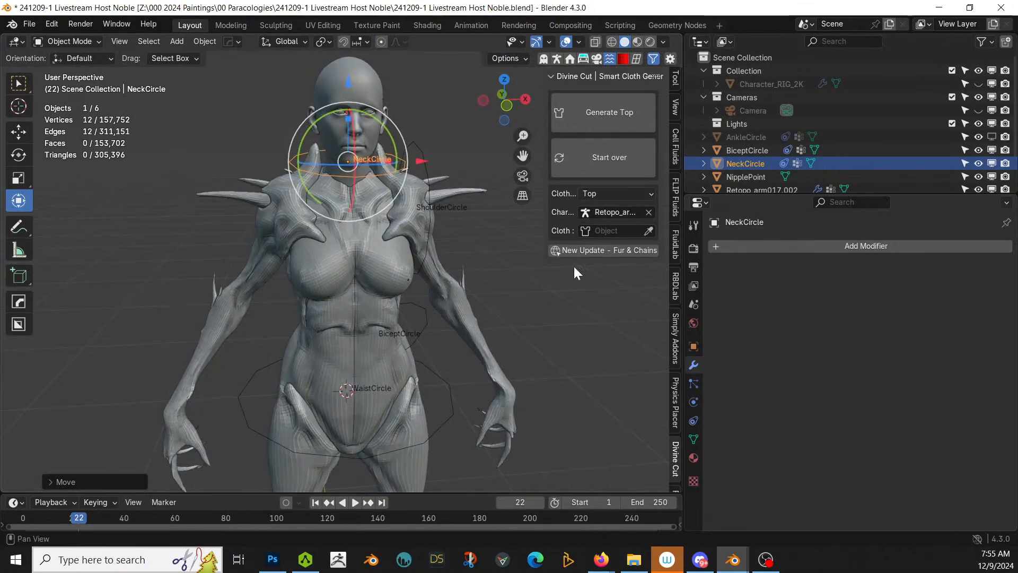
Step: Move the BiceptCircle onto the character's upper arm, scale it down to fit, and generate the top
{"action": "middle_click_drag", "start_coordinate": [485, 275], "coordinate": [467, 204], "text": "shift"}
{"action": "left_click", "coordinate": [412, 257]}
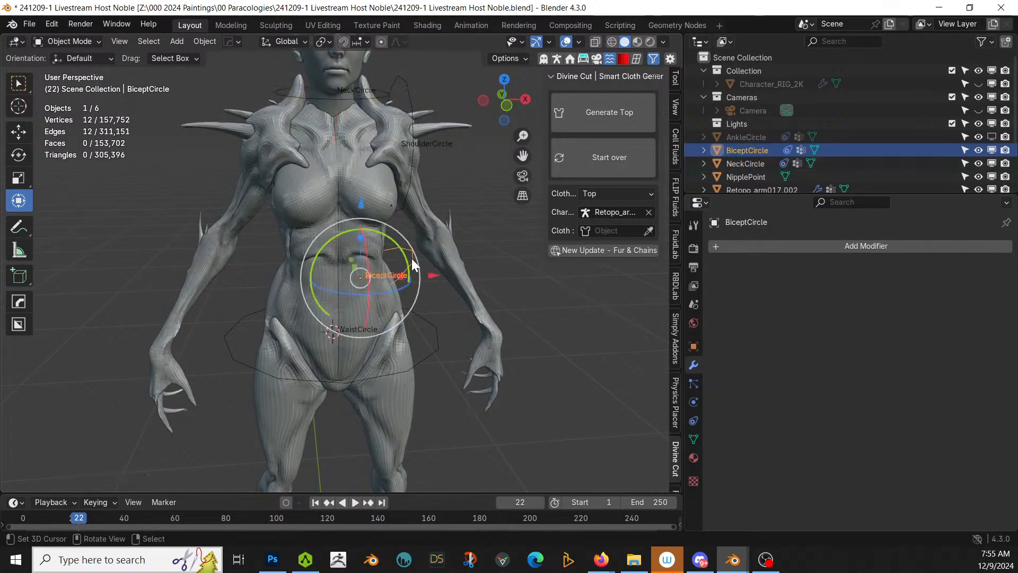
{"action": "key", "text": "KP_1"}
{"action": "key", "text": "g"}
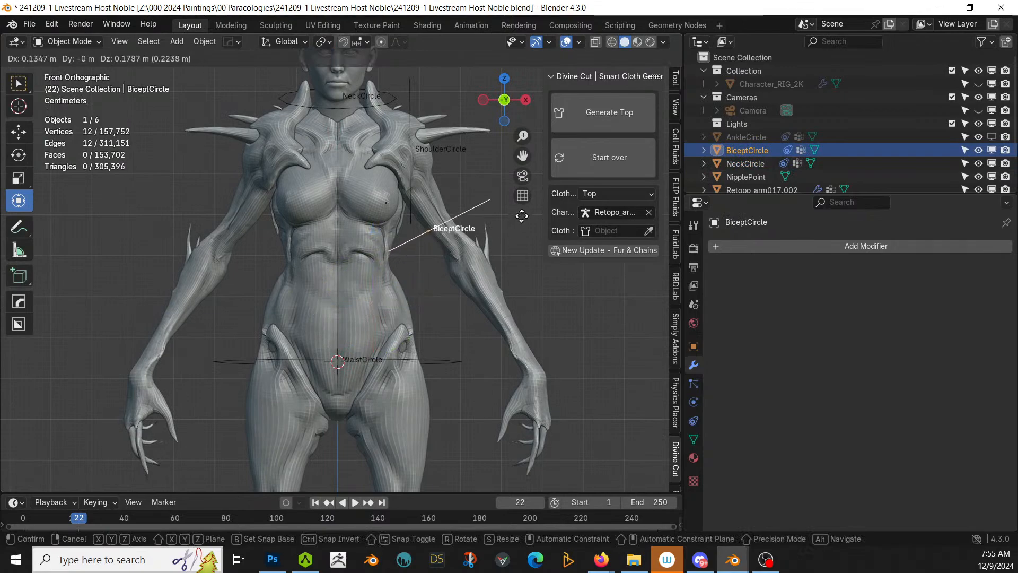
{"action": "left_click", "coordinate": [513, 208]}
{"action": "key", "text": "s"}
{"action": "left_click", "coordinate": [485, 222]}
{"action": "key", "text": "s"}
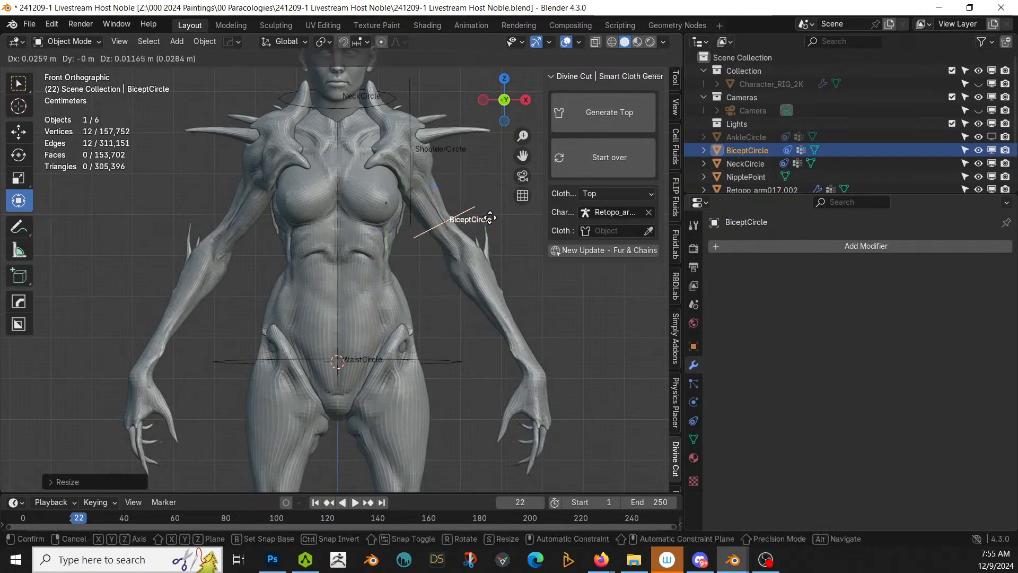
{"action": "left_click", "coordinate": [492, 225]}
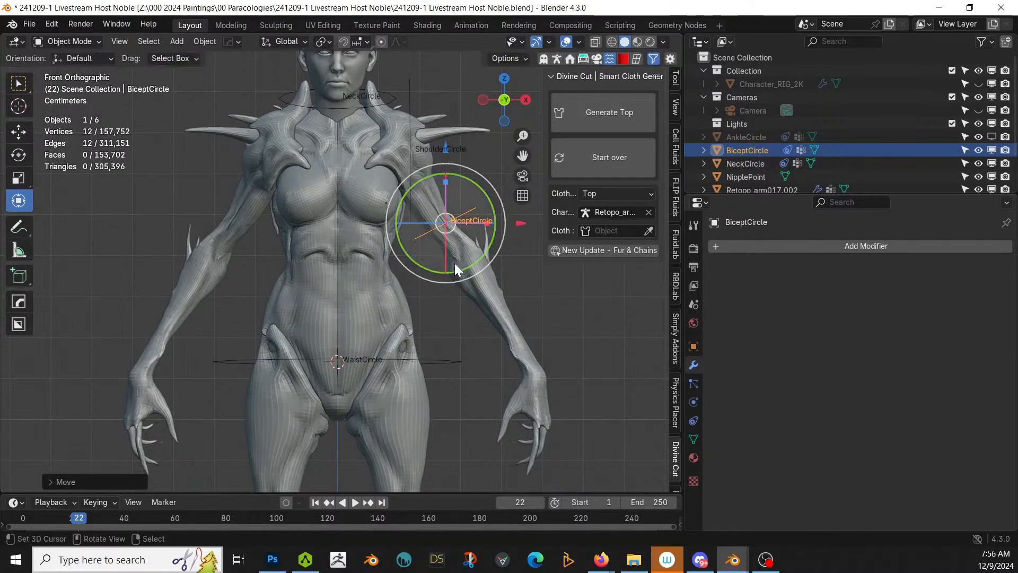
{"action": "left_click", "coordinate": [615, 111]}
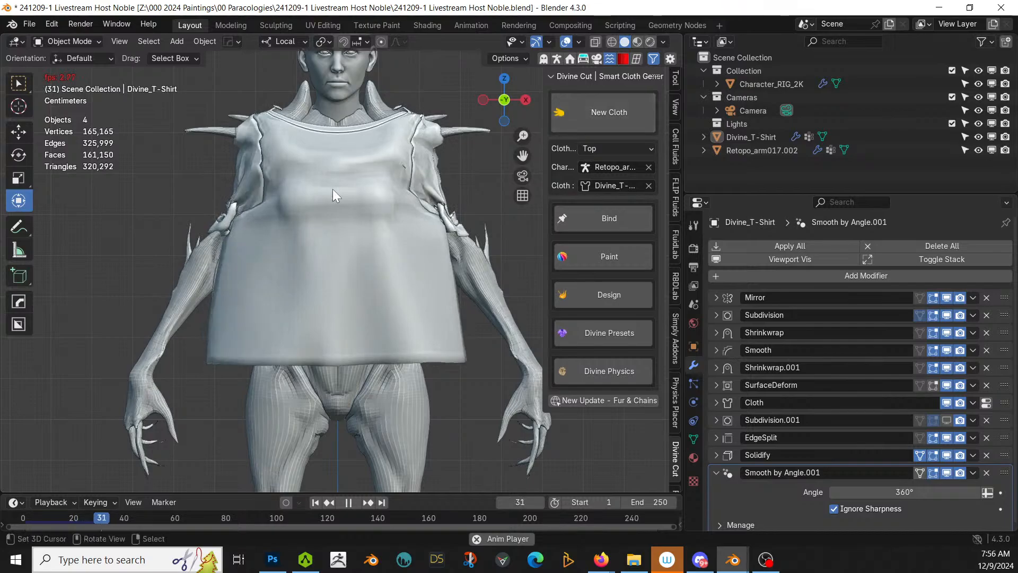
Step: Undo the generated top and revert through the undo history to the marker stage before the Divine Rig was generated
{"action": "key", "text": "KP_1"}
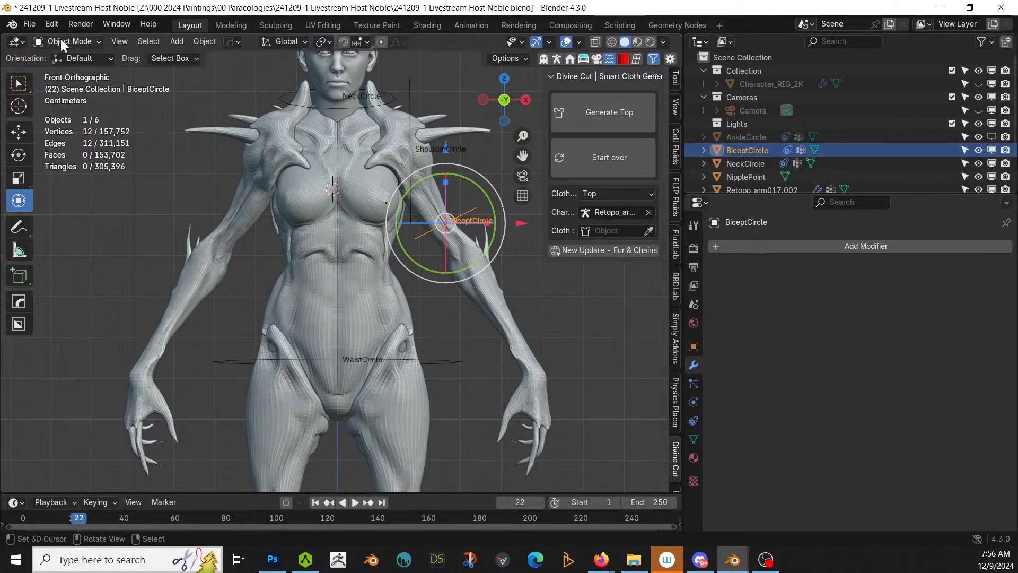
{"action": "left_click", "coordinate": [29, 24]}
{"action": "mouse_move", "coordinate": [52, 23]}
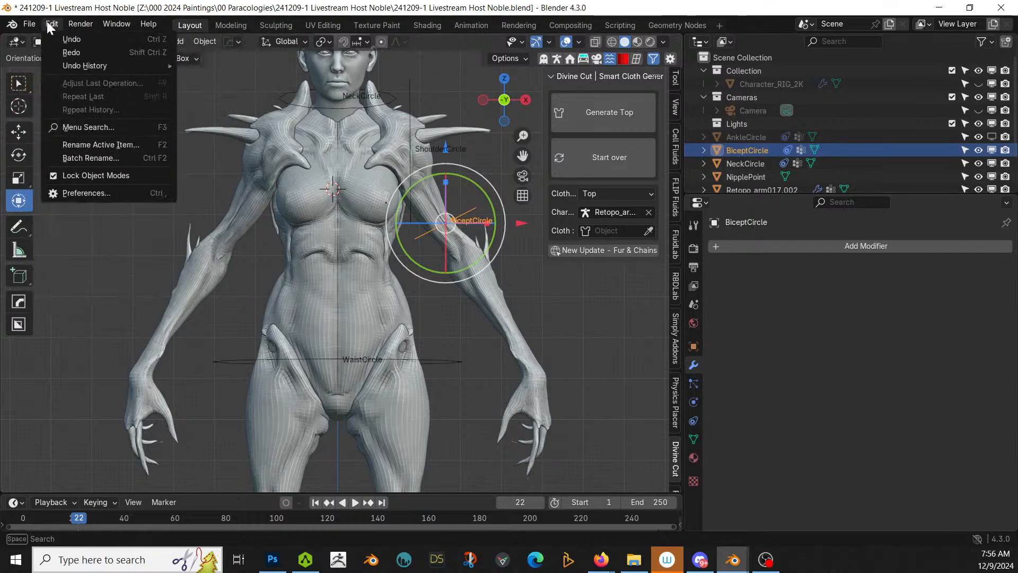
{"action": "mouse_move", "coordinate": [58, 65]}
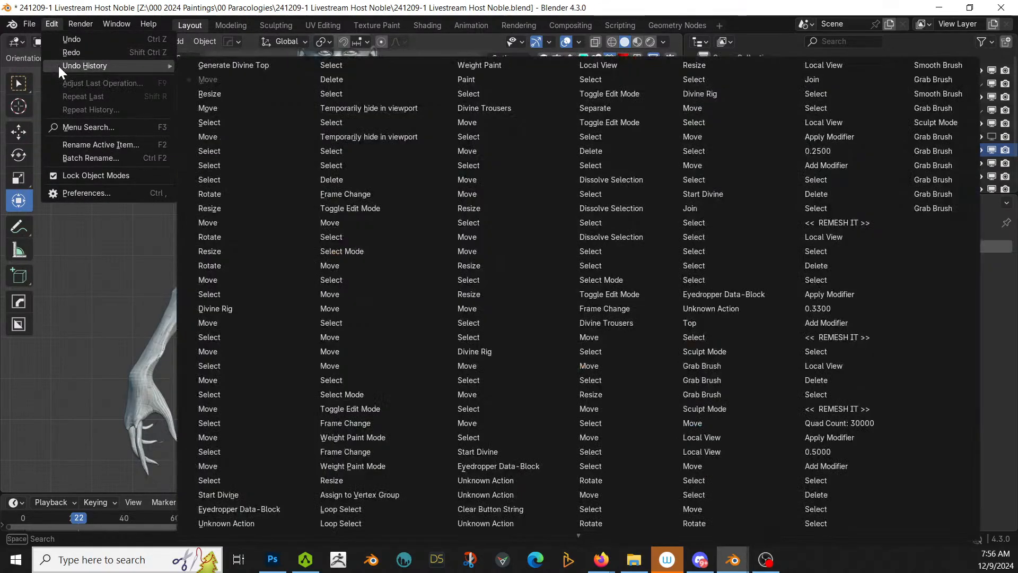
{"action": "left_click", "coordinate": [251, 322]}
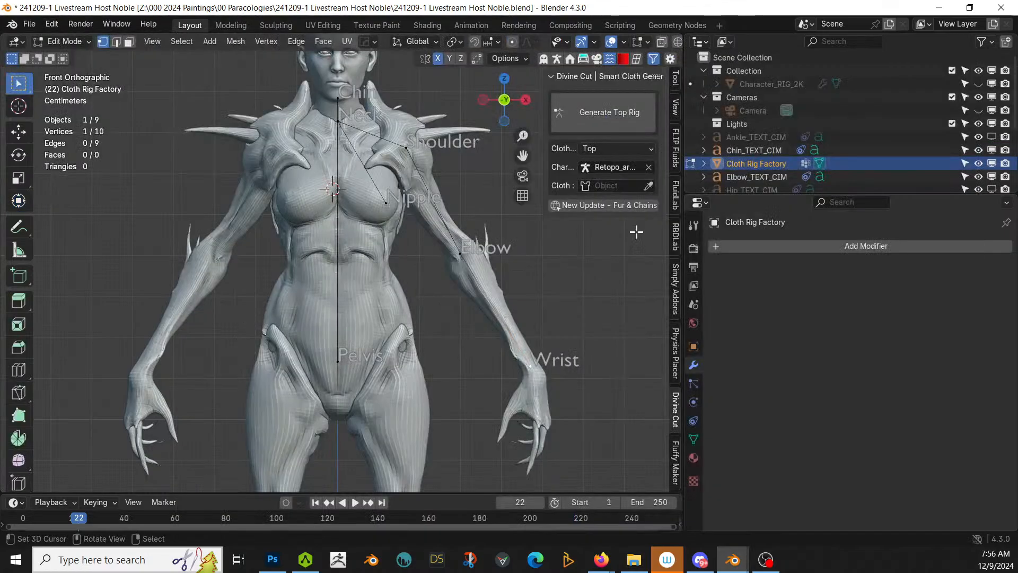
Step: Delete the Cloth Rig Factory, followed by every object from Ankle_TEXT_CIM through Wrist_TEXT_CIM
{"action": "right_click", "coordinate": [766, 163]}
{"action": "left_click", "coordinate": [749, 166]}
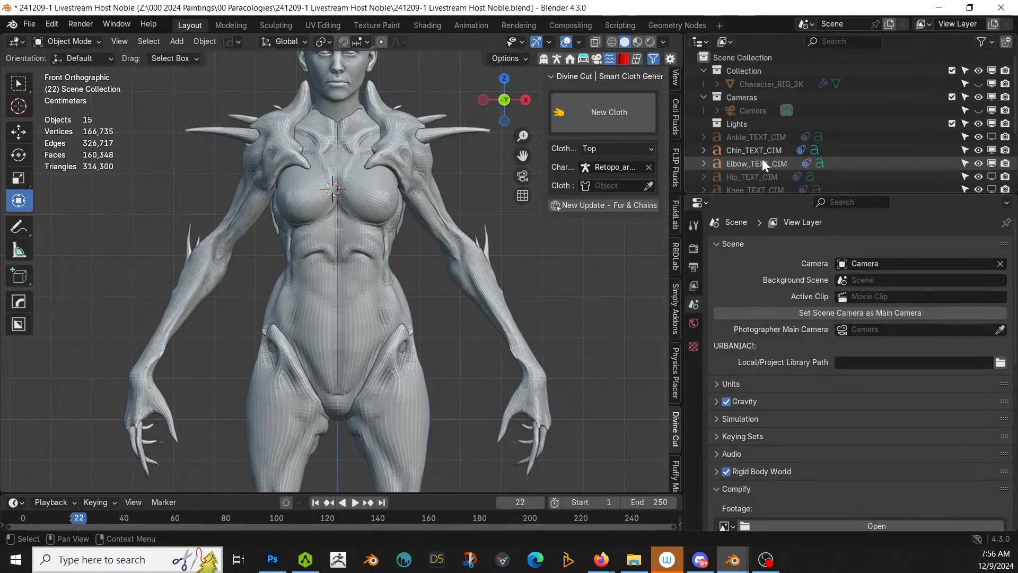
{"action": "left_click", "coordinate": [766, 140]}
{"action": "scroll", "coordinate": [764, 158], "scroll_direction": "down", "scroll_amount": 5}
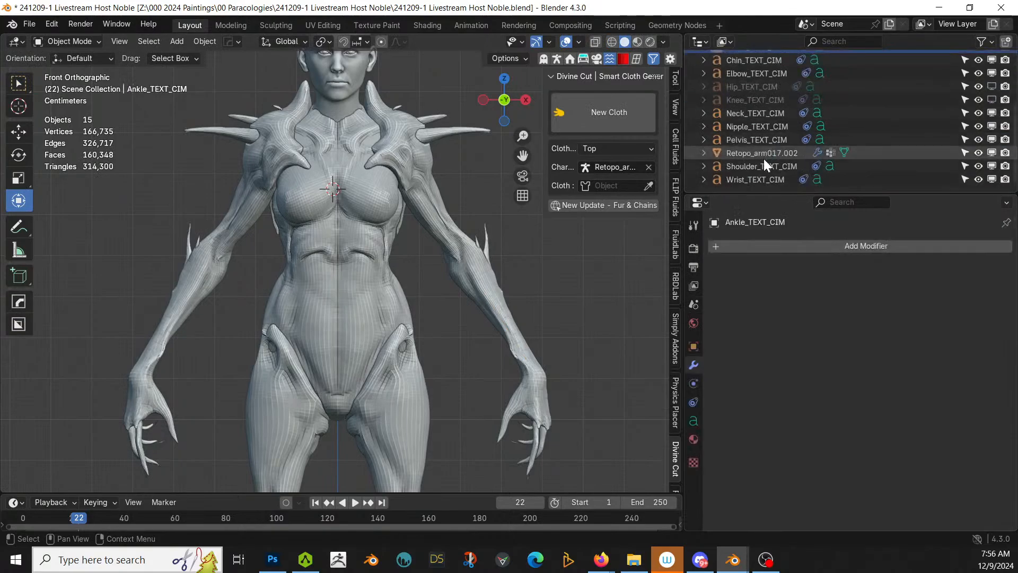
{"action": "left_click", "coordinate": [761, 183], "text": "shift"}
{"action": "right_click", "coordinate": [763, 183]}
{"action": "left_click", "coordinate": [763, 180]}
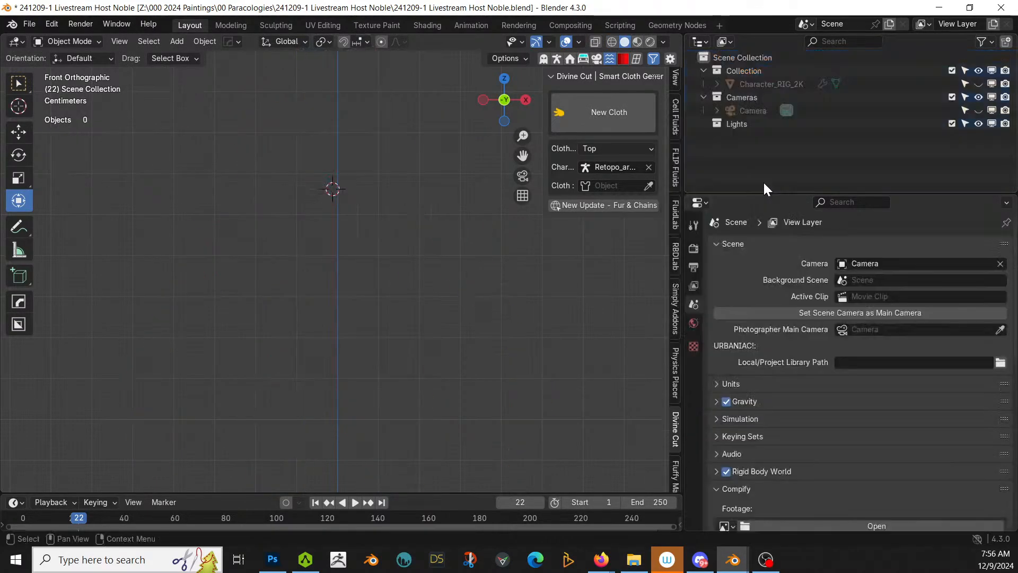
Step: Undo the last deletion and revert through the undo history to the state before Divine Cut was started
{"action": "key", "text": "ctrl+z"}
{"action": "scroll", "coordinate": [753, 164], "scroll_direction": "down", "scroll_amount": 2}
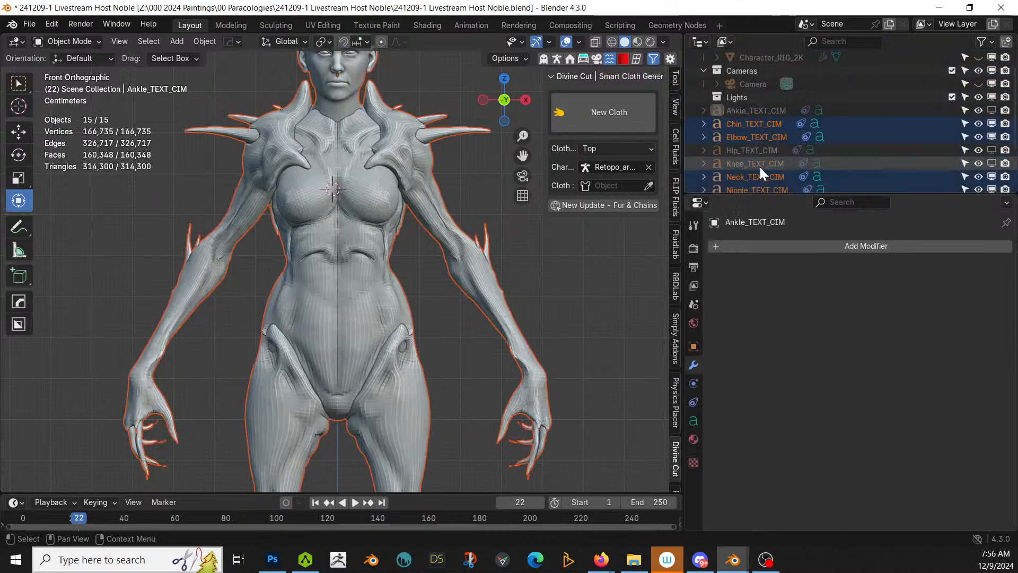
{"action": "scroll", "coordinate": [762, 167], "scroll_direction": "down", "scroll_amount": 2}
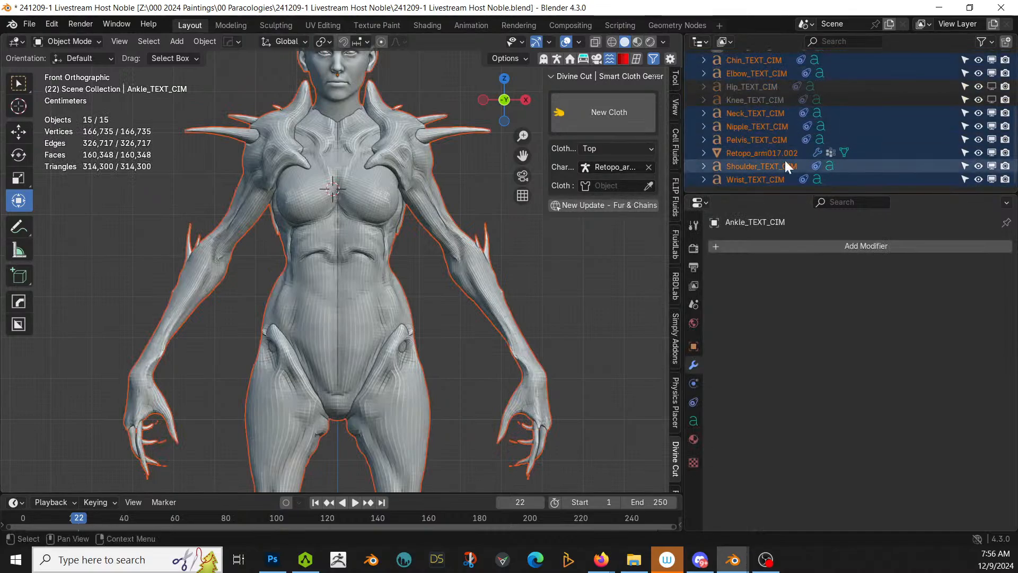
{"action": "left_click", "coordinate": [51, 24]}
{"action": "mouse_move", "coordinate": [82, 66]}
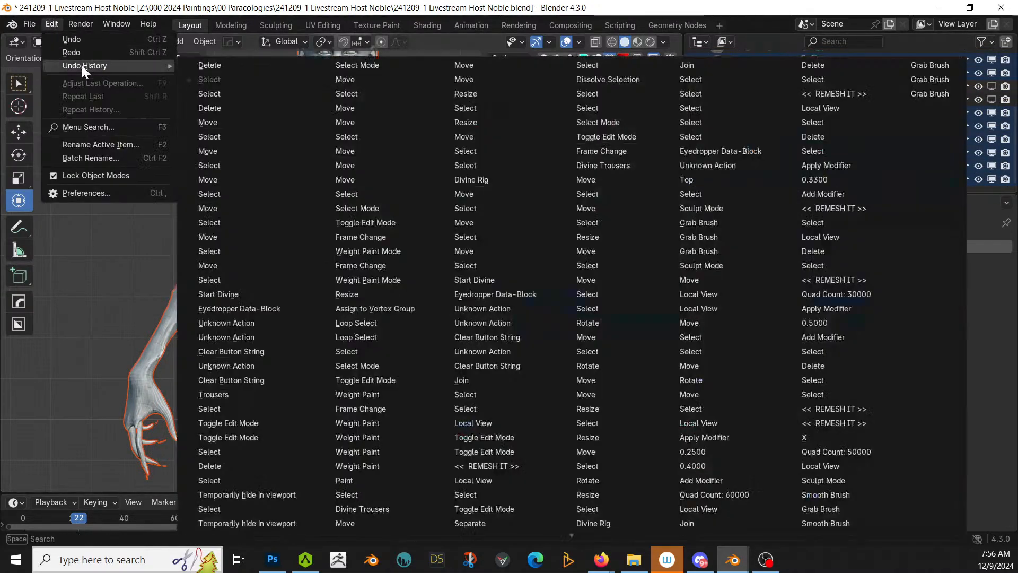
{"action": "left_click", "coordinate": [248, 323]}
Step: Save the Blender file with the bare character body
{"action": "middle_click_drag", "start_coordinate": [432, 222], "coordinate": [381, 259]}
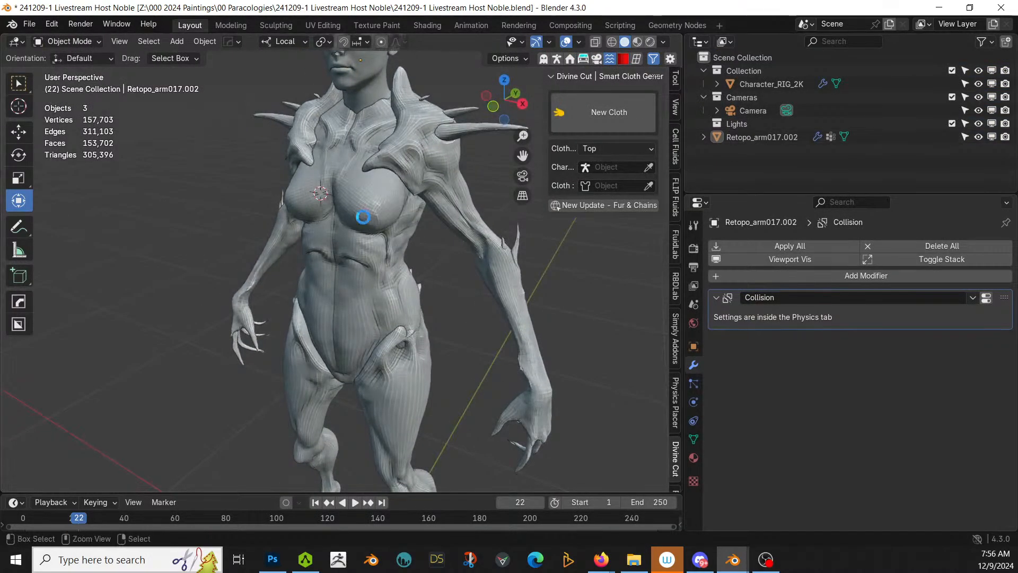
{"action": "key", "text": "ctrl+s"}
{"action": "scroll", "coordinate": [366, 226], "scroll_direction": "down", "scroll_amount": 3}
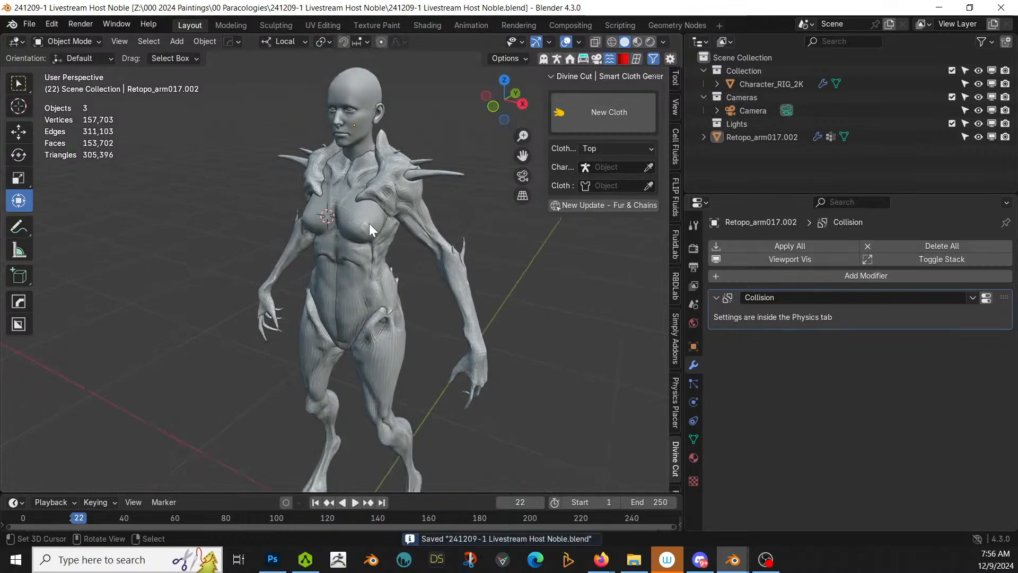
{"action": "middle_click_drag", "start_coordinate": [369, 224], "coordinate": [454, 199]}
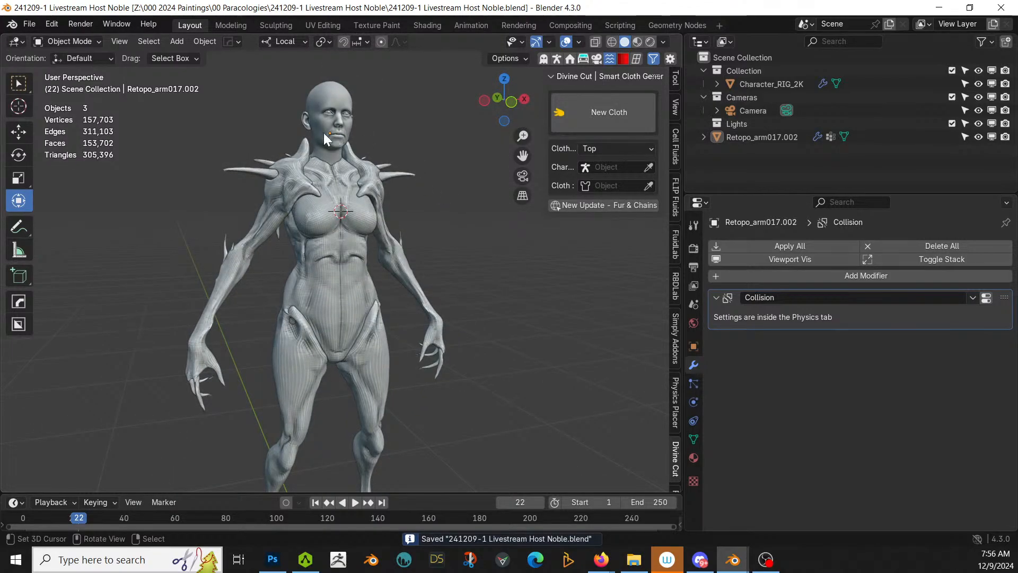
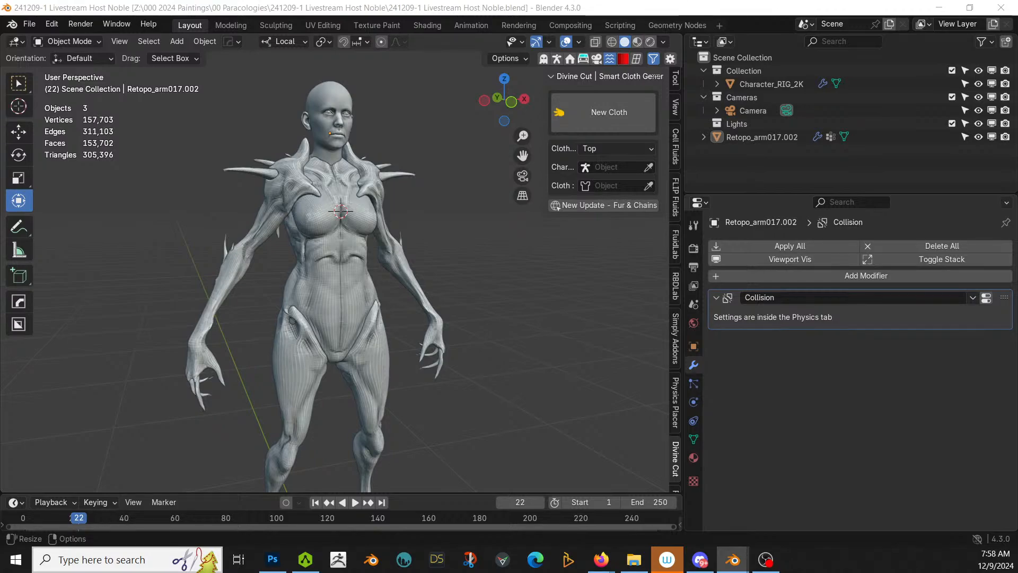
Step: Bring the jacket-and-trousers outfit model into the scene and clear its location to the world origin
{"action": "left_click_drag", "start_coordinate": [479, 391], "coordinate": [477, 431]}
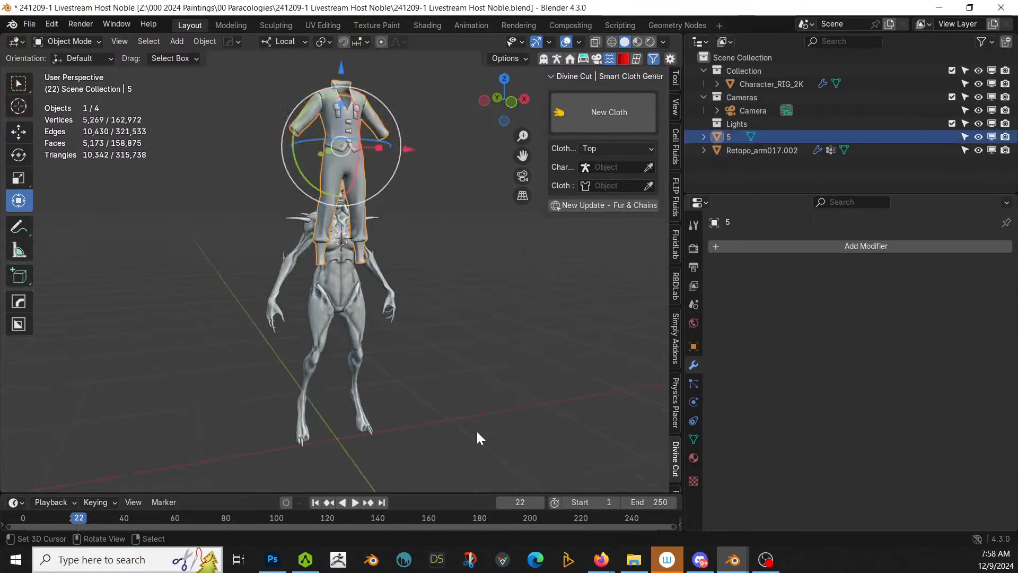
{"action": "key", "text": "alt+g"}
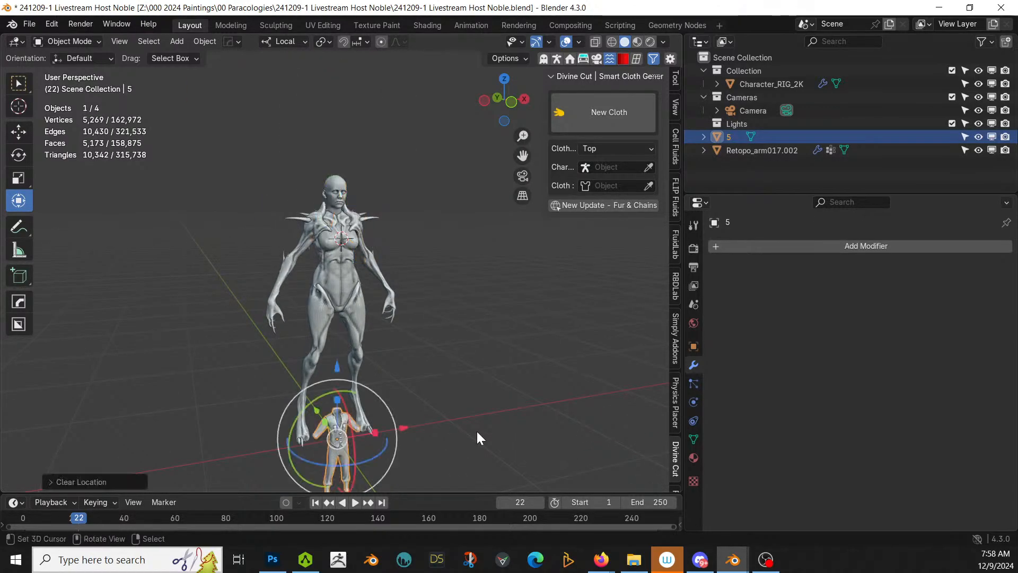
Step: Scale the outfit up to the character's proportions and raise it along Z onto the body
{"action": "key", "text": "KP_1"}
{"action": "key", "text": "s"}
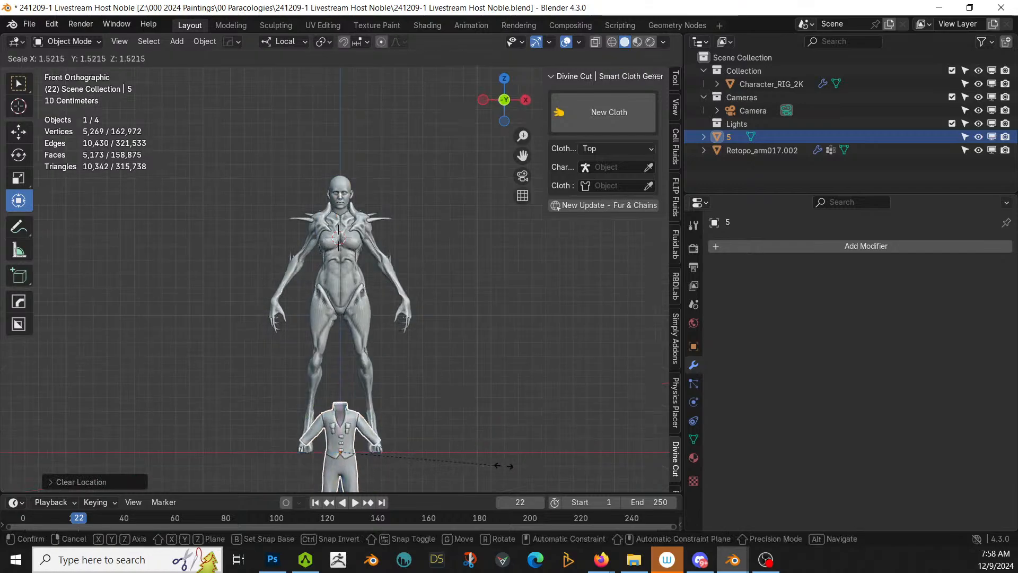
{"action": "left_click", "coordinate": [584, 474]}
{"action": "key", "text": "g"}
{"action": "key", "text": "z"}
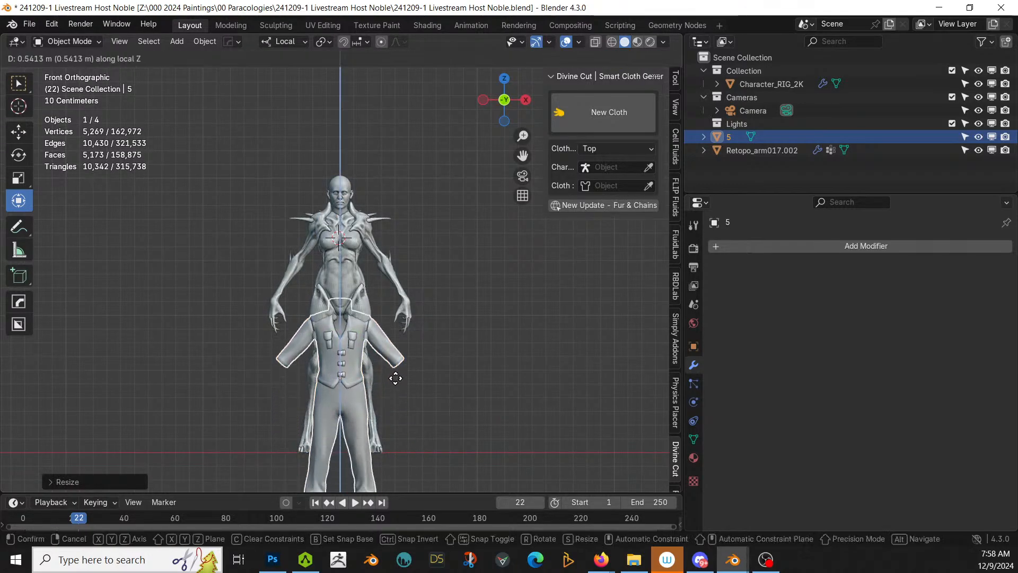
{"action": "left_click", "coordinate": [392, 295]}
Step: Separate the trousers and the lower-leg pieces from the outfit mesh into their own object
{"action": "middle_click_drag", "start_coordinate": [393, 294], "coordinate": [637, 317]}
{"action": "middle_click_drag", "start_coordinate": [499, 314], "coordinate": [332, 361]}
{"action": "key", "text": "Tab"}
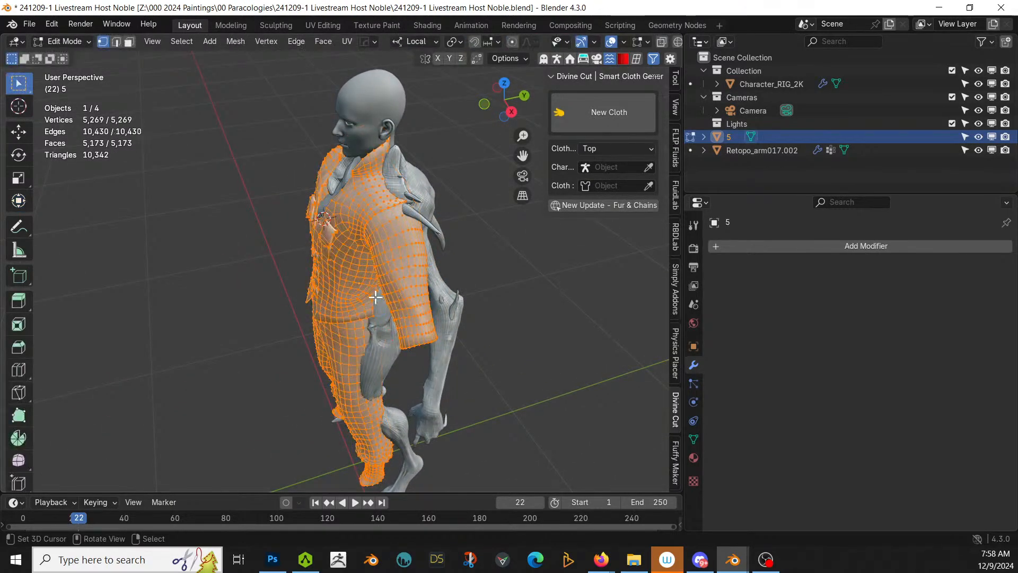
{"action": "middle_click_drag", "start_coordinate": [415, 313], "coordinate": [354, 276]}
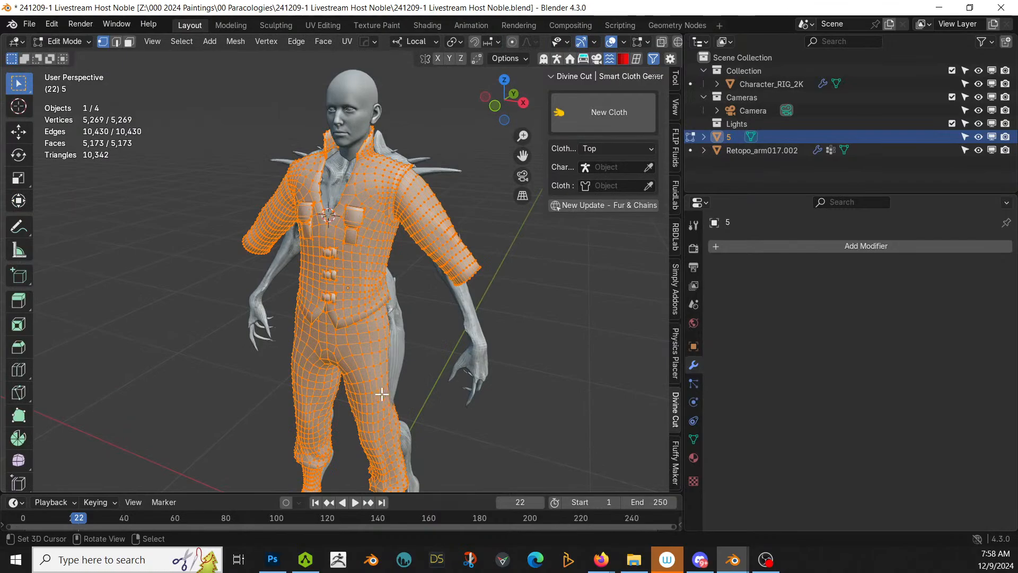
{"action": "key", "text": "3"}
{"action": "key", "text": "alt+a"}
{"action": "key", "text": "l"}
{"action": "middle_click_drag", "start_coordinate": [376, 374], "coordinate": [388, 323]}
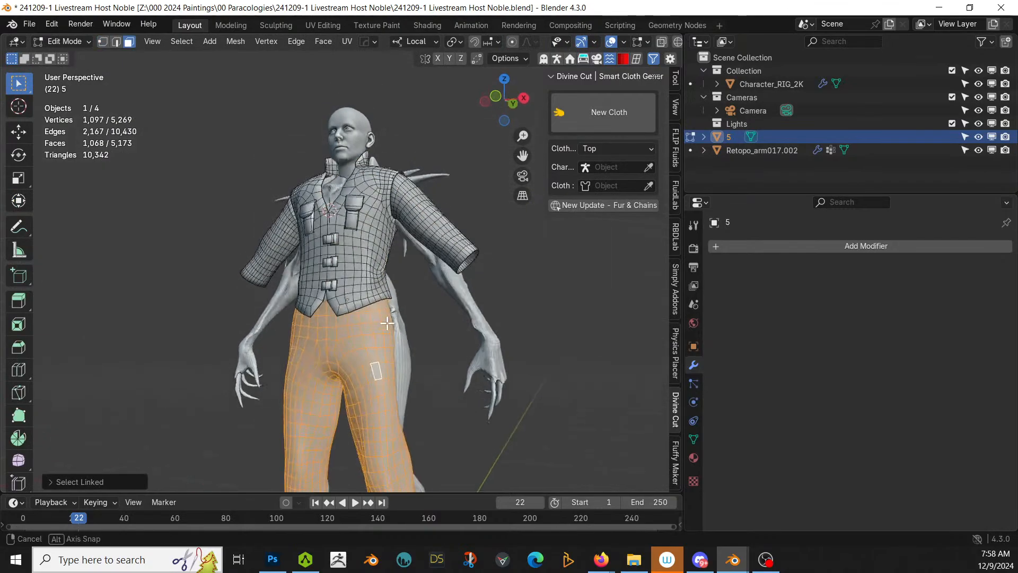
{"action": "scroll", "coordinate": [390, 341], "scroll_direction": "down", "scroll_amount": 3}
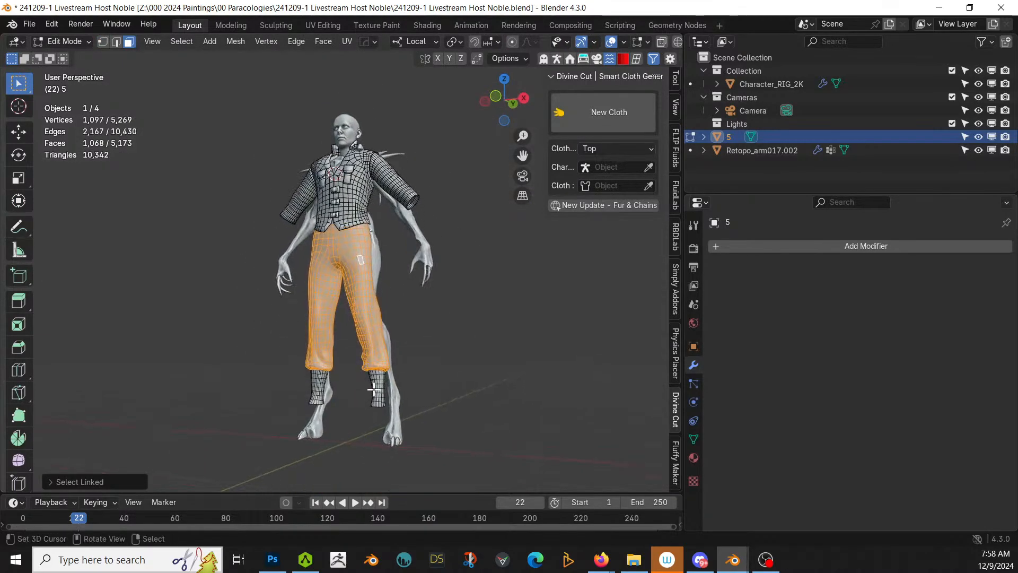
{"action": "key", "text": "l"}
{"action": "middle_click_drag", "start_coordinate": [317, 386], "coordinate": [174, 398]}
{"action": "key", "text": "p"}
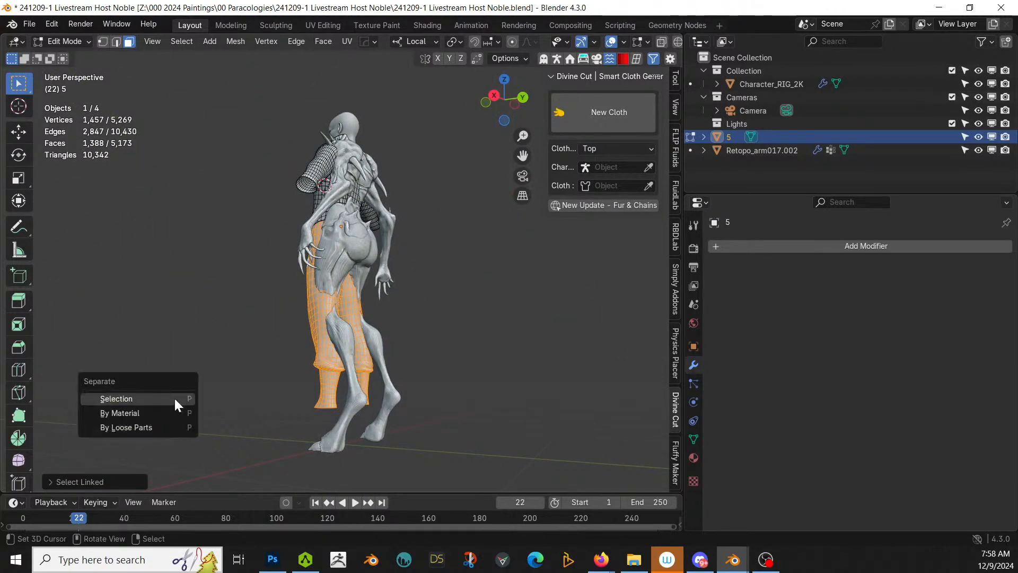
{"action": "left_click", "coordinate": [173, 397]}
{"action": "key", "text": "Tab"}
Step: Hide the jacket object 5 and move the trousers object 5.001 back over the character's hips and legs in side view
{"action": "middle_click_drag", "start_coordinate": [336, 347], "coordinate": [791, 199]}
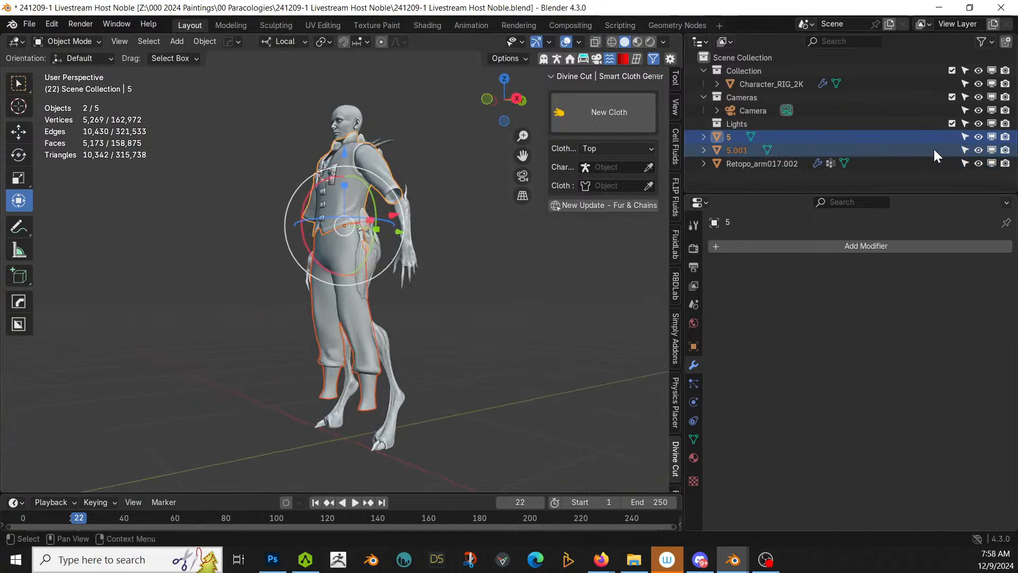
{"action": "left_click", "coordinate": [978, 137]}
{"action": "middle_click_drag", "start_coordinate": [294, 204], "coordinate": [242, 195]}
{"action": "left_click", "coordinate": [323, 259]}
{"action": "scroll", "coordinate": [324, 258], "scroll_direction": "up", "scroll_amount": 4}
{"action": "key", "text": "g"}
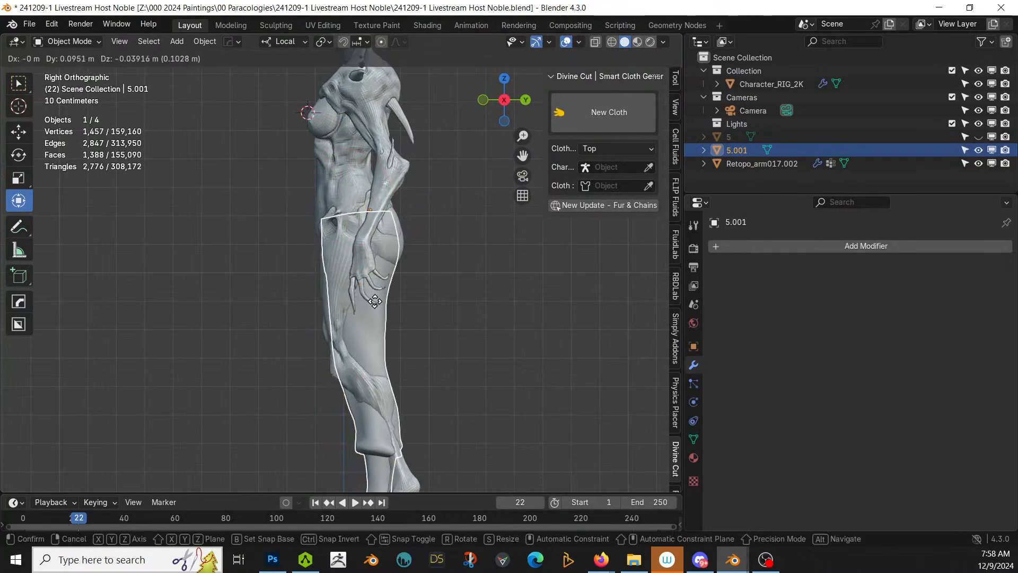
{"action": "left_click", "coordinate": [400, 311]}
Step: Scale the trousers object 5.001 by about 1.13 in X and Y, leaving Z unscaled, and save the file
{"action": "middle_click_drag", "start_coordinate": [400, 315], "coordinate": [460, 367]}
{"action": "key", "text": "s"}
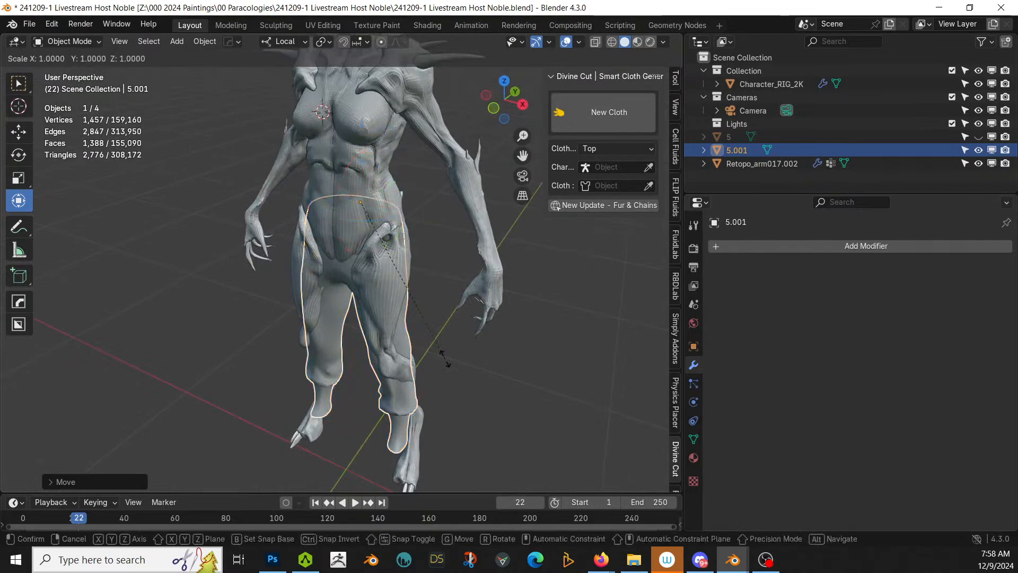
{"action": "key", "text": "shift+z"}
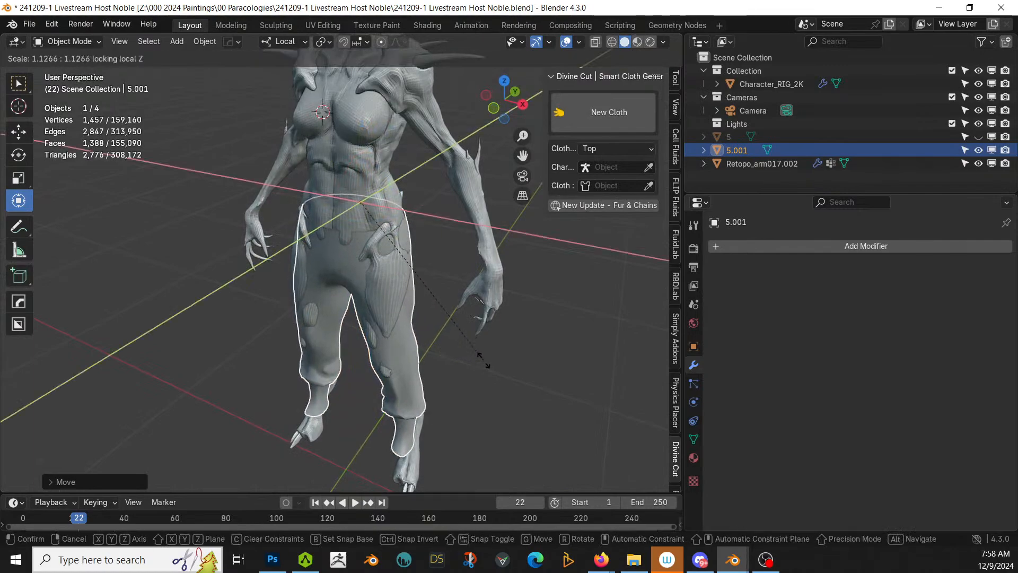
{"action": "left_click", "coordinate": [481, 357]}
{"action": "middle_click_drag", "start_coordinate": [481, 358], "coordinate": [456, 354]}
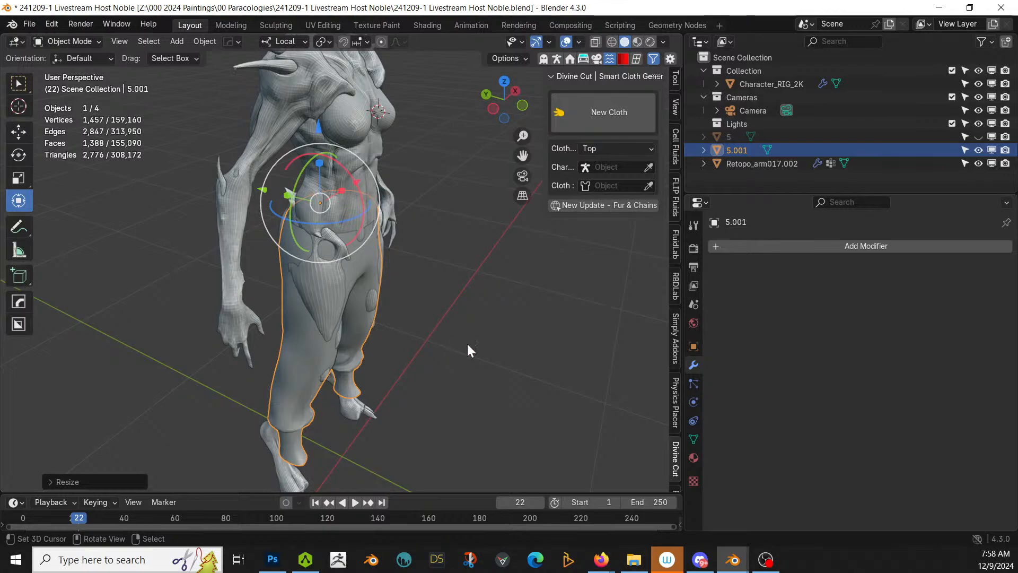
{"action": "middle_click_drag", "start_coordinate": [467, 351], "coordinate": [359, 308]}
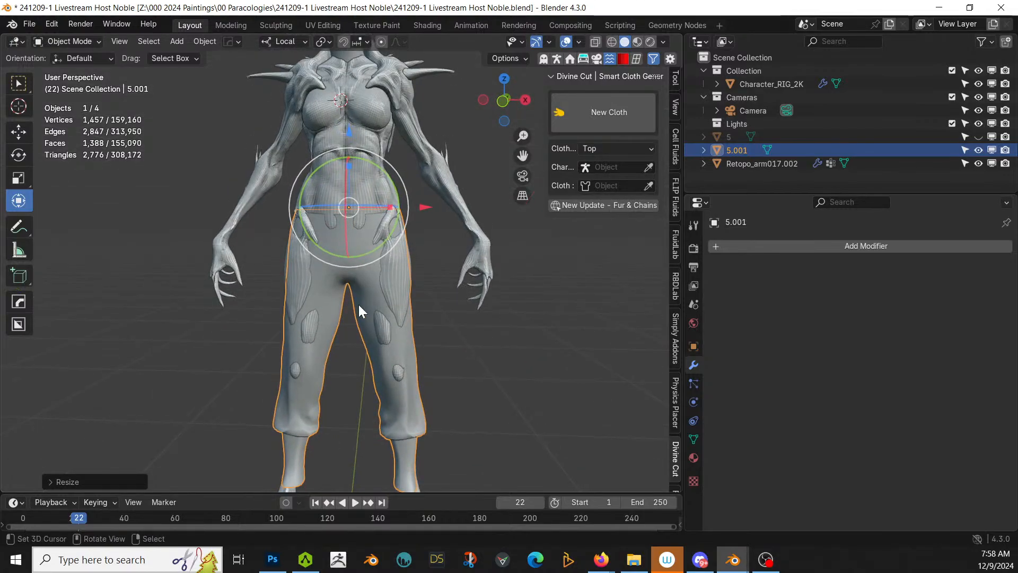
{"action": "key", "text": "ctrl+s"}
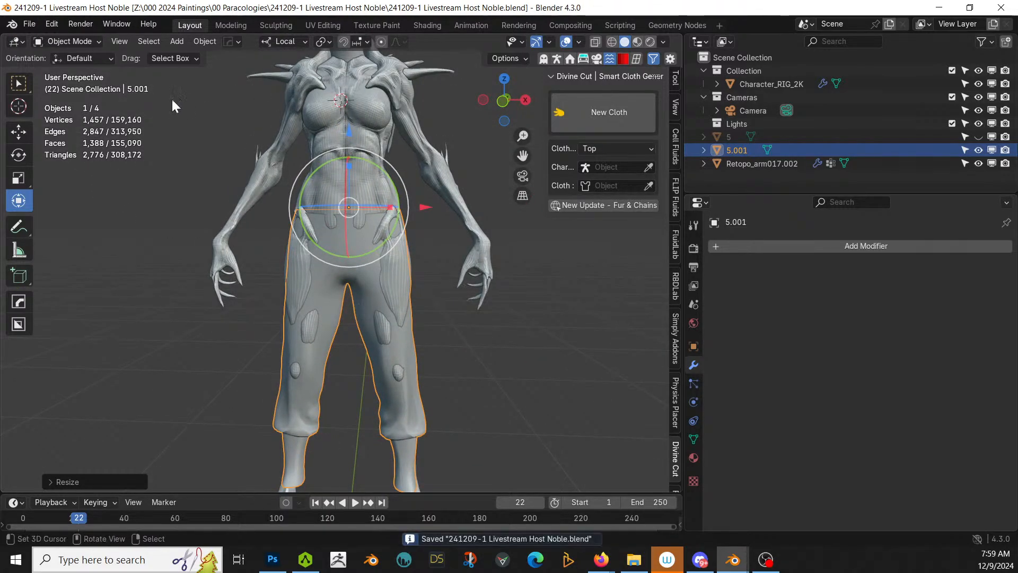
Step: Put the trousers in Sculpt Mode and adjust the hip area with the Grab brush, undoing the stroke on the thigh
{"action": "left_click", "coordinate": [68, 41]}
{"action": "left_click", "coordinate": [75, 87]}
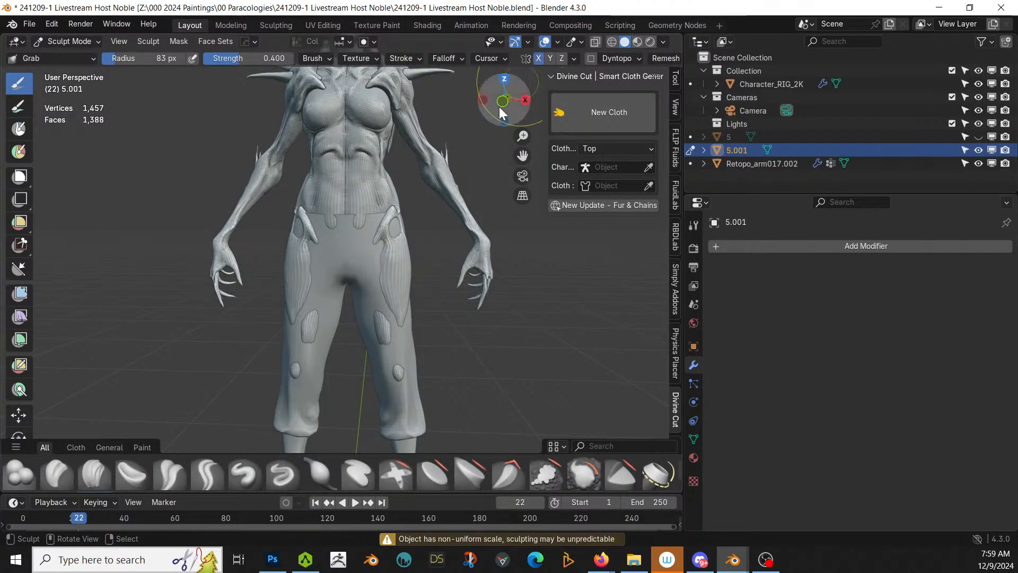
{"action": "middle_click_drag", "start_coordinate": [397, 242], "coordinate": [392, 283]}
{"action": "mouse_move", "coordinate": [388, 241]}
{"action": "left_mouse_down"}
{"action": "mouse_move", "coordinate": [414, 248]}
{"action": "mouse_move", "coordinate": [379, 251]}
{"action": "left_mouse_up"}
{"action": "left_click_drag", "start_coordinate": [405, 288], "coordinate": [437, 305]}
{"action": "key", "text": "ctrl+z"}
Step: Enlarge the Grab brush radius to 113 px and try a stroke on the side of the trousers, then undo it
{"action": "scroll", "coordinate": [426, 307], "scroll_direction": "up", "scroll_amount": 3}
{"action": "mouse_move", "coordinate": [426, 307]}
{"action": "middle_mouse_down"}
{"action": "mouse_move", "coordinate": [416, 287]}
{"action": "mouse_move", "coordinate": [442, 202]}
{"action": "middle_mouse_up"}
{"action": "key", "text": "]"}
{"action": "key", "text": "]"}
{"action": "key", "text": "]"}
{"action": "mouse_move", "coordinate": [454, 224]}
{"action": "left_mouse_down"}
{"action": "mouse_move", "coordinate": [474, 231]}
{"action": "mouse_move", "coordinate": [454, 180]}
{"action": "left_mouse_up"}
{"action": "key", "text": "ctrl+z"}
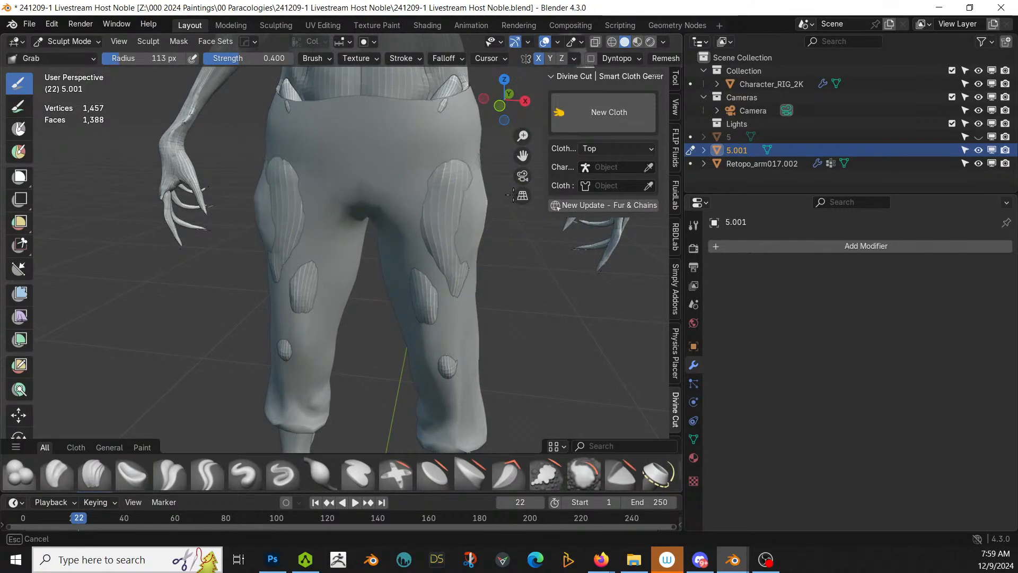
Step: Grab the trouser fabric around the hips and thighs outward over the body parts poking through
{"action": "middle_click_drag", "start_coordinate": [464, 220], "coordinate": [371, 289]}
{"action": "left_click_drag", "start_coordinate": [371, 289], "coordinate": [342, 309]}
{"action": "middle_click_drag", "start_coordinate": [386, 280], "coordinate": [394, 317]}
{"action": "left_click_drag", "start_coordinate": [366, 315], "coordinate": [357, 323]}
{"action": "middle_click_drag", "start_coordinate": [427, 318], "coordinate": [449, 321]}
{"action": "left_click_drag", "start_coordinate": [477, 297], "coordinate": [469, 307]}
{"action": "middle_click_drag", "start_coordinate": [458, 342], "coordinate": [450, 328]}
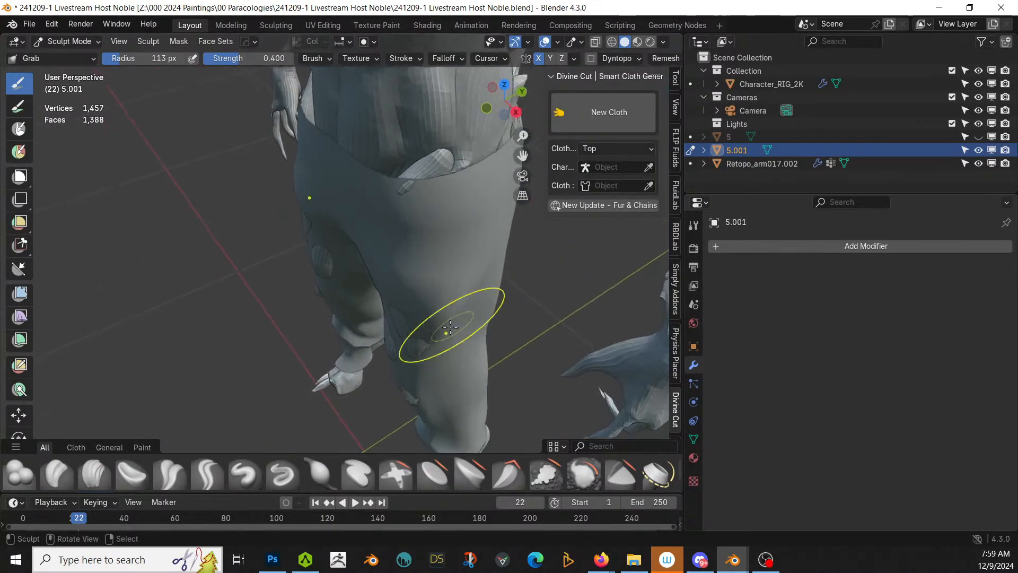
{"action": "mouse_move", "coordinate": [415, 342]}
{"action": "left_mouse_down"}
{"action": "mouse_move", "coordinate": [391, 357]}
{"action": "mouse_move", "coordinate": [391, 318]}
{"action": "mouse_move", "coordinate": [383, 320]}
{"action": "left_mouse_up"}
Step: Pull the front of the trousers over the knees and shins with the Grab brush
{"action": "mouse_move", "coordinate": [393, 320]}
{"action": "middle_mouse_down"}
{"action": "mouse_move", "coordinate": [451, 300]}
{"action": "mouse_move", "coordinate": [451, 204]}
{"action": "middle_mouse_up"}
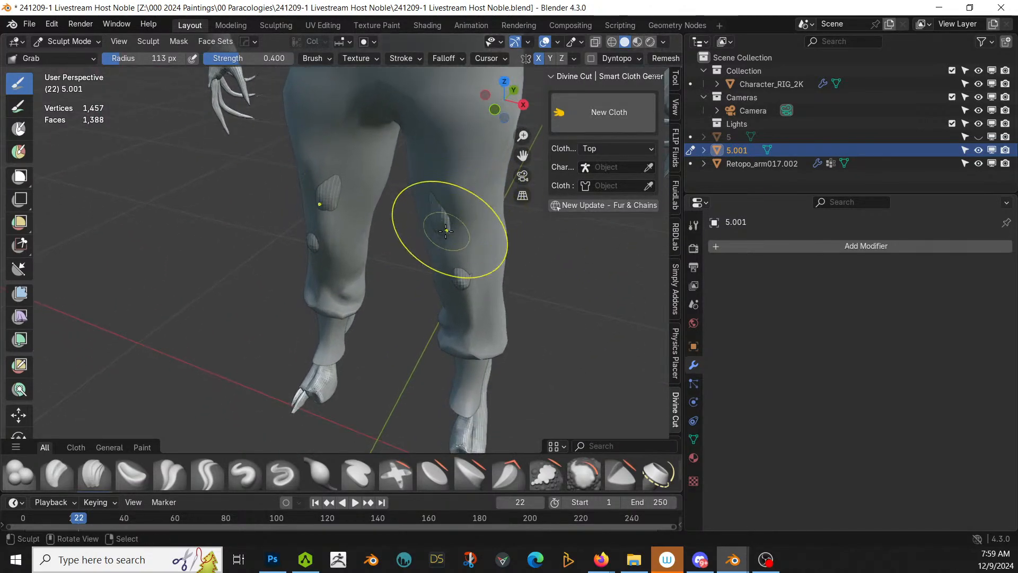
{"action": "left_click_drag", "start_coordinate": [443, 226], "coordinate": [439, 242]}
{"action": "left_click_drag", "start_coordinate": [460, 279], "coordinate": [458, 298]}
Step: Try to reshape the lower-leg pieces around the heels with the Grab brush, then undo the last strokes
{"action": "mouse_move", "coordinate": [458, 298]}
{"action": "middle_mouse_down"}
{"action": "mouse_move", "coordinate": [397, 278]}
{"action": "mouse_move", "coordinate": [320, 127]}
{"action": "mouse_move", "coordinate": [409, 296]}
{"action": "mouse_move", "coordinate": [391, 302]}
{"action": "middle_mouse_up"}
{"action": "mouse_move", "coordinate": [383, 341]}
{"action": "left_mouse_down"}
{"action": "mouse_move", "coordinate": [412, 347]}
{"action": "mouse_move", "coordinate": [391, 347]}
{"action": "left_mouse_up"}
{"action": "middle_click_drag", "start_coordinate": [519, 381], "coordinate": [403, 370]}
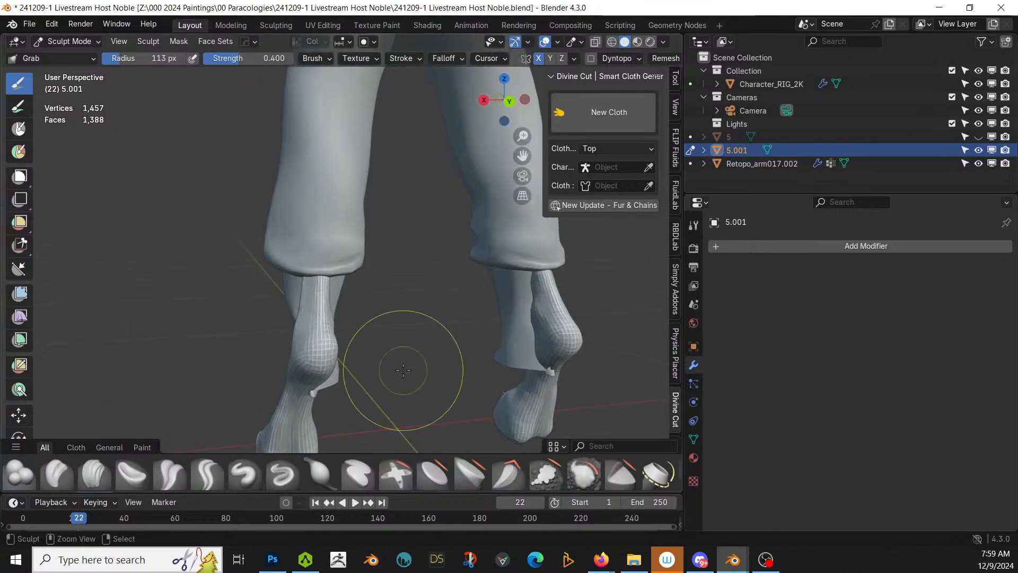
{"action": "key", "text": "ctrl+z"}
{"action": "key", "text": "ctrl+z"}
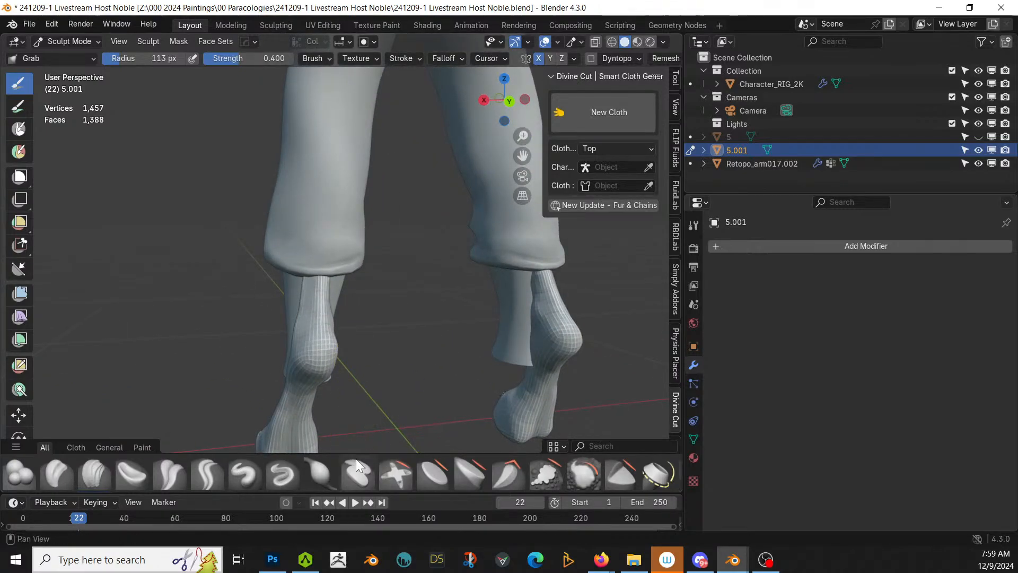
Step: Expand the brush shelf, filter the brushes by "b" and choose the Bend/Twist Cloth brush
{"action": "left_click_drag", "start_coordinate": [354, 452], "coordinate": [368, 346]}
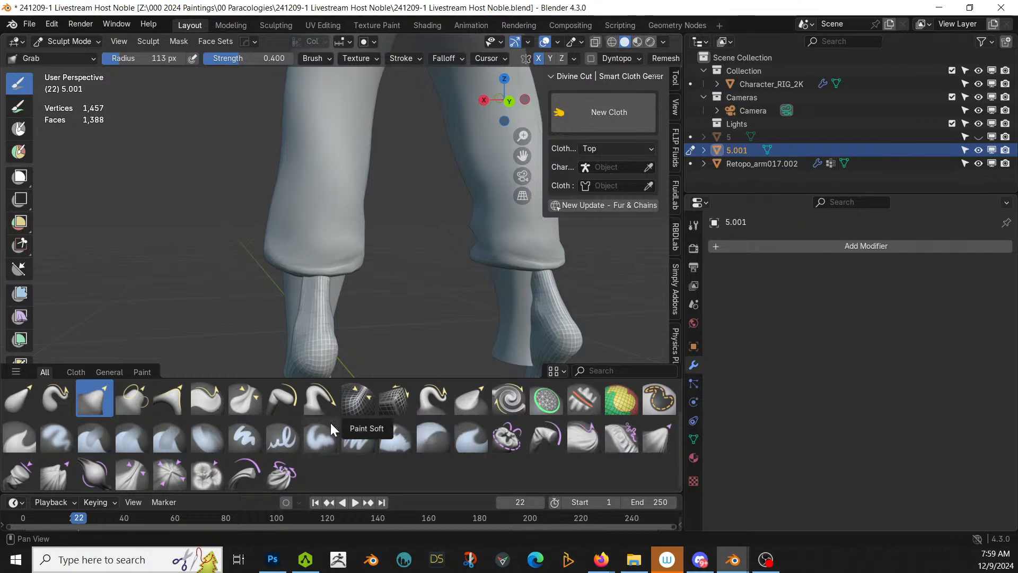
{"action": "left_click", "coordinate": [619, 371]}
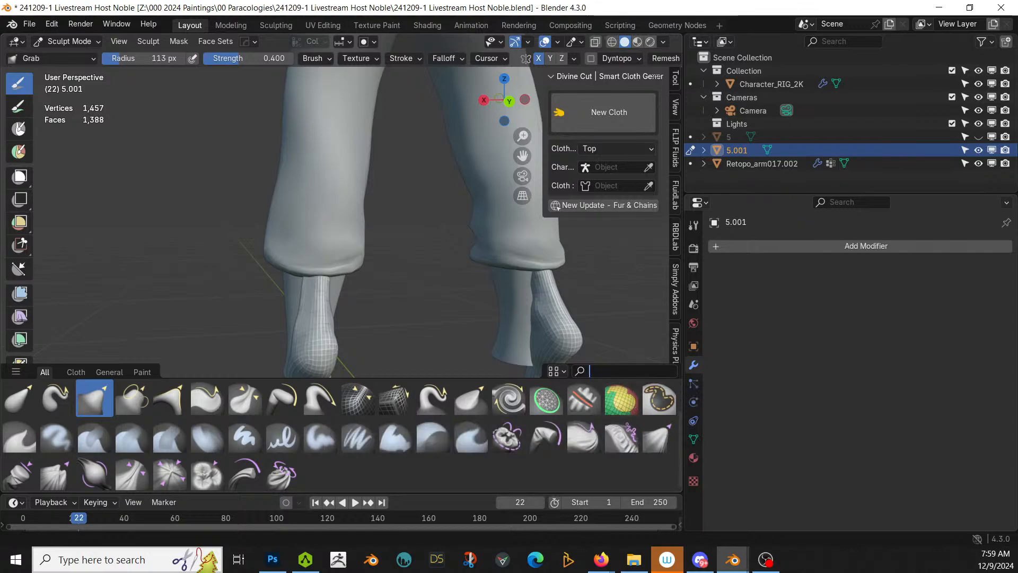
{"action": "type", "text": "r"}
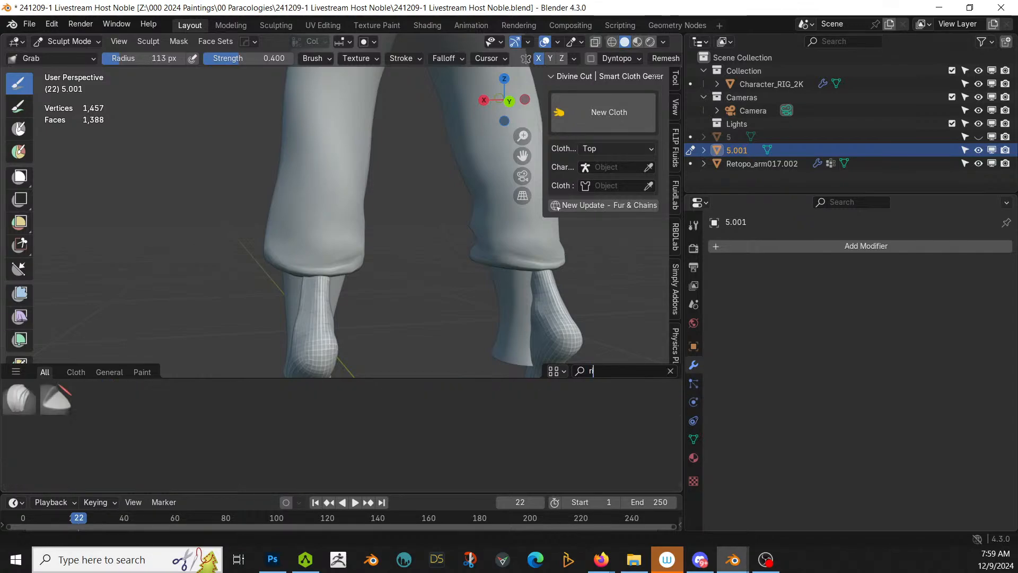
{"action": "key", "text": "BackSpace"}
{"action": "type", "text": "bo"}
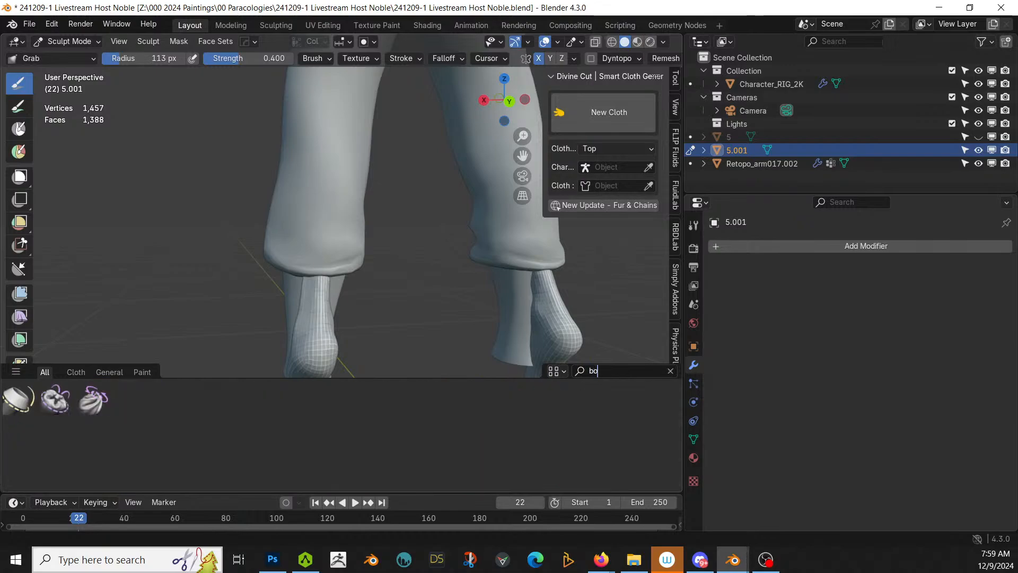
{"action": "key", "text": "BackSpace"}
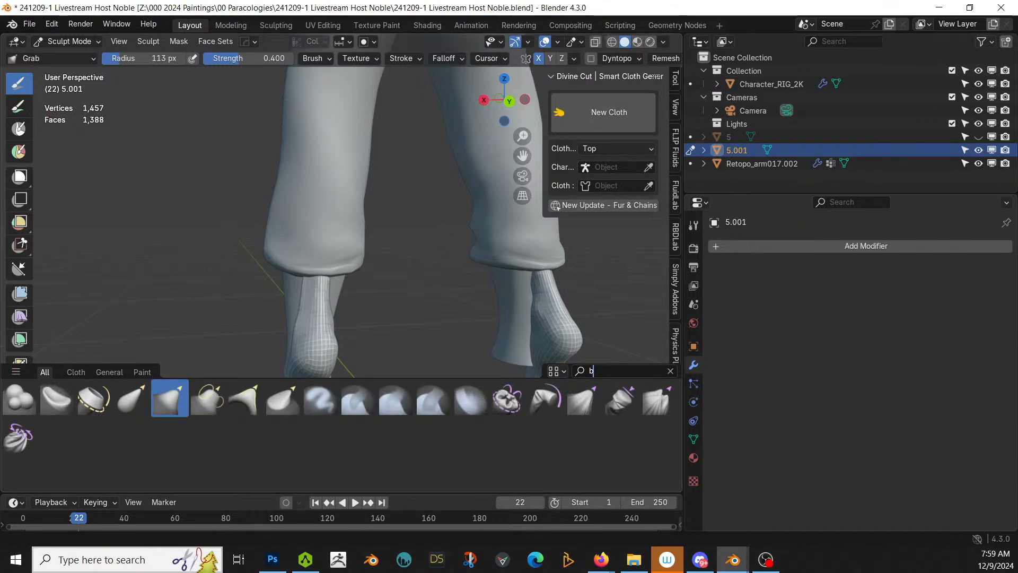
{"action": "left_click", "coordinate": [546, 402]}
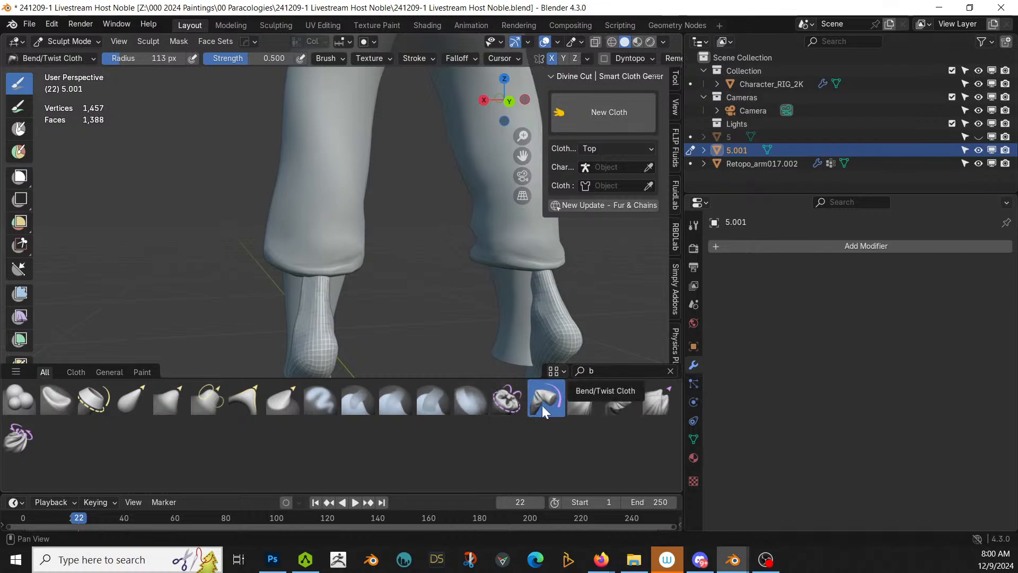
Step: Try bending the lower-leg piece toward the ankle with the Bend/Twist Cloth brush at 188 px, then undo the stroke
{"action": "mouse_move", "coordinate": [393, 345]}
{"action": "middle_mouse_down"}
{"action": "mouse_move", "coordinate": [443, 327]}
{"action": "mouse_move", "coordinate": [472, 211]}
{"action": "middle_mouse_up"}
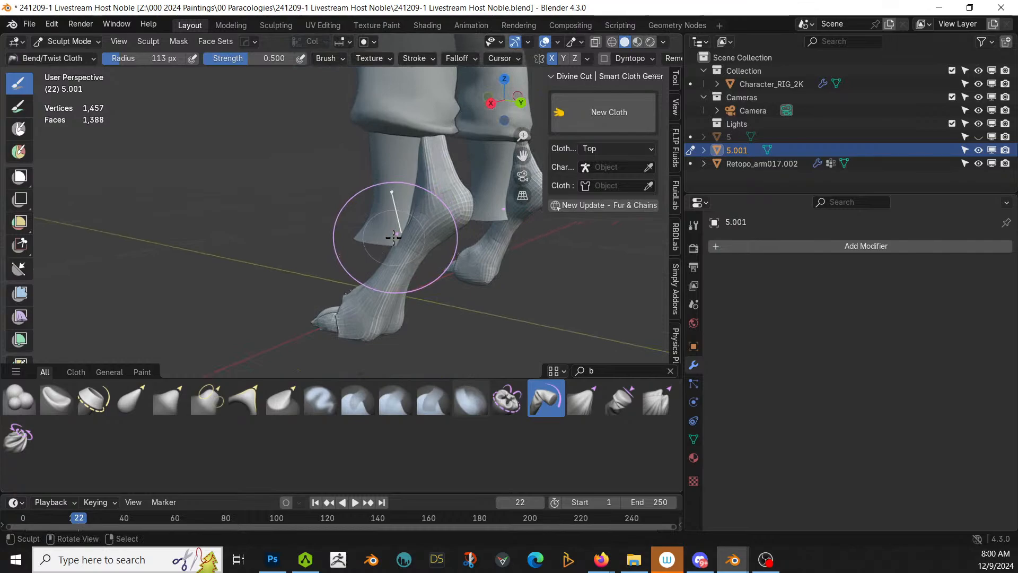
{"action": "key", "text": "bracketright"}
{"action": "key", "text": "bracketright"}
{"action": "key", "text": "bracketright"}
{"action": "key", "text": "bracketright"}
{"action": "key", "text": "bracketright"}
{"action": "left_click_drag", "start_coordinate": [397, 242], "coordinate": [415, 238]}
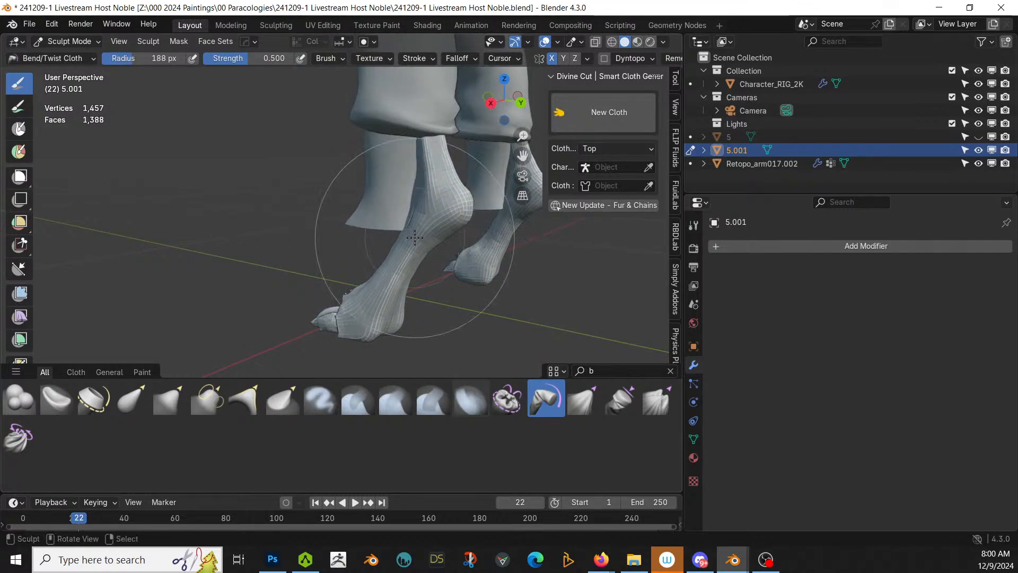
{"action": "key", "text": "ctrl+z"}
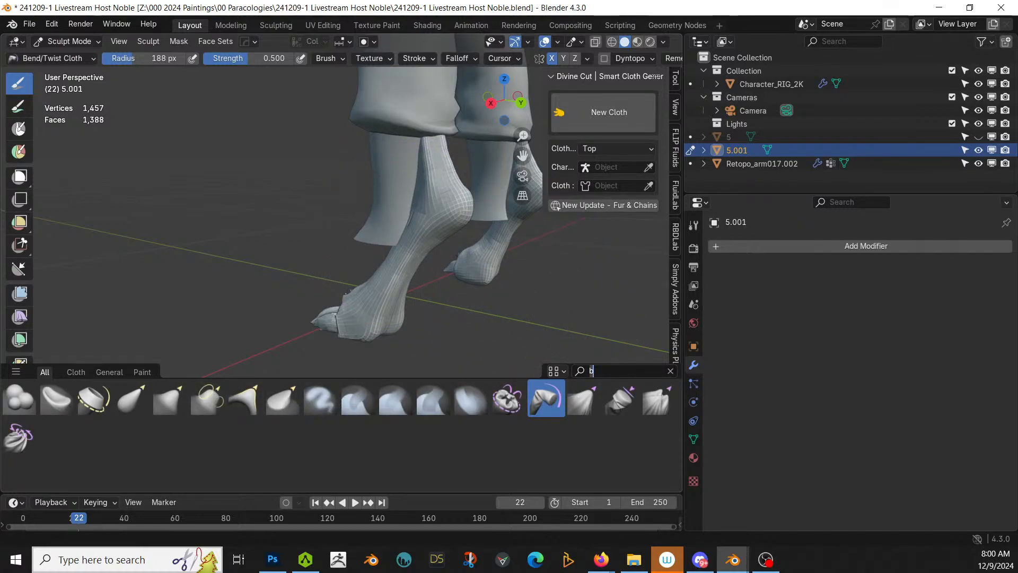
Step: Browse the brush categories, clear the brush search and choose the Pose brush
{"action": "key", "text": "BackSpace"}
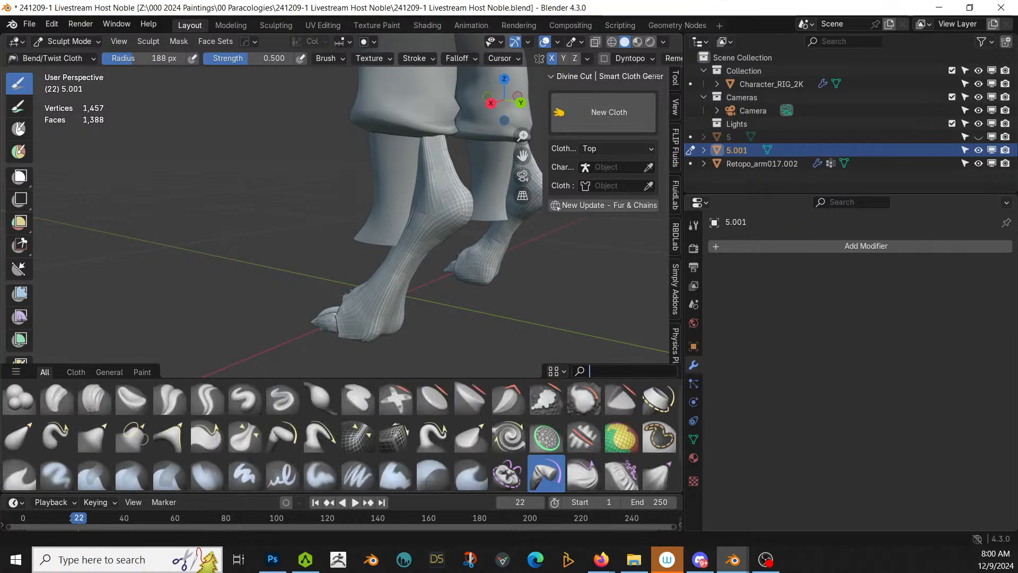
{"action": "type", "text": "b"}
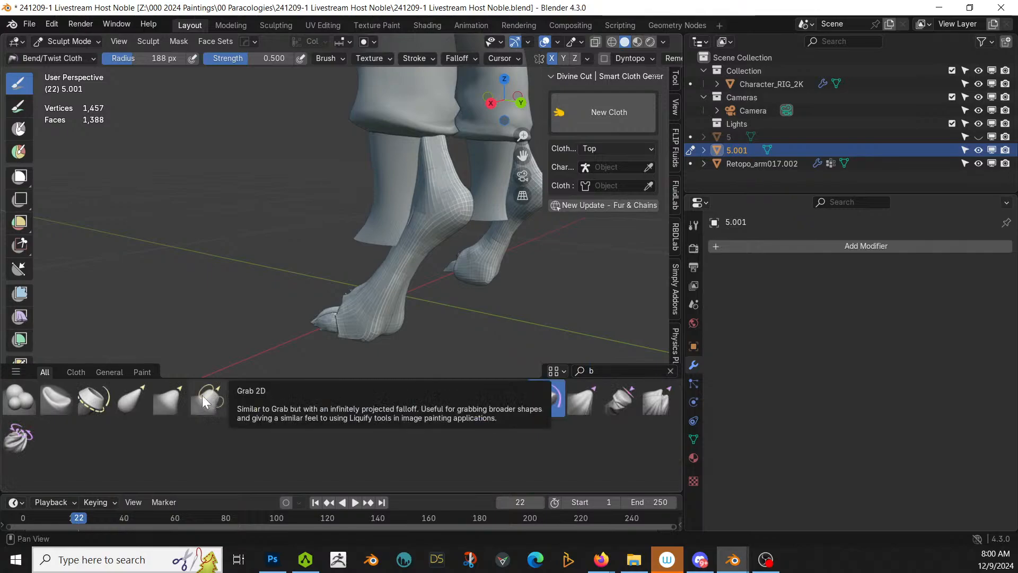
{"action": "left_click", "coordinate": [73, 372]}
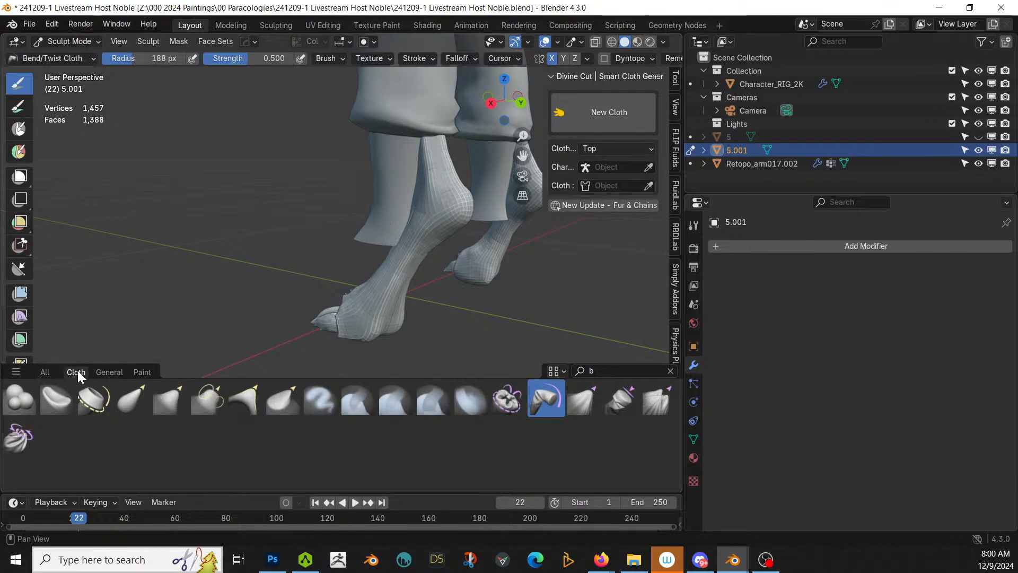
{"action": "left_click", "coordinate": [109, 372]}
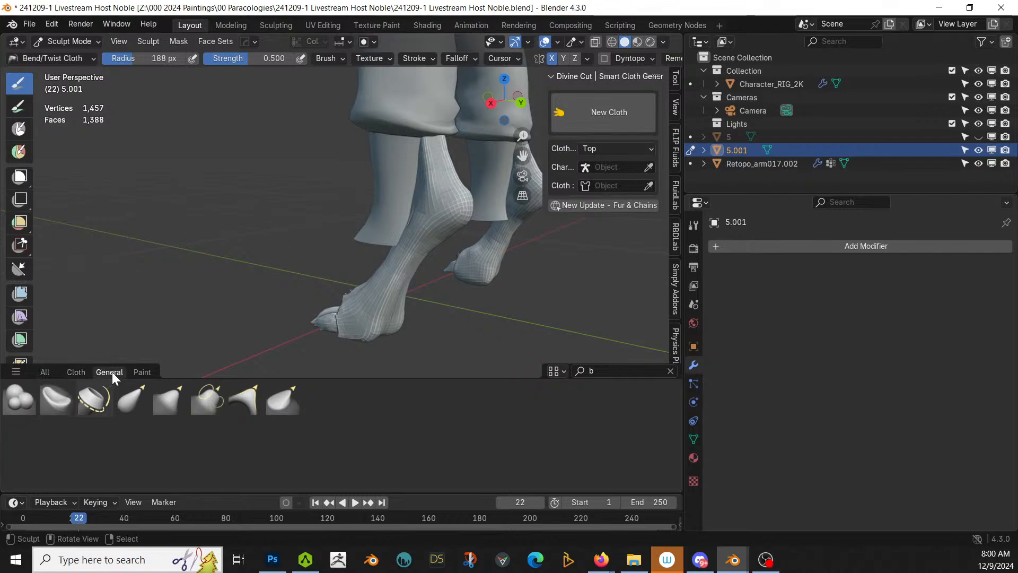
{"action": "left_click", "coordinate": [46, 373]}
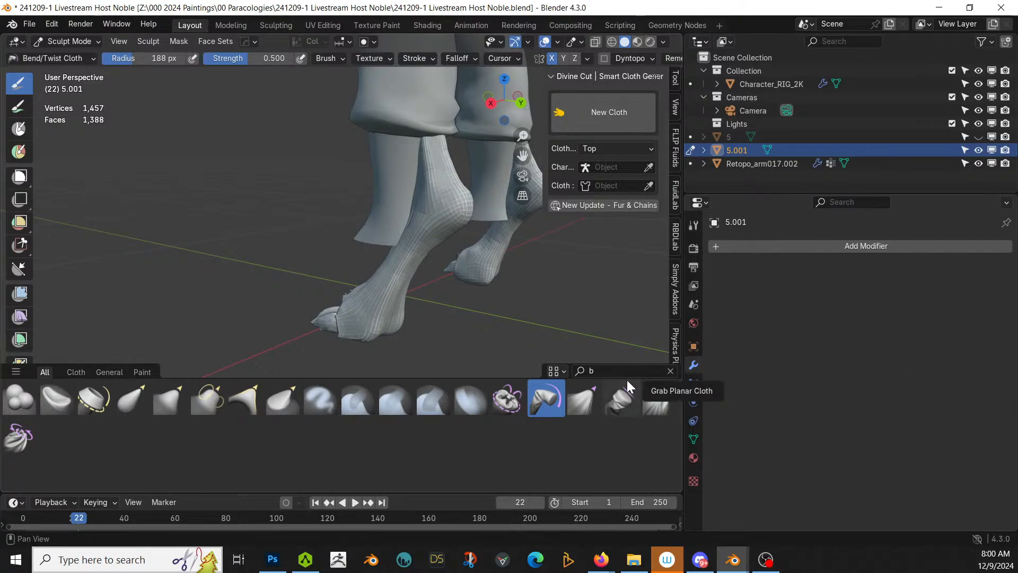
{"action": "left_click", "coordinate": [670, 371]}
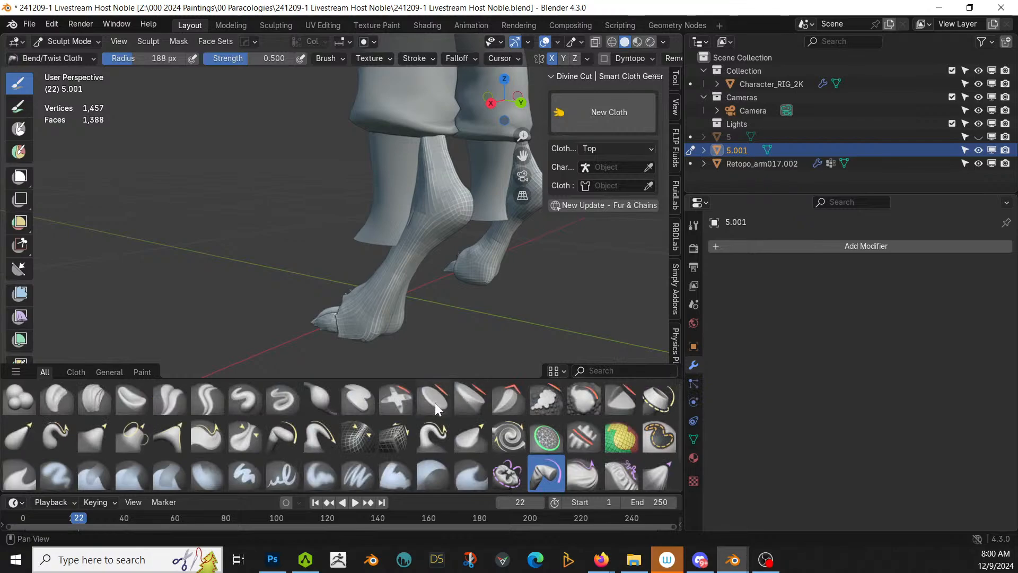
{"action": "scroll", "coordinate": [481, 444], "scroll_direction": "down", "scroll_amount": 1}
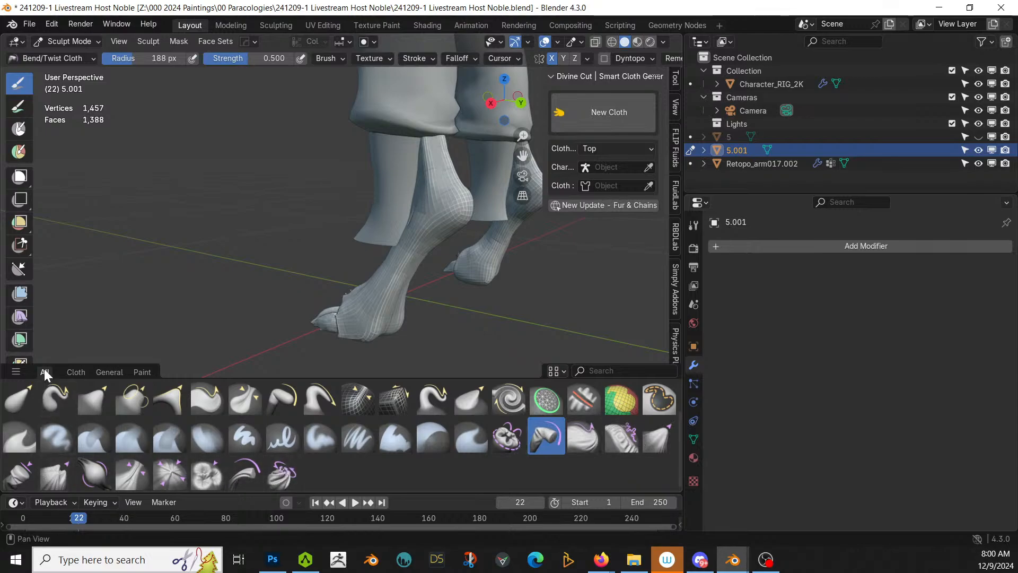
{"action": "scroll", "coordinate": [159, 419], "scroll_direction": "up", "scroll_amount": 2}
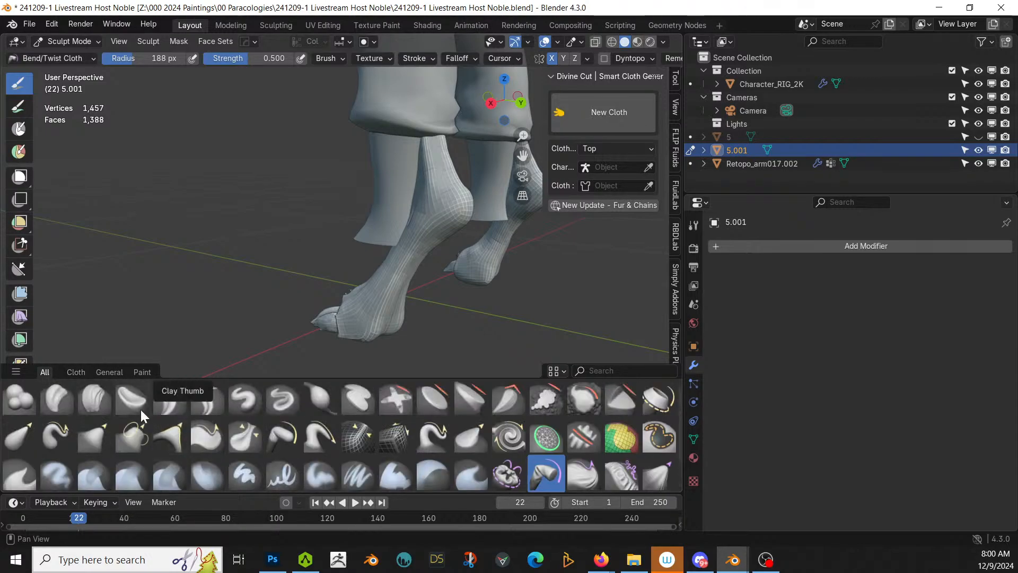
{"action": "left_click", "coordinate": [280, 437]}
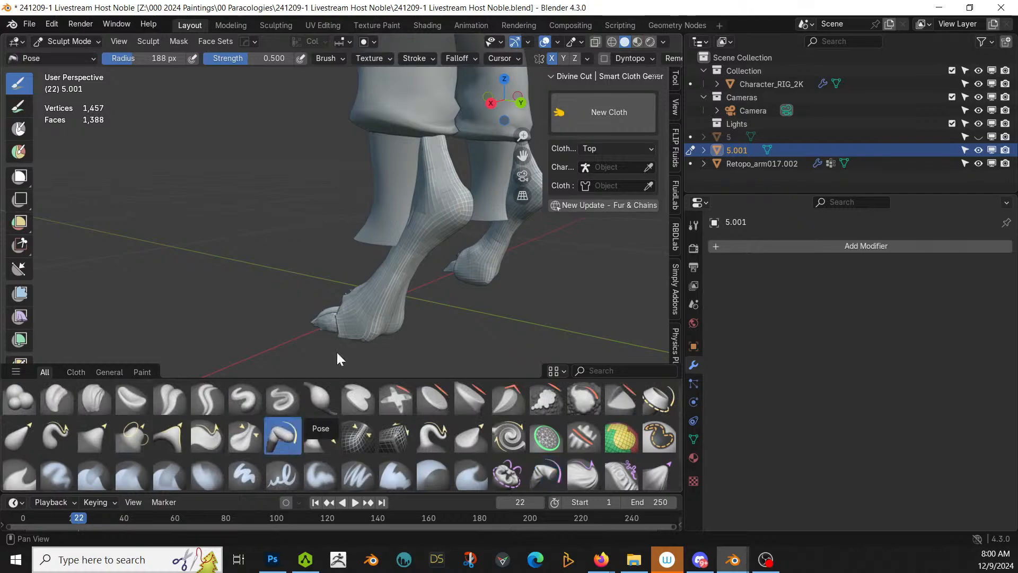
Step: Try rotating the lower-leg pieces back over the ankles with the Pose brush, then undo both strokes
{"action": "left_click_drag", "start_coordinate": [381, 242], "coordinate": [416, 240]}
{"action": "middle_click_drag", "start_coordinate": [415, 237], "coordinate": [421, 221]}
{"action": "mouse_move", "coordinate": [420, 222]}
{"action": "left_mouse_down"}
{"action": "mouse_move", "coordinate": [455, 224]}
{"action": "mouse_move", "coordinate": [437, 186]}
{"action": "left_mouse_up"}
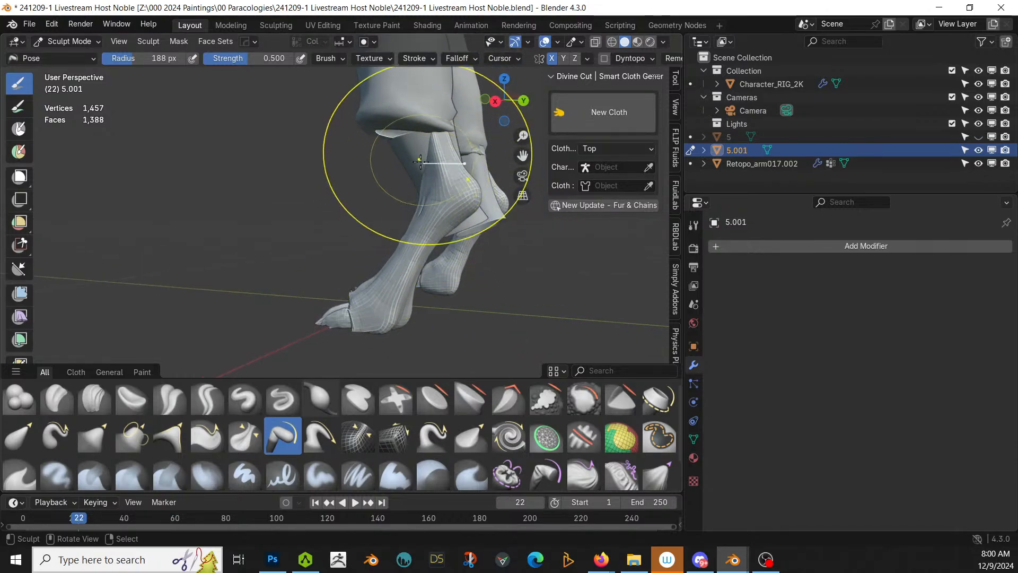
{"action": "middle_click_drag", "start_coordinate": [432, 188], "coordinate": [398, 198]}
{"action": "key", "text": "ctrl+z"}
{"action": "key", "text": "ctrl+z"}
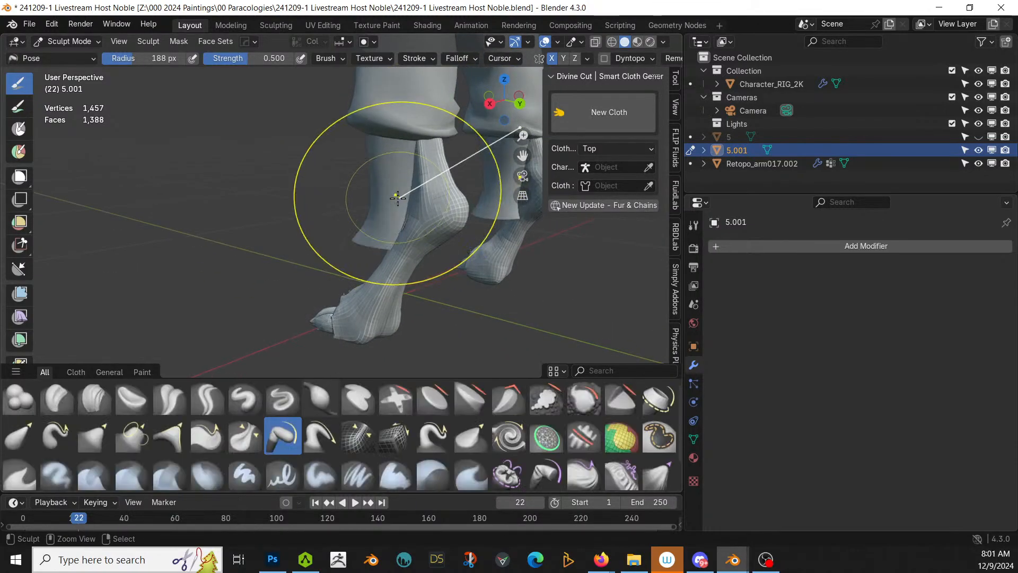
Step: Merge the whole trousers mesh by distance in Edit Mode and return to Object Mode
{"action": "left_click", "coordinate": [75, 41]}
{"action": "left_click", "coordinate": [75, 56]}
{"action": "key", "text": "Tab"}
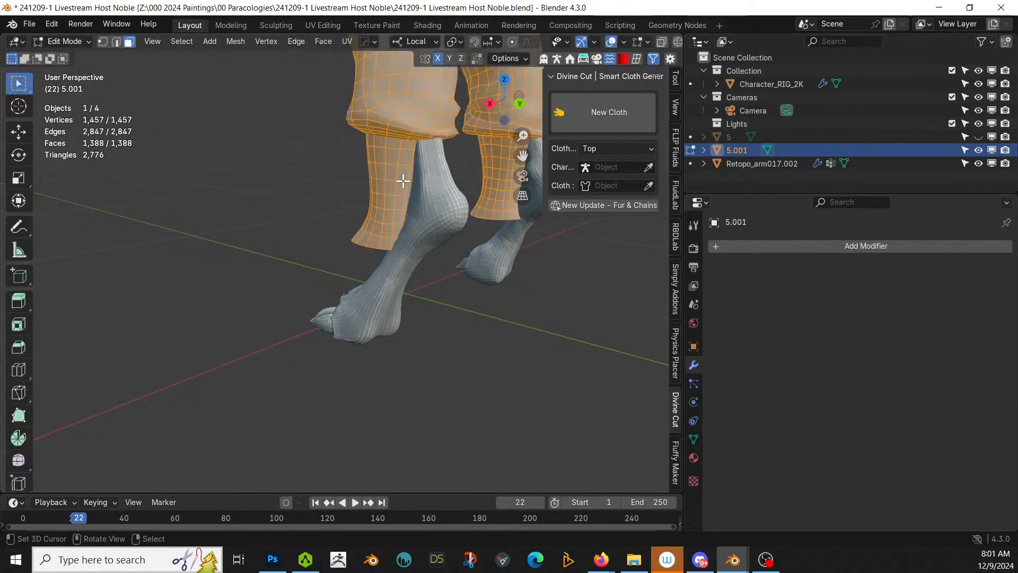
{"action": "key", "text": "m"}
{"action": "left_click", "coordinate": [367, 191]}
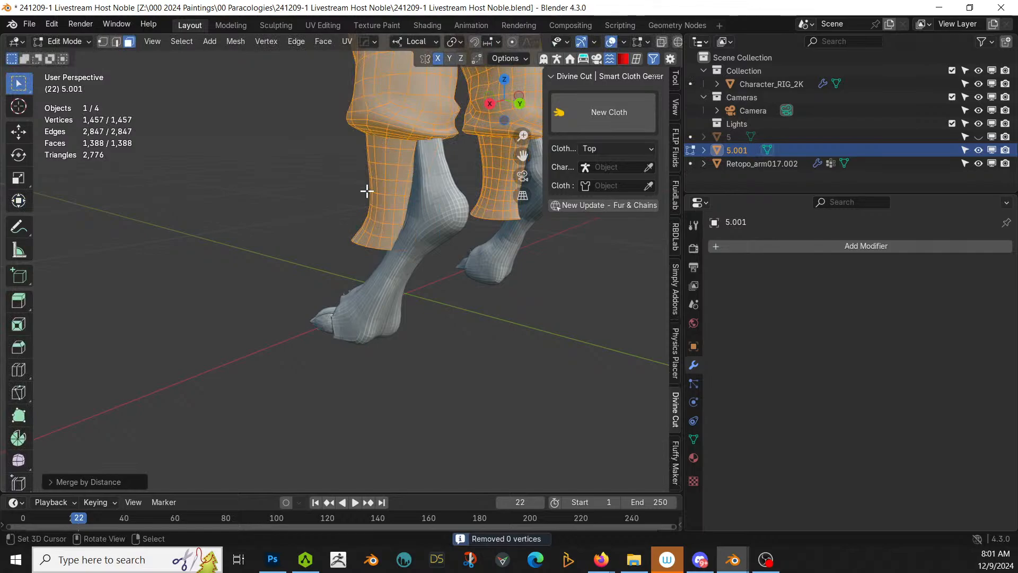
{"action": "middle_click_drag", "start_coordinate": [396, 178], "coordinate": [454, 163]}
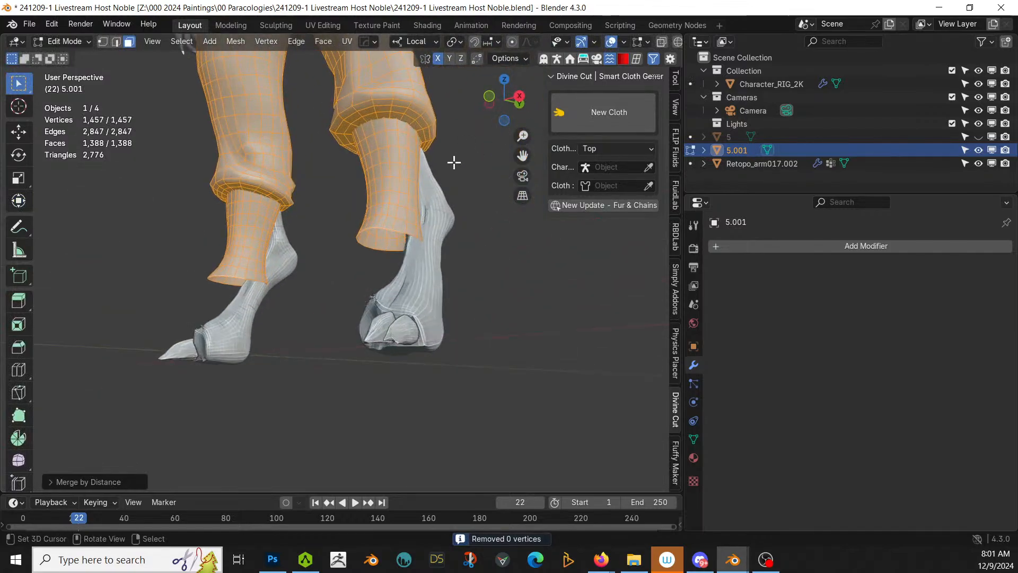
{"action": "key", "text": "Tab"}
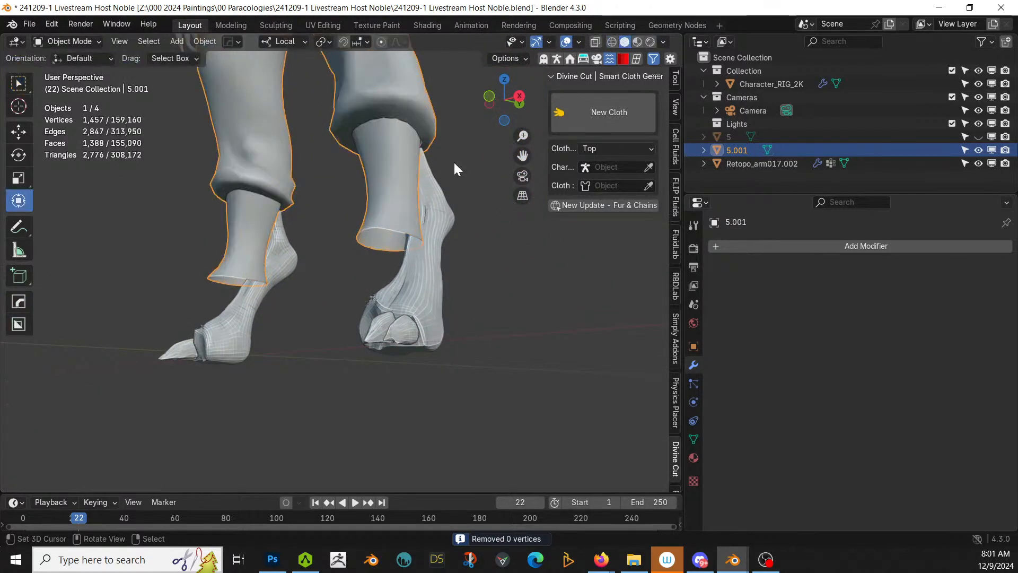
Step: Separate both lower-leg pieces from the trousers mesh into their own object and return to Object Mode
{"action": "key", "text": "Tab"}
{"action": "key", "text": "alt+a"}
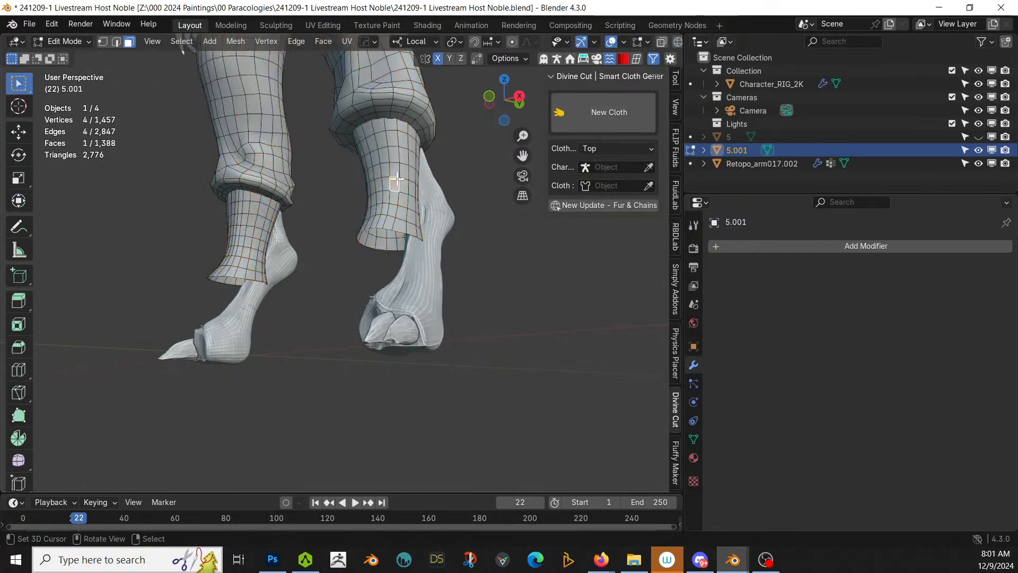
{"action": "key", "text": "l"}
{"action": "key", "text": "l"}
{"action": "key", "text": "p"}
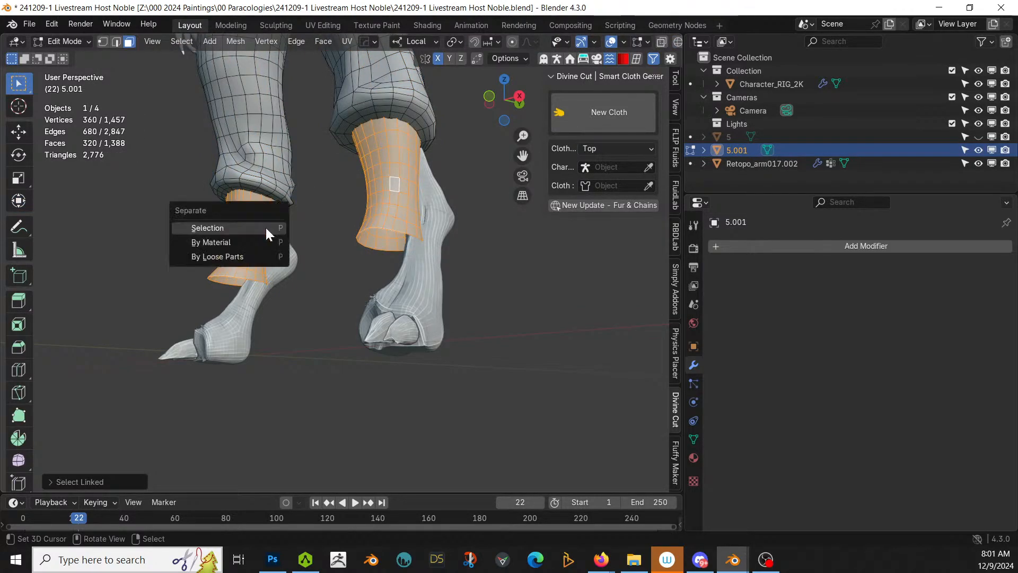
{"action": "left_click", "coordinate": [265, 228]}
{"action": "key", "text": "Tab"}
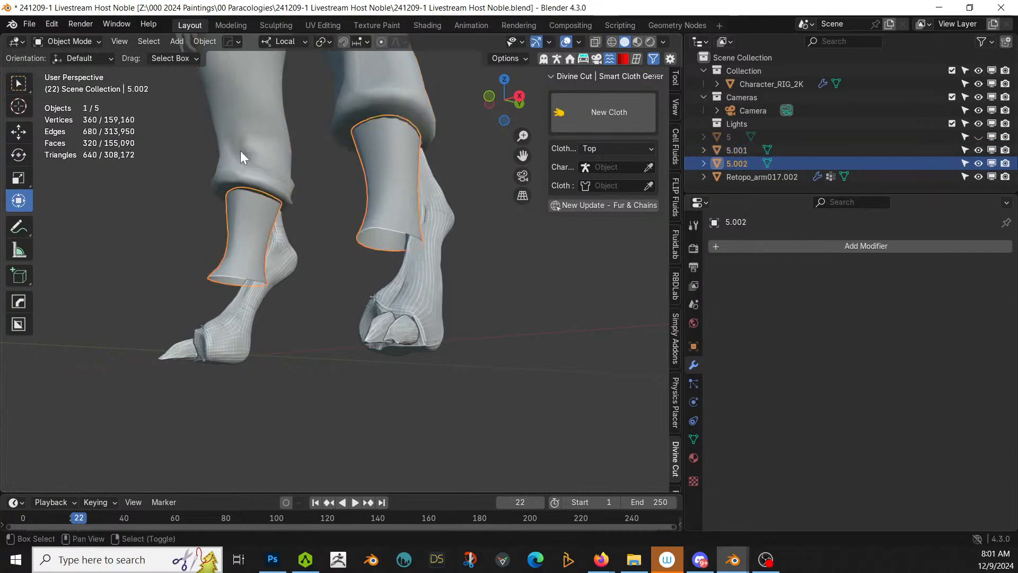
Step: Join the lower-leg pieces to the 5.001 trousers with a Boolean union and apply the modifier
{"action": "key", "text": "ctrl+KP_Add"}
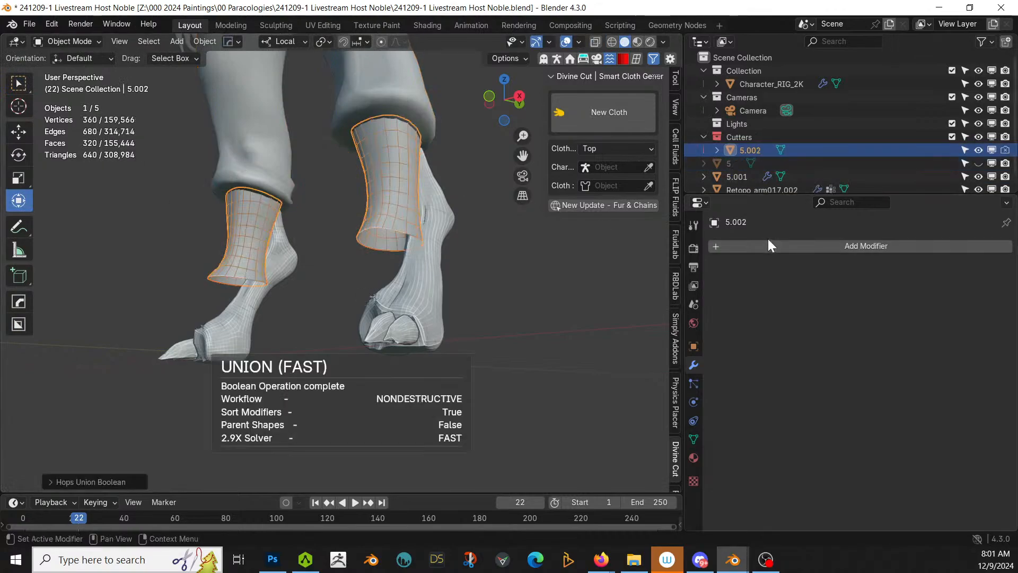
{"action": "left_click", "coordinate": [374, 107]}
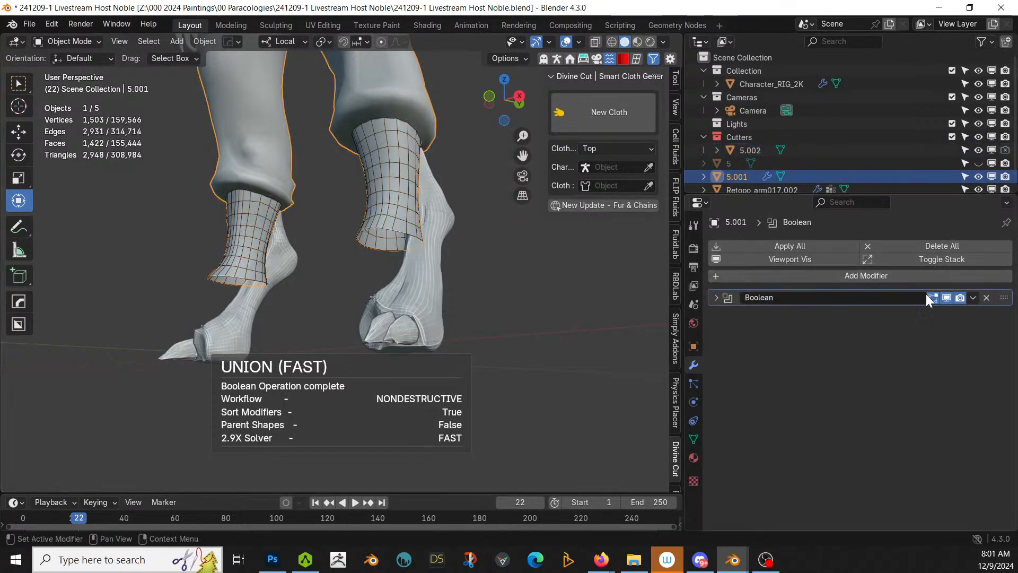
{"action": "key", "text": "ctrl+a"}
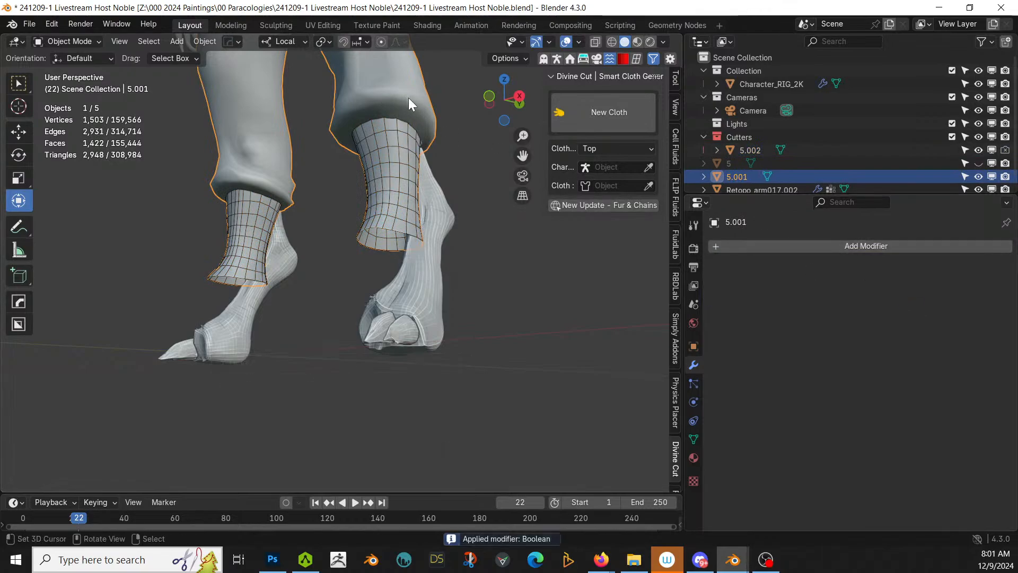
Step: Delete the Cutters collection together with its contents and reselect the trousers
{"action": "right_click", "coordinate": [766, 140]}
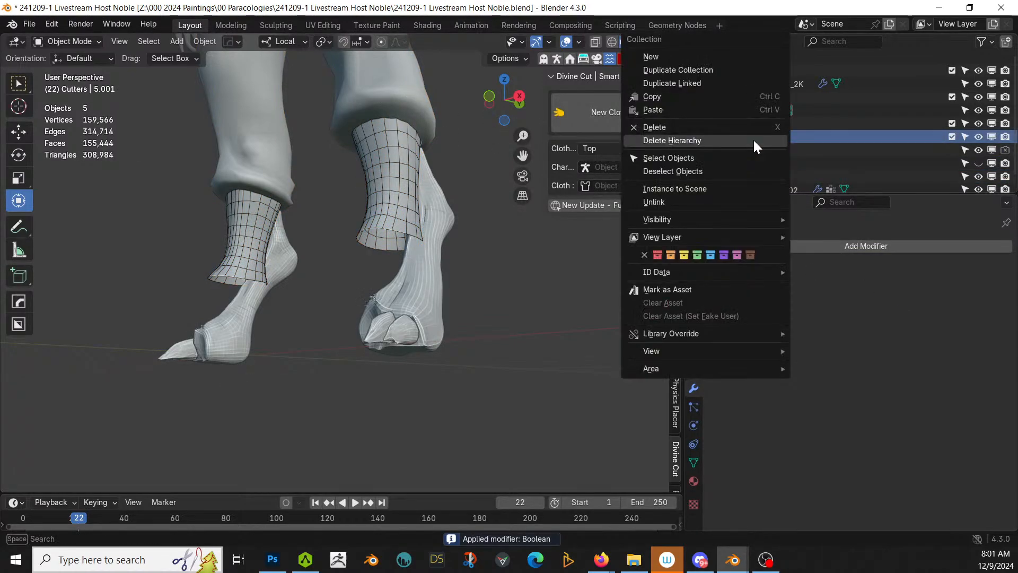
{"action": "left_click", "coordinate": [725, 140]}
{"action": "middle_click_drag", "start_coordinate": [410, 177], "coordinate": [451, 383]}
{"action": "left_click", "coordinate": [402, 189]}
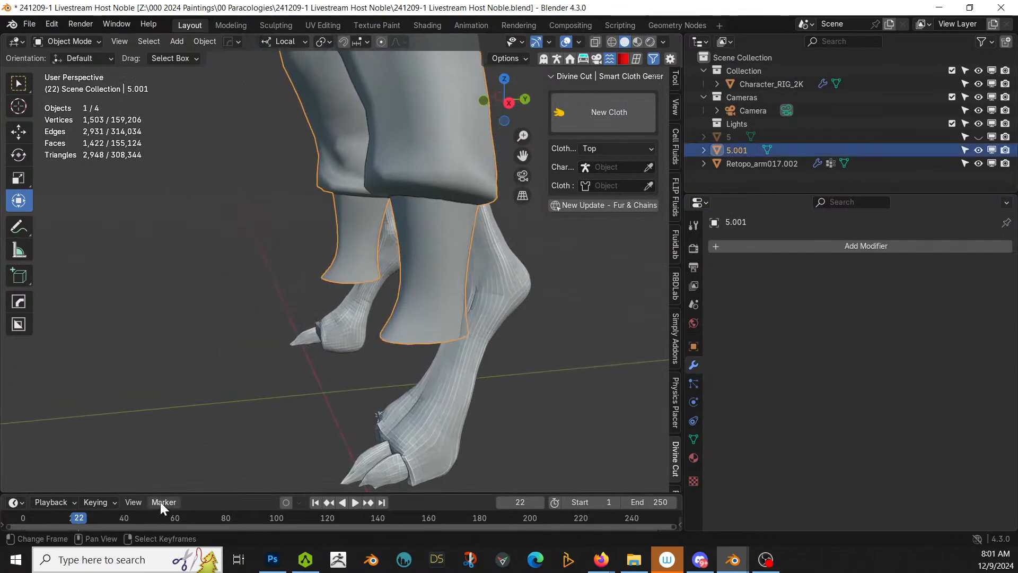
Step: In Sculpt Mode, rotate the trousers' lower-leg pieces back over the ankles with the 188 px Pose brush
{"action": "left_click", "coordinate": [77, 42]}
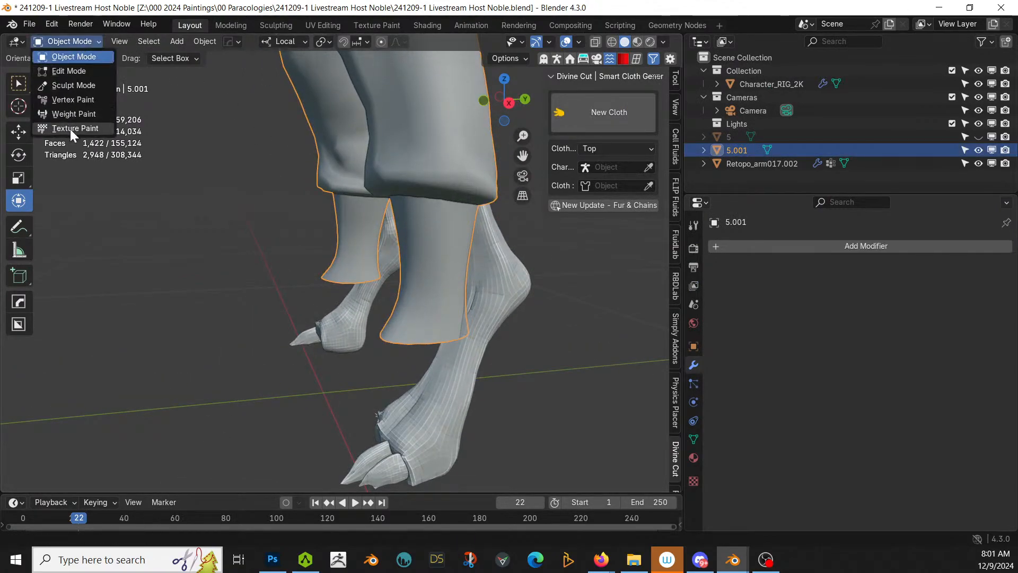
{"action": "left_click", "coordinate": [71, 85]}
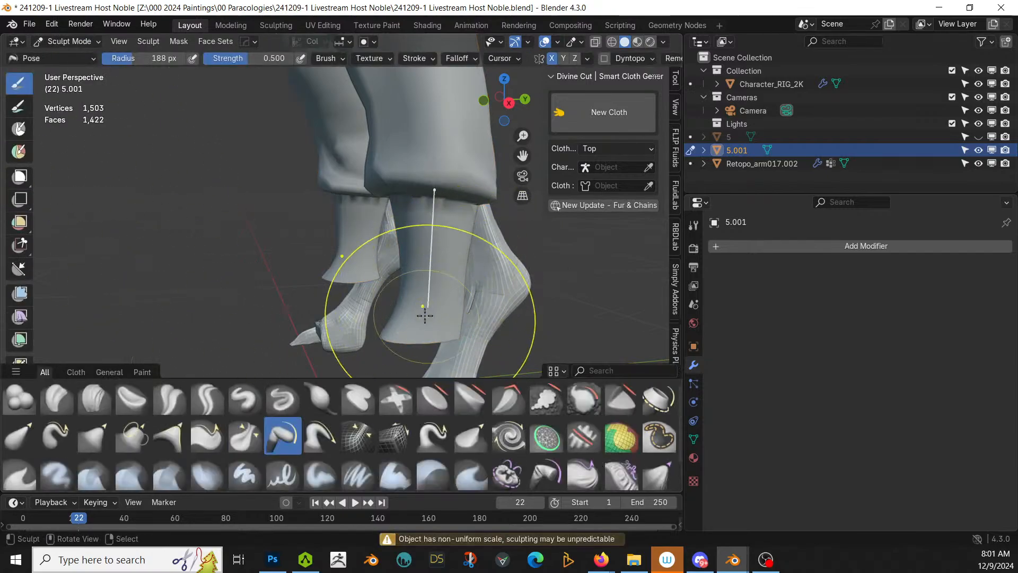
{"action": "mouse_move", "coordinate": [432, 363]}
{"action": "left_mouse_down"}
{"action": "mouse_move", "coordinate": [484, 318]}
{"action": "mouse_move", "coordinate": [517, 312]}
{"action": "mouse_move", "coordinate": [470, 250]}
{"action": "mouse_move", "coordinate": [492, 233]}
{"action": "left_mouse_up"}
{"action": "middle_click_drag", "start_coordinate": [492, 233], "coordinate": [432, 228]}
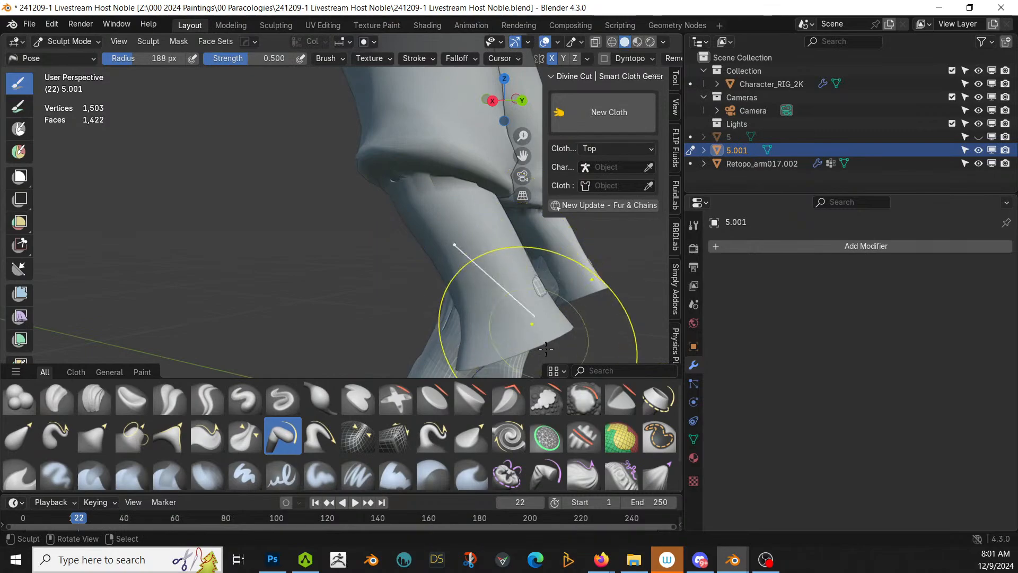
{"action": "mouse_move", "coordinate": [519, 332]}
{"action": "left_mouse_down"}
{"action": "mouse_move", "coordinate": [463, 243]}
{"action": "mouse_move", "coordinate": [519, 321]}
{"action": "left_mouse_up"}
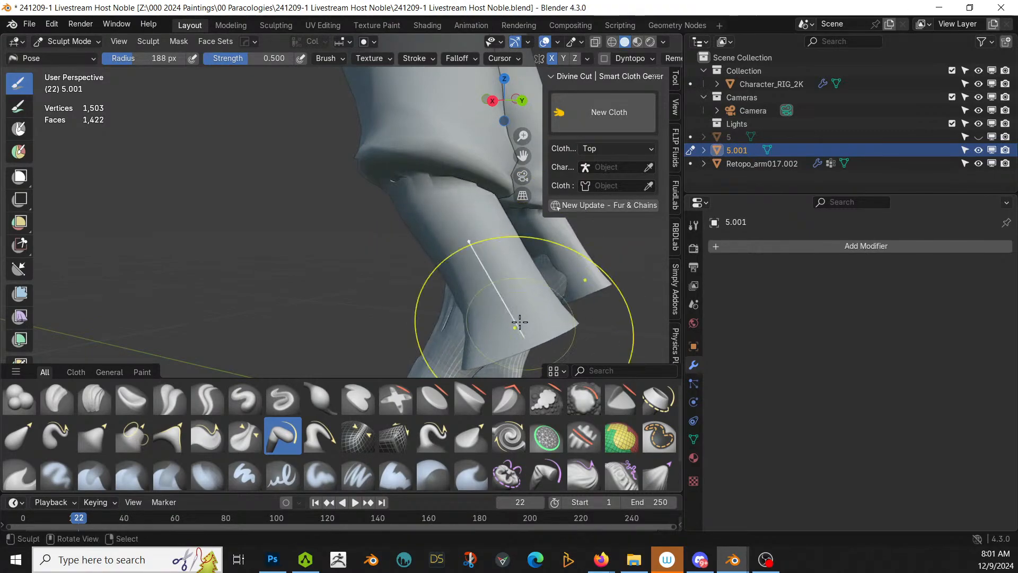
{"action": "middle_click_drag", "start_coordinate": [518, 321], "coordinate": [548, 319]}
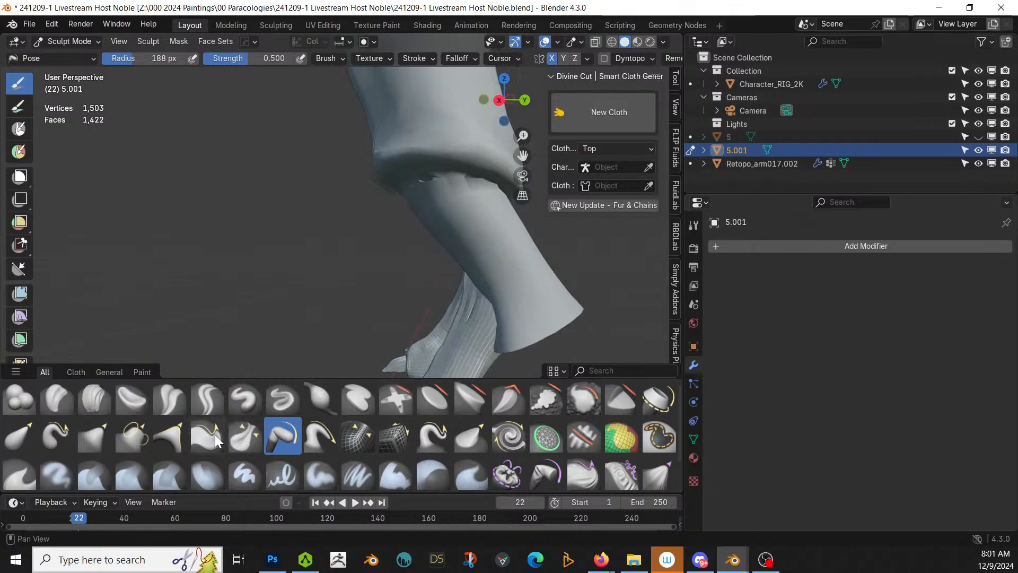
Step: With the Grab brush, pull the lower-leg hems up and inward around the backs of the ankles
{"action": "left_click", "coordinate": [96, 434]}
{"action": "left_click_drag", "start_coordinate": [529, 325], "coordinate": [523, 284]}
{"action": "mouse_move", "coordinate": [534, 278]}
{"action": "middle_mouse_down"}
{"action": "mouse_move", "coordinate": [509, 300]}
{"action": "mouse_move", "coordinate": [525, 321]}
{"action": "middle_mouse_up"}
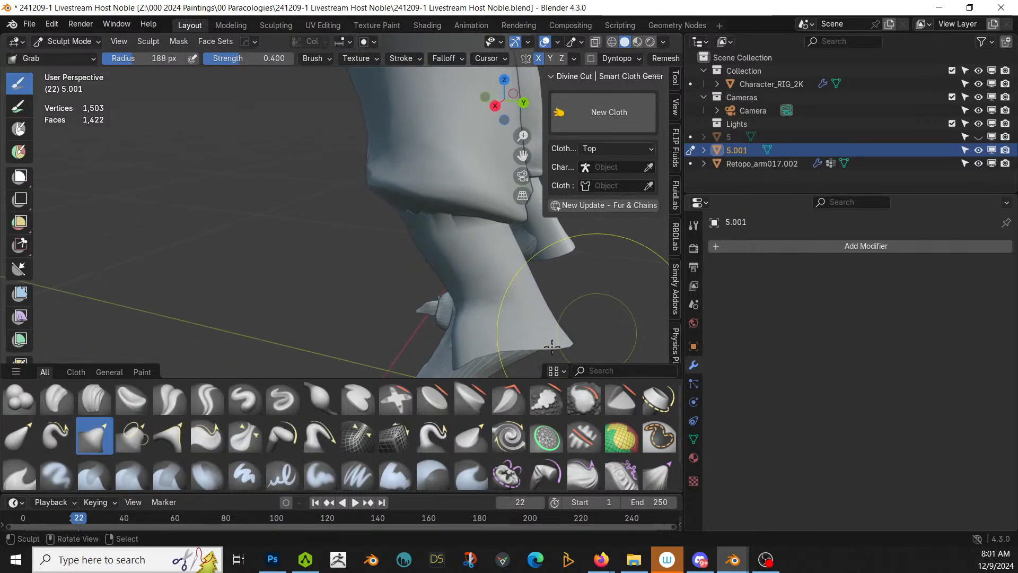
{"action": "left_click_drag", "start_coordinate": [508, 252], "coordinate": [508, 252]}
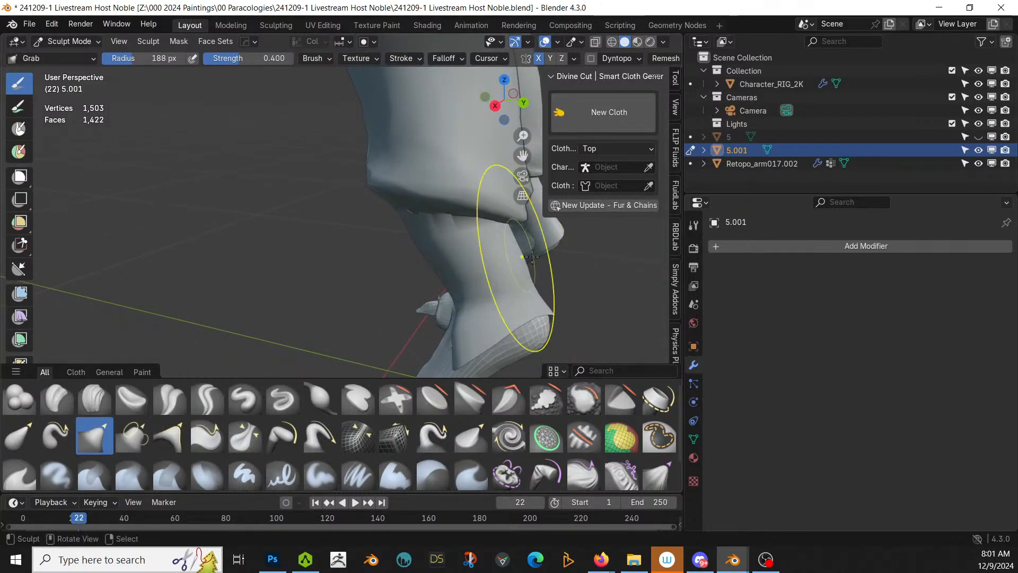
{"action": "scroll", "coordinate": [536, 259], "scroll_direction": "down", "scroll_amount": 2}
{"action": "middle_click_drag", "start_coordinate": [527, 273], "coordinate": [590, 263]}
{"action": "middle_click_drag", "start_coordinate": [460, 294], "coordinate": [487, 304]}
{"action": "mouse_move", "coordinate": [404, 274]}
{"action": "left_mouse_down"}
{"action": "mouse_move", "coordinate": [379, 257]}
{"action": "mouse_move", "coordinate": [385, 242]}
{"action": "left_mouse_up"}
Step: Grab the inner side and front of the lower-leg pieces outward so the cloth covers the shins above the ankles
{"action": "scroll", "coordinate": [394, 238], "scroll_direction": "up", "scroll_amount": 2}
{"action": "mouse_move", "coordinate": [392, 236]}
{"action": "middle_mouse_down"}
{"action": "mouse_move", "coordinate": [353, 233]}
{"action": "mouse_move", "coordinate": [416, 220]}
{"action": "middle_mouse_up"}
{"action": "mouse_move", "coordinate": [419, 175]}
{"action": "middle_mouse_down"}
{"action": "mouse_move", "coordinate": [315, 265]}
{"action": "mouse_move", "coordinate": [383, 189]}
{"action": "middle_mouse_up"}
{"action": "scroll", "coordinate": [315, 265], "scroll_direction": "up", "scroll_amount": 1}
{"action": "left_click_drag", "start_coordinate": [264, 196], "coordinate": [289, 209]}
{"action": "mouse_move", "coordinate": [300, 189]}
{"action": "middle_mouse_down"}
{"action": "mouse_move", "coordinate": [330, 199]}
{"action": "mouse_move", "coordinate": [343, 162]}
{"action": "mouse_move", "coordinate": [325, 137]}
{"action": "middle_mouse_up"}
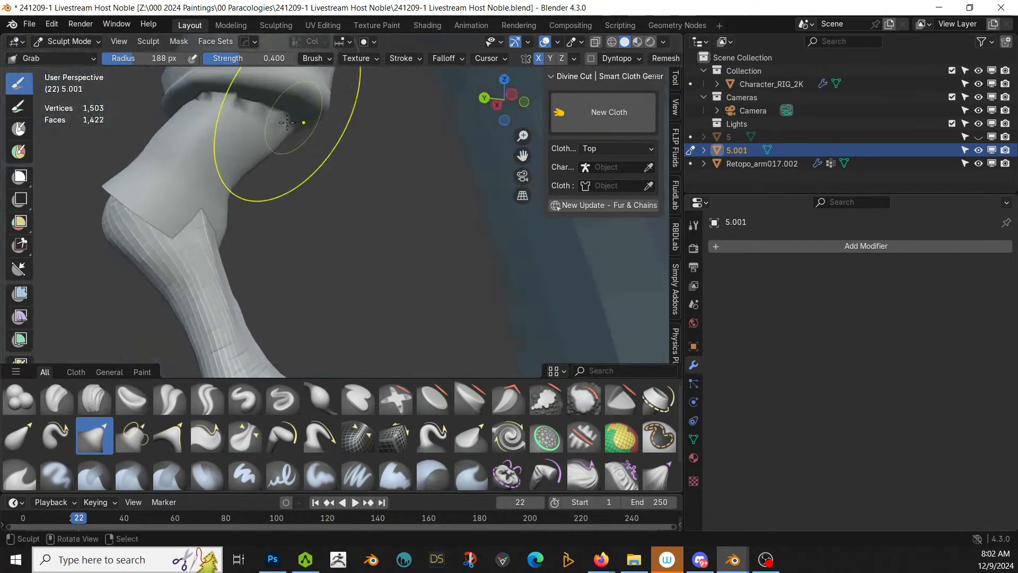
{"action": "mouse_move", "coordinate": [209, 233]}
{"action": "left_mouse_down"}
{"action": "mouse_move", "coordinate": [249, 227]}
{"action": "mouse_move", "coordinate": [254, 216]}
{"action": "left_mouse_up"}
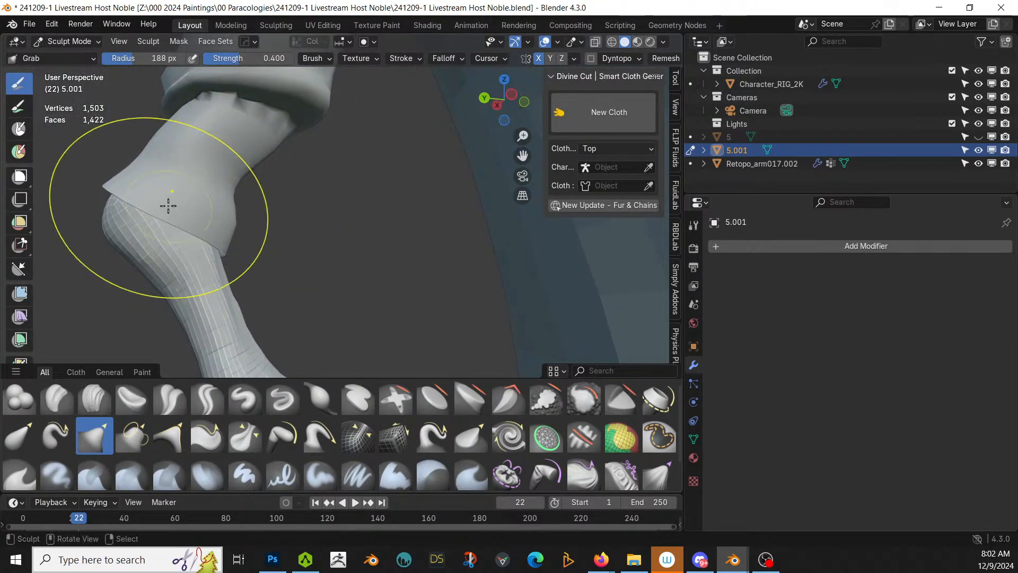
{"action": "left_click_drag", "start_coordinate": [143, 187], "coordinate": [150, 191]}
{"action": "mouse_move", "coordinate": [211, 117]}
{"action": "left_mouse_down"}
{"action": "mouse_move", "coordinate": [235, 91]}
{"action": "mouse_move", "coordinate": [242, 102]}
{"action": "mouse_move", "coordinate": [210, 116]}
{"action": "left_mouse_up"}
Step: Push the flared side of the lower-leg hems inward and lift their front edge with the Grab brush
{"action": "middle_click_drag", "start_coordinate": [311, 126], "coordinate": [169, 140]}
{"action": "left_click_drag", "start_coordinate": [444, 225], "coordinate": [432, 223]}
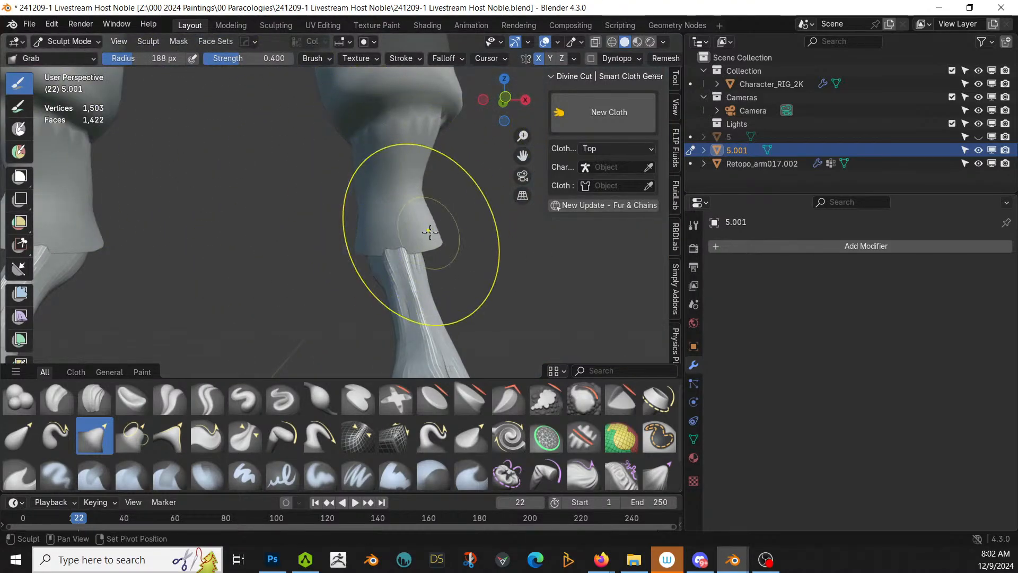
{"action": "middle_click_drag", "start_coordinate": [422, 234], "coordinate": [338, 261]}
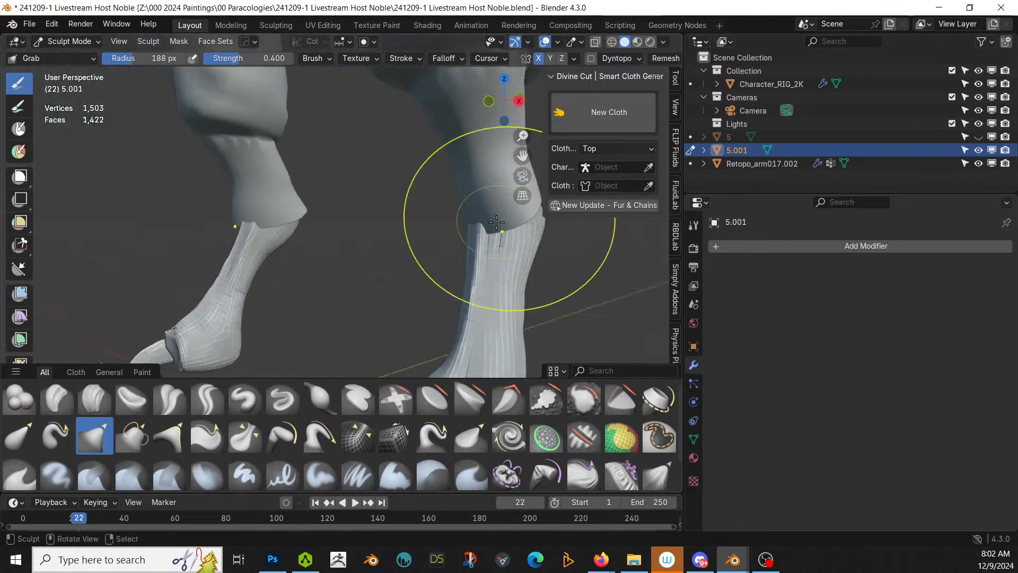
{"action": "left_click_drag", "start_coordinate": [465, 225], "coordinate": [466, 205]}
{"action": "mouse_move", "coordinate": [466, 204]}
{"action": "middle_mouse_down"}
{"action": "mouse_move", "coordinate": [420, 211]}
{"action": "mouse_move", "coordinate": [476, 442]}
{"action": "middle_mouse_up"}
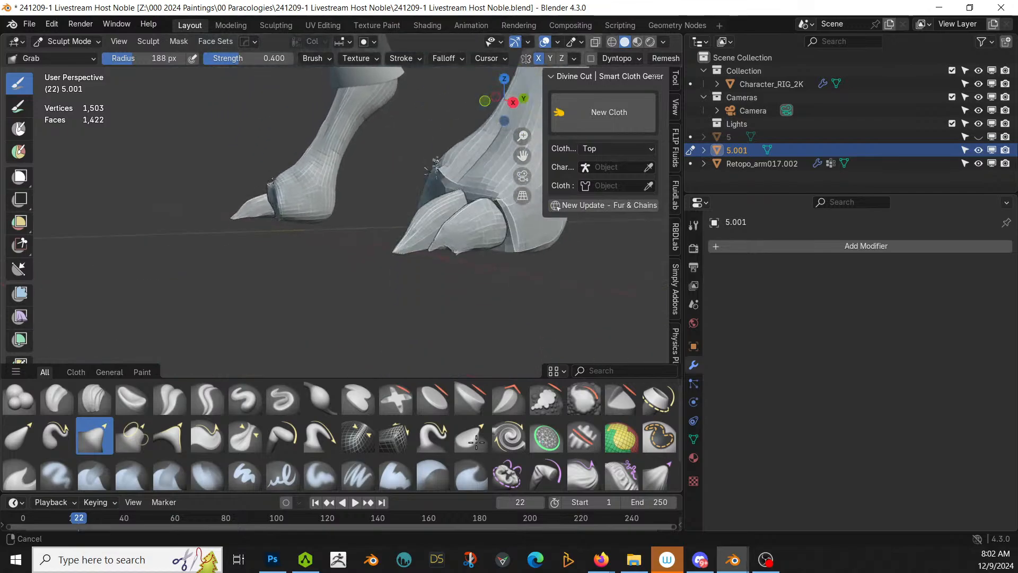
Step: Reshape the puffed folds above the lower-leg pieces around the calves with the Grab brush
{"action": "middle_click_drag", "start_coordinate": [475, 180], "coordinate": [318, 318], "text": "shift"}
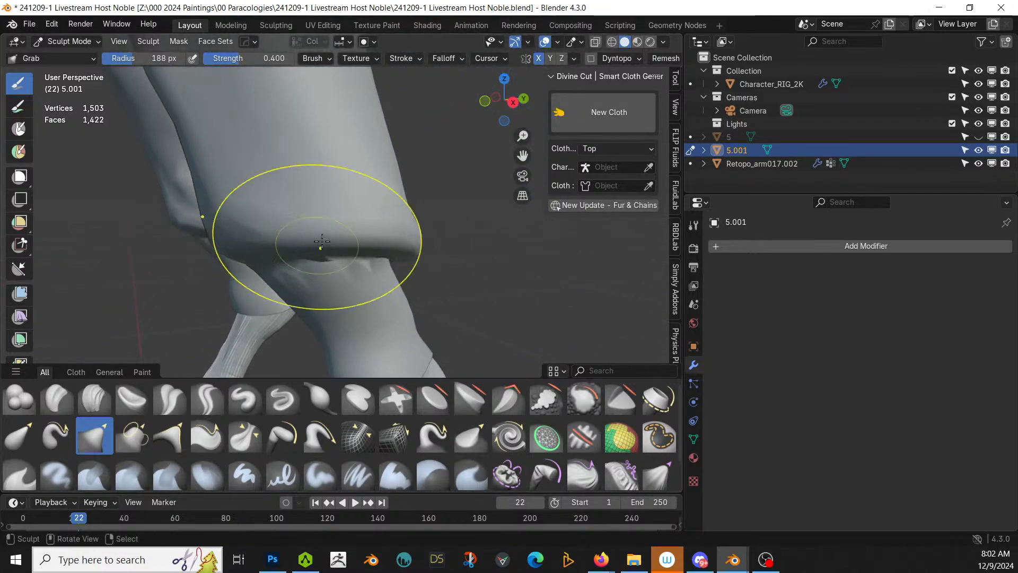
{"action": "mouse_move", "coordinate": [332, 249]}
{"action": "middle_mouse_down"}
{"action": "mouse_move", "coordinate": [356, 266]}
{"action": "mouse_move", "coordinate": [276, 208]}
{"action": "mouse_move", "coordinate": [219, 215]}
{"action": "middle_mouse_up"}
{"action": "left_click_drag", "start_coordinate": [219, 215], "coordinate": [352, 225]}
{"action": "middle_click_drag", "start_coordinate": [300, 311], "coordinate": [294, 279]}
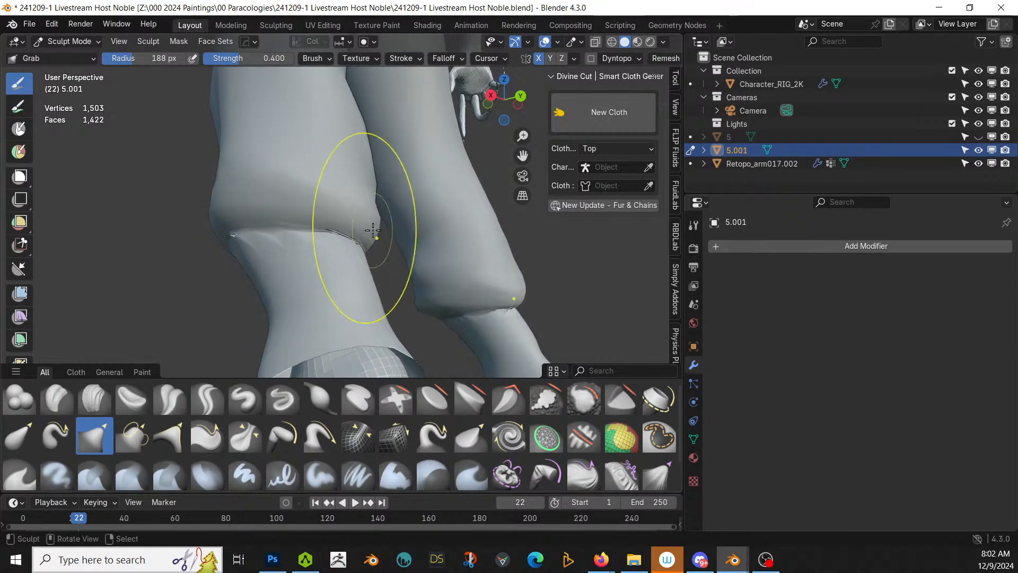
{"action": "left_click_drag", "start_coordinate": [349, 234], "coordinate": [352, 236]}
{"action": "scroll", "coordinate": [413, 210], "scroll_direction": "down", "scroll_amount": 2}
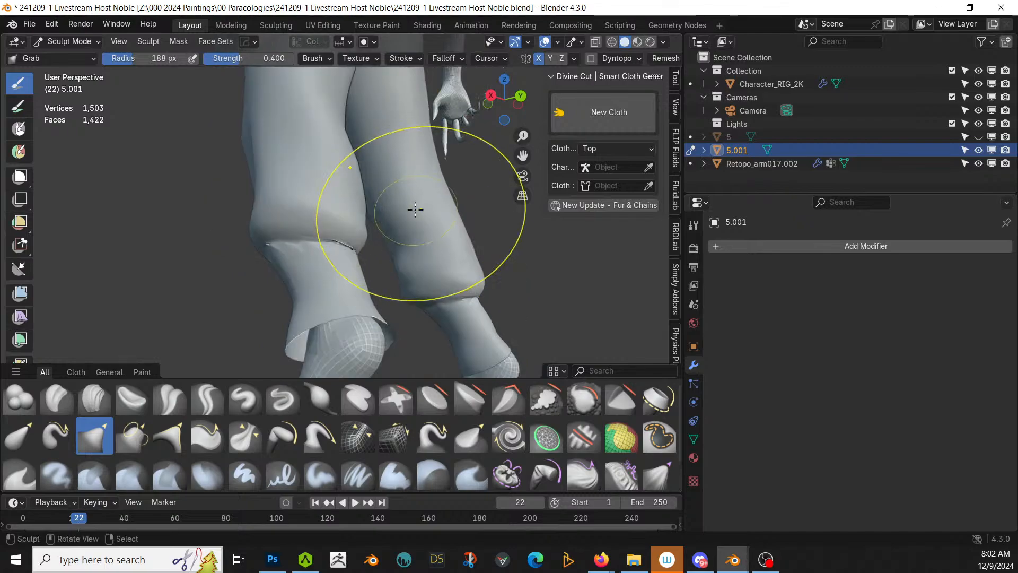
Step: Adjust the side of the trousers' waistband at the hip with the Grab brush
{"action": "middle_click_drag", "start_coordinate": [416, 209], "coordinate": [529, 194]}
{"action": "scroll", "coordinate": [466, 203], "scroll_direction": "down", "scroll_amount": 2}
{"action": "scroll", "coordinate": [386, 213], "scroll_direction": "down", "scroll_amount": 4}
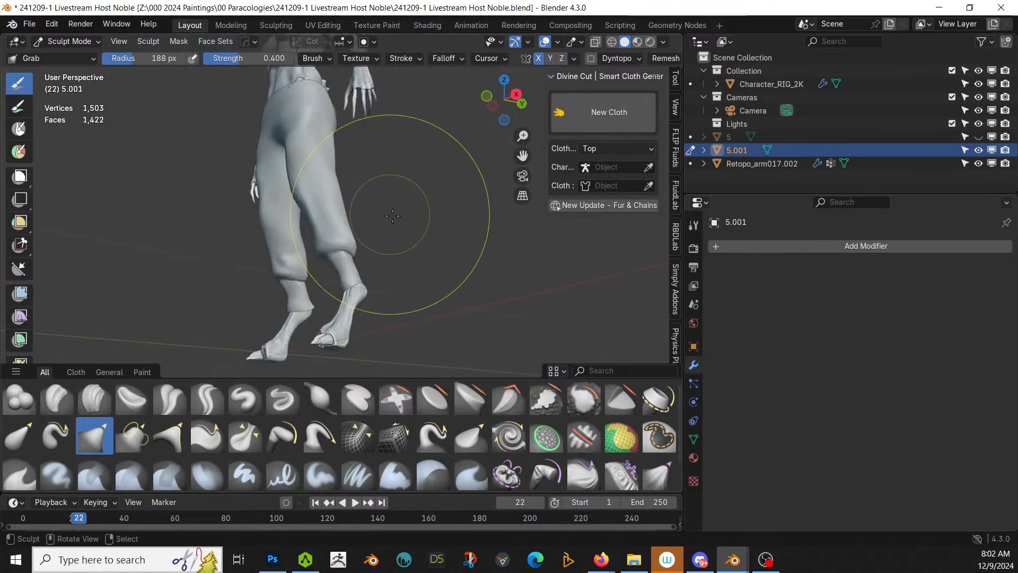
{"action": "middle_click_drag", "start_coordinate": [455, 217], "coordinate": [541, 248]}
{"action": "middle_click_drag", "start_coordinate": [380, 212], "coordinate": [377, 352], "text": "shift"}
{"action": "scroll", "coordinate": [379, 234], "scroll_direction": "up", "scroll_amount": 4}
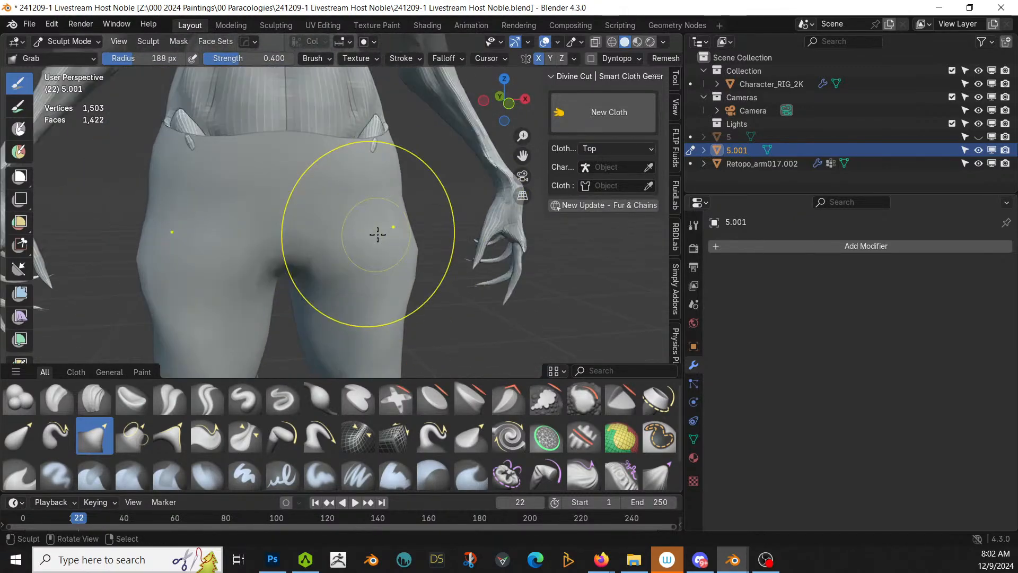
{"action": "middle_click_drag", "start_coordinate": [398, 233], "coordinate": [409, 267]}
{"action": "left_click_drag", "start_coordinate": [402, 249], "coordinate": [409, 235]}
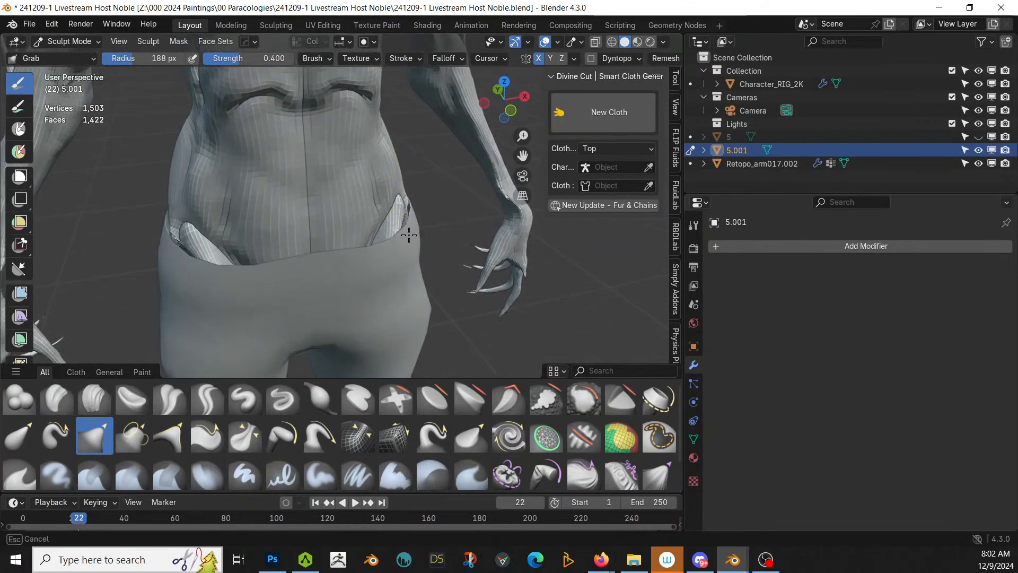
Step: Grab the front and side edges of the waistband to fit them around the hip spikes
{"action": "scroll", "coordinate": [409, 227], "scroll_direction": "down", "scroll_amount": 2}
{"action": "middle_click_drag", "start_coordinate": [414, 220], "coordinate": [459, 208]}
{"action": "scroll", "coordinate": [403, 210], "scroll_direction": "up", "scroll_amount": 1}
{"action": "left_click_drag", "start_coordinate": [390, 216], "coordinate": [396, 218]}
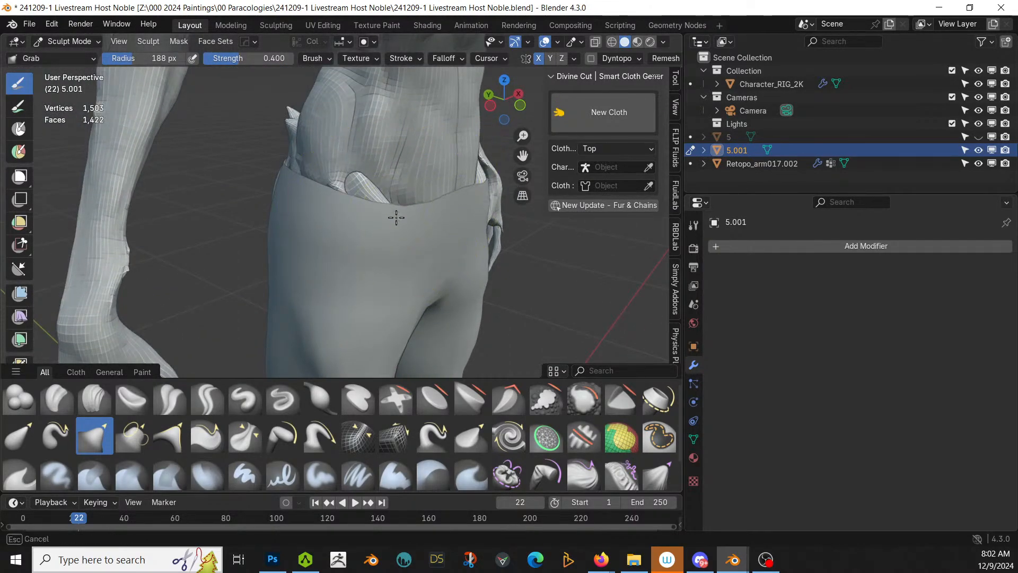
{"action": "left_click_drag", "start_coordinate": [325, 182], "coordinate": [326, 180]}
Step: Pull the rear hip of the trousers outward with the Grab brush to cover the body poking through
{"action": "mouse_move", "coordinate": [332, 183]}
{"action": "middle_mouse_down"}
{"action": "mouse_move", "coordinate": [478, 188]}
{"action": "mouse_move", "coordinate": [430, 223]}
{"action": "middle_mouse_up"}
{"action": "scroll", "coordinate": [479, 186], "scroll_direction": "down", "scroll_amount": 2}
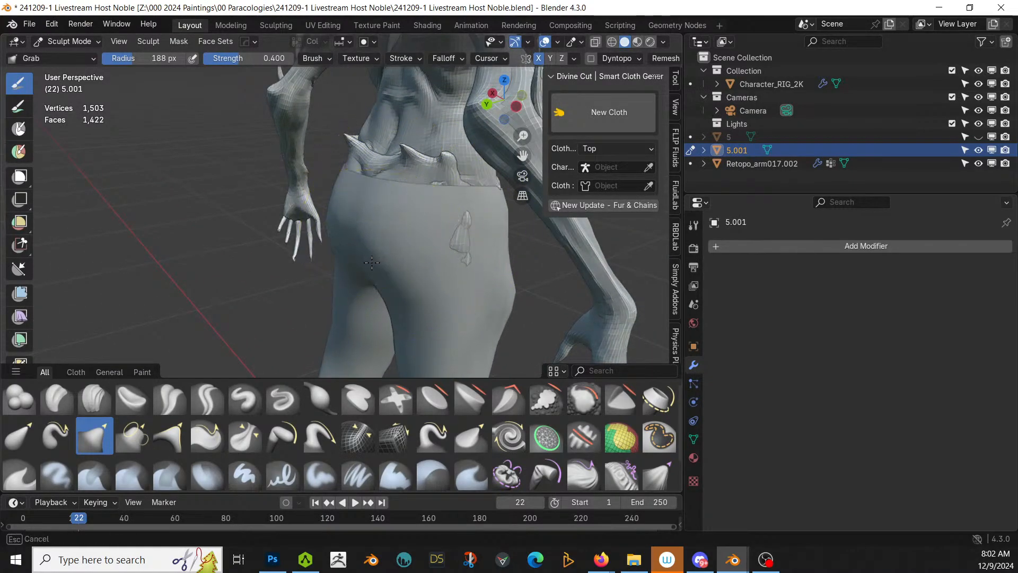
{"action": "middle_click_drag", "start_coordinate": [479, 258], "coordinate": [503, 269]}
{"action": "left_click_drag", "start_coordinate": [487, 241], "coordinate": [498, 243]}
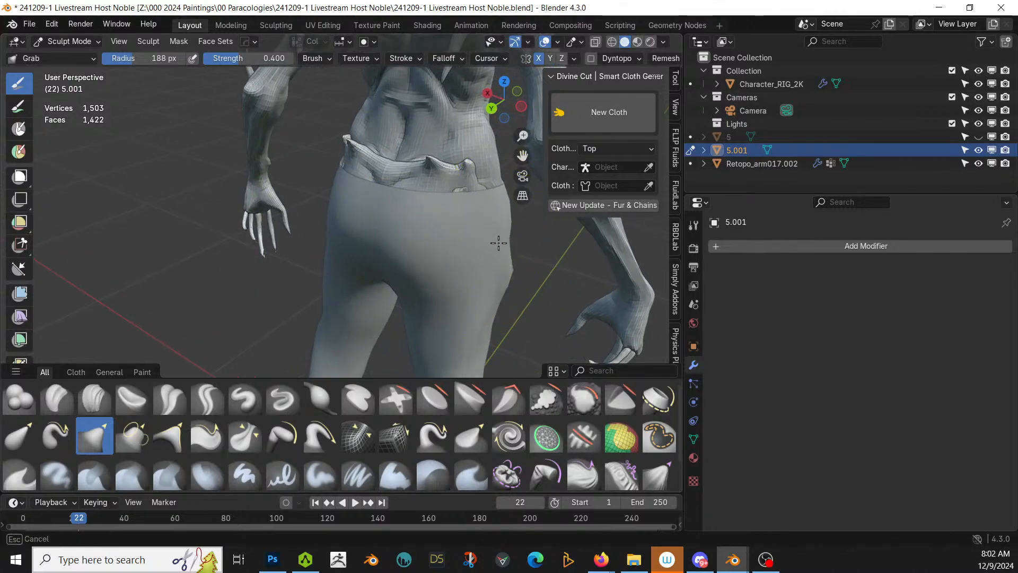
Step: Examine how the waistband fits the body around the front, side and back of the hips
{"action": "mouse_move", "coordinate": [488, 242]}
{"action": "middle_mouse_down"}
{"action": "mouse_move", "coordinate": [391, 186]}
{"action": "mouse_move", "coordinate": [606, 212]}
{"action": "middle_mouse_up"}
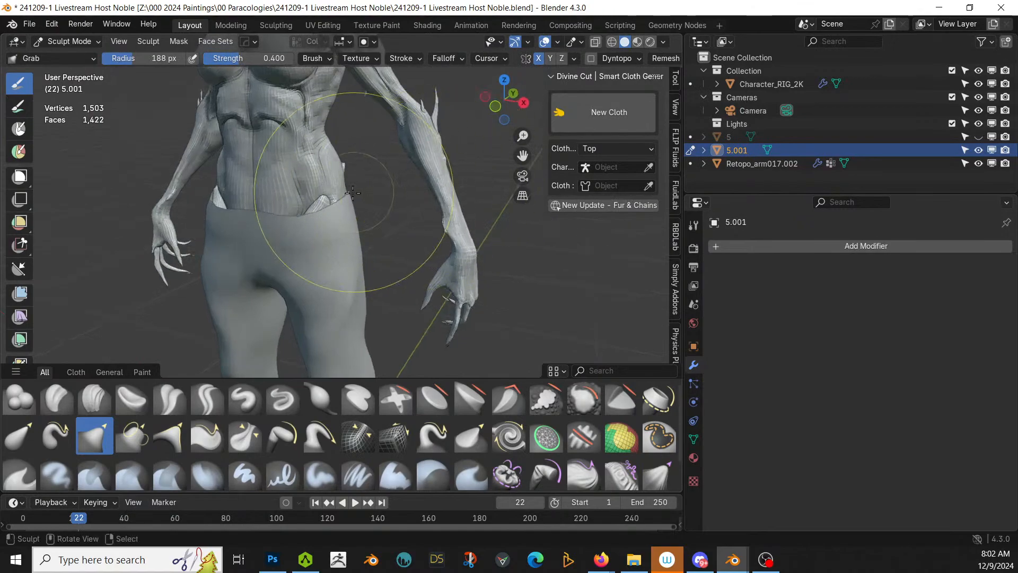
{"action": "scroll", "coordinate": [265, 218], "scroll_direction": "up", "scroll_amount": 3}
{"action": "mouse_move", "coordinate": [257, 226]}
{"action": "middle_mouse_down"}
{"action": "mouse_move", "coordinate": [272, 258]}
{"action": "mouse_move", "coordinate": [200, 292]}
{"action": "mouse_move", "coordinate": [174, 282]}
{"action": "mouse_move", "coordinate": [170, 268]}
{"action": "mouse_move", "coordinate": [227, 299]}
{"action": "middle_mouse_up"}
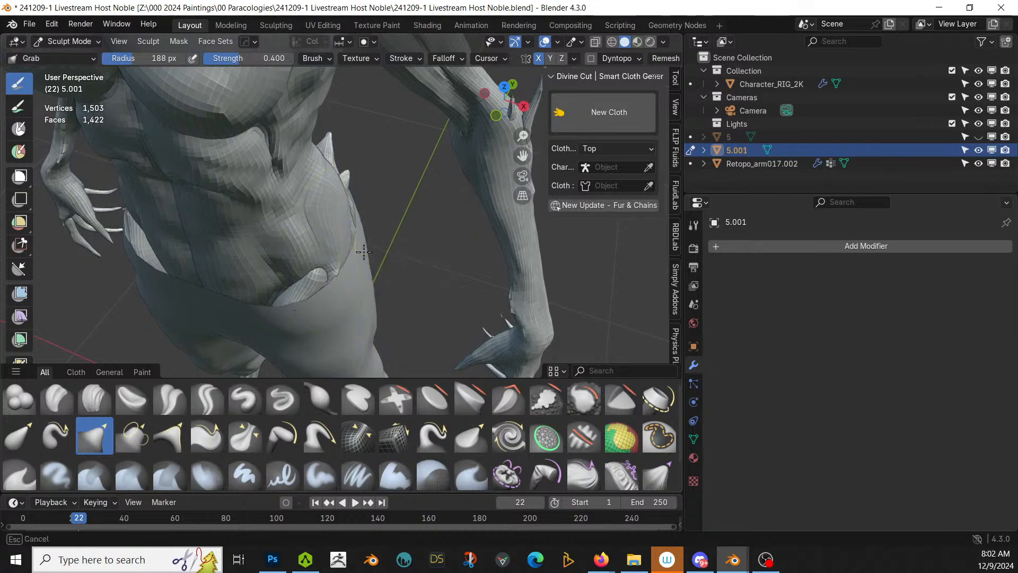
{"action": "scroll", "coordinate": [365, 254], "scroll_direction": "up", "scroll_amount": 3}
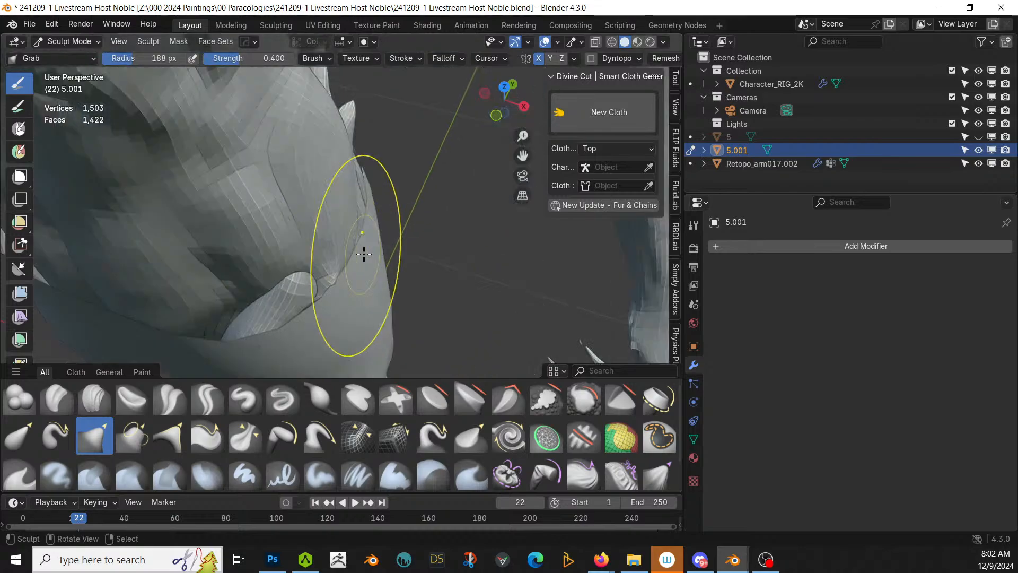
{"action": "middle_click_drag", "start_coordinate": [363, 253], "coordinate": [292, 311], "text": "shift"}
{"action": "scroll", "coordinate": [321, 192], "scroll_direction": "up", "scroll_amount": 3}
{"action": "mouse_move", "coordinate": [439, 307]}
{"action": "middle_mouse_down"}
{"action": "mouse_move", "coordinate": [339, 307]}
{"action": "mouse_move", "coordinate": [307, 280]}
{"action": "middle_mouse_up"}
{"action": "scroll", "coordinate": [374, 273], "scroll_direction": "down", "scroll_amount": 8}
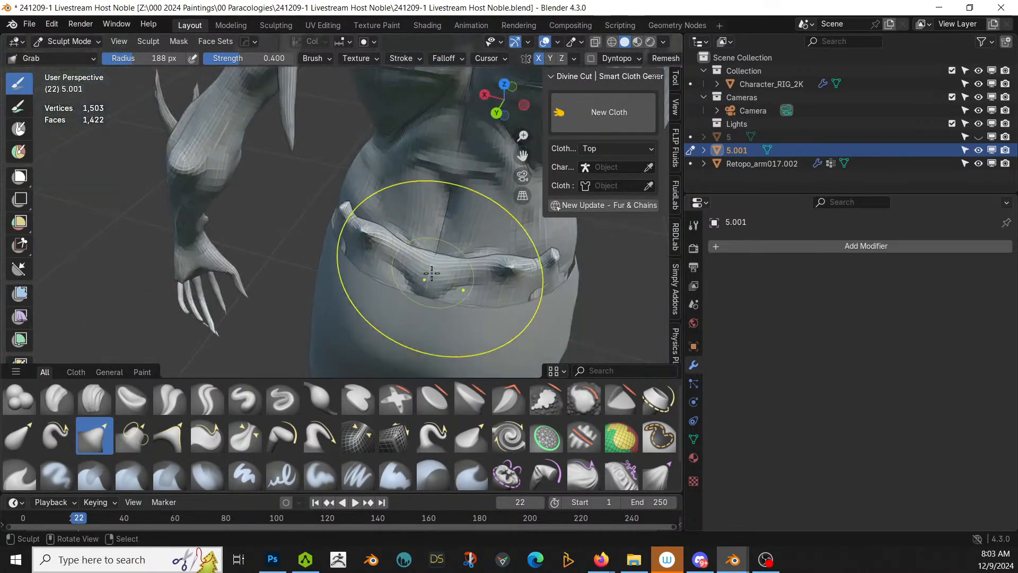
Step: Save the 241209-1 Livestream Host Noble.blend file with the whole figure in view
{"action": "mouse_move", "coordinate": [425, 282]}
{"action": "middle_mouse_down"}
{"action": "mouse_move", "coordinate": [634, 223]}
{"action": "mouse_move", "coordinate": [496, 216]}
{"action": "mouse_move", "coordinate": [525, 234]}
{"action": "mouse_move", "coordinate": [546, 228]}
{"action": "mouse_move", "coordinate": [516, 253]}
{"action": "middle_mouse_up"}
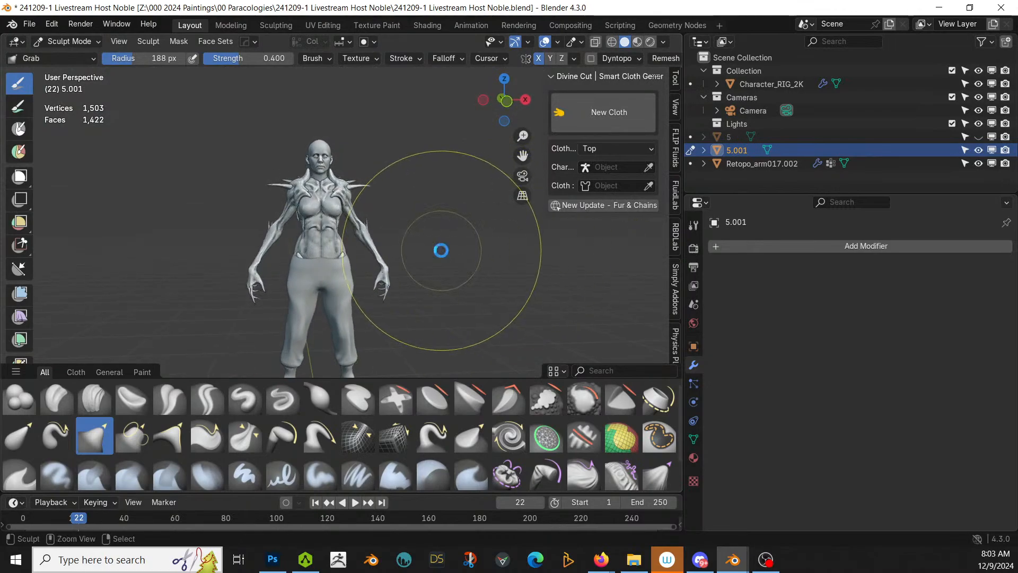
{"action": "key", "text": "ctrl+s"}
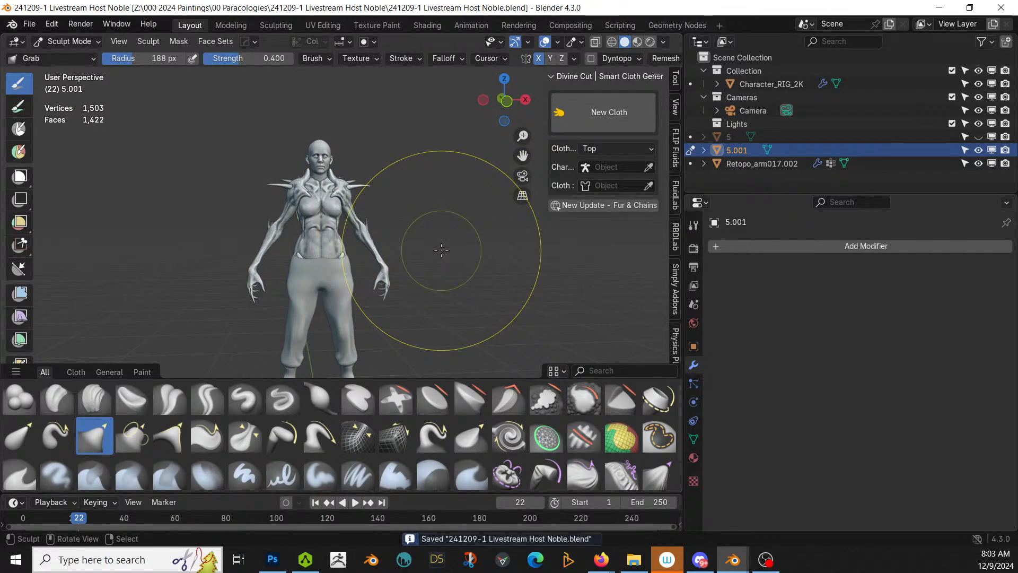
Step: Unhide jacket 5 and switch Edit Mode from the trousers to the jacket mesh
{"action": "left_click", "coordinate": [977, 136]}
{"action": "mouse_move", "coordinate": [557, 217]}
{"action": "middle_mouse_down"}
{"action": "mouse_move", "coordinate": [546, 264]}
{"action": "mouse_move", "coordinate": [340, 273]}
{"action": "mouse_move", "coordinate": [404, 239]}
{"action": "middle_mouse_up"}
{"action": "scroll", "coordinate": [340, 273], "scroll_direction": "up", "scroll_amount": 2}
{"action": "key", "text": "Tab"}
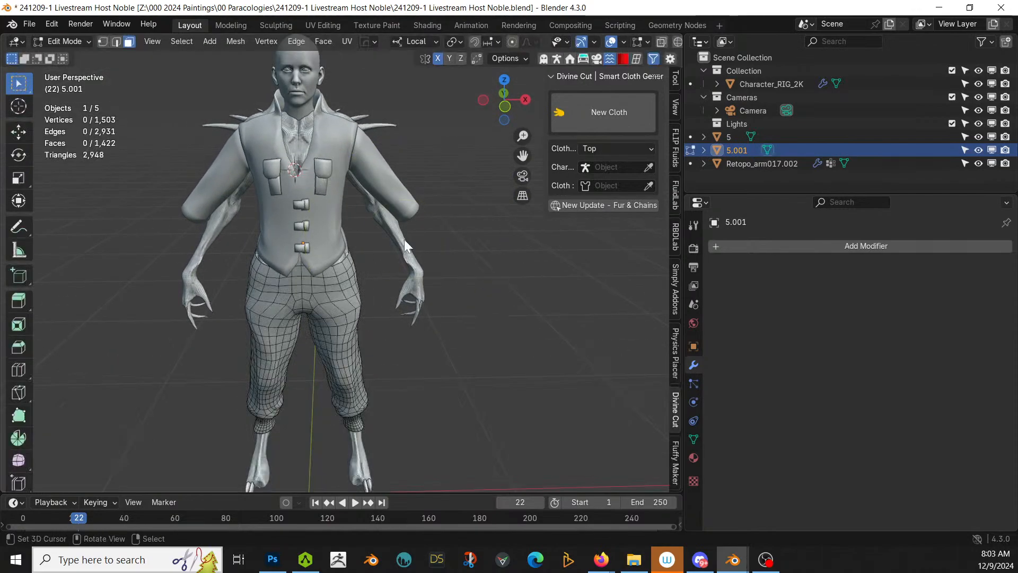
{"action": "key", "text": "Tab"}
{"action": "left_click", "coordinate": [69, 40]}
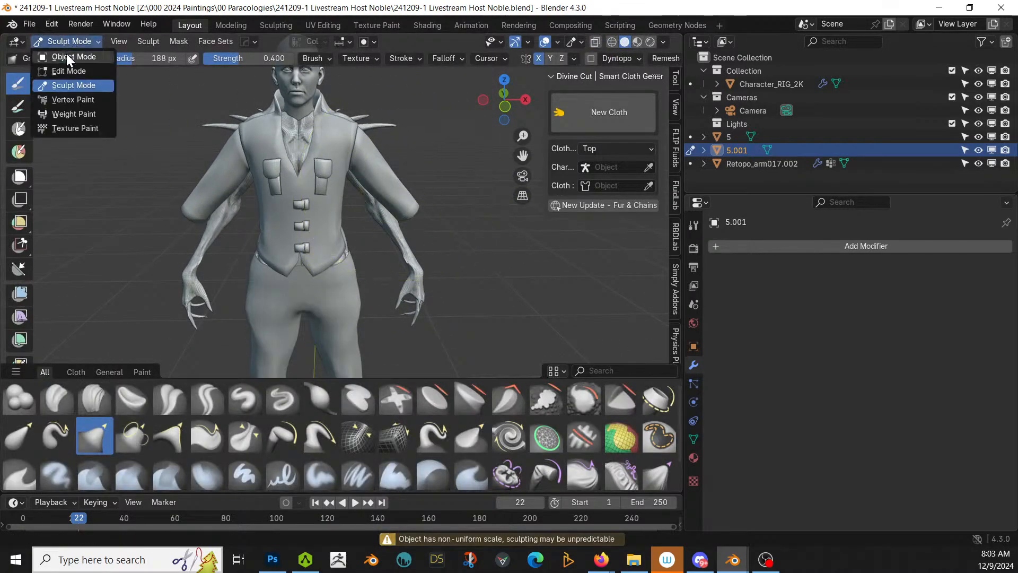
{"action": "left_click", "coordinate": [66, 53]}
{"action": "key", "text": "alt+q"}
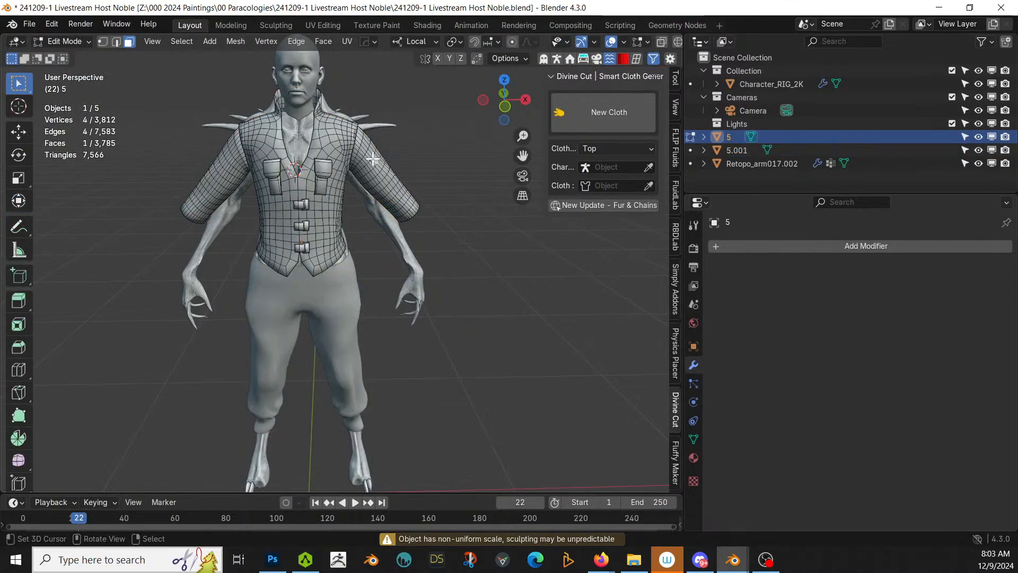
Step: Delete both linked sleeve pieces from the jacket to turn it into a sleeveless vest
{"action": "key", "text": "l"}
{"action": "key", "text": "l"}
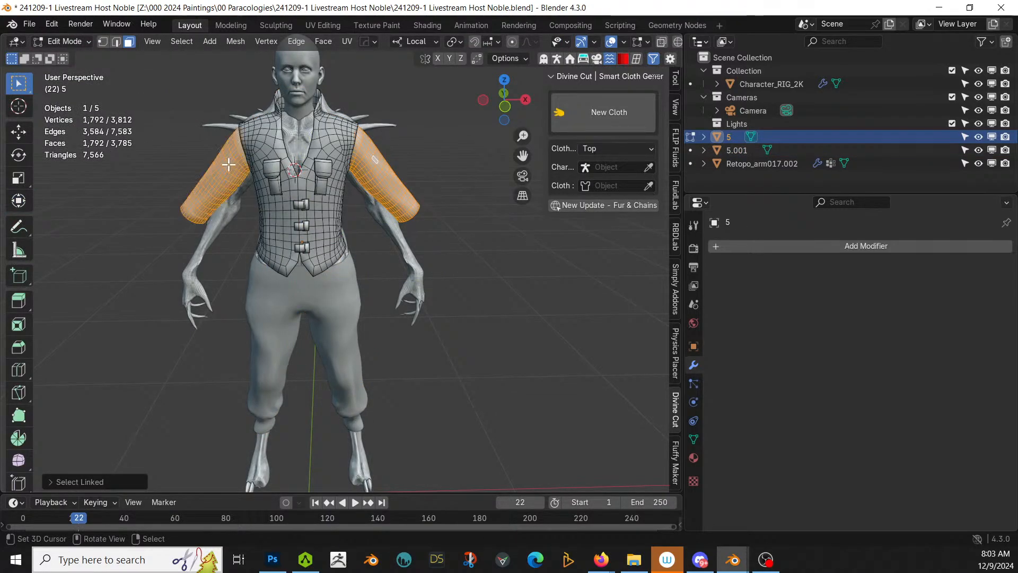
{"action": "key", "text": "x"}
{"action": "left_click", "coordinate": [229, 164]}
{"action": "middle_click_drag", "start_coordinate": [243, 164], "coordinate": [111, 185]}
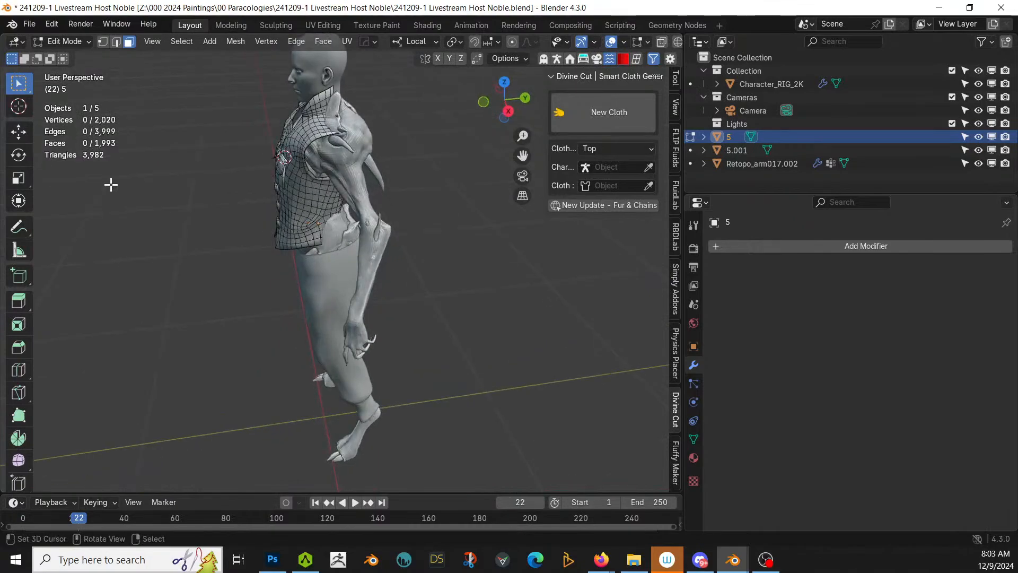
{"action": "scroll", "coordinate": [111, 184], "scroll_direction": "up", "scroll_amount": 2}
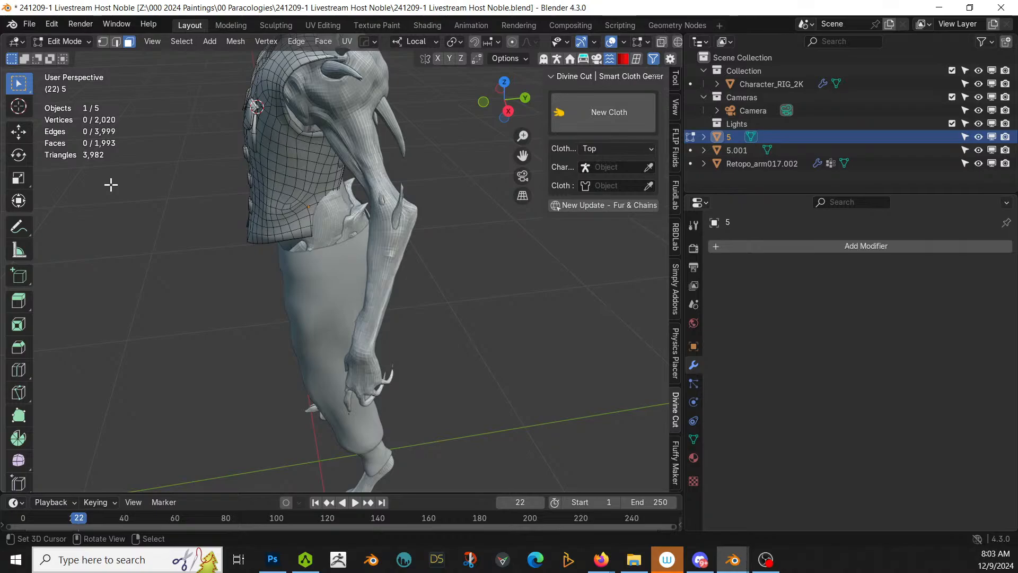
Step: Move the vest backward in the right orthographic view, in Object Mode, to align it with the torso
{"action": "middle_click_drag", "start_coordinate": [155, 225], "coordinate": [361, 288]}
{"action": "key", "text": "Tab"}
{"action": "key", "text": "g"}
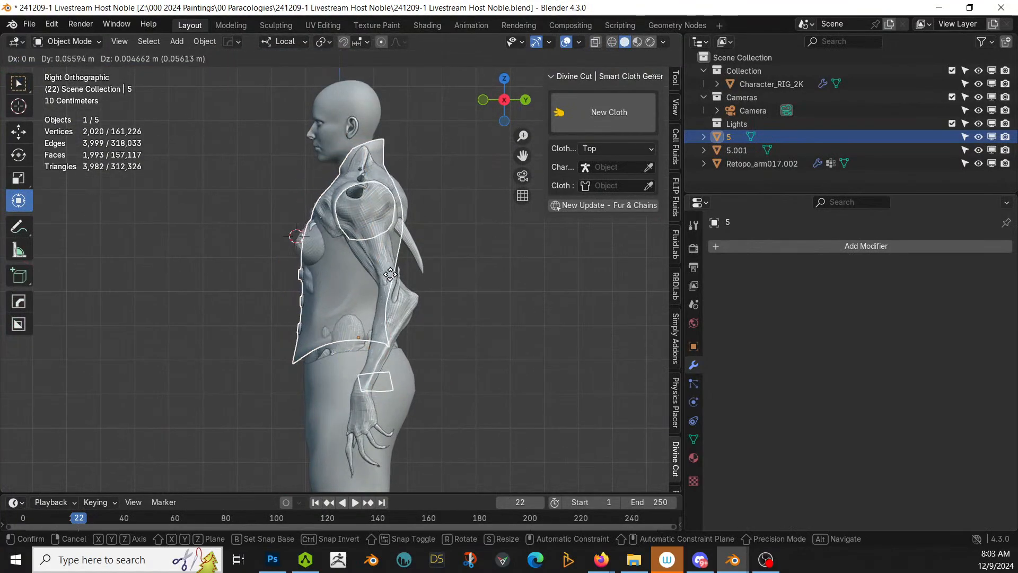
{"action": "left_click", "coordinate": [371, 276]}
{"action": "middle_click_drag", "start_coordinate": [372, 275], "coordinate": [46, 326]}
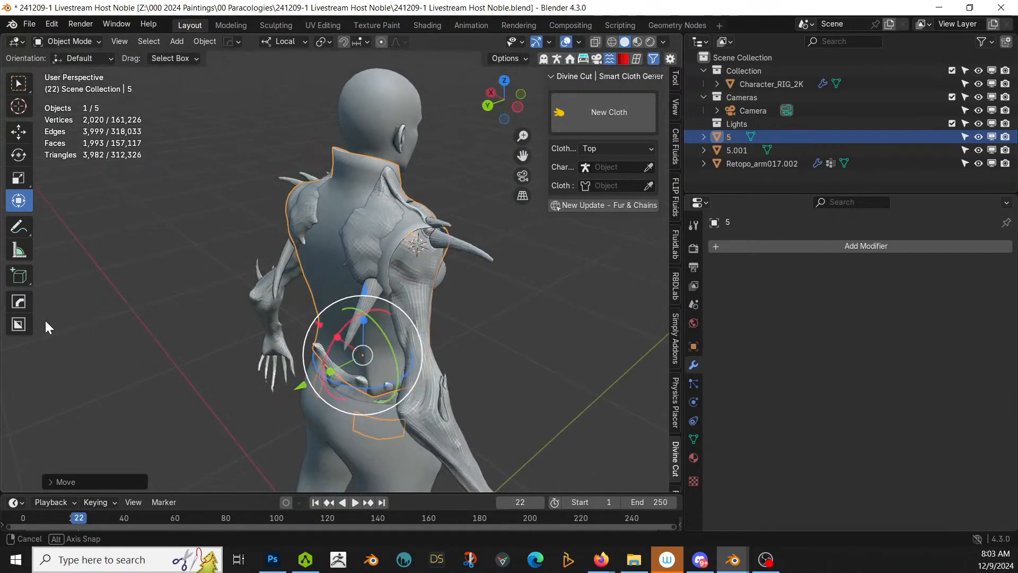
Step: Put the vest in Sculpt Mode and shrink the brush shelf to a single row to enlarge the viewport
{"action": "left_click", "coordinate": [62, 42]}
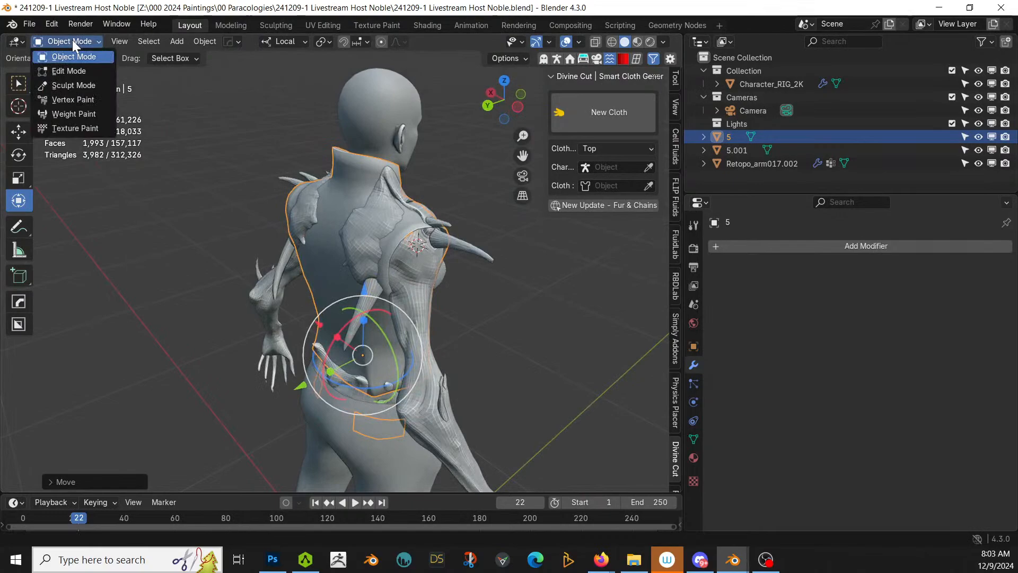
{"action": "left_click", "coordinate": [71, 86]}
{"action": "mouse_move", "coordinate": [375, 249]}
{"action": "middle_mouse_down"}
{"action": "mouse_move", "coordinate": [286, 271]}
{"action": "mouse_move", "coordinate": [293, 221]}
{"action": "middle_mouse_up"}
{"action": "scroll", "coordinate": [295, 217], "scroll_direction": "up", "scroll_amount": 3}
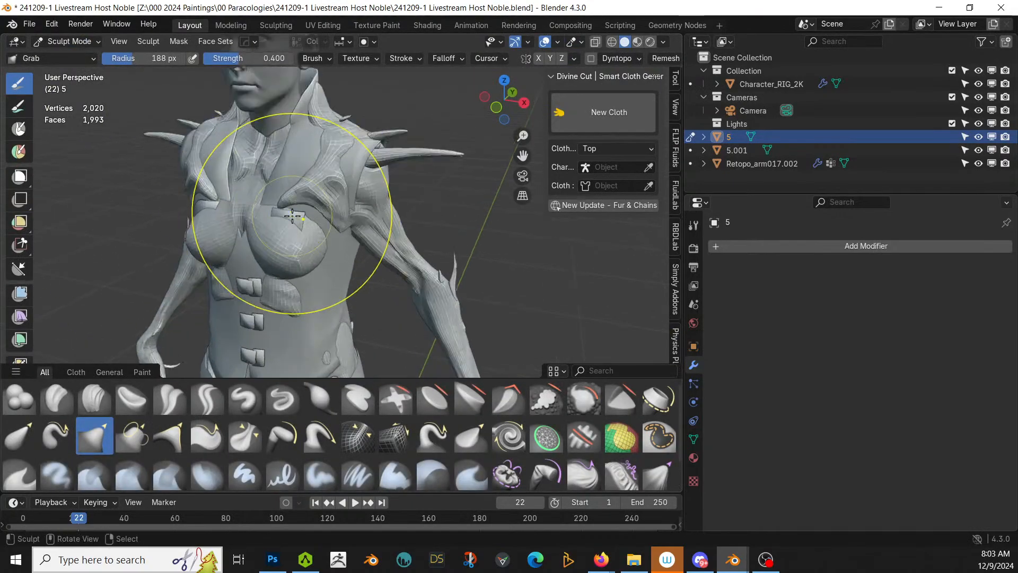
{"action": "left_click_drag", "start_coordinate": [316, 370], "coordinate": [309, 464]}
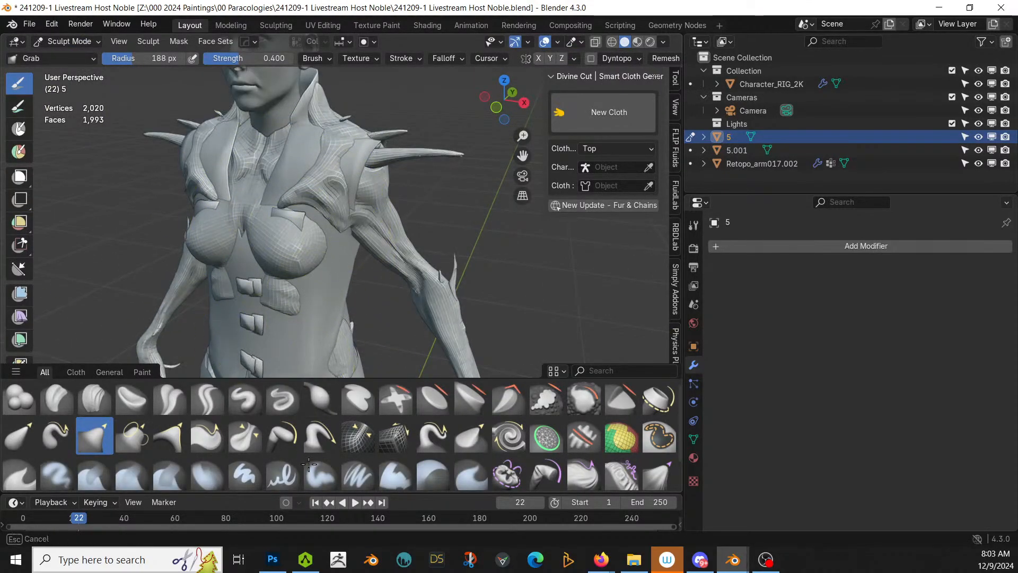
{"action": "key", "text": "ctrl+z"}
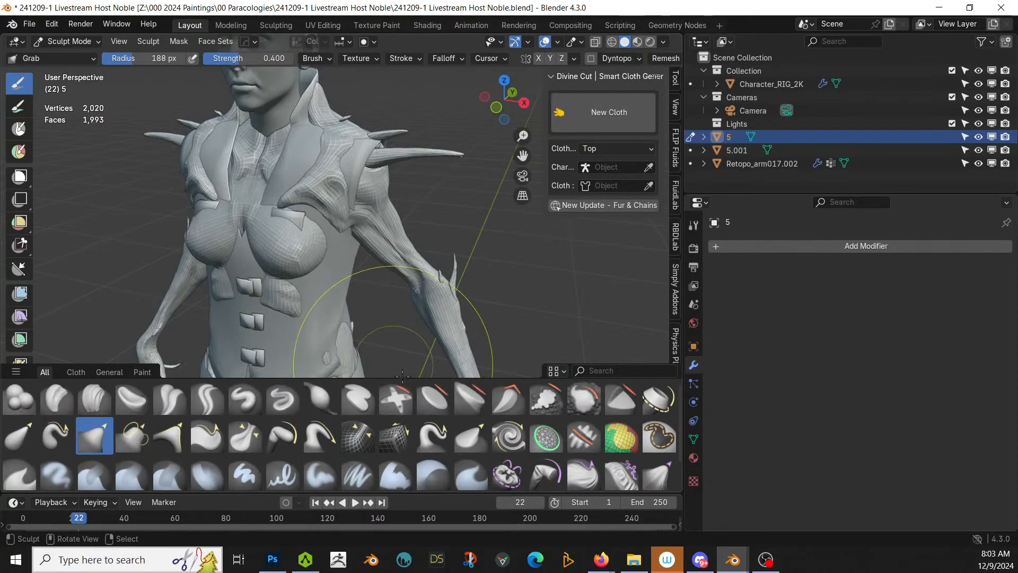
{"action": "left_click_drag", "start_coordinate": [404, 379], "coordinate": [402, 405]}
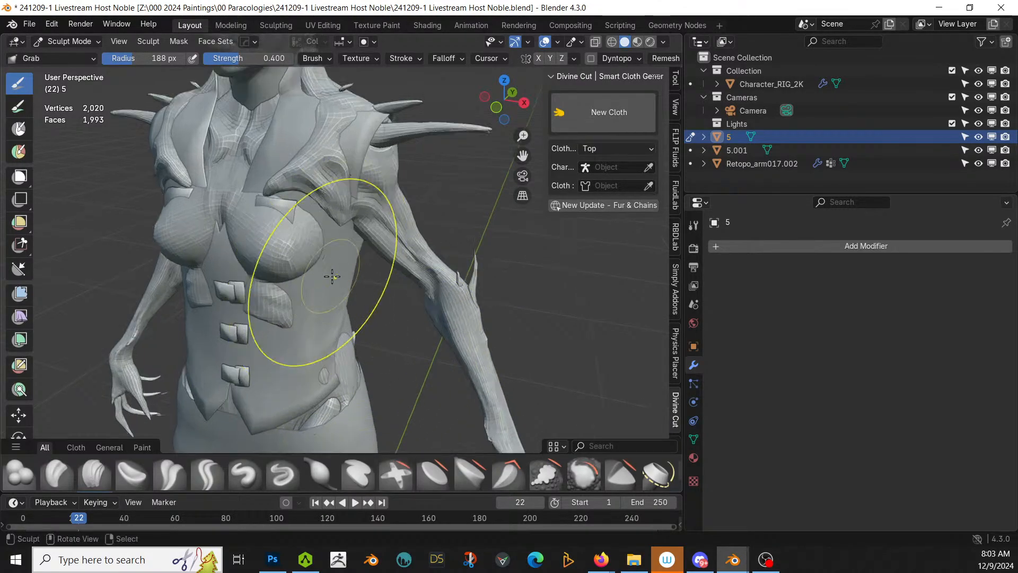
{"action": "middle_click_drag", "start_coordinate": [332, 273], "coordinate": [254, 410]}
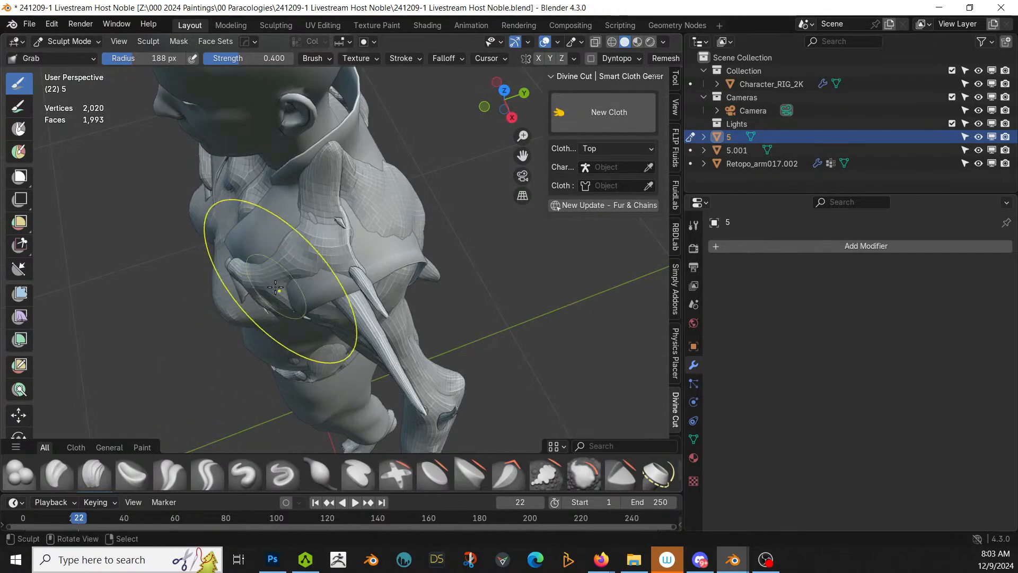
{"action": "left_click_drag", "start_coordinate": [285, 284], "coordinate": [239, 302]}
{"action": "key", "text": "ctrl+z"}
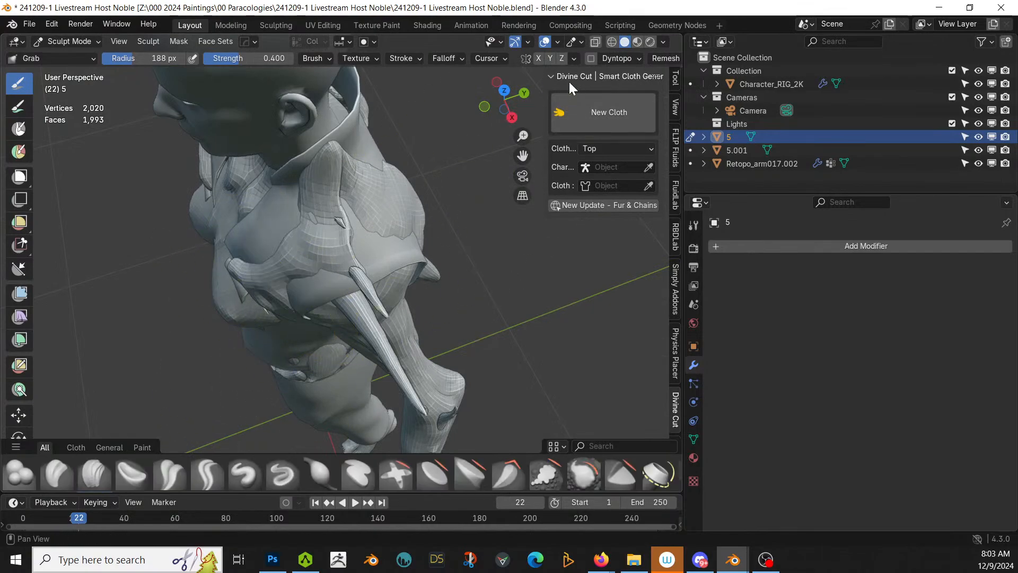
Step: Enable X-axis sculpt symmetry and pull the vest's upper chest and shoulder outward with the Grab brush
{"action": "left_click", "coordinate": [538, 58]}
{"action": "left_click_drag", "start_coordinate": [261, 292], "coordinate": [230, 293]}
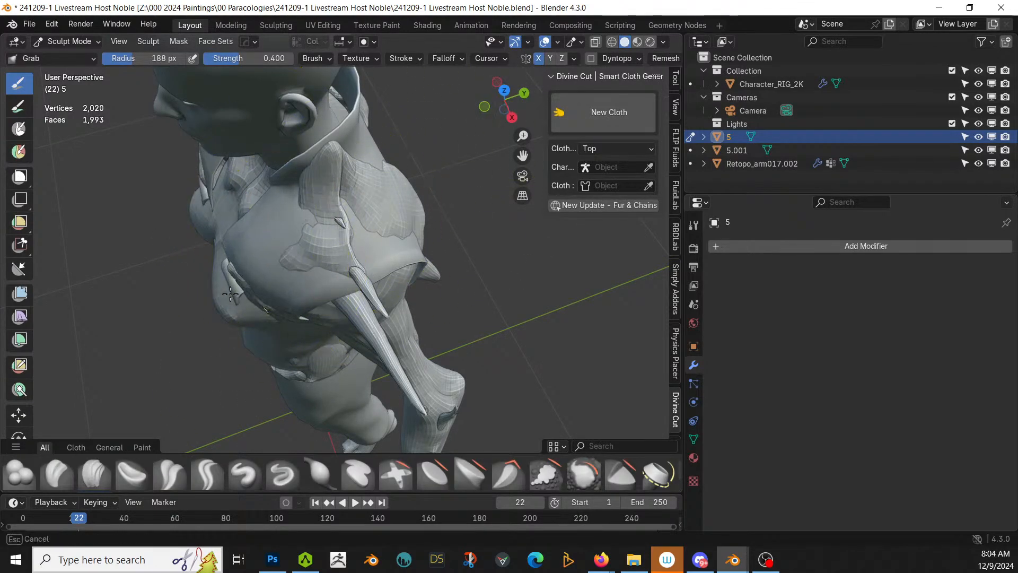
{"action": "mouse_move", "coordinate": [308, 281]}
{"action": "middle_mouse_down"}
{"action": "mouse_move", "coordinate": [352, 268]}
{"action": "mouse_move", "coordinate": [339, 250]}
{"action": "middle_mouse_up"}
{"action": "left_click_drag", "start_coordinate": [328, 257], "coordinate": [360, 244]}
Step: Grab the vest beside the collar and pull it up and outward over the shoulders
{"action": "mouse_move", "coordinate": [339, 234]}
{"action": "middle_mouse_down"}
{"action": "mouse_move", "coordinate": [338, 178]}
{"action": "mouse_move", "coordinate": [311, 148]}
{"action": "middle_mouse_up"}
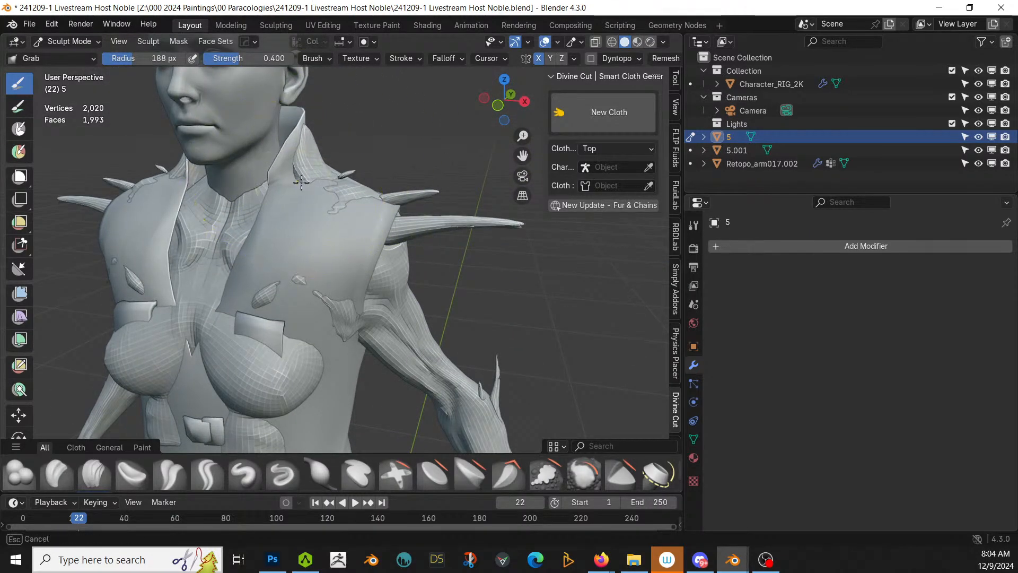
{"action": "mouse_move", "coordinate": [301, 182]}
{"action": "left_mouse_down"}
{"action": "mouse_move", "coordinate": [381, 178]}
{"action": "mouse_move", "coordinate": [396, 156]}
{"action": "left_mouse_up"}
{"action": "mouse_move", "coordinate": [385, 169]}
{"action": "middle_mouse_down"}
{"action": "mouse_move", "coordinate": [334, 212]}
{"action": "mouse_move", "coordinate": [346, 191]}
{"action": "middle_mouse_up"}
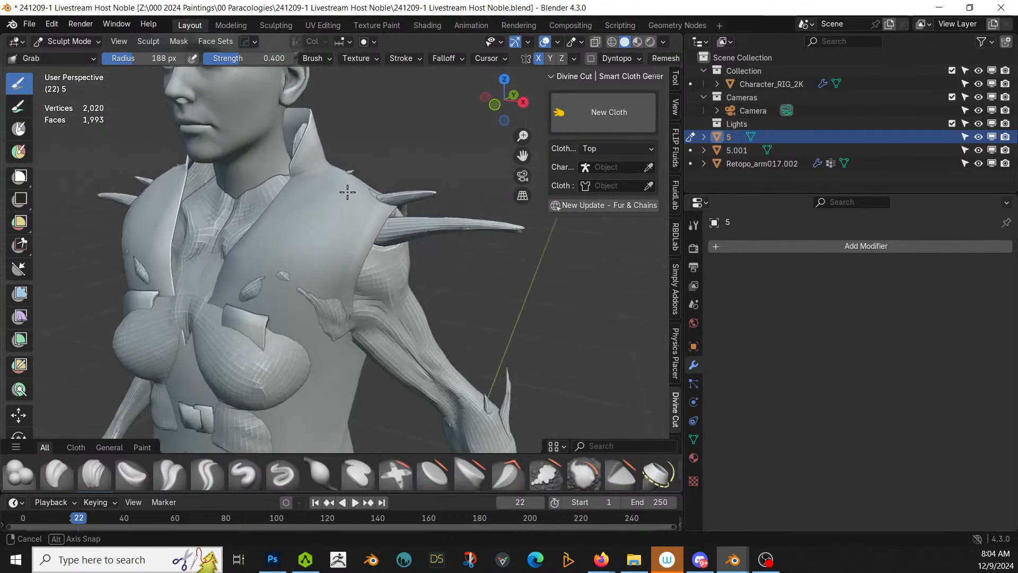
{"action": "left_click_drag", "start_coordinate": [348, 186], "coordinate": [358, 177]}
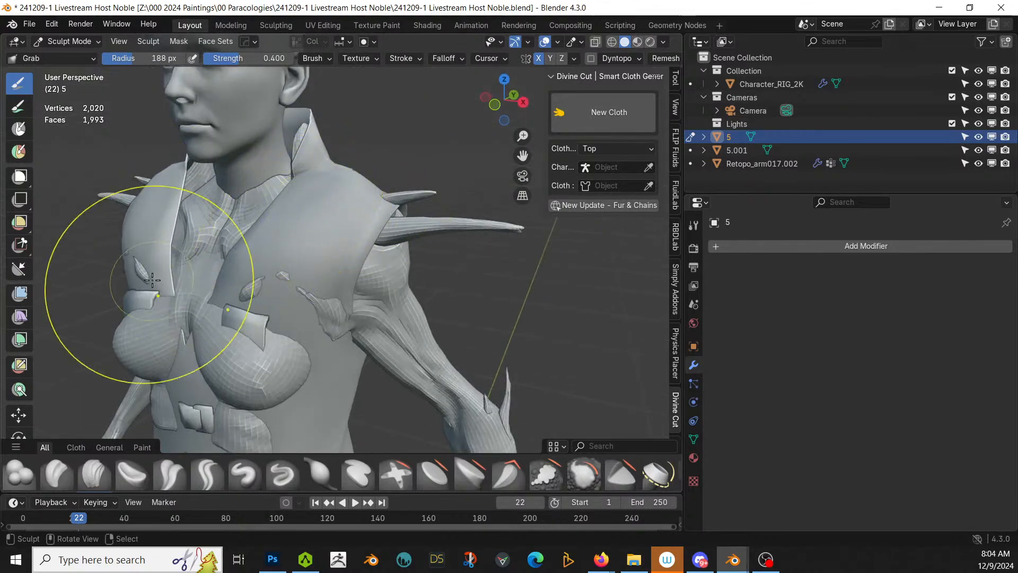
Step: Pull the front of the vest forward with the Grab brush to cover the breasts
{"action": "mouse_move", "coordinate": [251, 313]}
{"action": "middle_mouse_down", "text": "shift"}
{"action": "mouse_move", "coordinate": [215, 165]}
{"action": "mouse_move", "coordinate": [191, 191]}
{"action": "middle_mouse_up", "text": "shift"}
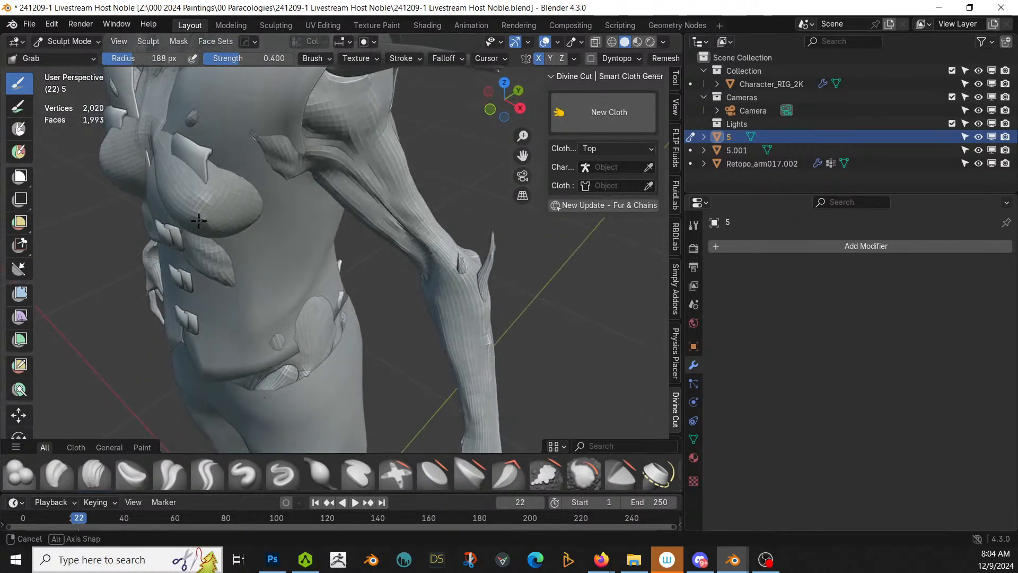
{"action": "left_click_drag", "start_coordinate": [190, 193], "coordinate": [206, 187]}
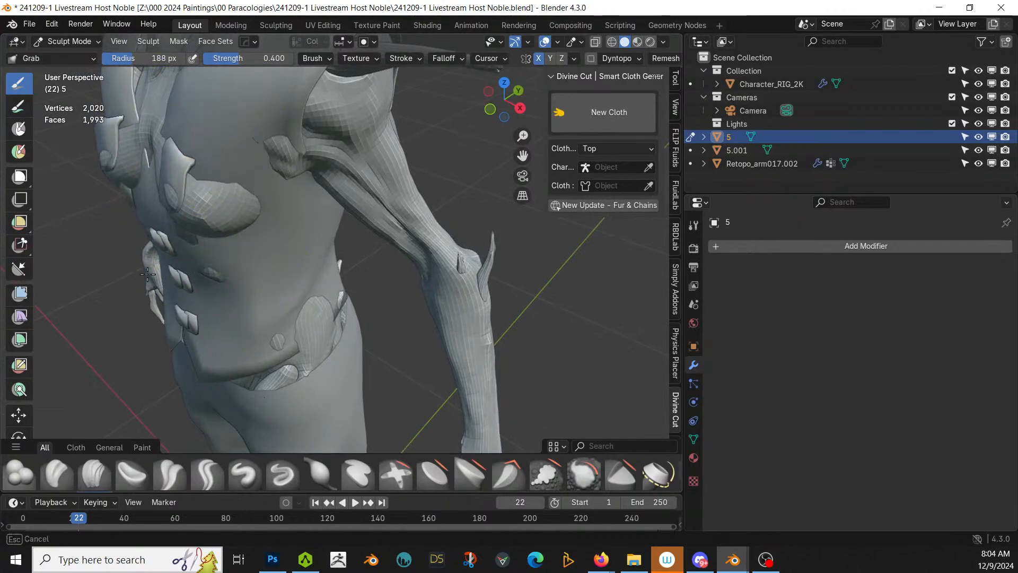
{"action": "middle_click_drag", "start_coordinate": [210, 234], "coordinate": [200, 228]}
{"action": "left_click_drag", "start_coordinate": [186, 249], "coordinate": [186, 247]}
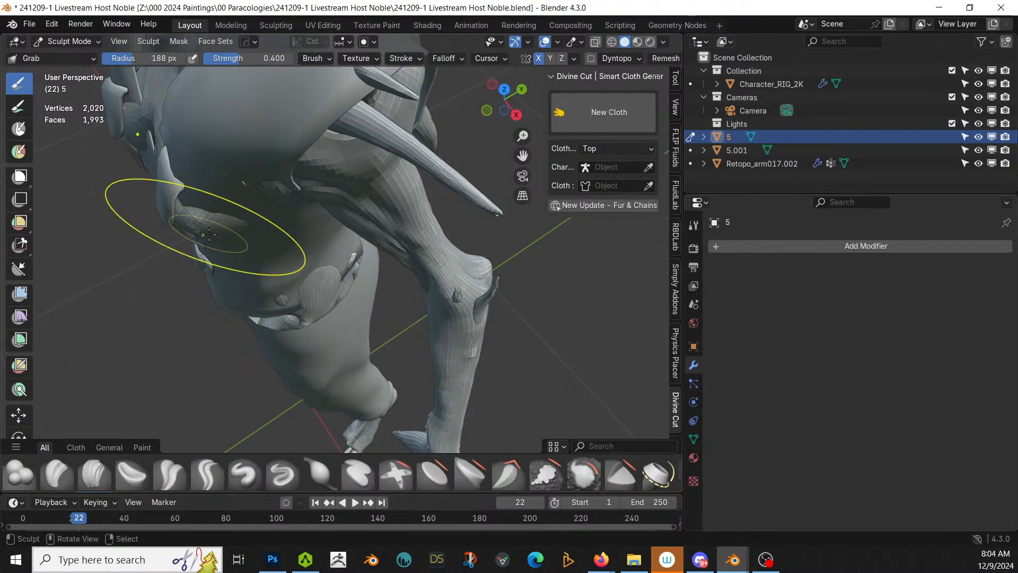
Step: Grab the vest around the pockets, inner chest edges and side to cover the remaining exposed bust
{"action": "mouse_move", "coordinate": [208, 228]}
{"action": "middle_mouse_down"}
{"action": "mouse_move", "coordinate": [376, 154]}
{"action": "mouse_move", "coordinate": [361, 246]}
{"action": "mouse_move", "coordinate": [309, 274]}
{"action": "mouse_move", "coordinate": [330, 296]}
{"action": "middle_mouse_up"}
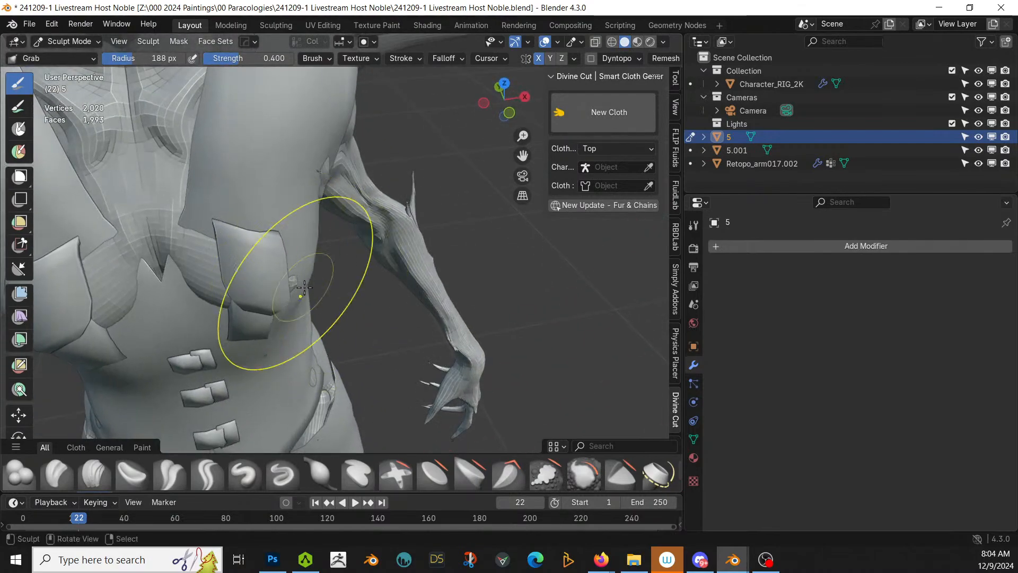
{"action": "left_click_drag", "start_coordinate": [303, 289], "coordinate": [275, 297]}
{"action": "middle_click_drag", "start_coordinate": [265, 274], "coordinate": [236, 326]}
{"action": "mouse_move", "coordinate": [172, 293]}
{"action": "left_mouse_down"}
{"action": "mouse_move", "coordinate": [157, 294]}
{"action": "mouse_move", "coordinate": [141, 331]}
{"action": "left_mouse_up"}
{"action": "mouse_move", "coordinate": [139, 340]}
{"action": "middle_mouse_down"}
{"action": "mouse_move", "coordinate": [148, 296]}
{"action": "mouse_move", "coordinate": [197, 214]}
{"action": "mouse_move", "coordinate": [292, 360]}
{"action": "mouse_move", "coordinate": [277, 386]}
{"action": "middle_mouse_up"}
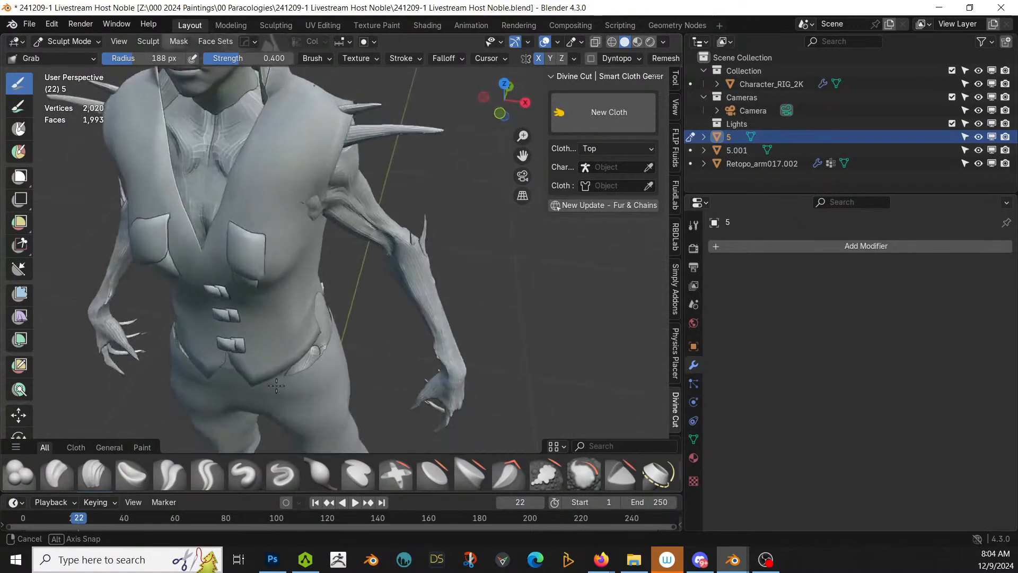
{"action": "left_click_drag", "start_coordinate": [314, 259], "coordinate": [323, 272]}
Step: Pull the vest's lower back and rear hem outward over the hip spikes
{"action": "middle_click_drag", "start_coordinate": [466, 345], "coordinate": [230, 291]}
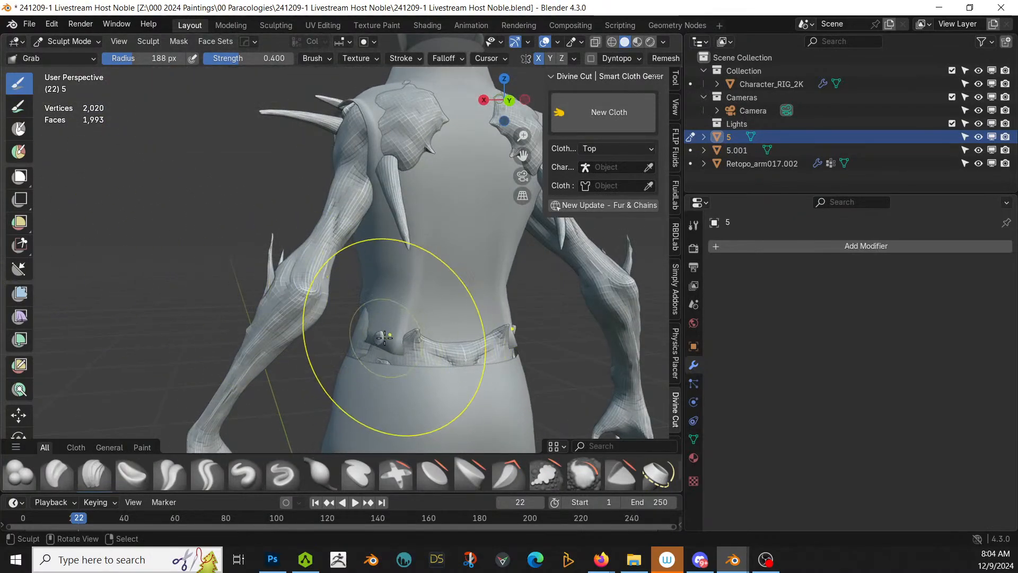
{"action": "left_click_drag", "start_coordinate": [377, 331], "coordinate": [345, 330]}
{"action": "middle_click_drag", "start_coordinate": [387, 335], "coordinate": [427, 368]}
{"action": "left_click_drag", "start_coordinate": [416, 330], "coordinate": [421, 327]}
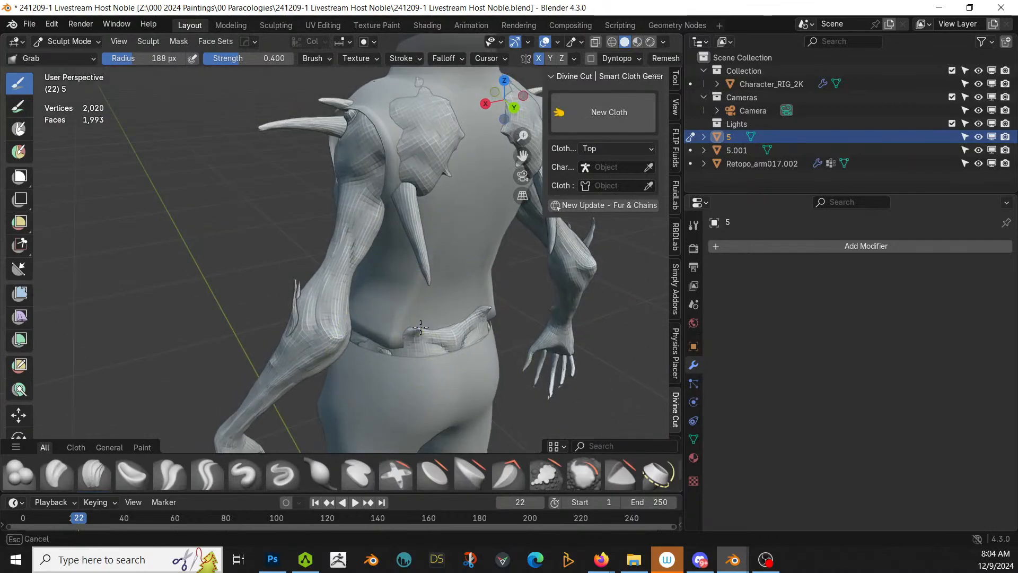
{"action": "middle_click_drag", "start_coordinate": [442, 338], "coordinate": [326, 338]}
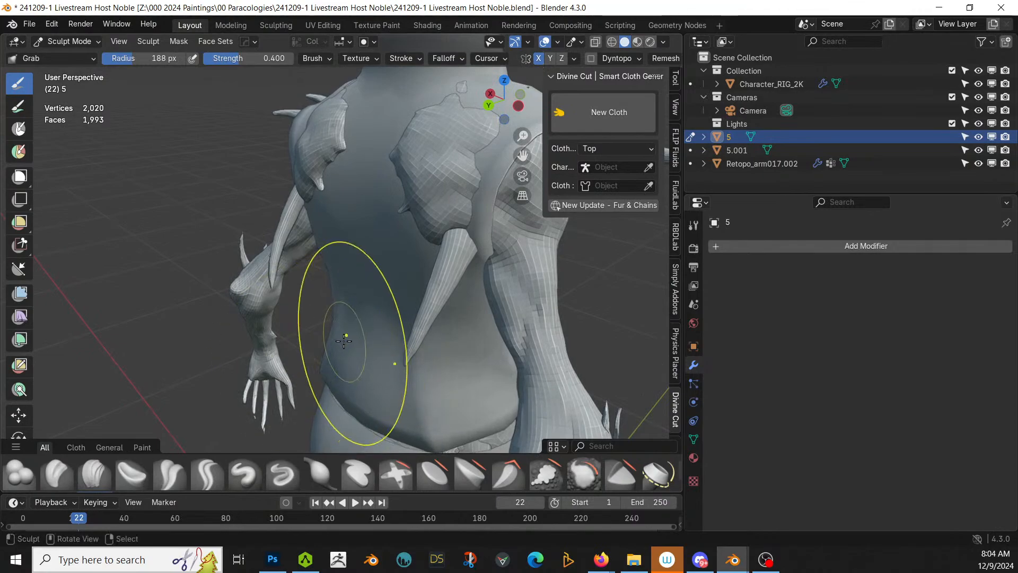
Step: Grab the vest's upper back outward over the shoulder blades and shift its rear armhole edge inward
{"action": "middle_click_drag", "start_coordinate": [344, 341], "coordinate": [454, 374]}
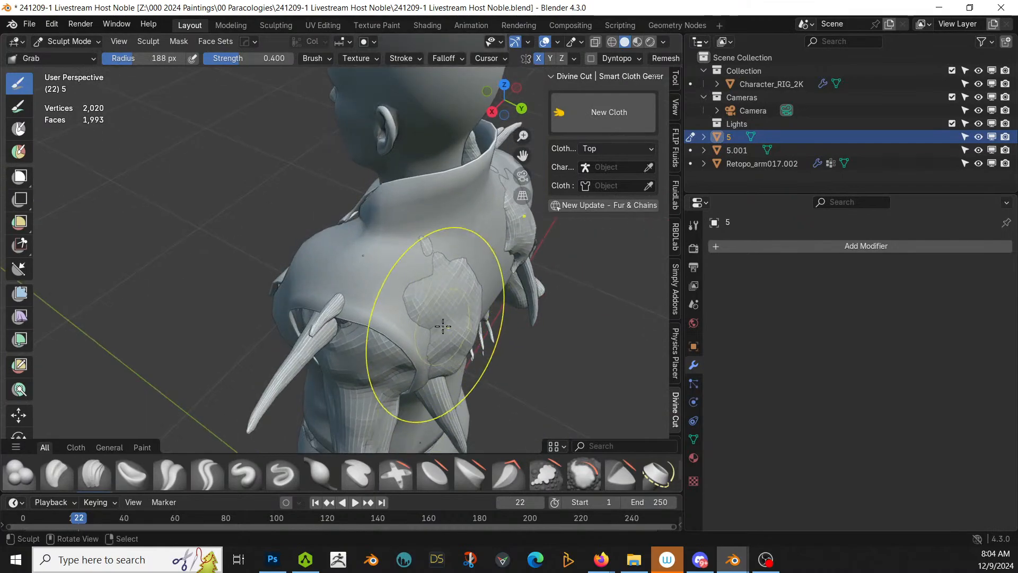
{"action": "mouse_move", "coordinate": [470, 290]}
{"action": "middle_mouse_down"}
{"action": "mouse_move", "coordinate": [428, 270]}
{"action": "mouse_move", "coordinate": [454, 347]}
{"action": "middle_mouse_up"}
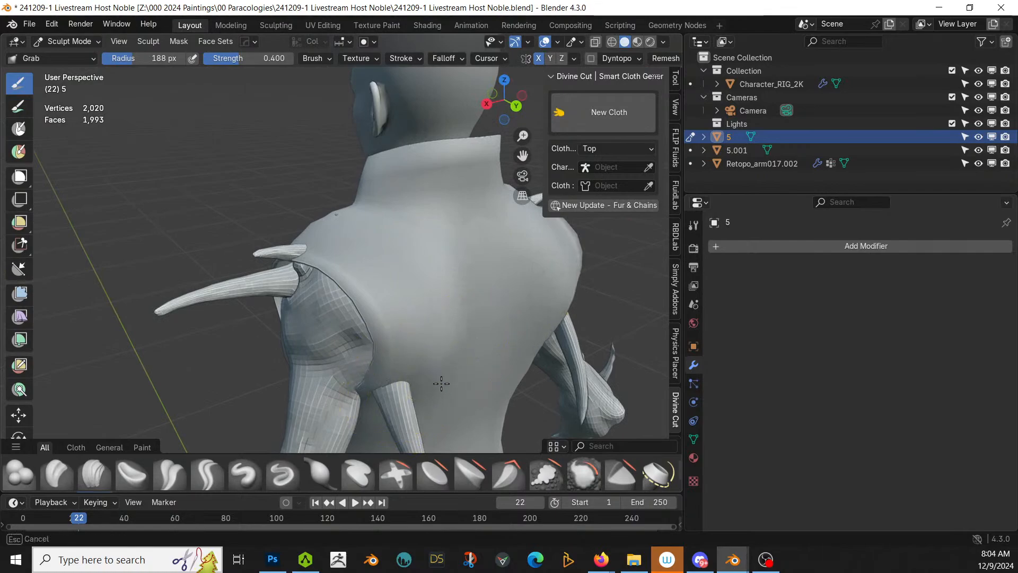
{"action": "middle_click_drag", "start_coordinate": [441, 383], "coordinate": [406, 306]}
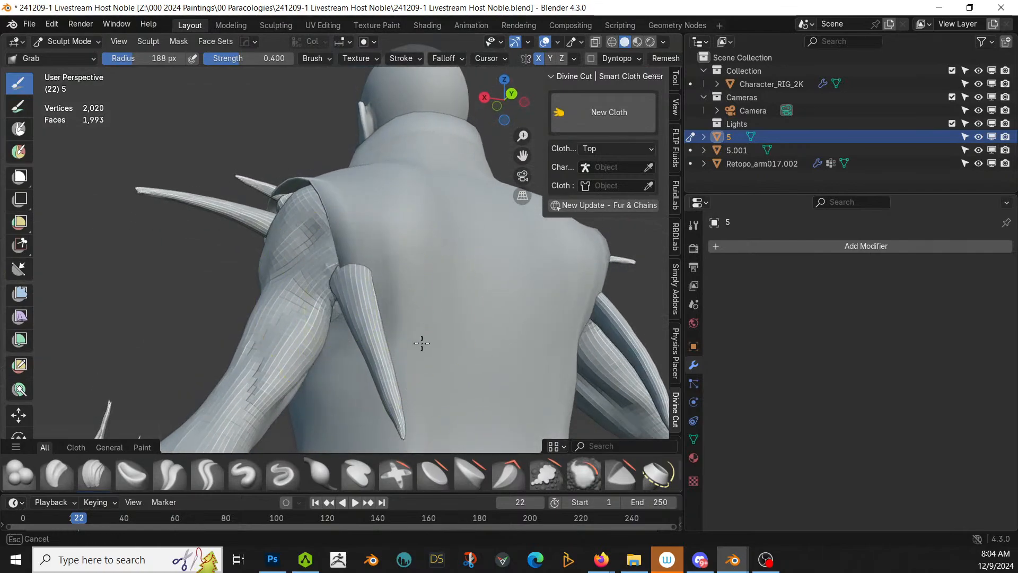
{"action": "left_click_drag", "start_coordinate": [394, 265], "coordinate": [446, 276]}
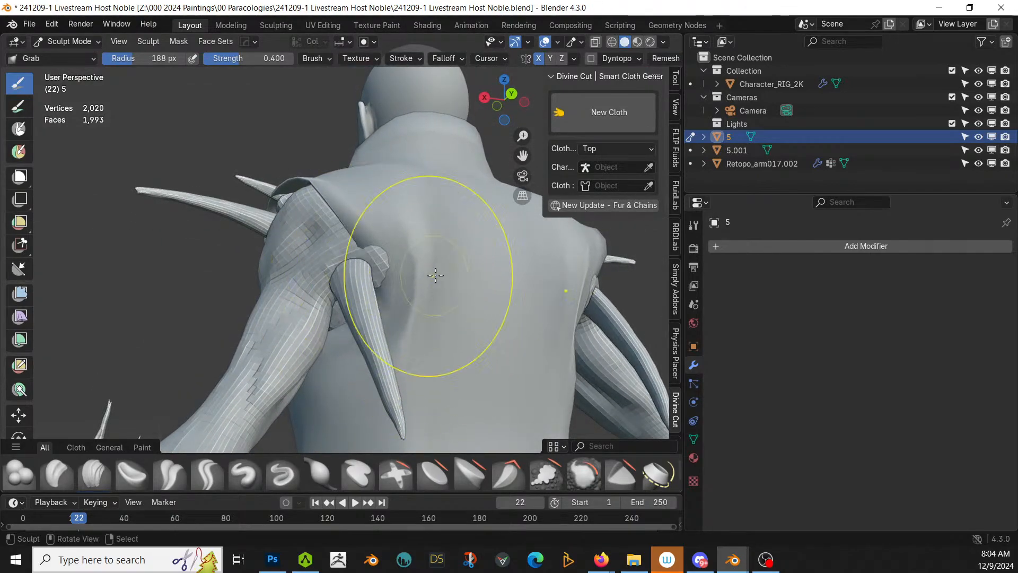
{"action": "middle_click_drag", "start_coordinate": [435, 274], "coordinate": [379, 389]}
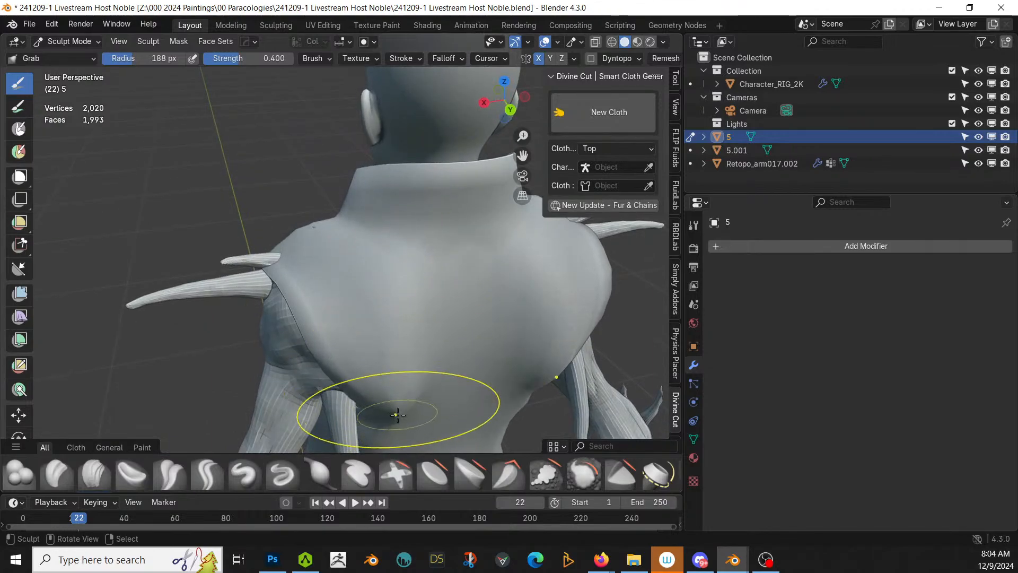
Step: Fit the vest's underarm side around the torso and reshape the top of the shoulder with the Grab brush
{"action": "middle_click_drag", "start_coordinate": [428, 413], "coordinate": [415, 211]}
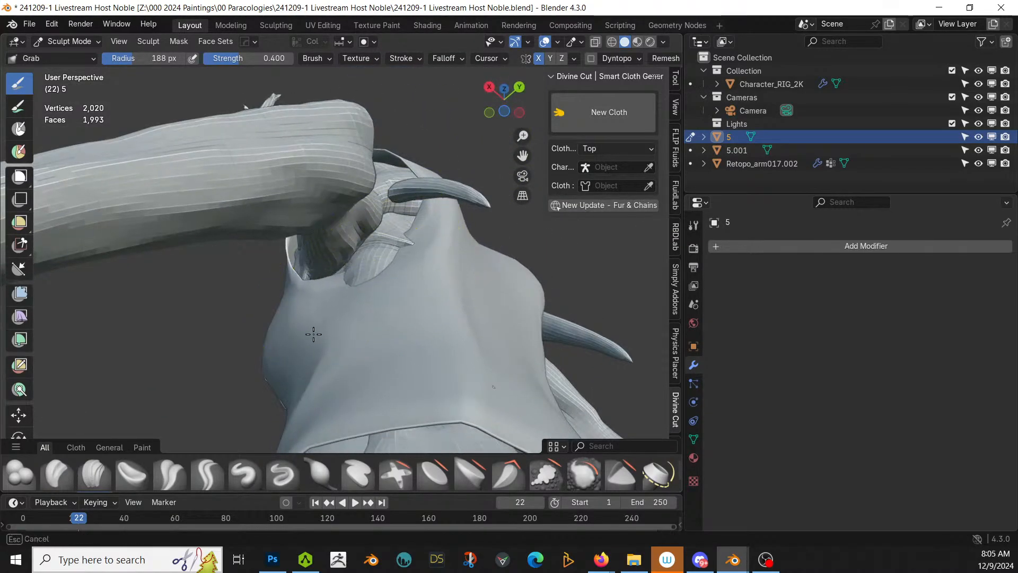
{"action": "middle_click_drag", "start_coordinate": [318, 313], "coordinate": [432, 344]}
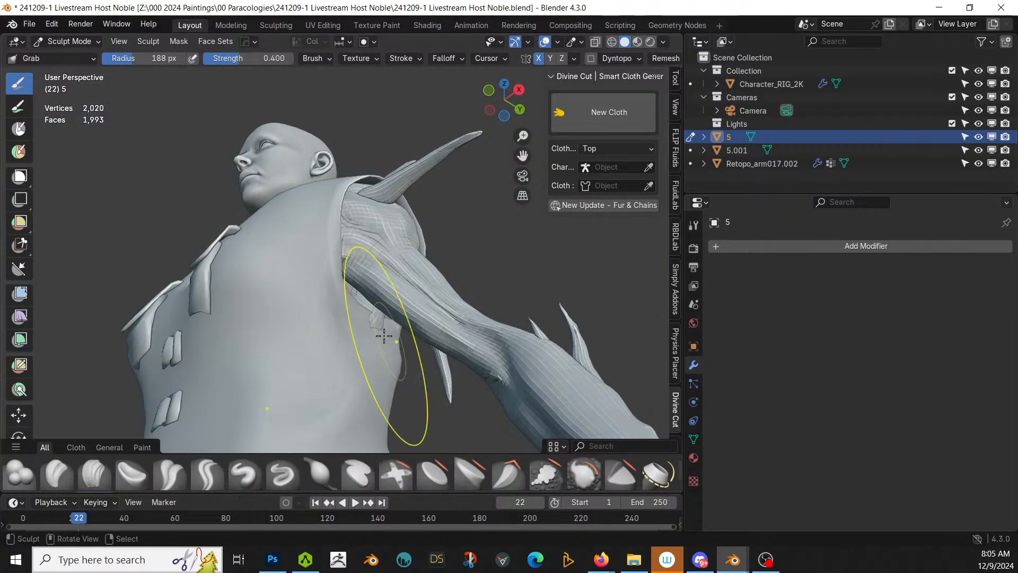
{"action": "middle_click_drag", "start_coordinate": [390, 385], "coordinate": [431, 201]}
{"action": "left_click_drag", "start_coordinate": [389, 152], "coordinate": [366, 140]}
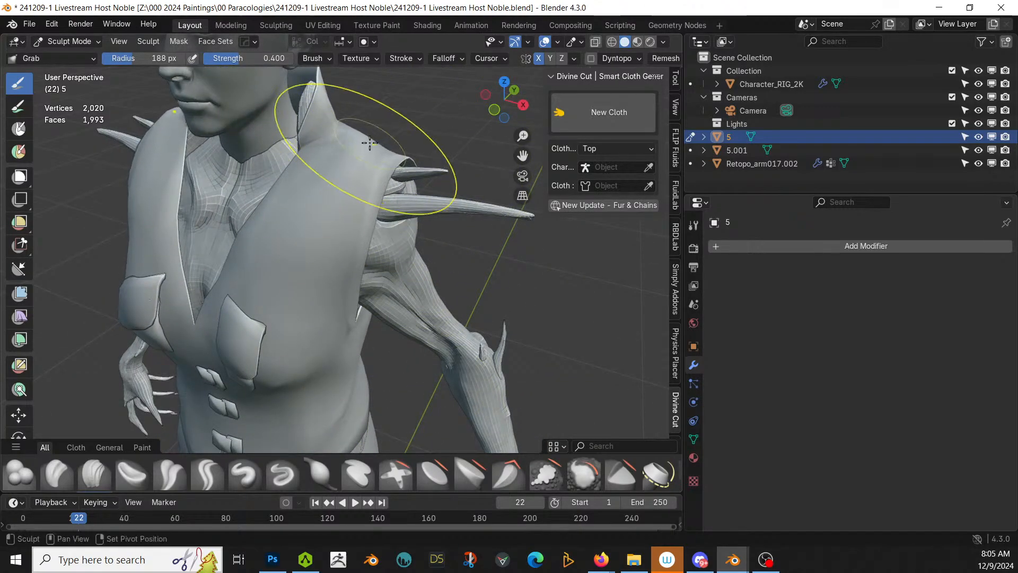
Step: Grab the vest's front hem downward over the exposed waist until it overlaps the top of the trousers
{"action": "mouse_move", "coordinate": [366, 139]}
{"action": "middle_mouse_down"}
{"action": "mouse_move", "coordinate": [245, 109]}
{"action": "mouse_move", "coordinate": [133, 120]}
{"action": "middle_mouse_up"}
{"action": "scroll", "coordinate": [159, 122], "scroll_direction": "down", "scroll_amount": 5}
{"action": "middle_click_drag", "start_coordinate": [289, 125], "coordinate": [548, 112]}
{"action": "scroll", "coordinate": [448, 119], "scroll_direction": "up", "scroll_amount": 7}
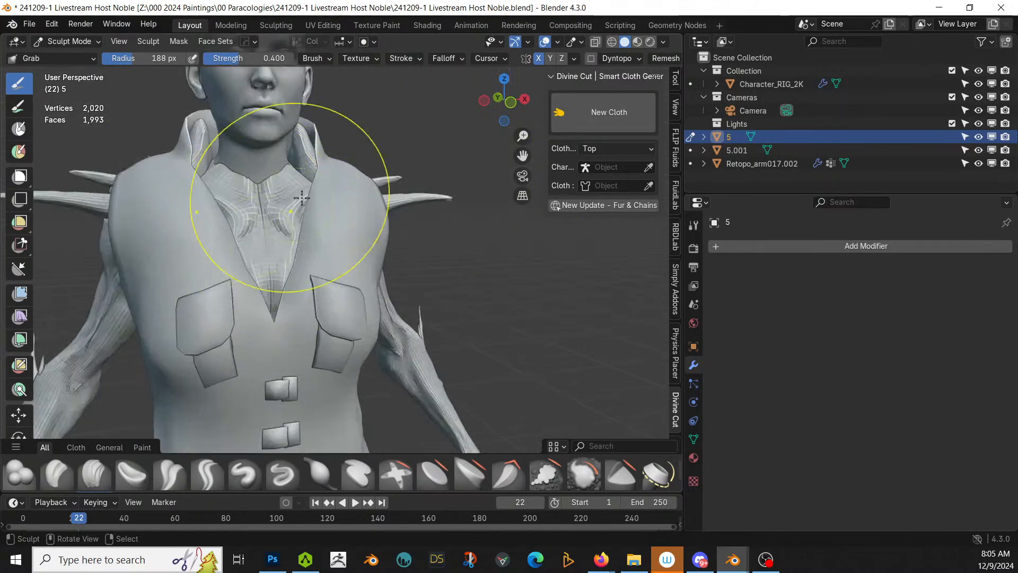
{"action": "mouse_move", "coordinate": [314, 192]}
{"action": "middle_mouse_down"}
{"action": "mouse_move", "coordinate": [370, 223]}
{"action": "mouse_move", "coordinate": [480, 250]}
{"action": "mouse_move", "coordinate": [400, 245]}
{"action": "mouse_move", "coordinate": [527, 243]}
{"action": "mouse_move", "coordinate": [359, 216]}
{"action": "mouse_move", "coordinate": [312, 191]}
{"action": "middle_mouse_up"}
{"action": "scroll", "coordinate": [334, 196], "scroll_direction": "down", "scroll_amount": 5}
{"action": "middle_click_drag", "start_coordinate": [322, 270], "coordinate": [313, 175], "text": "shift"}
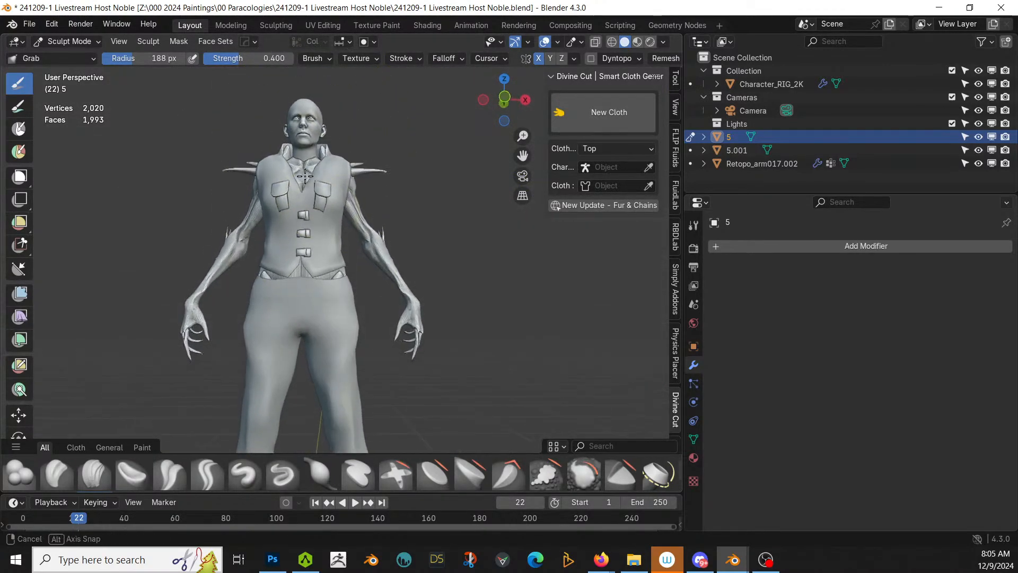
{"action": "scroll", "coordinate": [324, 276], "scroll_direction": "up", "scroll_amount": 3}
{"action": "left_click_drag", "start_coordinate": [336, 273], "coordinate": [346, 283]}
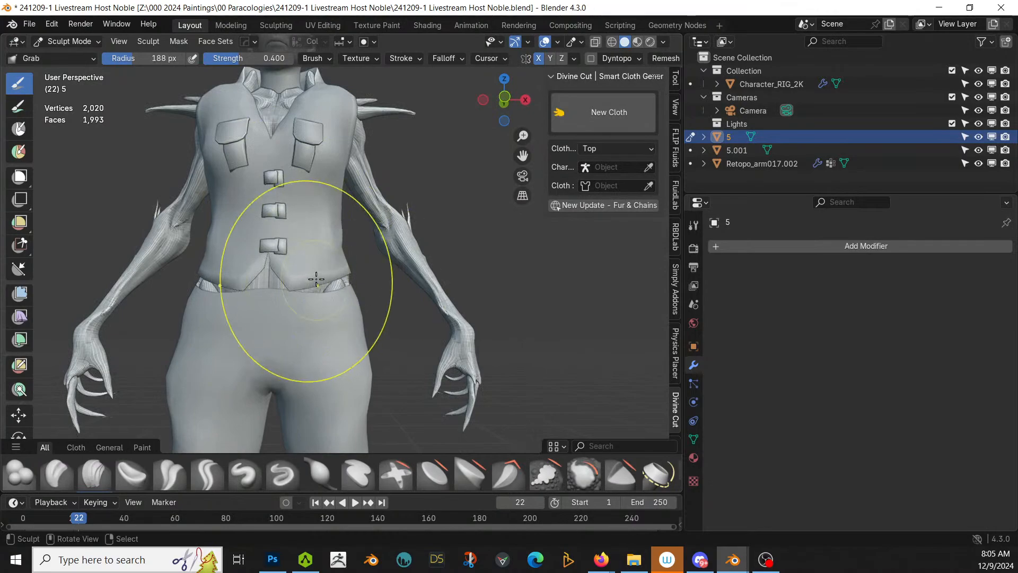
{"action": "left_click_drag", "start_coordinate": [296, 316], "coordinate": [296, 318]}
{"action": "mouse_move", "coordinate": [221, 267]}
{"action": "left_mouse_down"}
{"action": "mouse_move", "coordinate": [215, 283]}
{"action": "mouse_move", "coordinate": [278, 304]}
{"action": "left_mouse_up"}
{"action": "middle_click_drag", "start_coordinate": [315, 298], "coordinate": [319, 307]}
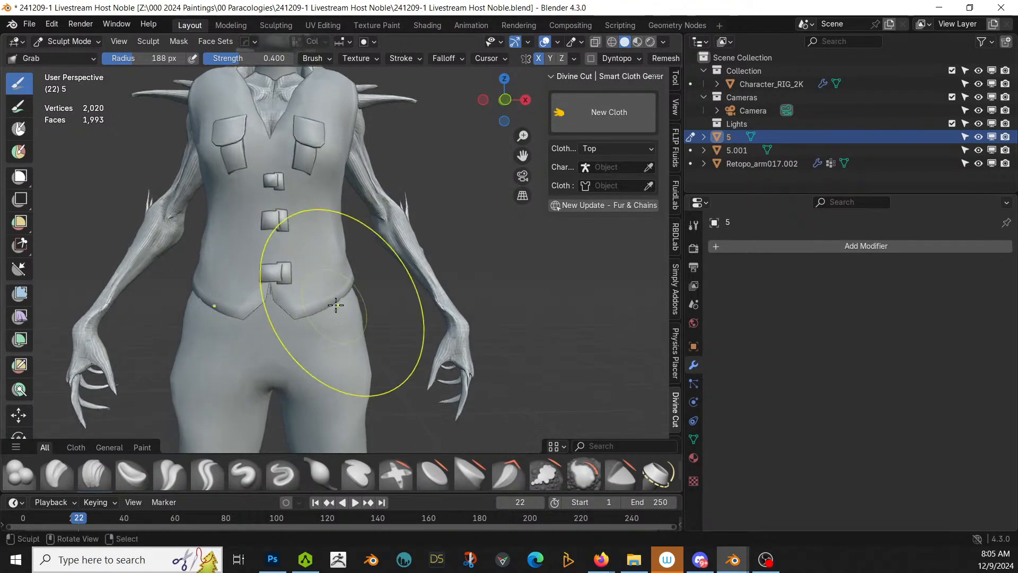
Step: Shape the side of the vest's front hem around the hip with the Grab brush
{"action": "left_click_drag", "start_coordinate": [337, 301], "coordinate": [341, 298]}
{"action": "middle_click_drag", "start_coordinate": [341, 298], "coordinate": [368, 268]}
{"action": "mouse_move", "coordinate": [369, 268]}
{"action": "left_mouse_down"}
{"action": "mouse_move", "coordinate": [391, 291]}
{"action": "mouse_move", "coordinate": [380, 291]}
{"action": "left_mouse_up"}
Step: Grab the vest's rear hem outward and down over the back of the trousers' waistband
{"action": "mouse_move", "coordinate": [380, 291]}
{"action": "middle_mouse_down"}
{"action": "mouse_move", "coordinate": [377, 313]}
{"action": "mouse_move", "coordinate": [152, 284]}
{"action": "middle_mouse_up"}
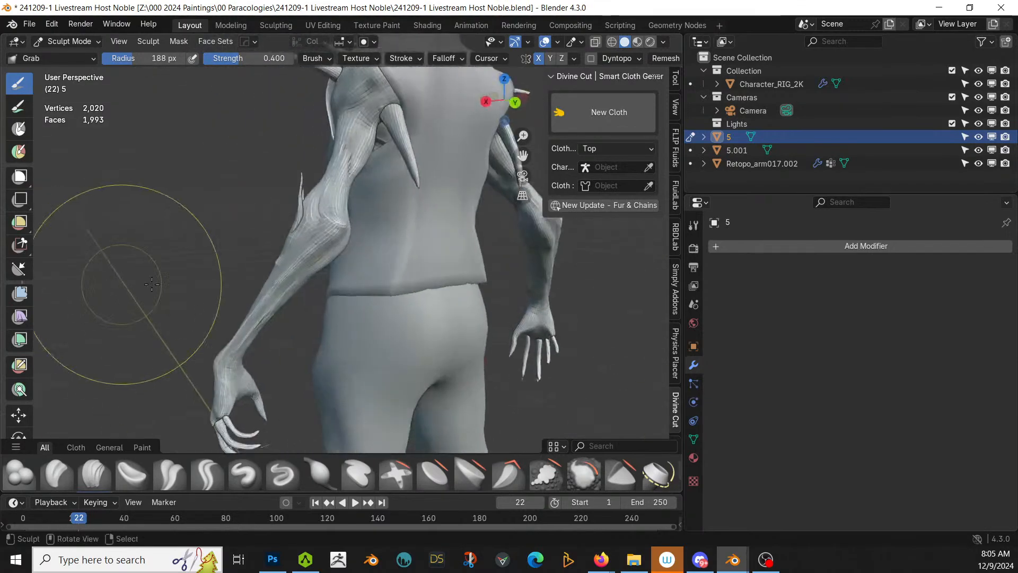
{"action": "mouse_move", "coordinate": [443, 293]}
{"action": "middle_mouse_down"}
{"action": "mouse_move", "coordinate": [432, 307]}
{"action": "mouse_move", "coordinate": [475, 270]}
{"action": "middle_mouse_up"}
{"action": "scroll", "coordinate": [475, 270], "scroll_direction": "up", "scroll_amount": 3}
{"action": "mouse_move", "coordinate": [484, 254]}
{"action": "left_mouse_down"}
{"action": "mouse_move", "coordinate": [514, 286]}
{"action": "mouse_move", "coordinate": [527, 279]}
{"action": "left_mouse_up"}
{"action": "left_click_drag", "start_coordinate": [495, 282], "coordinate": [499, 279]}
{"action": "scroll", "coordinate": [498, 280], "scroll_direction": "down", "scroll_amount": 4}
{"action": "middle_click_drag", "start_coordinate": [498, 279], "coordinate": [604, 327]}
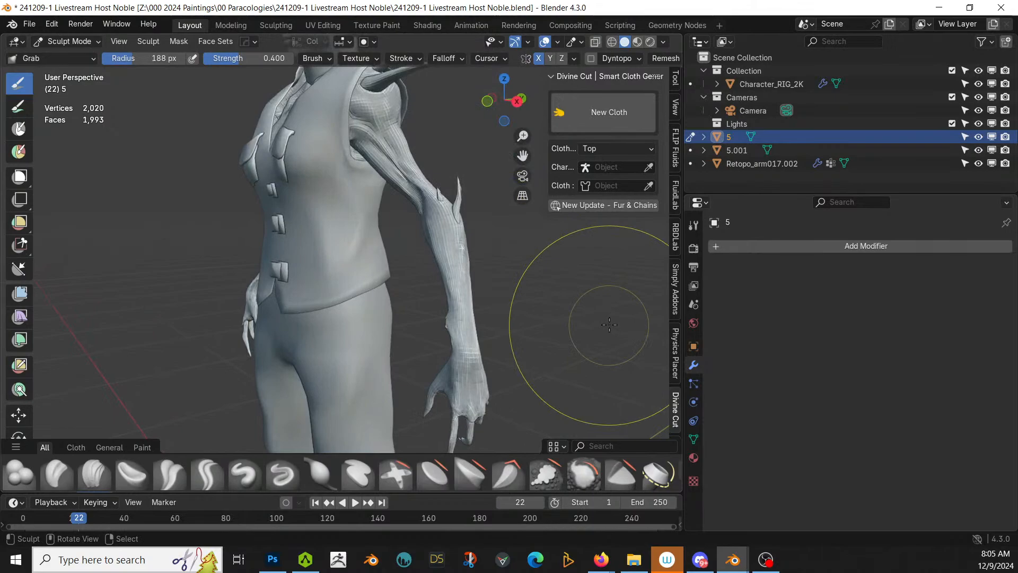
Step: Switch the viewport shading to Rendered
{"action": "mouse_move", "coordinate": [609, 324]}
{"action": "middle_mouse_down"}
{"action": "mouse_move", "coordinate": [327, 228]}
{"action": "mouse_move", "coordinate": [440, 336]}
{"action": "mouse_move", "coordinate": [428, 333]}
{"action": "mouse_move", "coordinate": [509, 371]}
{"action": "middle_mouse_up"}
{"action": "scroll", "coordinate": [393, 322], "scroll_direction": "up", "scroll_amount": 4}
{"action": "mouse_move", "coordinate": [393, 322]}
{"action": "middle_mouse_down"}
{"action": "mouse_move", "coordinate": [374, 335]}
{"action": "mouse_move", "coordinate": [398, 384]}
{"action": "mouse_move", "coordinate": [394, 350]}
{"action": "middle_mouse_up"}
{"action": "key", "text": "z"}
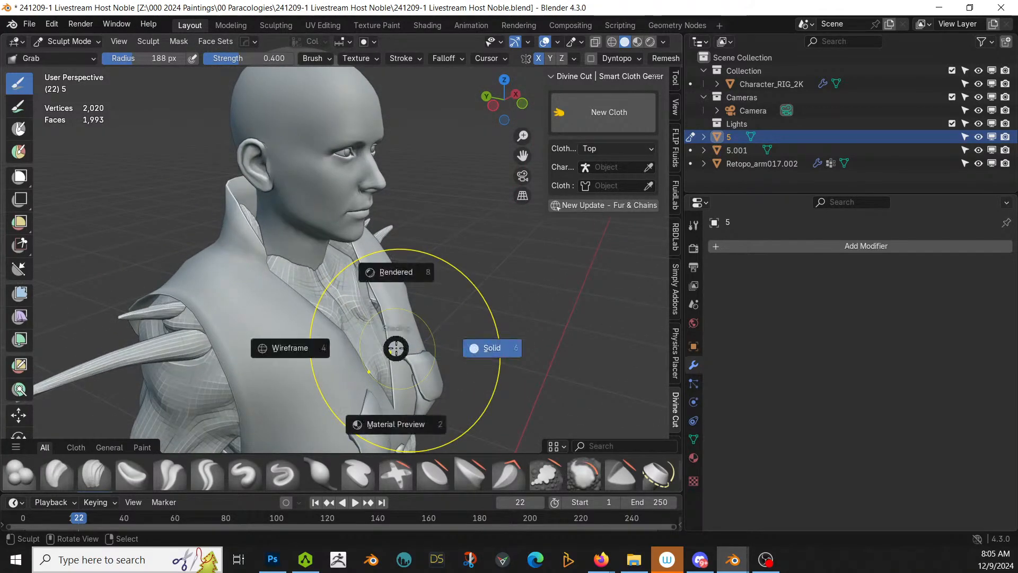
{"action": "left_click", "coordinate": [395, 346]}
Step: Examine the fit of the vest and trousers on the rendered character from several angles
{"action": "scroll", "coordinate": [396, 348], "scroll_direction": "down", "scroll_amount": 5}
{"action": "mouse_move", "coordinate": [395, 347]}
{"action": "middle_mouse_down"}
{"action": "mouse_move", "coordinate": [312, 312]}
{"action": "mouse_move", "coordinate": [304, 290]}
{"action": "mouse_move", "coordinate": [285, 288]}
{"action": "middle_mouse_up"}
{"action": "scroll", "coordinate": [312, 313], "scroll_direction": "down", "scroll_amount": 3}
{"action": "scroll", "coordinate": [303, 291], "scroll_direction": "up", "scroll_amount": 2}
{"action": "scroll", "coordinate": [318, 318], "scroll_direction": "up", "scroll_amount": 3}
{"action": "middle_click_drag", "start_coordinate": [346, 343], "coordinate": [334, 180], "text": "shift"}
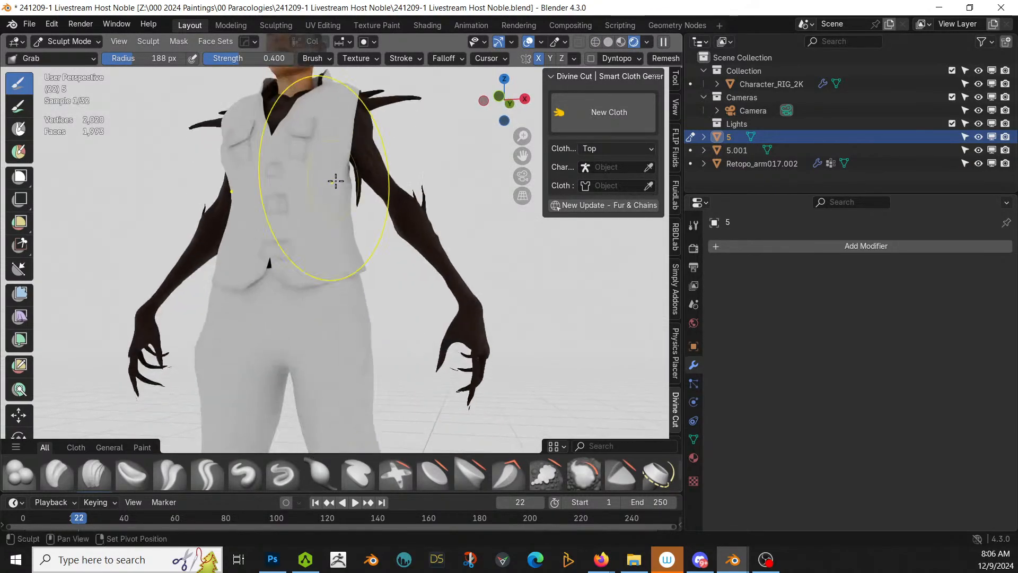
{"action": "mouse_move", "coordinate": [326, 259]}
{"action": "middle_mouse_down"}
{"action": "mouse_move", "coordinate": [316, 282]}
{"action": "mouse_move", "coordinate": [268, 289]}
{"action": "mouse_move", "coordinate": [269, 311]}
{"action": "middle_mouse_up"}
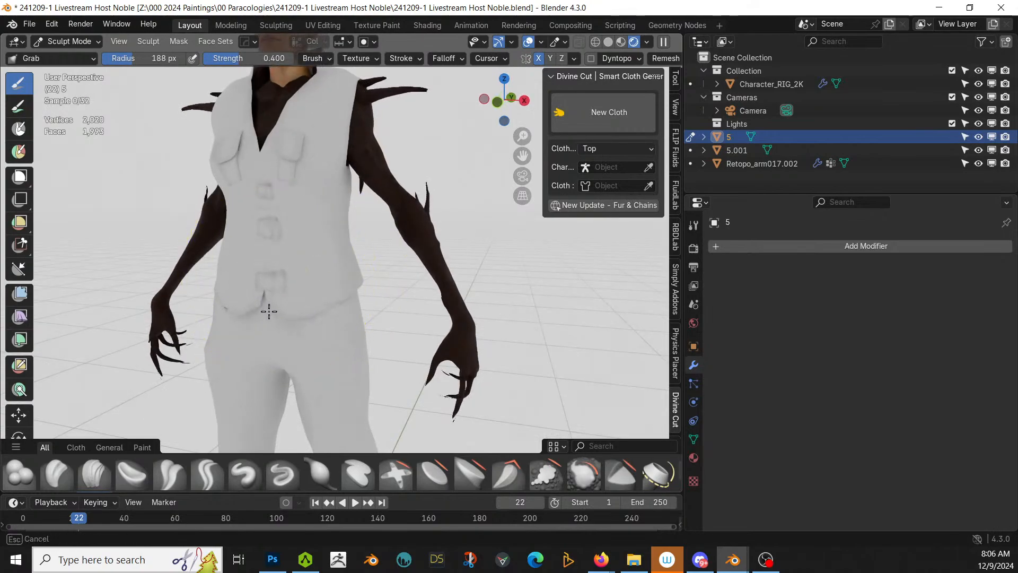
{"action": "scroll", "coordinate": [329, 273], "scroll_direction": "down", "scroll_amount": 3}
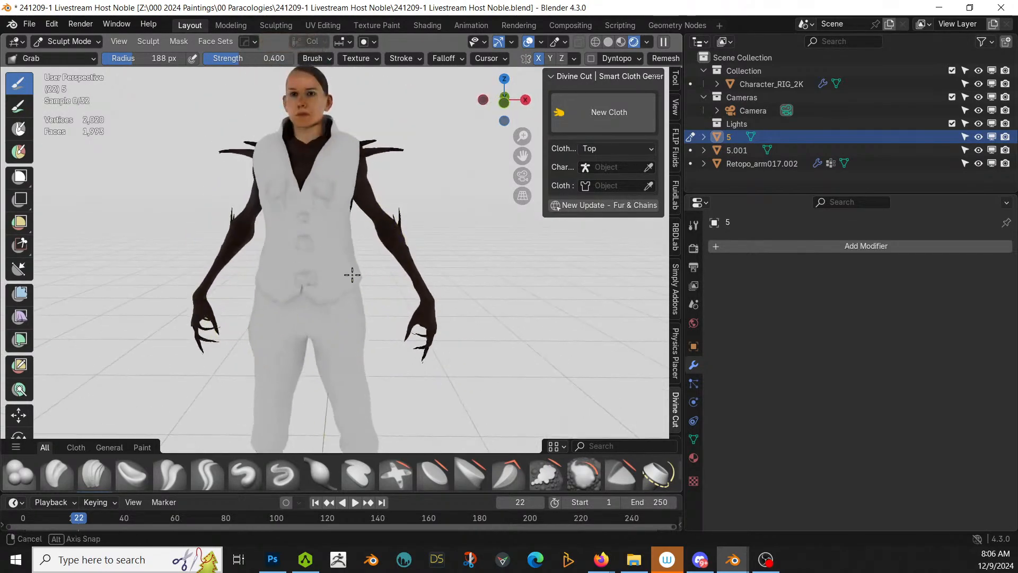
{"action": "middle_click_drag", "start_coordinate": [352, 273], "coordinate": [384, 273]}
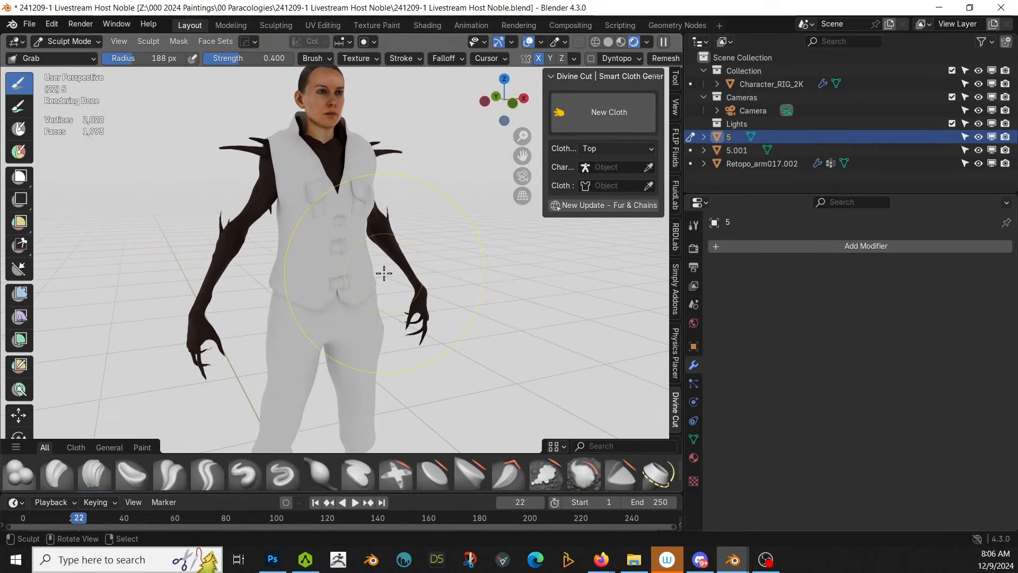
Step: Return the vest to Object Mode and save the file
{"action": "left_click", "coordinate": [66, 41]}
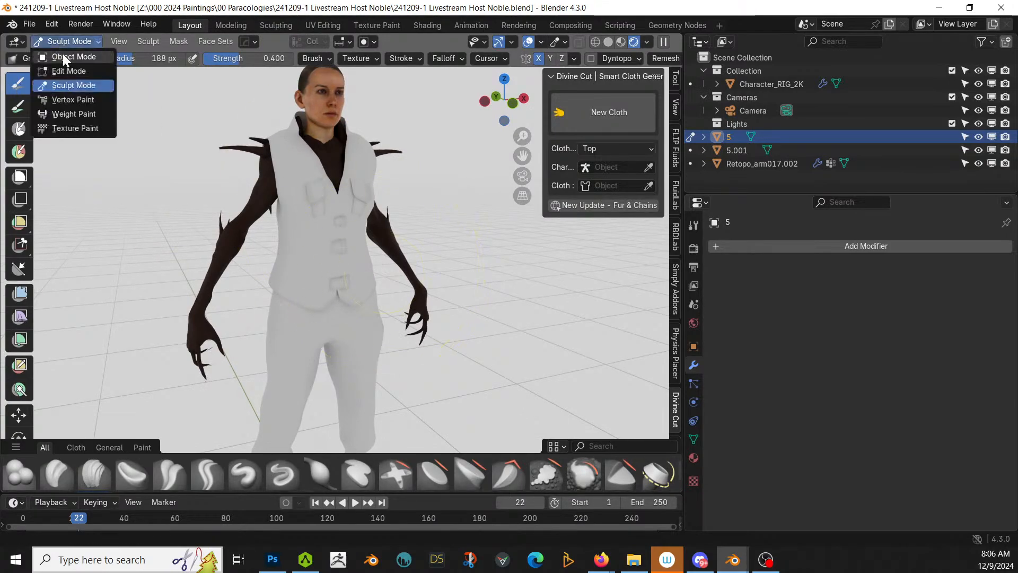
{"action": "left_click", "coordinate": [64, 47]}
{"action": "middle_click_drag", "start_coordinate": [350, 175], "coordinate": [232, 199]}
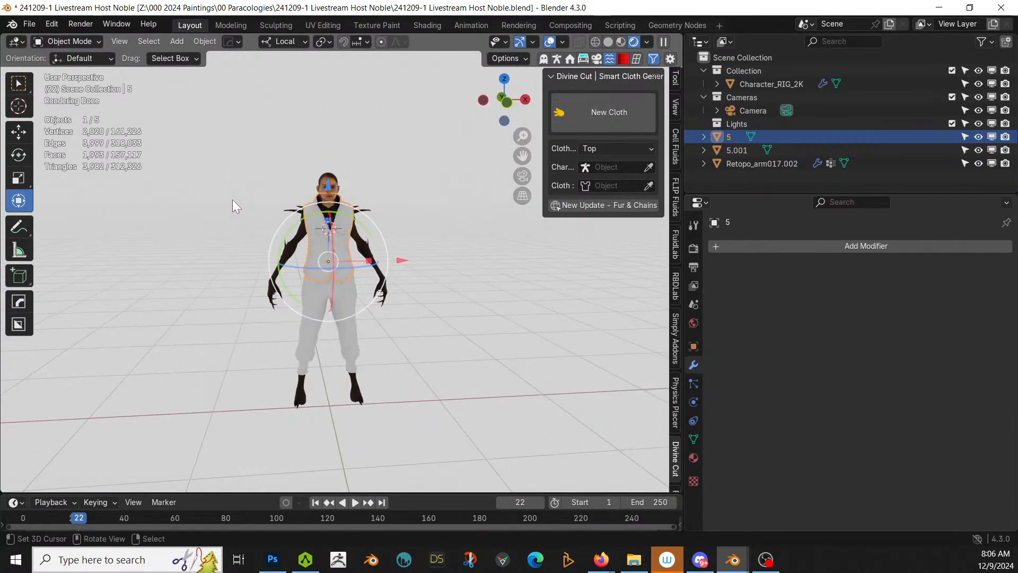
{"action": "key", "text": "ctrl+s"}
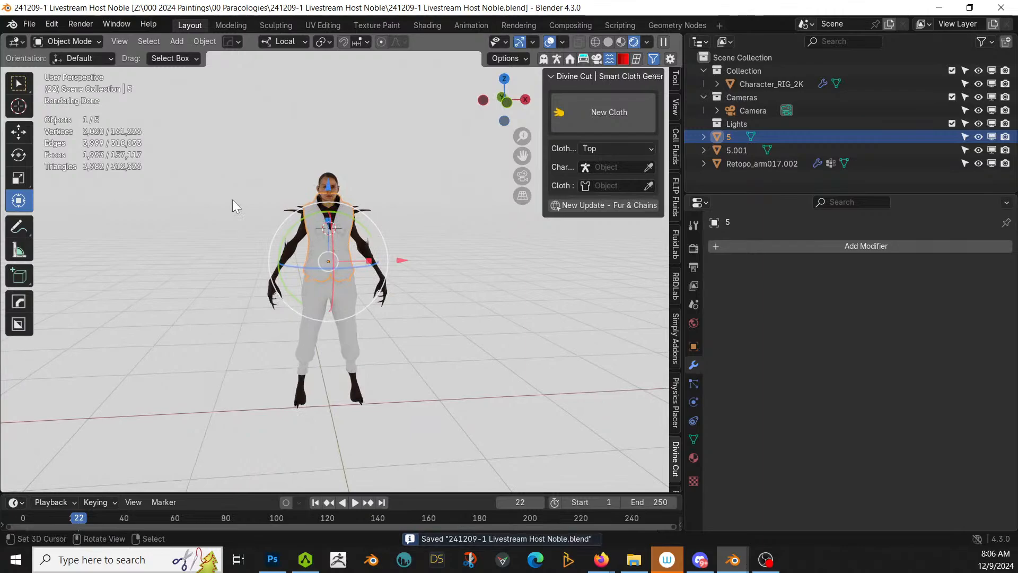
Step: Show the material slots of the Retopo_arm017.002 body, enter Edit Mode on it and select the linked head mesh
{"action": "left_click", "coordinate": [694, 458]}
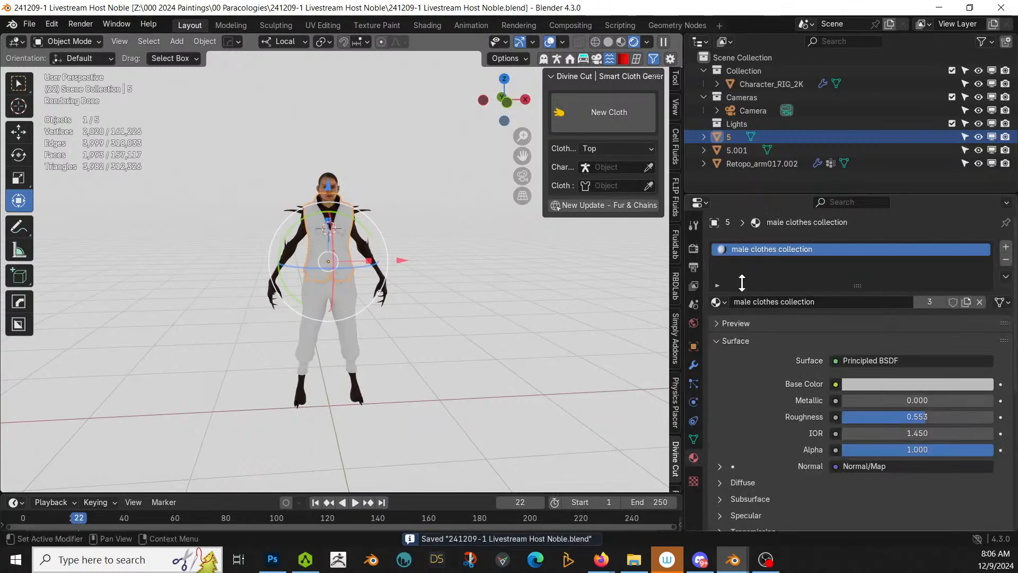
{"action": "left_click", "coordinate": [342, 195]}
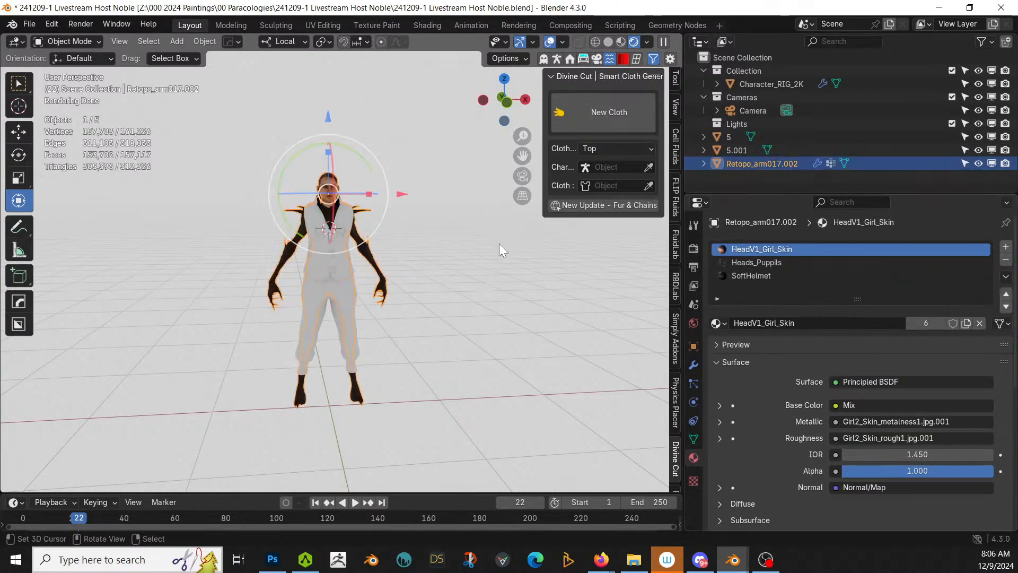
{"action": "scroll", "coordinate": [451, 278], "scroll_direction": "up", "scroll_amount": 3}
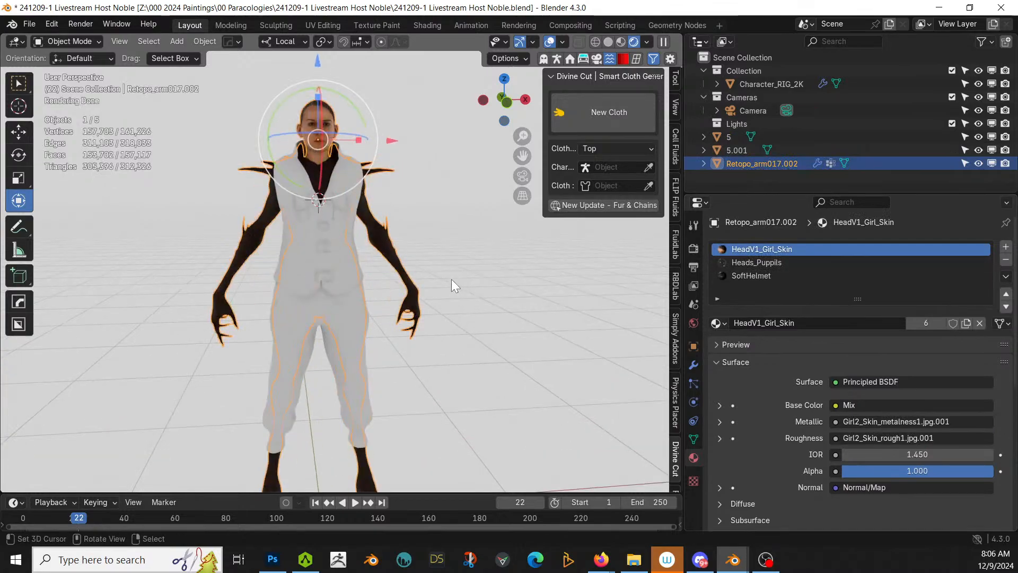
{"action": "key", "text": "Tab"}
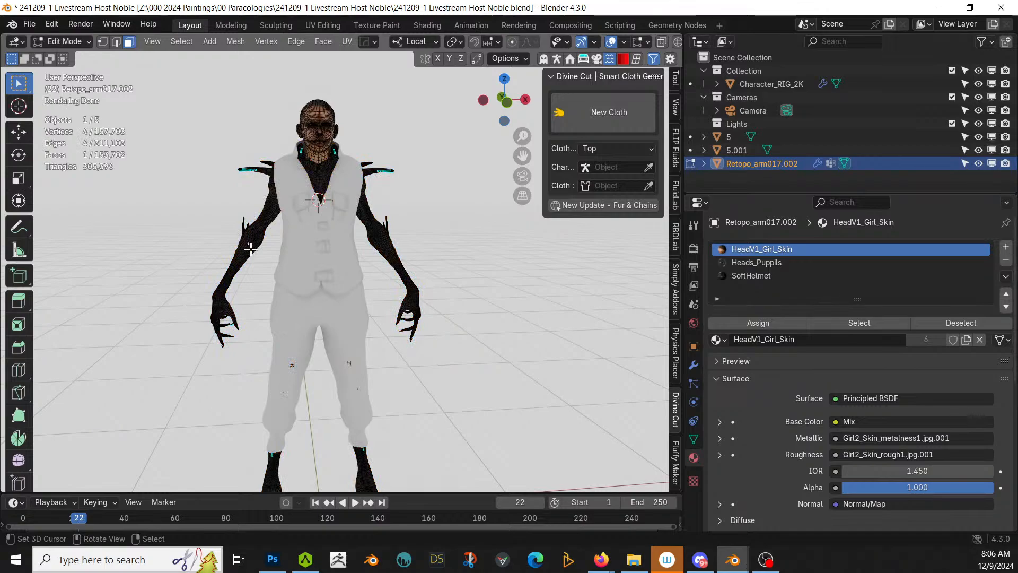
{"action": "key", "text": "l"}
{"action": "left_click", "coordinate": [320, 116]}
{"action": "key", "text": "l"}
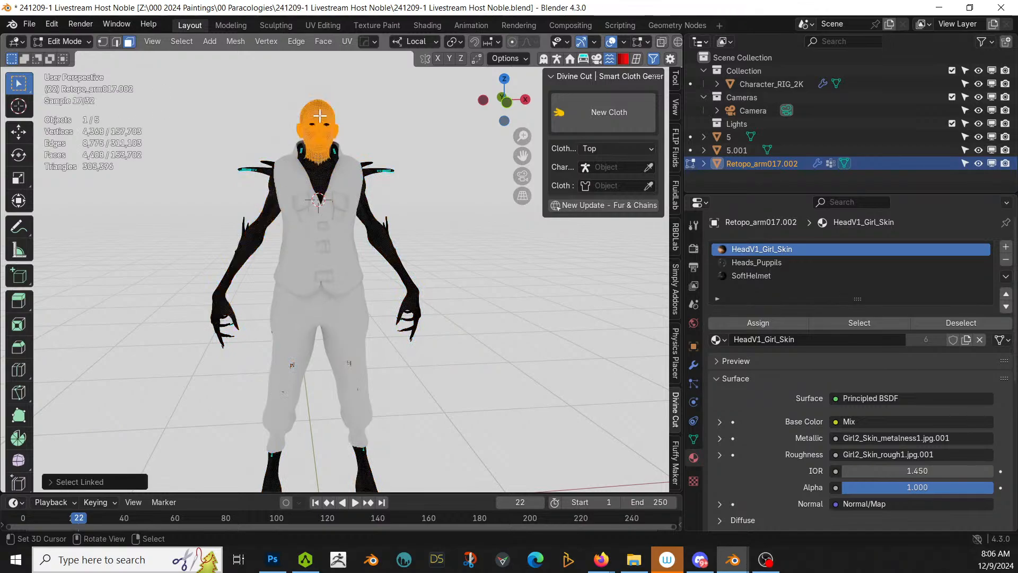
Step: Try selecting all faces that use the HeadV1_Girl_Skin material, and reselect only the linked head mesh
{"action": "scroll", "coordinate": [320, 115], "scroll_direction": "up", "scroll_amount": 3}
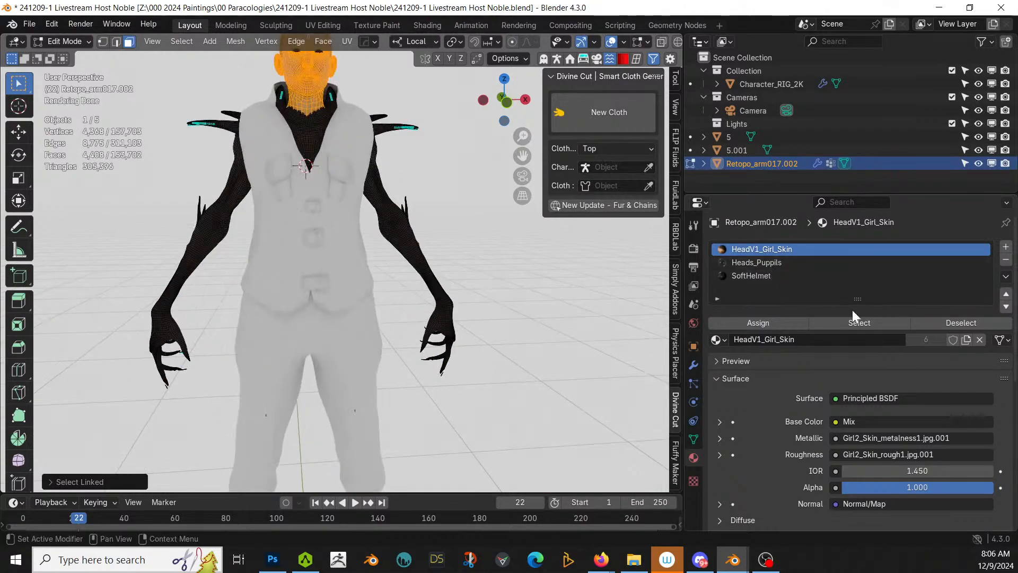
{"action": "left_click", "coordinate": [883, 322]}
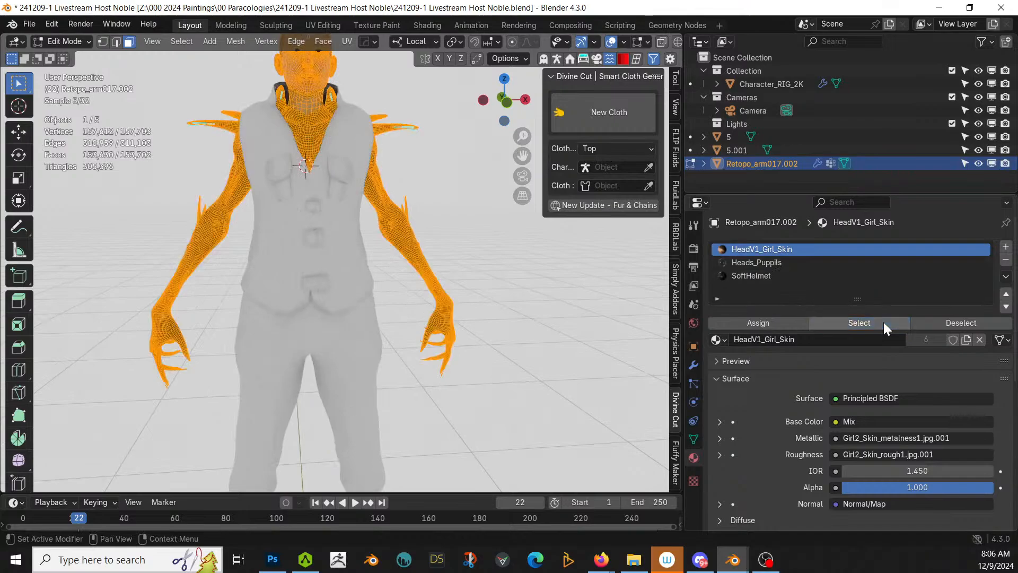
{"action": "left_click", "coordinate": [299, 63]}
{"action": "key", "text": "l"}
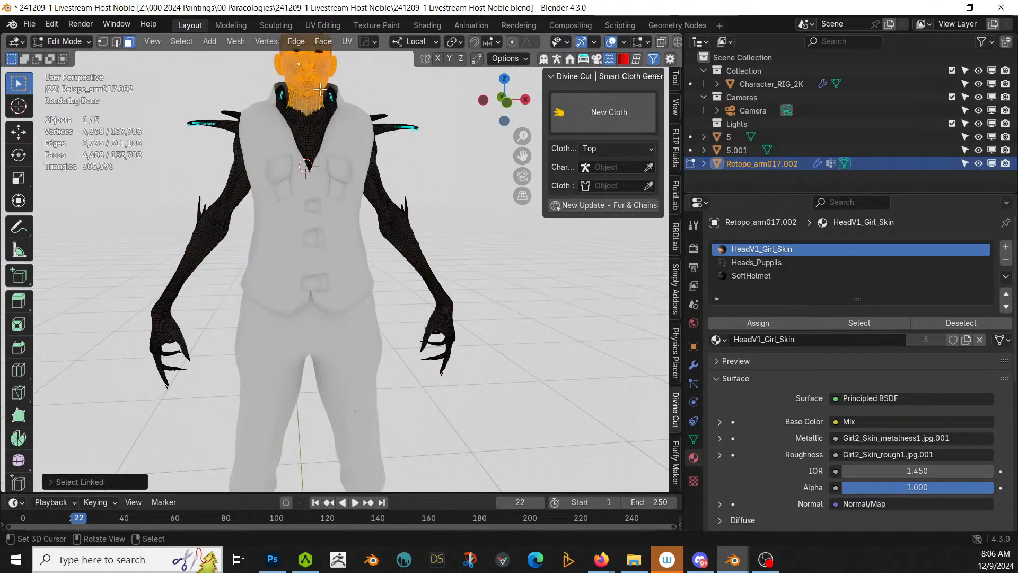
Step: Add the Heads_Puppils faces to the selection and circle-select the remaining eye geometry through the mesh with X-ray
{"action": "key", "text": "KP_Decimal"}
{"action": "left_click", "coordinate": [785, 261]}
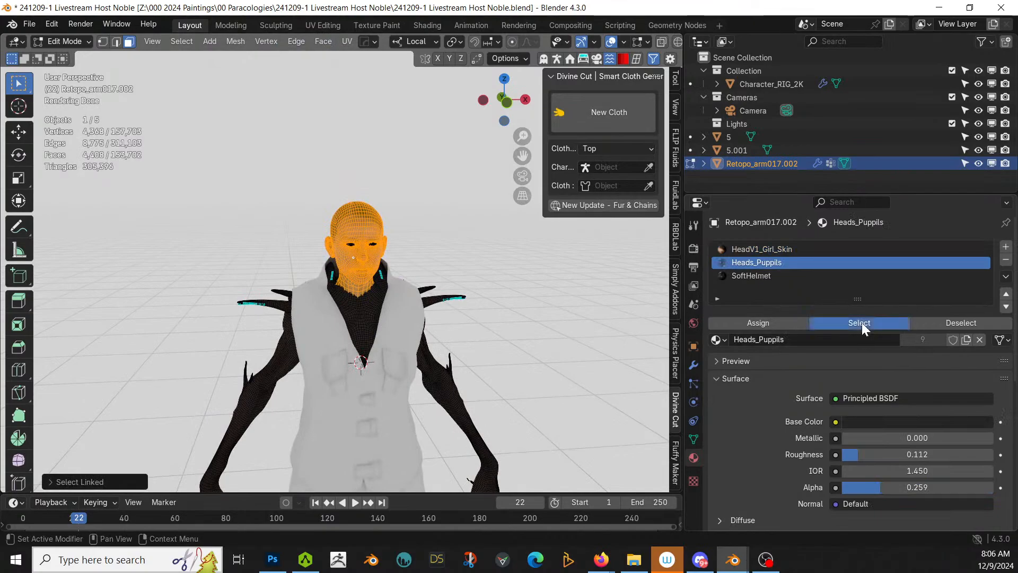
{"action": "left_click", "coordinate": [861, 322]}
{"action": "scroll", "coordinate": [477, 303], "scroll_direction": "up", "scroll_amount": 6}
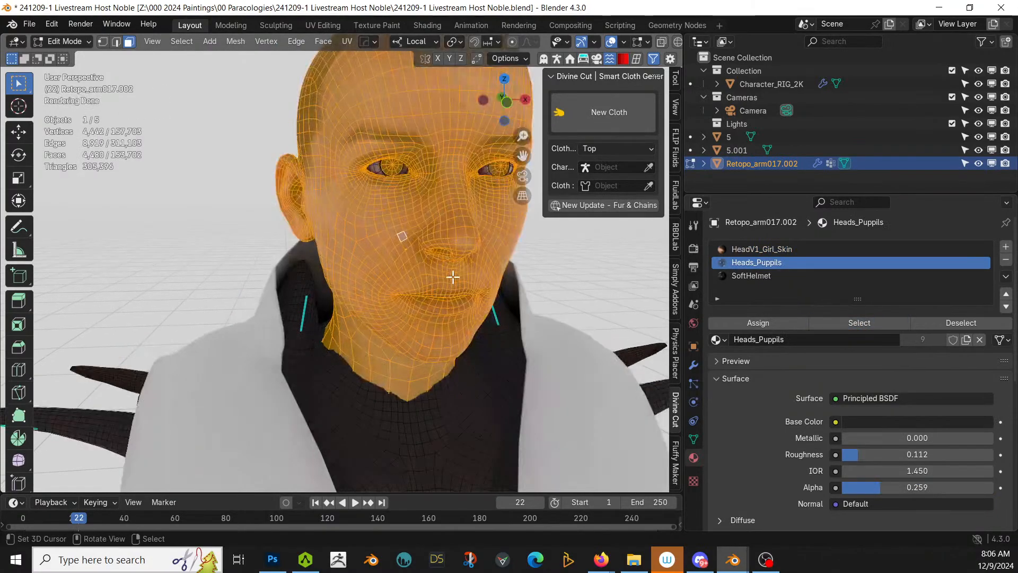
{"action": "middle_click_drag", "start_coordinate": [454, 273], "coordinate": [434, 260]}
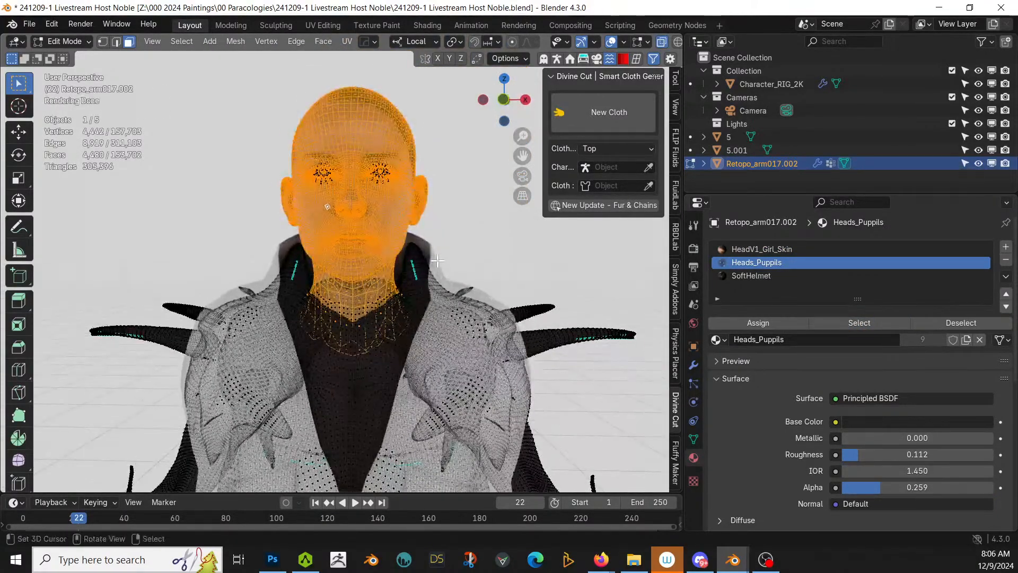
{"action": "key", "text": "c"}
{"action": "mouse_move", "coordinate": [314, 175]}
{"action": "left_mouse_down", "text": "shift"}
{"action": "mouse_move", "coordinate": [326, 172]}
{"action": "mouse_move", "coordinate": [302, 176]}
{"action": "mouse_move", "coordinate": [361, 181]}
{"action": "left_mouse_up", "text": "shift"}
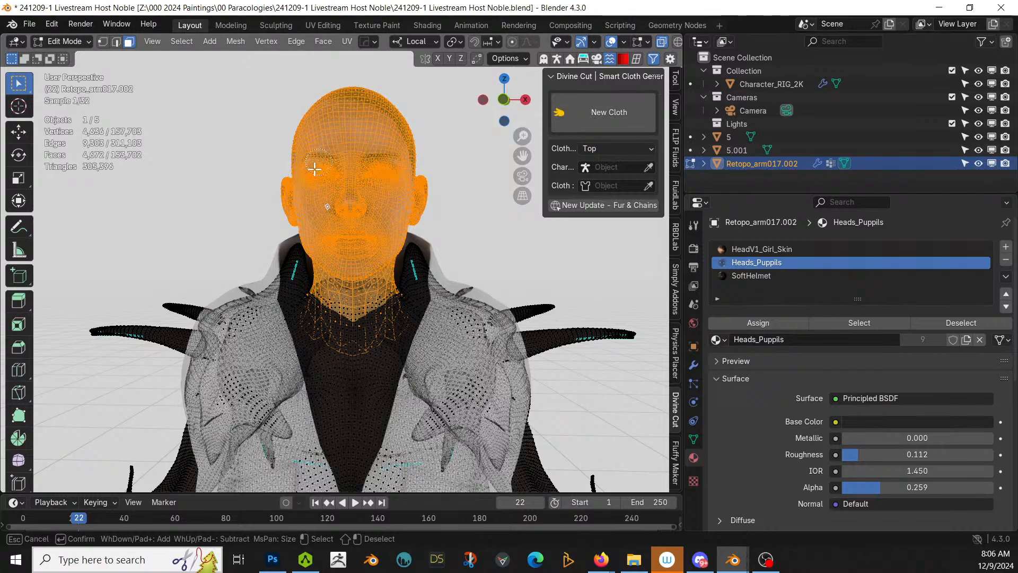
{"action": "key", "text": "Escape"}
Step: Invert the selection to the body, assign those faces to a new empty material slot and return to Object Mode
{"action": "middle_click_drag", "start_coordinate": [330, 171], "coordinate": [315, 227]}
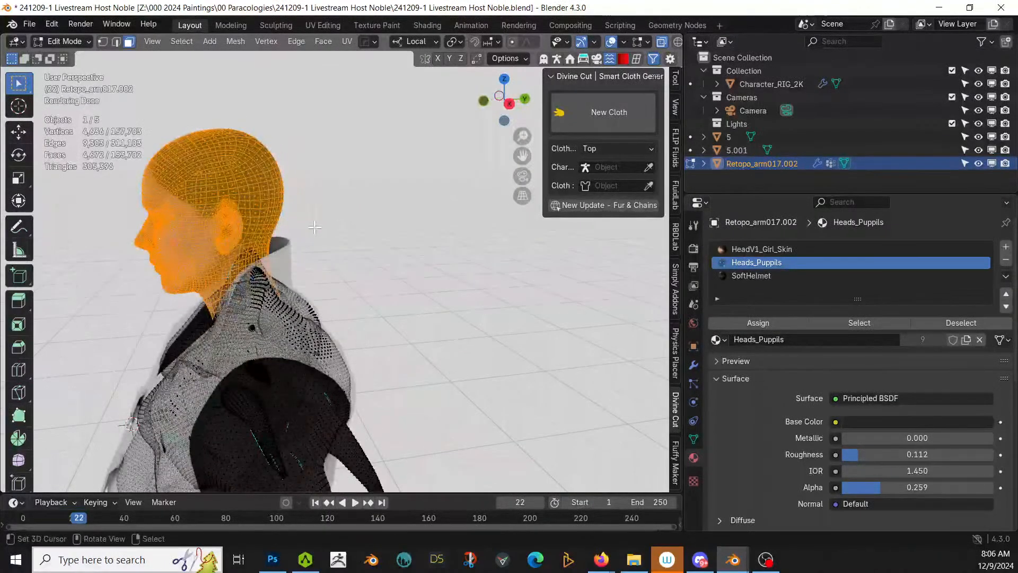
{"action": "key", "text": "ctrl+i"}
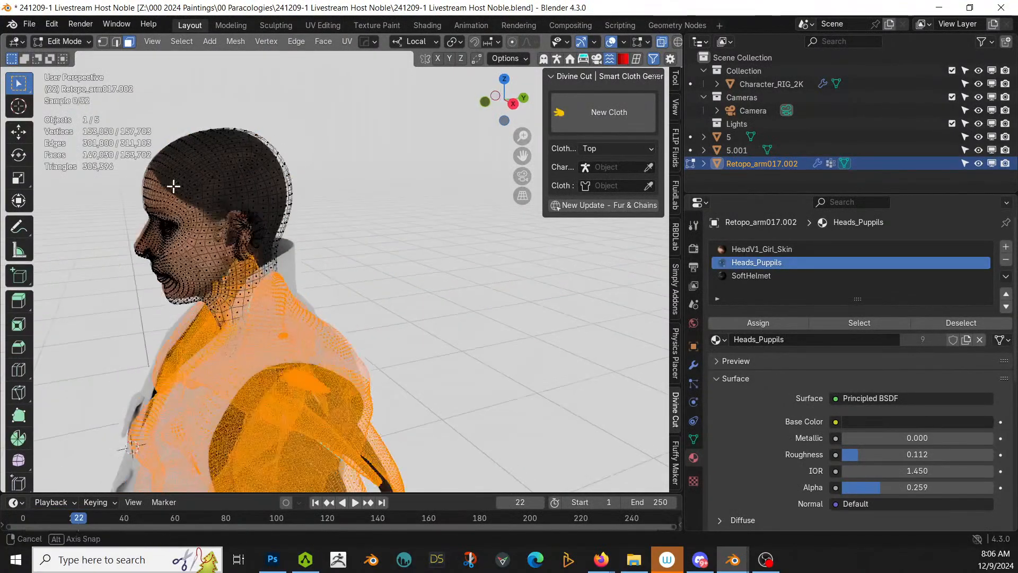
{"action": "middle_click_drag", "start_coordinate": [172, 182], "coordinate": [262, 154]}
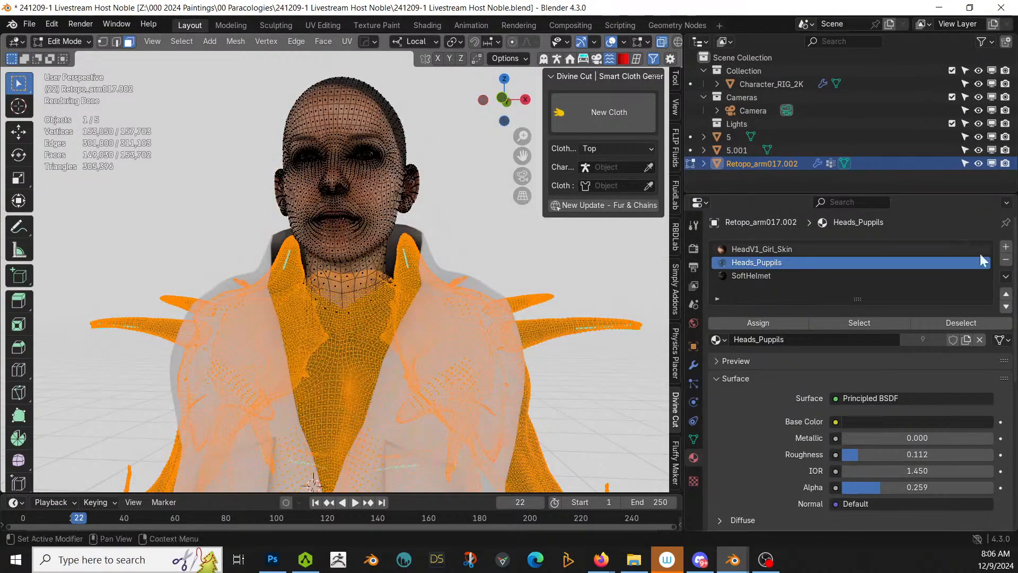
{"action": "left_click", "coordinate": [763, 325]}
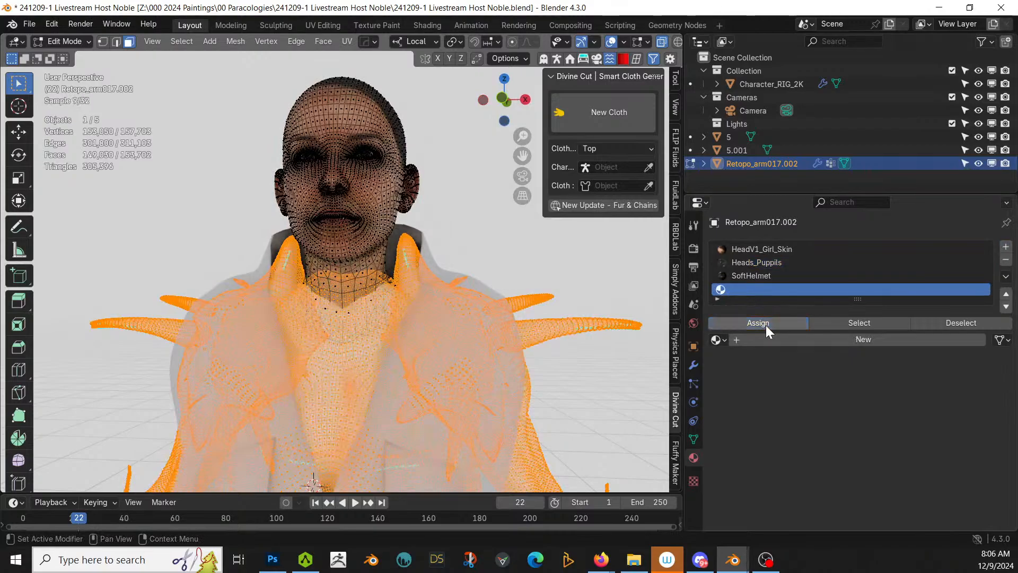
{"action": "key", "text": "Tab"}
Step: Examine the rendered head and the neckline where the face skin meets the body's new material slot
{"action": "scroll", "coordinate": [476, 295], "scroll_direction": "down", "scroll_amount": 3}
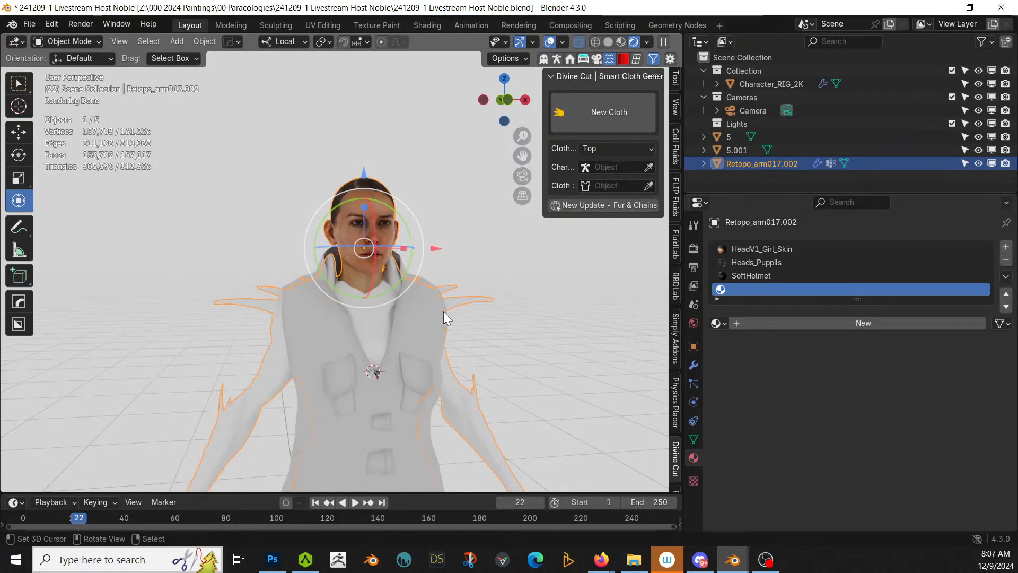
{"action": "scroll", "coordinate": [444, 311], "scroll_direction": "down", "scroll_amount": 2}
{"action": "scroll", "coordinate": [482, 259], "scroll_direction": "up", "scroll_amount": 5}
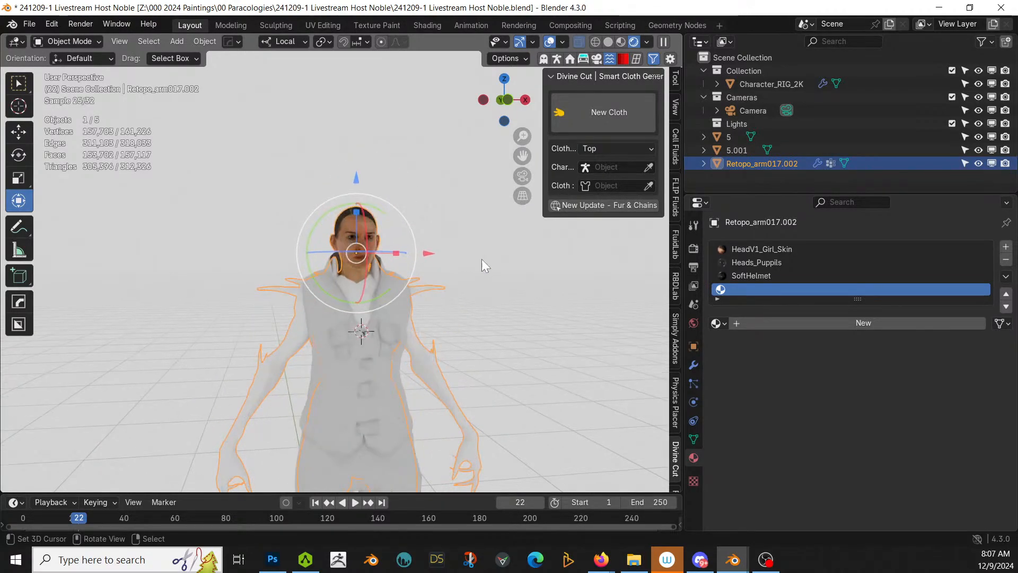
{"action": "middle_click_drag", "start_coordinate": [486, 254], "coordinate": [319, 318]}
{"action": "scroll", "coordinate": [583, 263], "scroll_direction": "up", "scroll_amount": 2}
{"action": "scroll", "coordinate": [319, 318], "scroll_direction": "up", "scroll_amount": 2}
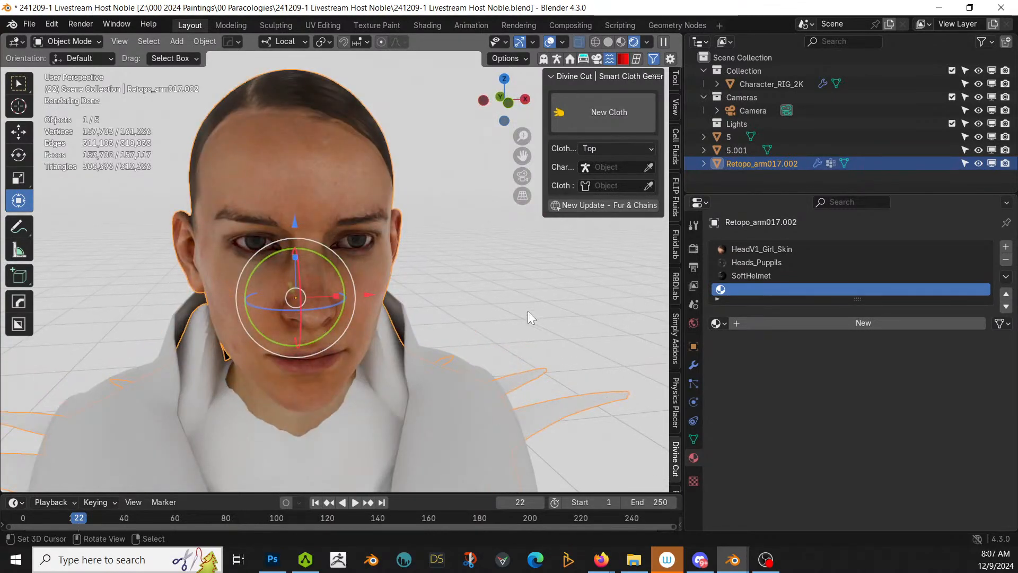
{"action": "middle_click_drag", "start_coordinate": [486, 350], "coordinate": [501, 309]}
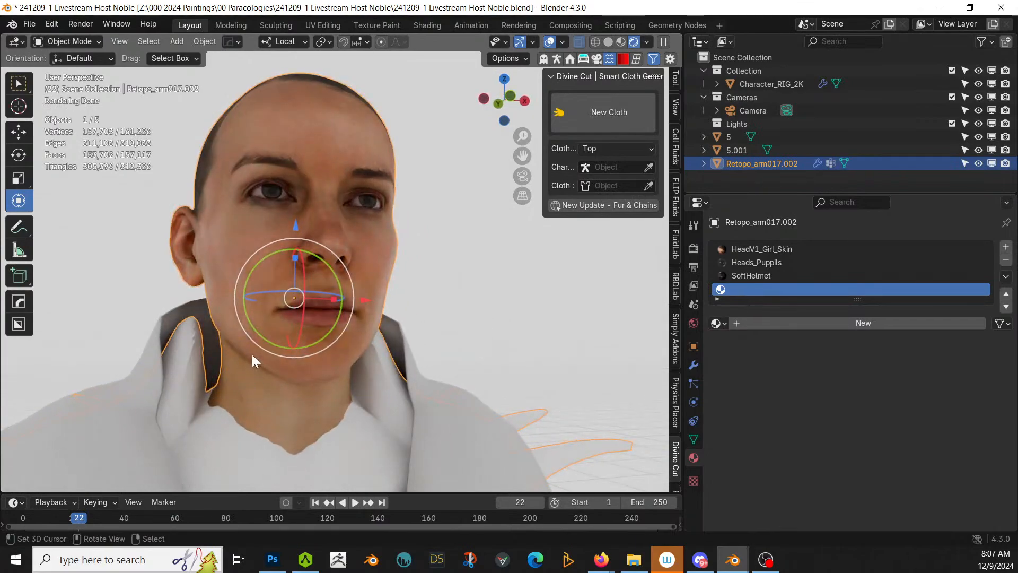
{"action": "middle_click_drag", "start_coordinate": [241, 341], "coordinate": [384, 387]}
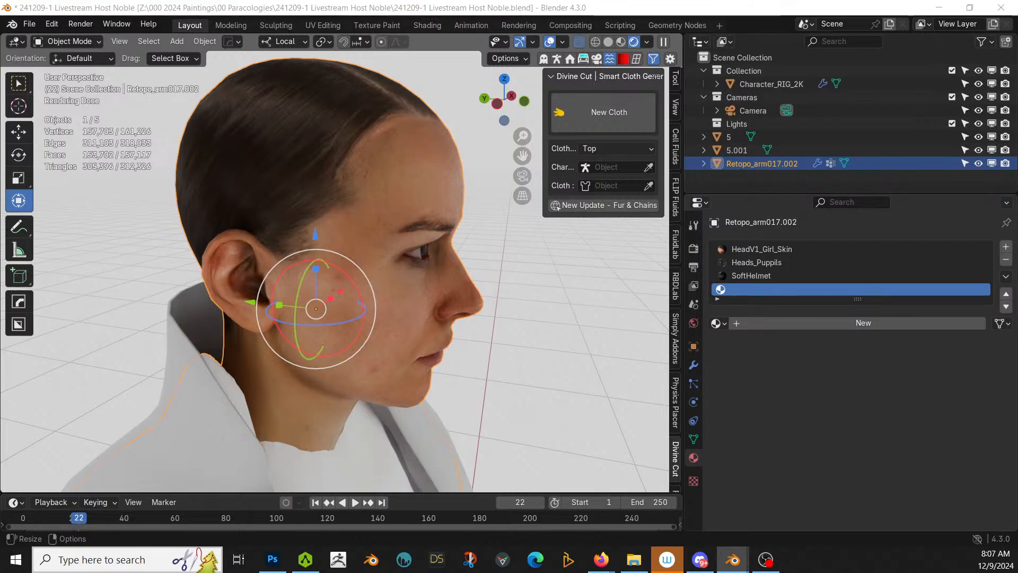
Step: Examine the whole clothed character from the front and deselect the body
{"action": "scroll", "coordinate": [346, 141], "scroll_direction": "down", "scroll_amount": 9}
{"action": "middle_click_drag", "start_coordinate": [345, 140], "coordinate": [385, 143]}
{"action": "scroll", "coordinate": [274, 124], "scroll_direction": "down", "scroll_amount": 4}
{"action": "scroll", "coordinate": [311, 107], "scroll_direction": "up", "scroll_amount": 3}
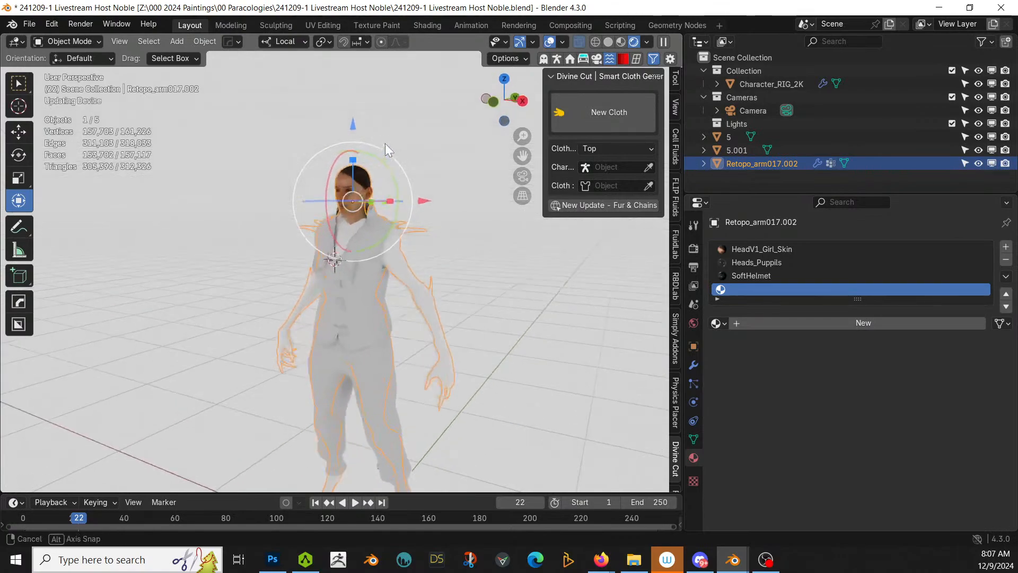
{"action": "scroll", "coordinate": [387, 243], "scroll_direction": "up", "scroll_amount": 3}
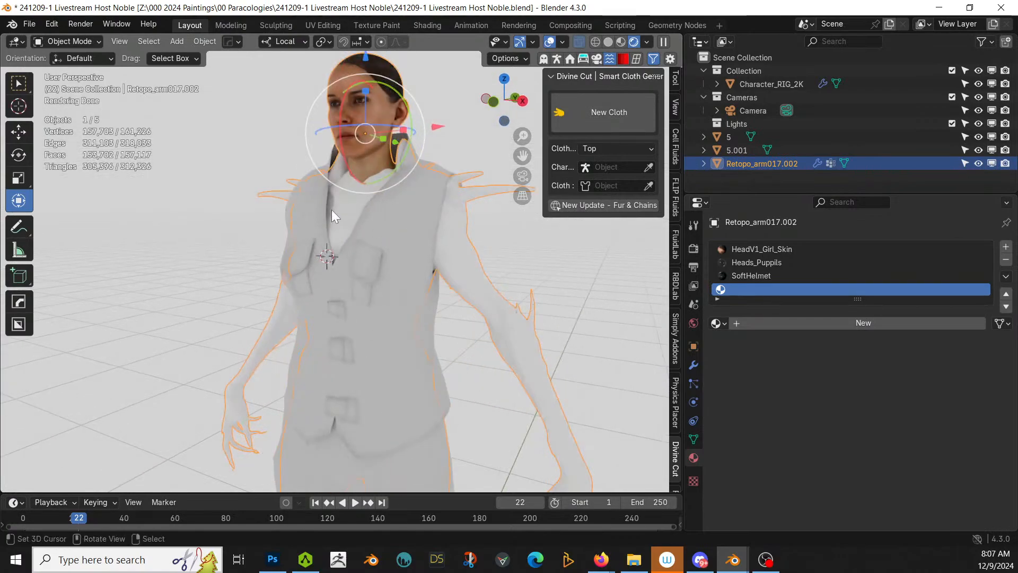
{"action": "middle_click_drag", "start_coordinate": [242, 200], "coordinate": [357, 237]}
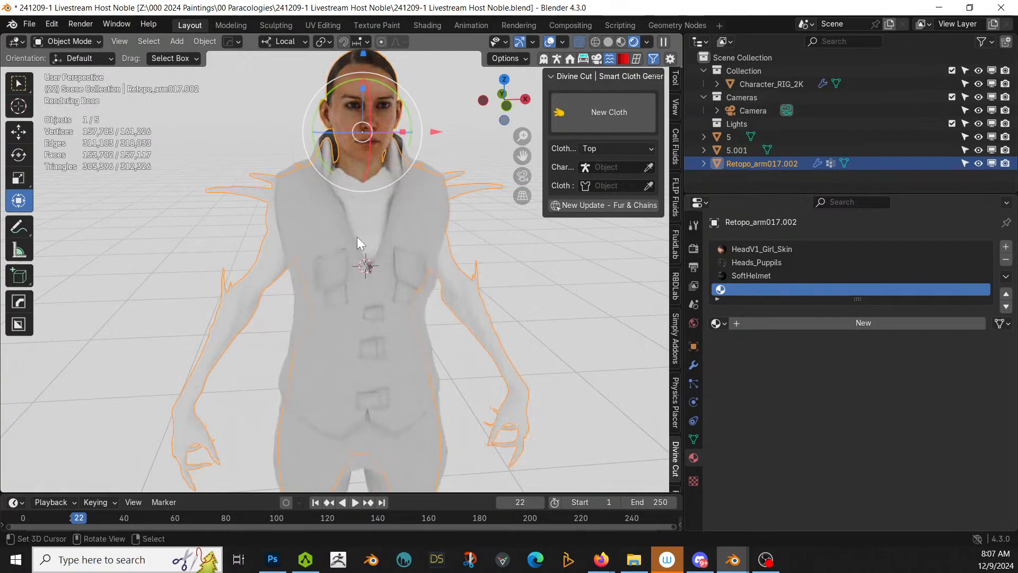
{"action": "left_click", "coordinate": [499, 227]}
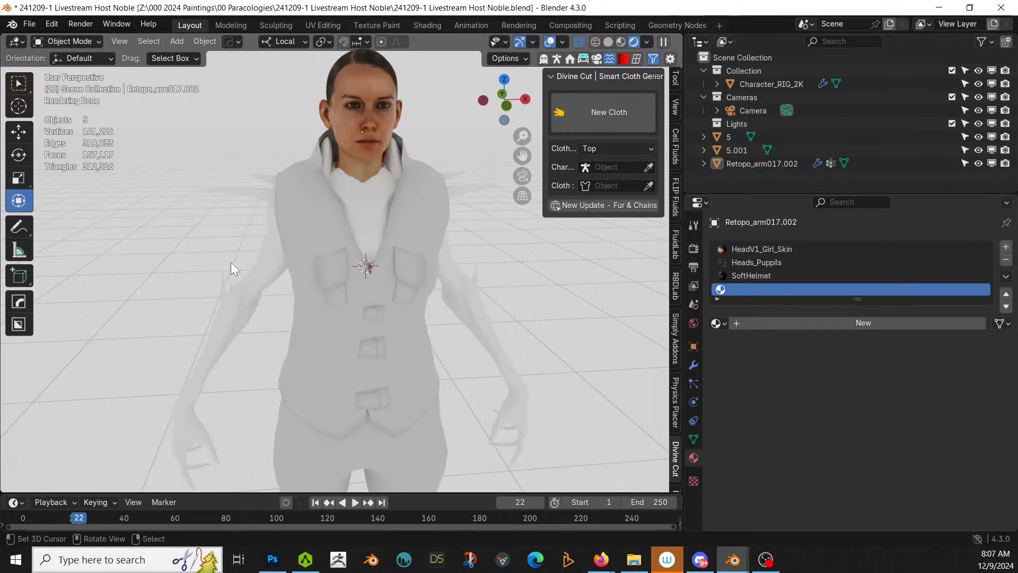
Step: Start appending data from another blend file and browse up to the 00 Paracologies folder
{"action": "key", "text": "F4"}
{"action": "mouse_move", "coordinate": [214, 288]}
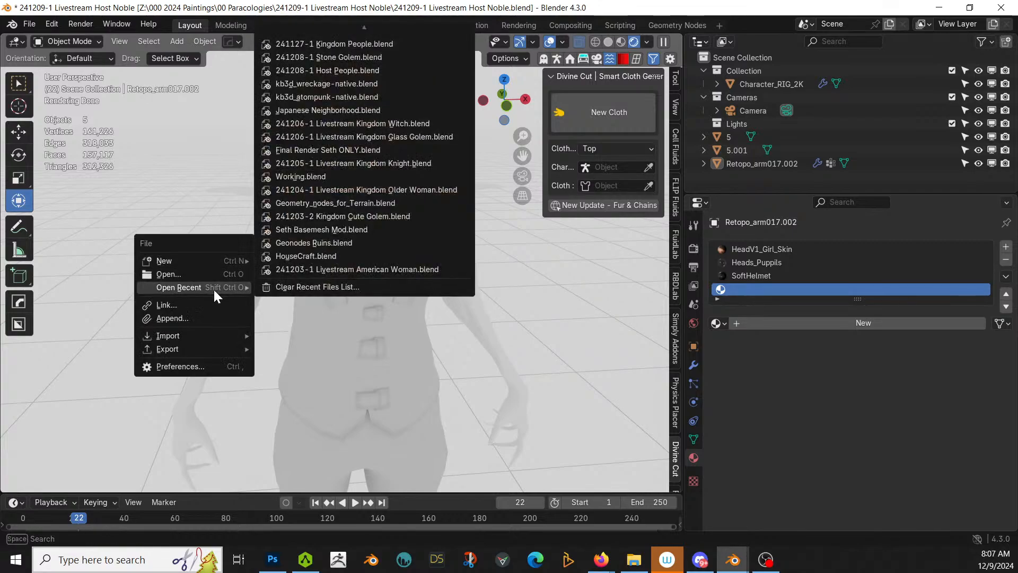
{"action": "left_click", "coordinate": [176, 317]}
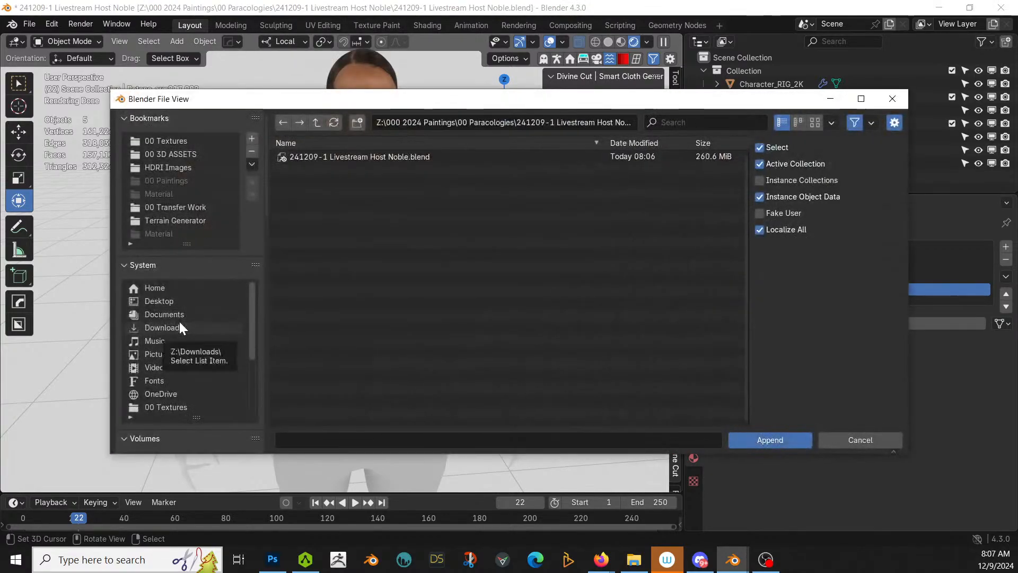
{"action": "scroll", "coordinate": [190, 403], "scroll_direction": "down", "scroll_amount": 4}
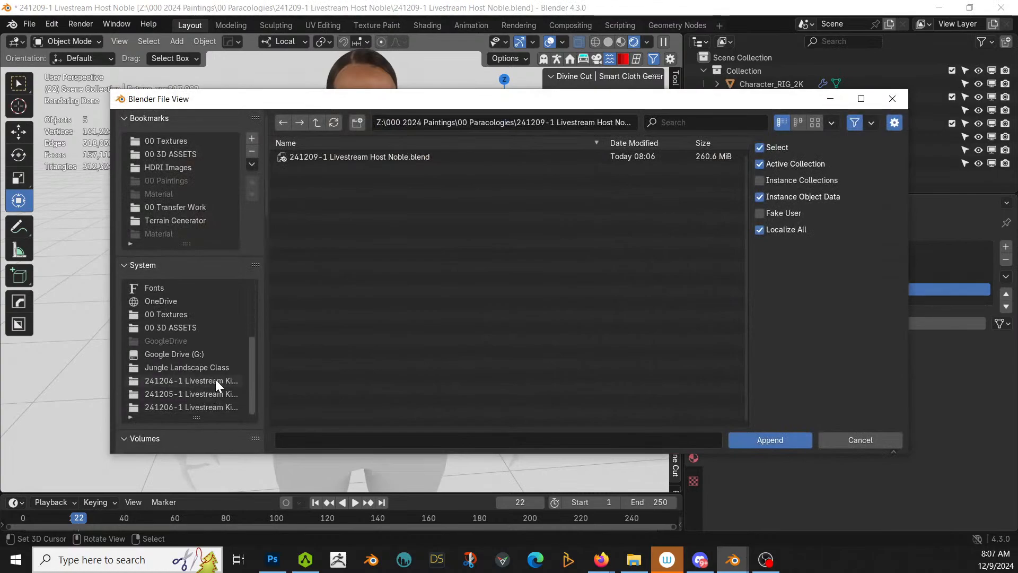
{"action": "left_click", "coordinate": [316, 123]}
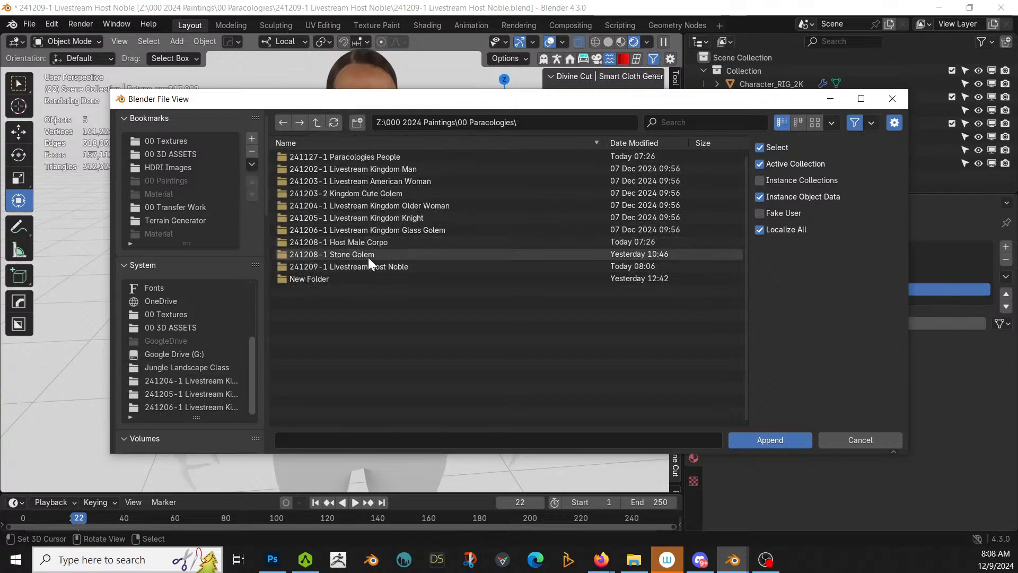
Step: Rename the folder 241208-1 Host Male Corpo as 241208-2 Host Male Corpo
{"action": "left_click", "coordinate": [362, 243]}
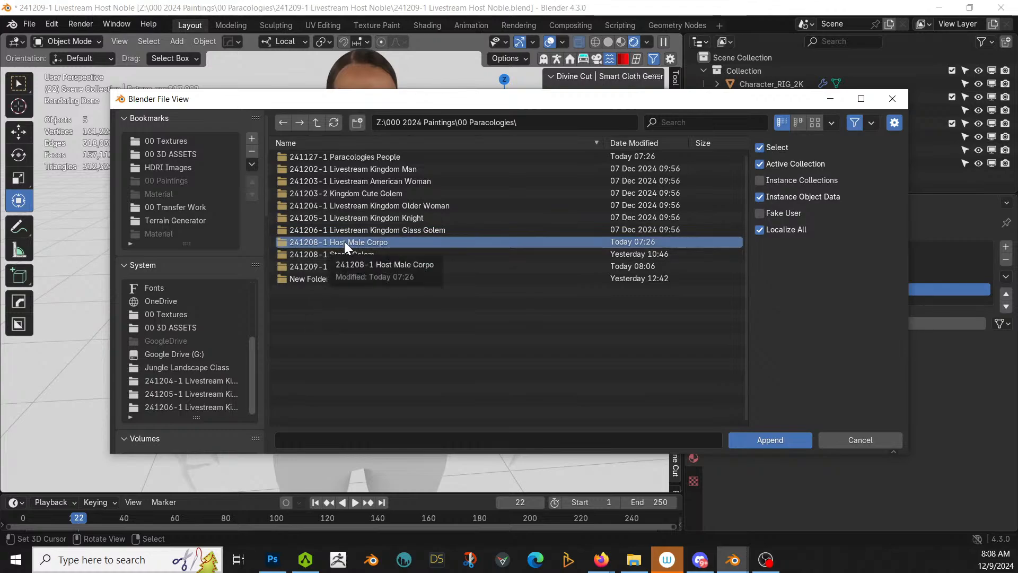
{"action": "left_click", "coordinate": [344, 241], "text": "ctrl"}
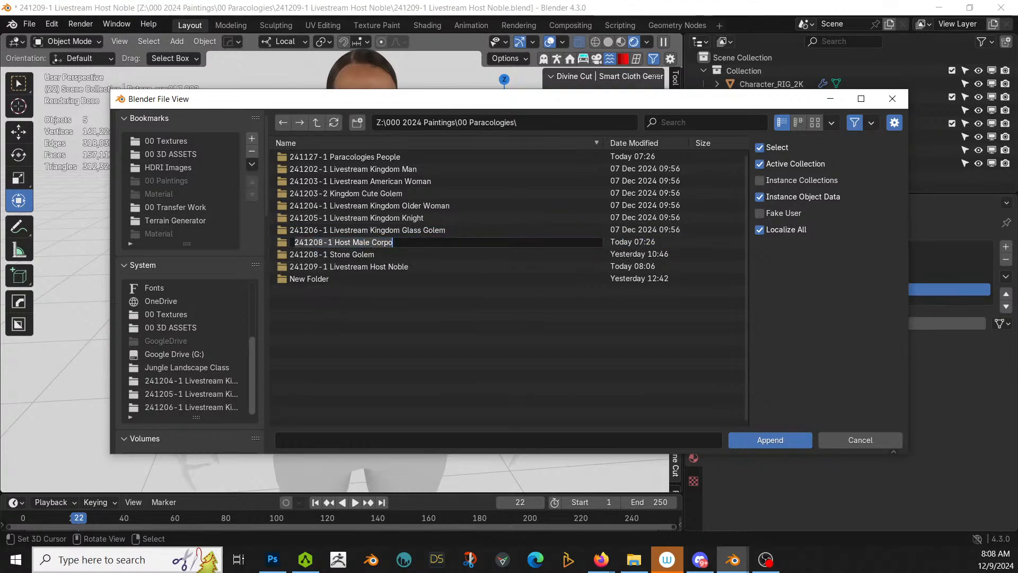
{"action": "key", "text": "BackSpace"}
{"action": "type", "text": "2"}
{"action": "key", "text": "Return"}
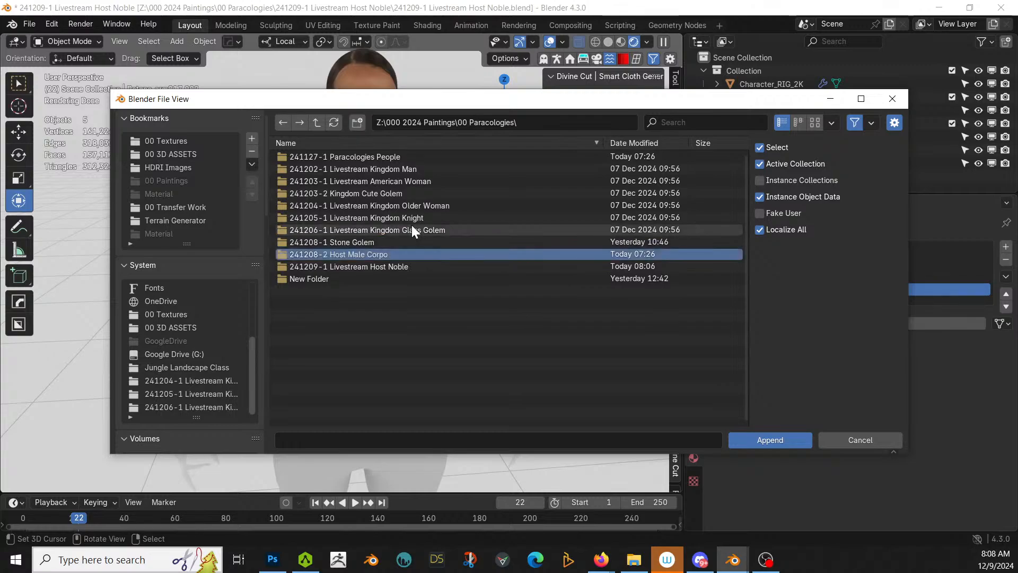
Step: Append the arm collection material from 241208-2 Host Male Corpo.blend
{"action": "left_click", "coordinate": [357, 252]}
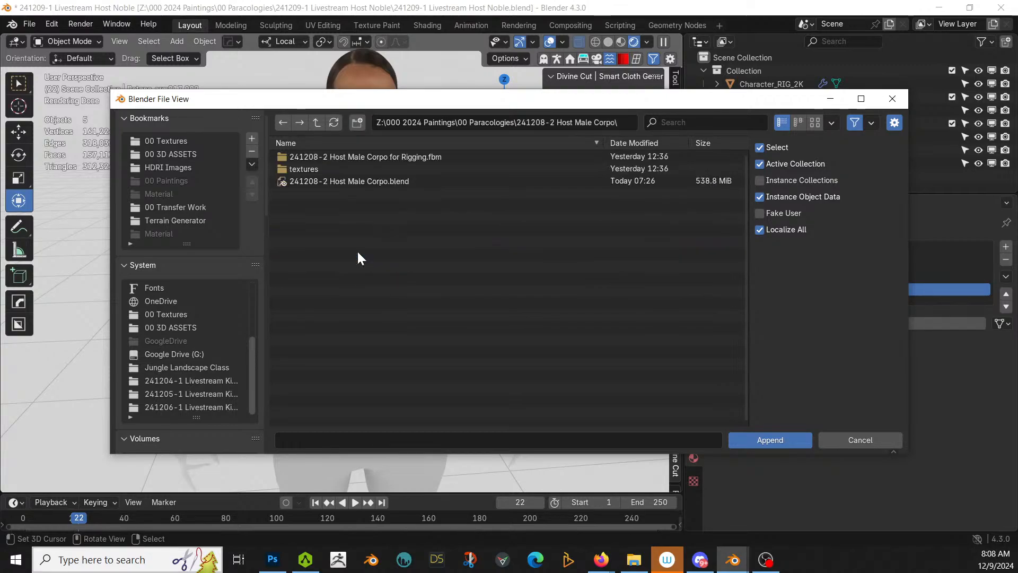
{"action": "left_click", "coordinate": [346, 182]}
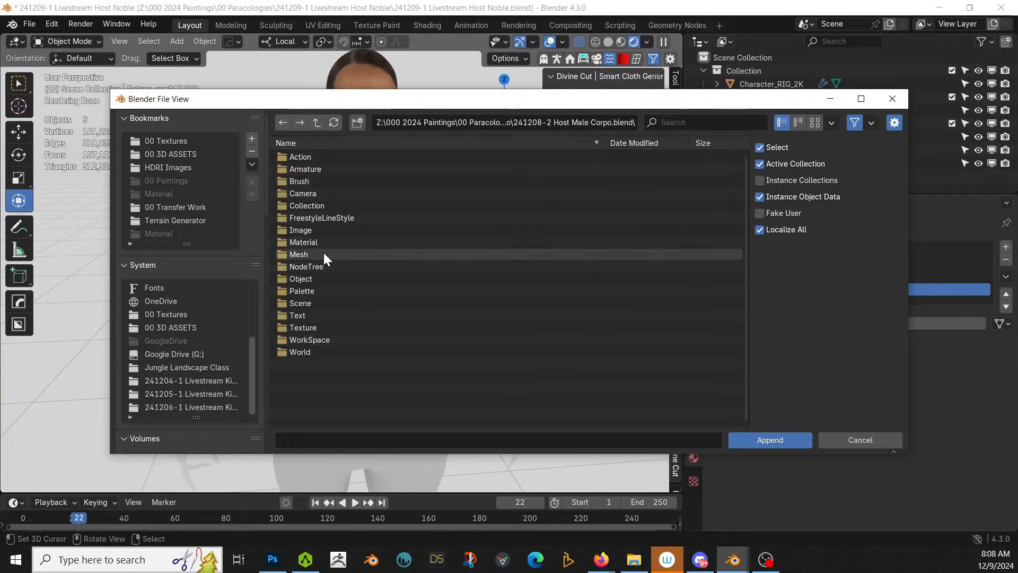
{"action": "left_click", "coordinate": [303, 243]}
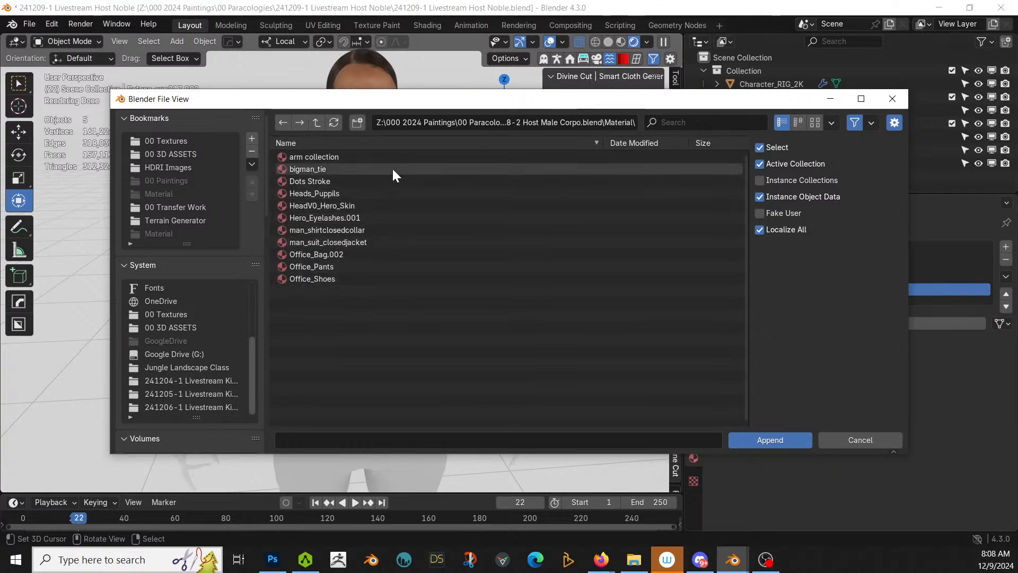
{"action": "left_click", "coordinate": [324, 156]}
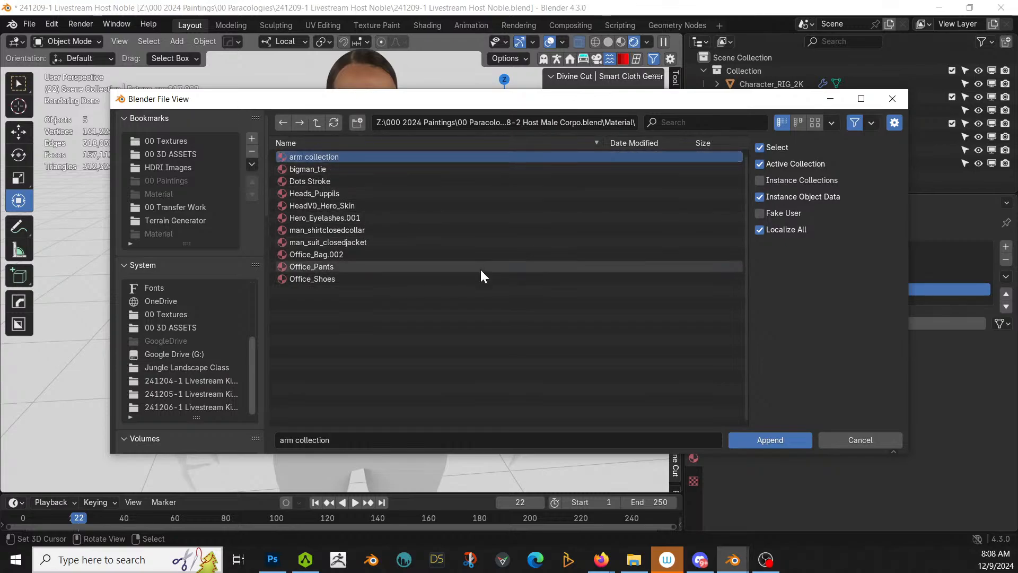
{"action": "left_click", "coordinate": [767, 440]}
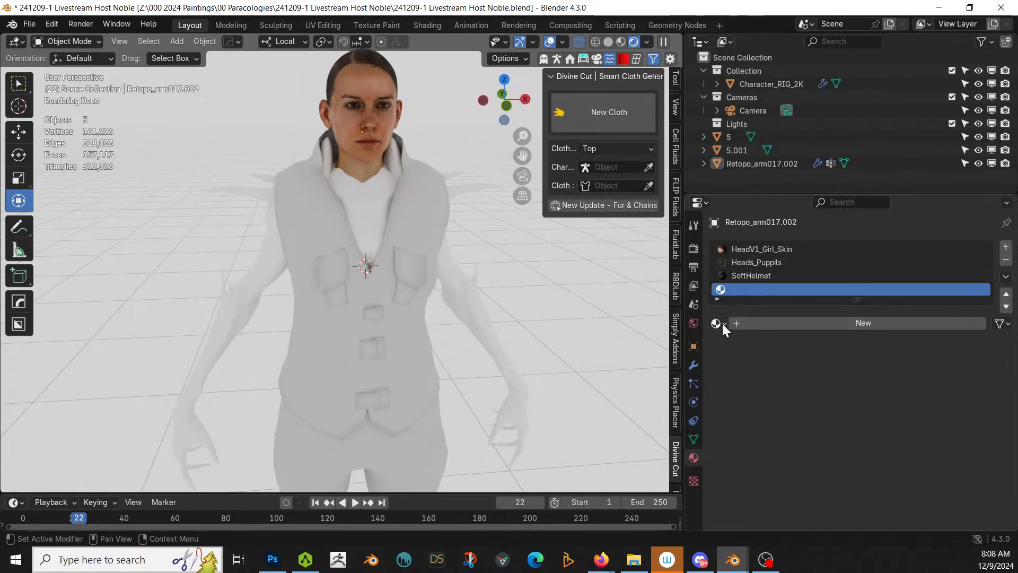
Step: Search the existing materials for "arm" to fill the body's empty material slot
{"action": "left_click", "coordinate": [719, 323]}
{"action": "type", "text": "arm"}
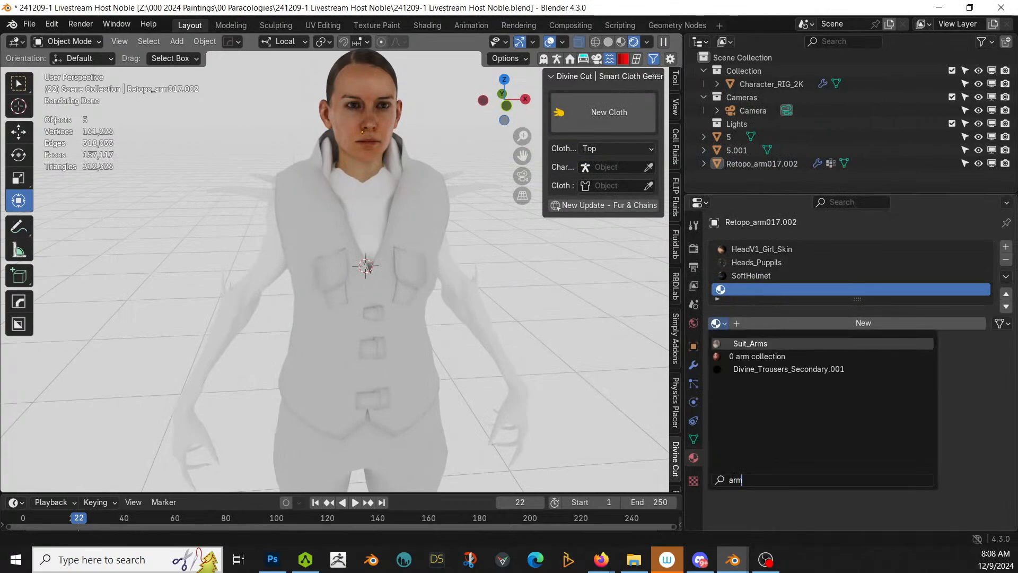
Step: Assign the existing "arm collection" material to the empty fourth material slot of the creature body
{"action": "key", "text": "Down"}
{"action": "left_click", "coordinate": [758, 357]}
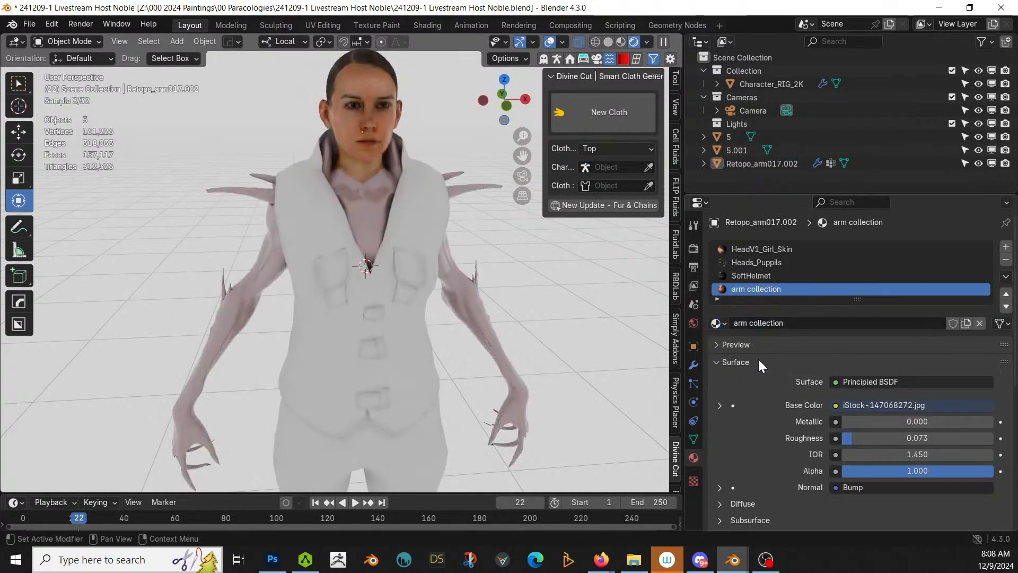
{"action": "middle_click_drag", "start_coordinate": [500, 320], "coordinate": [444, 327]}
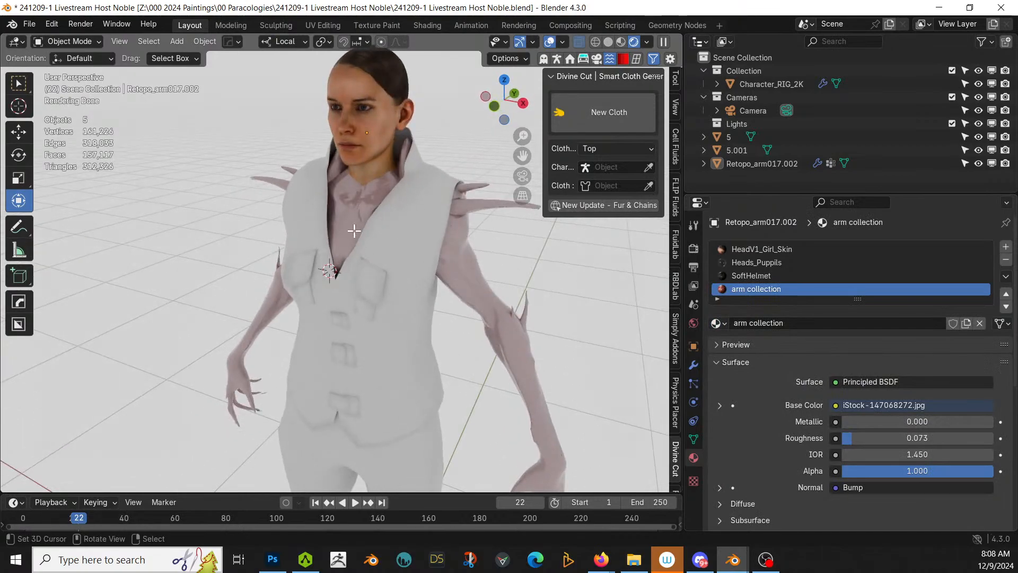
Step: Try unwrapping the selected body faces with the Minimum Stretch method
{"action": "key", "text": "Tab"}
{"action": "key", "text": "u"}
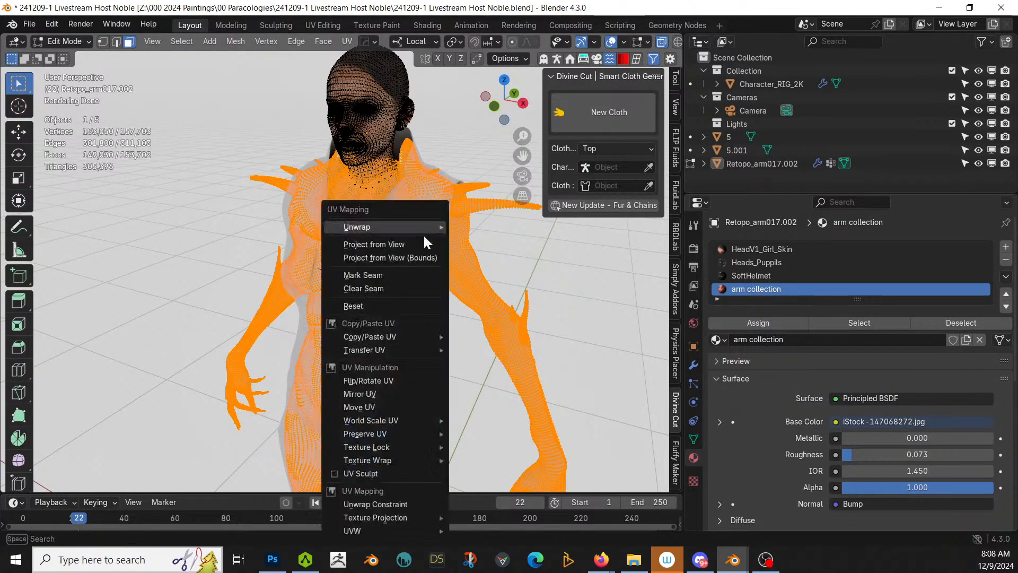
{"action": "mouse_move", "coordinate": [423, 234]}
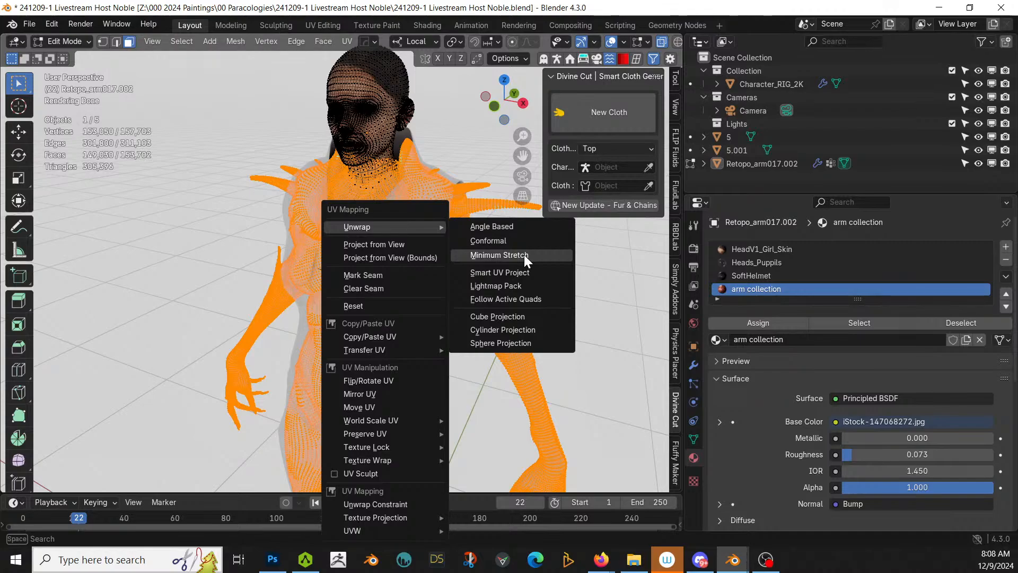
{"action": "key", "text": "Return"}
{"action": "scroll", "coordinate": [266, 239], "scroll_direction": "up", "scroll_amount": 2}
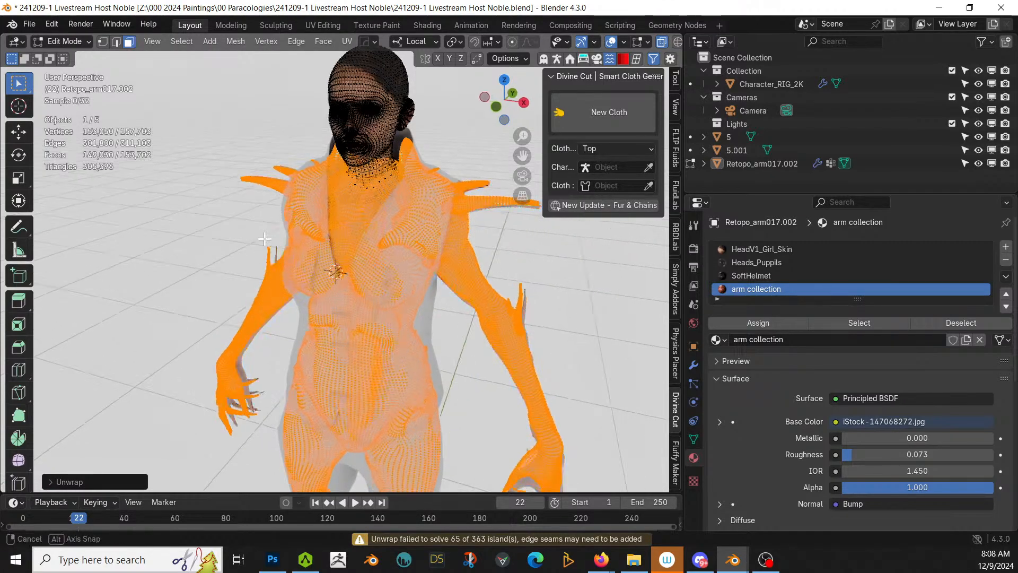
{"action": "key", "text": "Tab"}
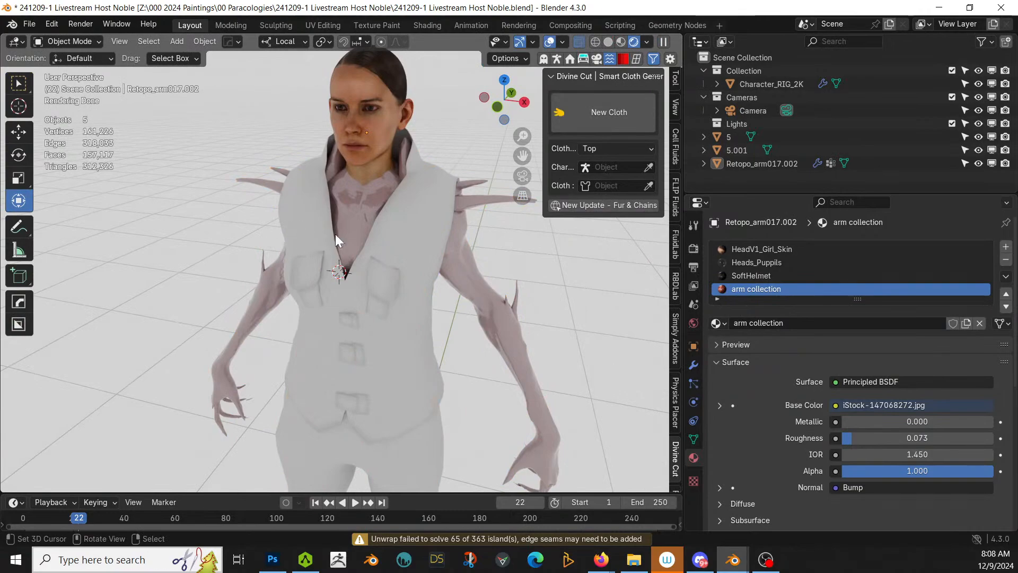
Step: Unwrap the selected body faces with Smart UV Project at a 66° angle limit and return to Object Mode
{"action": "key", "text": "Tab"}
{"action": "key", "text": "u"}
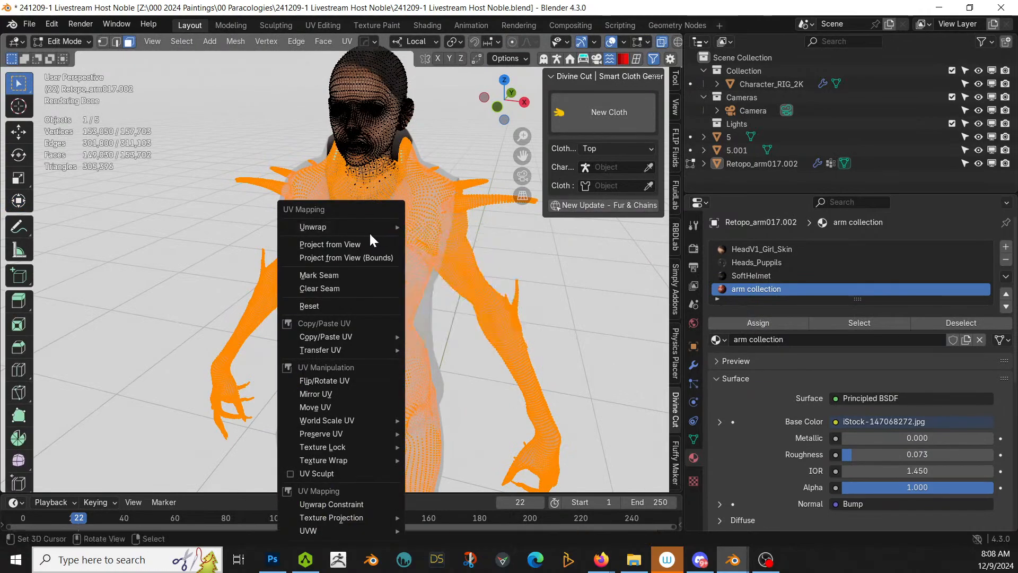
{"action": "mouse_move", "coordinate": [354, 231]}
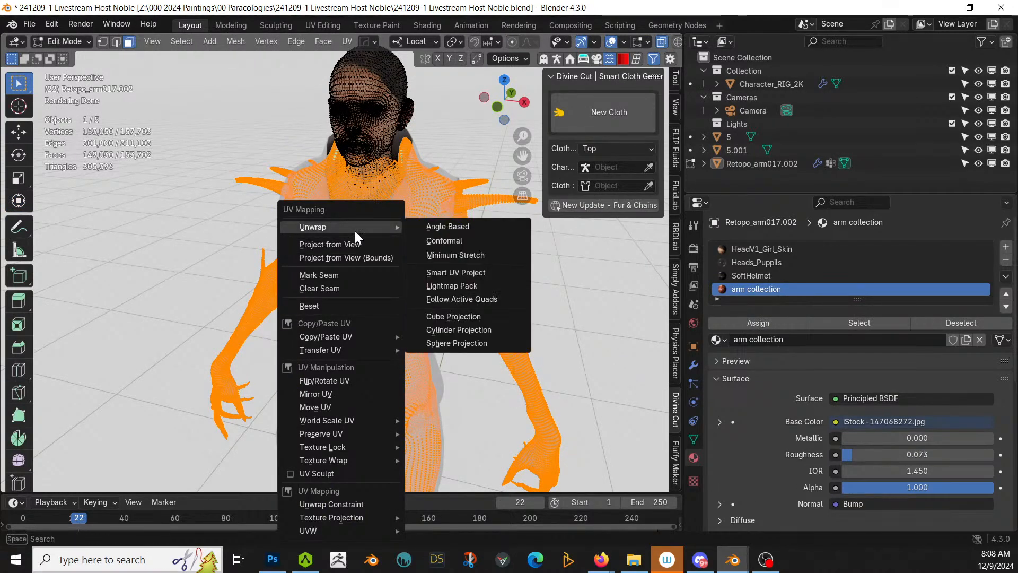
{"action": "left_click", "coordinate": [482, 273]}
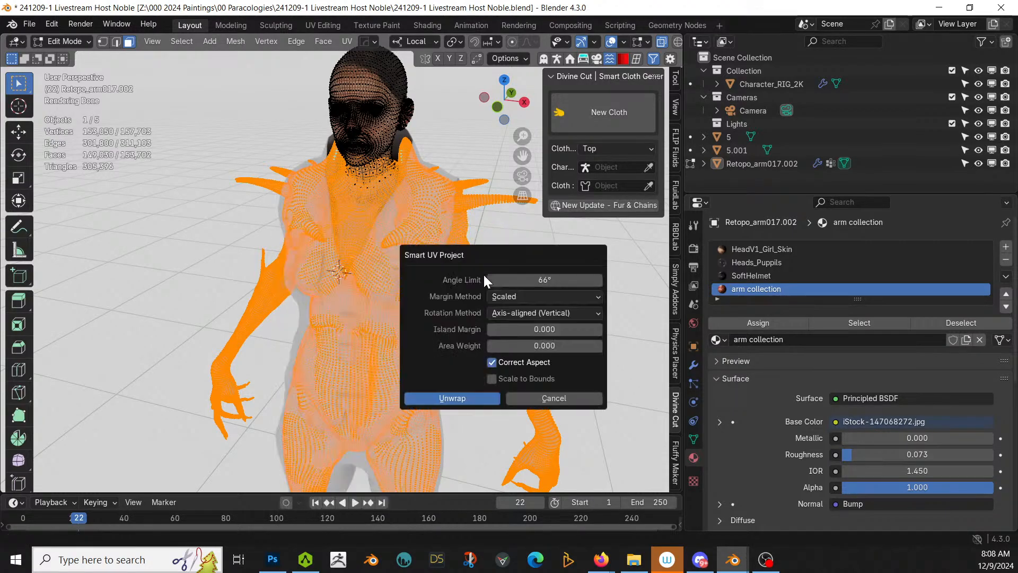
{"action": "left_click", "coordinate": [452, 397]}
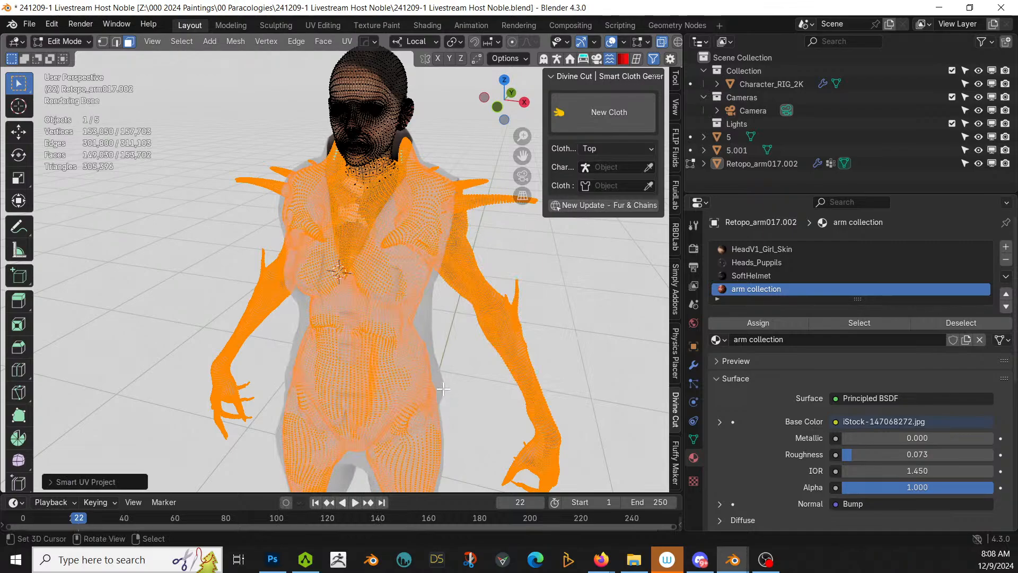
{"action": "key", "text": "Tab"}
{"action": "middle_click_drag", "start_coordinate": [435, 361], "coordinate": [219, 346]}
{"action": "scroll", "coordinate": [330, 324], "scroll_direction": "down", "scroll_amount": 3}
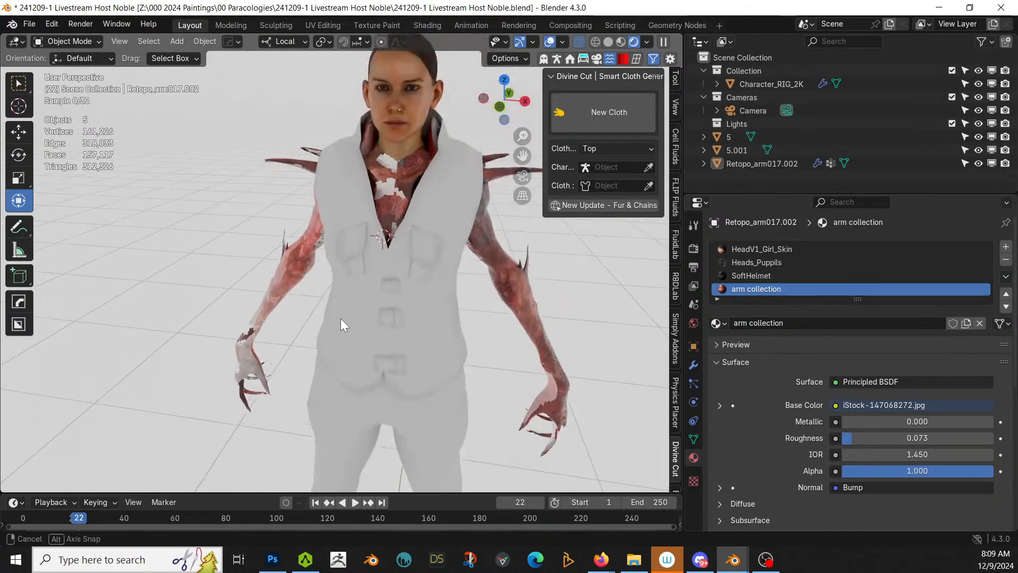
{"action": "middle_click_drag", "start_coordinate": [338, 310], "coordinate": [355, 297]}
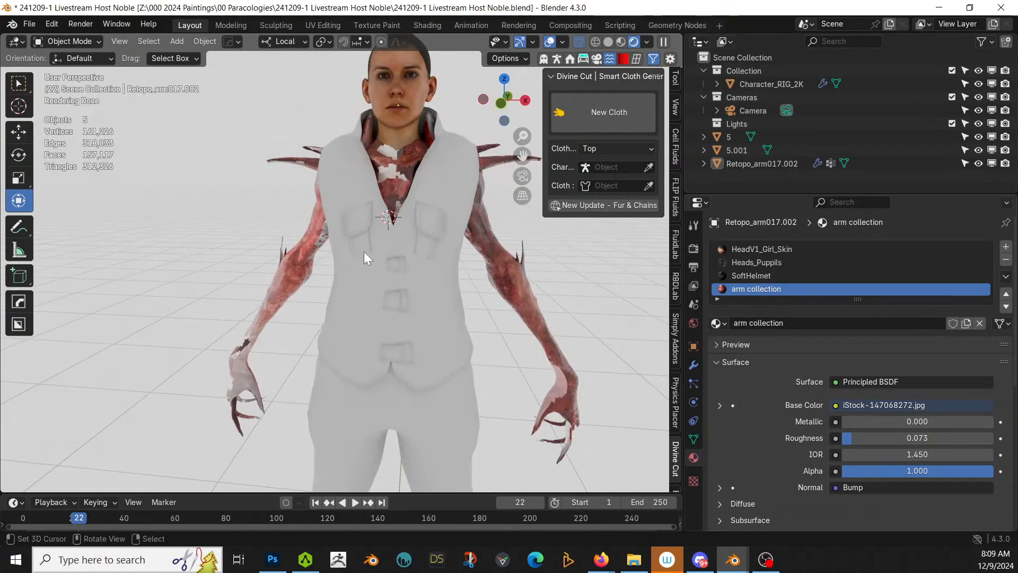
Step: In the Shading workspace, add Texture Coordinate and Mapping nodes to the iStock-147068272.jpg image texture of the arm material
{"action": "left_click", "coordinate": [429, 23]}
{"action": "left_click", "coordinate": [442, 323]}
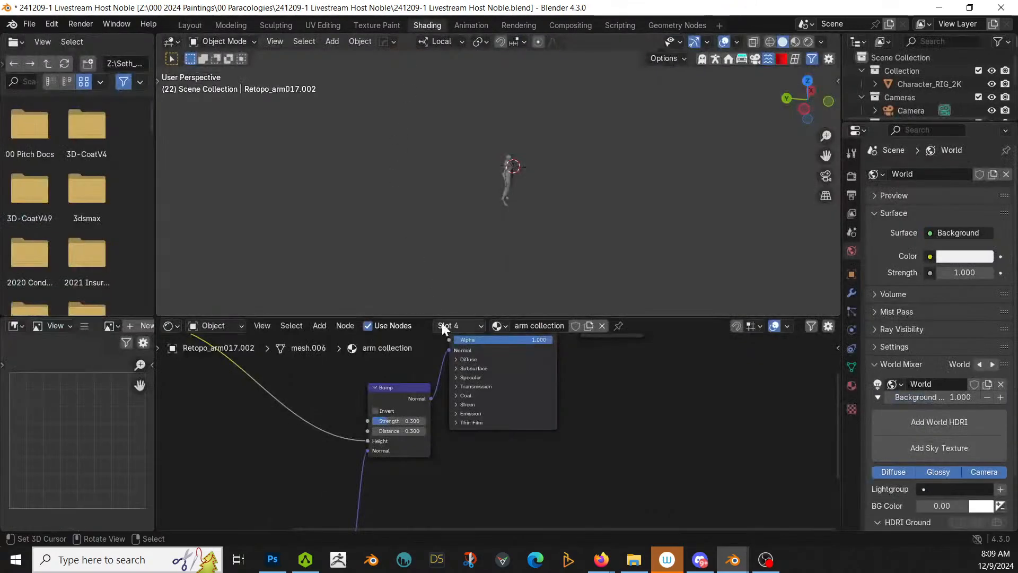
{"action": "middle_click_drag", "start_coordinate": [551, 492], "coordinate": [669, 478]}
{"action": "left_click", "coordinate": [412, 381]}
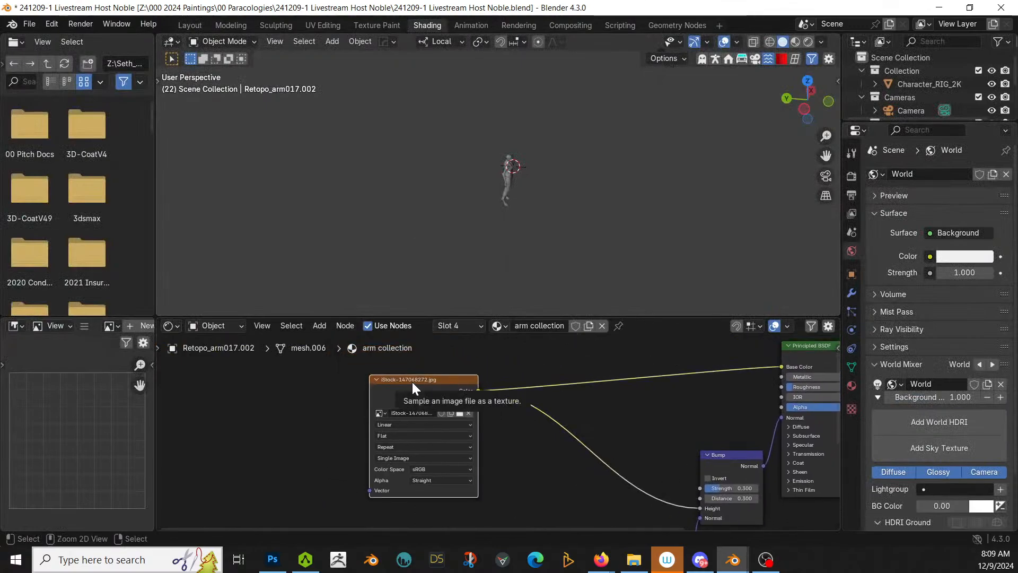
{"action": "key", "text": "ctrl+t"}
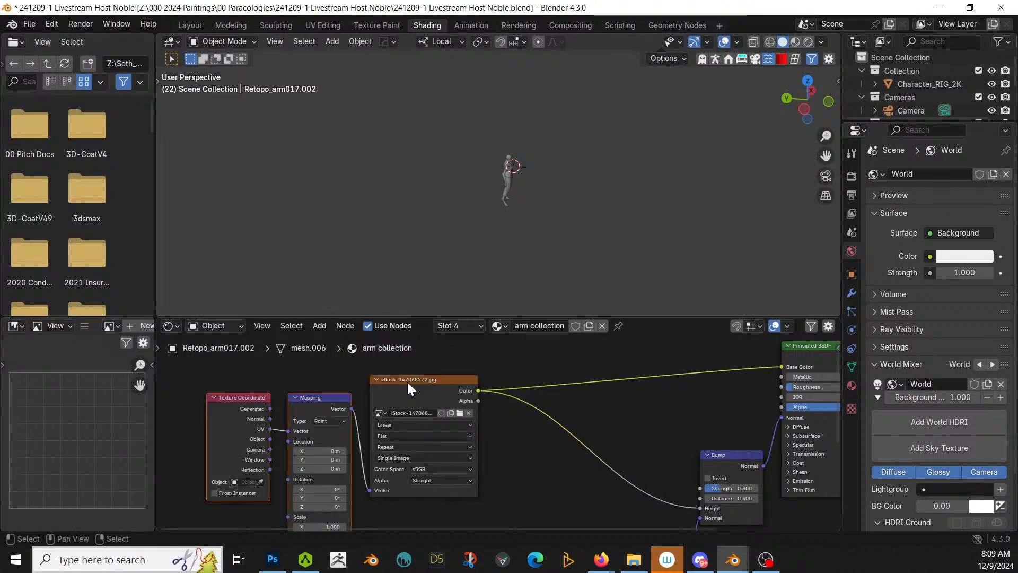
Step: Set the image texture's projection to Box with a blend of 1.000
{"action": "left_click", "coordinate": [402, 425]}
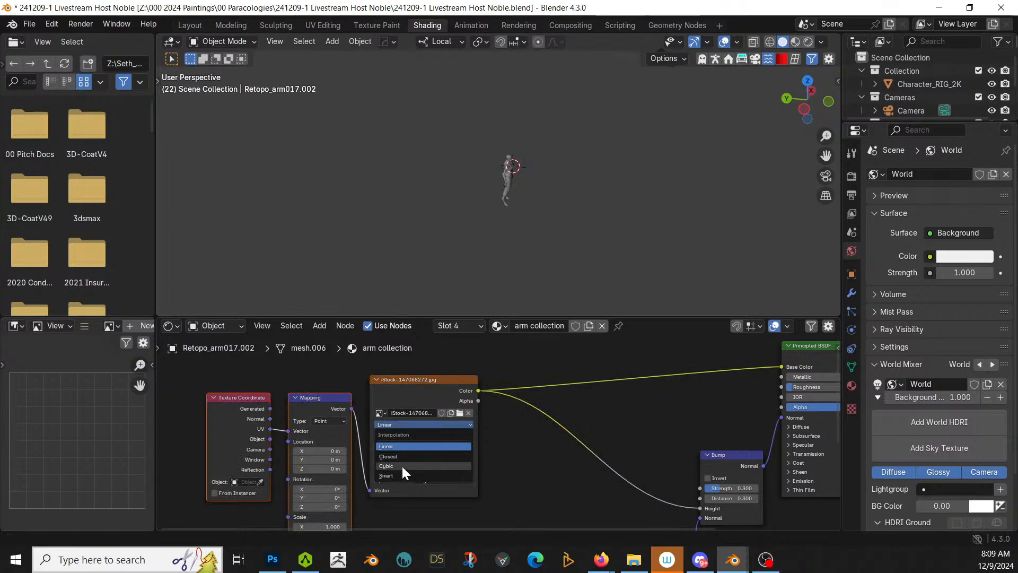
{"action": "left_click", "coordinate": [431, 435]}
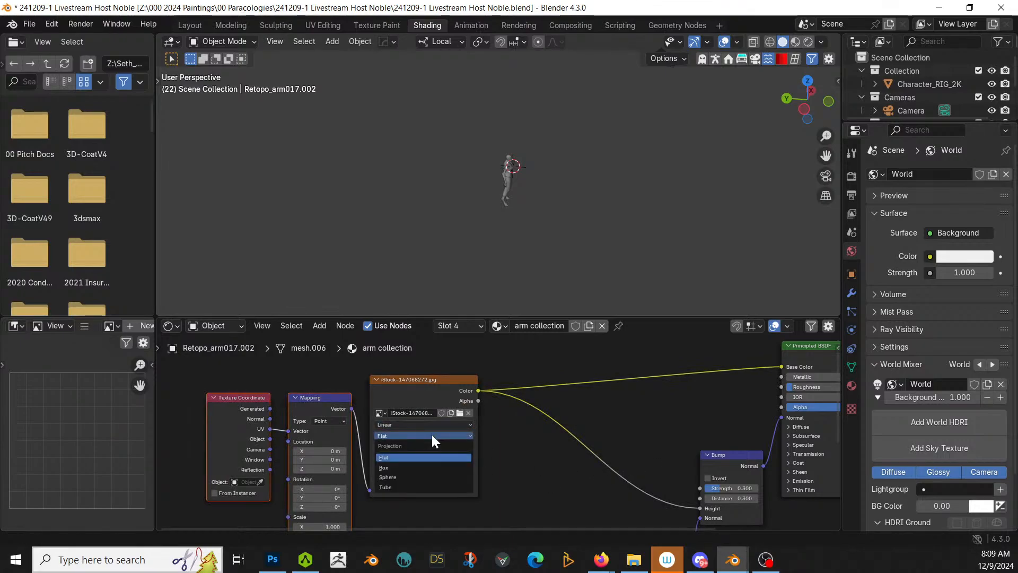
{"action": "left_click", "coordinate": [405, 465]}
{"action": "left_click_drag", "start_coordinate": [393, 447], "coordinate": [475, 447]}
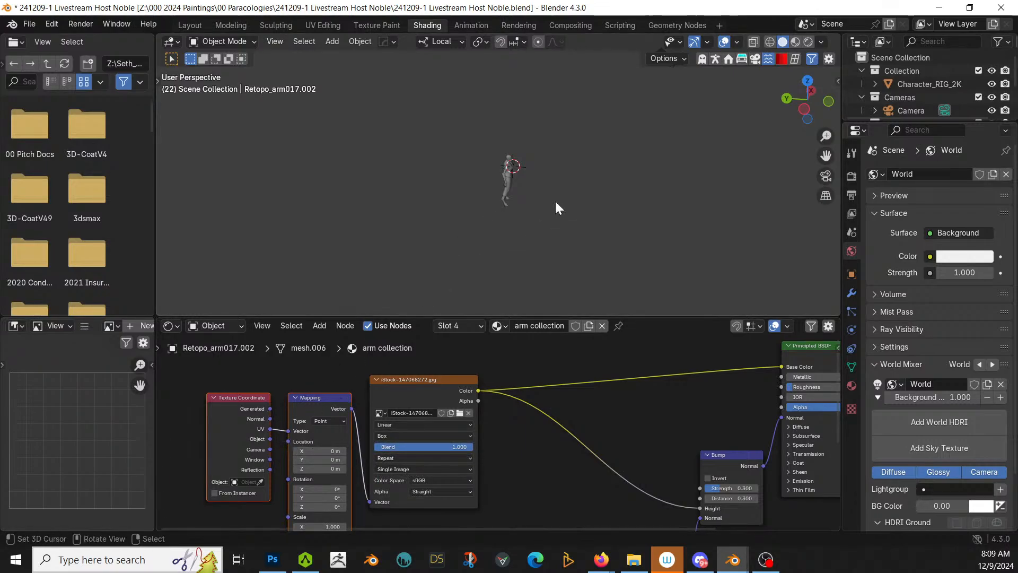
Step: Switch the Shading viewport to rendered display and frame the creature's arm up close
{"action": "key", "text": "z"}
{"action": "key", "text": "8"}
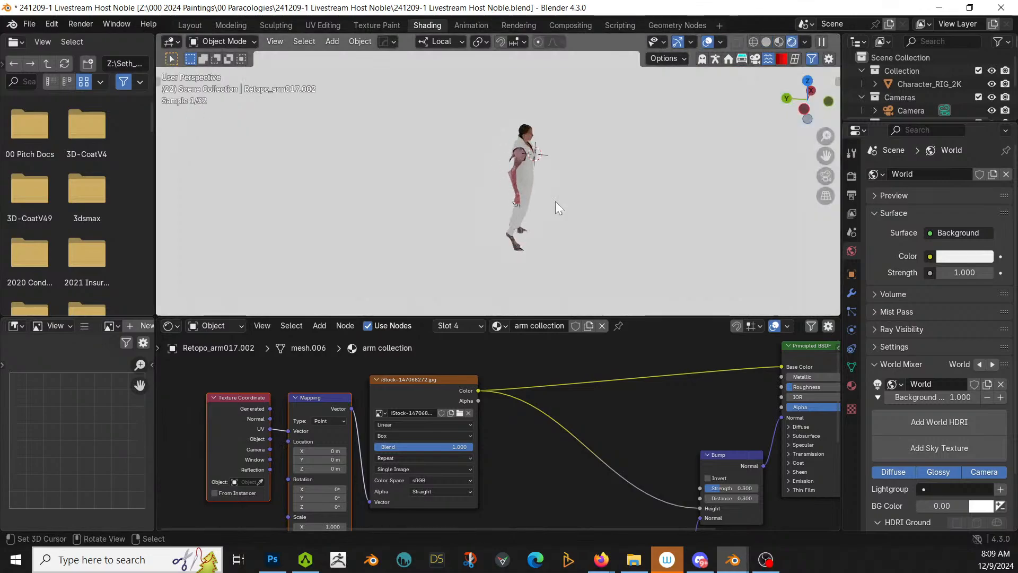
{"action": "middle_click_drag", "start_coordinate": [560, 201], "coordinate": [420, 181]}
{"action": "scroll", "coordinate": [564, 195], "scroll_direction": "up", "scroll_amount": 5}
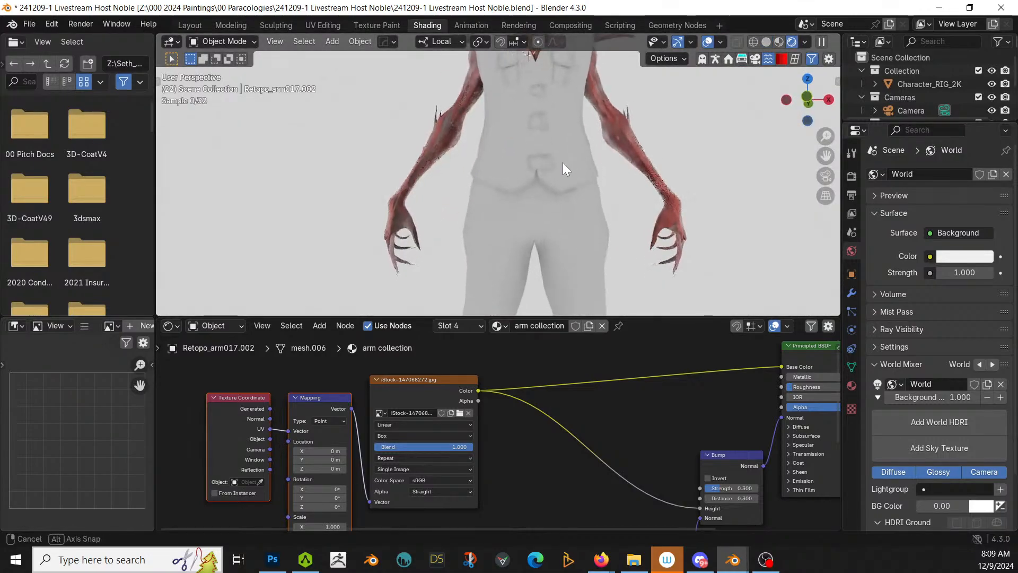
{"action": "middle_click_drag", "start_coordinate": [536, 165], "coordinate": [477, 203]}
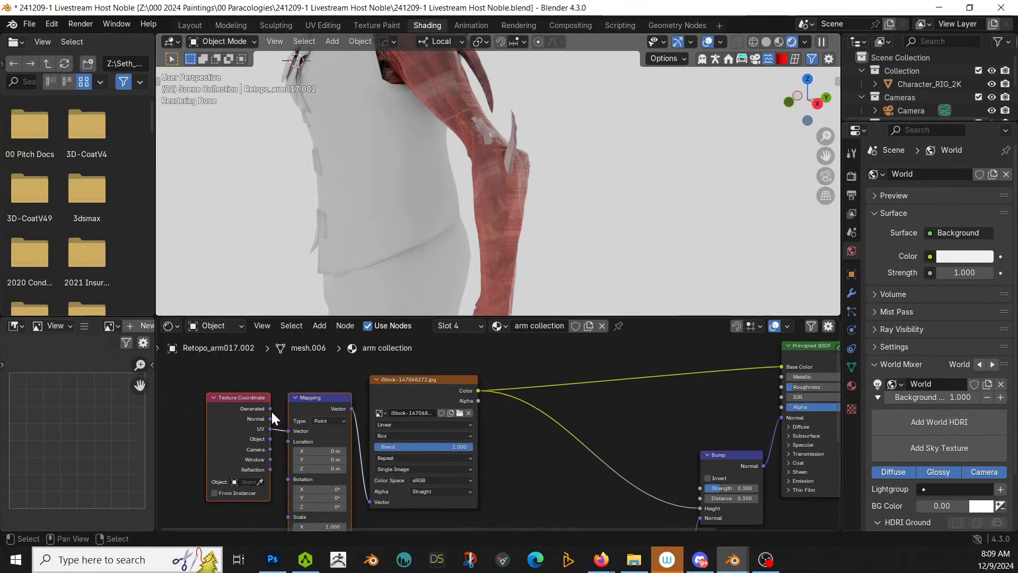
Step: Feed the Mapping node's vector from the Generated texture coordinates and check the body from feet to shoulders
{"action": "left_click_drag", "start_coordinate": [270, 409], "coordinate": [289, 429]}
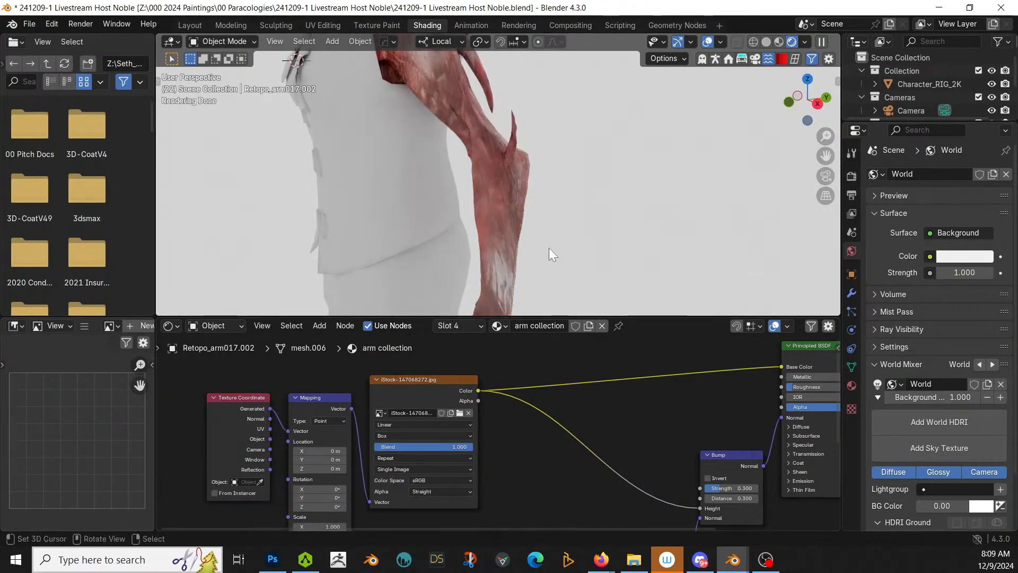
{"action": "middle_click_drag", "start_coordinate": [548, 247], "coordinate": [613, 285]}
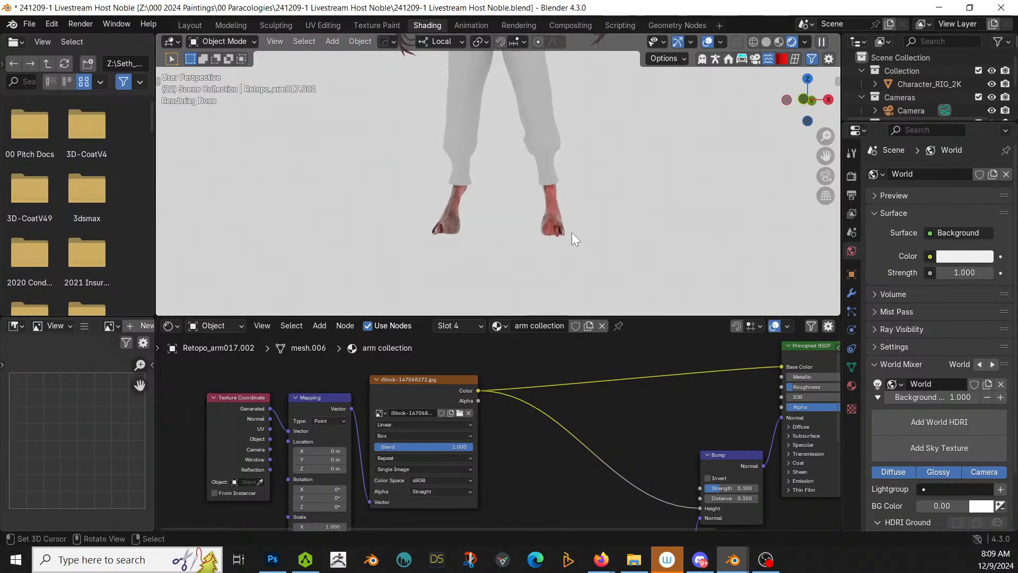
{"action": "middle_click_drag", "start_coordinate": [571, 234], "coordinate": [433, 176]}
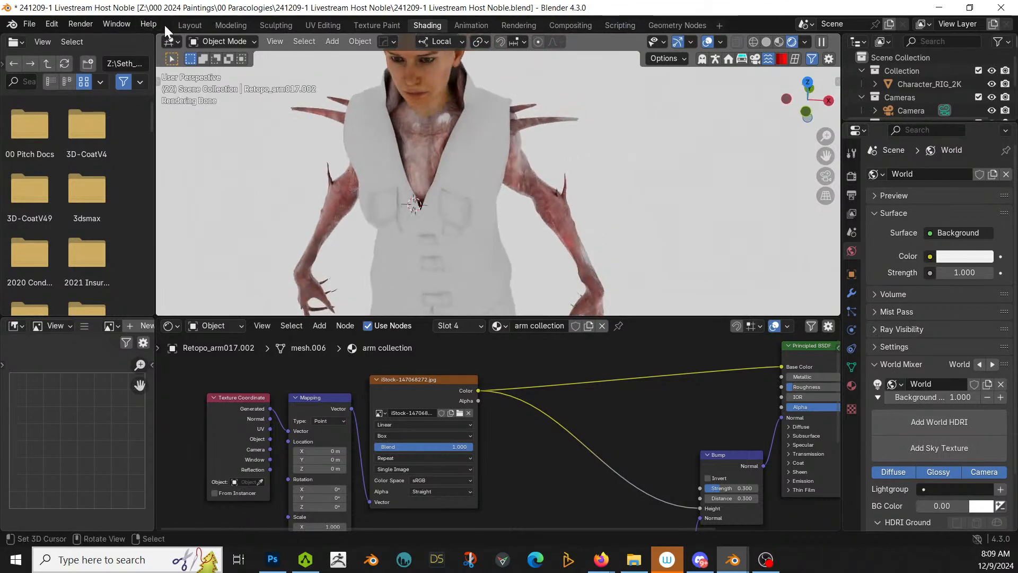
Step: Back in the Layout workspace, edit the body mesh without X-ray and select the linked geometry of the spikes on both shoulders
{"action": "left_click", "coordinate": [189, 24]}
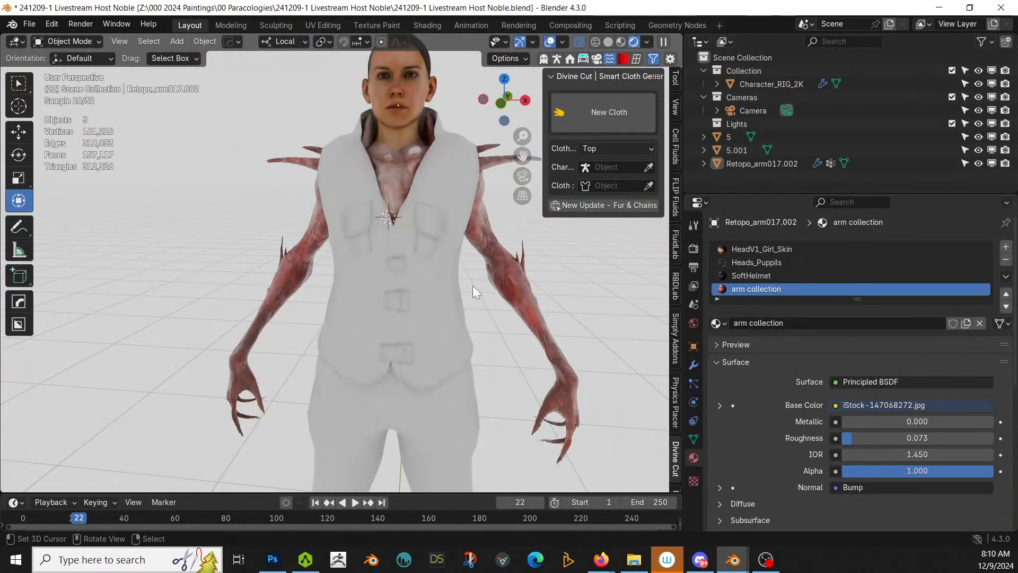
{"action": "scroll", "coordinate": [443, 330], "scroll_direction": "up", "scroll_amount": 5}
{"action": "middle_click_drag", "start_coordinate": [442, 320], "coordinate": [431, 316]}
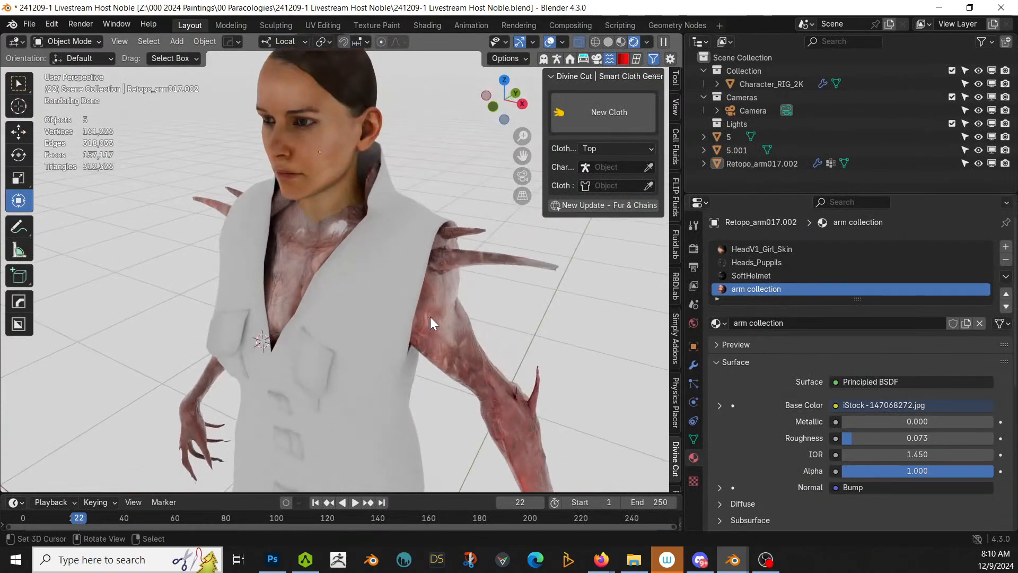
{"action": "left_click", "coordinate": [485, 255]}
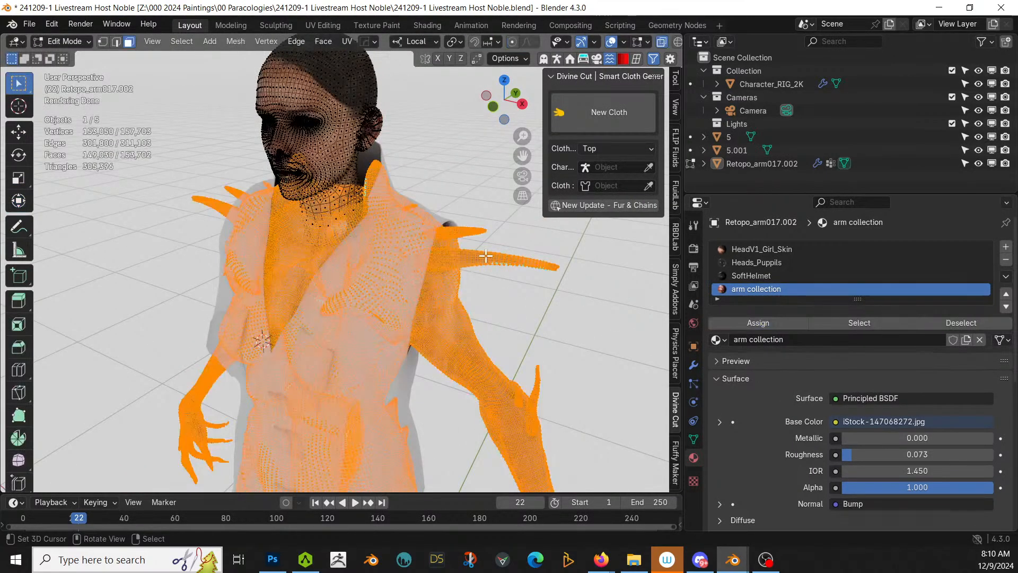
{"action": "key", "text": "Tab"}
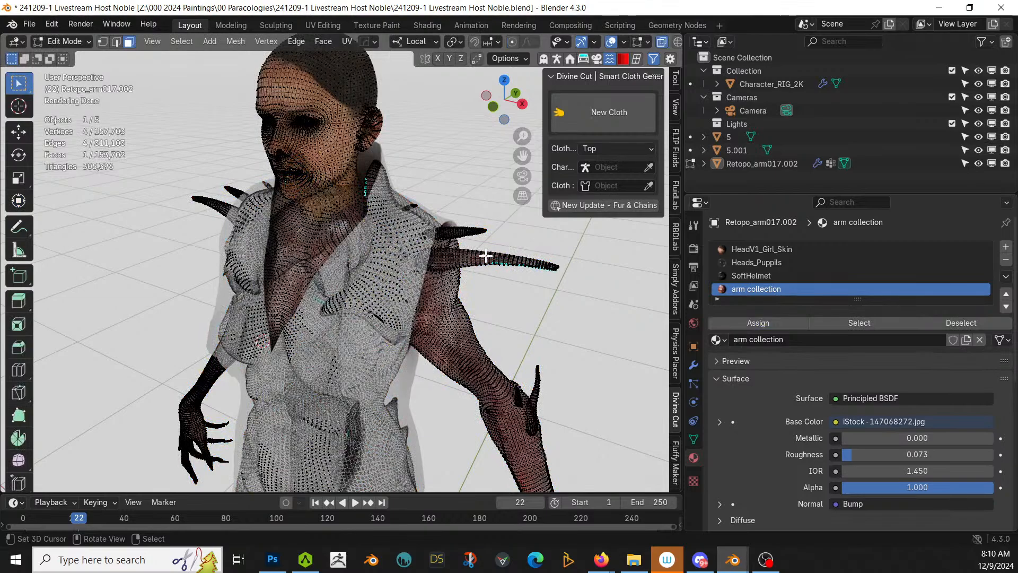
{"action": "key", "text": "l"}
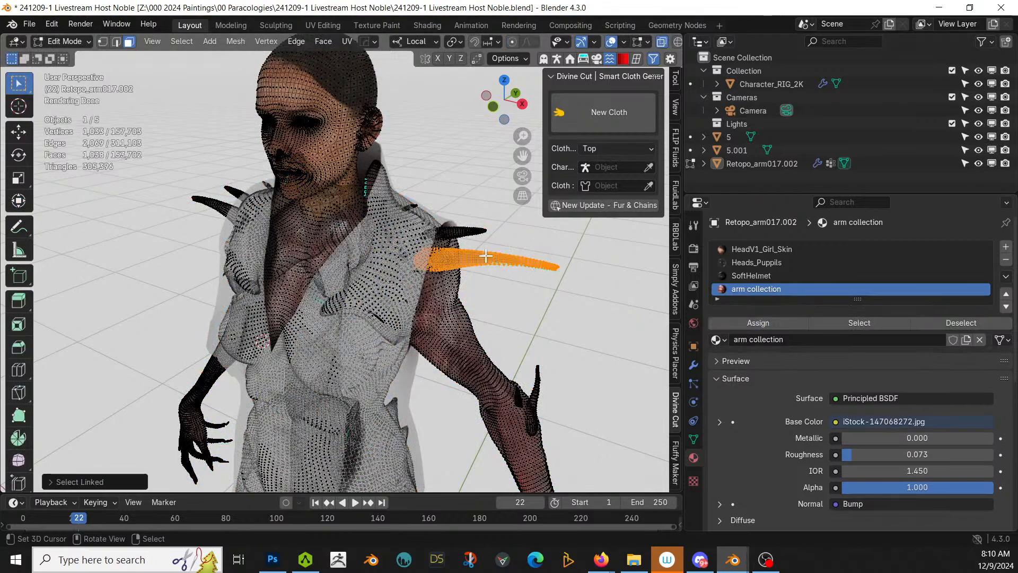
{"action": "key", "text": "alt+z"}
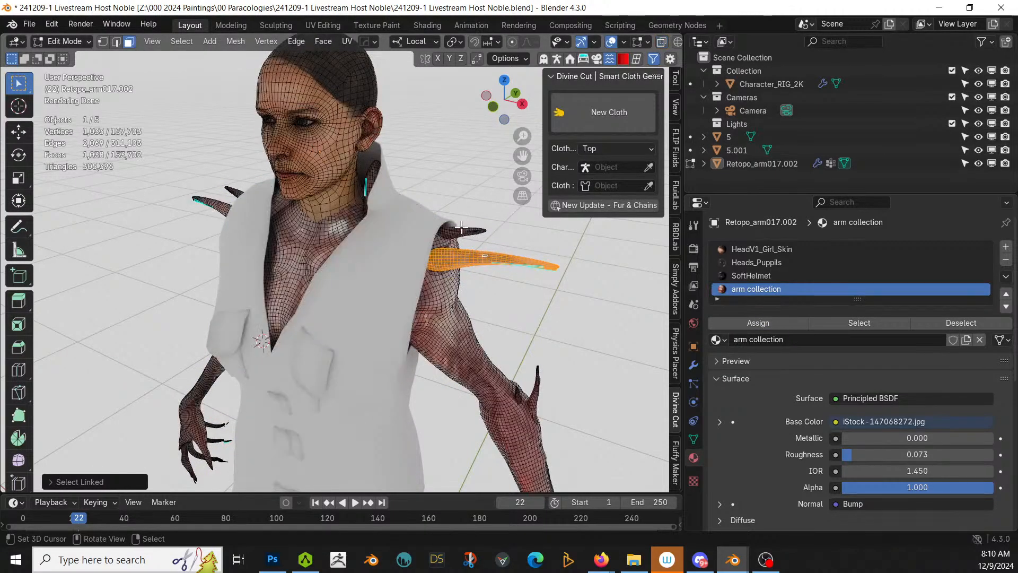
{"action": "key", "text": "l"}
{"action": "middle_click_drag", "start_coordinate": [302, 227], "coordinate": [215, 222]}
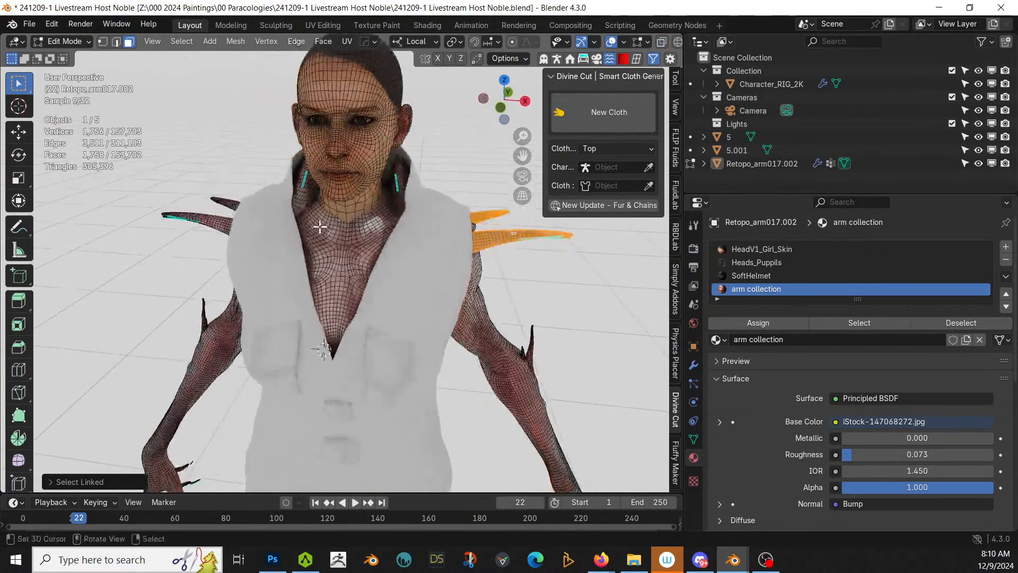
{"action": "key", "text": "l"}
{"action": "key", "text": "l"}
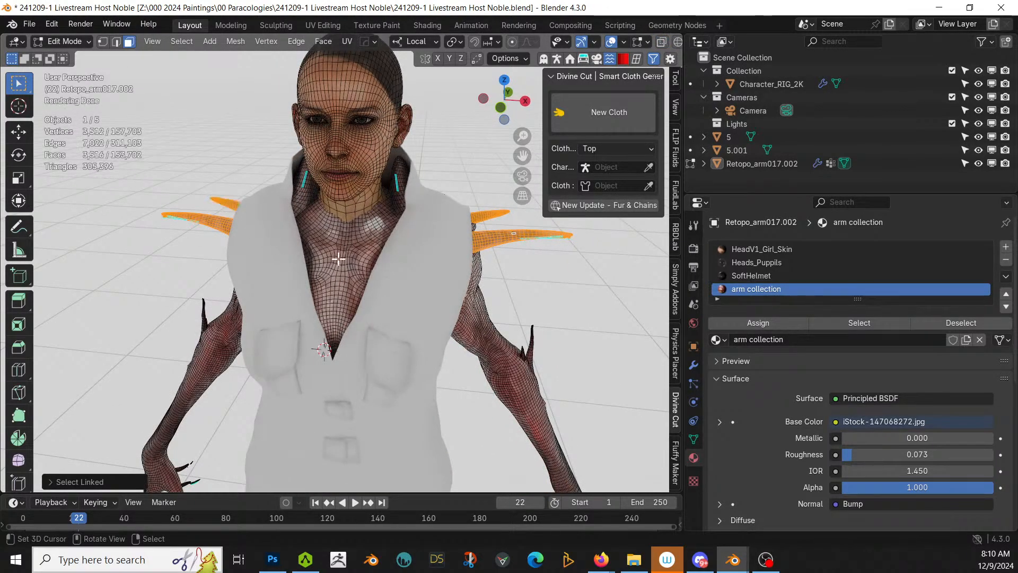
Step: Add the linked geometry of the spikes on both elbows to the selection
{"action": "middle_click_drag", "start_coordinate": [455, 301], "coordinate": [403, 300]}
{"action": "key", "text": "l"}
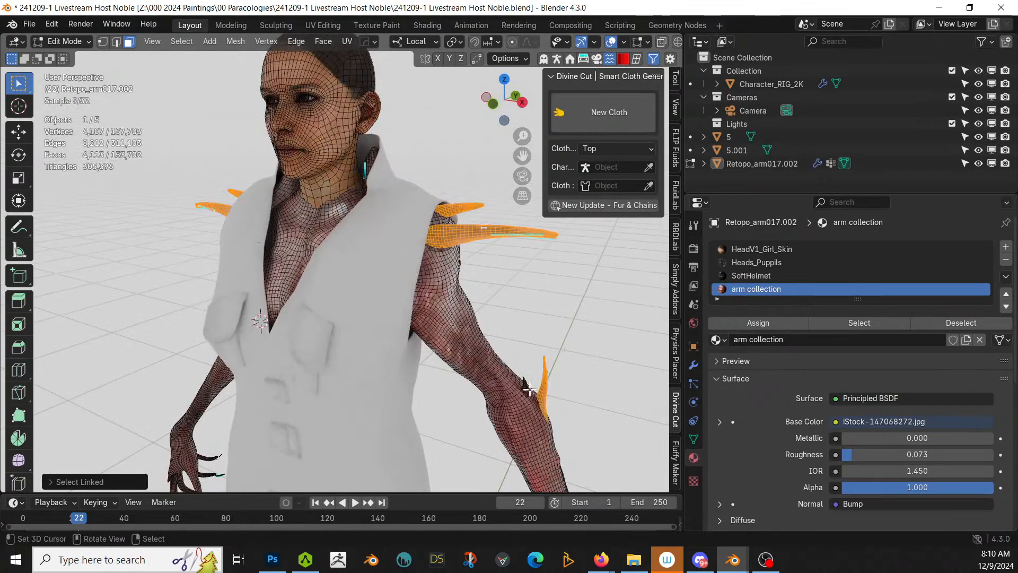
{"action": "middle_click_drag", "start_coordinate": [398, 378], "coordinate": [196, 362]}
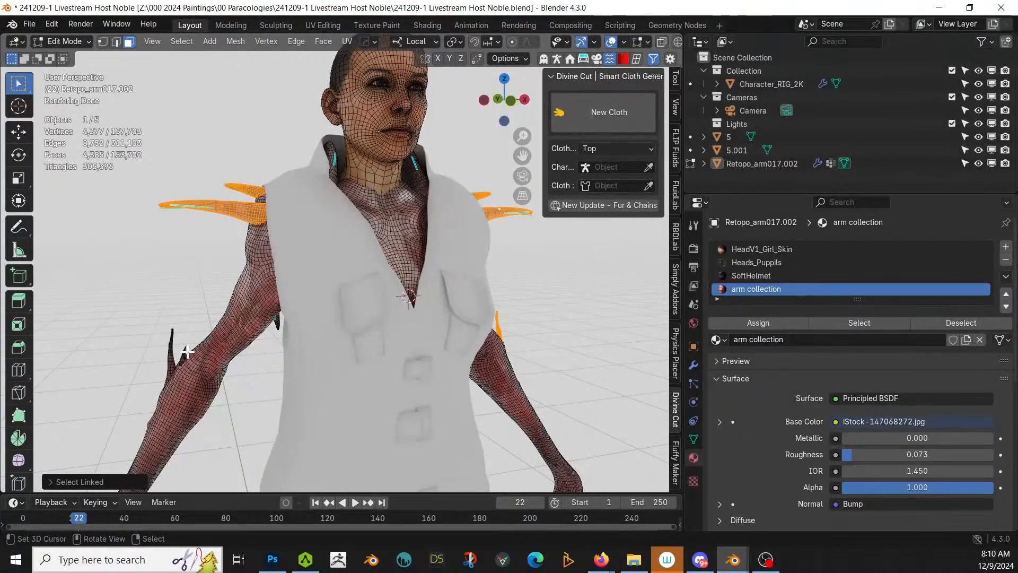
{"action": "key", "text": "l"}
{"action": "key", "text": "l"}
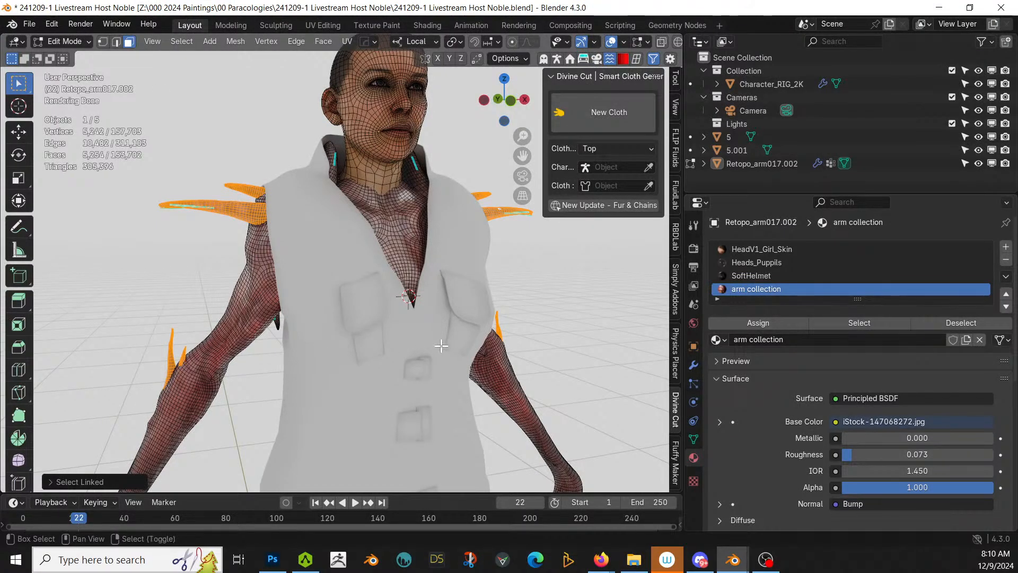
Step: Add the linked geometry of the toe claws on both feet to the spike selection and assign it all to a new empty material slot
{"action": "middle_click_drag", "start_coordinate": [443, 345], "coordinate": [389, 103], "text": "shift"}
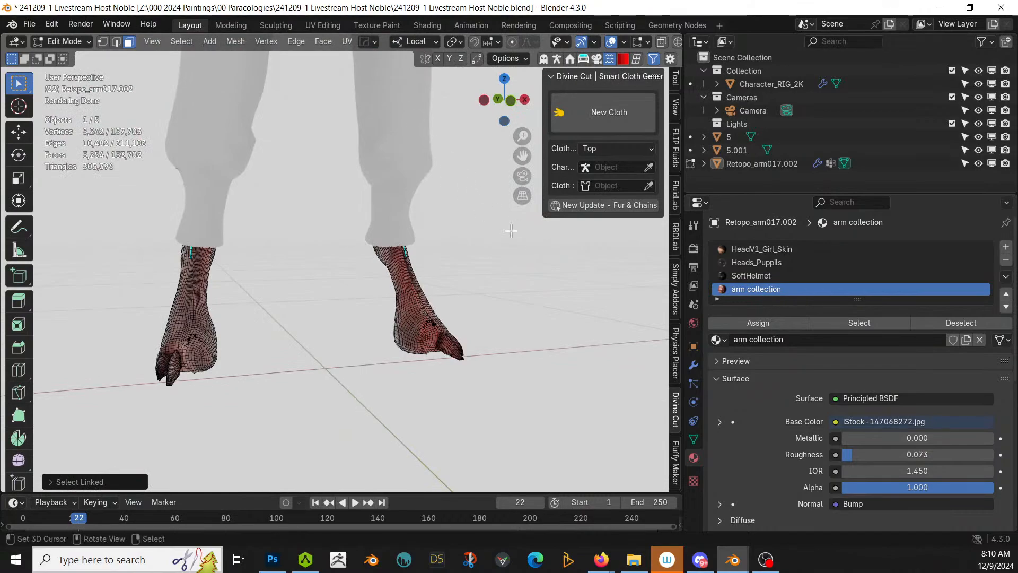
{"action": "middle_click_drag", "start_coordinate": [557, 362], "coordinate": [496, 381]}
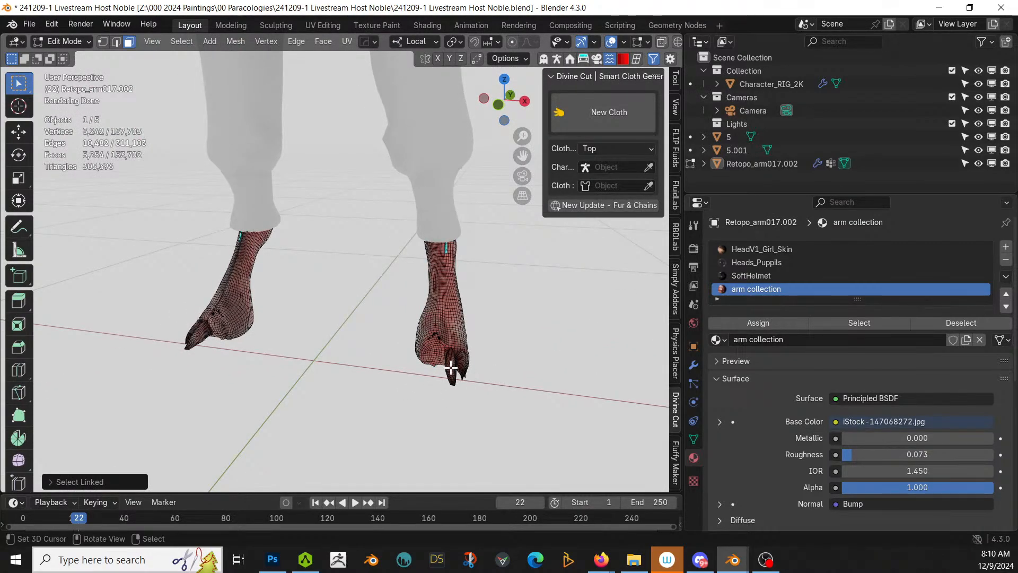
{"action": "key", "text": "l"}
{"action": "key", "text": "l"}
{"action": "middle_click_drag", "start_coordinate": [463, 361], "coordinate": [401, 382]}
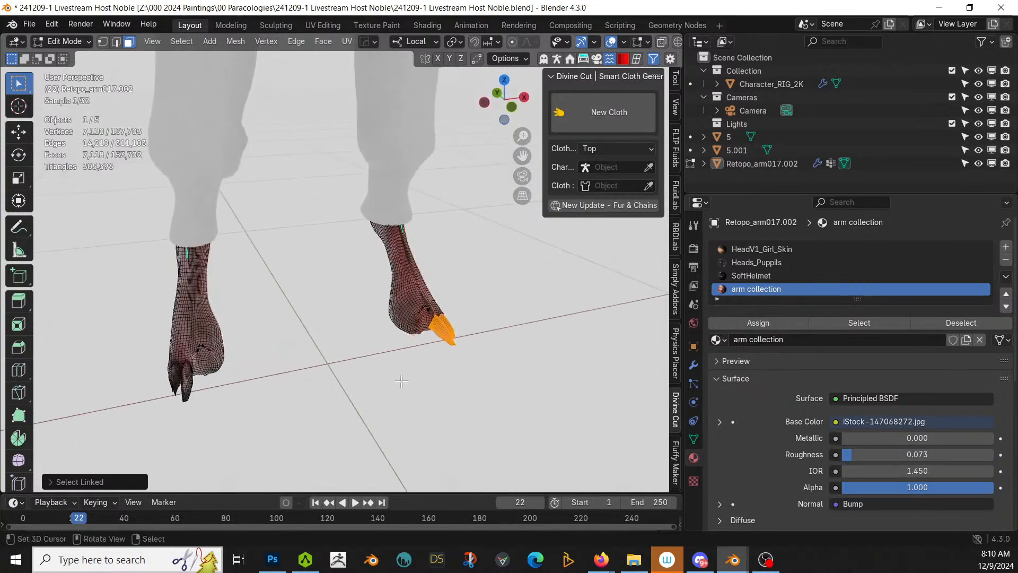
{"action": "key", "text": "l"}
{"action": "key", "text": "l"}
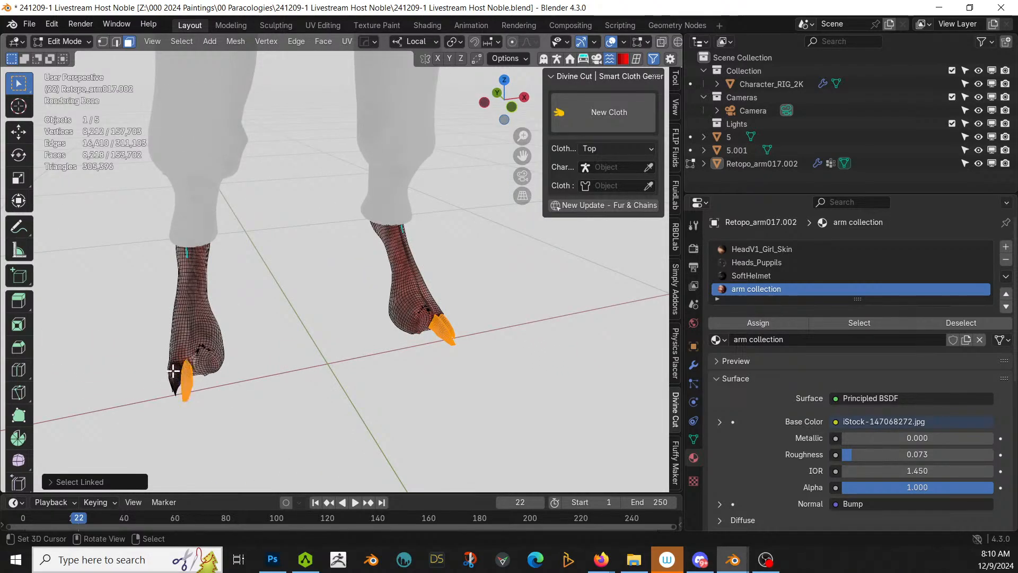
{"action": "scroll", "coordinate": [243, 345], "scroll_direction": "down", "scroll_amount": 3}
{"action": "middle_click_drag", "start_coordinate": [243, 345], "coordinate": [217, 353]}
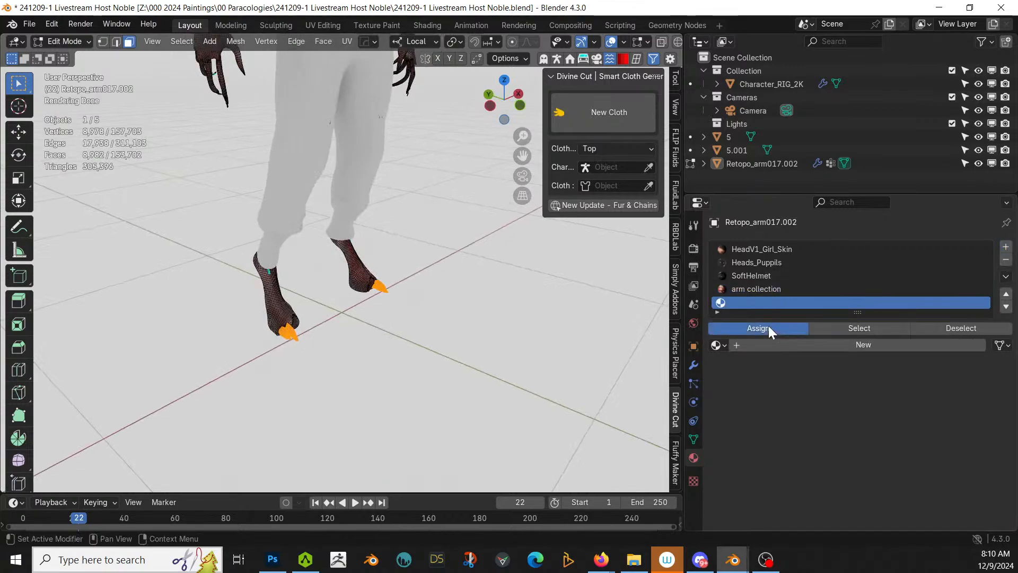
Step: Rename the arm collection material to Meaty Flesh, reselect the empty material slot and leave mesh editing
{"action": "left_click", "coordinate": [757, 289]}
{"action": "double_click", "coordinate": [757, 288]}
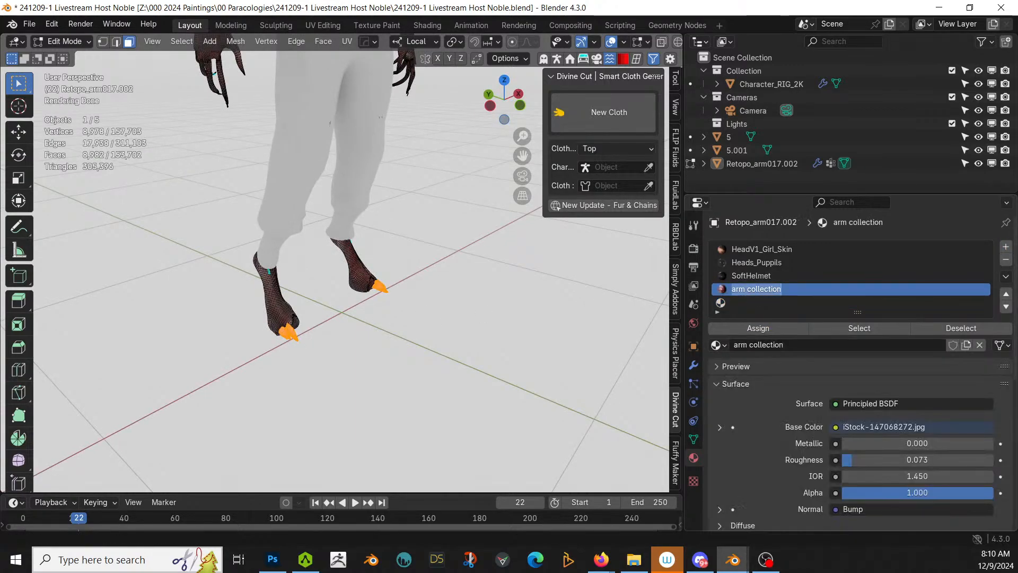
{"action": "type", "text": "Meat"}
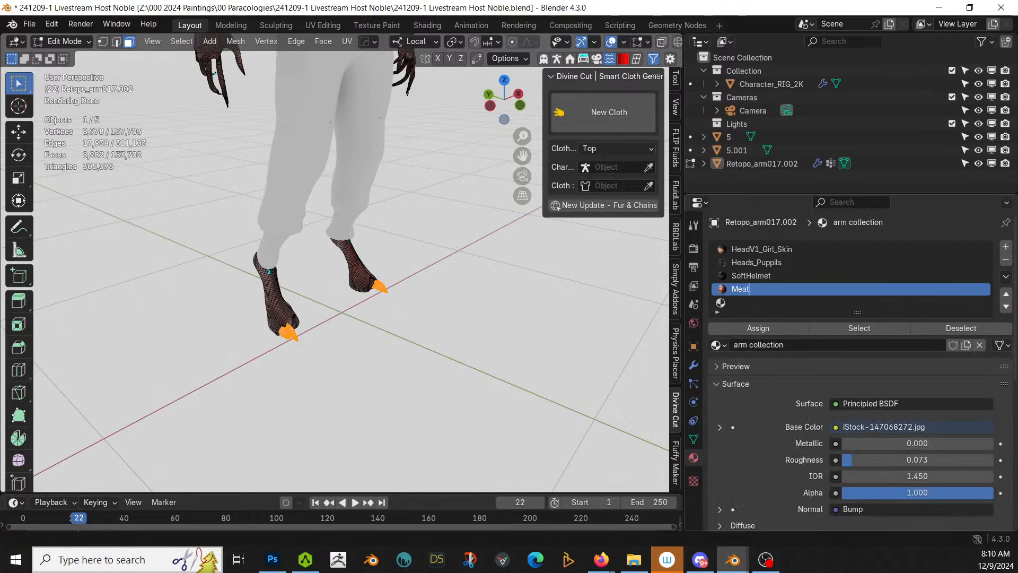
{"action": "type", "text": "y Flesh"}
{"action": "key", "text": "Return"}
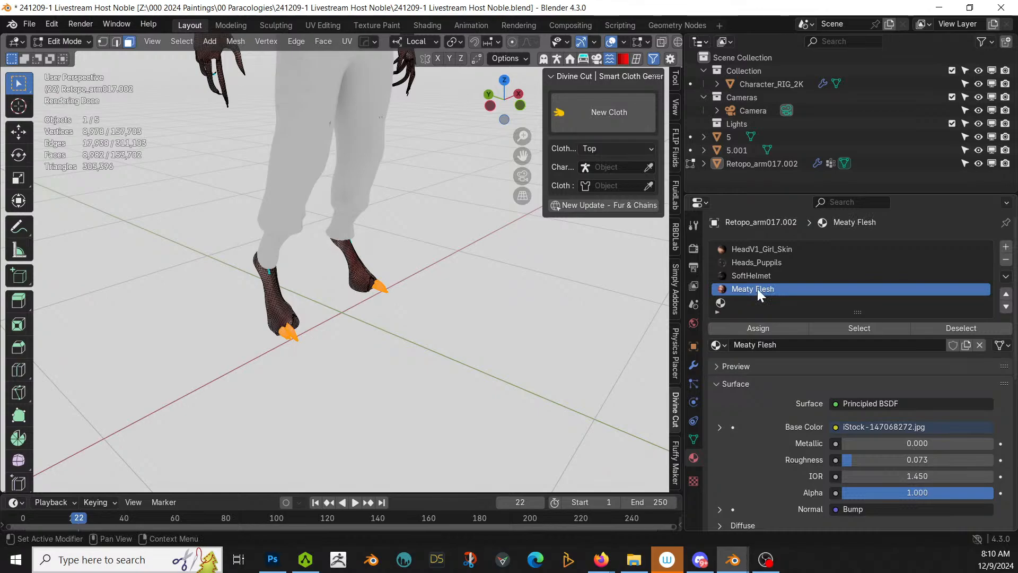
{"action": "left_click", "coordinate": [730, 306]}
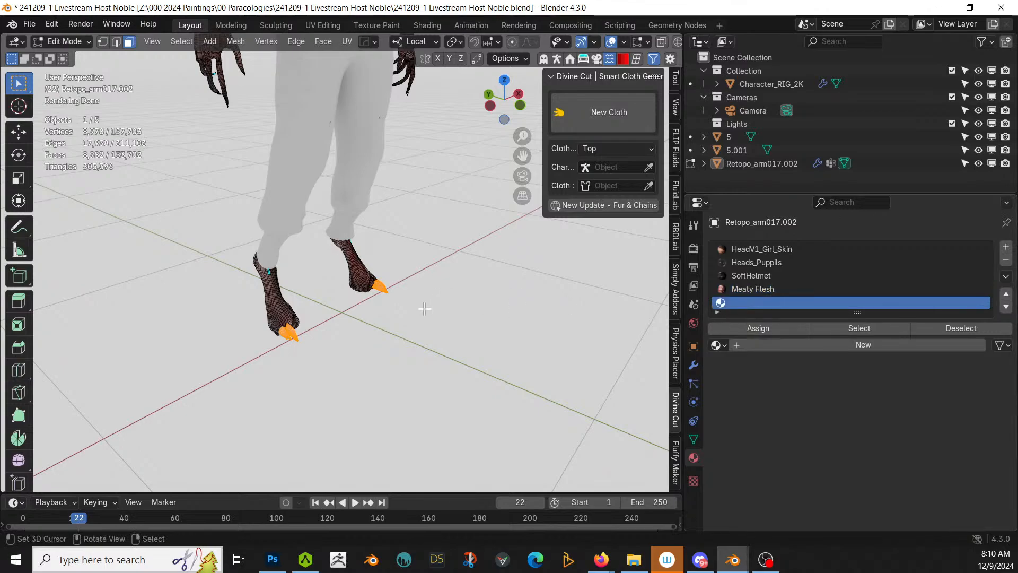
{"action": "key", "text": "Tab"}
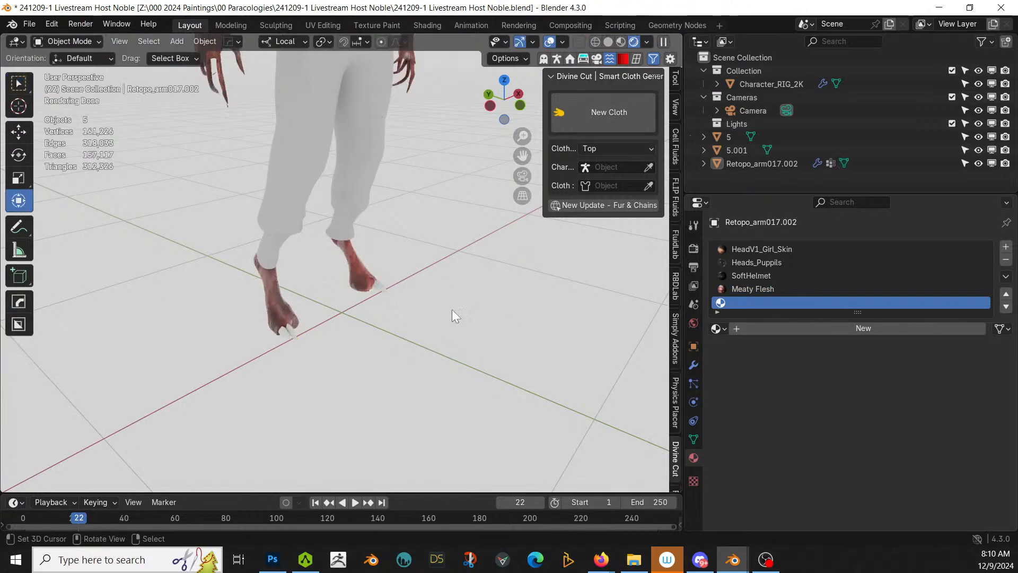
Step: Select the linked geometry of the two large spikes behind the upper arms and assign it to the empty material slot
{"action": "middle_click_drag", "start_coordinate": [452, 309], "coordinate": [514, 140], "text": "shift"}
{"action": "middle_click_drag", "start_coordinate": [498, 290], "coordinate": [360, 319]}
{"action": "scroll", "coordinate": [263, 253], "scroll_direction": "up", "scroll_amount": 3}
{"action": "scroll", "coordinate": [191, 253], "scroll_direction": "down", "scroll_amount": 3}
{"action": "scroll", "coordinate": [359, 319], "scroll_direction": "up", "scroll_amount": 2}
{"action": "left_click", "coordinate": [389, 284]}
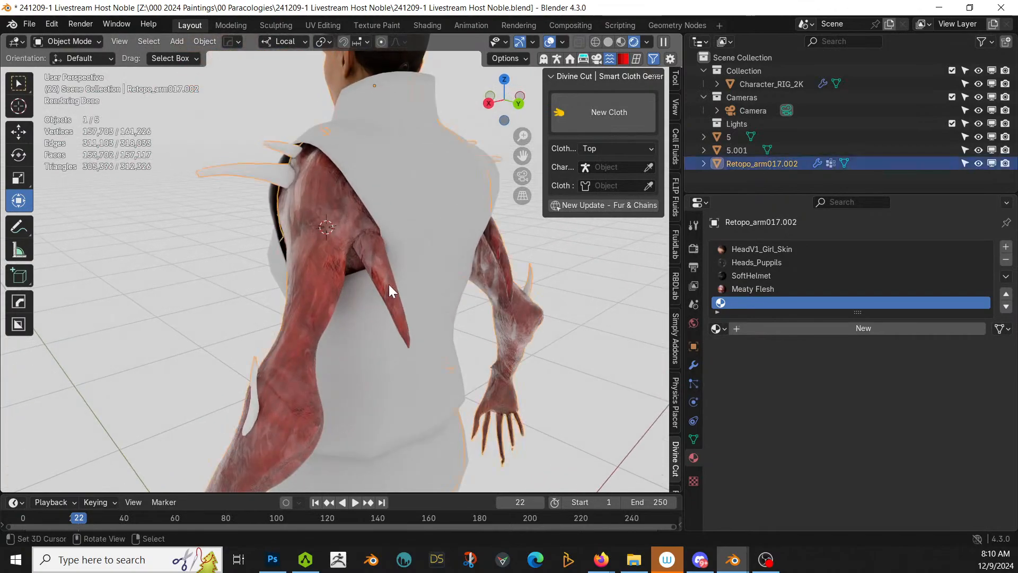
{"action": "key", "text": "Tab"}
{"action": "left_click", "coordinate": [385, 277]}
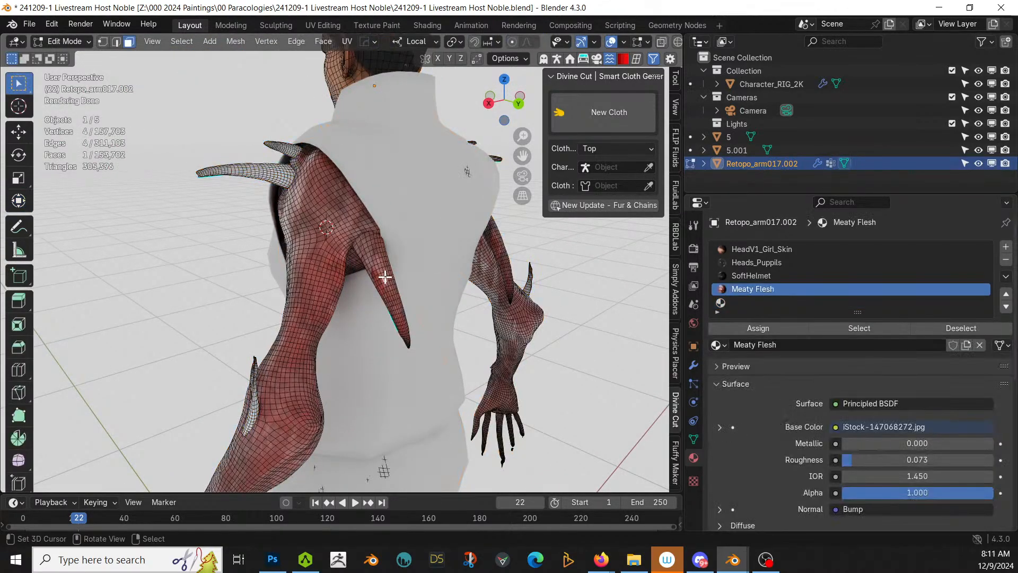
{"action": "key", "text": "l"}
{"action": "middle_click_drag", "start_coordinate": [415, 277], "coordinate": [634, 270]}
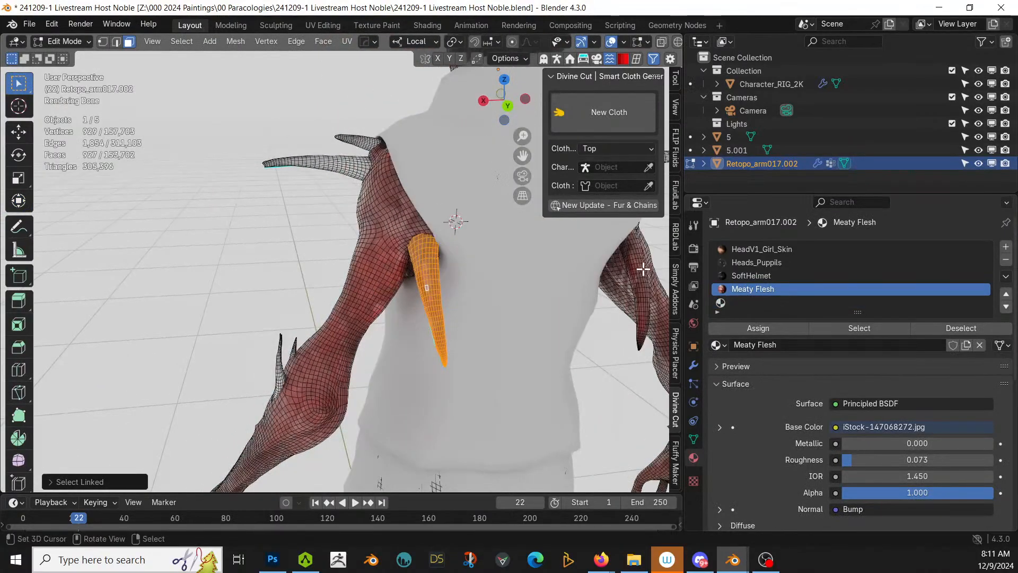
{"action": "key", "text": "shift+l"}
{"action": "left_click", "coordinate": [737, 303]}
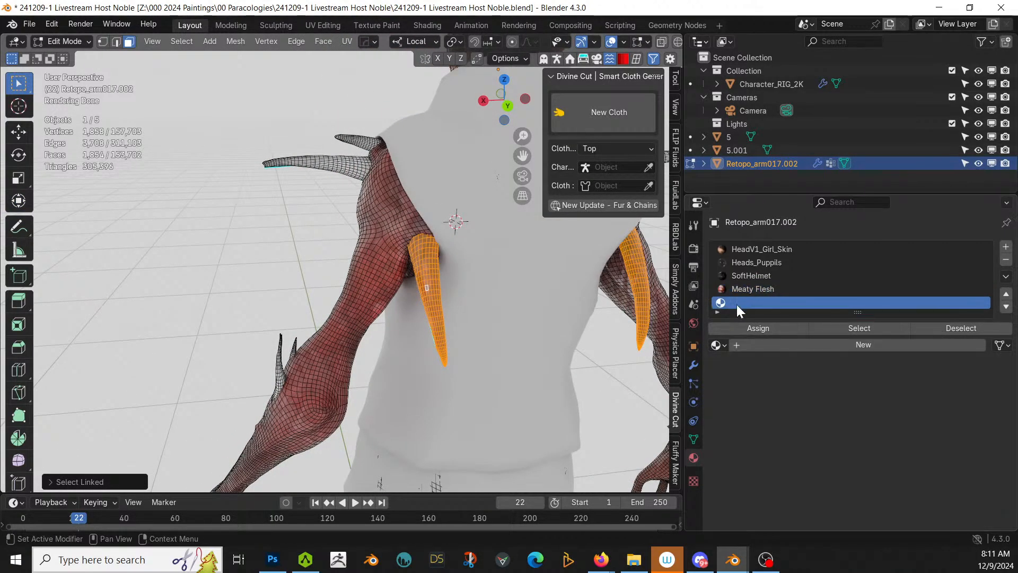
{"action": "left_click", "coordinate": [759, 327]}
{"action": "key", "text": "Tab"}
Step: Create a new material in the empty slot and name it Bone
{"action": "scroll", "coordinate": [407, 271], "scroll_direction": "down", "scroll_amount": 4}
{"action": "middle_click_drag", "start_coordinate": [406, 271], "coordinate": [572, 266]}
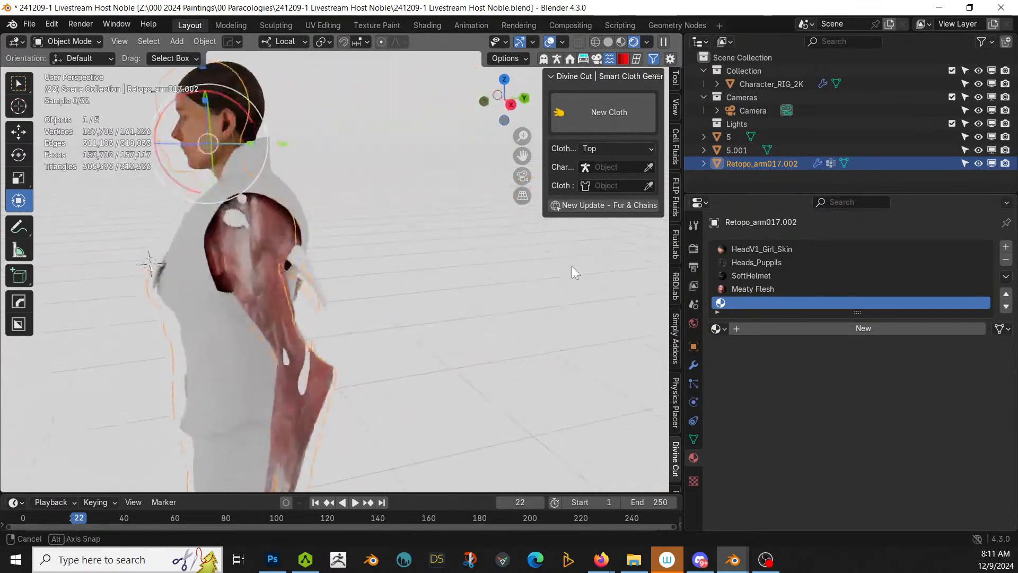
{"action": "middle_click_drag", "start_coordinate": [218, 253], "coordinate": [323, 257]}
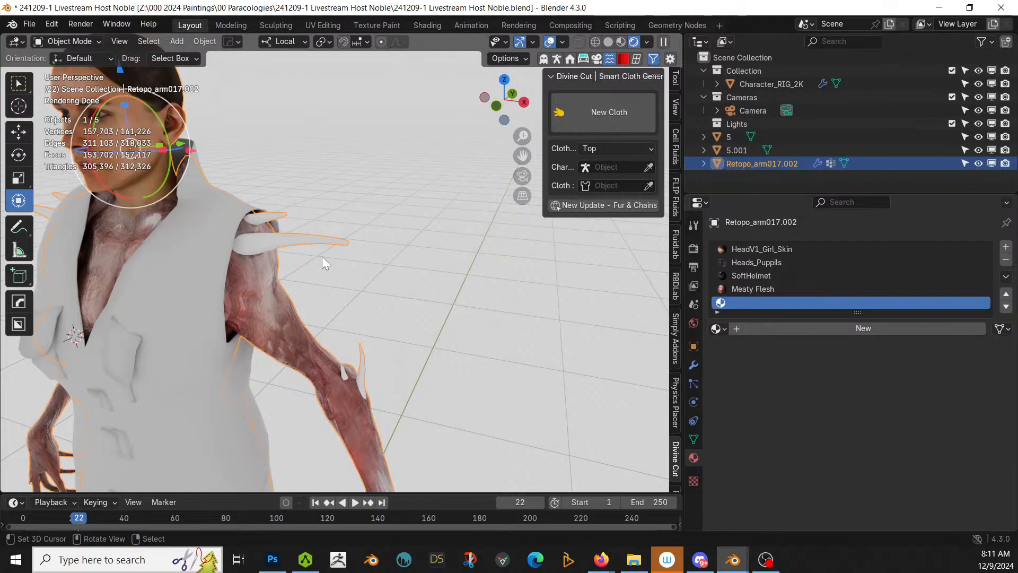
{"action": "left_click", "coordinate": [869, 329]}
{"action": "double_click", "coordinate": [787, 327]}
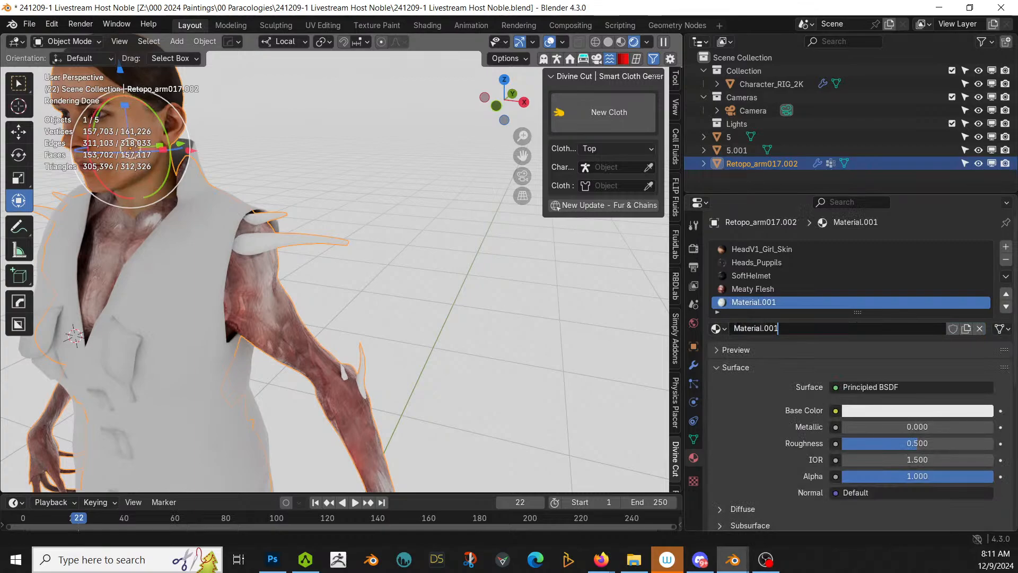
{"action": "type", "text": "Bone"}
{"action": "key", "text": "Return"}
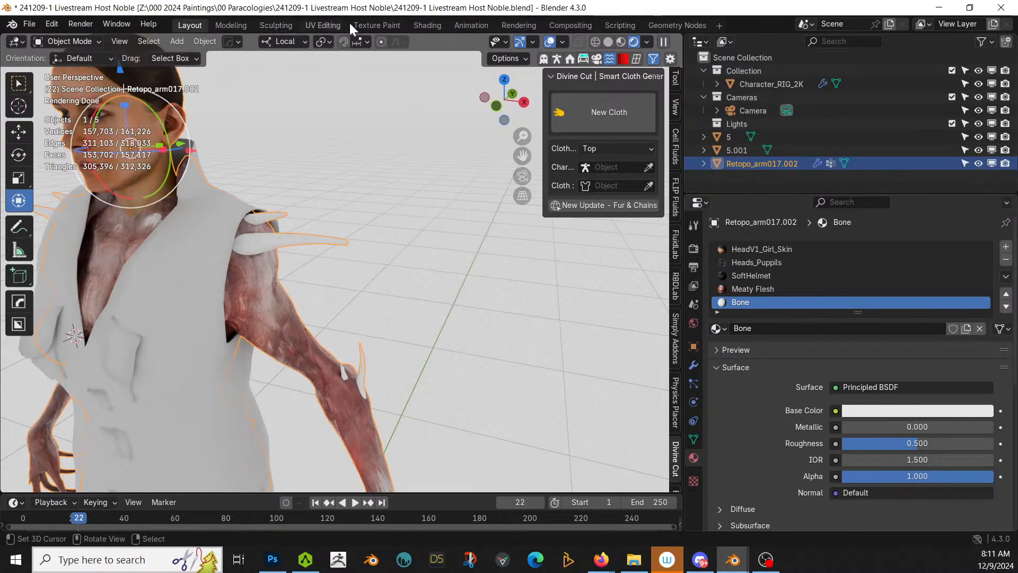
Step: In the Shading workspace, add bones_texture2469.jpg to the Bone material and connect its color to the Principled BSDF's Base Color
{"action": "left_click", "coordinate": [429, 25]}
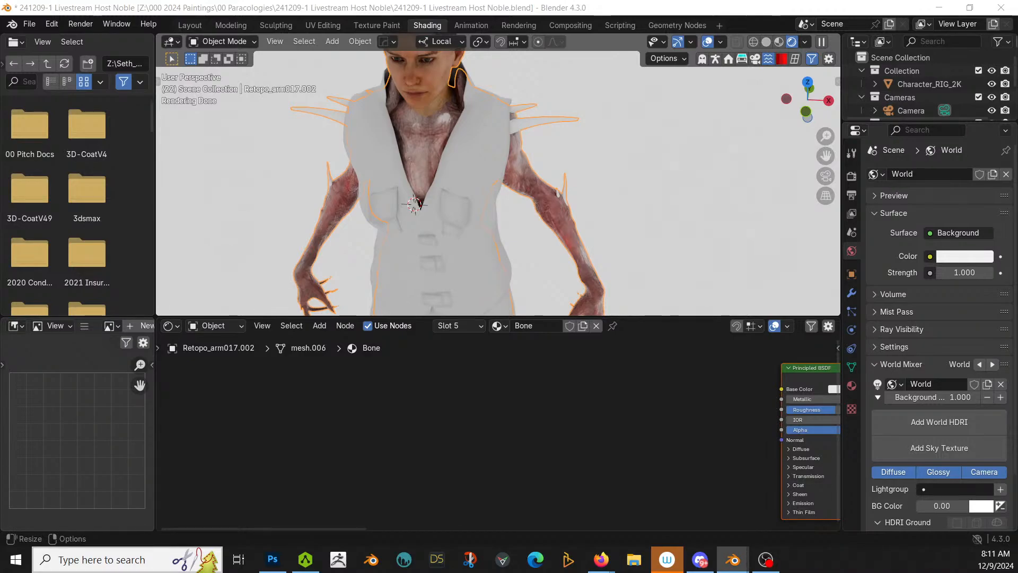
{"action": "key", "text": "super+e"}
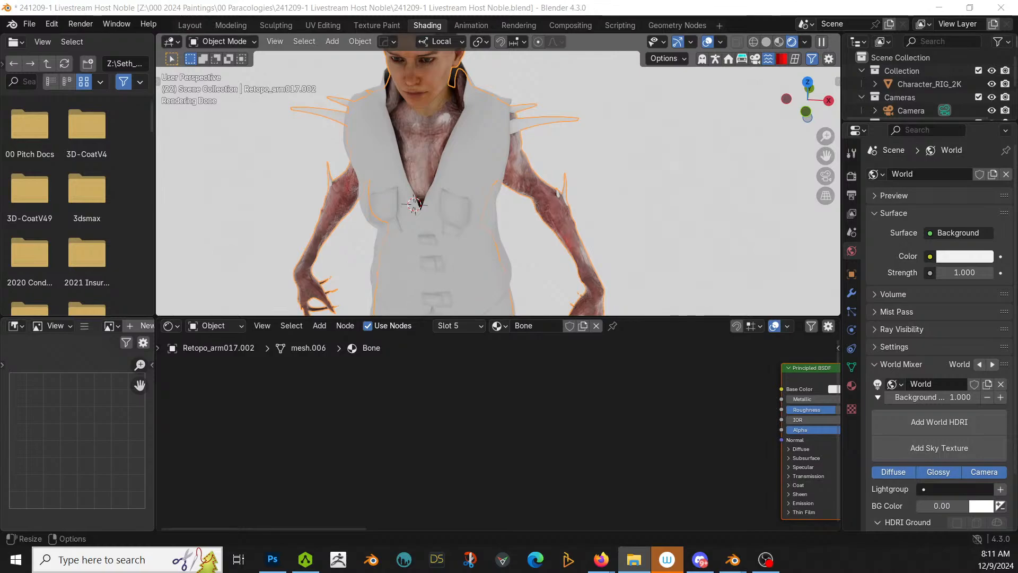
{"action": "left_click_drag", "start_coordinate": [250, 478], "coordinate": [473, 443]}
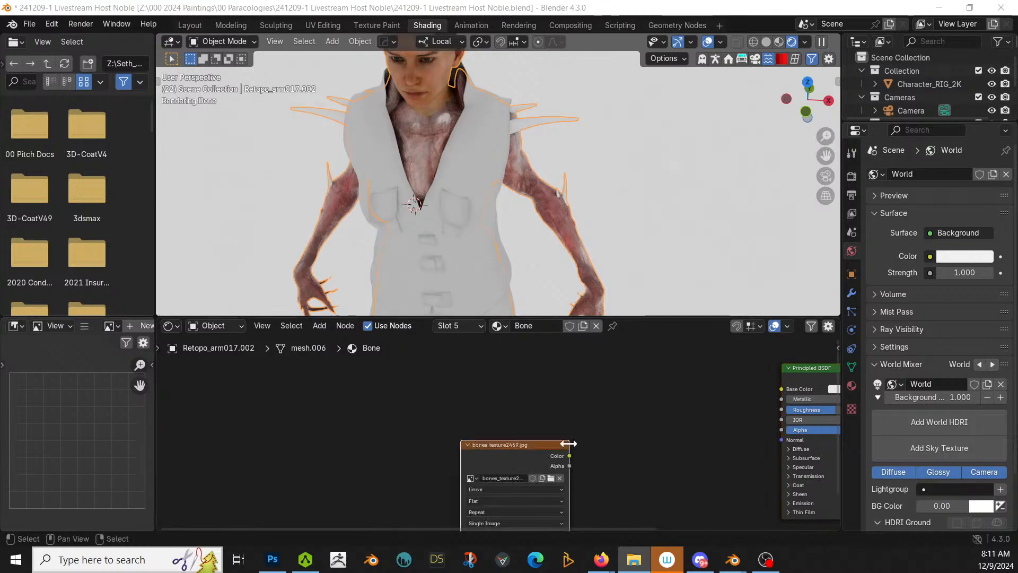
{"action": "middle_click_drag", "start_coordinate": [574, 396], "coordinate": [492, 346]}
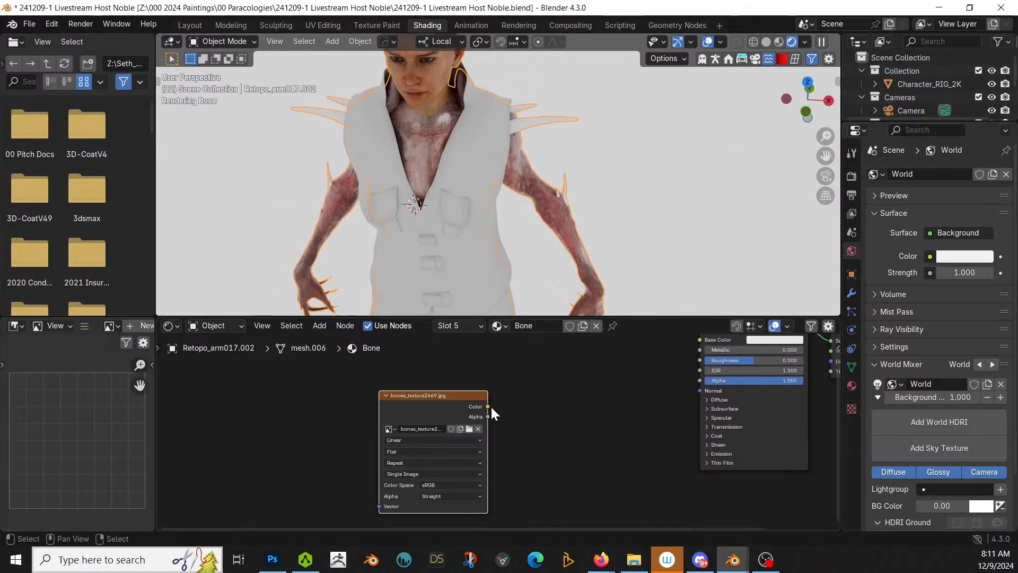
{"action": "left_click_drag", "start_coordinate": [487, 406], "coordinate": [689, 411]}
{"action": "scroll", "coordinate": [552, 219], "scroll_direction": "up", "scroll_amount": 2}
{"action": "scroll", "coordinate": [552, 219], "scroll_direction": "up", "scroll_amount": 5}
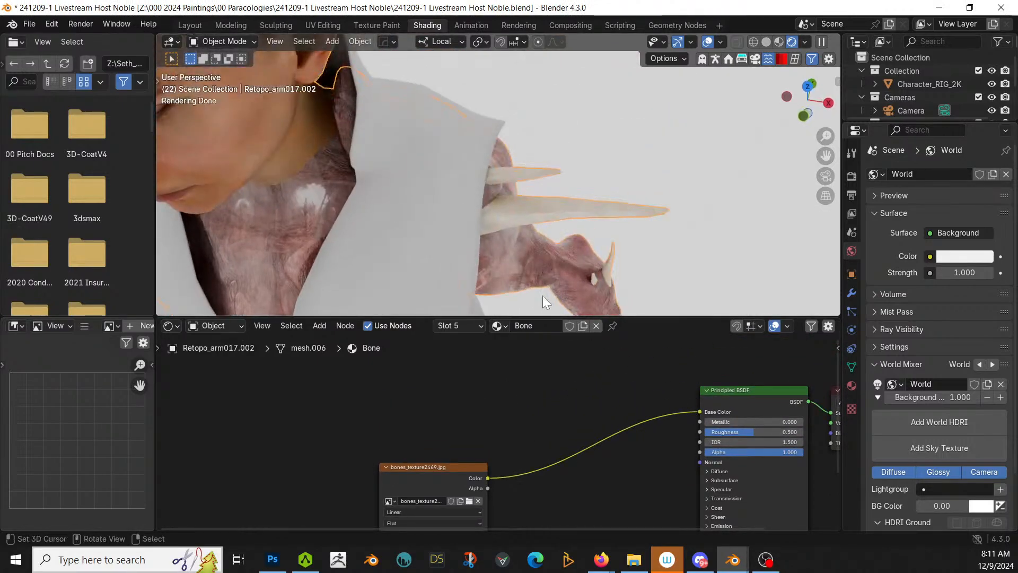
{"action": "middle_click_drag", "start_coordinate": [541, 420], "coordinate": [551, 390]}
{"action": "left_click", "coordinate": [491, 447]}
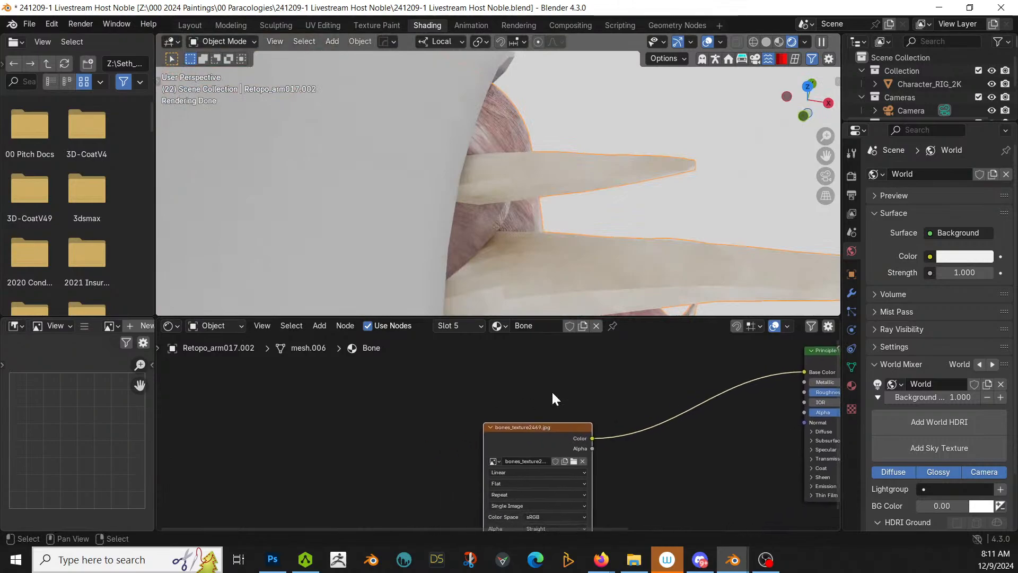
{"action": "scroll", "coordinate": [553, 390], "scroll_direction": "down", "scroll_amount": 4}
{"action": "scroll", "coordinate": [506, 404], "scroll_direction": "down", "scroll_amount": 1}
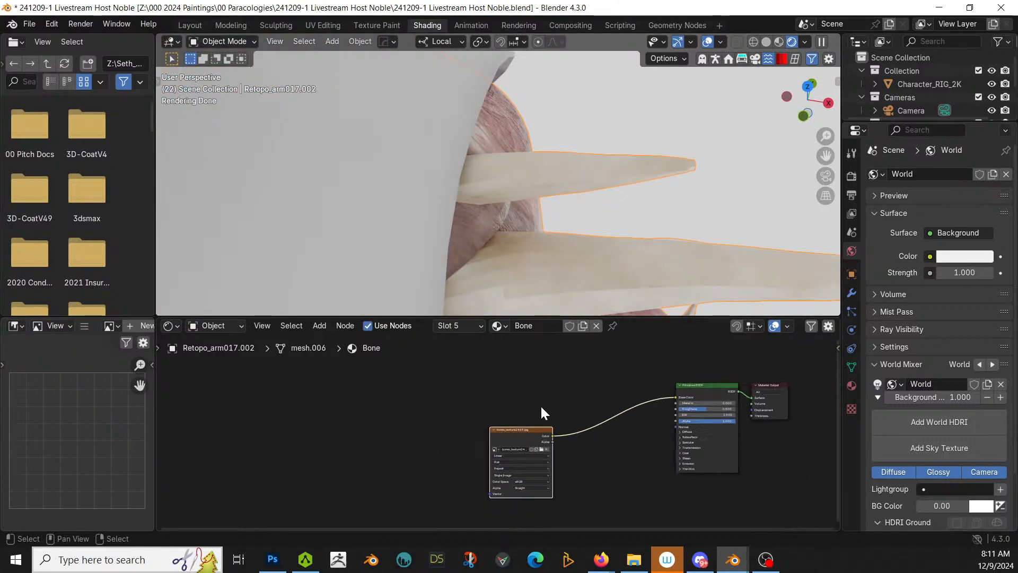
Step: Edit the body mesh and select every face assigned to the Bone material
{"action": "key", "text": "Tab"}
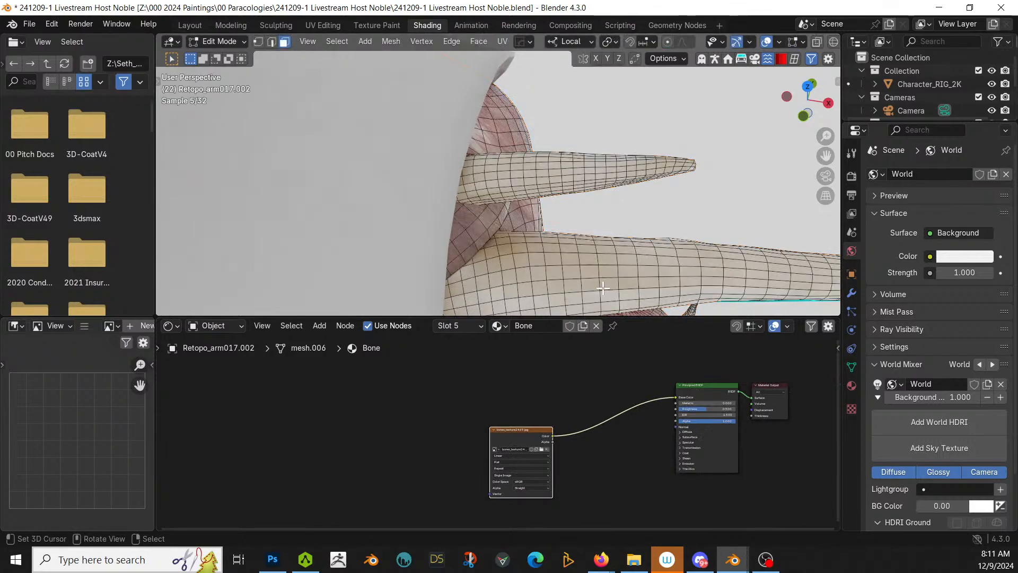
{"action": "key", "text": "a"}
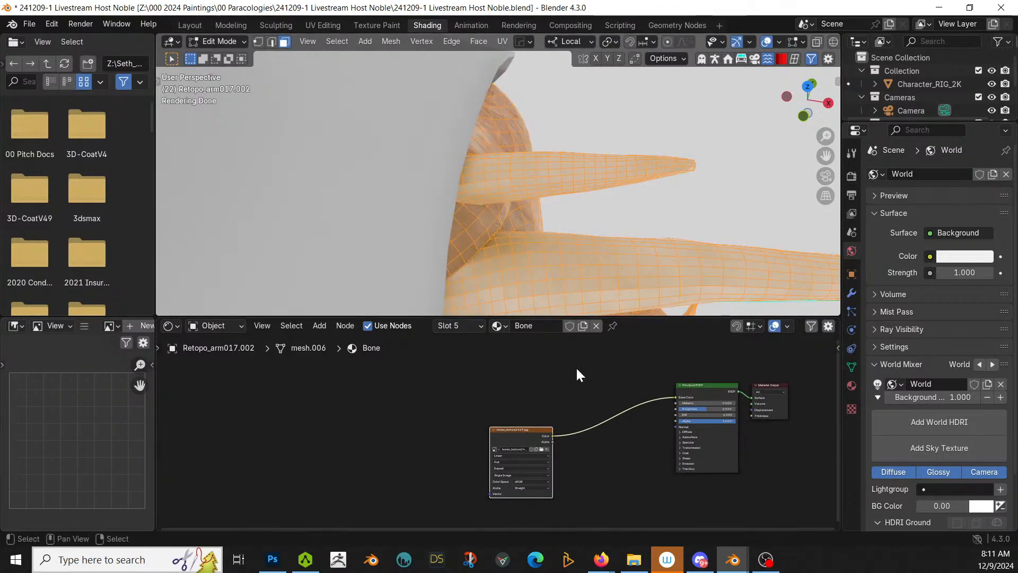
{"action": "left_click", "coordinate": [589, 272]}
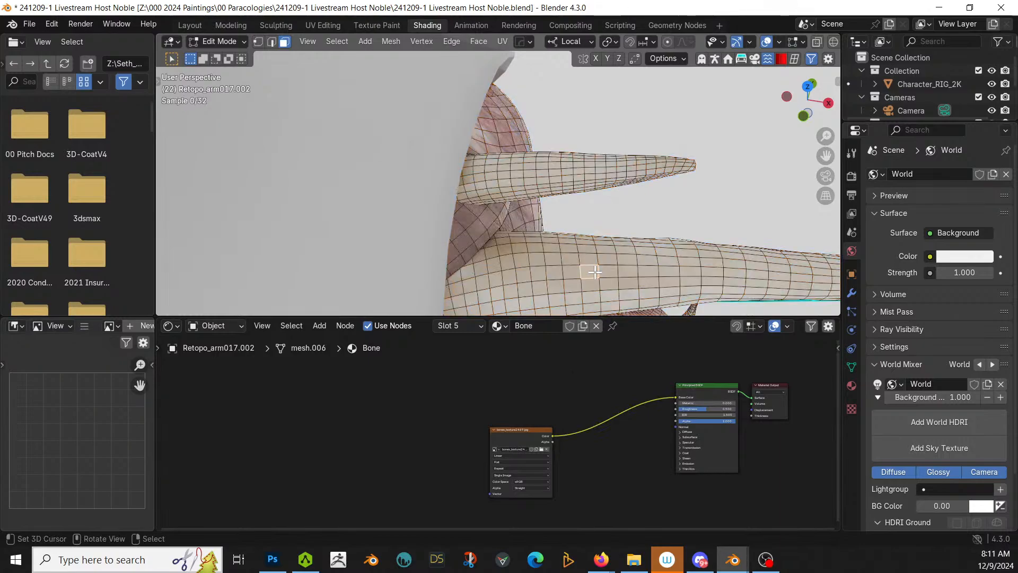
{"action": "left_click", "coordinate": [852, 385]}
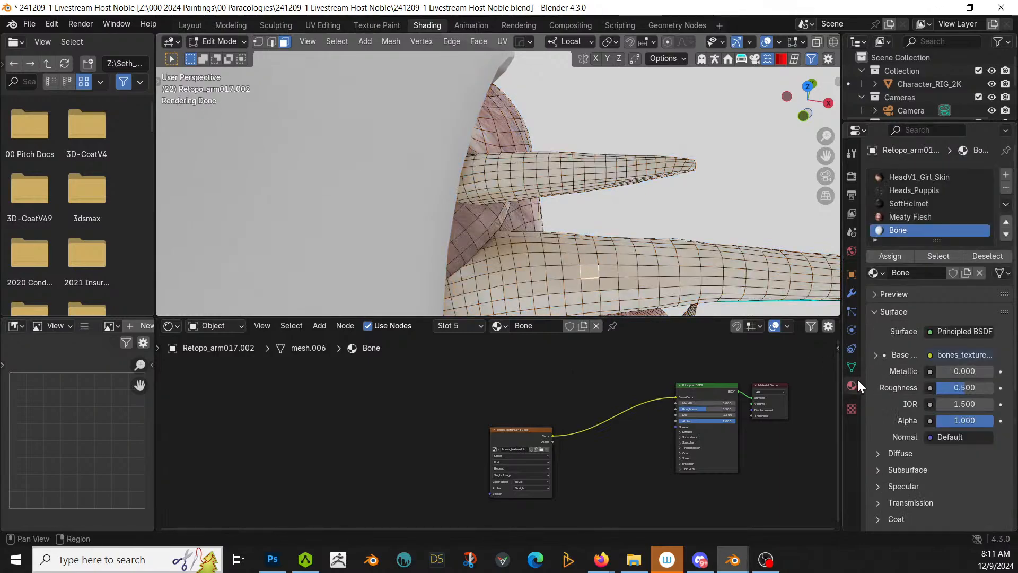
{"action": "left_click", "coordinate": [937, 255]}
Step: In the UV Editing workspace, unwrap the selected bone faces with Smart UV Project and return to Object Mode
{"action": "left_click", "coordinate": [328, 26]}
{"action": "scroll", "coordinate": [300, 224], "scroll_direction": "down", "scroll_amount": 6}
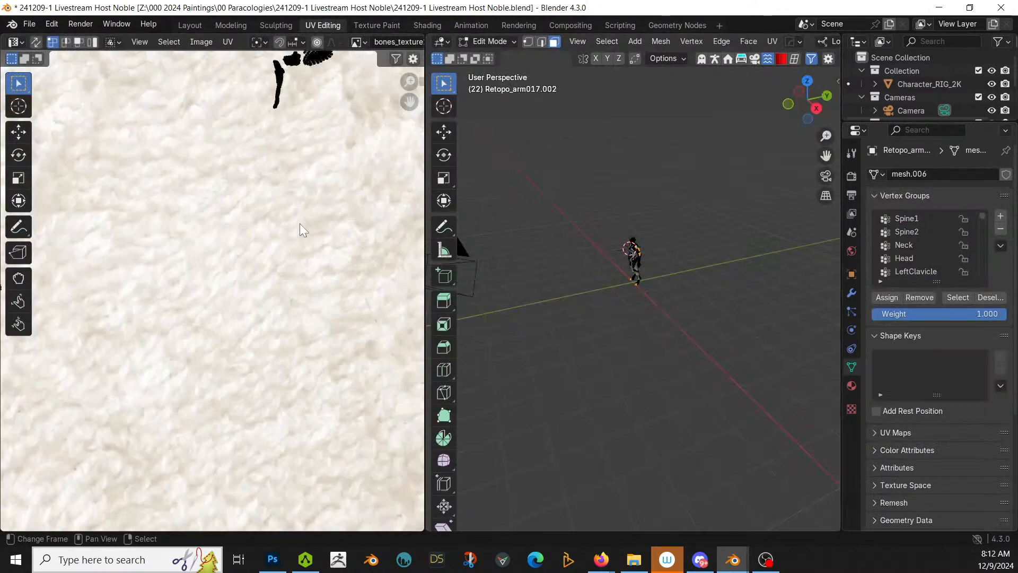
{"action": "scroll", "coordinate": [273, 264], "scroll_direction": "up", "scroll_amount": 1}
{"action": "scroll", "coordinate": [294, 289], "scroll_direction": "up", "scroll_amount": 1}
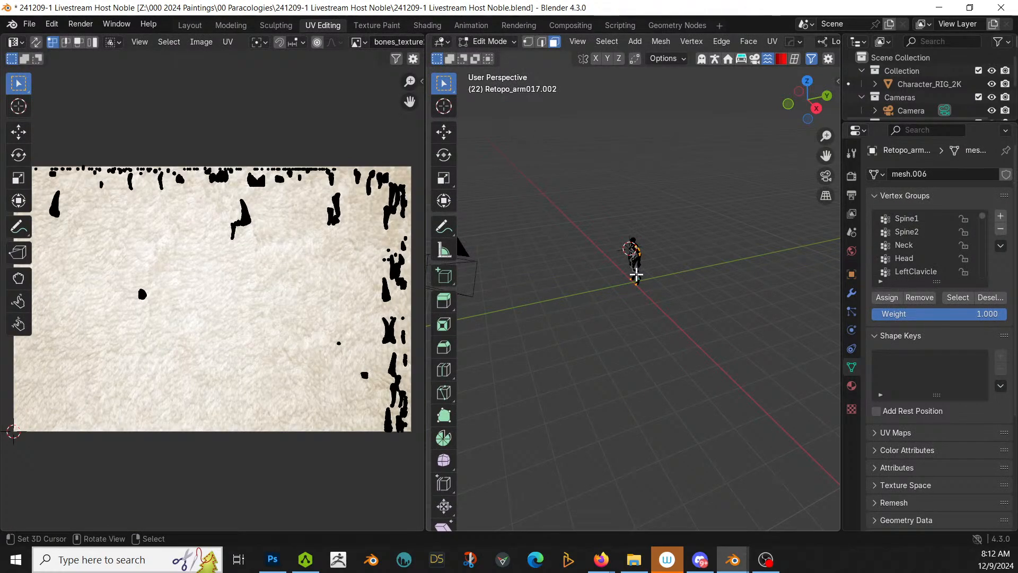
{"action": "key", "text": "KP_Decimal"}
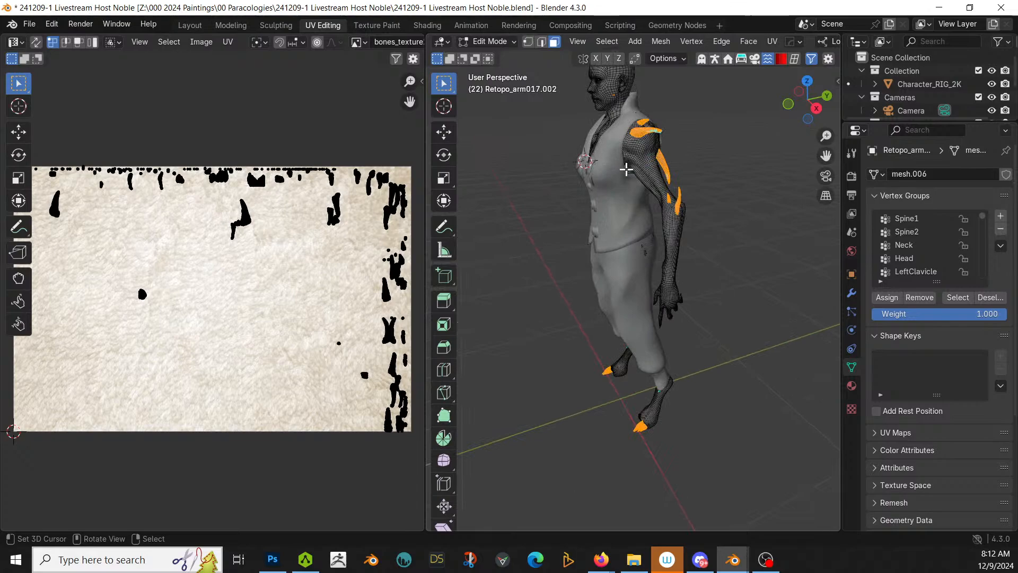
{"action": "key", "text": "u"}
{"action": "mouse_move", "coordinate": [629, 175]}
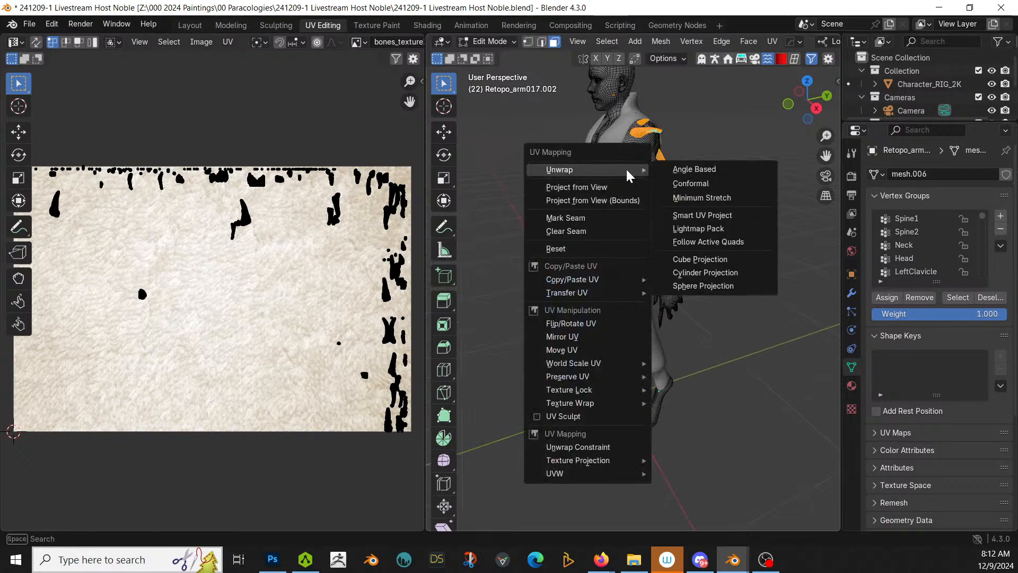
{"action": "left_click", "coordinate": [734, 216]}
{"action": "left_click", "coordinate": [726, 344]}
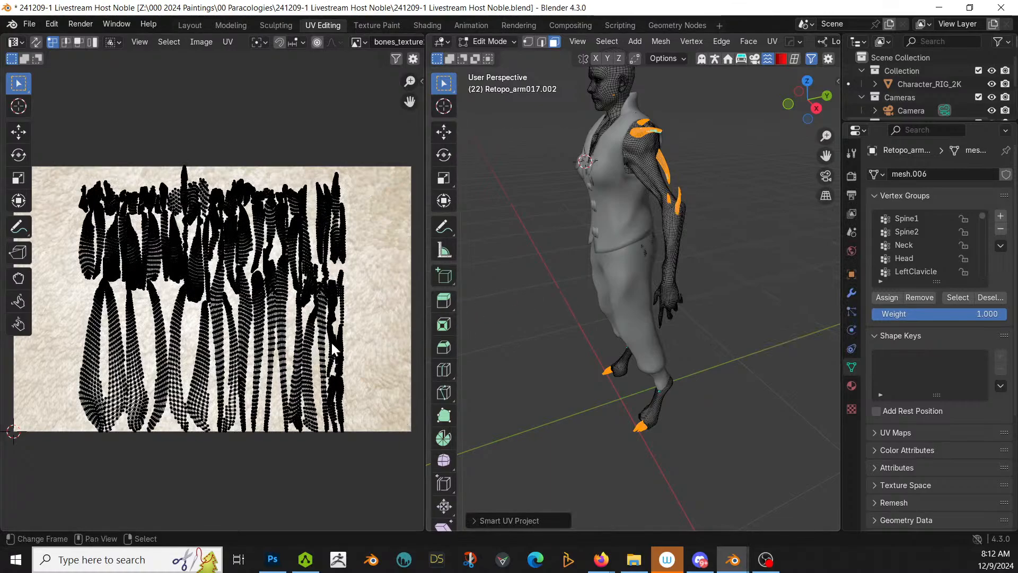
{"action": "key", "text": "Tab"}
{"action": "scroll", "coordinate": [724, 286], "scroll_direction": "up", "scroll_amount": 4}
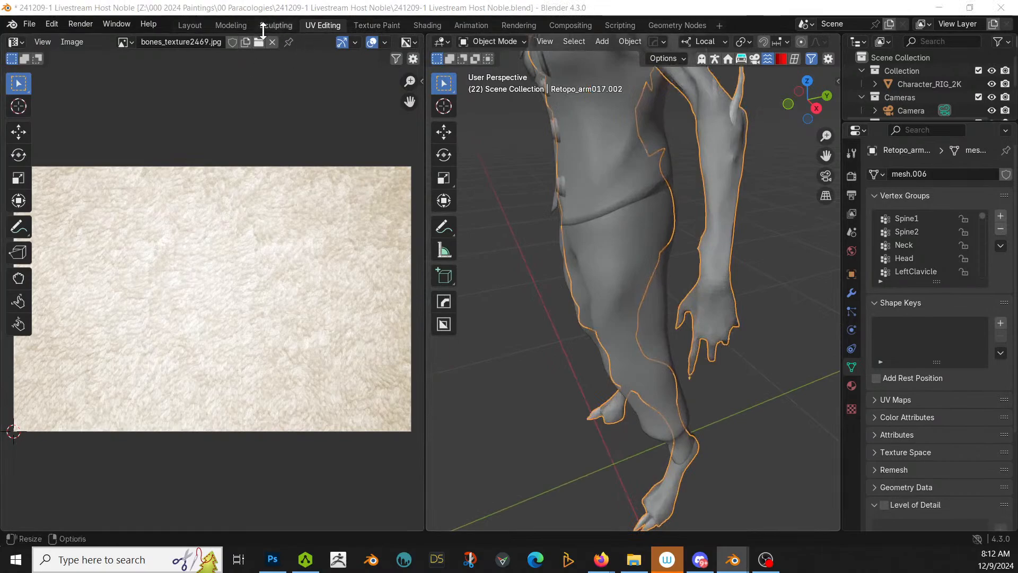
Step: In the Layout workspace, clear the selection and inspect the bone texture on the character's spikes and arms
{"action": "left_click", "coordinate": [189, 25]}
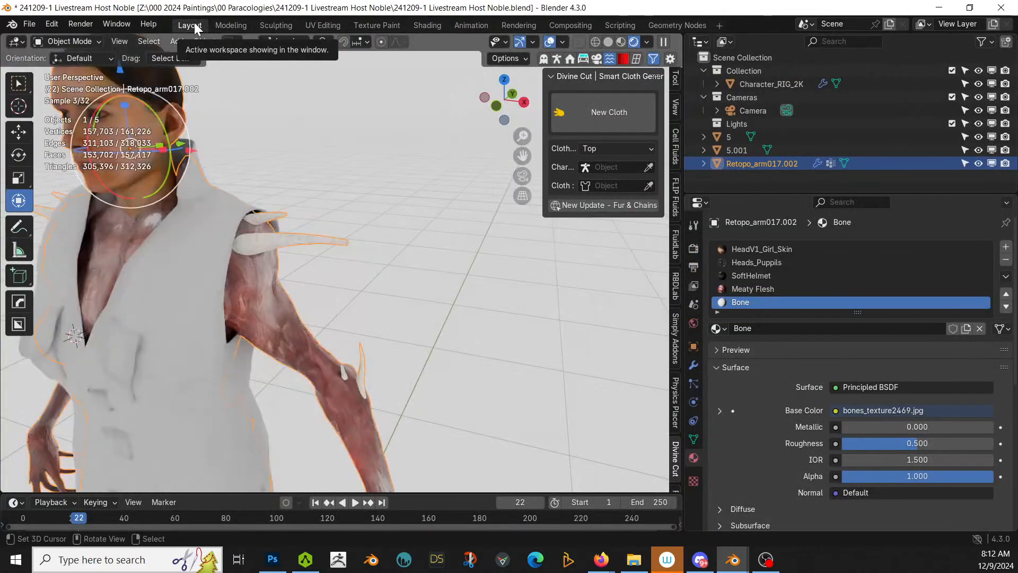
{"action": "middle_click_drag", "start_coordinate": [406, 236], "coordinate": [424, 220]}
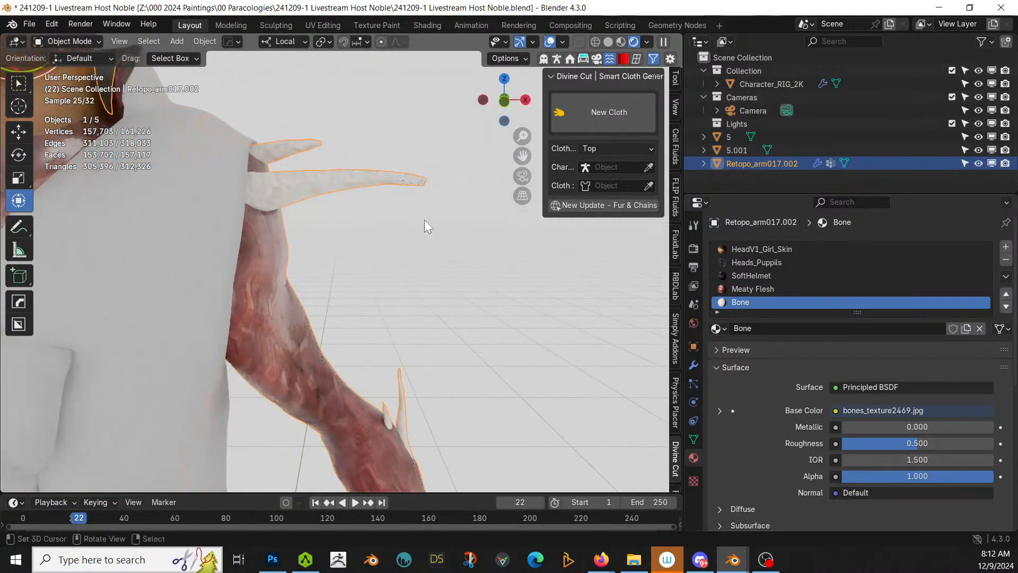
{"action": "scroll", "coordinate": [424, 219], "scroll_direction": "down", "scroll_amount": 4}
{"action": "middle_click_drag", "start_coordinate": [357, 282], "coordinate": [450, 311]}
{"action": "left_click", "coordinate": [450, 311]}
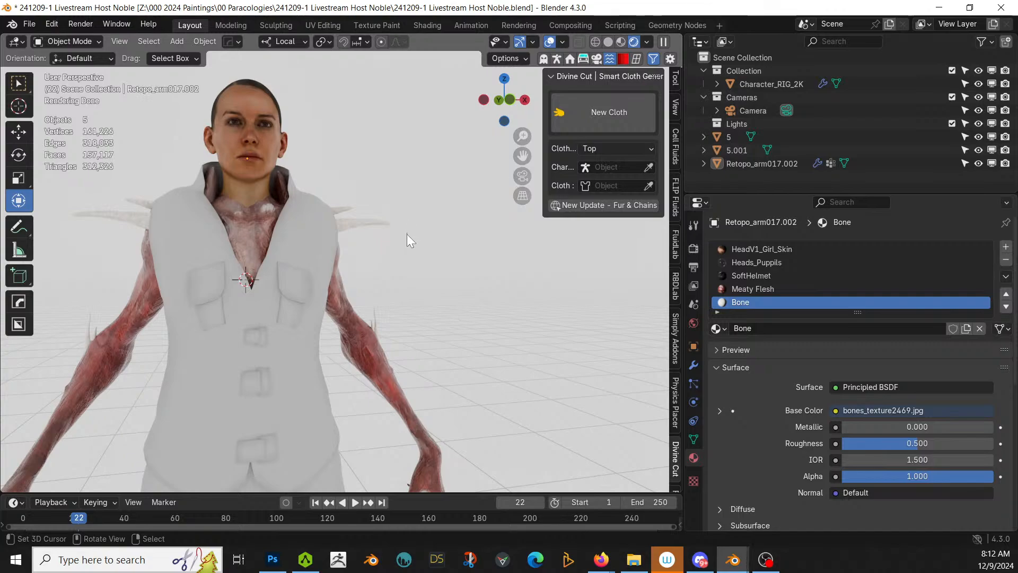
{"action": "middle_click_drag", "start_coordinate": [410, 236], "coordinate": [435, 268]}
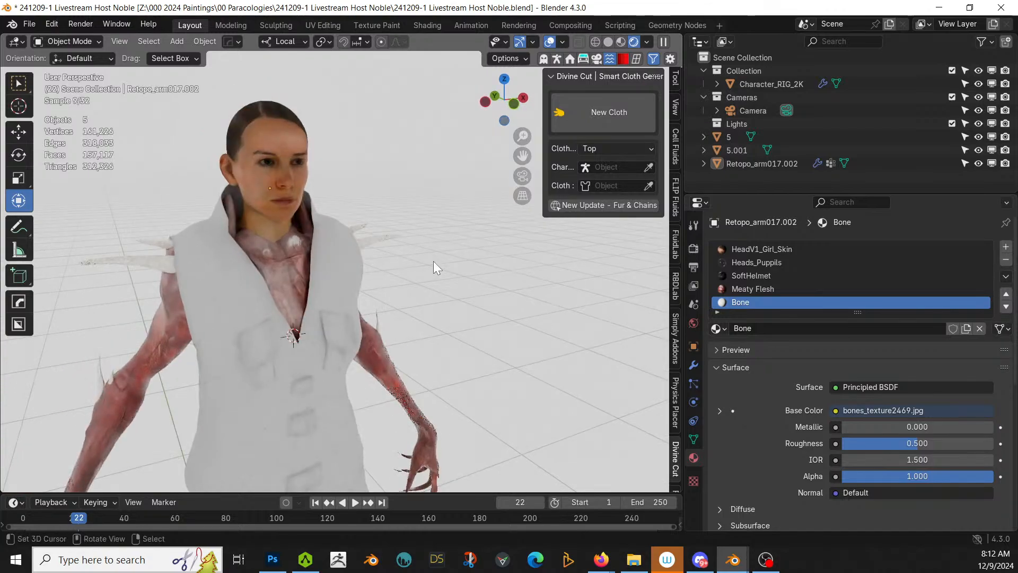
Step: In the Shading workspace, add an Ambient Occlusion node to the Bone material below the bone texture node
{"action": "left_click", "coordinate": [423, 26]}
{"action": "middle_click_drag", "start_coordinate": [440, 400], "coordinate": [323, 386]}
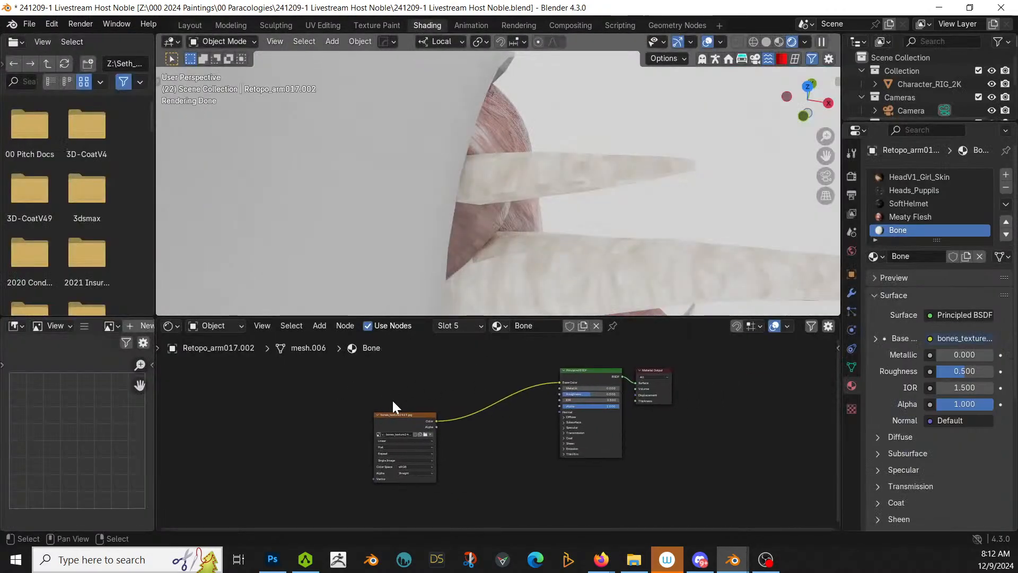
{"action": "left_click_drag", "start_coordinate": [407, 414], "coordinate": [335, 362]}
{"action": "middle_click_drag", "start_coordinate": [380, 411], "coordinate": [442, 427]}
{"action": "key", "text": "shift+a"}
{"action": "left_click", "coordinate": [438, 364]}
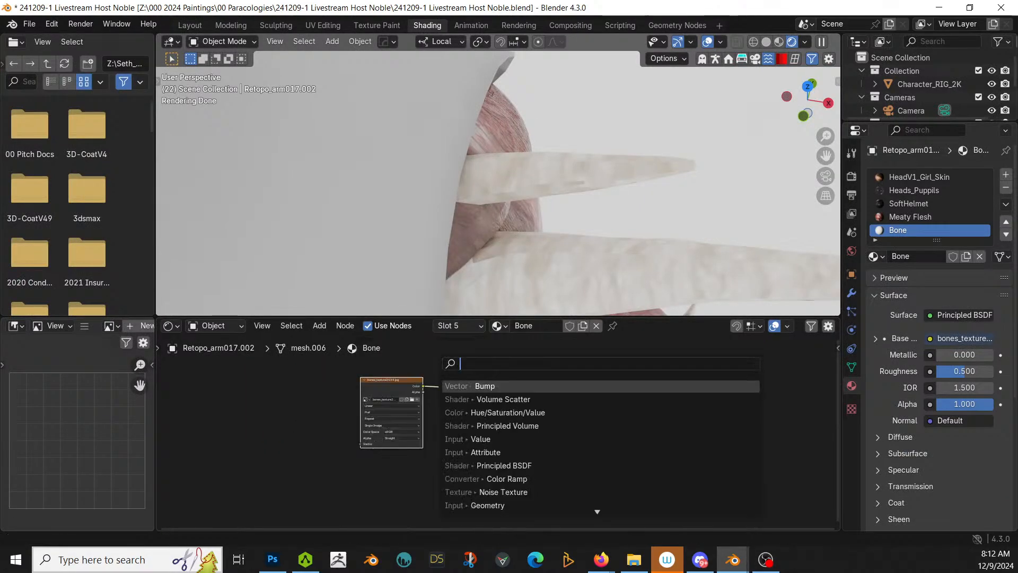
{"action": "type", "text": "amb"}
{"action": "key", "text": "Return"}
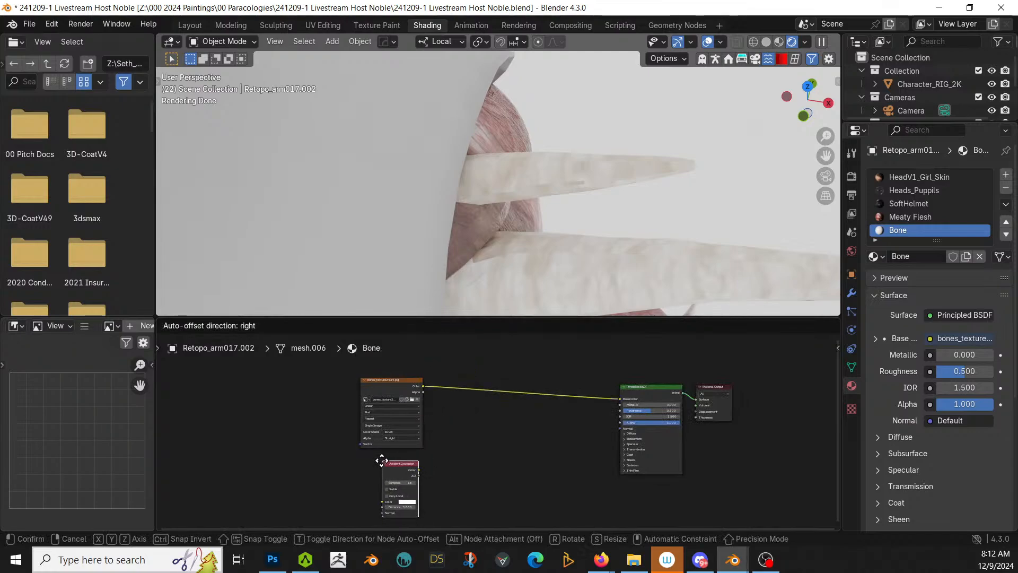
{"action": "left_click", "coordinate": [383, 461]}
Step: Combine the bone texture and Ambient Occlusion colors through a Mix node feeding Base Color, and expand it between texture and shader
{"action": "left_click", "coordinate": [399, 384], "text": "shift"}
{"action": "key", "text": "ctrl+0"}
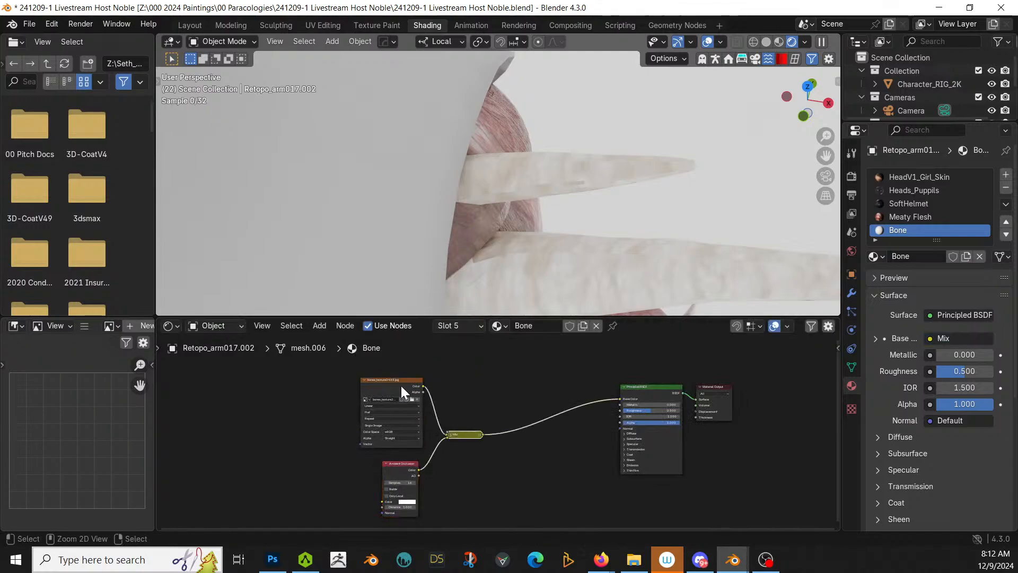
{"action": "scroll", "coordinate": [459, 391], "scroll_direction": "up", "scroll_amount": 1}
{"action": "scroll", "coordinate": [460, 431], "scroll_direction": "up", "scroll_amount": 2}
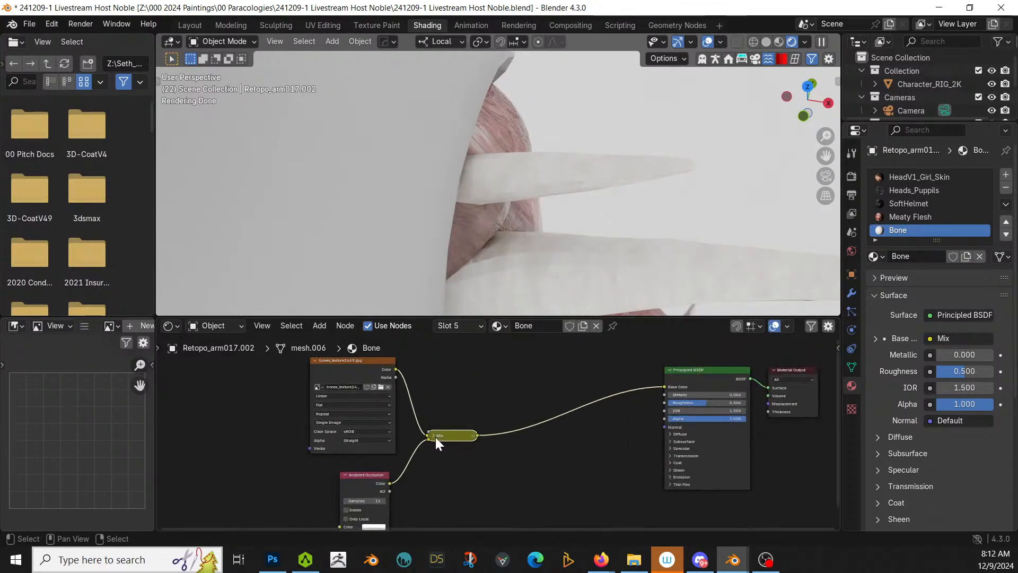
{"action": "left_click_drag", "start_coordinate": [450, 434], "coordinate": [540, 400]}
{"action": "middle_click_drag", "start_coordinate": [446, 473], "coordinate": [451, 419]}
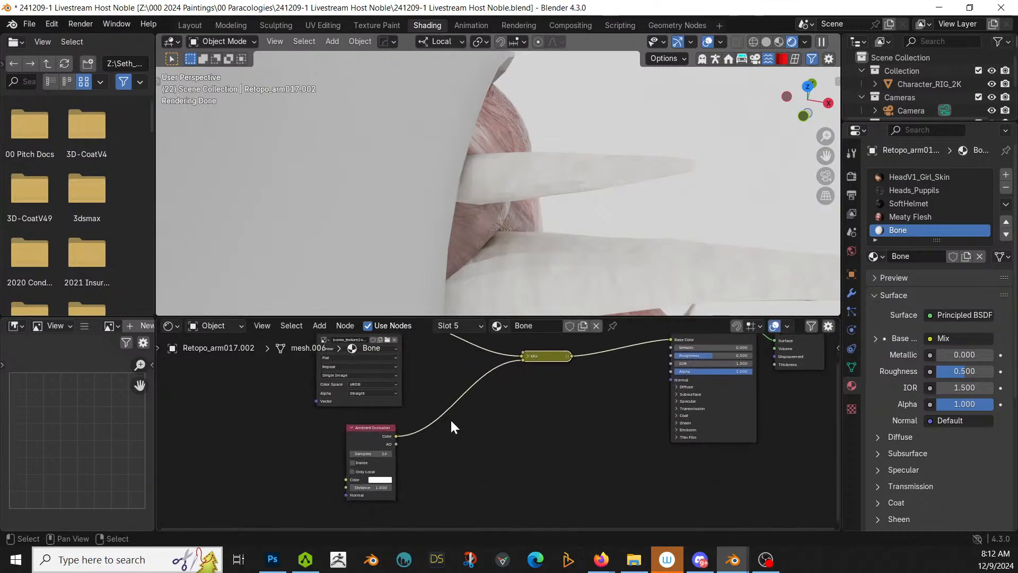
{"action": "left_click", "coordinate": [527, 356]}
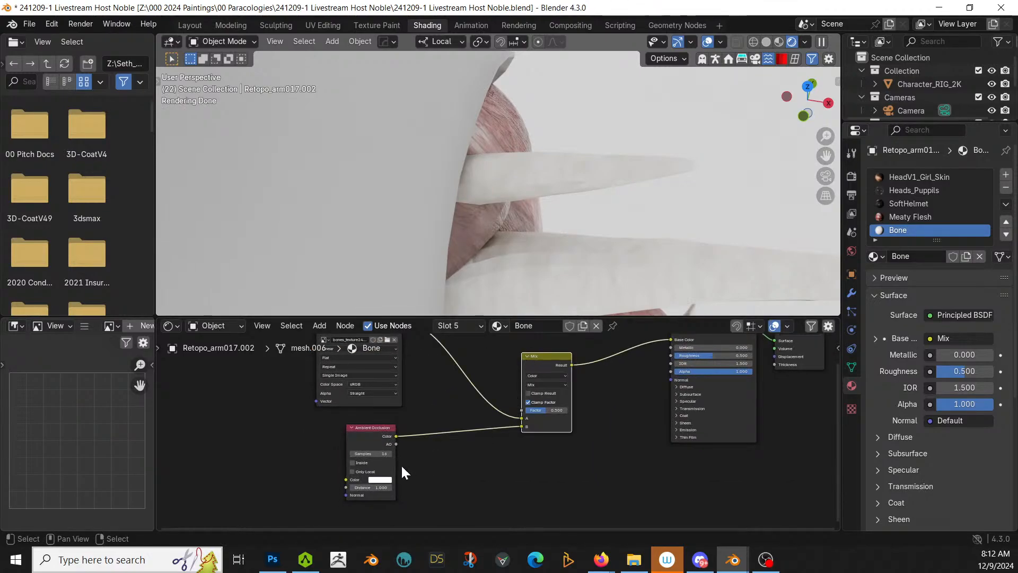
Step: Tint the Ambient Occlusion color pale yellow, set the Mix node's blending mode to Multiply, and space the nodes apart
{"action": "left_click", "coordinate": [380, 479]}
{"action": "left_click", "coordinate": [394, 392]}
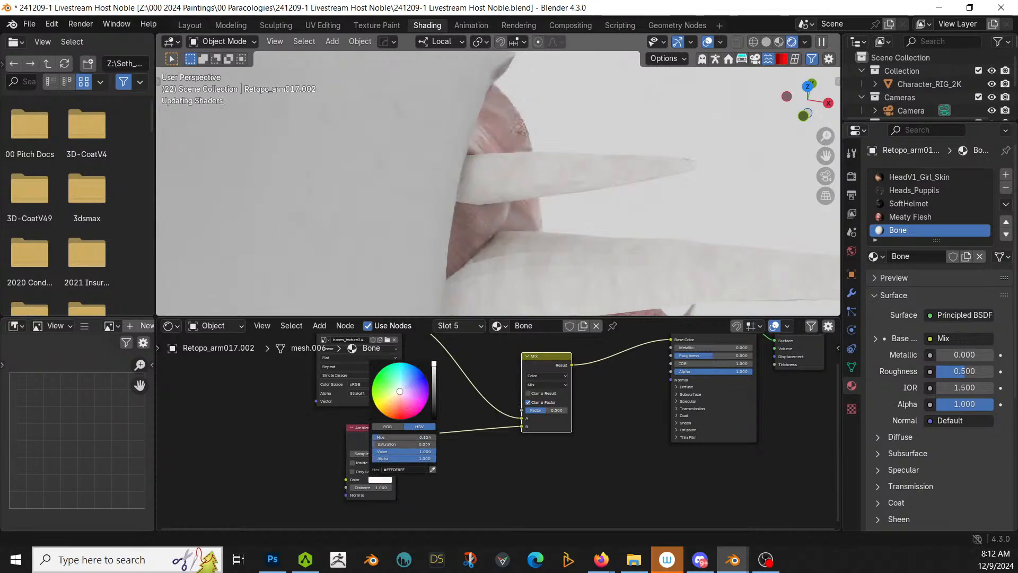
{"action": "left_click", "coordinate": [540, 385]}
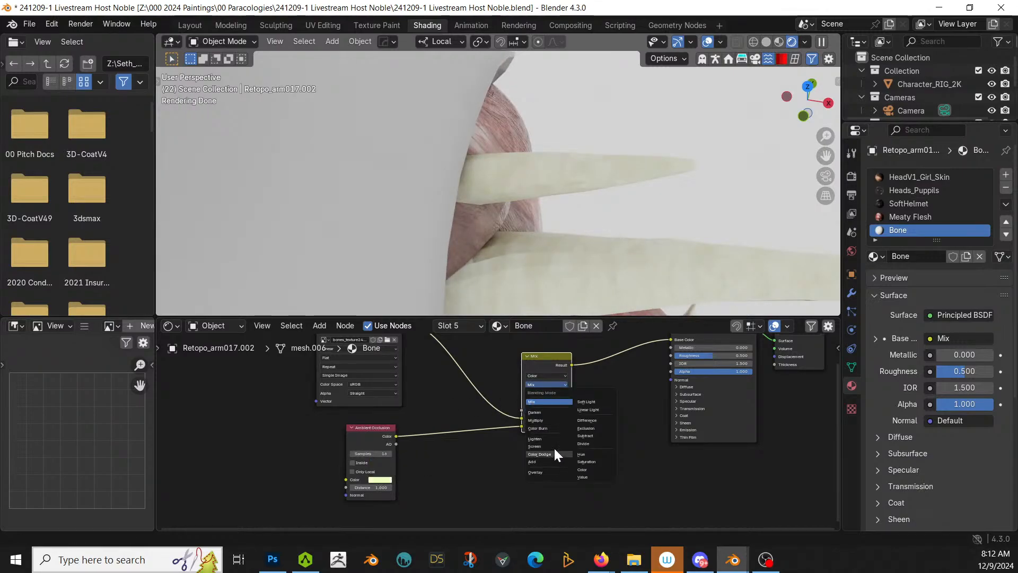
{"action": "left_click", "coordinate": [549, 420]}
{"action": "left_click_drag", "start_coordinate": [368, 428], "coordinate": [285, 437]}
{"action": "middle_click_drag", "start_coordinate": [418, 409], "coordinate": [447, 453]}
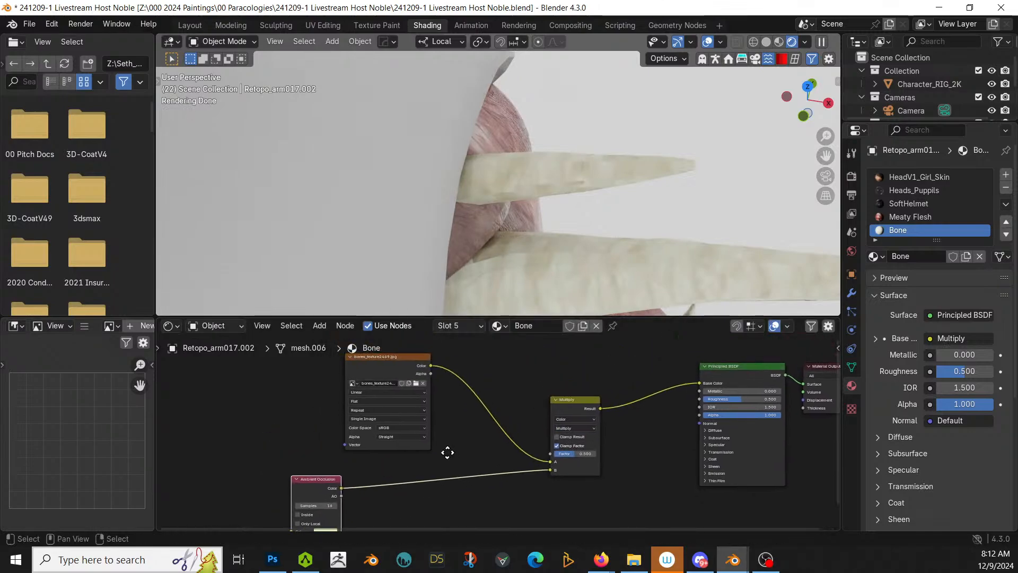
Step: Set the Ambient Occlusion node's color back to white by removing its saturation
{"action": "middle_click_drag", "start_coordinate": [348, 489], "coordinate": [365, 438]}
{"action": "left_click", "coordinate": [339, 480]}
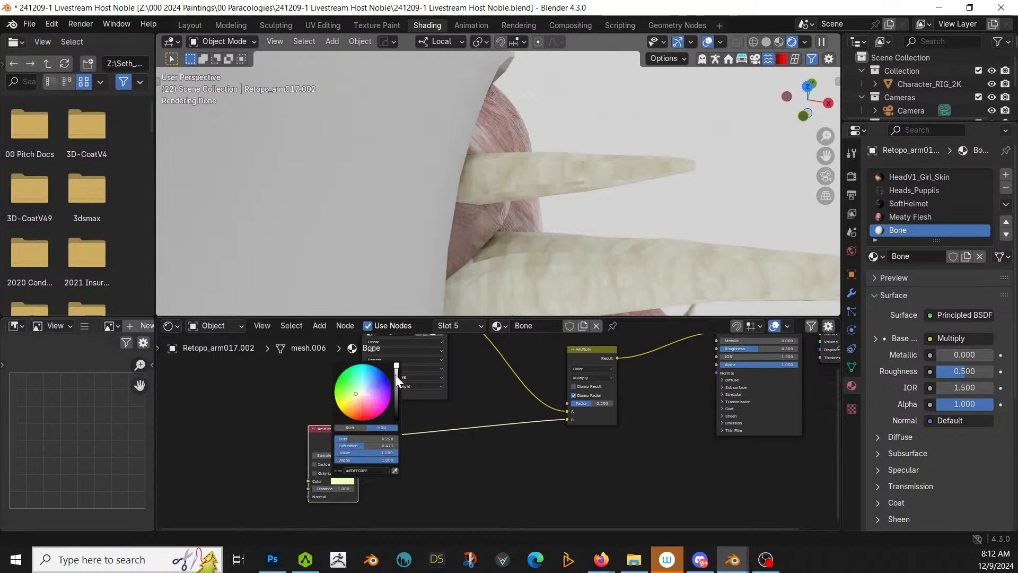
{"action": "left_click_drag", "start_coordinate": [380, 444], "coordinate": [338, 445]}
{"action": "middle_click_drag", "start_coordinate": [484, 458], "coordinate": [466, 500]}
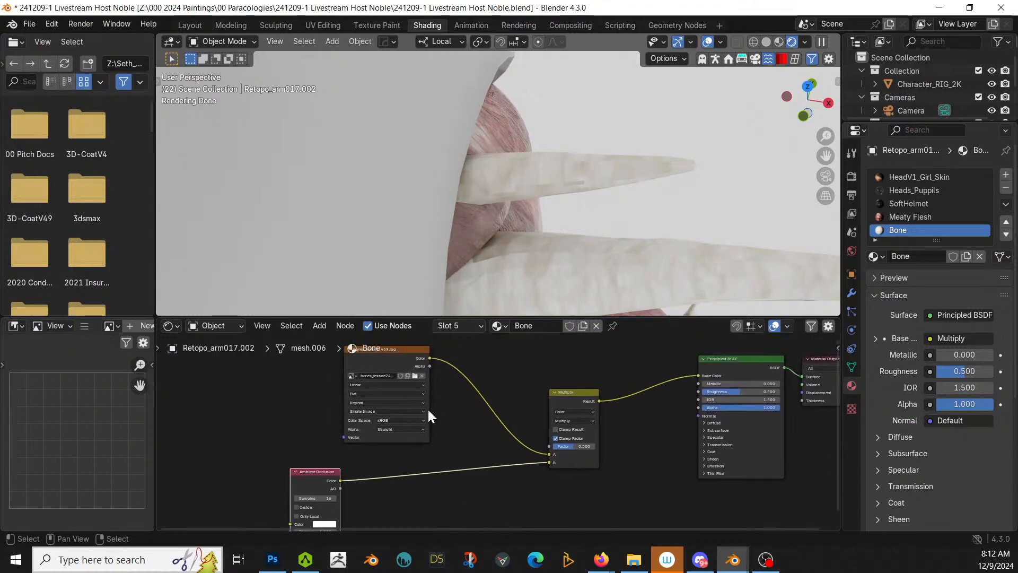
Step: Move the bone texture node aside and insert a Color Ramp between the Ambient Occlusion and Multiply nodes
{"action": "left_click", "coordinate": [386, 348]}
{"action": "left_click_drag", "start_coordinate": [406, 350], "coordinate": [328, 353]}
{"action": "key", "text": "shift+a"}
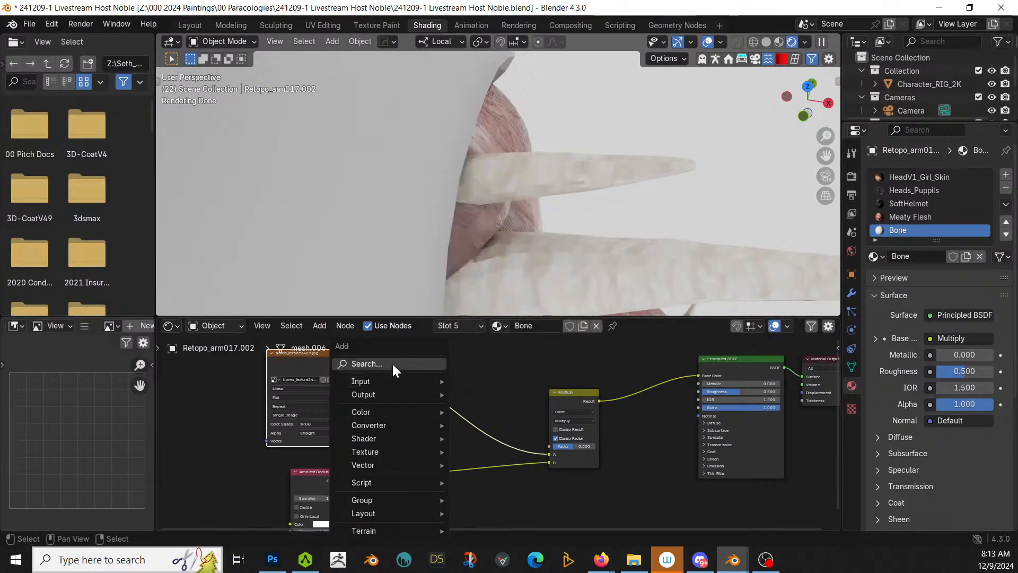
{"action": "left_click", "coordinate": [393, 365]}
{"action": "type", "text": "ramp"}
{"action": "key", "text": "Return"}
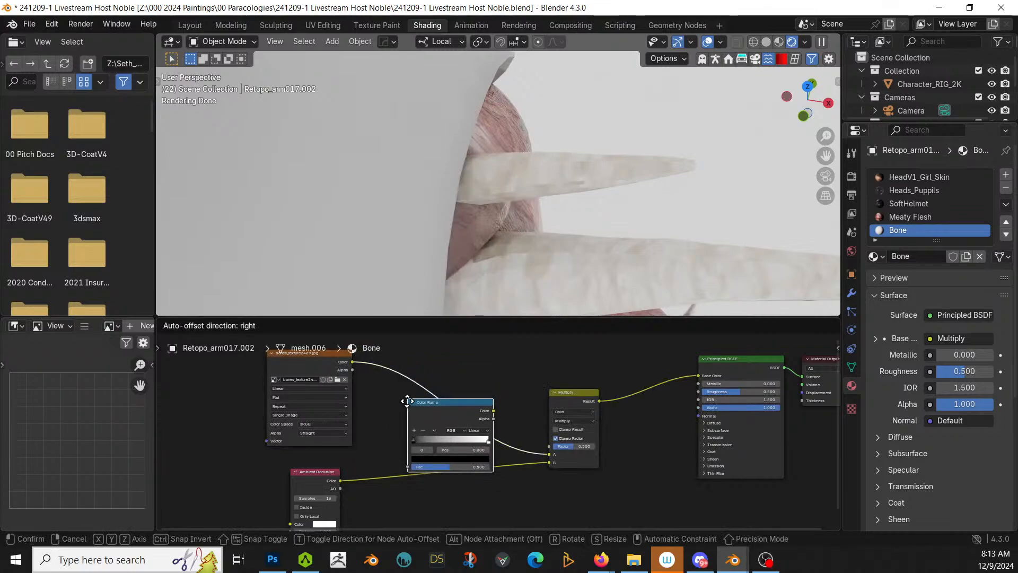
{"action": "left_click", "coordinate": [397, 455]}
Step: Move the Color Ramp's black stop to about 0.75 and its white stop to about 0.9
{"action": "left_click_drag", "start_coordinate": [405, 492], "coordinate": [460, 494]}
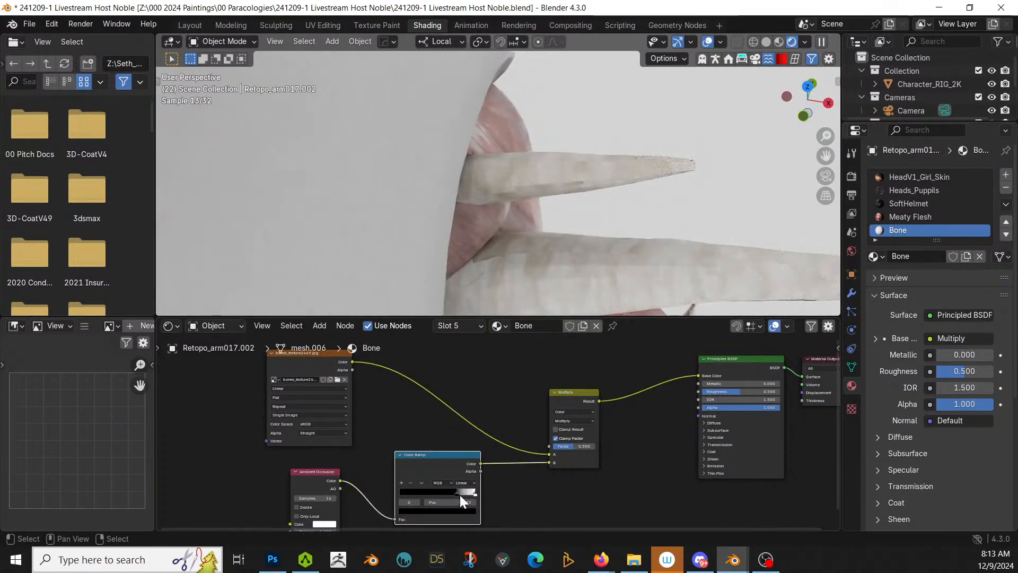
{"action": "middle_click_drag", "start_coordinate": [376, 475], "coordinate": [391, 403]}
{"action": "scroll", "coordinate": [488, 424], "scroll_direction": "up", "scroll_amount": 1}
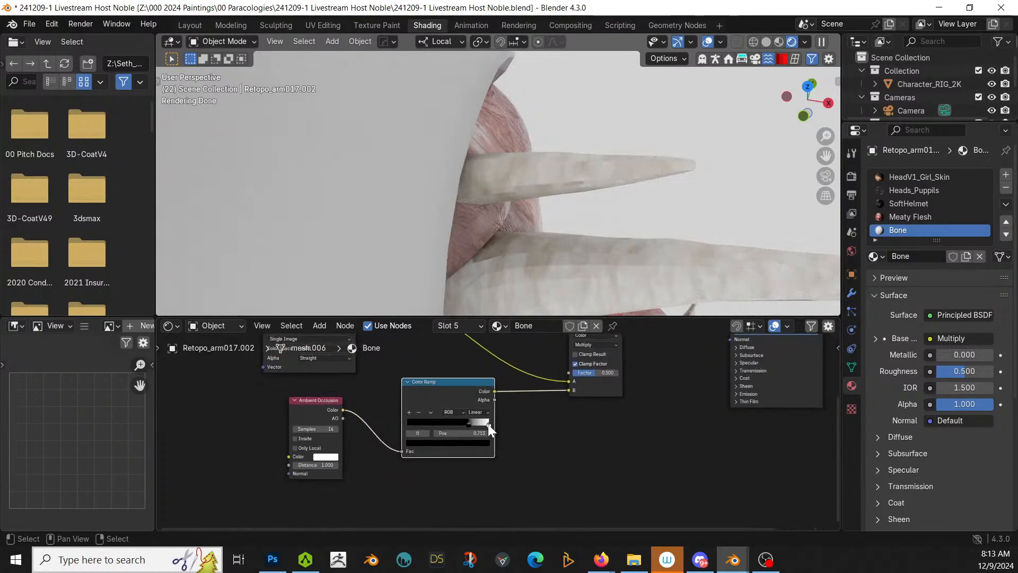
{"action": "left_click_drag", "start_coordinate": [489, 425], "coordinate": [480, 426]}
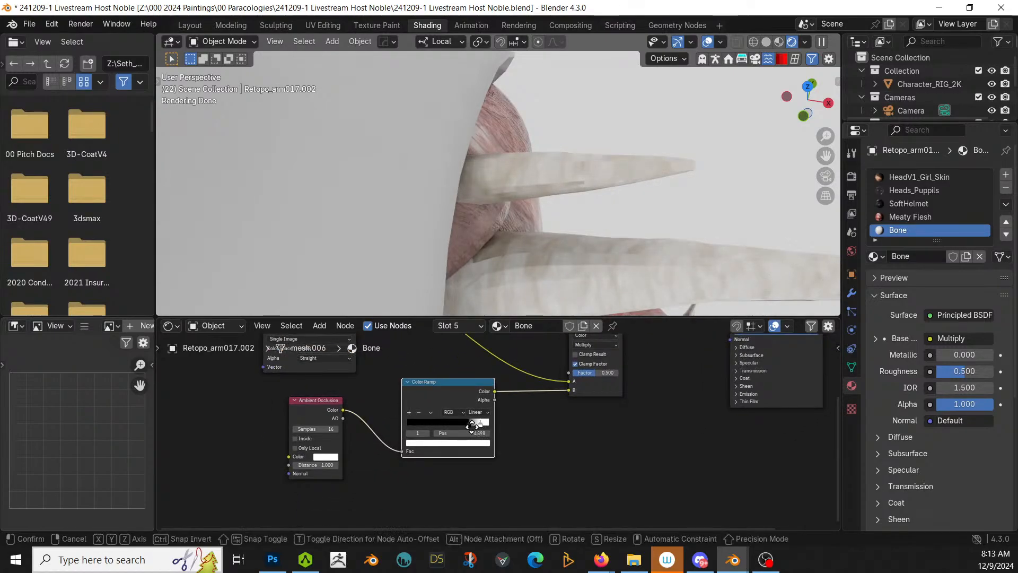
{"action": "left_click_drag", "start_coordinate": [422, 389], "coordinate": [425, 390]}
Step: Adjust the ramp's black stop, and set the Ambient Occlusion node to Only Local with a distance of 0.1
{"action": "middle_click_drag", "start_coordinate": [500, 257], "coordinate": [599, 155]}
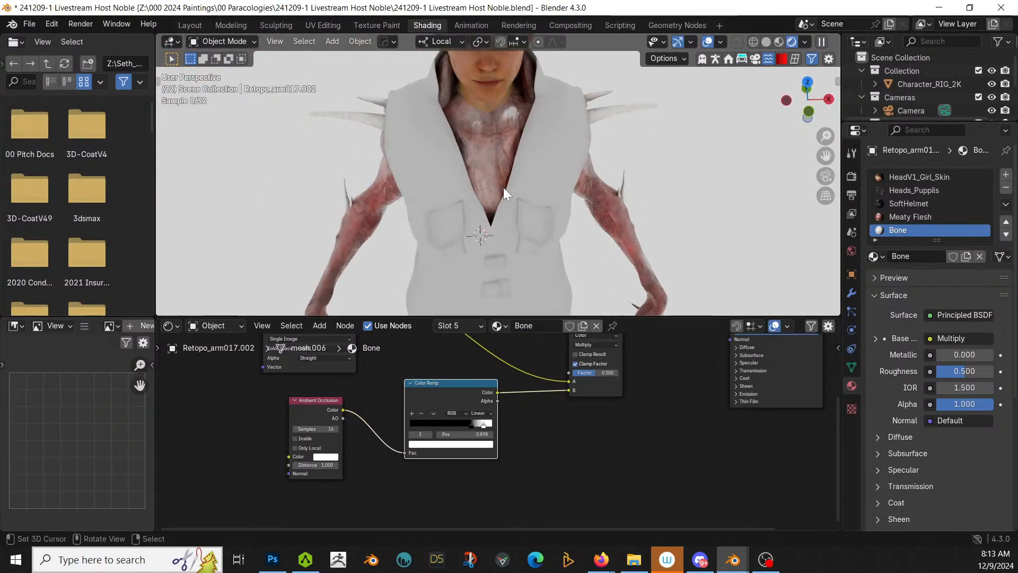
{"action": "scroll", "coordinate": [504, 187], "scroll_direction": "up", "scroll_amount": 3}
{"action": "scroll", "coordinate": [486, 430], "scroll_direction": "up", "scroll_amount": 3}
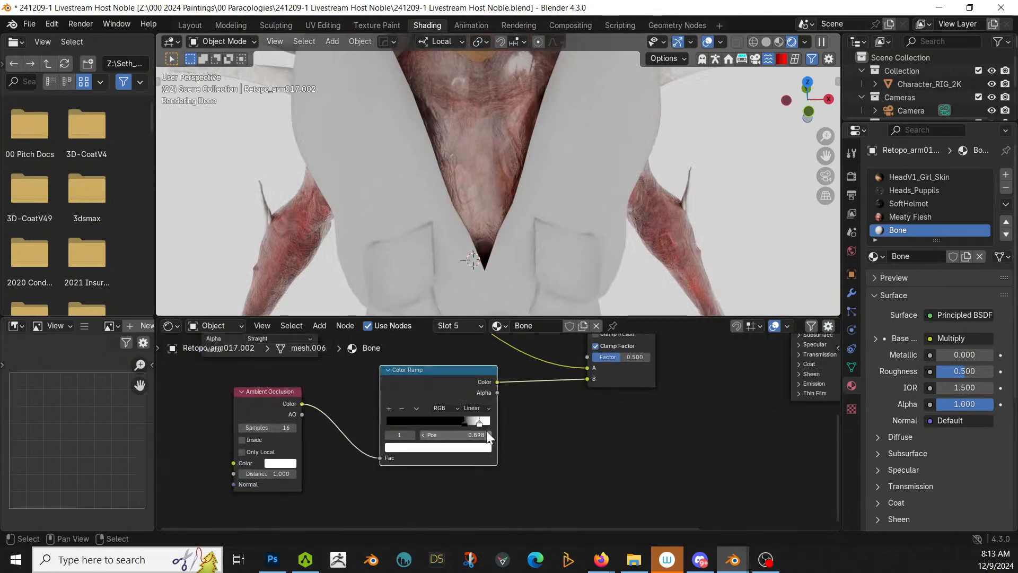
{"action": "middle_click_drag", "start_coordinate": [467, 269], "coordinate": [511, 246]}
{"action": "scroll", "coordinate": [485, 421], "scroll_direction": "up", "scroll_amount": 1}
{"action": "left_click", "coordinate": [460, 422]}
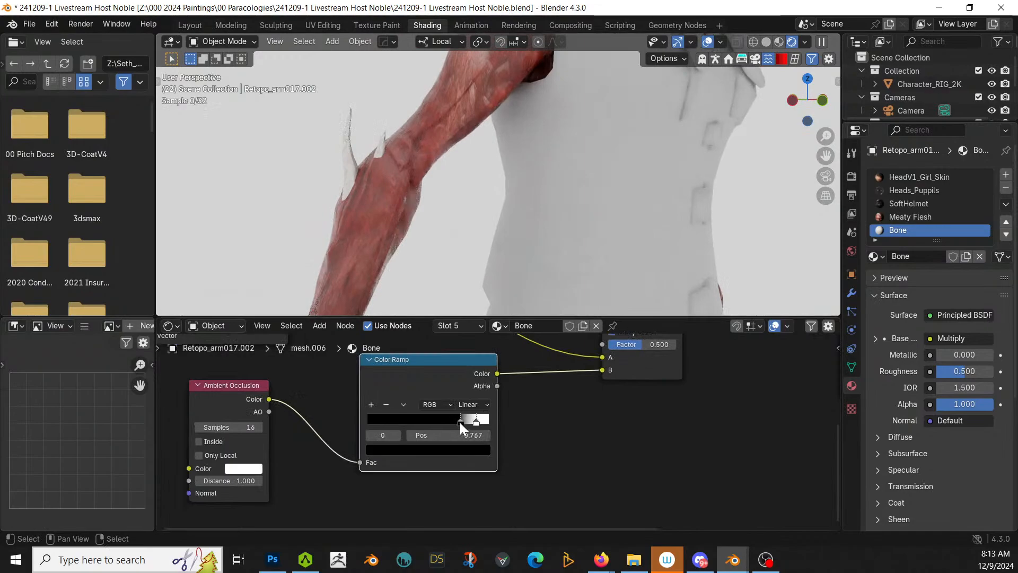
{"action": "left_click_drag", "start_coordinate": [469, 425], "coordinate": [465, 425]}
{"action": "left_click", "coordinate": [258, 481]}
{"action": "type", "text": "0.1"}
{"action": "key", "text": "Return"}
Step: Move the Color Ramp's black stop to about 0.95 and its white stop close to the end of the ramp
{"action": "middle_click_drag", "start_coordinate": [673, 184], "coordinate": [592, 261]}
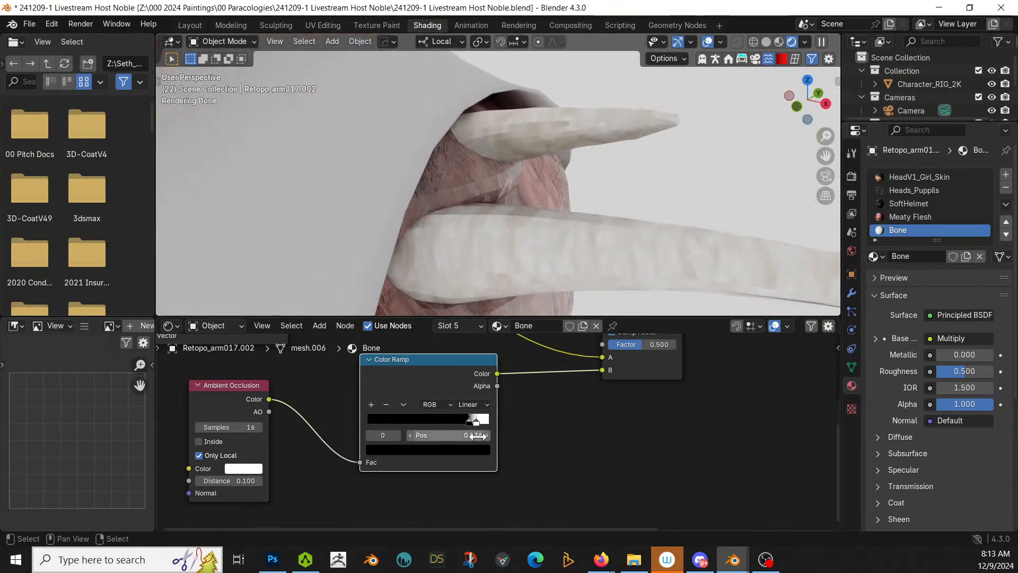
{"action": "mouse_move", "coordinate": [477, 419]}
{"action": "left_mouse_down"}
{"action": "mouse_move", "coordinate": [510, 418]}
{"action": "mouse_move", "coordinate": [485, 425]}
{"action": "left_mouse_up"}
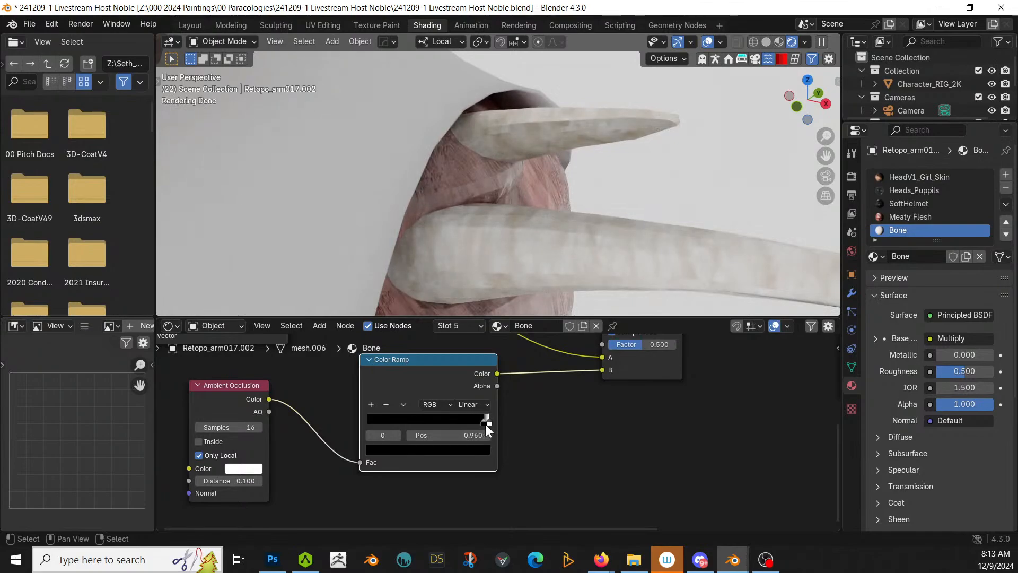
{"action": "scroll", "coordinate": [507, 253], "scroll_direction": "down", "scroll_amount": 7}
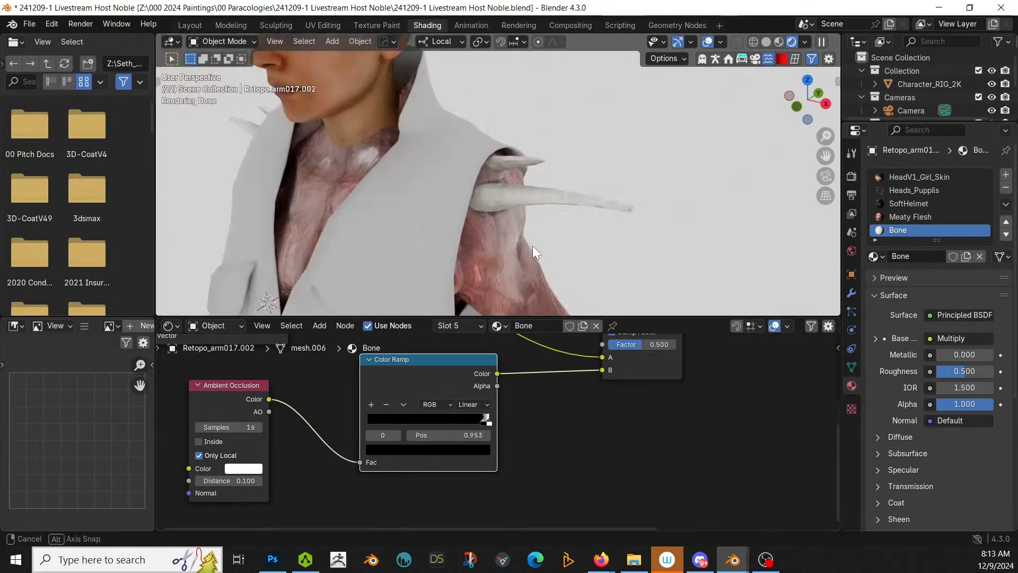
{"action": "middle_click_drag", "start_coordinate": [532, 246], "coordinate": [402, 212]}
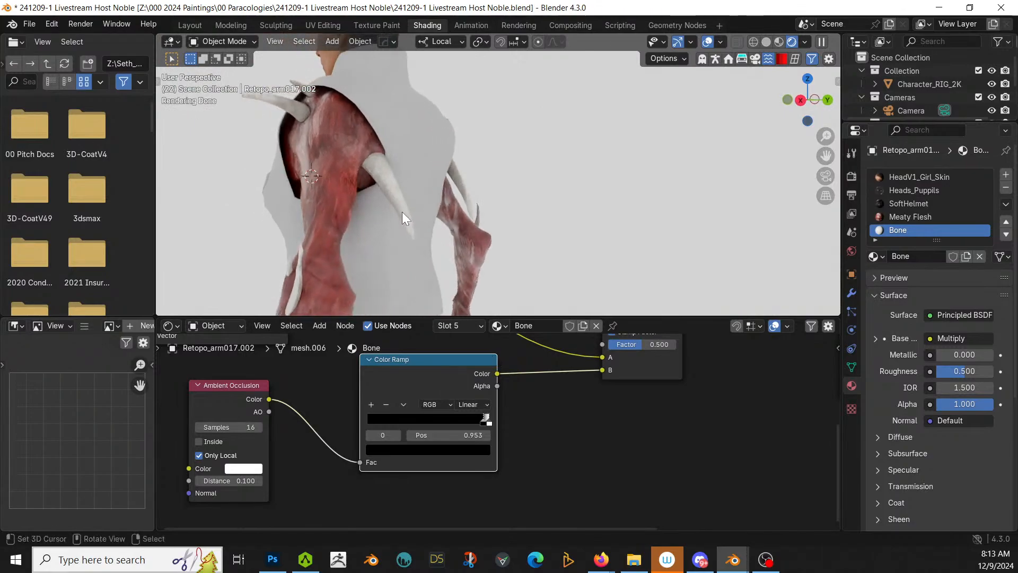
Step: Change the Color Ramp's black stop to a dark brown and check the shading on the shoulder spikes
{"action": "scroll", "coordinate": [512, 461], "scroll_direction": "up", "scroll_amount": 2}
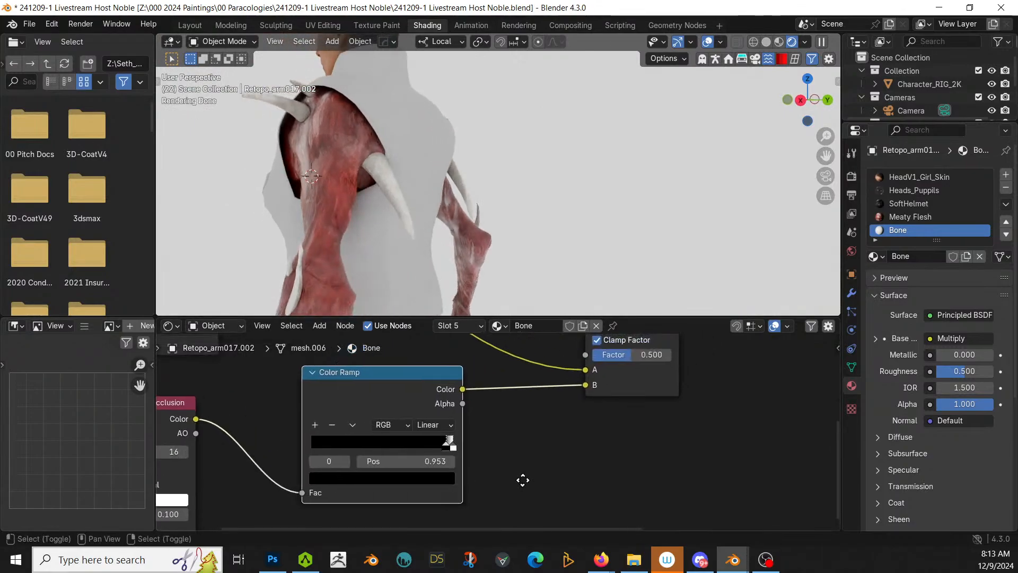
{"action": "mouse_move", "coordinate": [520, 480]}
{"action": "middle_mouse_down"}
{"action": "mouse_move", "coordinate": [523, 456]}
{"action": "mouse_move", "coordinate": [509, 495]}
{"action": "middle_mouse_up"}
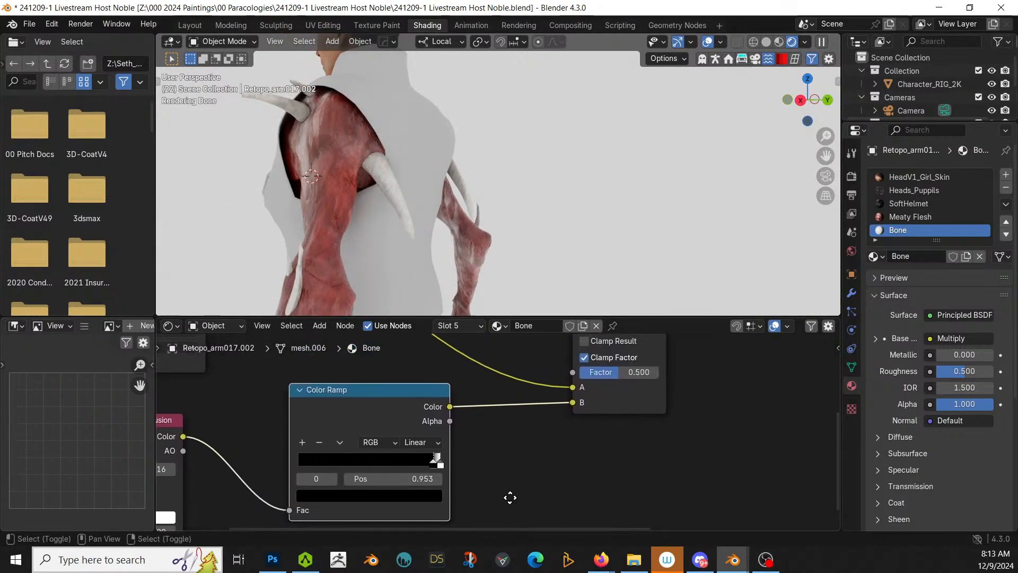
{"action": "left_click", "coordinate": [400, 495]}
{"action": "left_click_drag", "start_coordinate": [418, 381], "coordinate": [418, 361]}
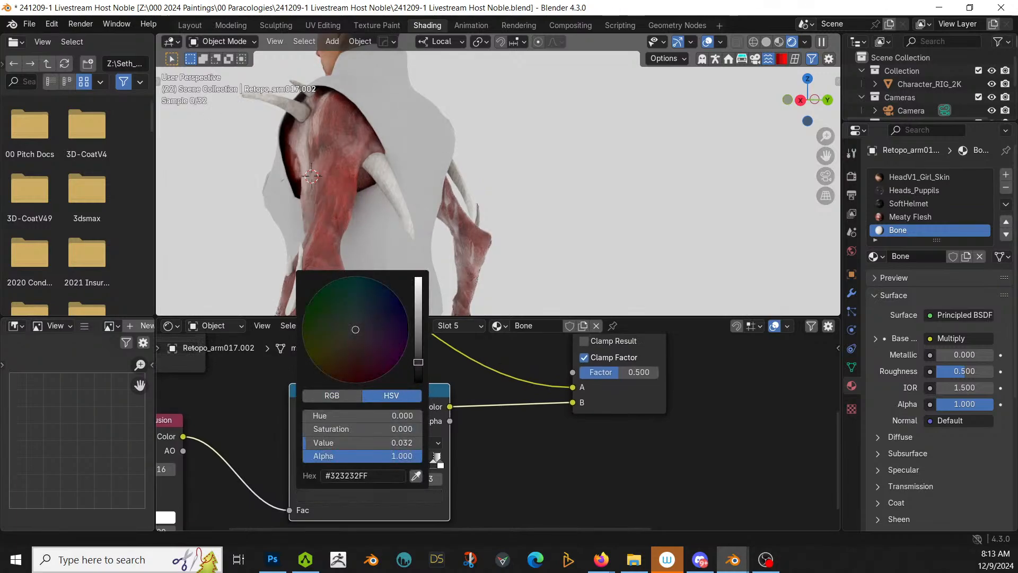
{"action": "left_click_drag", "start_coordinate": [349, 330], "coordinate": [331, 365]}
{"action": "middle_click_drag", "start_coordinate": [571, 215], "coordinate": [659, 256]}
{"action": "scroll", "coordinate": [640, 252], "scroll_direction": "up", "scroll_amount": 6}
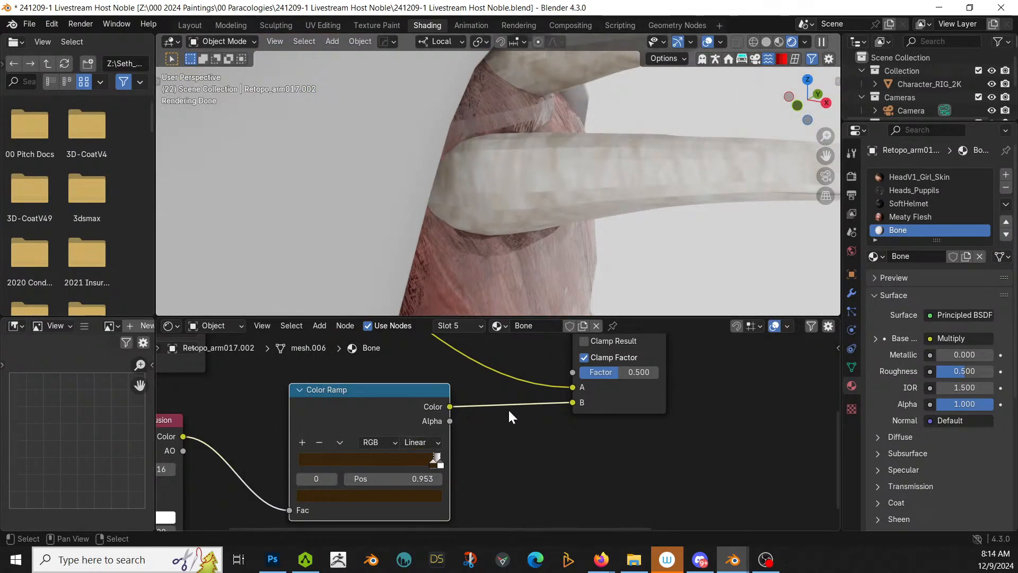
Step: Preview the Color Ramp's output alone on the spikes, followed by the Multiply node's combined result
{"action": "middle_click_drag", "start_coordinate": [509, 411], "coordinate": [604, 435]}
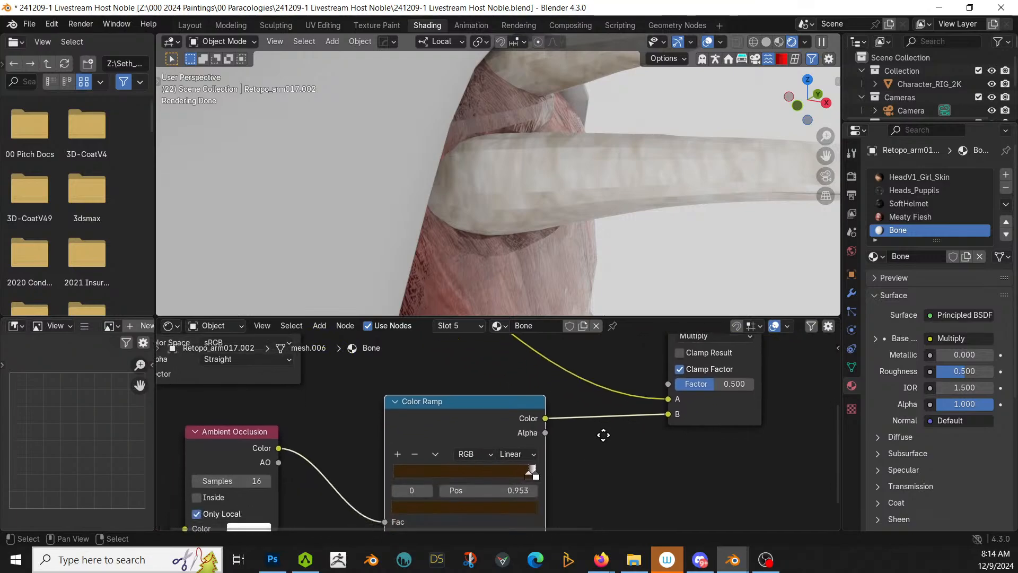
{"action": "left_click", "coordinate": [487, 405], "text": "ctrl+shift"}
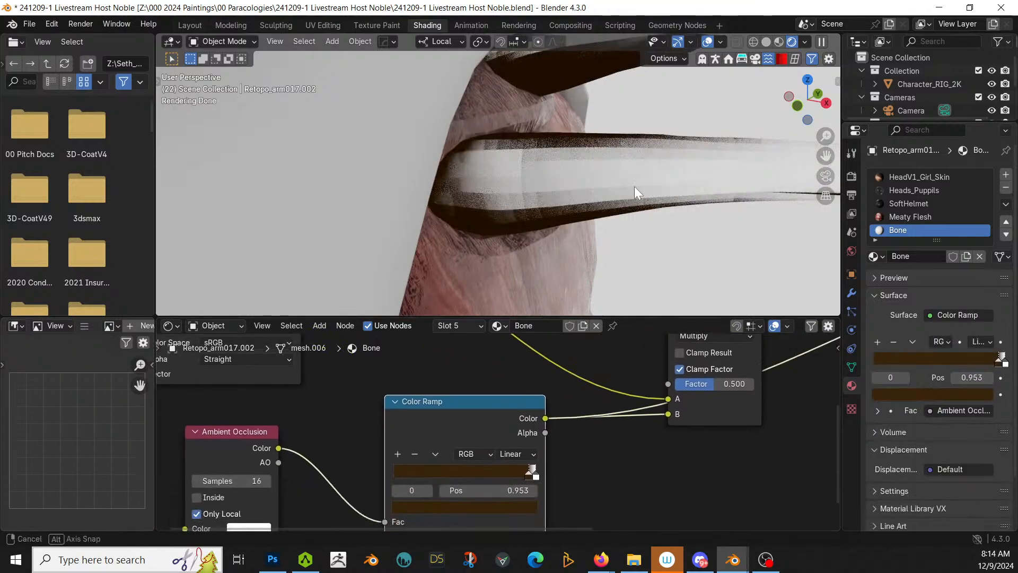
{"action": "mouse_move", "coordinate": [634, 187]}
{"action": "middle_mouse_down"}
{"action": "mouse_move", "coordinate": [613, 203]}
{"action": "mouse_move", "coordinate": [622, 186]}
{"action": "middle_mouse_up"}
{"action": "middle_click_drag", "start_coordinate": [667, 439], "coordinate": [643, 473]}
{"action": "middle_click_drag", "start_coordinate": [658, 403], "coordinate": [636, 447]}
{"action": "left_click", "coordinate": [669, 363], "text": "ctrl+shift"}
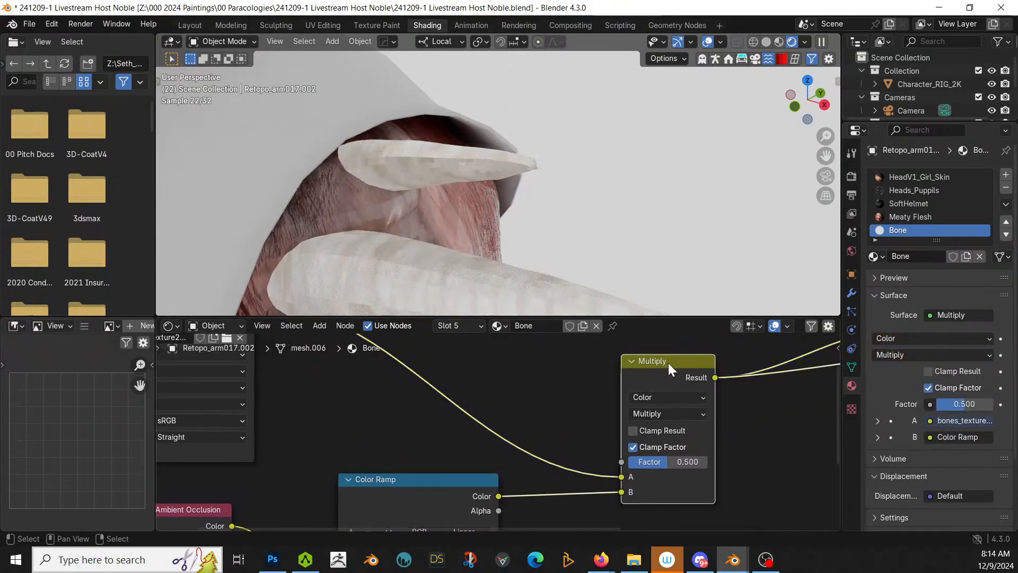
Step: Set the Multiply node's factor to 1.000 and move the Color Ramp's dark brown stop to position 0.709
{"action": "left_click_drag", "start_coordinate": [658, 460], "coordinate": [709, 462]}
{"action": "middle_click_drag", "start_coordinate": [491, 450], "coordinate": [550, 342]}
{"action": "left_click_drag", "start_coordinate": [537, 444], "coordinate": [502, 446]}
{"action": "middle_click_drag", "start_coordinate": [425, 158], "coordinate": [392, 228]}
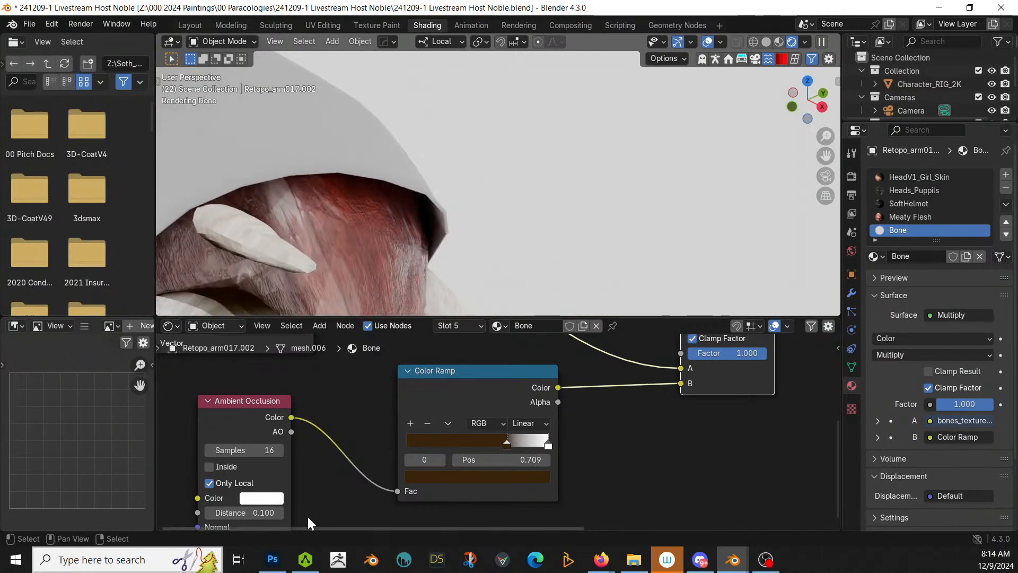
Step: Set the Ambient Occlusion distance to 0.05 and move the Color Ramp's dark brown stop to position 0.375
{"action": "left_click", "coordinate": [272, 513]}
{"action": "type", "text": ".0"}
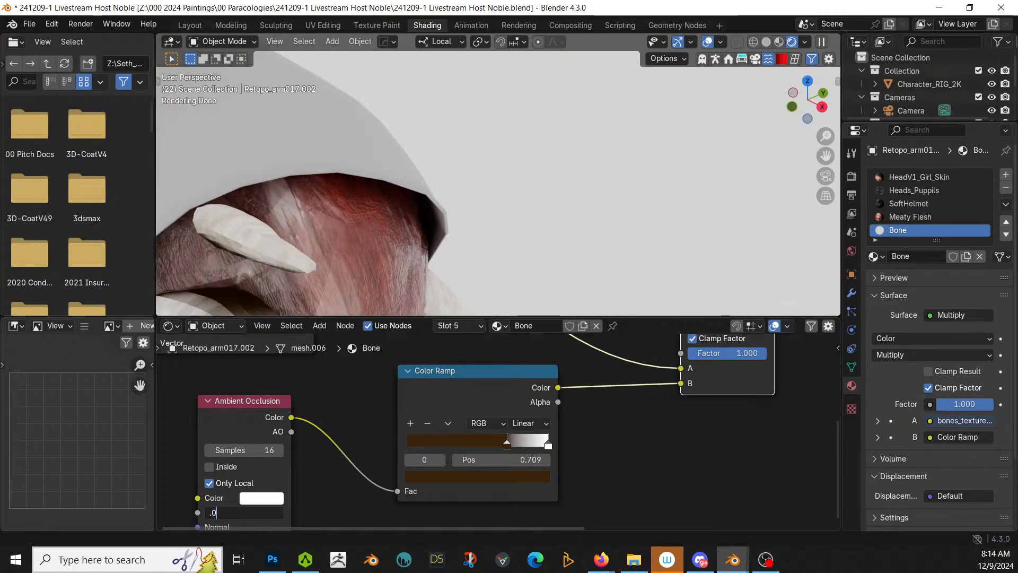
{"action": "type", "text": "5"}
{"action": "key", "text": "Return"}
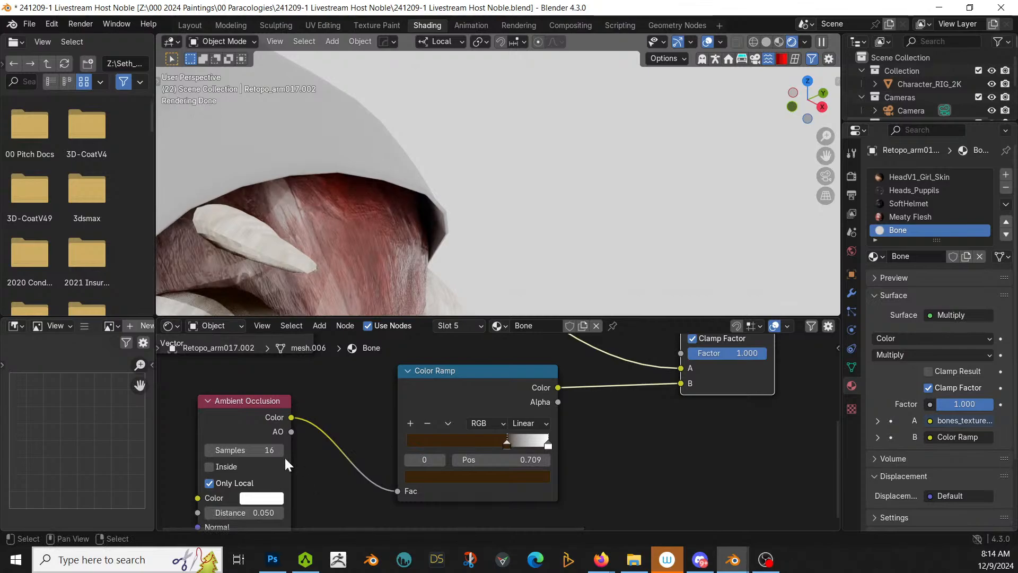
{"action": "middle_click_drag", "start_coordinate": [414, 203], "coordinate": [604, 173]}
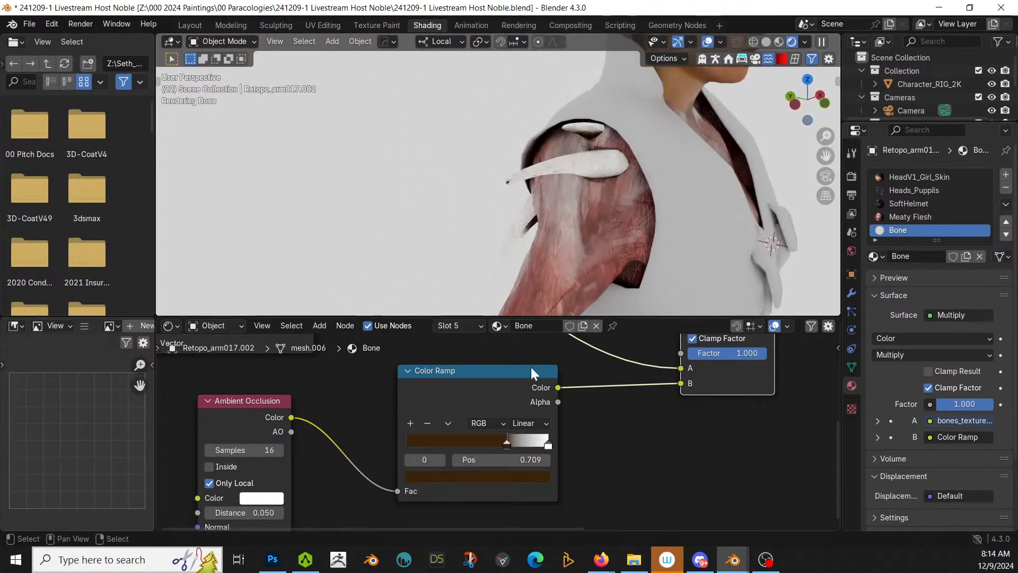
{"action": "left_click_drag", "start_coordinate": [506, 444], "coordinate": [457, 456]}
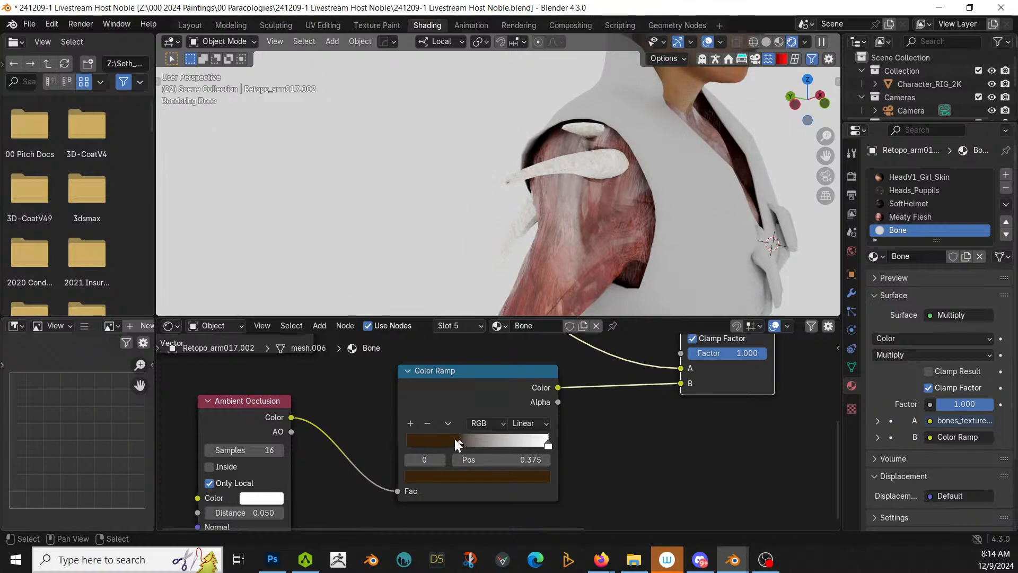
Step: Set the Principled BSDF's roughness to about 0.304 for the Bone material
{"action": "middle_click_drag", "start_coordinate": [687, 134], "coordinate": [575, 101]}
{"action": "scroll", "coordinate": [559, 163], "scroll_direction": "down", "scroll_amount": 4}
{"action": "middle_click_drag", "start_coordinate": [655, 446], "coordinate": [304, 347]}
{"action": "middle_click_drag", "start_coordinate": [566, 373], "coordinate": [537, 439]}
{"action": "left_click_drag", "start_coordinate": [666, 419], "coordinate": [651, 419]}
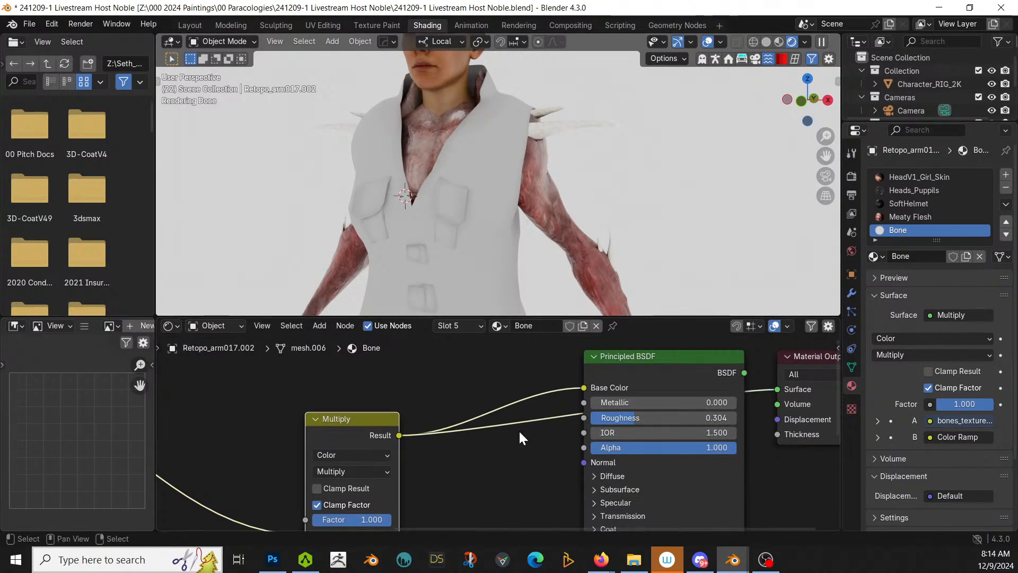
Step: Add a Bump node, feeding its Height from the Multiply result and linking its output to the Principled BSDF's Normal
{"action": "middle_click_drag", "start_coordinate": [519, 430], "coordinate": [544, 351]}
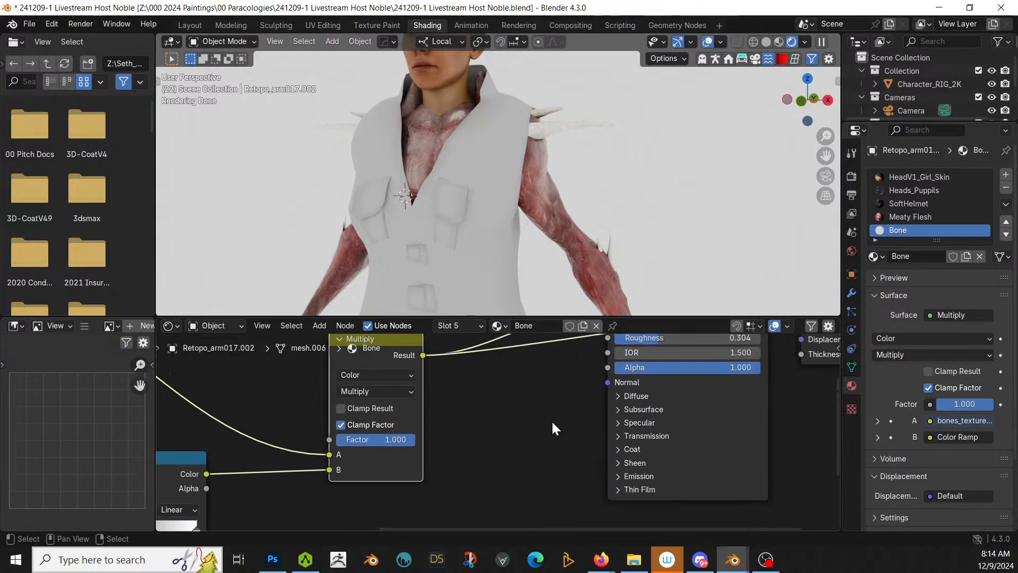
{"action": "key", "text": "shift+a"}
{"action": "left_click", "coordinate": [476, 361]}
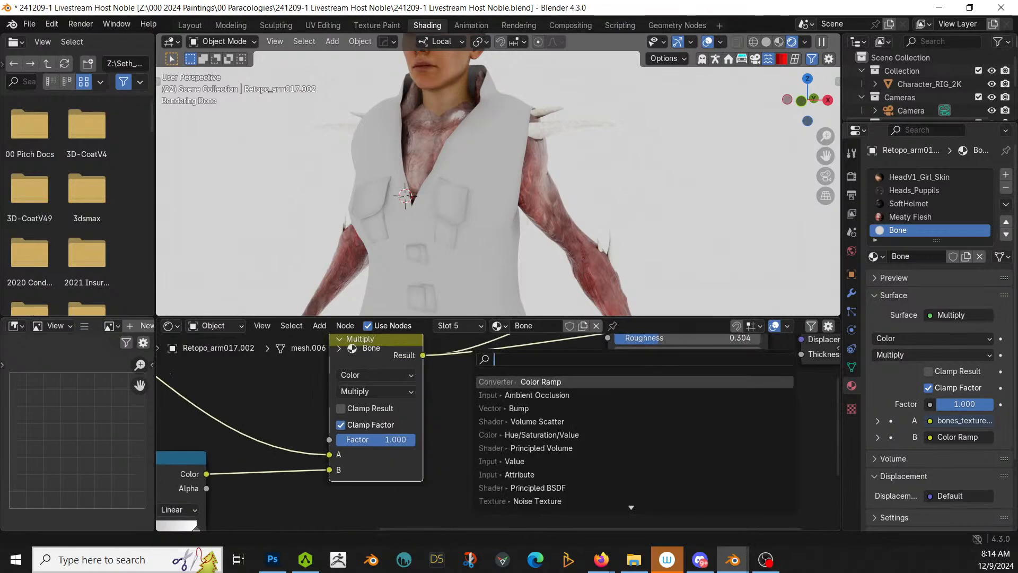
{"action": "type", "text": "bump"}
{"action": "key", "text": "Return"}
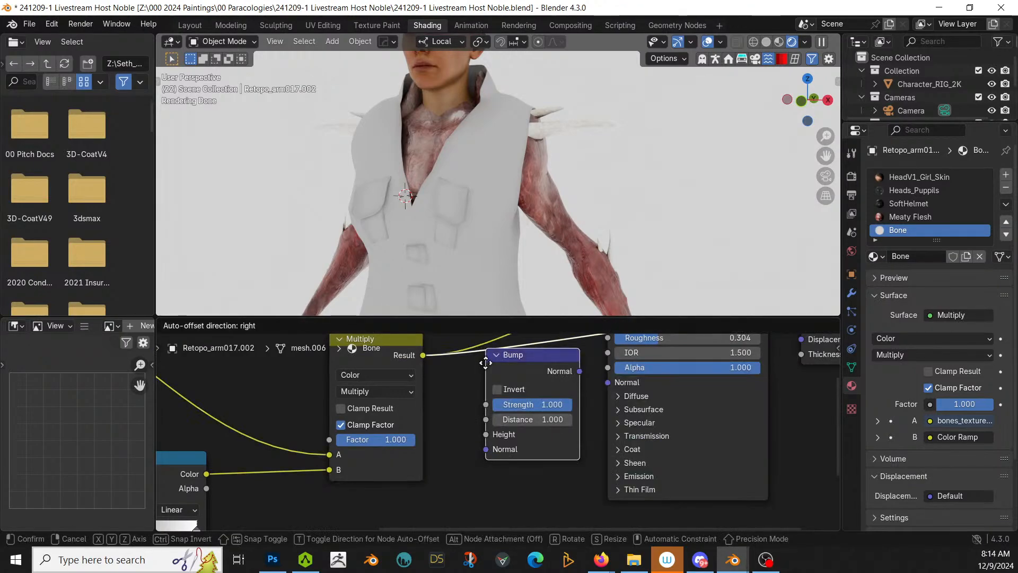
{"action": "left_click", "coordinate": [481, 384]}
{"action": "left_click_drag", "start_coordinate": [574, 407], "coordinate": [607, 383]}
{"action": "left_click_drag", "start_coordinate": [423, 355], "coordinate": [481, 470]}
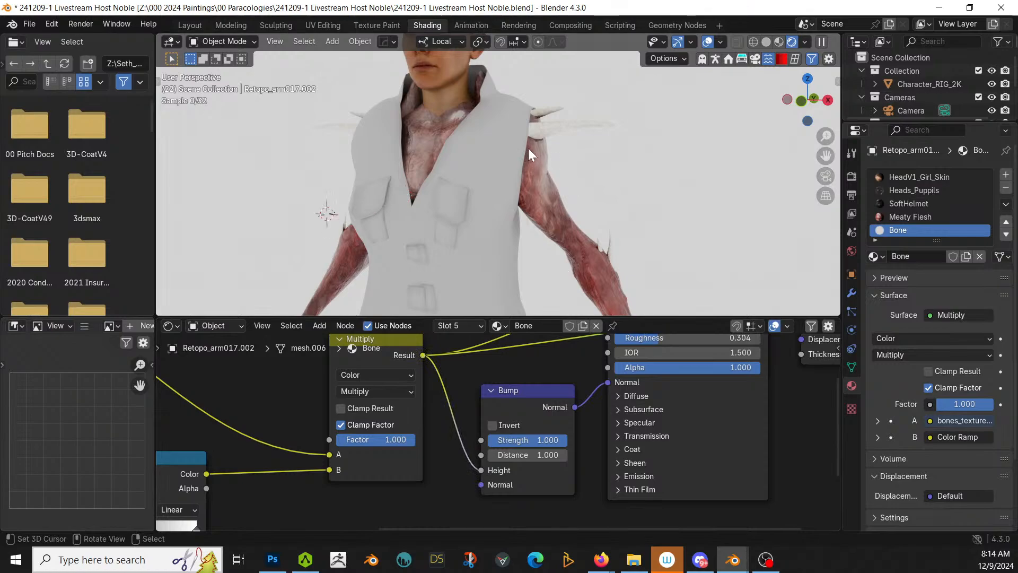
Step: Set the Bump node's strength and distance both to 0.3 and check the effect on the spikes
{"action": "scroll", "coordinate": [529, 148], "scroll_direction": "up", "scroll_amount": 4}
{"action": "middle_click_drag", "start_coordinate": [589, 158], "coordinate": [514, 184]}
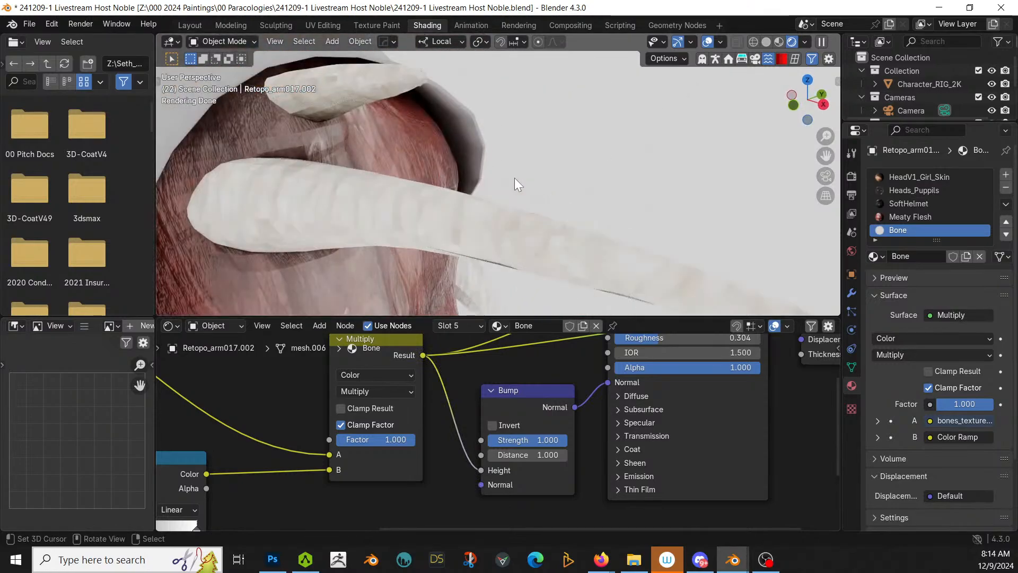
{"action": "left_click", "coordinate": [538, 439]}
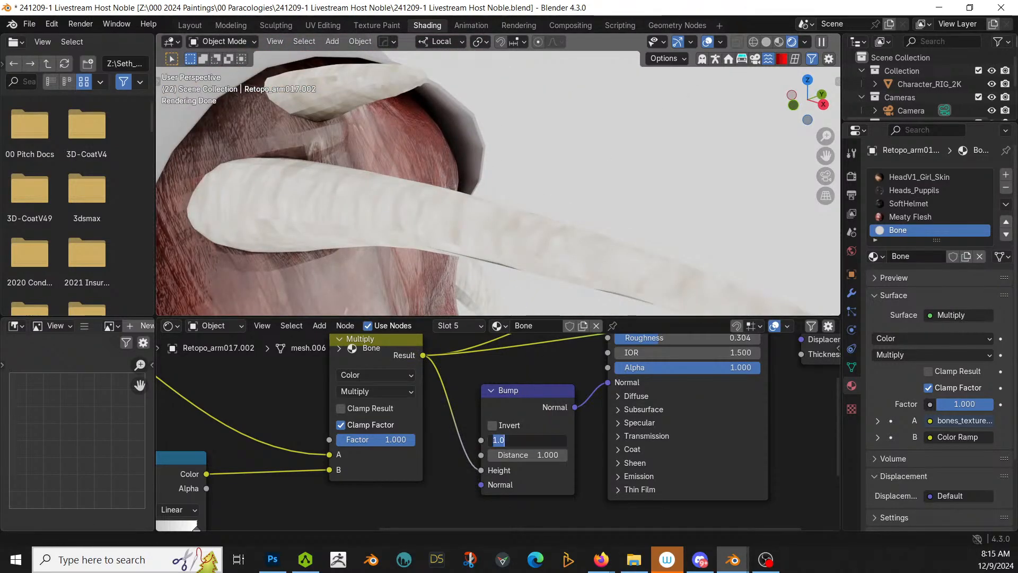
{"action": "type", "text": ".3"}
{"action": "key", "text": "Return"}
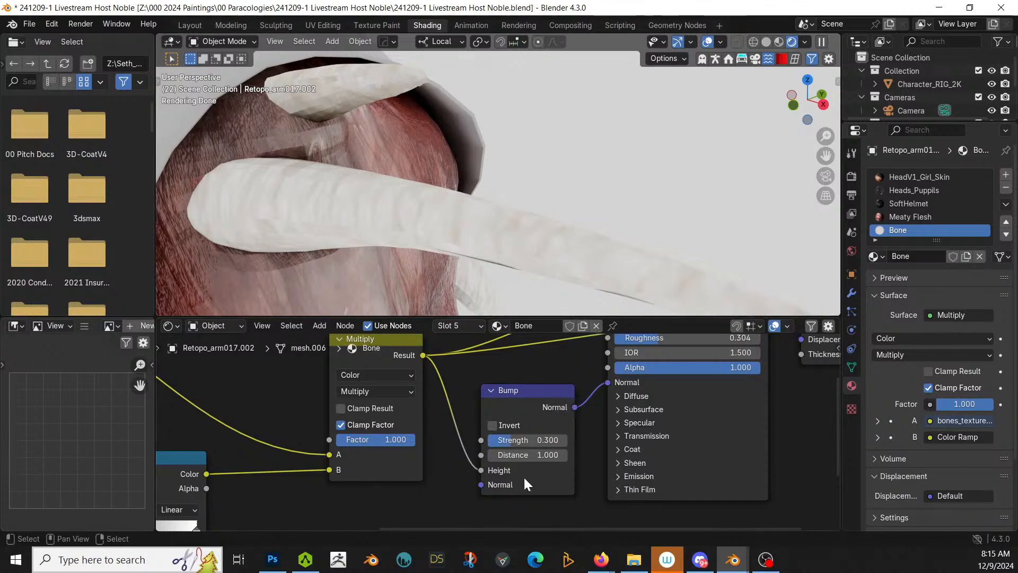
{"action": "left_click", "coordinate": [536, 455]}
{"action": "type", "text": ".3"}
{"action": "key", "text": "Return"}
{"action": "middle_click_drag", "start_coordinate": [603, 239], "coordinate": [529, 195]}
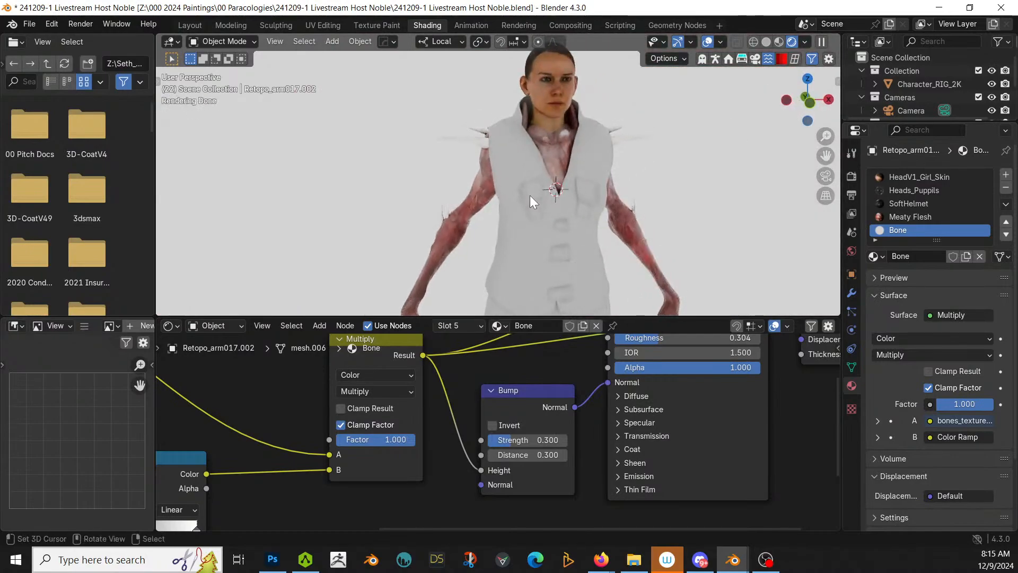
Step: Select the fleshy body mesh with its spikes, apply the HOps Sharpen operation, and inspect the smoothed shading
{"action": "left_click", "coordinate": [546, 158]}
{"action": "right_click", "coordinate": [547, 158]}
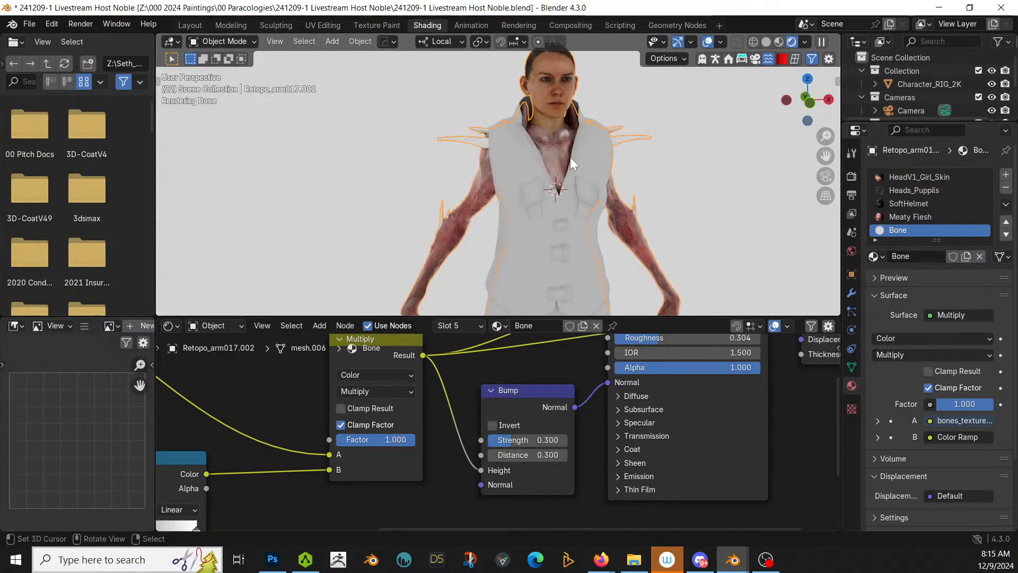
{"action": "key", "text": "q"}
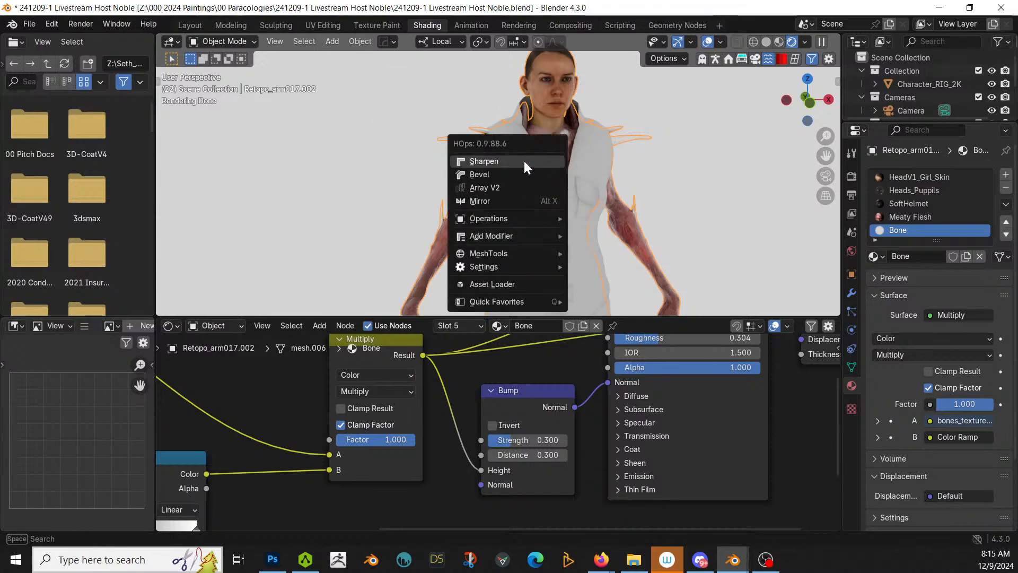
{"action": "left_click", "coordinate": [524, 160]}
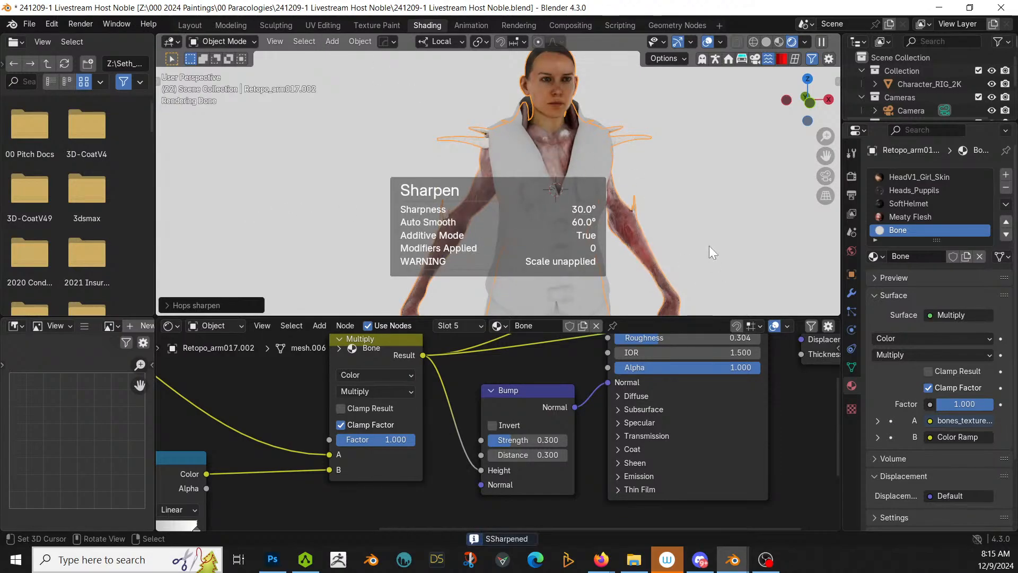
{"action": "scroll", "coordinate": [662, 222], "scroll_direction": "up", "scroll_amount": 5}
{"action": "middle_click_drag", "start_coordinate": [662, 222], "coordinate": [552, 268]}
{"action": "scroll", "coordinate": [597, 214], "scroll_direction": "down", "scroll_amount": 5}
{"action": "scroll", "coordinate": [653, 179], "scroll_direction": "down", "scroll_amount": 5}
Step: Add an RGB node above the Multiply node and set its colour to a light tan
{"action": "middle_click_drag", "start_coordinate": [490, 351], "coordinate": [473, 421]}
{"action": "scroll", "coordinate": [549, 208], "scroll_direction": "up", "scroll_amount": 3}
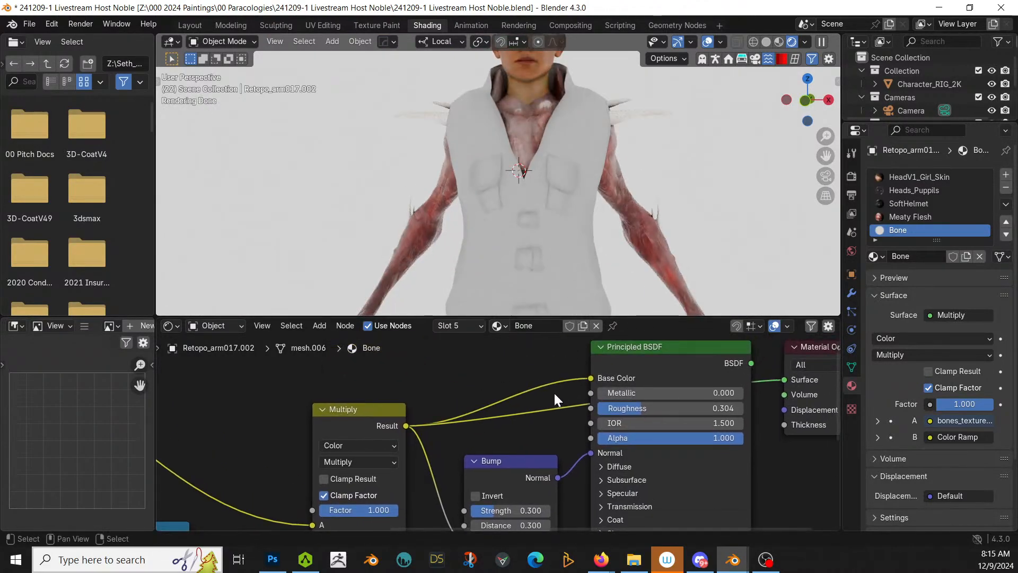
{"action": "left_click_drag", "start_coordinate": [377, 413], "coordinate": [314, 398]}
{"action": "middle_click_drag", "start_coordinate": [373, 389], "coordinate": [420, 465]}
{"action": "key", "text": "shift+a"}
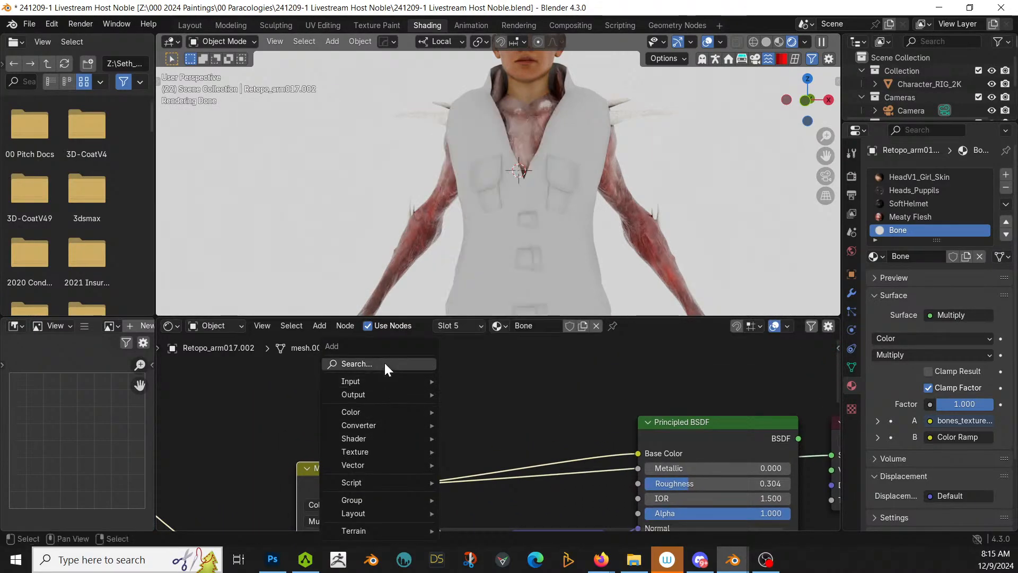
{"action": "left_click", "coordinate": [384, 361]}
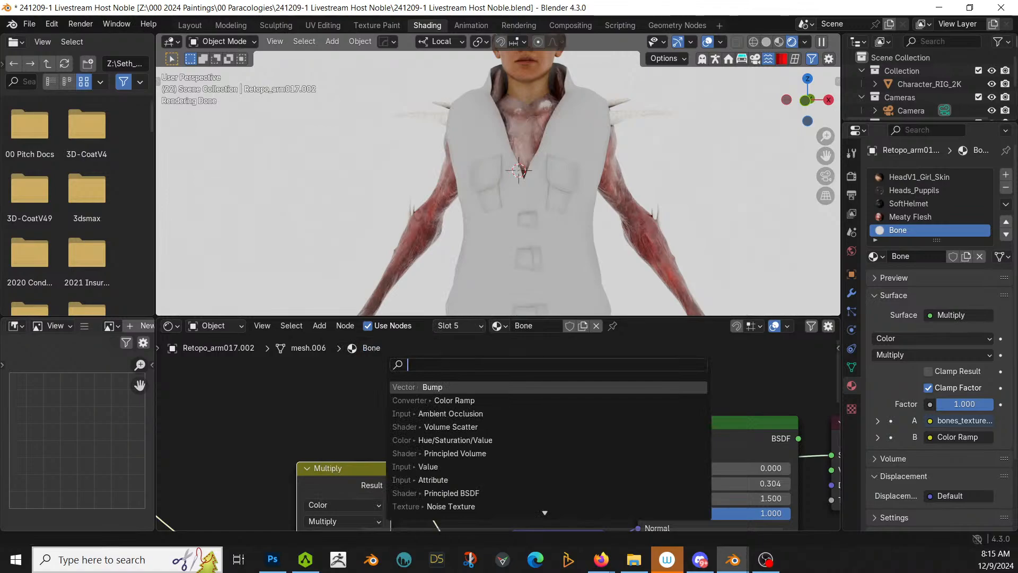
{"action": "type", "text": "rgb"}
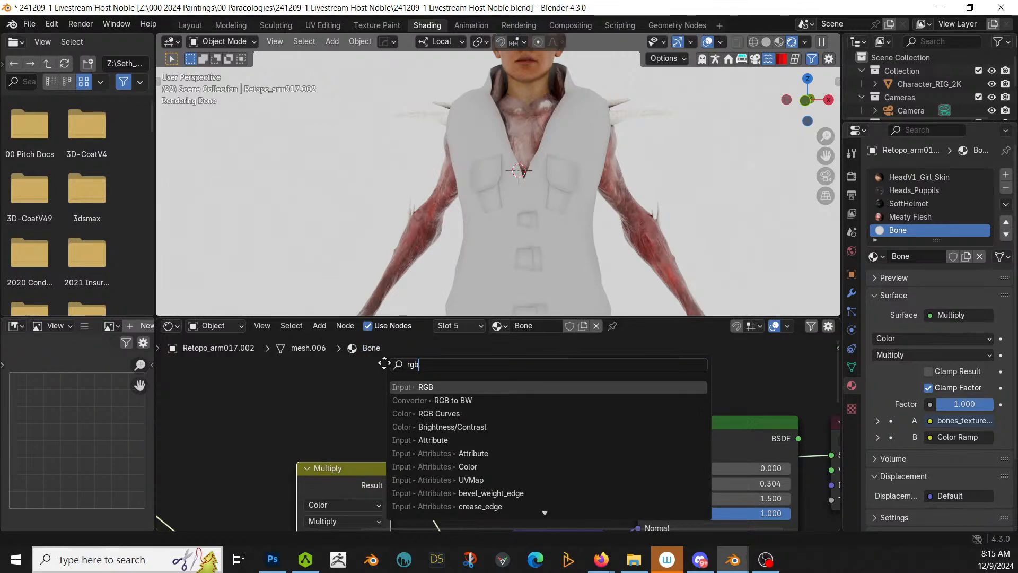
{"action": "key", "text": "Return"}
{"action": "left_click", "coordinate": [364, 335]}
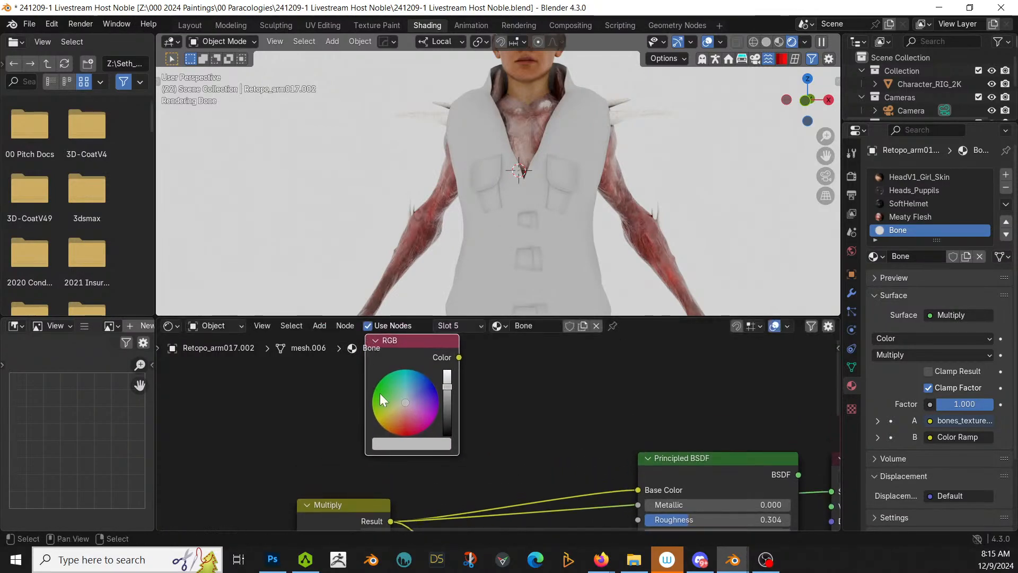
{"action": "left_click", "coordinate": [399, 413]}
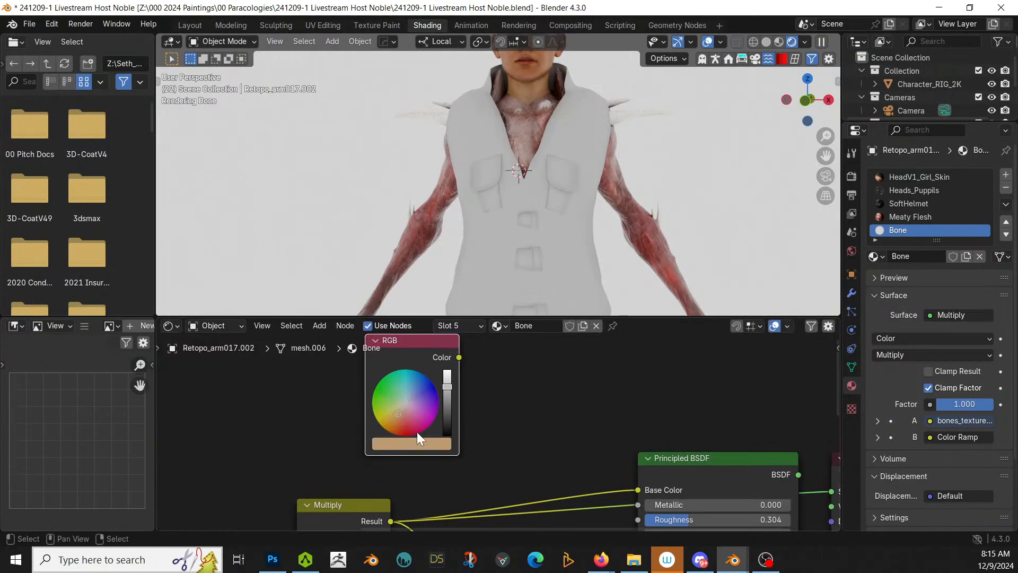
Step: Duplicate the Multiply node and place the copy beside the RGB node
{"action": "left_click", "coordinate": [348, 507], "text": "shift"}
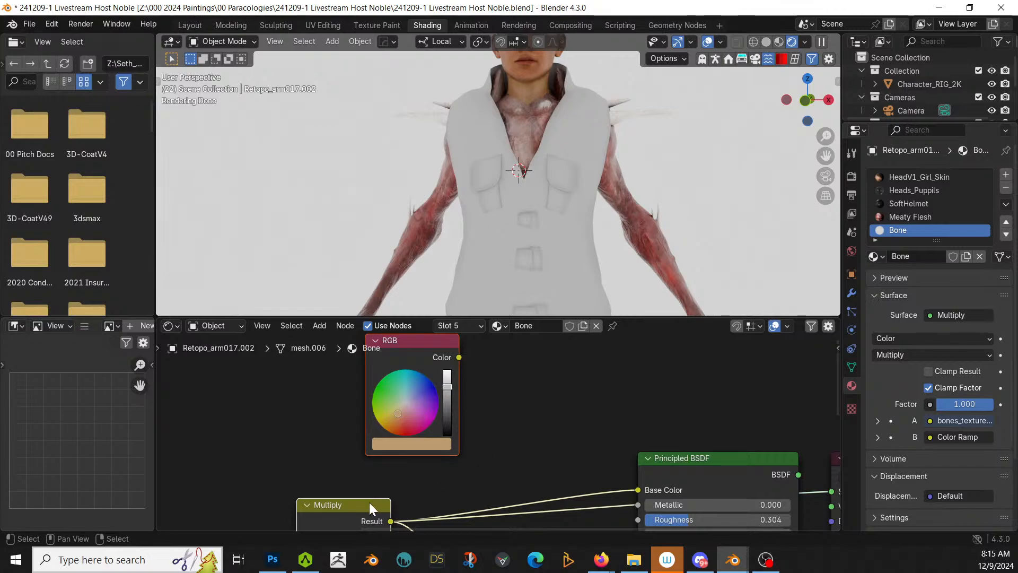
{"action": "left_click", "coordinate": [355, 504]}
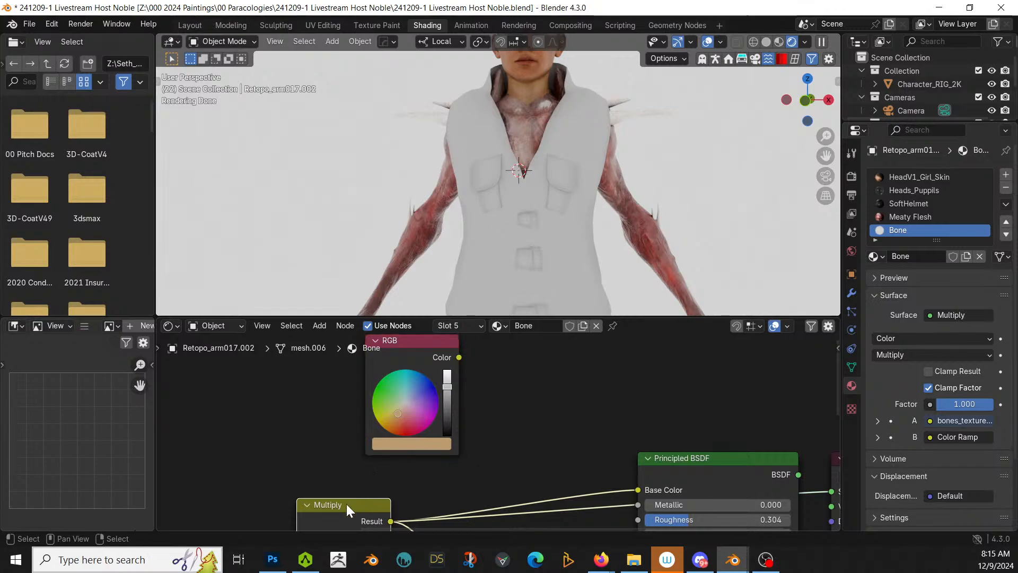
{"action": "mouse_move", "coordinate": [346, 504]}
{"action": "left_mouse_down"}
{"action": "mouse_move", "coordinate": [533, 405]}
{"action": "mouse_move", "coordinate": [361, 492]}
{"action": "mouse_move", "coordinate": [396, 482]}
{"action": "mouse_move", "coordinate": [365, 501]}
{"action": "left_mouse_up"}
{"action": "left_click", "coordinate": [567, 365]}
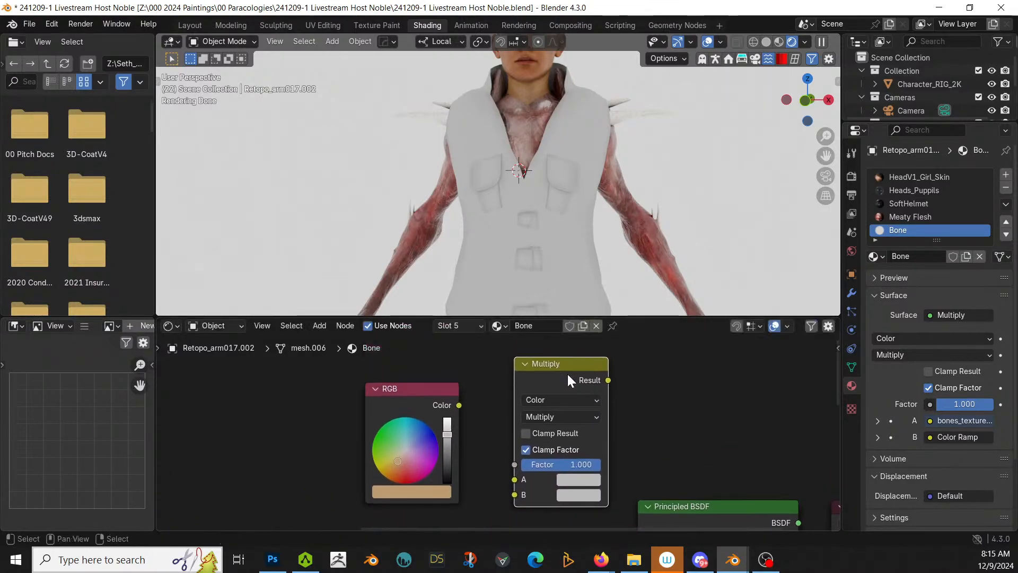
Step: Connect the RGB colour to the duplicated Multiply's A input and the original Multiply's result to its B input
{"action": "middle_click_drag", "start_coordinate": [552, 397], "coordinate": [532, 364]}
{"action": "left_click_drag", "start_coordinate": [435, 371], "coordinate": [490, 442]}
{"action": "middle_click_drag", "start_coordinate": [405, 494], "coordinate": [407, 445]}
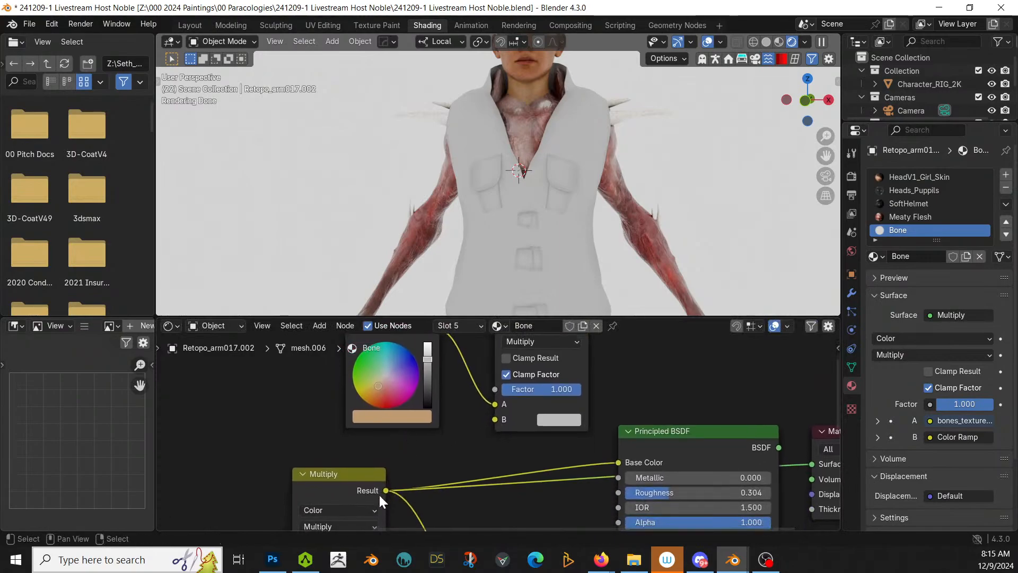
{"action": "left_click_drag", "start_coordinate": [383, 491], "coordinate": [414, 476]}
{"action": "left_click_drag", "start_coordinate": [492, 423], "coordinate": [495, 420]}
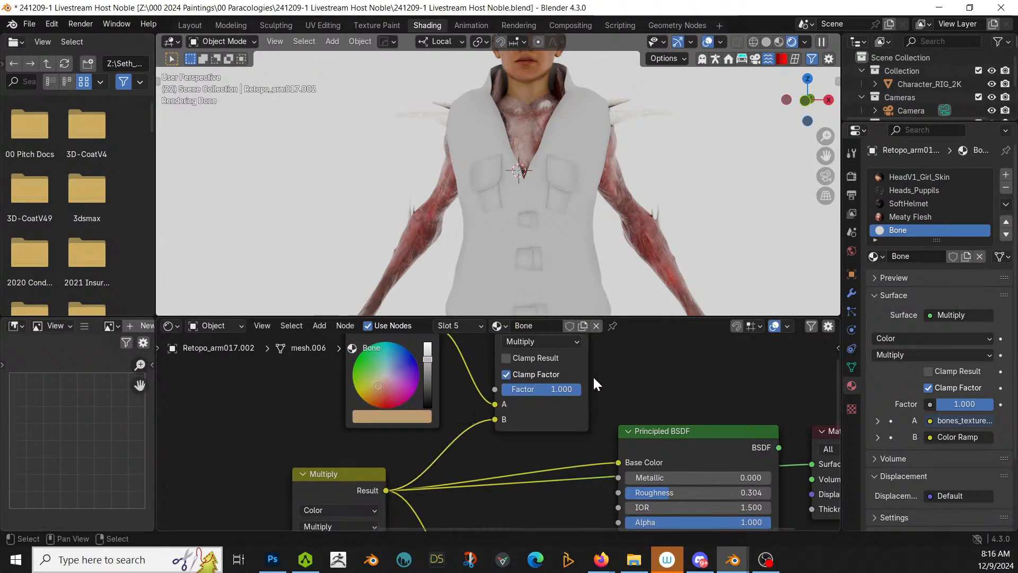
Step: Connect the duplicated Multiply's result to Base Color and link the Principled BSDF back to the material's Surface output
{"action": "middle_click_drag", "start_coordinate": [593, 375], "coordinate": [532, 409]}
{"action": "left_click_drag", "start_coordinate": [534, 352], "coordinate": [563, 509]}
{"action": "middle_click_drag", "start_coordinate": [529, 465], "coordinate": [530, 482]}
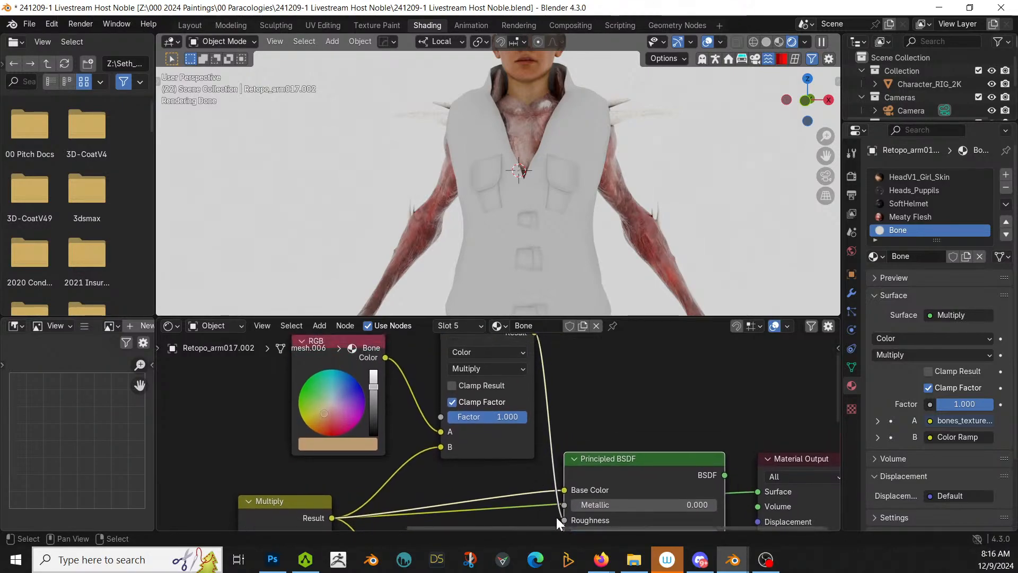
{"action": "left_click_drag", "start_coordinate": [561, 517], "coordinate": [568, 488]}
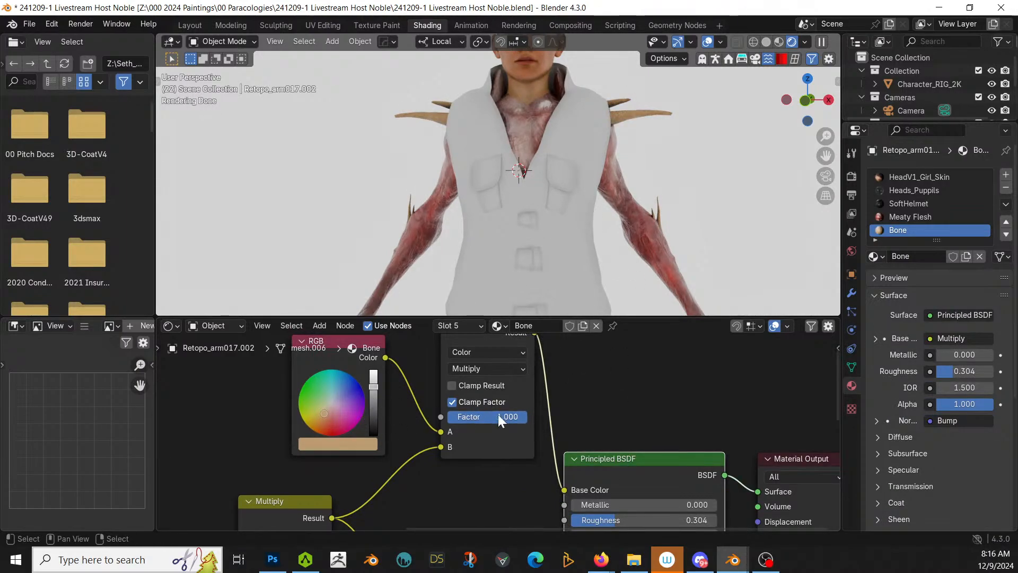
Step: Lower the duplicated Multiply's factor to 0.140 and inspect the tan tint on the shoulder spikes
{"action": "left_click_drag", "start_coordinate": [498, 416], "coordinate": [460, 416]}
{"action": "middle_click_drag", "start_coordinate": [387, 427], "coordinate": [432, 378]}
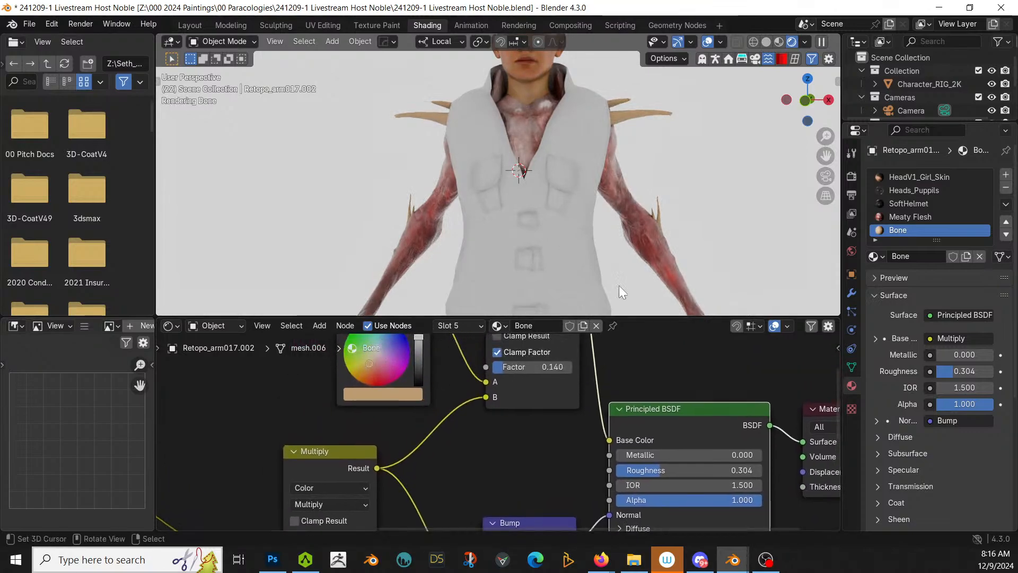
{"action": "scroll", "coordinate": [532, 174], "scroll_direction": "up", "scroll_amount": 4}
{"action": "middle_click_drag", "start_coordinate": [532, 174], "coordinate": [579, 199]}
{"action": "middle_click_drag", "start_coordinate": [466, 106], "coordinate": [585, 216], "text": "shift"}
{"action": "scroll", "coordinate": [568, 225], "scroll_direction": "up", "scroll_amount": 5}
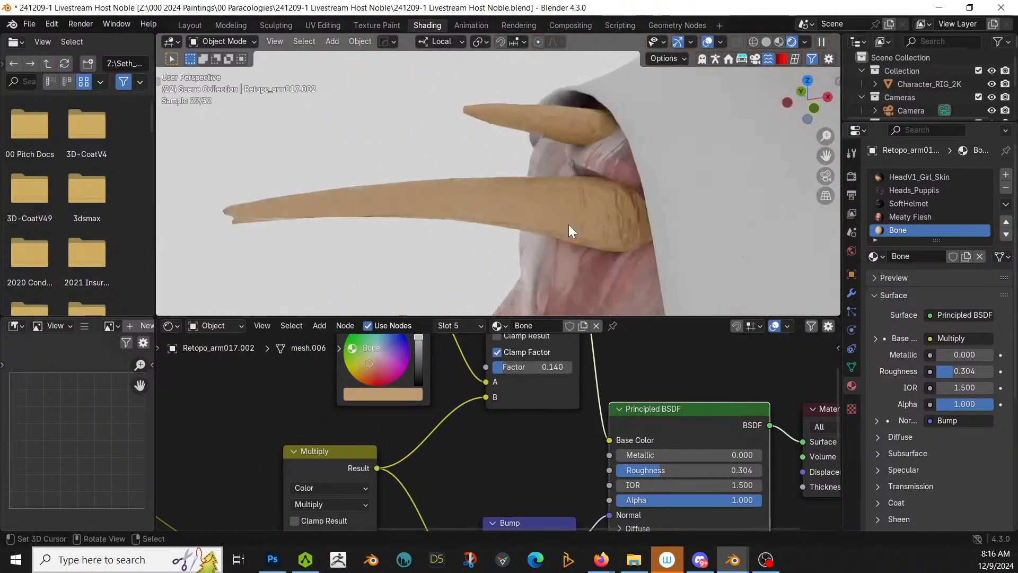
Step: Move the Color Ramp's dark brown stop slightly closer to the white stop
{"action": "middle_click_drag", "start_coordinate": [469, 482], "coordinate": [551, 438]}
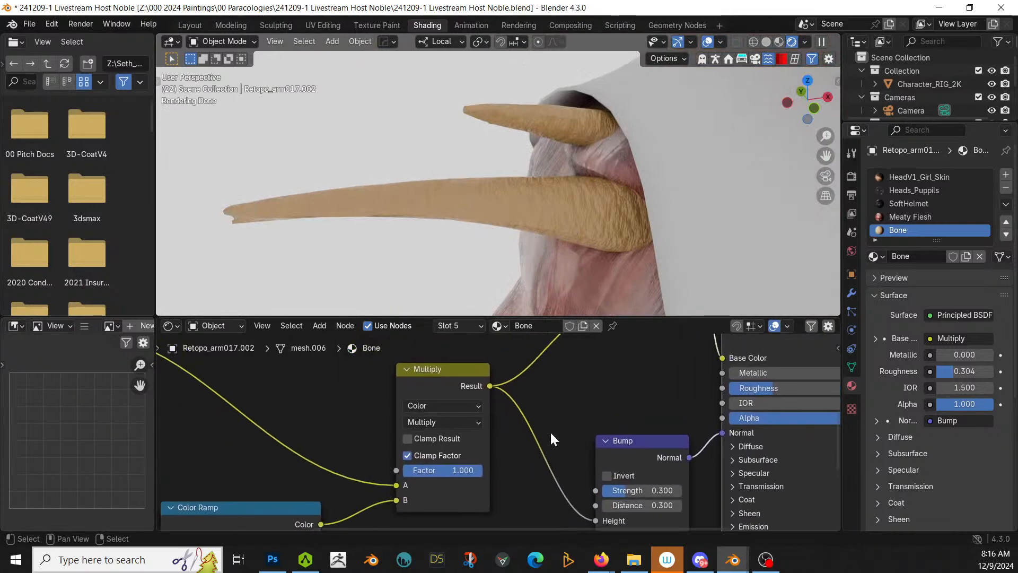
{"action": "middle_click_drag", "start_coordinate": [467, 462], "coordinate": [545, 377]}
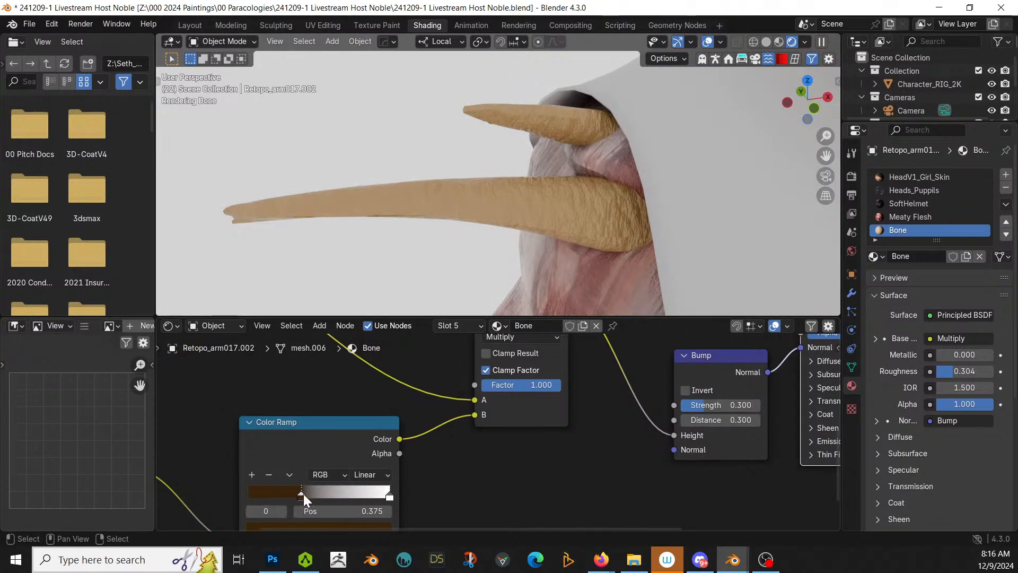
{"action": "mouse_move", "coordinate": [304, 495]}
{"action": "left_mouse_down"}
{"action": "mouse_move", "coordinate": [237, 488]}
{"action": "mouse_move", "coordinate": [316, 494]}
{"action": "left_mouse_up"}
Step: Bypass the tan tint by linking the original Multiply's result to Base Color, cut that link, and restore the duplicated Multiply's link to Base Color
{"action": "middle_click_drag", "start_coordinate": [626, 427], "coordinate": [381, 429]}
{"action": "left_click_drag", "start_coordinate": [327, 498], "coordinate": [416, 478]}
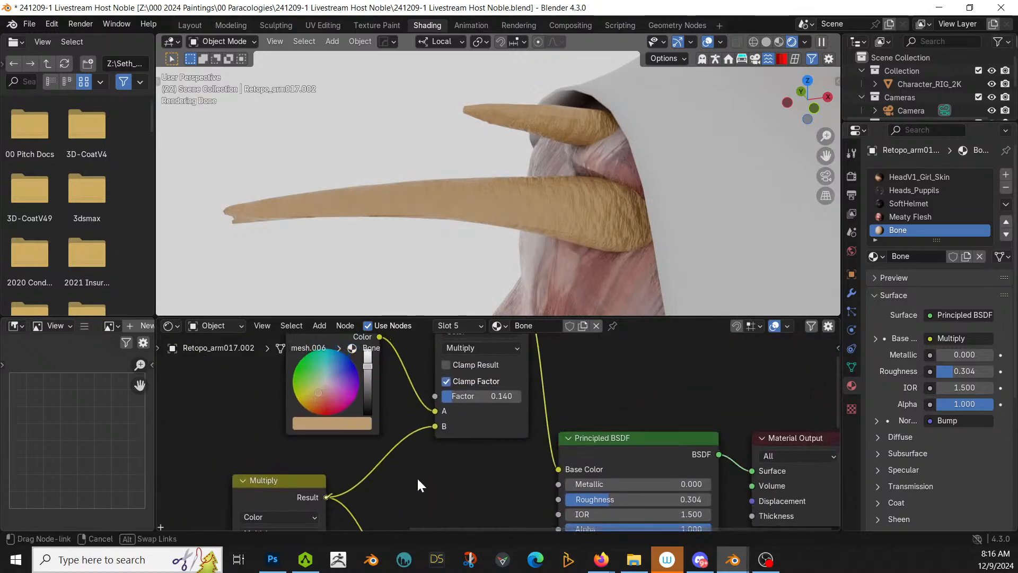
{"action": "left_click_drag", "start_coordinate": [556, 469], "coordinate": [558, 469]}
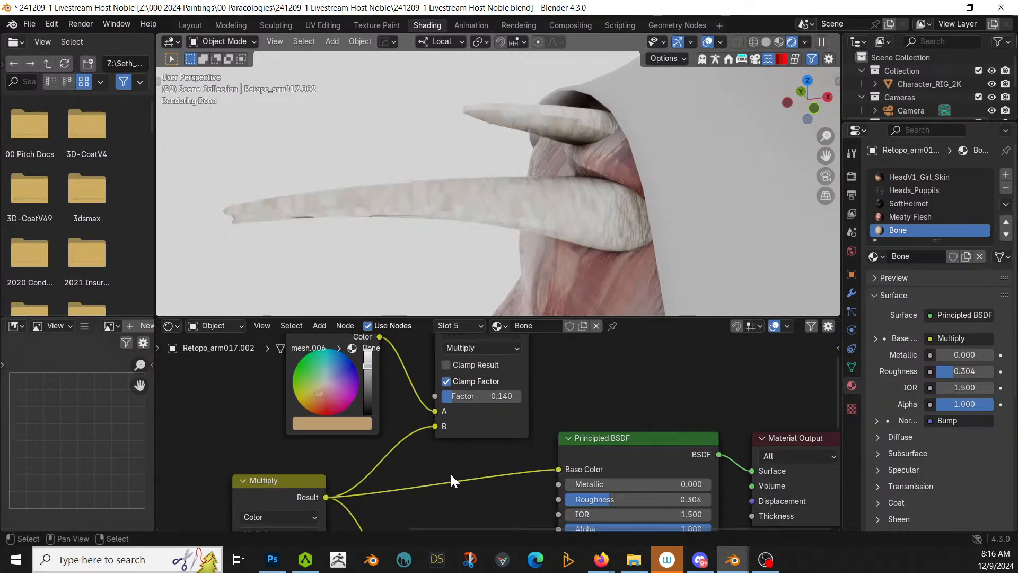
{"action": "right_click_drag", "start_coordinate": [464, 504], "coordinate": [478, 482], "text": "ctrl"}
{"action": "middle_click_drag", "start_coordinate": [478, 482], "coordinate": [519, 476]}
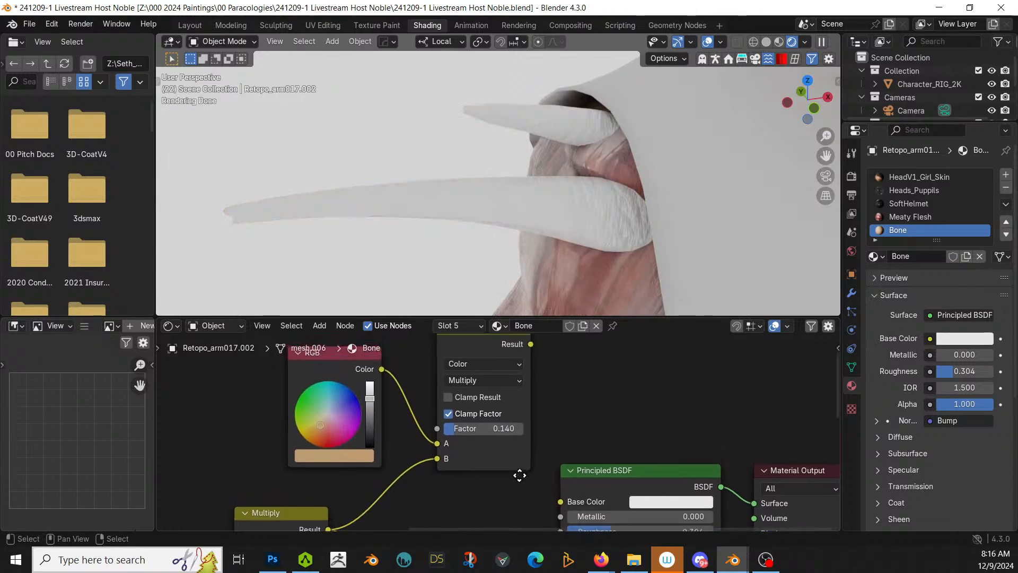
{"action": "left_click_drag", "start_coordinate": [531, 344], "coordinate": [560, 501]}
Step: Swap the duplicated Multiply's inputs so the original Multiply's result feeds A and the RGB colour feeds B
{"action": "left_click_drag", "start_coordinate": [439, 451], "coordinate": [440, 443]}
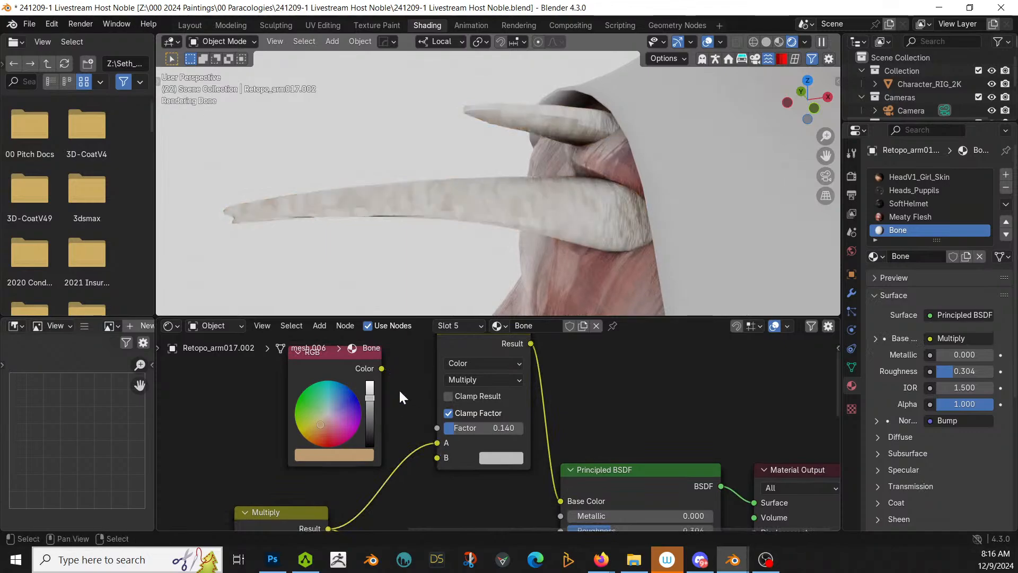
{"action": "left_click_drag", "start_coordinate": [382, 368], "coordinate": [510, 428]}
Step: Recolour the Color Ramp's dark brown stop to dark red and move it to position 0.607
{"action": "middle_click_drag", "start_coordinate": [451, 516], "coordinate": [699, 437]}
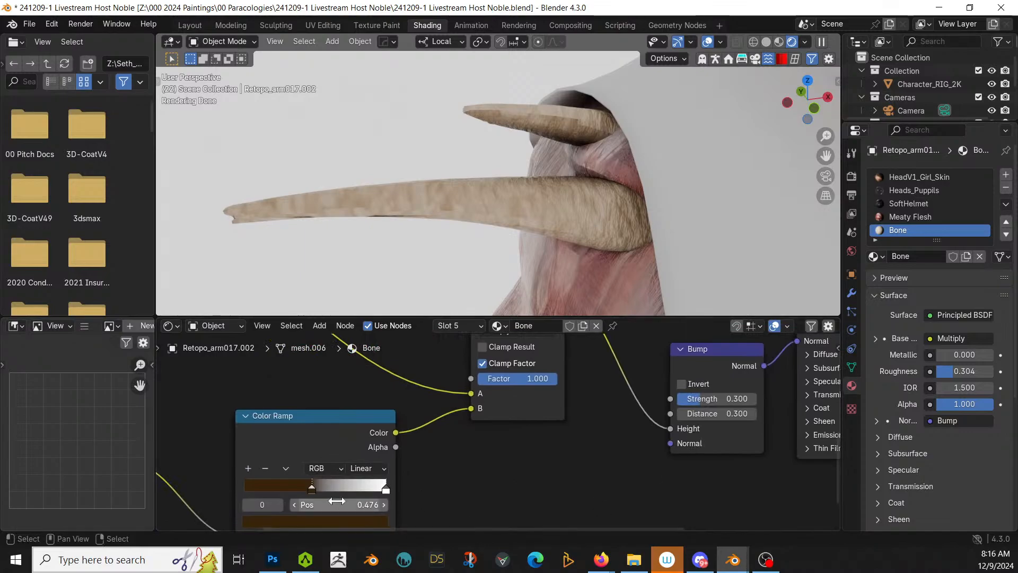
{"action": "left_click", "coordinate": [302, 518]}
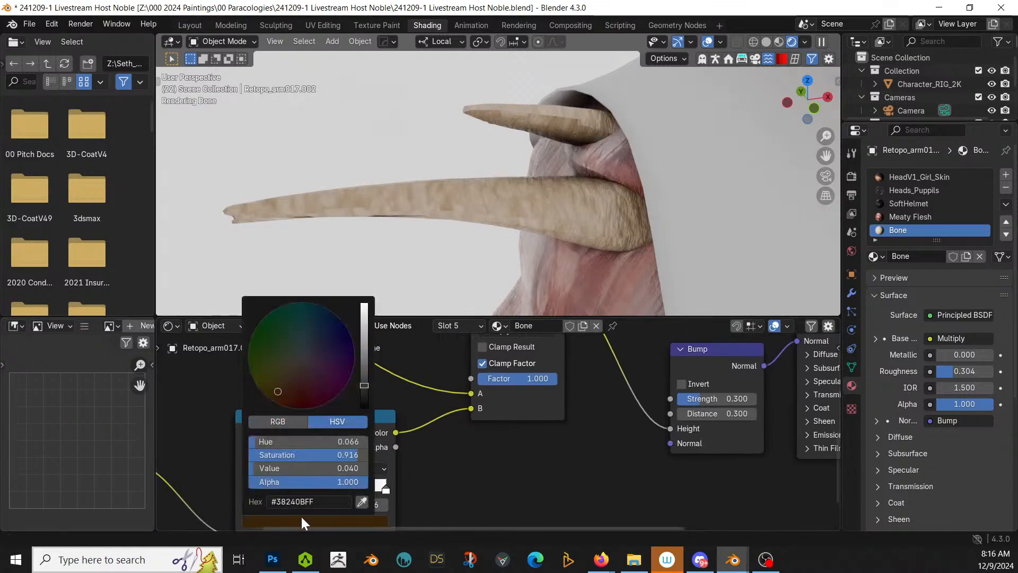
{"action": "left_click_drag", "start_coordinate": [283, 394], "coordinate": [296, 400]}
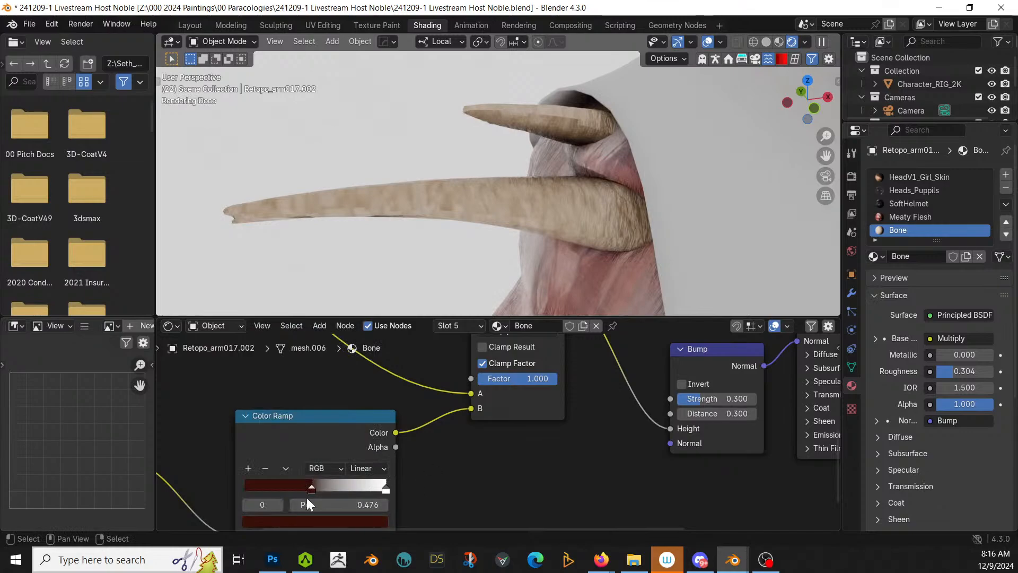
{"action": "left_click_drag", "start_coordinate": [318, 486], "coordinate": [331, 487]}
Step: Examine the bone spikes, flesh arms and head on the whole character, using the Layout workspace for a larger view
{"action": "scroll", "coordinate": [513, 218], "scroll_direction": "down", "scroll_amount": 3}
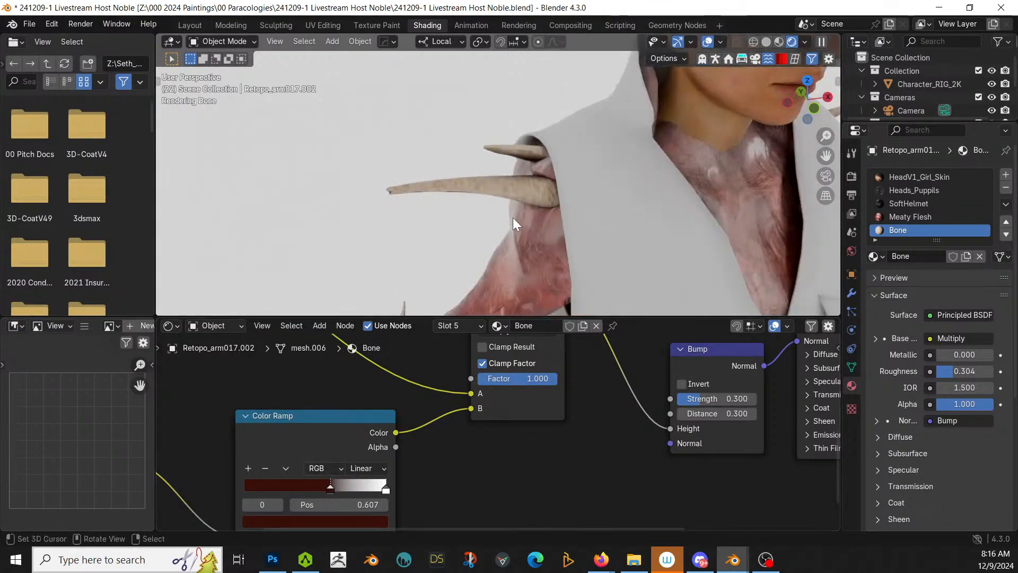
{"action": "scroll", "coordinate": [513, 218], "scroll_direction": "down", "scroll_amount": 8}
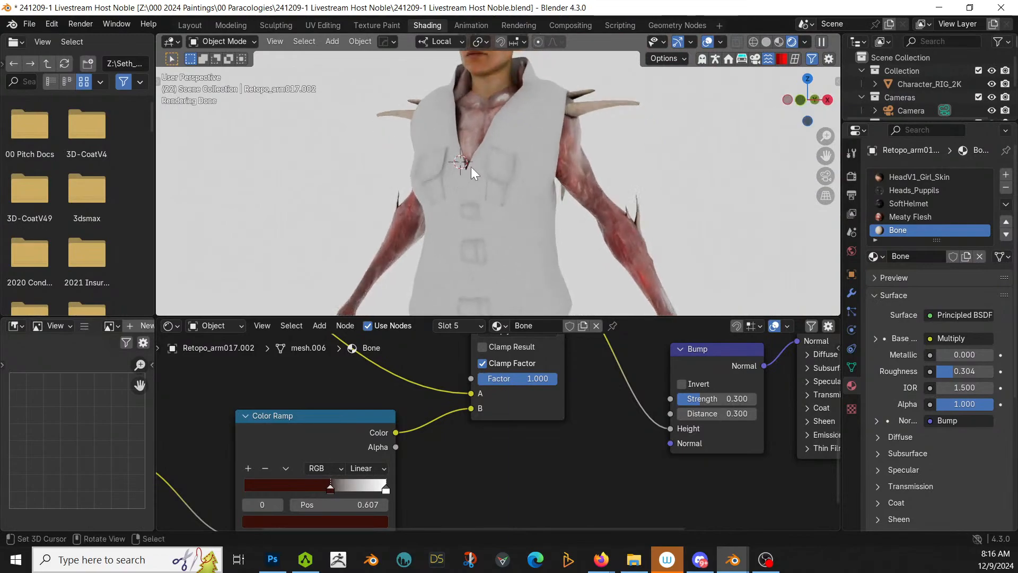
{"action": "scroll", "coordinate": [478, 165], "scroll_direction": "down", "scroll_amount": 5}
{"action": "middle_click_drag", "start_coordinate": [482, 164], "coordinate": [526, 164]}
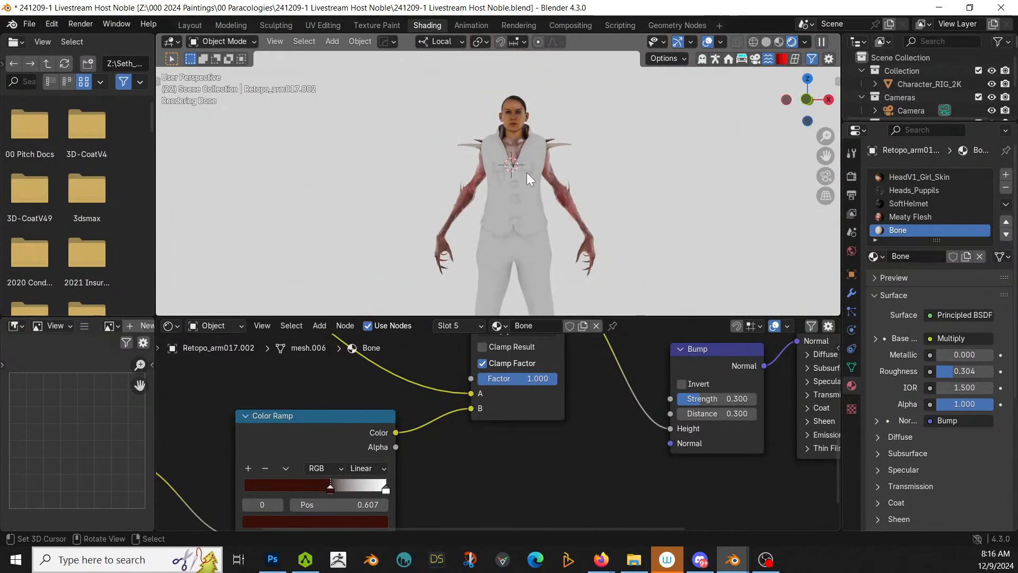
{"action": "left_click", "coordinate": [189, 24]}
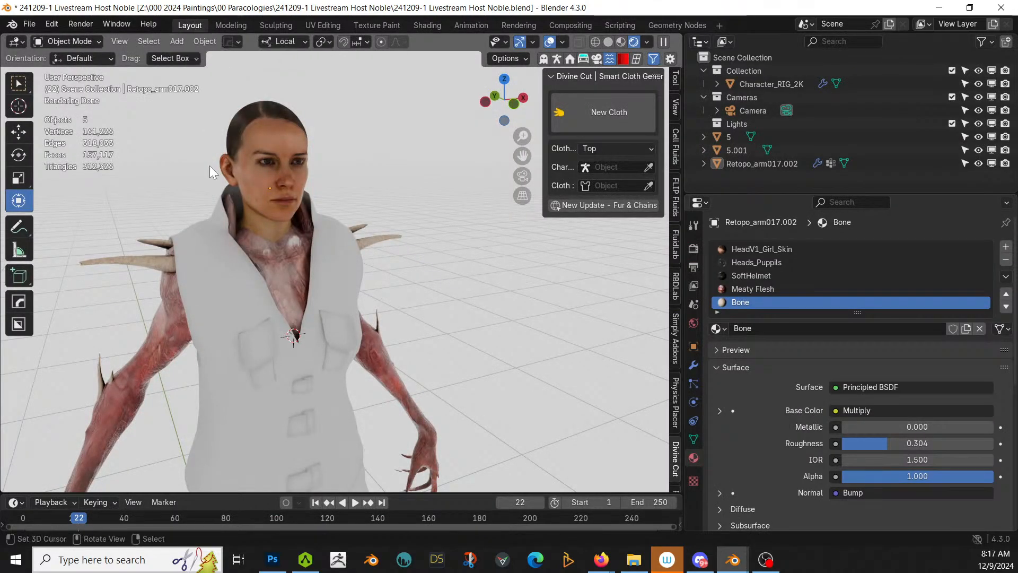
{"action": "scroll", "coordinate": [437, 305], "scroll_direction": "down", "scroll_amount": 4}
{"action": "middle_click_drag", "start_coordinate": [437, 305], "coordinate": [376, 303]}
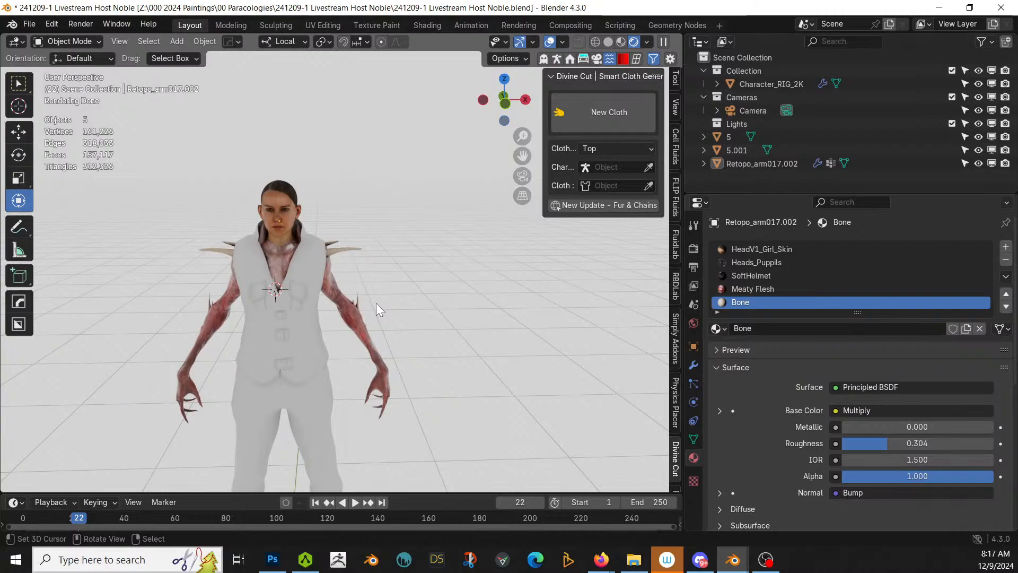
{"action": "scroll", "coordinate": [374, 299], "scroll_direction": "up", "scroll_amount": 6}
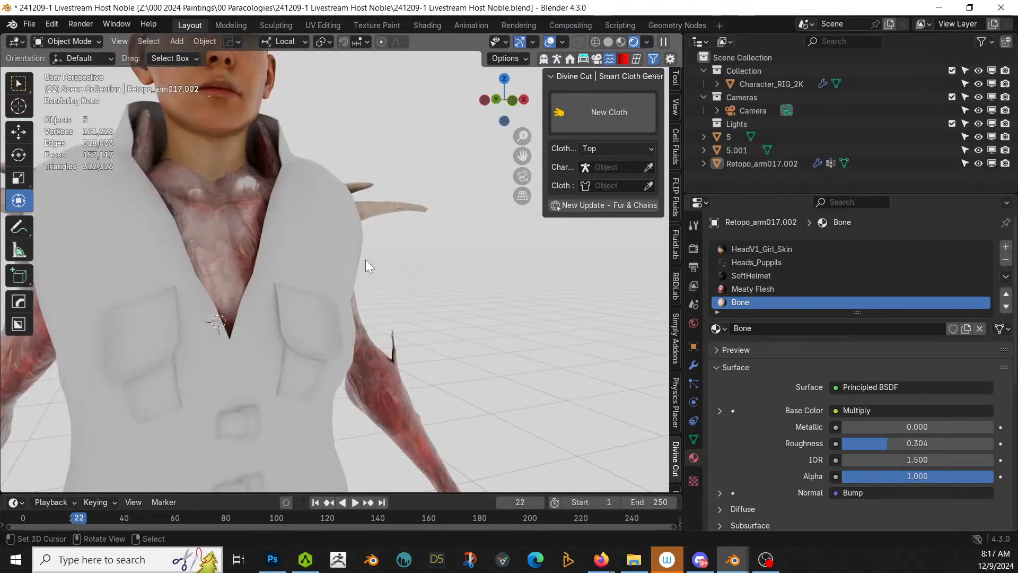
{"action": "middle_click_drag", "start_coordinate": [365, 259], "coordinate": [380, 329], "text": "shift"}
{"action": "scroll", "coordinate": [377, 339], "scroll_direction": "up", "scroll_amount": 3}
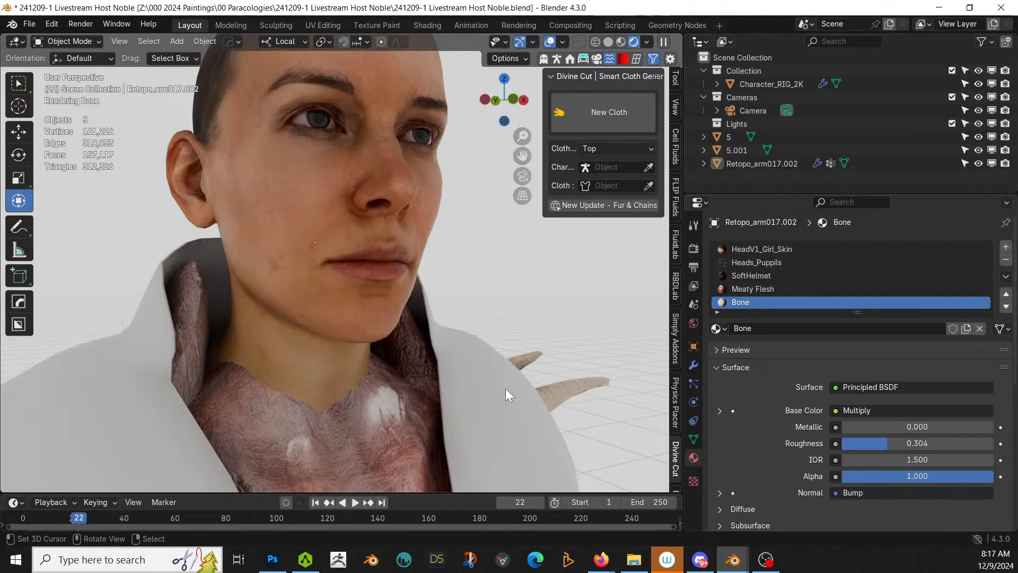
Step: In the Shading workspace, group all the Meaty Flesh material's nodes except the Material Output and exit the group
{"action": "left_click", "coordinate": [771, 289]}
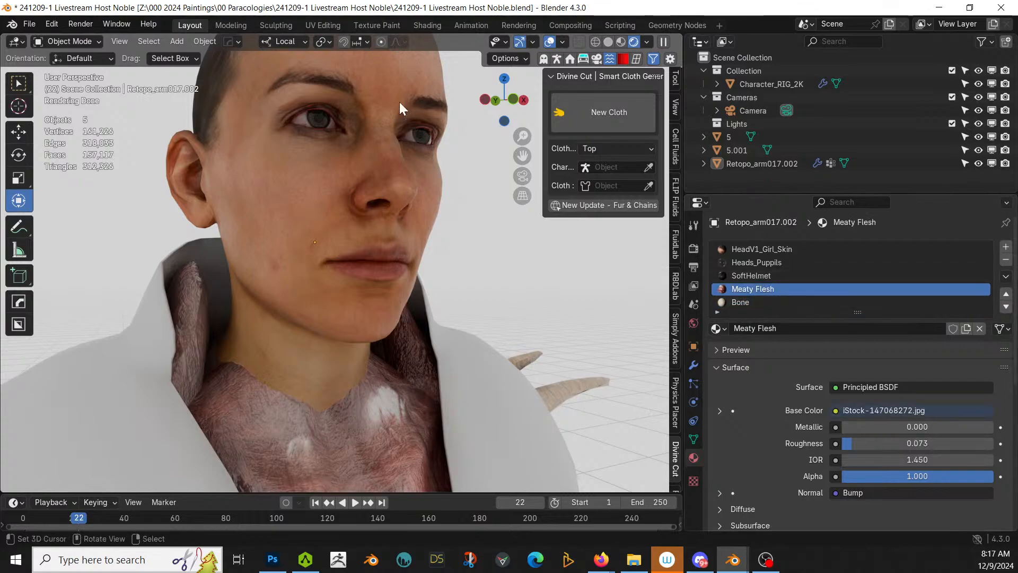
{"action": "left_click", "coordinate": [429, 26]}
{"action": "scroll", "coordinate": [505, 365], "scroll_direction": "down", "scroll_amount": 2}
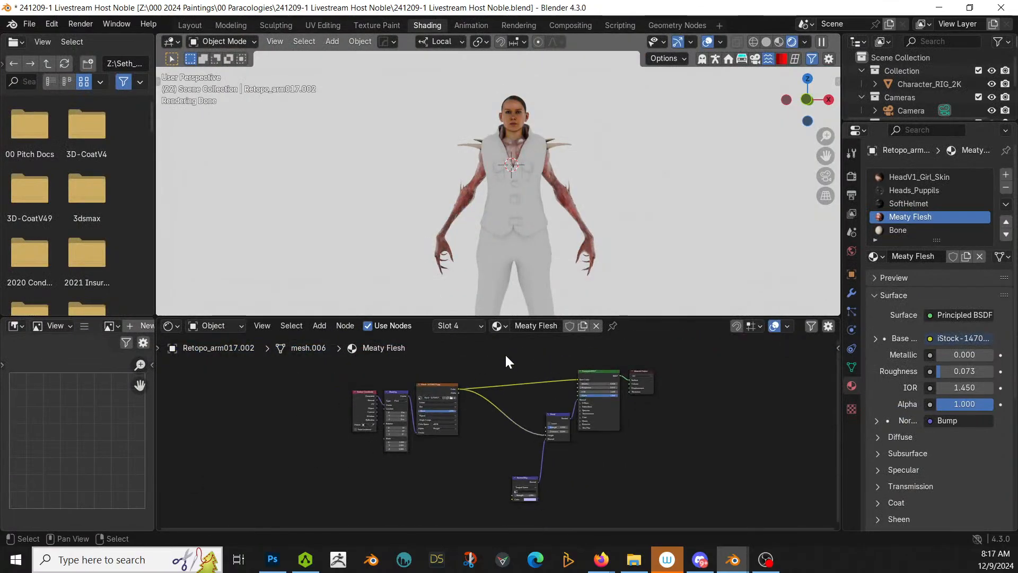
{"action": "left_click_drag", "start_coordinate": [607, 508], "coordinate": [343, 363]}
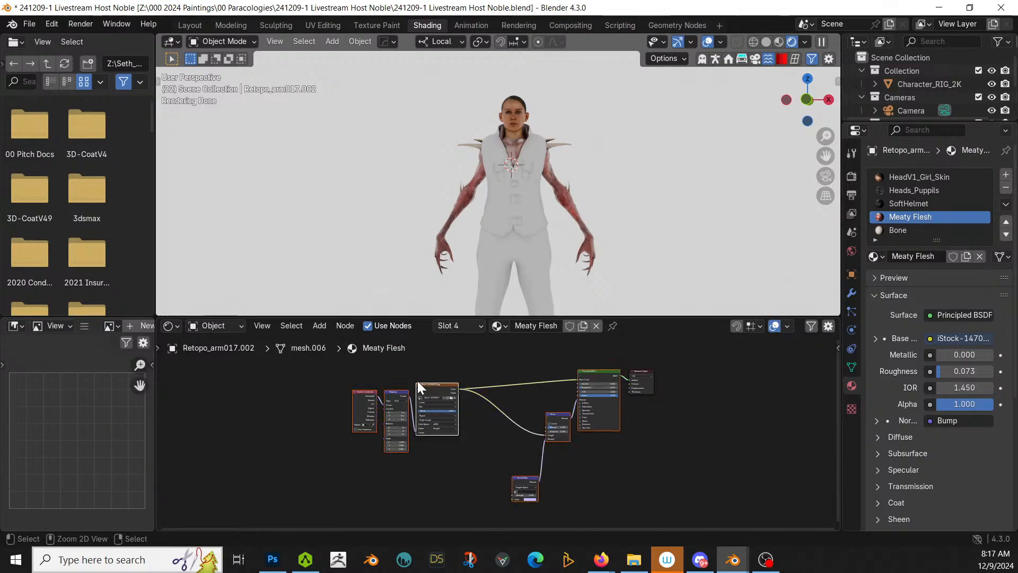
{"action": "key", "text": "ctrl+g"}
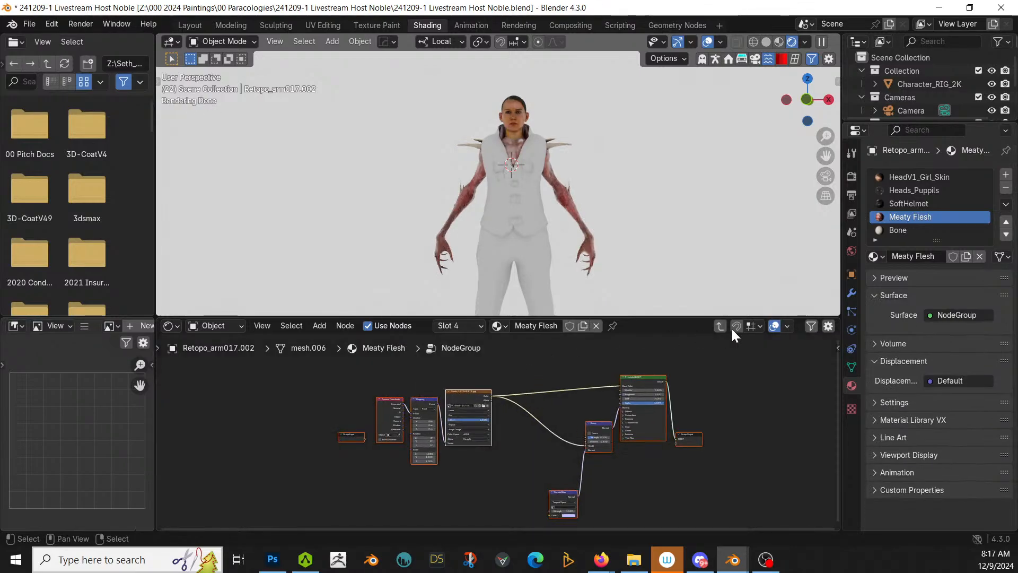
{"action": "left_click", "coordinate": [720, 324]}
{"action": "scroll", "coordinate": [463, 429], "scroll_direction": "up", "scroll_amount": 4}
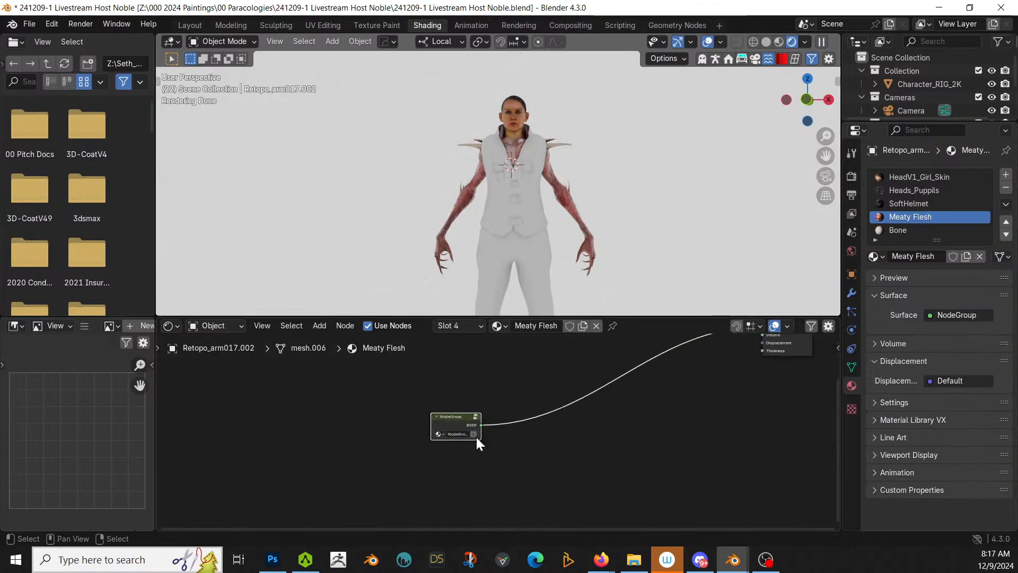
Step: Rename the new node group as Meaty Flesh
{"action": "scroll", "coordinate": [476, 437], "scroll_direction": "up", "scroll_amount": 2}
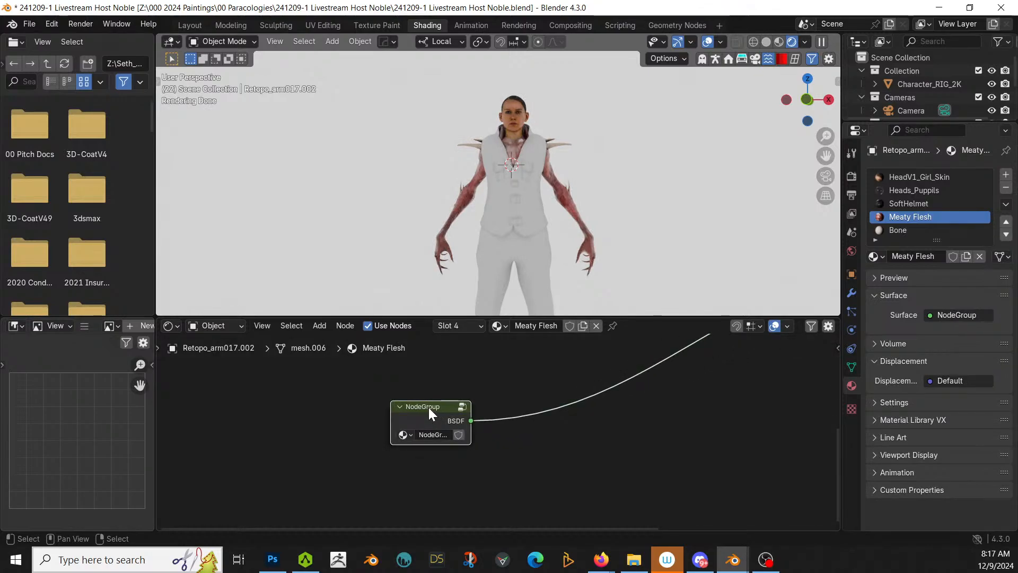
{"action": "type", "text": "Meaty"}
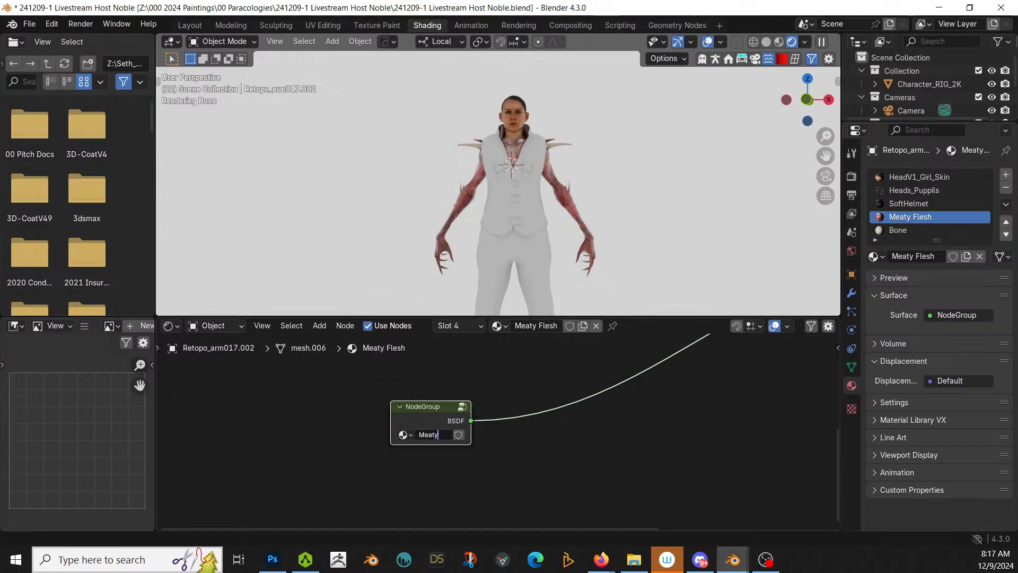
{"action": "type", "text": " Flesh"}
{"action": "key", "text": "Return"}
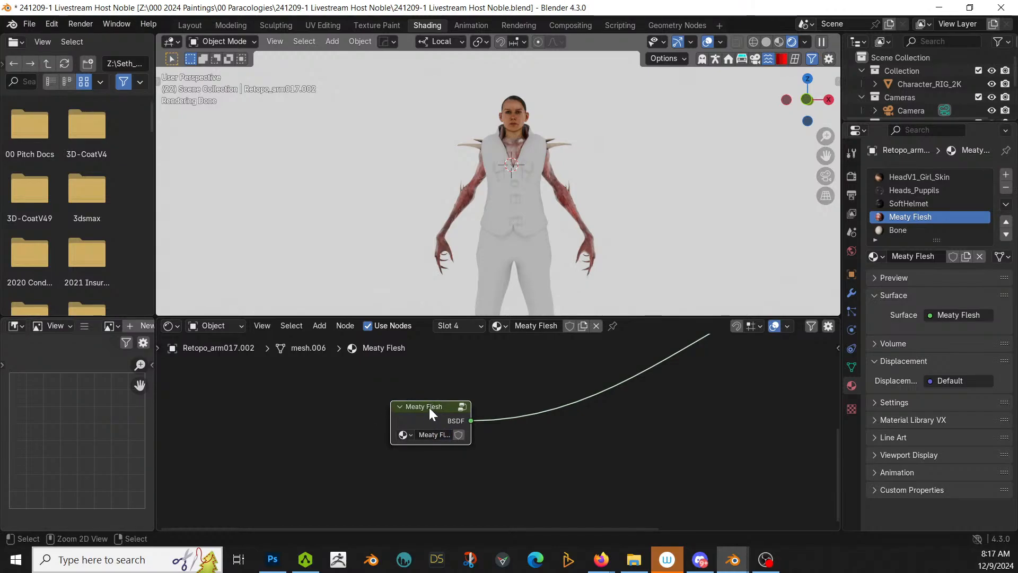
Step: Paste the Meaty Flesh group into the HeadV1_Girl_Skin material below the Principled BSDF, moving the Material Output away to make room
{"action": "left_click", "coordinate": [476, 330]}
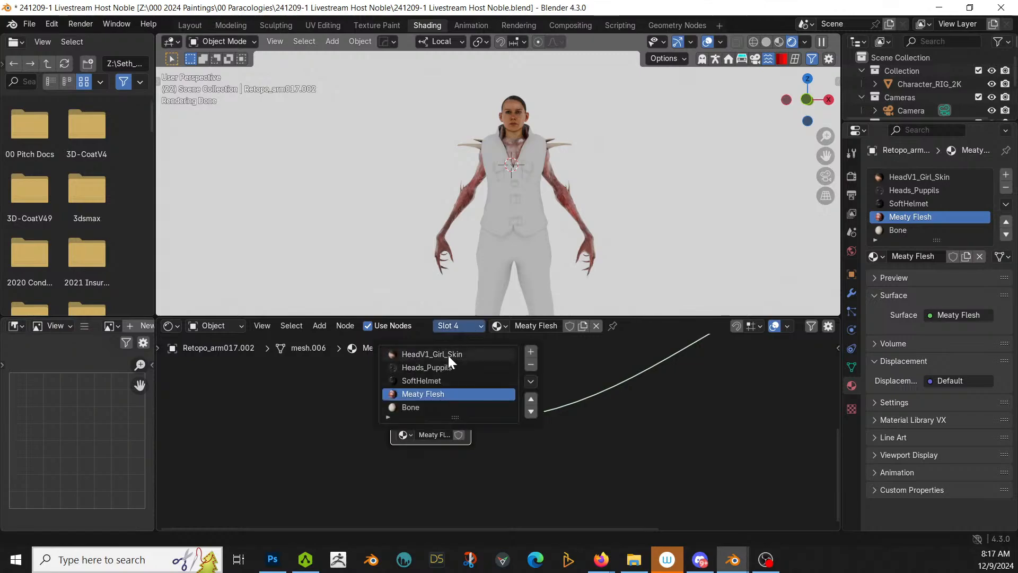
{"action": "left_click", "coordinate": [447, 354]}
{"action": "scroll", "coordinate": [764, 455], "scroll_direction": "down", "scroll_amount": 6}
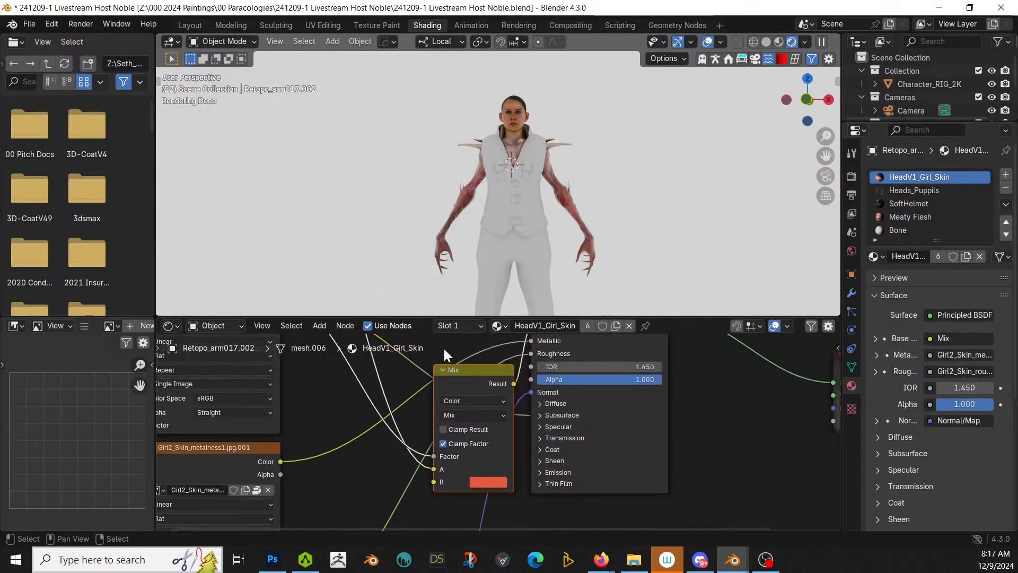
{"action": "middle_click_drag", "start_coordinate": [515, 392], "coordinate": [470, 458]}
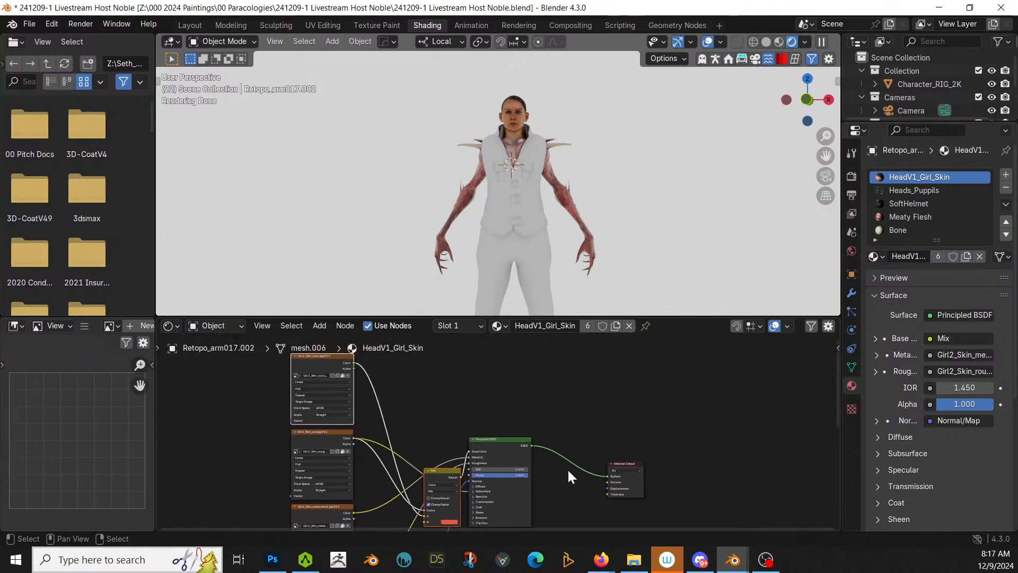
{"action": "left_click_drag", "start_coordinate": [633, 464], "coordinate": [814, 462]}
{"action": "middle_click_drag", "start_coordinate": [654, 482], "coordinate": [629, 393]}
{"action": "key", "text": "ctrl+v"}
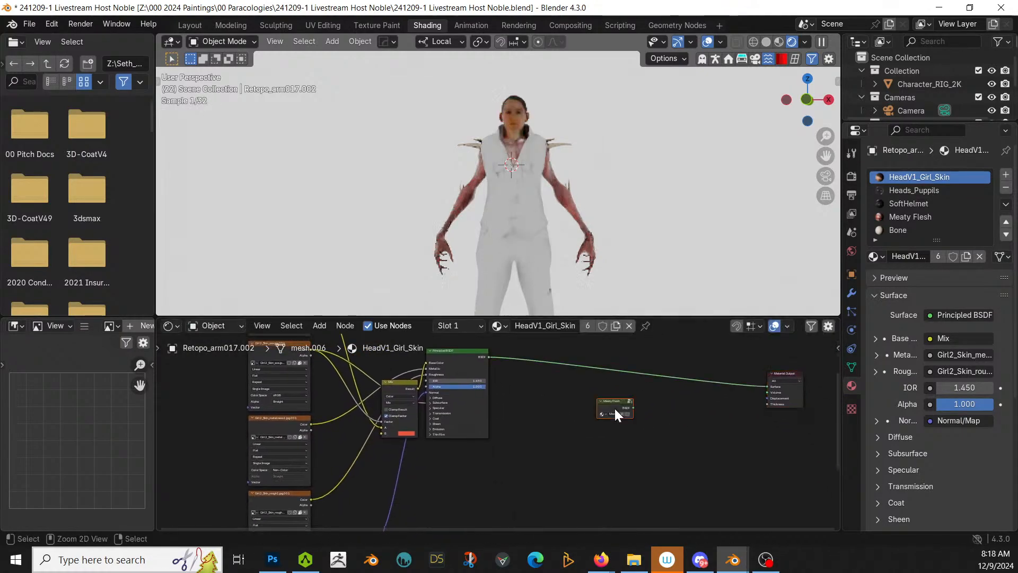
{"action": "left_click_drag", "start_coordinate": [612, 406], "coordinate": [505, 490]}
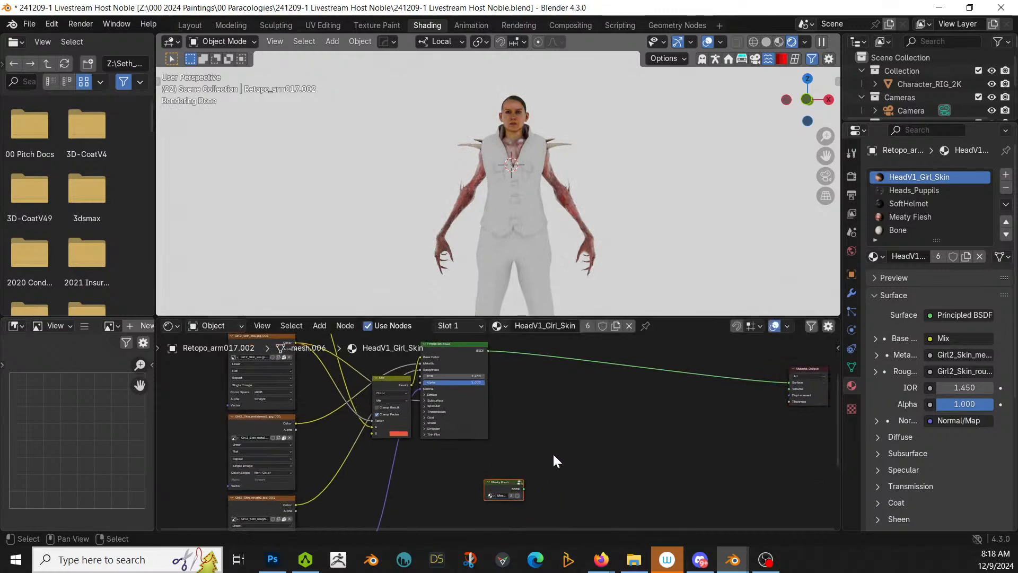
Step: Try to combine the Principled BSDF and the Meaty Flesh group with an Add Shader, and undo it
{"action": "scroll", "coordinate": [553, 452], "scroll_direction": "up", "scroll_amount": 1}
{"action": "middle_click_drag", "start_coordinate": [544, 445], "coordinate": [506, 462]}
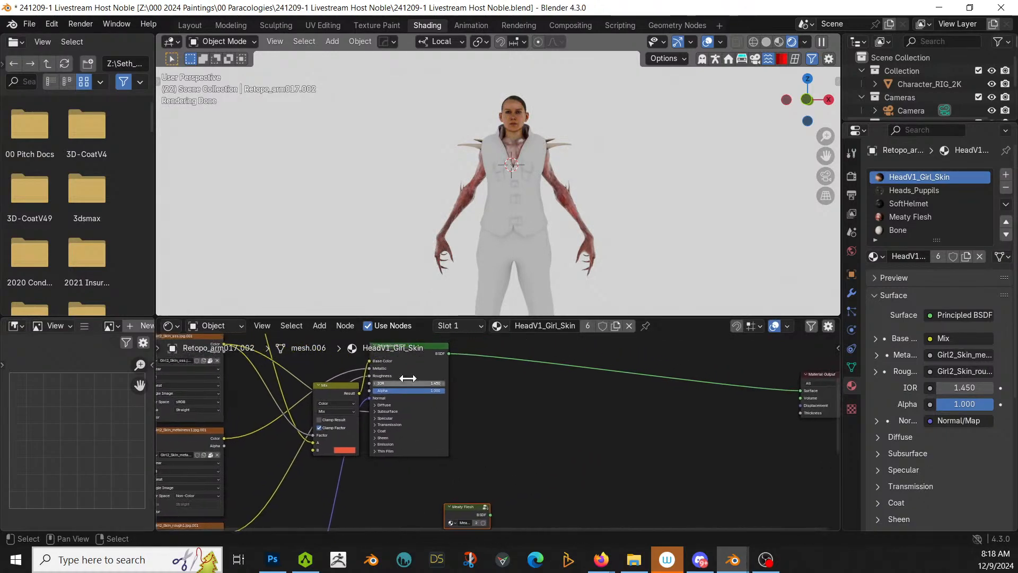
{"action": "left_click", "coordinate": [418, 345], "text": "shift"}
{"action": "left_click", "coordinate": [469, 506], "text": "shift"}
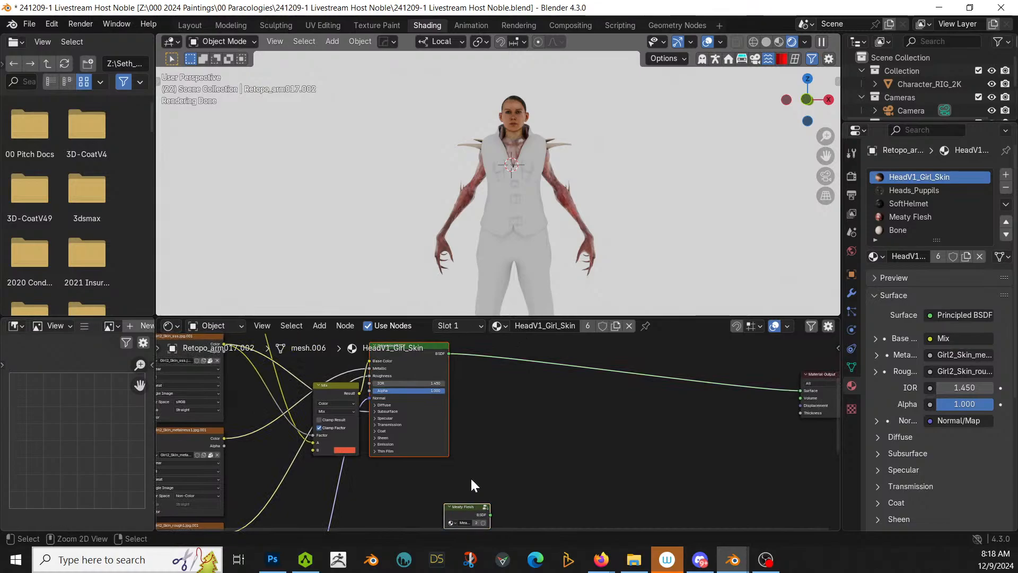
{"action": "key", "text": "ctrl+KP_Add"}
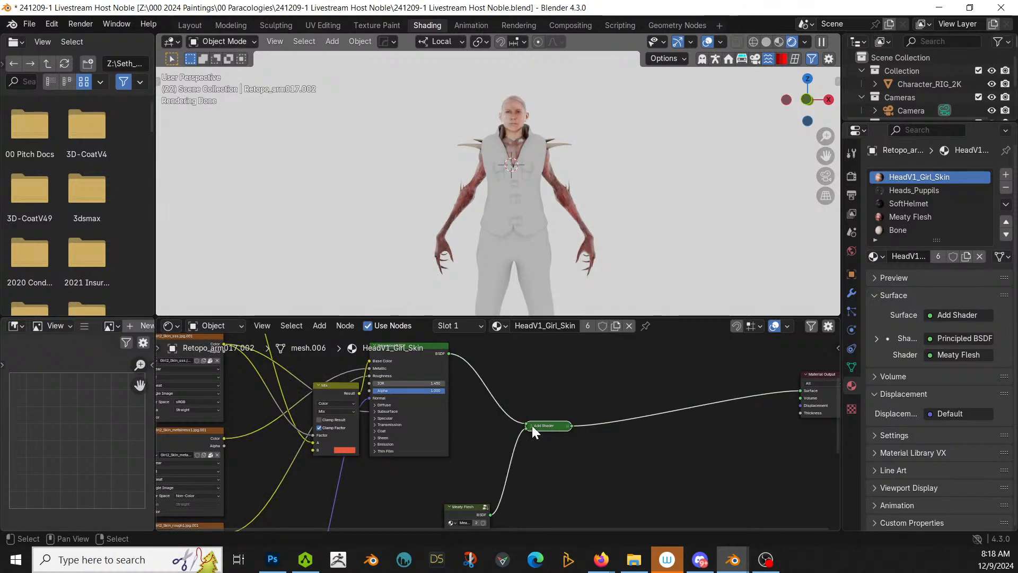
{"action": "key", "text": "ctrl+z"}
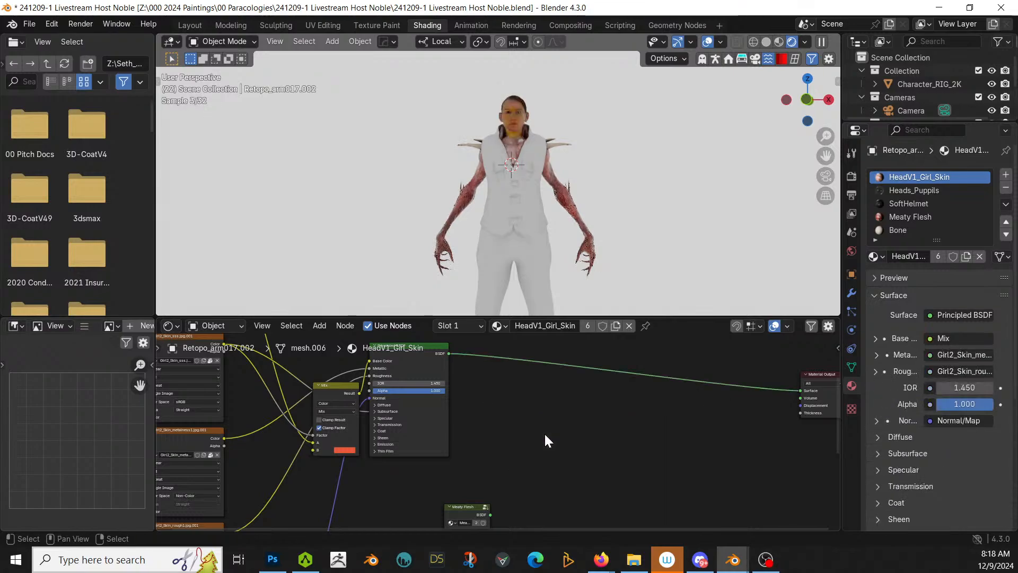
Step: Insert a Mix Shader between the Principled BSDF and Material Output, connect Meaty Flesh to its second Shader input, and inspect the face
{"action": "key", "text": "shift+a"}
{"action": "left_click", "coordinate": [487, 364]}
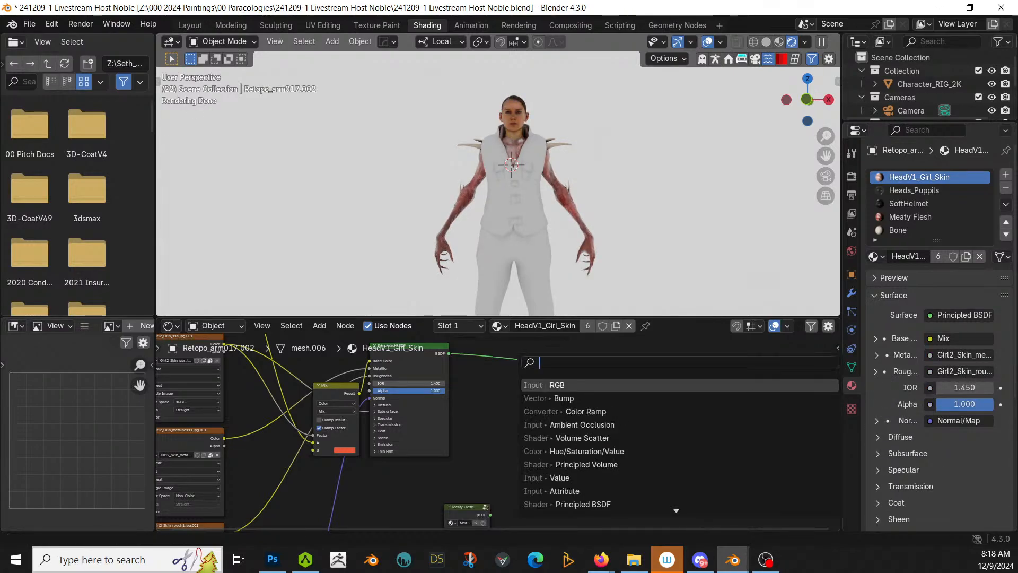
{"action": "type", "text": "mix"}
{"action": "left_click", "coordinate": [599, 411]}
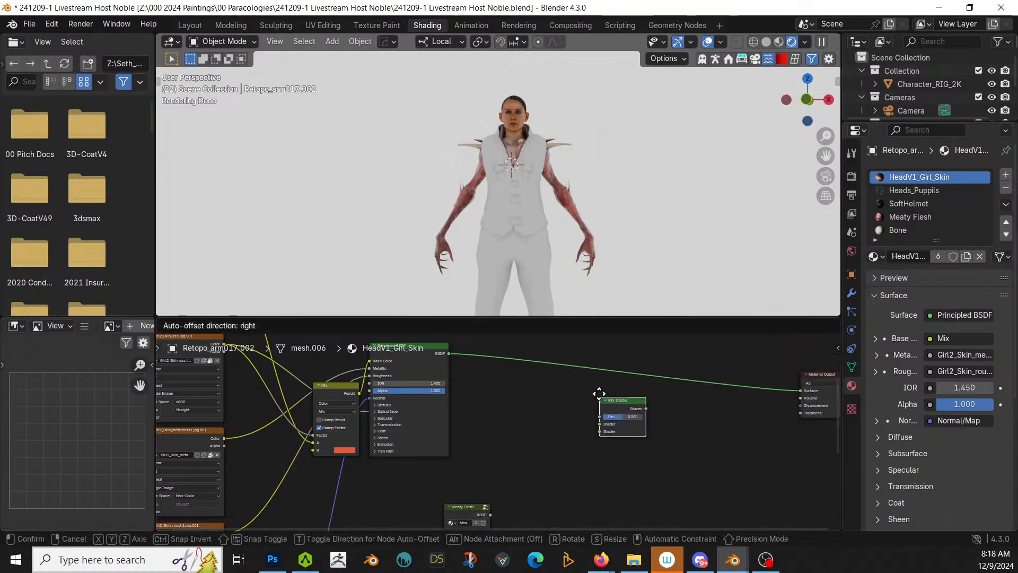
{"action": "left_click", "coordinate": [599, 369]}
{"action": "left_click_drag", "start_coordinate": [491, 515], "coordinate": [595, 405]}
{"action": "scroll", "coordinate": [590, 148], "scroll_direction": "up", "scroll_amount": 5}
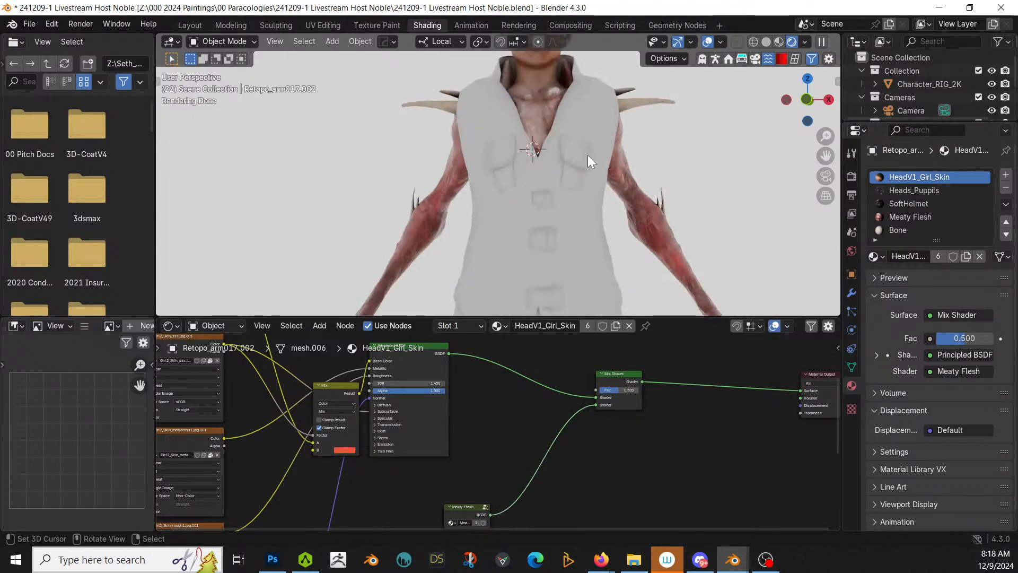
{"action": "middle_click_drag", "start_coordinate": [587, 154], "coordinate": [565, 295], "text": "shift"}
{"action": "scroll", "coordinate": [575, 257], "scroll_direction": "up", "scroll_amount": 3}
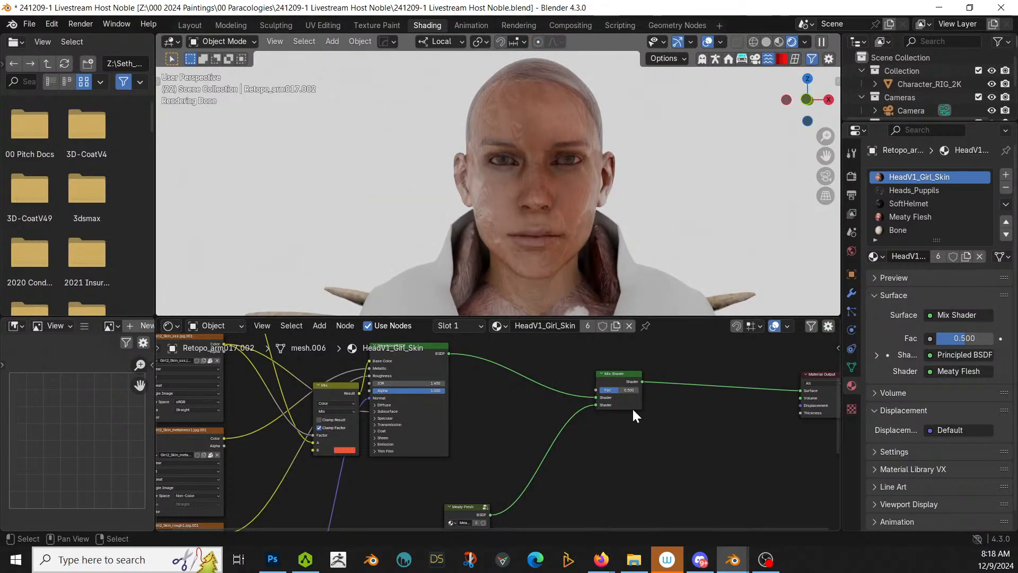
Step: Test the Mix Shader factor at 1.000, set it to 0.000, and move the node closer to the Material Output
{"action": "left_click_drag", "start_coordinate": [618, 393], "coordinate": [642, 393]}
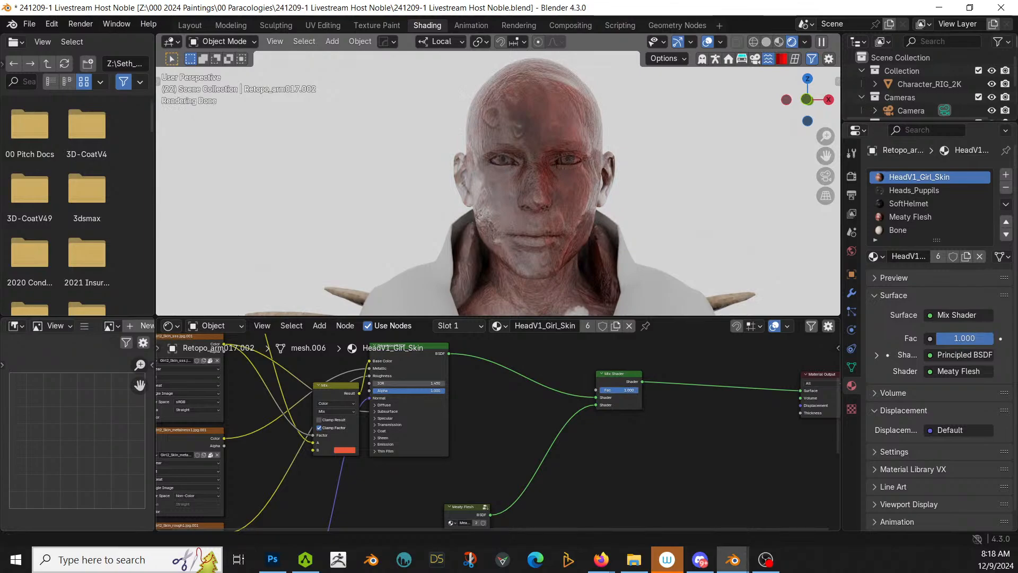
{"action": "left_click_drag", "start_coordinate": [636, 389], "coordinate": [601, 390]}
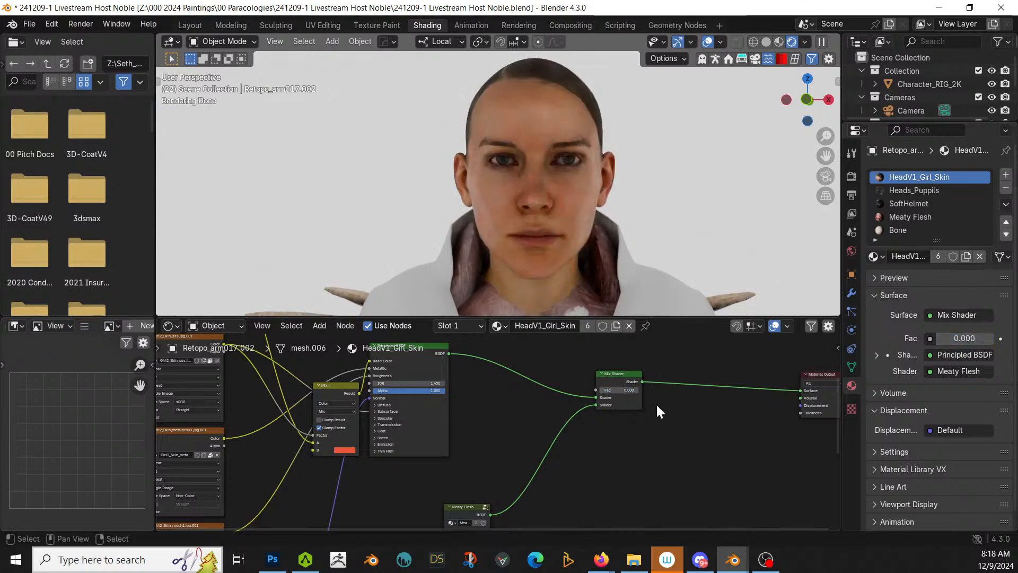
{"action": "middle_click_drag", "start_coordinate": [656, 426], "coordinate": [643, 491]}
{"action": "left_click_drag", "start_coordinate": [612, 440], "coordinate": [683, 441]}
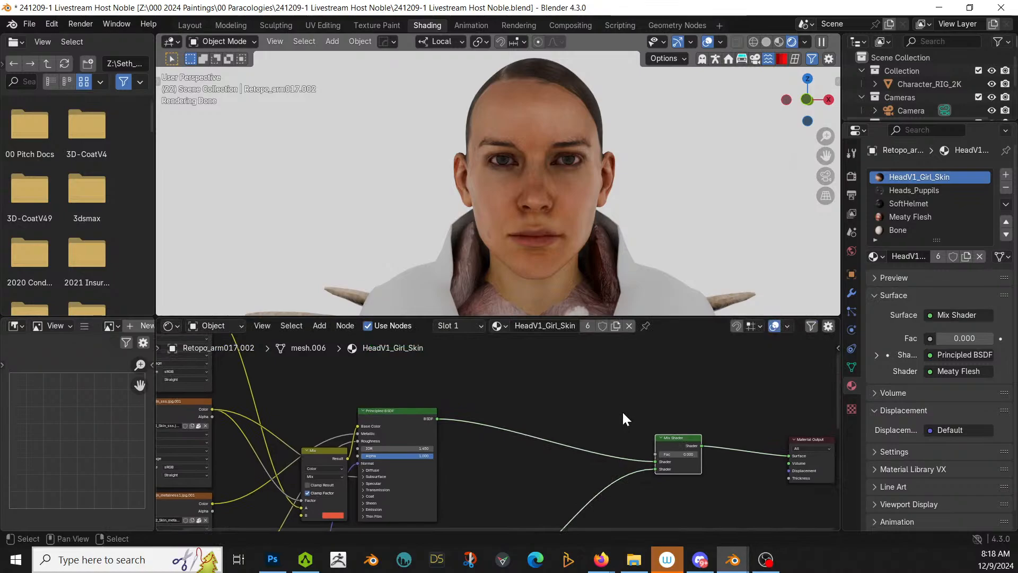
Step: Add a Gradient Texture above the Principled BSDF, connect its Color to the Mix Shader's Fac, and preview the gradient on the head
{"action": "key", "text": "shift+a"}
{"action": "left_click", "coordinate": [571, 365]}
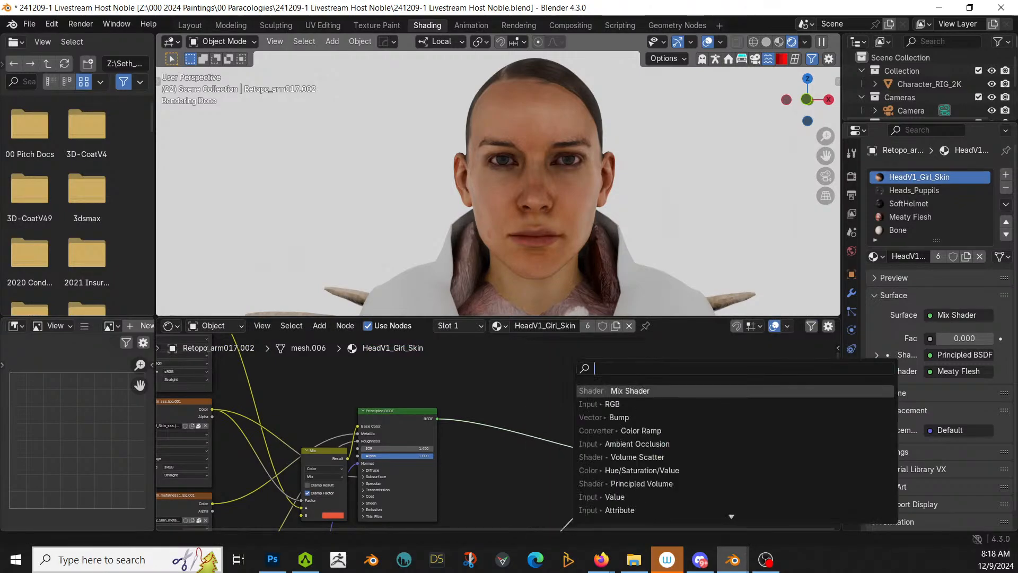
{"action": "type", "text": "grad"}
{"action": "key", "text": "Return"}
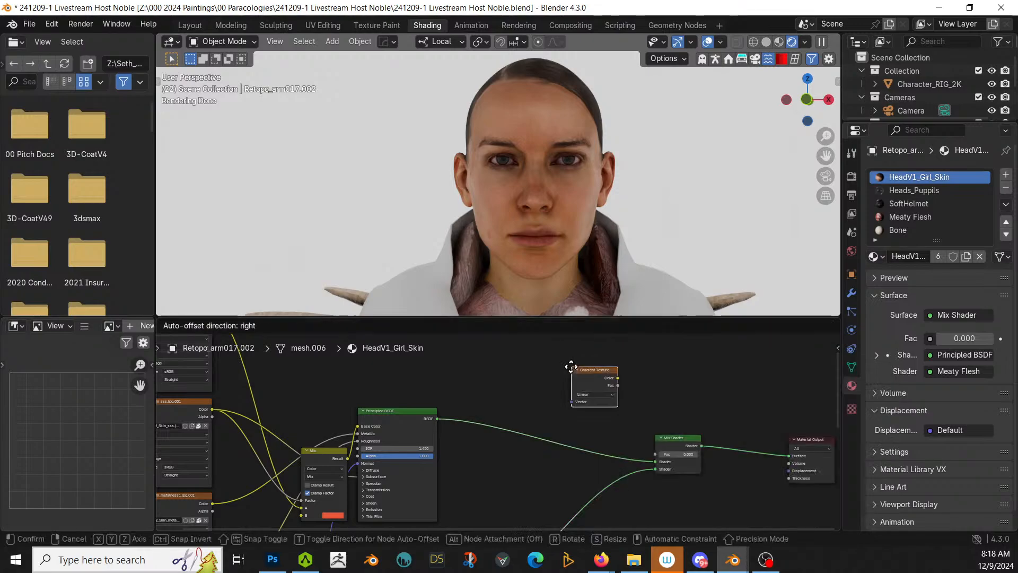
{"action": "left_click", "coordinate": [445, 376]}
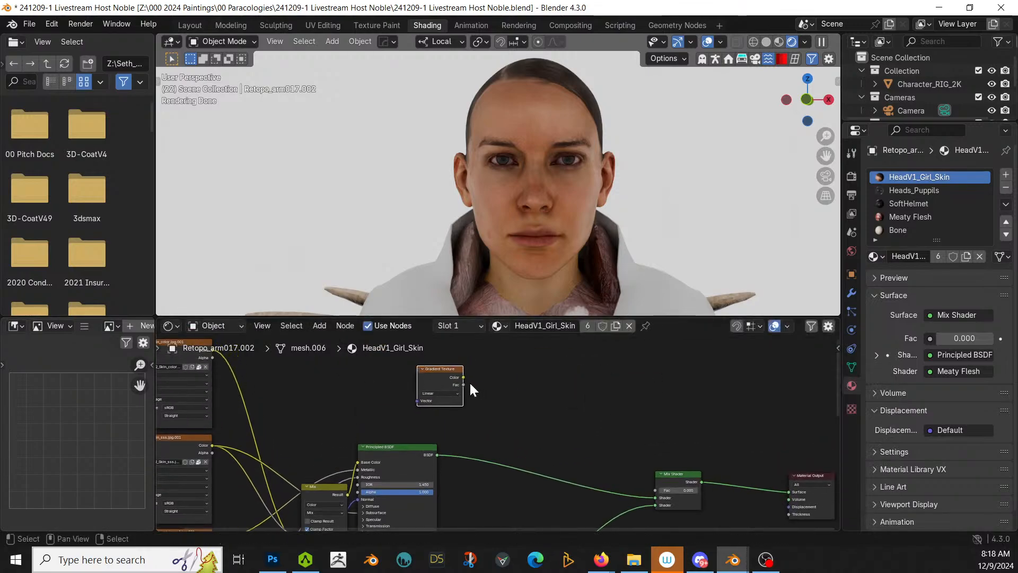
{"action": "left_click_drag", "start_coordinate": [463, 377], "coordinate": [656, 490]}
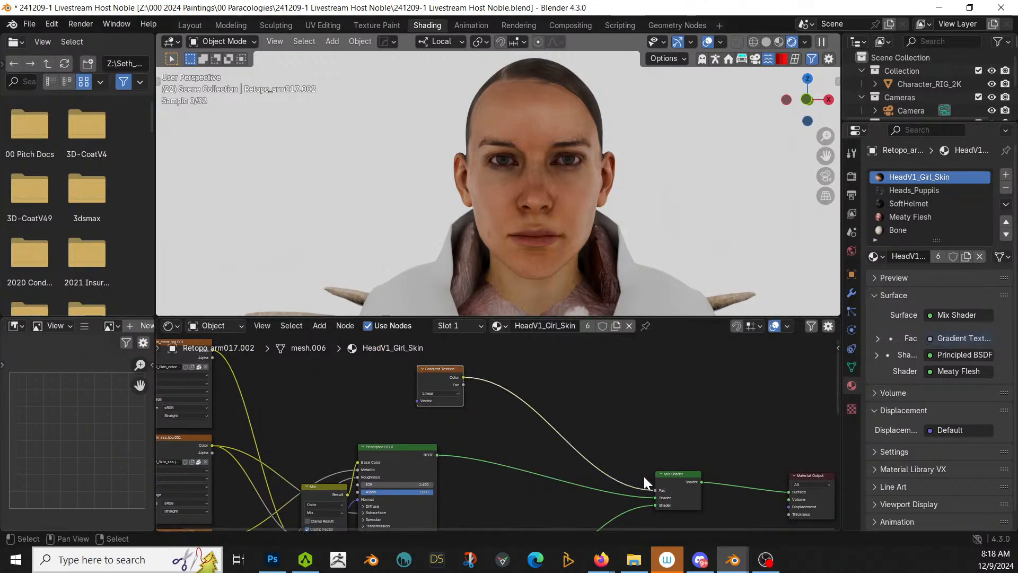
{"action": "left_click", "coordinate": [442, 371], "text": "ctrl+shift"}
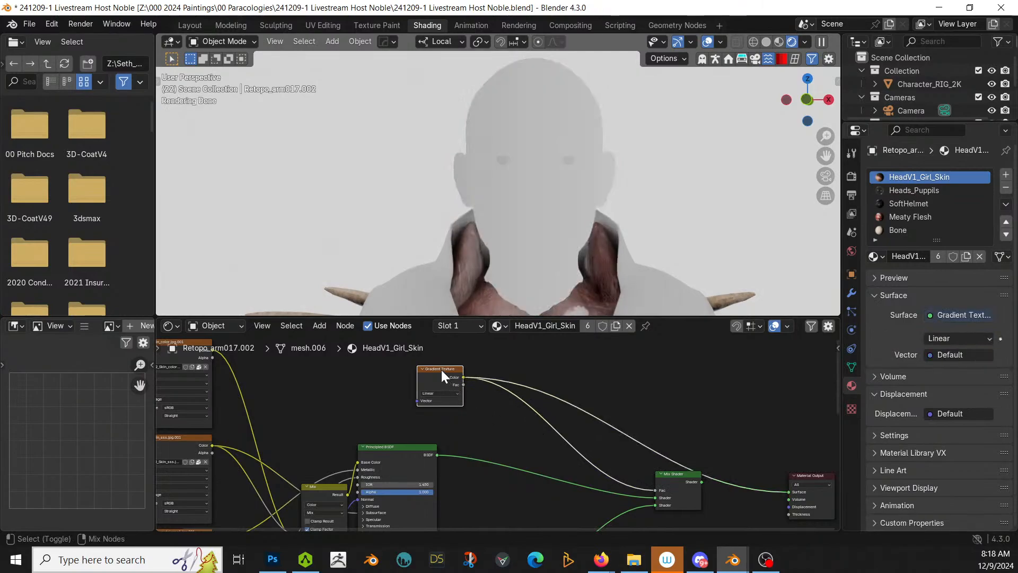
Step: Insert a Color Ramp between the Gradient Texture and Mix Shader, preview it, and move its black stop to 0.473
{"action": "key", "text": "shift+a"}
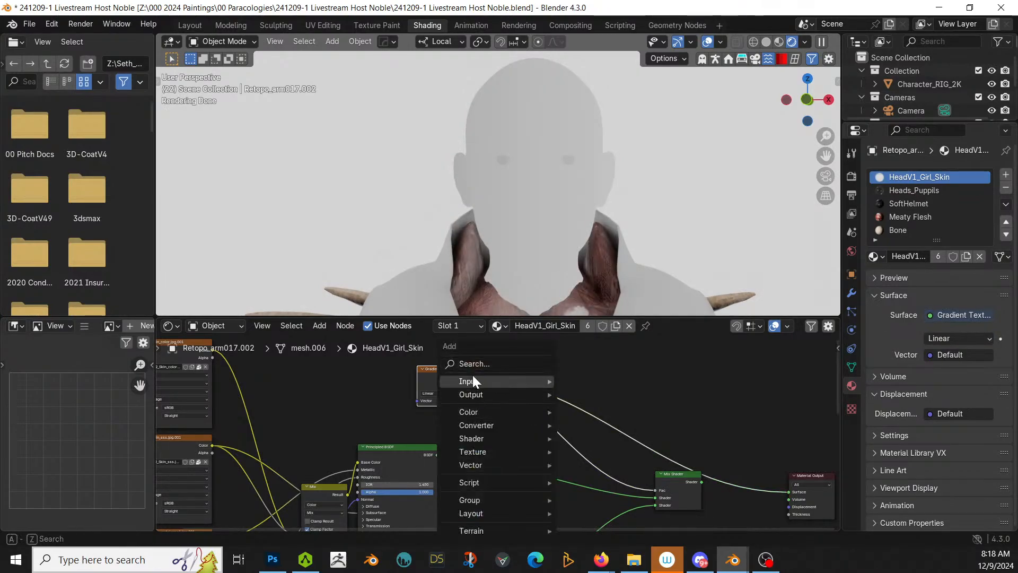
{"action": "left_click", "coordinate": [474, 365]}
{"action": "type", "text": "ramp"}
{"action": "key", "text": "Return"}
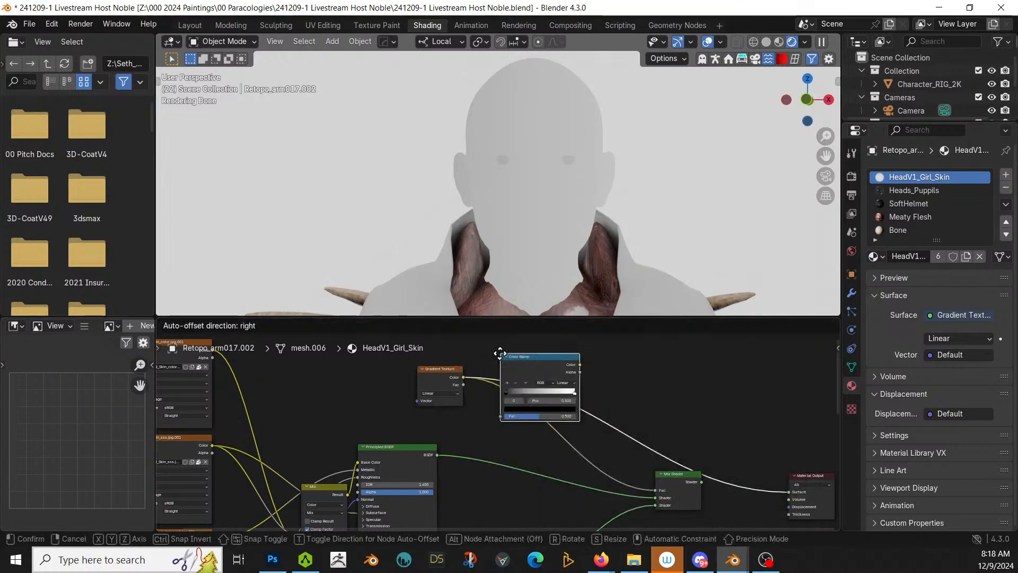
{"action": "left_click", "coordinate": [488, 405]}
{"action": "left_click", "coordinate": [521, 402], "text": "ctrl+shift"}
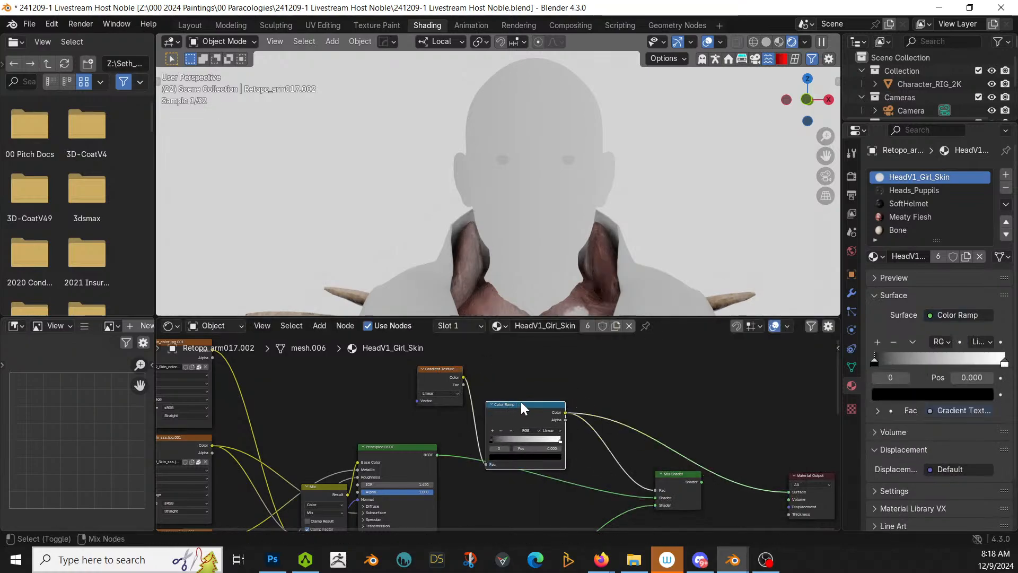
{"action": "left_click_drag", "start_coordinate": [497, 440], "coordinate": [527, 440]}
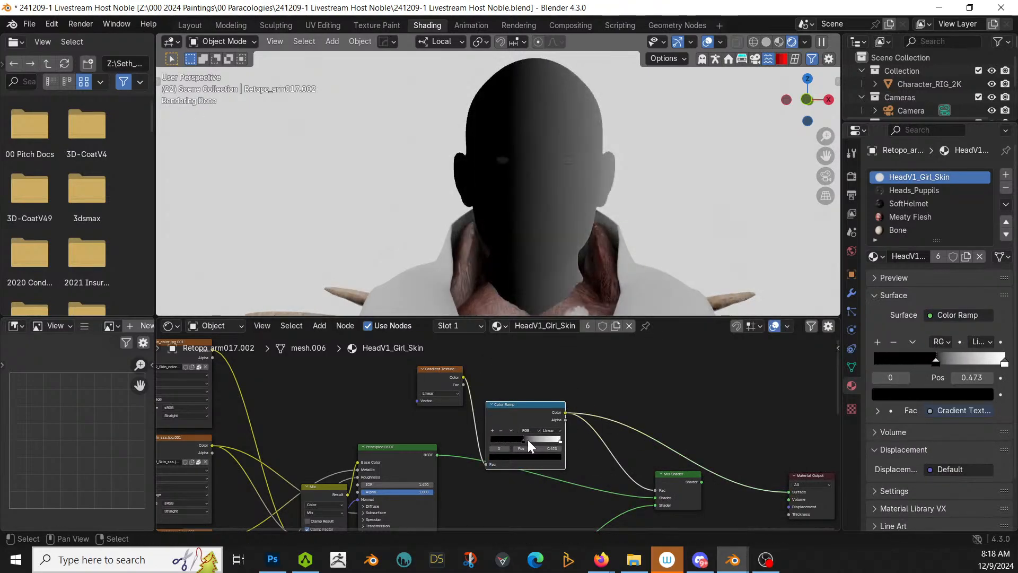
Step: Add Texture Coordinate and Mapping nodes to the Gradient Texture and move the three nodes above the Principled BSDF
{"action": "middle_click_drag", "start_coordinate": [475, 382], "coordinate": [559, 415]}
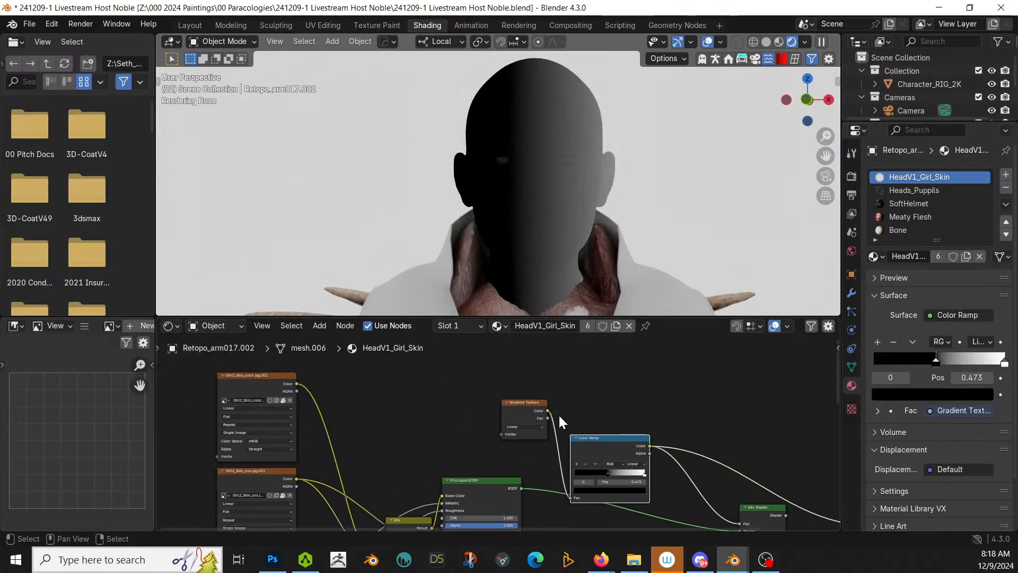
{"action": "key", "text": "ctrl+t"}
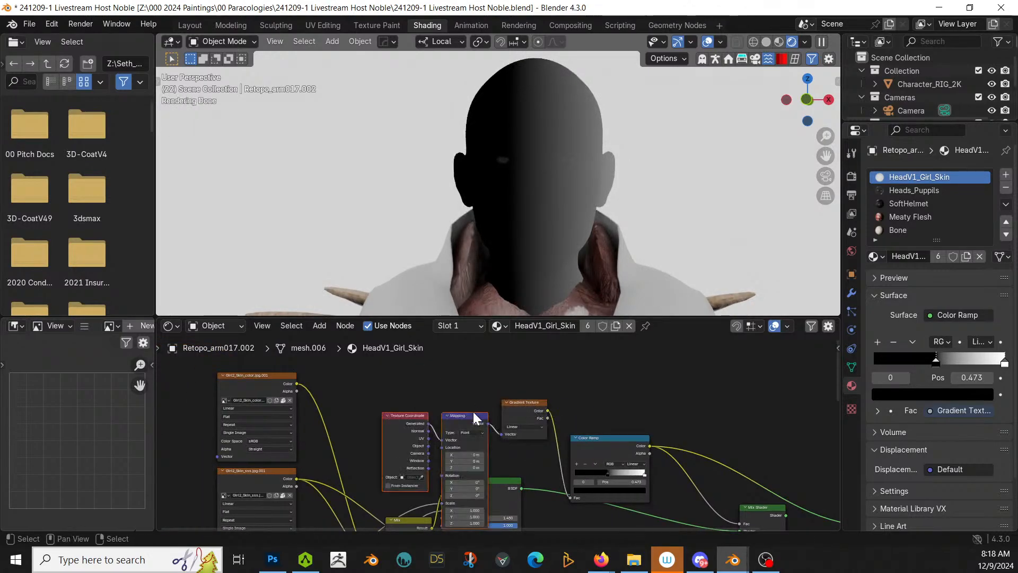
{"action": "left_click_drag", "start_coordinate": [372, 386], "coordinate": [517, 436]}
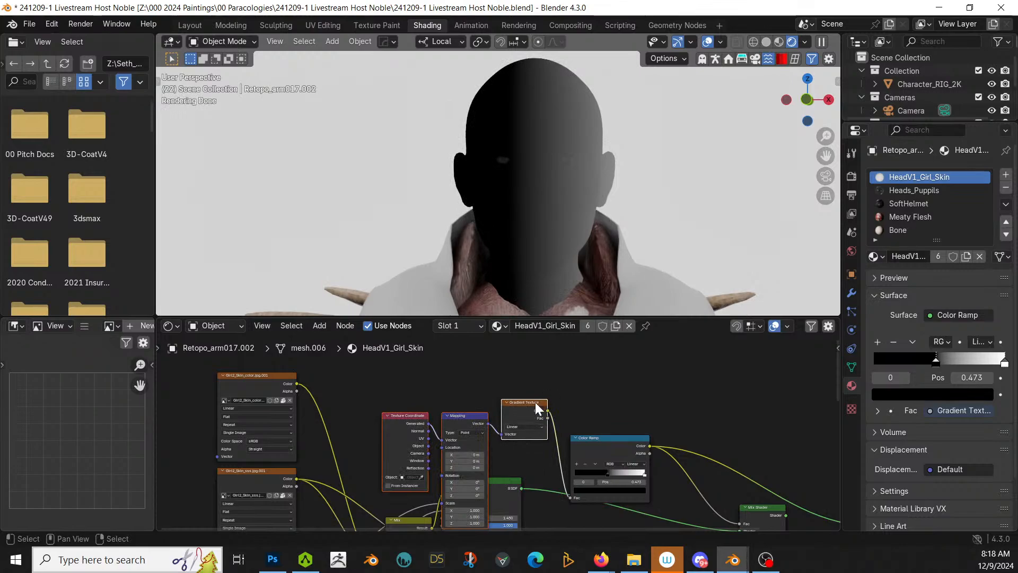
{"action": "mouse_move", "coordinate": [535, 402]}
{"action": "left_mouse_down"}
{"action": "mouse_move", "coordinate": [518, 344]}
{"action": "mouse_move", "coordinate": [530, 391]}
{"action": "left_mouse_up"}
{"action": "middle_click_drag", "start_coordinate": [512, 440], "coordinate": [515, 365]}
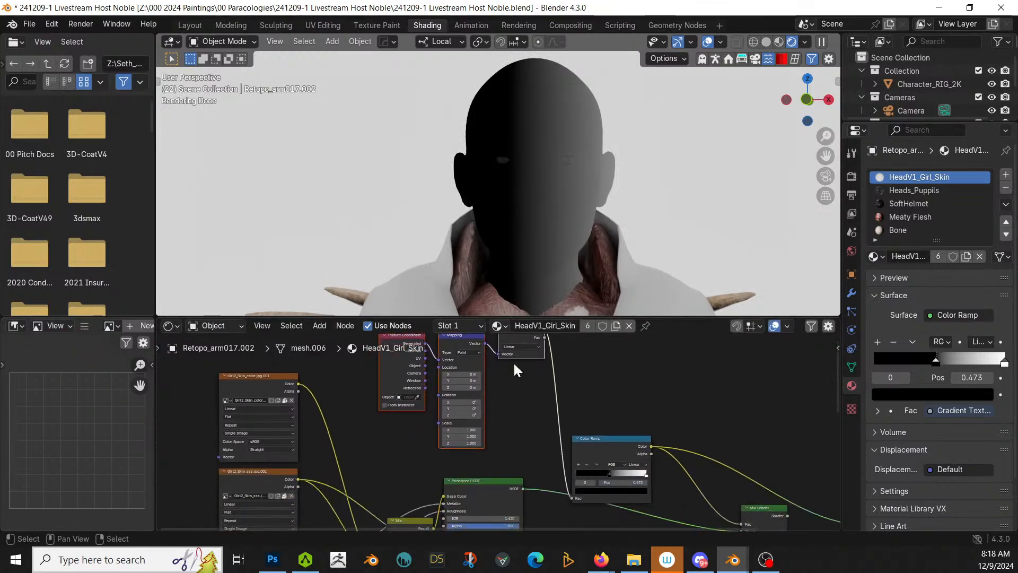
Step: Try a 90° Z rotation in the Mapping node with the black stop at 0.425, and reset the rotation to 0°
{"action": "scroll", "coordinate": [484, 426], "scroll_direction": "up", "scroll_amount": 2}
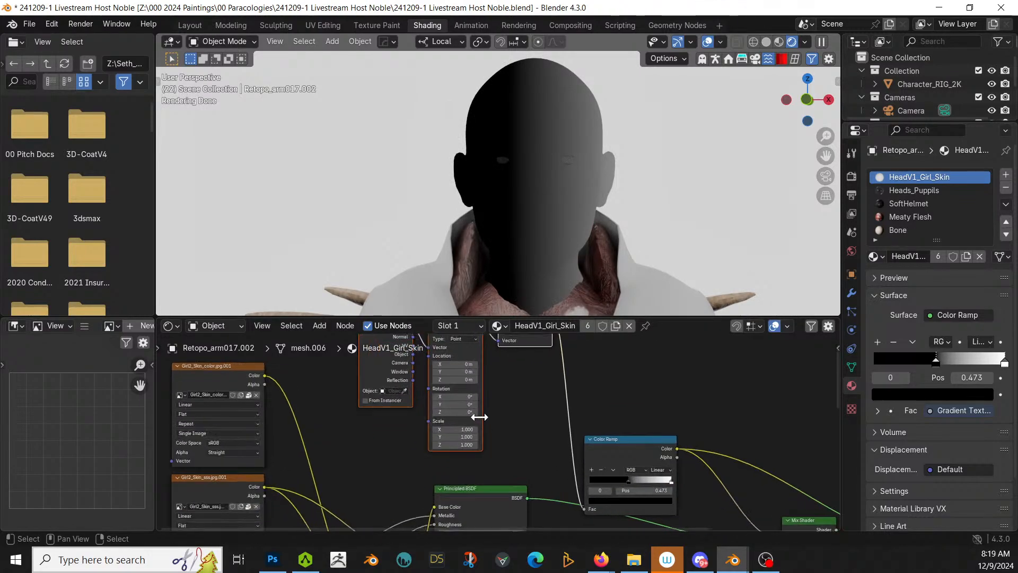
{"action": "left_click", "coordinate": [463, 409]}
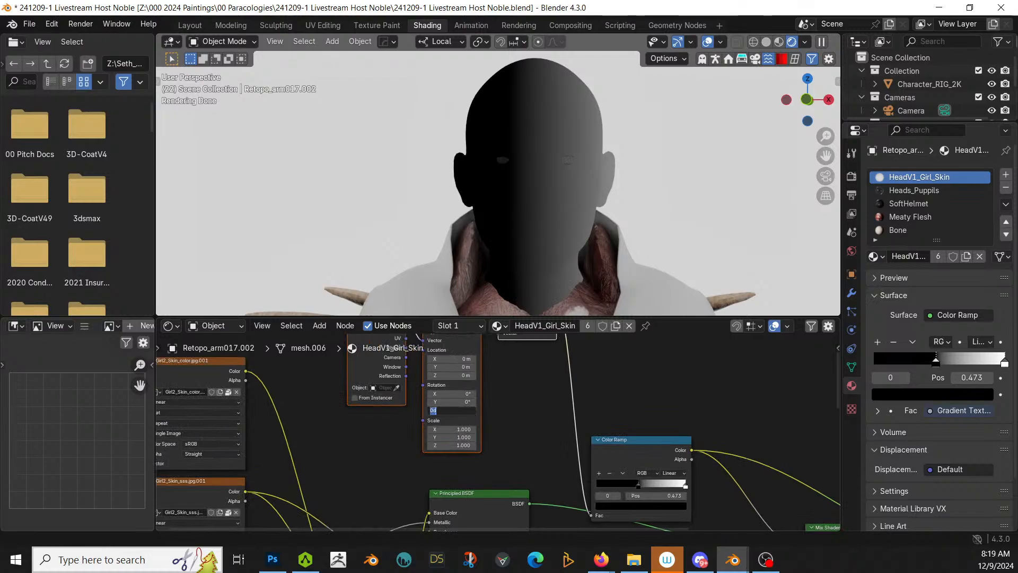
{"action": "type", "text": "90"}
{"action": "key", "text": "Return"}
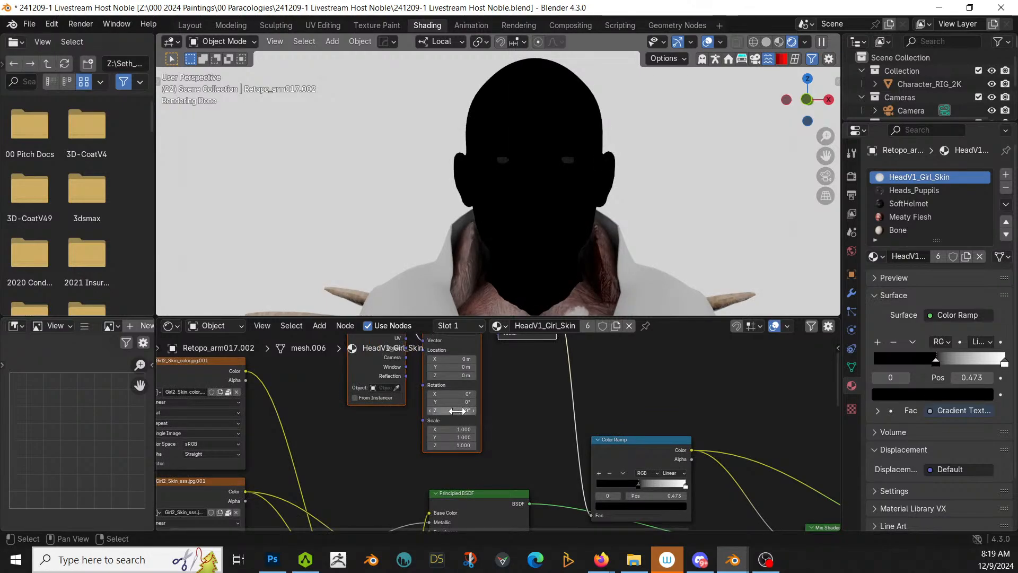
{"action": "mouse_move", "coordinate": [649, 482]}
{"action": "left_mouse_down"}
{"action": "mouse_move", "coordinate": [564, 487]}
{"action": "mouse_move", "coordinate": [647, 484]}
{"action": "mouse_move", "coordinate": [635, 487]}
{"action": "left_mouse_up"}
{"action": "left_click", "coordinate": [463, 410]}
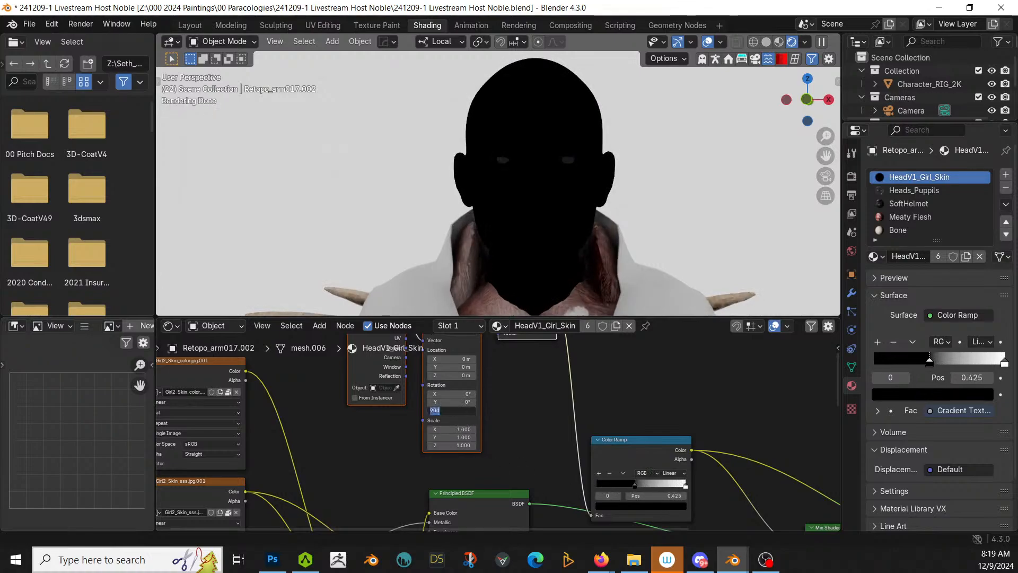
{"action": "type", "text": "0"}
{"action": "key", "text": "Return"}
Step: Set the Mapping node's Y rotation to 90° and move the Color Ramp's black stop to 0.916
{"action": "left_click", "coordinate": [442, 402]}
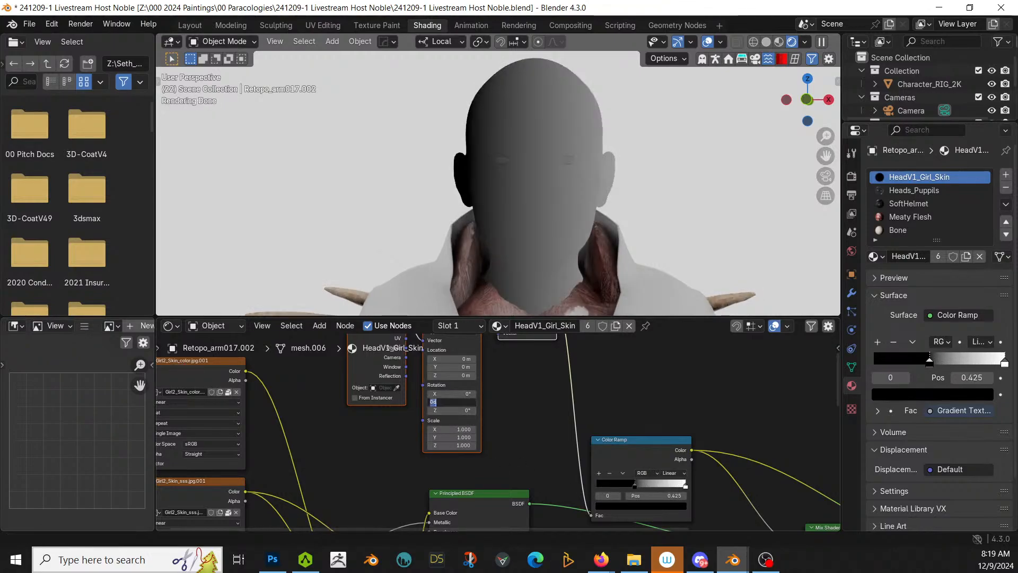
{"action": "type", "text": "90"}
{"action": "key", "text": "Return"}
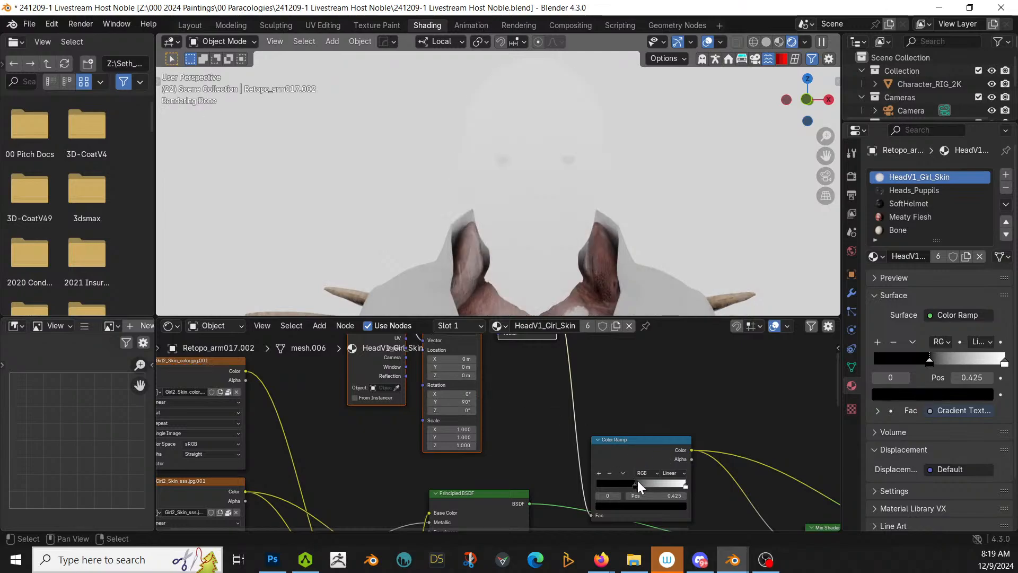
{"action": "left_click_drag", "start_coordinate": [638, 483], "coordinate": [685, 490]}
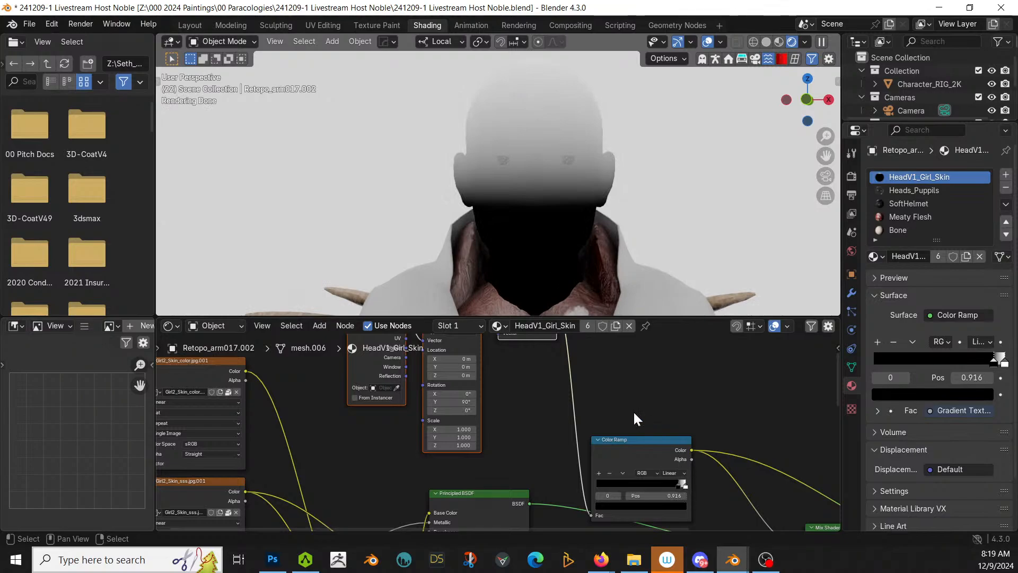
Step: Swap the Mix Shader inputs so Meaty Flesh comes first and the Principled BSDF second, and reconnect the Mix Shader to the Material Output
{"action": "middle_click_drag", "start_coordinate": [708, 411], "coordinate": [605, 322]}
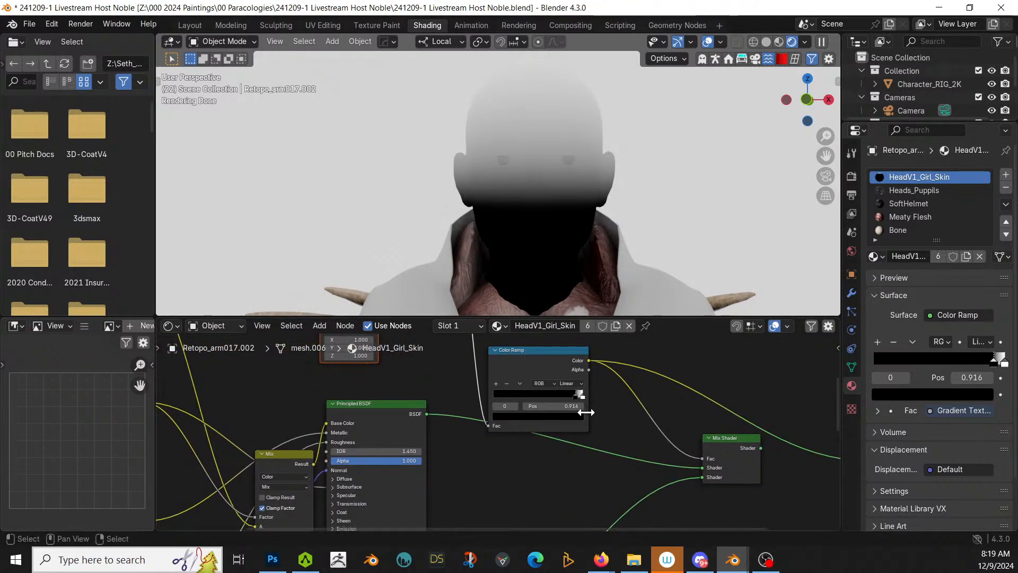
{"action": "middle_click_drag", "start_coordinate": [566, 454], "coordinate": [555, 476]}
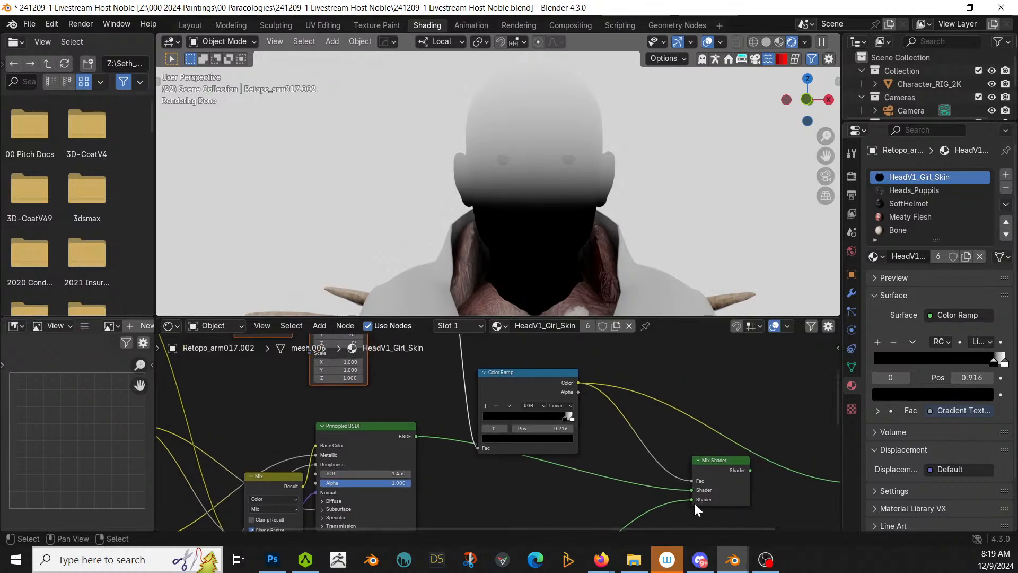
{"action": "left_click_drag", "start_coordinate": [692, 499], "coordinate": [693, 490]}
{"action": "left_click_drag", "start_coordinate": [416, 435], "coordinate": [692, 497]}
{"action": "left_click", "coordinate": [727, 459], "text": "ctrl+shift"}
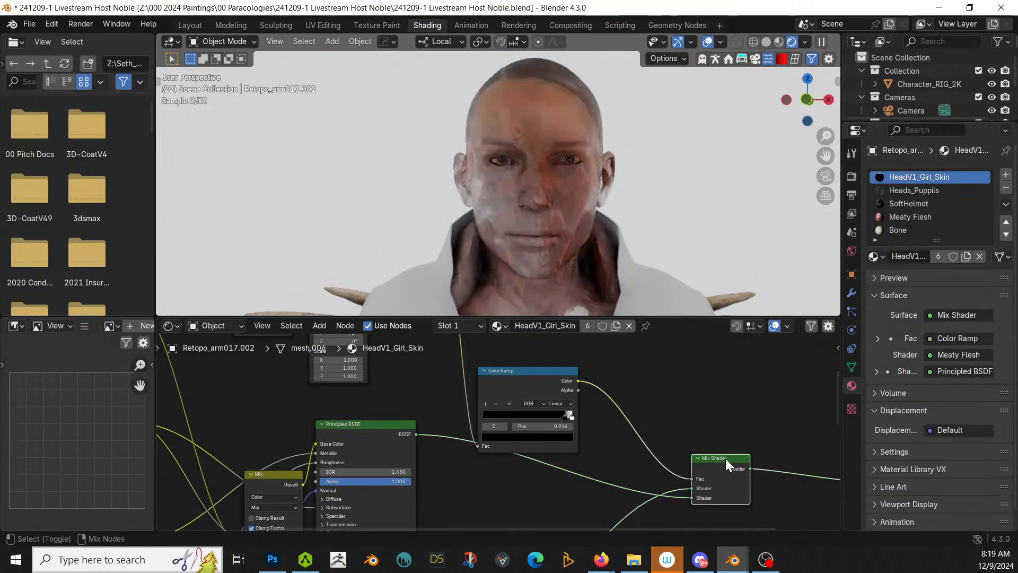
Step: Set the Color Ramp's black stop to 0.873 and white stop to 0.942, shifting the node clear of the shader link
{"action": "left_click_drag", "start_coordinate": [568, 415], "coordinate": [560, 415]}
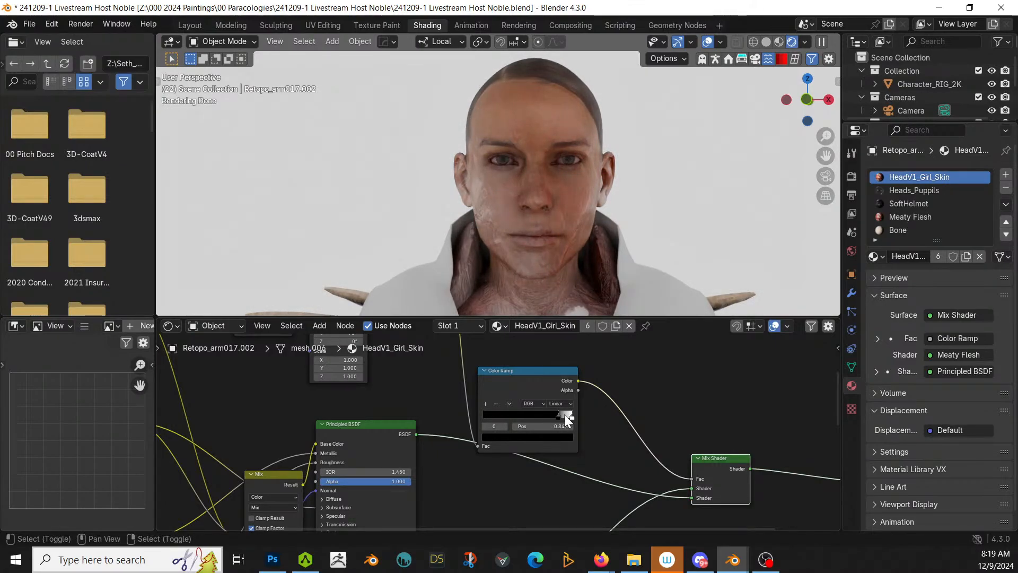
{"action": "key", "text": "g"}
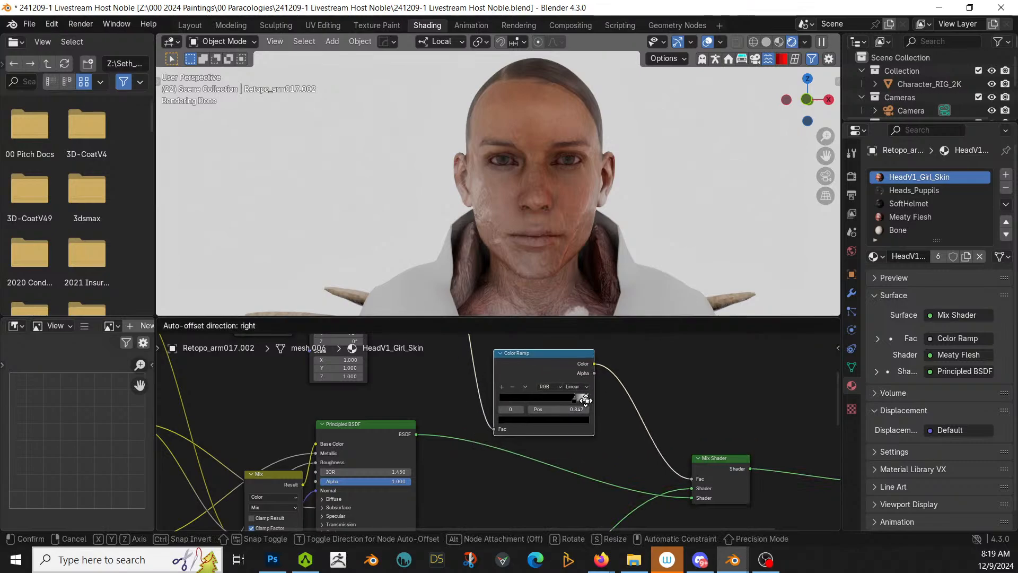
{"action": "left_click", "coordinate": [585, 400]}
{"action": "scroll", "coordinate": [610, 392], "scroll_direction": "up", "scroll_amount": 3}
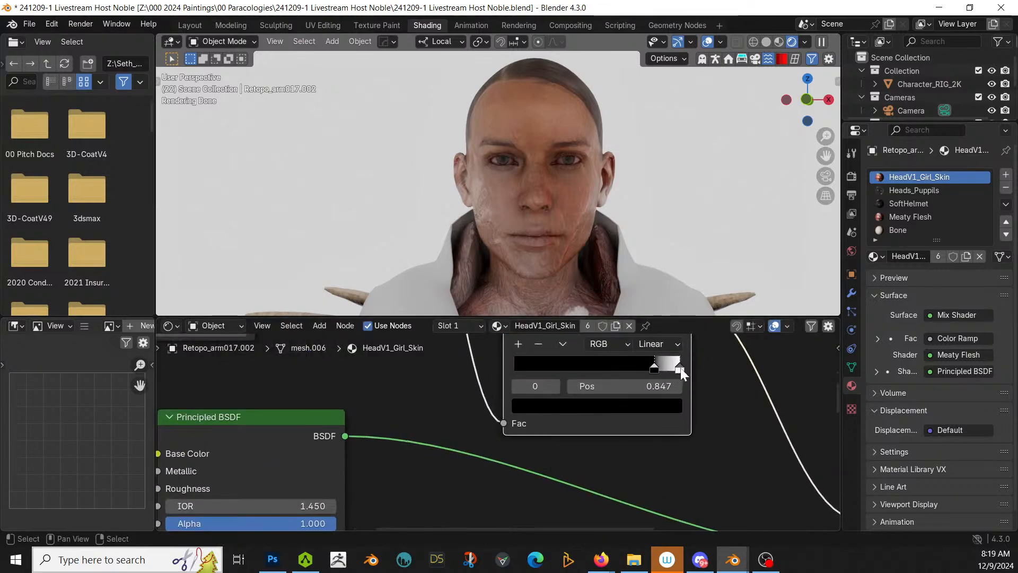
{"action": "left_click_drag", "start_coordinate": [679, 367], "coordinate": [670, 370]}
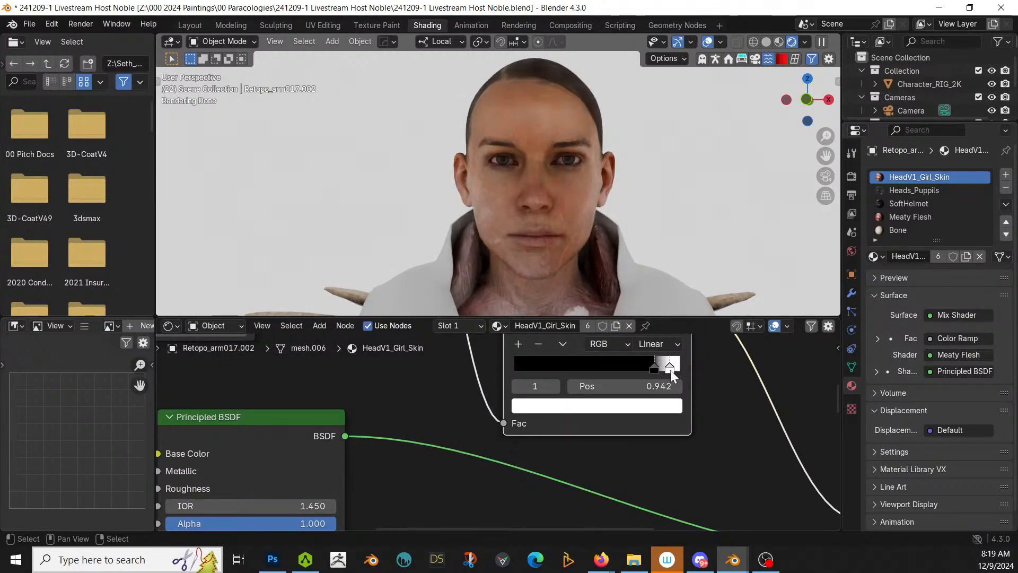
{"action": "middle_click_drag", "start_coordinate": [654, 239], "coordinate": [613, 228]}
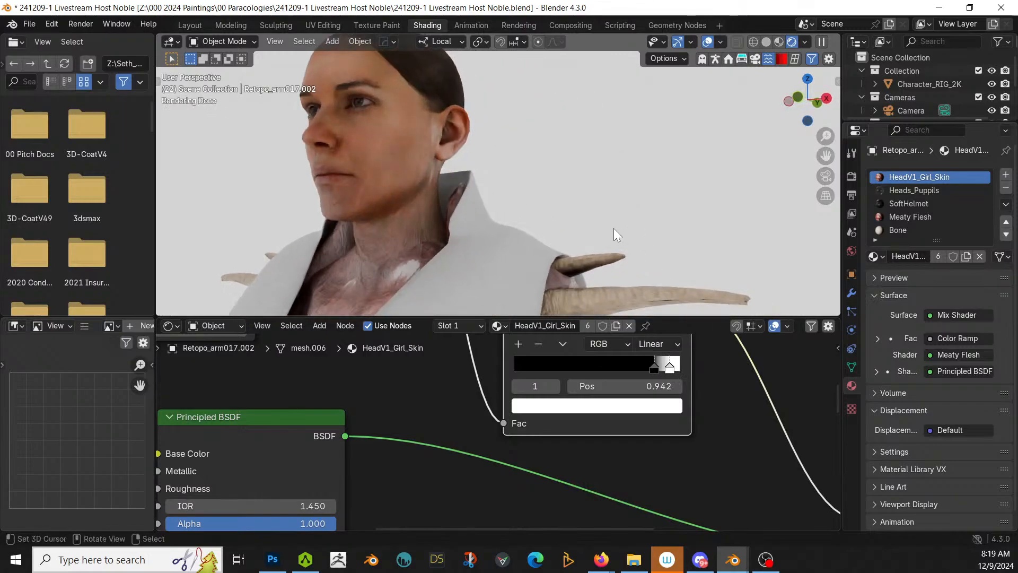
{"action": "scroll", "coordinate": [577, 374], "scroll_direction": "up", "scroll_amount": 1}
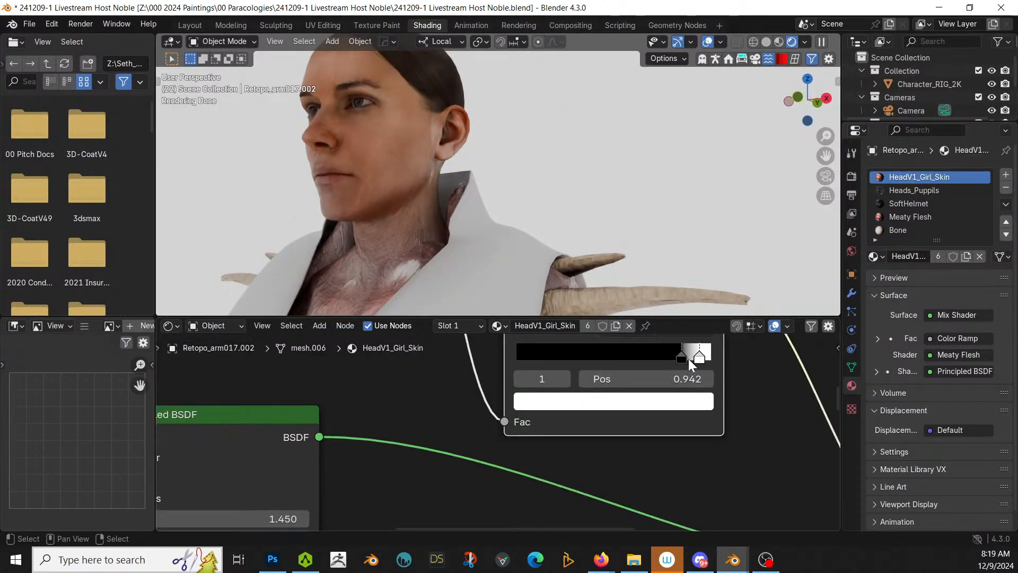
{"action": "left_click_drag", "start_coordinate": [685, 359], "coordinate": [689, 359]}
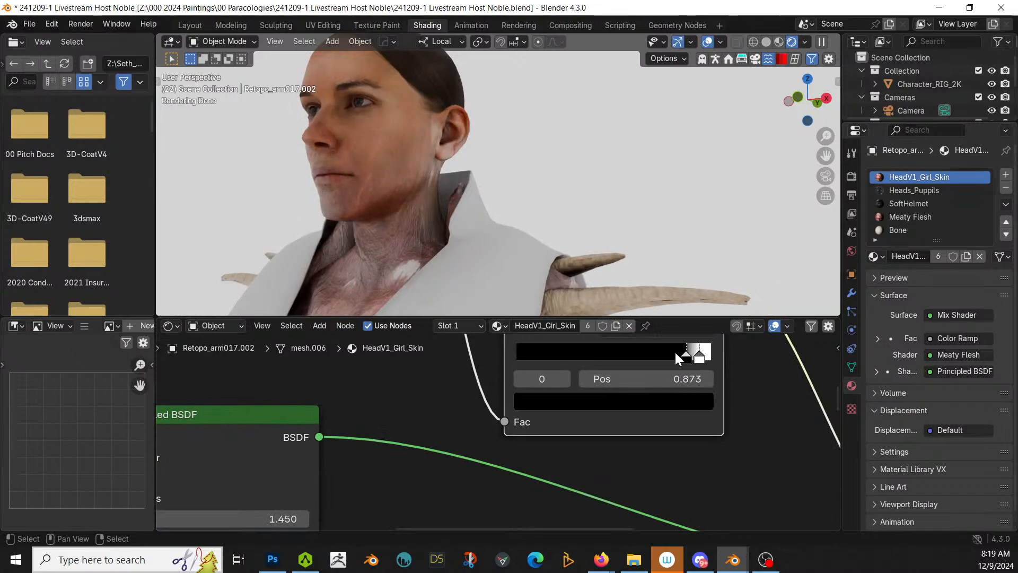
Step: Save the file and inspect the blend between the face, neck and chest
{"action": "middle_click_drag", "start_coordinate": [594, 276], "coordinate": [575, 199]}
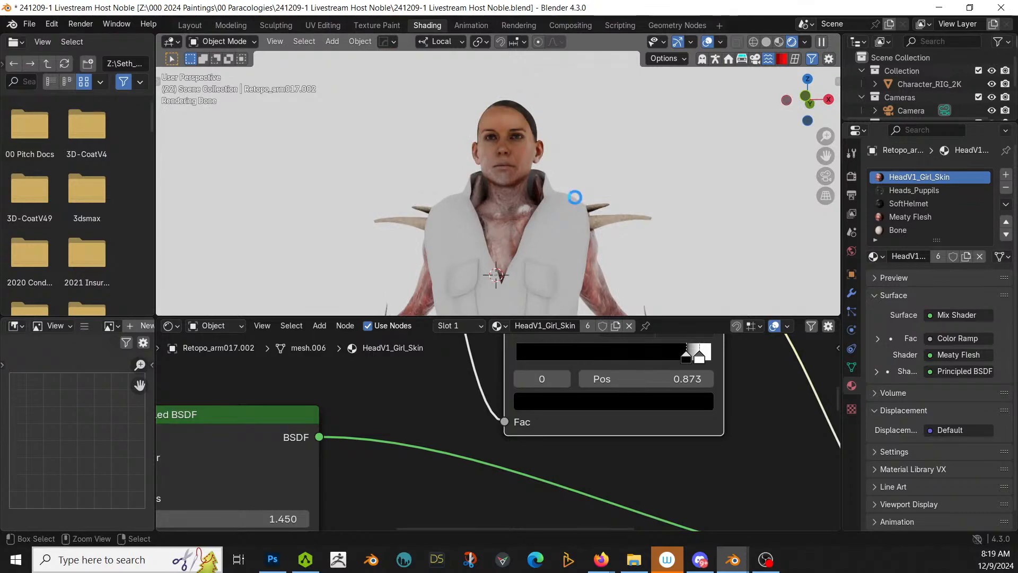
{"action": "key", "text": "ctrl+s"}
{"action": "middle_click_drag", "start_coordinate": [556, 182], "coordinate": [429, 197], "text": "ctrl"}
{"action": "scroll", "coordinate": [673, 212], "scroll_direction": "up", "scroll_amount": 3}
{"action": "scroll", "coordinate": [428, 197], "scroll_direction": "up", "scroll_amount": 3}
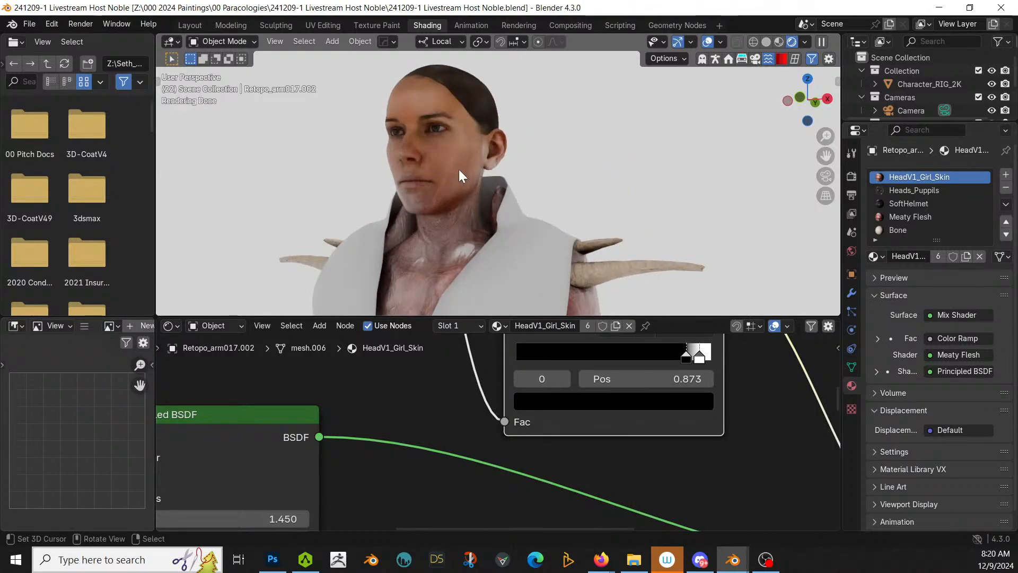
Step: Switch to the Layout workspace and inspect the whole character, from the torso and feet to the left hand's claws
{"action": "left_click", "coordinate": [187, 24]}
{"action": "scroll", "coordinate": [457, 272], "scroll_direction": "down", "scroll_amount": 8}
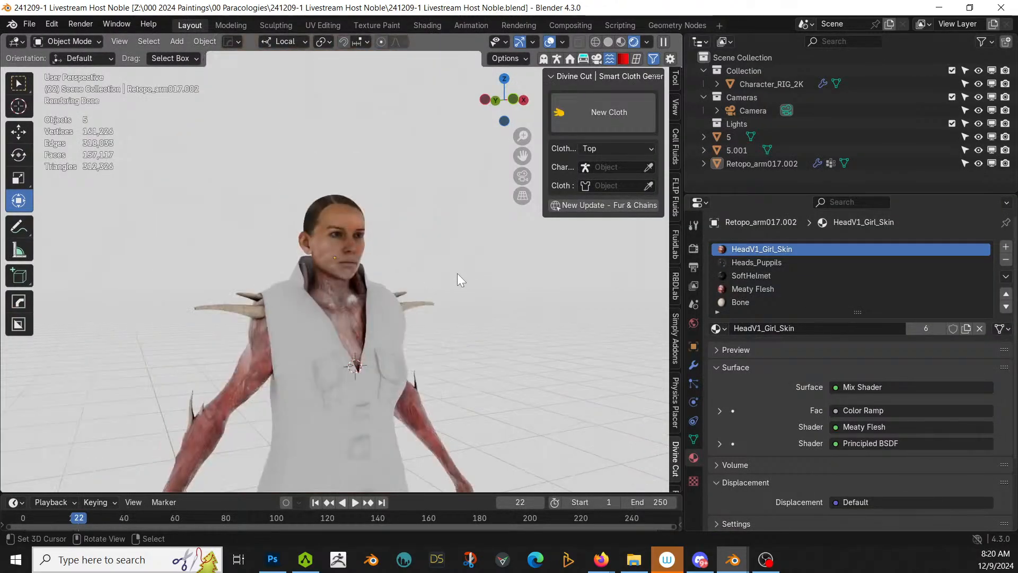
{"action": "middle_click_drag", "start_coordinate": [433, 316], "coordinate": [398, 323]}
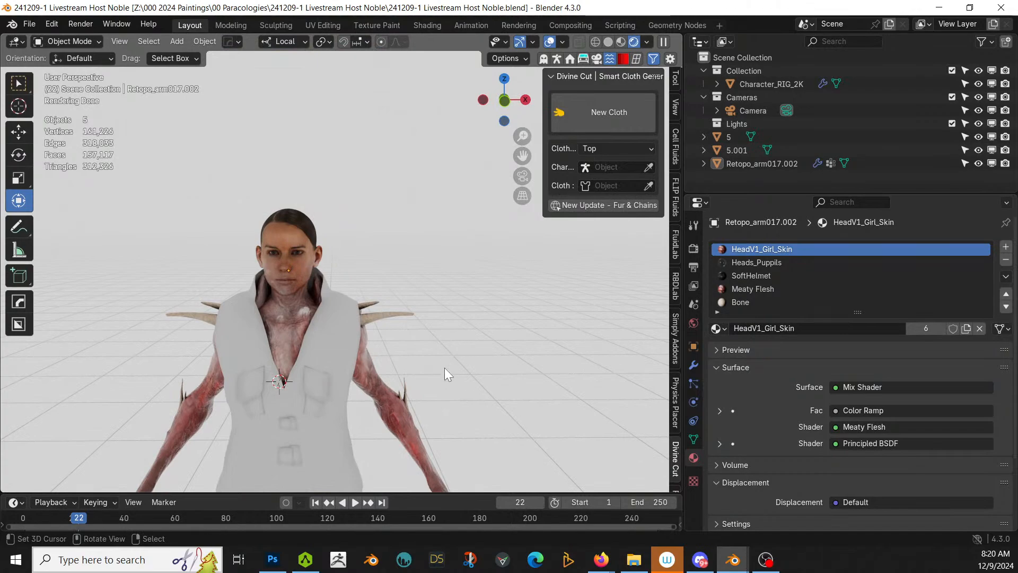
{"action": "middle_click_drag", "start_coordinate": [445, 368], "coordinate": [472, 69], "text": "shift"}
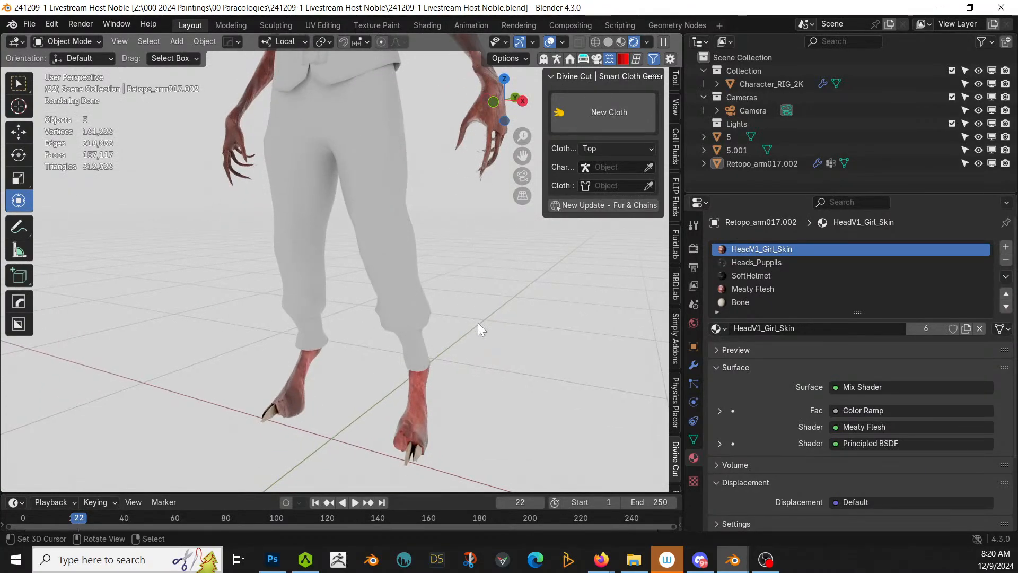
{"action": "middle_click_drag", "start_coordinate": [478, 323], "coordinate": [556, 362]}
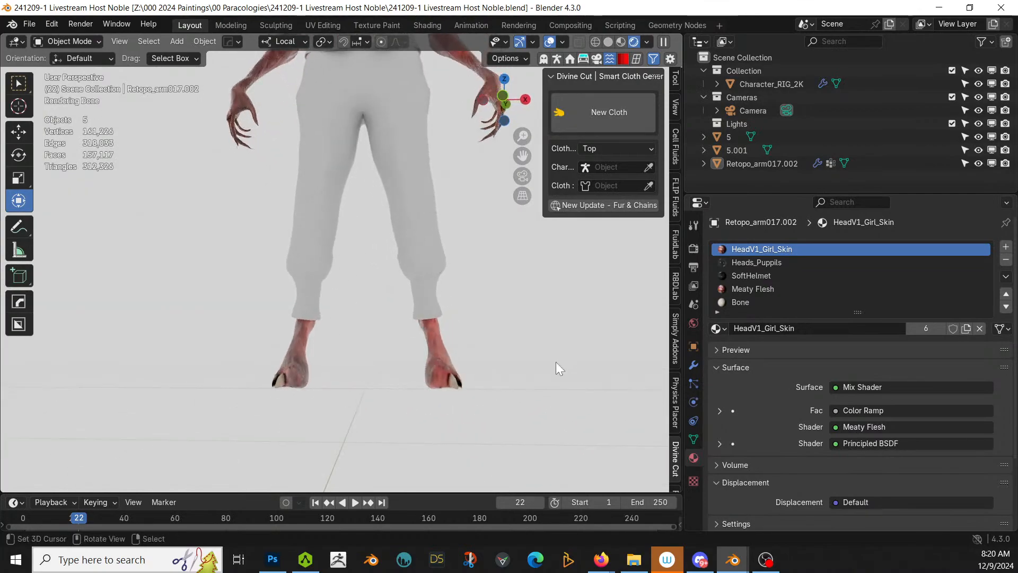
{"action": "scroll", "coordinate": [517, 374], "scroll_direction": "up", "scroll_amount": 4}
{"action": "scroll", "coordinate": [517, 371], "scroll_direction": "down", "scroll_amount": 6}
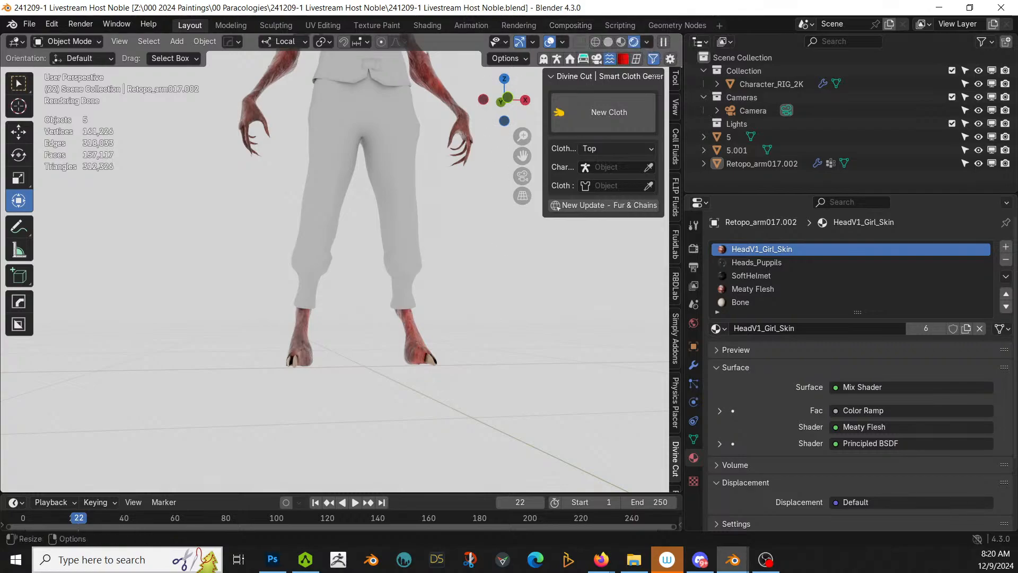
{"action": "scroll", "coordinate": [473, 241], "scroll_direction": "up", "scroll_amount": 3}
{"action": "middle_click_drag", "start_coordinate": [473, 240], "coordinate": [380, 413], "text": "shift"}
{"action": "scroll", "coordinate": [380, 413], "scroll_direction": "up", "scroll_amount": 3}
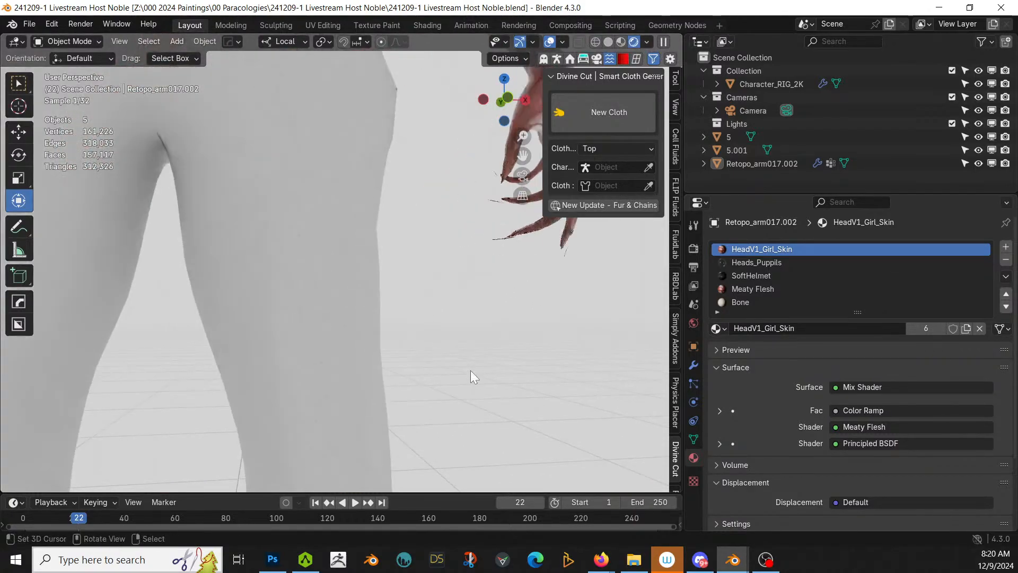
{"action": "middle_click_drag", "start_coordinate": [470, 371], "coordinate": [216, 431]}
{"action": "scroll", "coordinate": [238, 398], "scroll_direction": "up", "scroll_amount": 2}
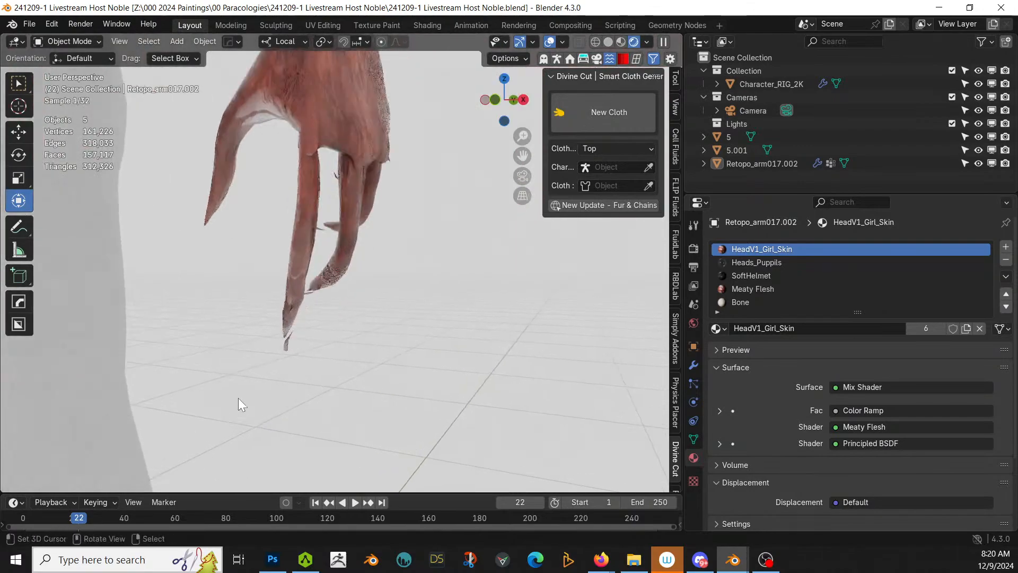
Step: Select the linked claw pieces on the character's left fingertips in Edit Mode and assign them the Bone material
{"action": "middle_click_drag", "start_coordinate": [266, 385], "coordinate": [247, 322]}
{"action": "key", "text": "Tab"}
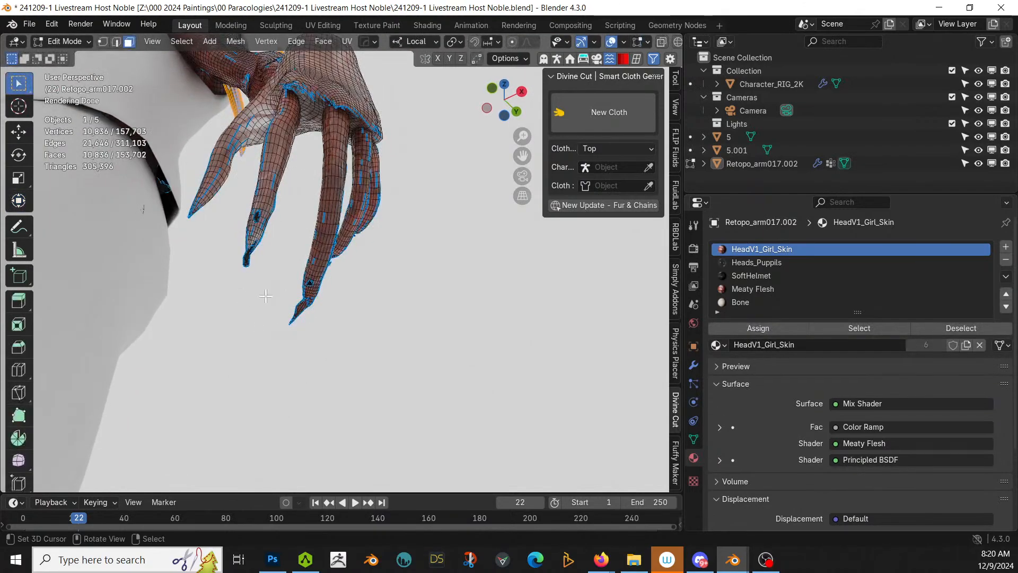
{"action": "scroll", "coordinate": [259, 305], "scroll_direction": "up", "scroll_amount": 2}
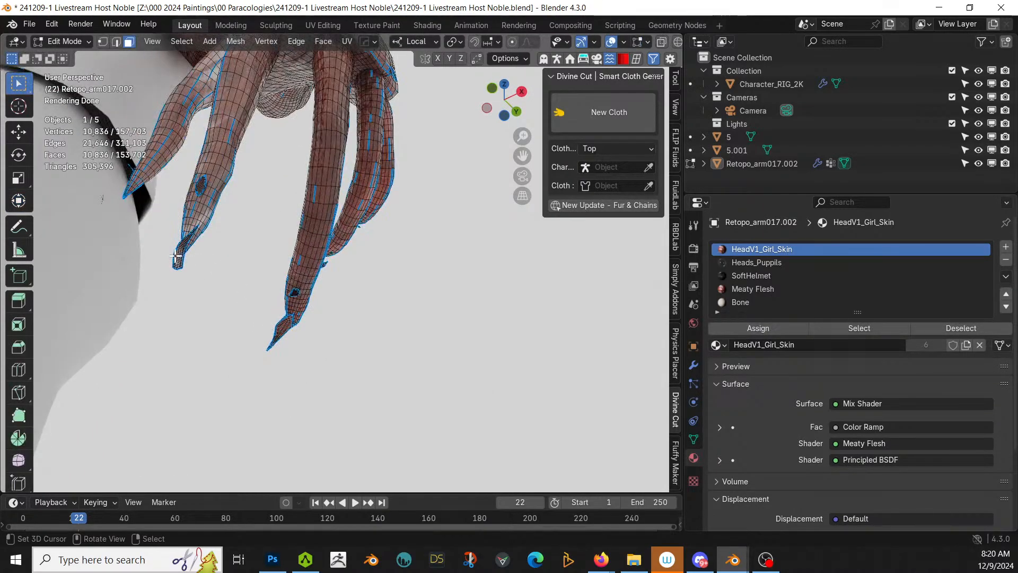
{"action": "key", "text": "ctrl+l"}
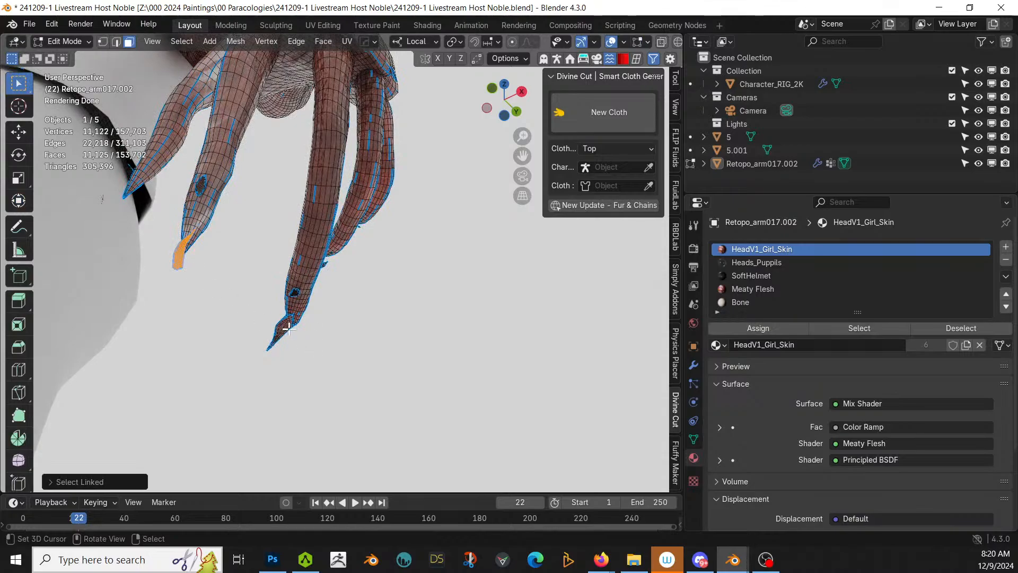
{"action": "key", "text": "l"}
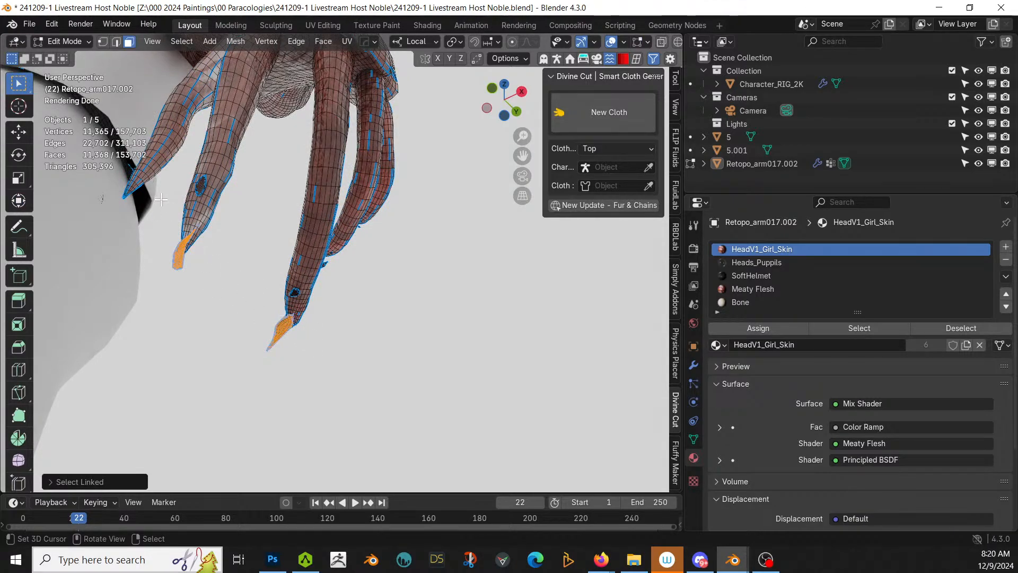
{"action": "middle_click_drag", "start_coordinate": [161, 200], "coordinate": [290, 249]}
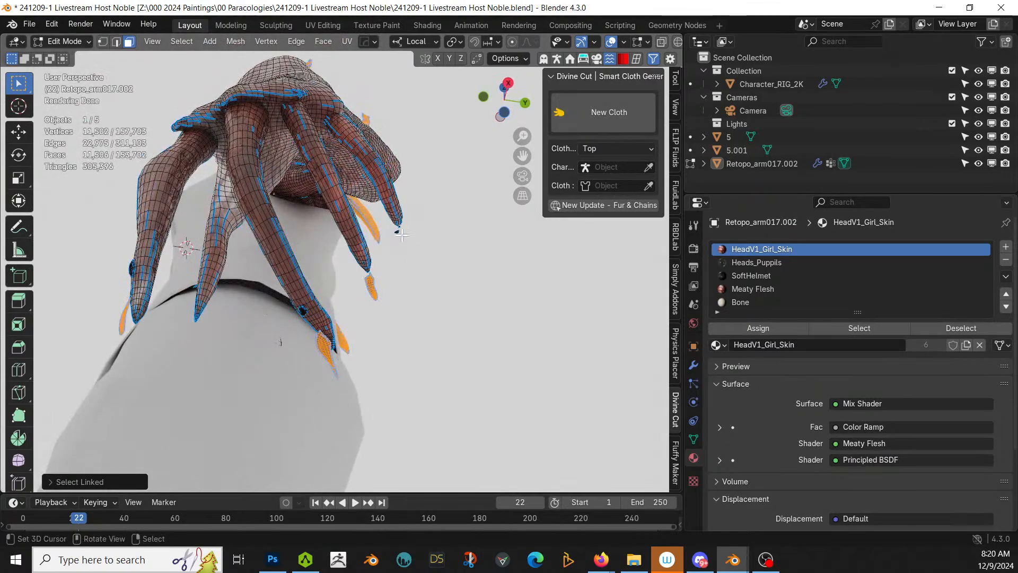
{"action": "middle_click_drag", "start_coordinate": [416, 249], "coordinate": [459, 295]}
{"action": "left_click", "coordinate": [748, 329]}
{"action": "scroll", "coordinate": [480, 297], "scroll_direction": "down", "scroll_amount": 5}
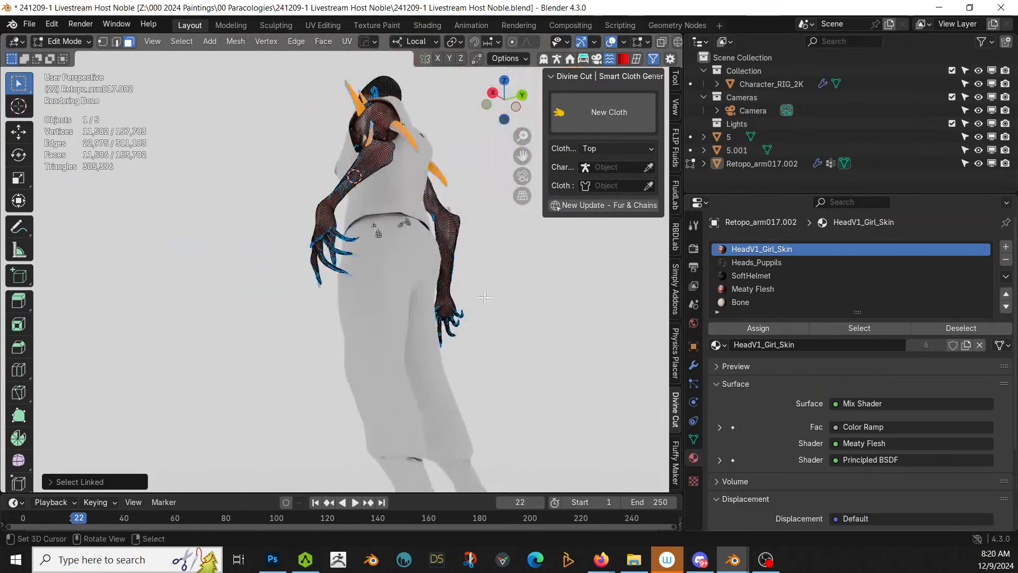
{"action": "left_click", "coordinate": [740, 302]}
{"action": "left_click", "coordinate": [756, 327]}
{"action": "middle_click_drag", "start_coordinate": [497, 324], "coordinate": [352, 335]}
{"action": "scroll", "coordinate": [573, 336], "scroll_direction": "up", "scroll_amount": 4}
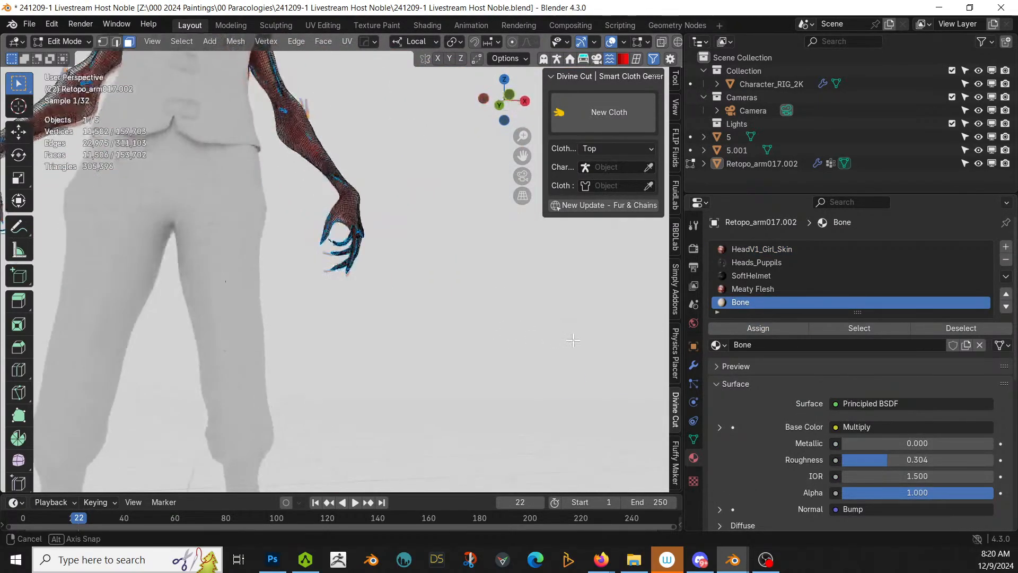
{"action": "middle_click_drag", "start_coordinate": [286, 336], "coordinate": [626, 384]}
{"action": "scroll", "coordinate": [317, 275], "scroll_direction": "up", "scroll_amount": 6}
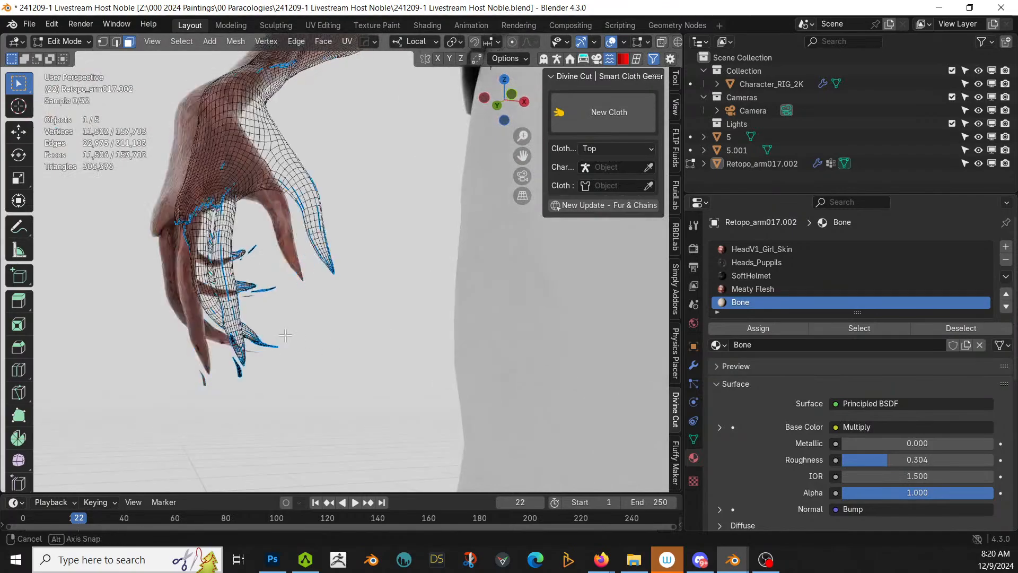
{"action": "left_click", "coordinate": [339, 260]}
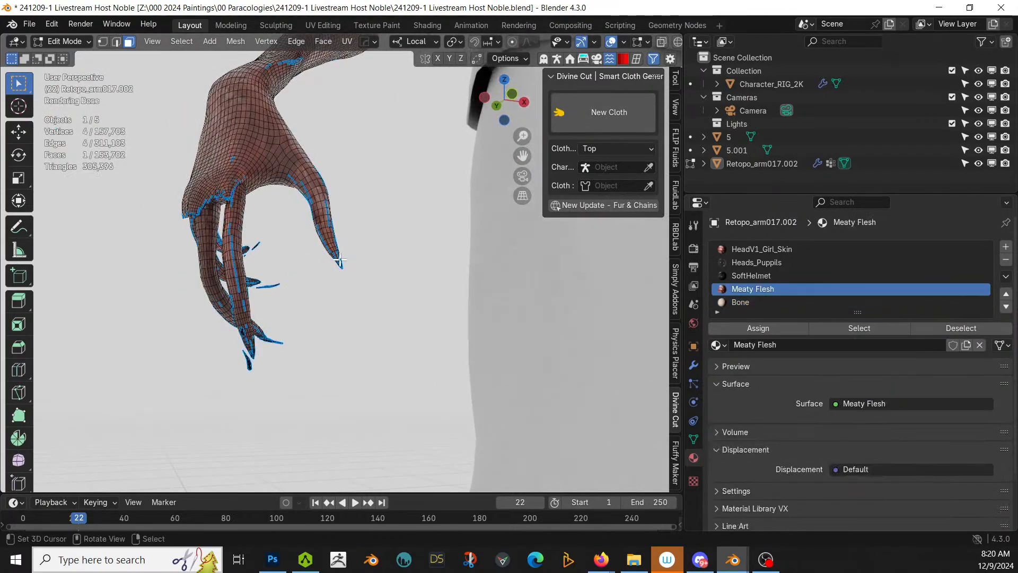
{"action": "key", "text": "l"}
{"action": "right_click", "coordinate": [308, 322]}
Step: Select the linked claw pieces on the right hand's fingertips, assign them the Bone material, and return to Object Mode
{"action": "middle_click_drag", "start_coordinate": [302, 327], "coordinate": [333, 312]}
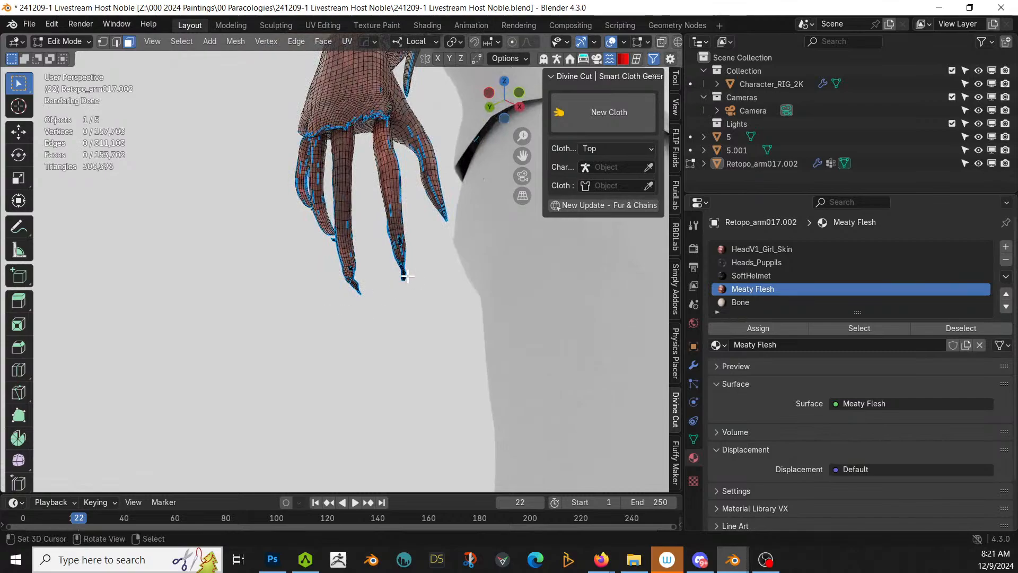
{"action": "key", "text": "l"}
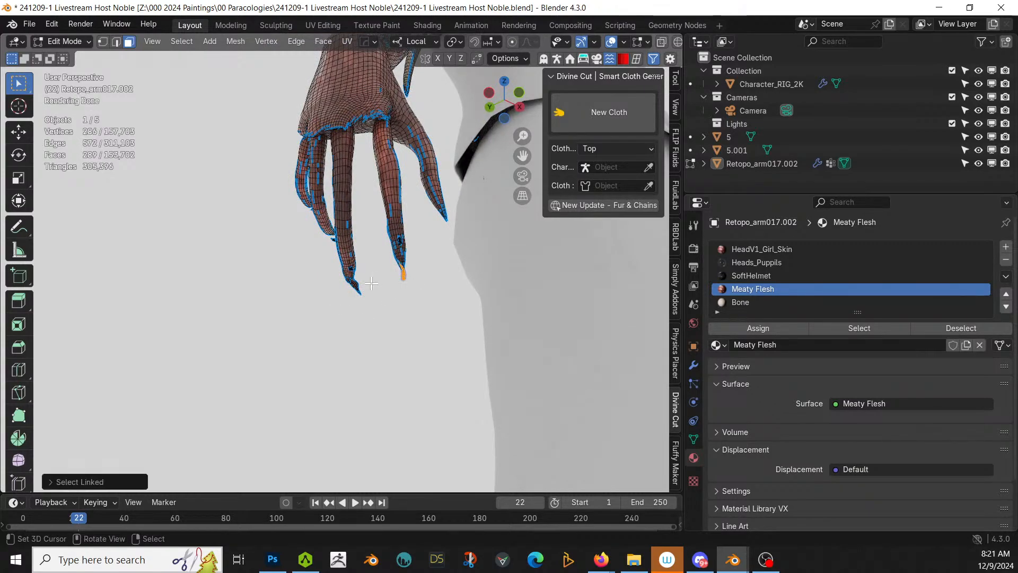
{"action": "key", "text": "l"}
{"action": "middle_click_drag", "start_coordinate": [355, 285], "coordinate": [387, 255]}
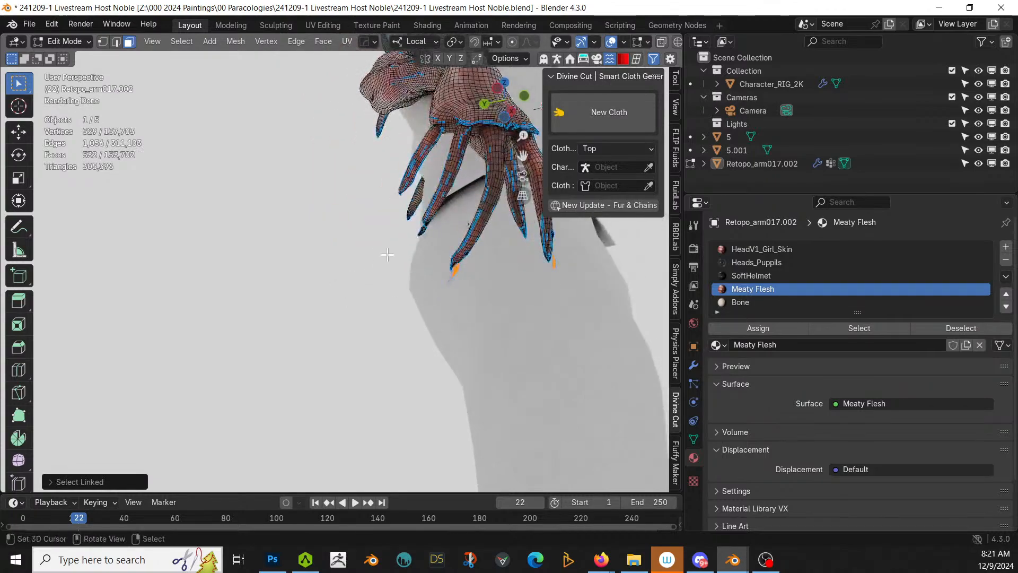
{"action": "key", "text": "l"}
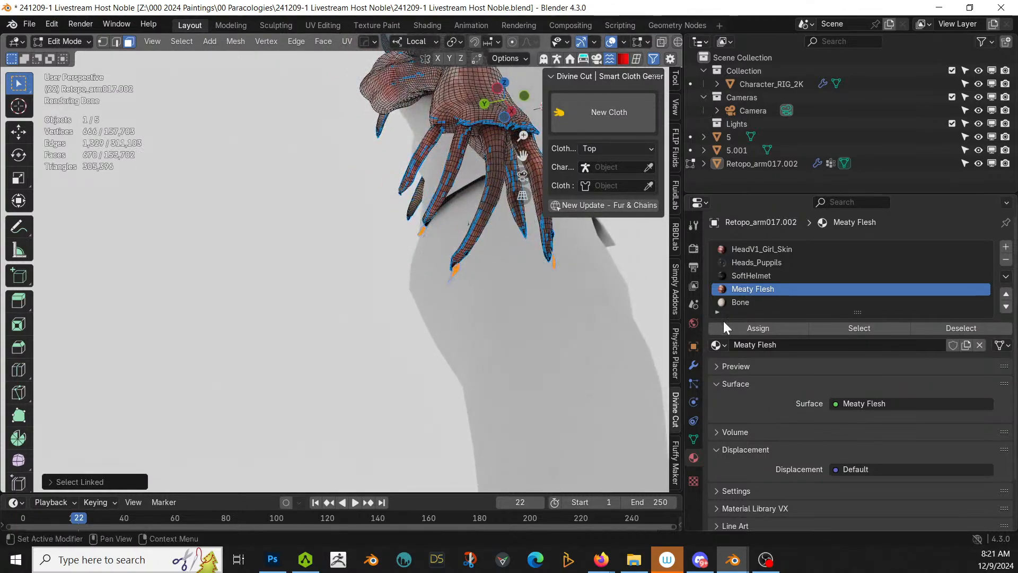
{"action": "left_click", "coordinate": [746, 303]}
{"action": "left_click", "coordinate": [759, 329]}
{"action": "key", "text": "Tab"}
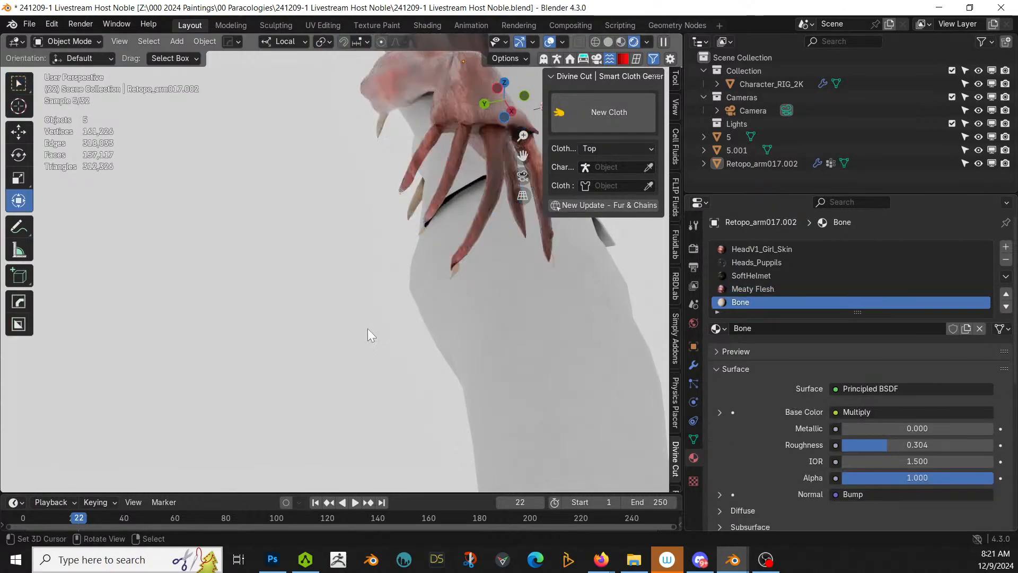
Step: Save the file and inspect the full character from the front
{"action": "scroll", "coordinate": [374, 325], "scroll_direction": "down", "scroll_amount": 3}
{"action": "middle_click_drag", "start_coordinate": [374, 325], "coordinate": [246, 370]}
{"action": "scroll", "coordinate": [302, 353], "scroll_direction": "down", "scroll_amount": 4}
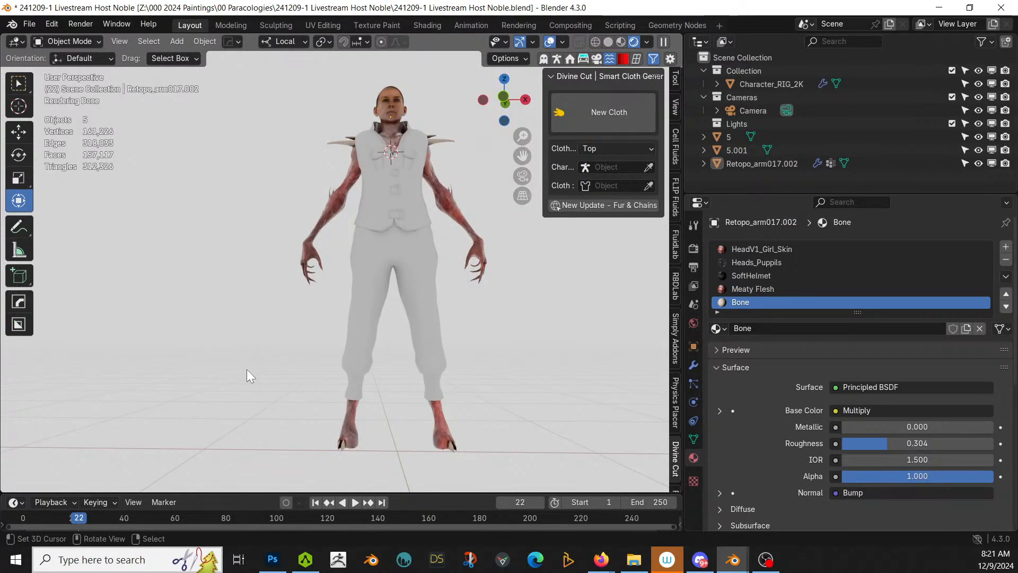
{"action": "key", "text": "ctrl+s"}
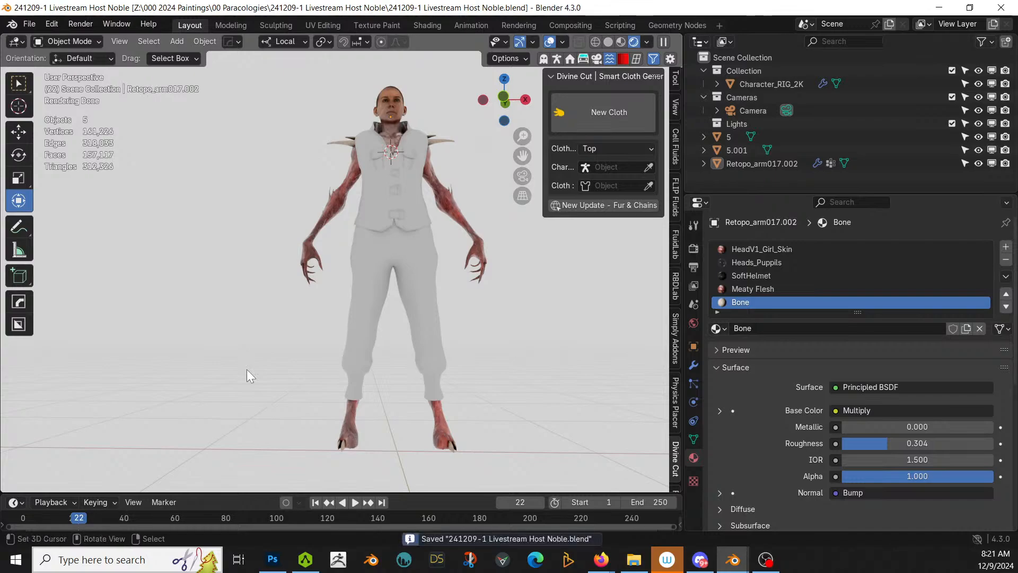
{"action": "middle_click_drag", "start_coordinate": [424, 361], "coordinate": [349, 415]}
{"action": "scroll", "coordinate": [424, 383], "scroll_direction": "up", "scroll_amount": 5}
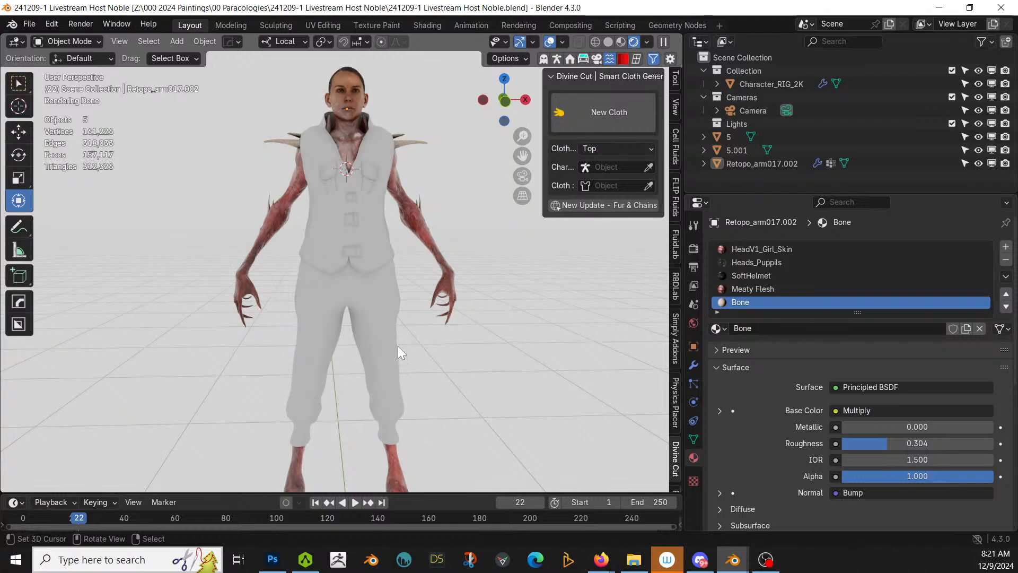
Step: Try the Basic Knitter UV material from the Realtime Materials Cloth UV category on the trousers, then undo it
{"action": "left_click", "coordinate": [386, 326]}
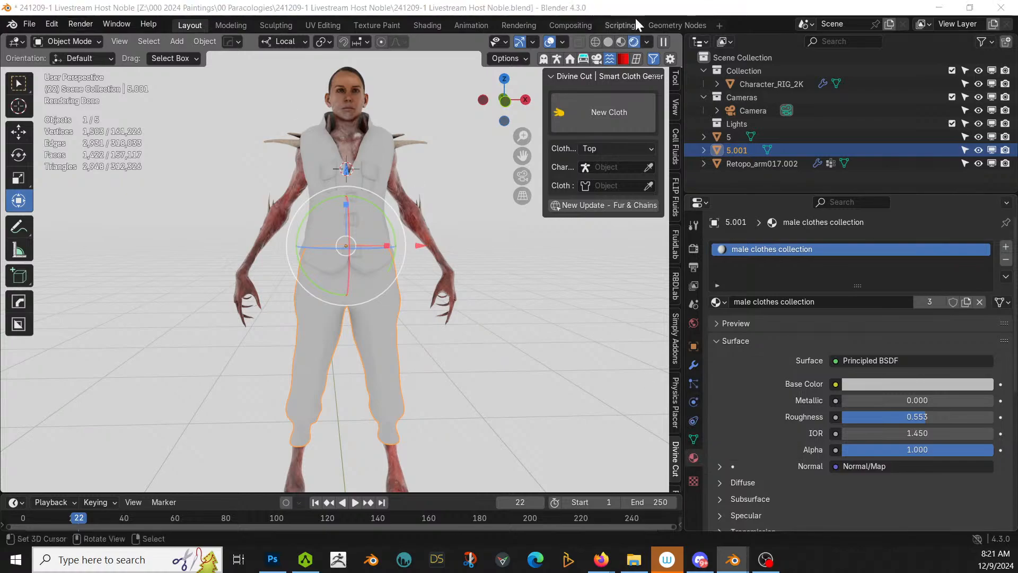
{"action": "left_click", "coordinate": [626, 60]}
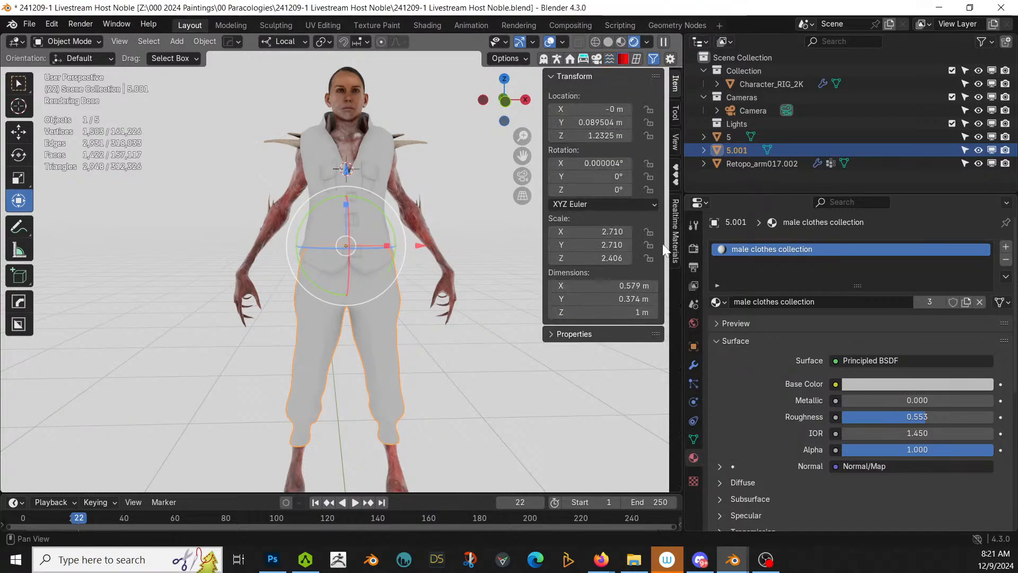
{"action": "left_click", "coordinate": [676, 233]}
{"action": "left_click", "coordinate": [603, 156]}
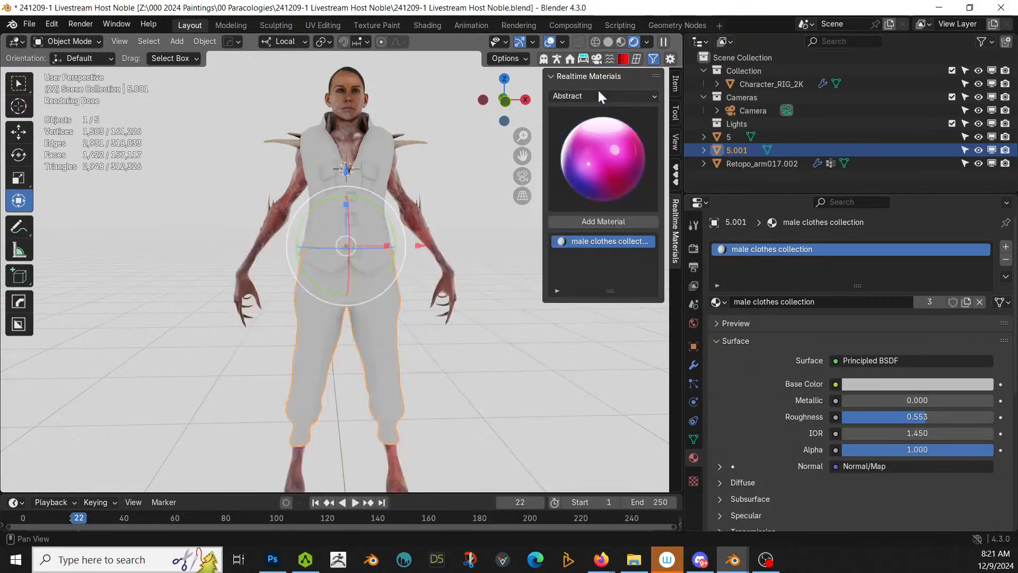
{"action": "left_click", "coordinate": [598, 94]}
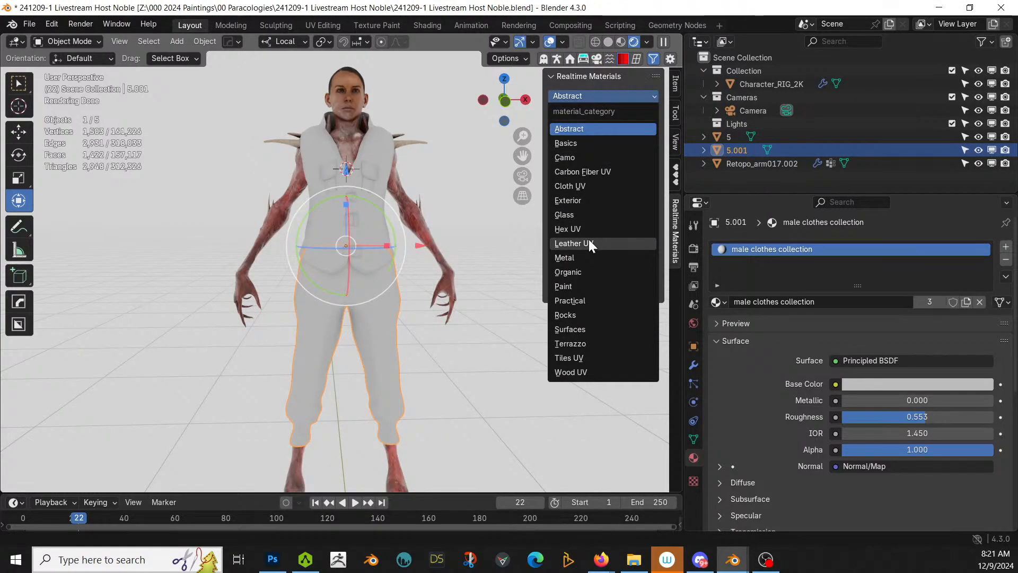
{"action": "left_click", "coordinate": [593, 186]}
{"action": "left_click", "coordinate": [602, 162]}
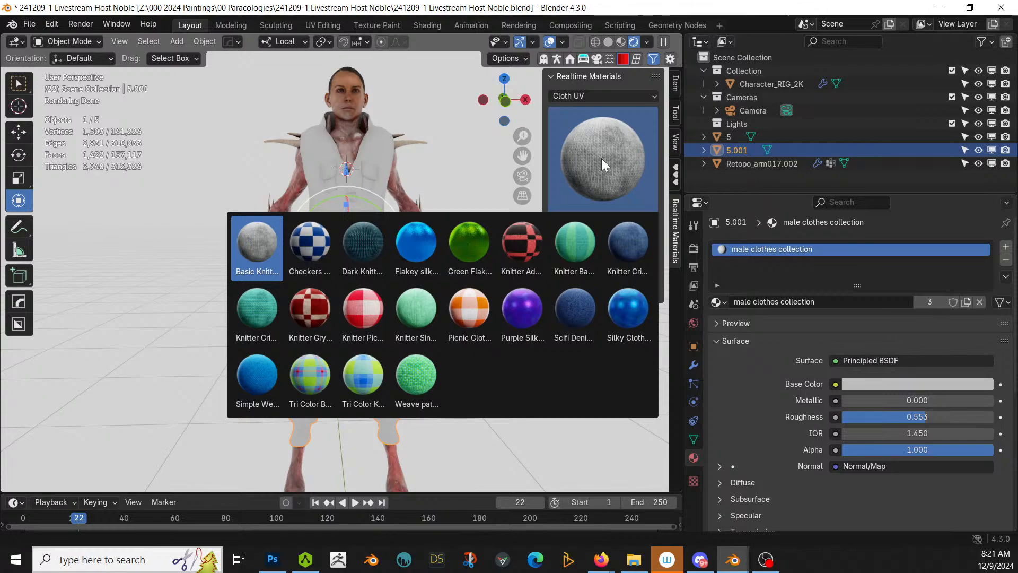
{"action": "left_click", "coordinate": [241, 241]}
{"action": "left_click", "coordinate": [618, 222]}
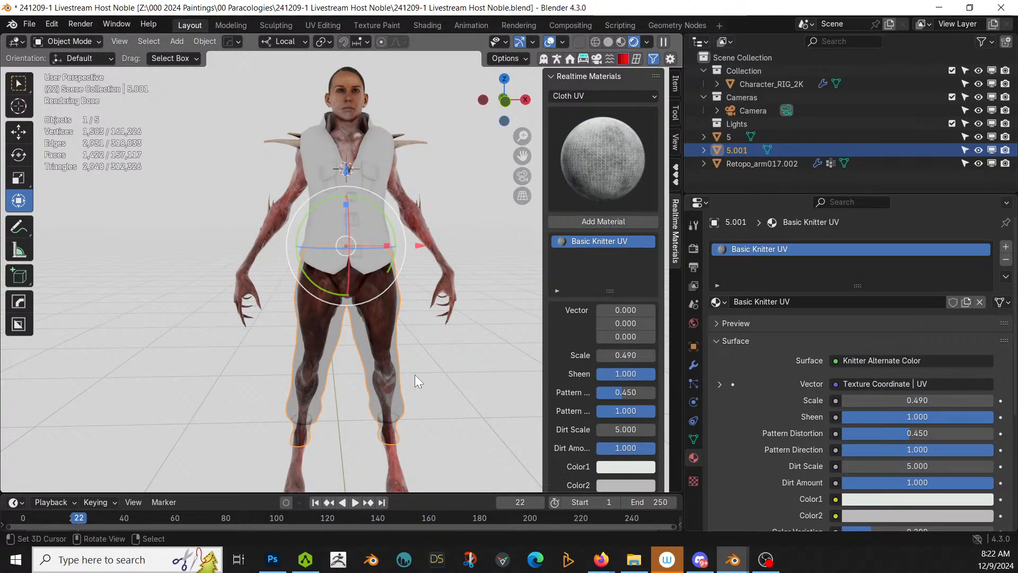
{"action": "key", "text": "ctrl+z"}
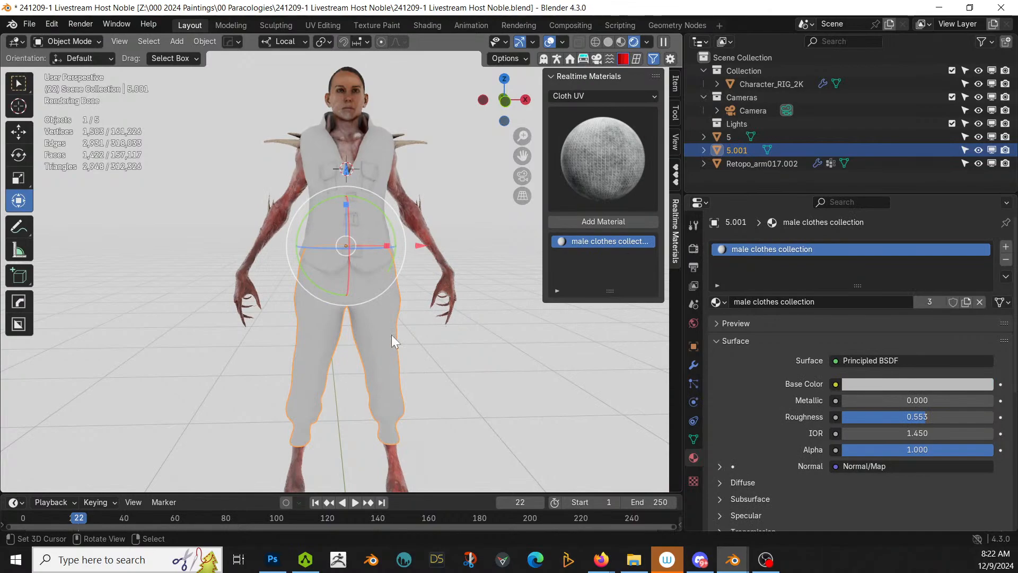
Step: Check the trousers' object data for UV maps
{"action": "left_click", "coordinate": [693, 440]}
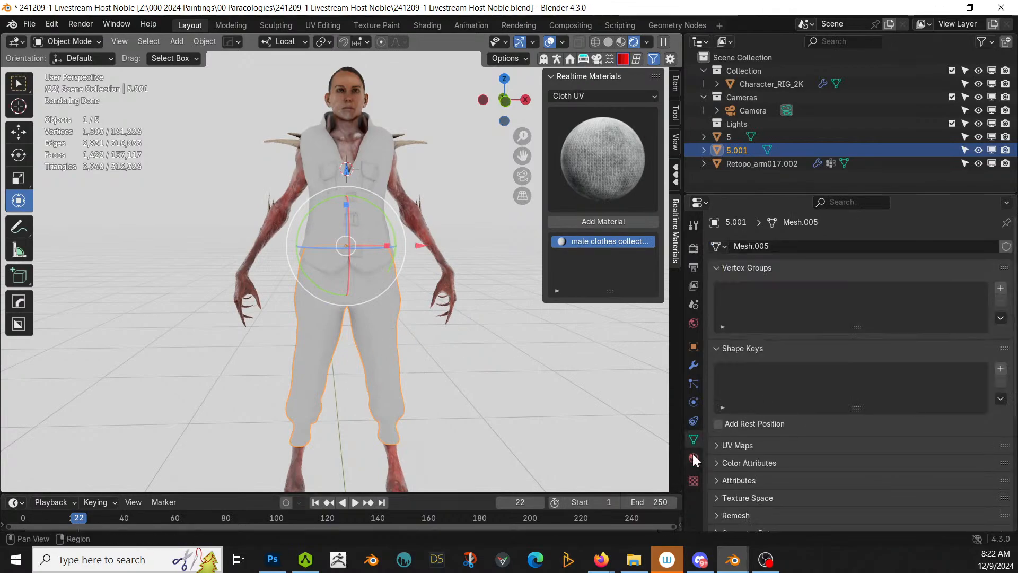
{"action": "left_click", "coordinate": [722, 445]}
{"action": "scroll", "coordinate": [849, 469], "scroll_direction": "down", "scroll_amount": 2}
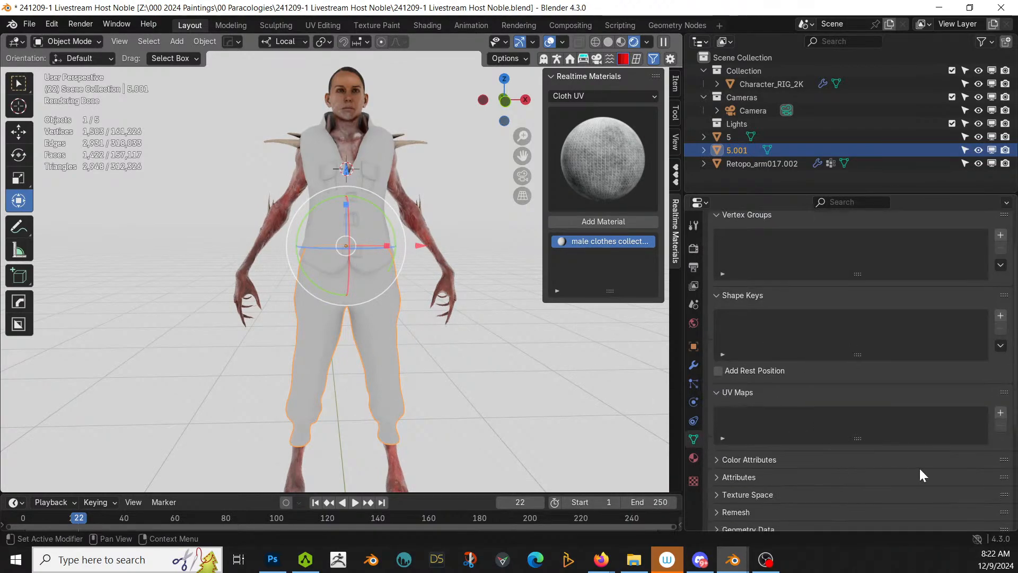
Step: Unwrap the whole trousers mesh with Smart UV Project at a 66° angle limit and return to Object Mode
{"action": "left_click", "coordinate": [379, 315]}
{"action": "left_click", "coordinate": [384, 357]}
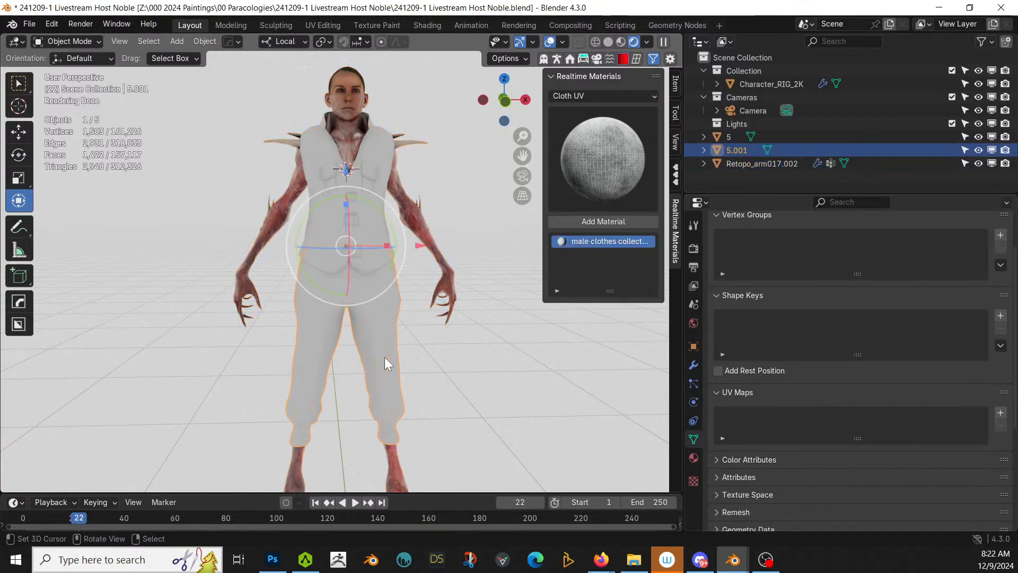
{"action": "key", "text": "Tab"}
{"action": "key", "text": "a"}
{"action": "key", "text": "u"}
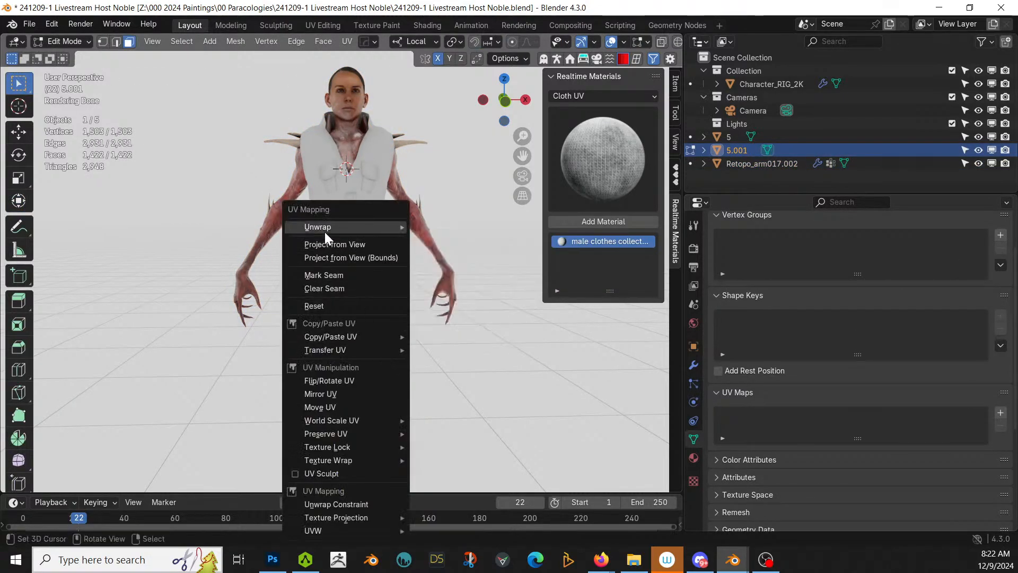
{"action": "mouse_move", "coordinate": [335, 231]}
{"action": "left_click", "coordinate": [475, 274]}
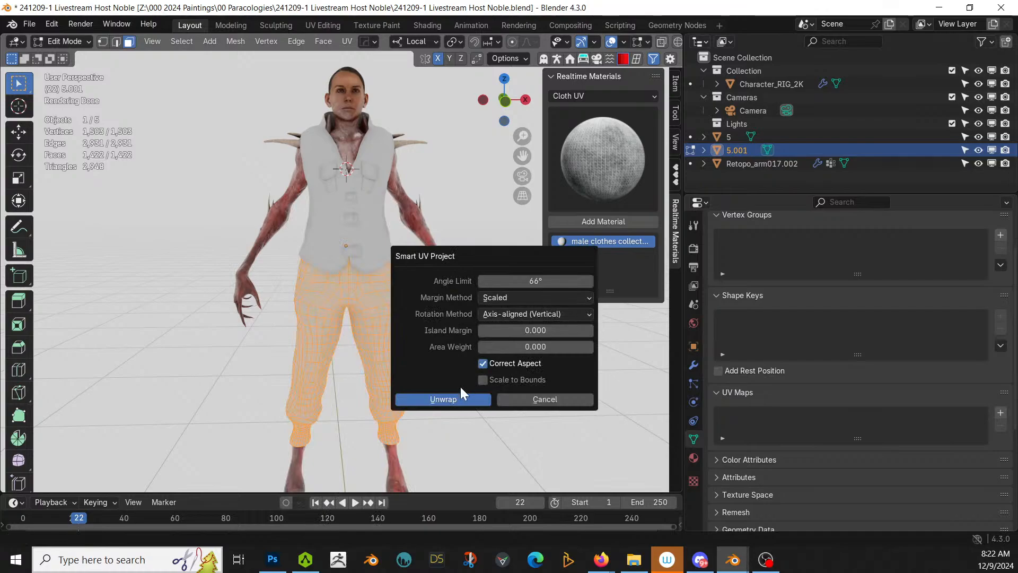
{"action": "left_click", "coordinate": [455, 399]}
{"action": "key", "text": "Tab"}
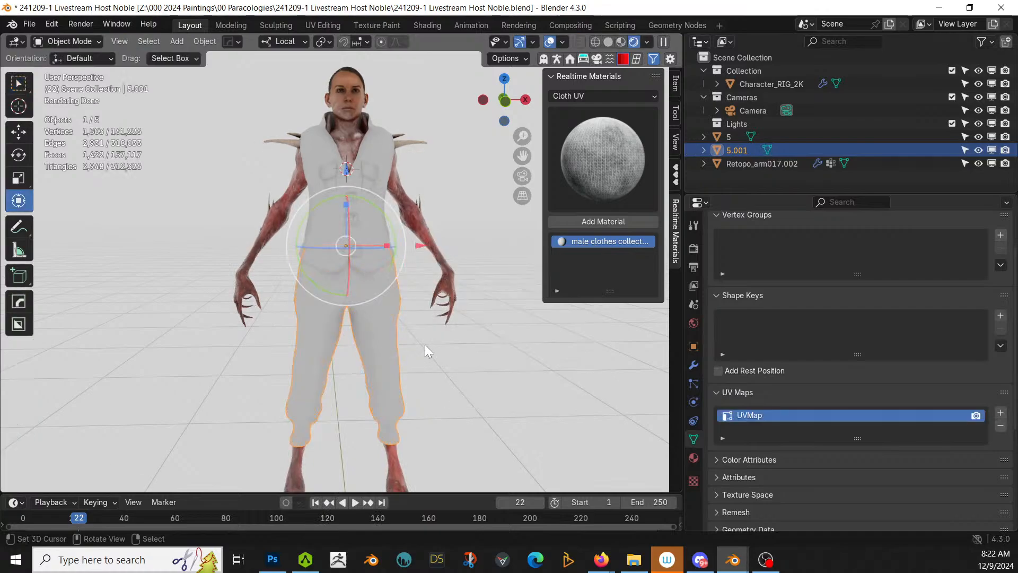
Step: Add the Basic Knitter UV material to the trousers, with Scale 25 and Dirt Amount about 0.434
{"action": "left_click", "coordinate": [599, 223]}
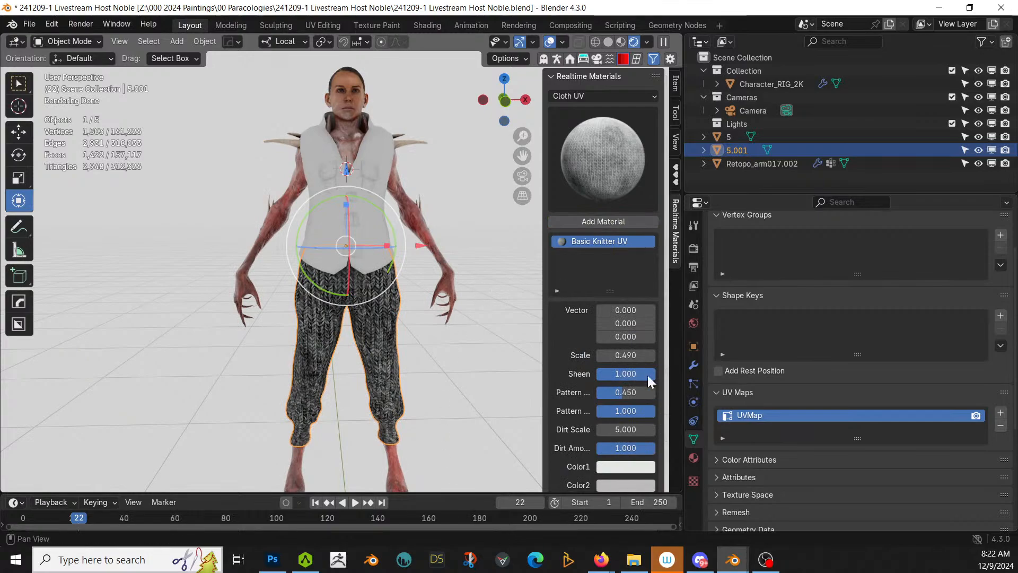
{"action": "left_click", "coordinate": [626, 355]}
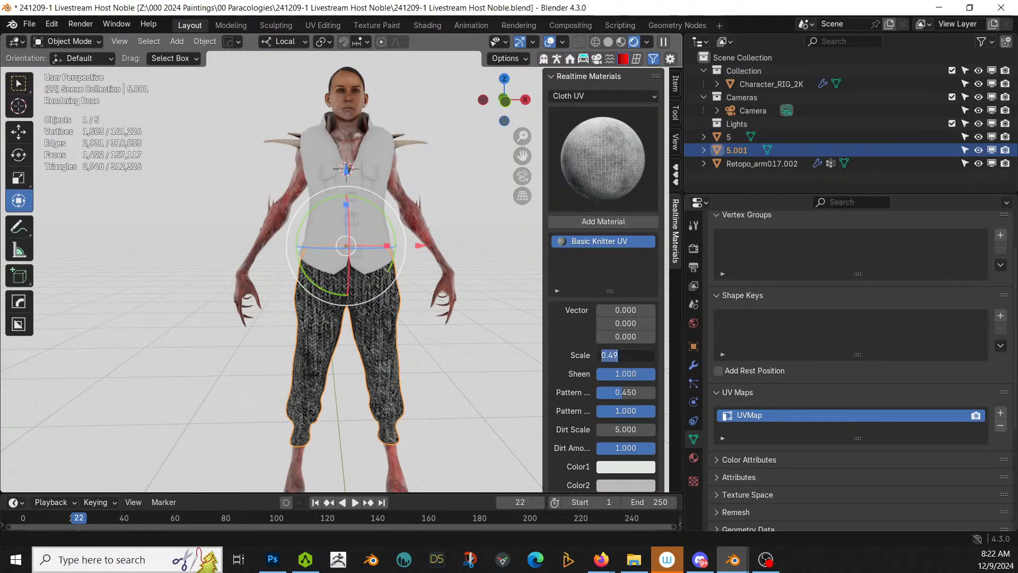
{"action": "type", "text": "25"}
{"action": "key", "text": "Return"}
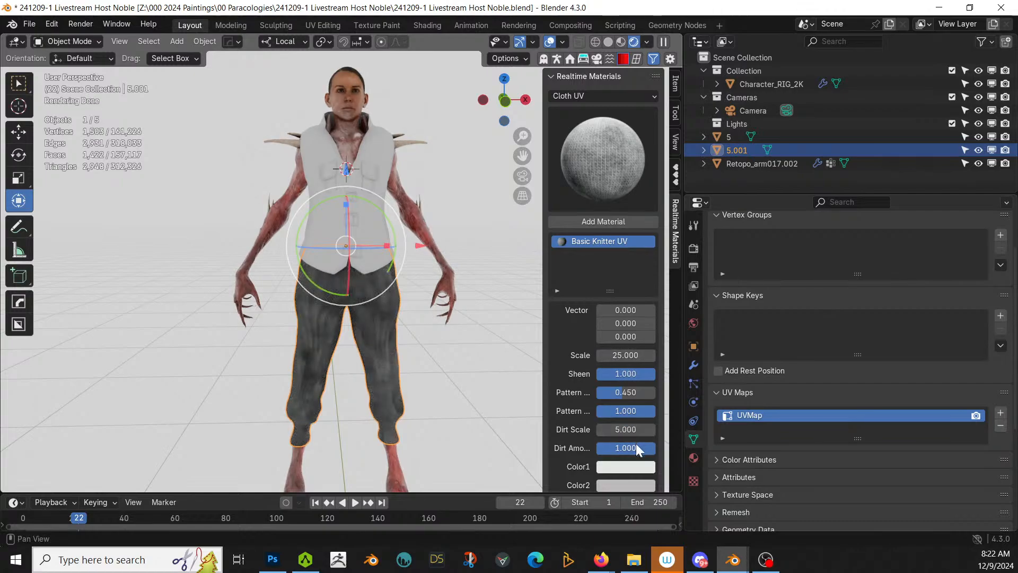
{"action": "left_click_drag", "start_coordinate": [636, 448], "coordinate": [609, 448]}
{"action": "scroll", "coordinate": [453, 386], "scroll_direction": "up", "scroll_amount": 5}
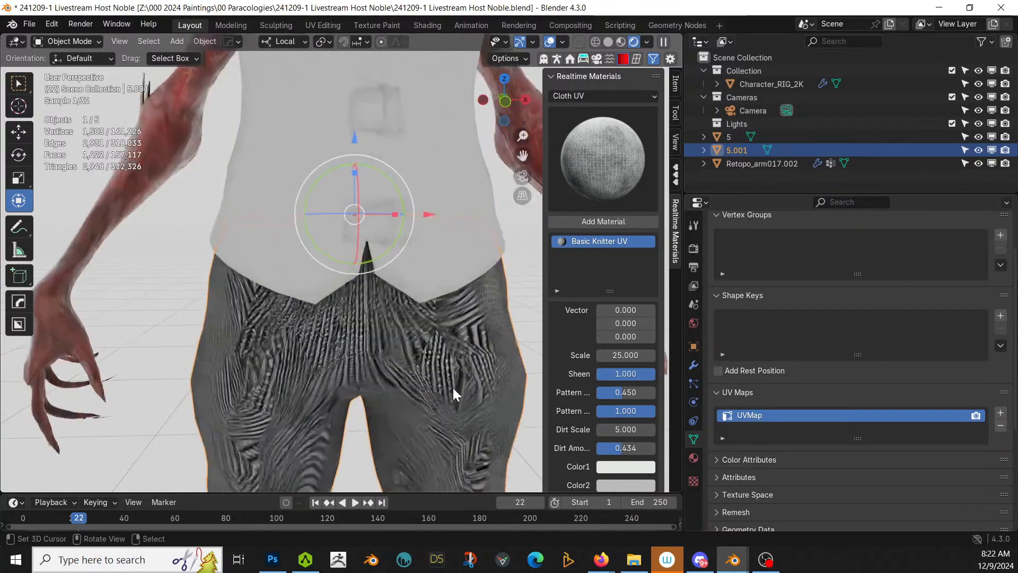
{"action": "scroll", "coordinate": [495, 387], "scroll_direction": "down", "scroll_amount": 5}
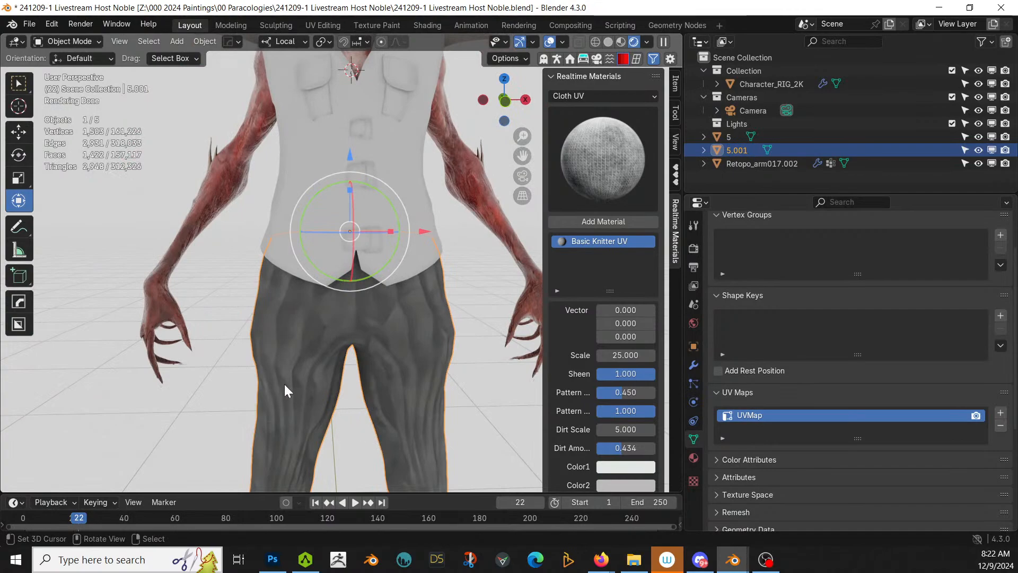
Step: Apply Shade Smooth to the trousers
{"action": "left_click", "coordinate": [204, 42]}
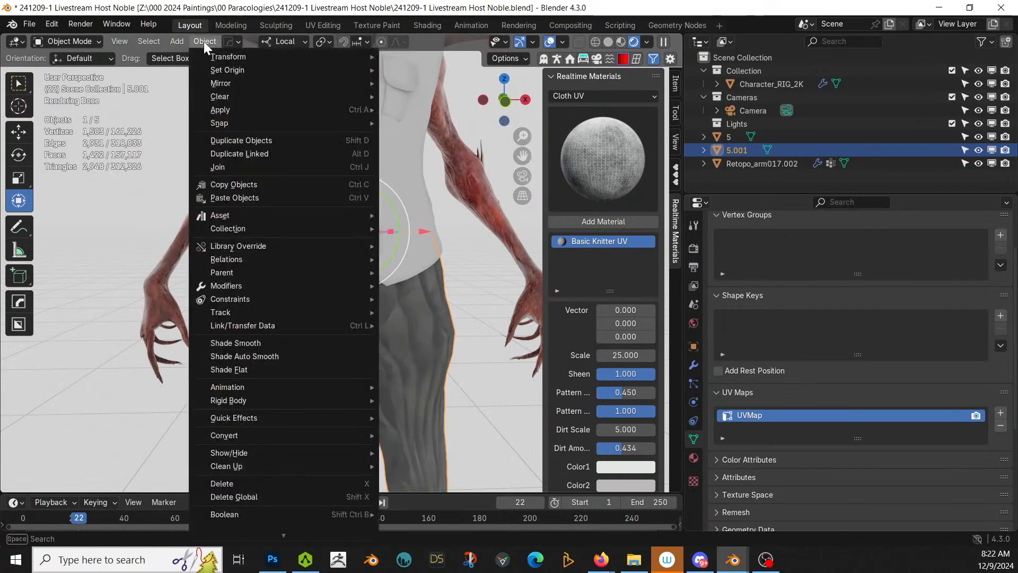
{"action": "left_click", "coordinate": [294, 343]}
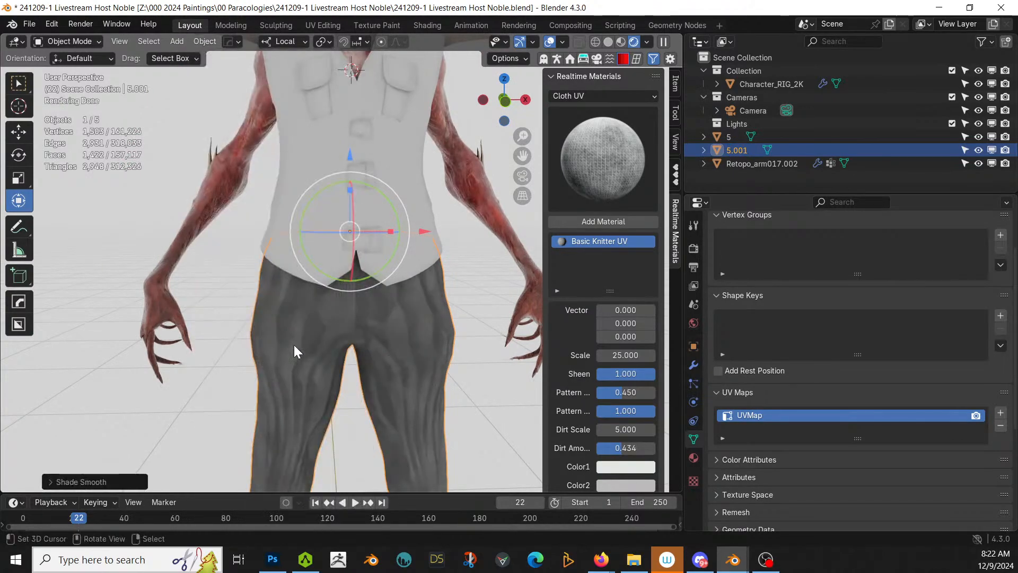
{"action": "middle_click_drag", "start_coordinate": [429, 394], "coordinate": [473, 355]}
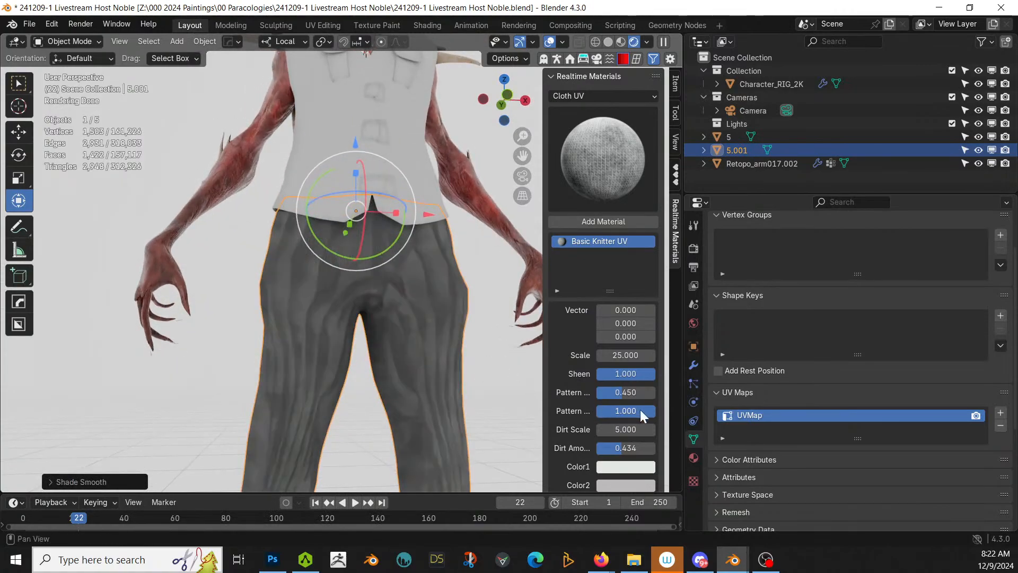
Step: Set the trousers' knit material Scale to 5, then deselect the trousers and check the whole figure
{"action": "left_click", "coordinate": [626, 355]}
{"action": "type", "text": "5"}
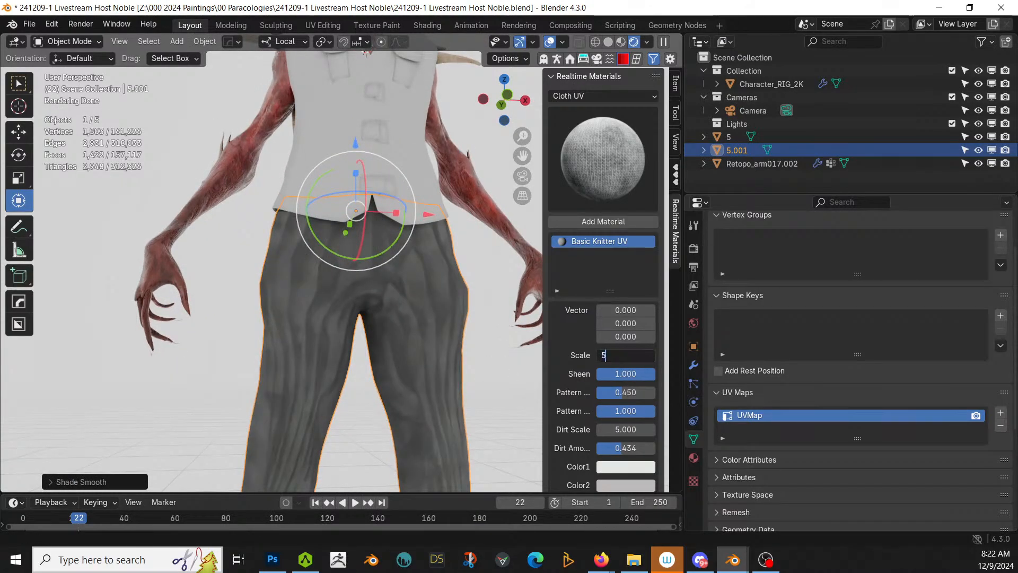
{"action": "key", "text": "Return"}
{"action": "scroll", "coordinate": [491, 390], "scroll_direction": "up", "scroll_amount": 4}
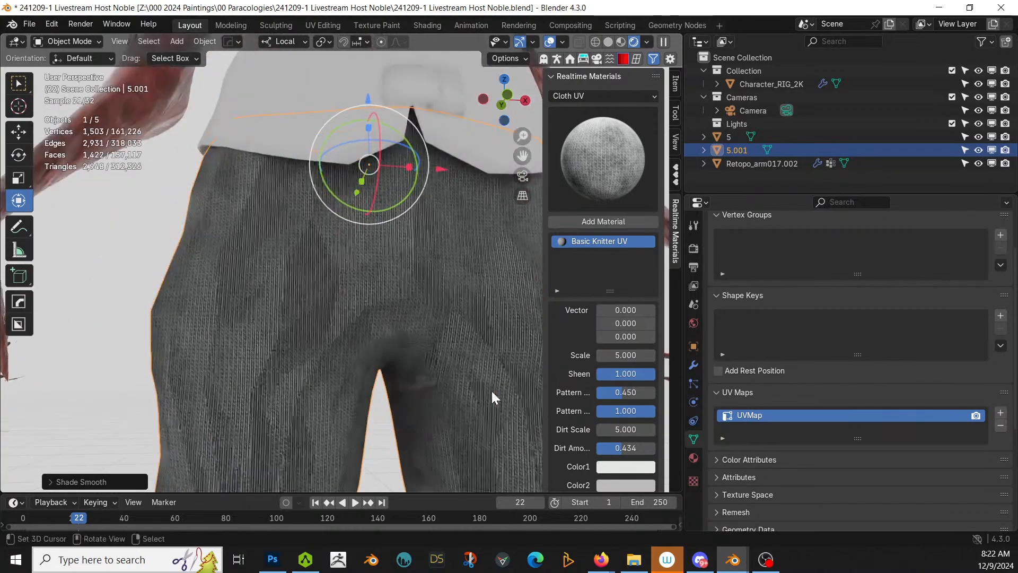
{"action": "scroll", "coordinate": [487, 376], "scroll_direction": "down", "scroll_amount": 6}
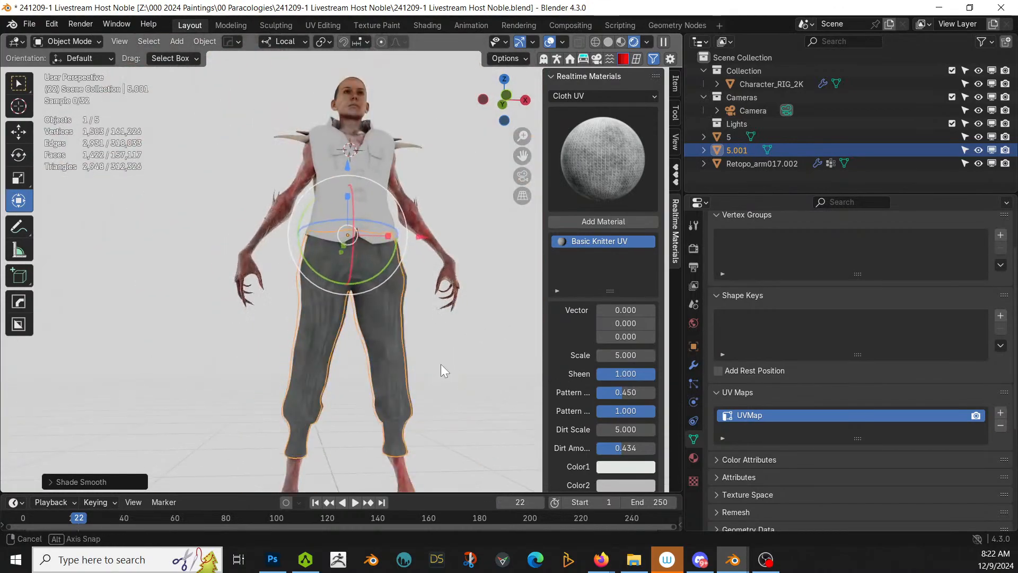
{"action": "left_click", "coordinate": [432, 368]}
{"action": "middle_click_drag", "start_coordinate": [431, 368], "coordinate": [402, 387]}
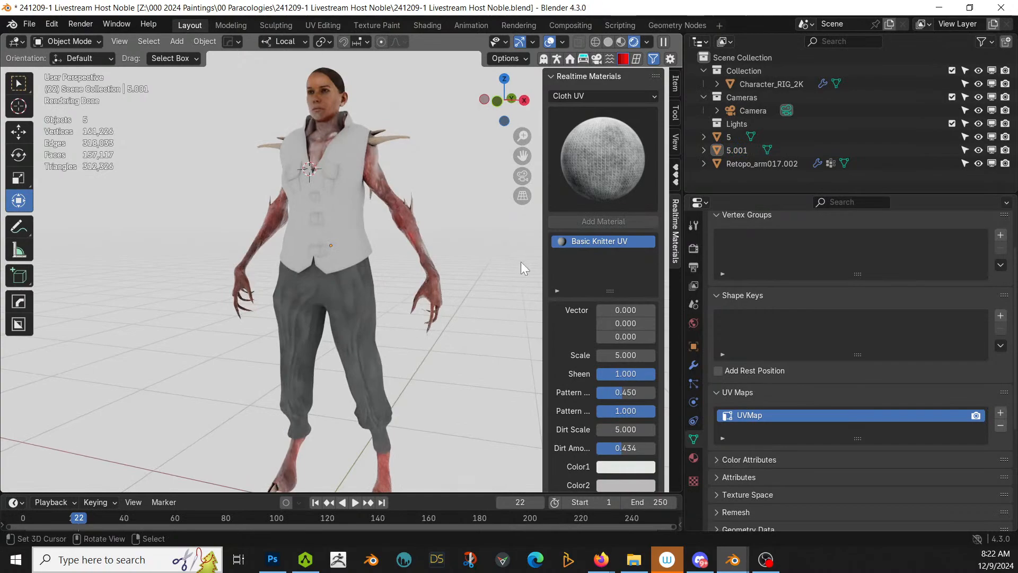
Step: Rename the trousers' Basic Knitter UV material to Knit Grey
{"action": "left_click", "coordinate": [691, 363]}
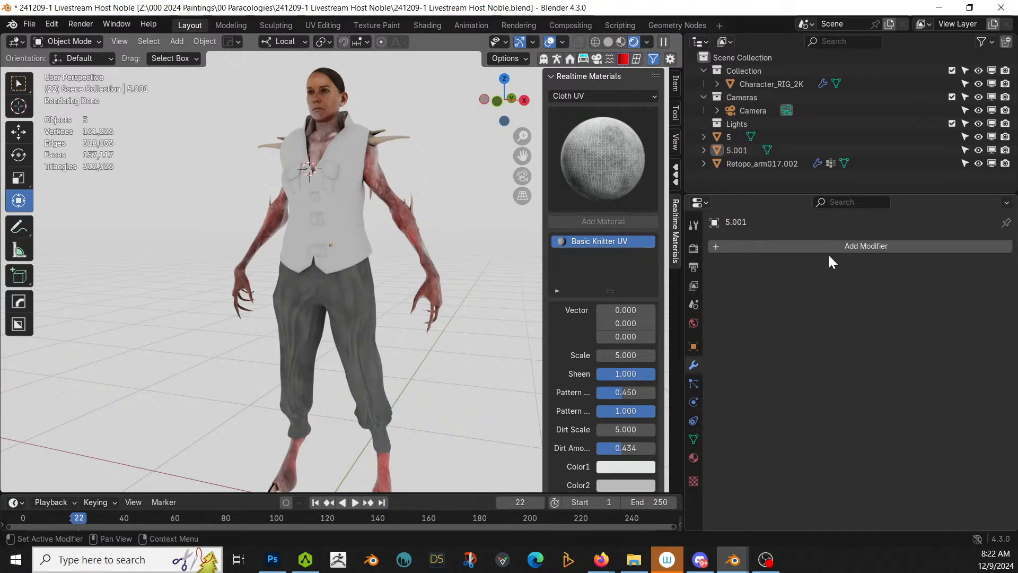
{"action": "left_click", "coordinate": [693, 457]}
{"action": "left_click", "coordinate": [779, 307]}
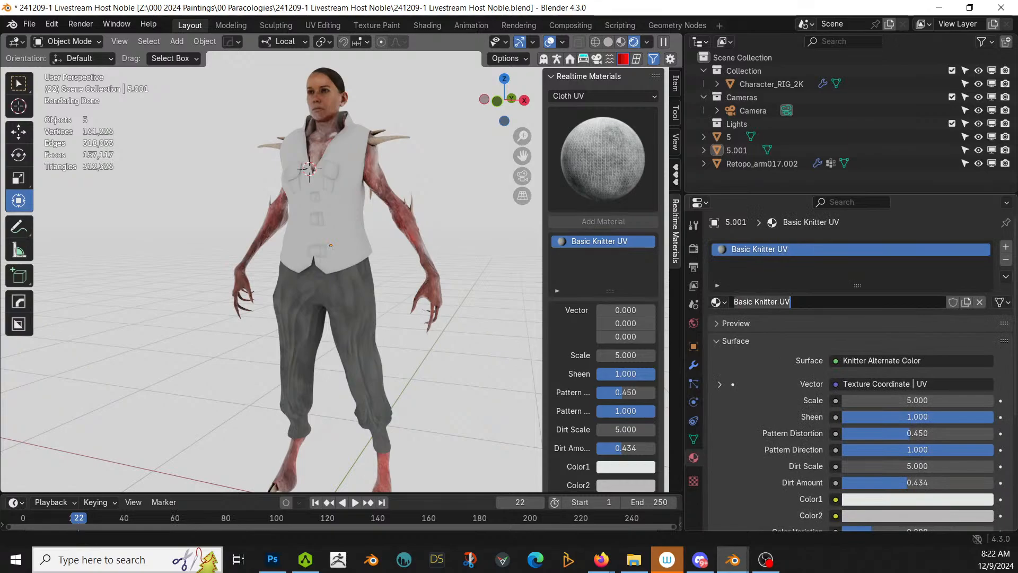
{"action": "type", "text": "Knit Grey"}
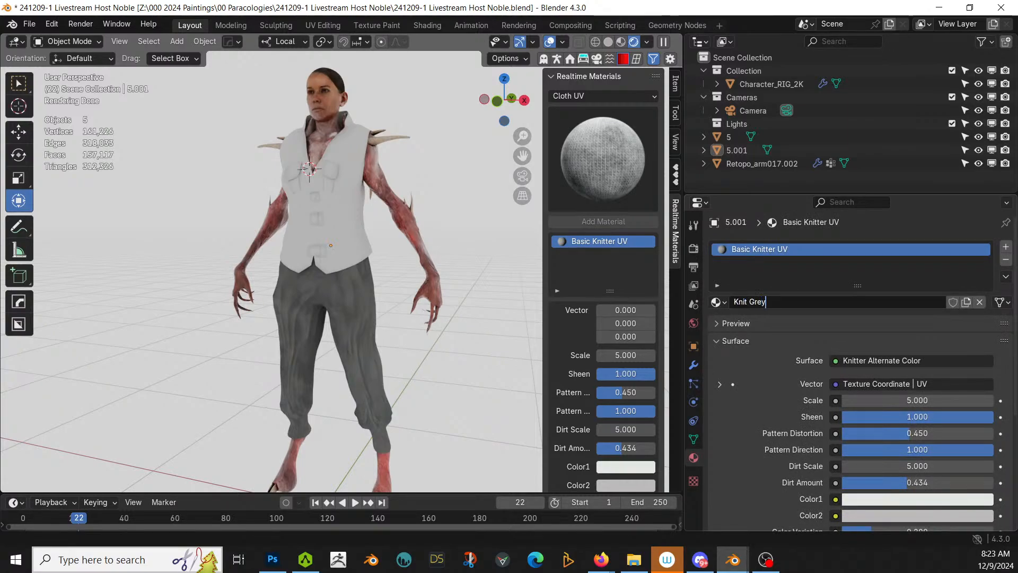
{"action": "key", "text": "Return"}
{"action": "middle_click_drag", "start_coordinate": [487, 278], "coordinate": [468, 304]}
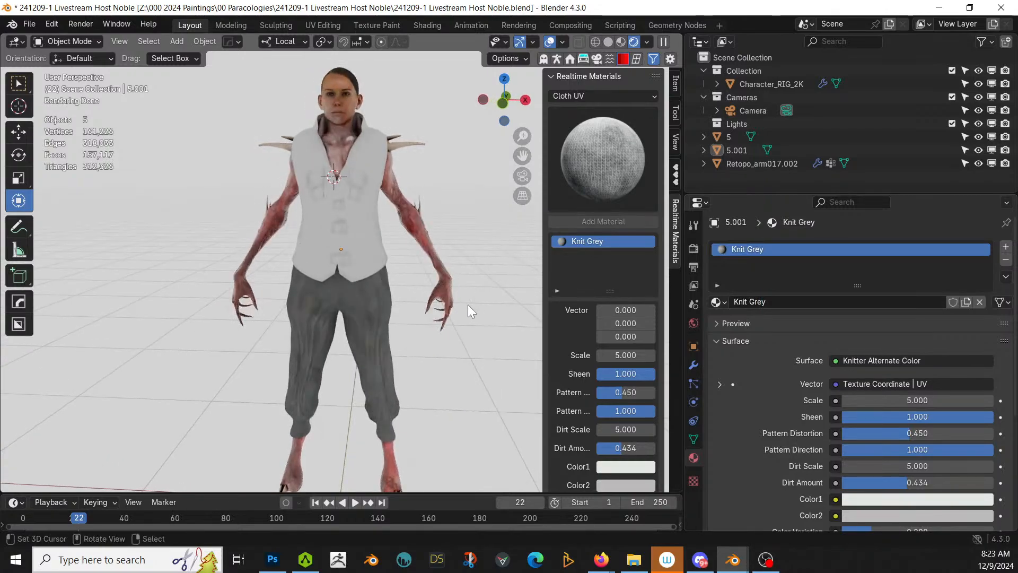
Step: Replace the vest's male clothes collection material with the existing Knit Grey material
{"action": "left_click", "coordinate": [372, 234]}
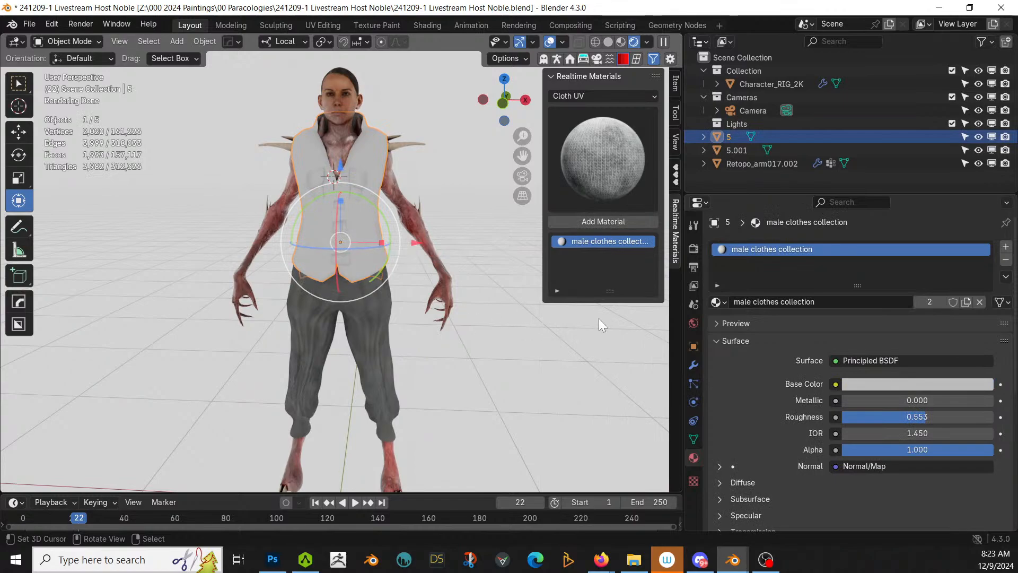
{"action": "left_click", "coordinate": [718, 302]}
{"action": "type", "text": "knit"}
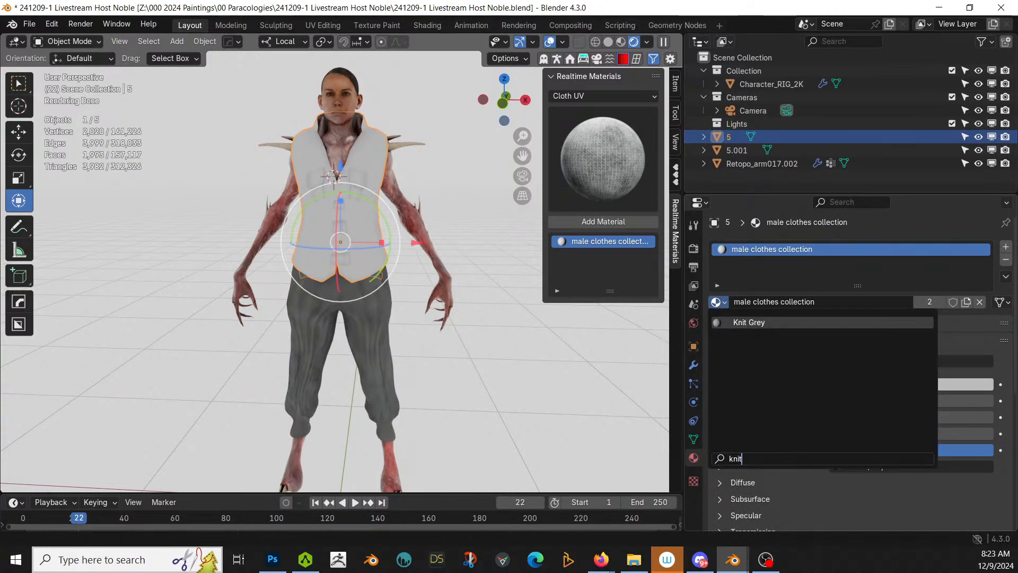
{"action": "key", "text": "Return"}
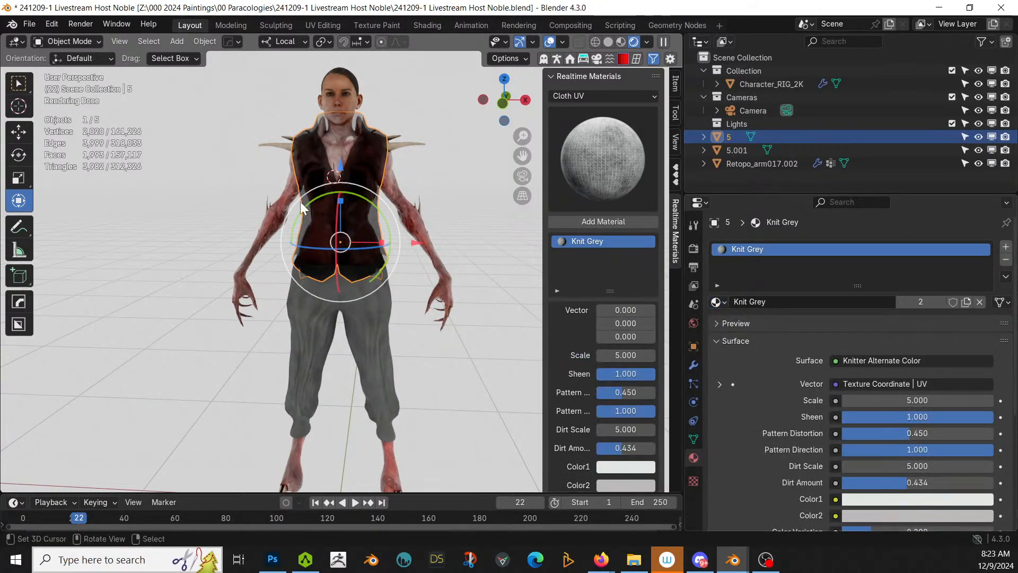
Step: Unwrap the whole vest mesh with Smart UV Project and return to Object Mode
{"action": "key", "text": "Tab"}
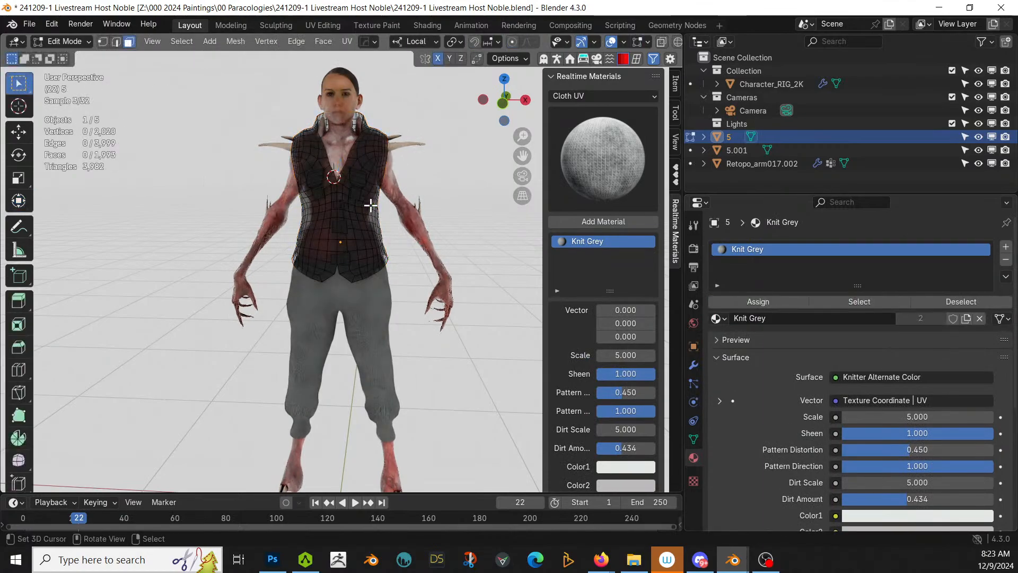
{"action": "key", "text": "a"}
{"action": "key", "text": "u"}
{"action": "mouse_move", "coordinate": [370, 203]}
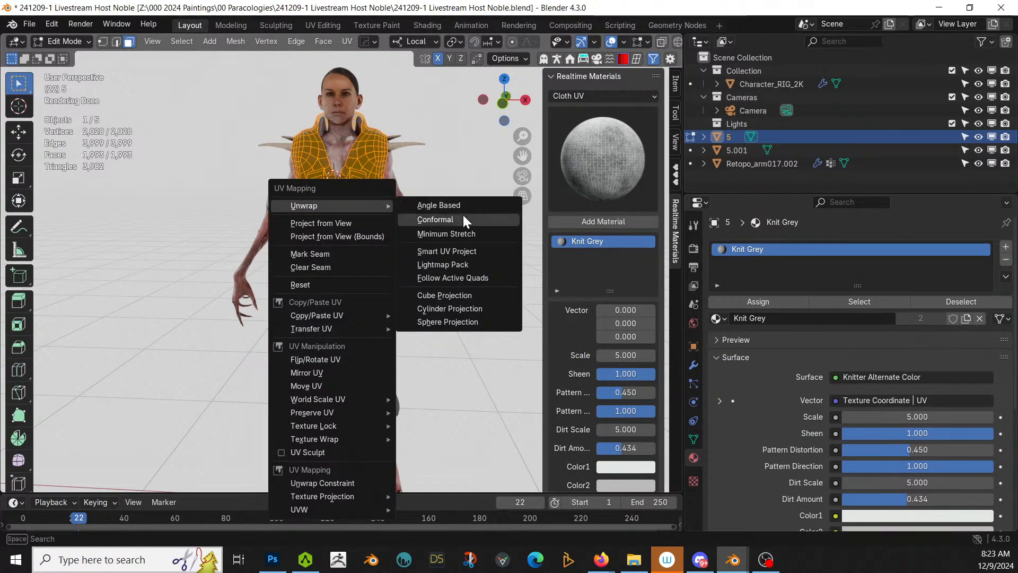
{"action": "left_click", "coordinate": [459, 253]}
{"action": "left_click", "coordinate": [440, 378]}
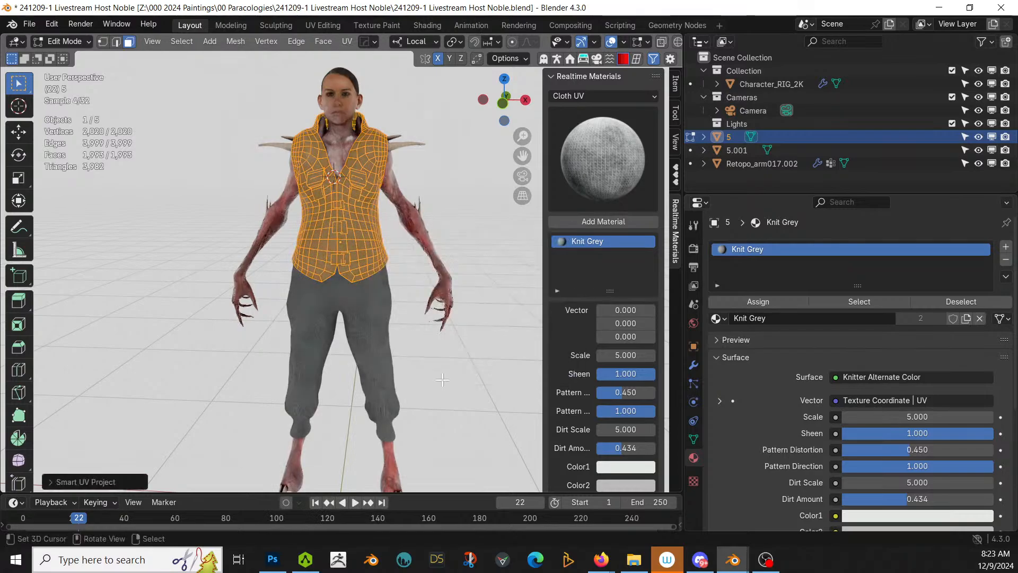
{"action": "key", "text": "Tab"}
{"action": "scroll", "coordinate": [433, 360], "scroll_direction": "up", "scroll_amount": 3}
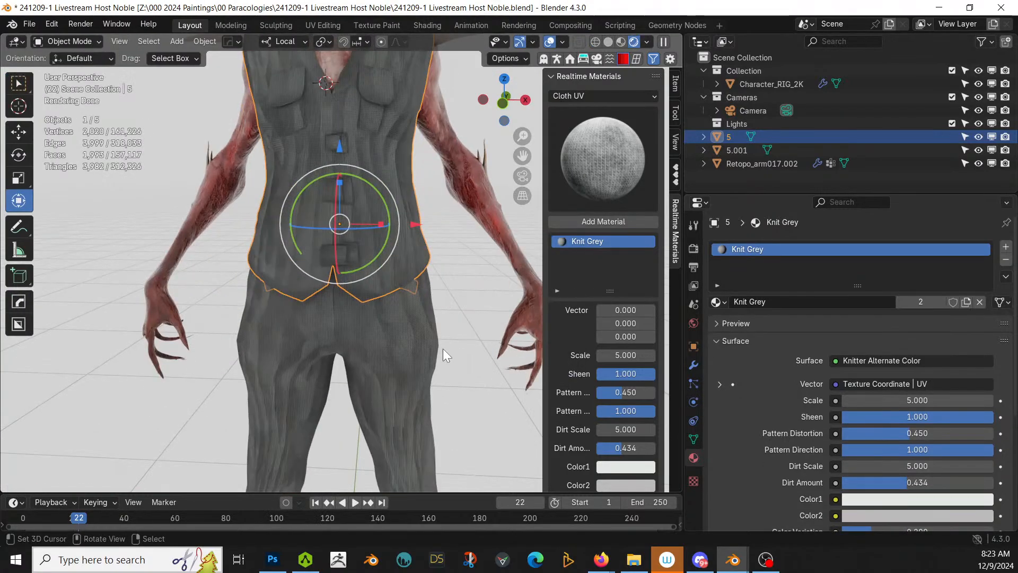
{"action": "scroll", "coordinate": [440, 355], "scroll_direction": "down", "scroll_amount": 5}
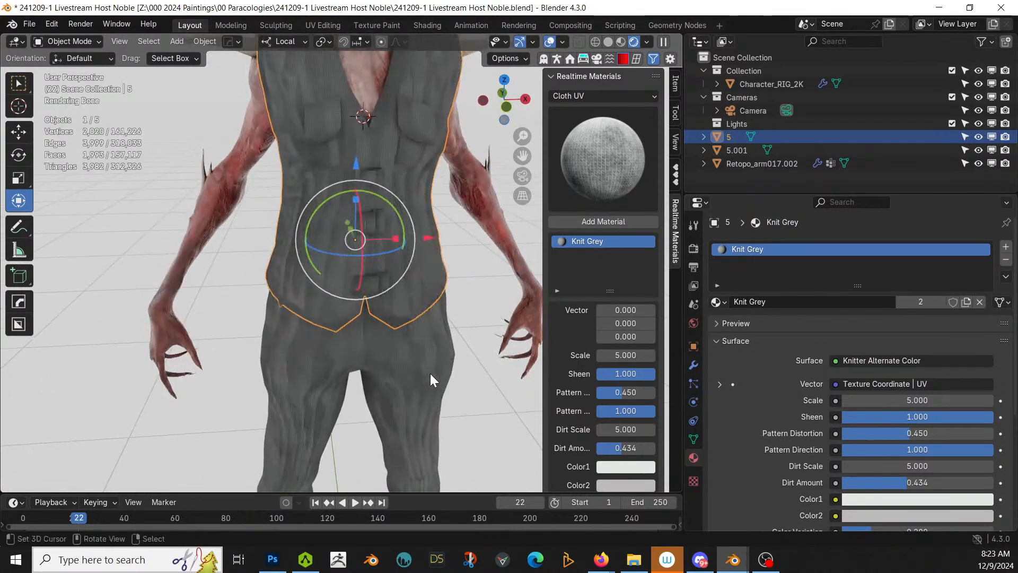
Step: Deselect the vest and darken the Knit Grey colours, bringing Color2's value to about 0.074 and Color1's to about 0.505
{"action": "left_click", "coordinate": [431, 373]}
{"action": "middle_click_drag", "start_coordinate": [472, 413], "coordinate": [468, 392]}
{"action": "scroll", "coordinate": [467, 392], "scroll_direction": "up", "scroll_amount": 3}
{"action": "scroll", "coordinate": [467, 392], "scroll_direction": "up", "scroll_amount": 3}
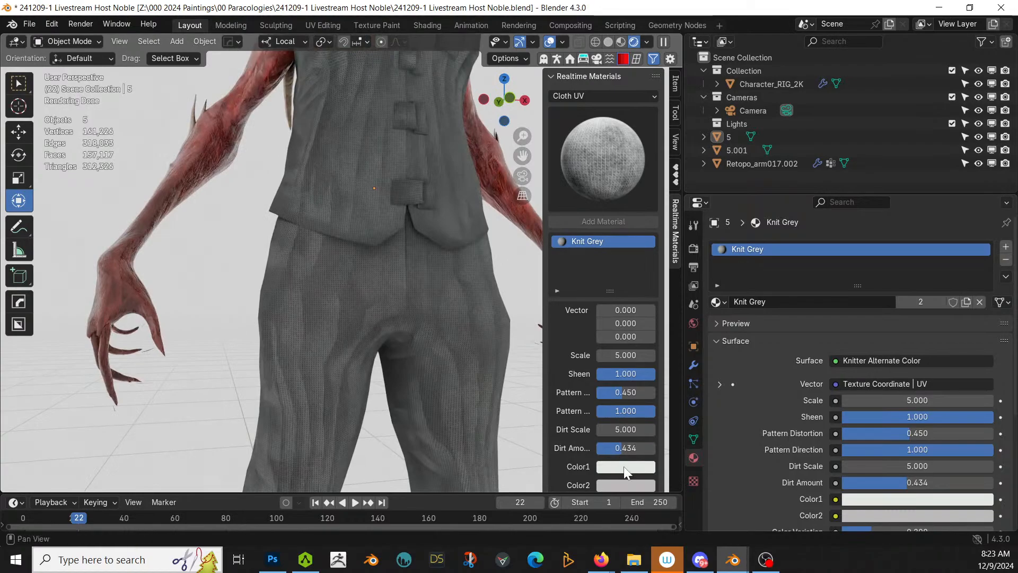
{"action": "left_click", "coordinate": [627, 485]}
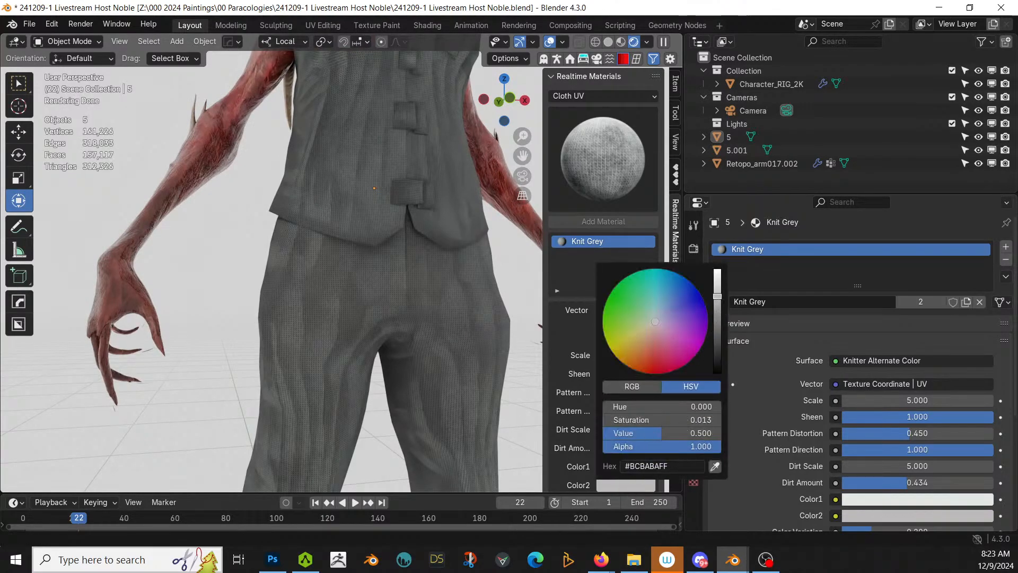
{"action": "left_click_drag", "start_coordinate": [717, 305], "coordinate": [717, 361]}
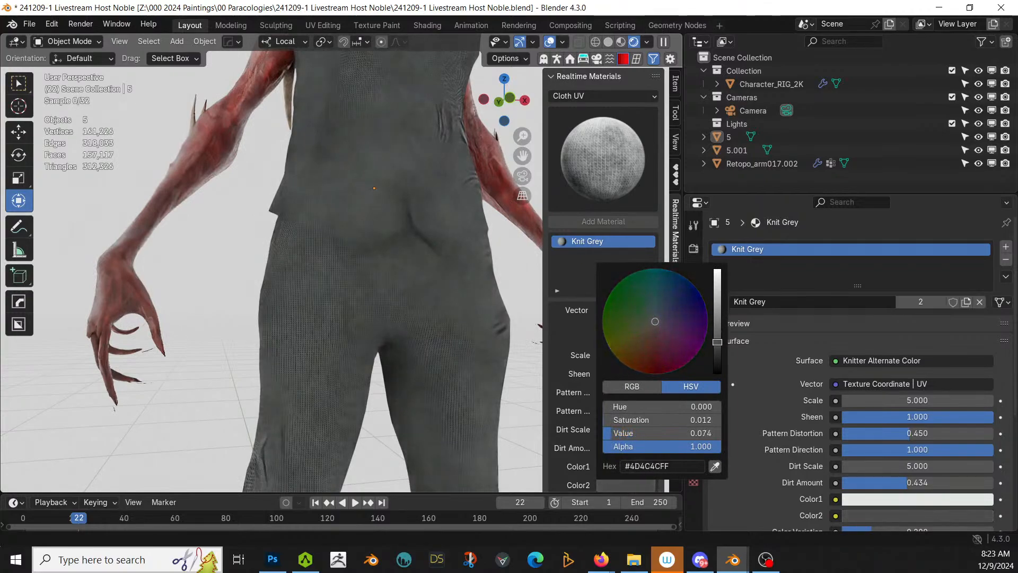
{"action": "left_click", "coordinate": [624, 466]}
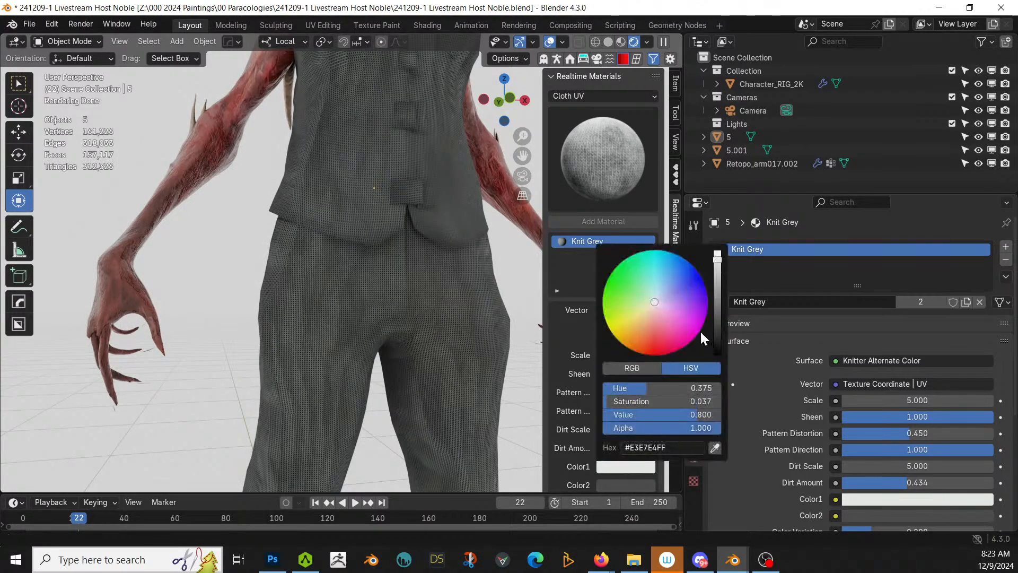
{"action": "left_click_drag", "start_coordinate": [718, 263], "coordinate": [717, 275]}
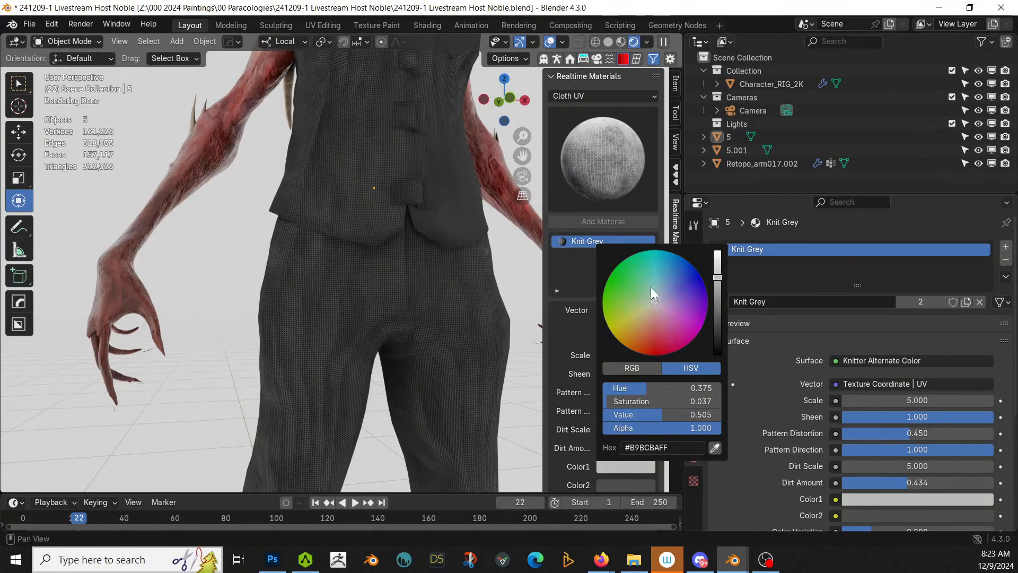
Step: Raise the Knit Grey material's Dirt Amount to about 0.664 and inspect the vest and trousers
{"action": "left_click_drag", "start_coordinate": [619, 450], "coordinate": [650, 449]}
{"action": "scroll", "coordinate": [269, 307], "scroll_direction": "down", "scroll_amount": 6}
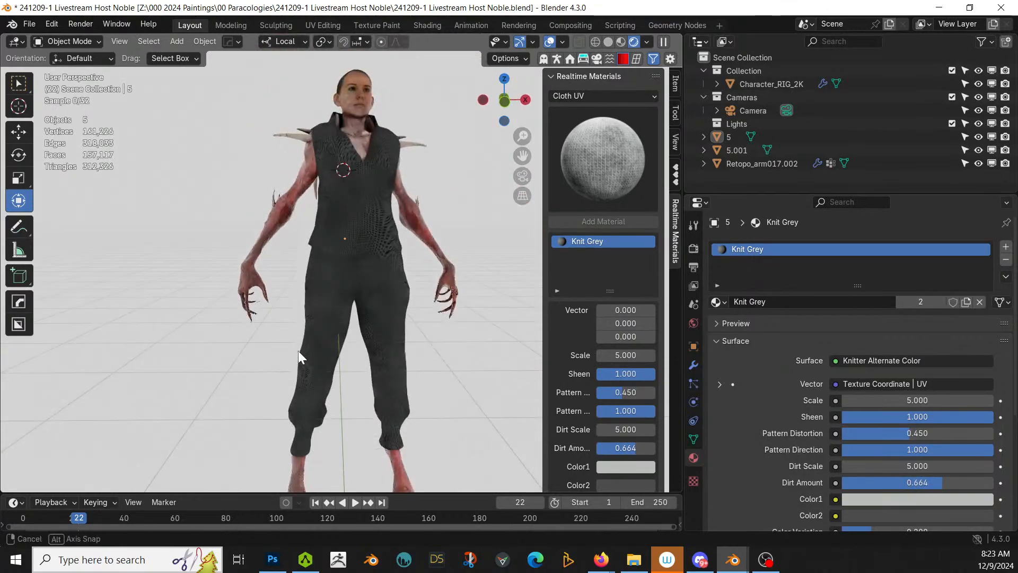
{"action": "middle_click_drag", "start_coordinate": [454, 409], "coordinate": [424, 414]}
{"action": "scroll", "coordinate": [386, 370], "scroll_direction": "up", "scroll_amount": 6}
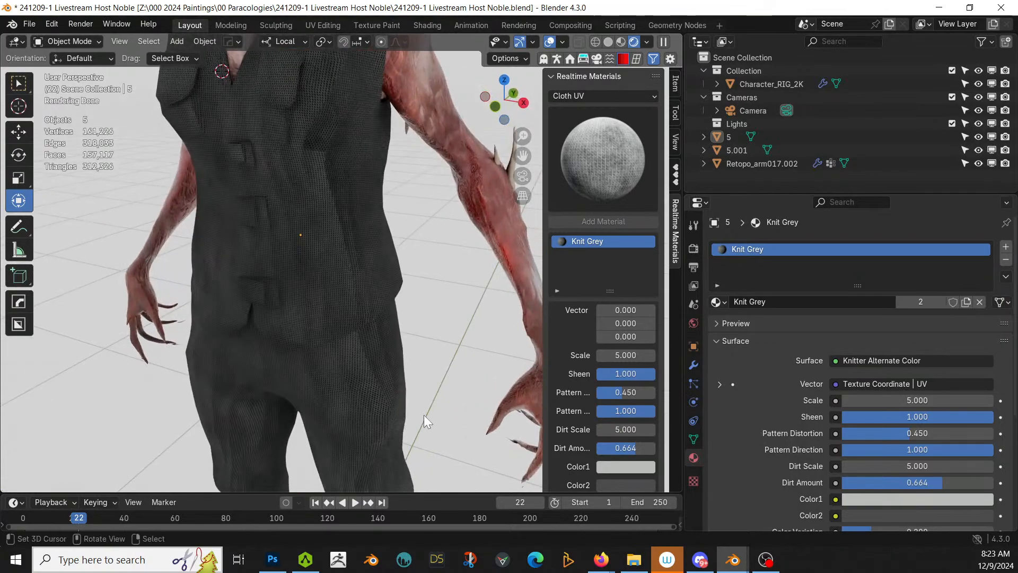
Step: Unwrap the whole vest mesh again with Minimum Stretch, return to Object Mode and check the whole character
{"action": "middle_click_drag", "start_coordinate": [400, 320], "coordinate": [438, 358]}
{"action": "key", "text": "Tab"}
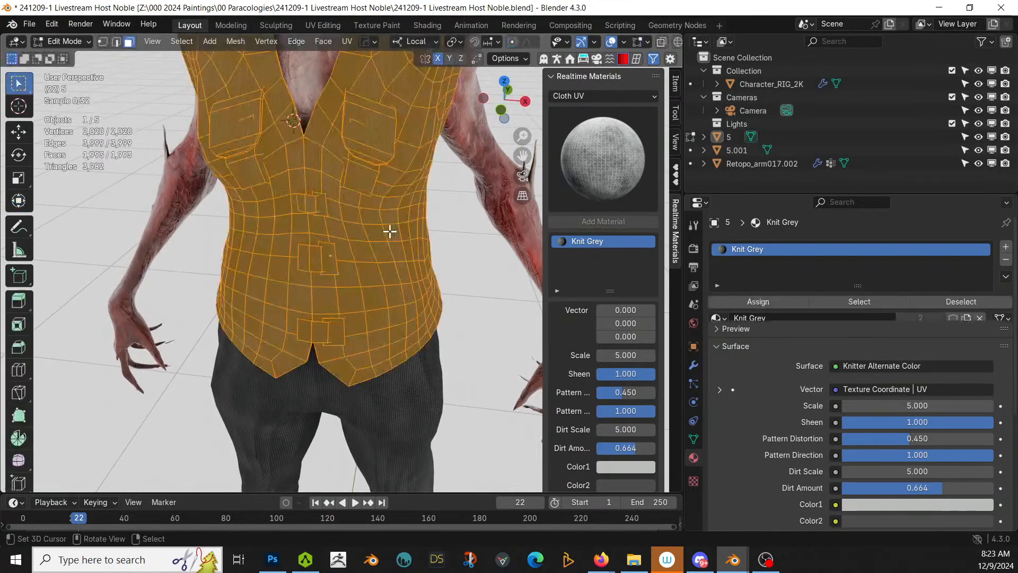
{"action": "key", "text": "u"}
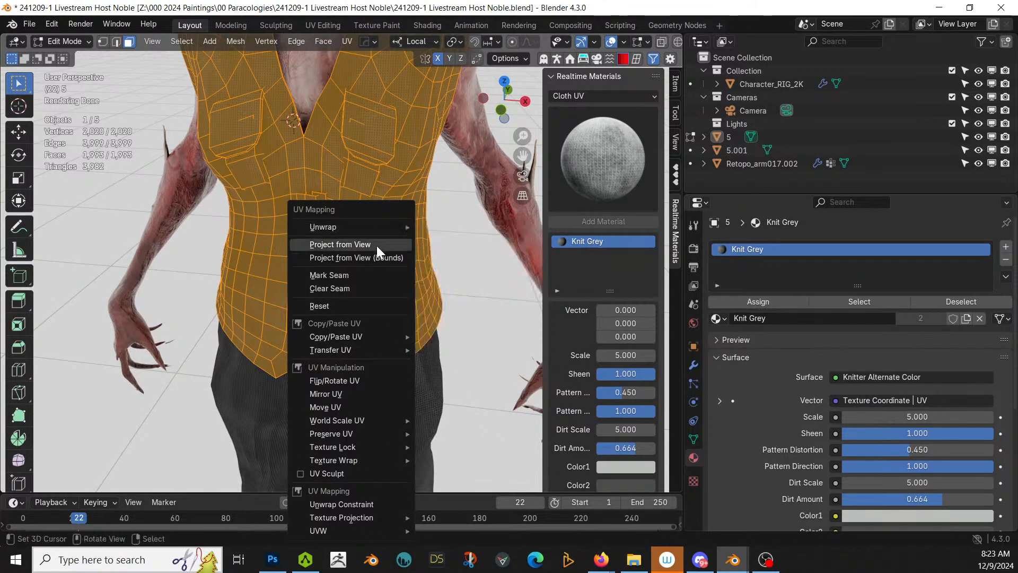
{"action": "mouse_move", "coordinate": [366, 226]}
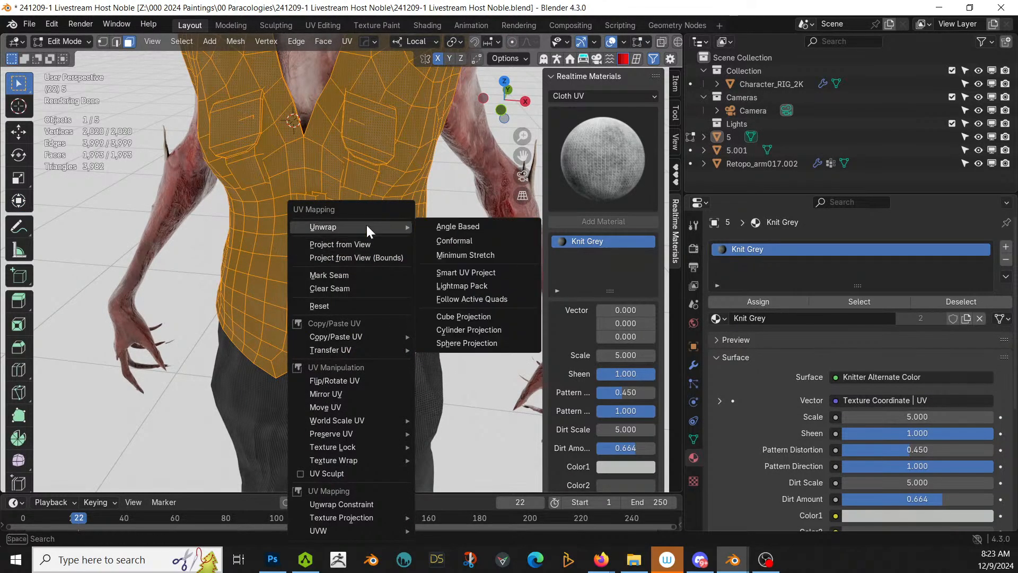
{"action": "left_click", "coordinate": [483, 257]}
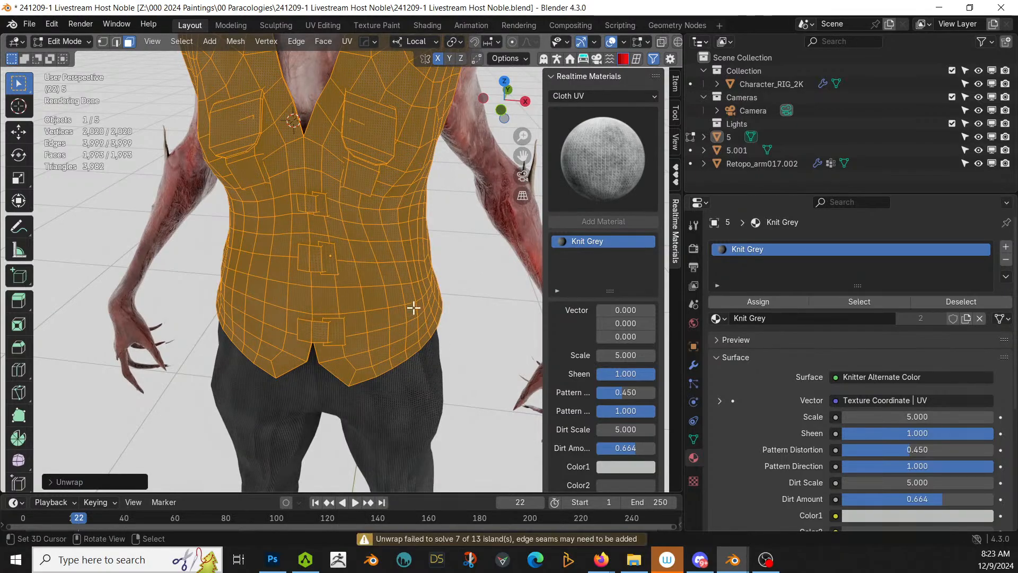
{"action": "key", "text": "u"}
{"action": "mouse_move", "coordinate": [380, 231]}
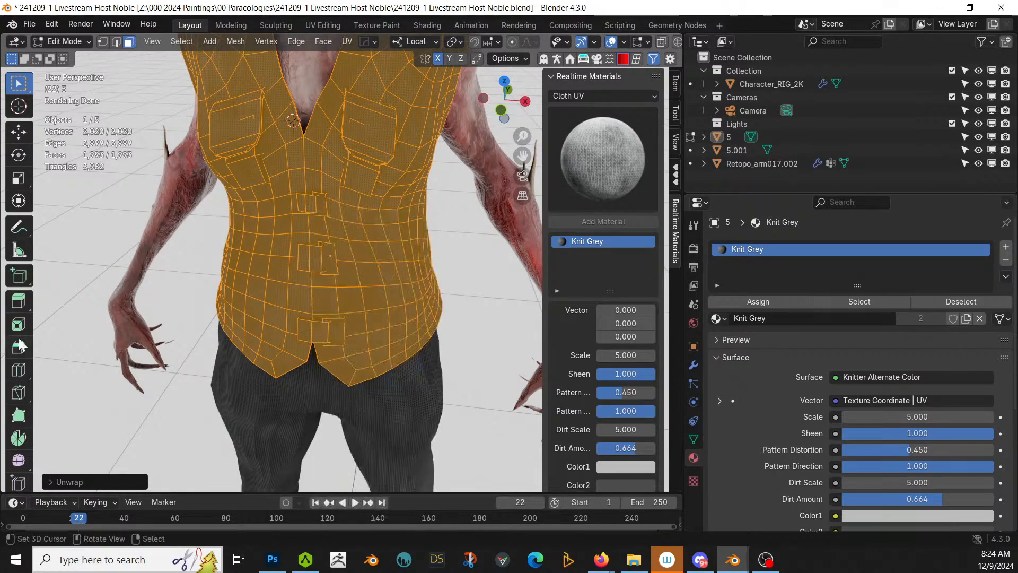
{"action": "key", "text": "Tab"}
{"action": "scroll", "coordinate": [199, 321], "scroll_direction": "down", "scroll_amount": 5}
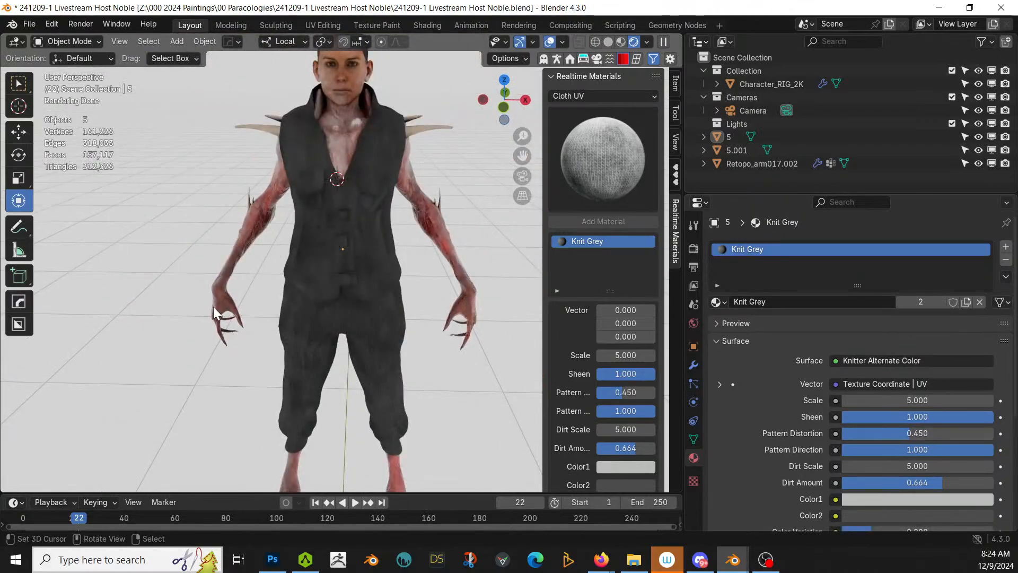
{"action": "scroll", "coordinate": [263, 305], "scroll_direction": "down", "scroll_amount": 3}
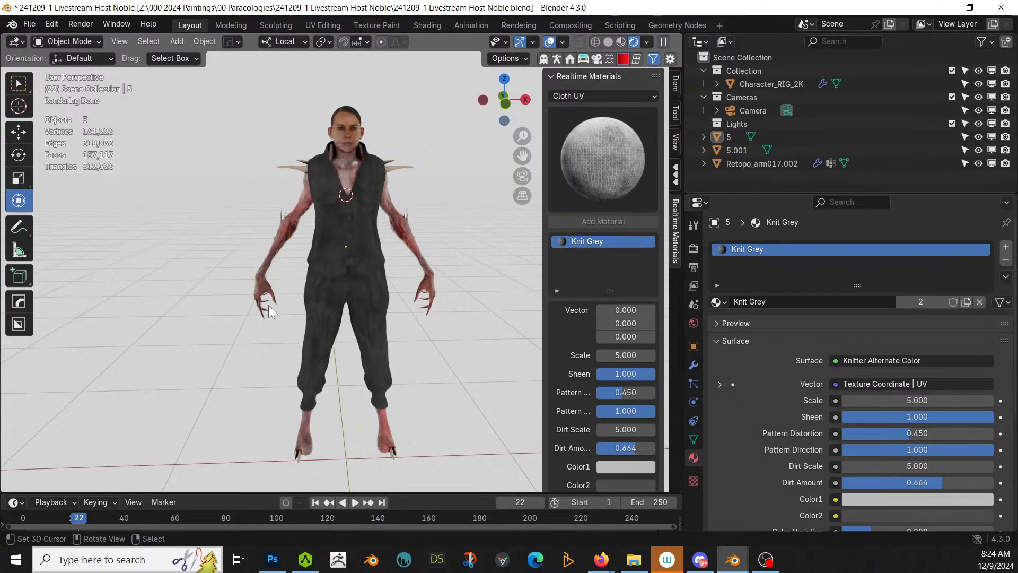
Step: Save the file and switch the viewport to Solid shading
{"action": "key", "text": "ctrl+s"}
{"action": "key", "text": "z"}
{"action": "key", "text": "6"}
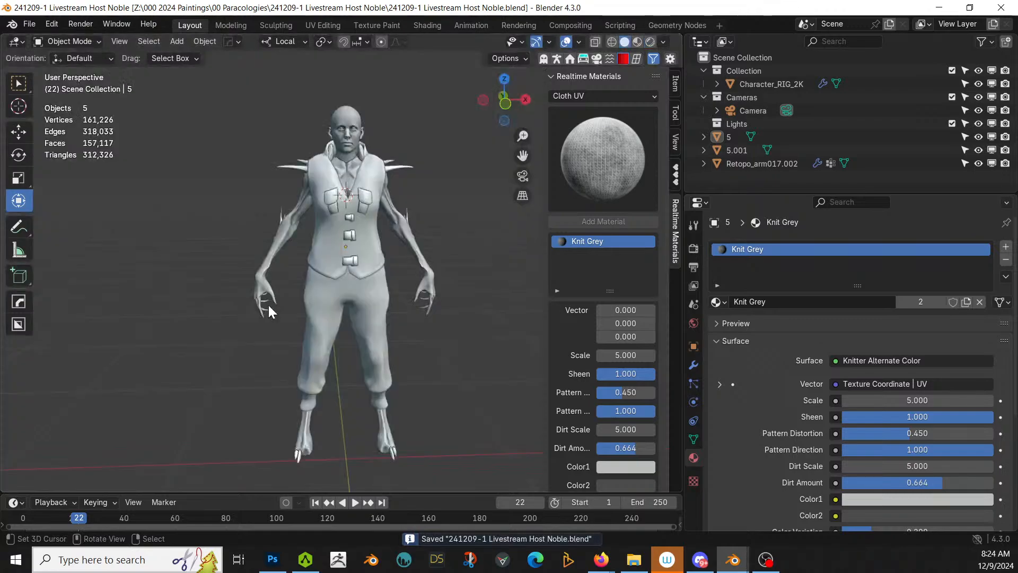
Step: Wrap a first band around the character's left wrist with Cablerator's Insulate, using 10 segments and a width of 0.005
{"action": "scroll", "coordinate": [269, 305], "scroll_direction": "up", "scroll_amount": 5}
{"action": "middle_click_drag", "start_coordinate": [265, 304], "coordinate": [58, 352], "text": "shift"}
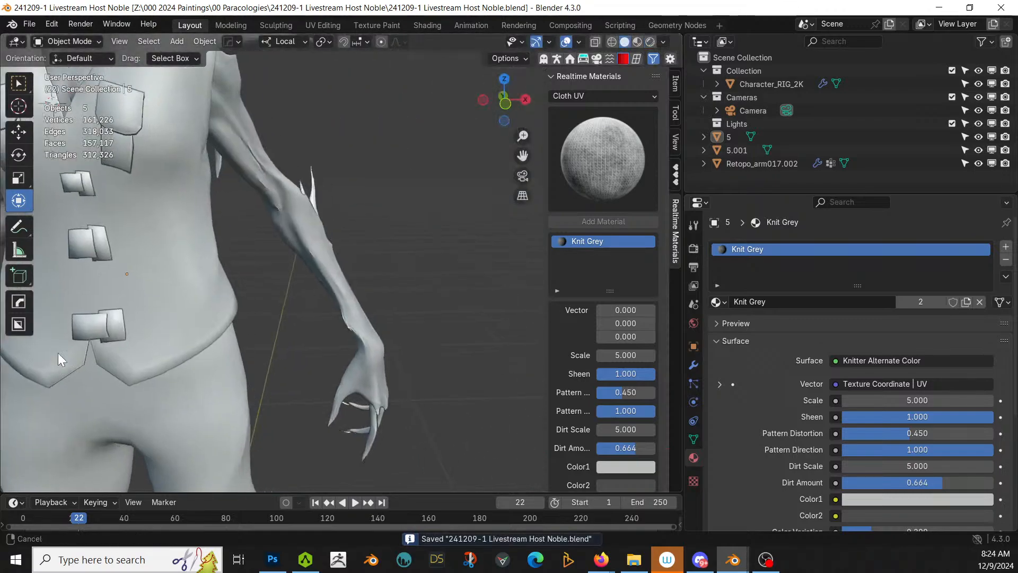
{"action": "left_click", "coordinate": [310, 264]}
{"action": "key", "text": "shift+alt+c"}
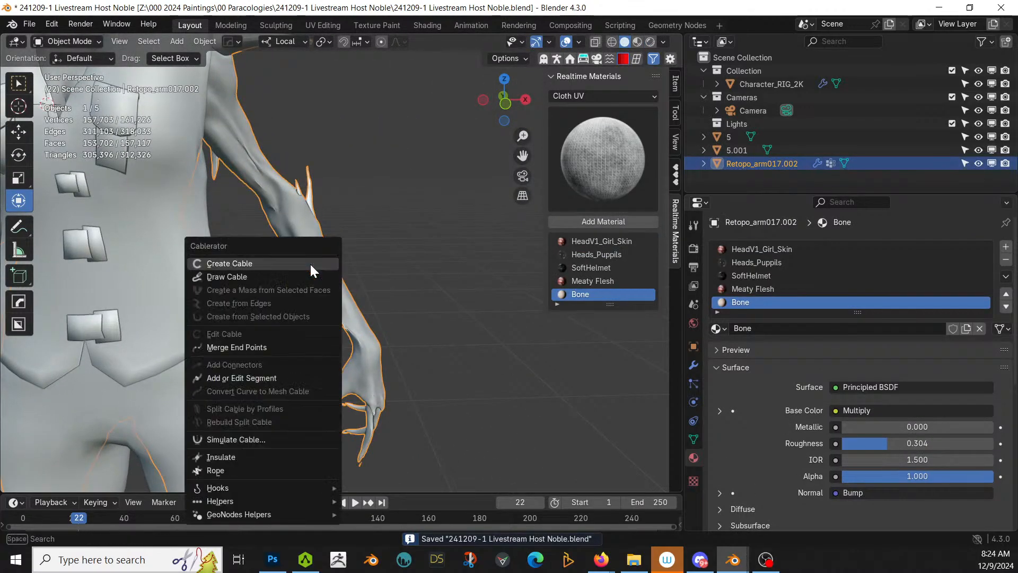
{"action": "left_click", "coordinate": [240, 455]}
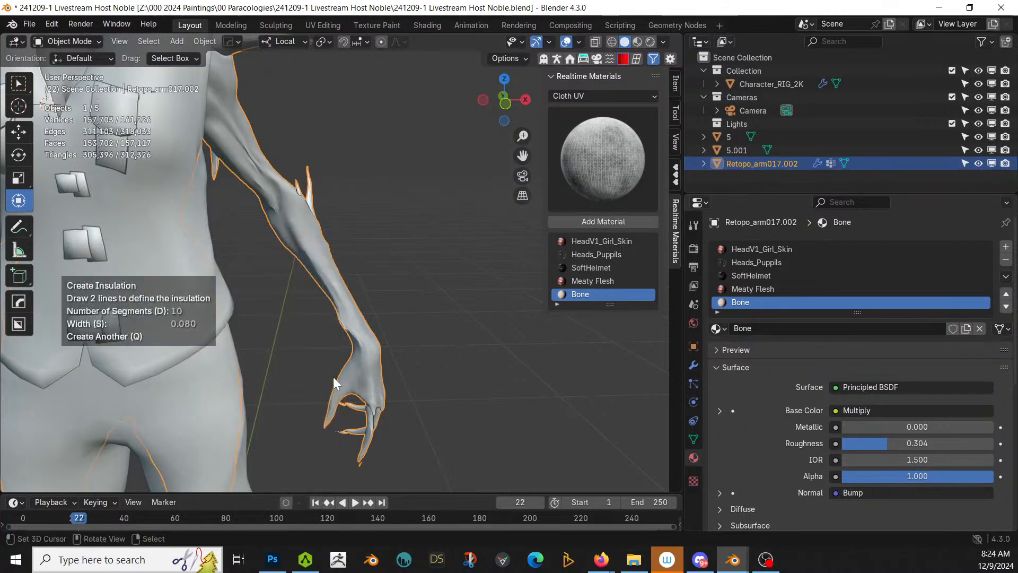
{"action": "left_click_drag", "start_coordinate": [310, 363], "coordinate": [453, 311]}
{"action": "left_click_drag", "start_coordinate": [309, 342], "coordinate": [457, 294]}
{"action": "key", "text": "s"}
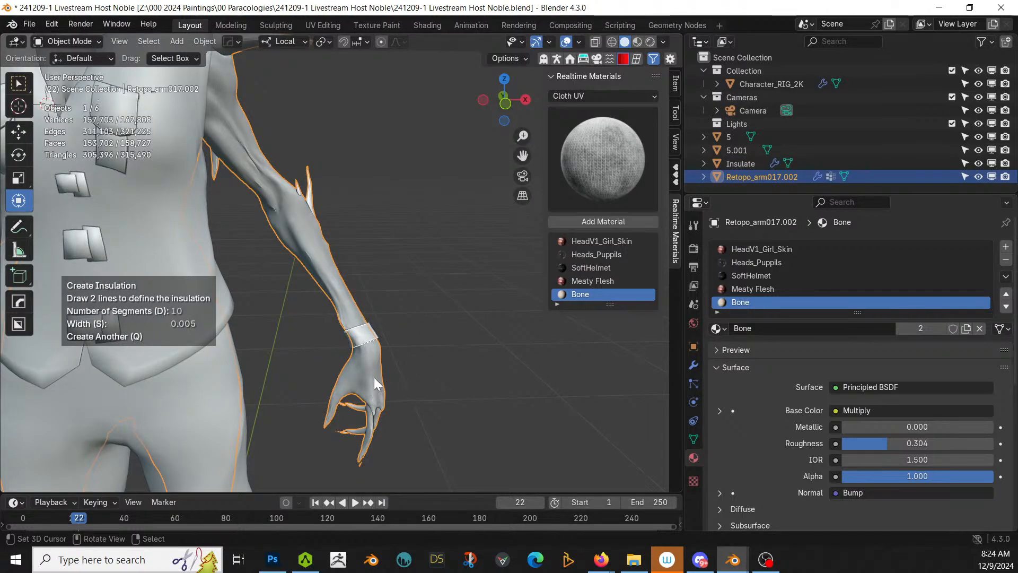
Step: Draw four more Insulate bands of width 0.005 up the left forearm towards the elbow
{"action": "left_click_drag", "start_coordinate": [327, 335], "coordinate": [425, 272]}
{"action": "left_click_drag", "start_coordinate": [310, 329], "coordinate": [422, 257]}
{"action": "key", "text": "q"}
{"action": "left_click_drag", "start_coordinate": [316, 310], "coordinate": [441, 218]}
{"action": "left_click_drag", "start_coordinate": [294, 279], "coordinate": [392, 239]}
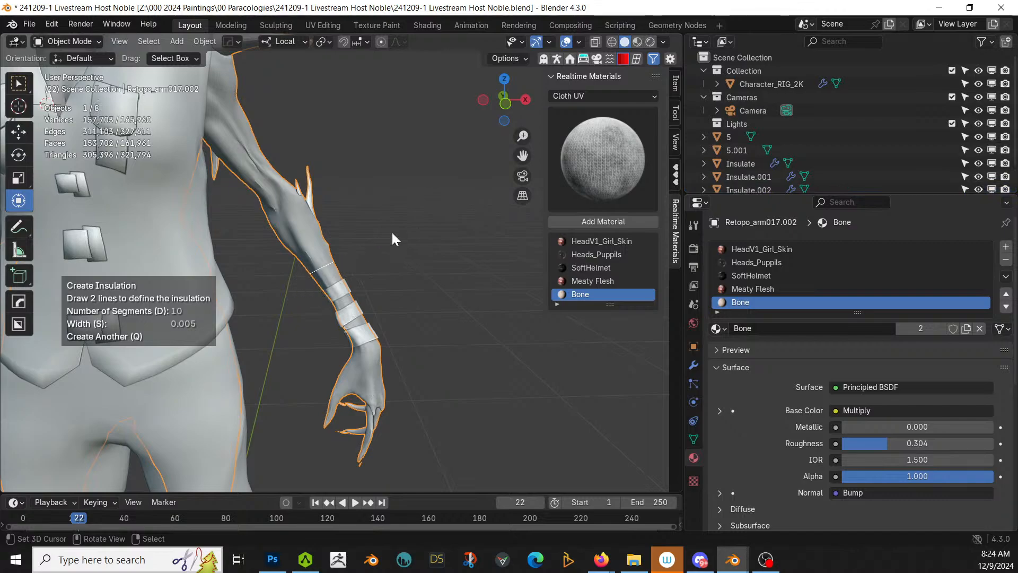
{"action": "left_click_drag", "start_coordinate": [292, 277], "coordinate": [416, 209]}
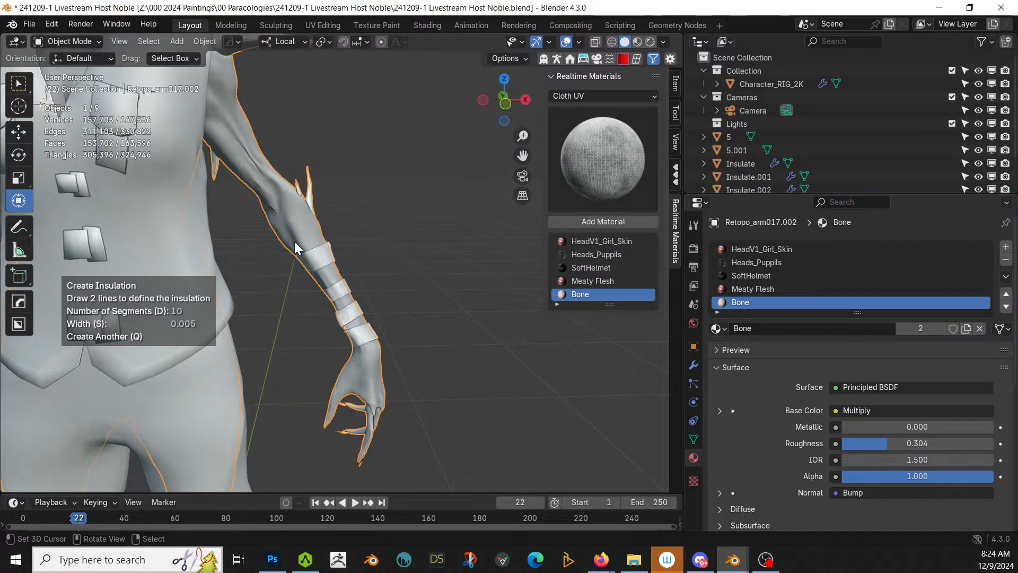
{"action": "left_click_drag", "start_coordinate": [258, 241], "coordinate": [393, 204]}
{"action": "left_click_drag", "start_coordinate": [265, 257], "coordinate": [381, 220]}
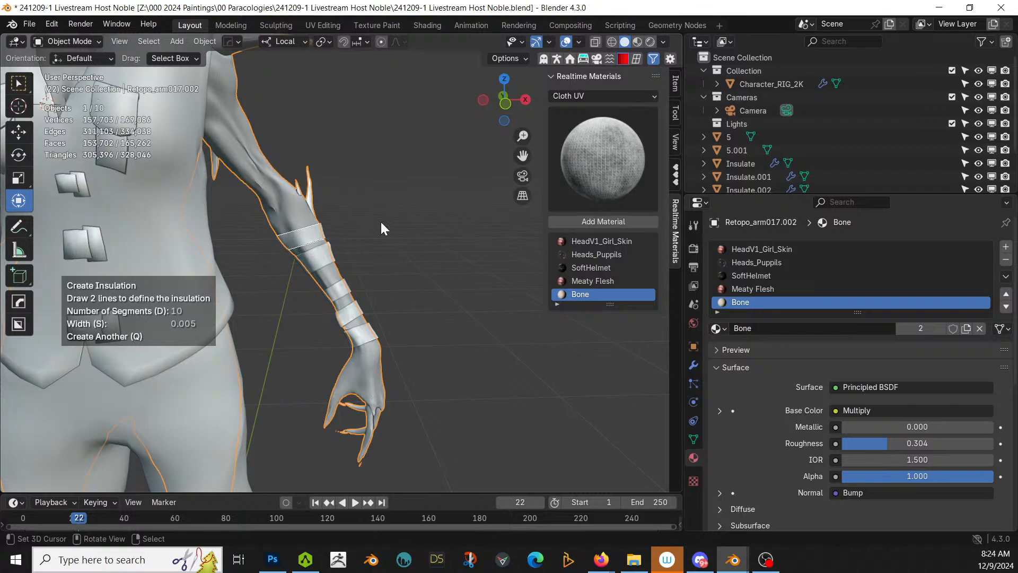
Step: Run Insulate on the five forearm bands together with the body and draw an overlapping slanted band near the wrist
{"action": "left_click", "coordinate": [391, 262]}
{"action": "right_click", "coordinate": [329, 261], "text": "shift"}
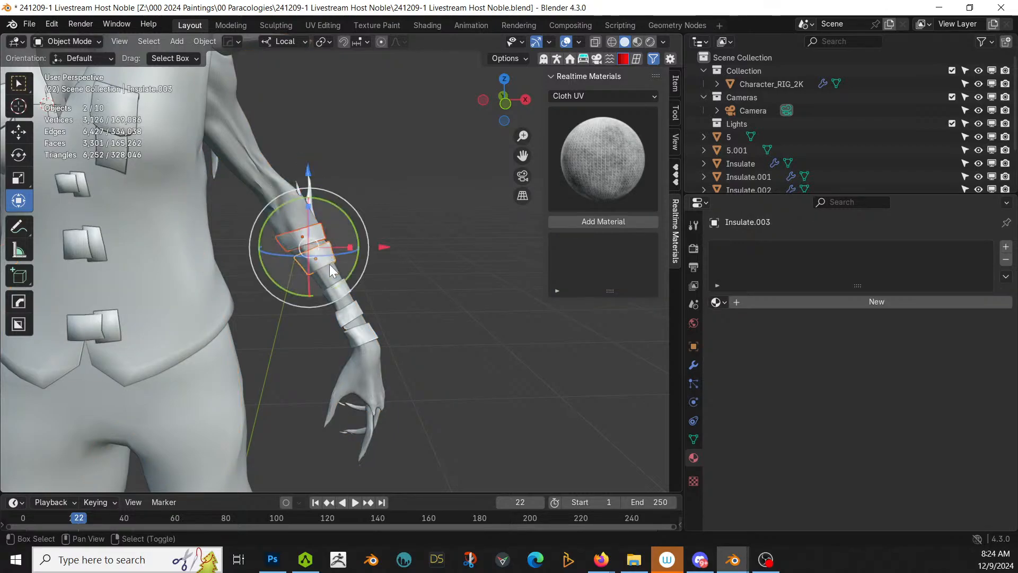
{"action": "right_click", "coordinate": [343, 289], "text": "shift"}
{"action": "right_click", "coordinate": [353, 312], "text": "shift"}
{"action": "right_click", "coordinate": [366, 333], "text": "shift"}
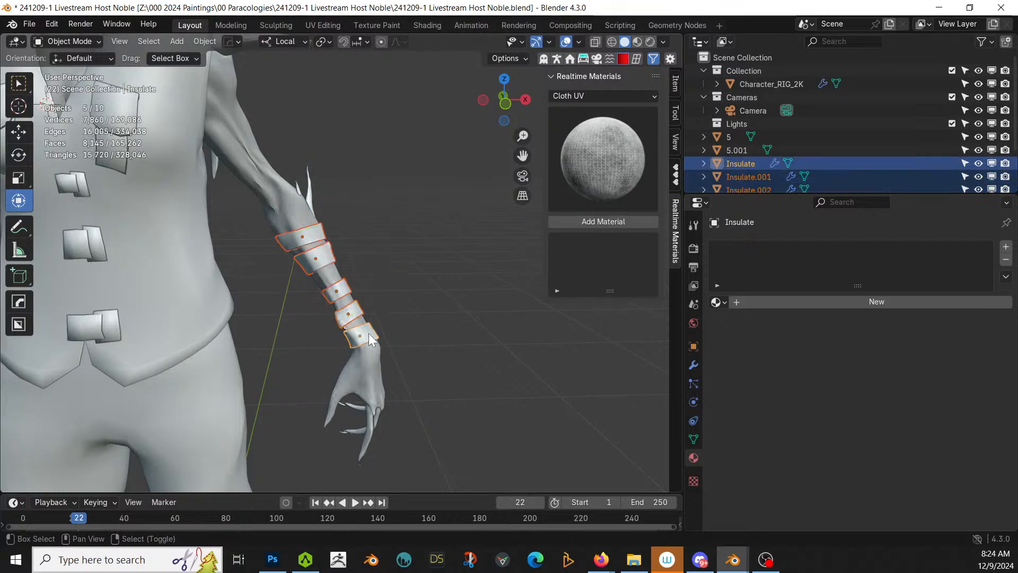
{"action": "right_click", "coordinate": [369, 359], "text": "shift"}
{"action": "key", "text": "shift+alt+c"}
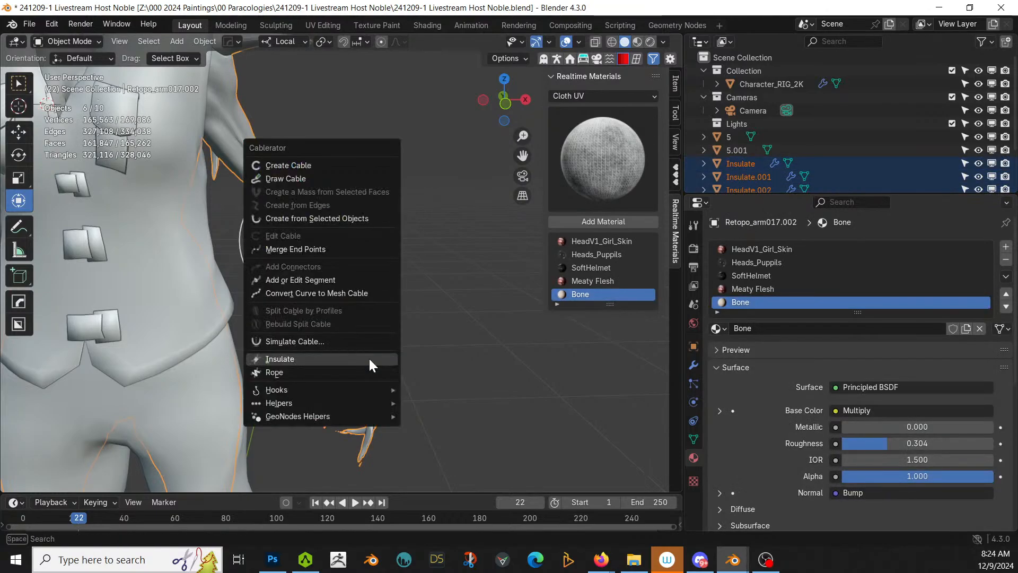
{"action": "left_click", "coordinate": [370, 358]}
{"action": "left_click_drag", "start_coordinate": [336, 361], "coordinate": [426, 281]}
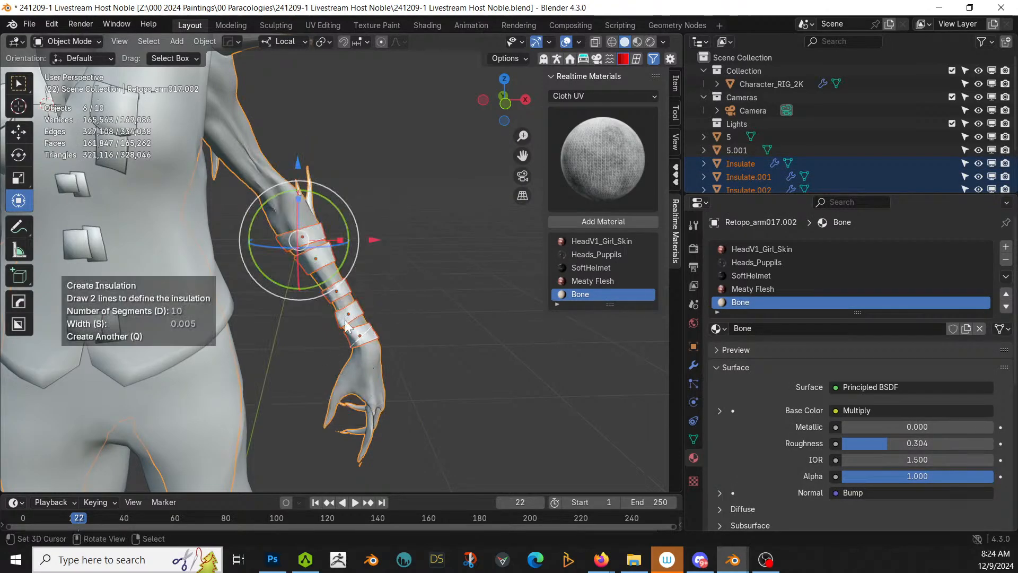
{"action": "left_click_drag", "start_coordinate": [308, 352], "coordinate": [409, 266]}
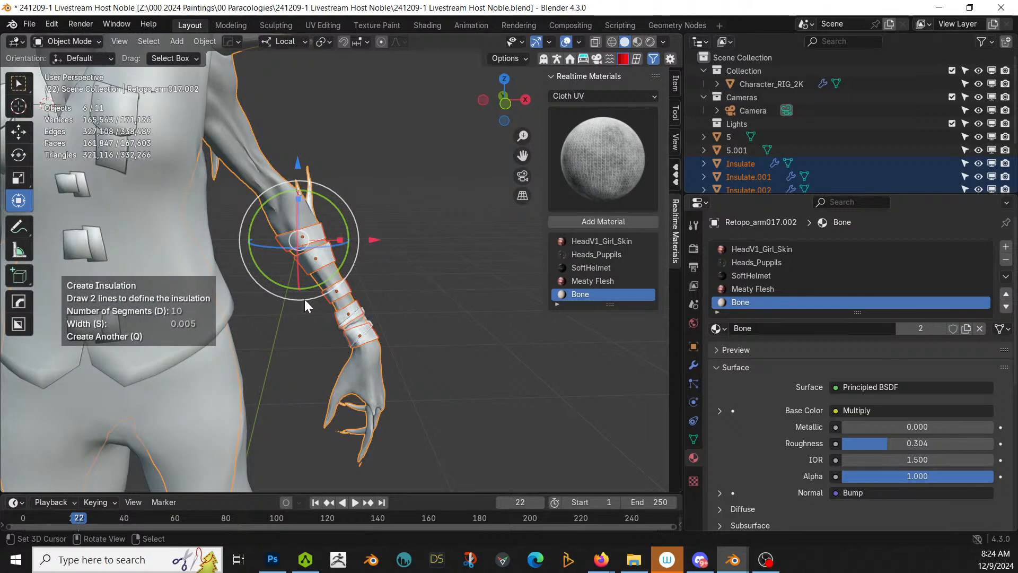
Step: Draw four more overlapping Insulate bands at varied angles along the forearm and finish the command
{"action": "mouse_move", "coordinate": [313, 277]}
{"action": "left_mouse_down"}
{"action": "mouse_move", "coordinate": [428, 288]}
{"action": "mouse_move", "coordinate": [344, 282]}
{"action": "mouse_move", "coordinate": [397, 304]}
{"action": "left_mouse_up"}
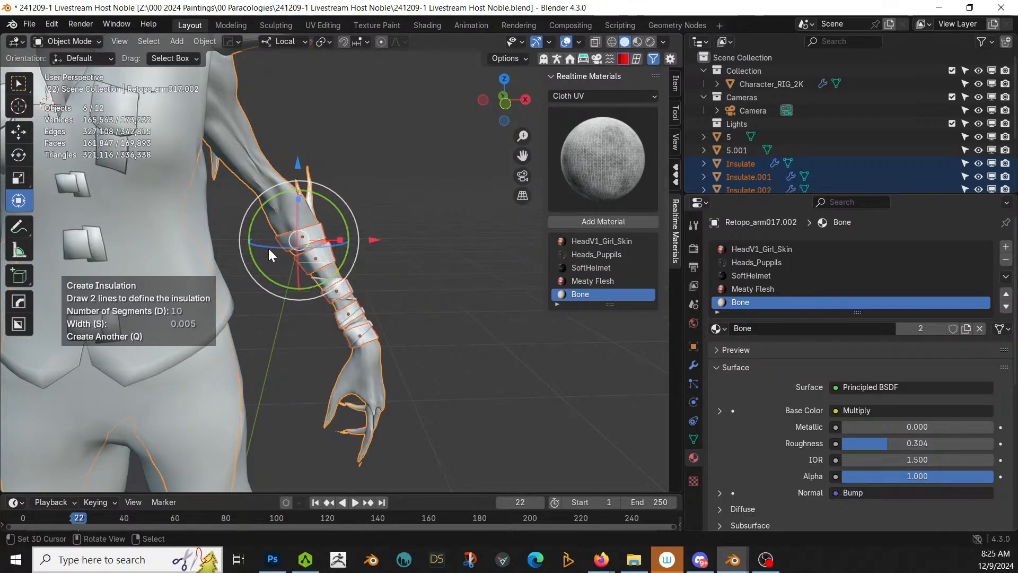
{"action": "mouse_move", "coordinate": [268, 247]}
{"action": "left_mouse_down"}
{"action": "mouse_move", "coordinate": [419, 247]}
{"action": "mouse_move", "coordinate": [409, 253]}
{"action": "left_mouse_up"}
{"action": "mouse_move", "coordinate": [290, 301]}
{"action": "left_mouse_down"}
{"action": "mouse_move", "coordinate": [425, 256]}
{"action": "mouse_move", "coordinate": [425, 244]}
{"action": "left_mouse_up"}
{"action": "middle_click_drag", "start_coordinate": [428, 289], "coordinate": [455, 297]}
{"action": "scroll", "coordinate": [443, 309], "scroll_direction": "up", "scroll_amount": 2}
{"action": "mouse_move", "coordinate": [314, 330]}
{"action": "left_mouse_down"}
{"action": "mouse_move", "coordinate": [475, 285]}
{"action": "mouse_move", "coordinate": [479, 302]}
{"action": "left_mouse_up"}
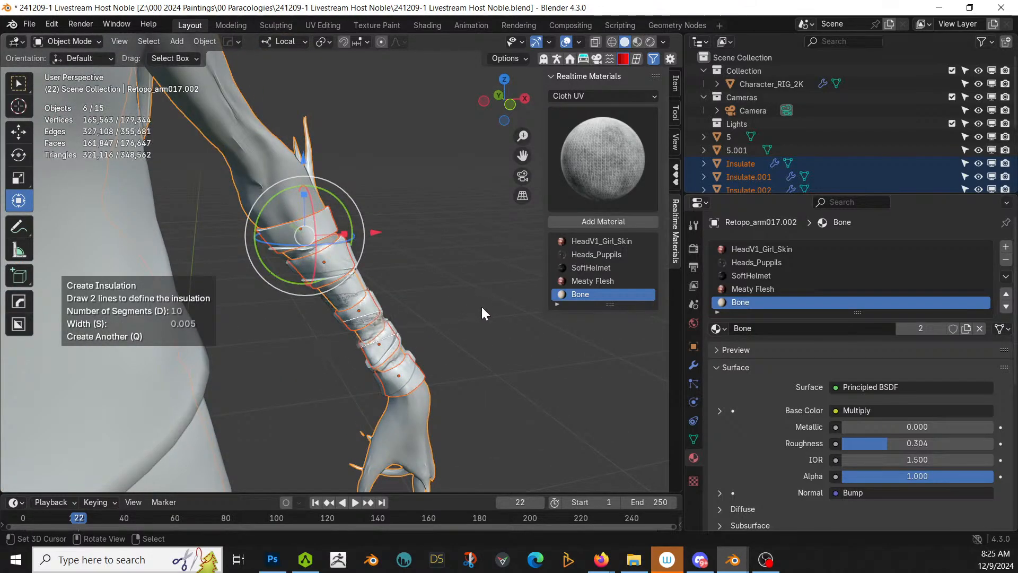
{"action": "mouse_move", "coordinate": [481, 304]}
{"action": "middle_mouse_down"}
{"action": "mouse_move", "coordinate": [444, 335]}
{"action": "mouse_move", "coordinate": [363, 302]}
{"action": "mouse_move", "coordinate": [355, 276]}
{"action": "mouse_move", "coordinate": [396, 263]}
{"action": "mouse_move", "coordinate": [450, 268]}
{"action": "mouse_move", "coordinate": [427, 305]}
{"action": "mouse_move", "coordinate": [440, 310]}
{"action": "middle_mouse_up"}
{"action": "left_click", "coordinate": [452, 338]}
Step: Select all ten Insulate band objects and join them into one mesh
{"action": "scroll", "coordinate": [442, 310], "scroll_direction": "up", "scroll_amount": 1}
{"action": "left_click", "coordinate": [741, 164]}
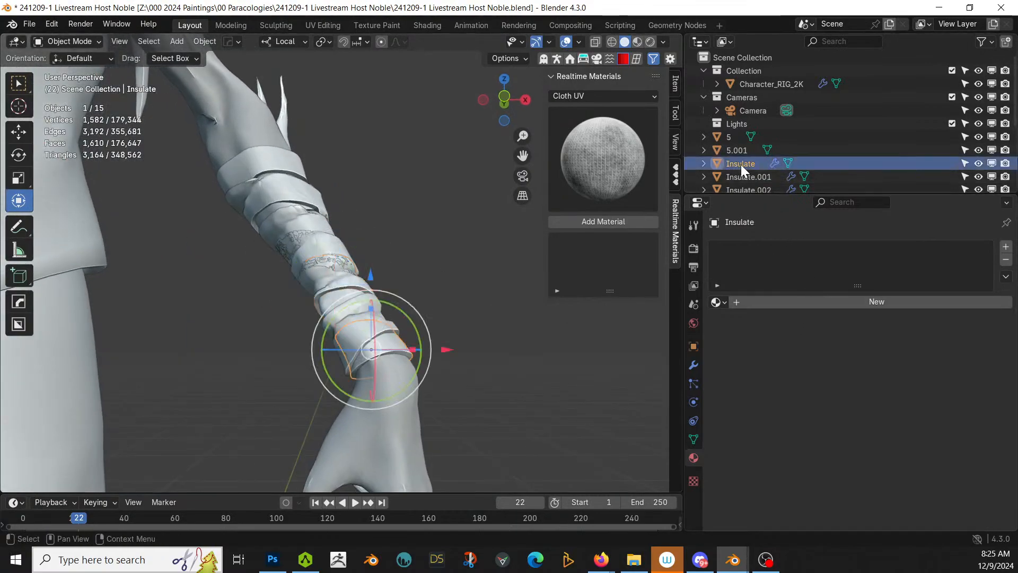
{"action": "scroll", "coordinate": [773, 159], "scroll_direction": "down", "scroll_amount": 5}
{"action": "left_click", "coordinate": [771, 166], "text": "shift"}
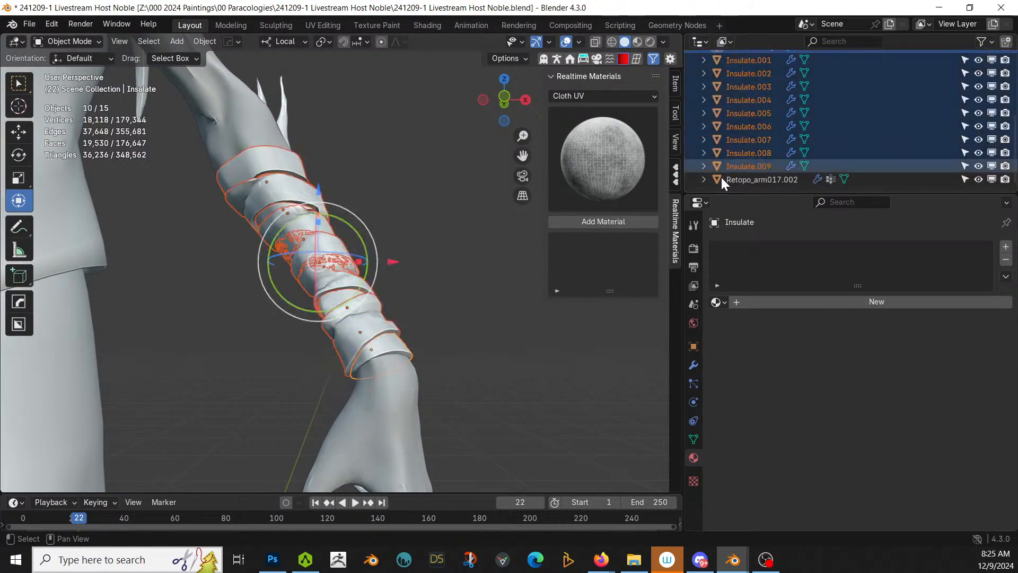
{"action": "key", "text": "ctrl+j"}
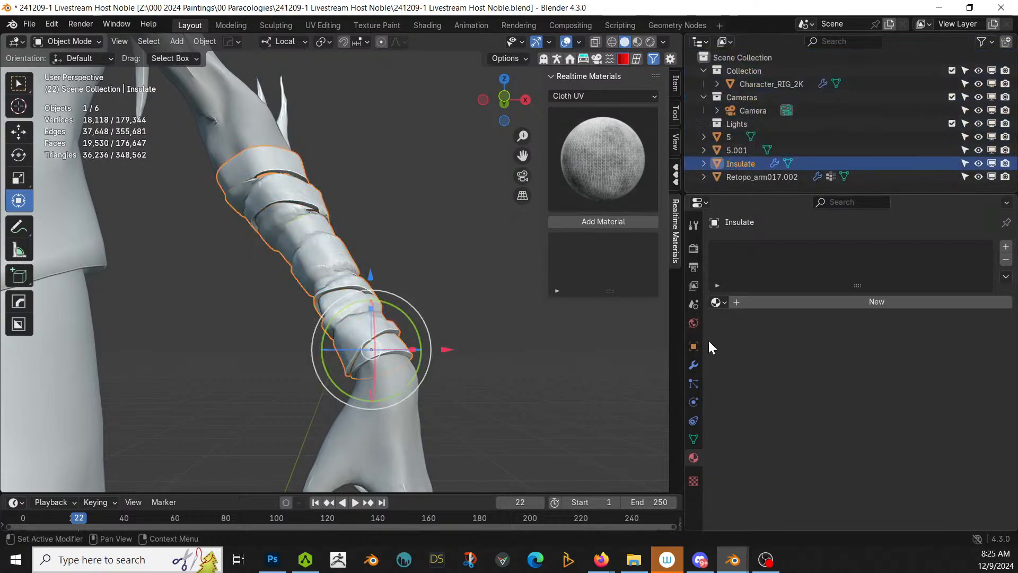
Step: Set the Solidify modifier's thickness on the joined forearm wraps to 0.002 m
{"action": "left_click", "coordinate": [693, 365]}
{"action": "left_click_drag", "start_coordinate": [917, 335], "coordinate": [918, 334]}
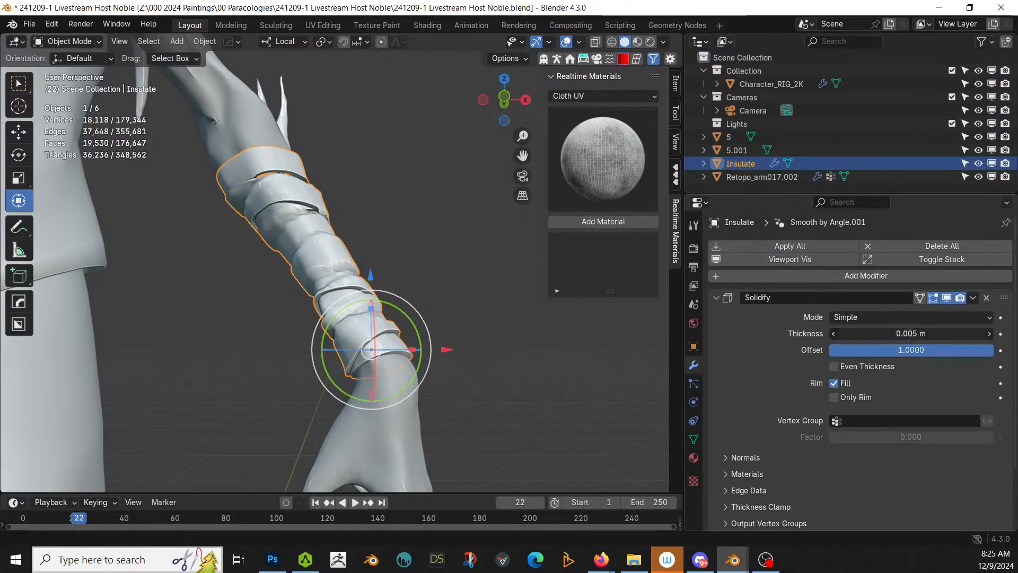
{"action": "type", "text": ".002"}
{"action": "key", "text": "Return"}
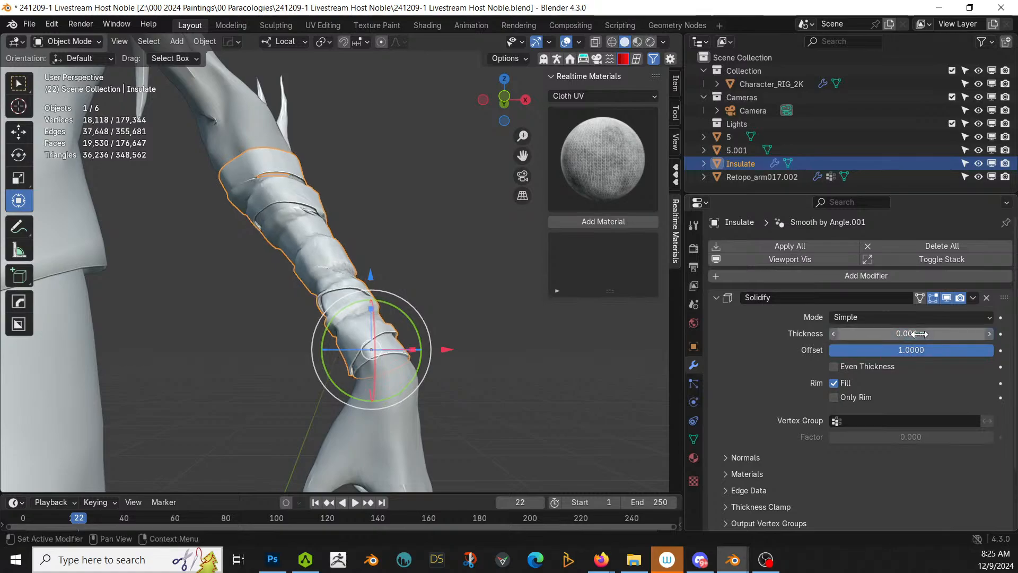
Step: Mirror the forearm wraps across the body along the X axis onto the other arm with a mirror modifier
{"action": "middle_click_drag", "start_coordinate": [495, 307], "coordinate": [468, 346]}
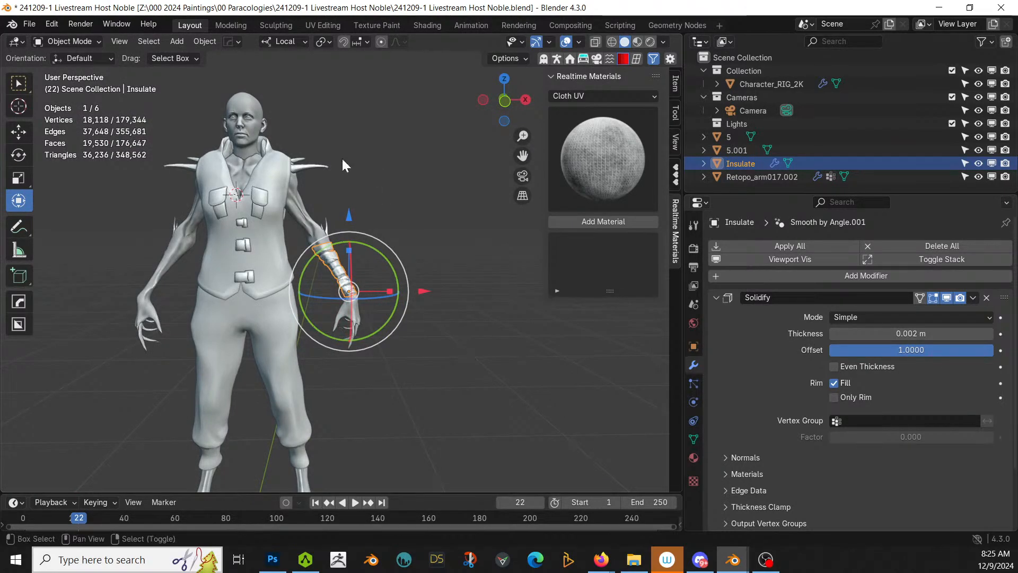
{"action": "left_click", "coordinate": [256, 111], "text": "shift"}
{"action": "key", "text": "alt+x"}
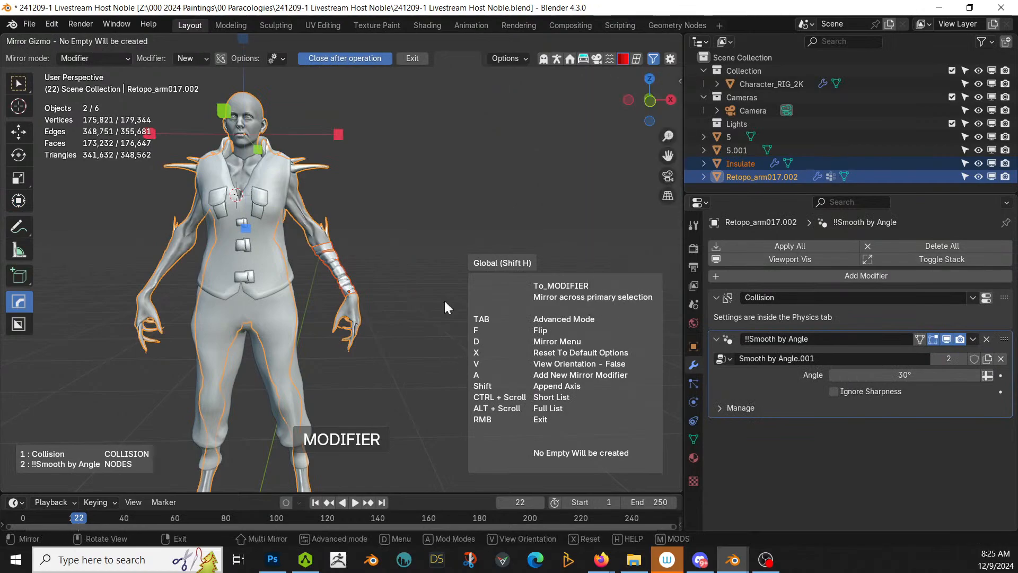
{"action": "left_click", "coordinate": [338, 134]}
{"action": "scroll", "coordinate": [411, 294], "scroll_direction": "up", "scroll_amount": 3}
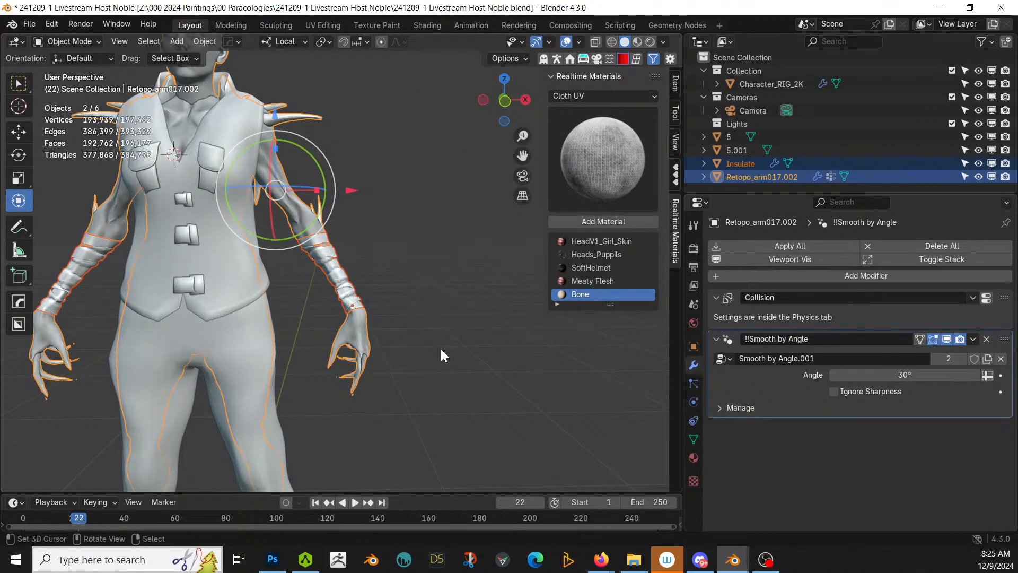
Step: Select only the forearm wraps and set the Realtime Materials category to Leather UV
{"action": "left_click", "coordinate": [344, 277]}
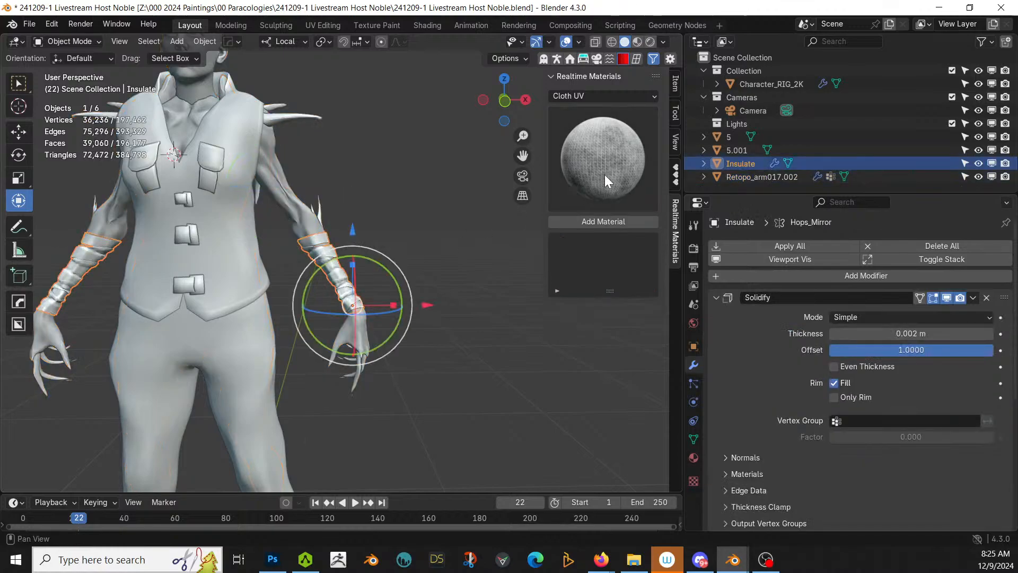
{"action": "left_click", "coordinate": [609, 97]}
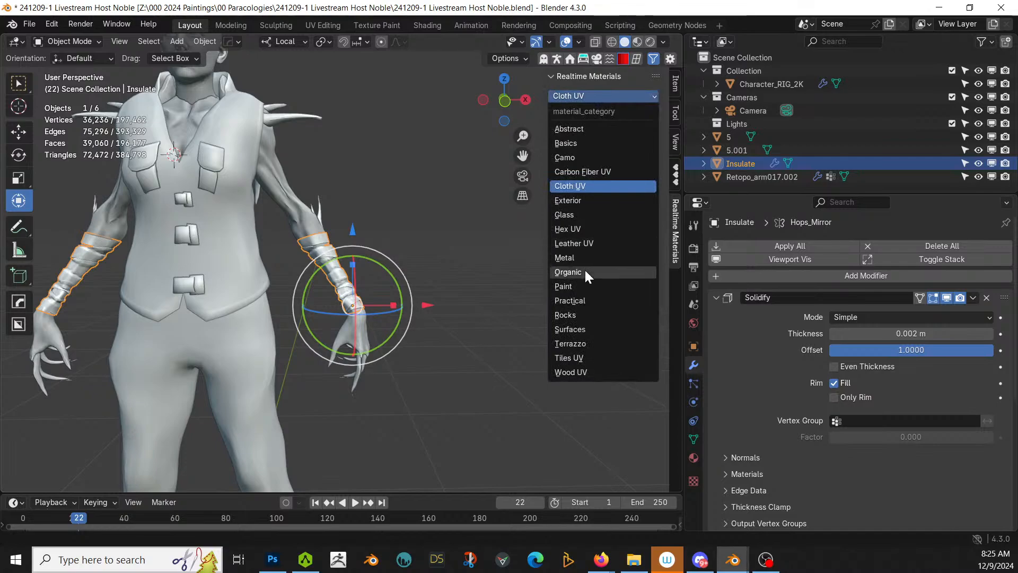
{"action": "left_click", "coordinate": [585, 243]}
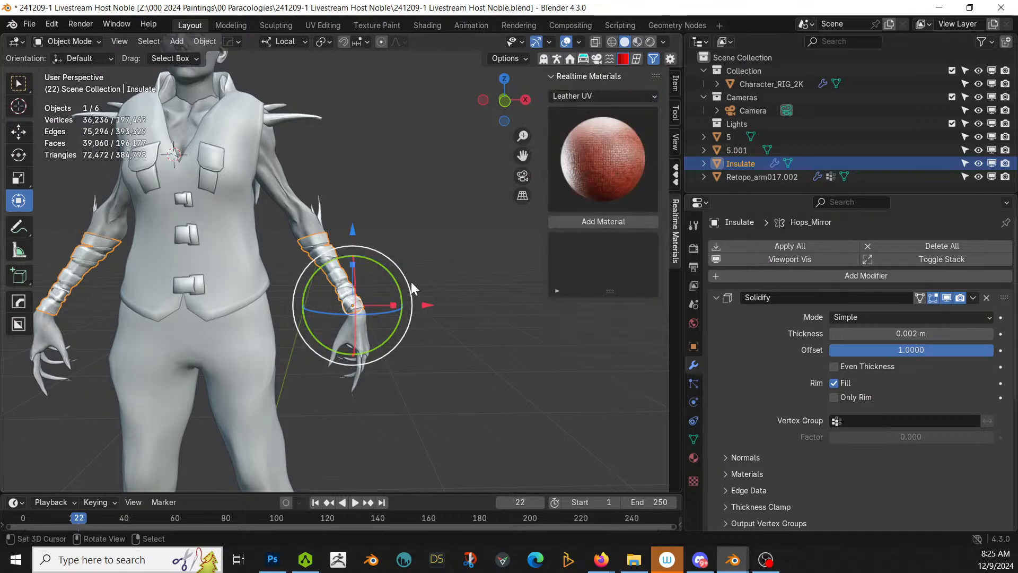
Step: Unwrap all faces of the forearm wraps with Smart UV Project at a 66° angle limit and zero island margin
{"action": "key", "text": "Tab"}
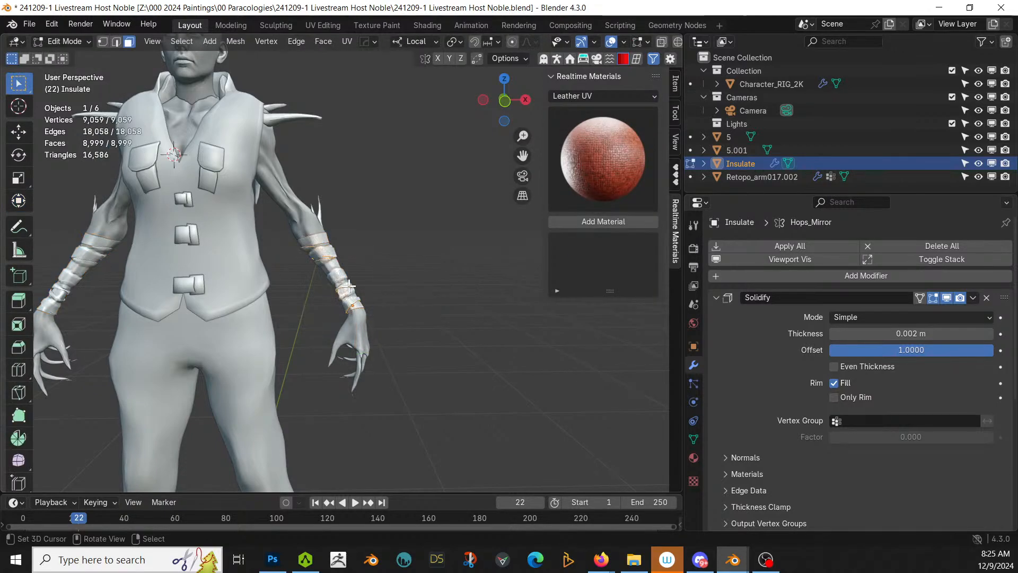
{"action": "key", "text": "u"}
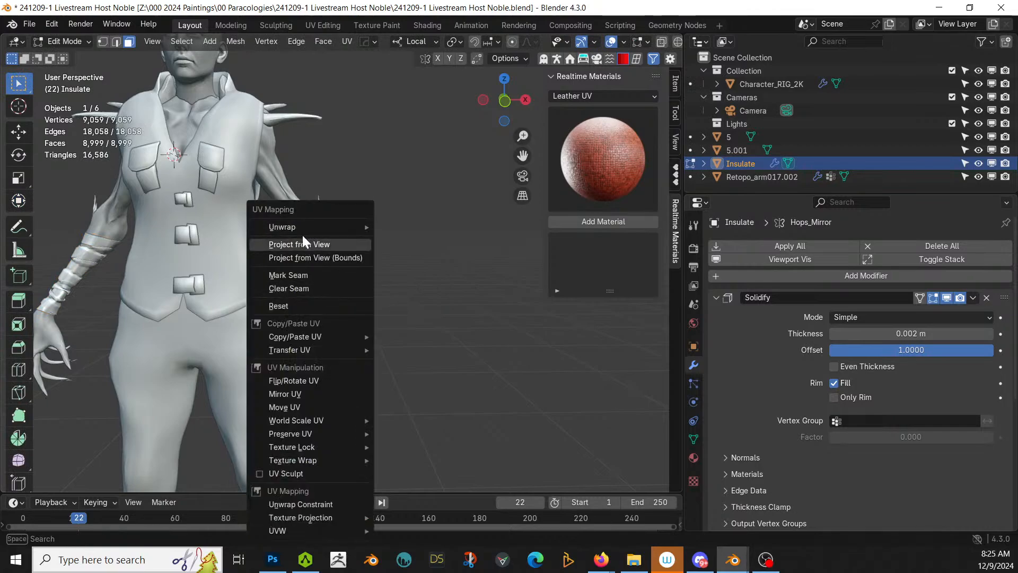
{"action": "mouse_move", "coordinate": [338, 225]}
{"action": "left_click", "coordinate": [444, 273]}
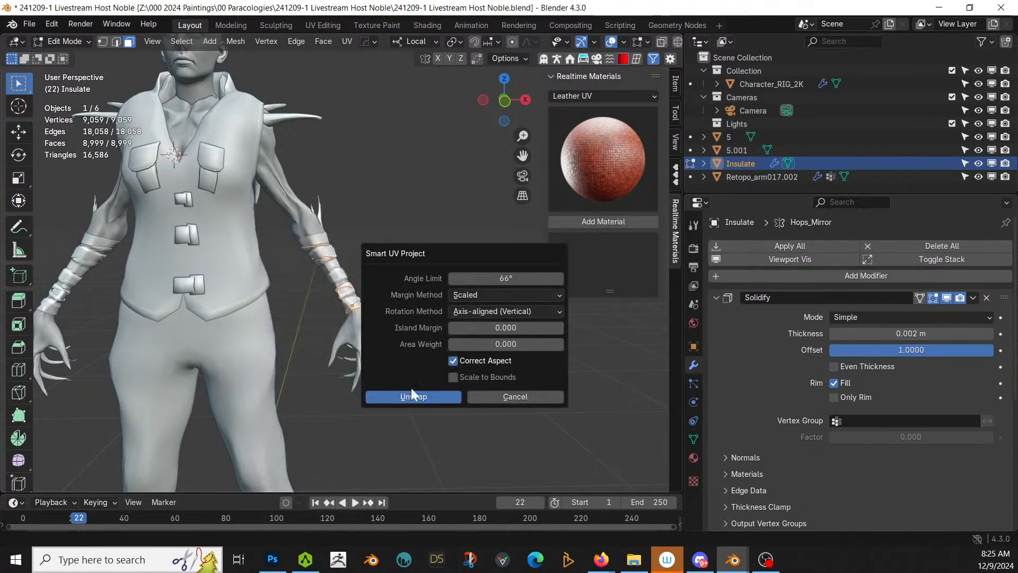
{"action": "left_click", "coordinate": [422, 396]}
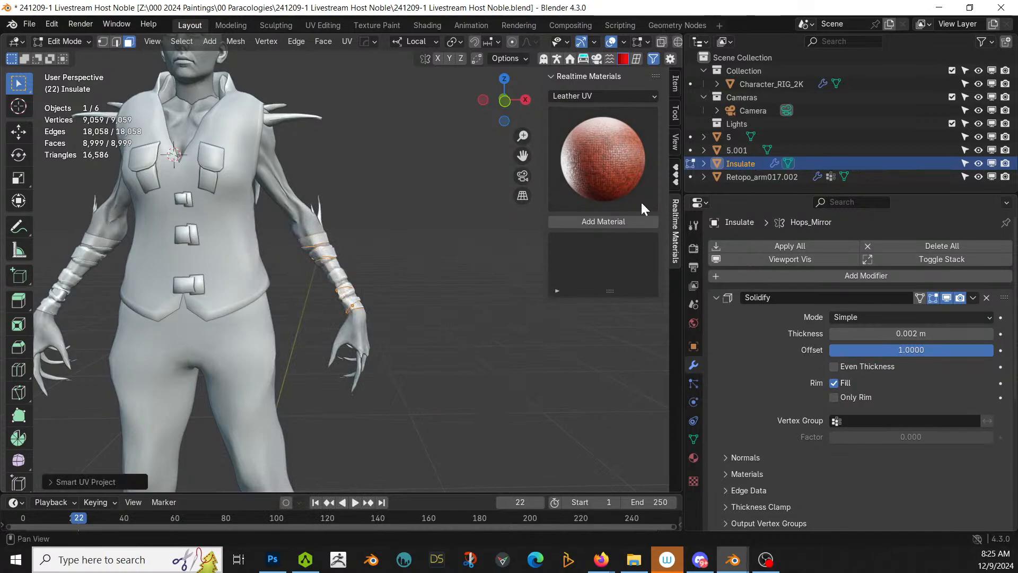
Step: Add the Leather_06 material to the forearm wraps, show the model in Material Preview shading, and deselect all faces
{"action": "left_click", "coordinate": [594, 154]}
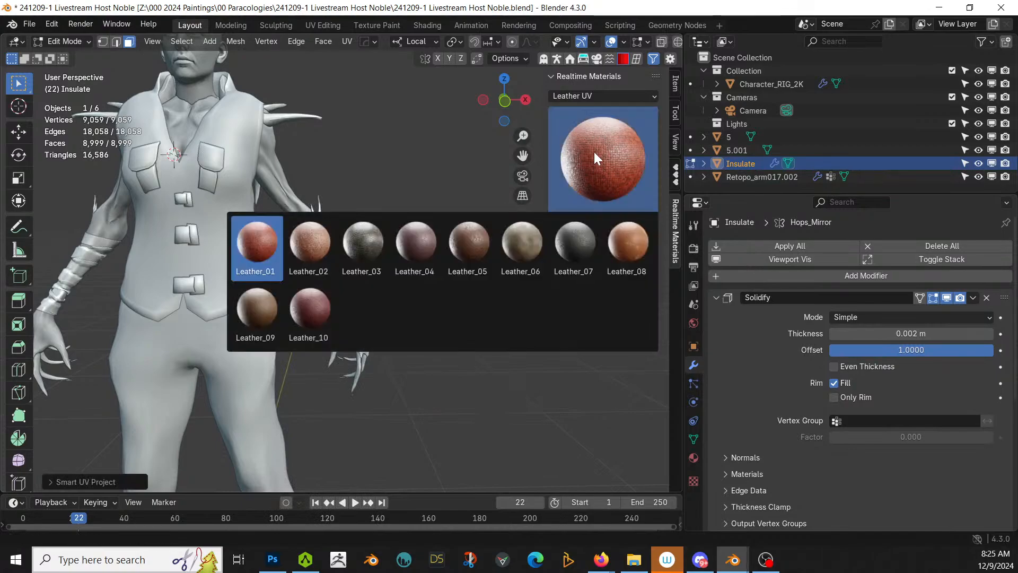
{"action": "left_click", "coordinate": [524, 250]}
{"action": "left_click", "coordinate": [609, 219]}
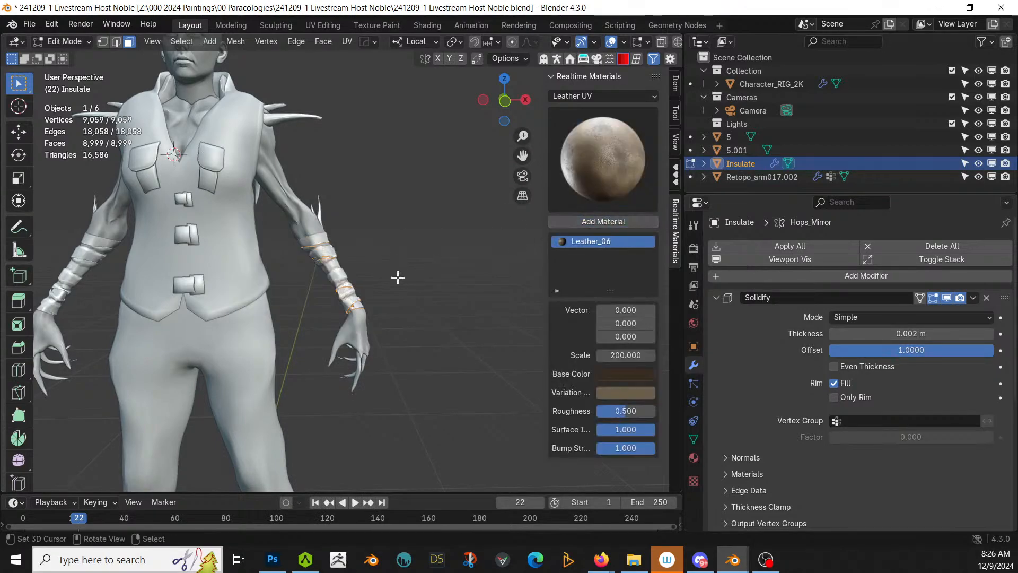
{"action": "left_click", "coordinate": [397, 275]}
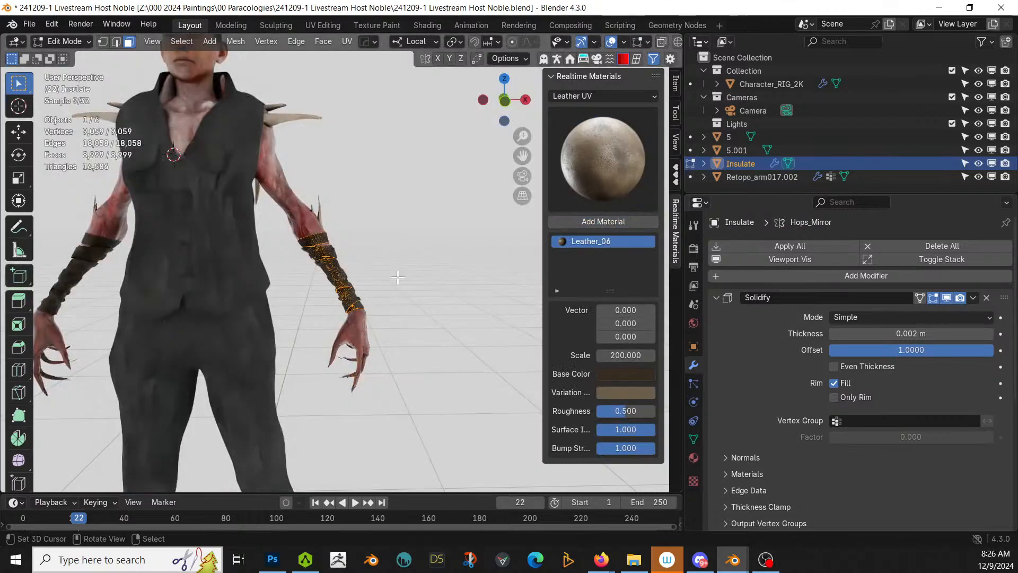
{"action": "key", "text": "alt+a"}
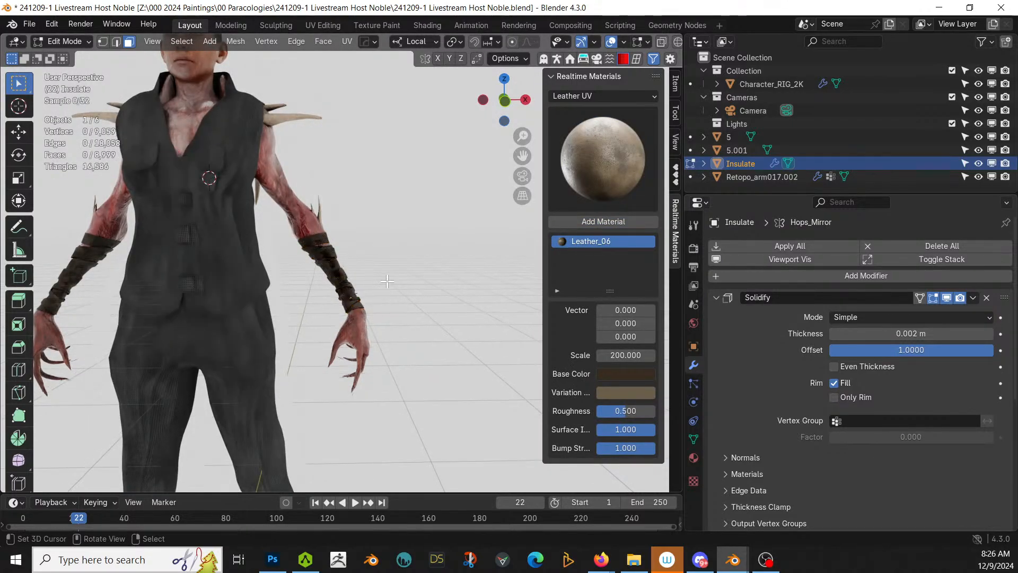
Step: Set the Leather_06 material's texture scale to 500 on the forearm wraps
{"action": "scroll", "coordinate": [345, 272], "scroll_direction": "down", "scroll_amount": 4}
{"action": "middle_click_drag", "start_coordinate": [378, 276], "coordinate": [409, 298]}
{"action": "scroll", "coordinate": [409, 298], "scroll_direction": "up", "scroll_amount": 6}
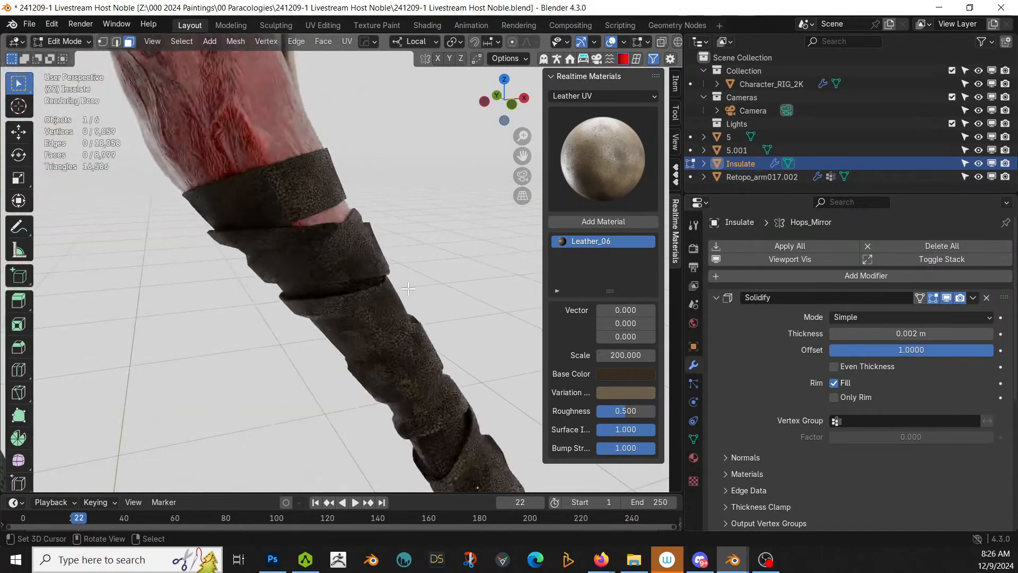
{"action": "double_click", "coordinate": [618, 355]}
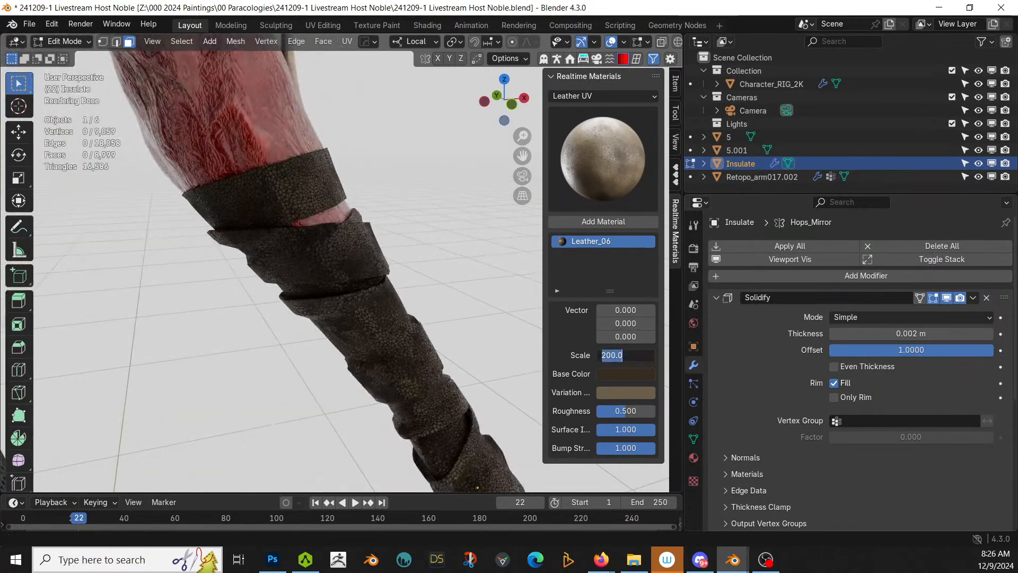
{"action": "type", "text": "500"}
{"action": "key", "text": "Return"}
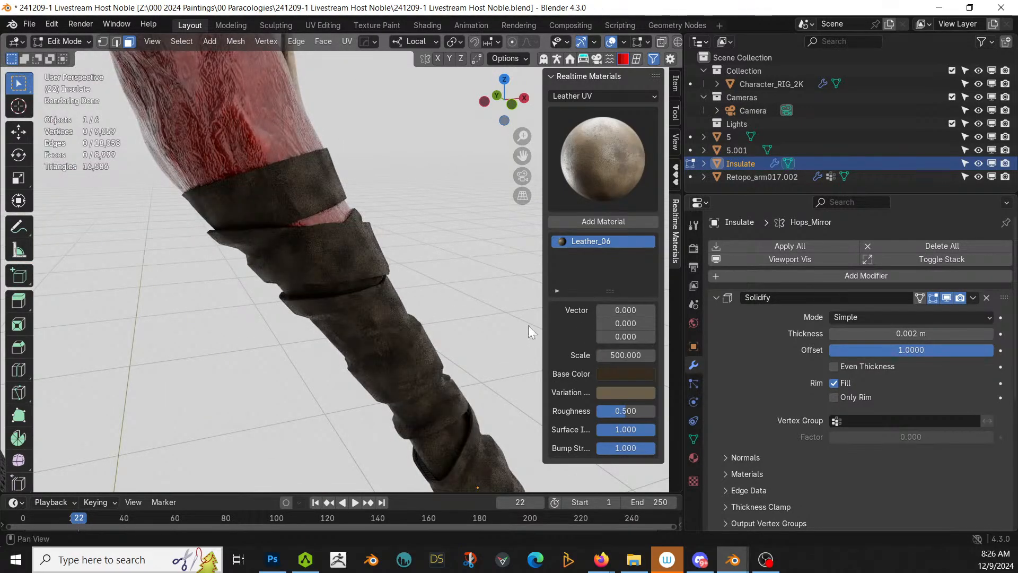
Step: Check the whole character with the leather wraps from the front and save the Blender file
{"action": "scroll", "coordinate": [330, 281], "scroll_direction": "down", "scroll_amount": 6}
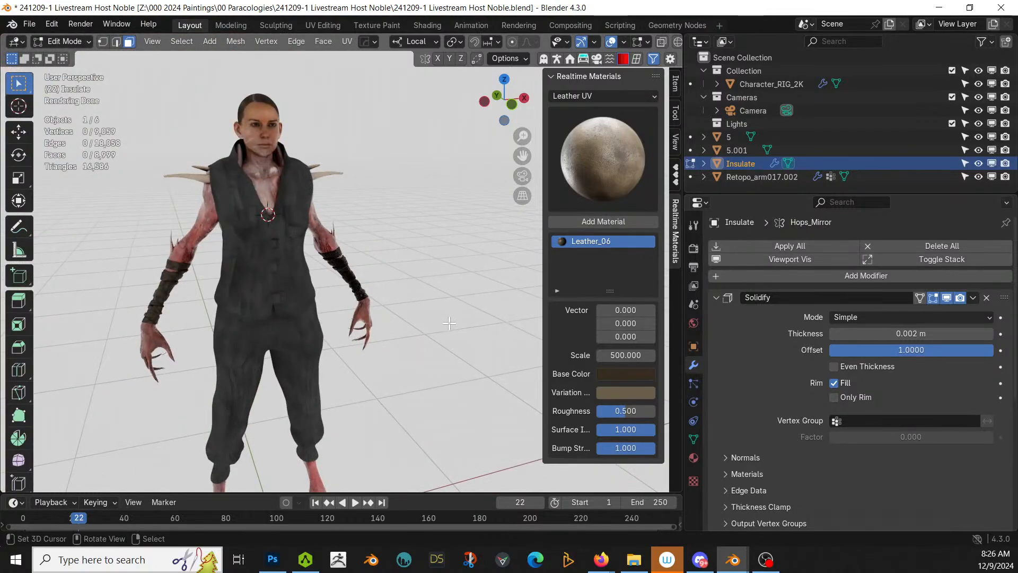
{"action": "scroll", "coordinate": [381, 334], "scroll_direction": "down", "scroll_amount": 4}
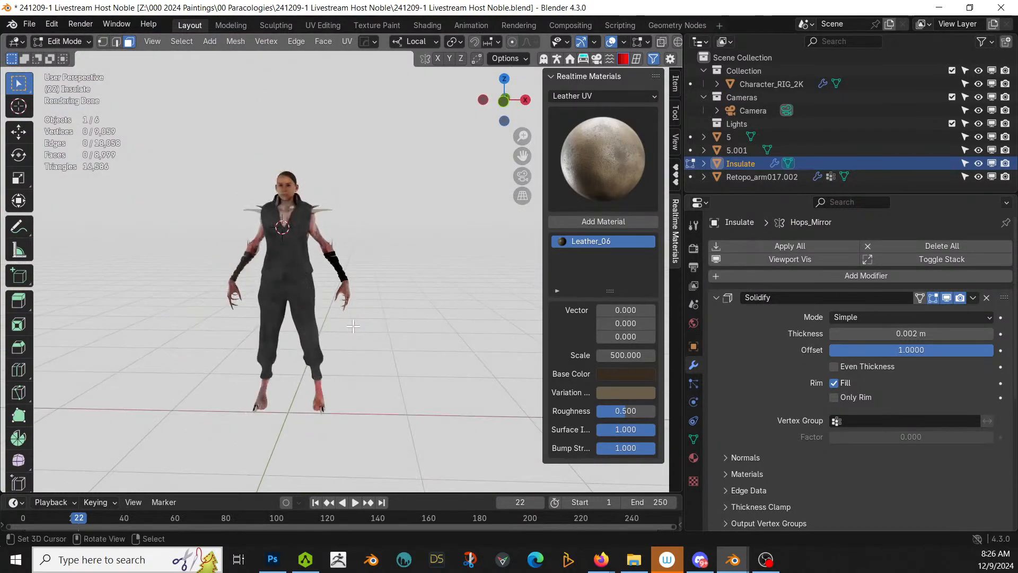
{"action": "middle_click_drag", "start_coordinate": [349, 356], "coordinate": [323, 308]}
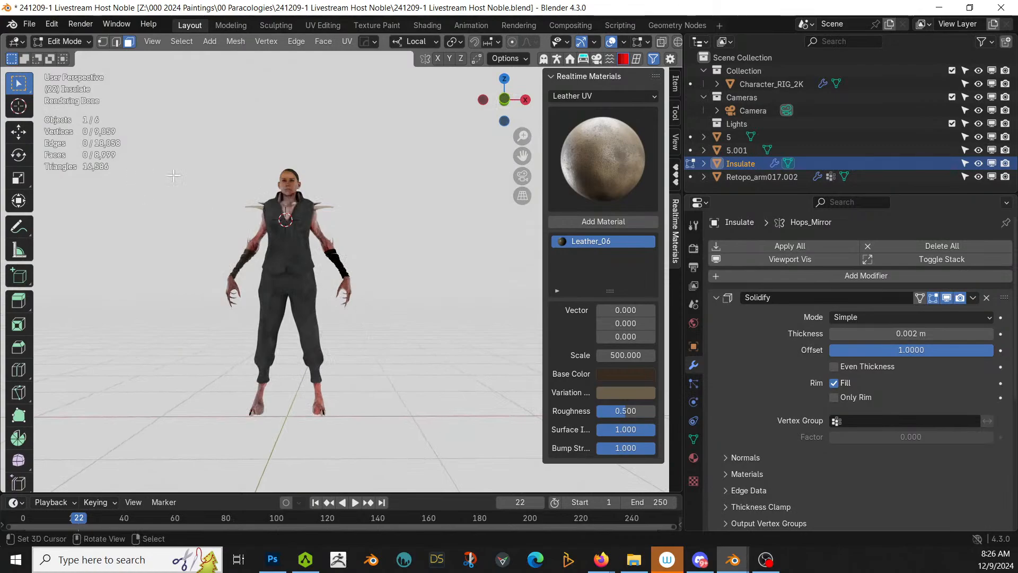
{"action": "key", "text": "ctrl+s"}
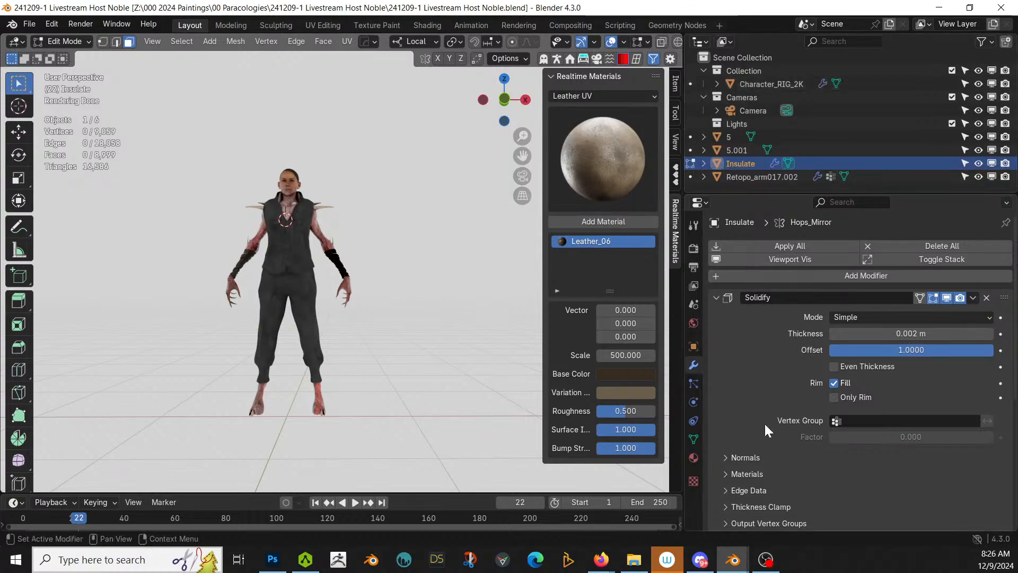
Step: Return to Object Mode, select every object in the scene, and convert them to meshes so their modifiers are applied
{"action": "key", "text": "a"}
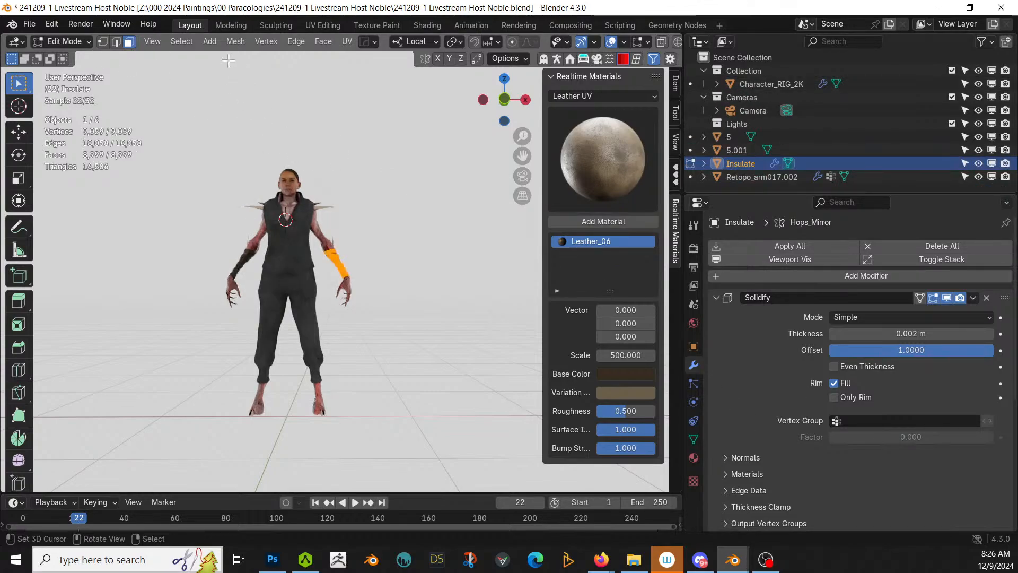
{"action": "key", "text": "Tab"}
{"action": "key", "text": "a"}
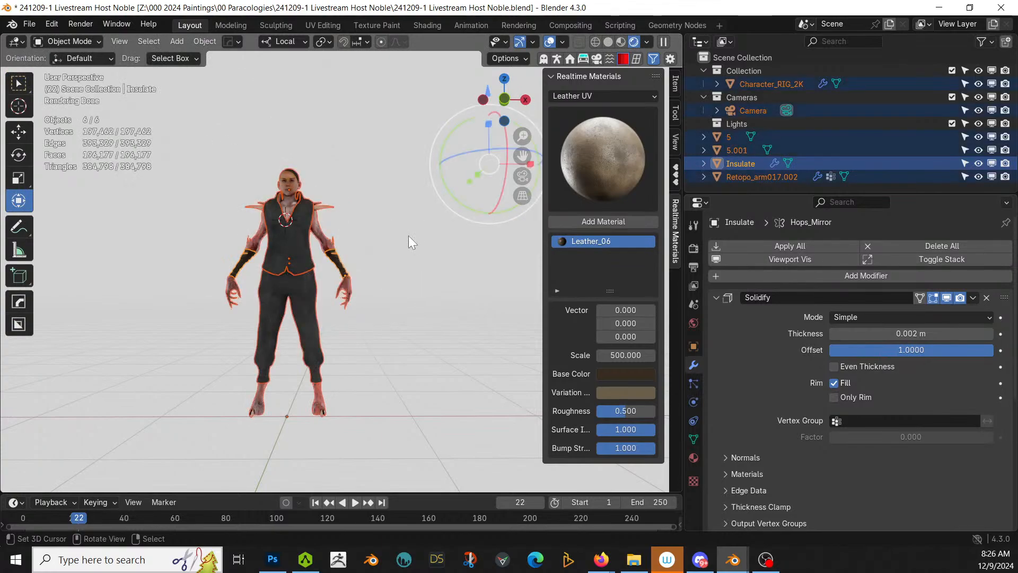
{"action": "left_click", "coordinate": [202, 41]}
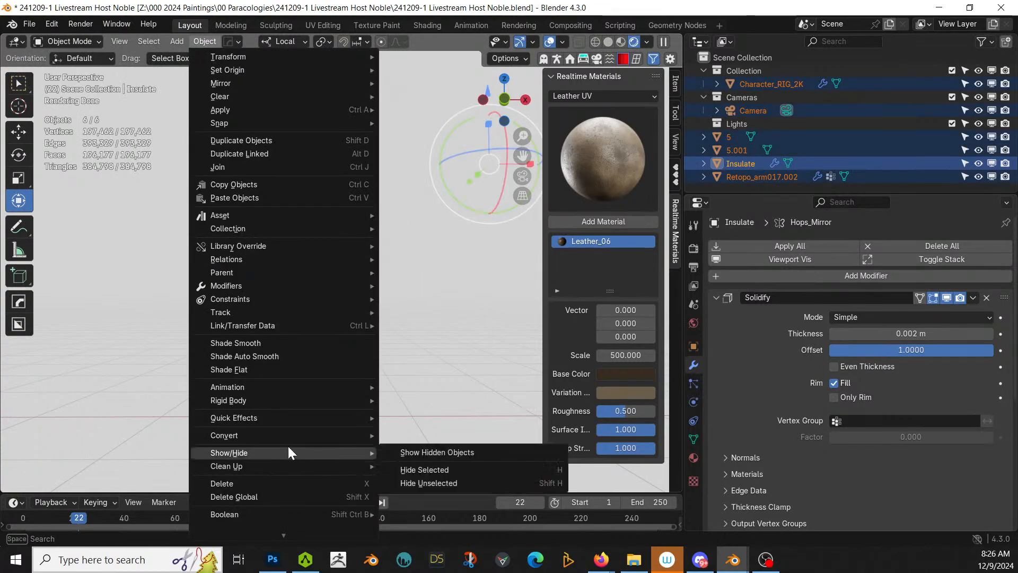
{"action": "mouse_move", "coordinate": [287, 435]}
{"action": "left_click", "coordinate": [419, 435]}
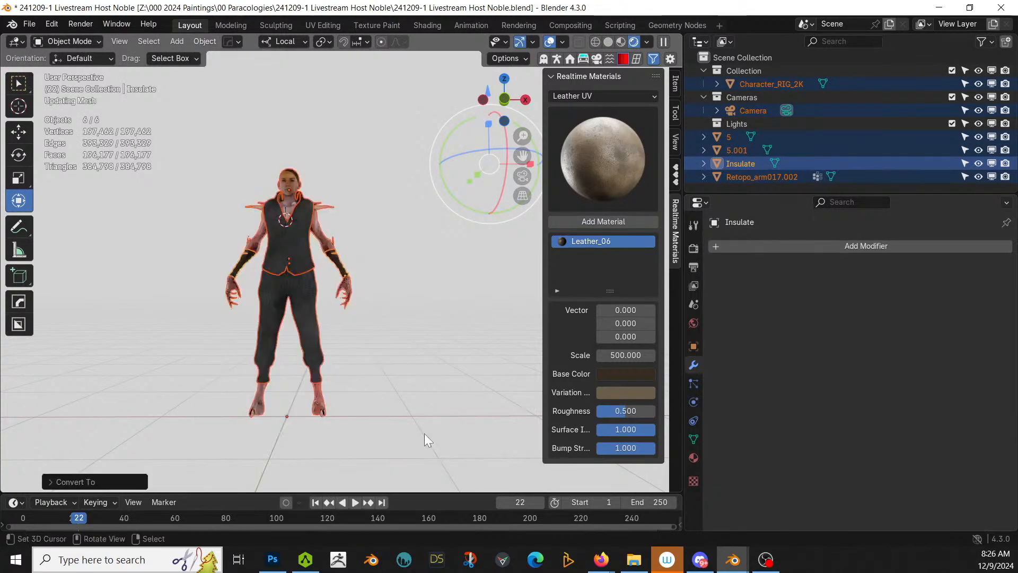
Step: Make the character body mesh Retopo_arm017.002 the active object and join all the selected meshes into it
{"action": "scroll", "coordinate": [265, 269], "scroll_direction": "up", "scroll_amount": 5}
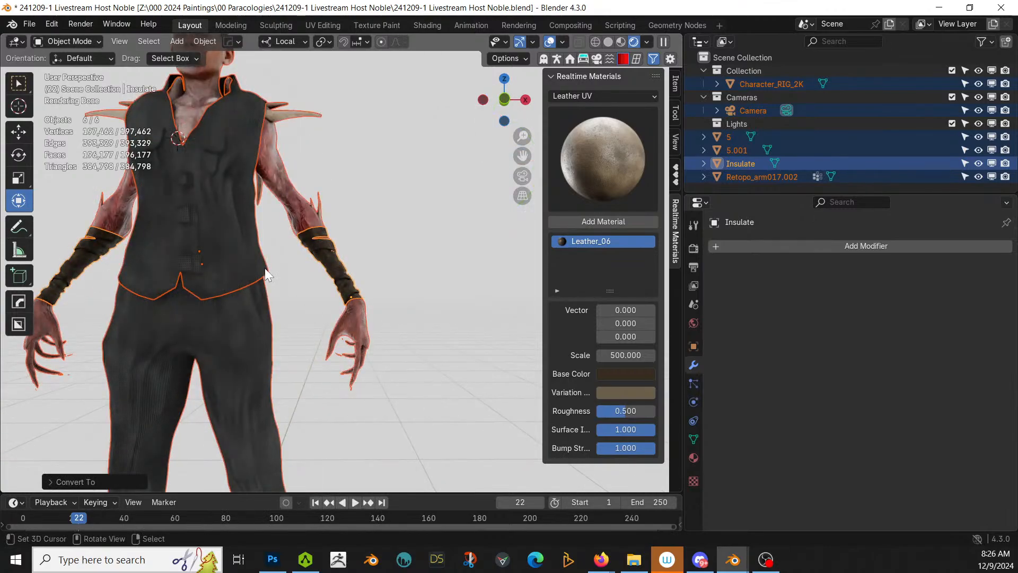
{"action": "left_click", "coordinate": [192, 105], "text": "shift"}
{"action": "key", "text": "Delete"}
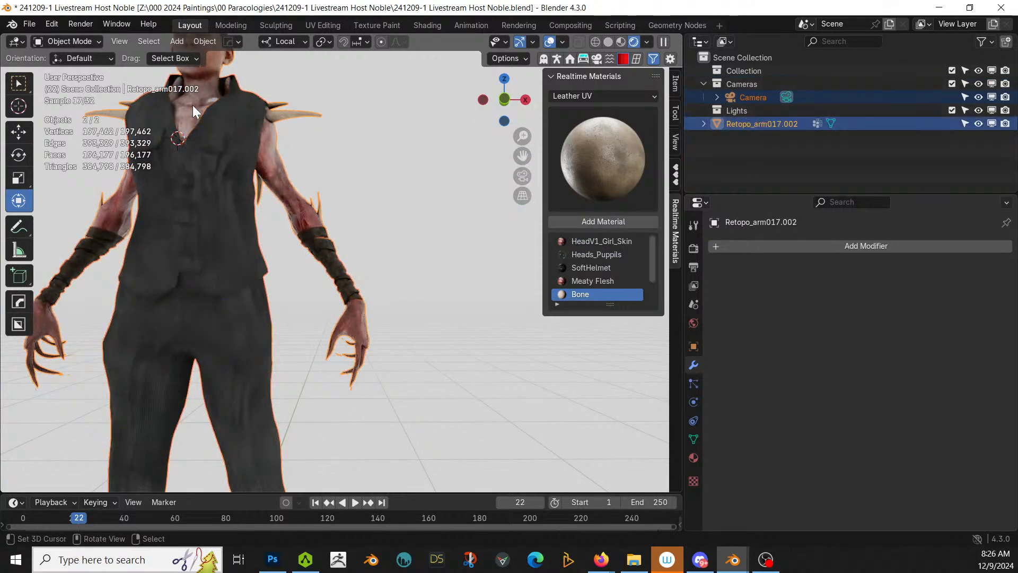
{"action": "scroll", "coordinate": [346, 298], "scroll_direction": "down", "scroll_amount": 2}
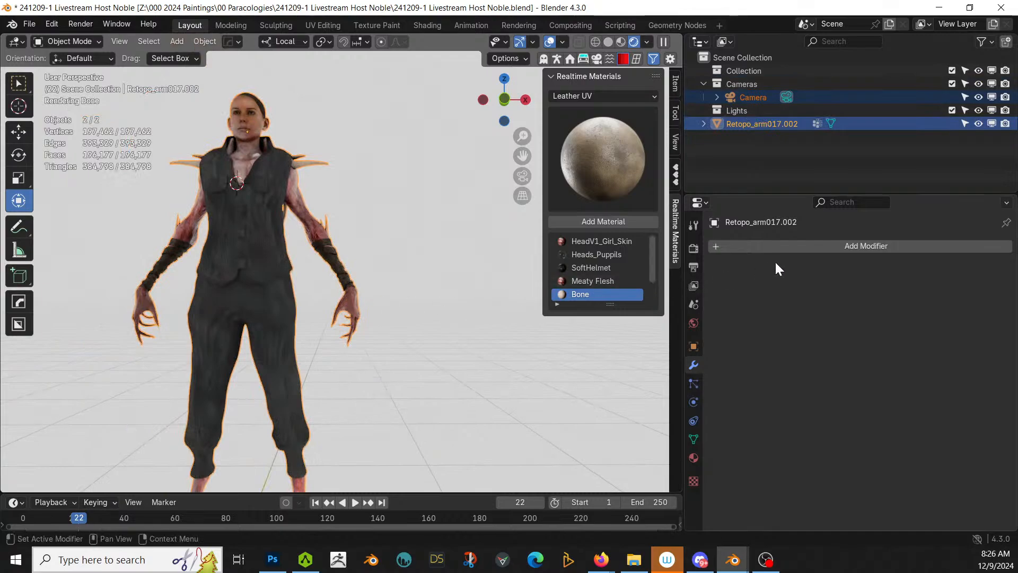
Step: Add a Decimate modifier to the joined character mesh and set its collapse ratio to 0.99
{"action": "left_click", "coordinate": [794, 249]}
{"action": "mouse_move", "coordinate": [791, 249]}
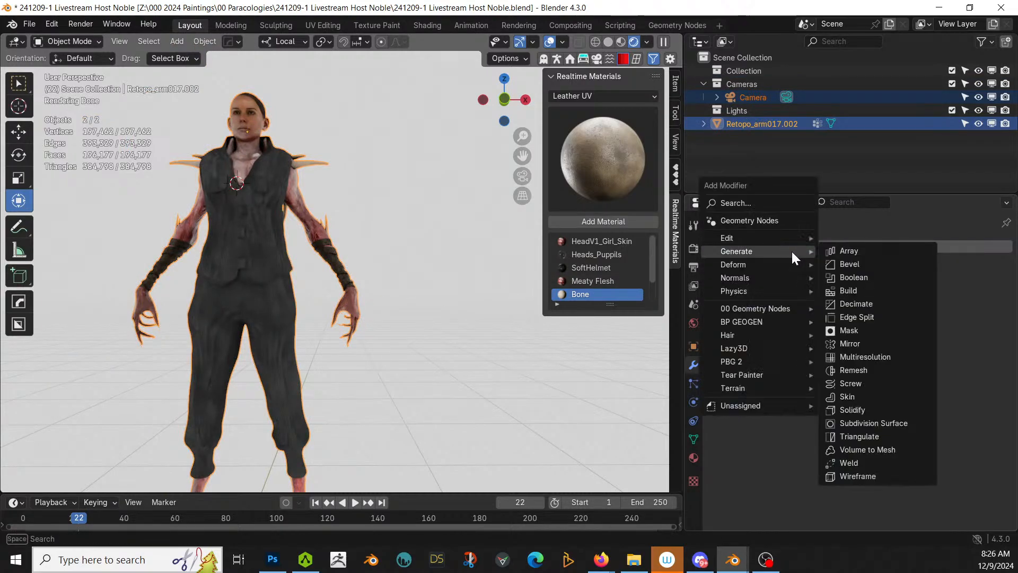
{"action": "left_click", "coordinate": [872, 304]}
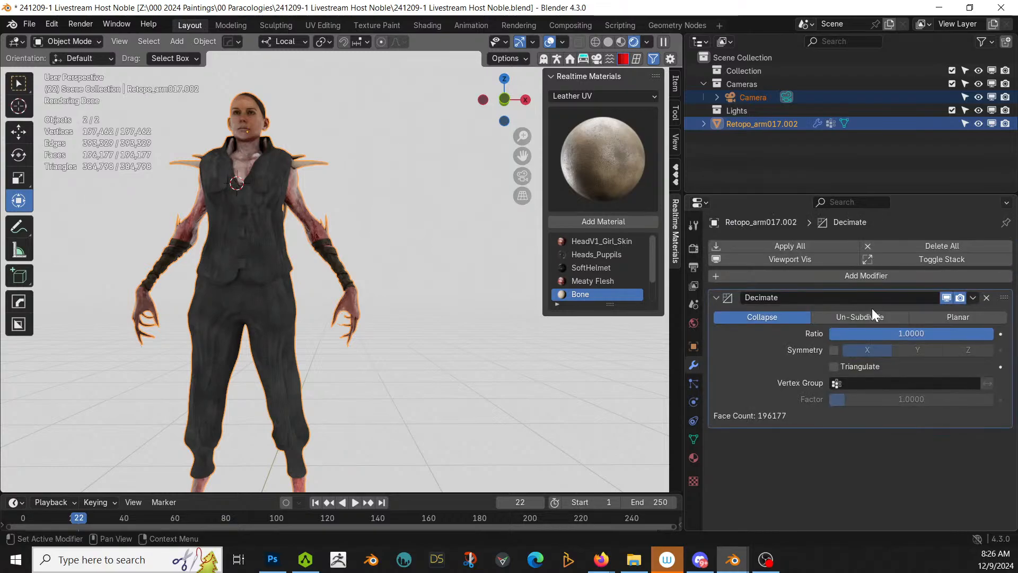
{"action": "left_click", "coordinate": [902, 334]}
{"action": "key", "text": "BackSpace"}
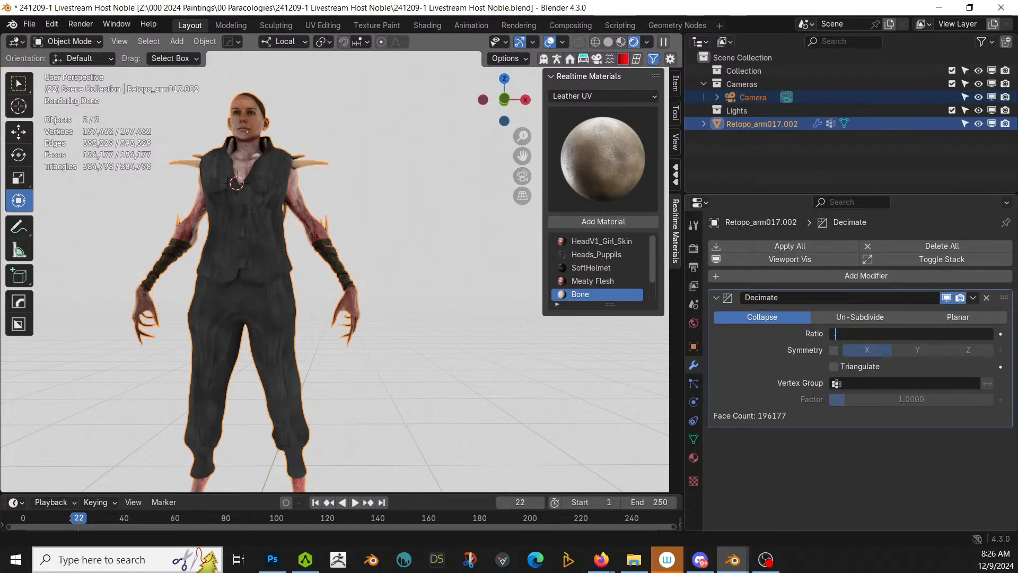
{"action": "key", "text": "Return"}
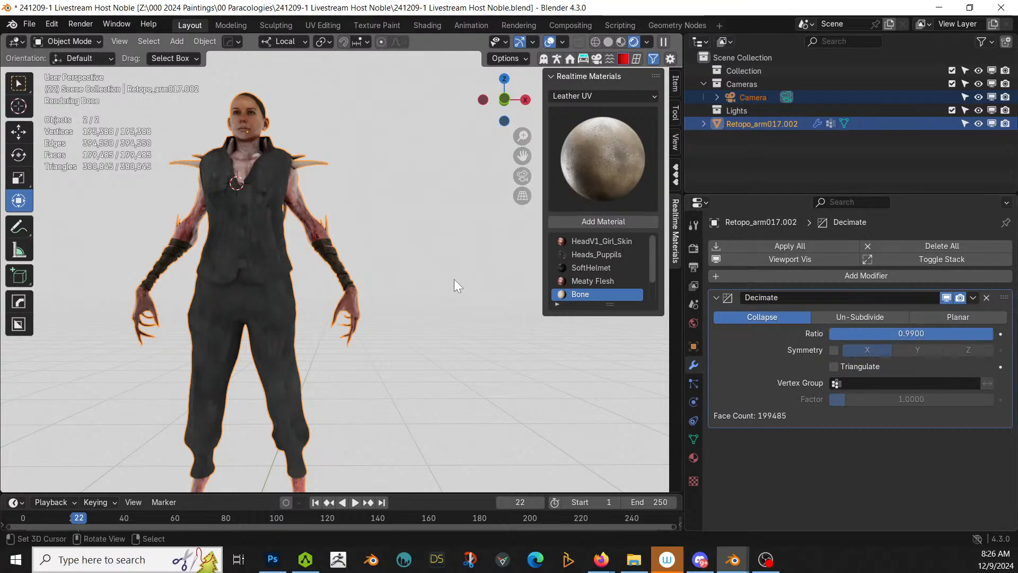
Step: Apply the Decimate modifier on the character mesh and save the Blender file
{"action": "middle_click_drag", "start_coordinate": [413, 318], "coordinate": [359, 332]}
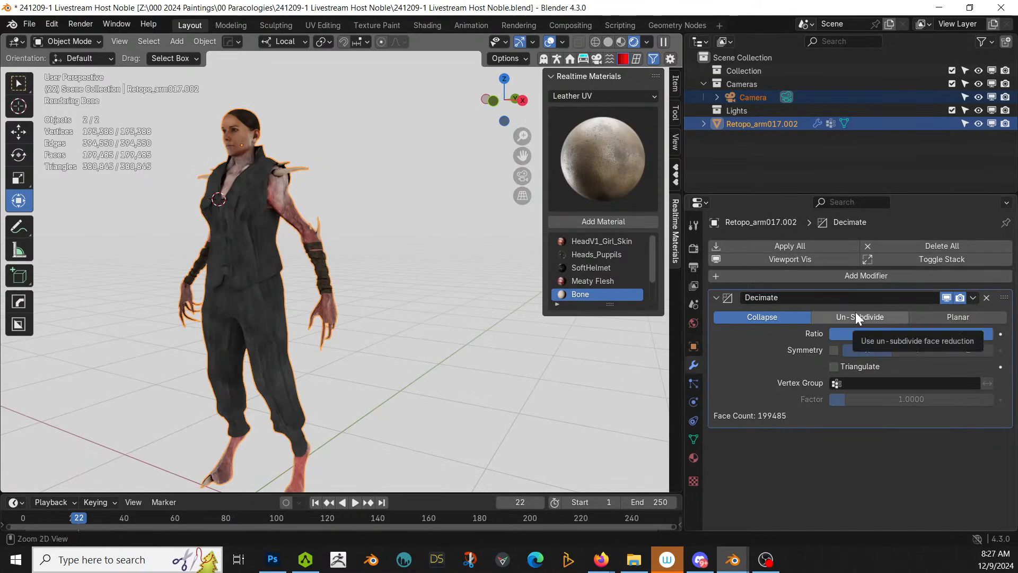
{"action": "key", "text": "ctrl+a"}
{"action": "middle_click_drag", "start_coordinate": [381, 342], "coordinate": [428, 345]}
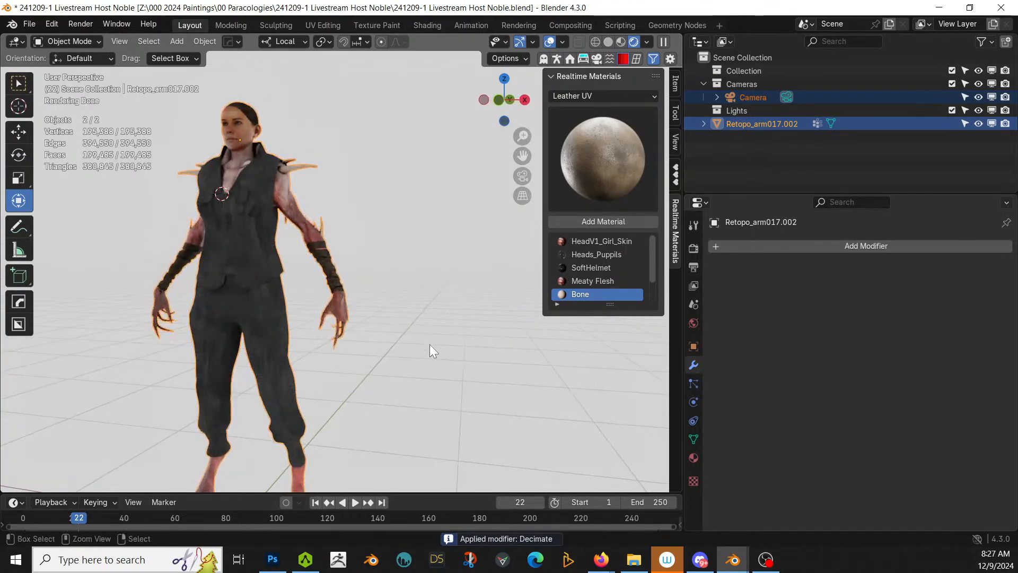
{"action": "key", "text": "ctrl+s"}
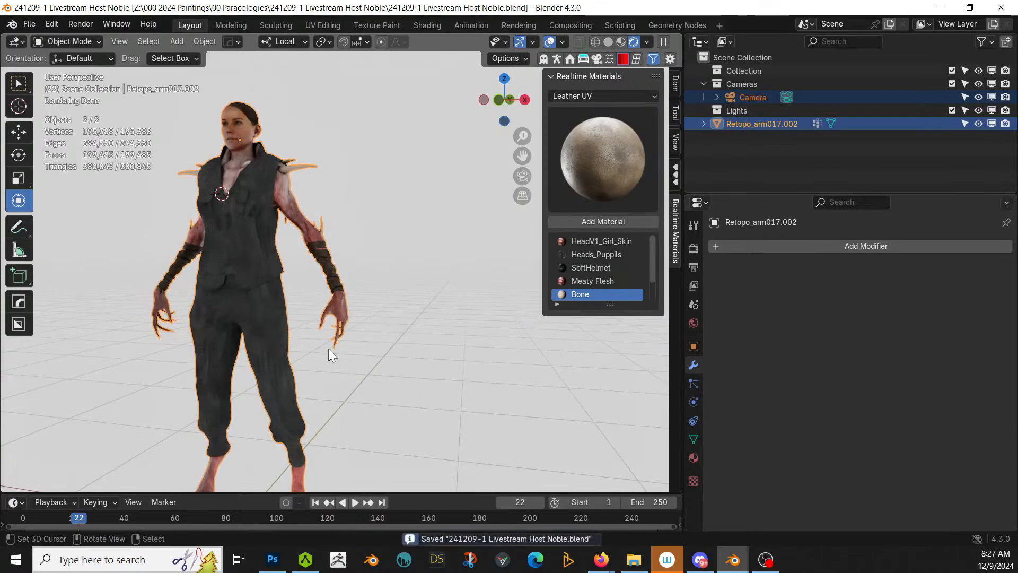
Step: Select only the joined character mesh, rename it Host Noblewoman, and save the file
{"action": "middle_click_drag", "start_coordinate": [329, 349], "coordinate": [393, 367]}
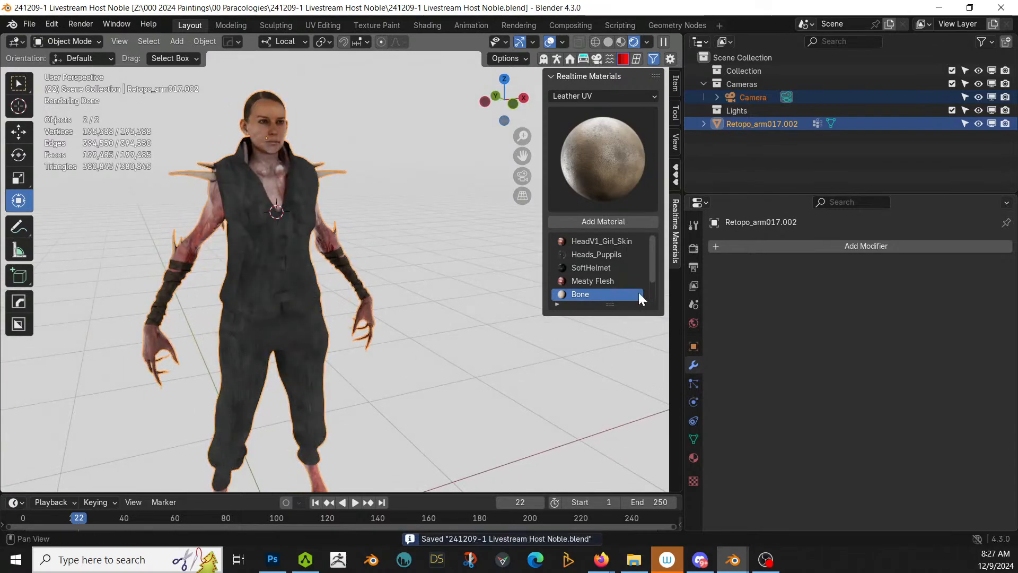
{"action": "left_click", "coordinate": [748, 124]}
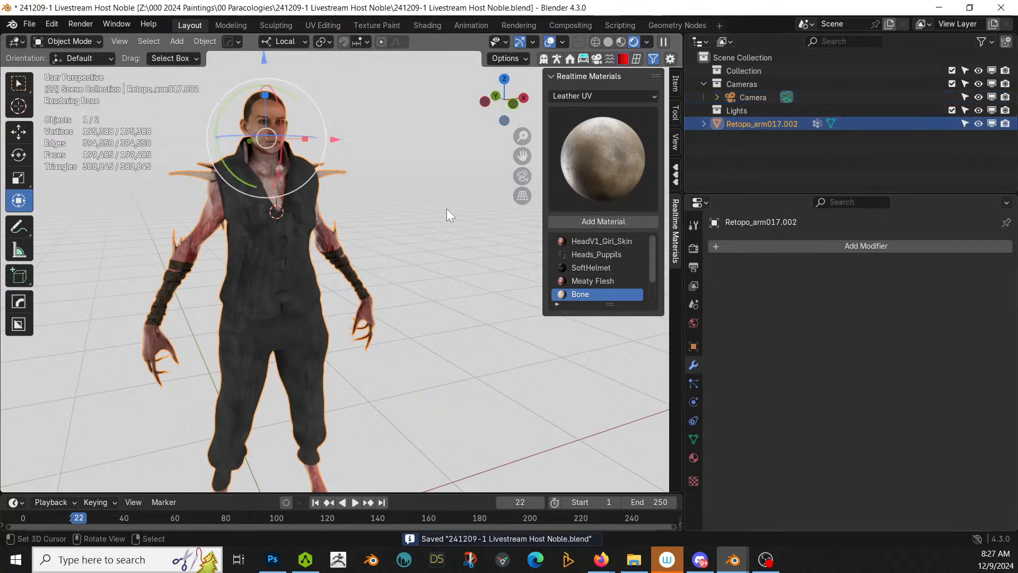
{"action": "double_click", "coordinate": [783, 125]}
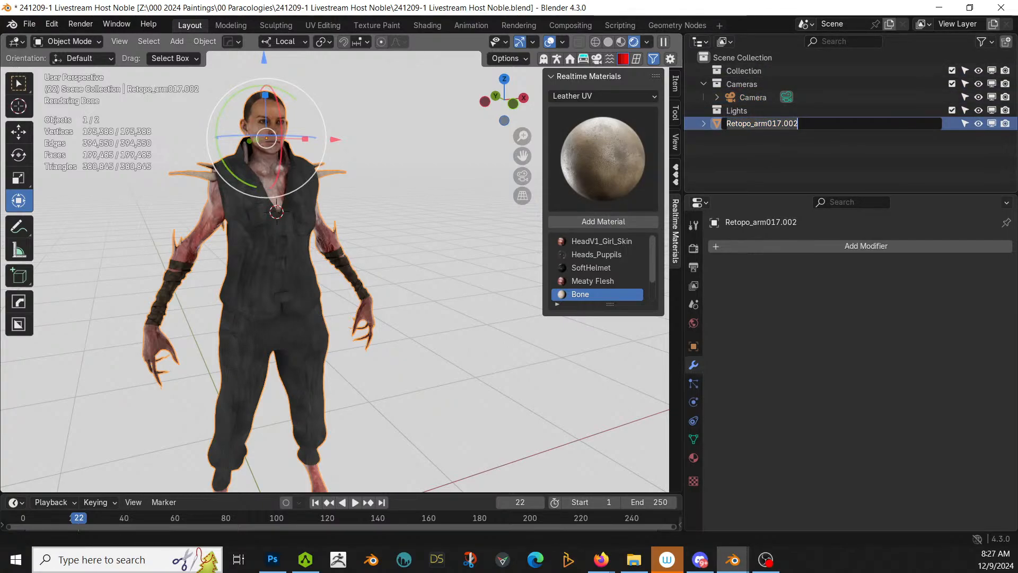
{"action": "type", "text": "Host"}
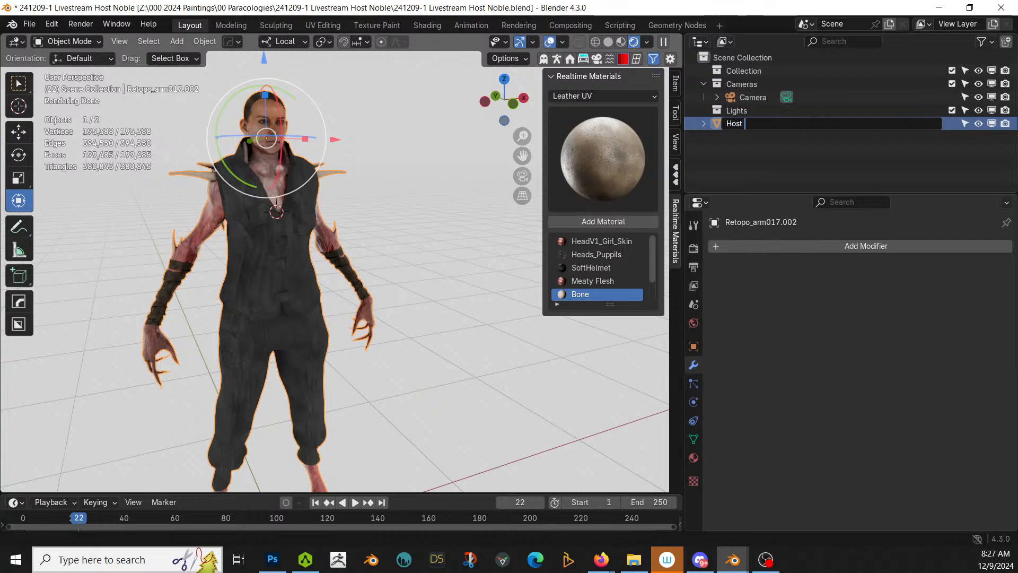
{"action": "type", "text": " Noblewoman"}
{"action": "key", "text": "Return"}
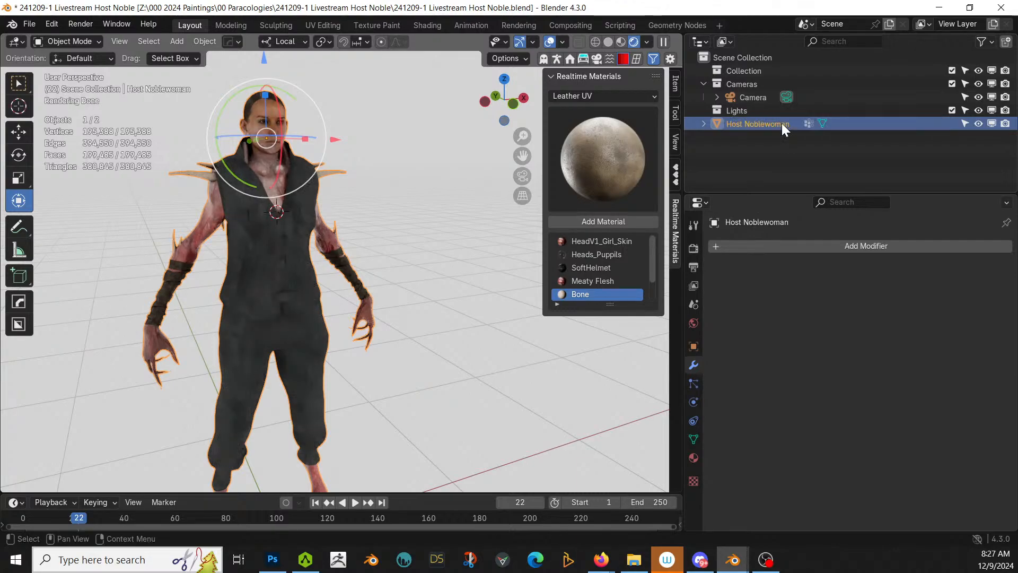
{"action": "key", "text": "ctrl+s"}
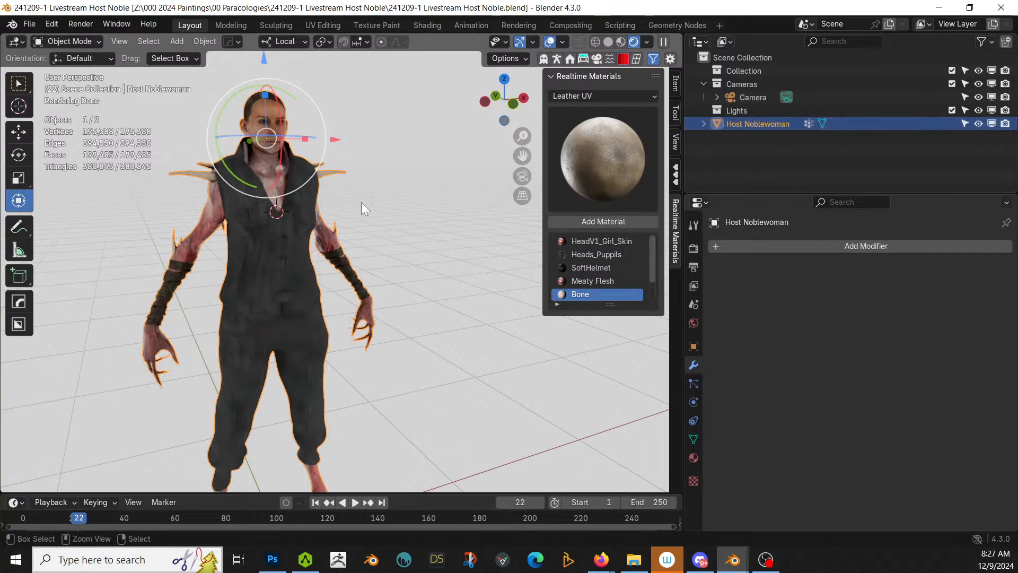
Step: Export the character as a Wavefront OBJ named 241209-1 Livestream Host Noble.obj in the project folder
{"action": "left_click", "coordinate": [30, 23]}
{"action": "mouse_move", "coordinate": [74, 227]}
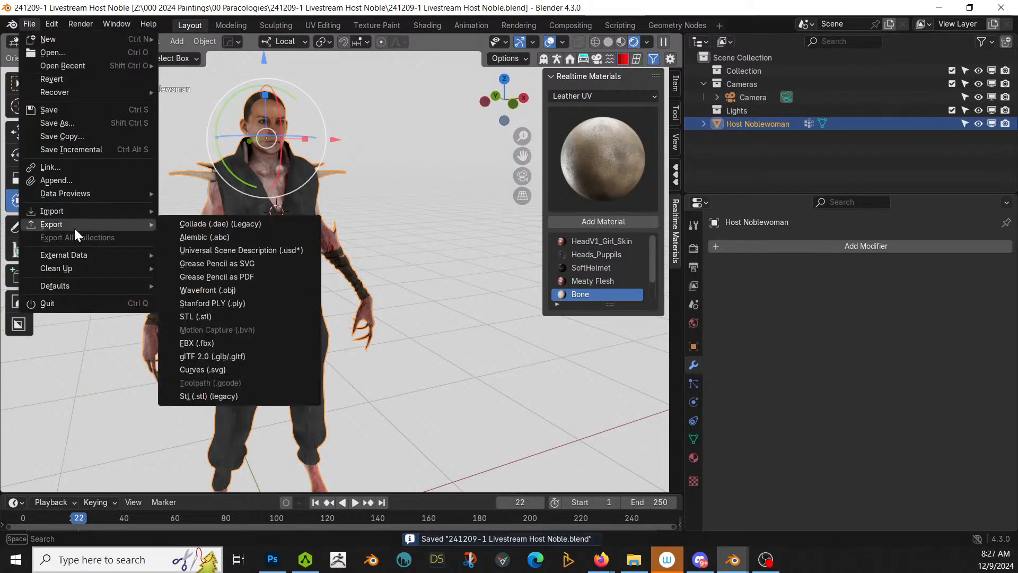
{"action": "left_click", "coordinate": [253, 291]}
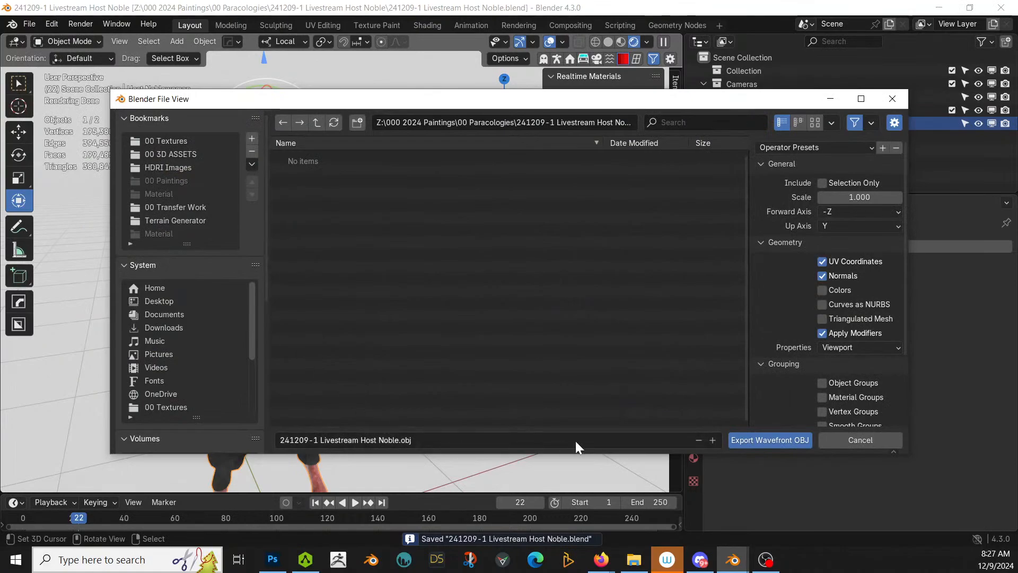
{"action": "left_click", "coordinate": [777, 442]}
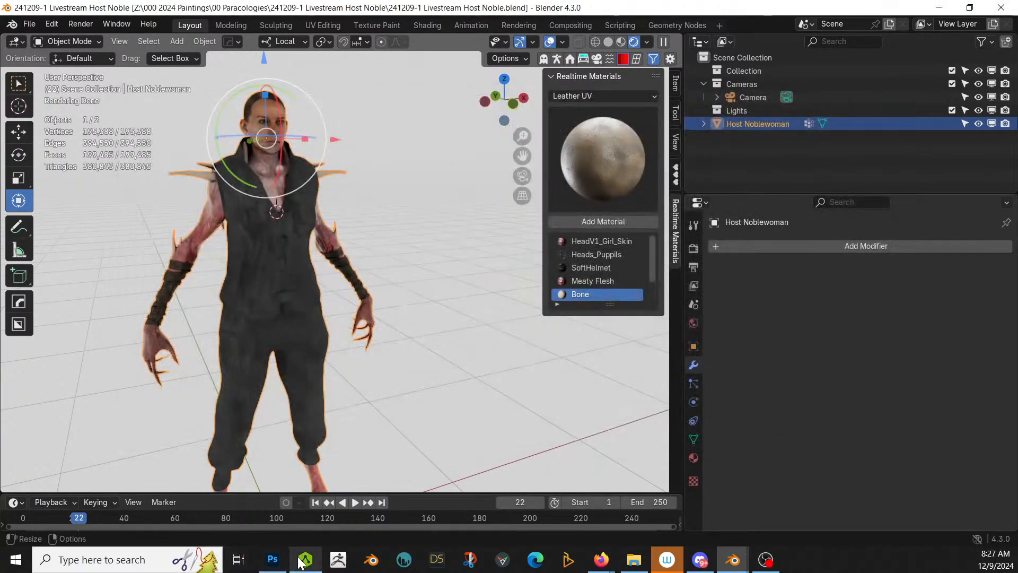
Step: Switch to AccuRIG and load the OBJ from the 241209-1 Livestream Host Noble folder, accepting the dense-model warning
{"action": "left_click", "coordinate": [305, 560]}
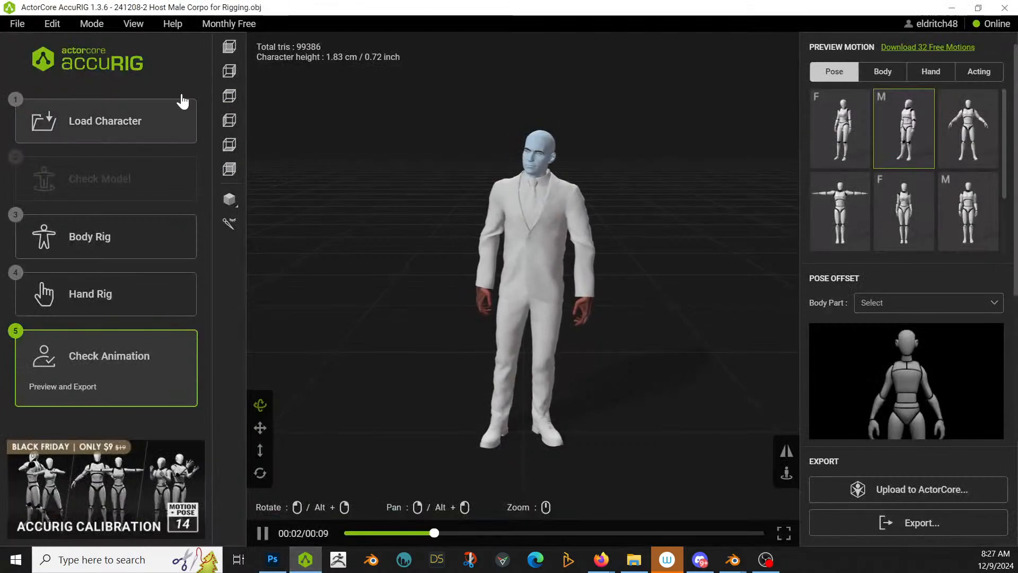
{"action": "left_click", "coordinate": [94, 136]}
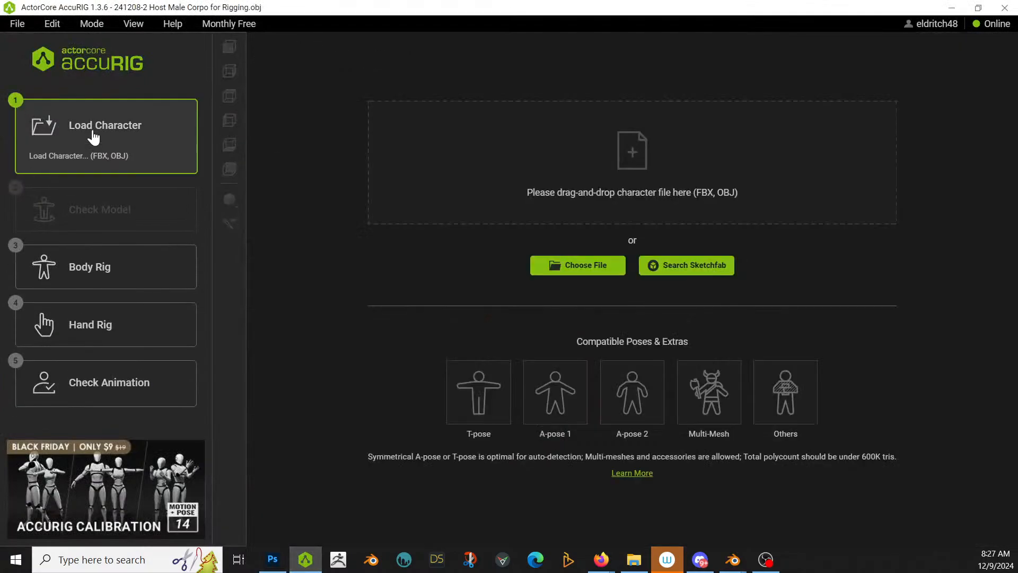
{"action": "left_click", "coordinate": [598, 272]}
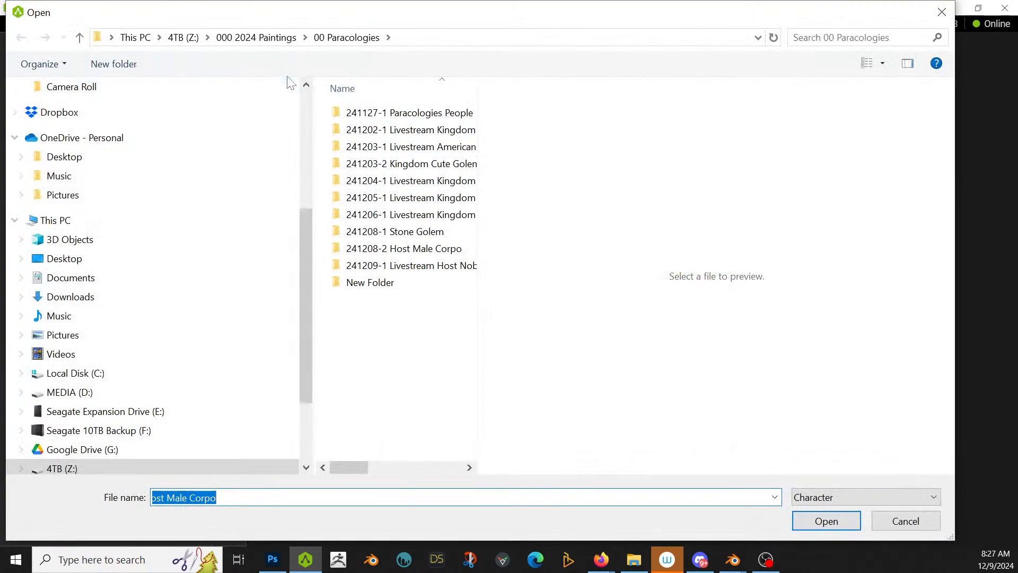
{"action": "double_click", "coordinate": [428, 267]}
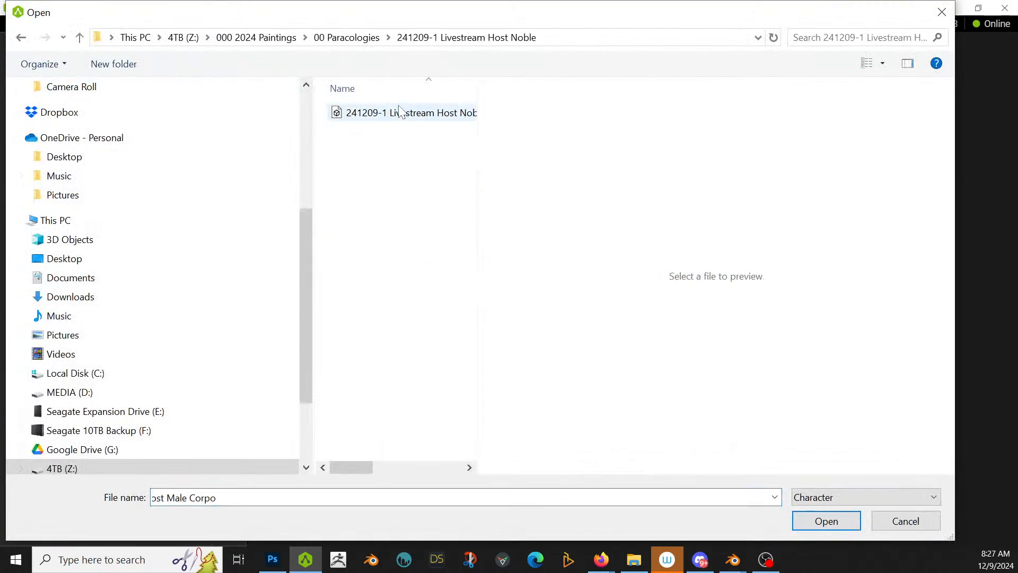
{"action": "left_click", "coordinate": [402, 115]}
{"action": "left_click", "coordinate": [826, 521]}
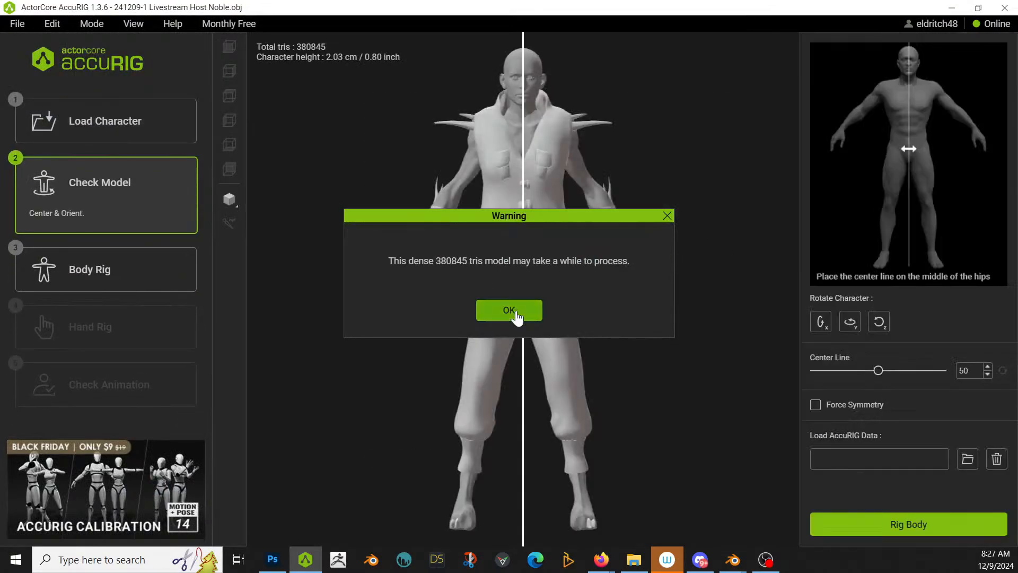
{"action": "left_click", "coordinate": [511, 315]}
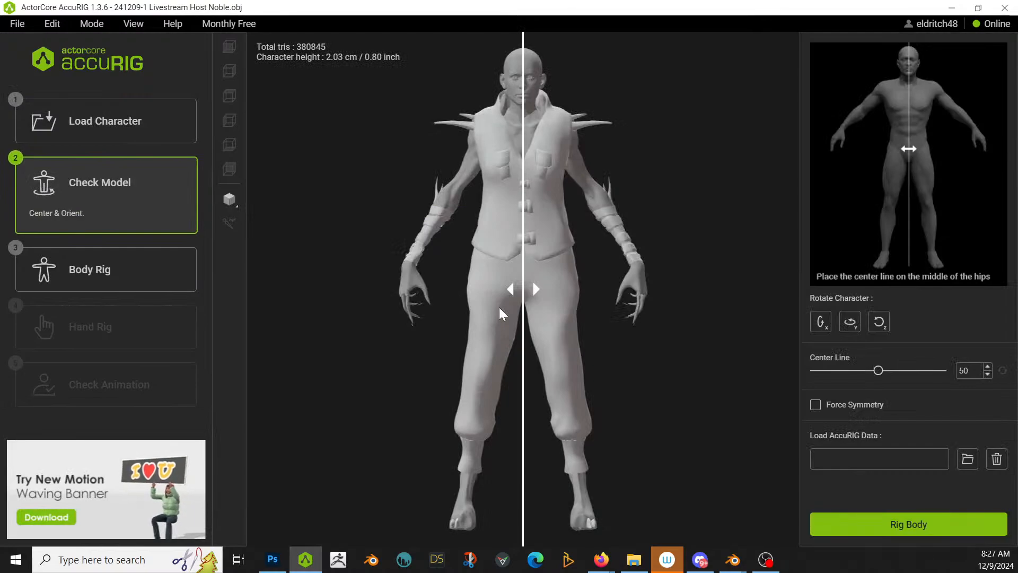
Step: Enable Force Symmetry on the character and generate the body rig
{"action": "left_click", "coordinate": [815, 404]}
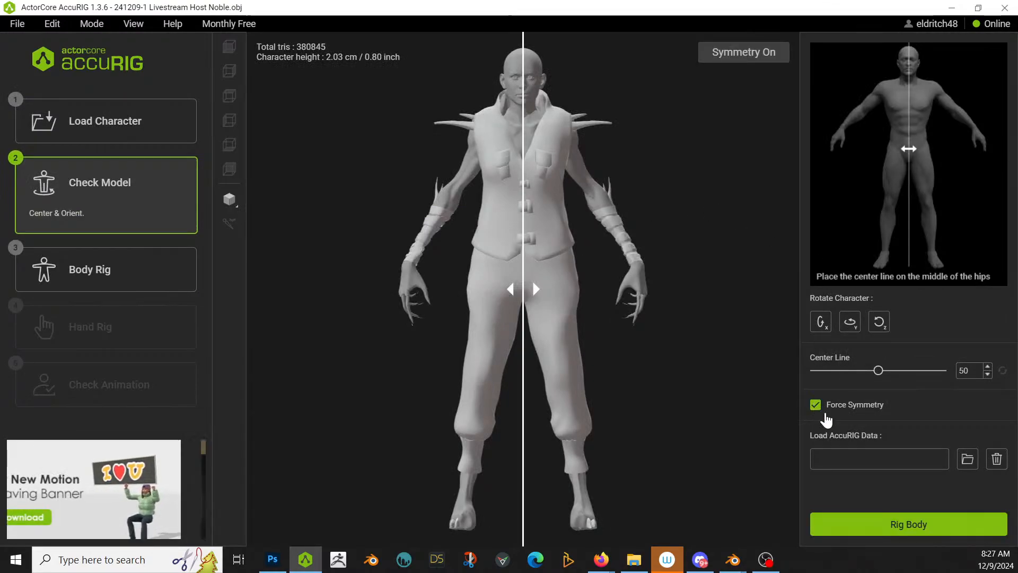
{"action": "left_click", "coordinate": [904, 527]}
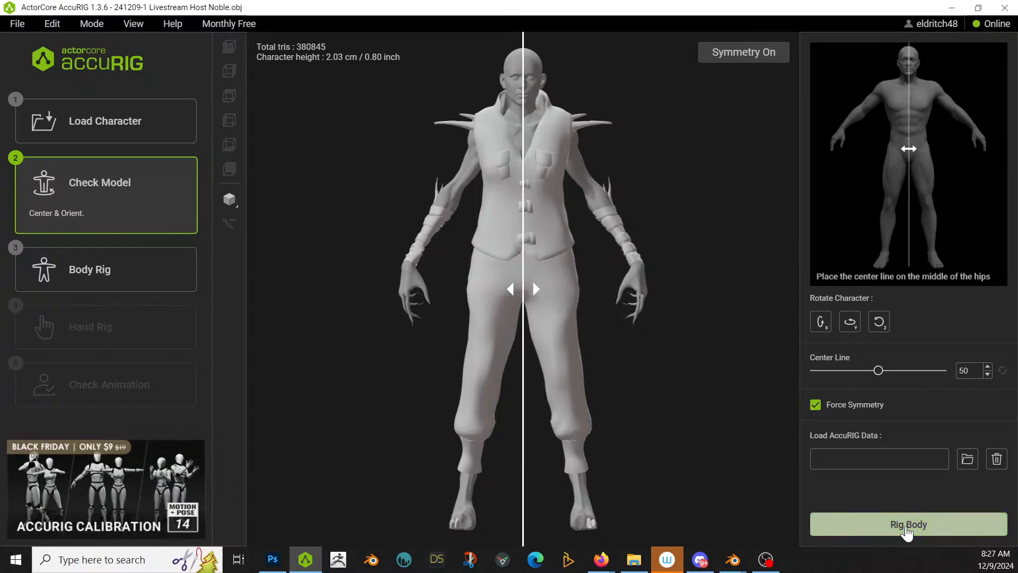
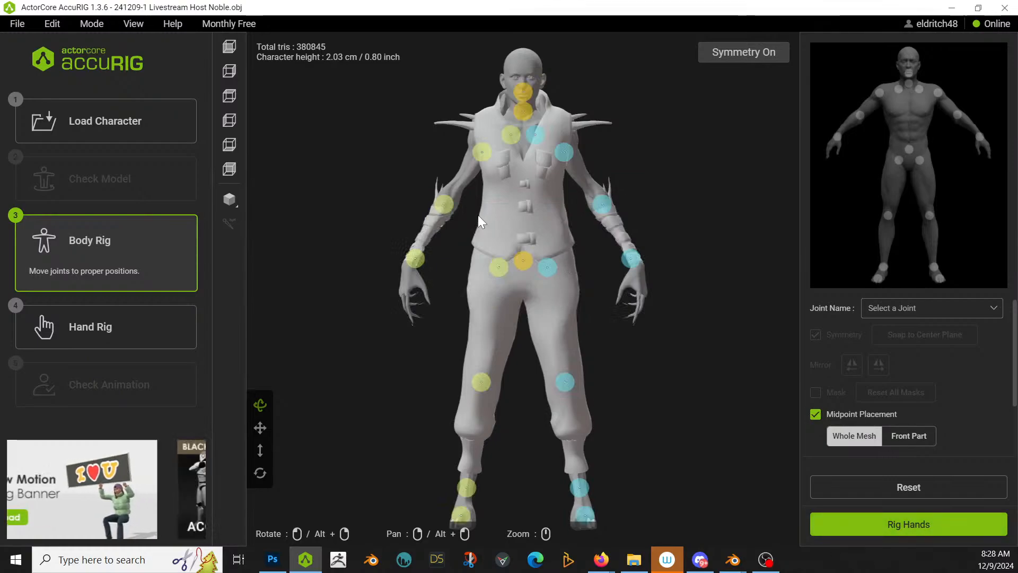
Step: Raise the elbow joints toward the upper arms and the ankle joints further up the lower legs
{"action": "left_click_drag", "start_coordinate": [443, 210], "coordinate": [450, 198]}
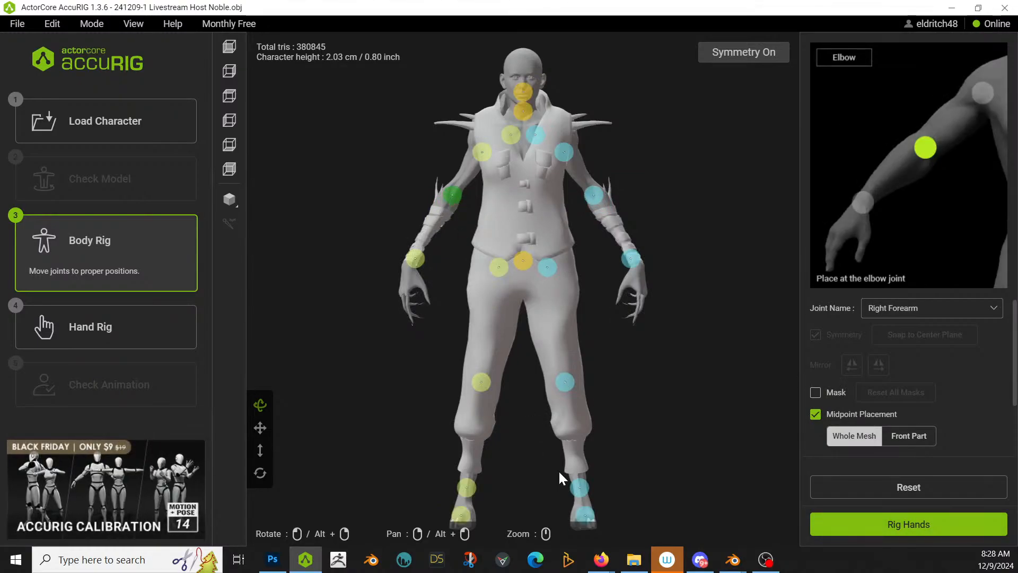
{"action": "left_click_drag", "start_coordinate": [579, 460], "coordinate": [577, 468]}
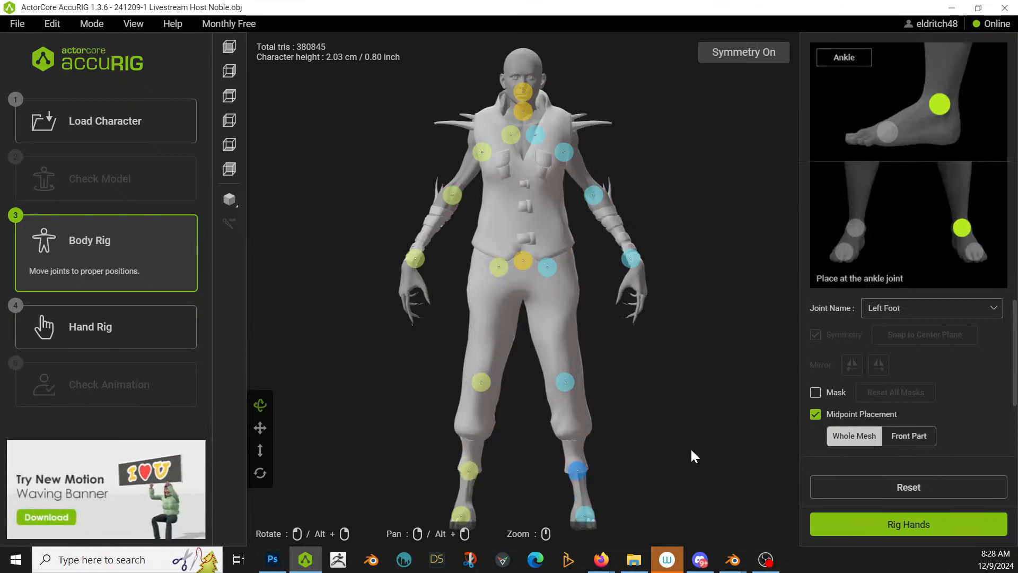
{"action": "left_click_drag", "start_coordinate": [691, 448], "coordinate": [714, 469]}
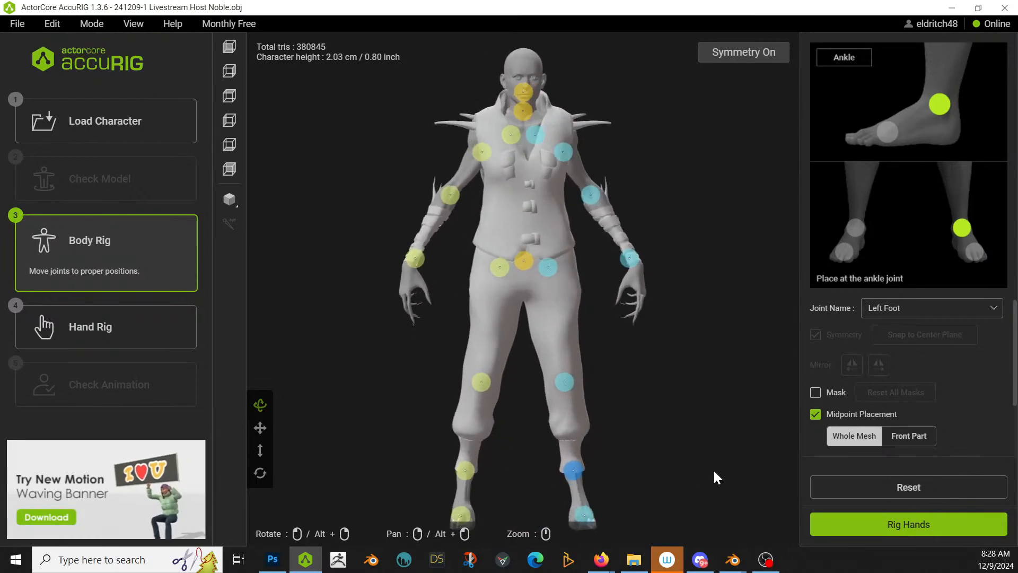
Step: In the front view, raise the shoulder joints to the vest's armholes and move the clavicle joints up and outward
{"action": "left_click", "coordinate": [229, 46]}
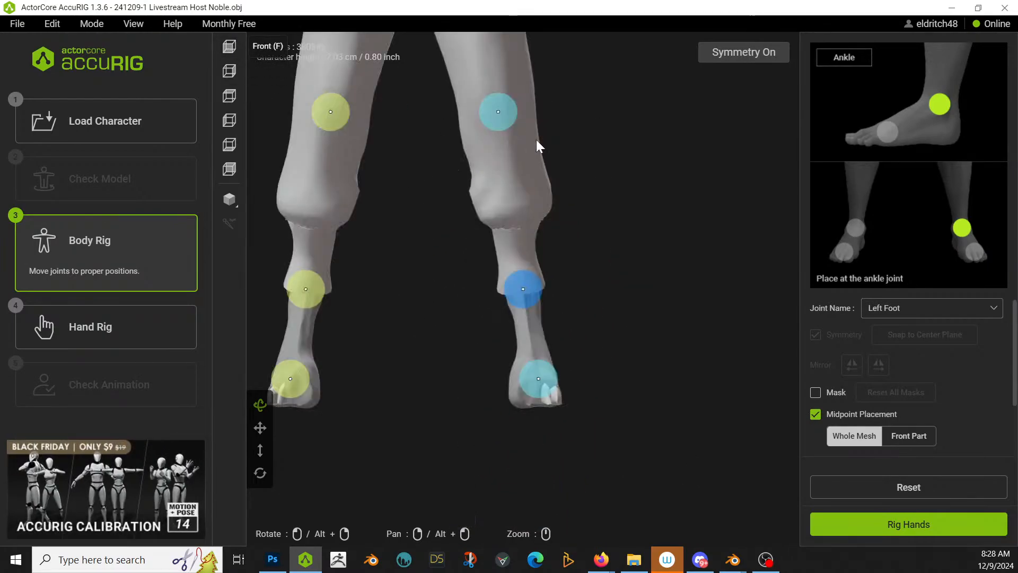
{"action": "scroll", "coordinate": [583, 334], "scroll_direction": "down", "scroll_amount": 5}
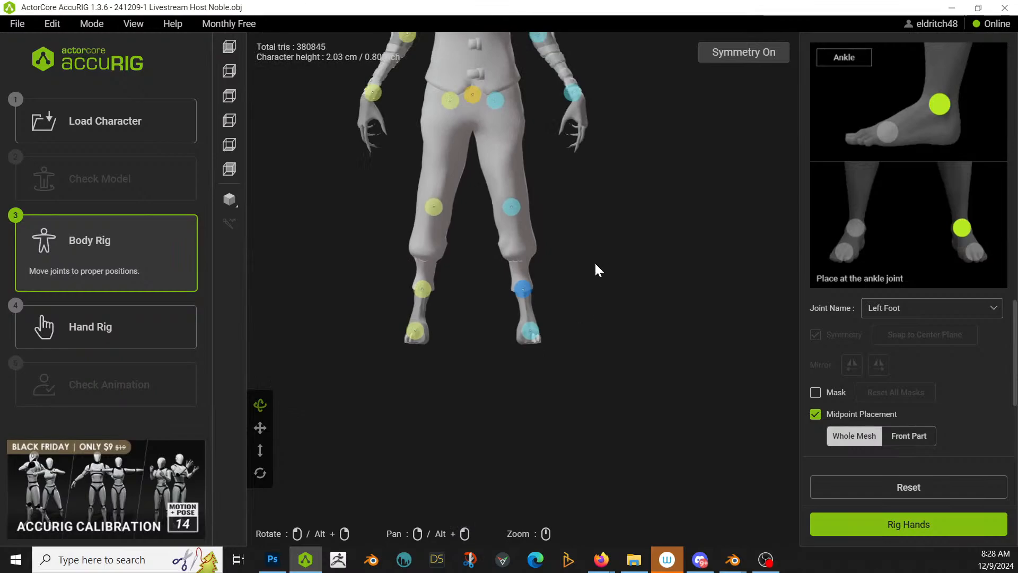
{"action": "left_click", "coordinate": [260, 427]}
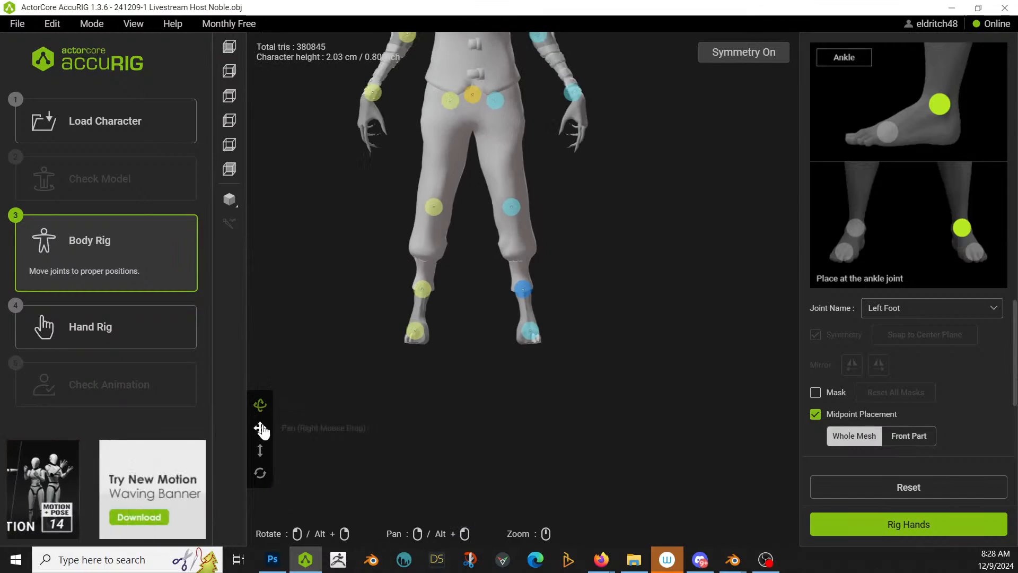
{"action": "left_click_drag", "start_coordinate": [627, 223], "coordinate": [617, 382]}
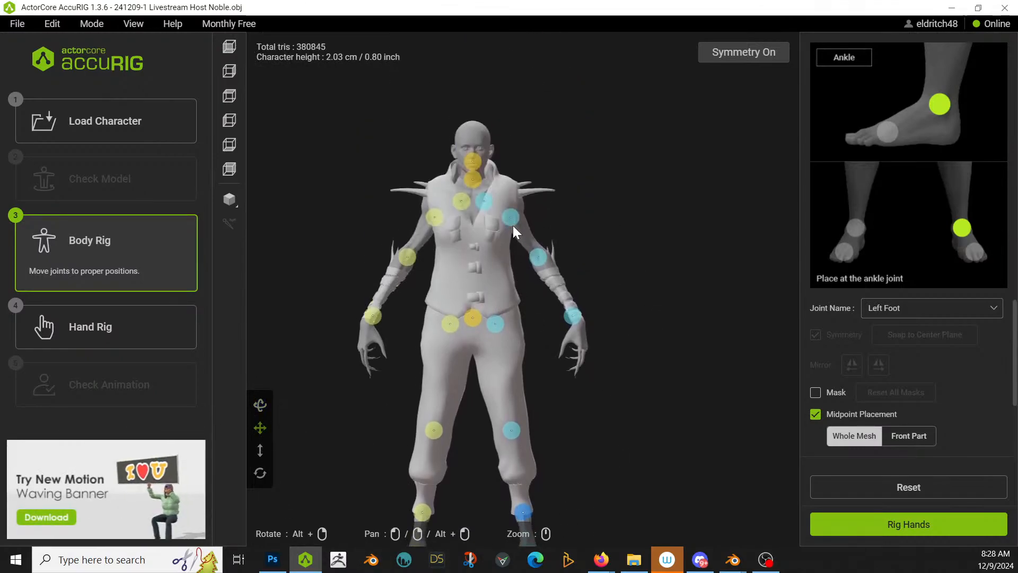
{"action": "left_click_drag", "start_coordinate": [513, 224], "coordinate": [492, 185]}
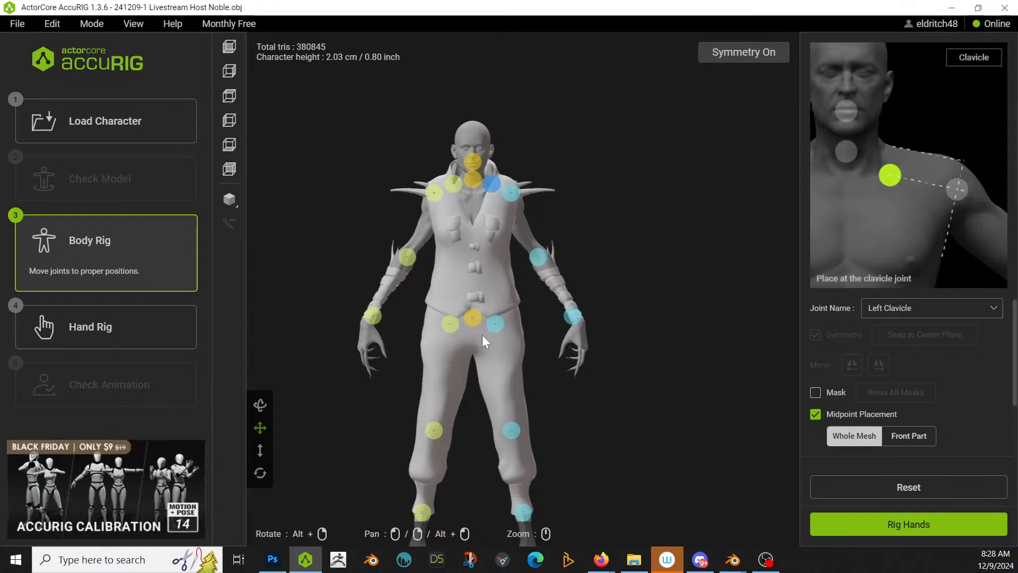
Step: Fine-tune the wrist joints outward and the elbow joints upward, and generate the hand rig with 5 fingers
{"action": "left_click", "coordinate": [578, 319]}
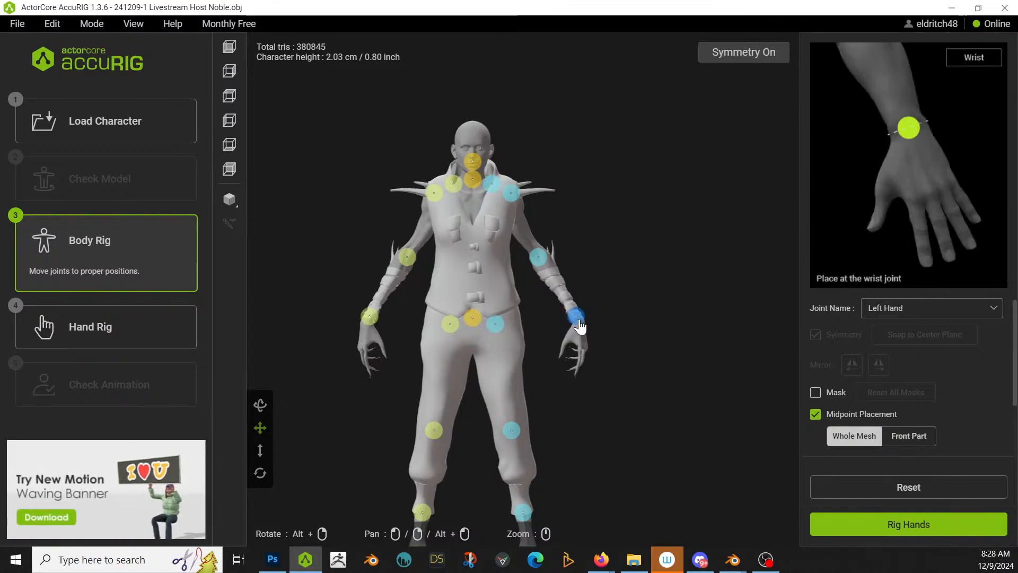
{"action": "left_click", "coordinate": [538, 257]}
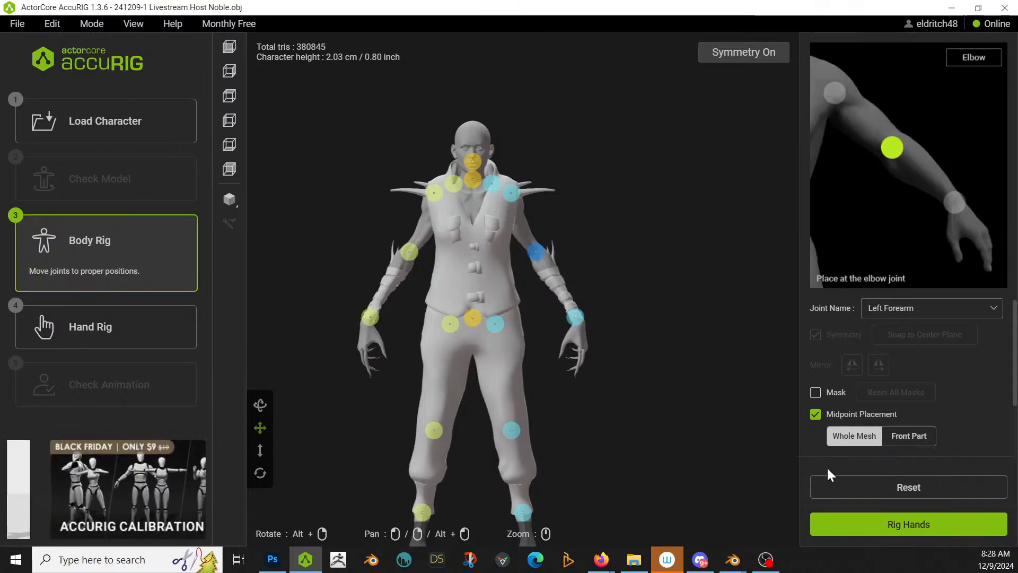
{"action": "left_click", "coordinate": [895, 528]}
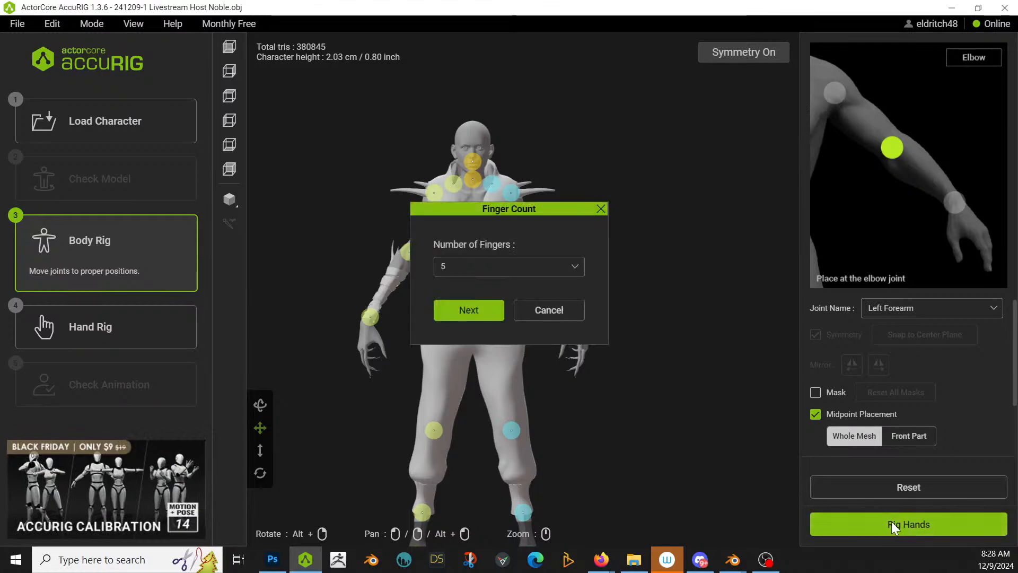
{"action": "left_click", "coordinate": [471, 312]}
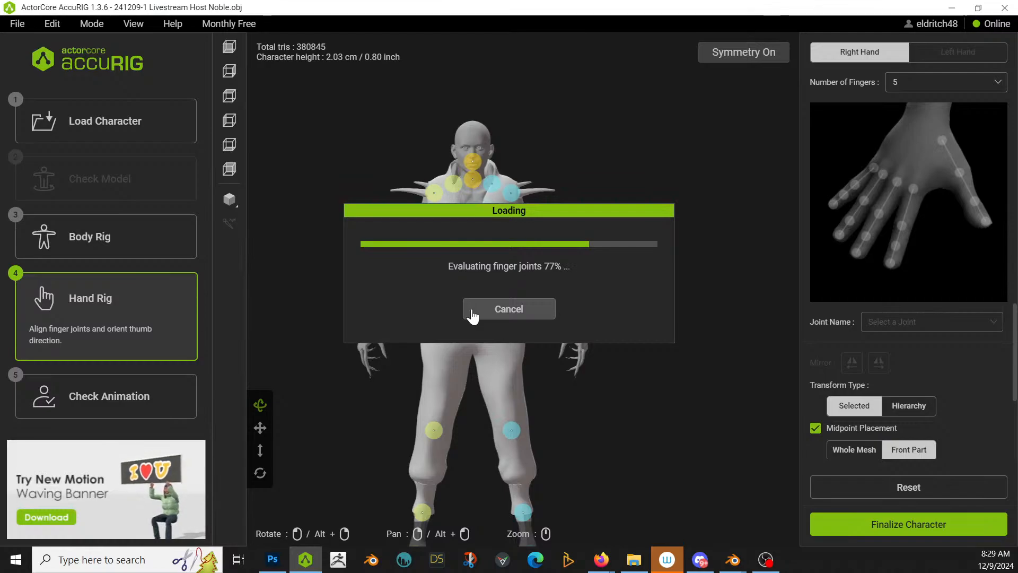
Step: Switch to Blender, move the Host Noblewoman mesh into a new collection named Unrigged, and exclude that collection from the view layer
{"action": "key", "text": "alt+Tab"}
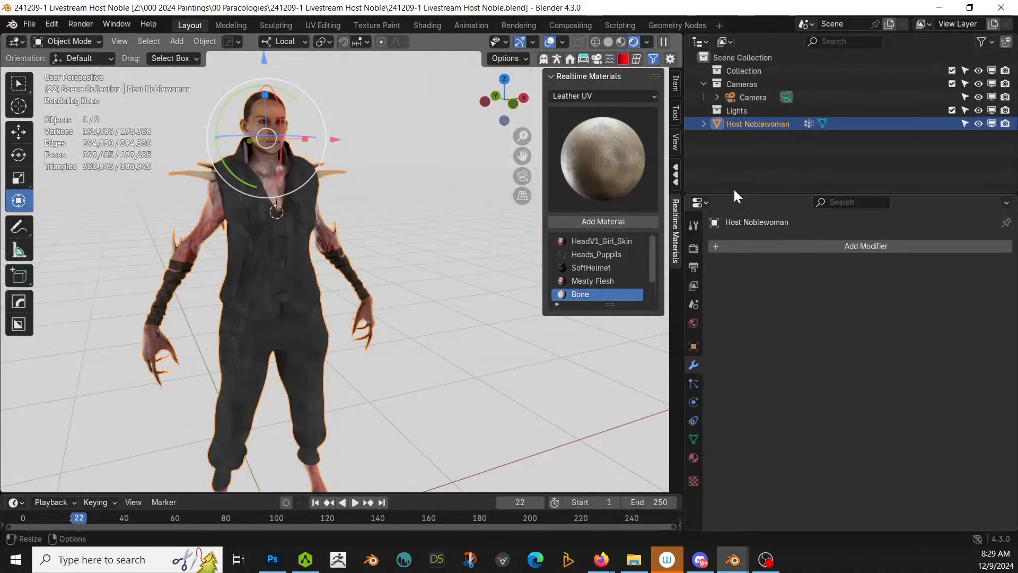
{"action": "key", "text": "m"}
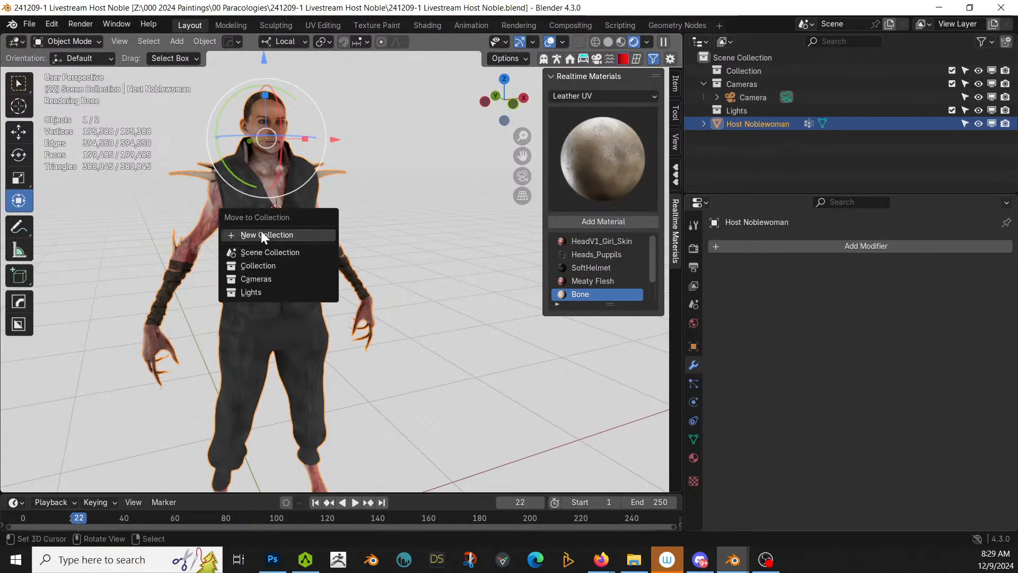
{"action": "left_click", "coordinate": [261, 230]}
{"action": "type", "text": "Unrigged"}
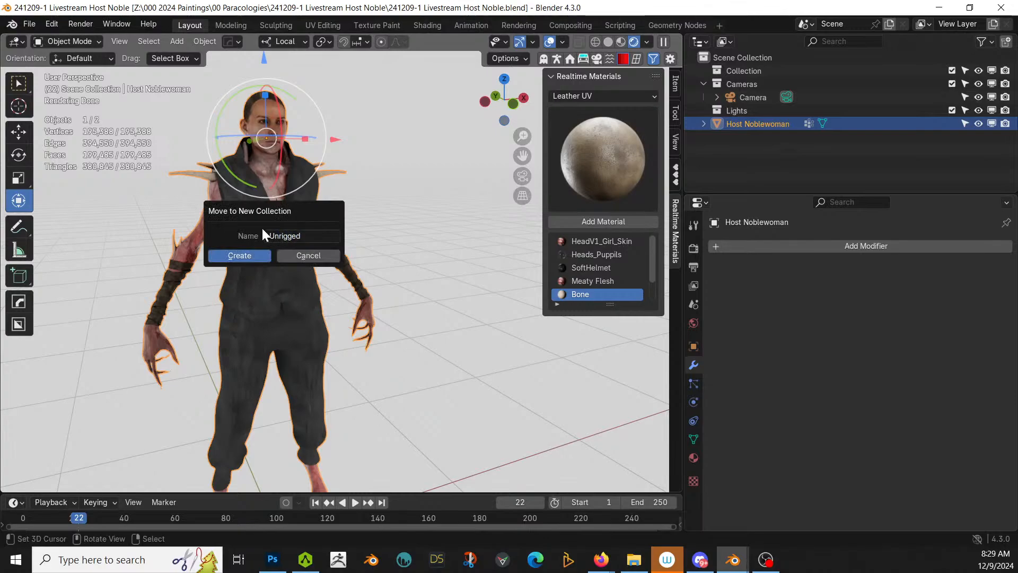
{"action": "key", "text": "Return"}
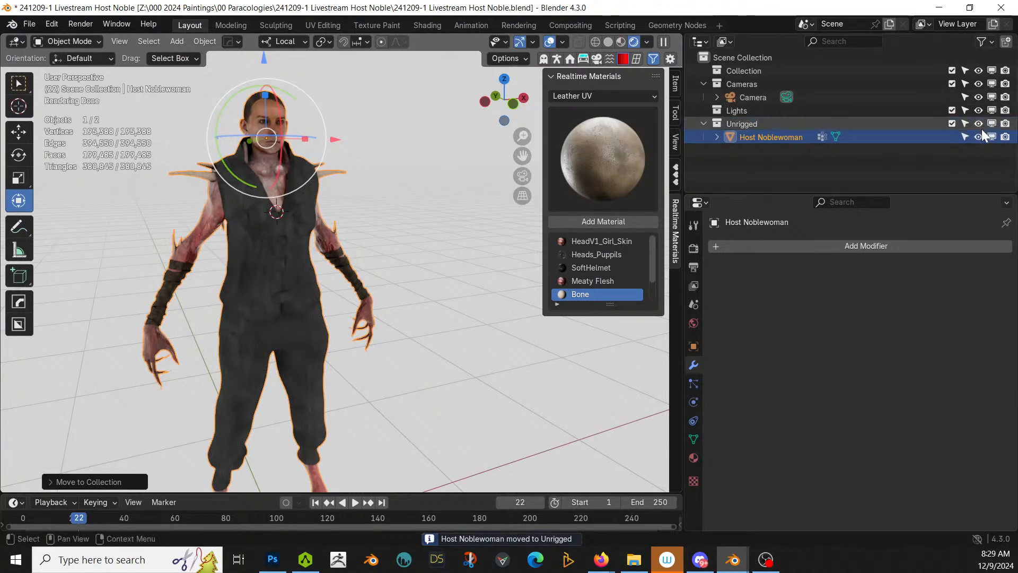
{"action": "left_click", "coordinate": [952, 124]}
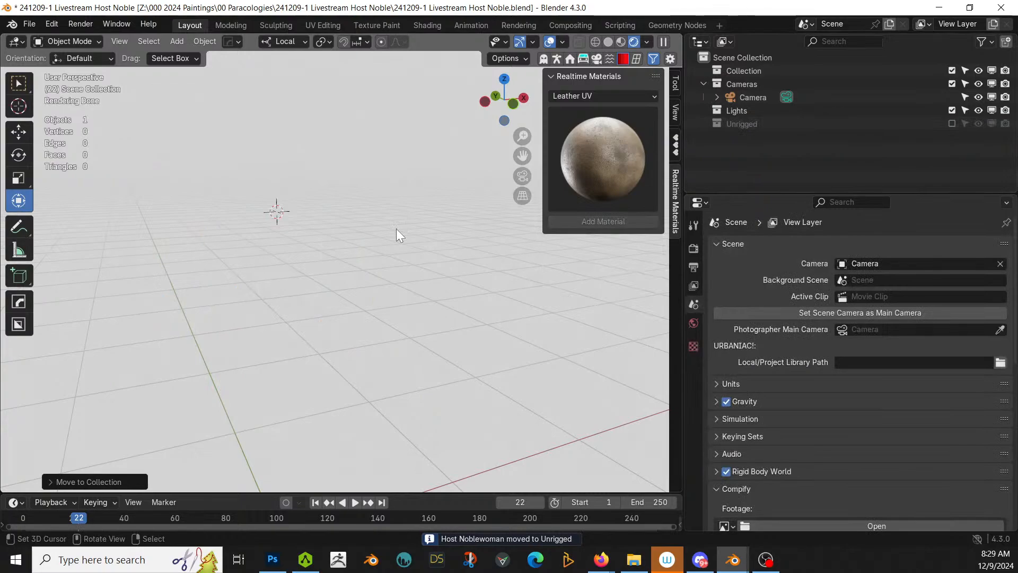
Step: Reset the 3D cursor to the world origin and save the file
{"action": "key", "text": "shift+s"}
{"action": "key", "text": "1"}
{"action": "key", "text": "ctrl+s"}
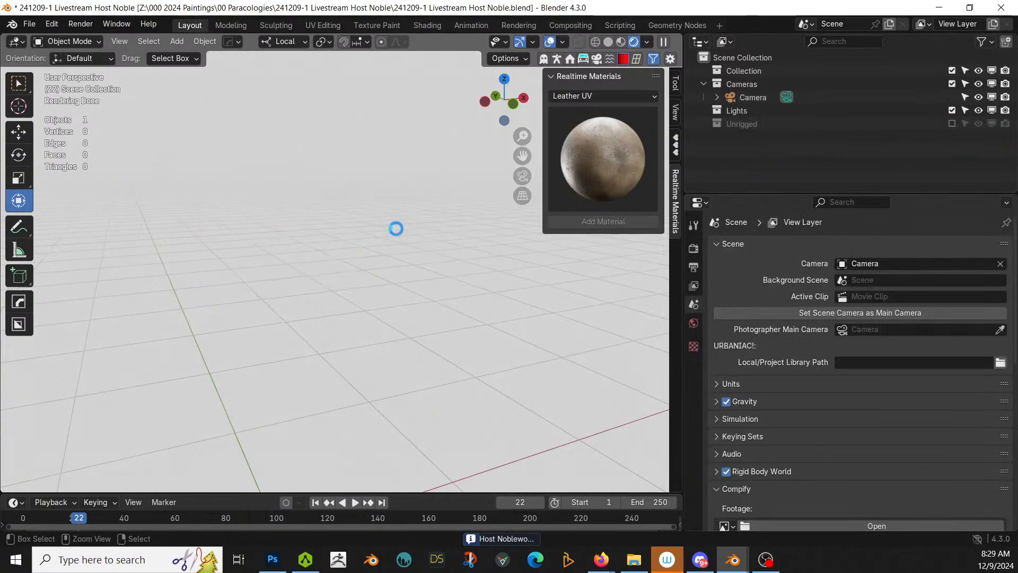
Step: Check the hand-rig progress in AccuRIG, return to Blender, re-enable the Unrigged collection, and select the Host Noblewoman mesh
{"action": "key", "text": "alt+Tab"}
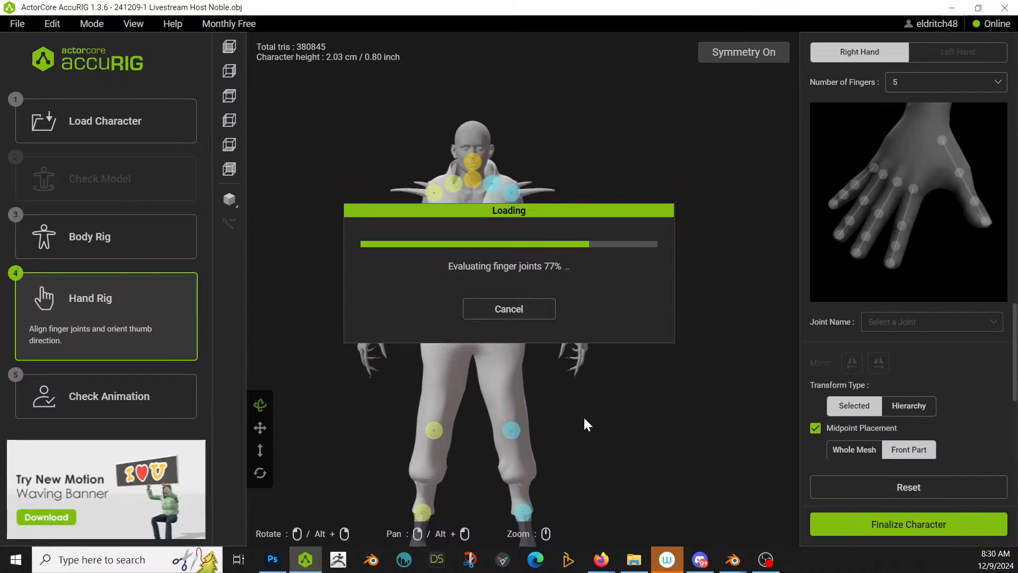
{"action": "key", "text": "alt+Tab"}
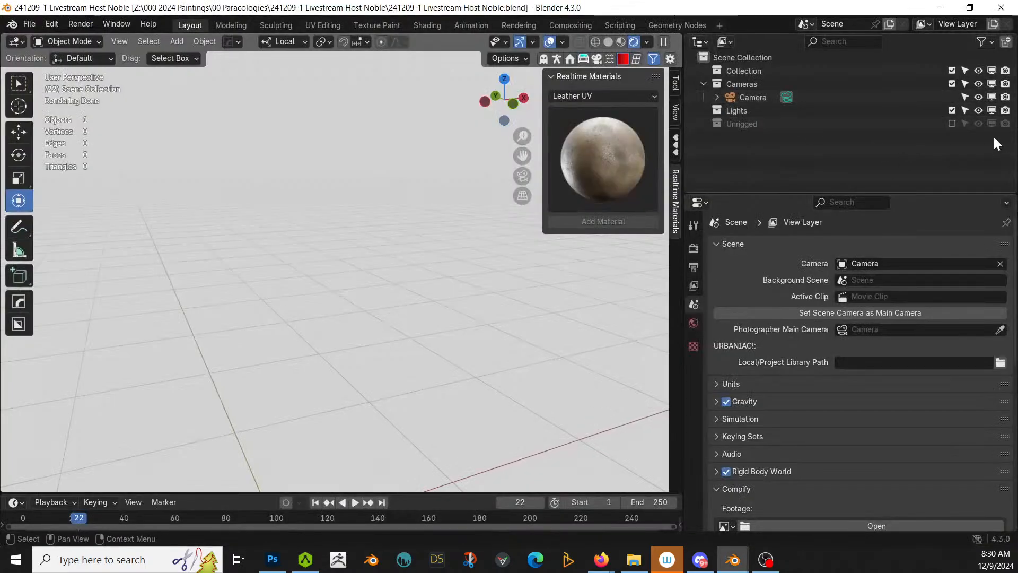
{"action": "left_click", "coordinate": [951, 123]}
{"action": "left_click", "coordinate": [758, 137]}
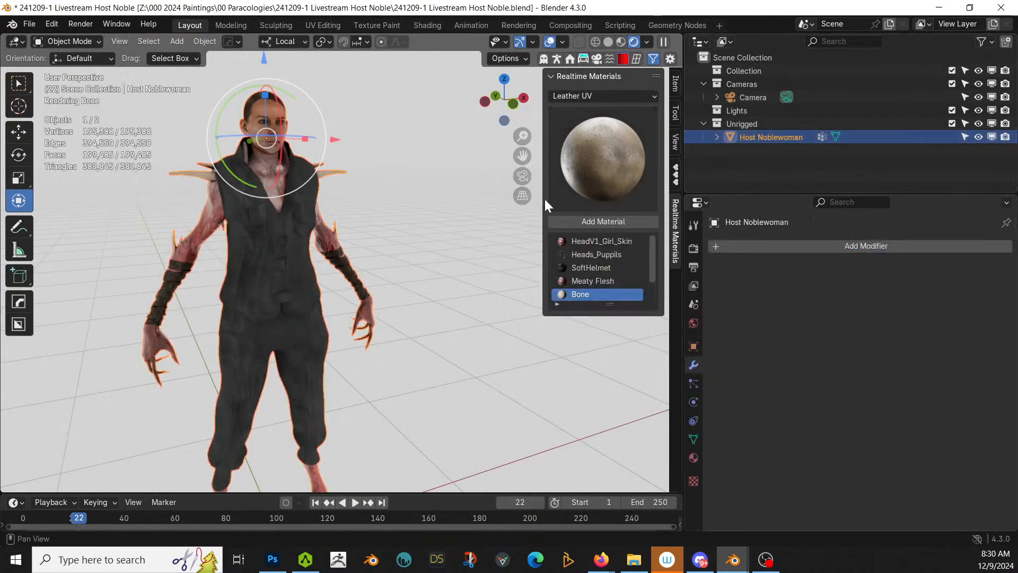
Step: Merge all of the Host Noblewoman's vertices by distance and save the file
{"action": "key", "text": "Tab"}
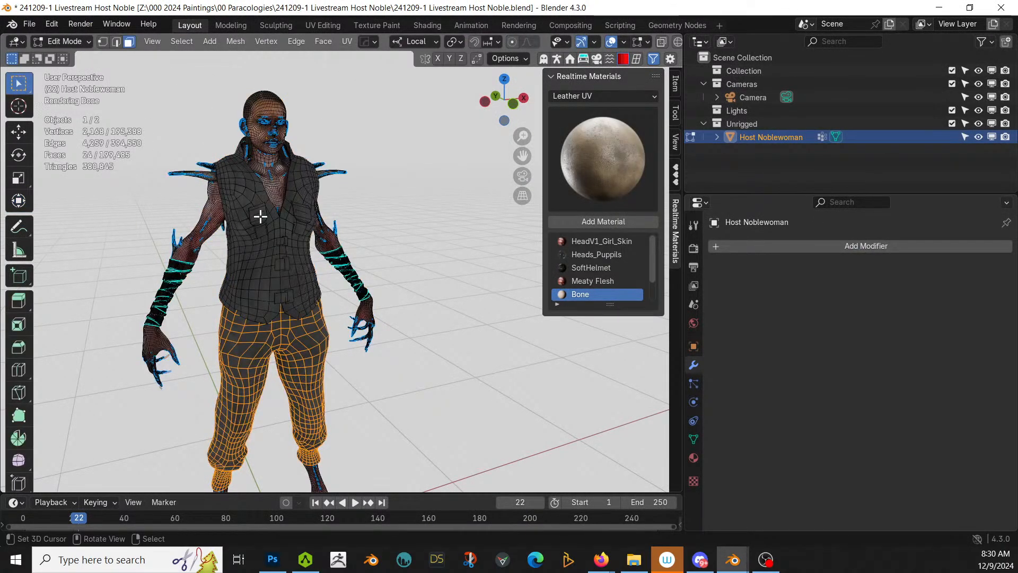
{"action": "key", "text": "a"}
{"action": "key", "text": "m"}
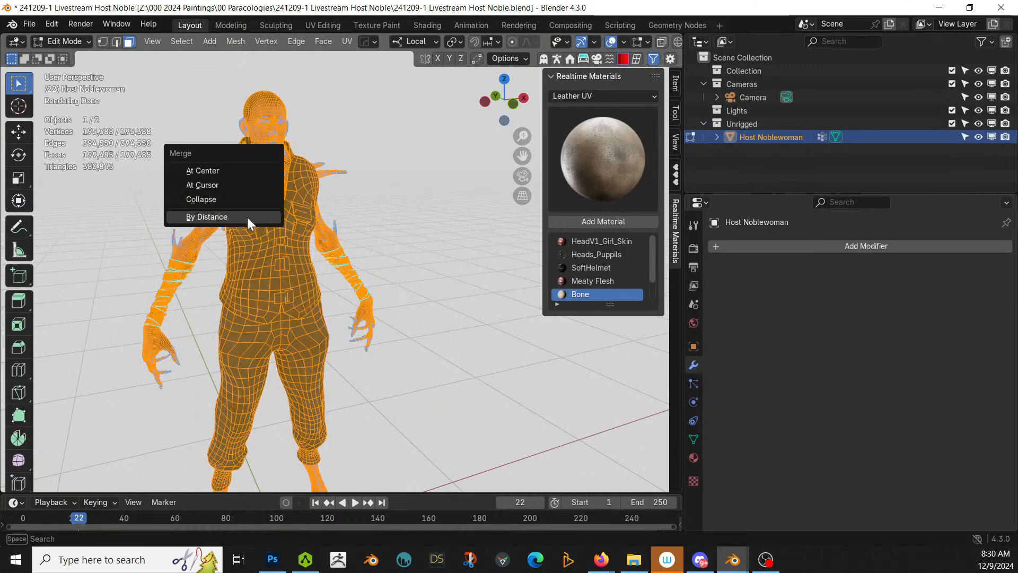
{"action": "left_click", "coordinate": [247, 218]}
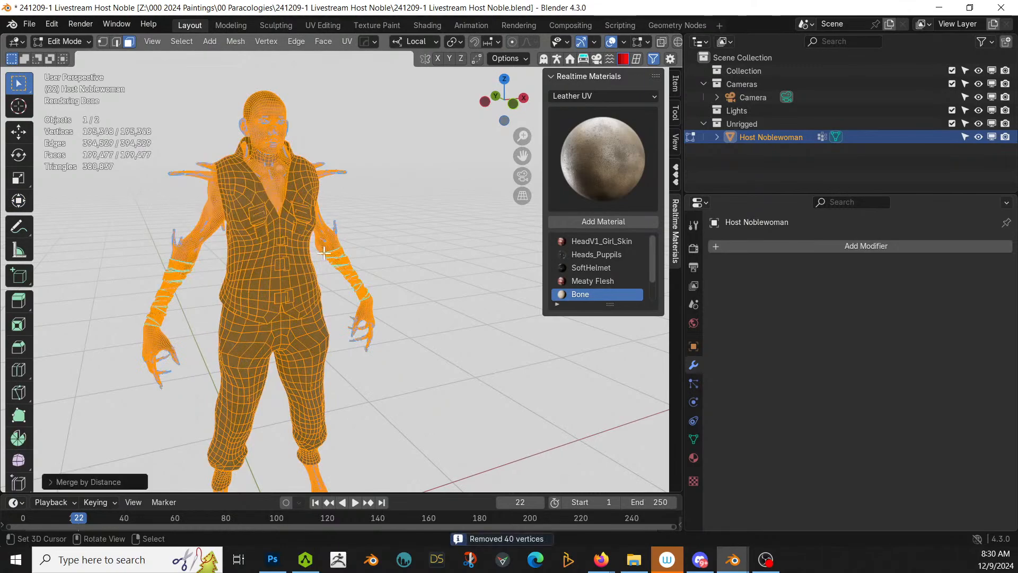
{"action": "key", "text": "Tab"}
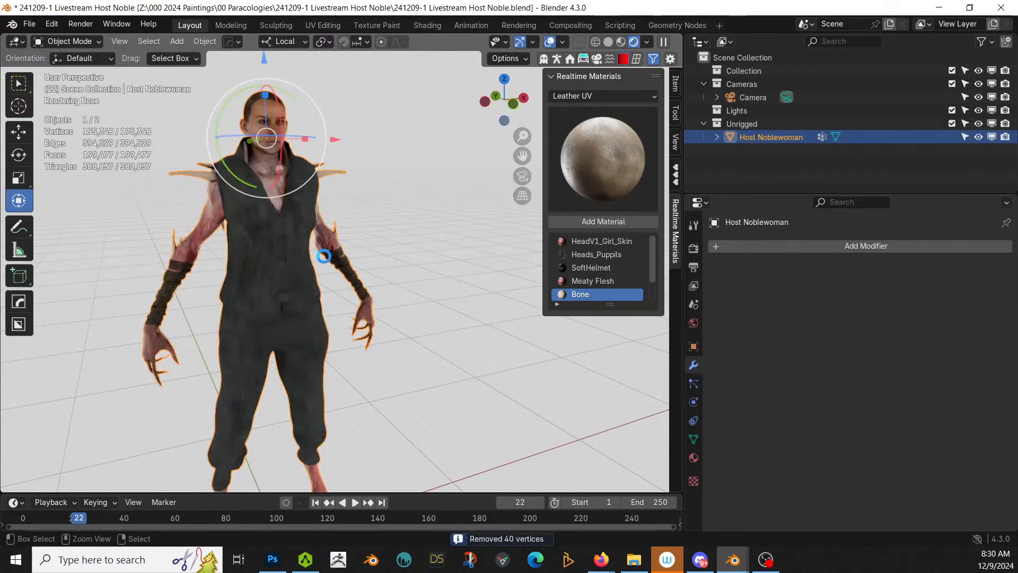
{"action": "key", "text": "ctrl+s"}
Step: Switch to AccuRIG, reposition the right hand's thumb joints and middle fingertip joint along the fingers, and finalize the character
{"action": "key", "text": "alt+Tab"}
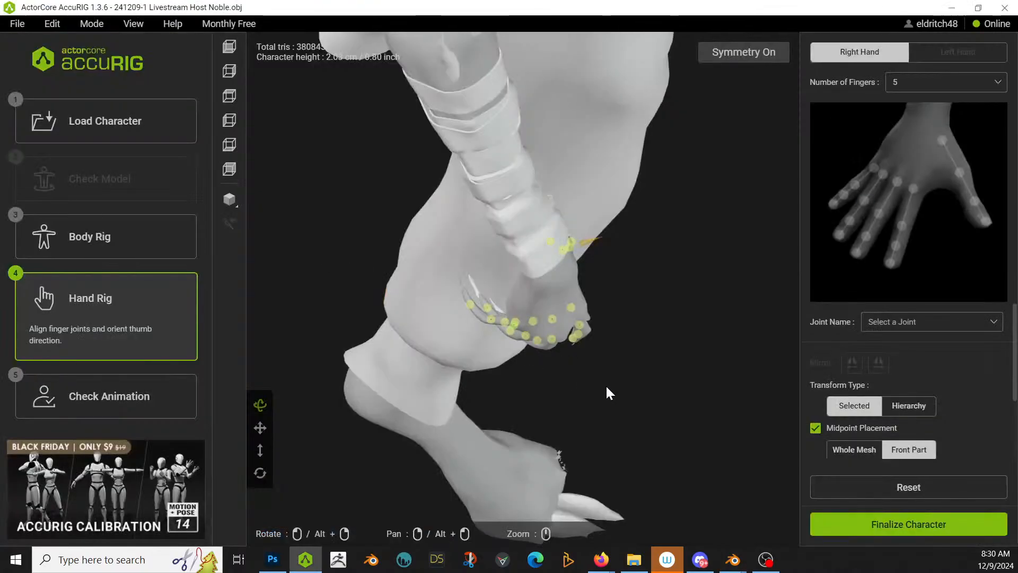
{"action": "scroll", "coordinate": [589, 362], "scroll_direction": "up", "scroll_amount": 6}
{"action": "scroll", "coordinate": [568, 339], "scroll_direction": "down", "scroll_amount": 5}
{"action": "left_click_drag", "start_coordinate": [593, 384], "coordinate": [539, 299]}
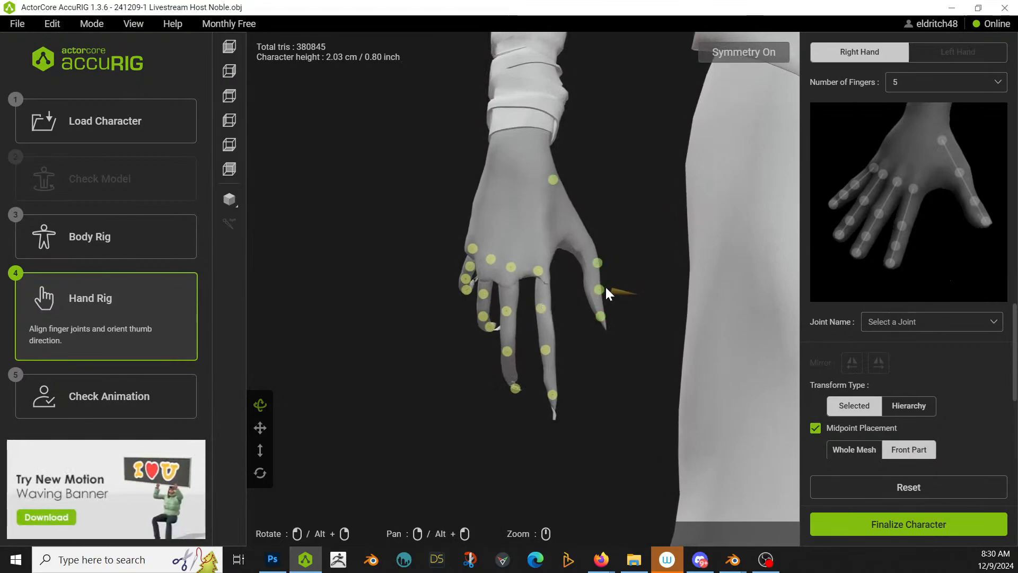
{"action": "left_click_drag", "start_coordinate": [598, 265], "coordinate": [575, 234]}
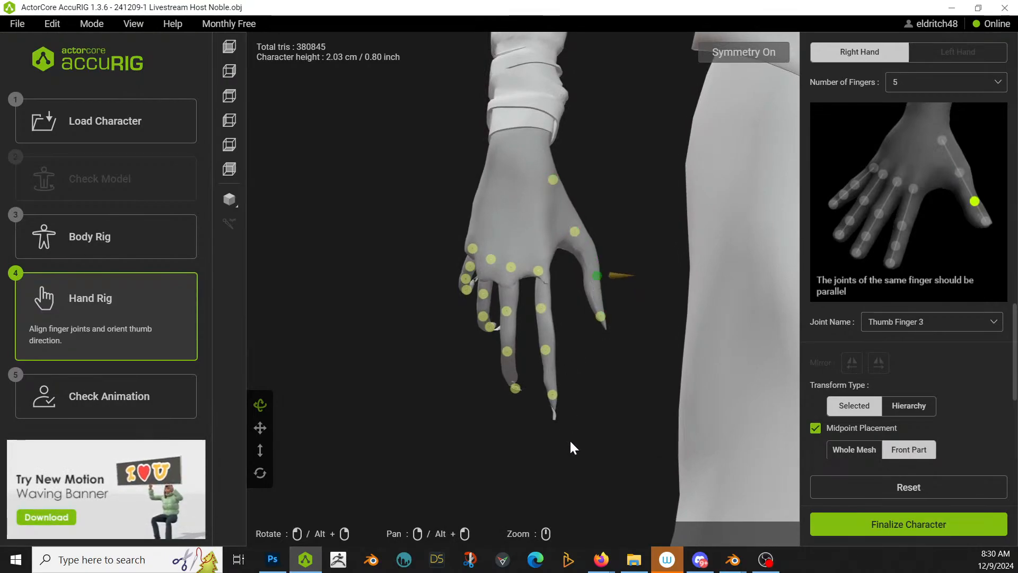
{"action": "left_click_drag", "start_coordinate": [570, 448], "coordinate": [595, 392]}
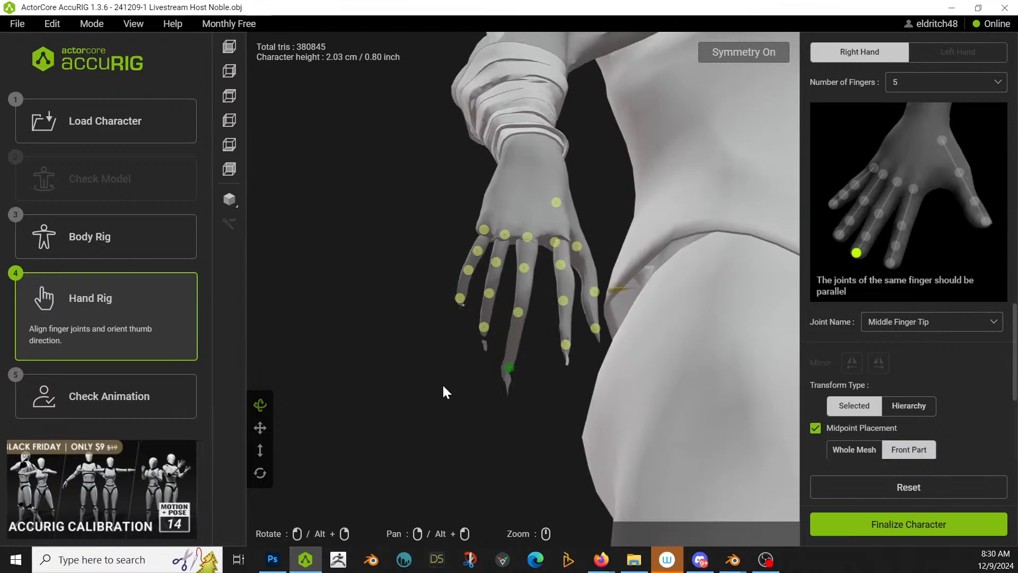
{"action": "left_click", "coordinate": [864, 523]}
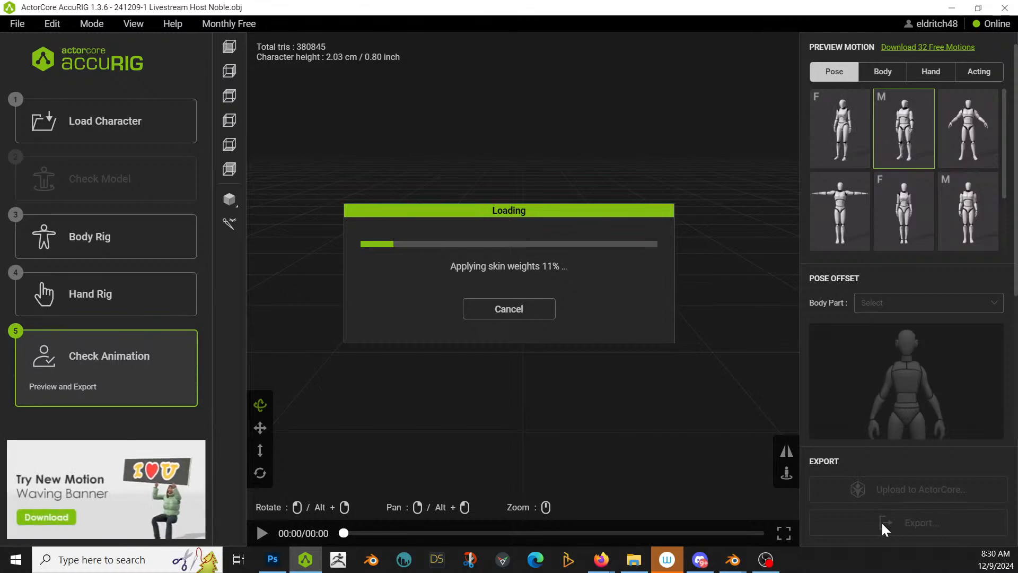
Step: Switch to Blender and exclude the Unrigged collection from the view layer
{"action": "key", "text": "alt+Tab"}
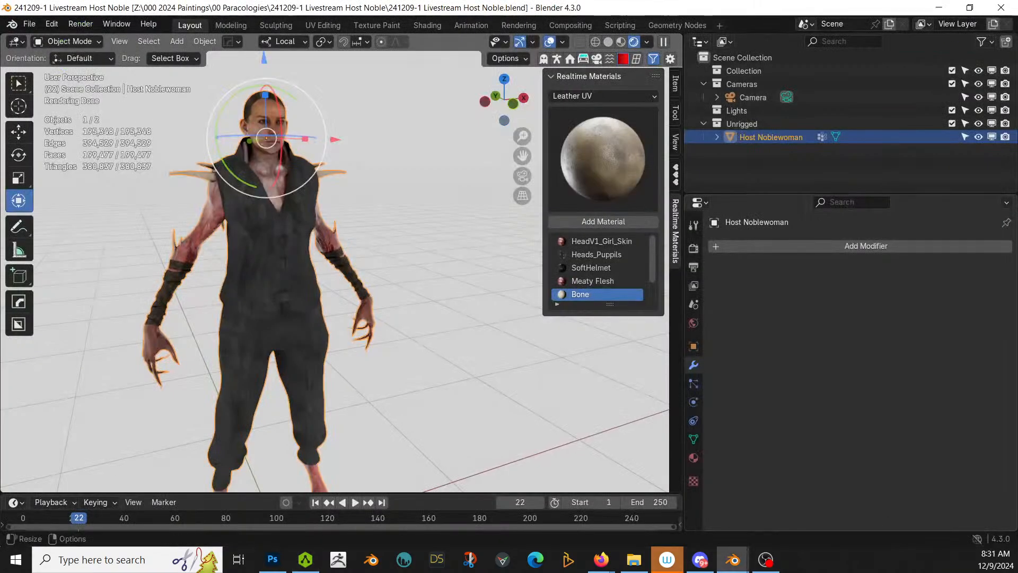
{"action": "scroll", "coordinate": [414, 349], "scroll_direction": "down", "scroll_amount": 6}
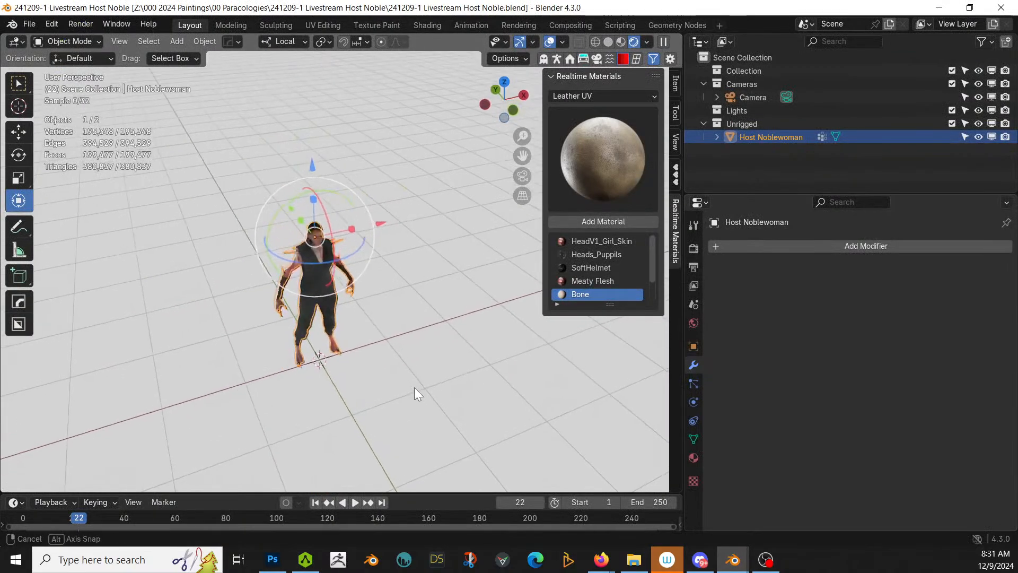
{"action": "left_click", "coordinate": [952, 123]}
{"action": "scroll", "coordinate": [389, 325], "scroll_direction": "down", "scroll_amount": 2}
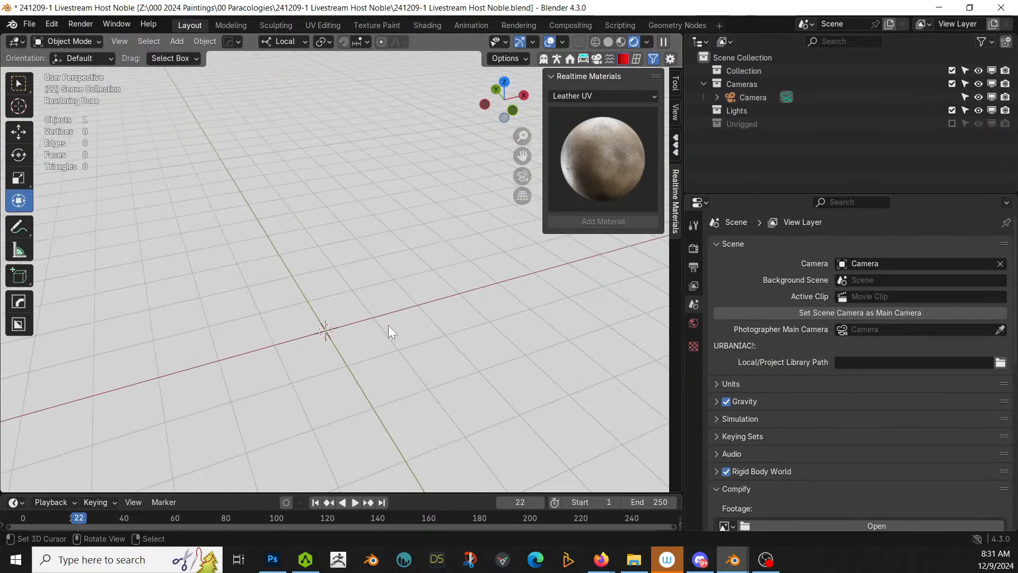
{"action": "key", "text": "shift+q"}
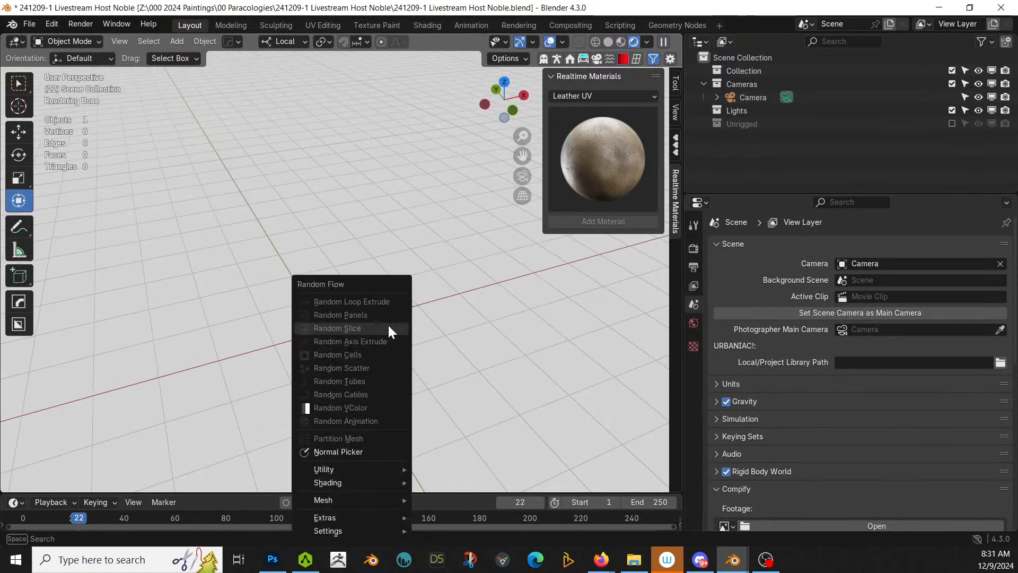
{"action": "key", "text": "Escape"}
{"action": "key", "text": "shift+a"}
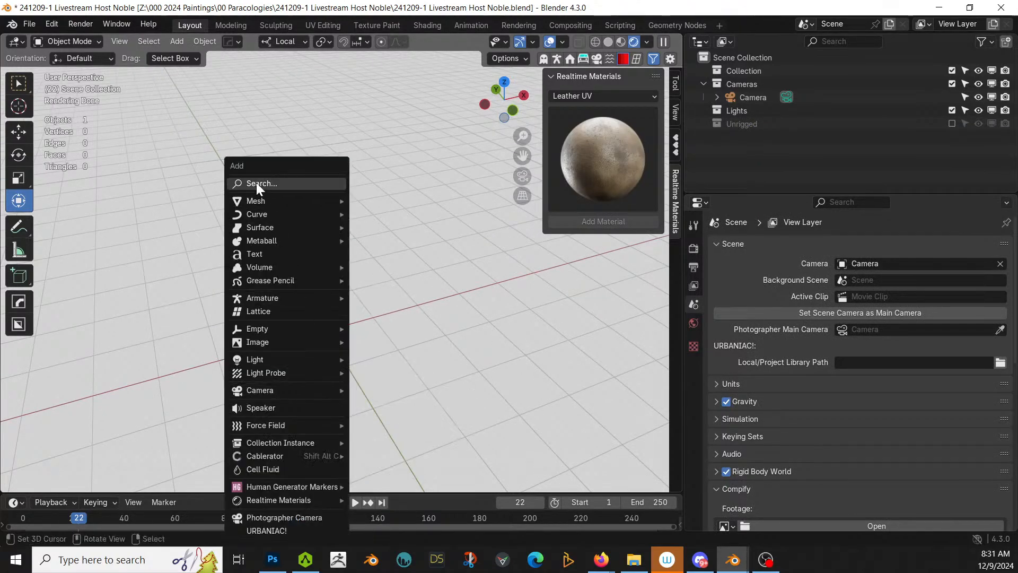
{"action": "mouse_move", "coordinate": [261, 201]}
{"action": "left_click", "coordinate": [393, 234]}
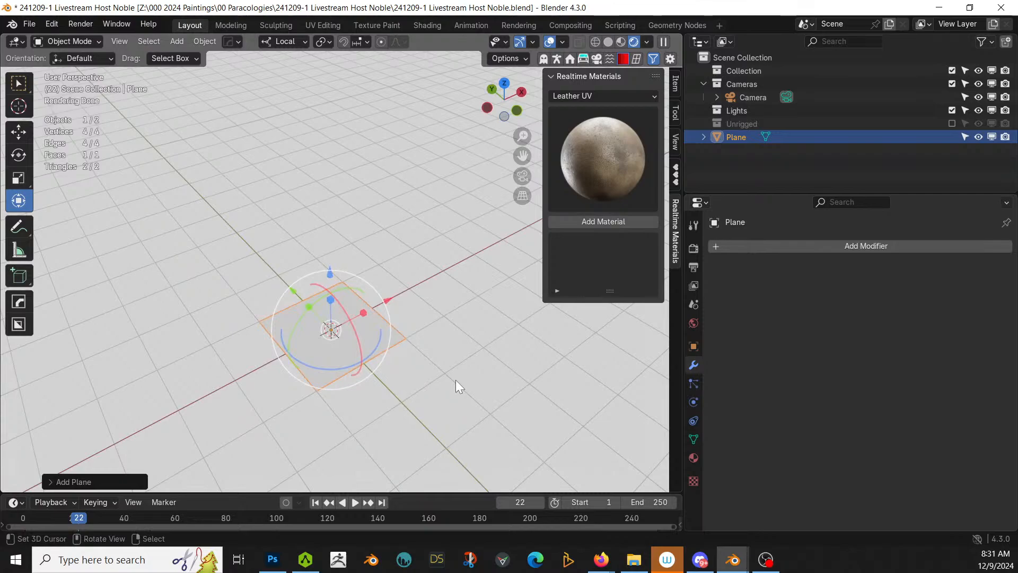
{"action": "key", "text": "x"}
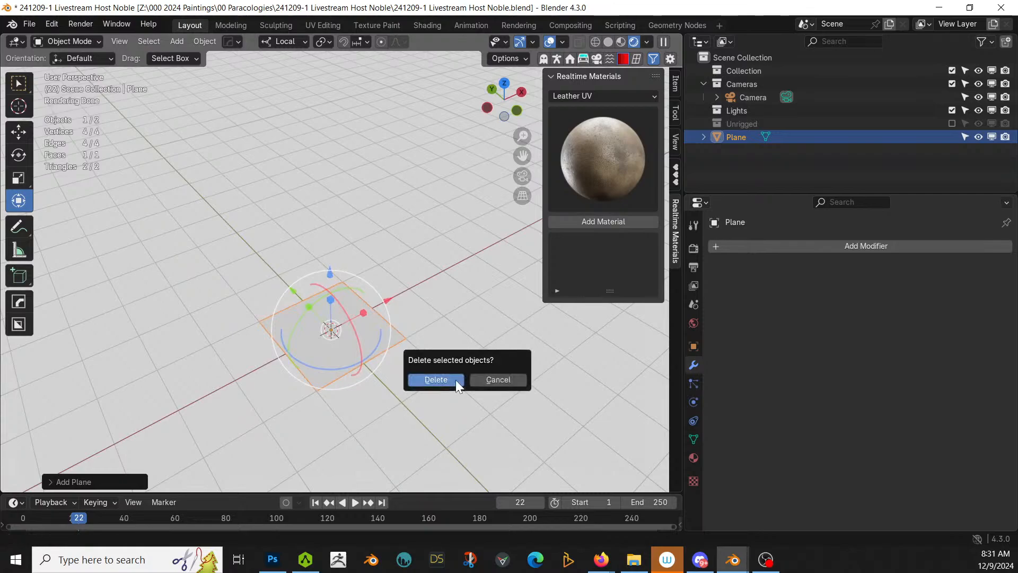
{"action": "left_click", "coordinate": [456, 379]}
Step: Add a circle mesh at the world origin, fill it with a face, and save the file
{"action": "key", "text": "shift+a"}
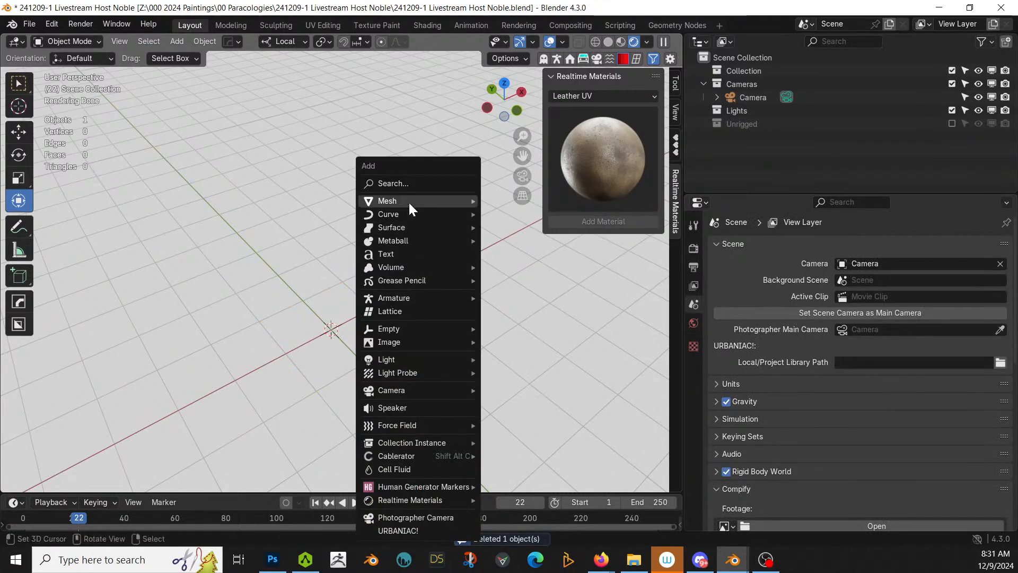
{"action": "mouse_move", "coordinate": [408, 201]}
{"action": "left_click", "coordinate": [529, 262]}
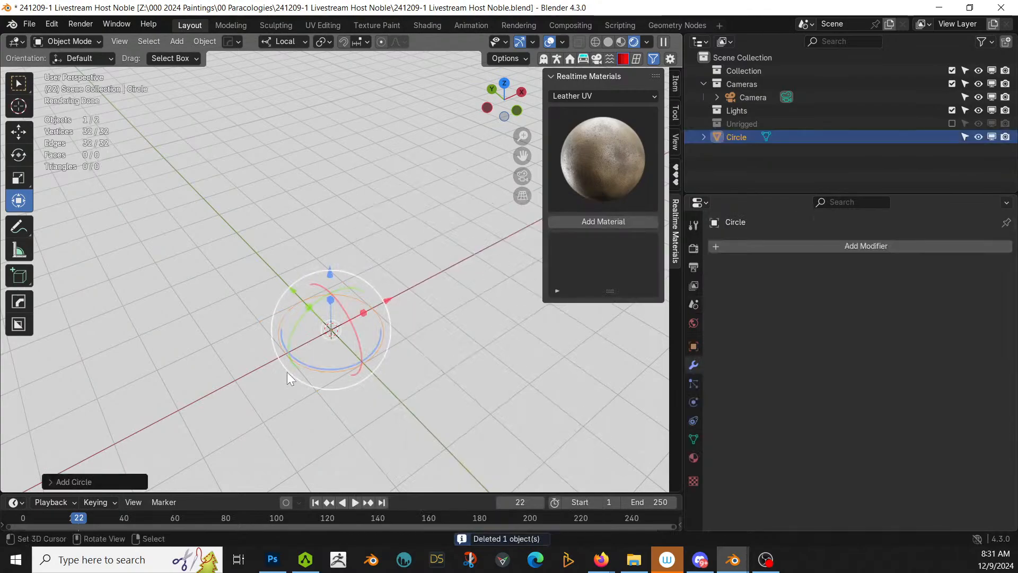
{"action": "key", "text": "Tab"}
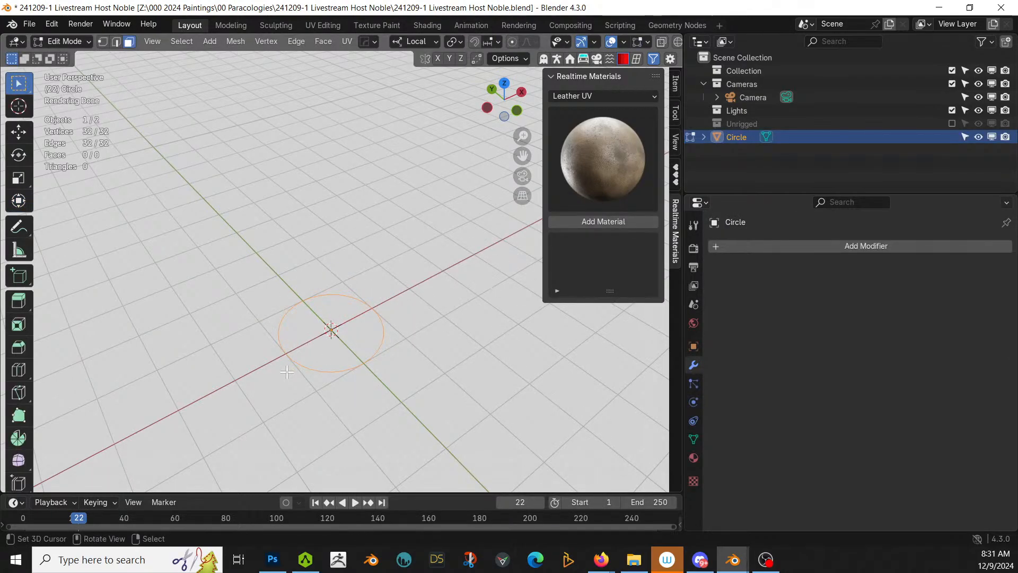
{"action": "key", "text": "f"}
{"action": "key", "text": "Tab"}
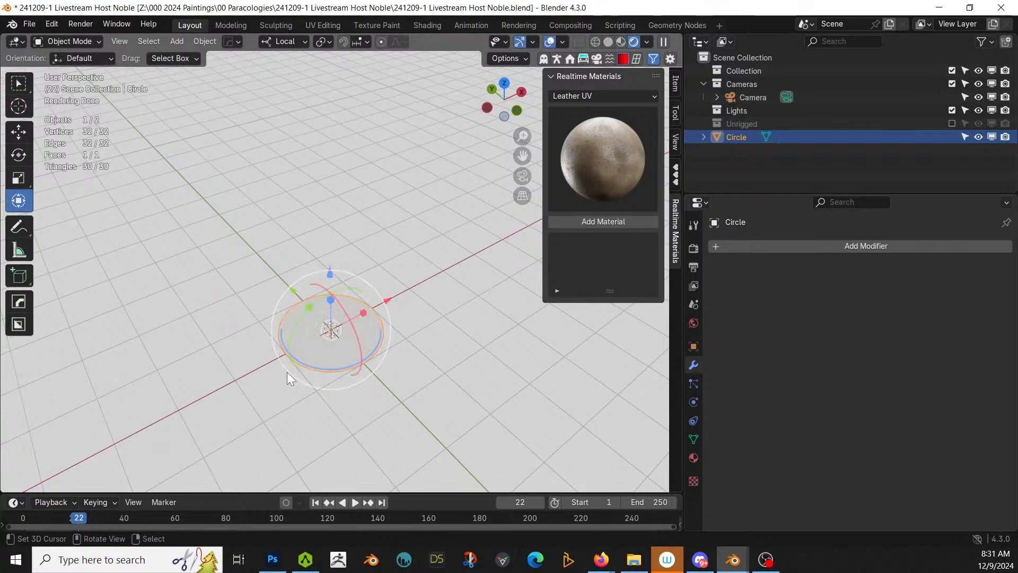
{"action": "key", "text": "ctrl+s"}
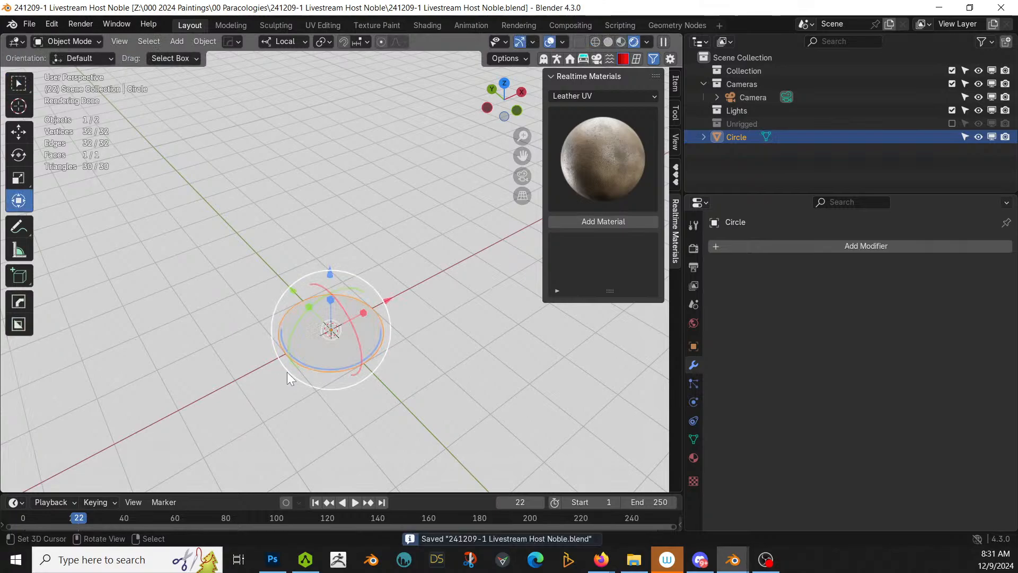
Step: Scale the filled circle by 40 on the X, Y and Z axes and save the file
{"action": "left_click_drag", "start_coordinate": [286, 371], "coordinate": [287, 373]}
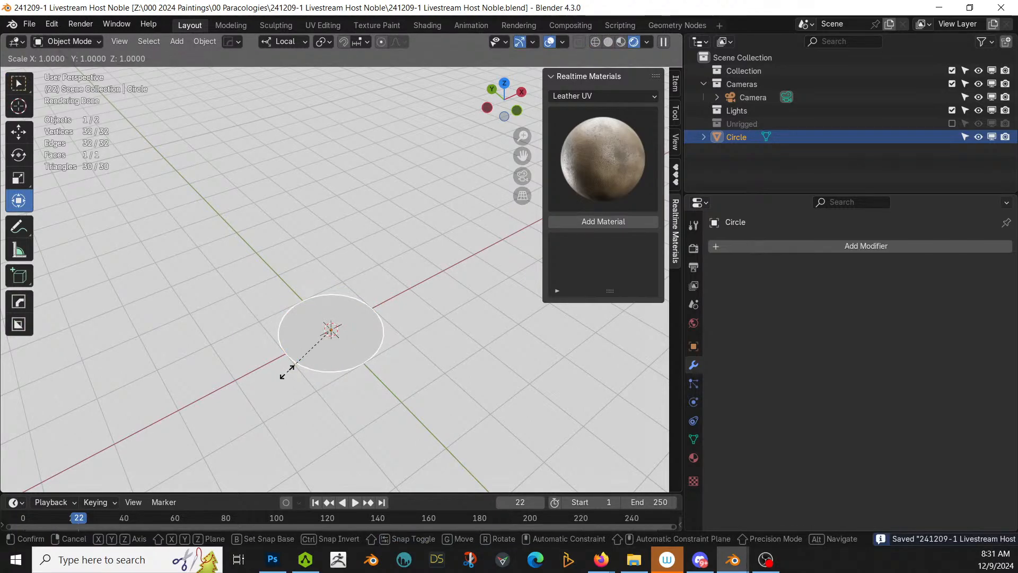
{"action": "type", "text": "30"}
{"action": "key", "text": "Return"}
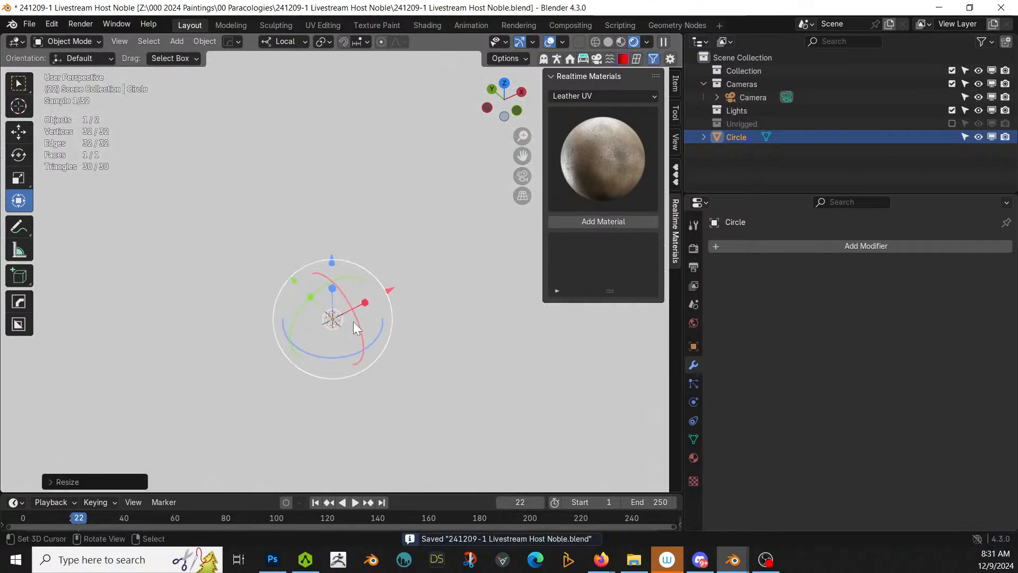
{"action": "scroll", "coordinate": [353, 322], "scroll_direction": "down", "scroll_amount": 6}
{"action": "middle_click_drag", "start_coordinate": [405, 287], "coordinate": [411, 269]}
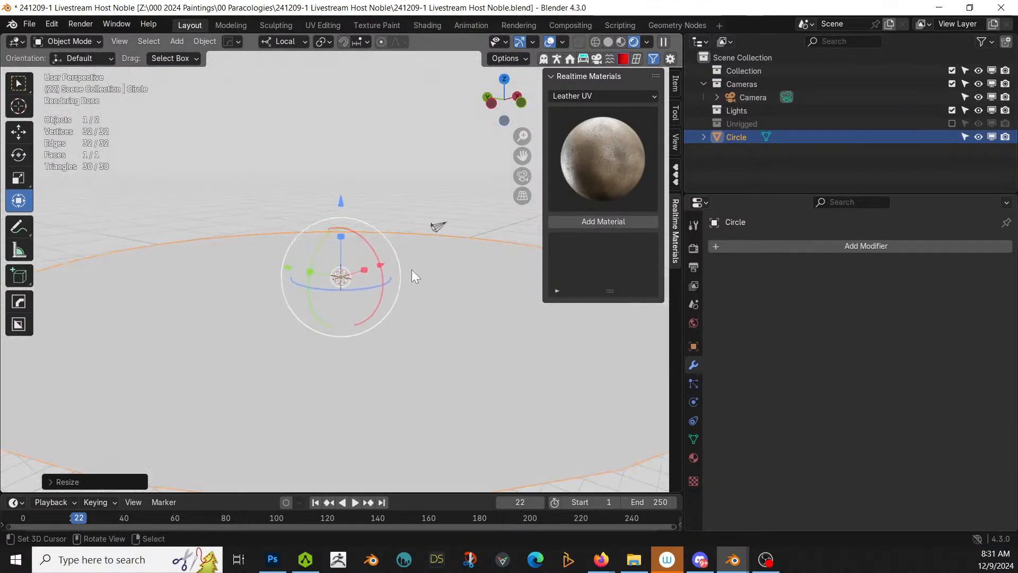
{"action": "left_click", "coordinate": [53, 479]}
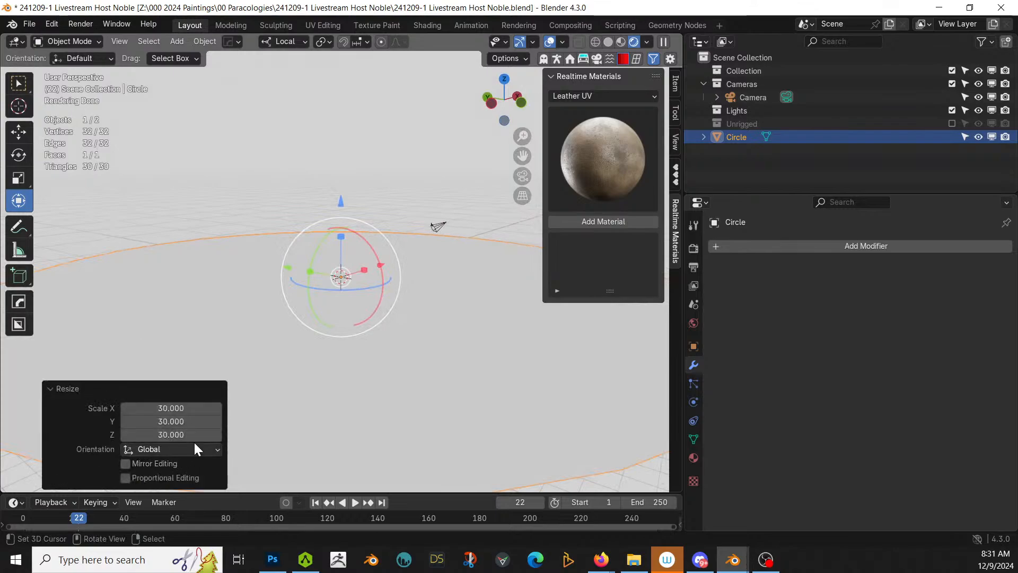
{"action": "left_click_drag", "start_coordinate": [155, 436], "coordinate": [155, 409]}
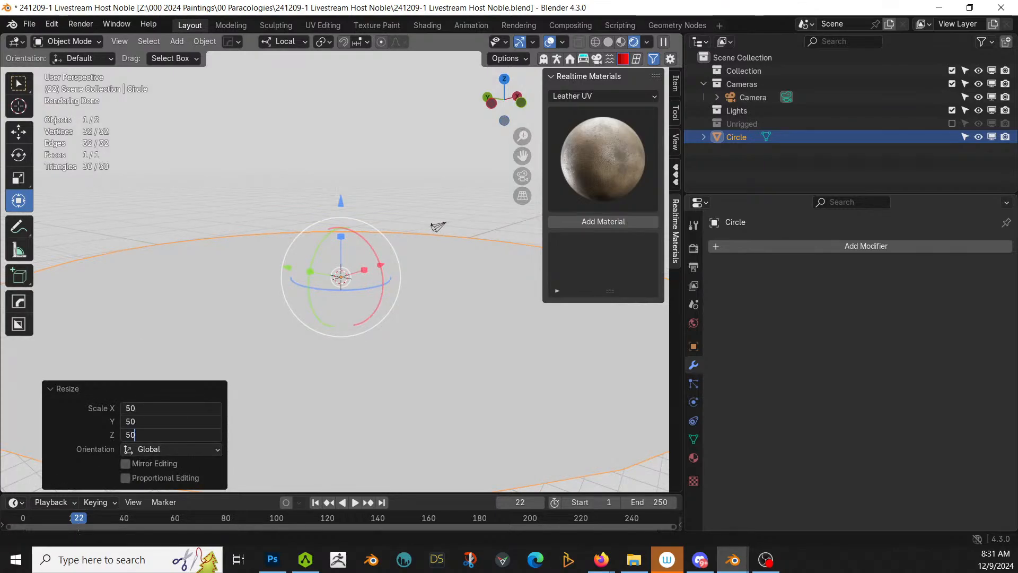
{"action": "type", "text": "40"}
{"action": "key", "text": "Return"}
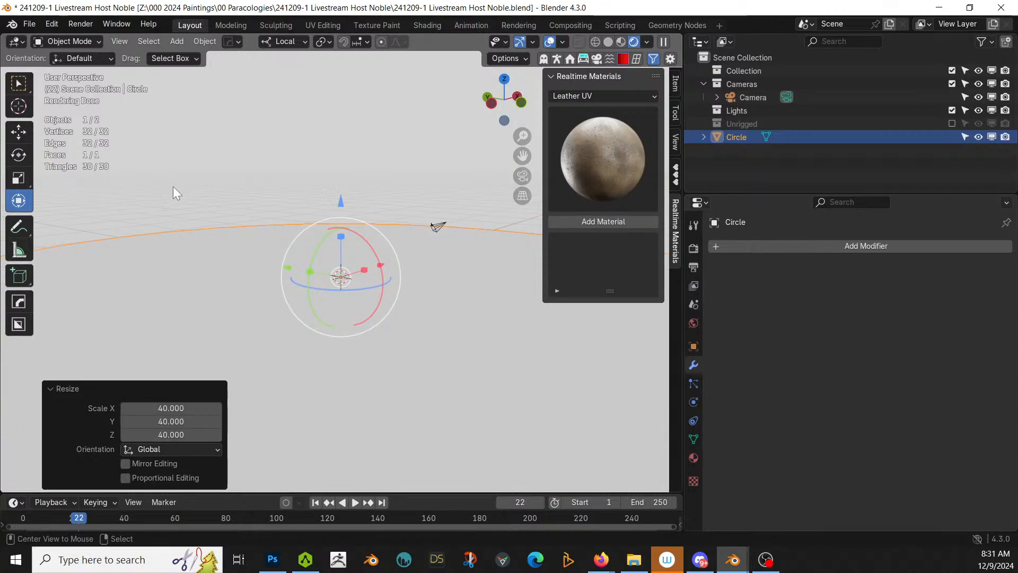
{"action": "key", "text": "alt+Tab"}
{"action": "middle_click_drag", "start_coordinate": [396, 270], "coordinate": [363, 320]}
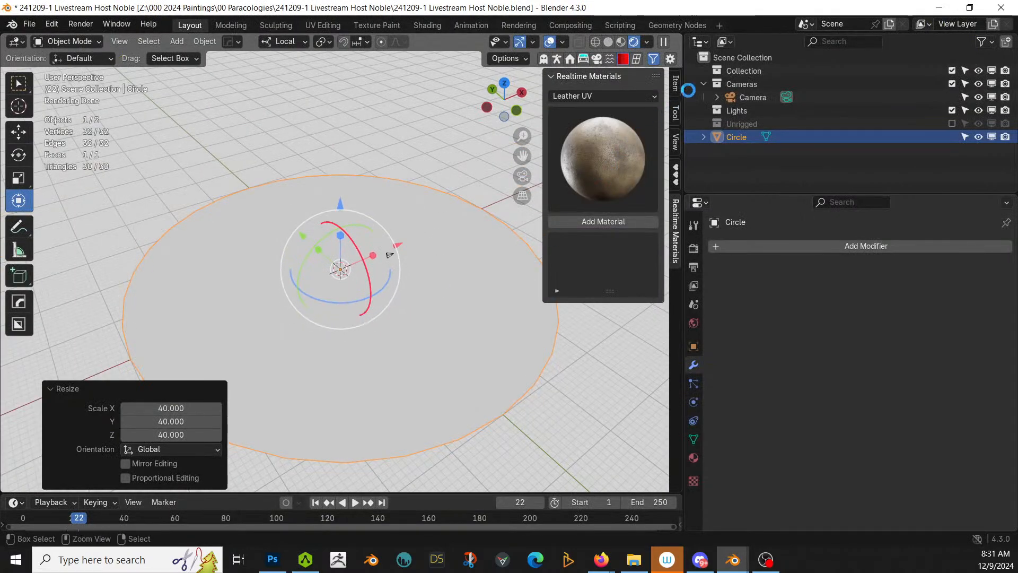
{"action": "key", "text": "ctrl+s"}
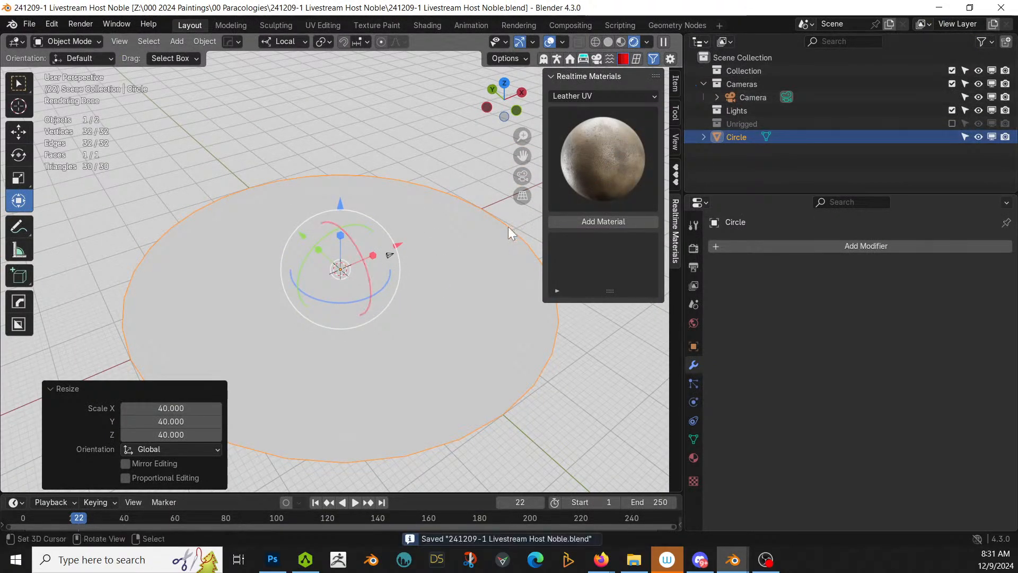
Step: Remesh the circle with Quad Remesher at a quad count of 250
{"action": "left_click", "coordinate": [636, 60]}
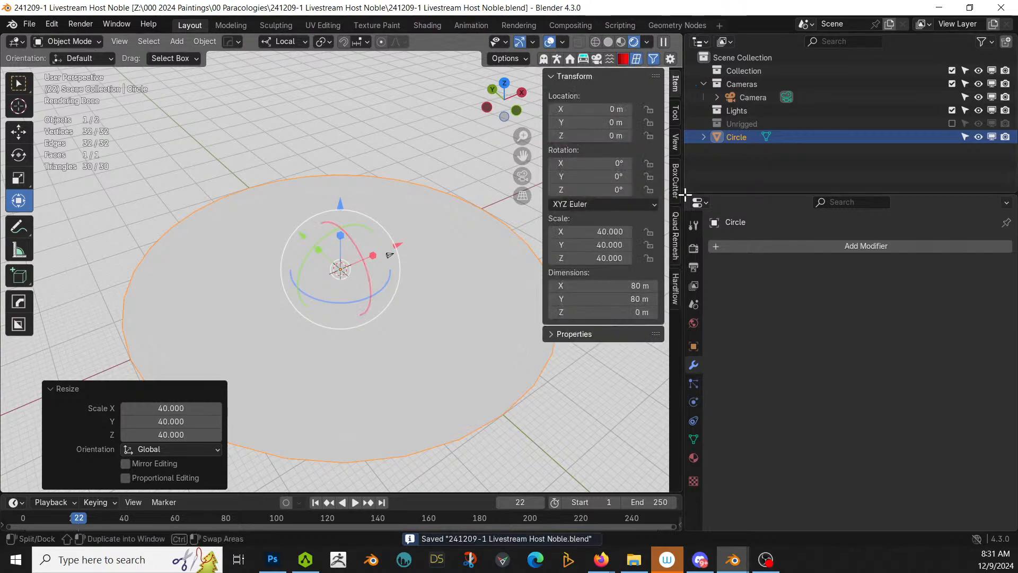
{"action": "left_click", "coordinate": [676, 235]}
{"action": "double_click", "coordinate": [635, 119]}
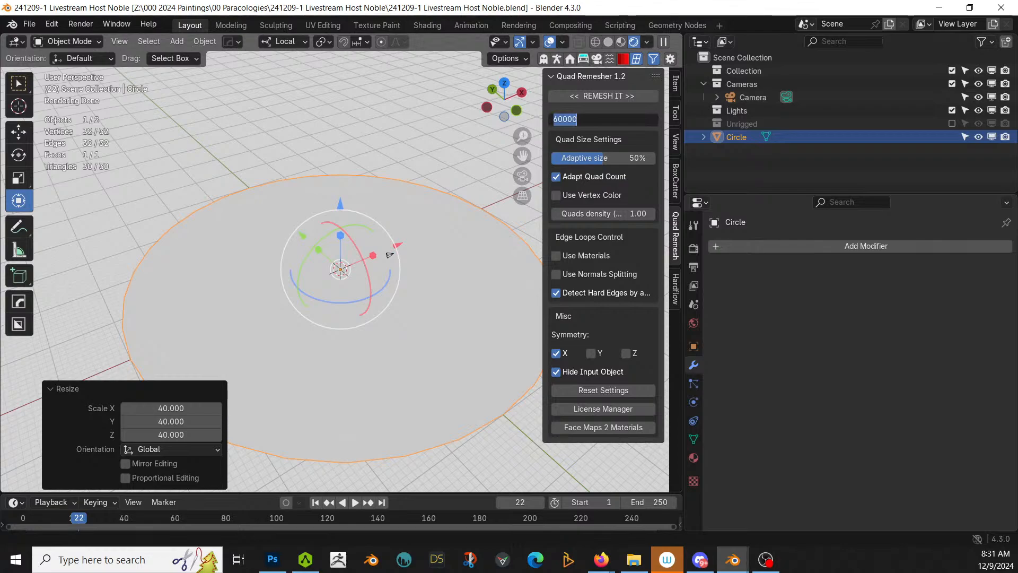
{"action": "type", "text": "400250"}
{"action": "key", "text": "Return"}
{"action": "left_click", "coordinate": [608, 94]}
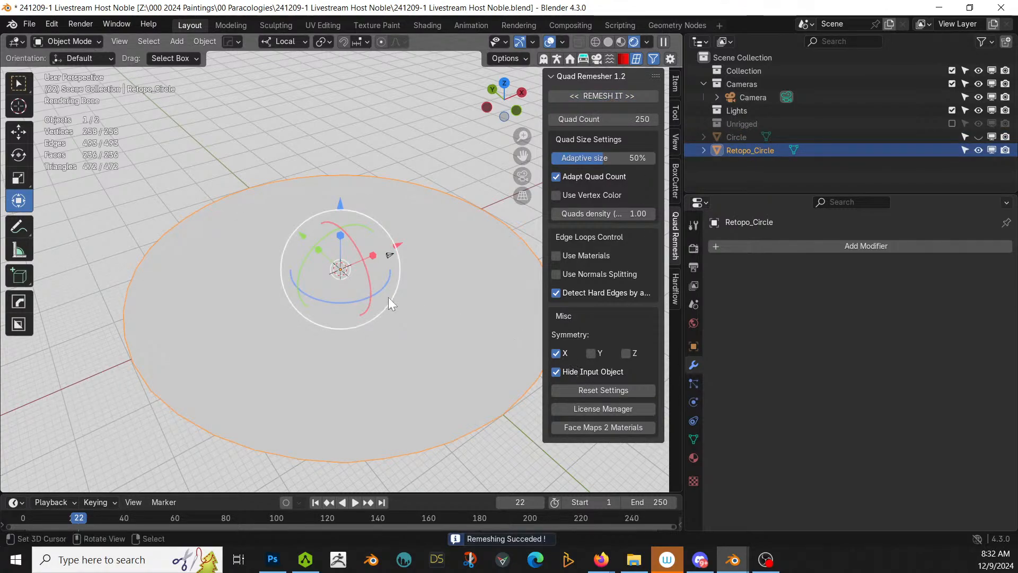
Step: Check the remeshed circle's topology and delete the original hidden Circle object
{"action": "key", "text": "Tab"}
{"action": "key", "text": "Tab"}
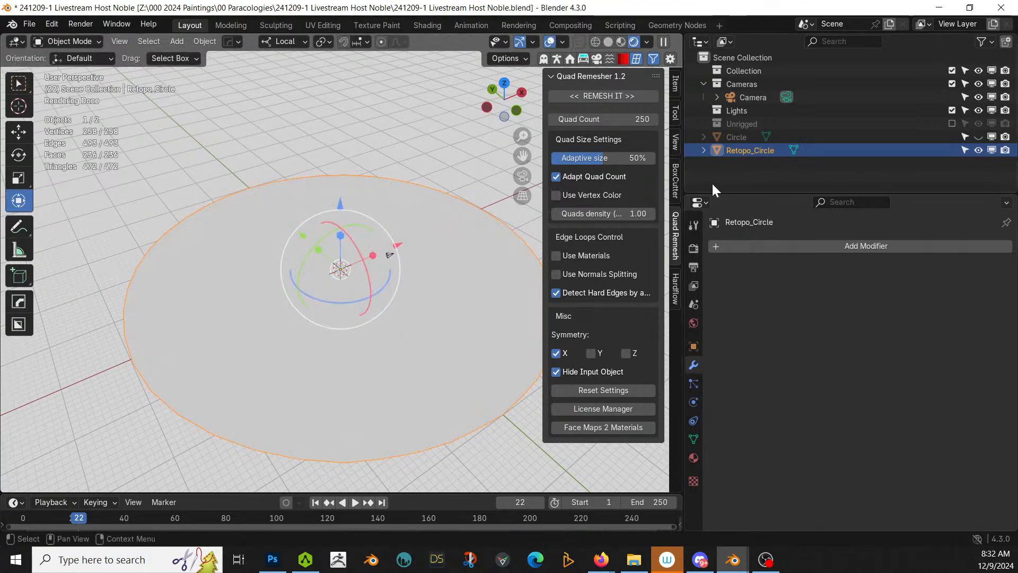
{"action": "left_click", "coordinate": [748, 137]}
{"action": "key", "text": "Delete"}
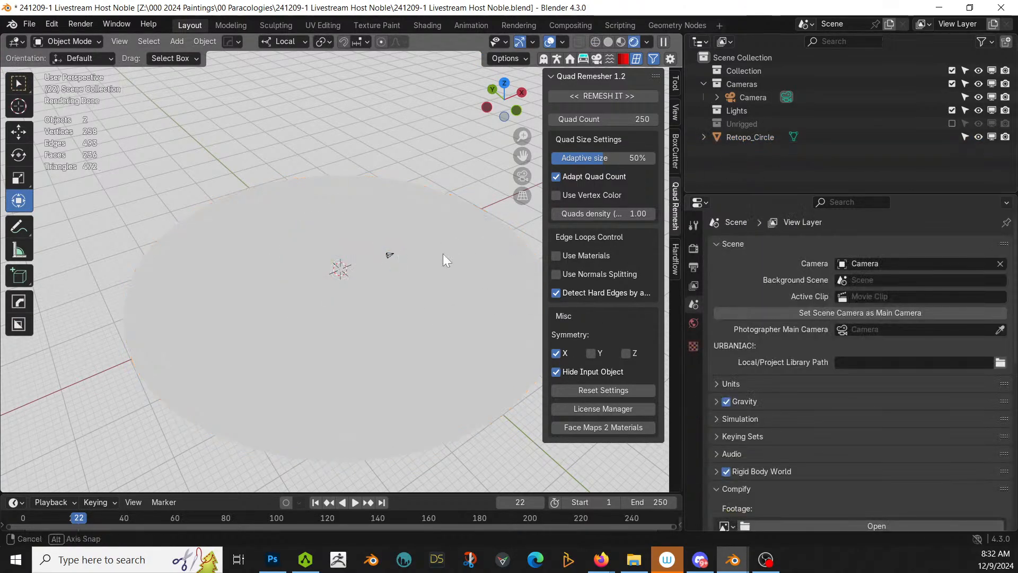
Step: Add the Terrainer_Base modifier from the Terrain group to Retopo_Circle
{"action": "middle_click_drag", "start_coordinate": [443, 254], "coordinate": [438, 214]}
{"action": "left_click", "coordinate": [304, 244]}
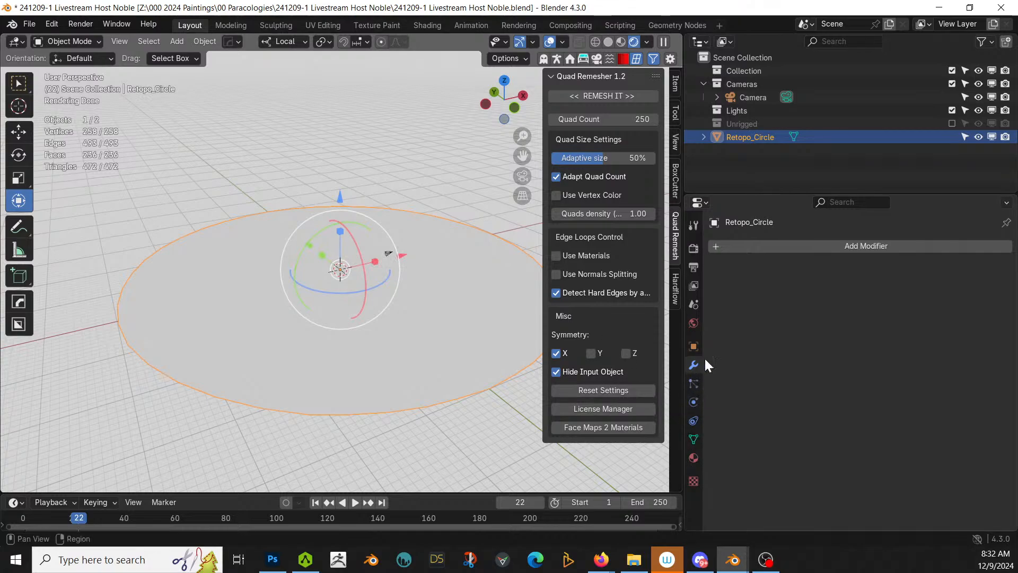
{"action": "left_click", "coordinate": [799, 245]}
{"action": "mouse_move", "coordinate": [797, 387]}
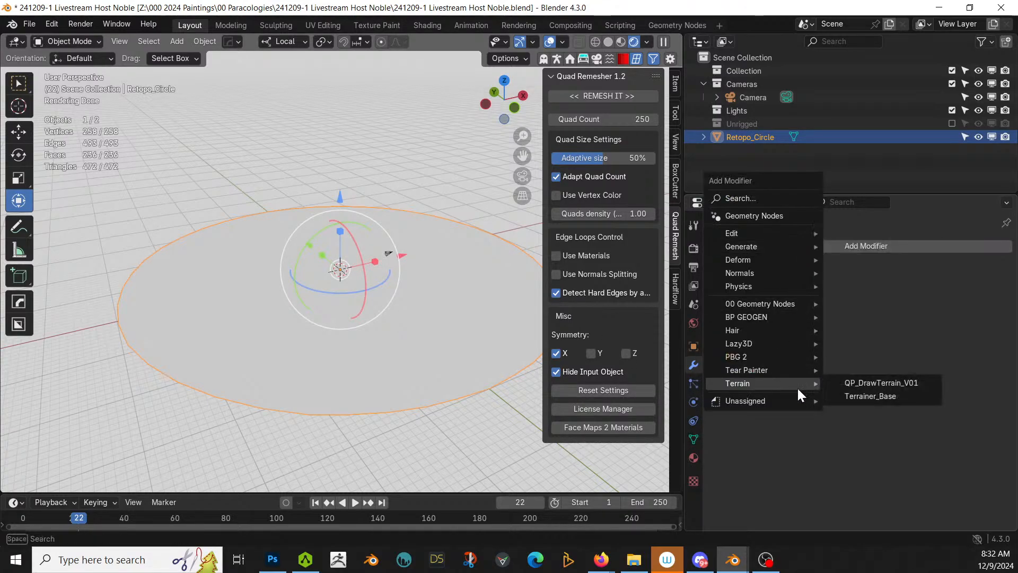
{"action": "left_click", "coordinate": [891, 399]}
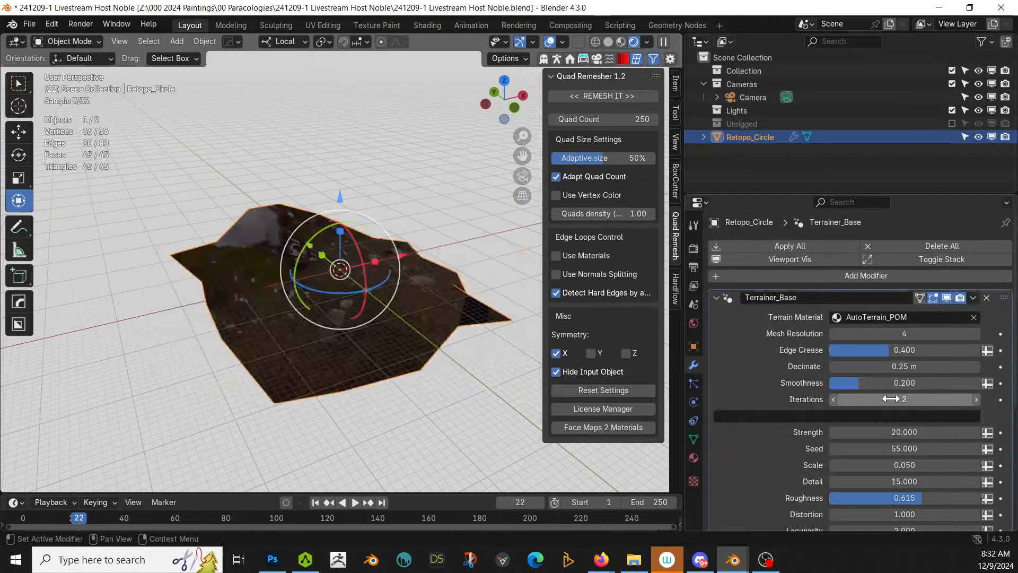
Step: Apply all transforms on the terrain disc and apply its Terrainer_Base modifier
{"action": "key", "text": "ctrl+a"}
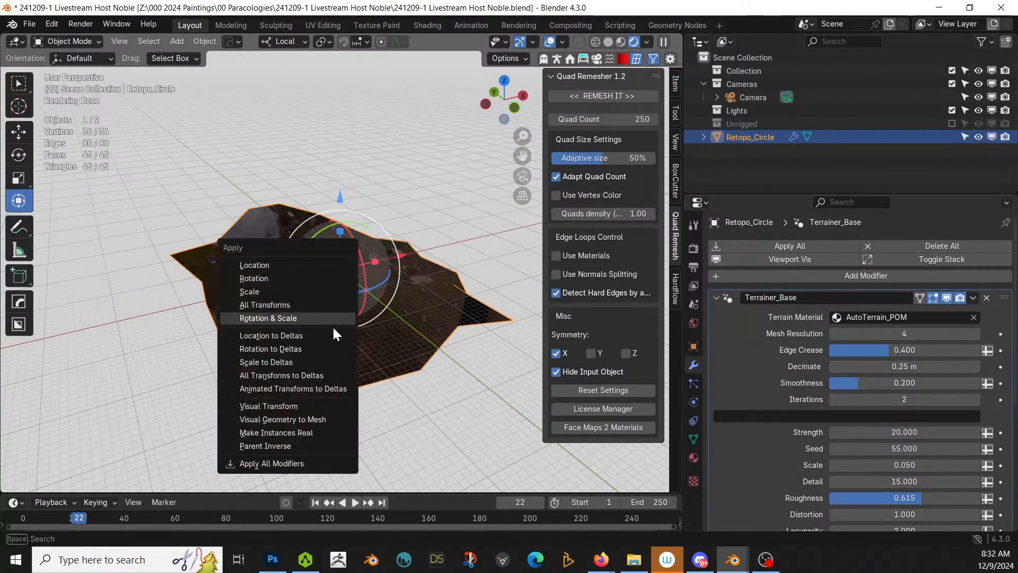
{"action": "left_click", "coordinate": [284, 306]}
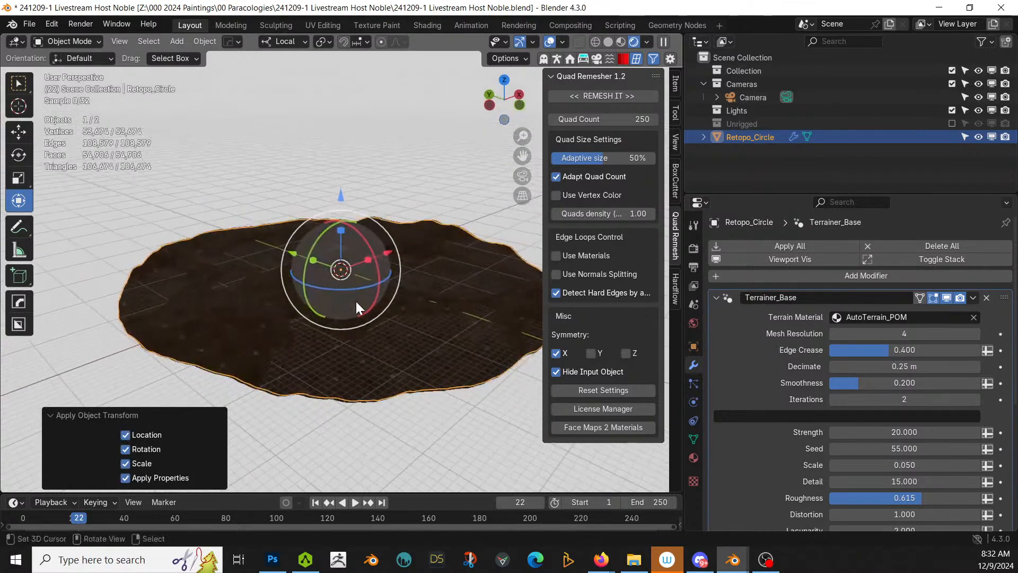
{"action": "middle_click_drag", "start_coordinate": [354, 306], "coordinate": [278, 279]}
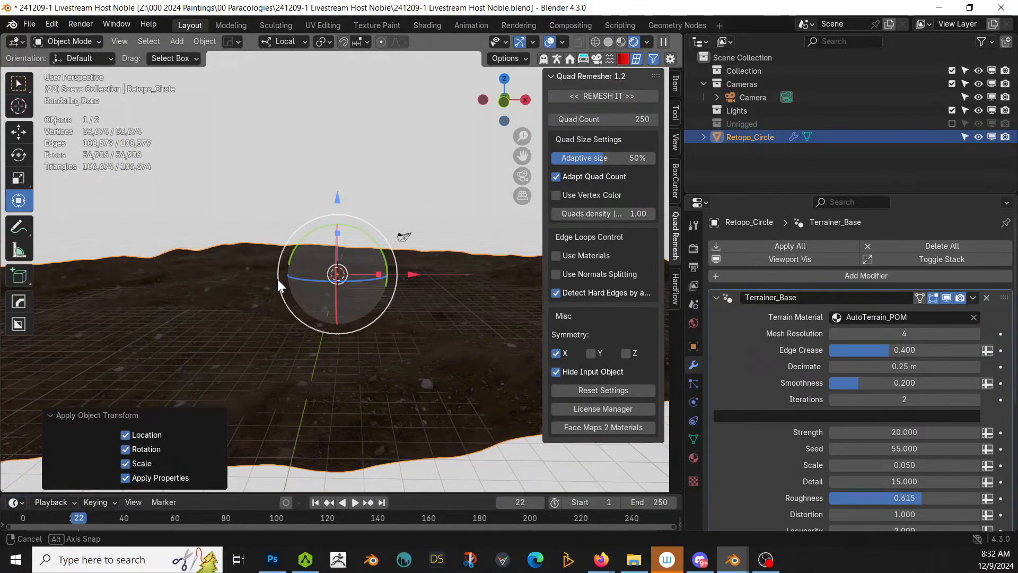
{"action": "scroll", "coordinate": [278, 280], "scroll_direction": "up", "scroll_amount": 1}
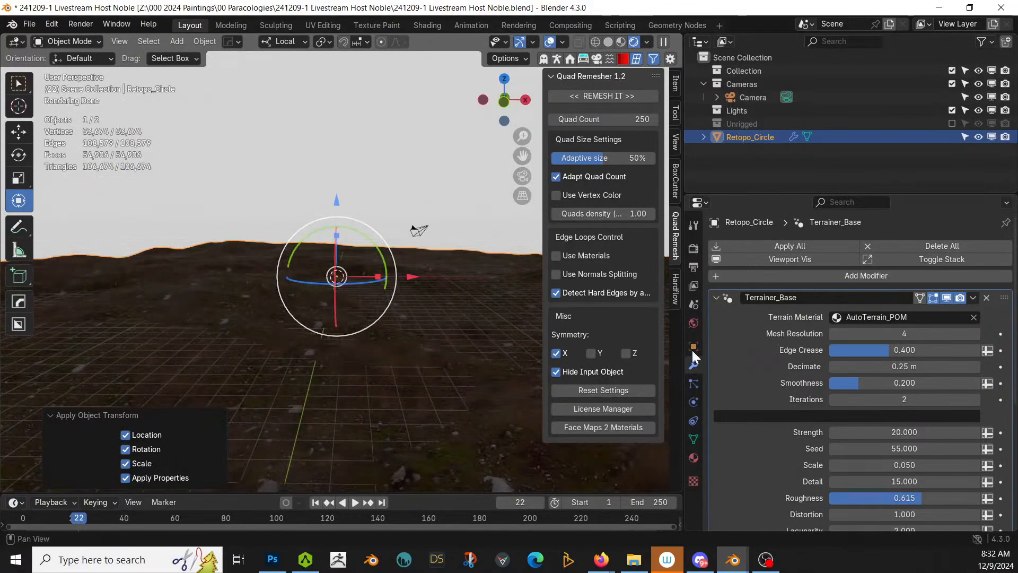
{"action": "key", "text": "ctrl+a"}
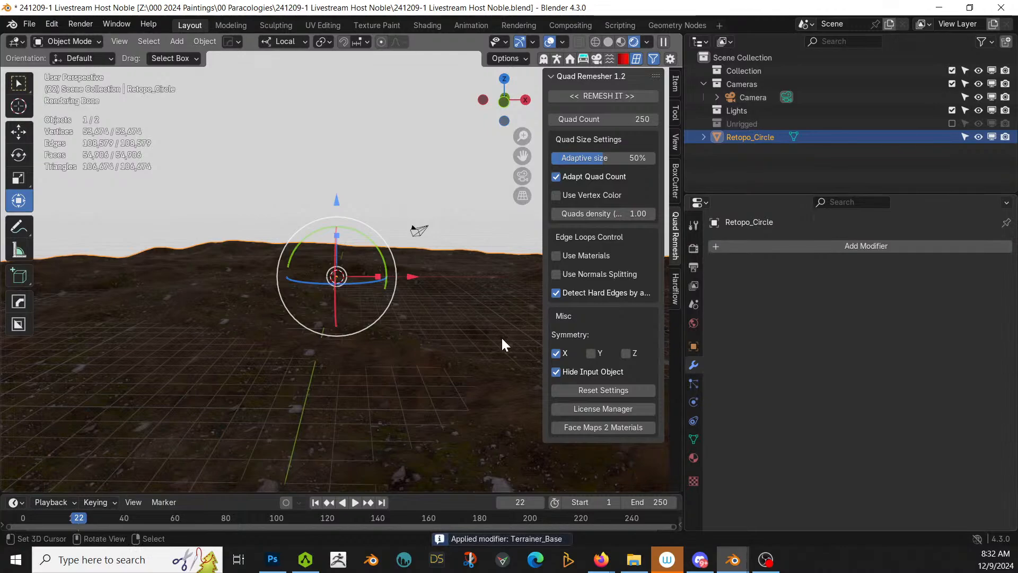
Step: Switch to AccuRIG, preview the second-row male walking motion from the Acting set on the character, and pause playback
{"action": "key", "text": "alt+Tab"}
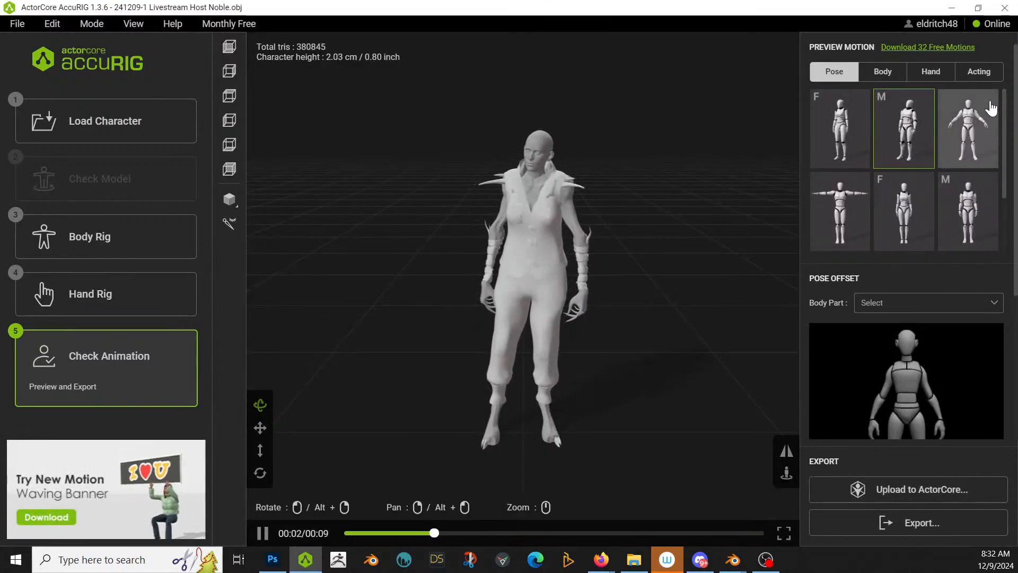
{"action": "left_click", "coordinate": [979, 71]}
{"action": "left_click", "coordinate": [906, 211]}
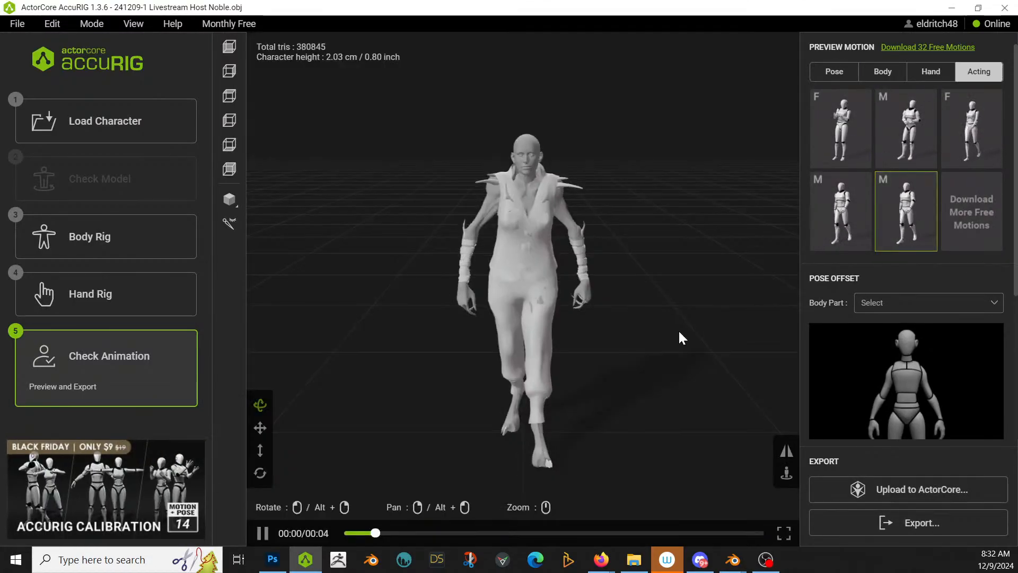
{"action": "left_click_drag", "start_coordinate": [625, 399], "coordinate": [657, 387]}
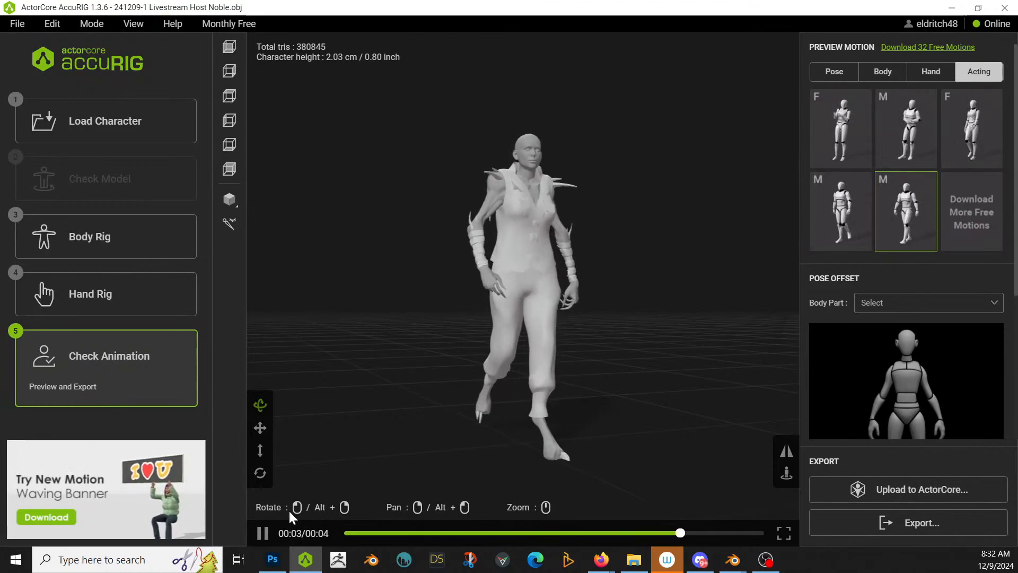
{"action": "left_click", "coordinate": [263, 533]}
{"action": "scroll", "coordinate": [533, 389], "scroll_direction": "down", "scroll_amount": 5}
{"action": "scroll", "coordinate": [584, 350], "scroll_direction": "up", "scroll_amount": 3}
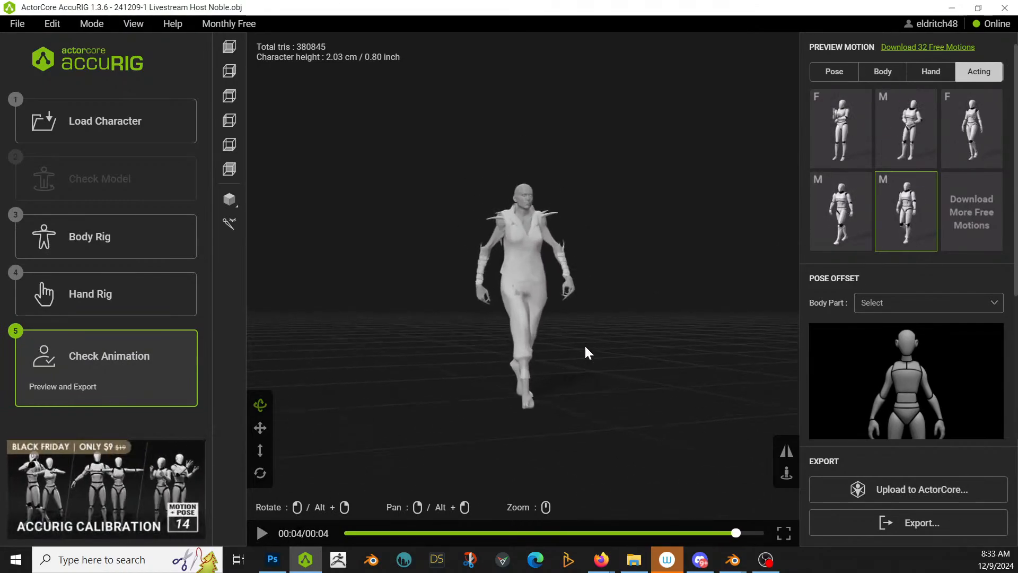
{"action": "scroll", "coordinate": [584, 347], "scroll_direction": "up", "scroll_amount": 2}
Step: Export the rigged character as an FBX targeting Blender, named 241209-1 Livestream Host Noble Rigged
{"action": "left_click", "coordinate": [902, 523]}
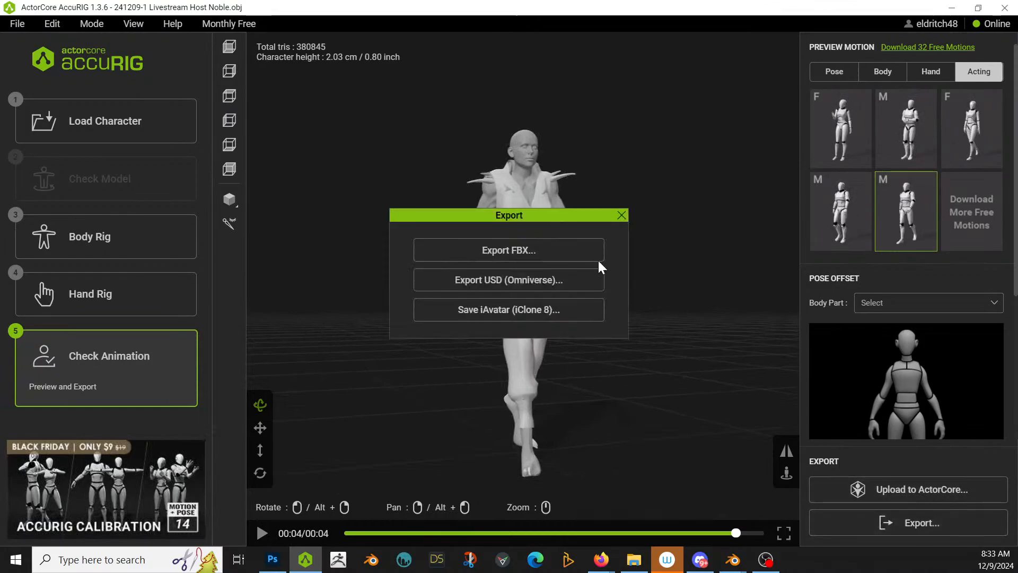
{"action": "left_click", "coordinate": [588, 251]}
{"action": "left_click", "coordinate": [454, 168]}
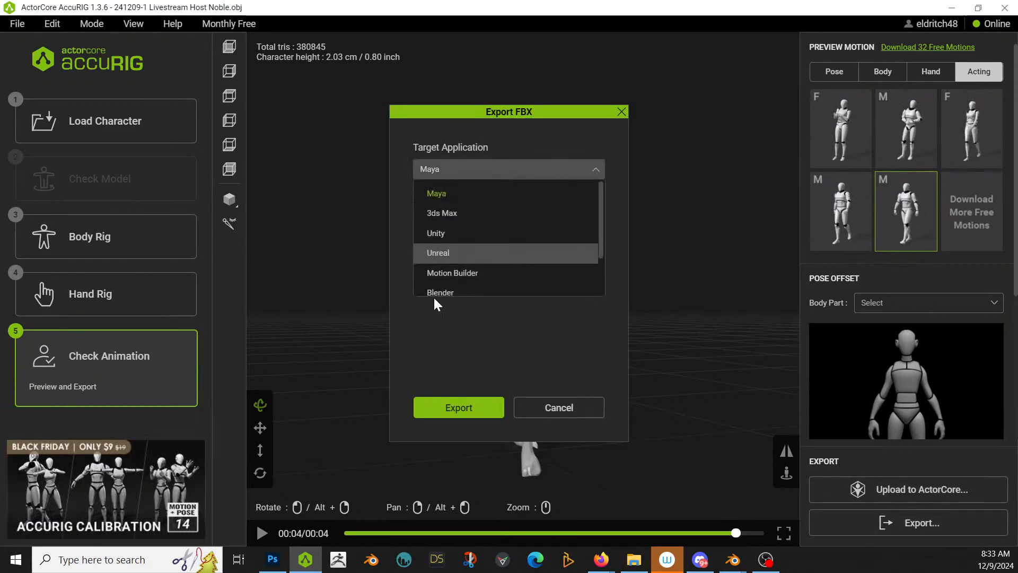
{"action": "left_click", "coordinate": [448, 292]}
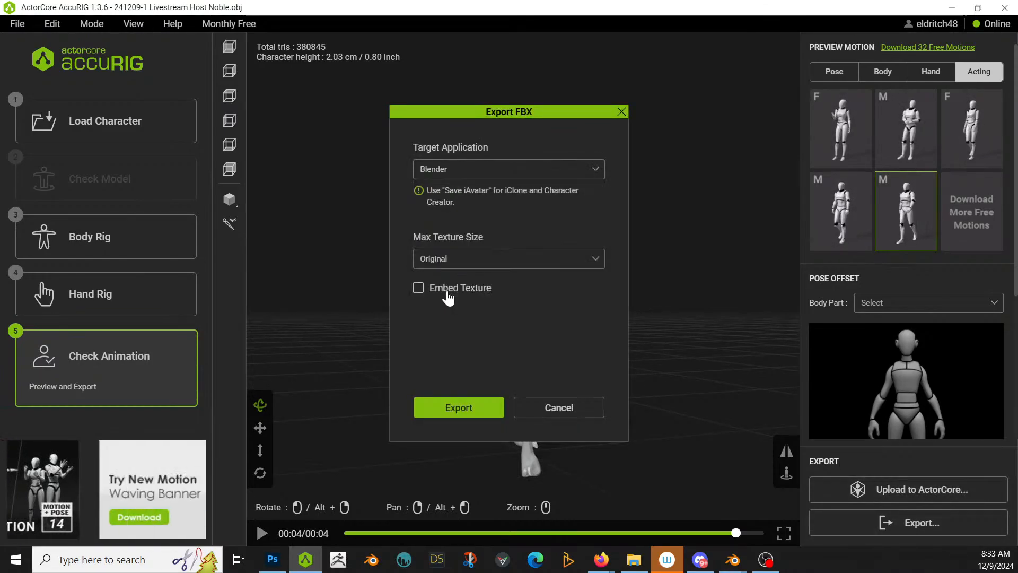
{"action": "left_click", "coordinate": [459, 407]}
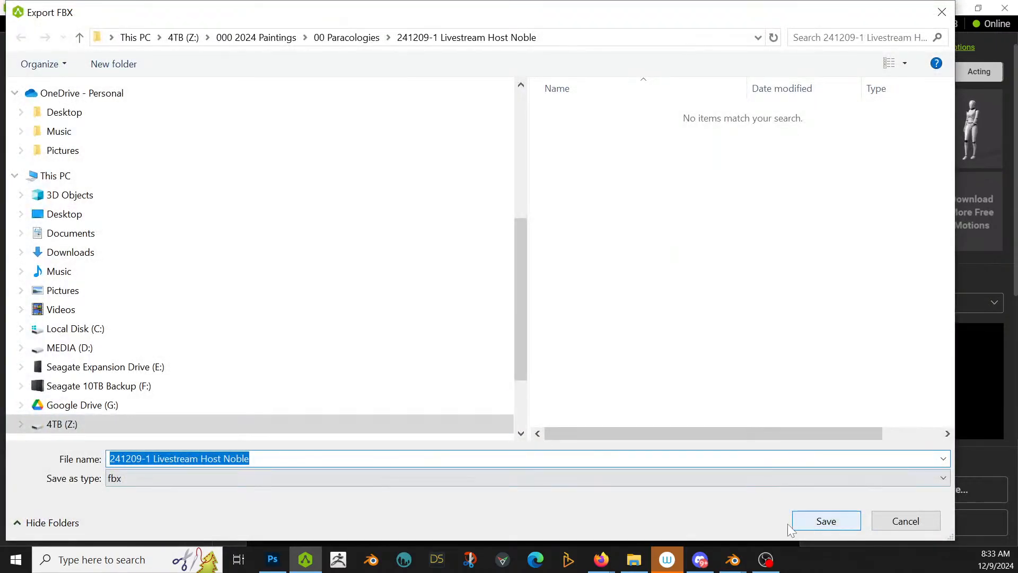
{"action": "key", "text": "End"}
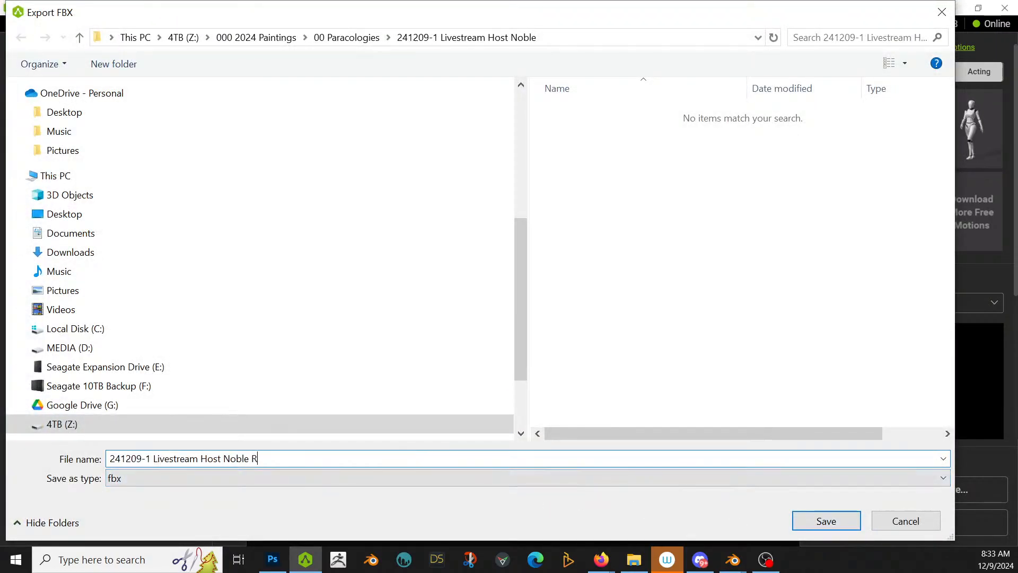
{"action": "type", "text": "Rigged"}
{"action": "key", "text": "Return"}
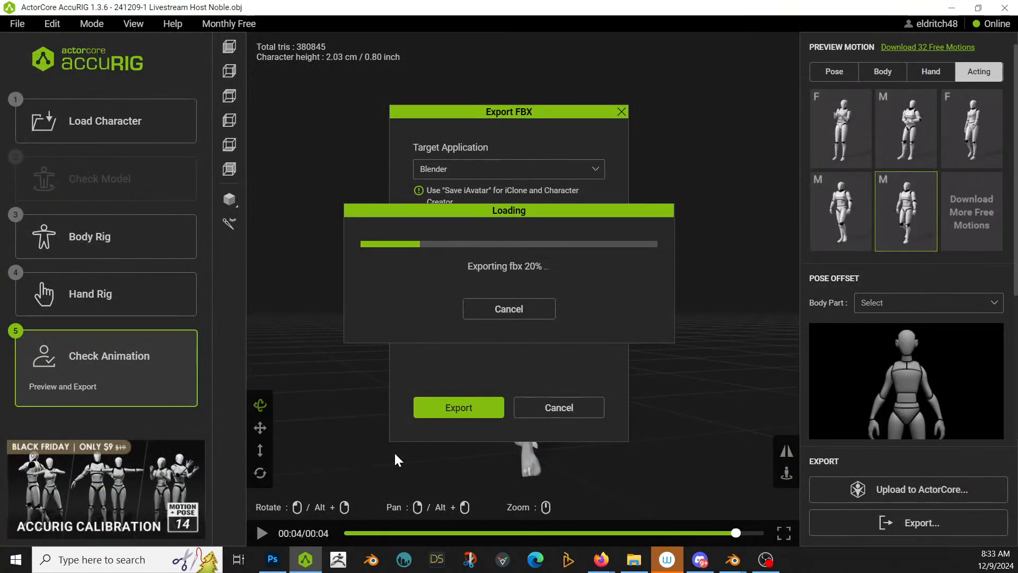
Step: Switch to Blender, hide the Retopo_Circle terrain in the viewport, and set the viewport shading to solid
{"action": "key", "text": "alt+Tab"}
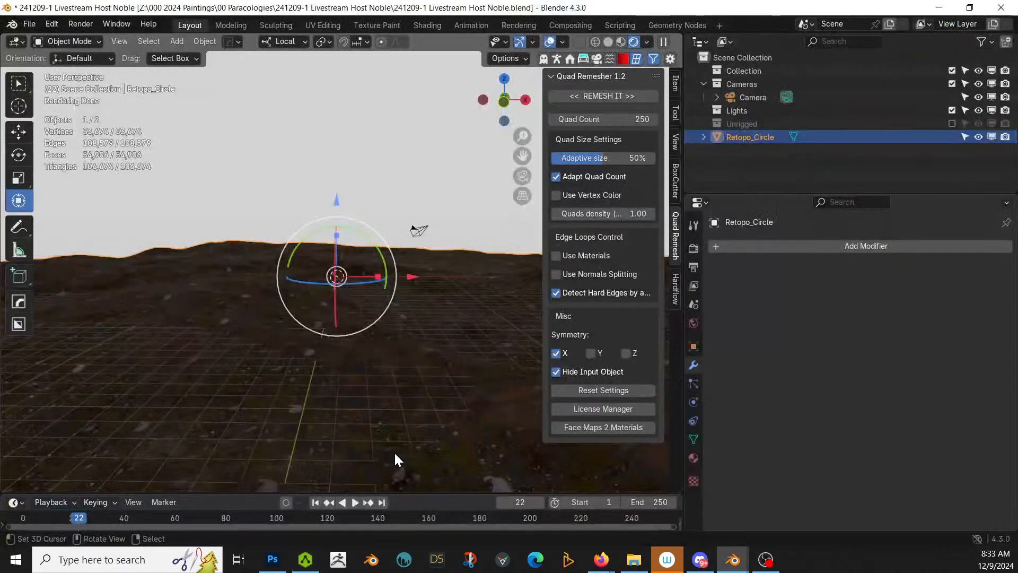
{"action": "left_click", "coordinate": [979, 137]}
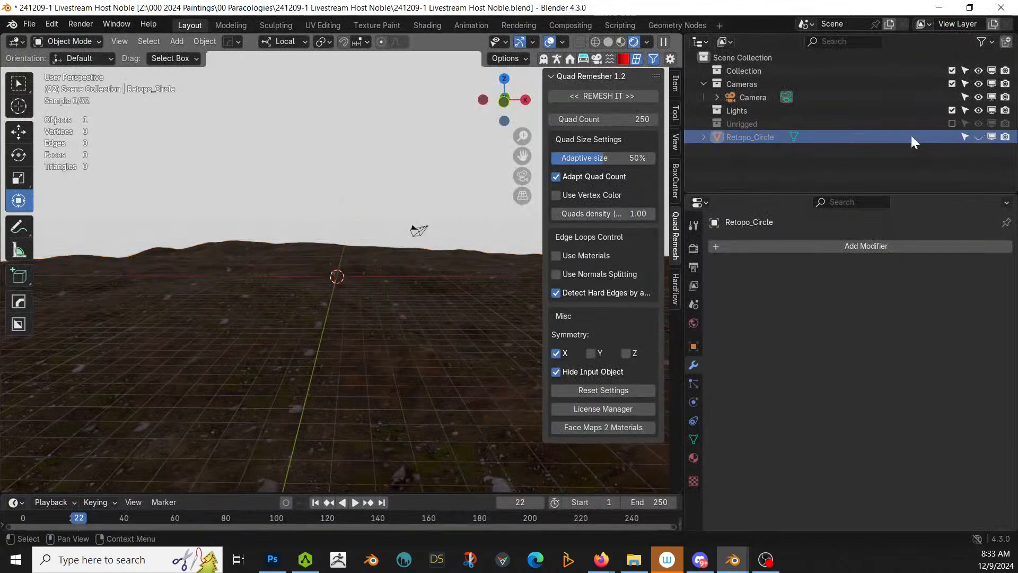
{"action": "key", "text": "z"}
{"action": "key", "text": "6"}
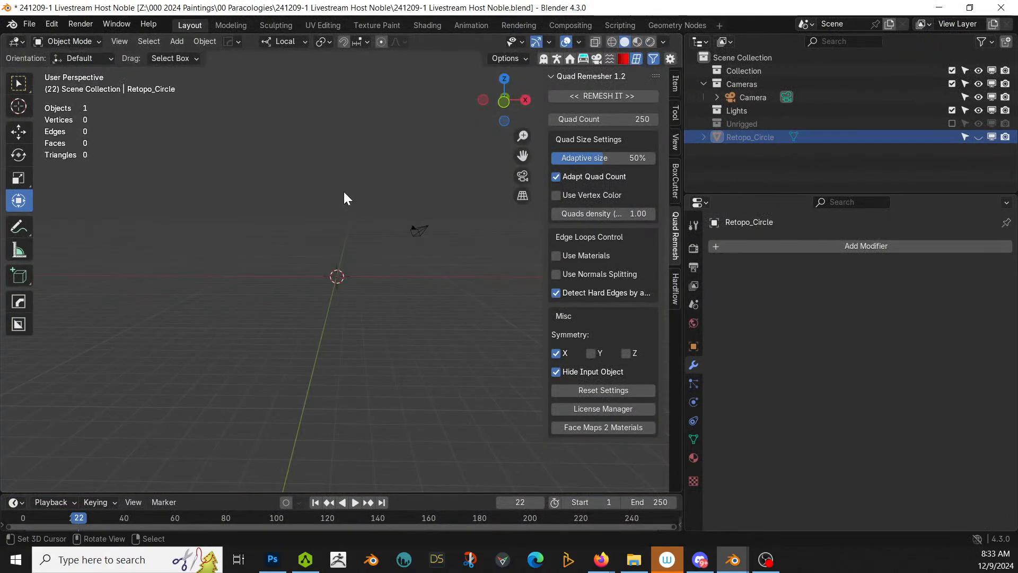
Step: Import 241209-1 Livestream Host Noble Rigged.fbx and clear the scale of its armature
{"action": "key", "text": "F4"}
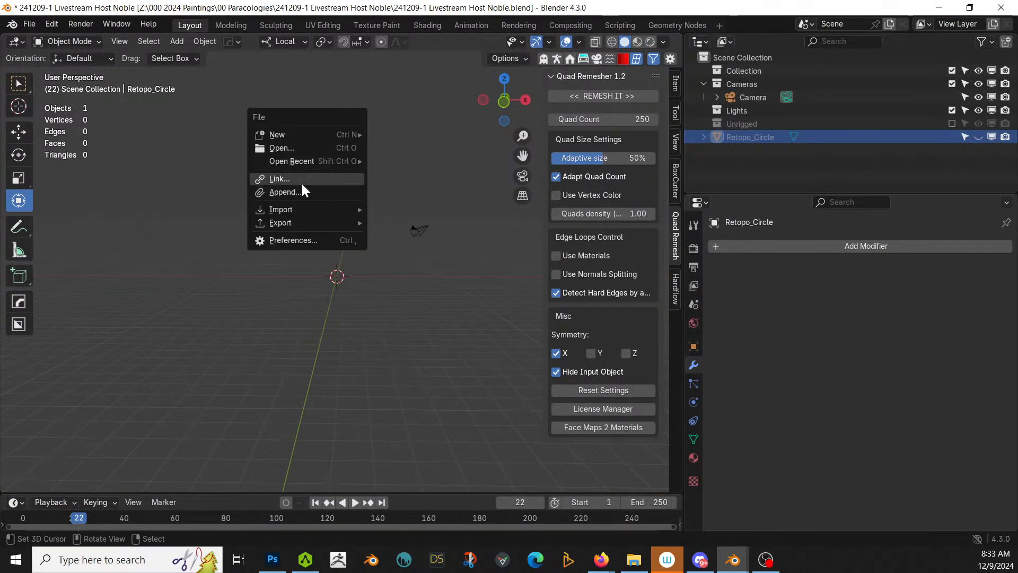
{"action": "mouse_move", "coordinate": [297, 209]}
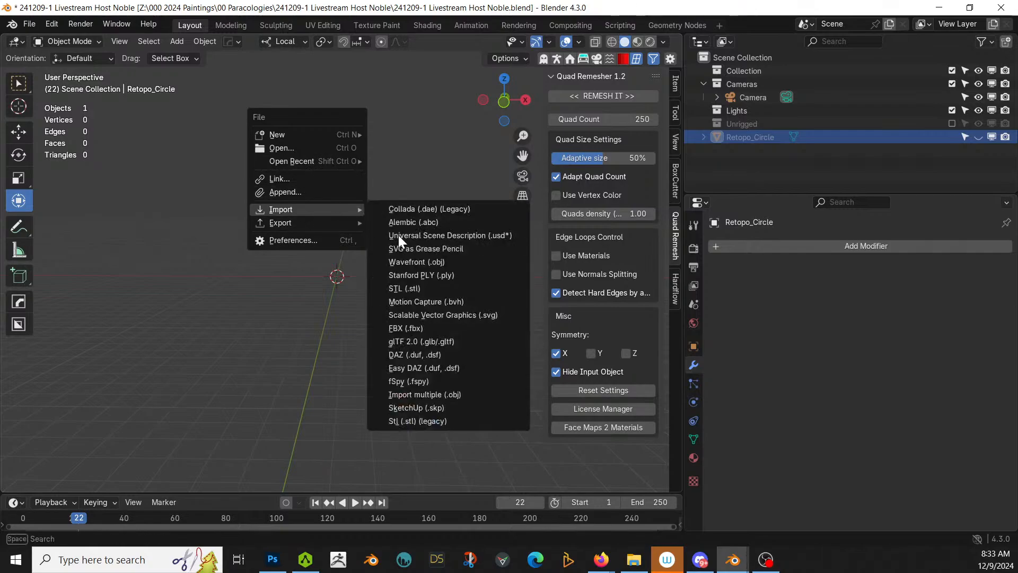
{"action": "left_click", "coordinate": [441, 330]}
{"action": "double_click", "coordinate": [419, 182]}
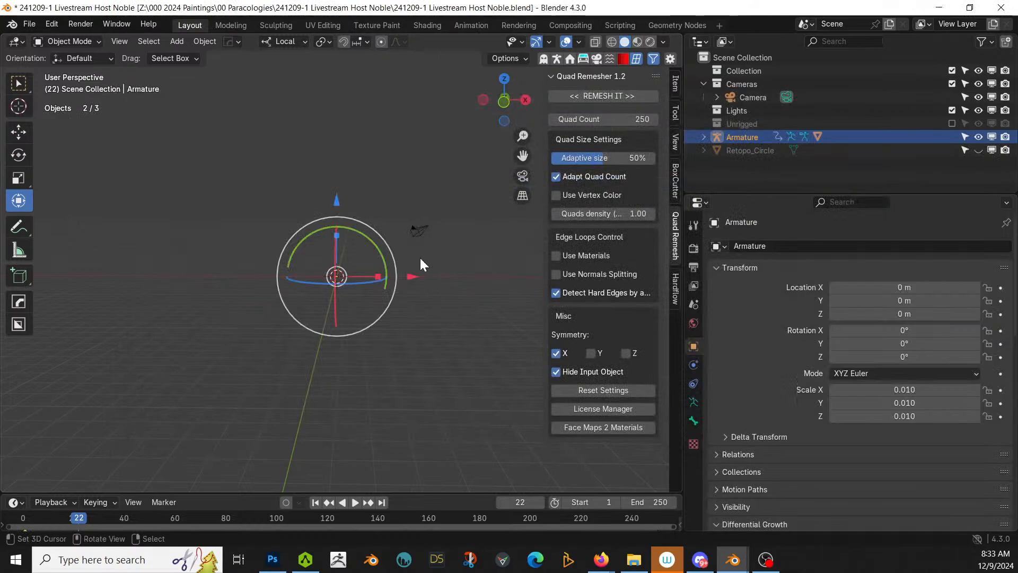
{"action": "key", "text": "alt+s"}
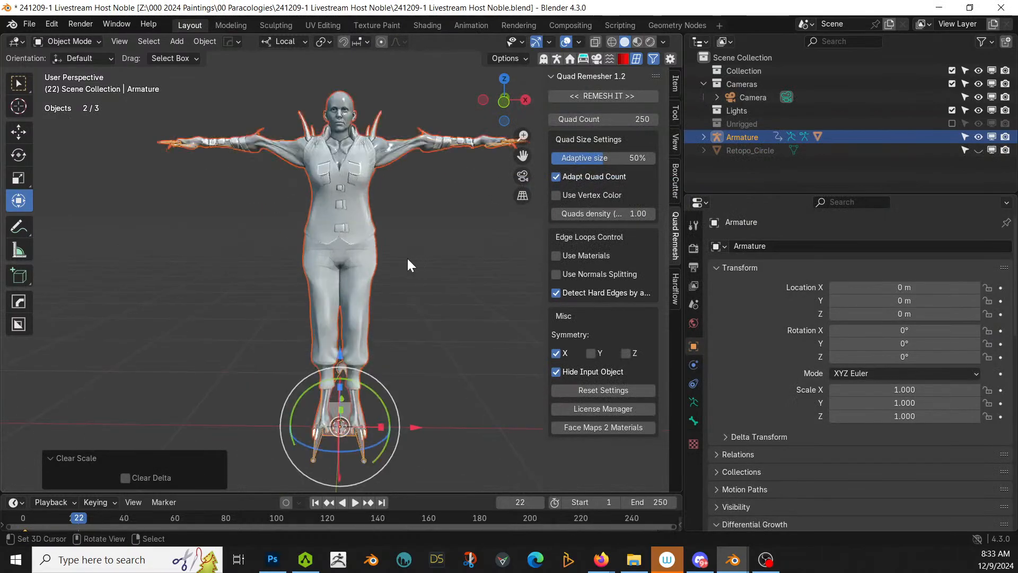
{"action": "middle_click_drag", "start_coordinate": [409, 259], "coordinate": [400, 292]}
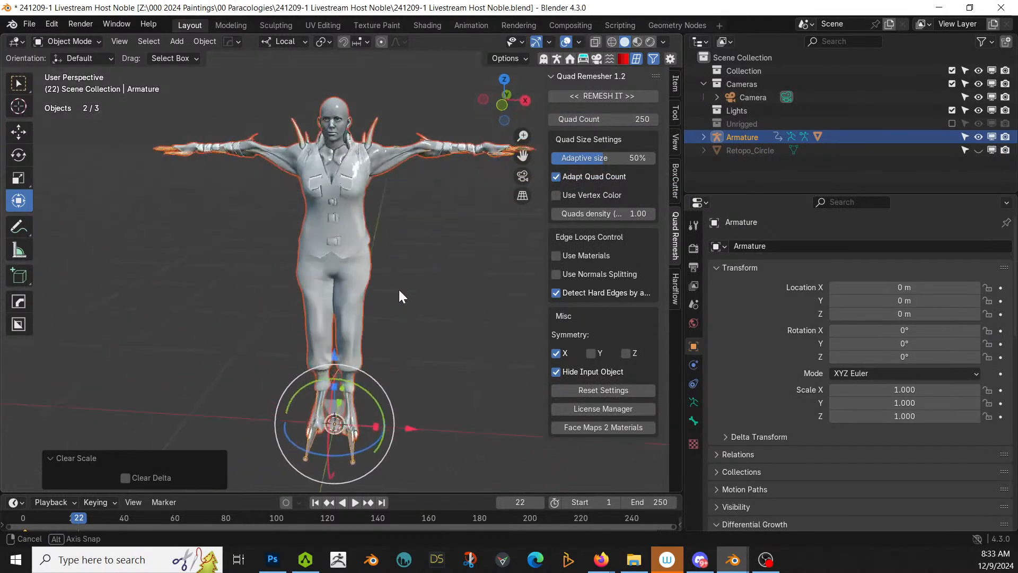
Step: Import the Telling A Secret.fbx animation from the Poses folder inside 000 G8 for HumanGen
{"action": "key", "text": "F4"}
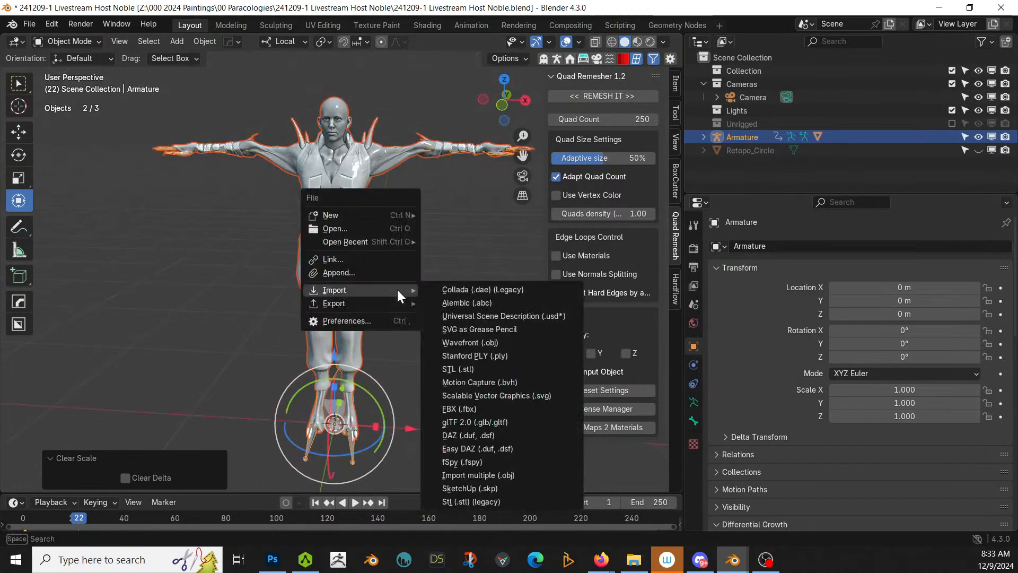
{"action": "left_click", "coordinate": [491, 409]}
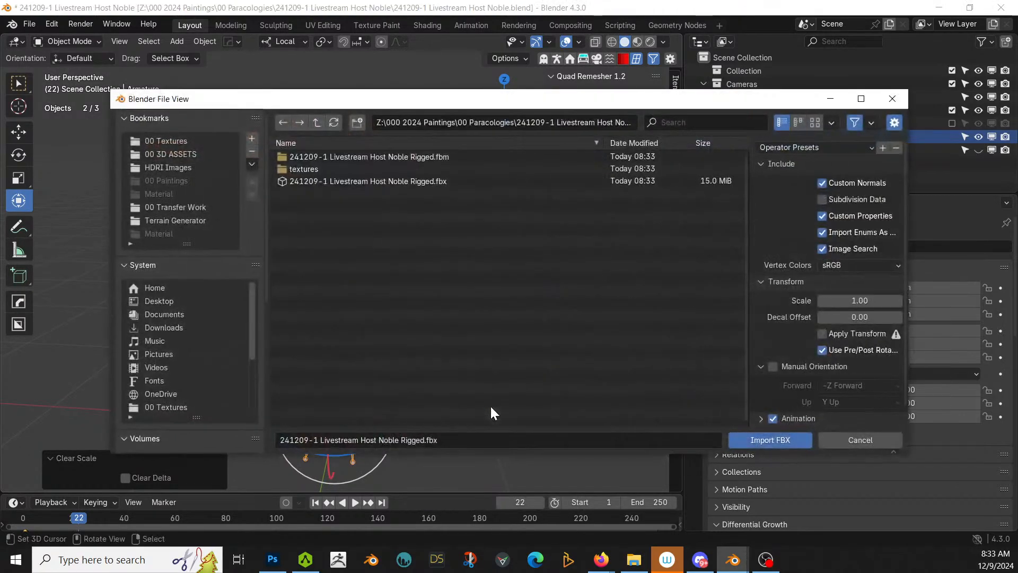
{"action": "left_click", "coordinate": [317, 122]}
{"action": "left_click", "coordinate": [318, 121]}
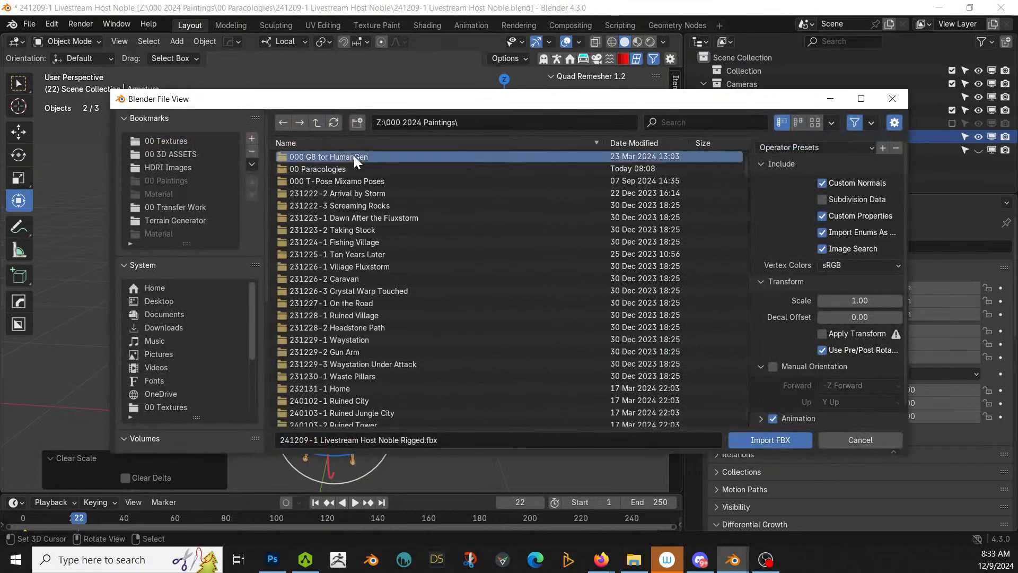
{"action": "double_click", "coordinate": [354, 156]}
{"action": "double_click", "coordinate": [302, 158]}
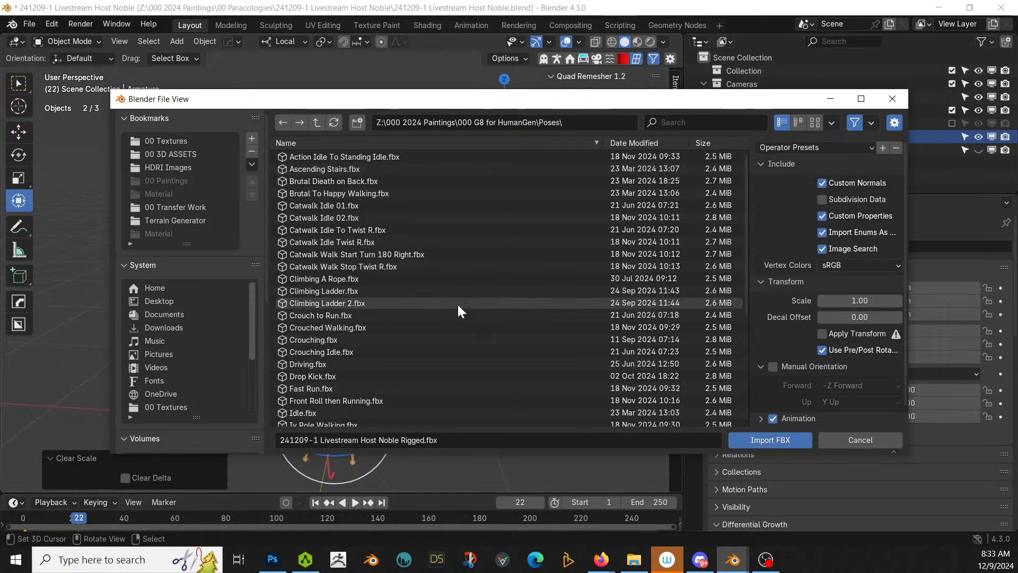
{"action": "scroll", "coordinate": [458, 306], "scroll_direction": "down", "scroll_amount": 2}
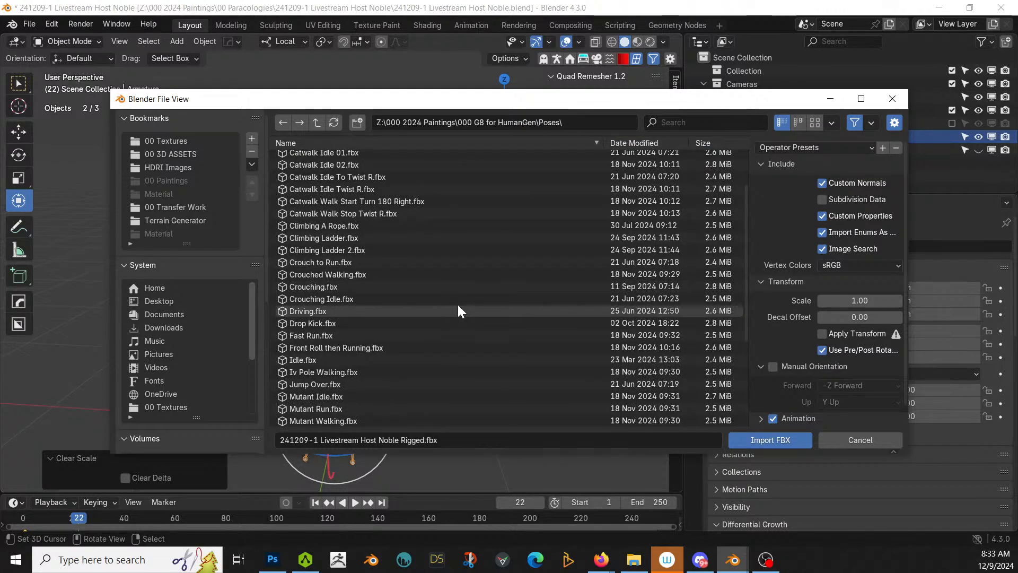
{"action": "scroll", "coordinate": [459, 307], "scroll_direction": "down", "scroll_amount": 1}
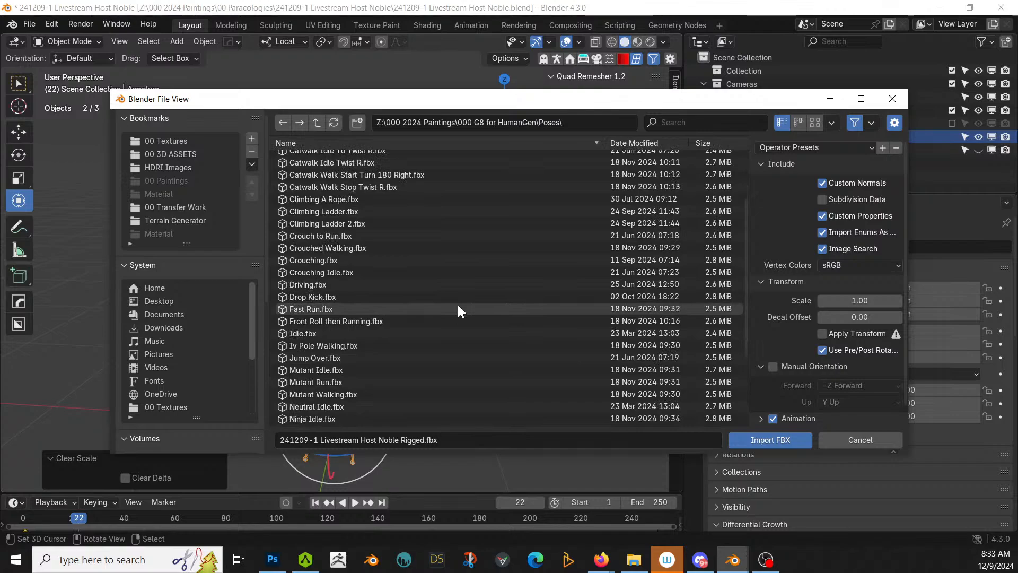
{"action": "scroll", "coordinate": [458, 307], "scroll_direction": "down", "scroll_amount": 2}
{"action": "scroll", "coordinate": [459, 307], "scroll_direction": "down", "scroll_amount": 3}
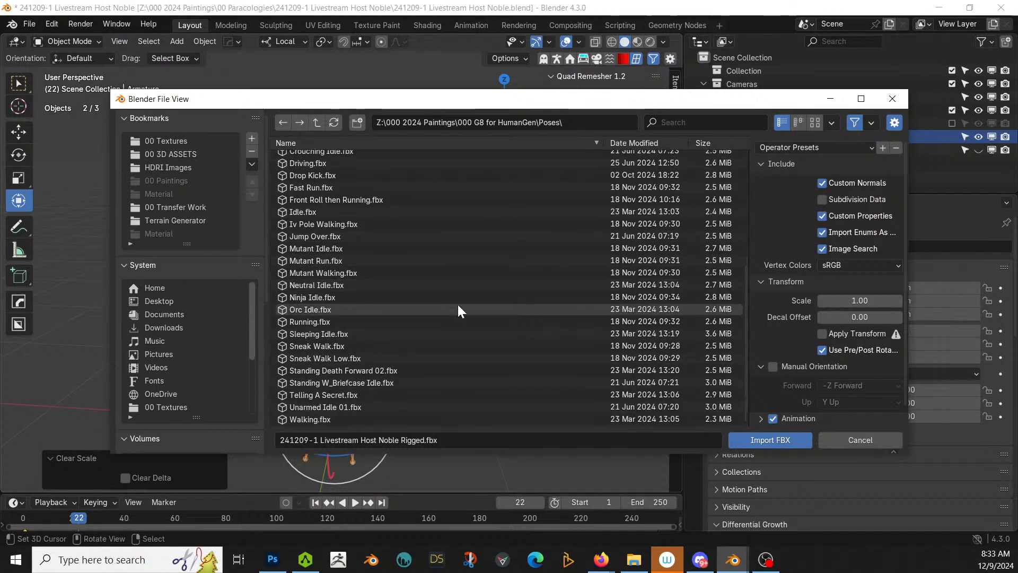
{"action": "left_click", "coordinate": [347, 395]}
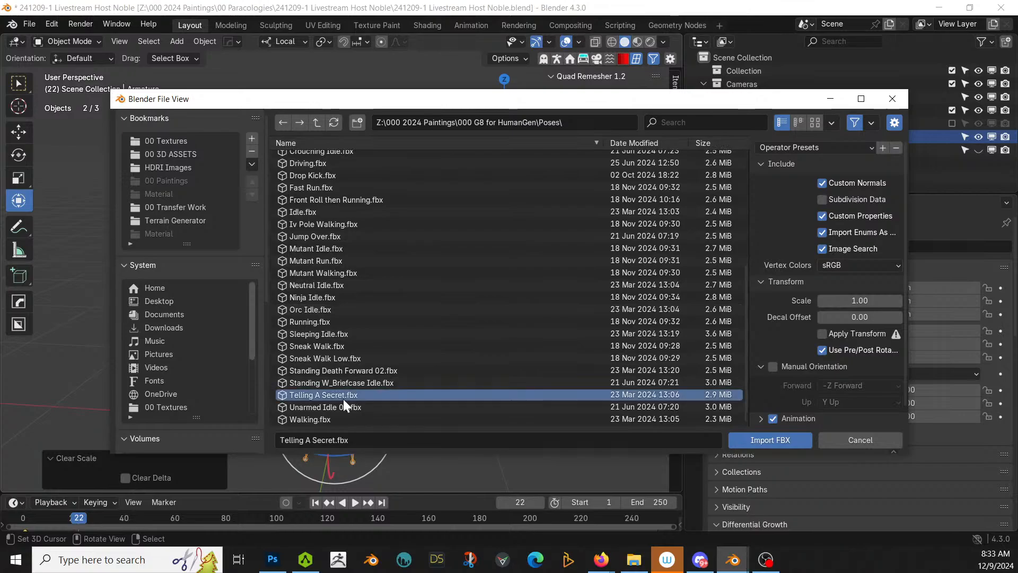
{"action": "left_click", "coordinate": [761, 441]}
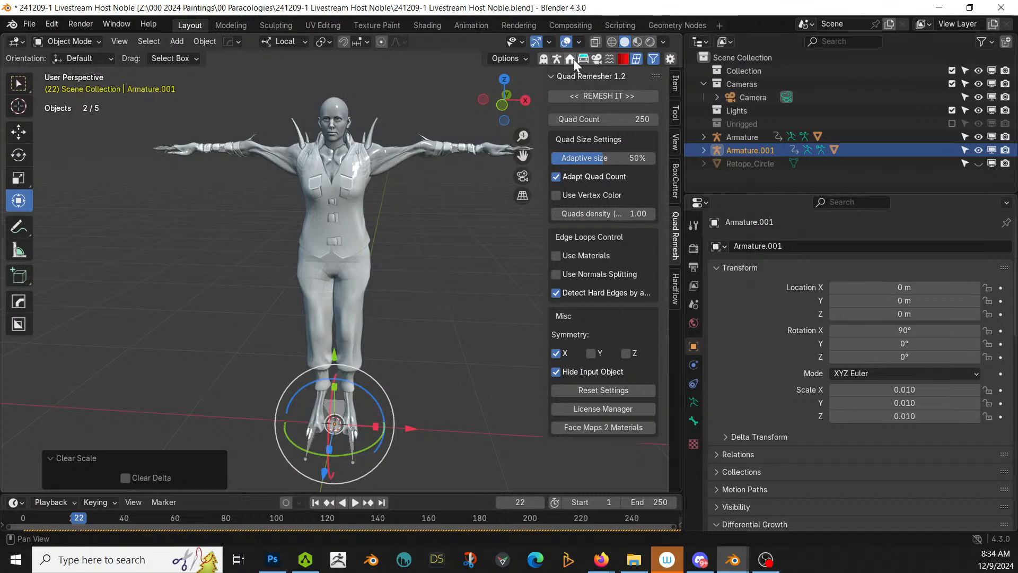
Step: Set up Rokoko retargeting with Armature.001 as the source and Armature as the target
{"action": "left_click", "coordinate": [558, 59]}
{"action": "left_click", "coordinate": [675, 375]}
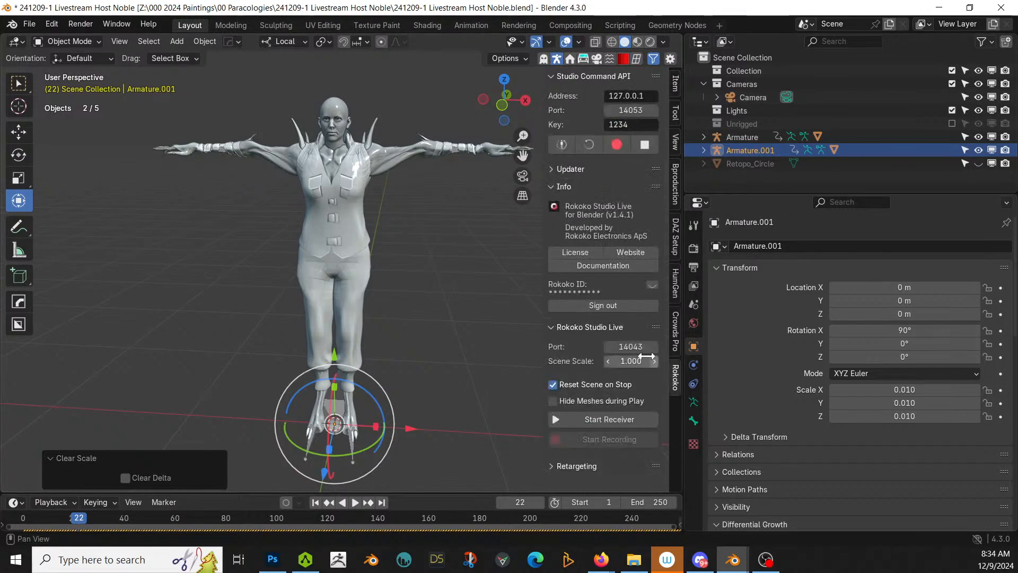
{"action": "left_click", "coordinate": [552, 465]}
{"action": "scroll", "coordinate": [586, 457], "scroll_direction": "down", "scroll_amount": 3}
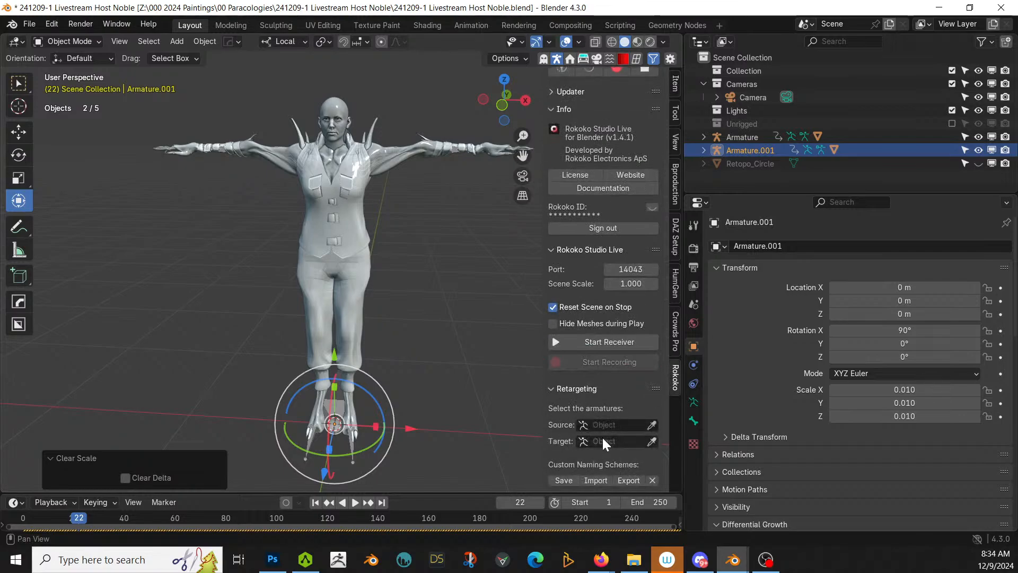
{"action": "left_click", "coordinate": [616, 425]}
{"action": "left_click", "coordinate": [620, 301]}
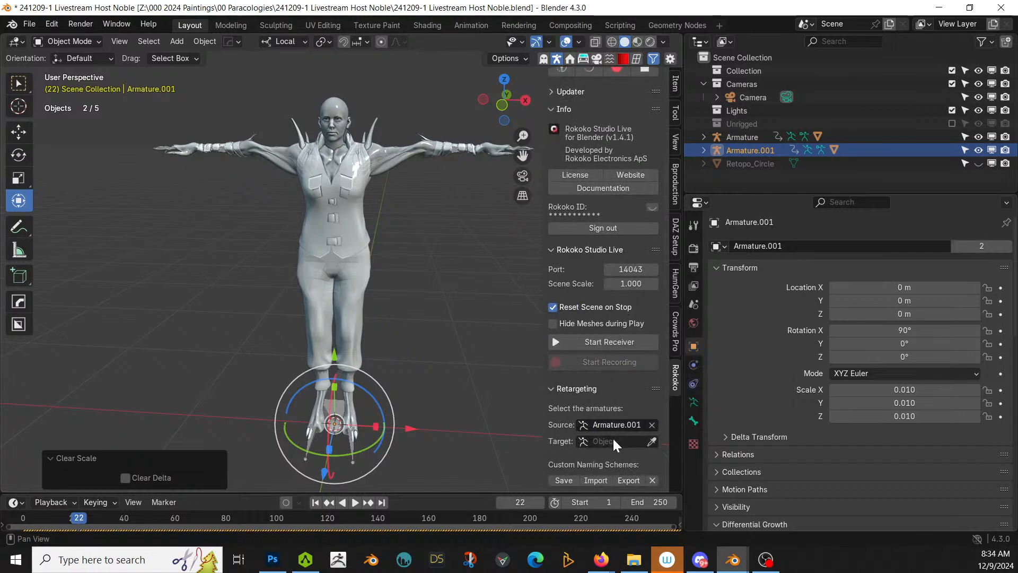
{"action": "left_click", "coordinate": [614, 441]}
{"action": "left_click", "coordinate": [616, 302]}
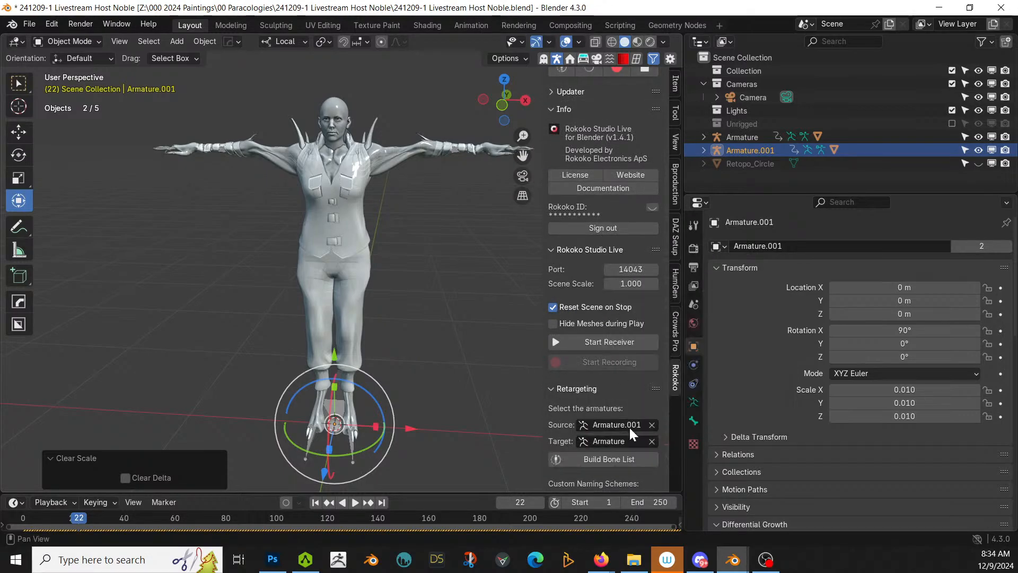
Step: Build the retargeting bone list and retarget the animation onto the character, using the rest pose with Auto Scale
{"action": "left_click", "coordinate": [611, 463]}
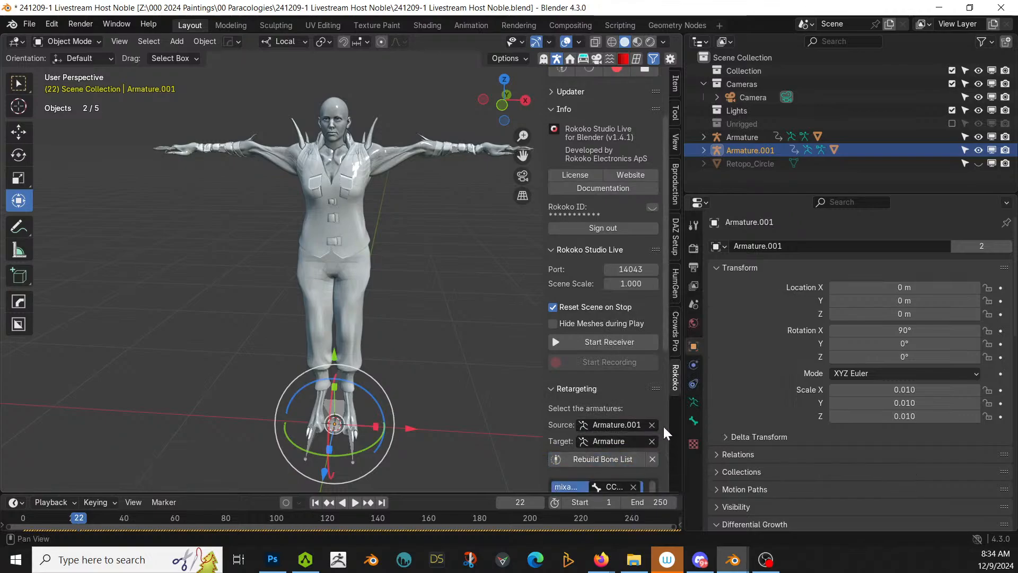
{"action": "scroll", "coordinate": [663, 425], "scroll_direction": "down", "scroll_amount": 10}
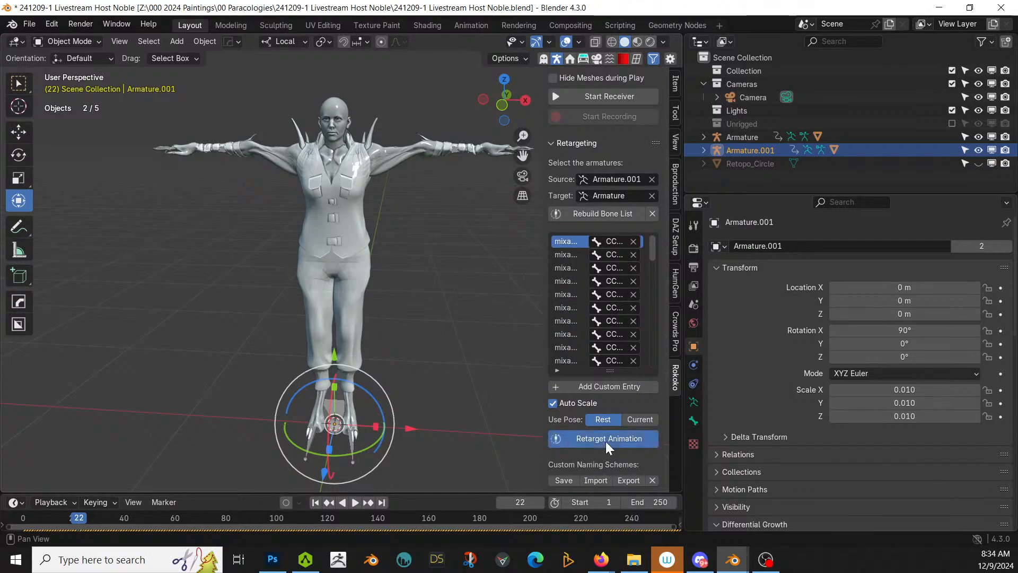
{"action": "left_click", "coordinate": [606, 443]}
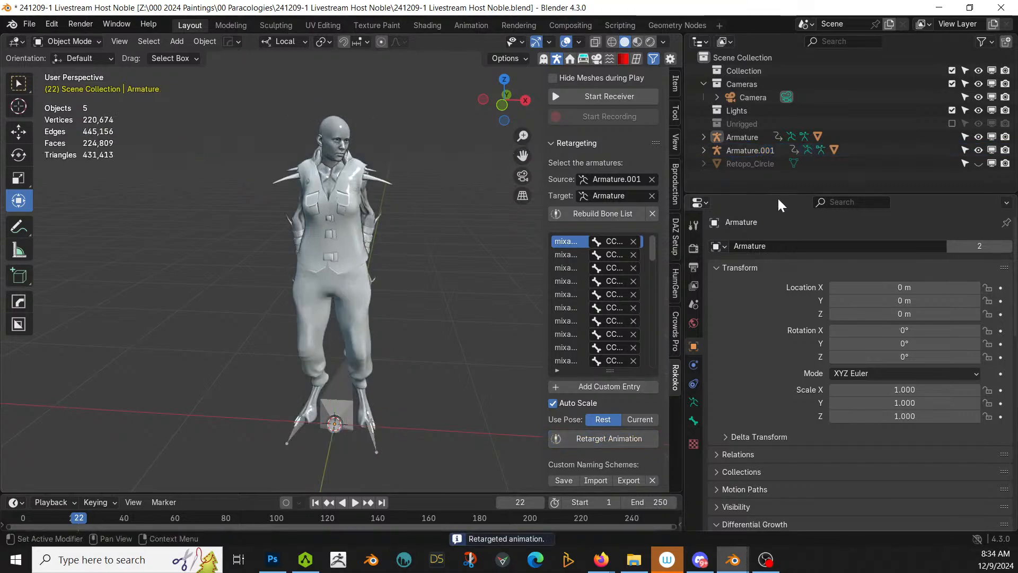
Step: Delete the imported Armature.001 together with its whole hierarchy
{"action": "left_click", "coordinate": [765, 152]}
{"action": "right_click", "coordinate": [765, 151]}
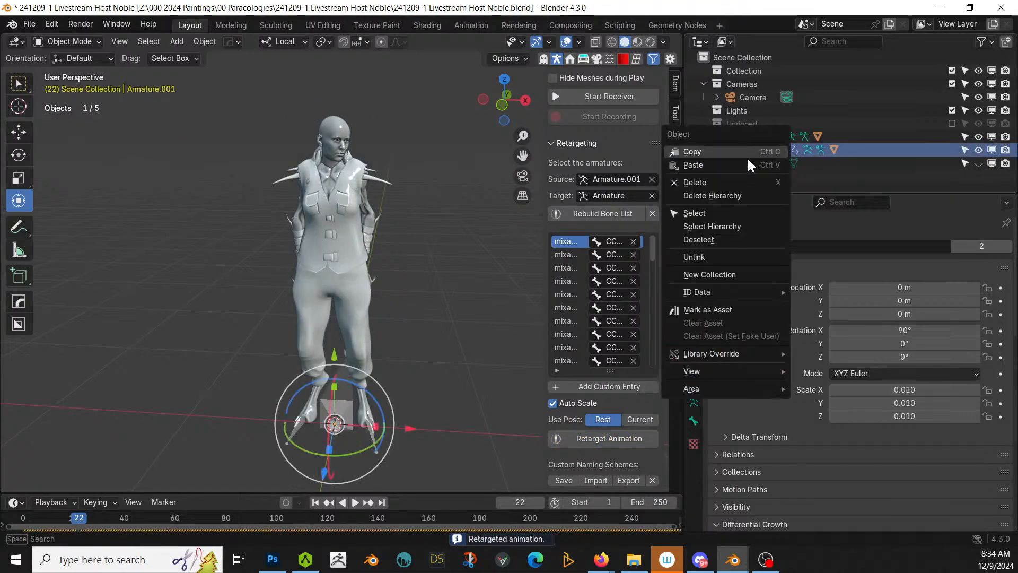
{"action": "left_click", "coordinate": [737, 193]}
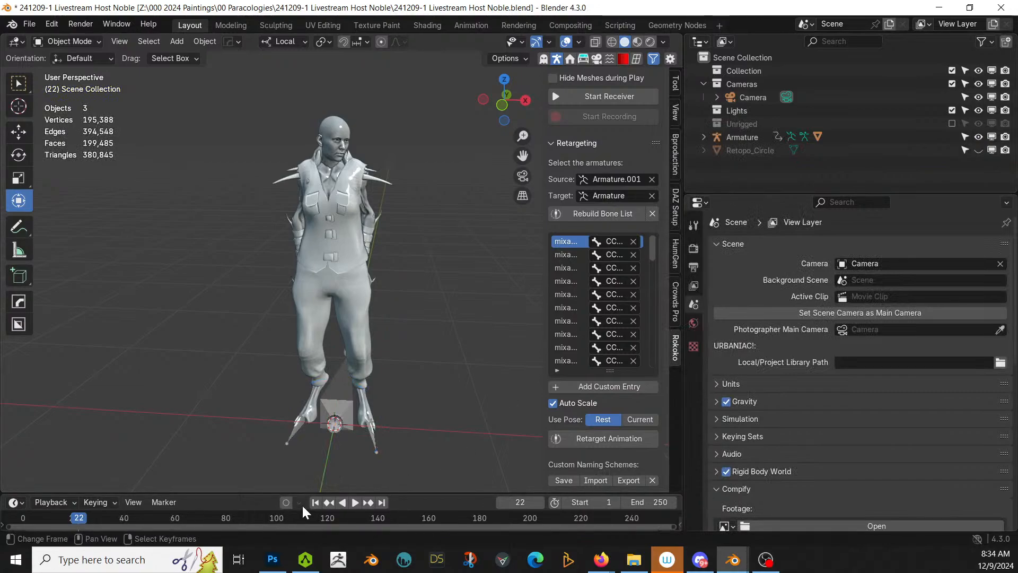
Step: Rewind the retargeted animation and scrub through it to the pose at frame 57
{"action": "left_click", "coordinate": [318, 503]}
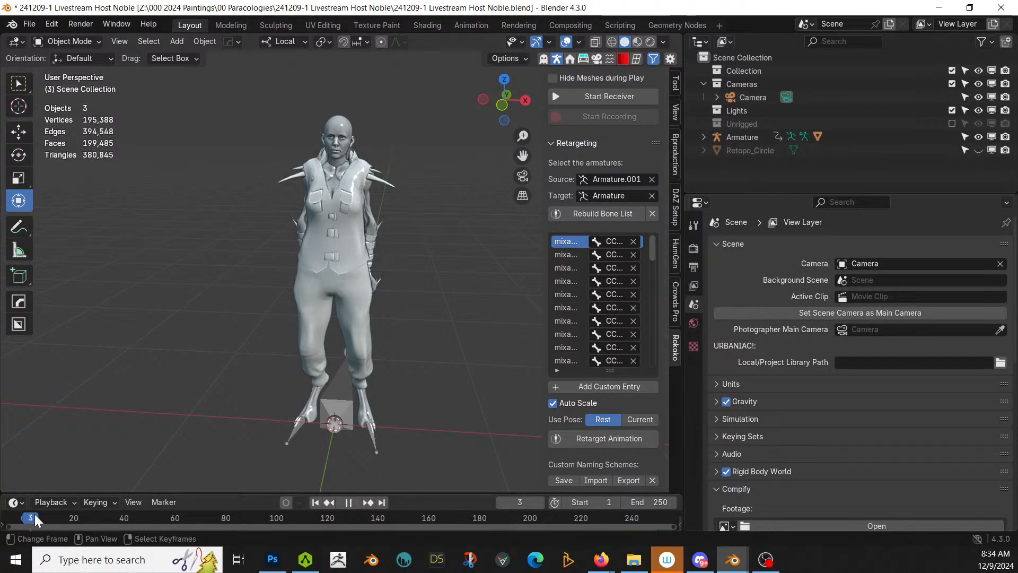
{"action": "left_click_drag", "start_coordinate": [34, 515], "coordinate": [168, 519]}
{"action": "mouse_move", "coordinate": [260, 420]}
{"action": "middle_mouse_down"}
{"action": "mouse_move", "coordinate": [410, 418]}
{"action": "mouse_move", "coordinate": [333, 427]}
{"action": "mouse_move", "coordinate": [277, 419]}
{"action": "middle_mouse_up"}
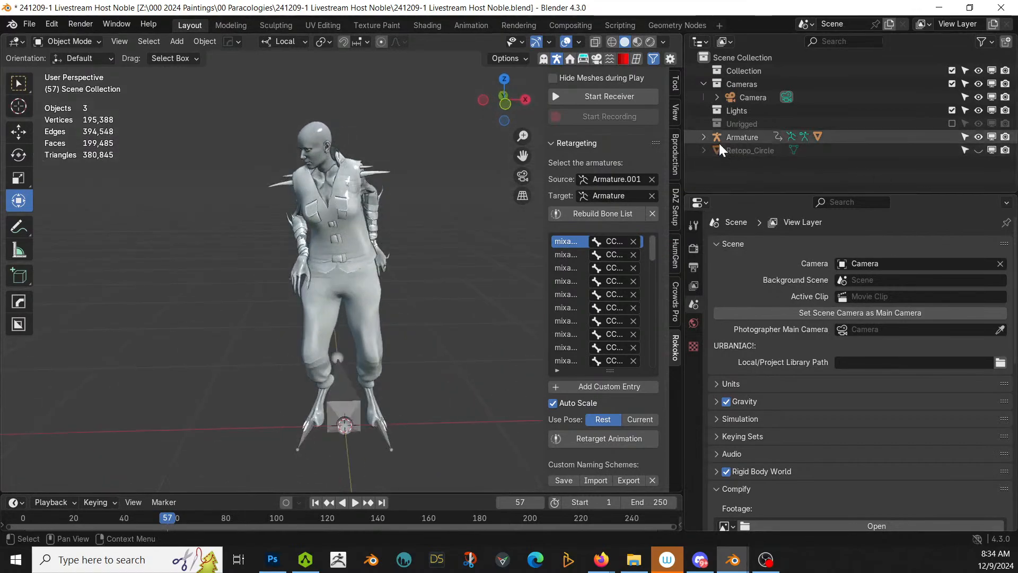
Step: Clear the Armature's animation data and set its bones to display in front of the mesh
{"action": "left_click", "coordinate": [704, 139]}
{"action": "right_click", "coordinate": [757, 151]}
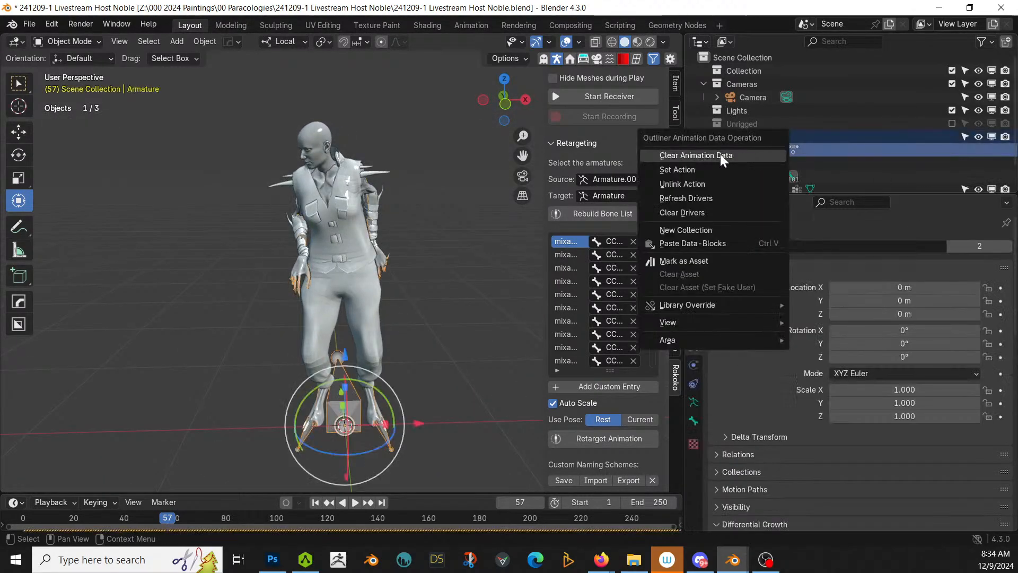
{"action": "left_click", "coordinate": [694, 402]}
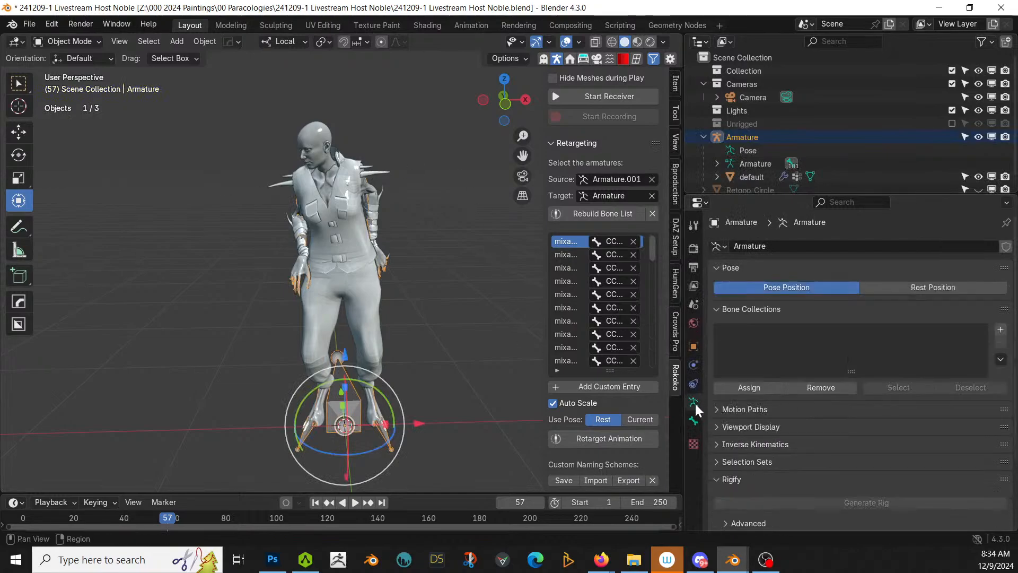
{"action": "left_click", "coordinate": [719, 429]}
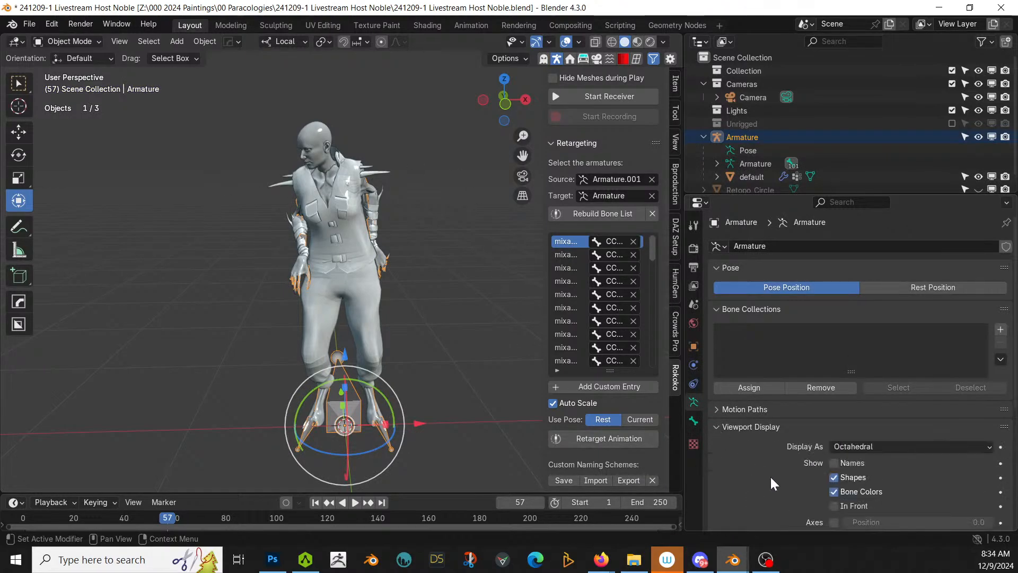
{"action": "left_click", "coordinate": [834, 505]}
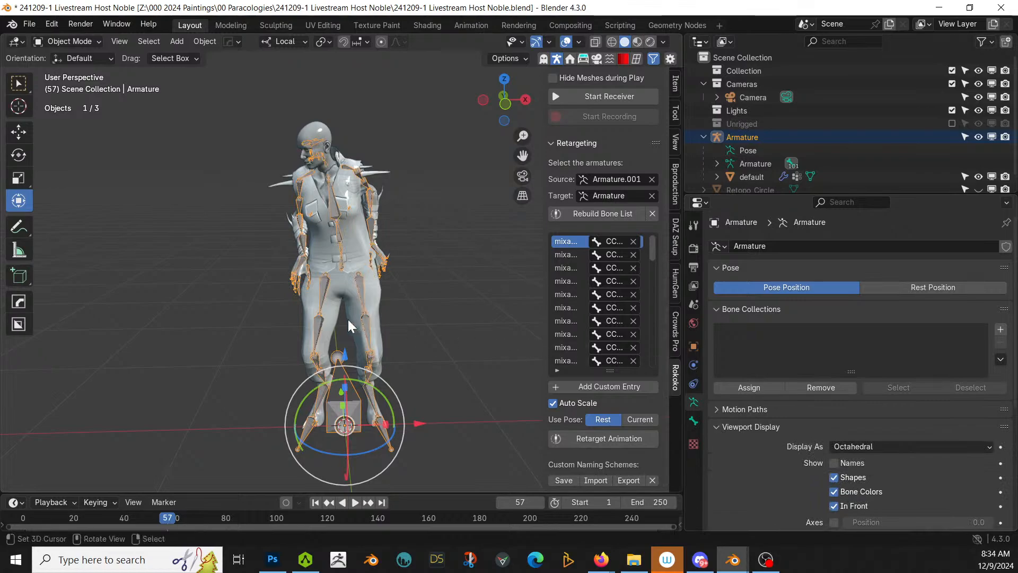
Step: Switch the armature to Pose Mode and hide all unselected bones
{"action": "scroll", "coordinate": [347, 319], "scroll_direction": "up", "scroll_amount": 2}
{"action": "left_click", "coordinate": [65, 44]}
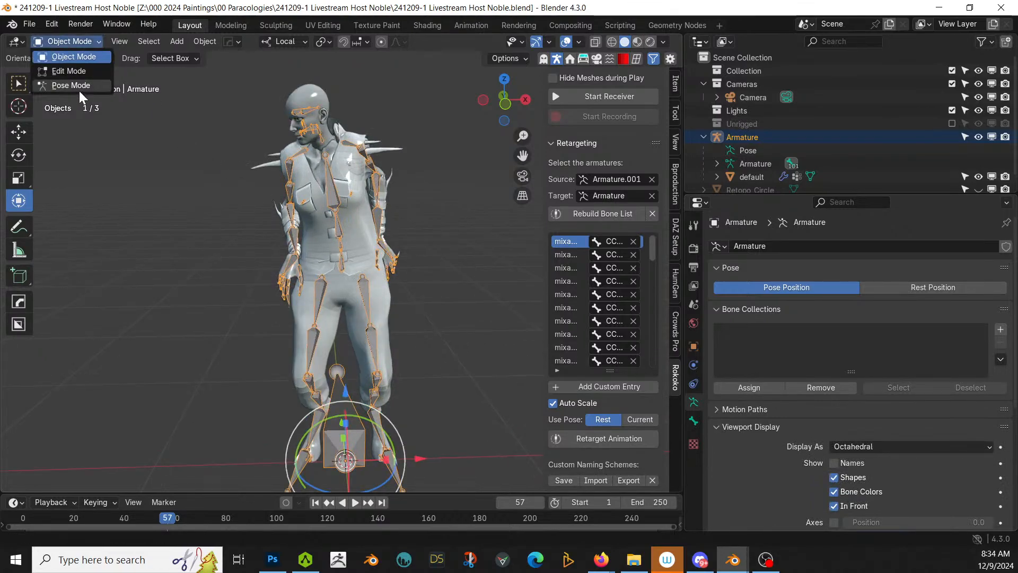
{"action": "left_click", "coordinate": [78, 90]}
{"action": "key", "text": "shift+h"}
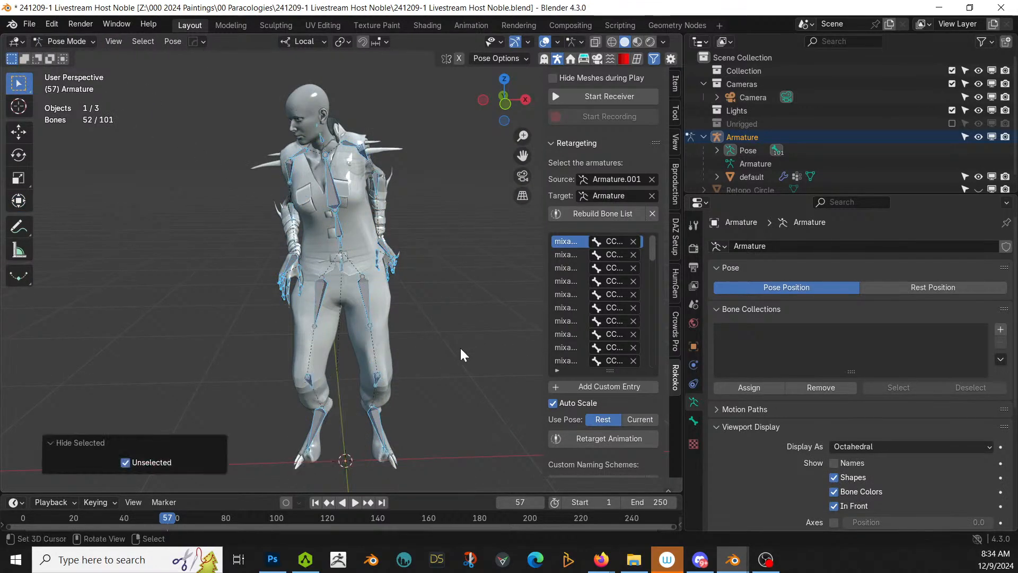
Step: Rotate the right upper arm bone about -16.4° around its local Z axis with the Transform gizmo
{"action": "left_click", "coordinate": [291, 172]}
{"action": "left_click", "coordinate": [19, 200]}
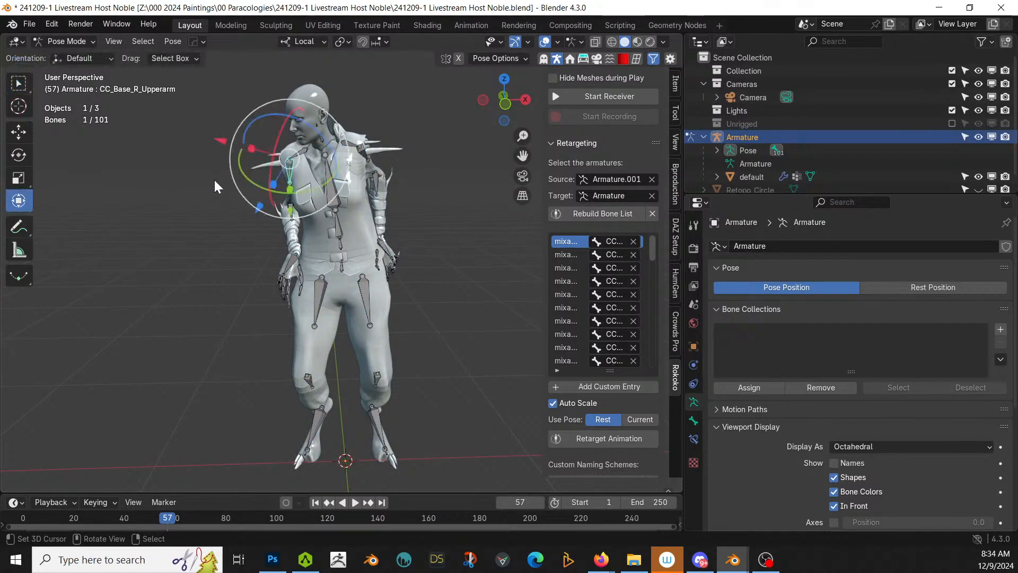
{"action": "mouse_move", "coordinate": [308, 134]}
{"action": "left_mouse_down"}
{"action": "mouse_move", "coordinate": [311, 125]}
{"action": "mouse_move", "coordinate": [319, 136]}
{"action": "left_mouse_up"}
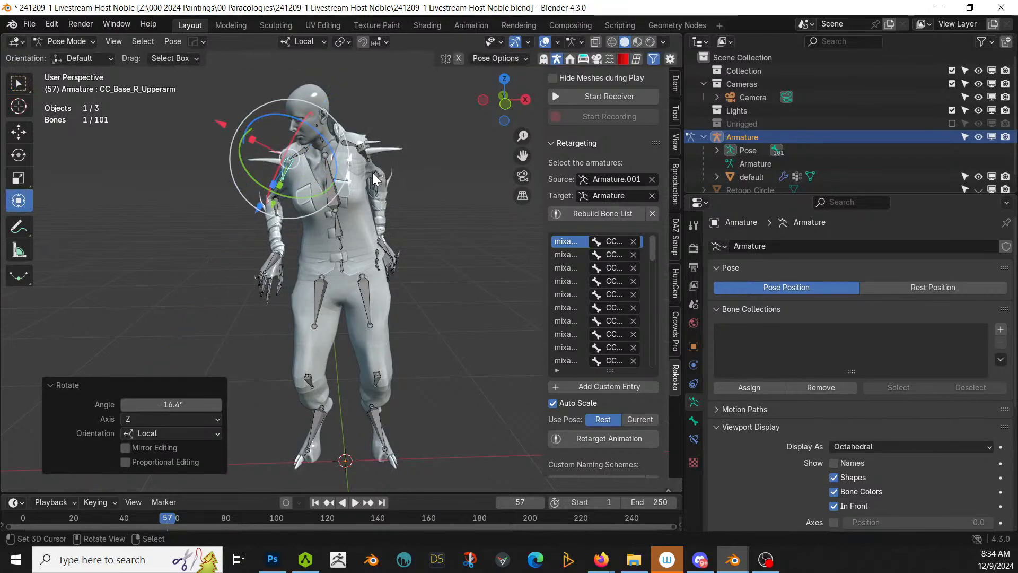
Step: Rotate the left upper arm bone, including about 43.9° around the view axis, and fine-tune it with a small trackball rotation
{"action": "right_click", "coordinate": [360, 150]}
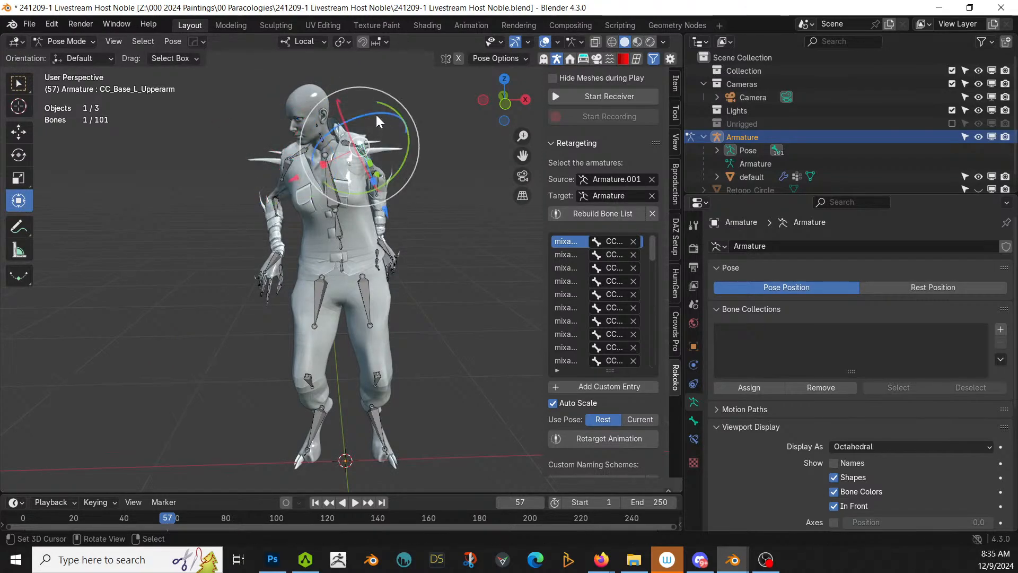
{"action": "left_click_drag", "start_coordinate": [376, 115], "coordinate": [368, 115]}
{"action": "middle_click_drag", "start_coordinate": [368, 115], "coordinate": [275, 138]}
{"action": "left_click_drag", "start_coordinate": [308, 116], "coordinate": [319, 158]}
{"action": "left_click", "coordinate": [321, 168]}
{"action": "middle_click_drag", "start_coordinate": [321, 168], "coordinate": [419, 193]}
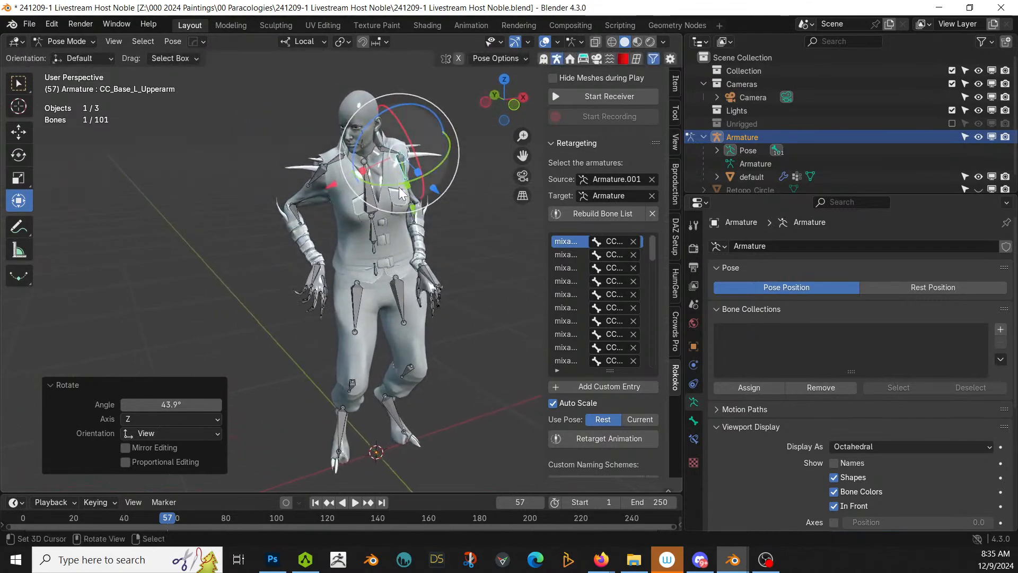
{"action": "left_click_drag", "start_coordinate": [401, 194], "coordinate": [413, 203]}
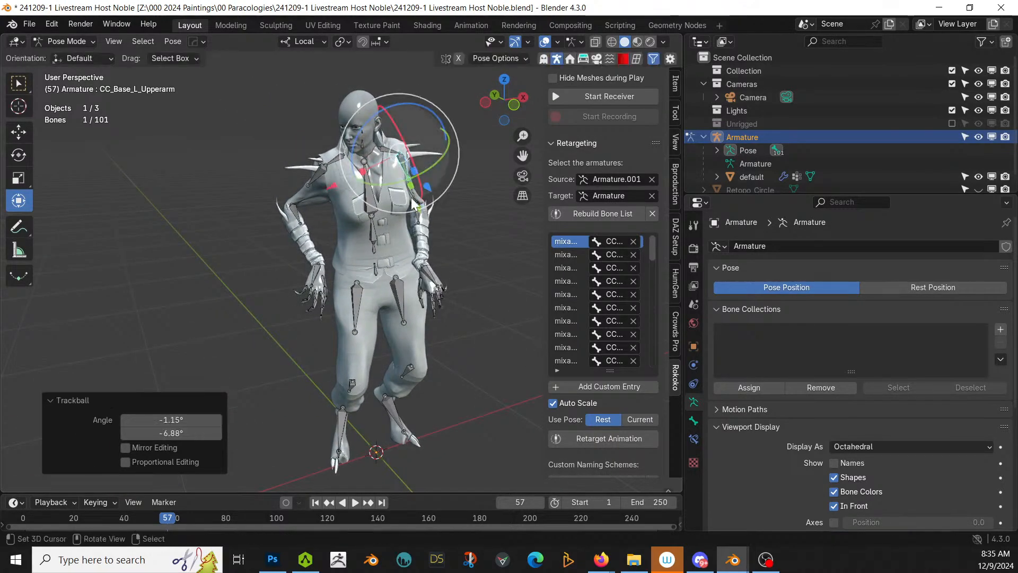
Step: Slightly rotate the left forearm bone, ending with the left hand bone selected
{"action": "right_click", "coordinate": [416, 208]}
{"action": "left_click_drag", "start_coordinate": [393, 244], "coordinate": [405, 250]}
{"action": "right_click", "coordinate": [441, 280]}
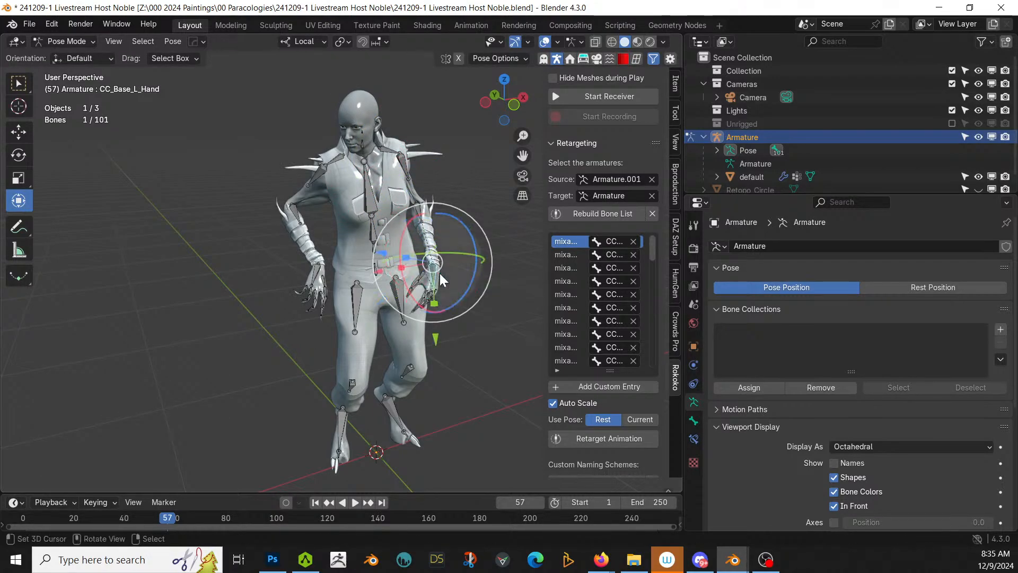
Step: Rotate the right upper arm bone in two adjustments, ending with about 36.5° around its local X axis
{"action": "middle_click_drag", "start_coordinate": [441, 280], "coordinate": [334, 230]}
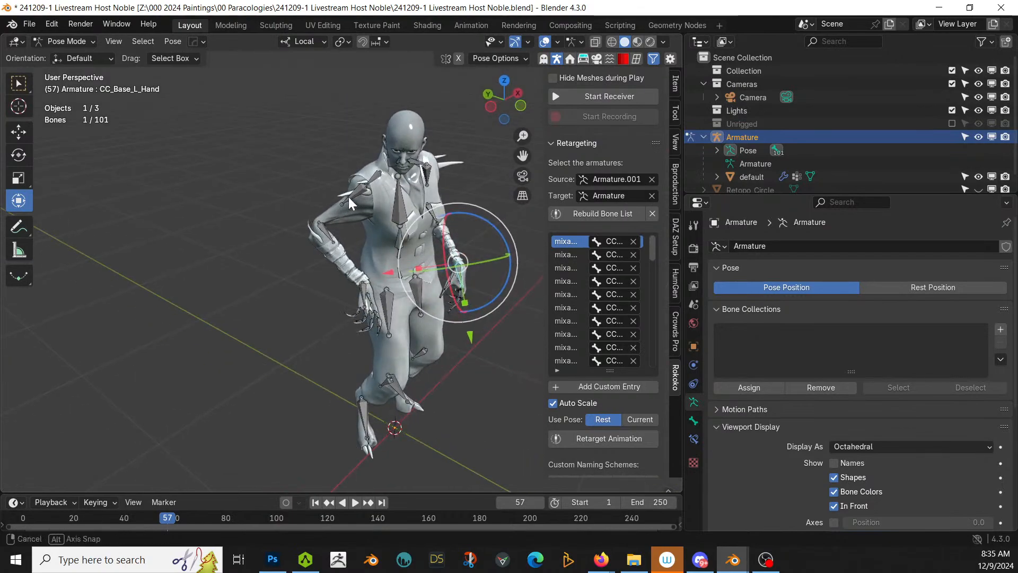
{"action": "middle_click_drag", "start_coordinate": [348, 196], "coordinate": [397, 259]}
{"action": "right_click", "coordinate": [322, 158]}
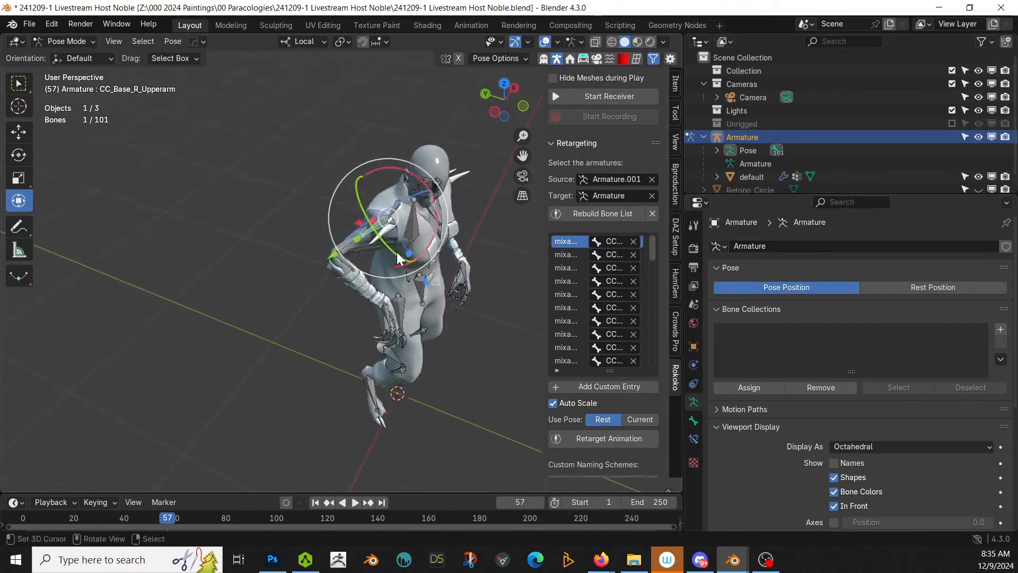
{"action": "left_click_drag", "start_coordinate": [424, 250], "coordinate": [404, 263]}
{"action": "left_click_drag", "start_coordinate": [438, 224], "coordinate": [437, 227]}
{"action": "middle_click_drag", "start_coordinate": [427, 239], "coordinate": [352, 195]}
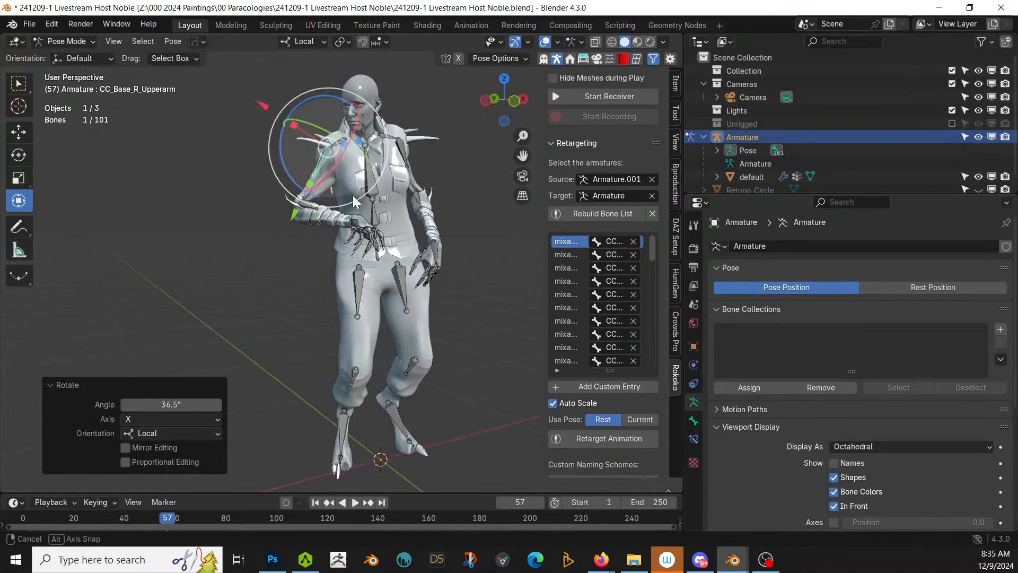
Step: Rotate the right forearm bone about -72.8° around its local X axis
{"action": "right_click", "coordinate": [317, 207]}
{"action": "left_click_drag", "start_coordinate": [344, 173], "coordinate": [333, 208]}
{"action": "middle_click_drag", "start_coordinate": [333, 209], "coordinate": [301, 183]}
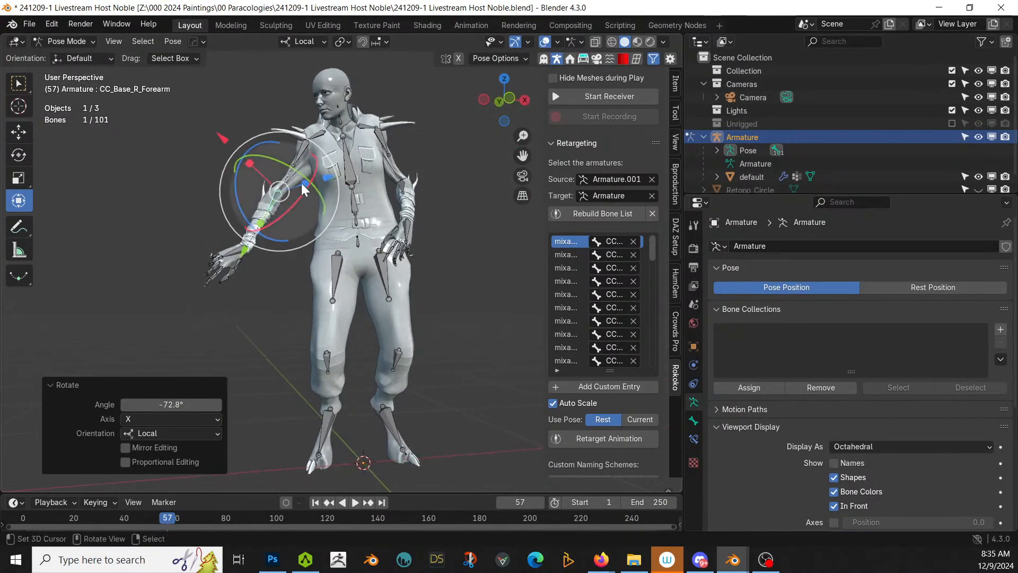
Step: Rotate the right upper arm bone about 18.8° around its local Z axis
{"action": "right_click", "coordinate": [300, 158]}
{"action": "mouse_move", "coordinate": [269, 168]}
{"action": "left_mouse_down"}
{"action": "mouse_move", "coordinate": [278, 176]}
{"action": "mouse_move", "coordinate": [263, 159]}
{"action": "mouse_move", "coordinate": [267, 169]}
{"action": "left_mouse_up"}
{"action": "middle_click_drag", "start_coordinate": [268, 171], "coordinate": [289, 198]}
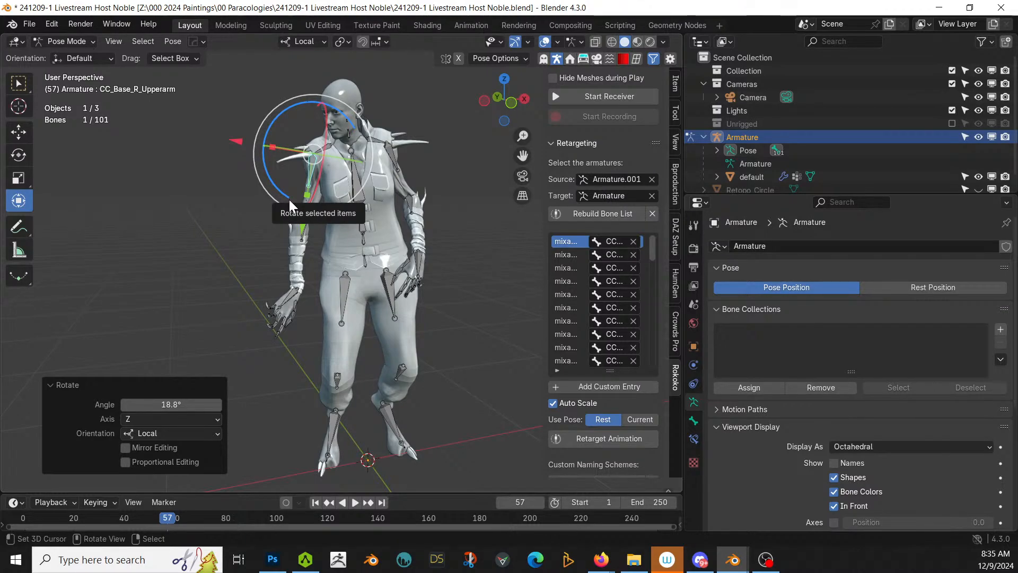
Step: Rotate the right forearm bone about -11.9° around the view axis
{"action": "left_click", "coordinate": [294, 301]}
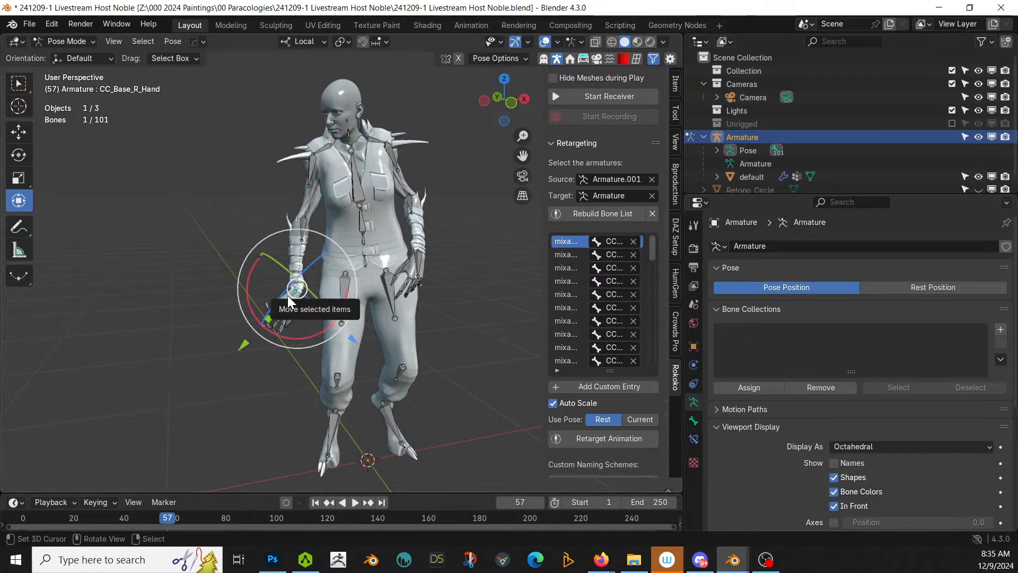
{"action": "middle_click_drag", "start_coordinate": [289, 301], "coordinate": [332, 295]}
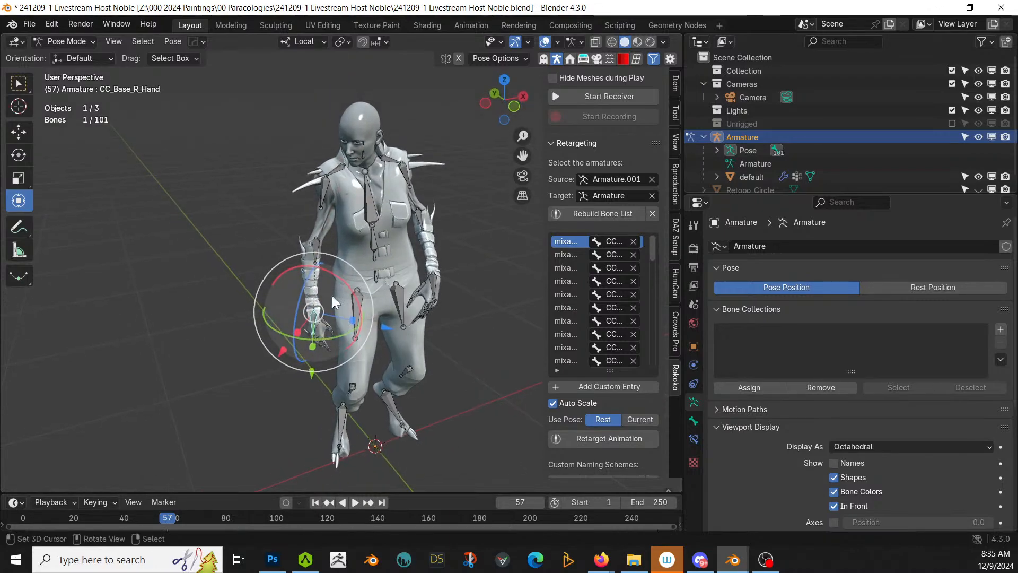
{"action": "left_click", "coordinate": [310, 294]}
{"action": "left_click_drag", "start_coordinate": [297, 294], "coordinate": [310, 296]}
{"action": "middle_click_drag", "start_coordinate": [332, 302], "coordinate": [371, 316]}
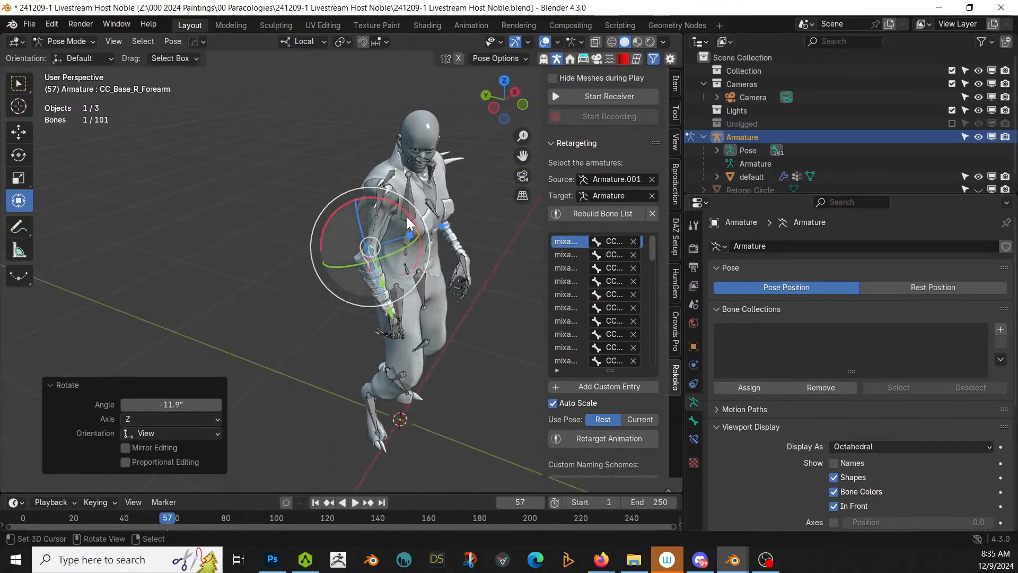
Step: Rotate the right forearm bone about 17.3° around its local X axis and about -7.44° around its local Z axis
{"action": "key", "text": "r"}
{"action": "key", "text": "x"}
{"action": "key", "text": "x"}
{"action": "left_click", "coordinate": [405, 195]}
{"action": "middle_click_drag", "start_coordinate": [404, 196], "coordinate": [318, 190]}
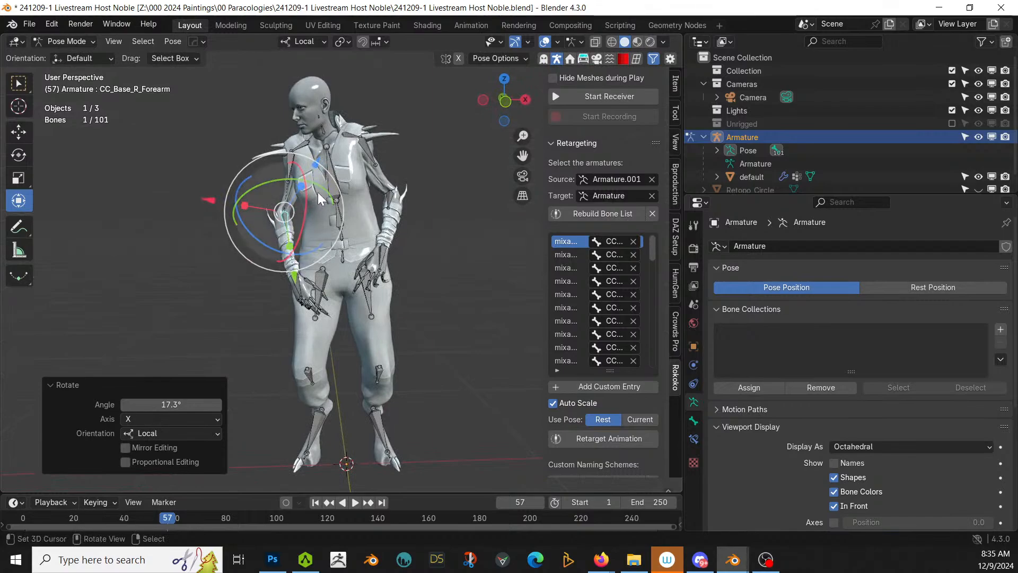
{"action": "key", "text": "r"}
{"action": "key", "text": "z"}
{"action": "key", "text": "z"}
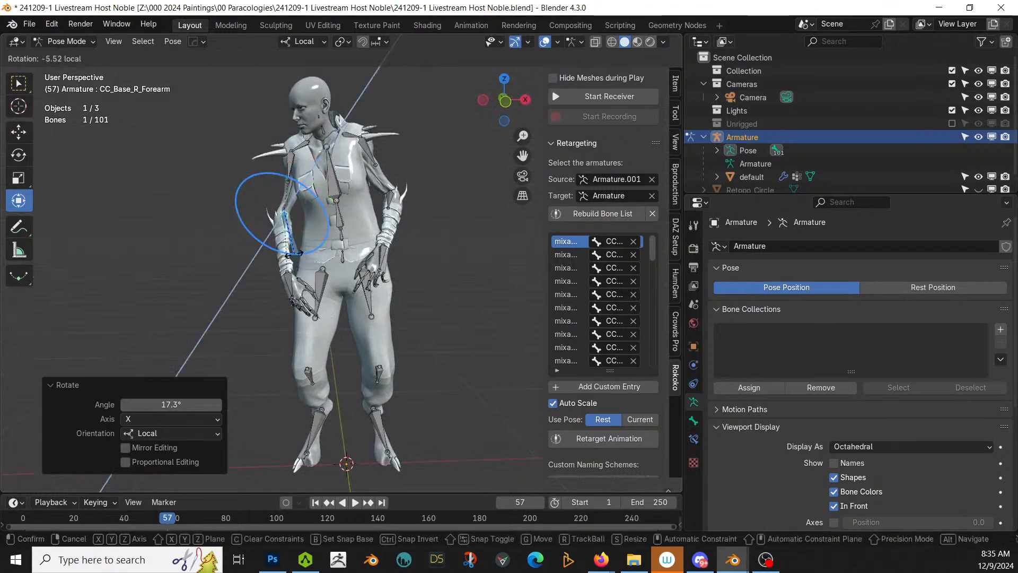
{"action": "left_click", "coordinate": [297, 251]}
{"action": "middle_click_drag", "start_coordinate": [337, 244], "coordinate": [507, 329]}
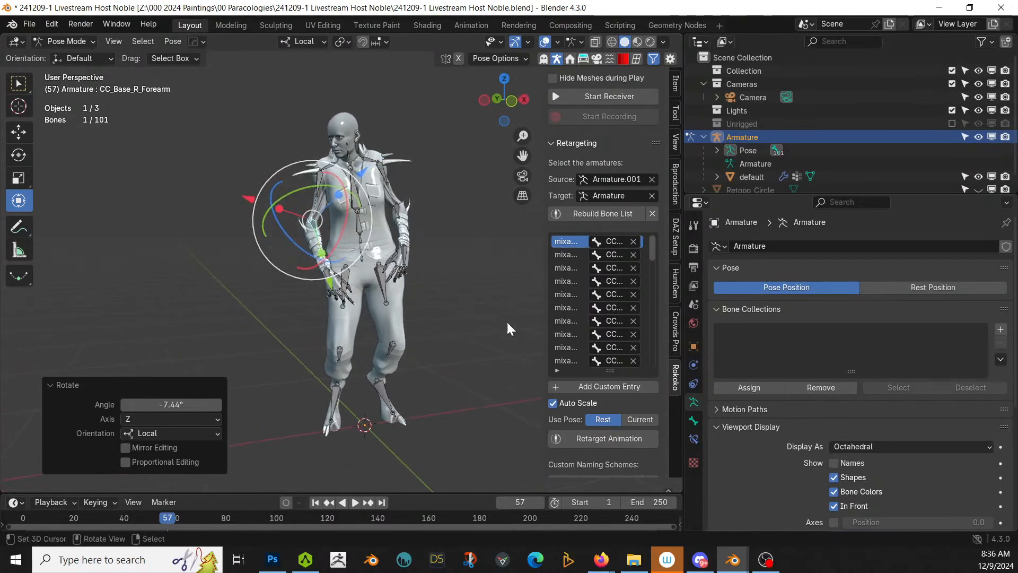
Step: Turn off the armature's In Front display and save the Blender file
{"action": "left_click", "coordinate": [835, 506]}
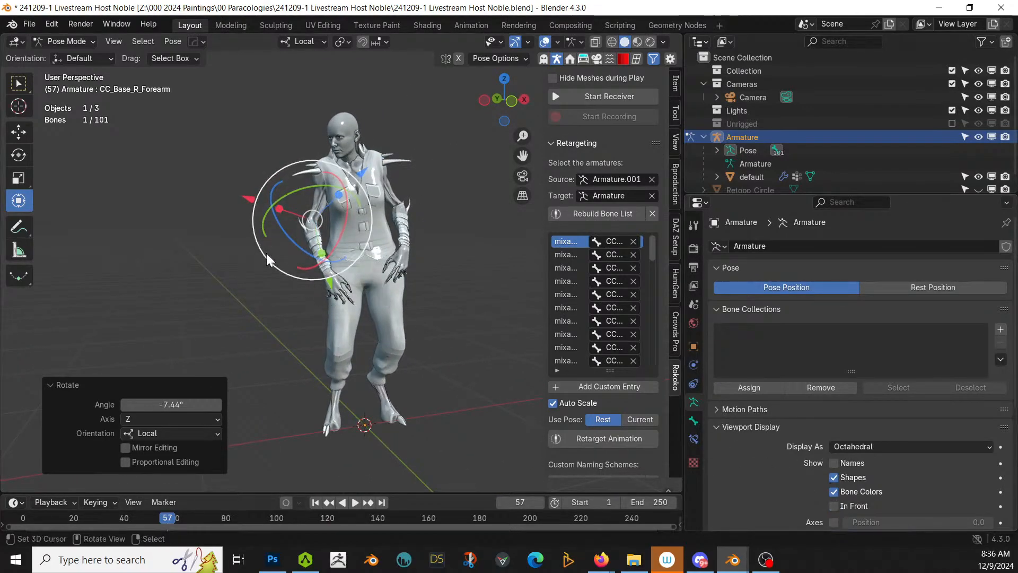
{"action": "key", "text": "ctrl+s"}
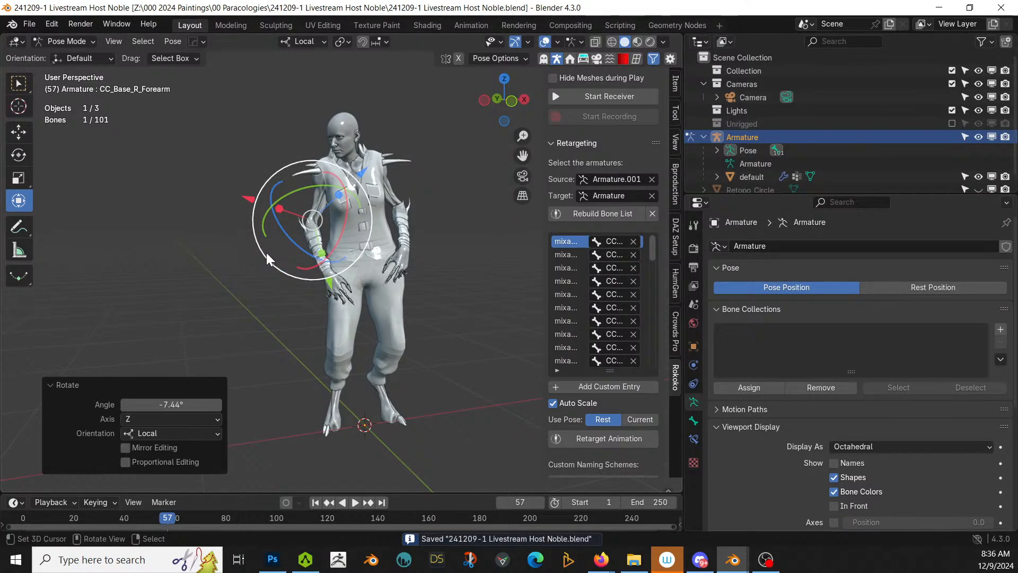
Step: Return to Object Mode and select the character's default mesh
{"action": "left_click", "coordinate": [349, 134]}
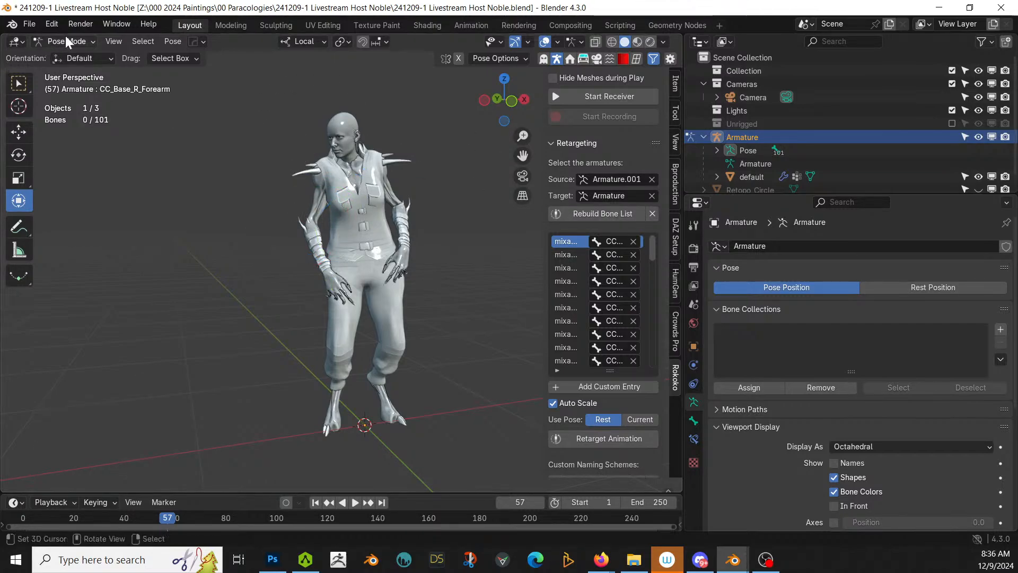
{"action": "left_click", "coordinate": [65, 39]}
{"action": "left_click", "coordinate": [70, 57]}
{"action": "left_click", "coordinate": [336, 113]}
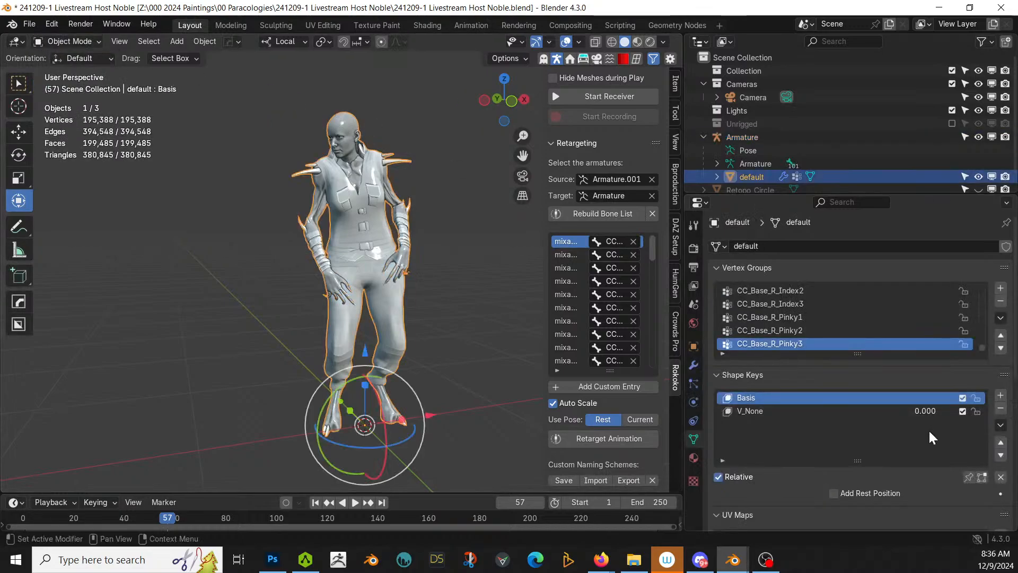
Step: Replace the mesh's HeadV1_Girl_Skin.002 material with HeadV1_Girl_Skin and Heads_Puppils.002 with Heads_Puppils
{"action": "left_click", "coordinate": [690, 458]}
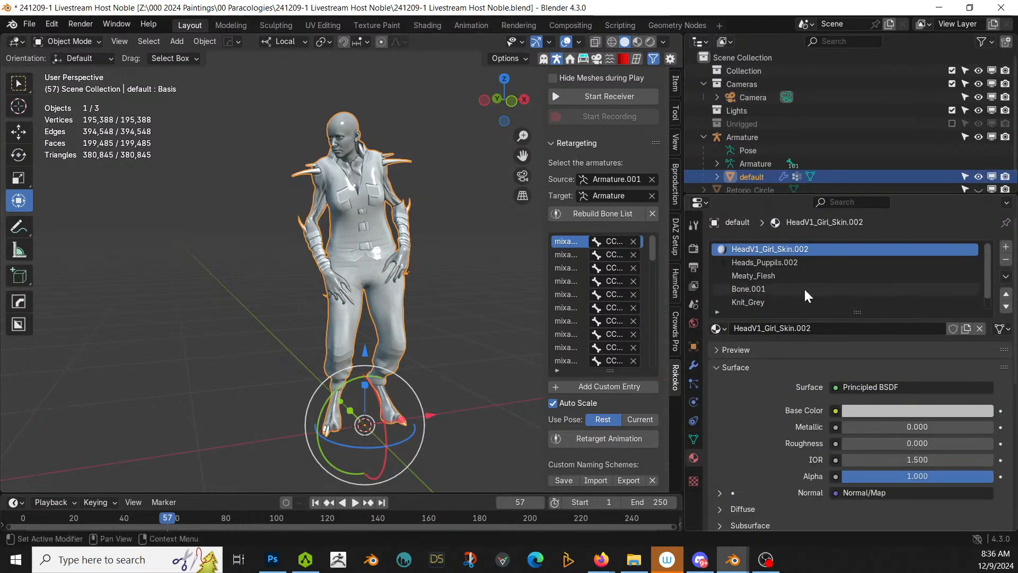
{"action": "left_click", "coordinate": [728, 328]}
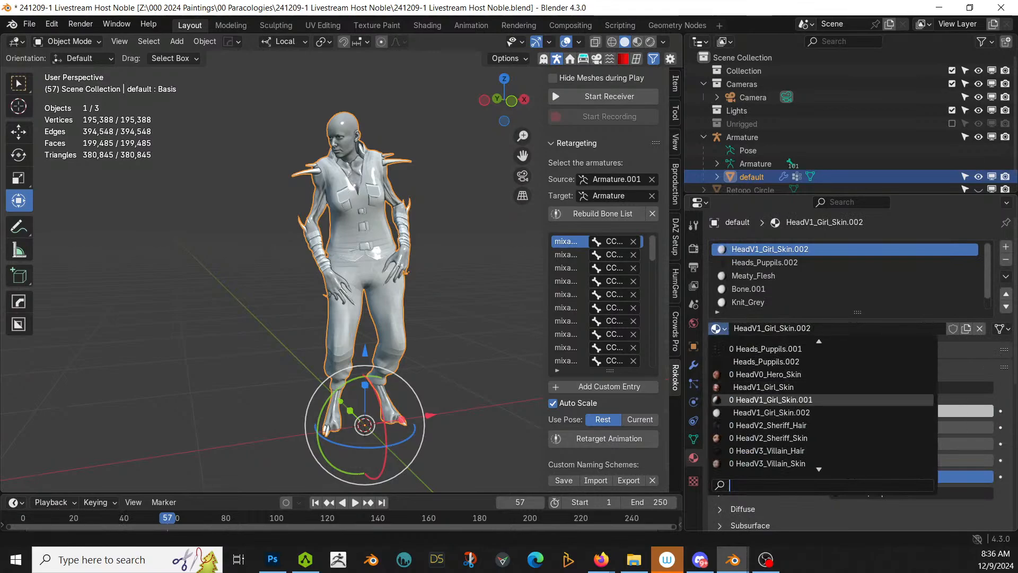
{"action": "left_click", "coordinate": [767, 386]}
{"action": "left_click", "coordinate": [764, 264]}
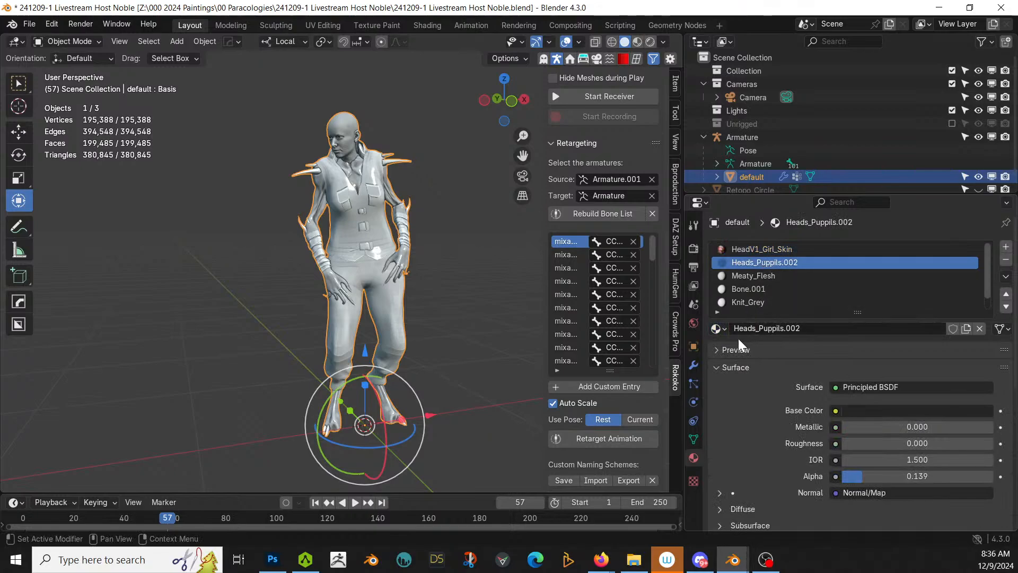
{"action": "left_click", "coordinate": [719, 329]}
{"action": "left_click", "coordinate": [763, 385]}
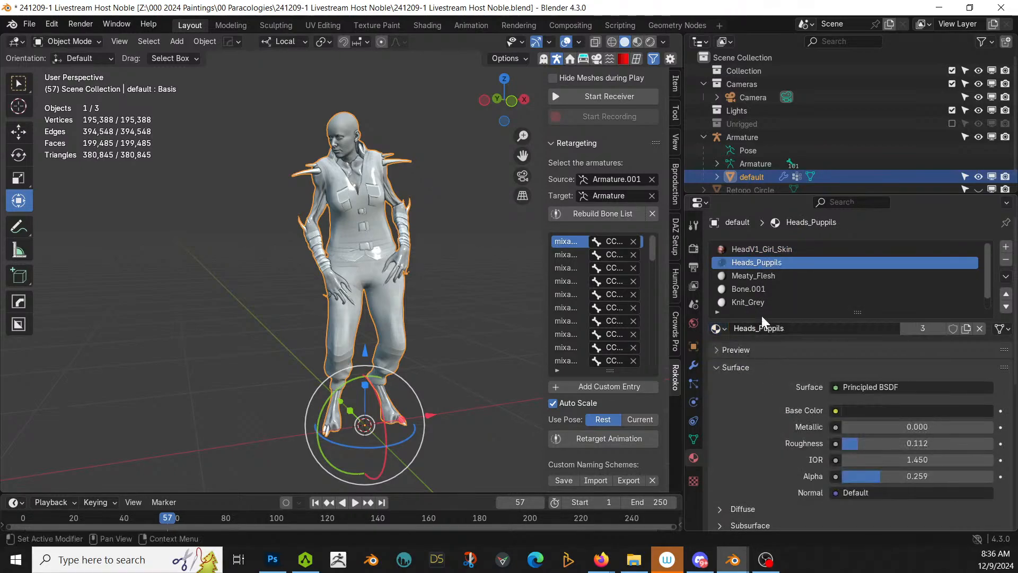
Step: Replace the mesh's Meaty_Flesh material with Meaty Flesh and Bone.001 with Bone
{"action": "left_click", "coordinate": [765, 276]}
{"action": "left_click", "coordinate": [716, 328]}
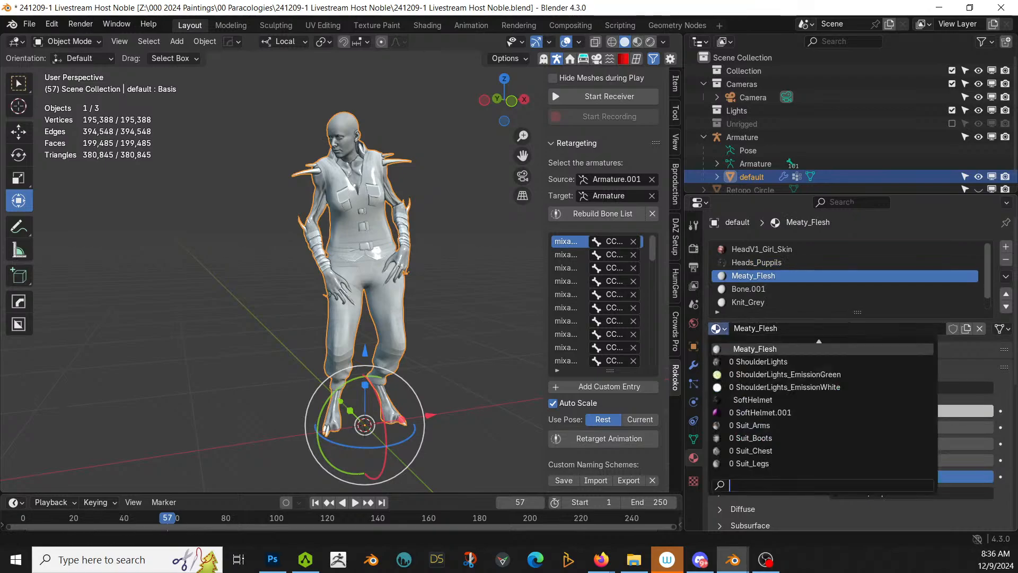
{"action": "scroll", "coordinate": [763, 386], "scroll_direction": "up", "scroll_amount": 4}
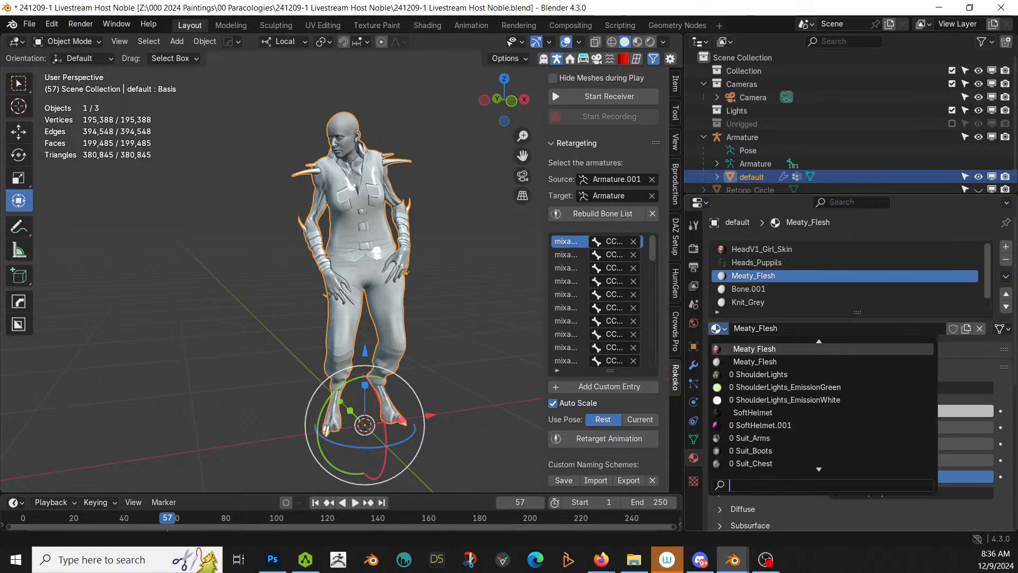
{"action": "left_click", "coordinate": [754, 348]}
{"action": "left_click", "coordinate": [750, 289]}
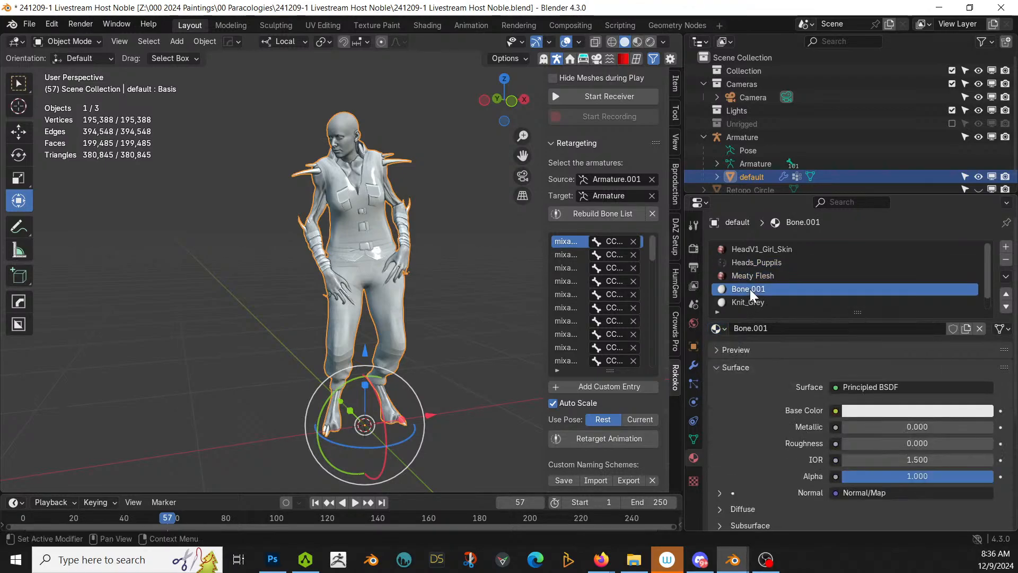
{"action": "left_click", "coordinate": [719, 329]}
{"action": "left_click", "coordinate": [742, 399]}
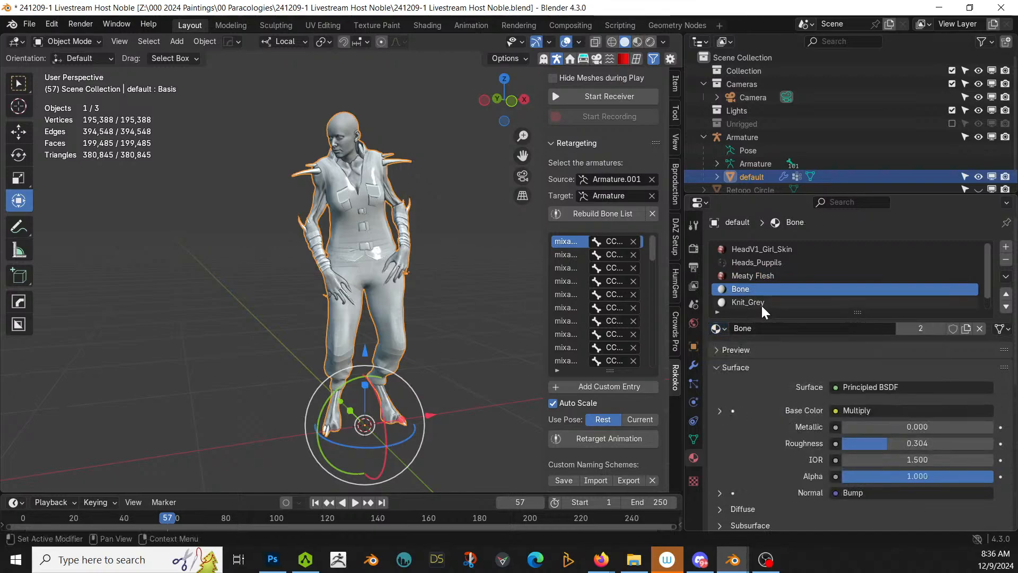
Step: Replace the mesh's Knit_Grey material with Knit Grey and Leather_06.001 with Leather_06
{"action": "left_click", "coordinate": [761, 304]}
{"action": "left_click", "coordinate": [720, 328]}
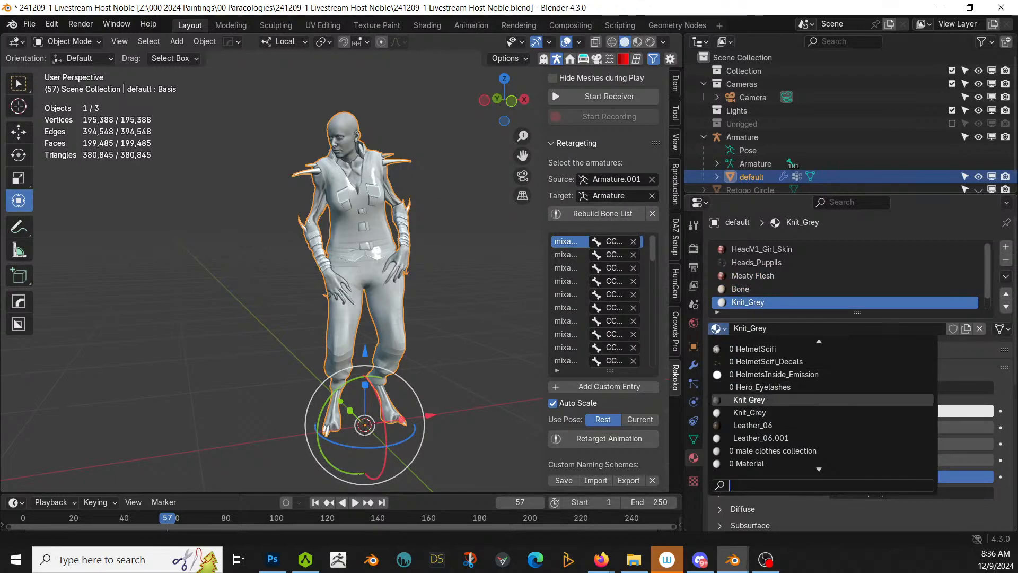
{"action": "left_click", "coordinate": [753, 399]}
{"action": "scroll", "coordinate": [838, 296], "scroll_direction": "down", "scroll_amount": 1}
{"action": "left_click", "coordinate": [763, 302]}
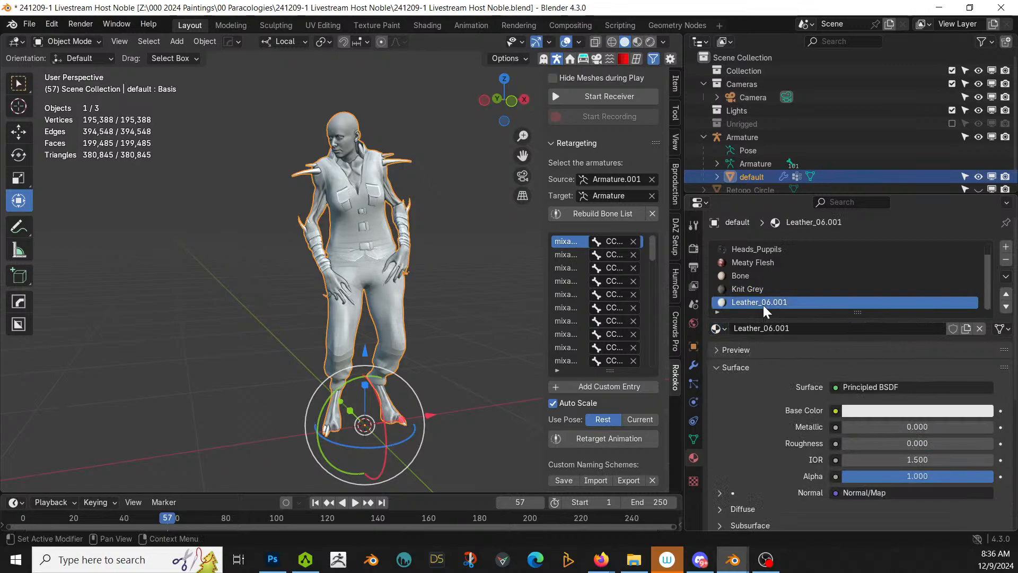
{"action": "left_click", "coordinate": [718, 329]}
{"action": "left_click", "coordinate": [753, 399]}
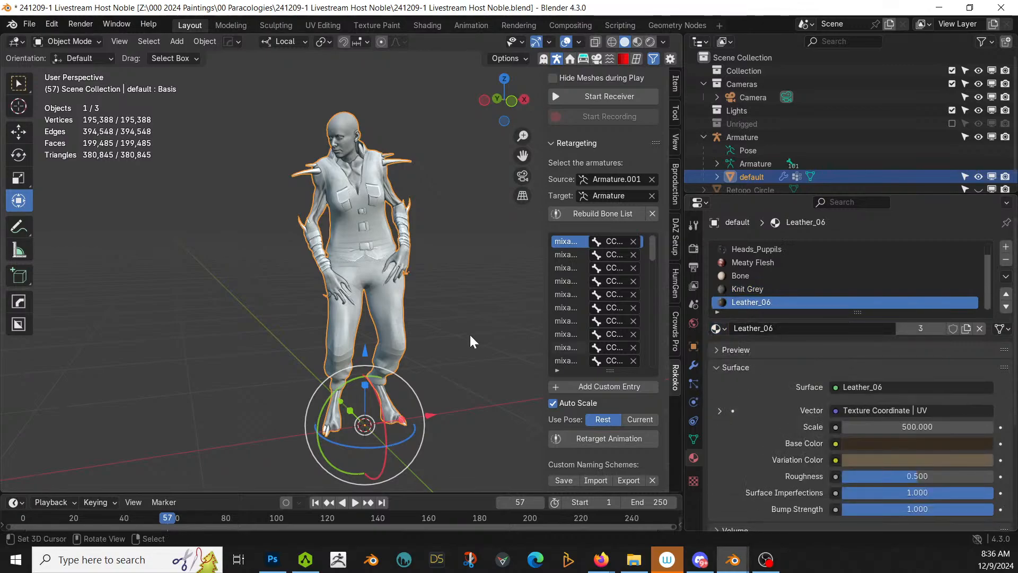
Step: Switch the viewport to rendered shading and examine the materials on the character's head and chest
{"action": "key", "text": "z"}
{"action": "key", "text": "z"}
{"action": "key", "text": "8"}
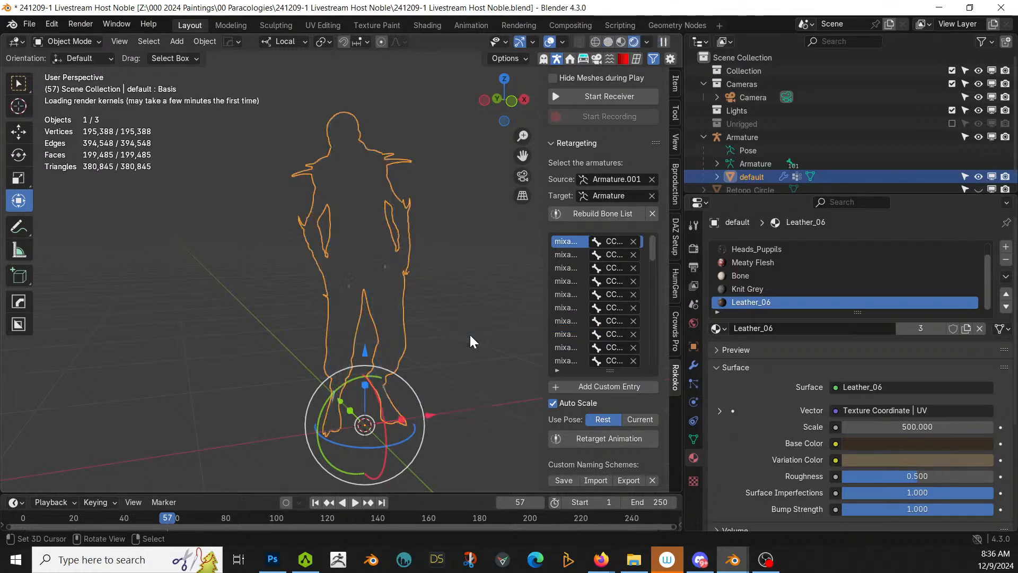
{"action": "scroll", "coordinate": [428, 303], "scroll_direction": "up", "scroll_amount": 4}
{"action": "scroll", "coordinate": [418, 443], "scroll_direction": "up", "scroll_amount": 3}
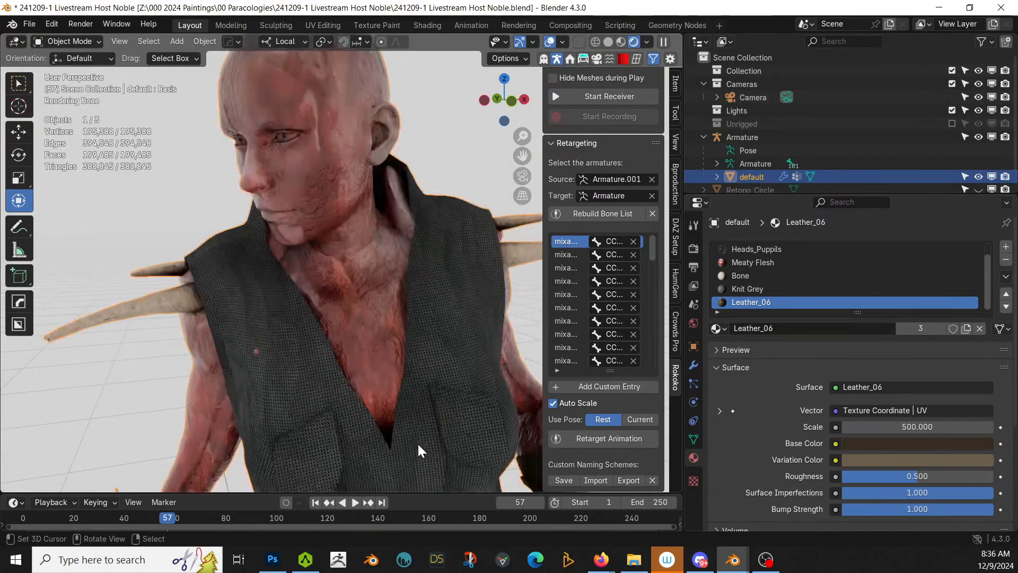
{"action": "middle_click_drag", "start_coordinate": [415, 448], "coordinate": [587, 473]}
{"action": "scroll", "coordinate": [806, 289], "scroll_direction": "up", "scroll_amount": 1}
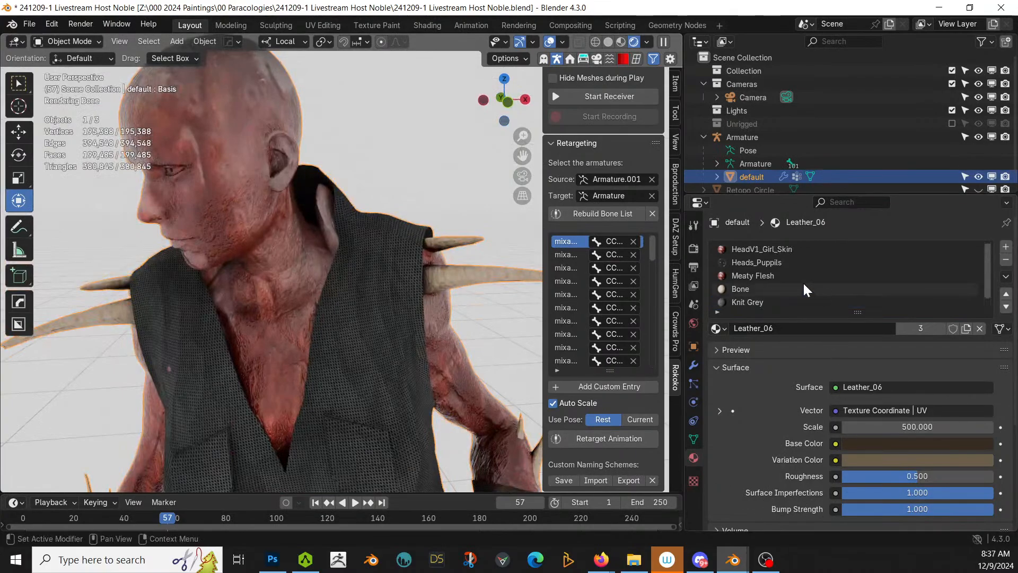
Step: Bring up the HeadV1_Girl_Skin nodes in the Shading workspace and set the Color Ramp's black stop to position 0.836
{"action": "left_click", "coordinate": [784, 249]}
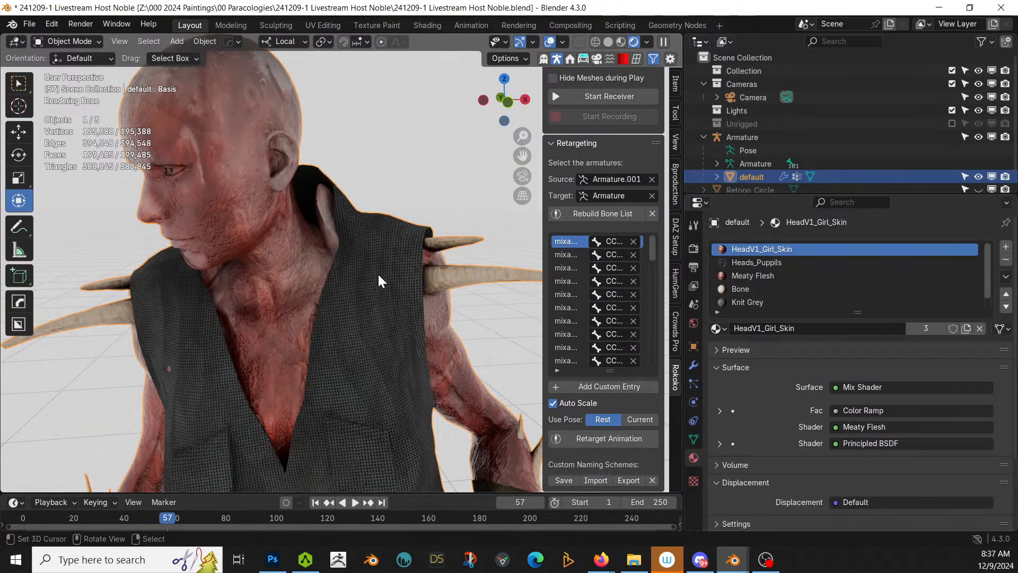
{"action": "left_click", "coordinate": [426, 25]}
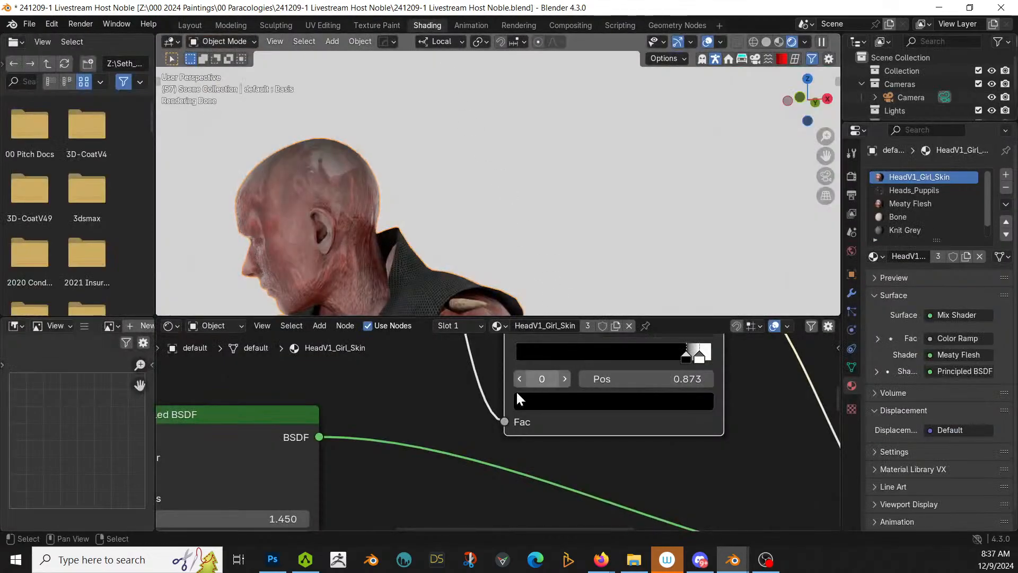
{"action": "scroll", "coordinate": [421, 428], "scroll_direction": "down", "scroll_amount": 5}
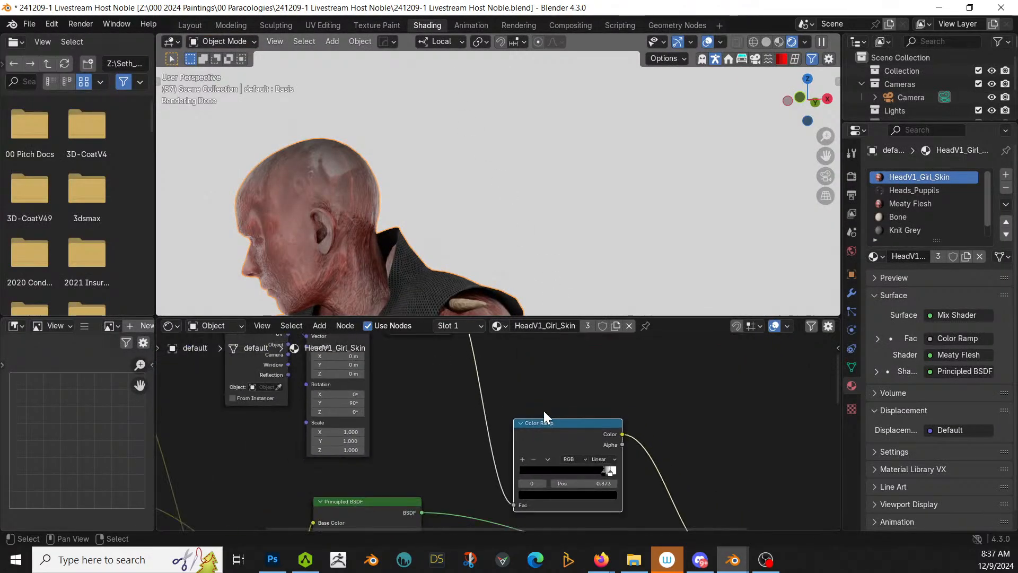
{"action": "middle_click_drag", "start_coordinate": [531, 423], "coordinate": [513, 450]}
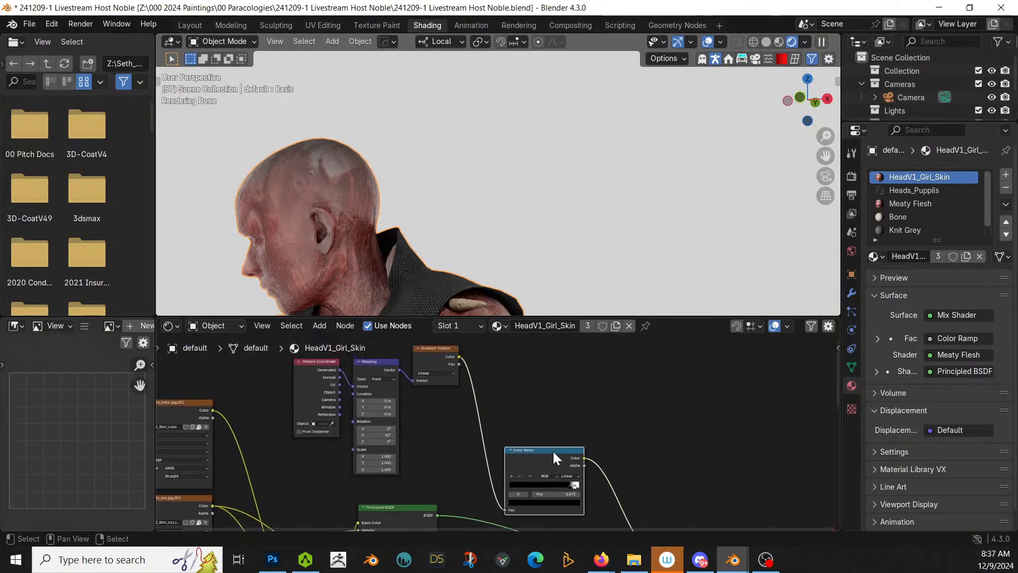
{"action": "left_click_drag", "start_coordinate": [552, 450], "coordinate": [567, 389]}
{"action": "mouse_move", "coordinate": [584, 427]}
{"action": "left_mouse_down"}
{"action": "mouse_move", "coordinate": [564, 427]}
{"action": "mouse_move", "coordinate": [581, 428]}
{"action": "left_mouse_up"}
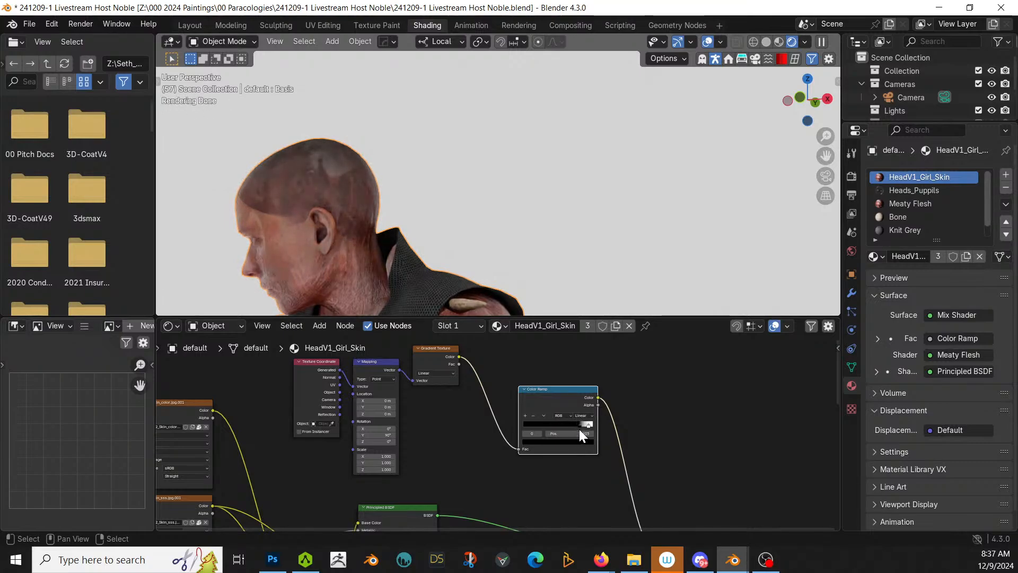
{"action": "key", "text": "g"}
Step: Preview the Color Ramp mask on the head by linking its output directly to the Material Output
{"action": "middle_click_drag", "start_coordinate": [436, 180], "coordinate": [453, 168]}
{"action": "scroll", "coordinate": [453, 168], "scroll_direction": "up", "scroll_amount": 2}
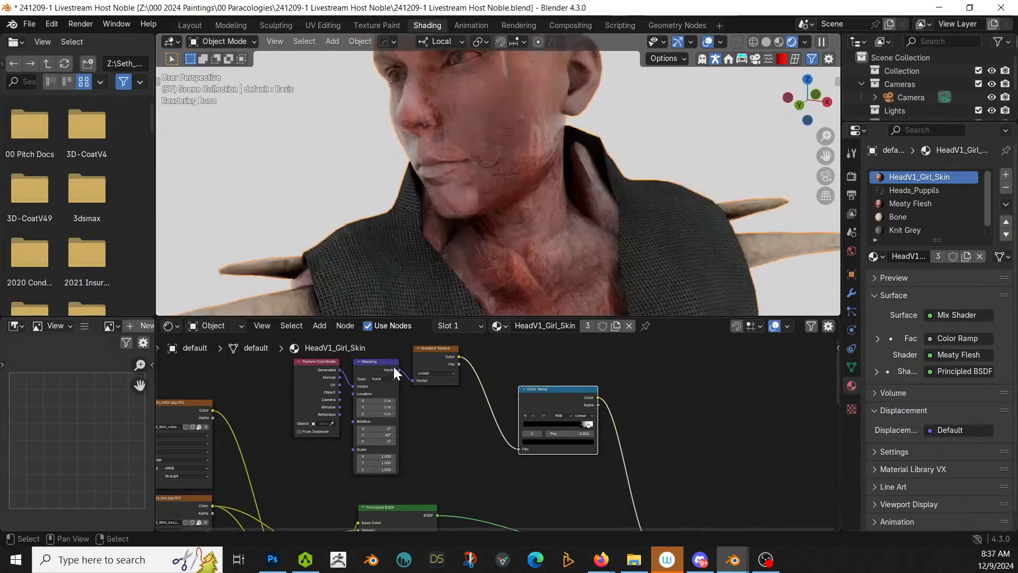
{"action": "left_click", "coordinate": [537, 386], "text": "ctrl+shift"}
{"action": "key", "text": "g"}
{"action": "middle_click_drag", "start_coordinate": [463, 206], "coordinate": [427, 211]}
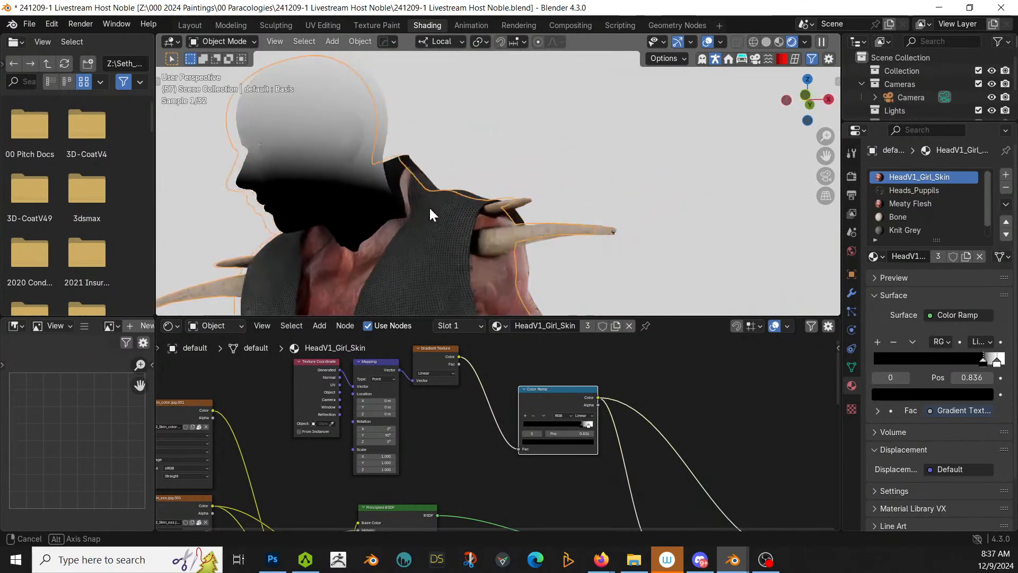
Step: Set the Mapping node's rotation to X 4.5°, Y 90.5° and Z 6.5° to tilt the head's gradient mask
{"action": "left_click_drag", "start_coordinate": [388, 435], "coordinate": [392, 442]}
{"action": "middle_click_drag", "start_coordinate": [380, 263], "coordinate": [482, 271]}
{"action": "middle_click_drag", "start_coordinate": [416, 404], "coordinate": [398, 421]}
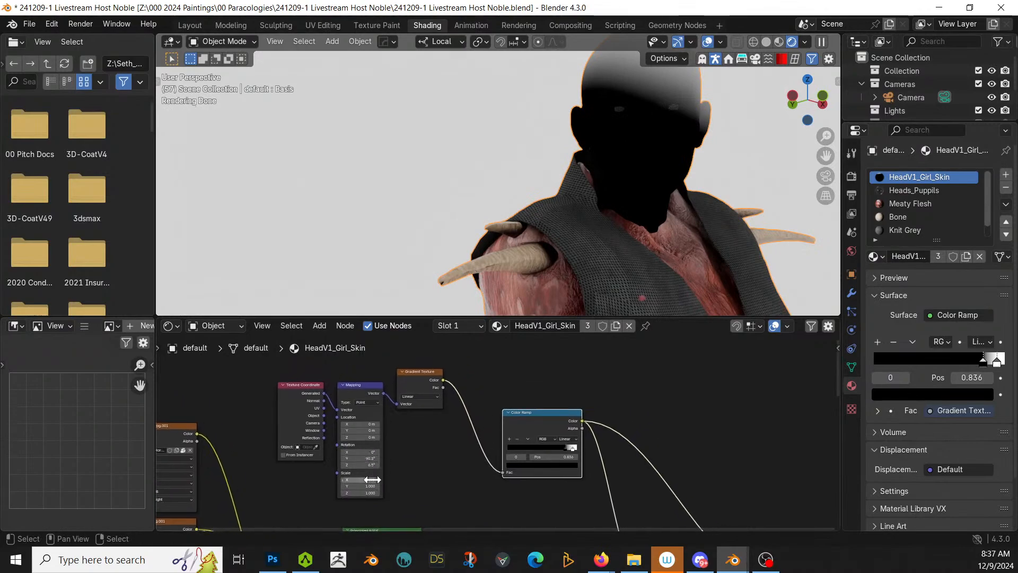
{"action": "left_click_drag", "start_coordinate": [373, 452], "coordinate": [386, 451]}
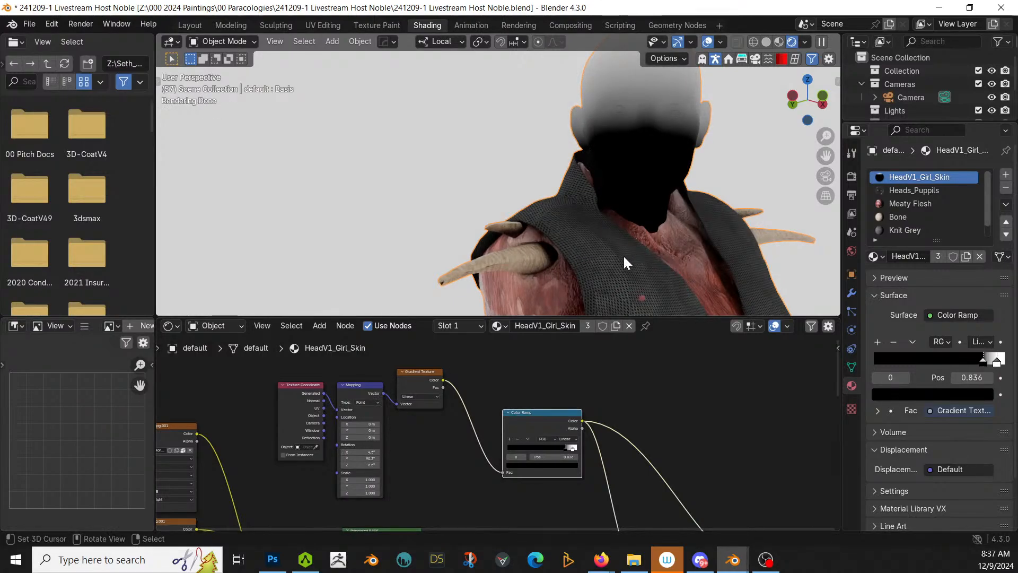
{"action": "middle_click_drag", "start_coordinate": [623, 254], "coordinate": [536, 269]}
{"action": "scroll", "coordinate": [392, 432], "scroll_direction": "up", "scroll_amount": 1}
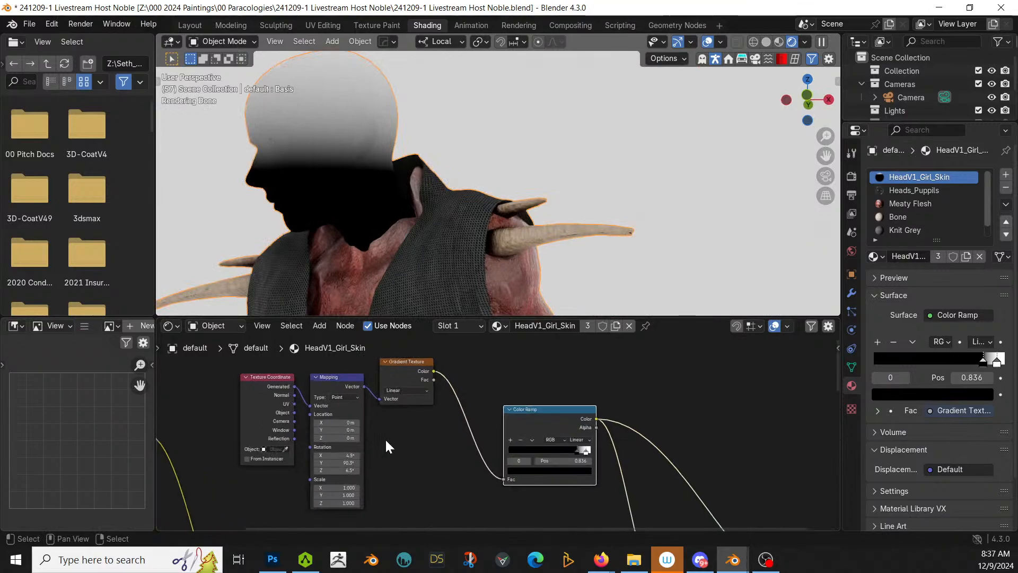
Step: Set the Mapping node's location to X 0.07 m, Y 23.9 m, Z 7.7 m and its rotation to Y 90.7°, Z 12.3°
{"action": "mouse_move", "coordinate": [348, 438]}
{"action": "left_mouse_down"}
{"action": "mouse_move", "coordinate": [403, 438]}
{"action": "mouse_move", "coordinate": [336, 430]}
{"action": "left_mouse_up"}
{"action": "left_click_drag", "start_coordinate": [345, 422], "coordinate": [340, 423]}
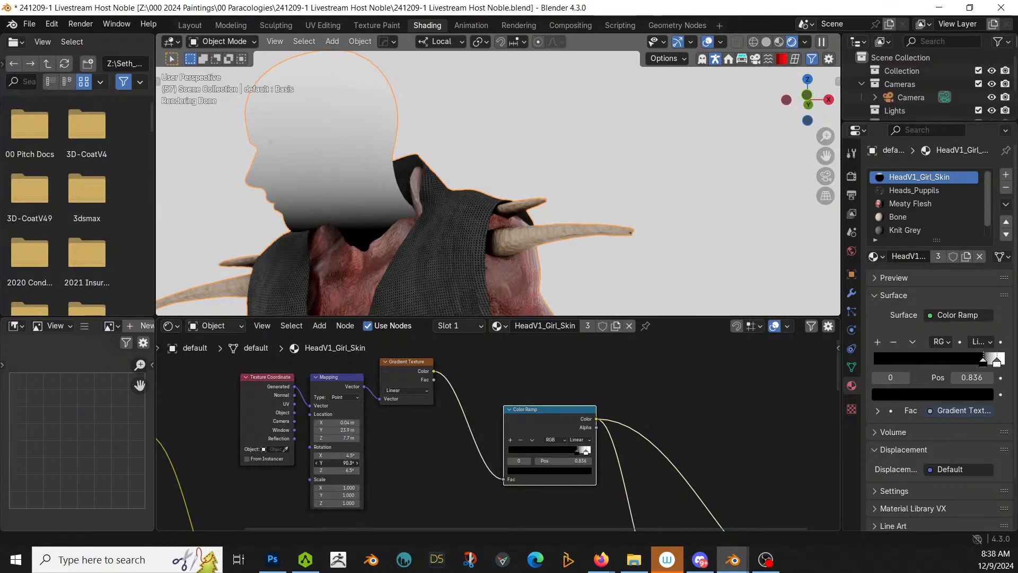
{"action": "left_click_drag", "start_coordinate": [338, 462], "coordinate": [341, 471]}
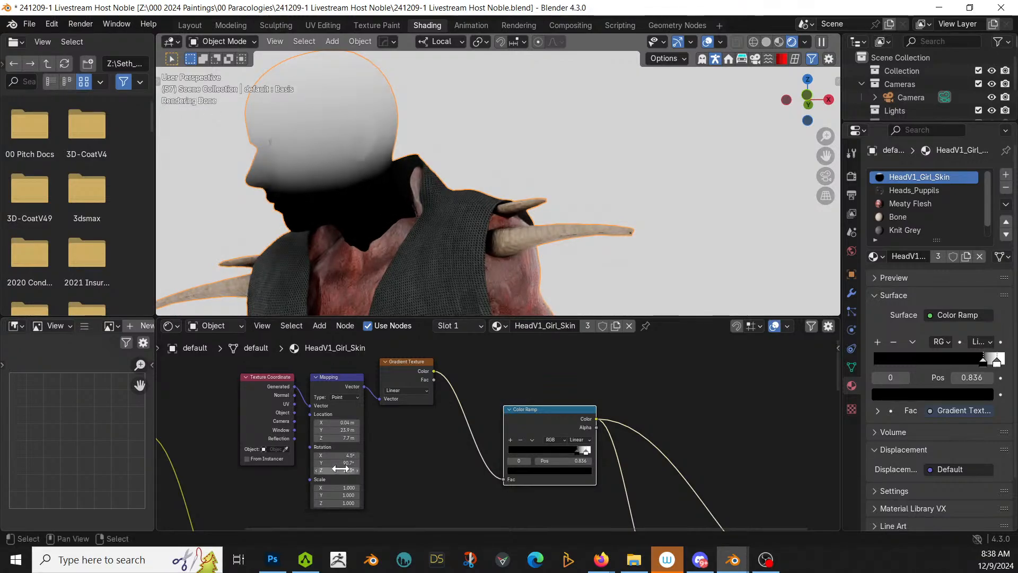
{"action": "left_click_drag", "start_coordinate": [346, 423], "coordinate": [352, 423]}
{"action": "middle_click_drag", "start_coordinate": [493, 305], "coordinate": [409, 292]}
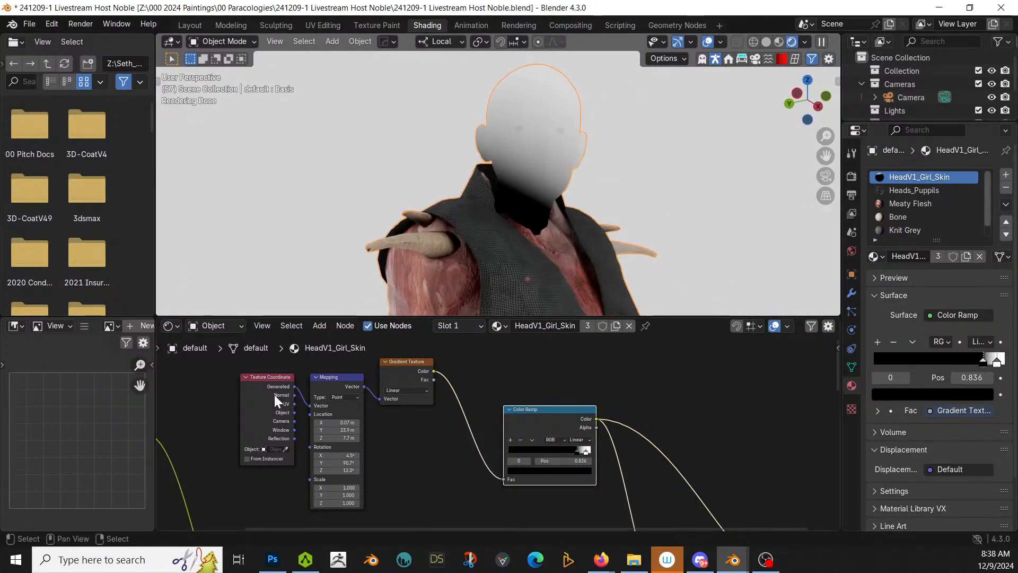
{"action": "scroll", "coordinate": [334, 439], "scroll_direction": "up", "scroll_amount": 1}
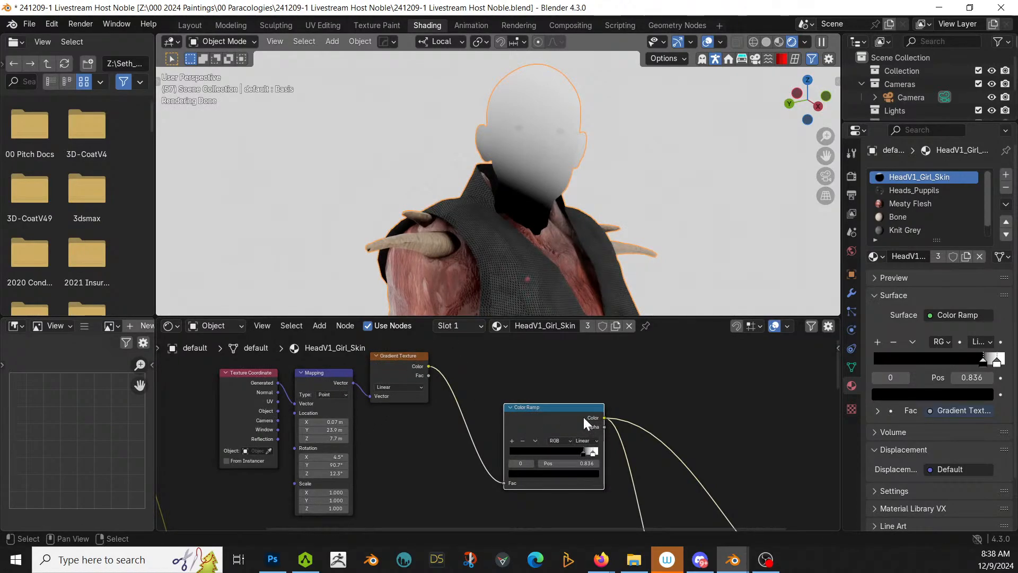
Step: Reconnect the Mix Shader to the Material Output's surface and check the blended skin on the head
{"action": "middle_click_drag", "start_coordinate": [616, 405], "coordinate": [435, 286]}
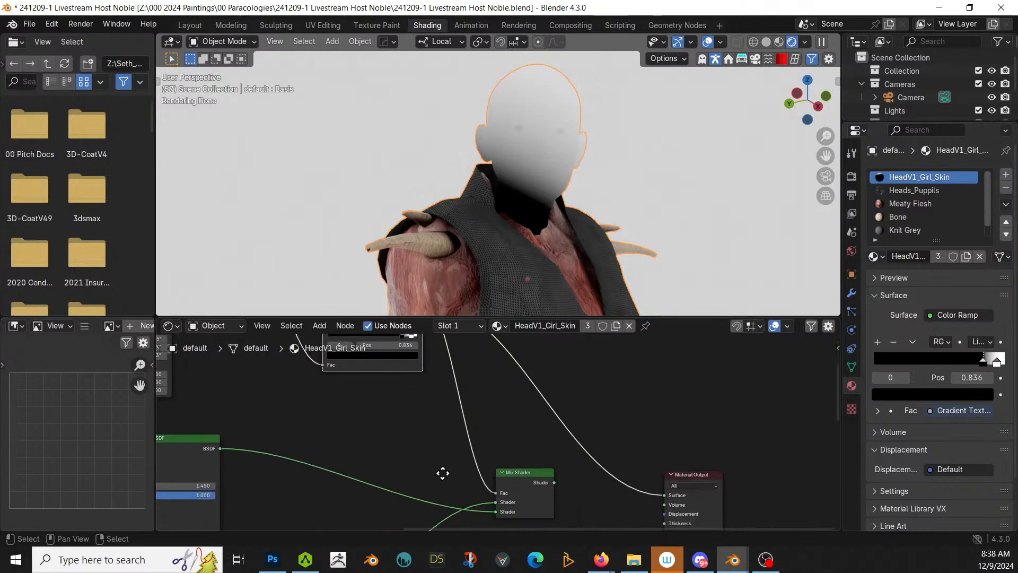
{"action": "left_click", "coordinate": [543, 472], "text": "ctrl+shift"}
{"action": "mouse_move", "coordinate": [545, 273]}
{"action": "middle_mouse_down"}
{"action": "mouse_move", "coordinate": [523, 279]}
{"action": "mouse_move", "coordinate": [585, 291]}
{"action": "mouse_move", "coordinate": [551, 291]}
{"action": "middle_mouse_up"}
{"action": "middle_click_drag", "start_coordinate": [475, 282], "coordinate": [561, 288]}
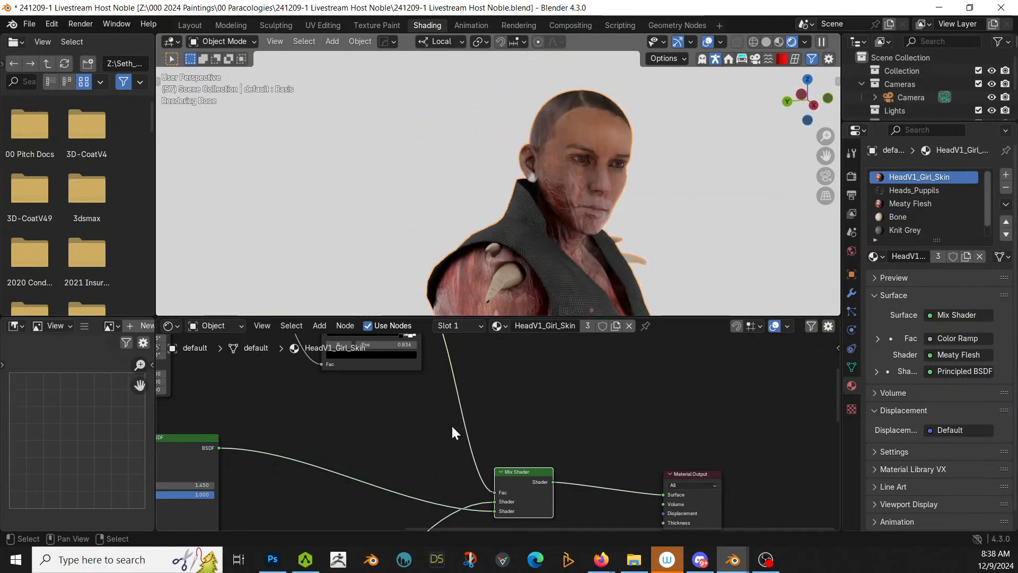
Step: Set the Color Ramp's white stop to position 0.880, check the face from several sides and save the file
{"action": "middle_click_drag", "start_coordinate": [435, 430], "coordinate": [436, 497]}
{"action": "scroll", "coordinate": [417, 459], "scroll_direction": "up", "scroll_amount": 5}
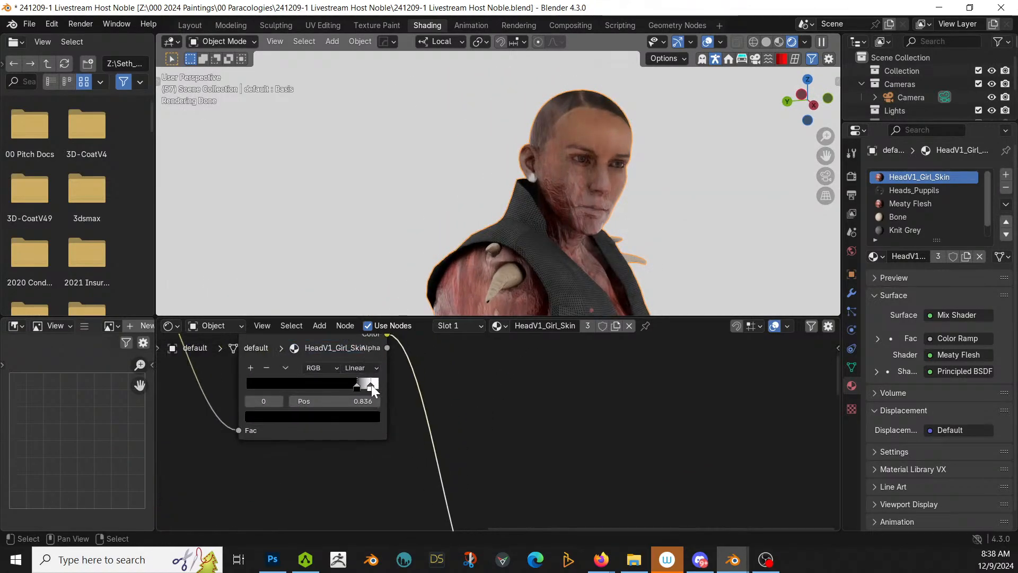
{"action": "left_click_drag", "start_coordinate": [371, 384], "coordinate": [362, 384]}
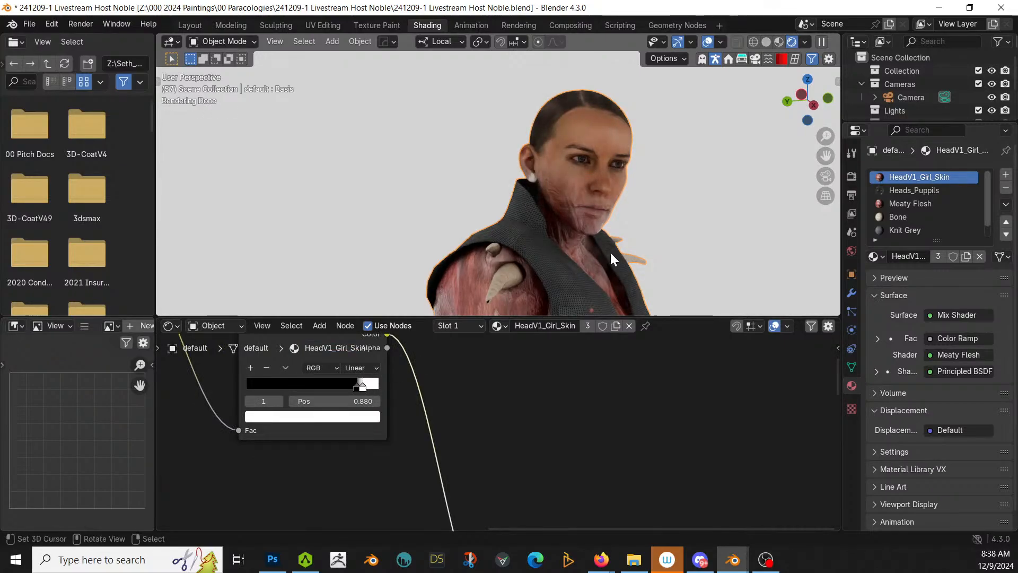
{"action": "mouse_move", "coordinate": [610, 250]}
{"action": "middle_mouse_down"}
{"action": "mouse_move", "coordinate": [519, 243]}
{"action": "mouse_move", "coordinate": [498, 256]}
{"action": "mouse_move", "coordinate": [597, 244]}
{"action": "middle_mouse_up"}
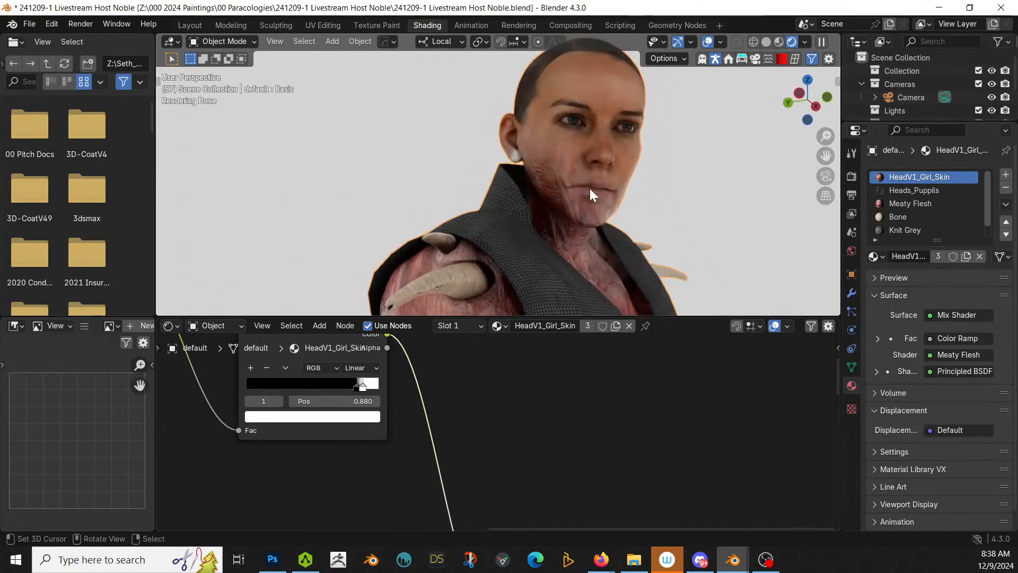
{"action": "middle_click_drag", "start_coordinate": [590, 189], "coordinate": [485, 233]}
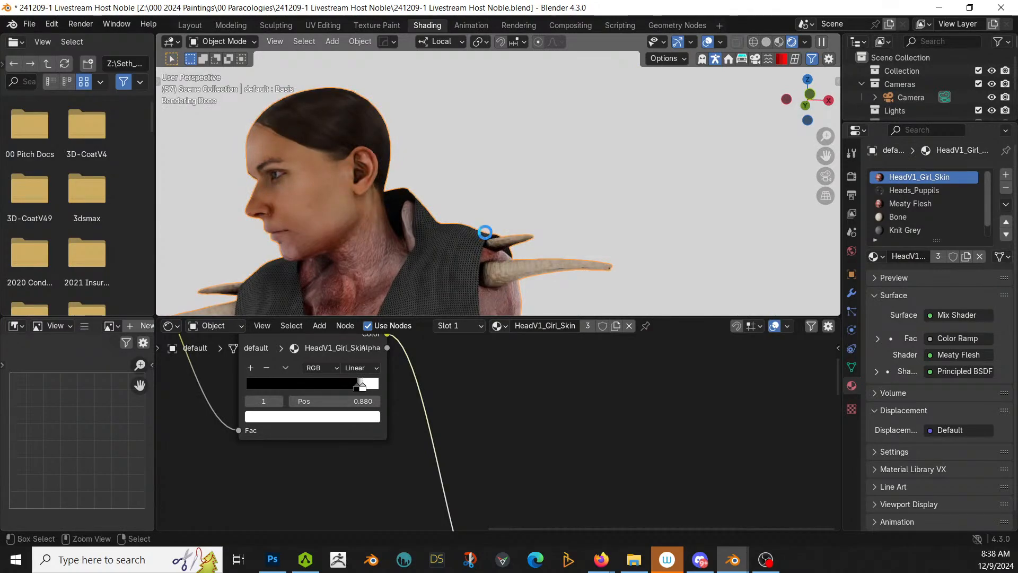
{"action": "key", "text": "ctrl+s"}
Step: Return to the Layout workspace, unhide the Retopo Circle ground object in the viewport and save the file
{"action": "scroll", "coordinate": [482, 234], "scroll_direction": "down", "scroll_amount": 5}
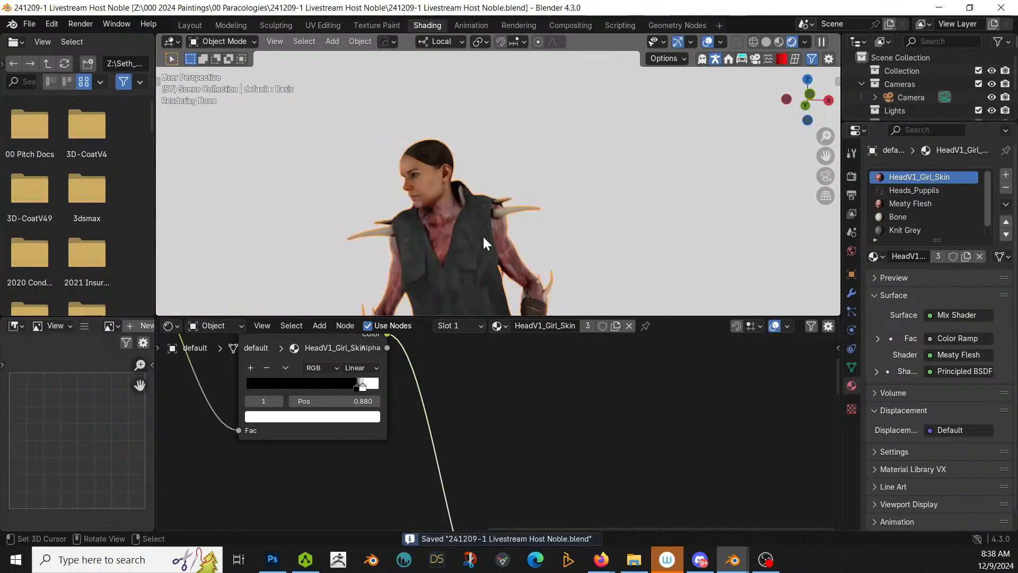
{"action": "left_click", "coordinate": [194, 24]}
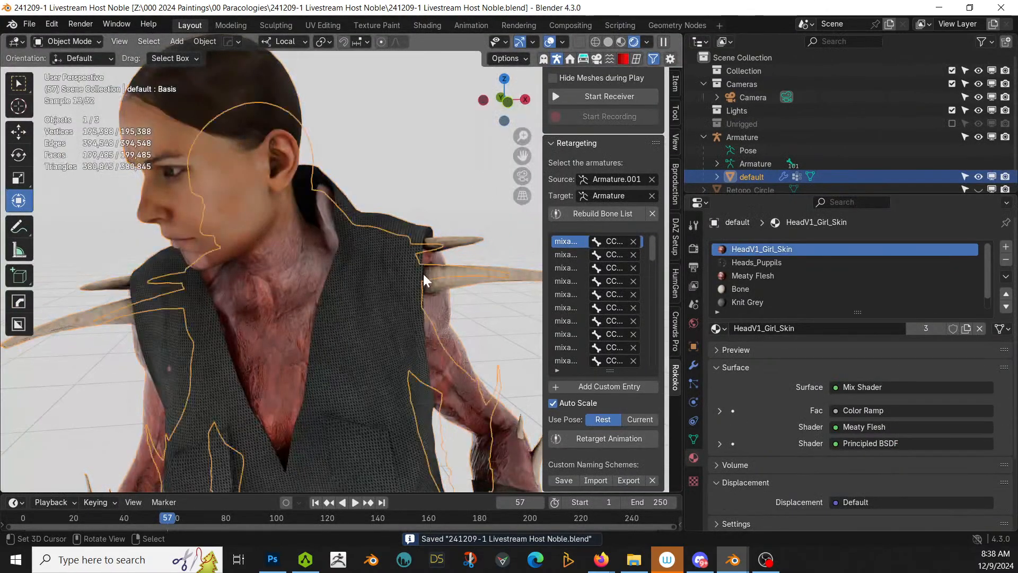
{"action": "middle_click_drag", "start_coordinate": [342, 287], "coordinate": [372, 290]}
{"action": "scroll", "coordinate": [372, 297], "scroll_direction": "down", "scroll_amount": 3}
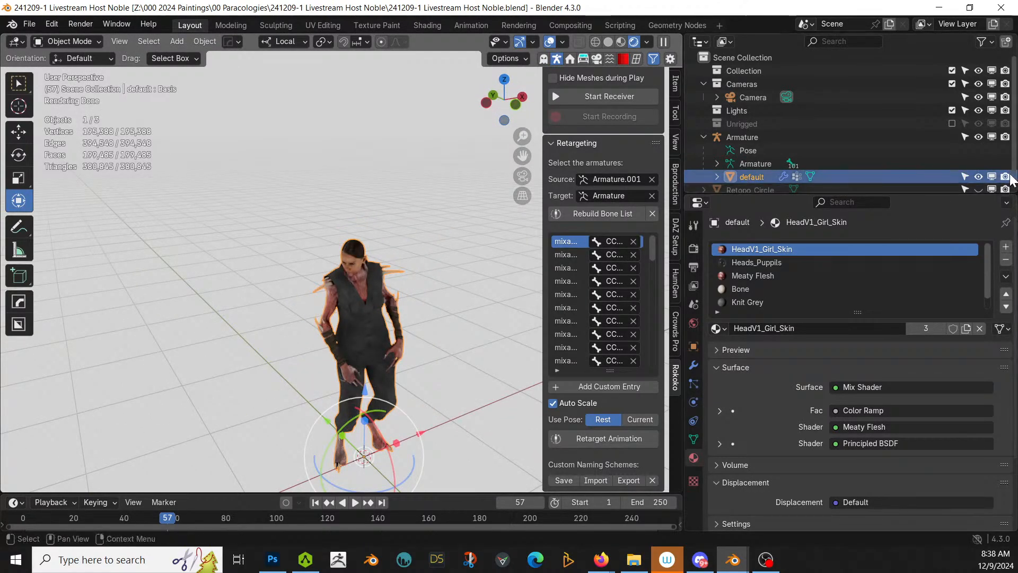
{"action": "left_click", "coordinate": [980, 190]}
{"action": "middle_click_drag", "start_coordinate": [290, 287], "coordinate": [215, 269]}
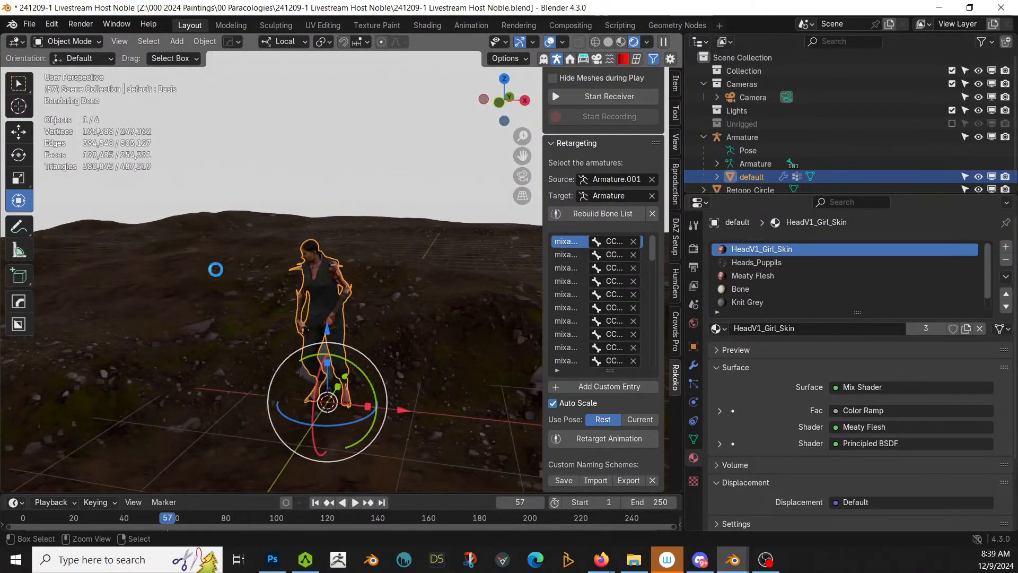
{"action": "key", "text": "ctrl+s"}
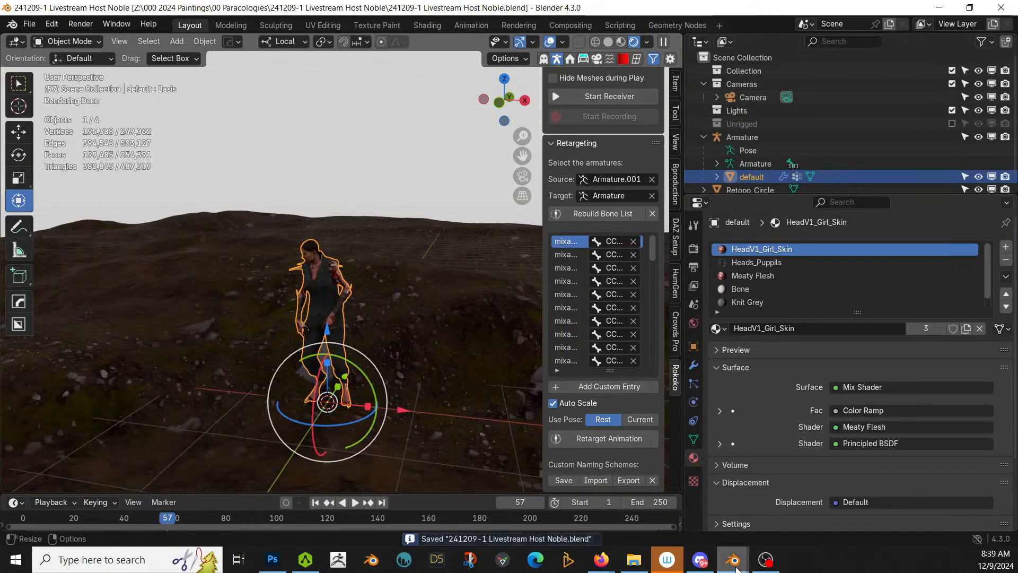
Step: Switch to the 241208-1 Host People Blender file, select the suited man's whole armature hierarchy and copy it
{"action": "mouse_move", "coordinate": [737, 569]}
{"action": "left_click", "coordinate": [729, 501]}
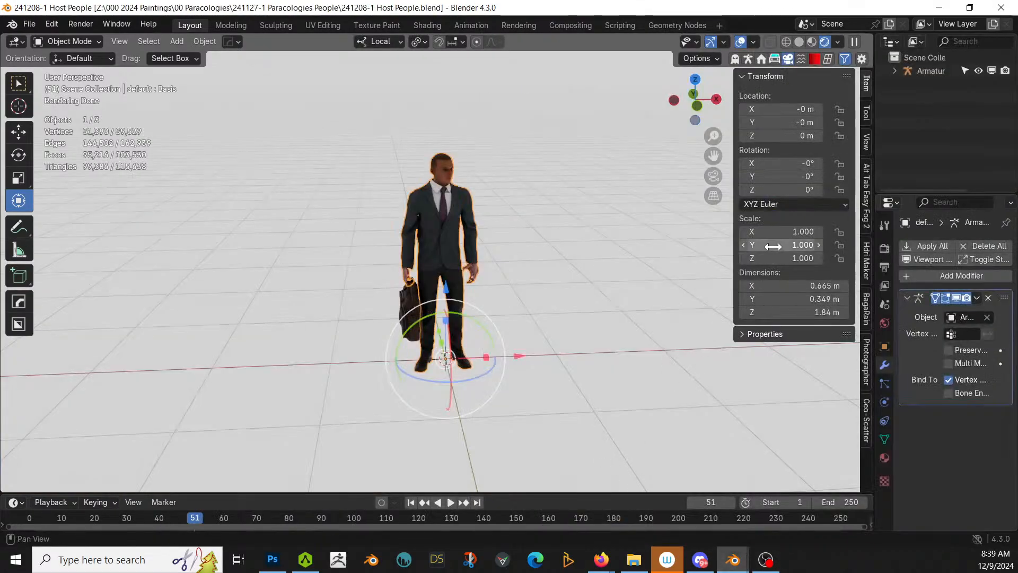
{"action": "right_click", "coordinate": [925, 71]}
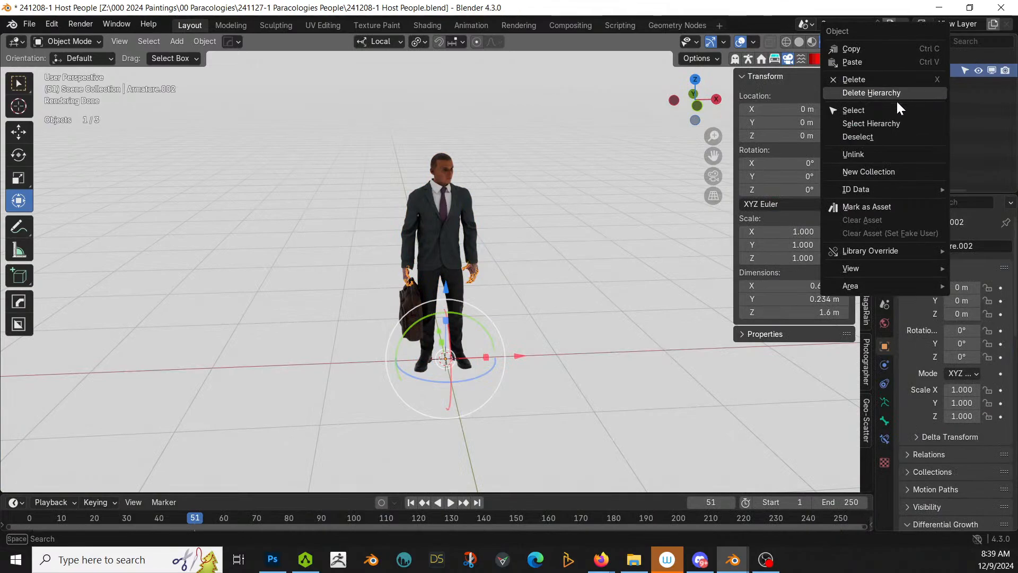
{"action": "left_click", "coordinate": [892, 123]}
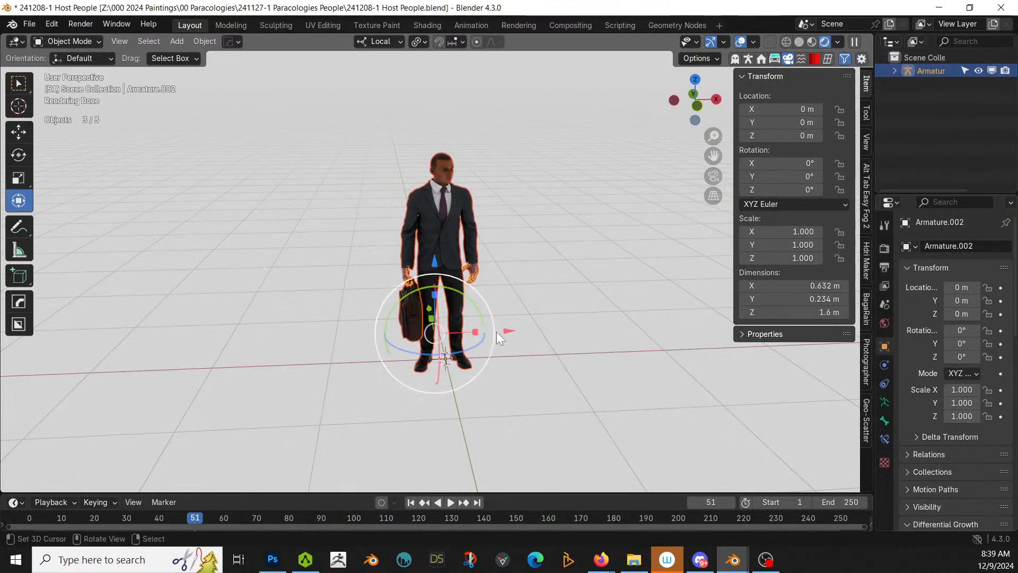
{"action": "key", "text": "ctrl+c"}
{"action": "left_click", "coordinate": [443, 324]}
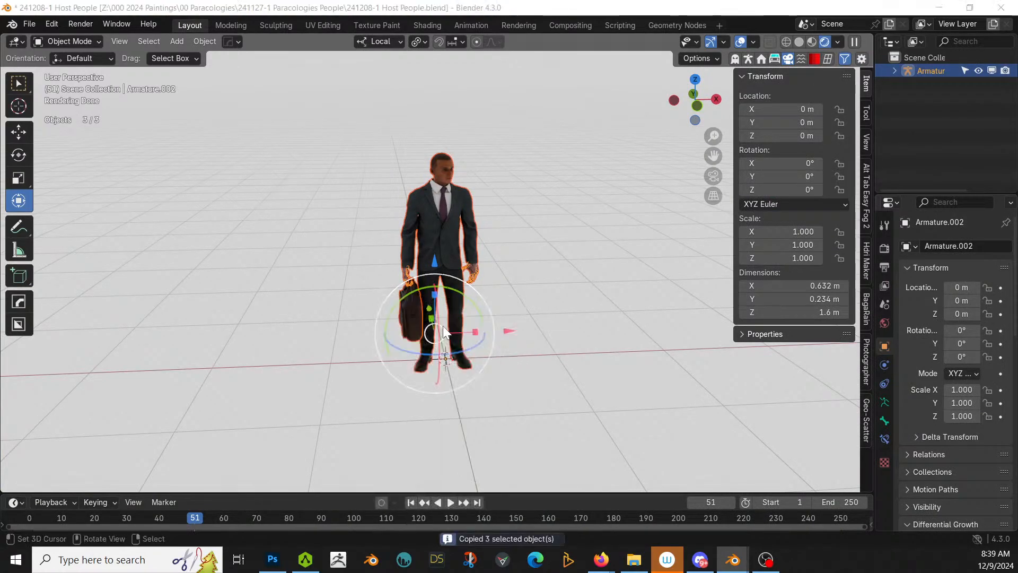
Step: Switch to the 241209-1 Livestream Host Noble file, paste the suited man into the scene and move him to a new collection named People
{"action": "key", "text": "alt+Tab"}
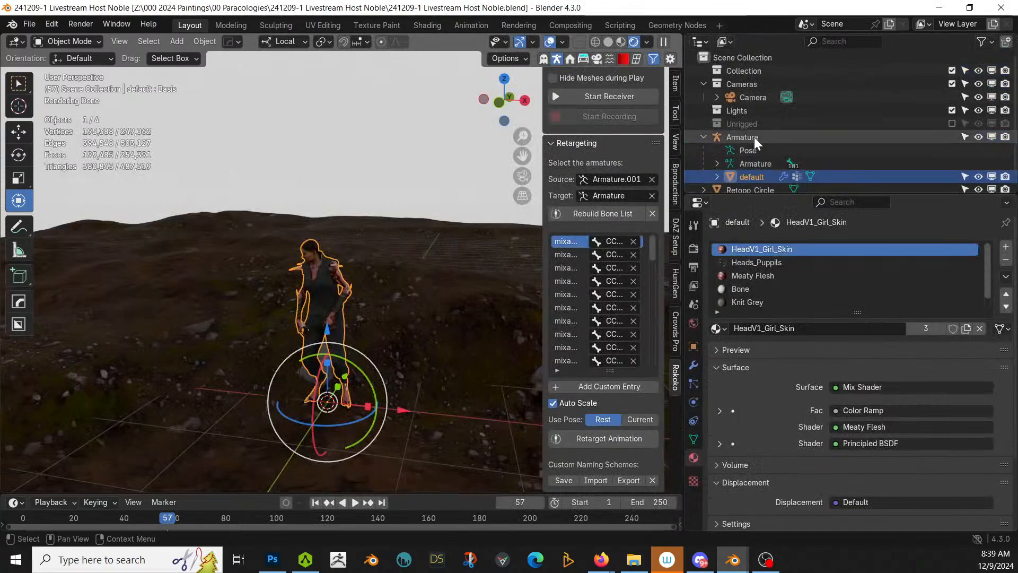
{"action": "left_click", "coordinate": [737, 58]}
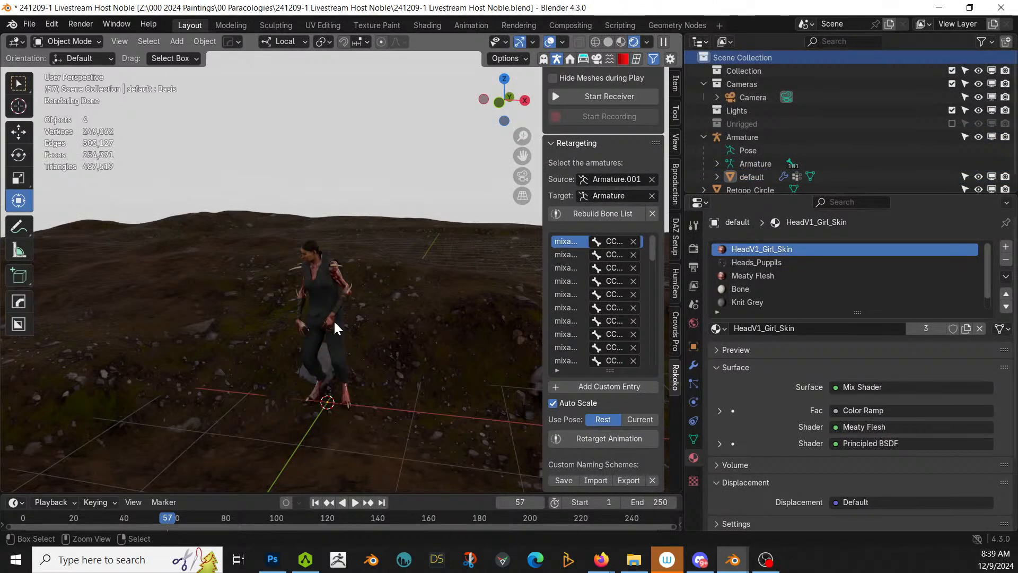
{"action": "key", "text": "ctrl+v"}
{"action": "key", "text": "m"}
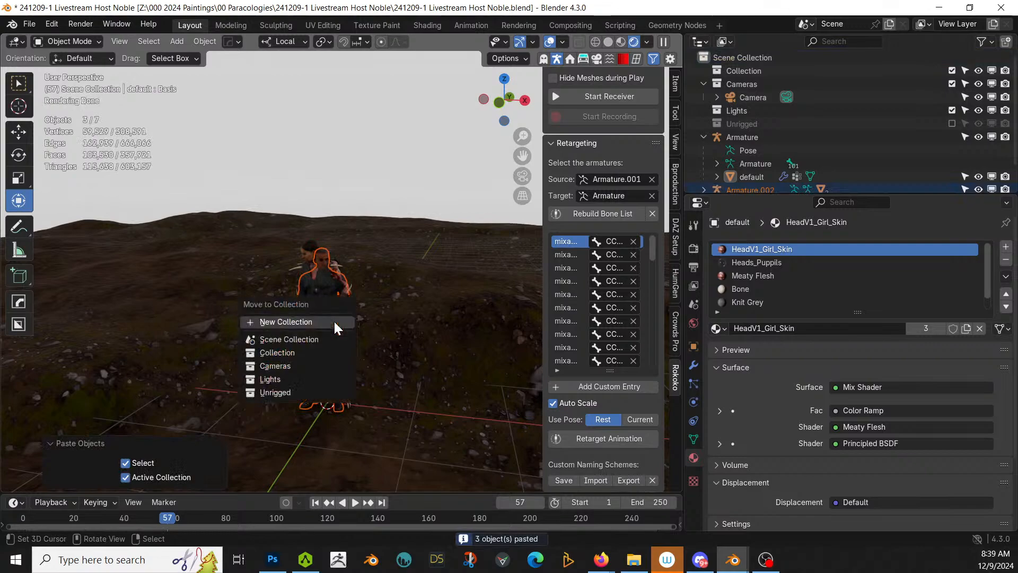
{"action": "left_click", "coordinate": [317, 322]}
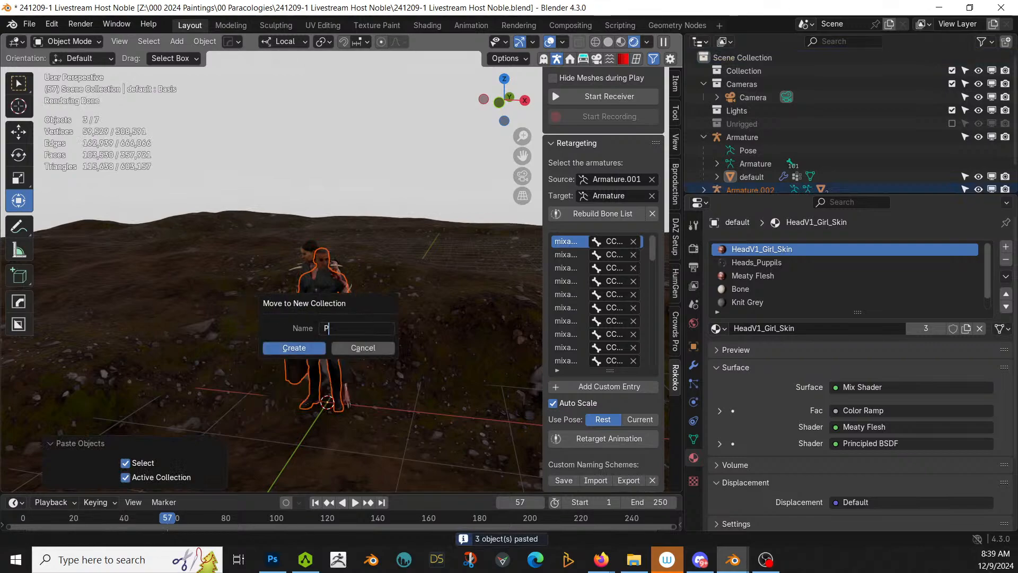
{"action": "key", "text": "Return"}
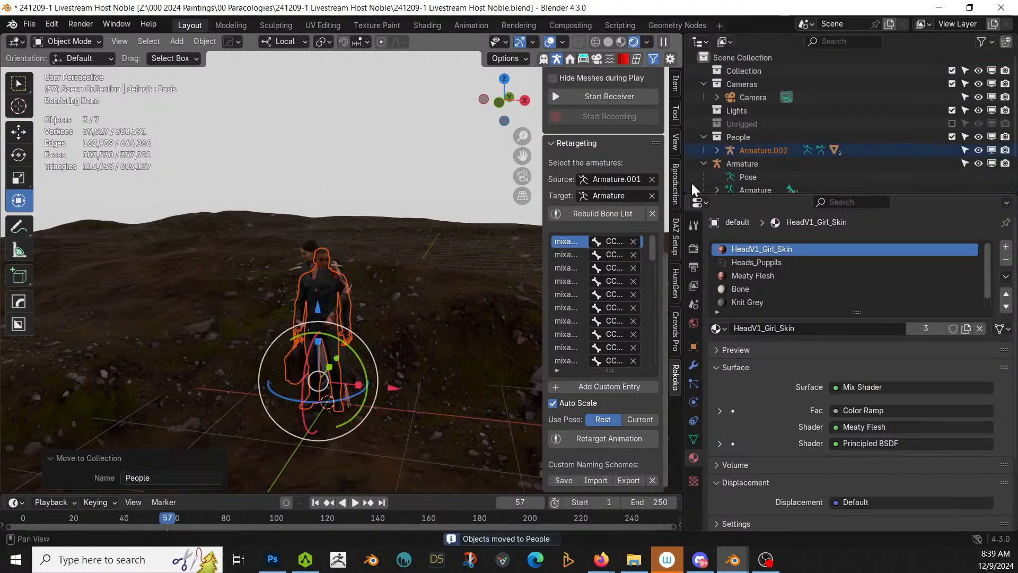
Step: Rename the host woman's Armature object as Noblewoman
{"action": "left_click", "coordinate": [740, 165]}
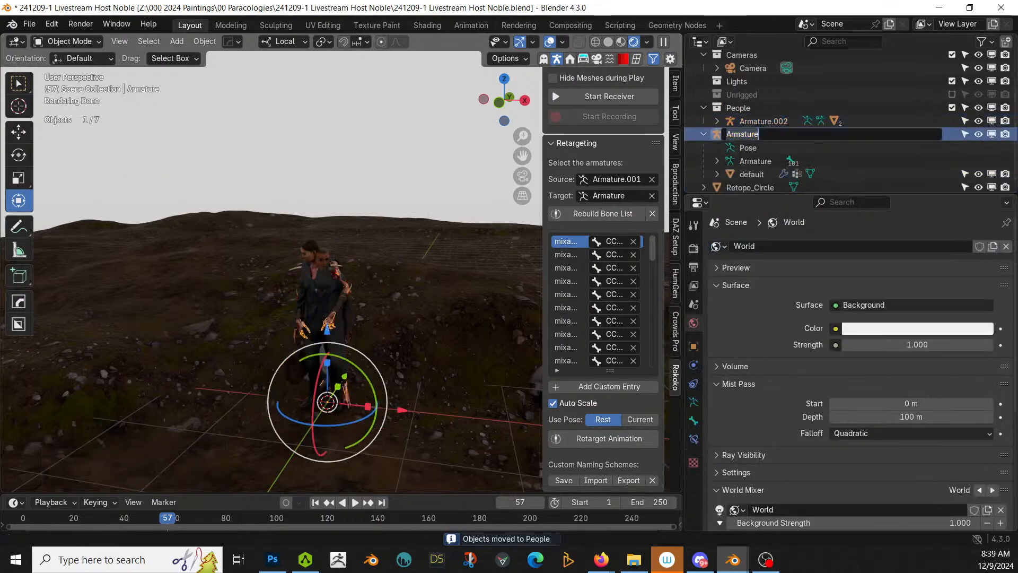
{"action": "scroll", "coordinate": [739, 166], "scroll_direction": "down", "scroll_amount": 2}
{"action": "double_click", "coordinate": [742, 134]}
{"action": "type", "text": "Noble"}
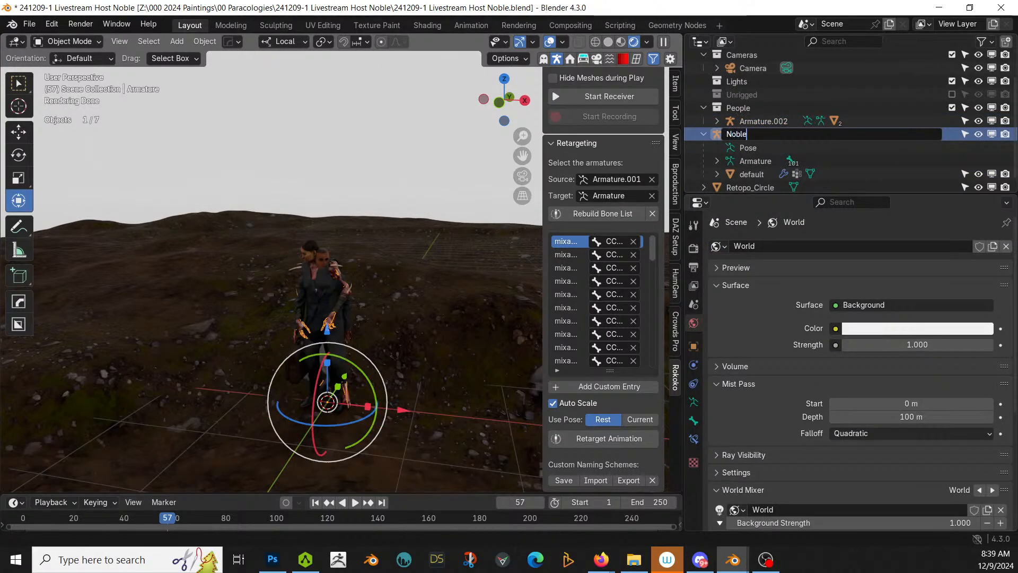
{"action": "type", "text": "woman"}
{"action": "key", "text": "Return"}
Step: Rename the suited man's armature as Agent and collapse the Noblewoman hierarchy in the outliner
{"action": "left_click", "coordinate": [779, 122]}
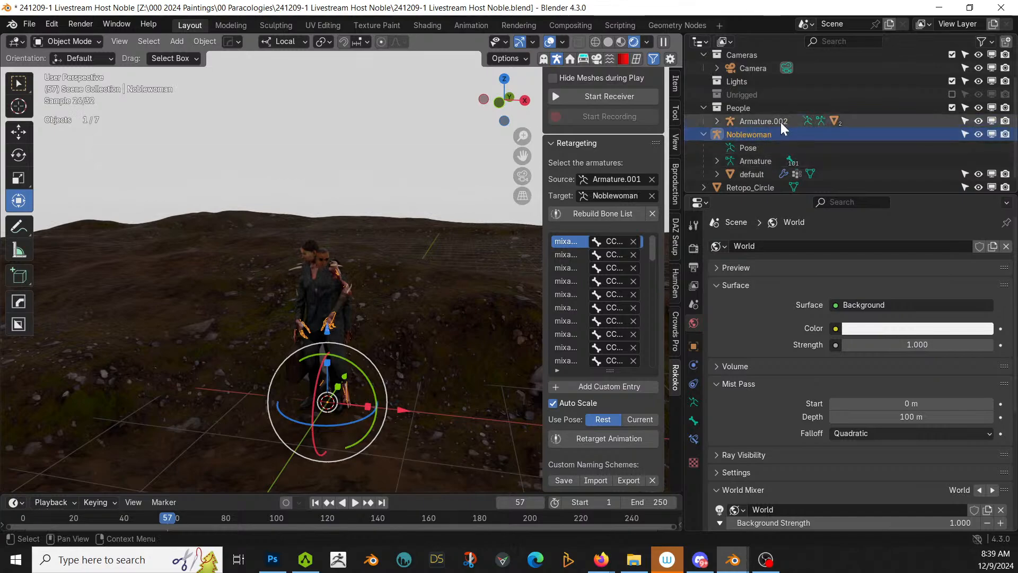
{"action": "double_click", "coordinate": [777, 122]}
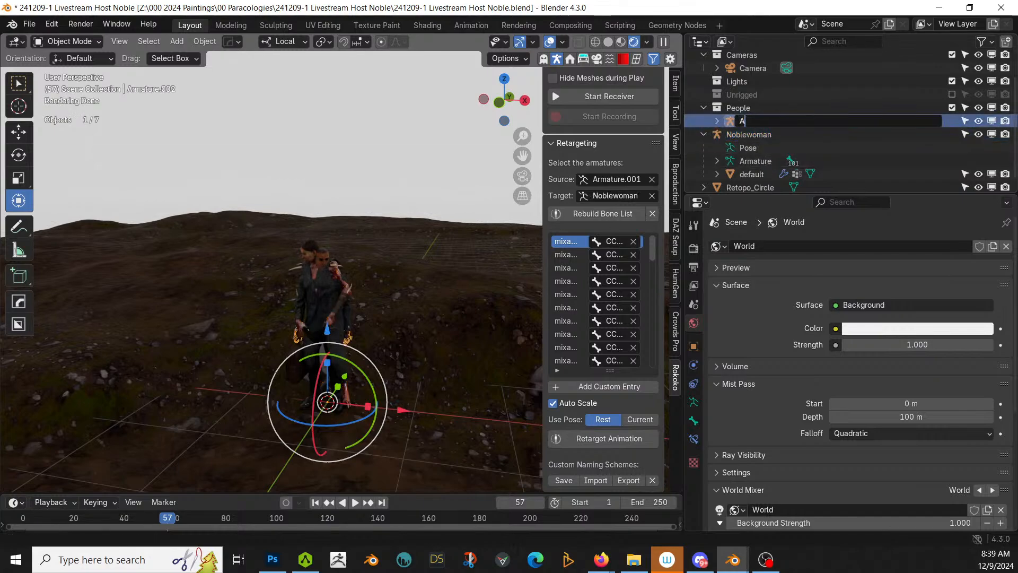
{"action": "key", "text": "Return"}
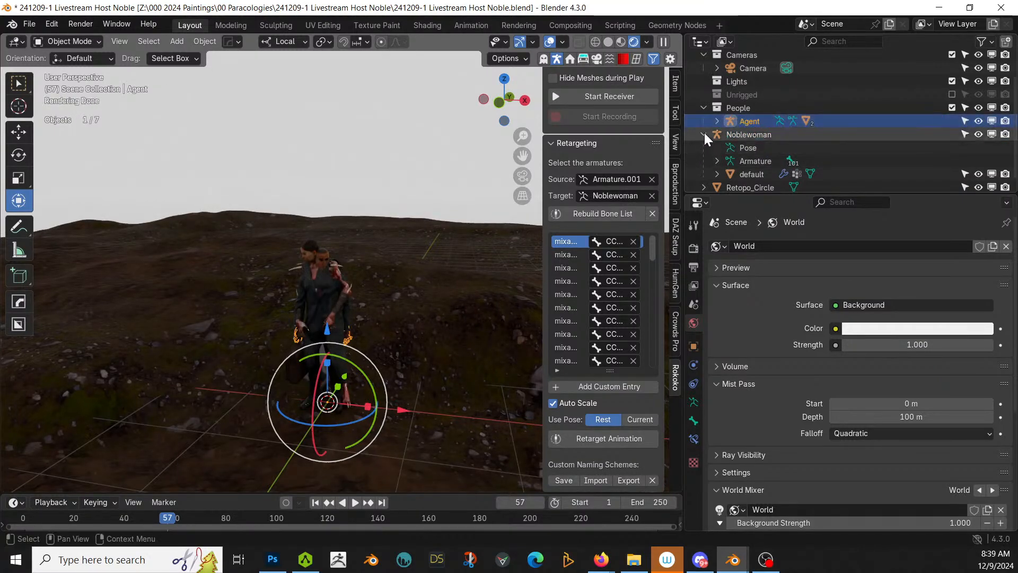
{"action": "left_click", "coordinate": [705, 133]}
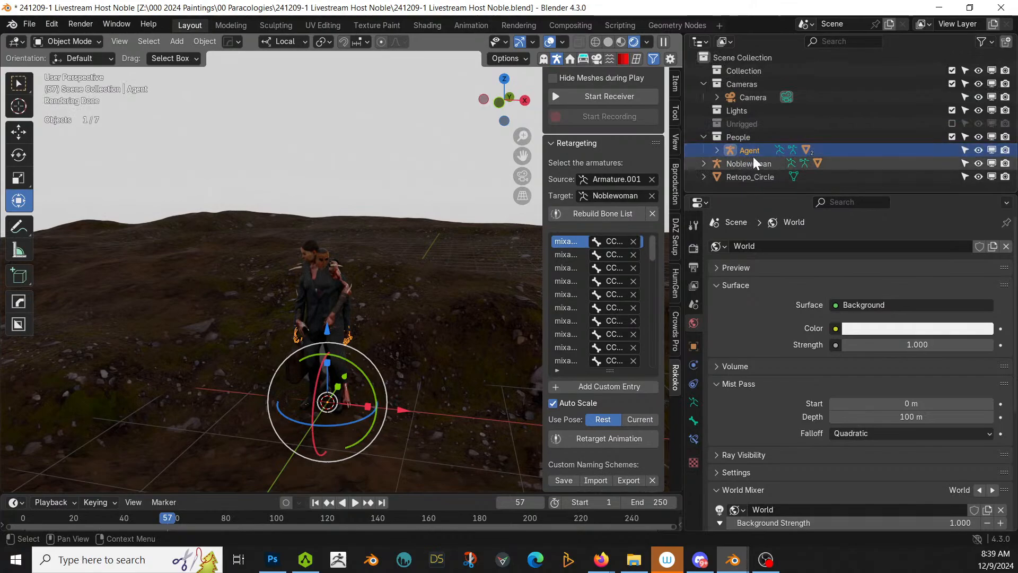
Step: With solid viewport shading, move the Agent about 0.77 m along local X beside the woman and rotate him about -38.5° around local Z
{"action": "key", "text": "z"}
{"action": "key", "text": "6"}
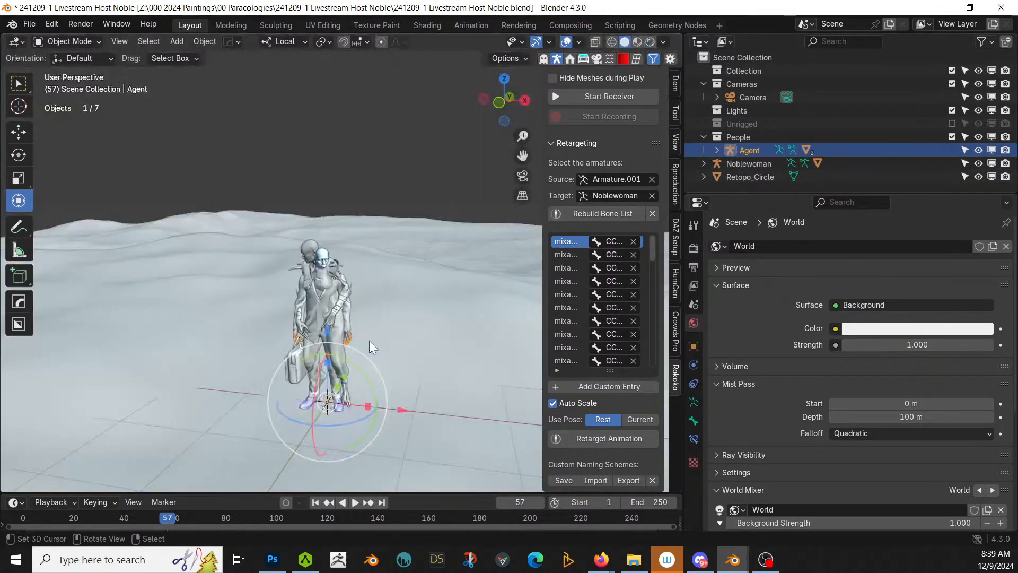
{"action": "mouse_move", "coordinate": [370, 341]}
{"action": "middle_mouse_down"}
{"action": "mouse_move", "coordinate": [378, 385]}
{"action": "mouse_move", "coordinate": [364, 305]}
{"action": "middle_mouse_up"}
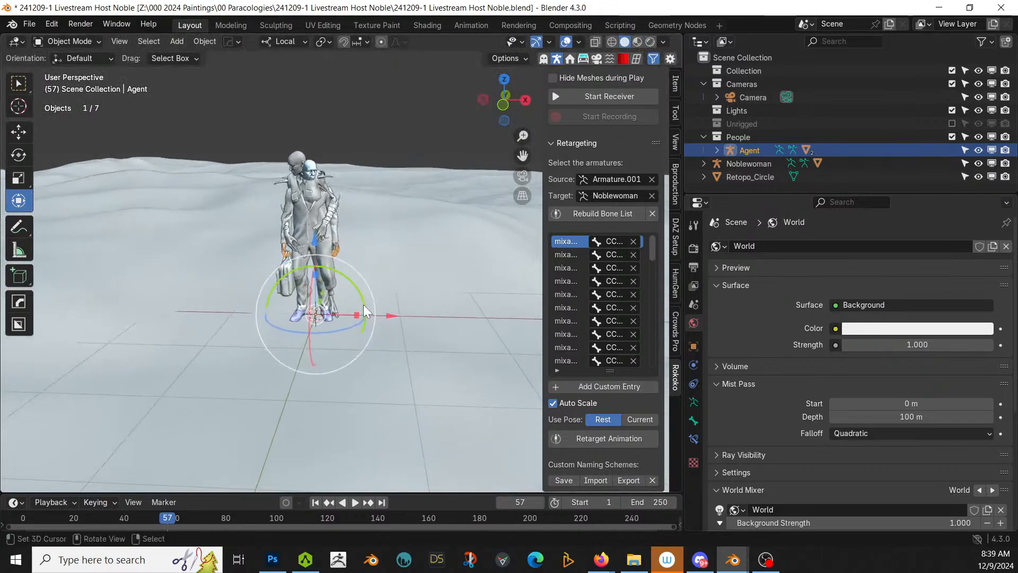
{"action": "key", "text": "g"}
{"action": "key", "text": "x"}
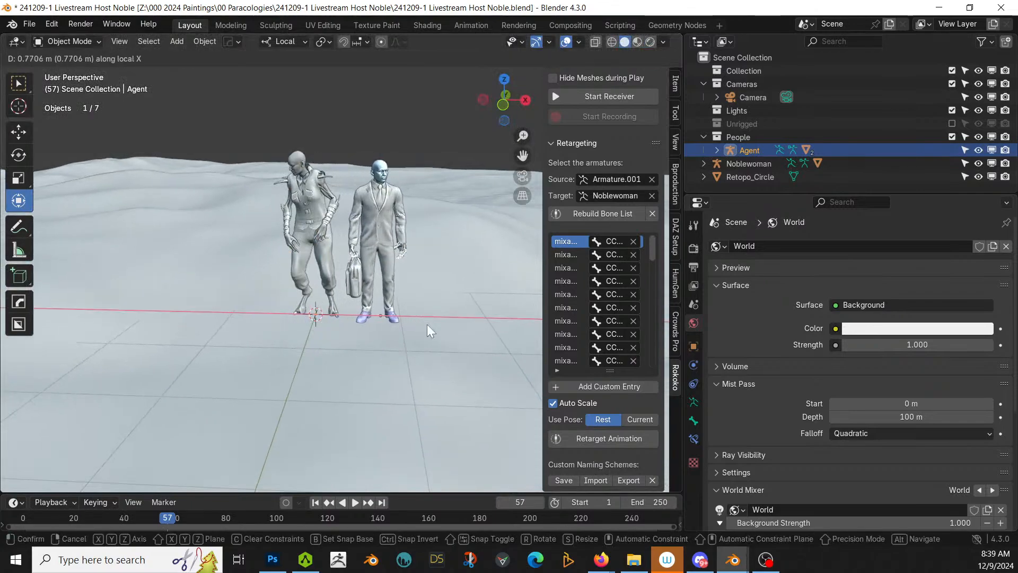
{"action": "left_click", "coordinate": [428, 324]}
{"action": "key", "text": "r"}
{"action": "key", "text": "z"}
{"action": "left_click", "coordinate": [401, 350]}
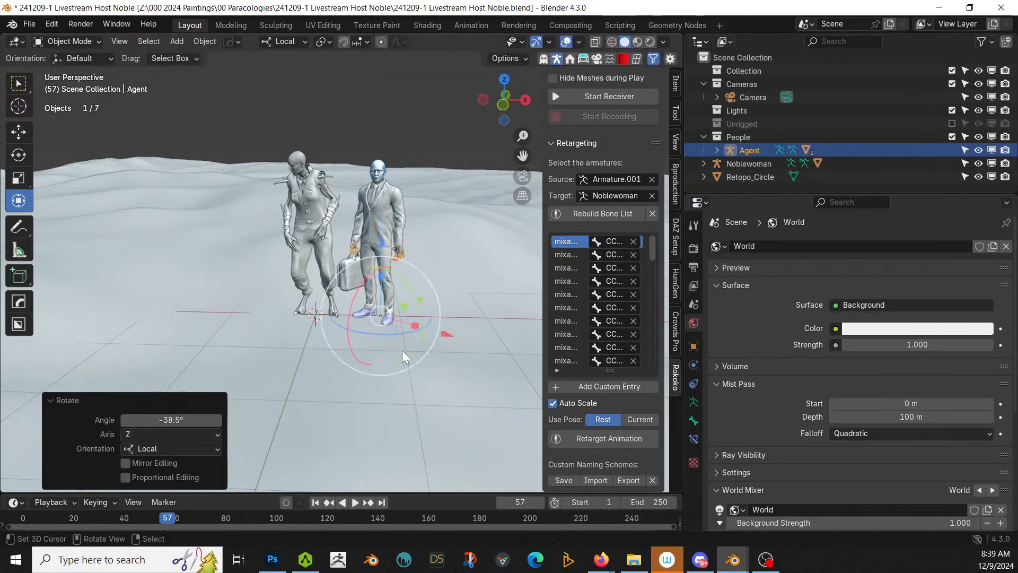
Step: From the top view, shift the Agent about 0.24 m in X and -0.25 m in Y
{"action": "key", "text": "KP_7"}
{"action": "key", "text": "g"}
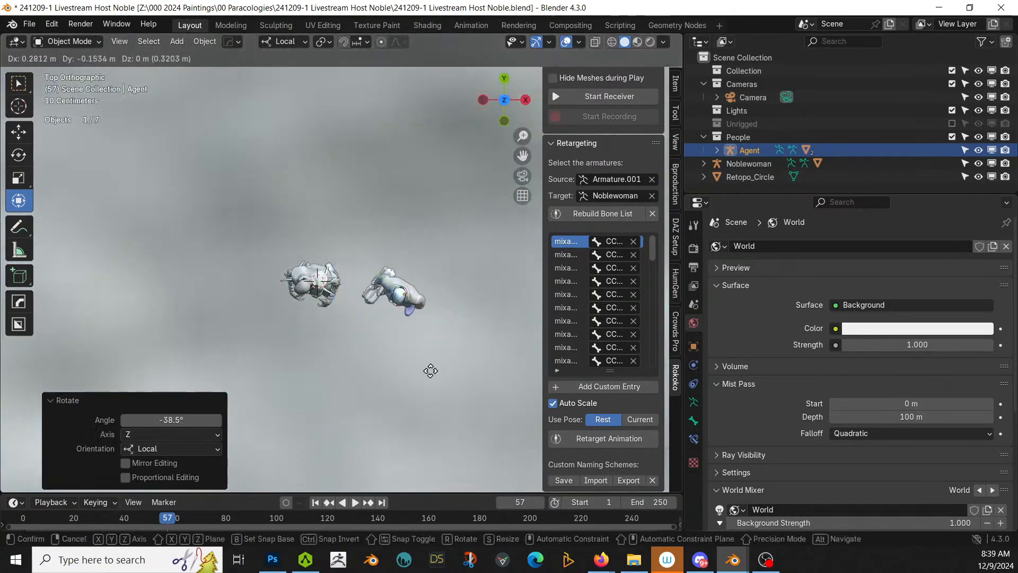
{"action": "left_click", "coordinate": [428, 378]}
{"action": "middle_click_drag", "start_coordinate": [428, 378], "coordinate": [330, 217]}
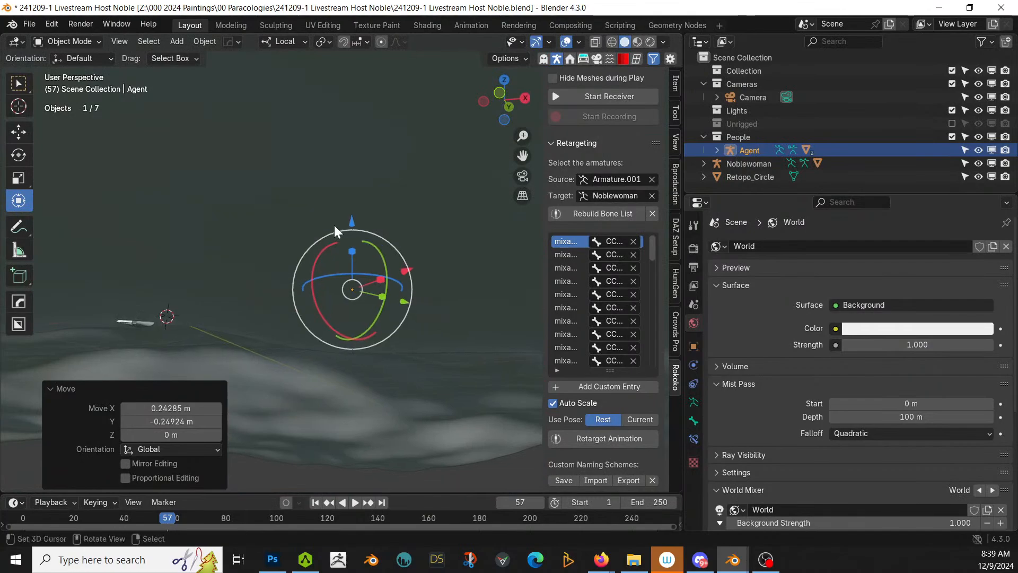
Step: Lower the Agent about 0.108 m along local Z to set his feet at the ground and save the file
{"action": "key", "text": "g"}
{"action": "key", "text": "z"}
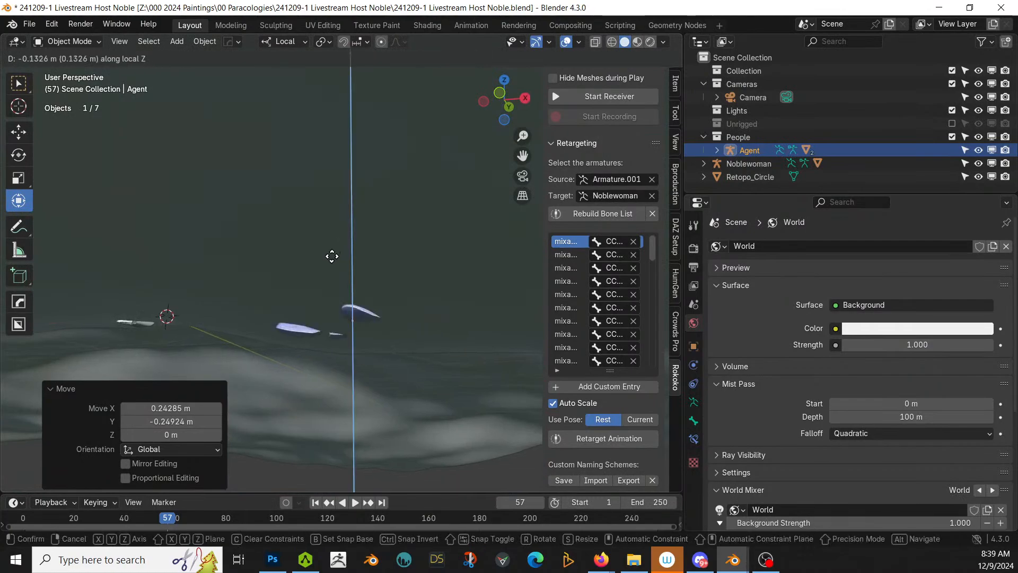
{"action": "left_click", "coordinate": [332, 250]}
{"action": "middle_click_drag", "start_coordinate": [332, 250], "coordinate": [375, 302]}
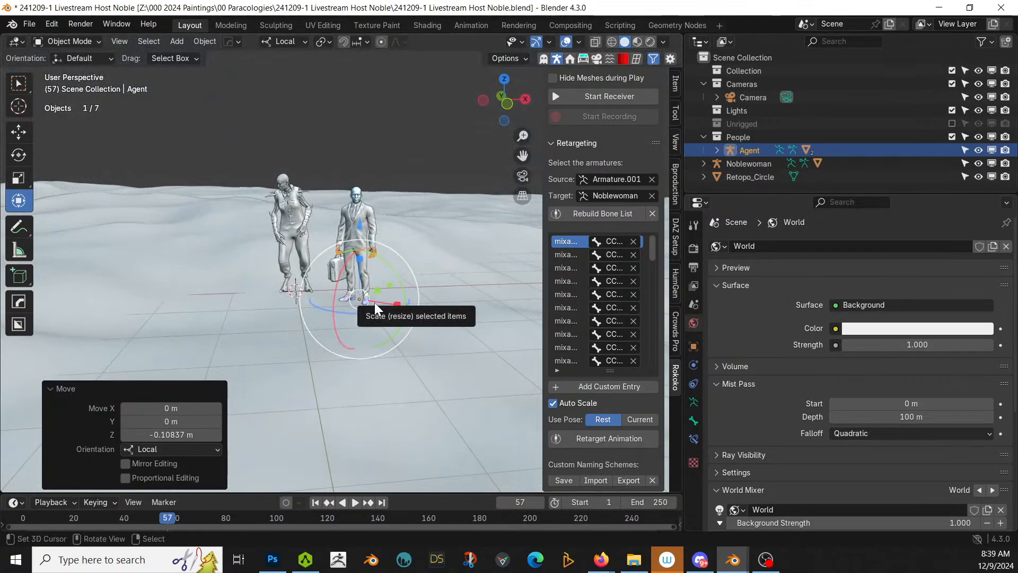
{"action": "key", "text": "ctrl+s"}
Step: Widen the 3D viewport and place the 17_Idle5_Rifle3_1_2k soldier asset on the ground in front of the woman
{"action": "middle_click_drag", "start_coordinate": [351, 311], "coordinate": [527, 326]}
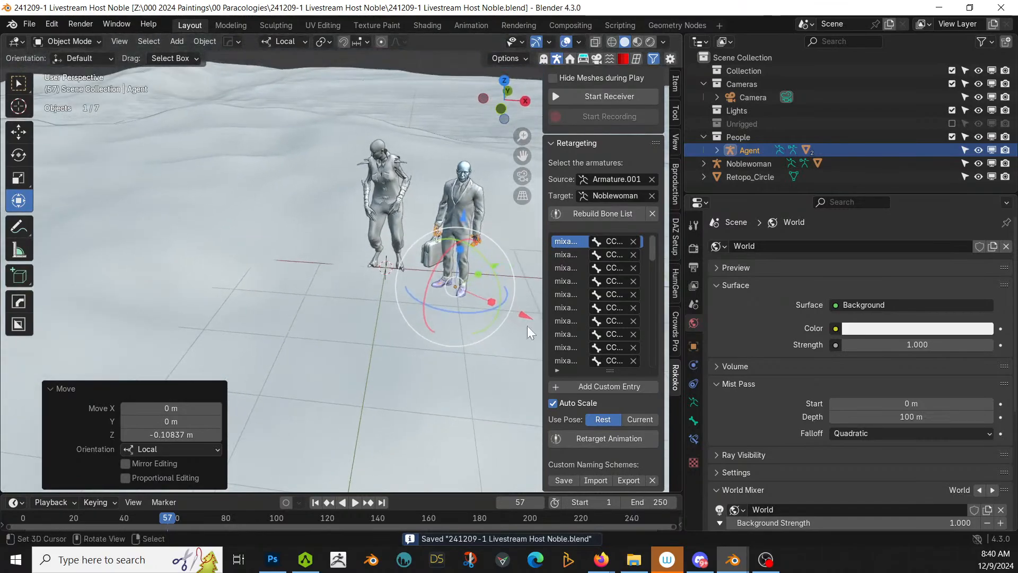
{"action": "left_click_drag", "start_coordinate": [689, 188], "coordinate": [851, 196]}
{"action": "middle_click_drag", "start_coordinate": [603, 295], "coordinate": [511, 349], "text": "shift"}
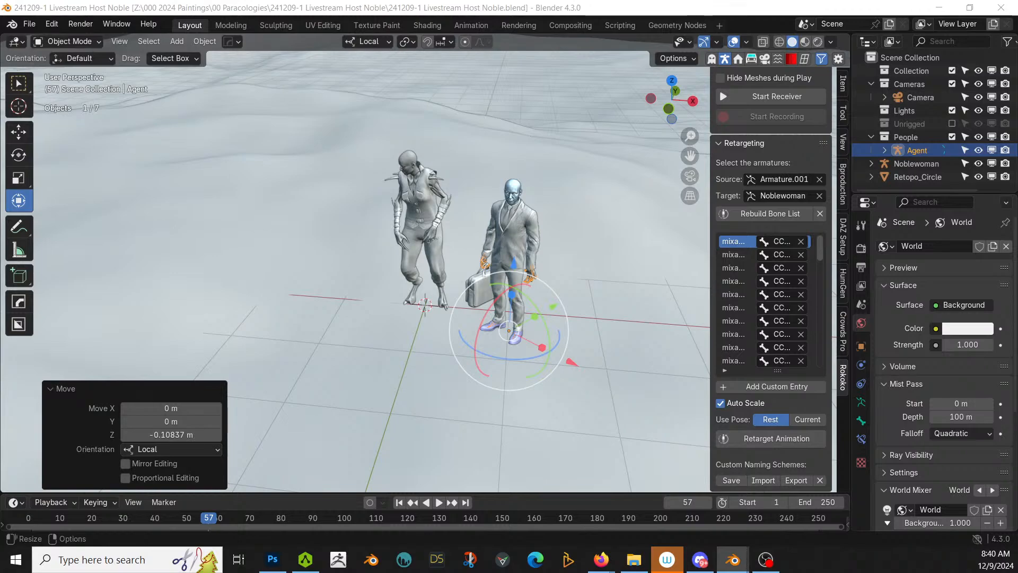
{"action": "left_click_drag", "start_coordinate": [1017, 346], "coordinate": [368, 364]}
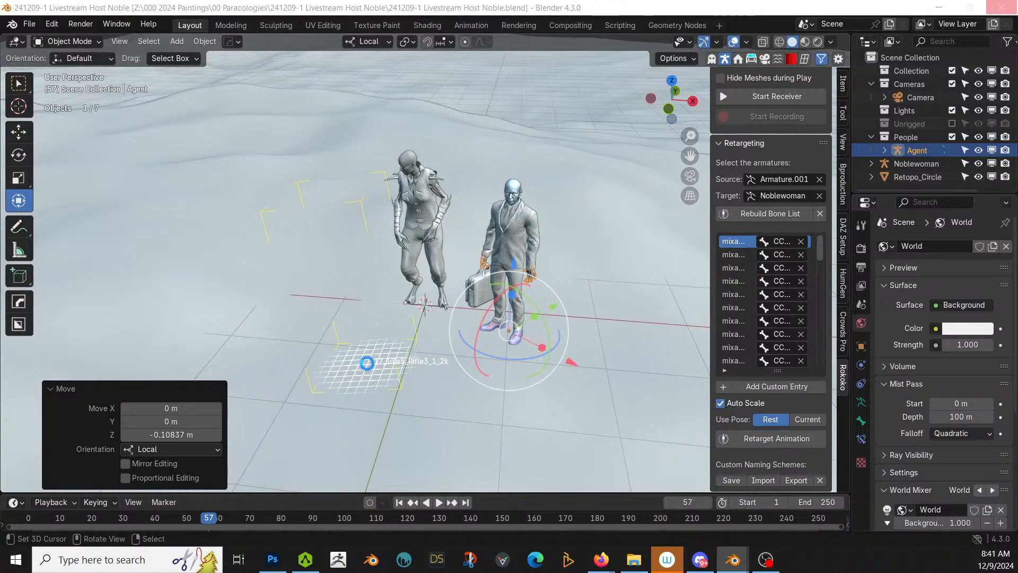
{"action": "left_click_drag", "start_coordinate": [367, 363], "coordinate": [367, 363]}
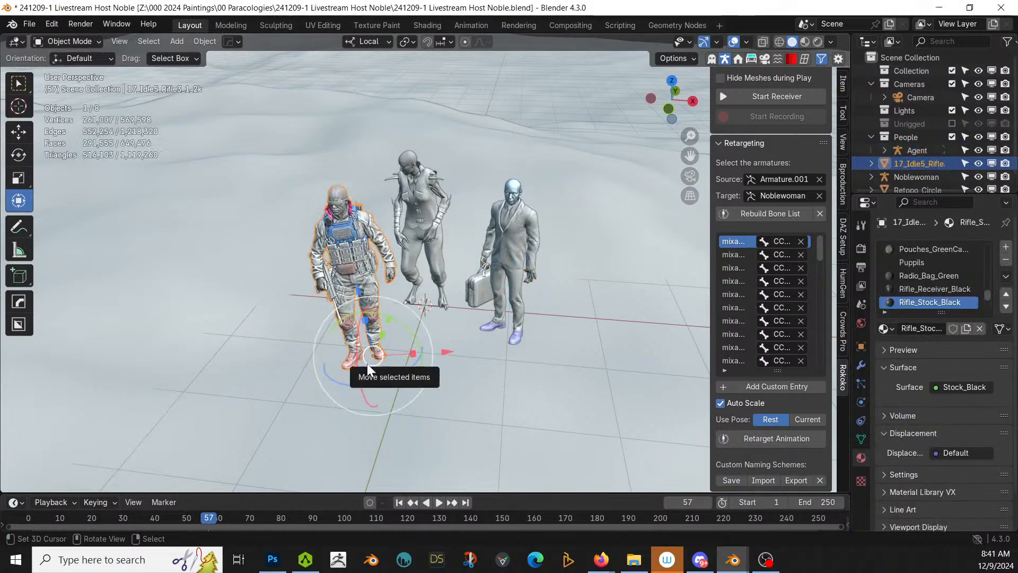
Step: Clear the soldier's rotation and turn him about 116° around local Z to face the other figures
{"action": "key", "text": "alt+r"}
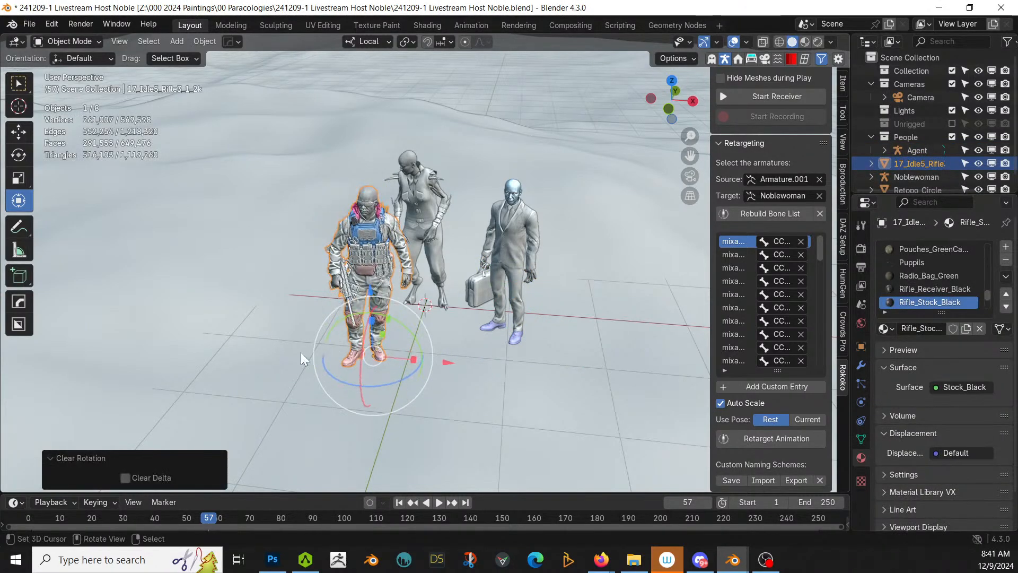
{"action": "key", "text": "r"}
{"action": "key", "text": "z"}
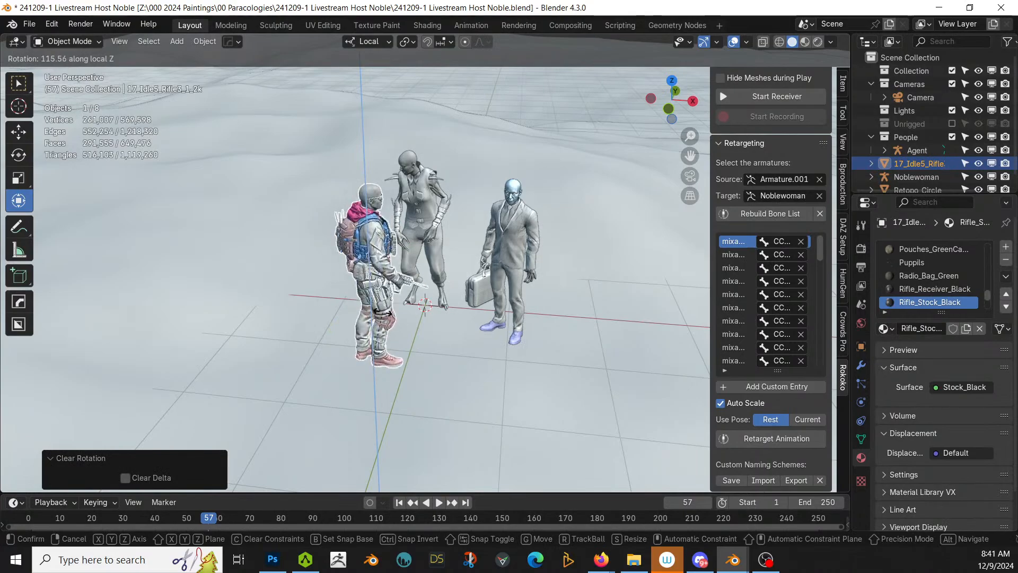
{"action": "left_click", "coordinate": [385, 318]}
{"action": "scroll", "coordinate": [456, 318], "scroll_direction": "up", "scroll_amount": 3}
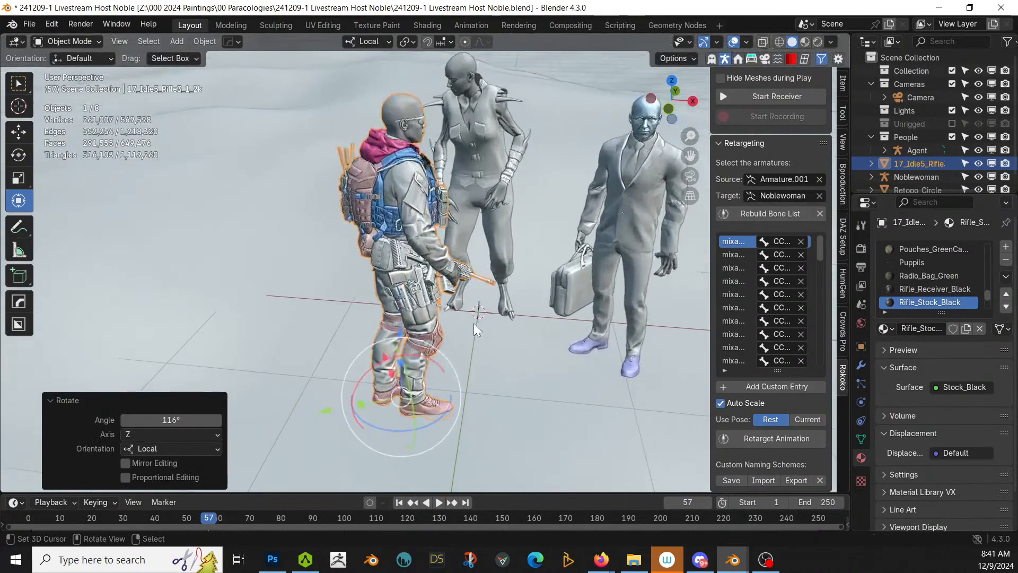
Step: Move the soldier farther from the woman and lower him about 0.014 m along local Z onto the ground
{"action": "middle_click_drag", "start_coordinate": [473, 323], "coordinate": [546, 361]}
{"action": "left_click_drag", "start_coordinate": [350, 334], "coordinate": [292, 317]}
{"action": "left_click_drag", "start_coordinate": [310, 396], "coordinate": [244, 462]}
{"action": "middle_click_drag", "start_coordinate": [244, 459], "coordinate": [210, 386]}
{"action": "middle_click_drag", "start_coordinate": [443, 279], "coordinate": [407, 380]}
{"action": "key", "text": "g"}
{"action": "key", "text": "z"}
{"action": "left_click", "coordinate": [380, 291]}
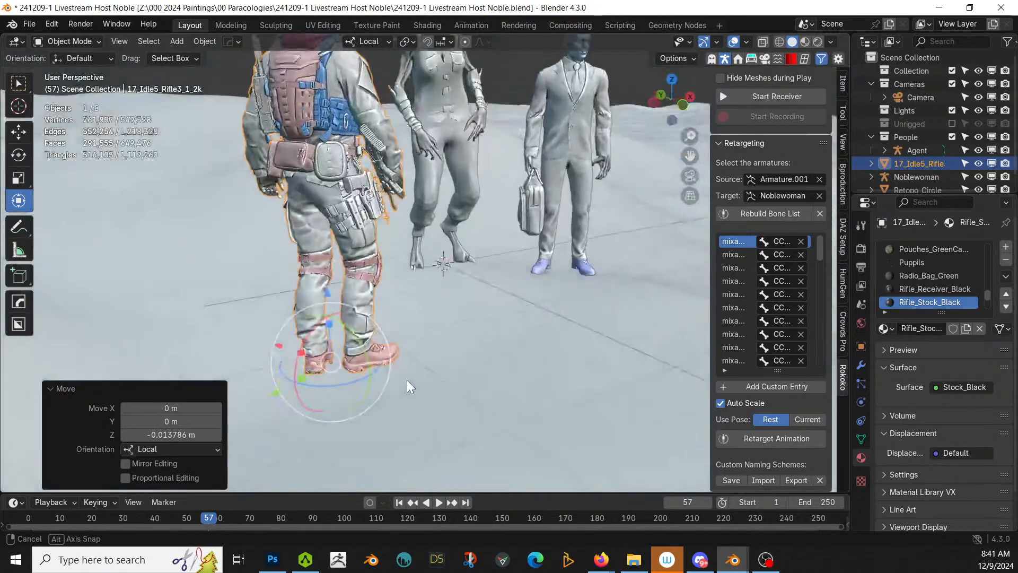
Step: Scale the Noblewoman armature up uniformly by about 1.291
{"action": "left_click", "coordinate": [934, 176]}
{"action": "key", "text": "s"}
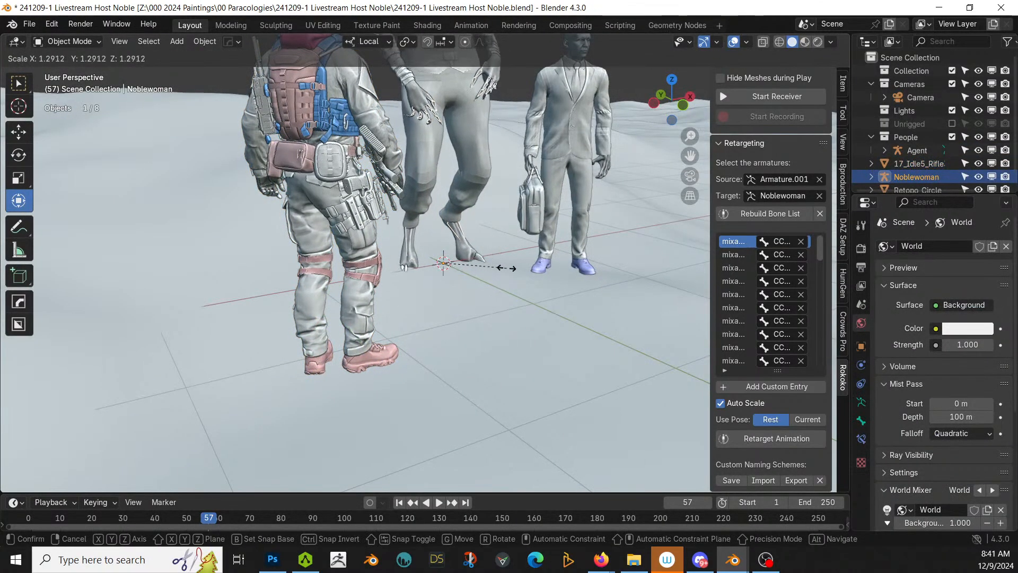
{"action": "left_click", "coordinate": [505, 268]}
{"action": "middle_click_drag", "start_coordinate": [505, 268], "coordinate": [459, 415]}
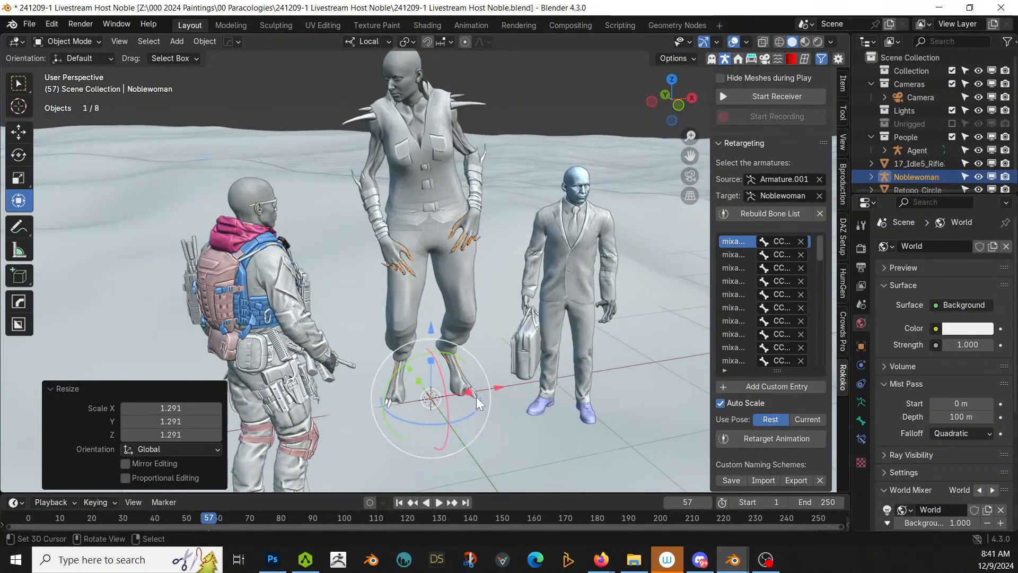
Step: From the front view, scale the Noblewoman down uniformly by about 0.778 to compare with the soldier and Agent
{"action": "key", "text": "KP_1"}
{"action": "scroll", "coordinate": [604, 387], "scroll_direction": "down", "scroll_amount": 2}
{"action": "key", "text": "s"}
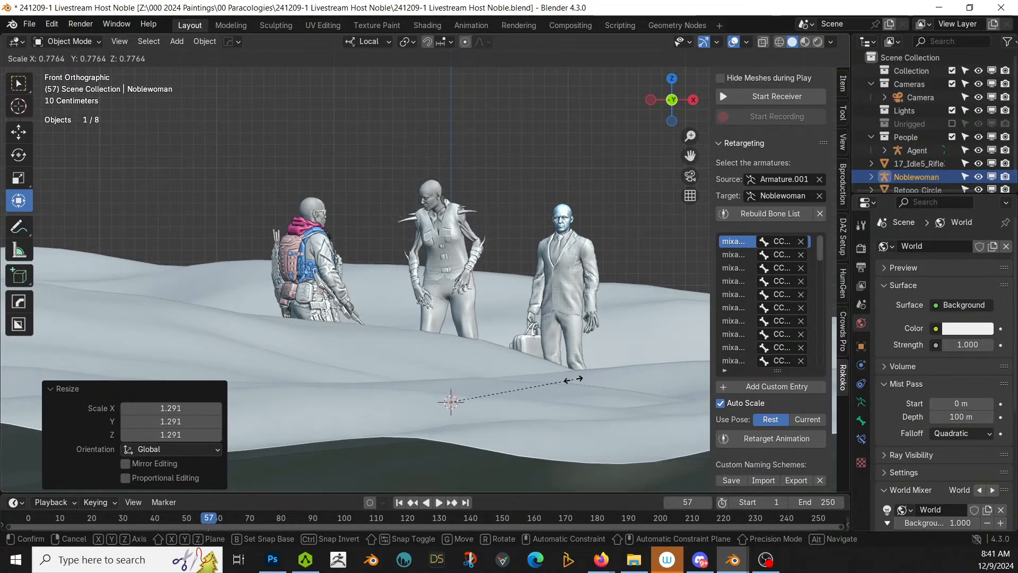
{"action": "left_click", "coordinate": [573, 378]}
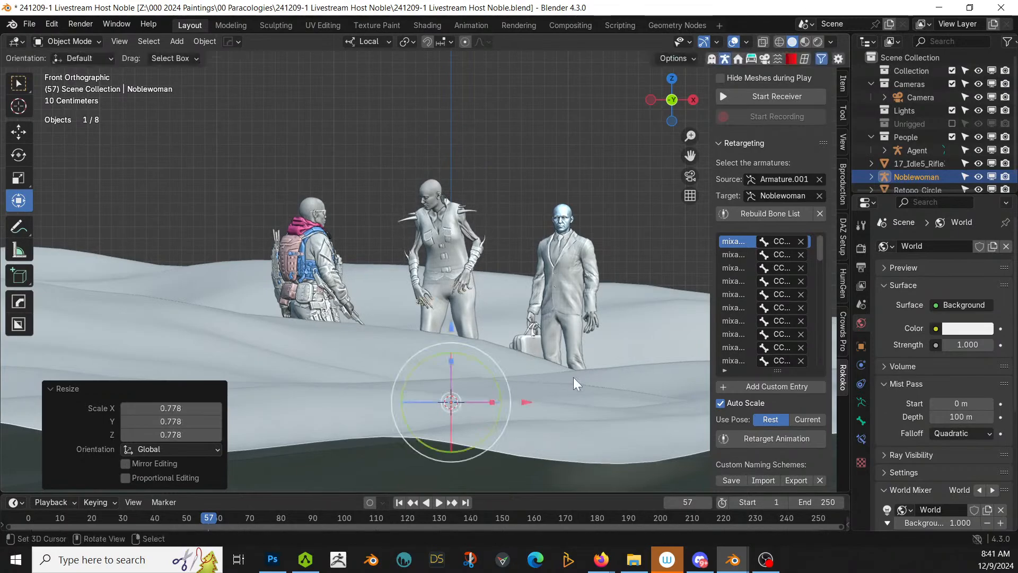
Step: Rotate the Noblewoman about 28° around local Z between the two men
{"action": "middle_click_drag", "start_coordinate": [574, 377], "coordinate": [478, 367]}
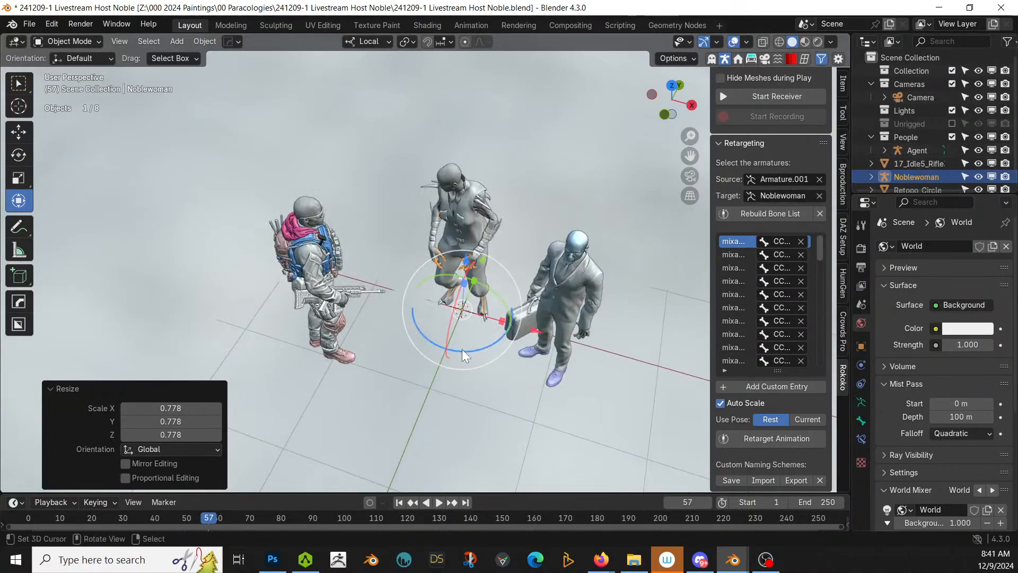
{"action": "left_click_drag", "start_coordinate": [469, 349], "coordinate": [487, 342]}
{"action": "middle_click_drag", "start_coordinate": [488, 342], "coordinate": [454, 251]}
{"action": "scroll", "coordinate": [454, 250], "scroll_direction": "up", "scroll_amount": 2}
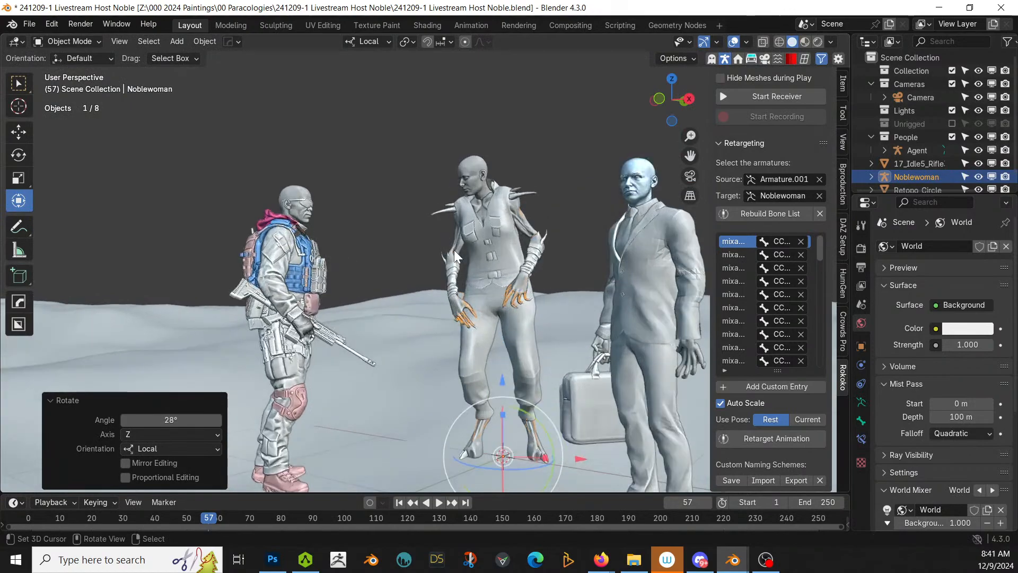
Step: Frame the three figures' upper bodies and put the Noblewoman armature into Pose Mode
{"action": "middle_click_drag", "start_coordinate": [454, 250], "coordinate": [417, 324], "text": "shift"}
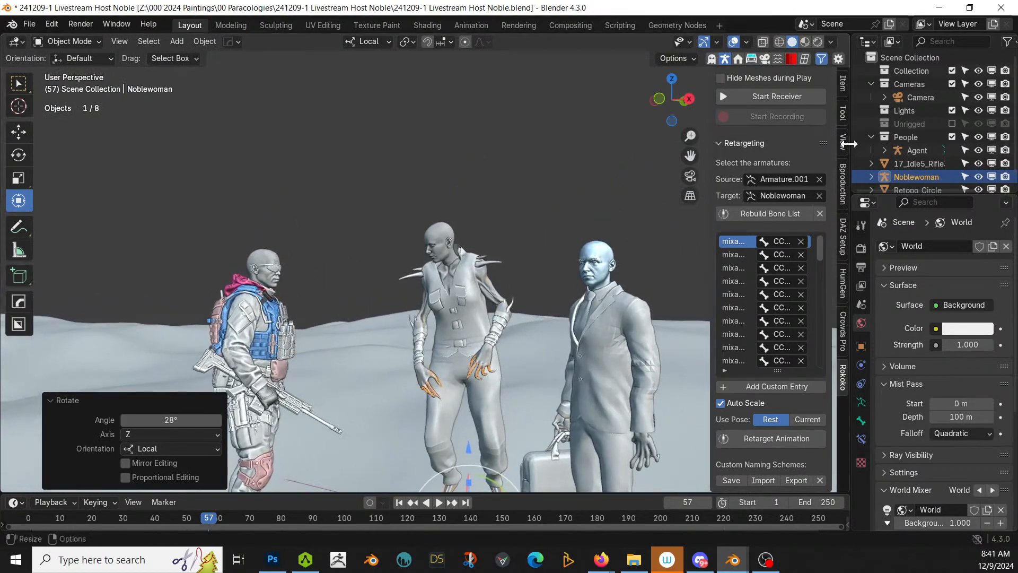
{"action": "left_click", "coordinate": [81, 41]}
{"action": "left_click", "coordinate": [88, 85]}
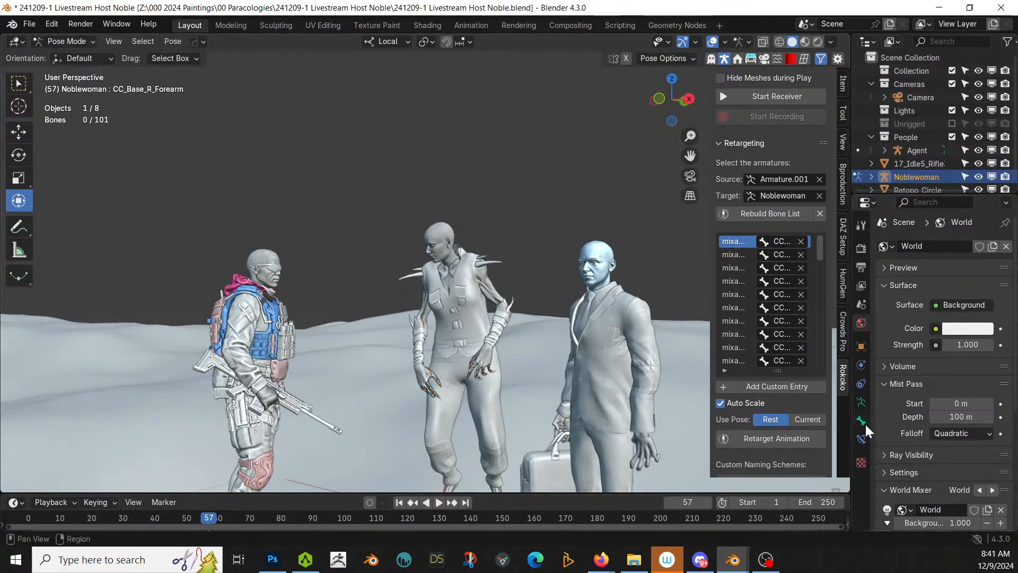
Step: Display the Noblewoman's bones in front of her mesh and rotate the CC_Base_NeckTwist01 bone about -14.6° around local X
{"action": "left_click", "coordinate": [861, 403]}
{"action": "left_click", "coordinate": [933, 506]}
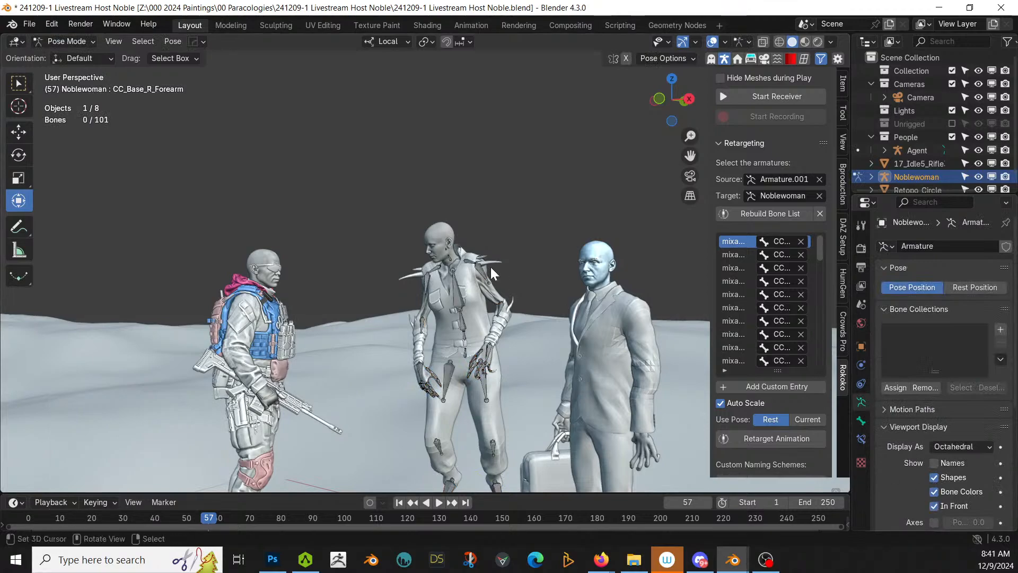
{"action": "left_click", "coordinate": [449, 253]}
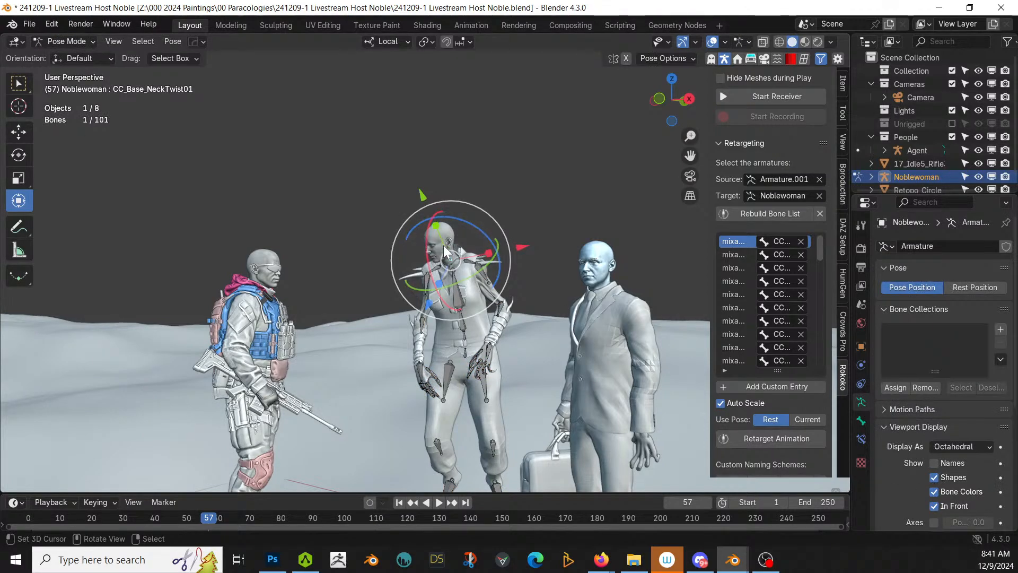
{"action": "key", "text": "r"}
{"action": "key", "text": "x"}
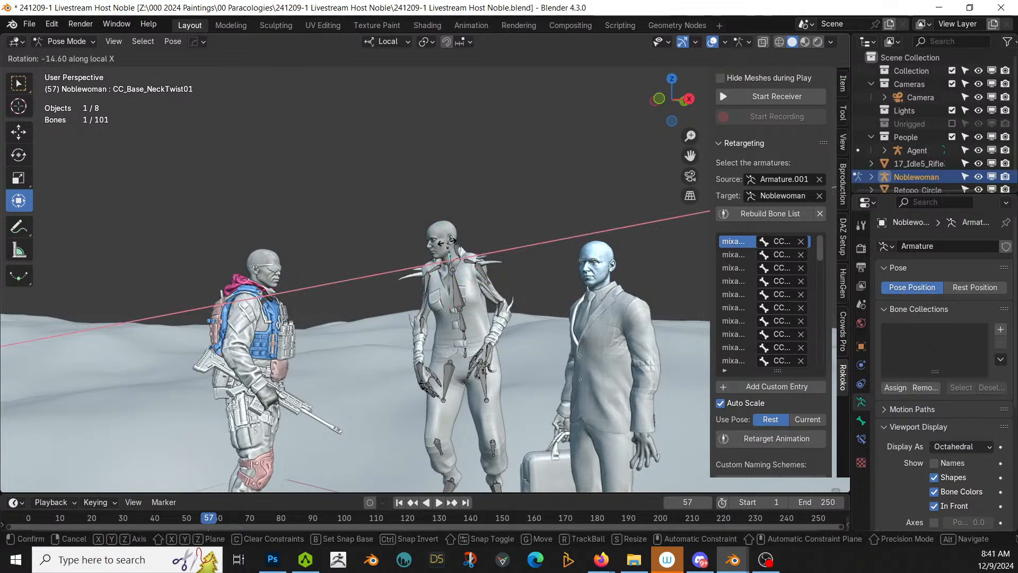
{"action": "left_click", "coordinate": [454, 255]}
Step: From a higher viewpoint, trackball-rotate the Noblewoman's neck bone by about -6.3° and 4.58°
{"action": "middle_click_drag", "start_coordinate": [453, 255], "coordinate": [482, 294]}
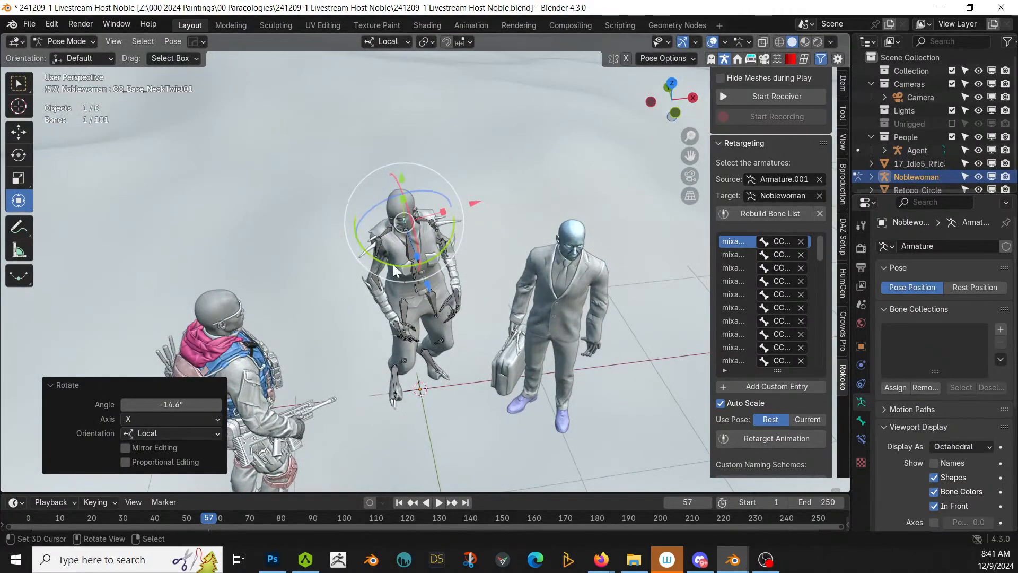
{"action": "key", "text": "r"}
{"action": "key", "text": "r"}
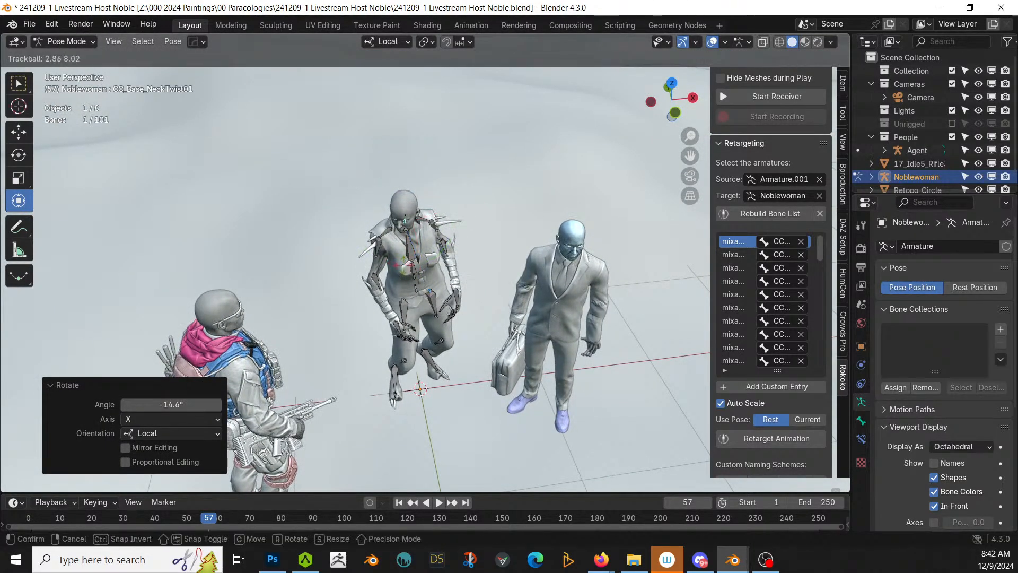
{"action": "left_click", "coordinate": [384, 251]}
Step: Return to Object Mode, rotate the whole Noblewoman about -22.9° around local Z, and save the file
{"action": "middle_click_drag", "start_coordinate": [384, 251], "coordinate": [502, 279]}
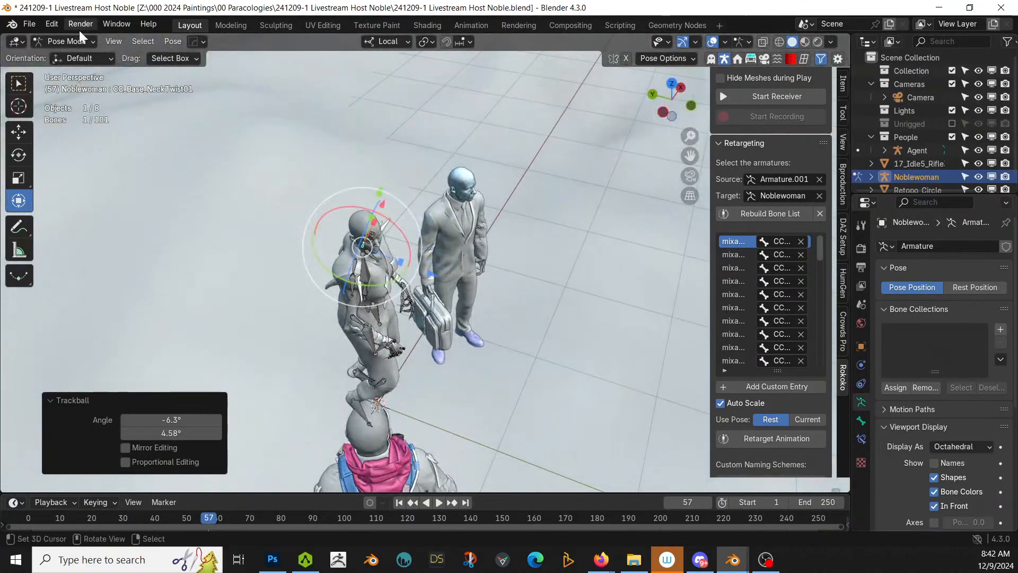
{"action": "left_click", "coordinate": [68, 41]}
{"action": "left_click", "coordinate": [68, 57]}
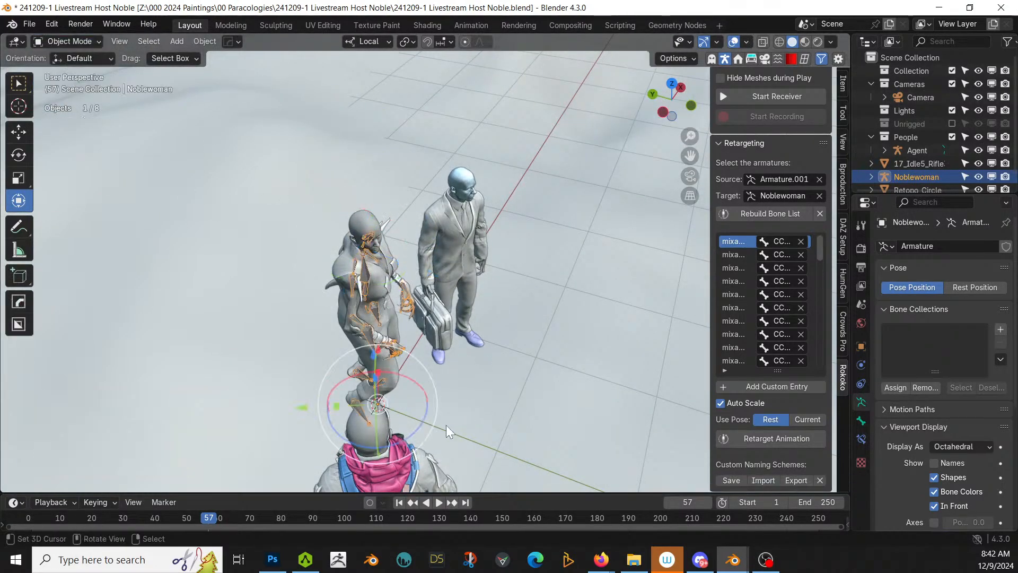
{"action": "key", "text": "r"}
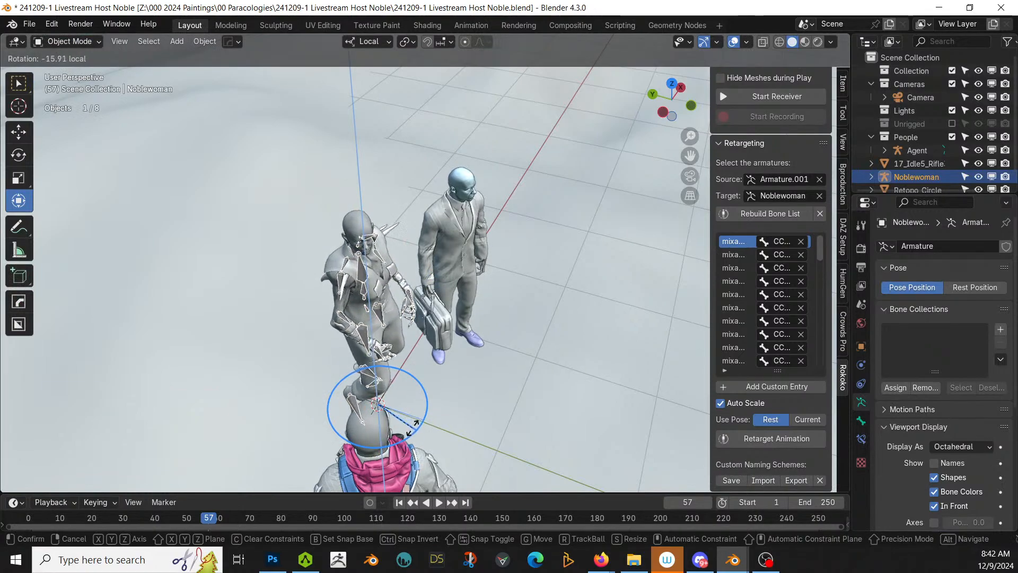
{"action": "left_click", "coordinate": [408, 428]}
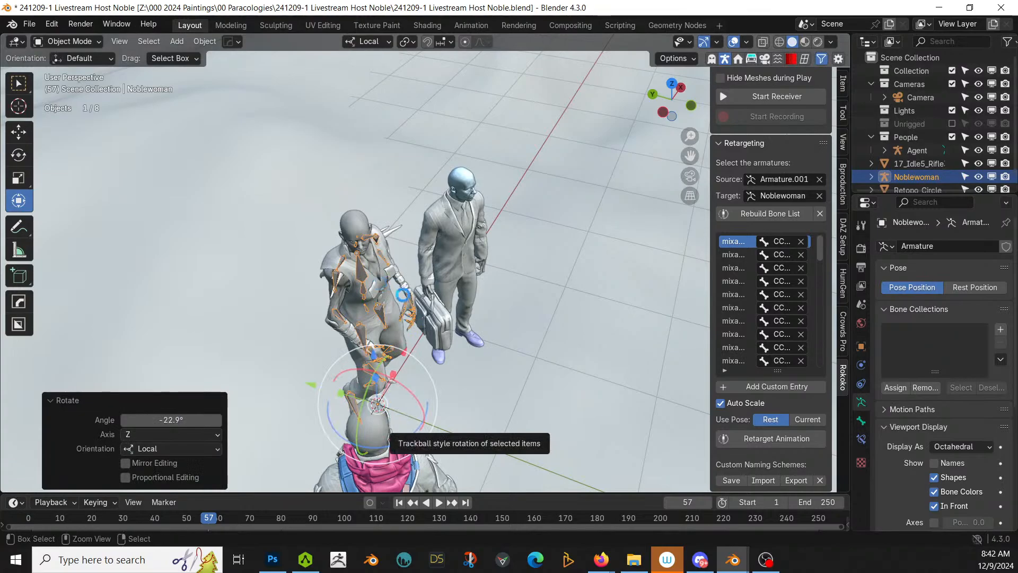
{"action": "key", "text": "ctrl+s"}
Step: Turn the Noblewoman back about 9.55° around local Z relative to the two men
{"action": "middle_click_drag", "start_coordinate": [482, 364], "coordinate": [365, 295]}
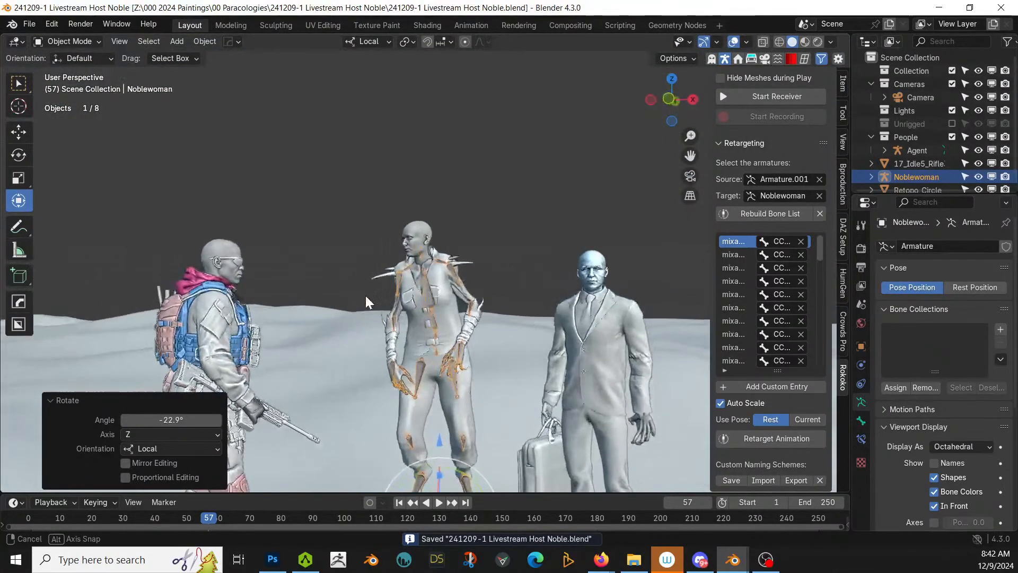
{"action": "scroll", "coordinate": [482, 247], "scroll_direction": "up", "scroll_amount": 3}
{"action": "middle_click_drag", "start_coordinate": [482, 246], "coordinate": [541, 328]}
{"action": "left_click_drag", "start_coordinate": [450, 392], "coordinate": [440, 399]}
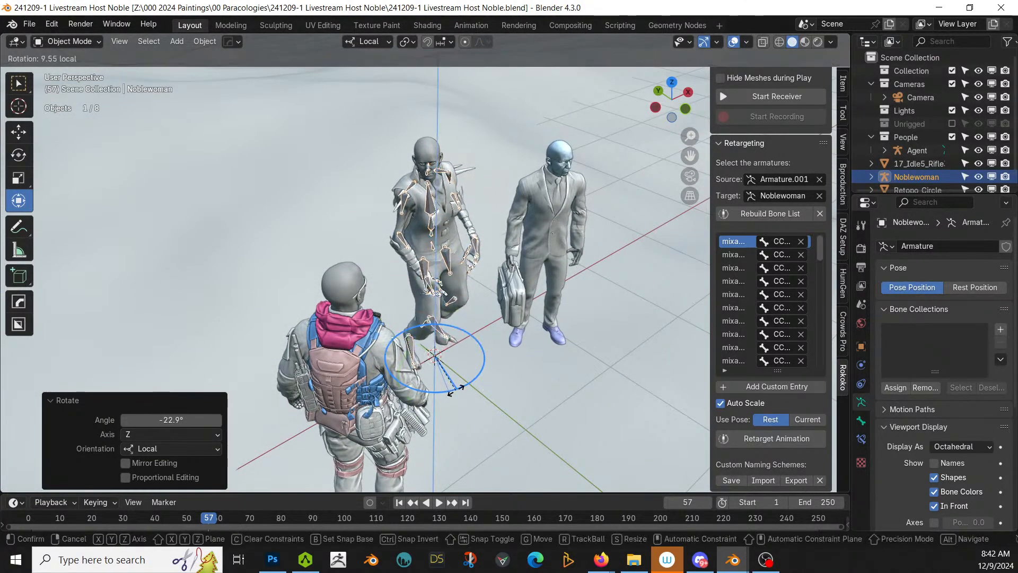
Step: Put the Noblewoman in Pose Mode and rotate her neck bone about 8.21° around local X
{"action": "middle_click_drag", "start_coordinate": [440, 399], "coordinate": [332, 253]}
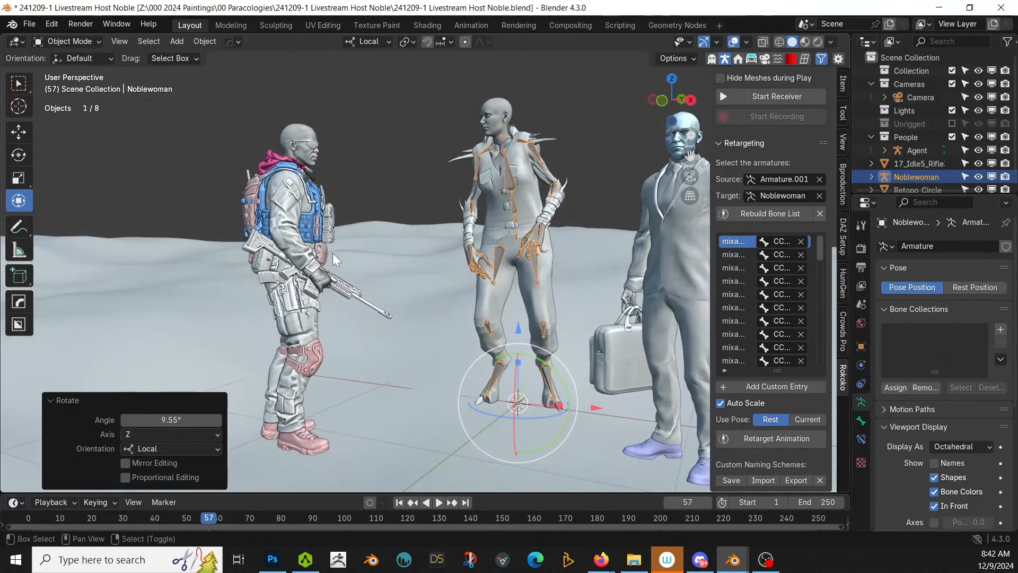
{"action": "left_click", "coordinate": [75, 42]}
{"action": "left_click", "coordinate": [80, 86]}
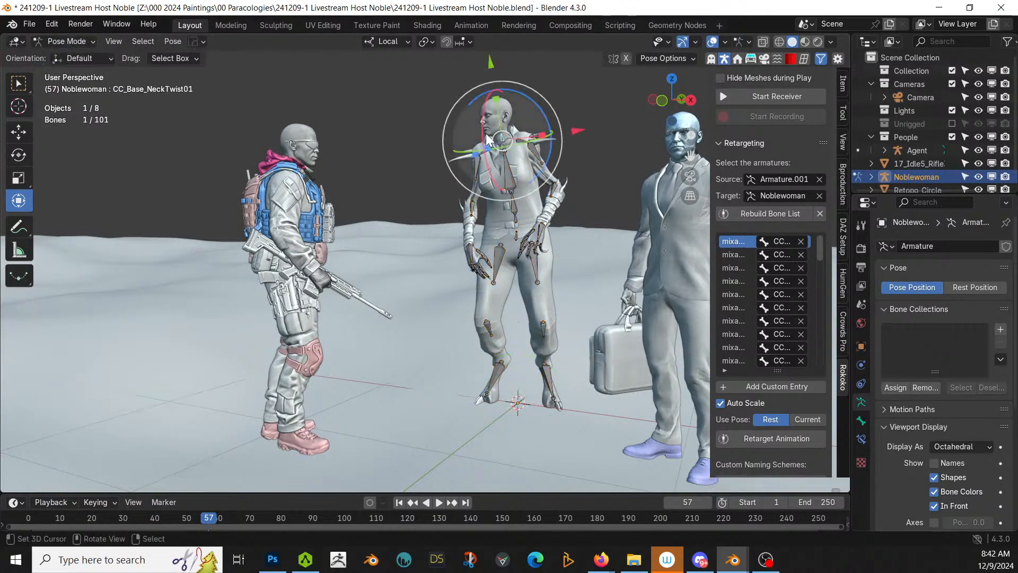
{"action": "key", "text": "r"}
{"action": "key", "text": "x"}
{"action": "key", "text": "x"}
{"action": "left_click", "coordinate": [471, 142]}
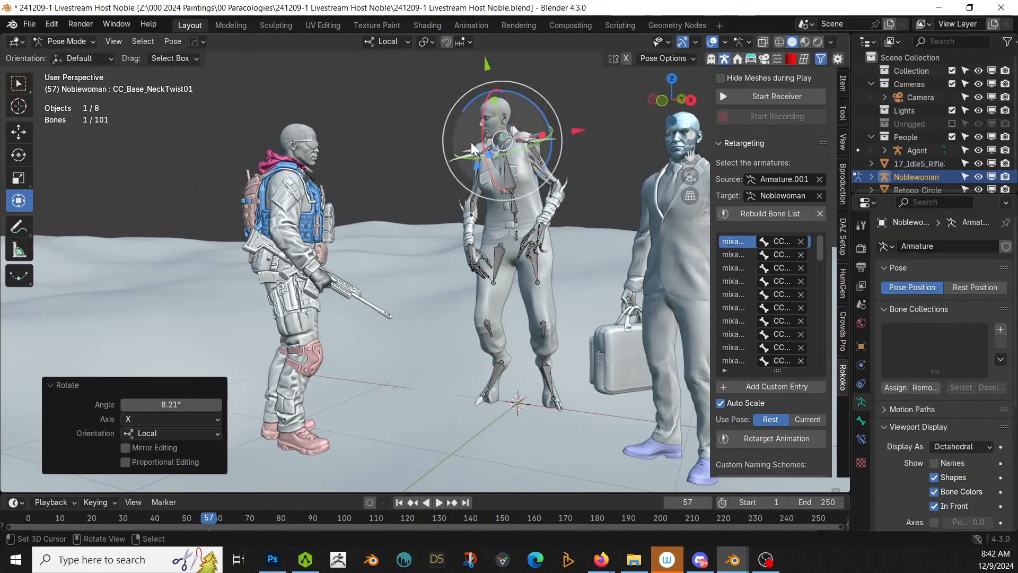
Step: Return the Noblewoman to Object Mode, turn off the armature's In Front display, and save the file
{"action": "middle_click_drag", "start_coordinate": [471, 142], "coordinate": [450, 163]}
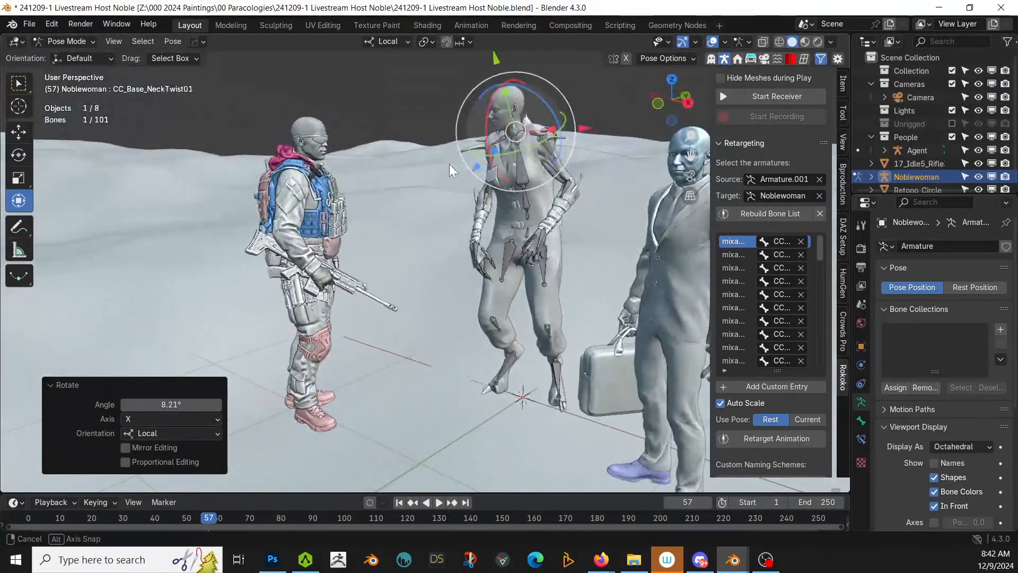
{"action": "left_click", "coordinate": [77, 40]}
{"action": "left_click", "coordinate": [72, 52]}
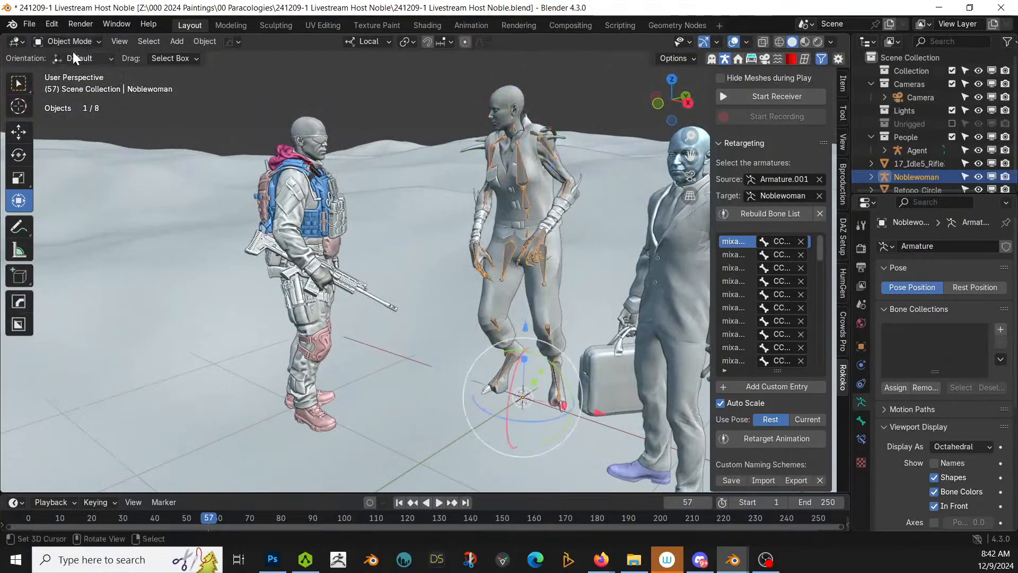
{"action": "left_click", "coordinate": [935, 506]}
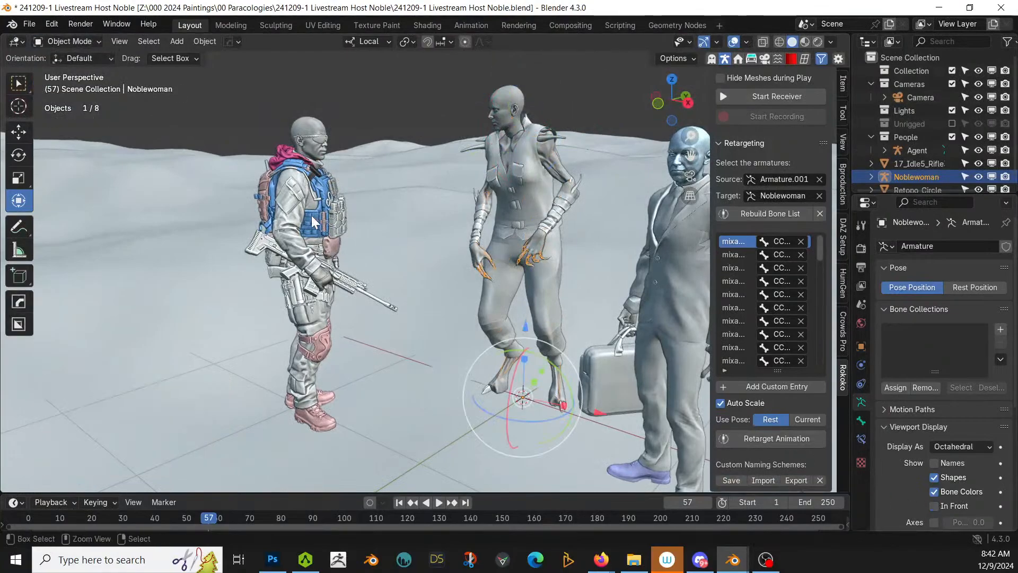
{"action": "key", "text": "ctrl+s"}
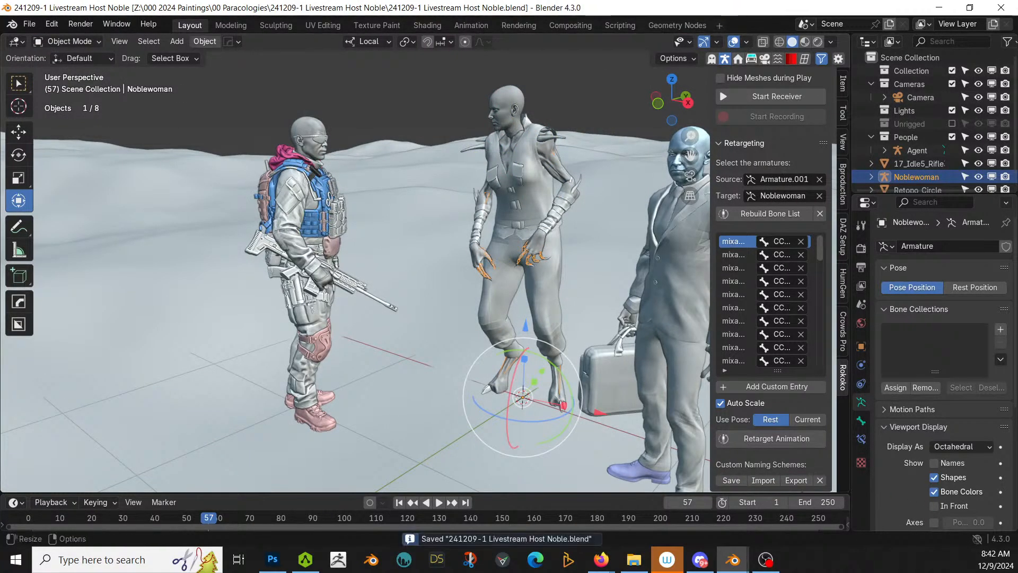
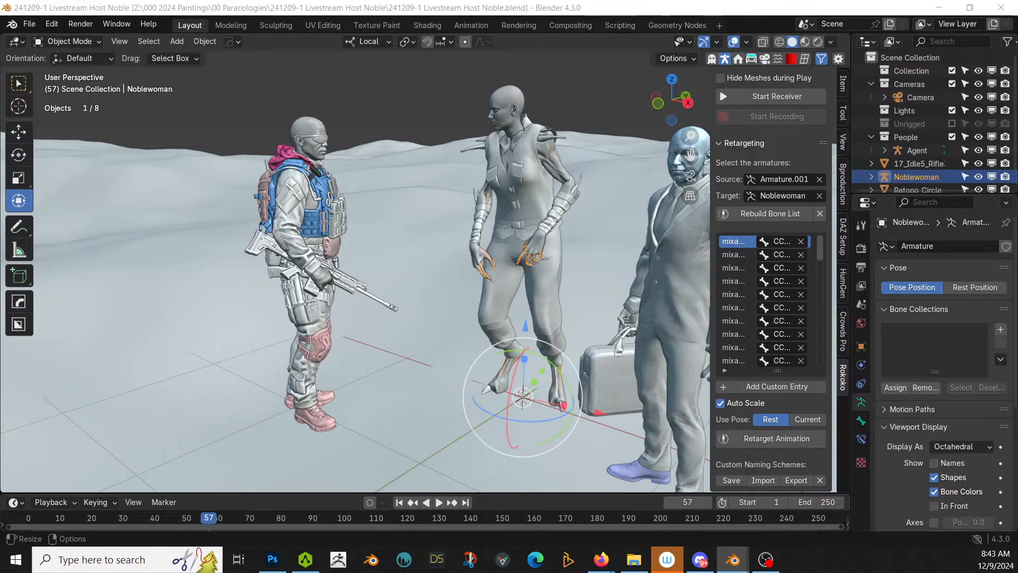
Step: Add the 1_Idle1_Relaxed_2K soldier model near the rifle soldier and clear its rotation
{"action": "left_click_drag", "start_coordinate": [244, 14], "coordinate": [350, 472]}
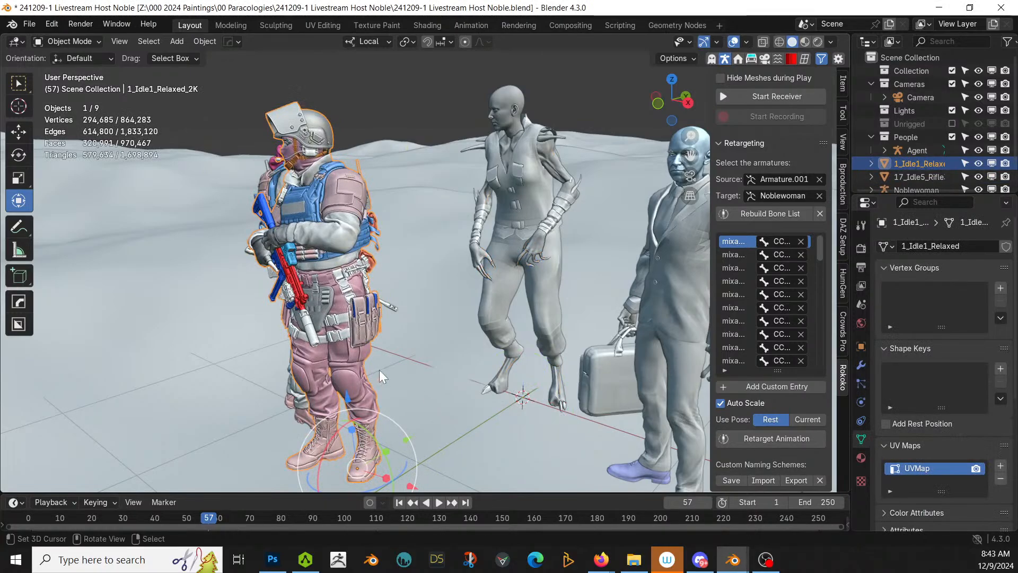
{"action": "key", "text": "alt+r"}
{"action": "key", "text": "KP_7"}
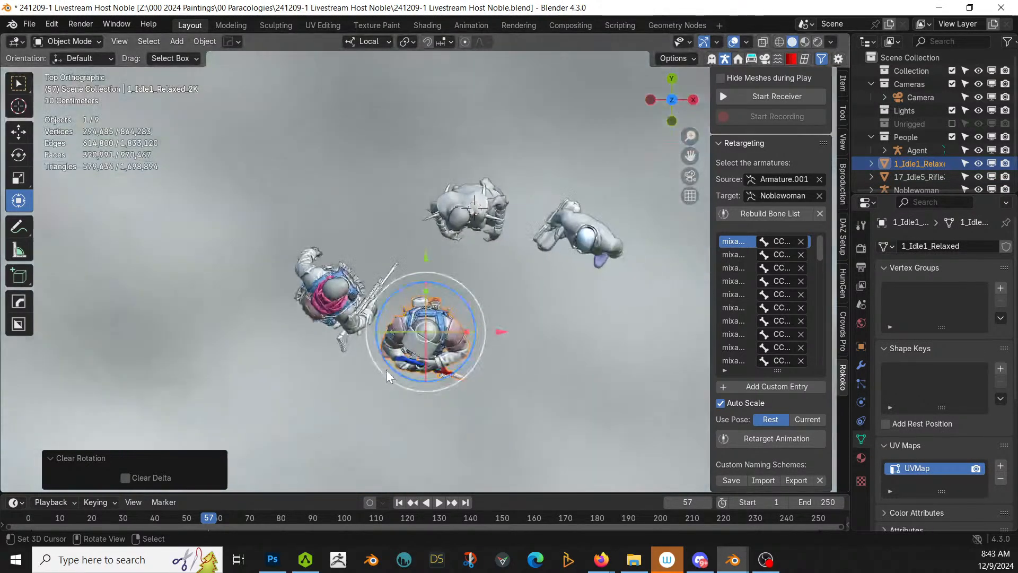
Step: From the top view, rotate the helmeted soldier about -174° and move it about 1.195 m in X and -0.584 m in Y
{"action": "key", "text": "r"}
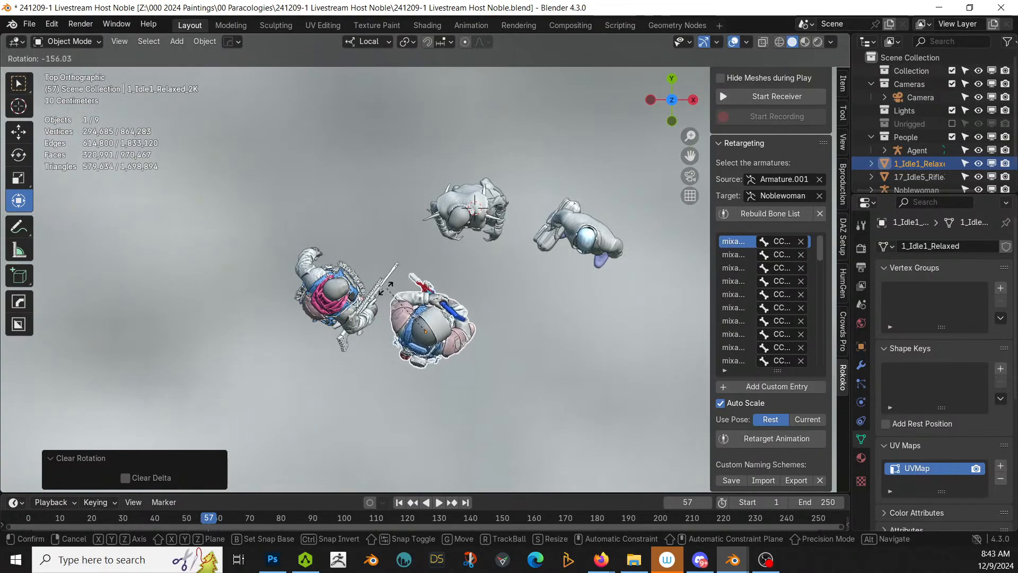
{"action": "left_click", "coordinate": [411, 321]}
{"action": "key", "text": "g"}
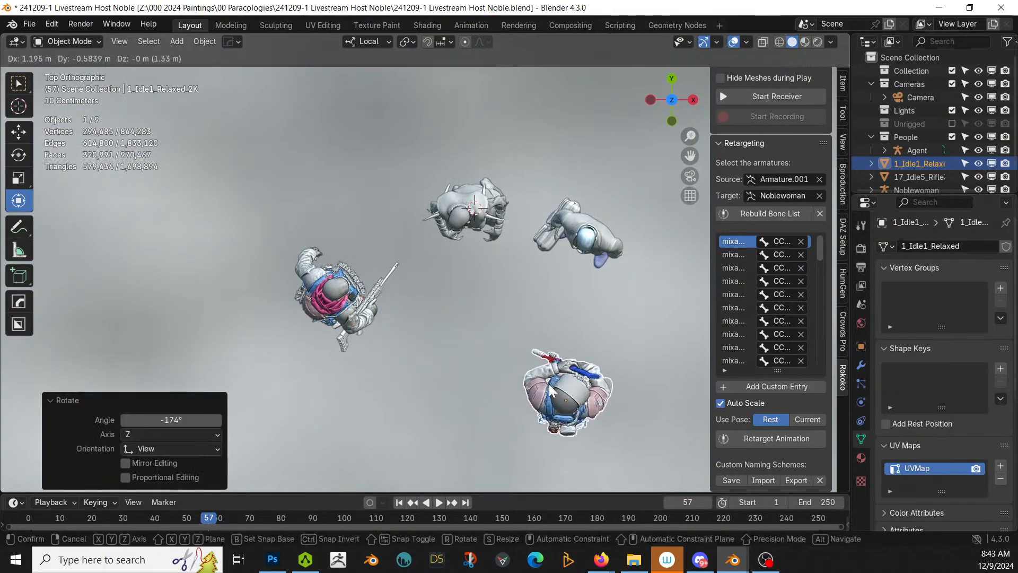
{"action": "left_click", "coordinate": [553, 383]}
Step: Shift the helmeted soldier about 1.079 m along its local Y and 0.339 m along its local X
{"action": "key", "text": "KP_1"}
{"action": "middle_click_drag", "start_coordinate": [553, 380], "coordinate": [458, 374]}
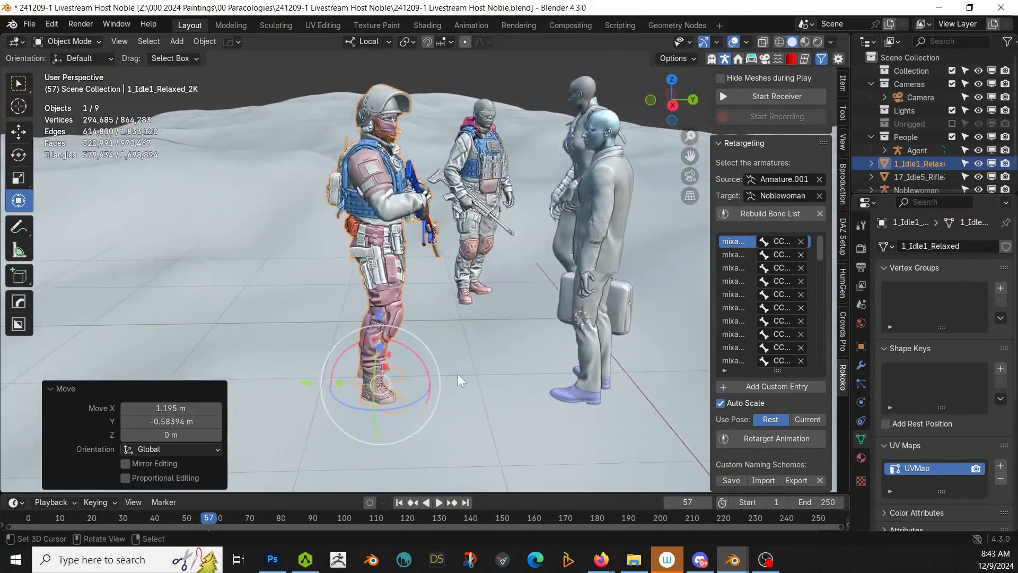
{"action": "left_click_drag", "start_coordinate": [310, 383], "coordinate": [149, 416]}
{"action": "middle_click_drag", "start_coordinate": [249, 416], "coordinate": [247, 357]}
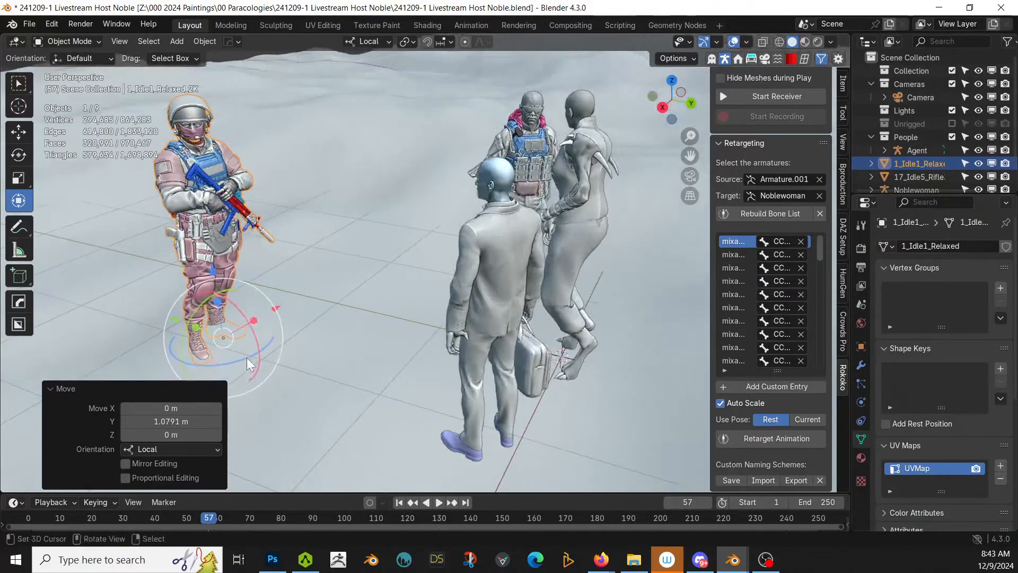
{"action": "left_click_drag", "start_coordinate": [280, 319], "coordinate": [304, 300]}
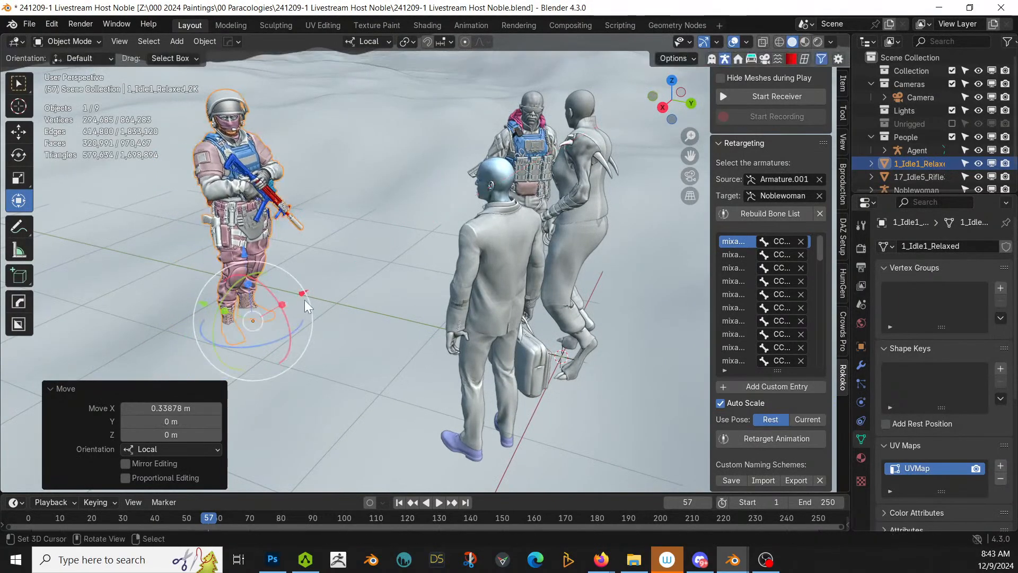
Step: Raise the helmeted soldier about 0.099 m along local Z and rotate it about 23.3° around local Z
{"action": "key", "text": "g"}
{"action": "key", "text": "z"}
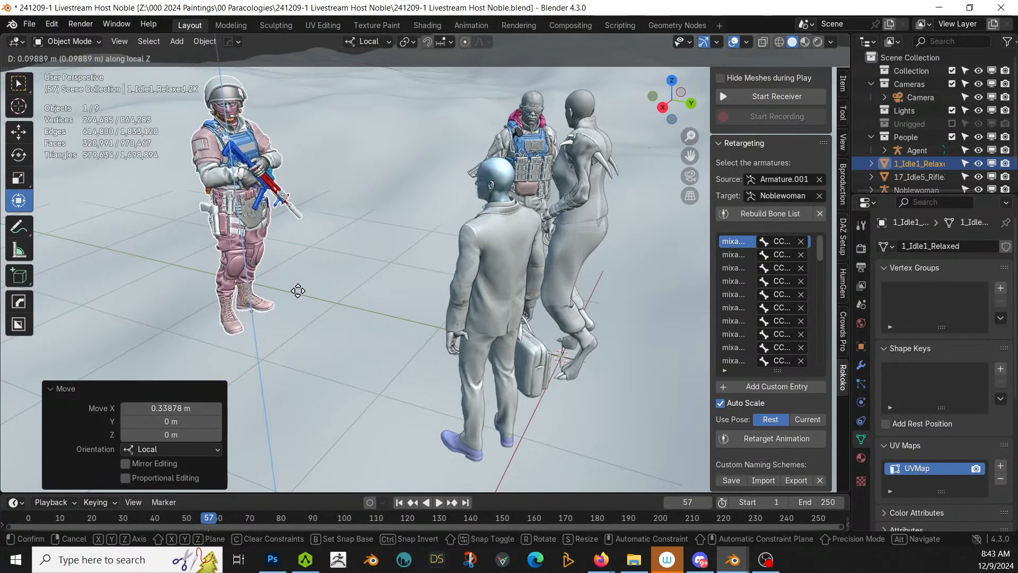
{"action": "left_click", "coordinate": [298, 290]}
{"action": "key", "text": "r"}
{"action": "key", "text": "z"}
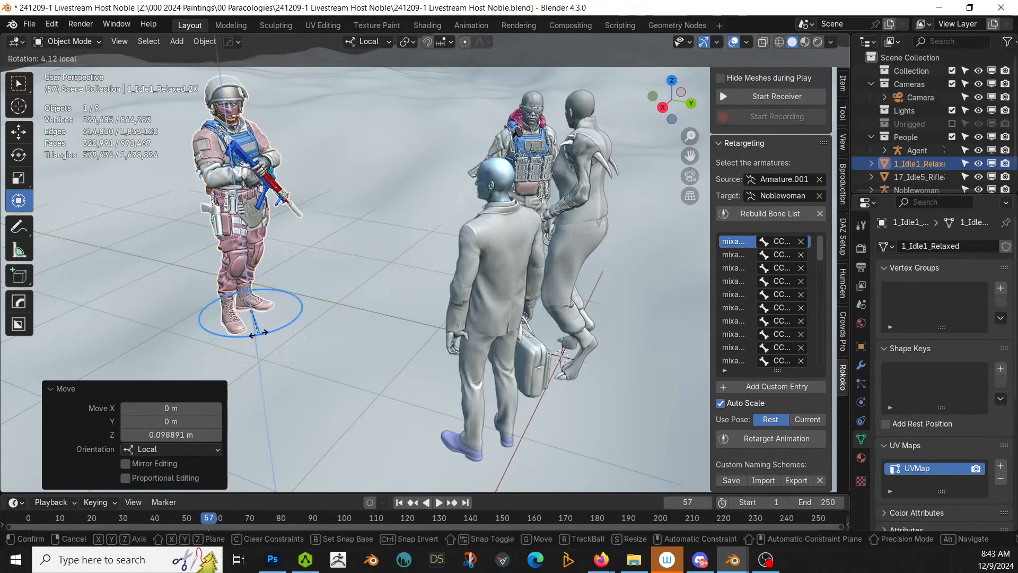
{"action": "left_click", "coordinate": [265, 331]}
Step: Check the four figures' arrangement from several angles and save the file
{"action": "middle_click_drag", "start_coordinate": [265, 332], "coordinate": [266, 311]}
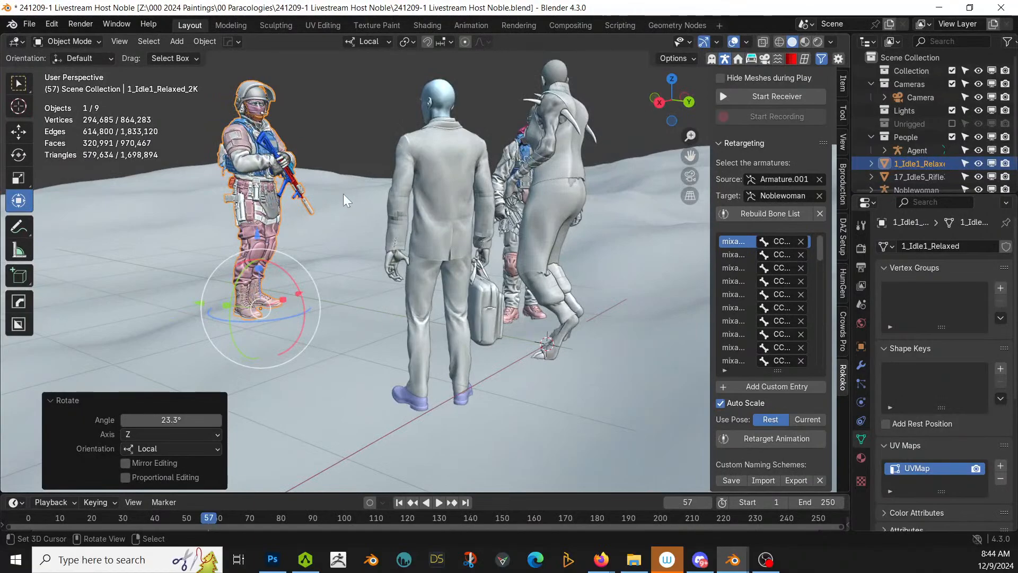
{"action": "middle_click_drag", "start_coordinate": [342, 193], "coordinate": [486, 266]}
{"action": "scroll", "coordinate": [472, 234], "scroll_direction": "up", "scroll_amount": 1}
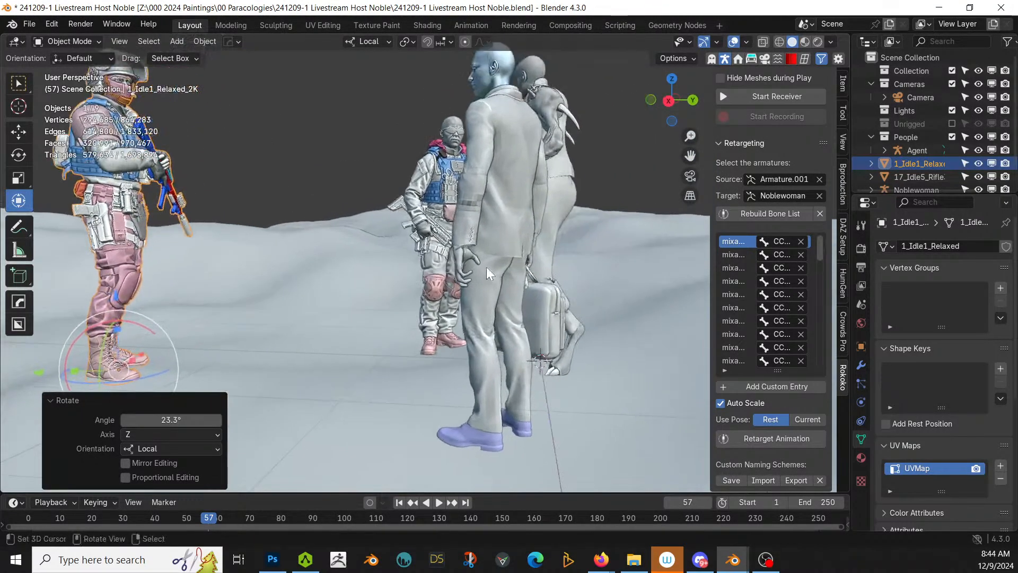
{"action": "middle_click_drag", "start_coordinate": [256, 269], "coordinate": [474, 310]}
{"action": "key", "text": "ctrl+s"}
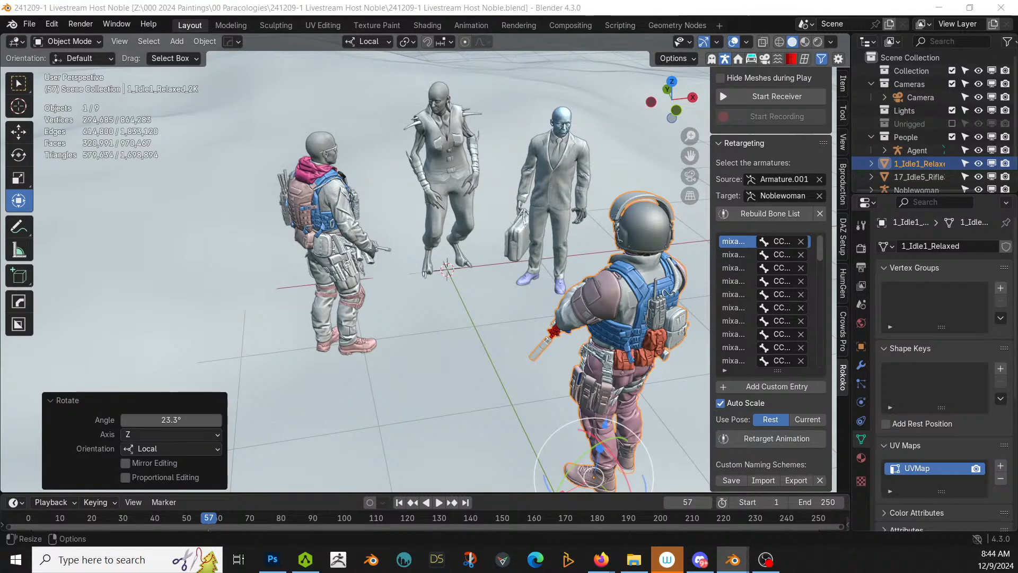
Step: Add the V5_Zil truck to the scene behind the helmeted soldier and clear its rotation
{"action": "scroll", "coordinate": [514, 184], "scroll_direction": "down", "scroll_amount": 6}
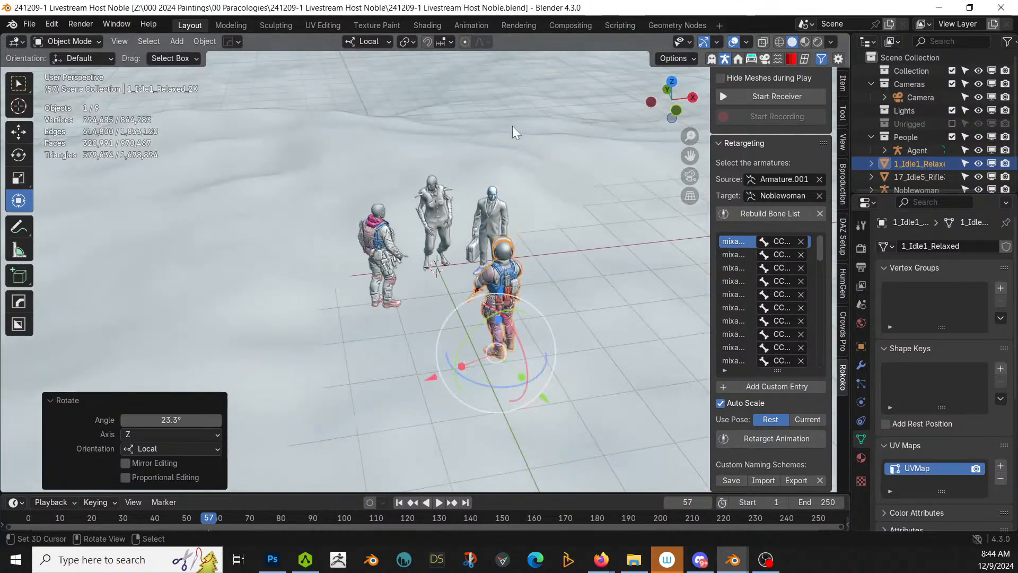
{"action": "left_click_drag", "start_coordinate": [611, 206], "coordinate": [576, 415]}
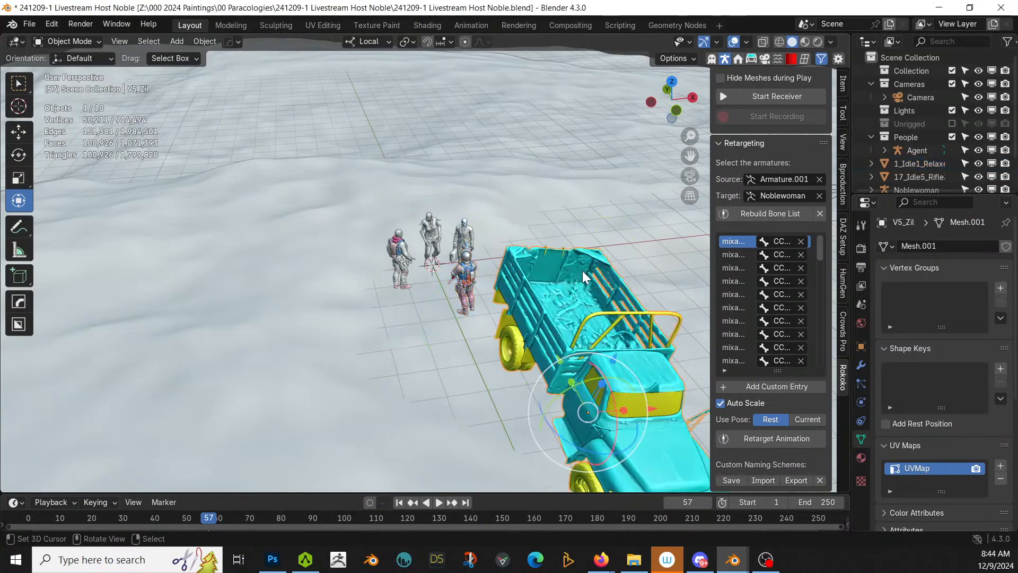
{"action": "key", "text": "alt+r"}
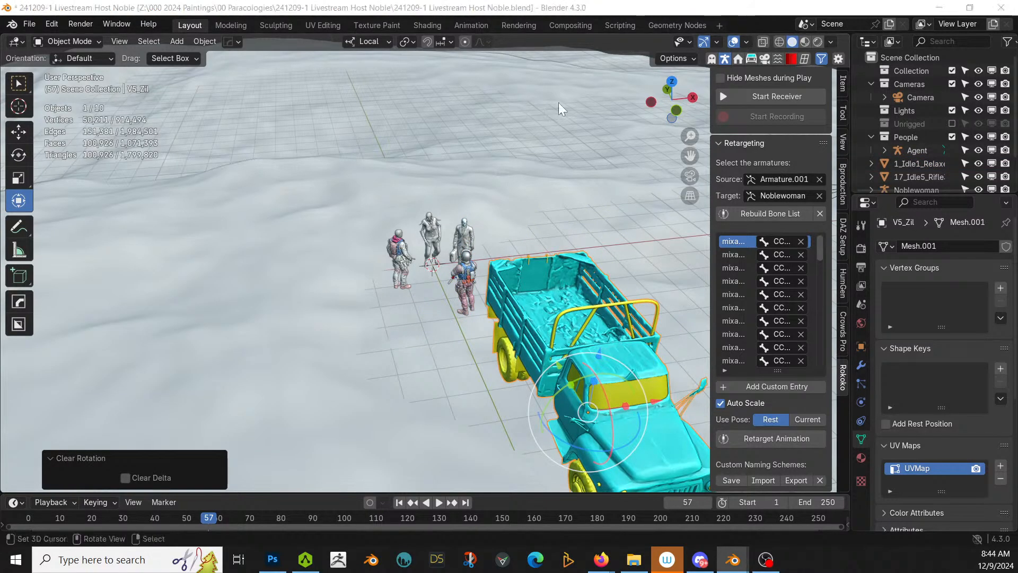
{"action": "middle_click_drag", "start_coordinate": [589, 330], "coordinate": [441, 361]}
{"action": "key", "text": "KP_7"}
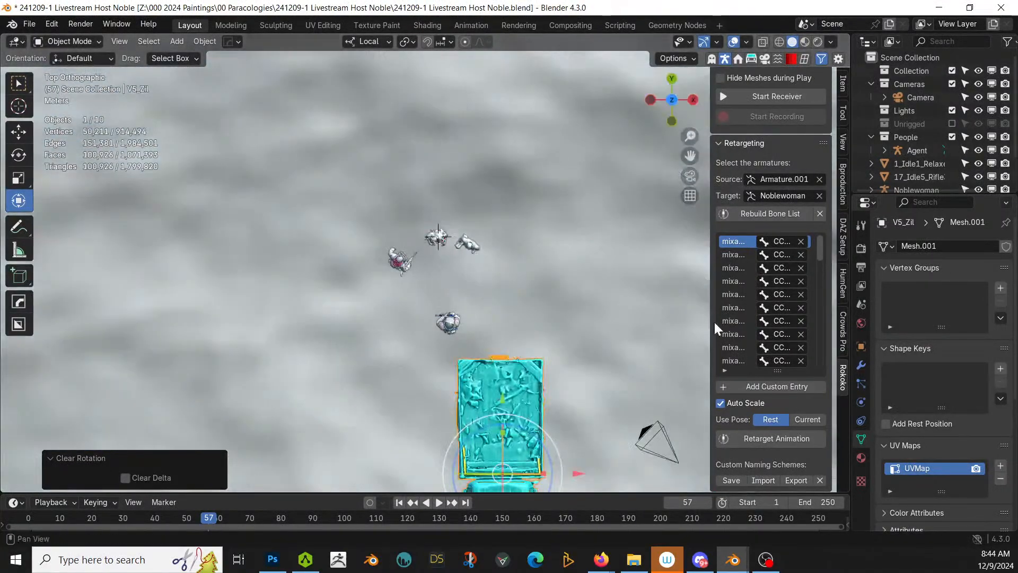
Step: Rotate the truck 204° around its local Z axis and move it about -1.479 m along local X
{"action": "key", "text": "r"}
{"action": "key", "text": "z"}
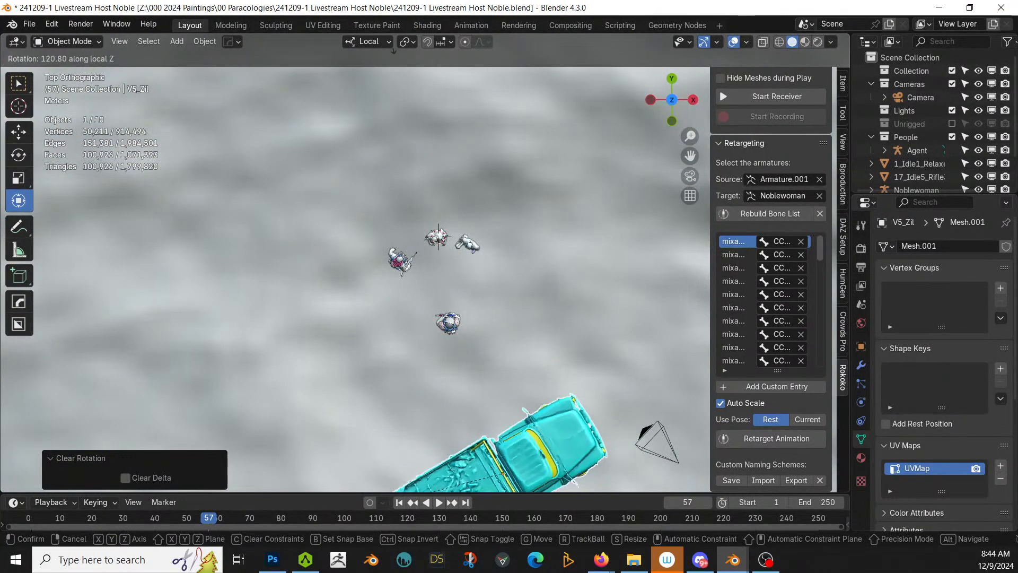
{"action": "left_click", "coordinate": [509, 53]}
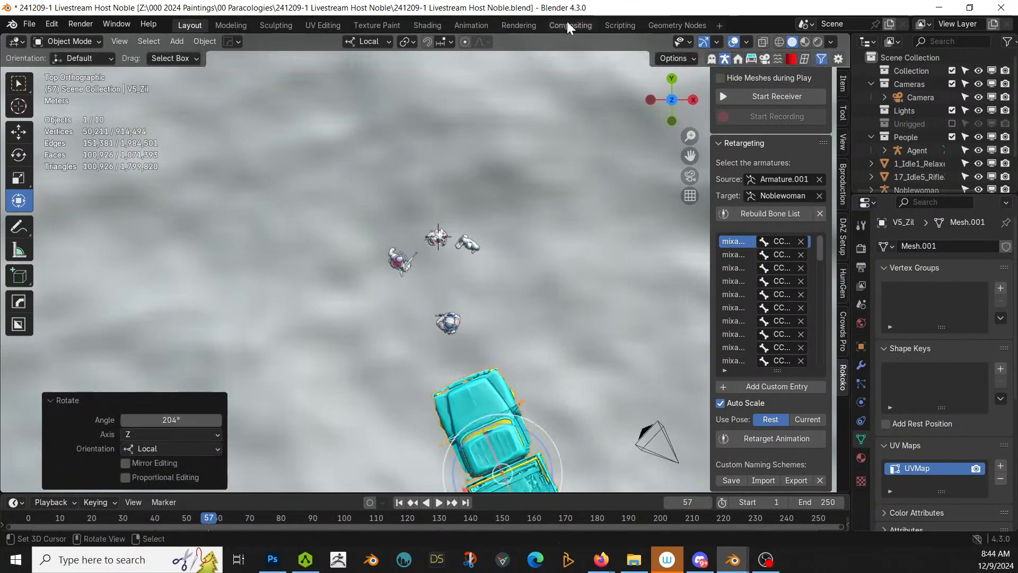
{"action": "middle_click_drag", "start_coordinate": [570, 161], "coordinate": [420, 96], "text": "shift"}
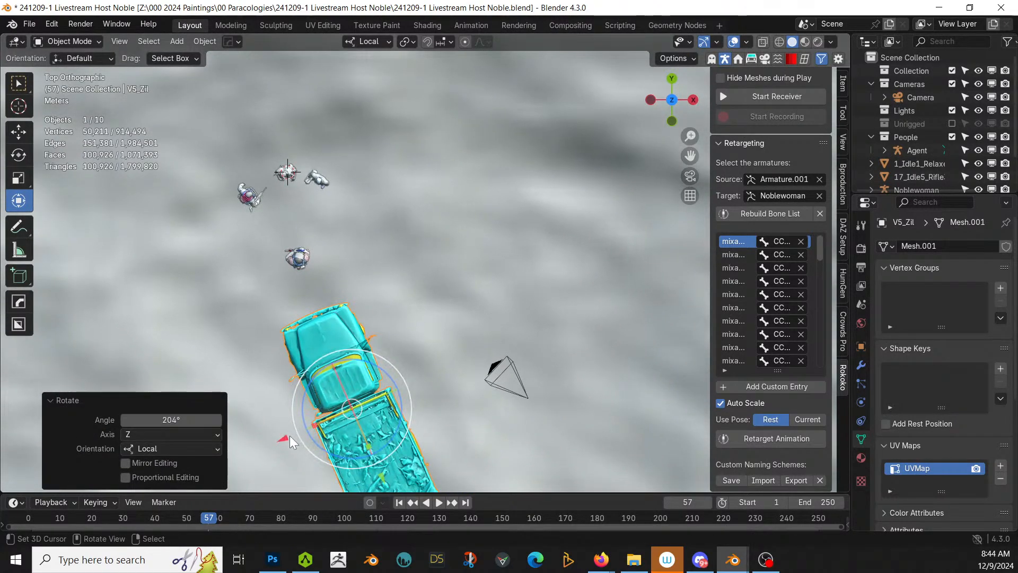
{"action": "key", "text": "g"}
{"action": "key", "text": "x"}
{"action": "left_click", "coordinate": [329, 418]}
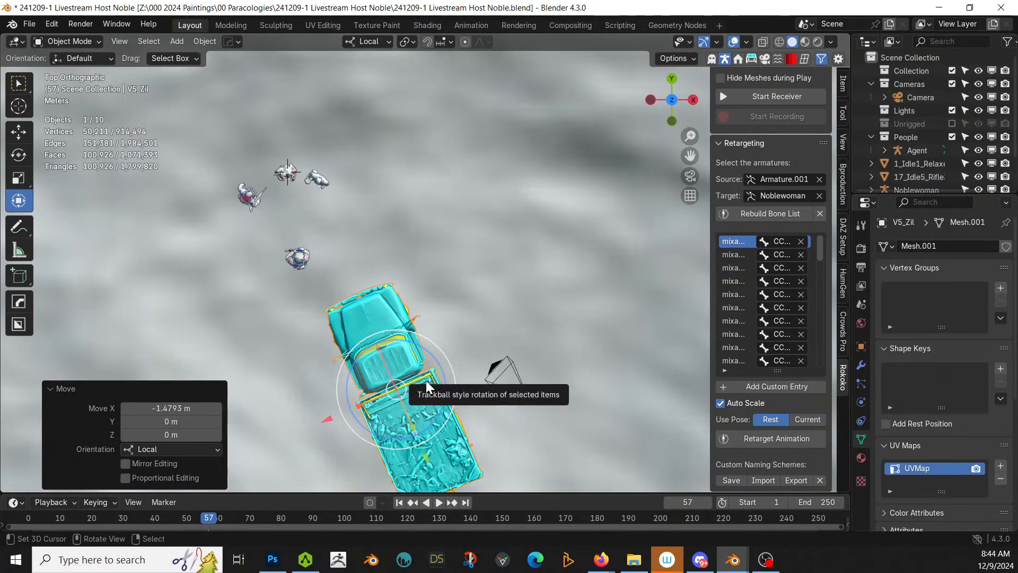
Step: Lower the truck about 0.486 m along its local Z axis onto the ground
{"action": "mouse_move", "coordinate": [428, 387]}
{"action": "middle_mouse_down"}
{"action": "mouse_move", "coordinate": [537, 308]}
{"action": "mouse_move", "coordinate": [421, 202]}
{"action": "mouse_move", "coordinate": [339, 145]}
{"action": "mouse_move", "coordinate": [339, 155]}
{"action": "middle_mouse_up"}
{"action": "key", "text": "g"}
{"action": "key", "text": "z"}
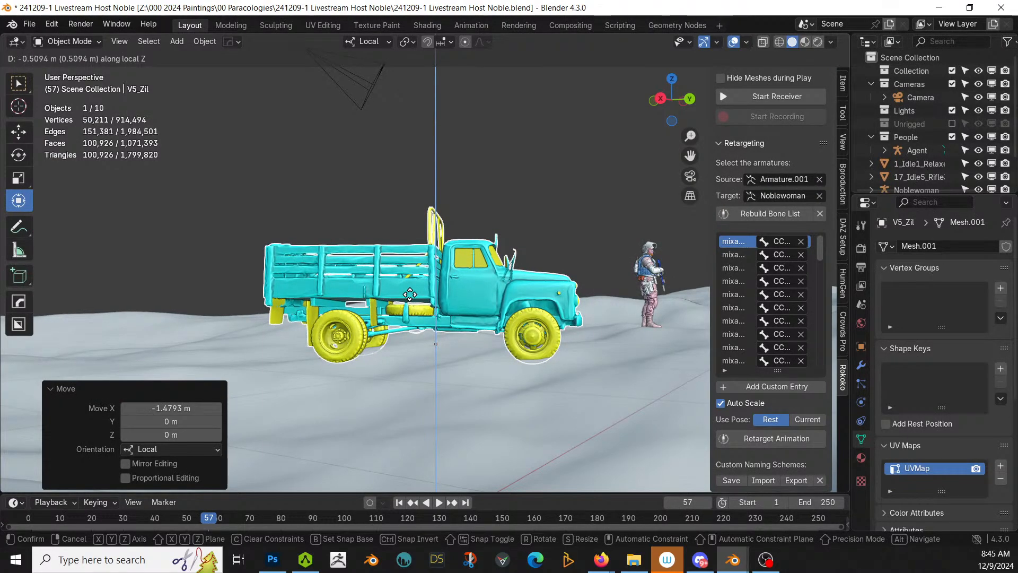
{"action": "left_click", "coordinate": [408, 293]}
{"action": "middle_click_drag", "start_coordinate": [409, 294], "coordinate": [367, 317]}
{"action": "middle_click_drag", "start_coordinate": [269, 319], "coordinate": [183, 324]}
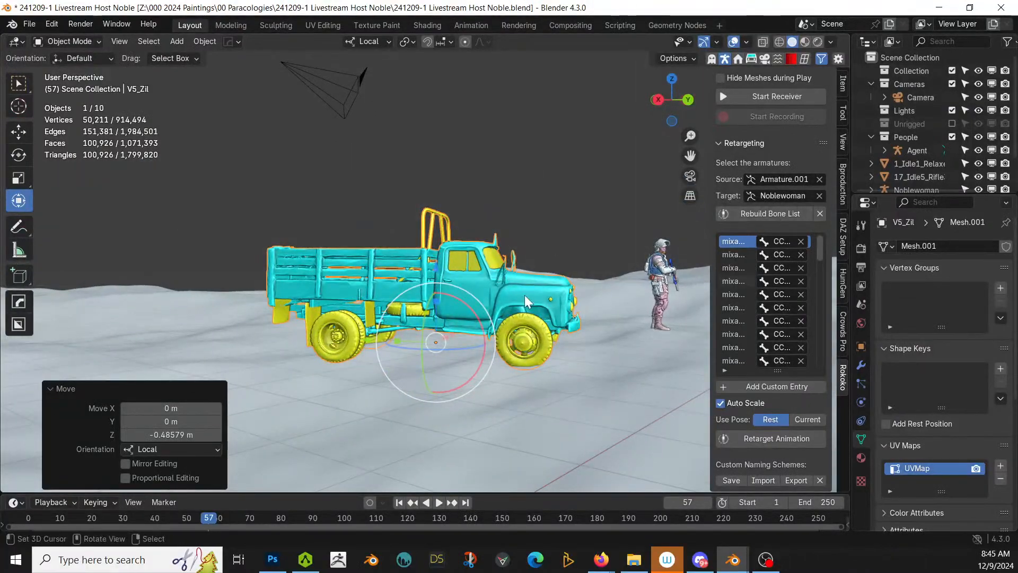
Step: Sculpt the ground mesh with the Grab brush, pulling the terrain down around the truck's buried front wheel
{"action": "left_click", "coordinate": [600, 373]}
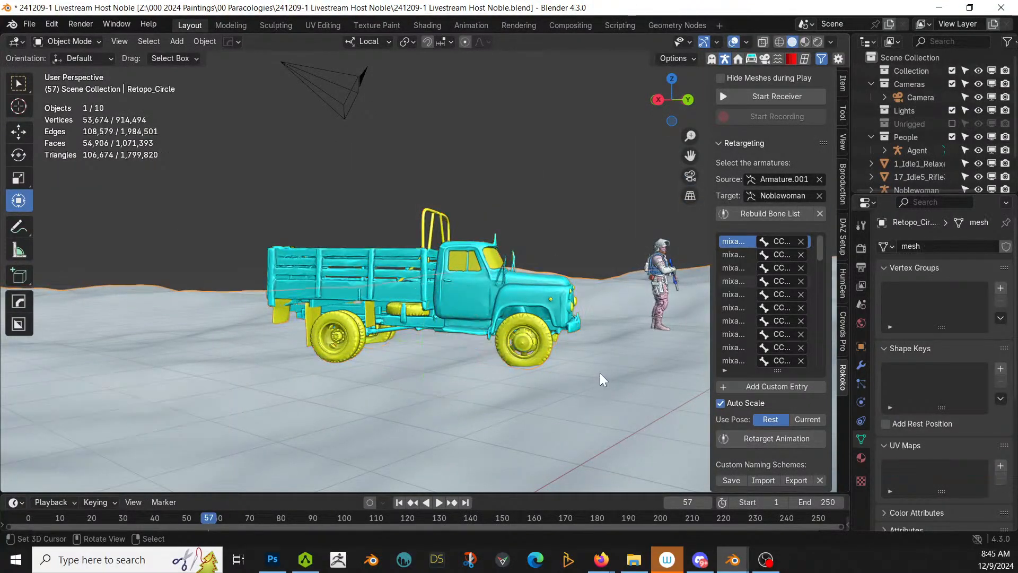
{"action": "left_click", "coordinate": [860, 365]}
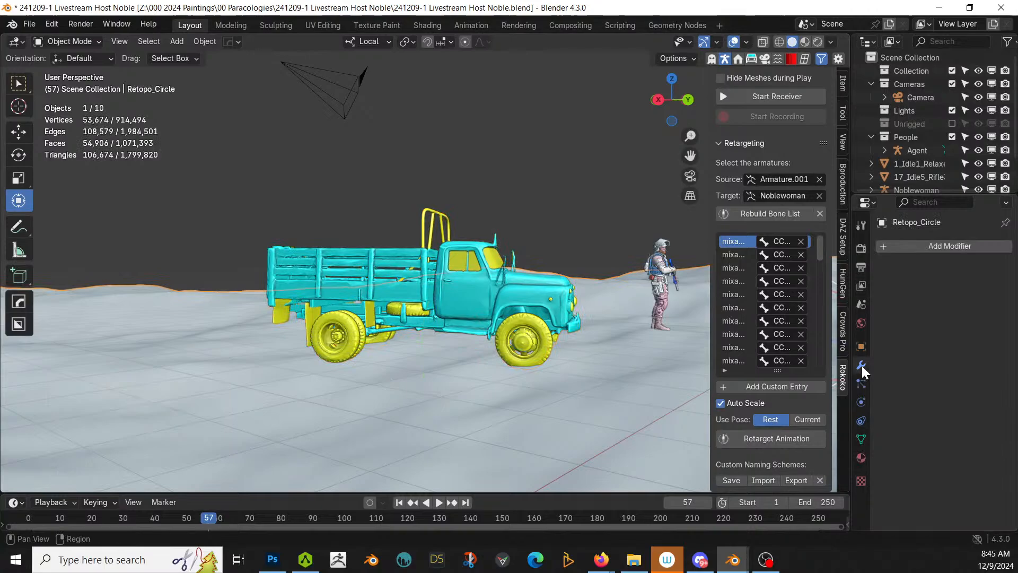
{"action": "left_click", "coordinate": [80, 42]}
{"action": "left_click", "coordinate": [70, 83]}
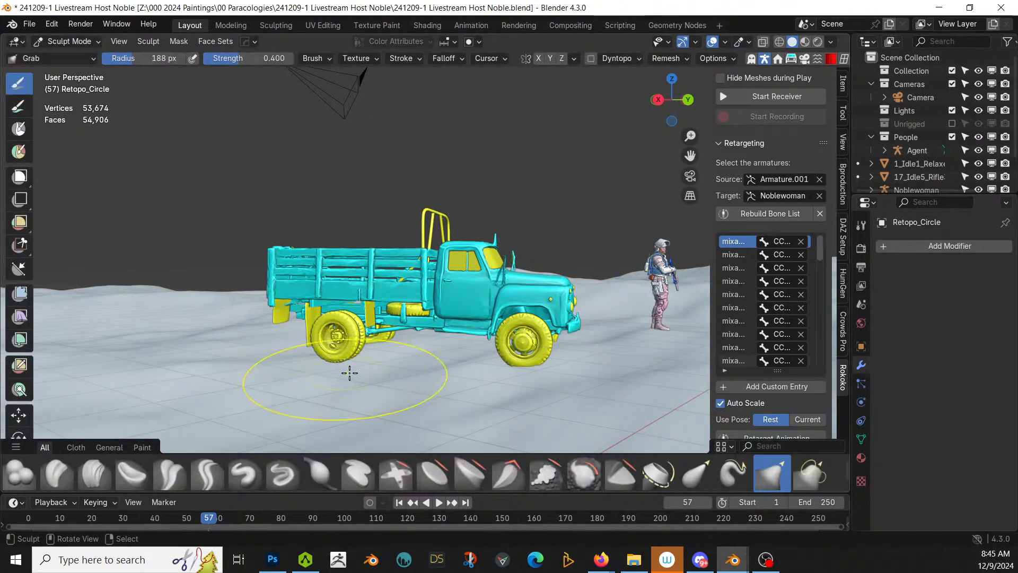
{"action": "scroll", "coordinate": [348, 373], "scroll_direction": "up", "scroll_amount": 5}
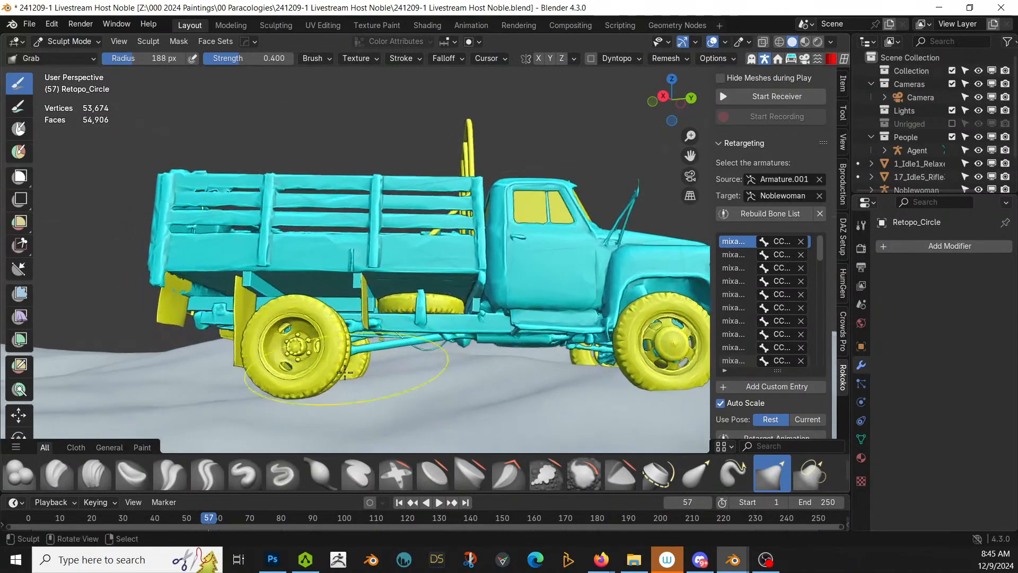
{"action": "middle_click_drag", "start_coordinate": [319, 414], "coordinate": [253, 406]}
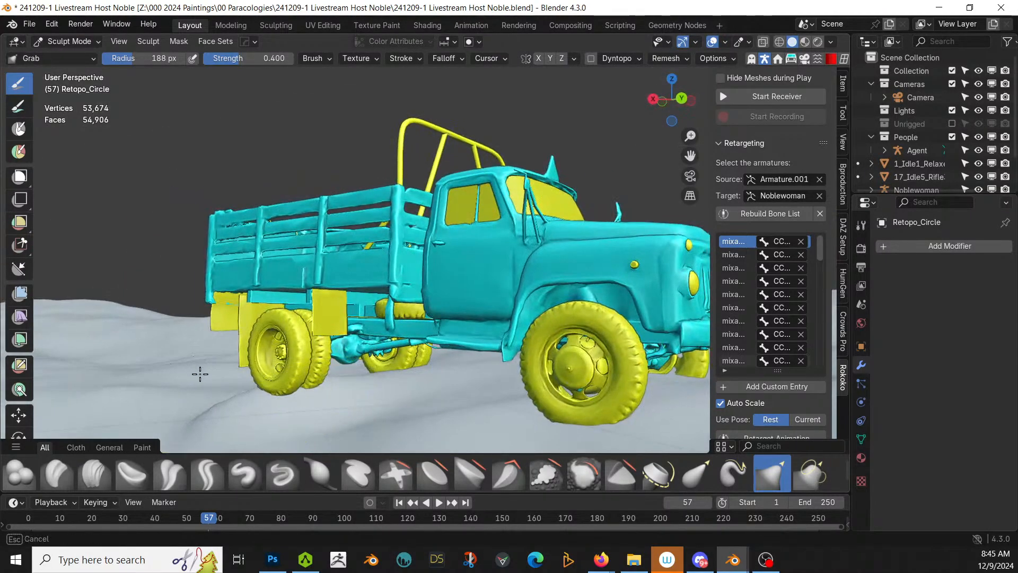
{"action": "mouse_move", "coordinate": [200, 371]}
{"action": "middle_mouse_down"}
{"action": "mouse_move", "coordinate": [307, 389]}
{"action": "mouse_move", "coordinate": [466, 387]}
{"action": "mouse_move", "coordinate": [399, 403]}
{"action": "mouse_move", "coordinate": [353, 386]}
{"action": "mouse_move", "coordinate": [297, 395]}
{"action": "mouse_move", "coordinate": [215, 388]}
{"action": "middle_mouse_up"}
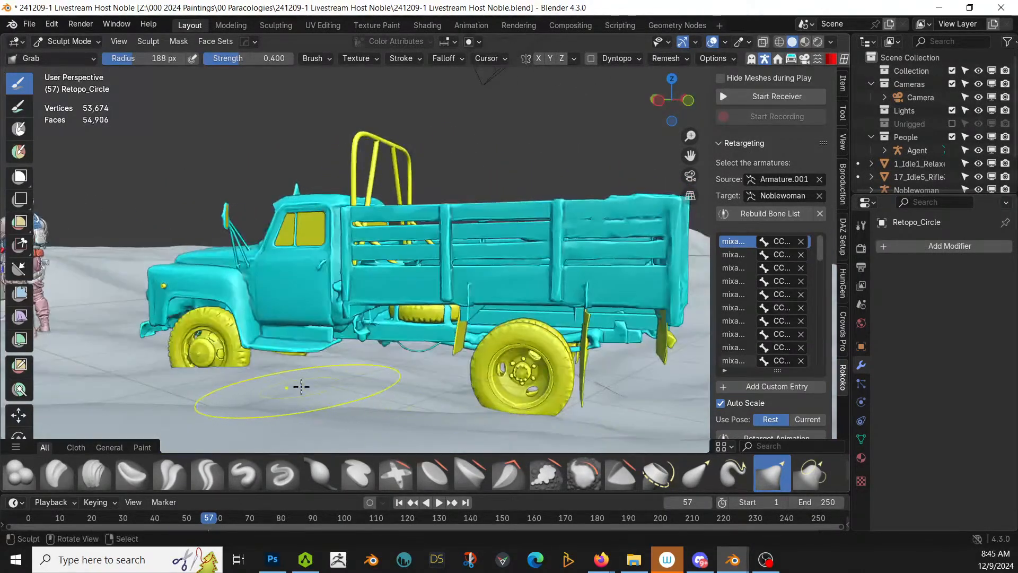
{"action": "mouse_move", "coordinate": [199, 387]}
{"action": "left_mouse_down"}
{"action": "mouse_move", "coordinate": [203, 414]}
{"action": "mouse_move", "coordinate": [250, 424]}
{"action": "left_mouse_up"}
{"action": "left_click_drag", "start_coordinate": [194, 404], "coordinate": [196, 415]}
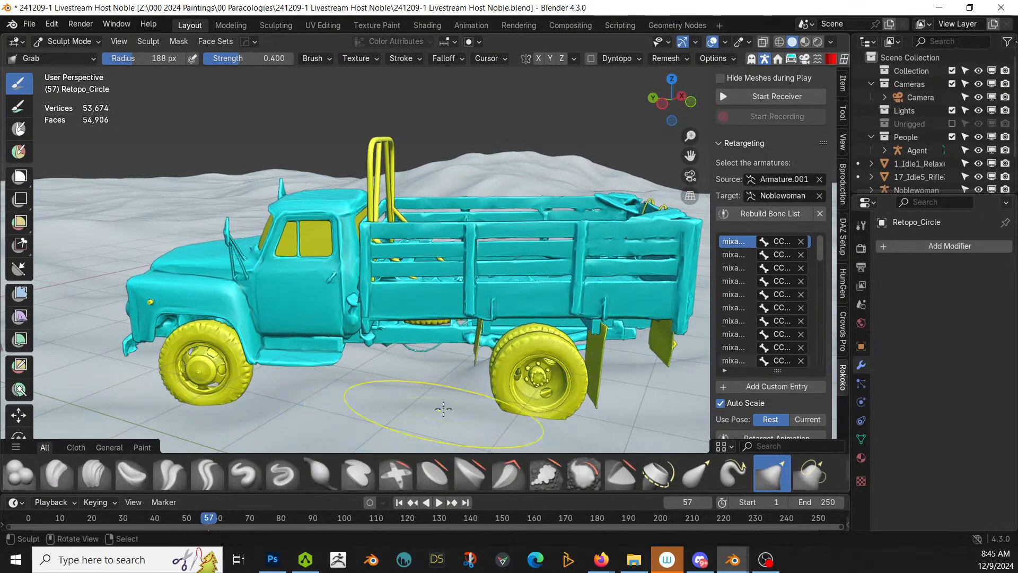
Step: Reshape the terrain beneath the truck's other front wheel with further Grab strokes and check how the truck sits
{"action": "mouse_move", "coordinate": [528, 429]}
{"action": "middle_mouse_down"}
{"action": "mouse_move", "coordinate": [493, 382]}
{"action": "mouse_move", "coordinate": [583, 365]}
{"action": "middle_mouse_up"}
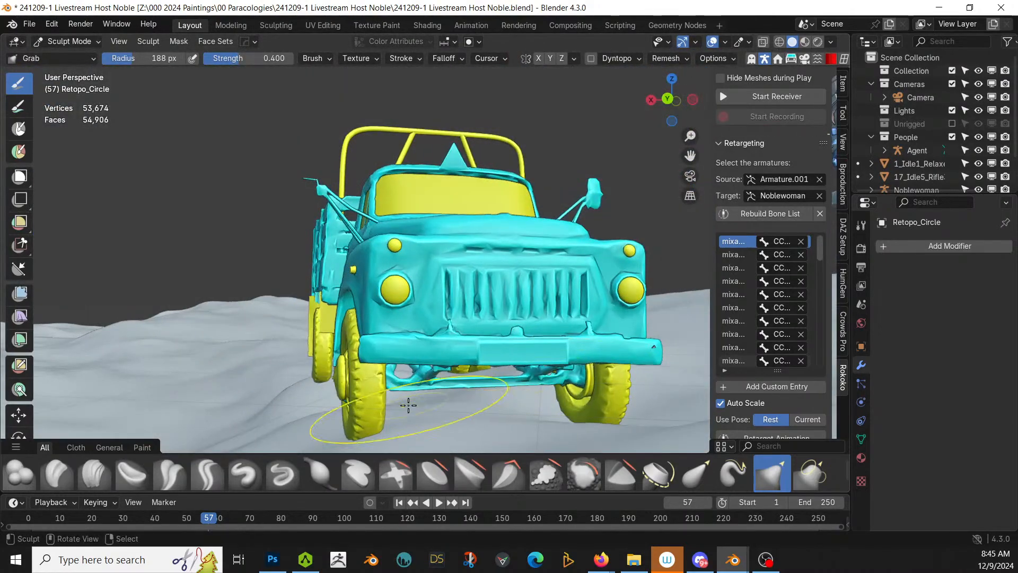
{"action": "middle_click_drag", "start_coordinate": [409, 404], "coordinate": [421, 382], "text": "shift"}
{"action": "left_click_drag", "start_coordinate": [418, 386], "coordinate": [414, 403]}
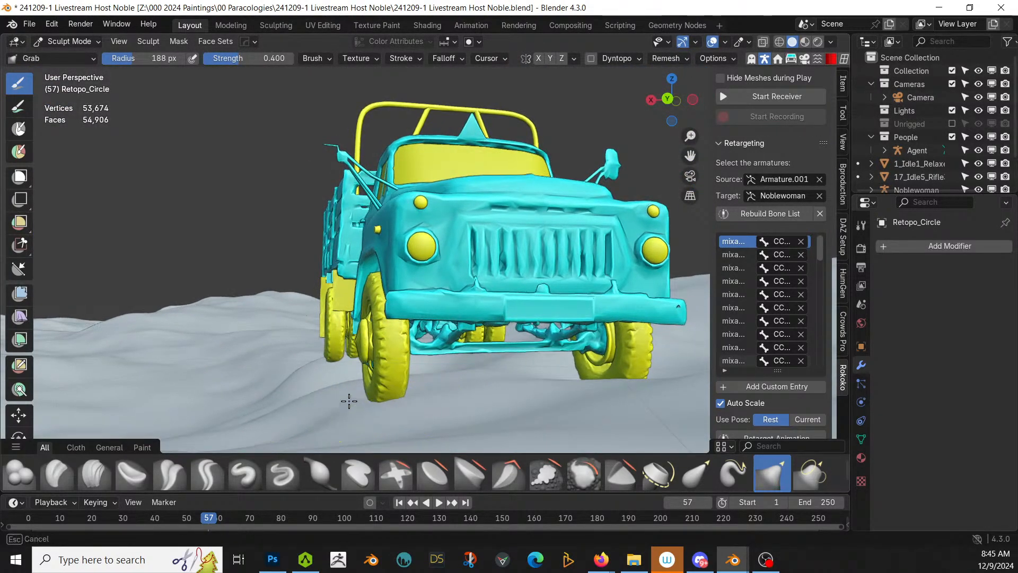
{"action": "mouse_move", "coordinate": [349, 401]}
{"action": "left_mouse_down"}
{"action": "mouse_move", "coordinate": [396, 399]}
{"action": "mouse_move", "coordinate": [345, 370]}
{"action": "mouse_move", "coordinate": [387, 416]}
{"action": "mouse_move", "coordinate": [386, 407]}
{"action": "left_mouse_up"}
{"action": "scroll", "coordinate": [478, 357], "scroll_direction": "down", "scroll_amount": 4}
{"action": "mouse_move", "coordinate": [477, 357]}
{"action": "middle_mouse_down"}
{"action": "mouse_move", "coordinate": [337, 402]}
{"action": "mouse_move", "coordinate": [312, 433]}
{"action": "mouse_move", "coordinate": [596, 343]}
{"action": "mouse_move", "coordinate": [371, 309]}
{"action": "mouse_move", "coordinate": [466, 307]}
{"action": "mouse_move", "coordinate": [446, 318]}
{"action": "mouse_move", "coordinate": [424, 305]}
{"action": "mouse_move", "coordinate": [445, 298]}
{"action": "middle_mouse_up"}
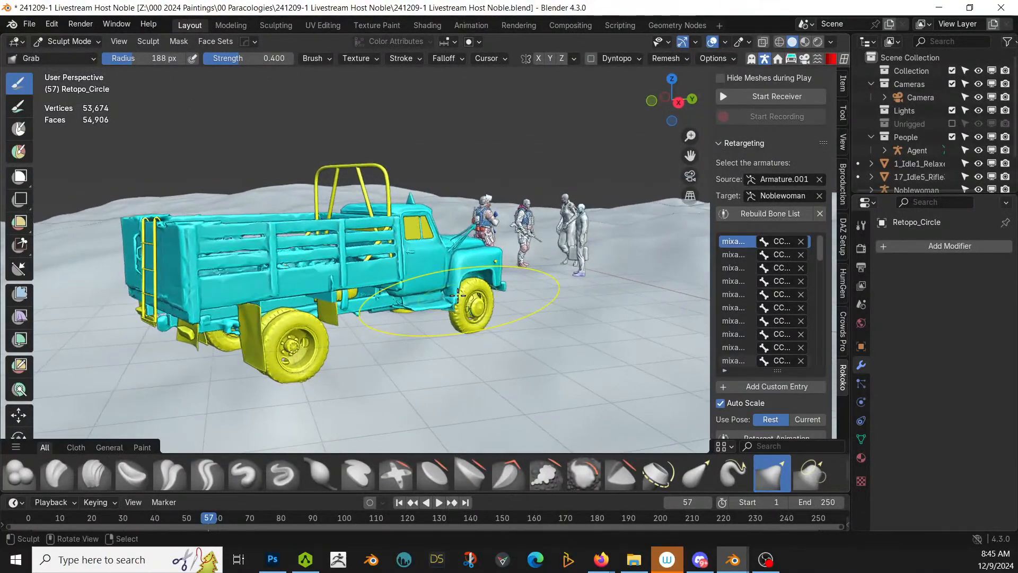
Step: Return the ground mesh to Object Mode and save the file
{"action": "left_click", "coordinate": [68, 42]}
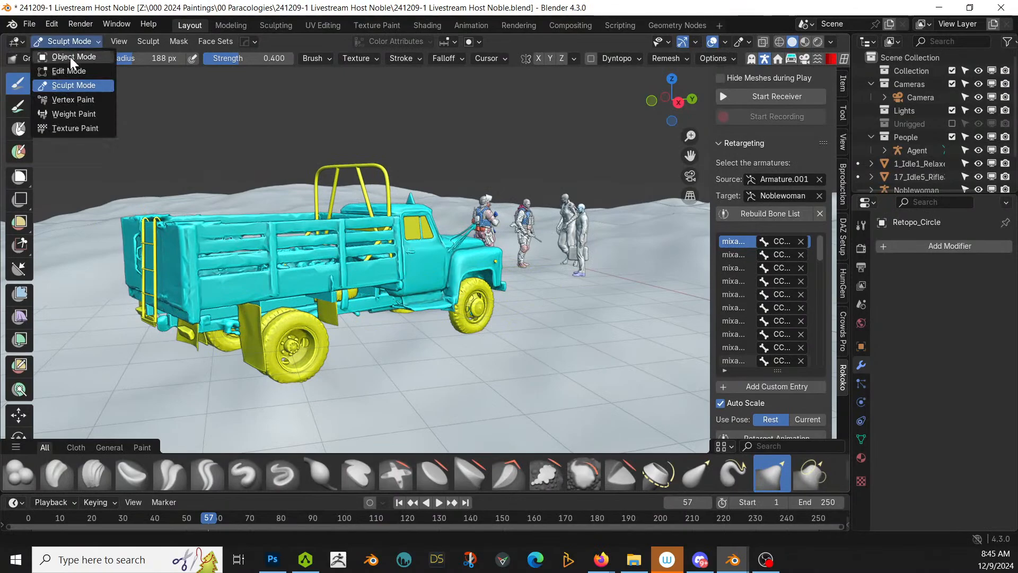
{"action": "left_click", "coordinate": [70, 56]}
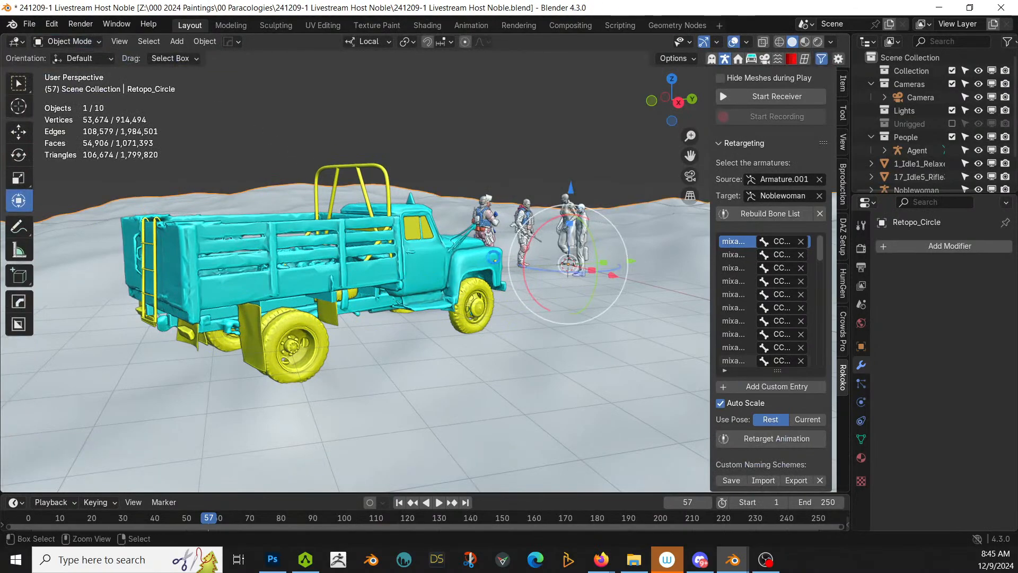
{"action": "key", "text": "ctrl+s"}
Step: Preview the truck and figures in Rendered shading from a closer angle, and switch back to Solid shading
{"action": "key", "text": "z"}
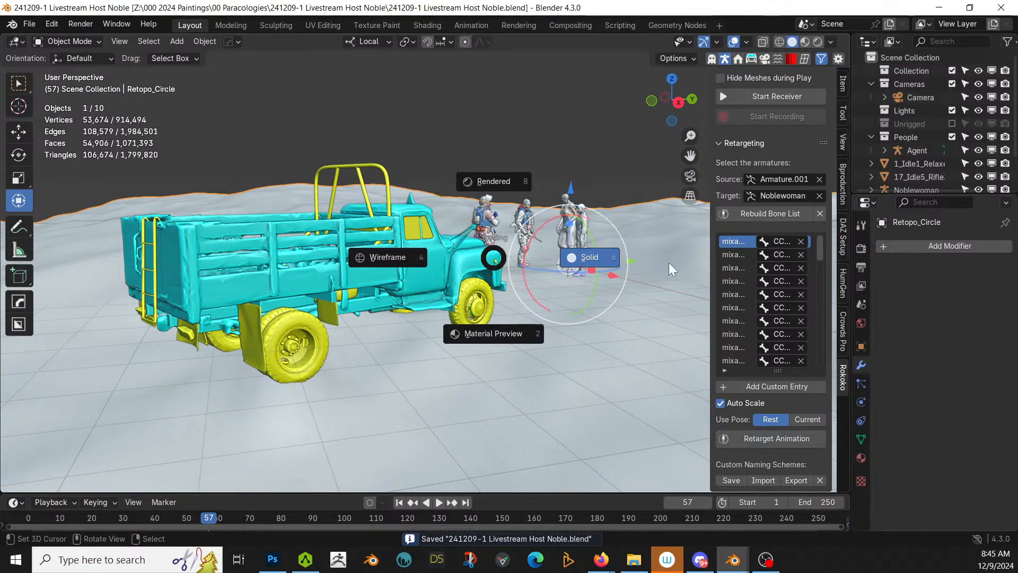
{"action": "key", "text": "8"}
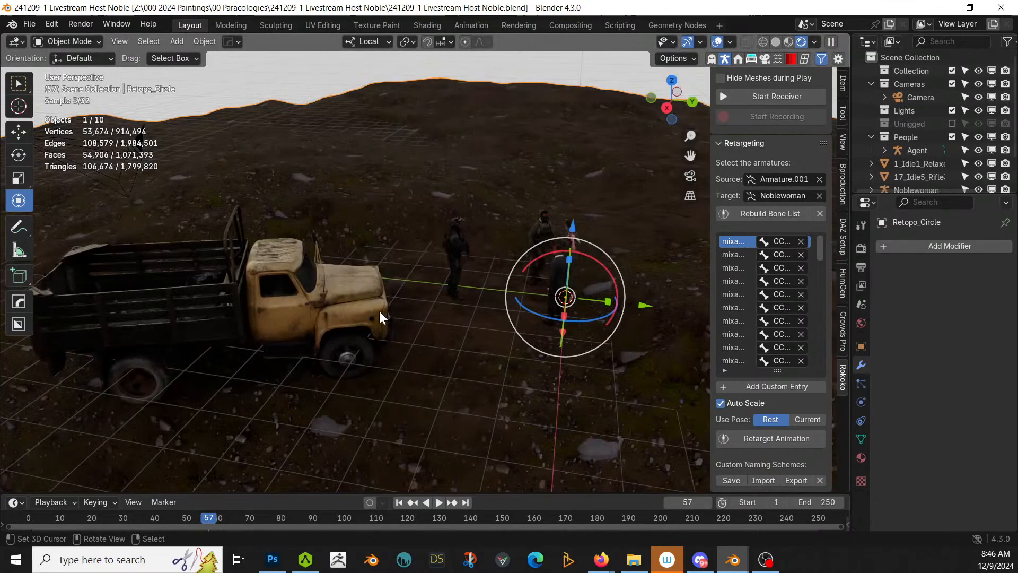
{"action": "middle_click_drag", "start_coordinate": [380, 312], "coordinate": [219, 258]}
{"action": "scroll", "coordinate": [222, 233], "scroll_direction": "up", "scroll_amount": 3}
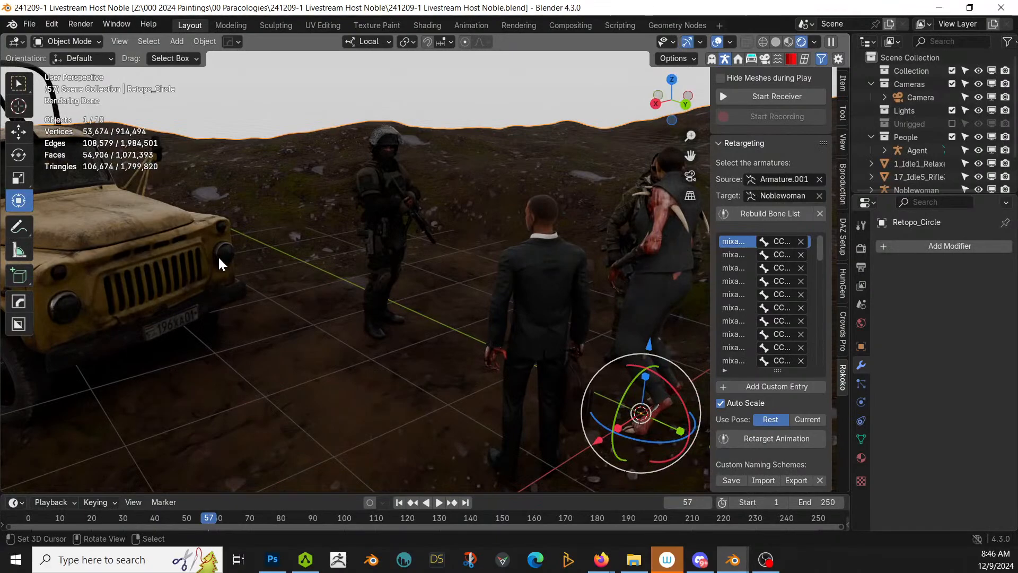
{"action": "key", "text": "z"}
{"action": "key", "text": "s"}
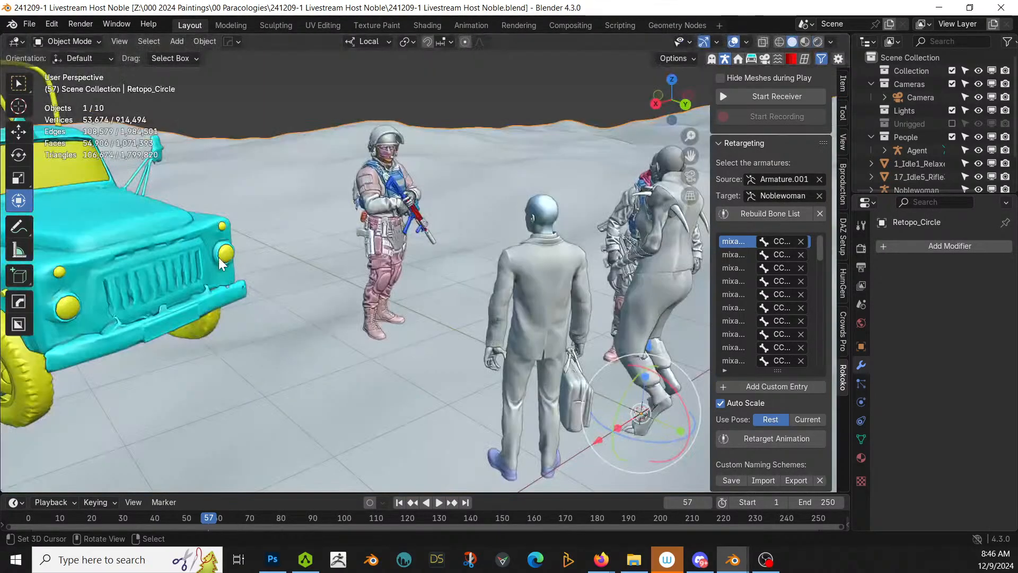
Step: Select the V5_Zil truck and show its material slots while viewing its front end closely
{"action": "scroll", "coordinate": [177, 286], "scroll_direction": "up", "scroll_amount": 4}
{"action": "middle_click_drag", "start_coordinate": [177, 285], "coordinate": [397, 225], "text": "shift"}
{"action": "scroll", "coordinate": [366, 237], "scroll_direction": "up", "scroll_amount": 3}
{"action": "middle_click_drag", "start_coordinate": [261, 315], "coordinate": [369, 286], "text": "shift"}
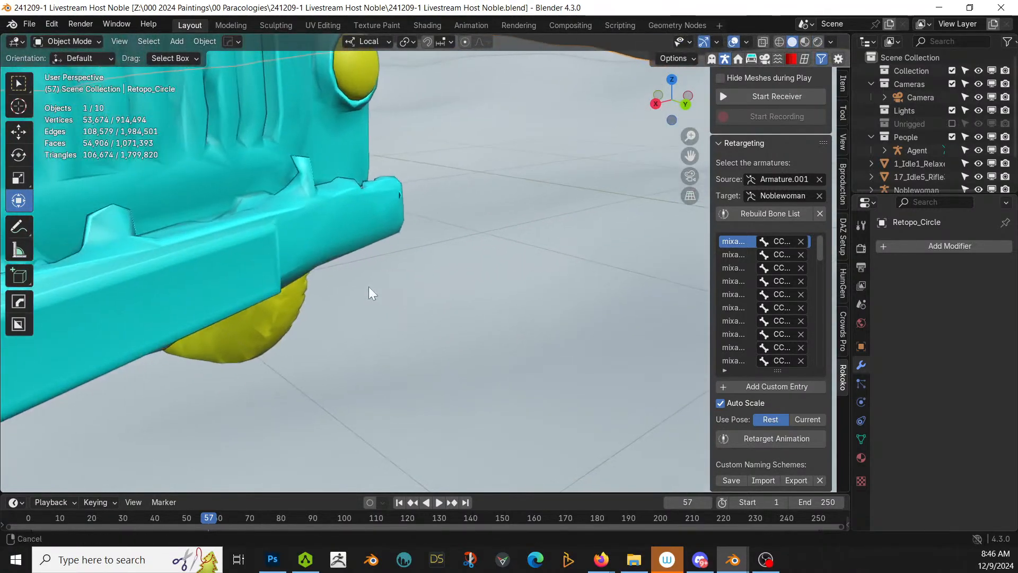
{"action": "scroll", "coordinate": [246, 287], "scroll_direction": "down", "scroll_amount": 5}
{"action": "left_click", "coordinate": [333, 277]}
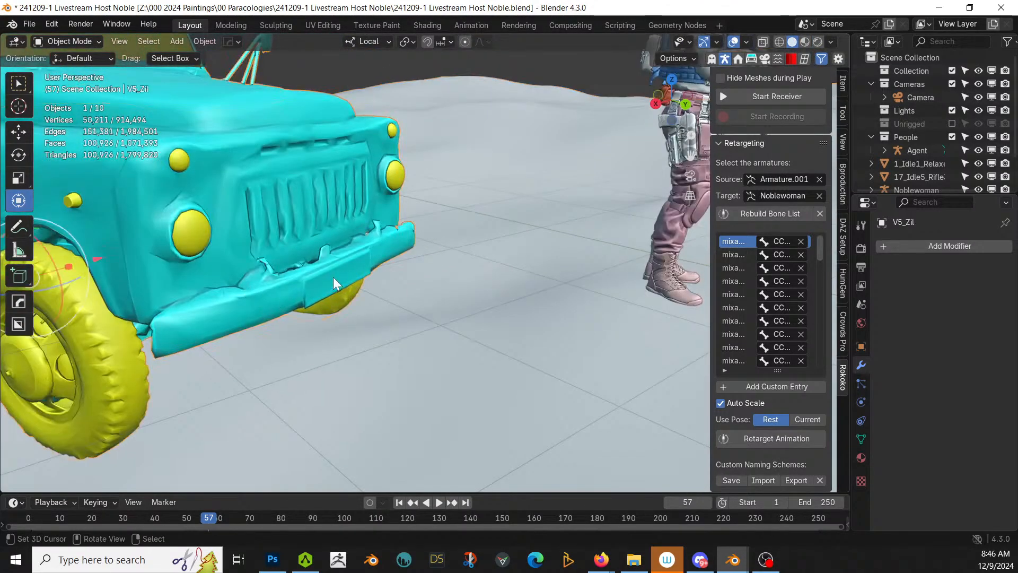
{"action": "key", "text": "Tab"}
{"action": "key", "text": "Tab"}
{"action": "scroll", "coordinate": [288, 279], "scroll_direction": "down", "scroll_amount": 2}
{"action": "scroll", "coordinate": [291, 278], "scroll_direction": "up", "scroll_amount": 3}
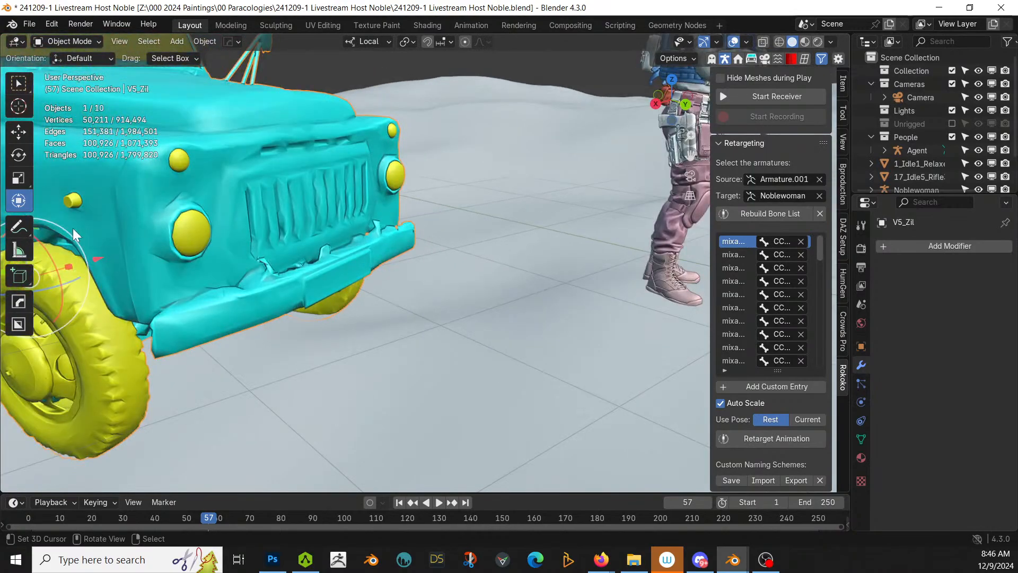
{"action": "left_click", "coordinate": [201, 234]}
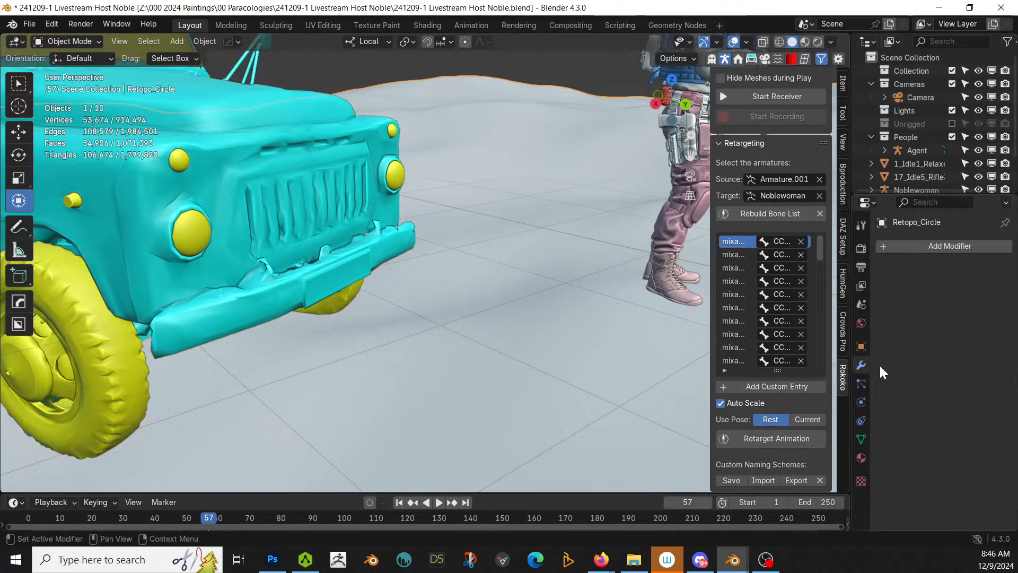
{"action": "left_click", "coordinate": [861, 458]}
{"action": "left_click", "coordinate": [297, 148]}
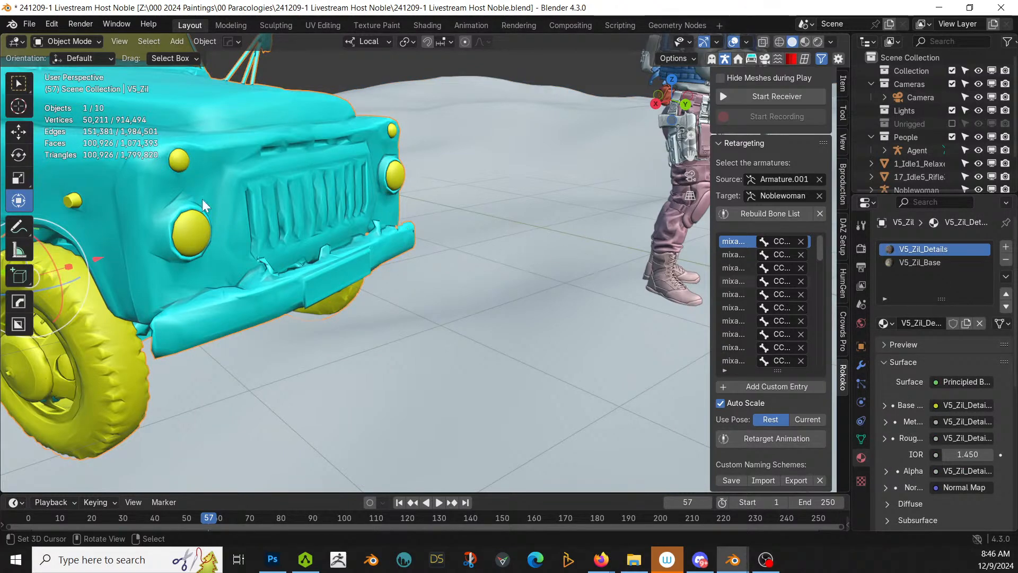
Step: In Edit Mode, select the linked faces of both large headlights and add an empty material slot to the truck
{"action": "key", "text": "Tab"}
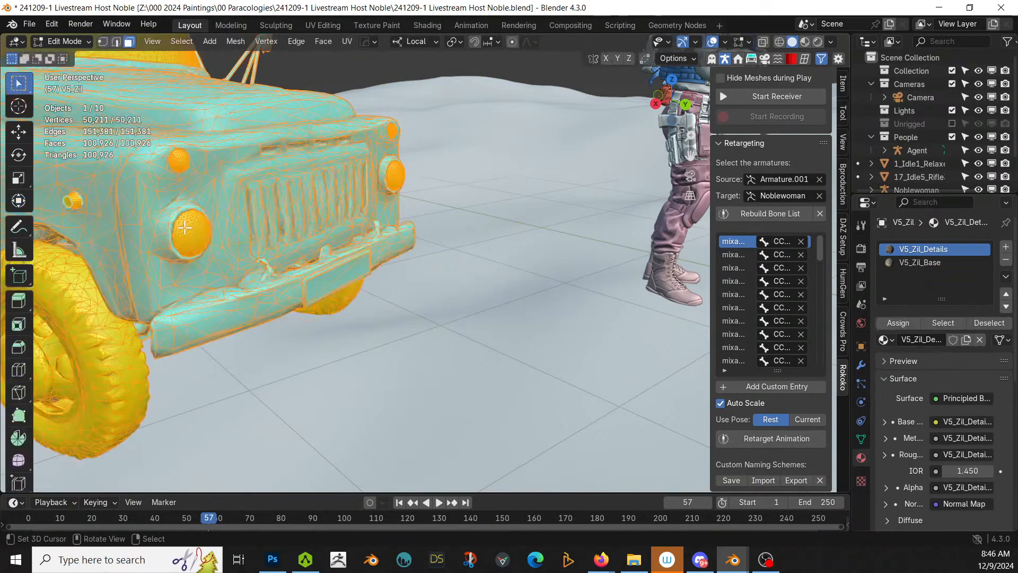
{"action": "left_click", "coordinate": [199, 238]}
{"action": "key", "text": "ctrl+l"}
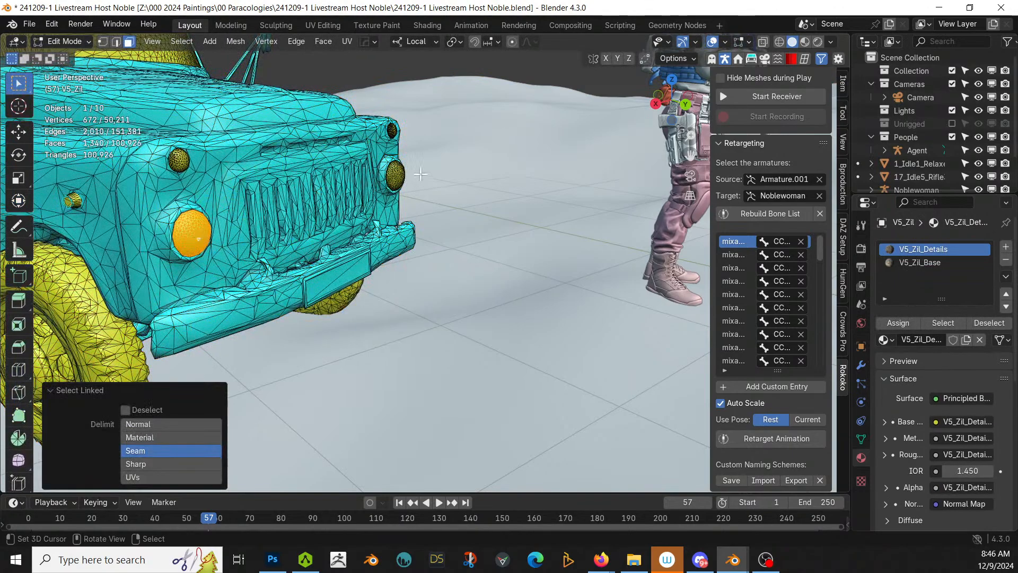
{"action": "left_click", "coordinate": [1006, 247]}
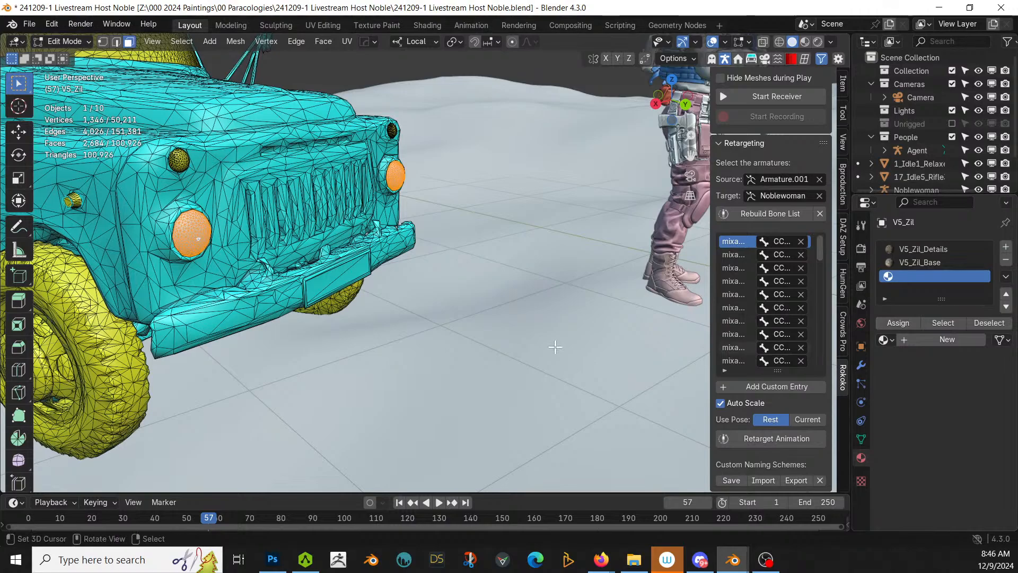
Step: Show the KIT OPS add-on and choose KO-Special-Mats as the active material pack
{"action": "scroll", "coordinate": [327, 331], "scroll_direction": "up", "scroll_amount": 1}
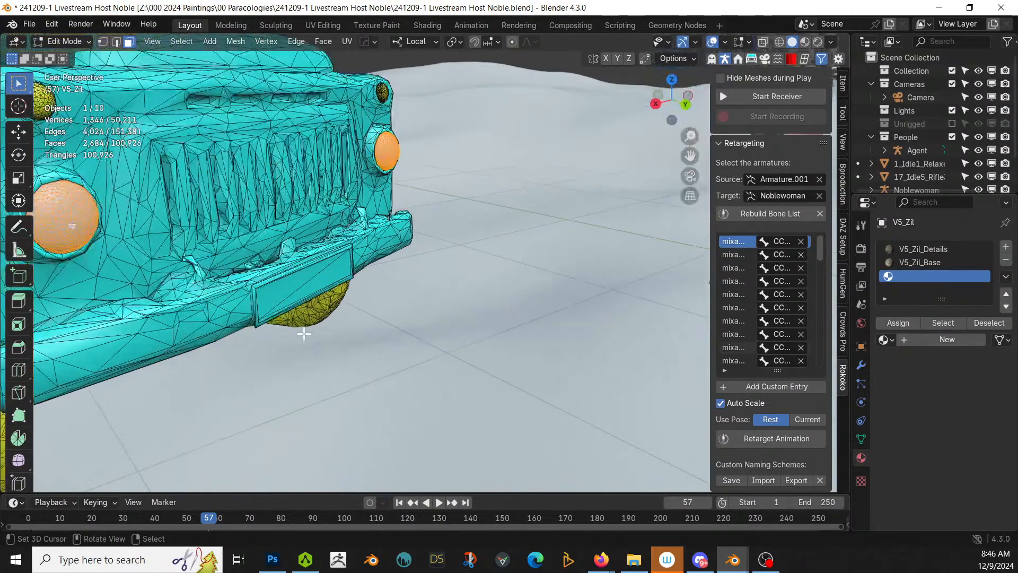
{"action": "middle_click_drag", "start_coordinate": [323, 330], "coordinate": [397, 349], "text": "shift"}
{"action": "scroll", "coordinate": [451, 359], "scroll_direction": "up", "scroll_amount": 3}
{"action": "scroll", "coordinate": [361, 369], "scroll_direction": "down", "scroll_amount": 4}
{"action": "scroll", "coordinate": [359, 368], "scroll_direction": "down", "scroll_amount": 3}
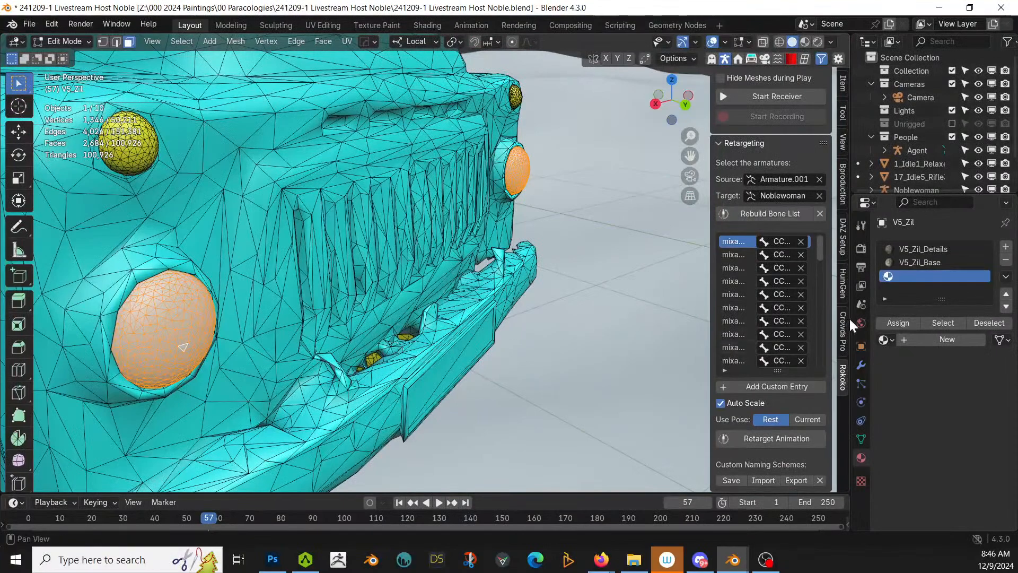
{"action": "left_click", "coordinate": [793, 57]}
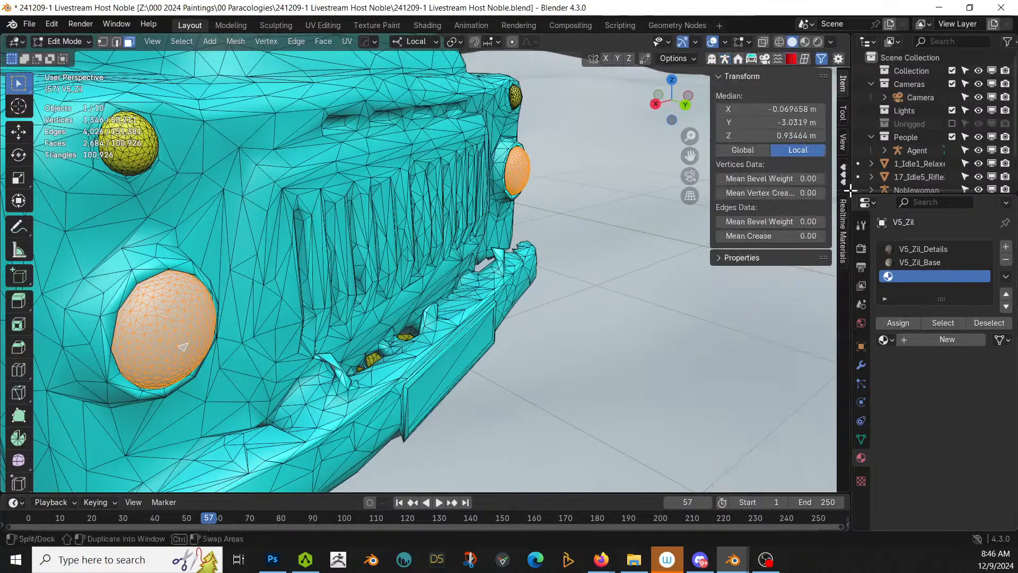
{"action": "left_click", "coordinate": [843, 175]}
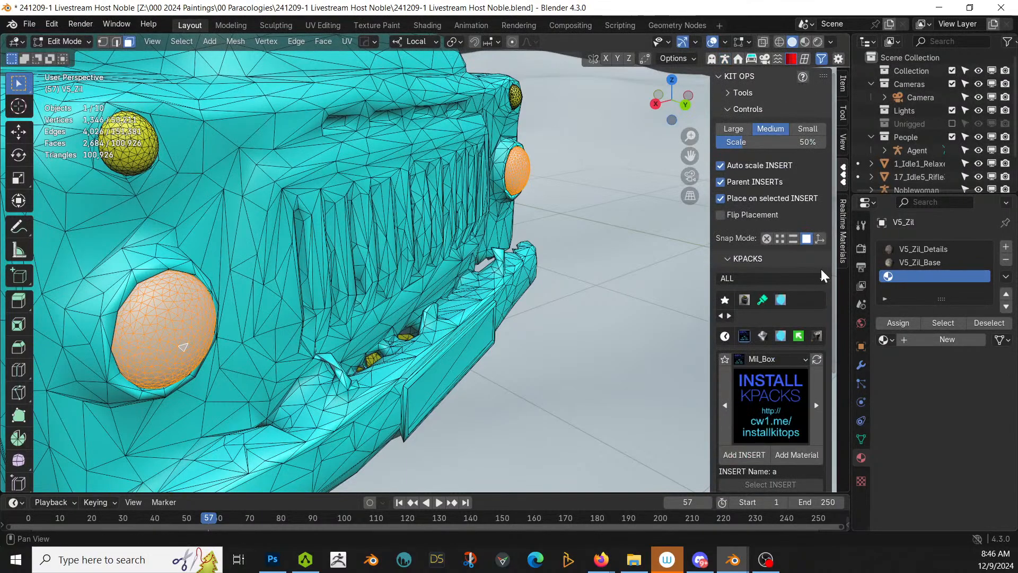
{"action": "left_click", "coordinate": [778, 360]}
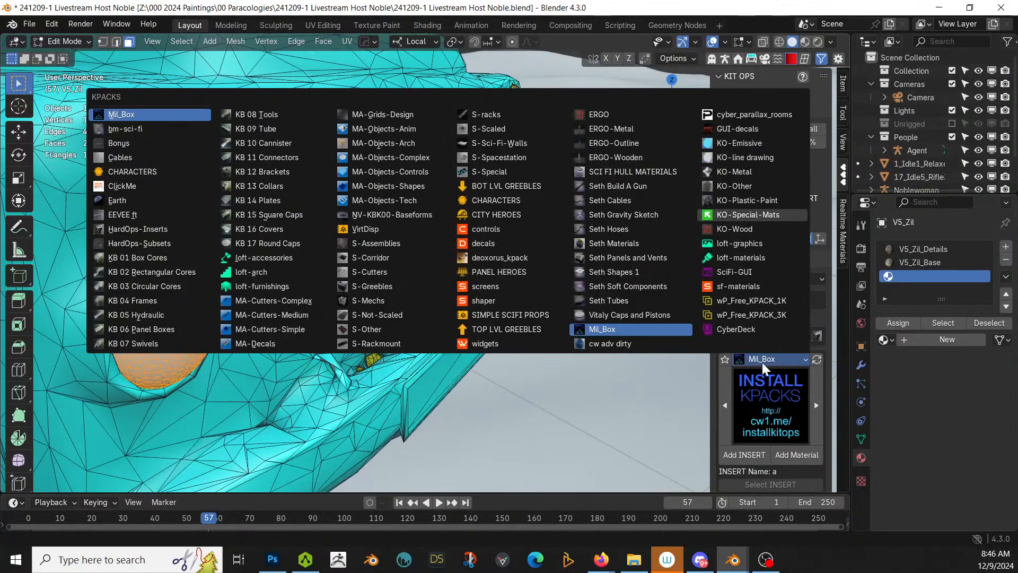
{"action": "left_click", "coordinate": [756, 231]}
Step: Fill the truck's empty material slot with the sy-glass-frosted material from the pack
{"action": "left_click", "coordinate": [772, 405]}
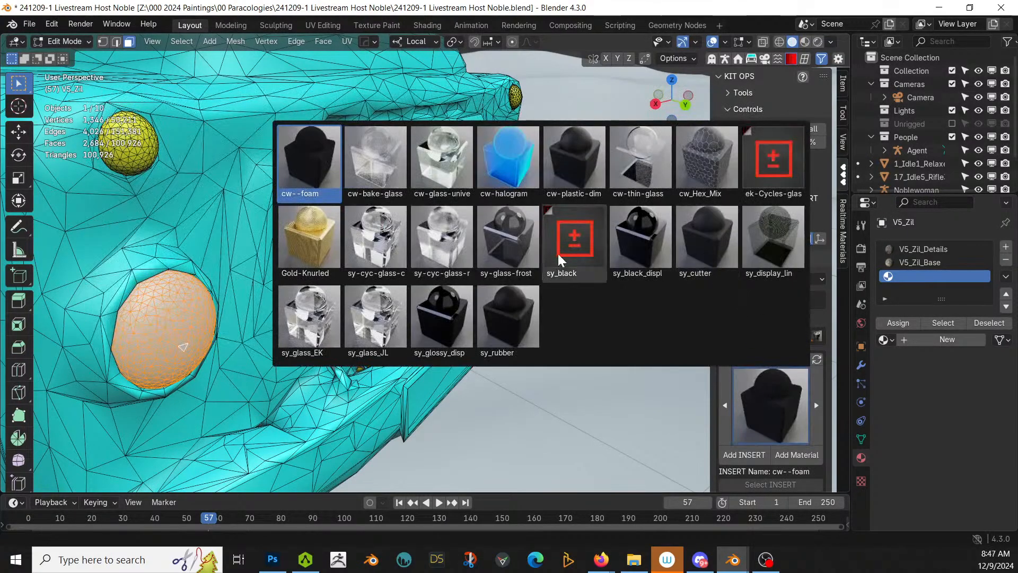
{"action": "left_click", "coordinate": [508, 252]}
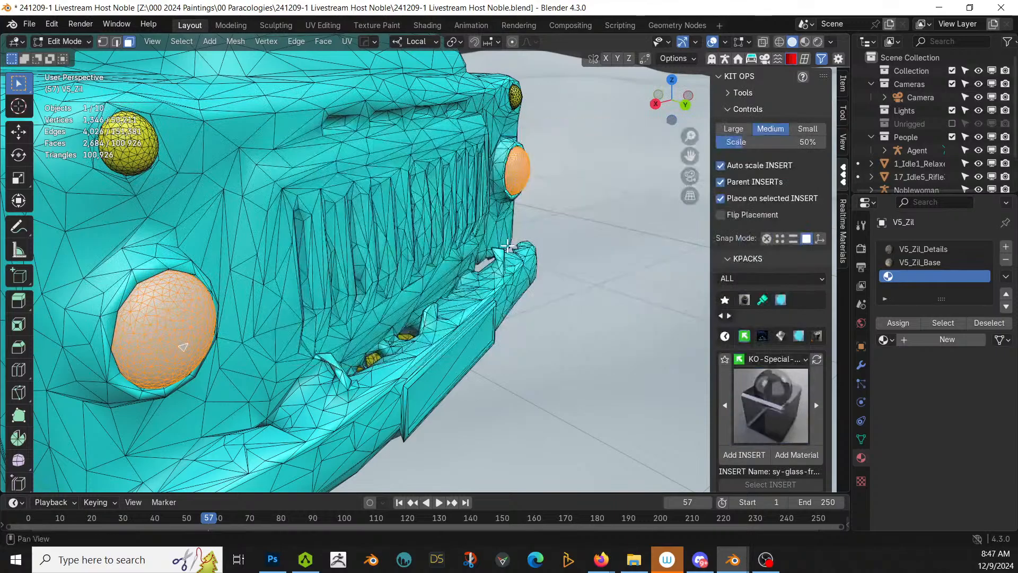
{"action": "left_click", "coordinate": [798, 455]}
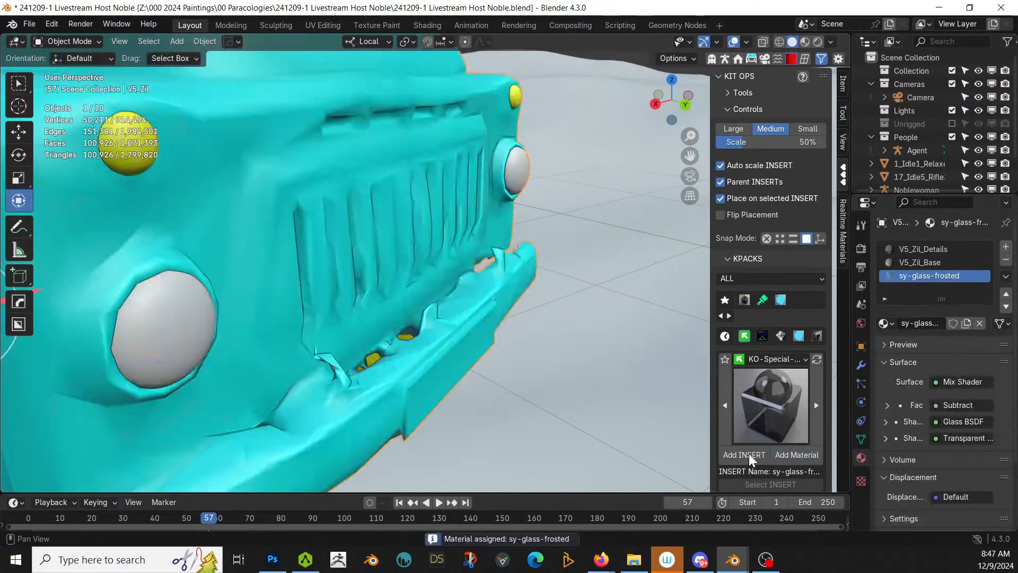
Step: Re-enter Edit Mode on the truck and hide the selected headlight lens faces to expose the sockets
{"action": "scroll", "coordinate": [374, 350], "scroll_direction": "down", "scroll_amount": 5}
{"action": "key", "text": "Tab"}
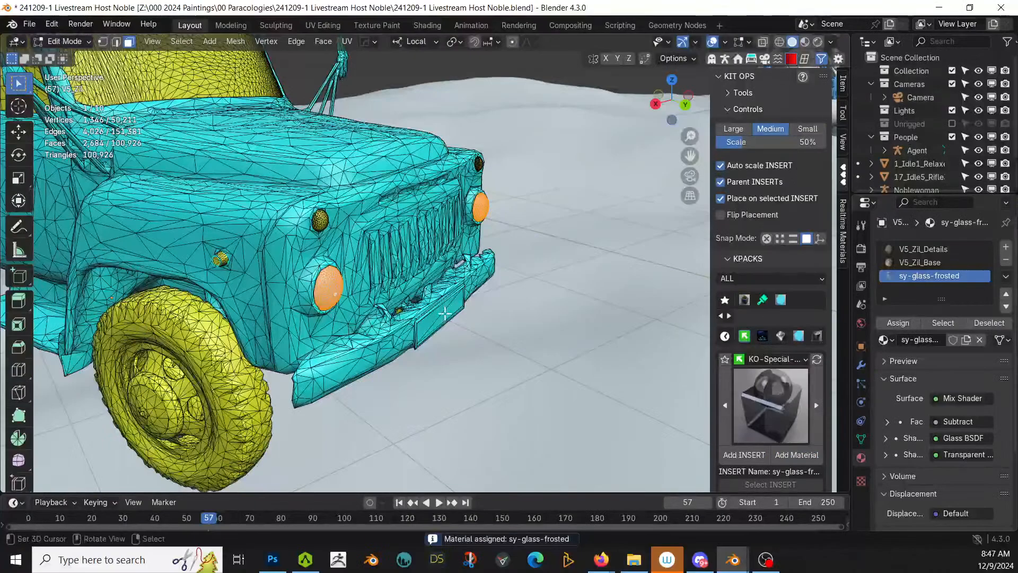
{"action": "key", "text": "h"}
{"action": "scroll", "coordinate": [440, 313], "scroll_direction": "up", "scroll_amount": 5}
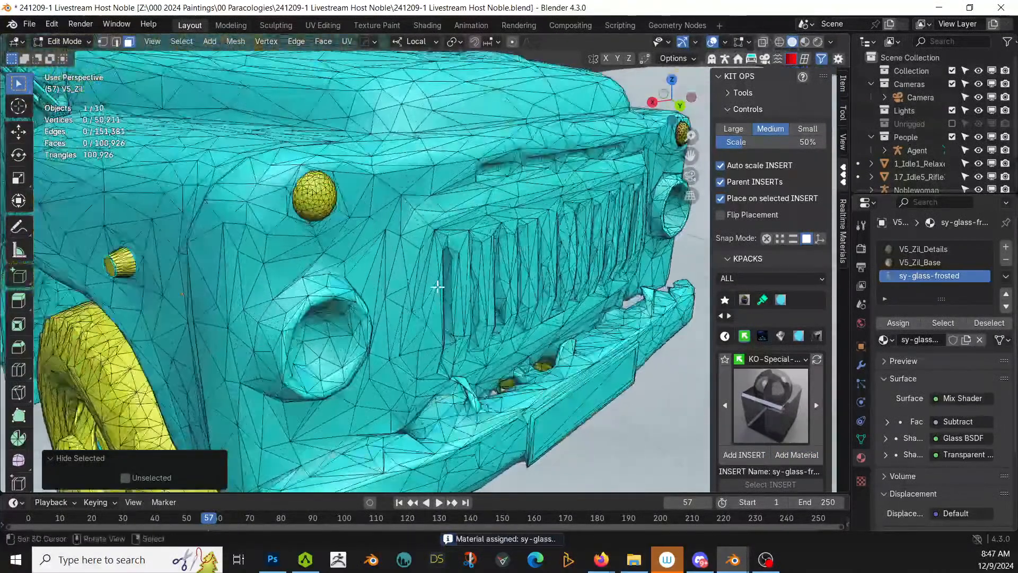
{"action": "middle_click_drag", "start_coordinate": [438, 287], "coordinate": [426, 283]}
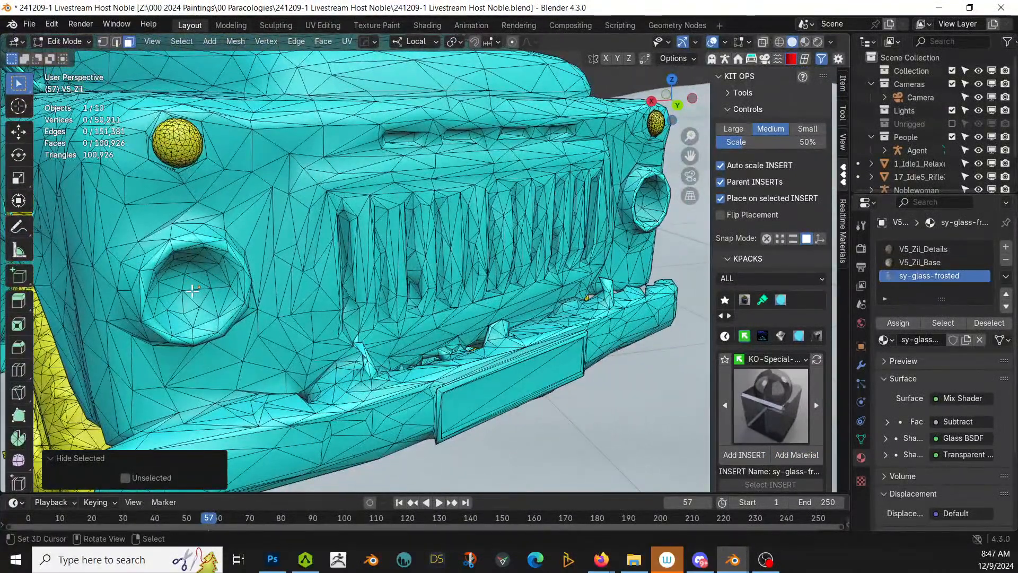
Step: In face select mode, circle-select the central faces at the back of both headlight sockets
{"action": "middle_click_drag", "start_coordinate": [192, 290], "coordinate": [393, 238]}
{"action": "left_click", "coordinate": [215, 242]}
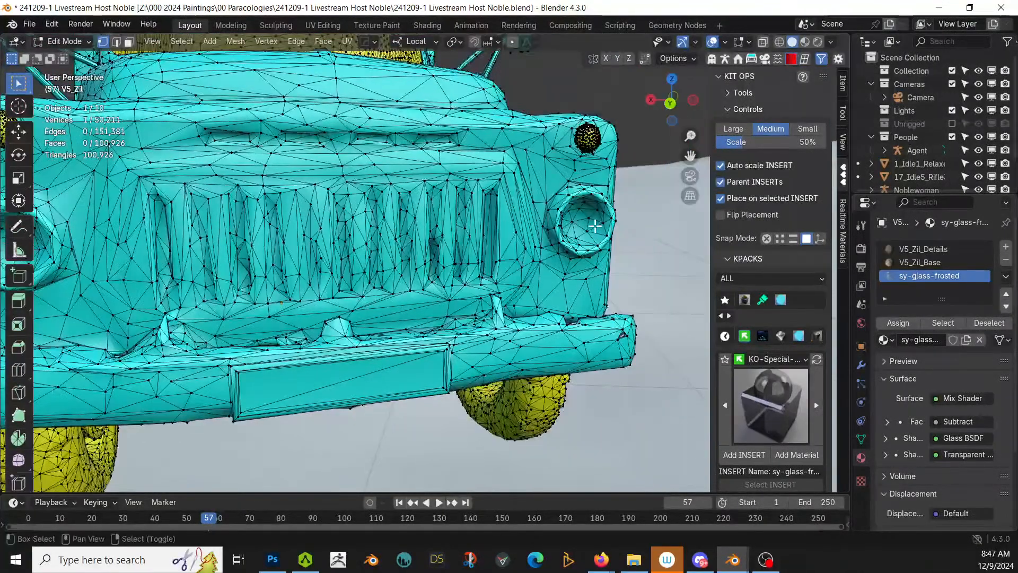
{"action": "middle_click_drag", "start_coordinate": [585, 224], "coordinate": [246, 265]}
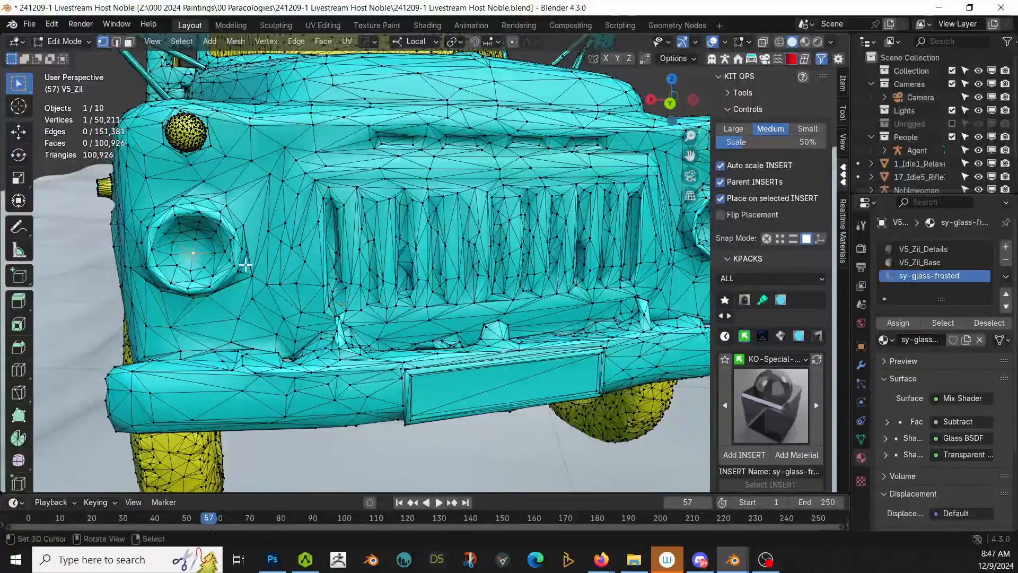
{"action": "key", "text": "c"}
{"action": "left_click", "coordinate": [192, 254]}
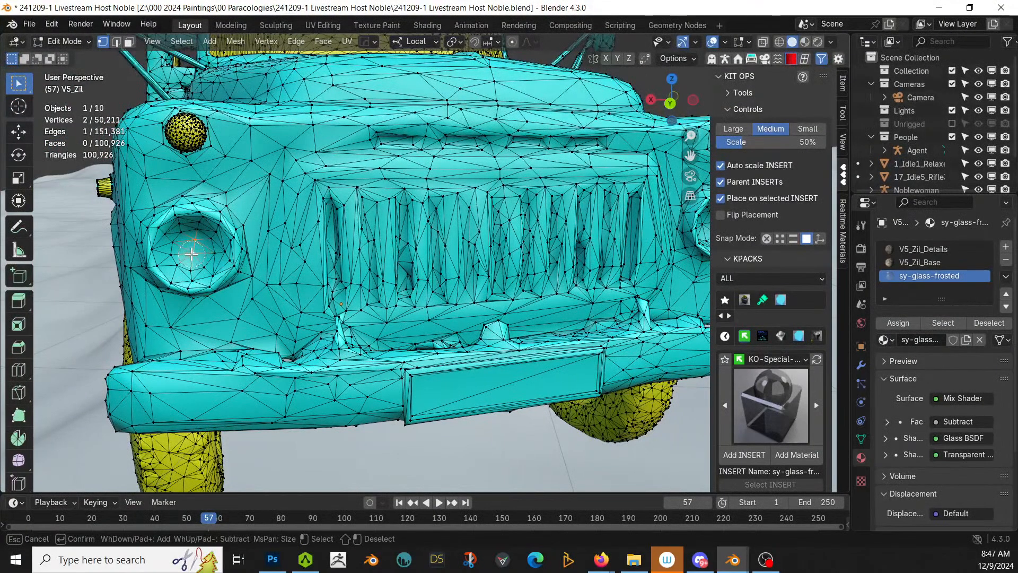
{"action": "key", "text": "3"}
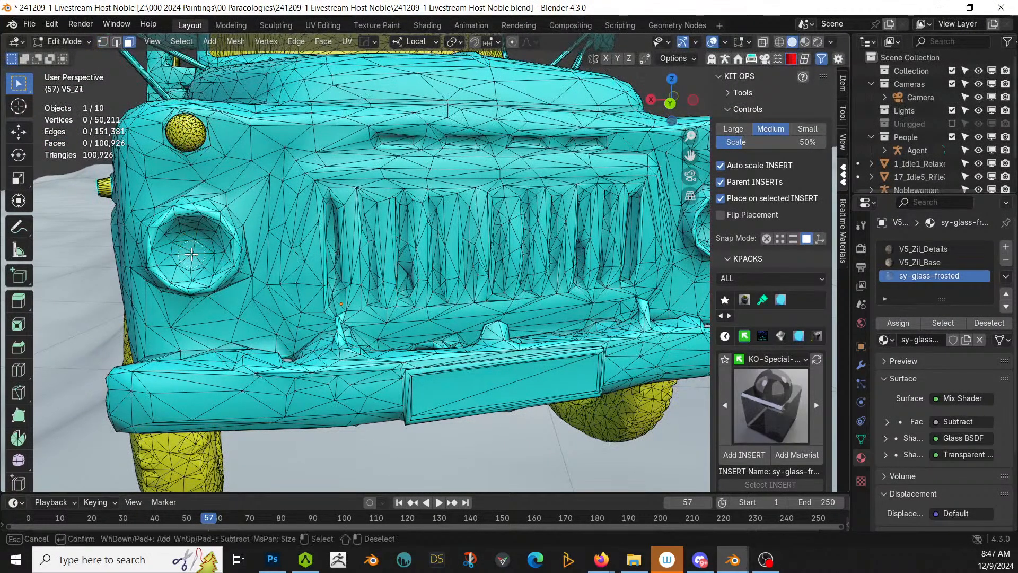
{"action": "left_click", "coordinate": [194, 253]}
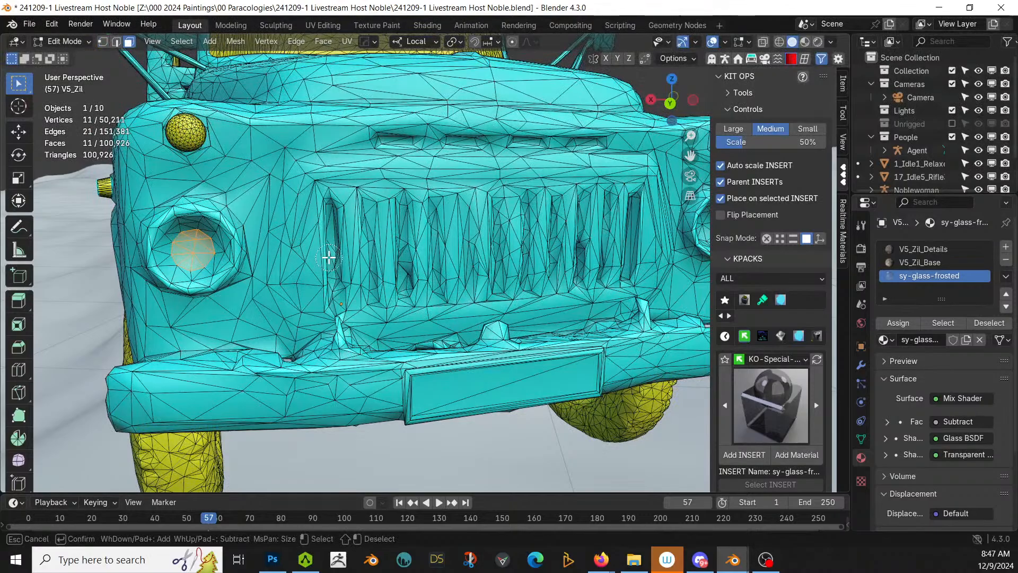
{"action": "mouse_move", "coordinate": [340, 265]}
{"action": "middle_mouse_down"}
{"action": "mouse_move", "coordinate": [306, 290]}
{"action": "mouse_move", "coordinate": [325, 271]}
{"action": "middle_mouse_up"}
{"action": "key", "text": "c"}
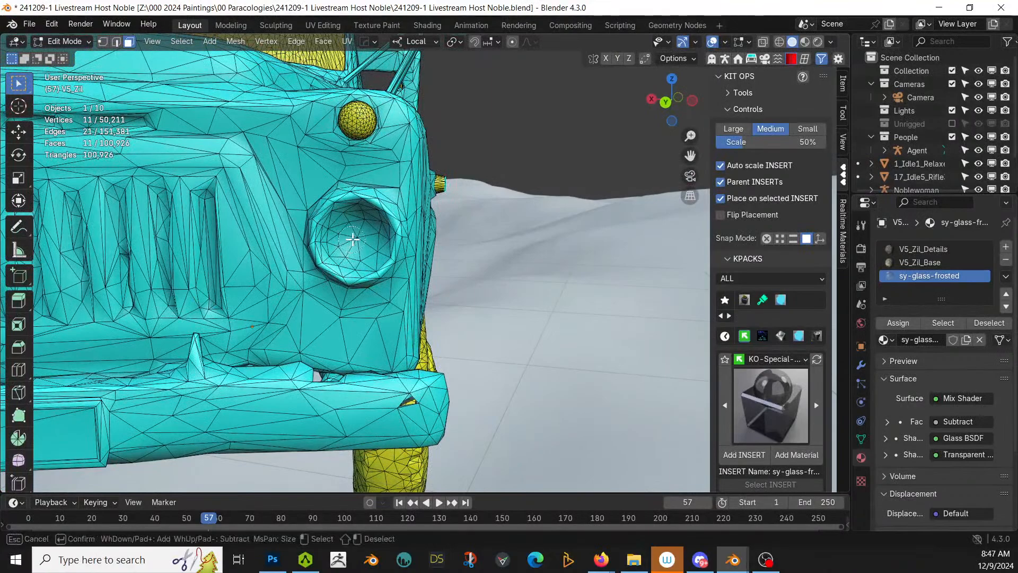
{"action": "left_click", "coordinate": [358, 239]}
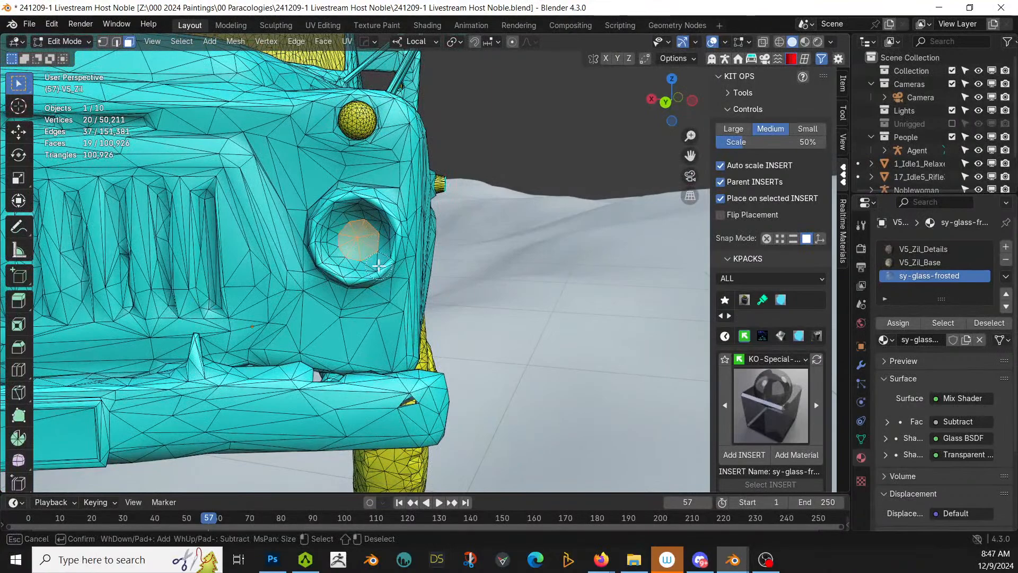
{"action": "mouse_move", "coordinate": [358, 239]}
{"action": "middle_mouse_down"}
{"action": "mouse_move", "coordinate": [387, 269]}
{"action": "mouse_move", "coordinate": [403, 265]}
{"action": "middle_mouse_up"}
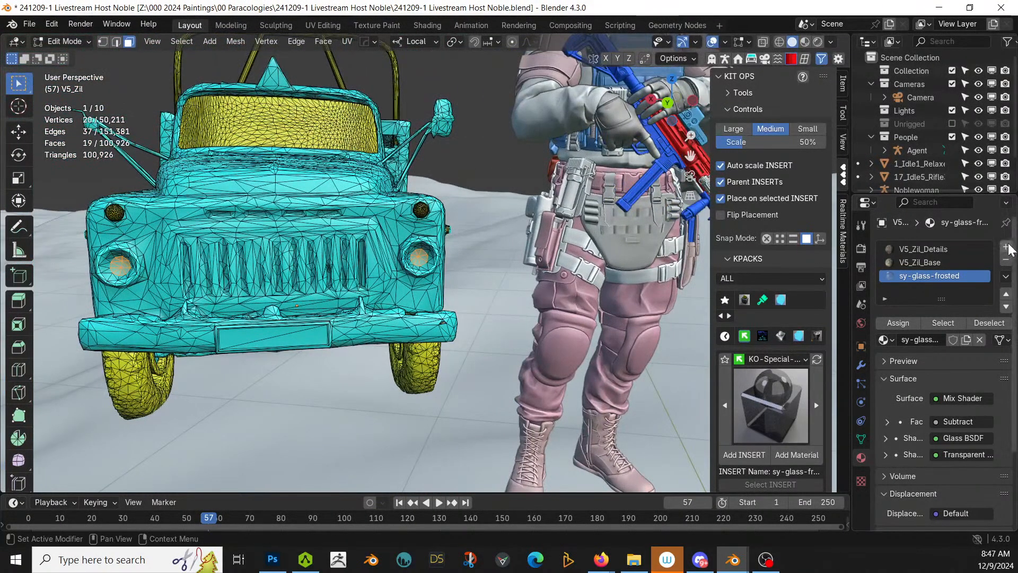
Step: Assign the selected socket faces to a new material slot and fill it with KO-Emissive's sy_warm_5_emmisive material
{"action": "left_click", "coordinate": [1006, 246]}
{"action": "left_click", "coordinate": [911, 324]}
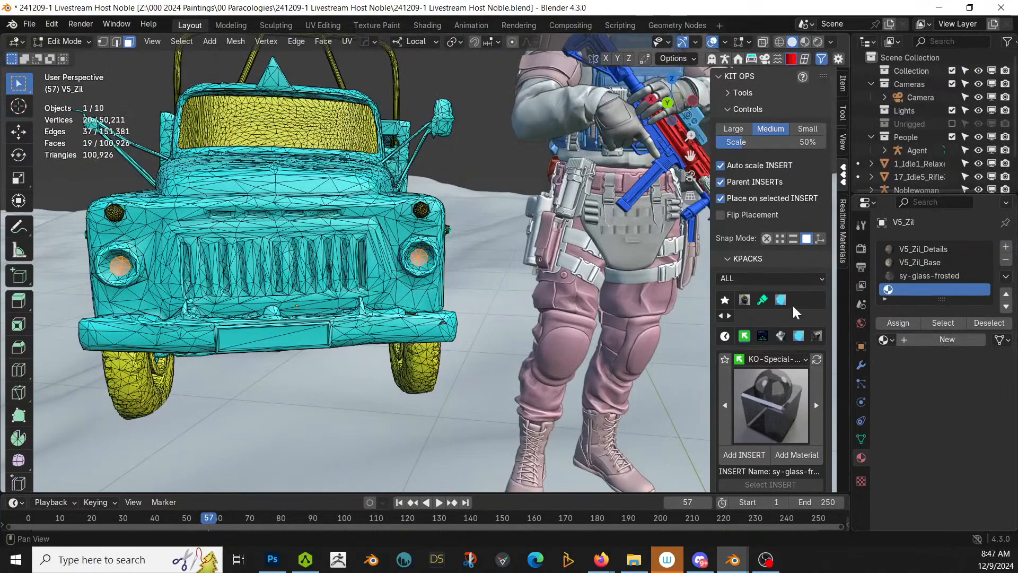
{"action": "left_click", "coordinate": [772, 402]}
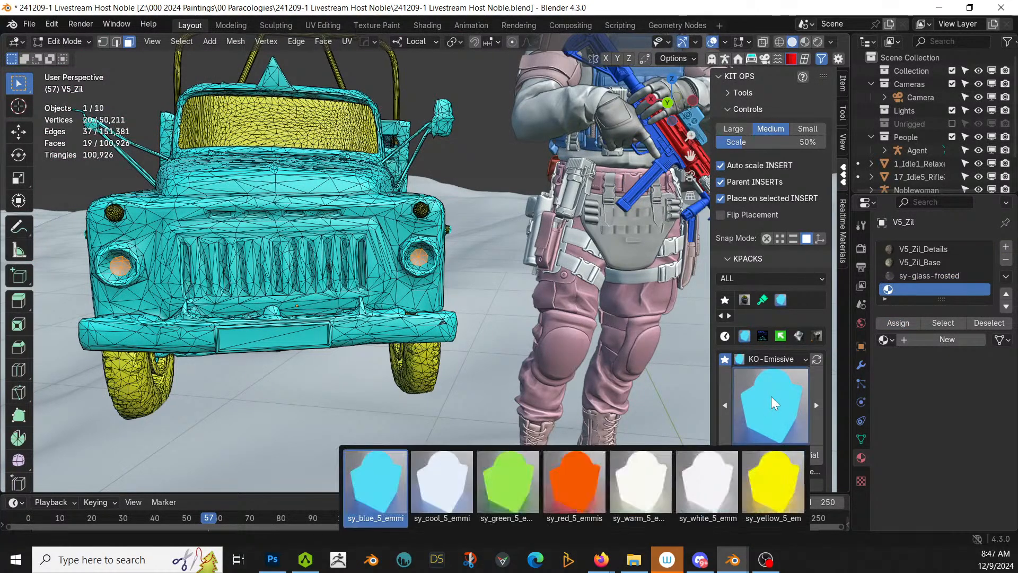
{"action": "left_click", "coordinate": [631, 508]}
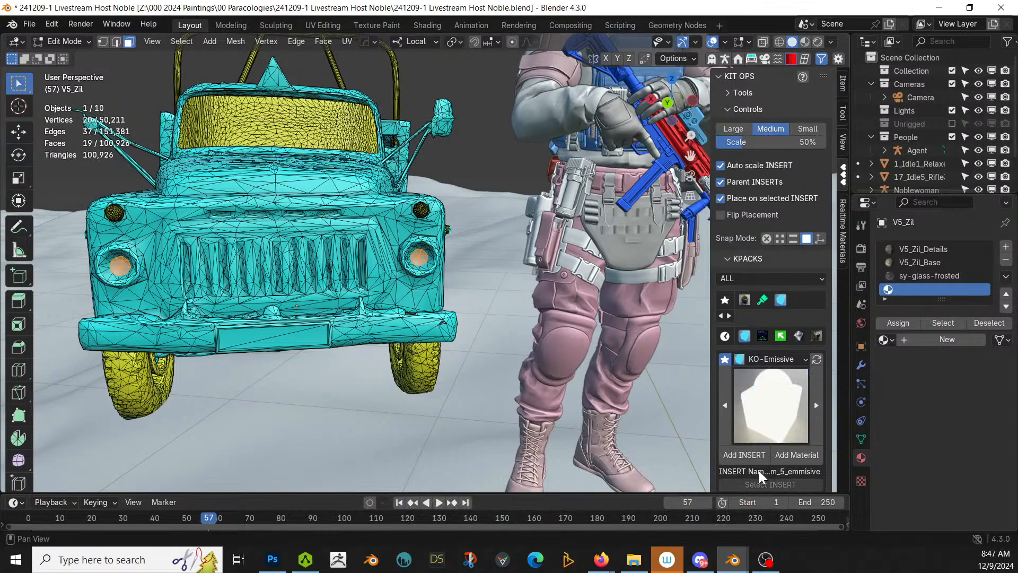
{"action": "left_click", "coordinate": [795, 455]}
Step: Set the emission strength of the warm headlight material to 100
{"action": "left_click", "coordinate": [961, 421]}
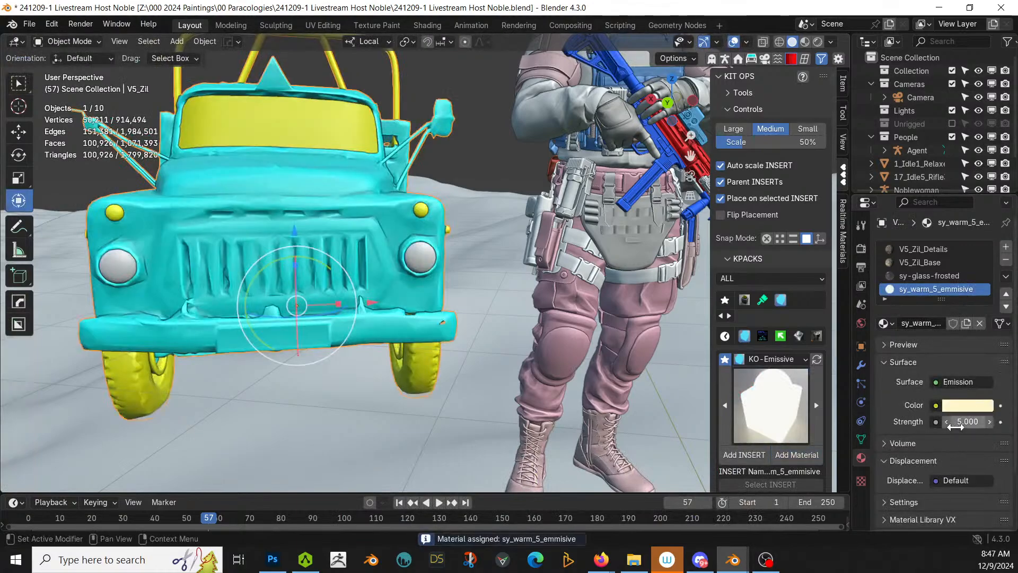
{"action": "type", "text": "100"}
{"action": "key", "text": "Return"}
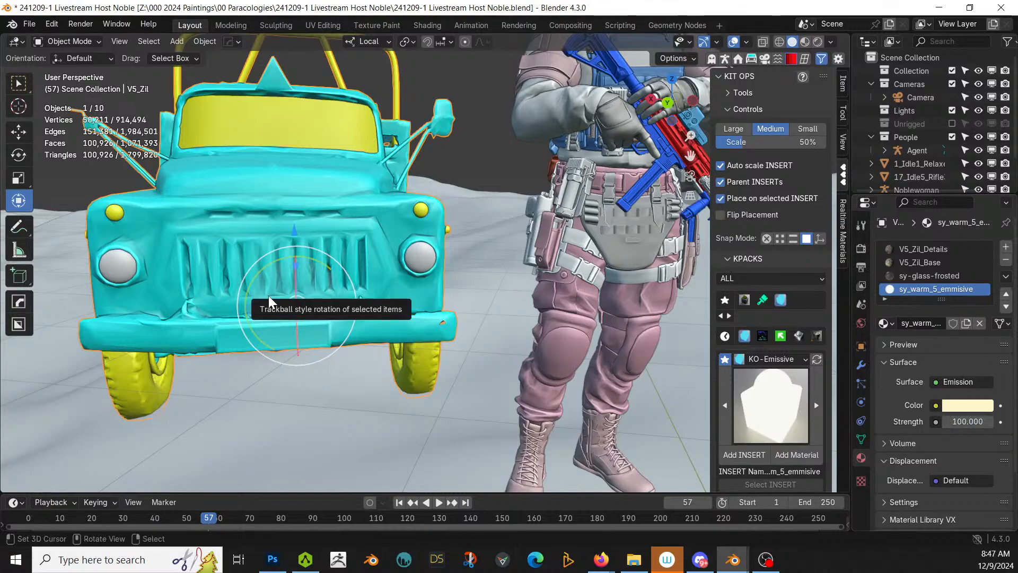
Step: Examine the glowing headlights in Rendered shading from afar and up close, and return to Solid shading
{"action": "key", "text": "z"}
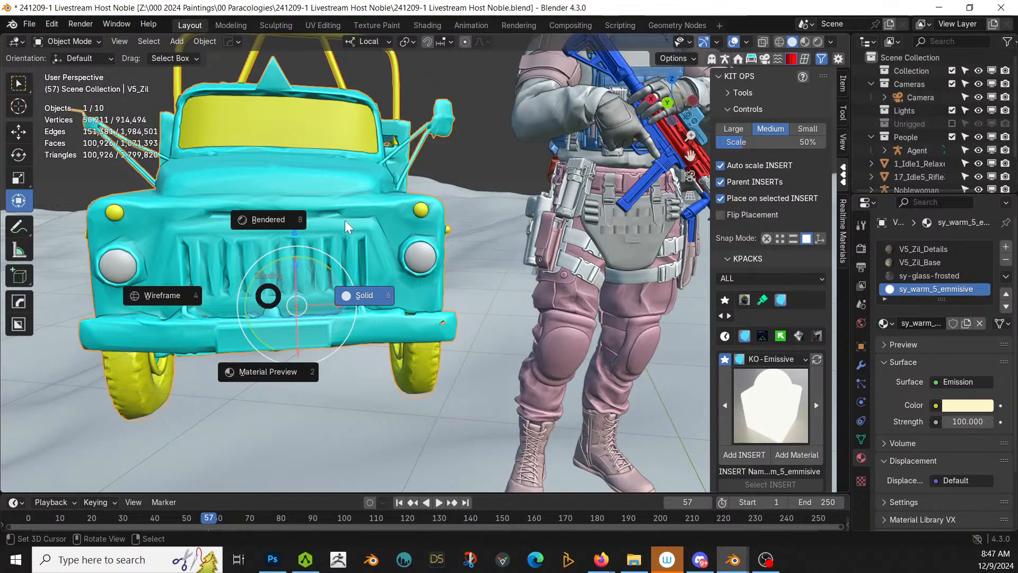
{"action": "key", "text": "8"}
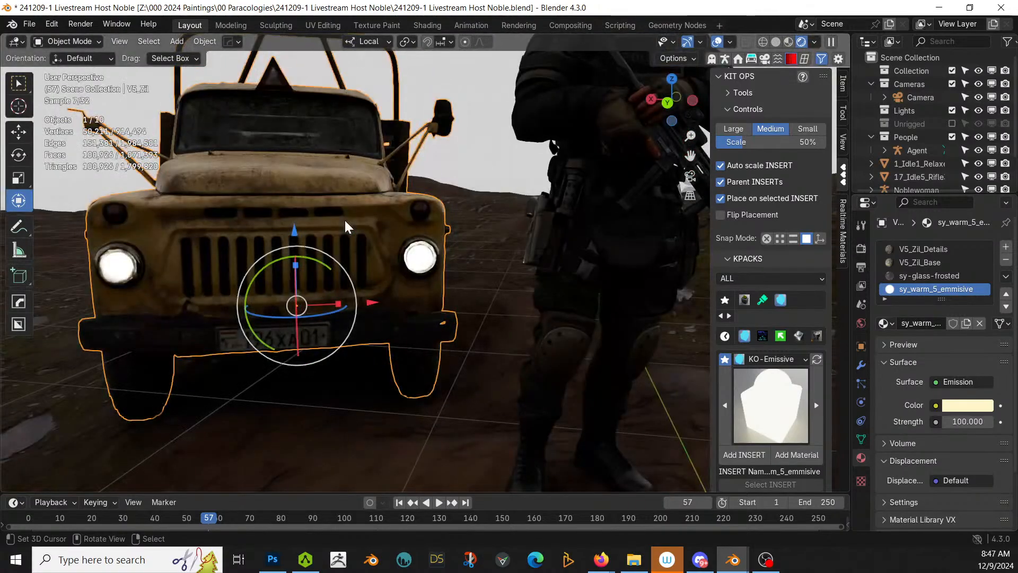
{"action": "middle_click_drag", "start_coordinate": [286, 194], "coordinate": [345, 174]}
{"action": "scroll", "coordinate": [345, 175], "scroll_direction": "down", "scroll_amount": 5}
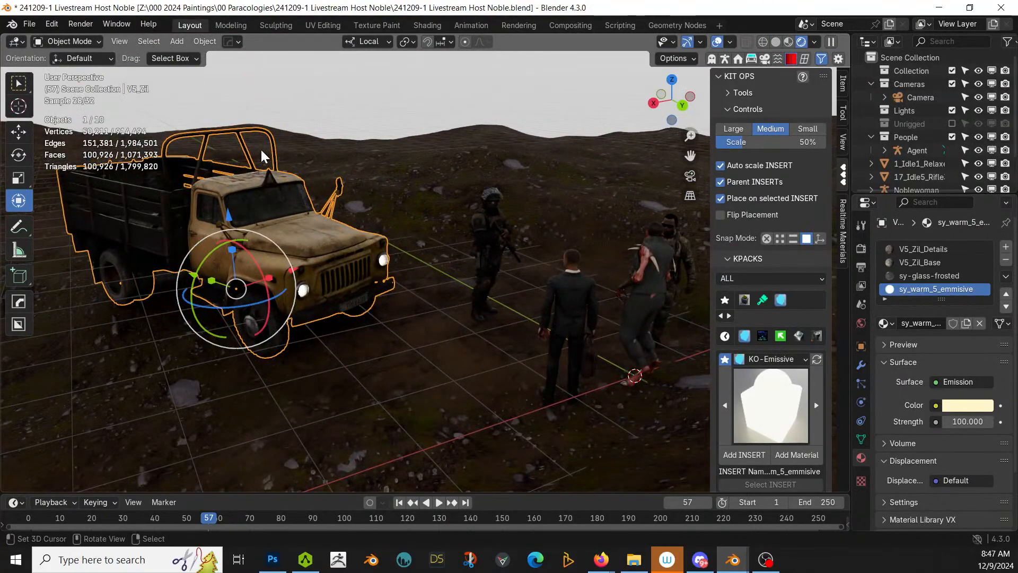
{"action": "scroll", "coordinate": [356, 223], "scroll_direction": "up", "scroll_amount": 7}
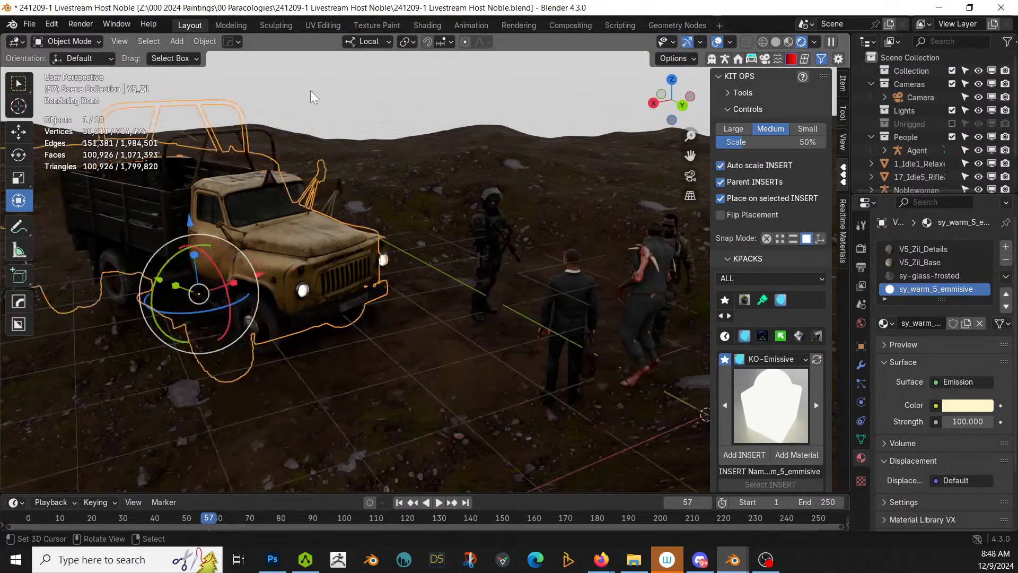
{"action": "middle_click_drag", "start_coordinate": [355, 223], "coordinate": [552, 246]}
{"action": "scroll", "coordinate": [377, 263], "scroll_direction": "up", "scroll_amount": 3}
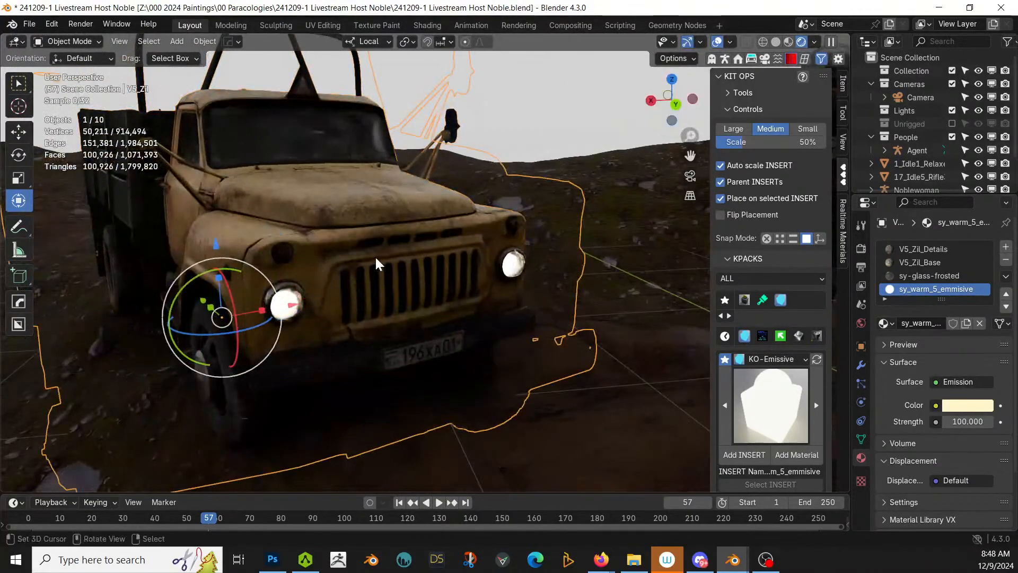
{"action": "middle_click_drag", "start_coordinate": [377, 264], "coordinate": [423, 266]}
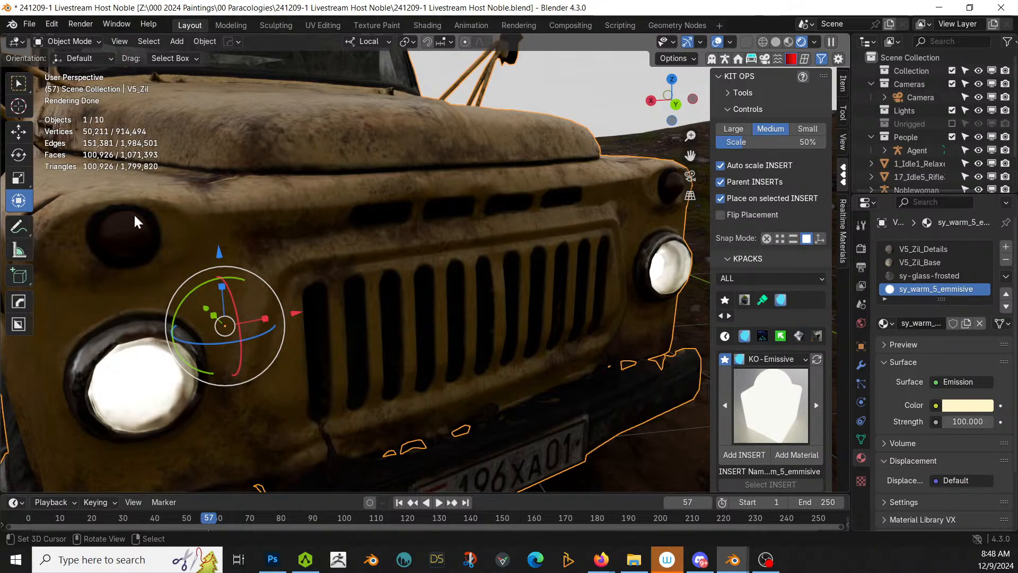
{"action": "key", "text": "z"}
{"action": "key", "text": "6"}
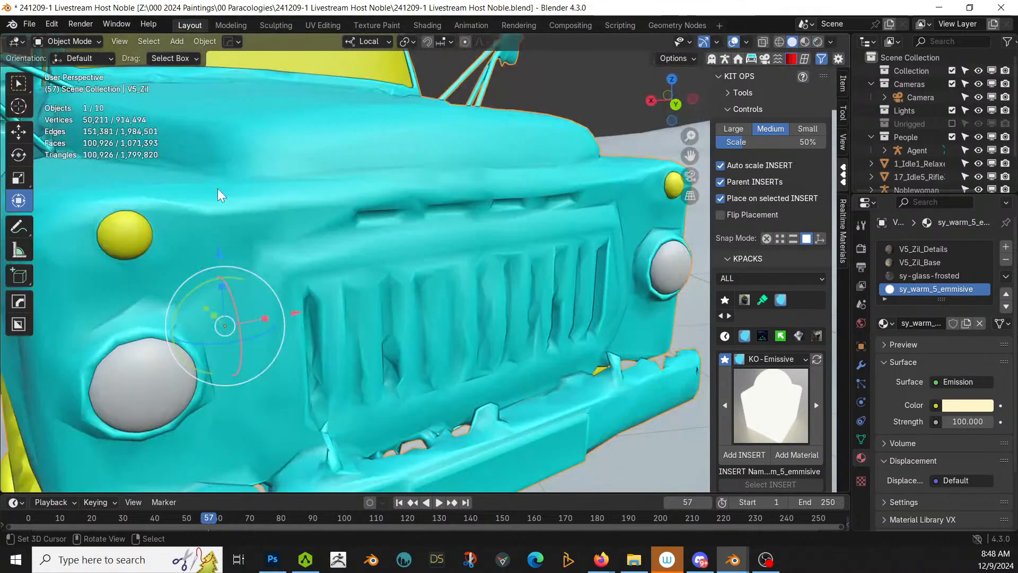
{"action": "right_click", "coordinate": [142, 232]}
{"action": "key", "text": "Tab"}
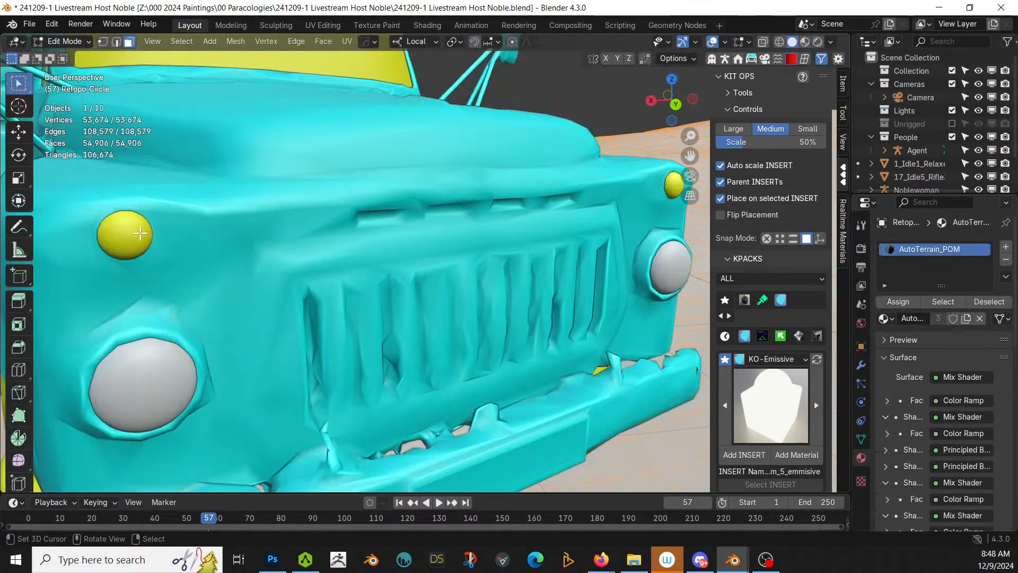
{"action": "left_click", "coordinate": [285, 222]}
{"action": "key", "text": "Tab"}
Step: Enter Edit Mode on the V5_Zil truck and select all linked faces of both small yellow lamps above the headlights
{"action": "right_click", "coordinate": [284, 222]}
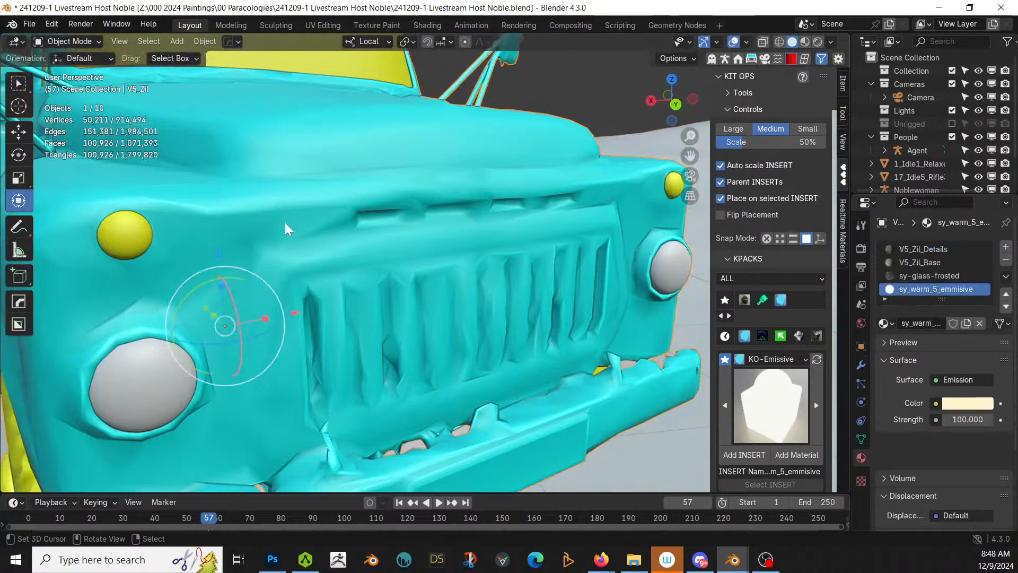
{"action": "key", "text": "Tab"}
{"action": "key", "text": "l"}
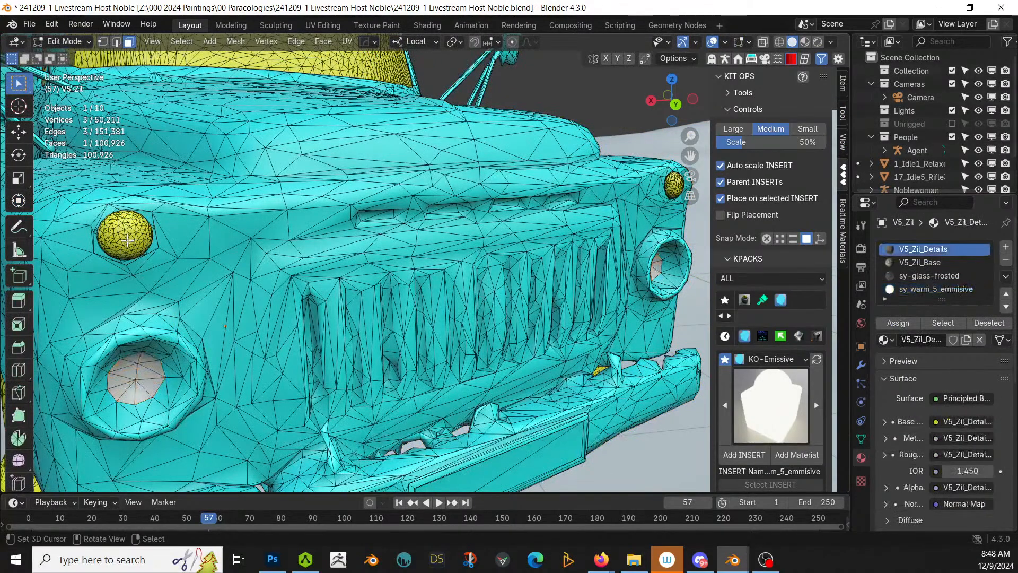
{"action": "key", "text": "l"}
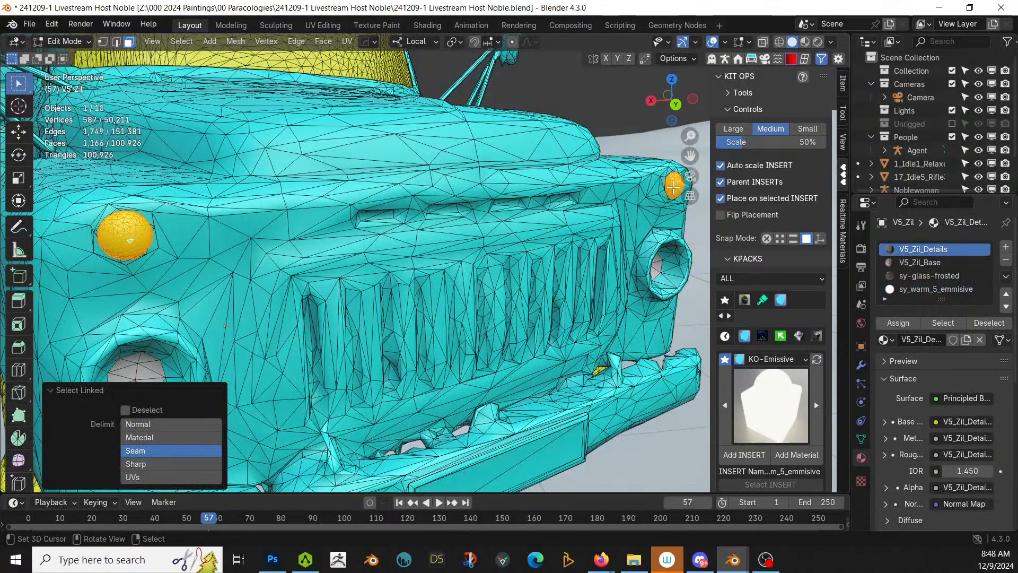
Step: Assign the selected yellow lamps to a new material slot that uses the existing V5_Zil_Details material
{"action": "left_click", "coordinate": [1006, 247]}
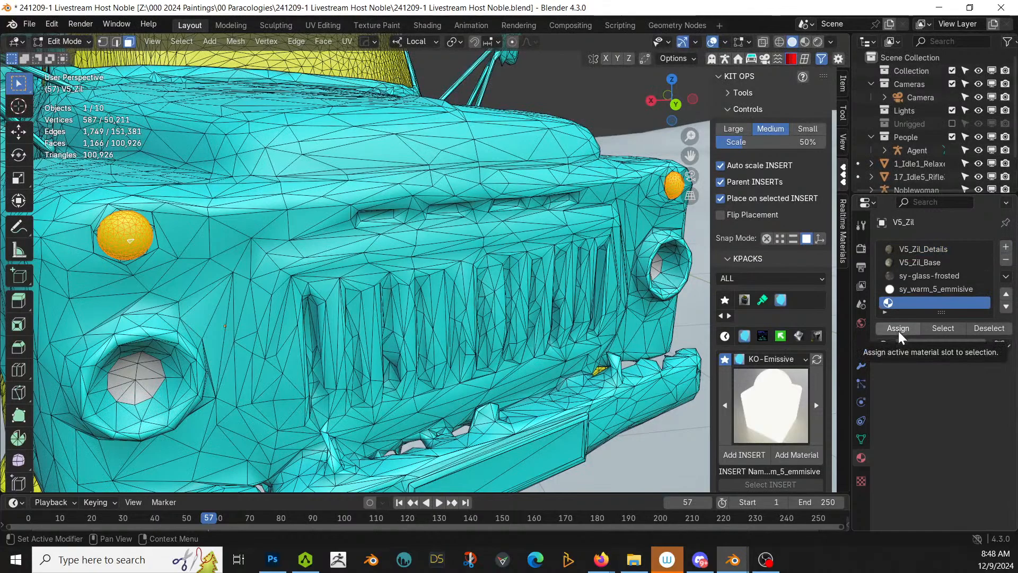
{"action": "left_click", "coordinate": [899, 329]}
{"action": "left_click", "coordinate": [884, 346]}
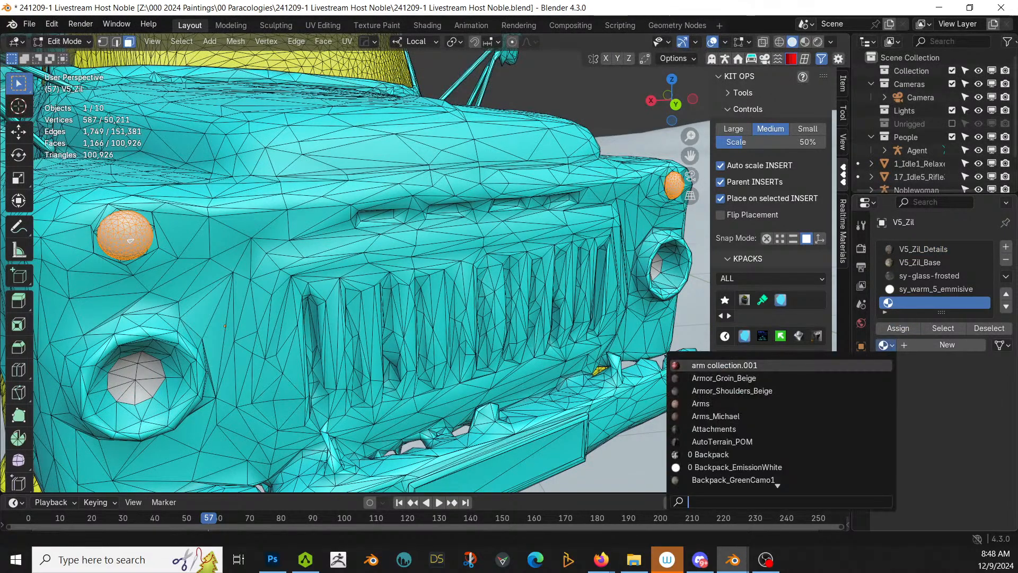
{"action": "type", "text": "v"}
{"action": "key", "text": "BackSpace"}
{"action": "type", "text": "z5"}
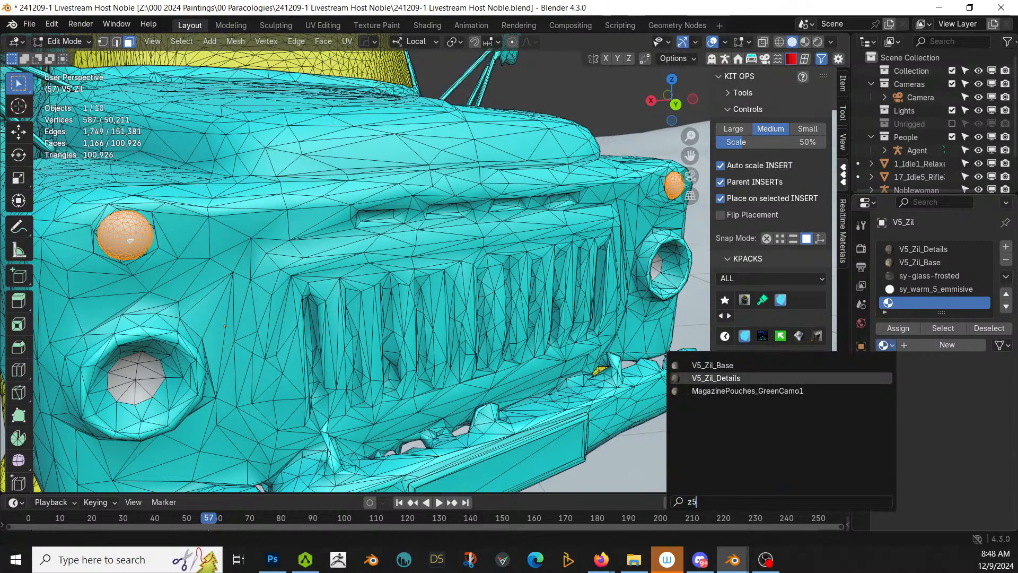
{"action": "left_click", "coordinate": [730, 377]}
Step: Make the lamps' V5_Zil_Details material an independent copy and set its Transmission weight to 1.000
{"action": "scroll", "coordinate": [946, 472], "scroll_direction": "down", "scroll_amount": 3}
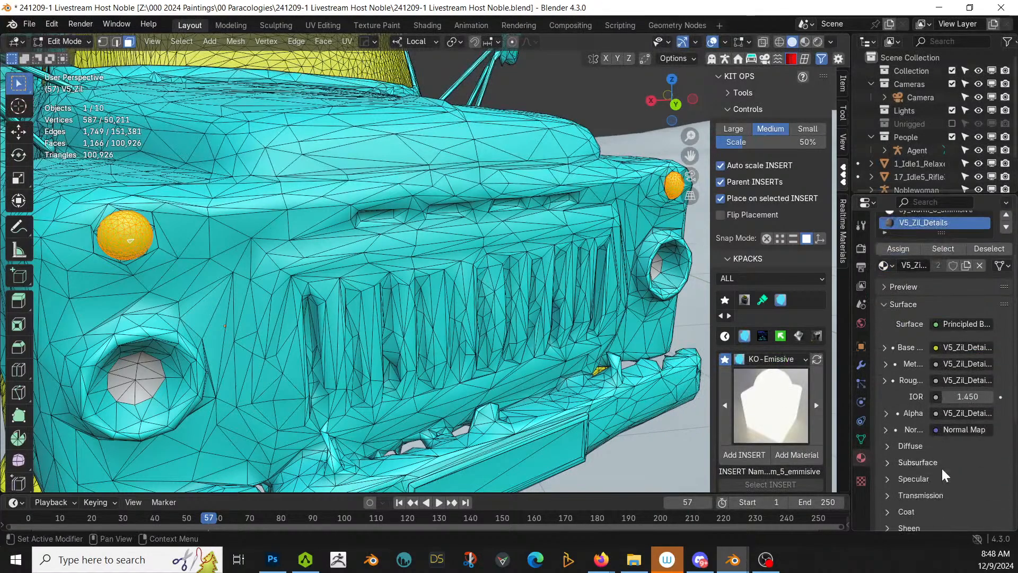
{"action": "left_click", "coordinate": [889, 495]}
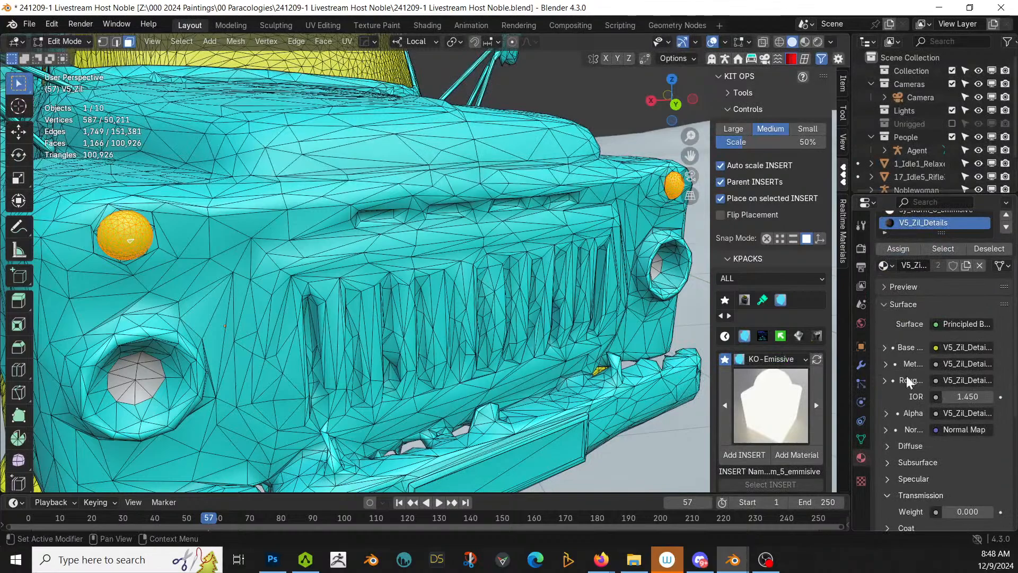
{"action": "left_click", "coordinate": [966, 265]}
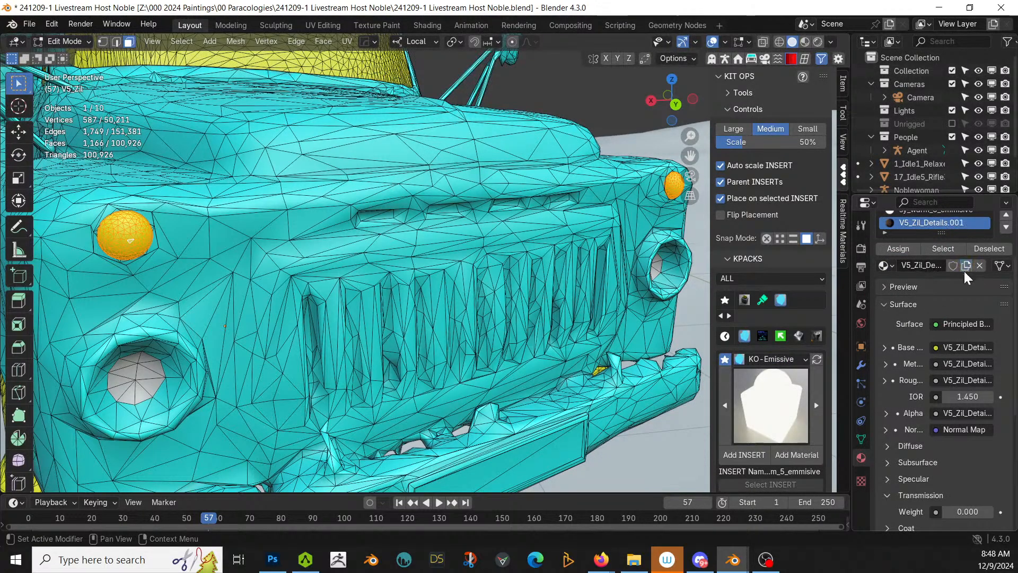
{"action": "left_click_drag", "start_coordinate": [966, 511], "coordinate": [997, 512]}
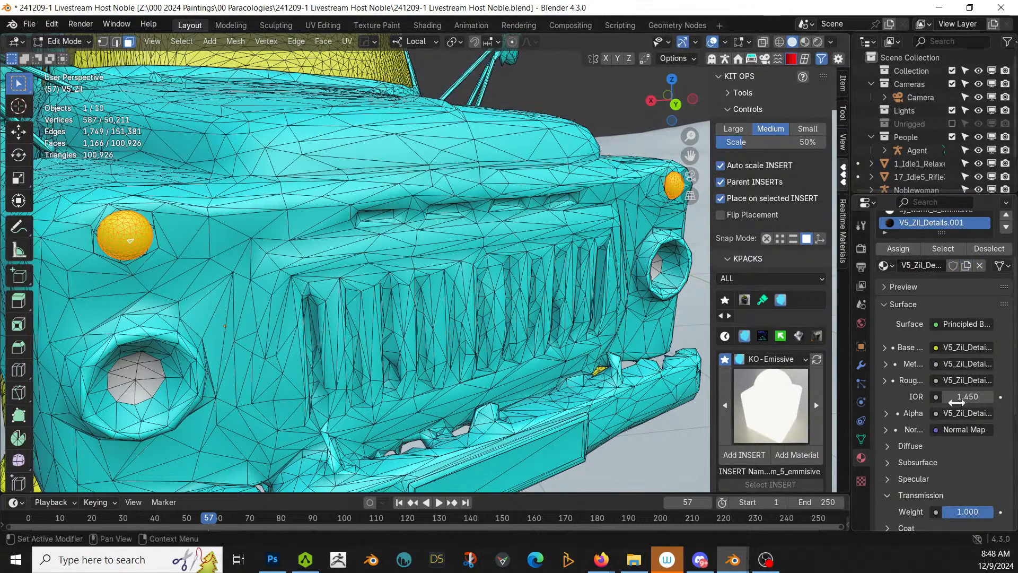
{"action": "key", "text": "Tab"}
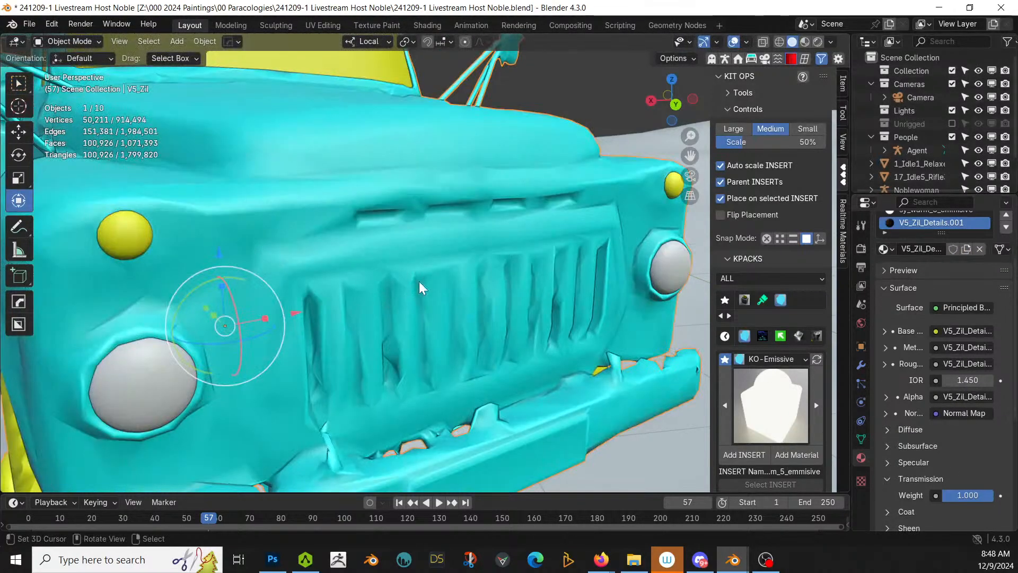
{"action": "key", "text": "Tab"}
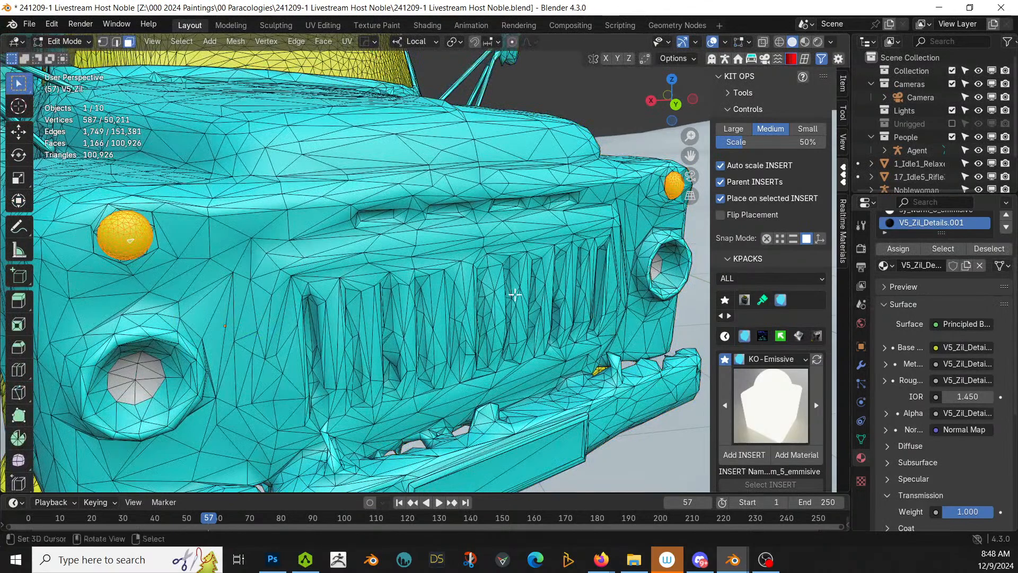
{"action": "key", "text": "h"}
{"action": "middle_click_drag", "start_coordinate": [132, 262], "coordinate": [128, 272]}
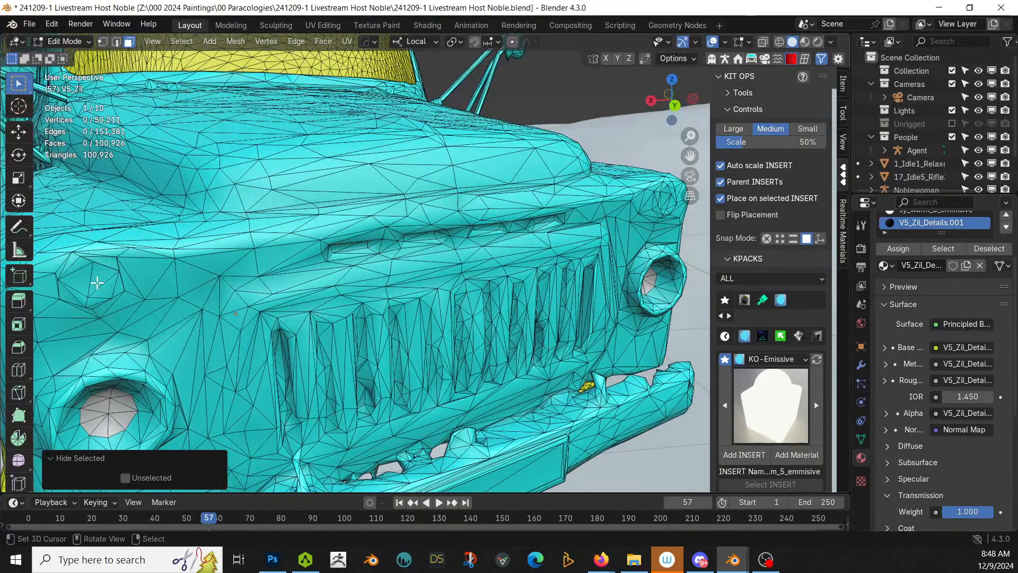
{"action": "left_click", "coordinate": [96, 282]}
{"action": "left_click", "coordinate": [77, 282], "text": "shift"}
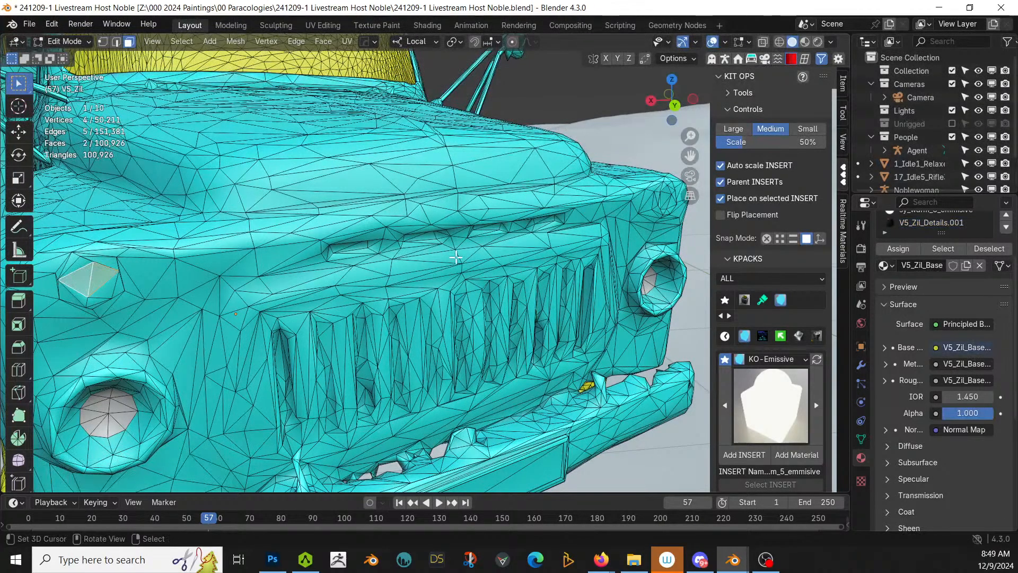
{"action": "key", "text": "alt+h"}
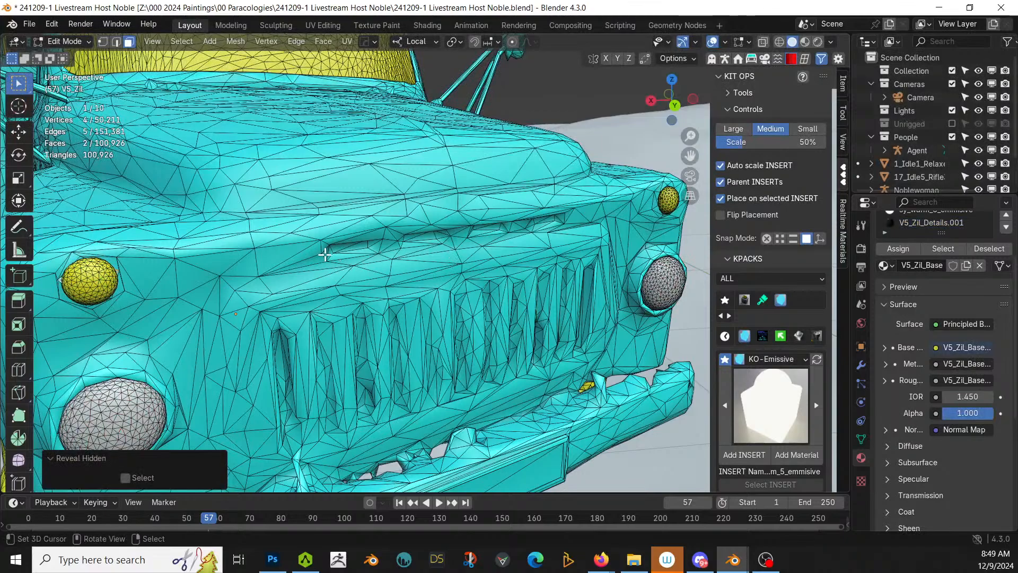
{"action": "key", "text": "h"}
{"action": "key", "text": "ctrl+z"}
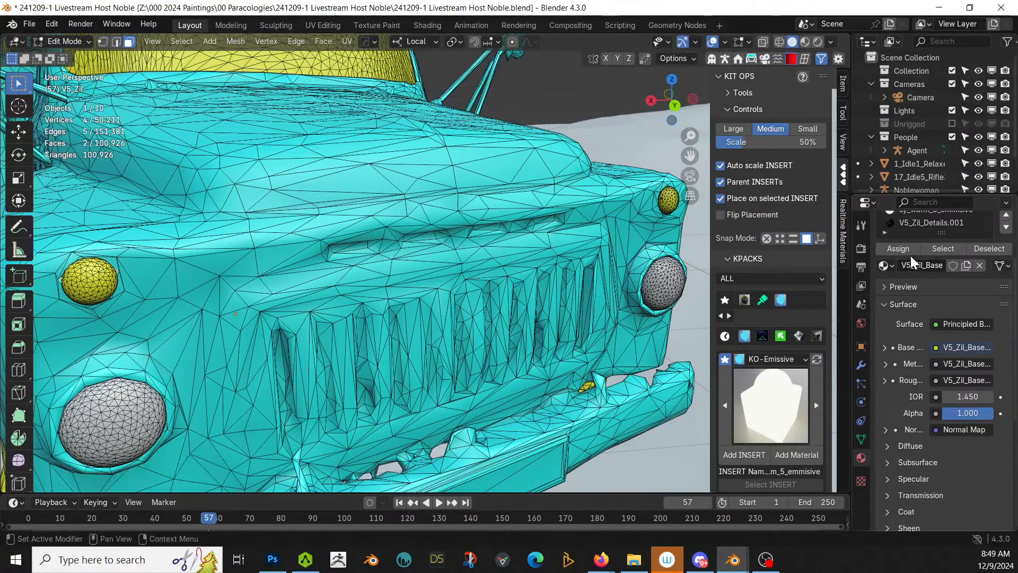
Step: Select the small lamps' faces through the V5_Zil_Details.001 material slot and hide them
{"action": "left_click", "coordinate": [914, 223]}
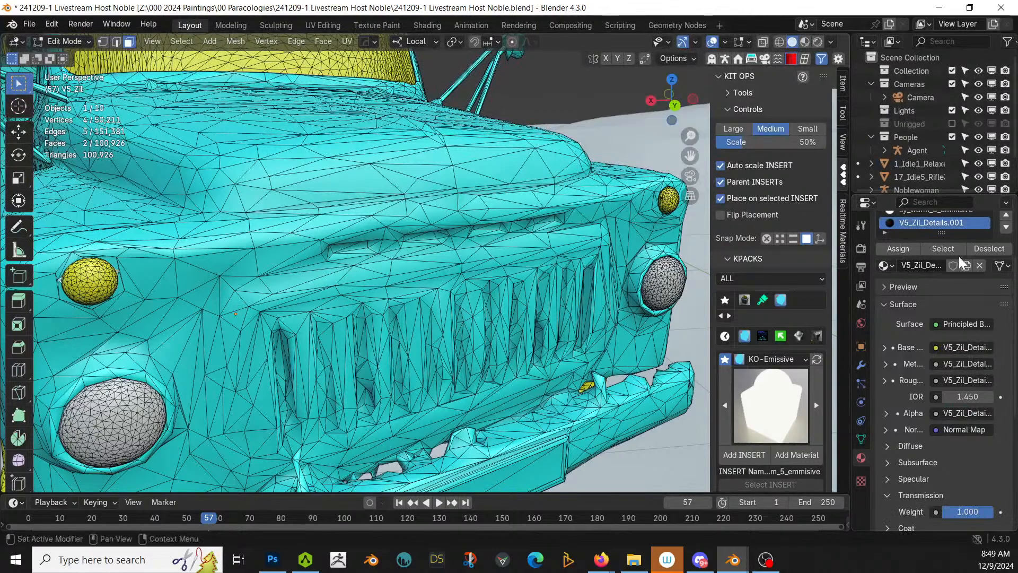
{"action": "left_click", "coordinate": [943, 249]}
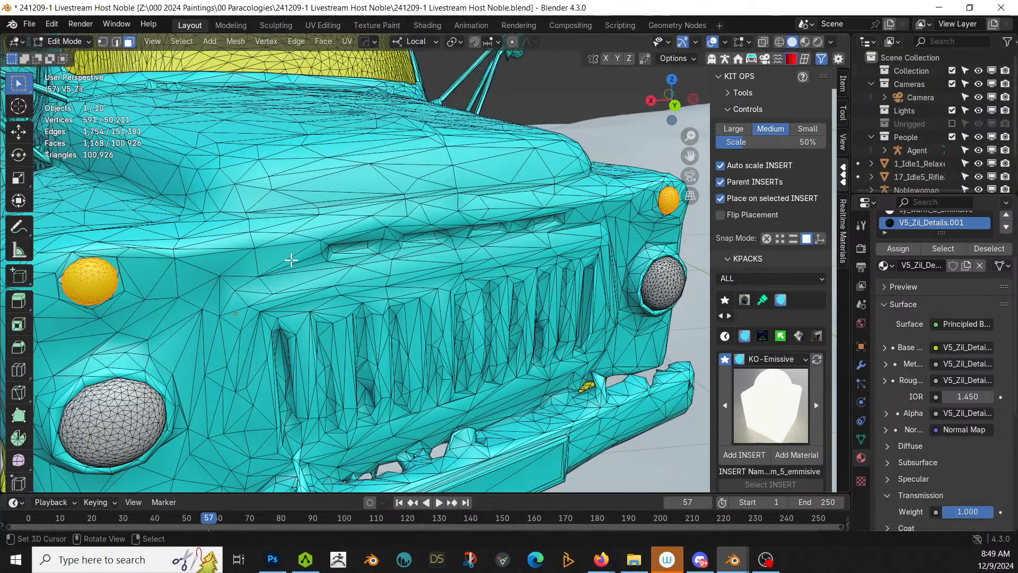
{"action": "key", "text": "h"}
{"action": "middle_click_drag", "start_coordinate": [85, 299], "coordinate": [103, 327], "text": "ctrl"}
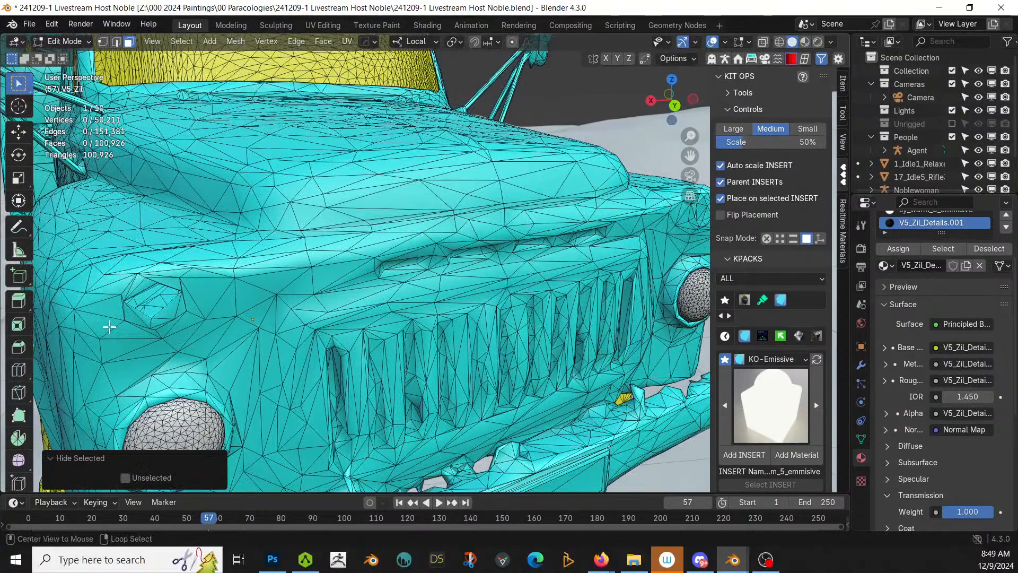
{"action": "key", "text": "alt+h"}
{"action": "left_click", "coordinate": [946, 248]}
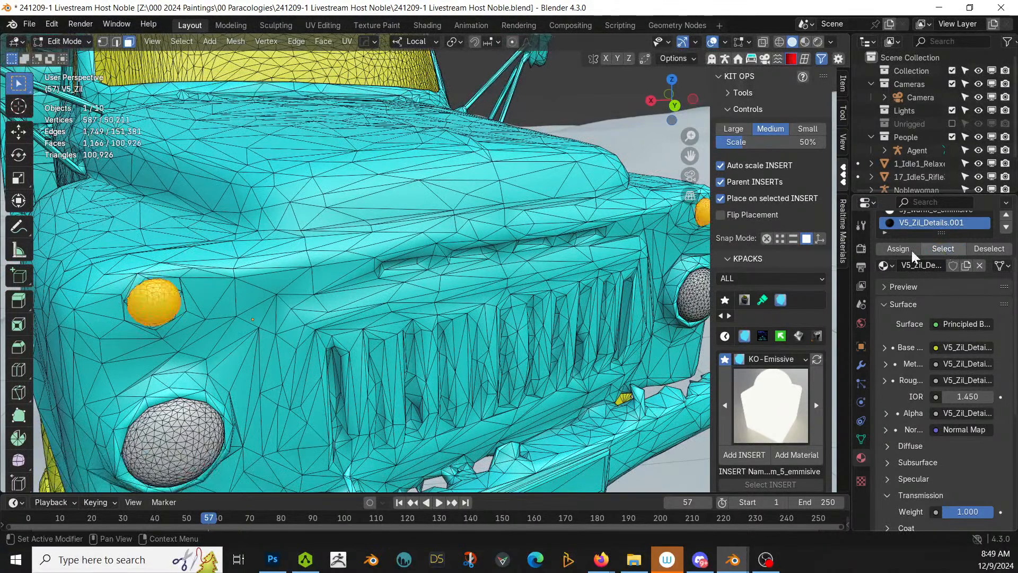
{"action": "key", "text": "h"}
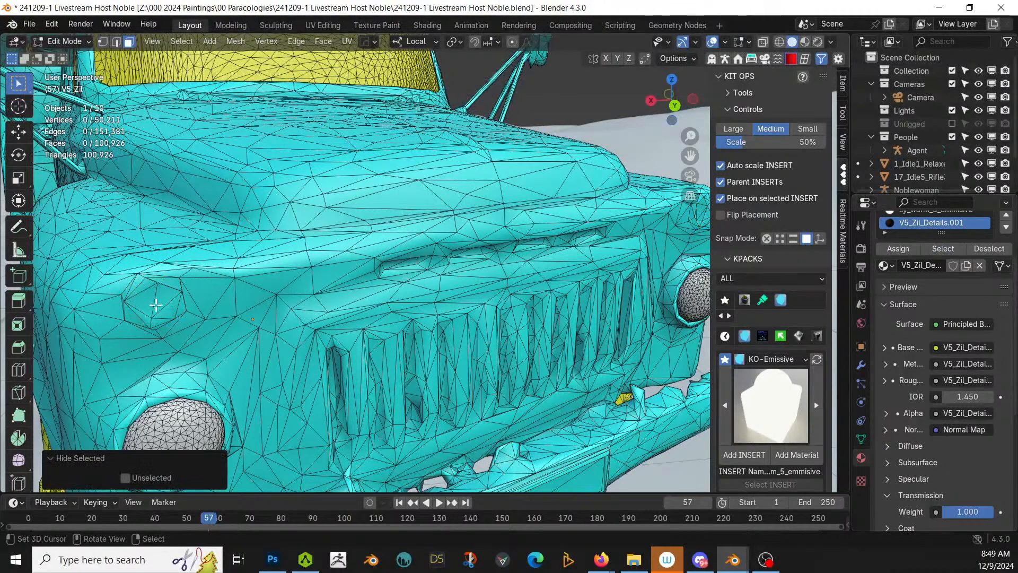
Step: Select the five body faces that lie behind the nearer hidden lamp
{"action": "right_click", "coordinate": [158, 305]}
{"action": "right_click", "coordinate": [143, 303], "text": "shift"}
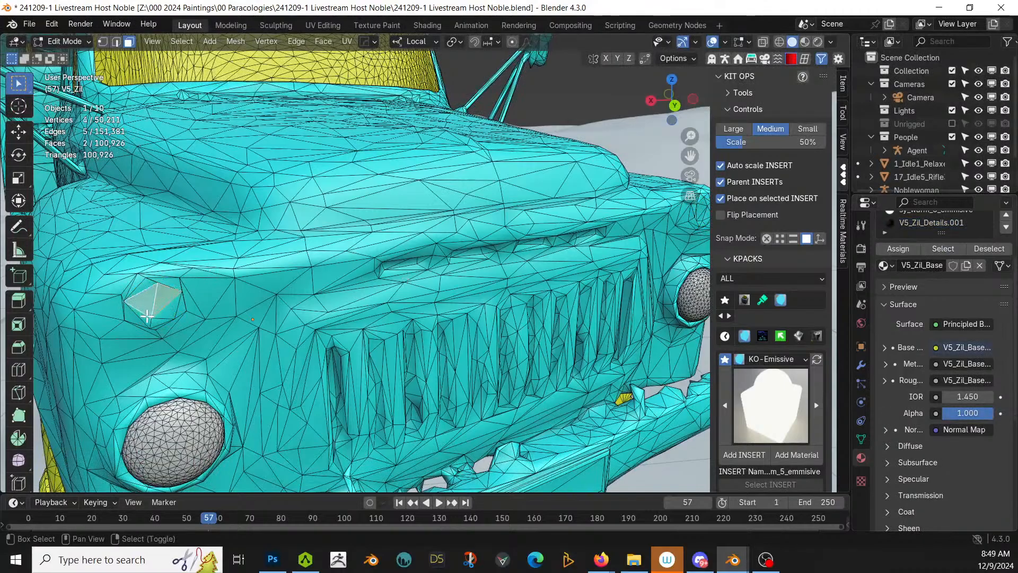
{"action": "right_click", "coordinate": [146, 320], "text": "shift"}
{"action": "right_click", "coordinate": [161, 322], "text": "shift"}
{"action": "right_click", "coordinate": [171, 310], "text": "shift"}
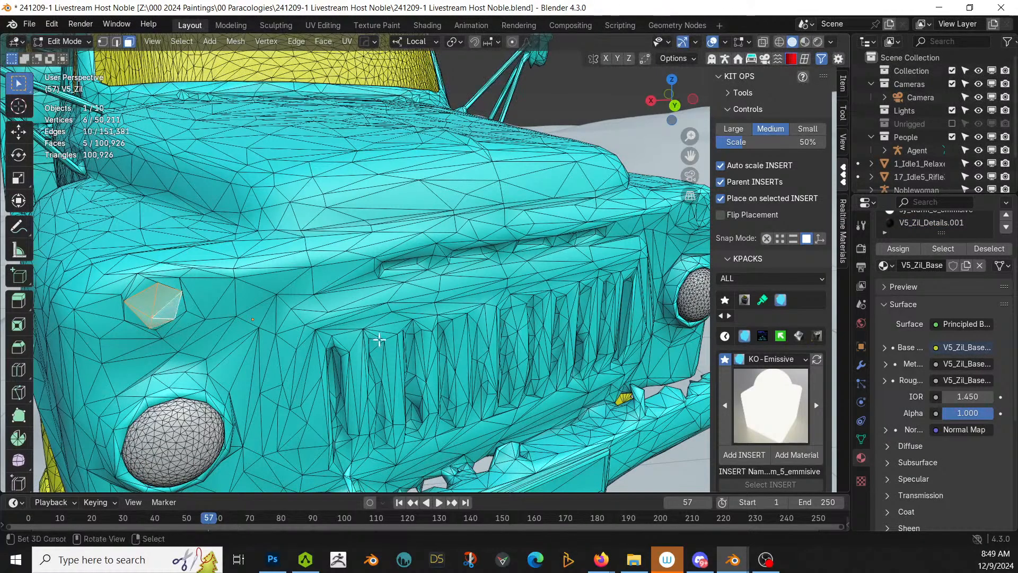
Step: Add the six body faces behind the other hidden lamp, on the far side of the grille, to the selection
{"action": "middle_click_drag", "start_coordinate": [377, 341], "coordinate": [323, 344]}
{"action": "scroll", "coordinate": [344, 340], "scroll_direction": "up", "scroll_amount": 4}
{"action": "middle_click_drag", "start_coordinate": [671, 248], "coordinate": [609, 259], "text": "shift"}
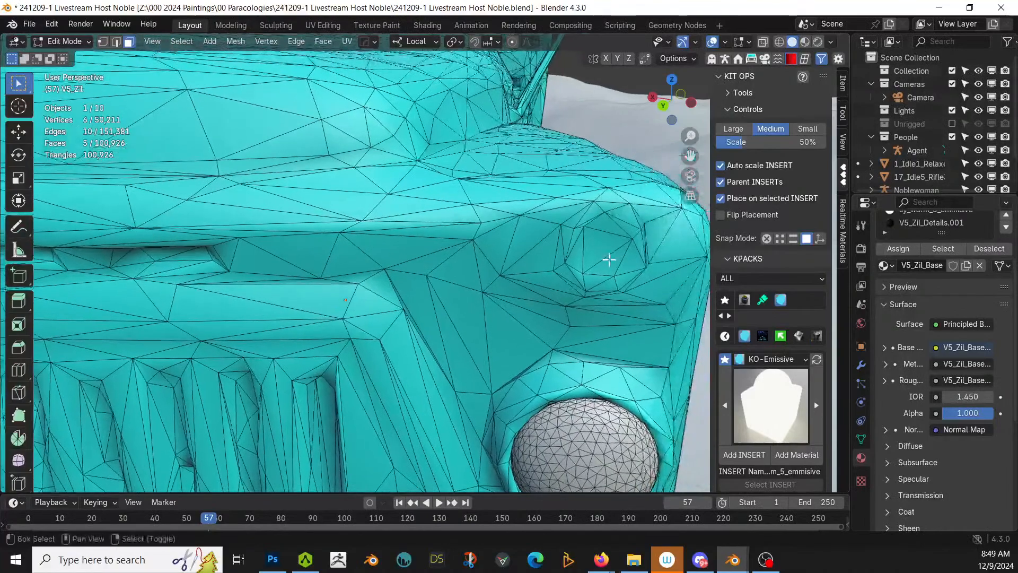
{"action": "right_click", "coordinate": [604, 246], "text": "shift"}
{"action": "right_click", "coordinate": [616, 258], "text": "shift"}
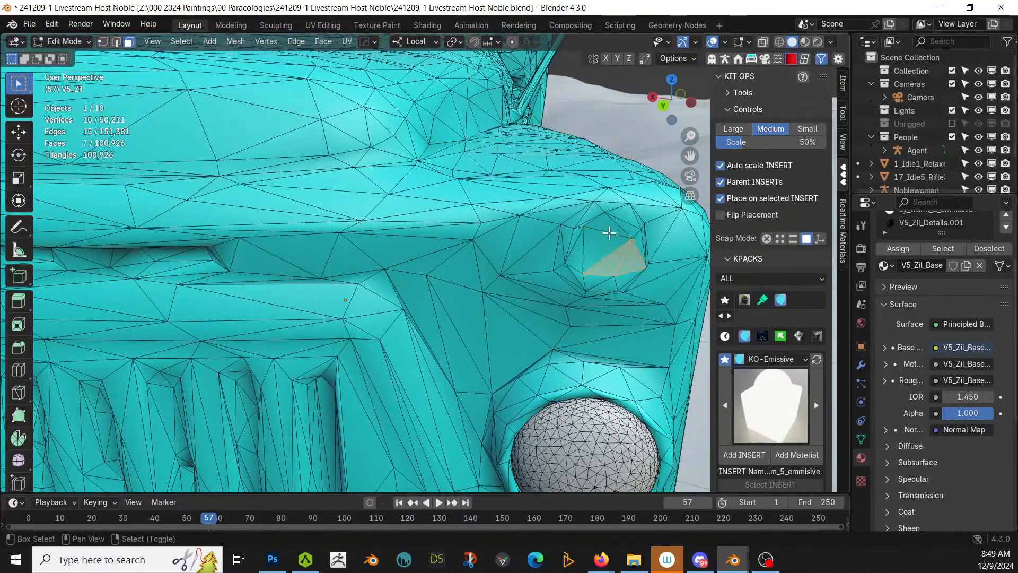
{"action": "right_click", "coordinate": [620, 242], "text": "shift"}
{"action": "right_click", "coordinate": [615, 227], "text": "shift"}
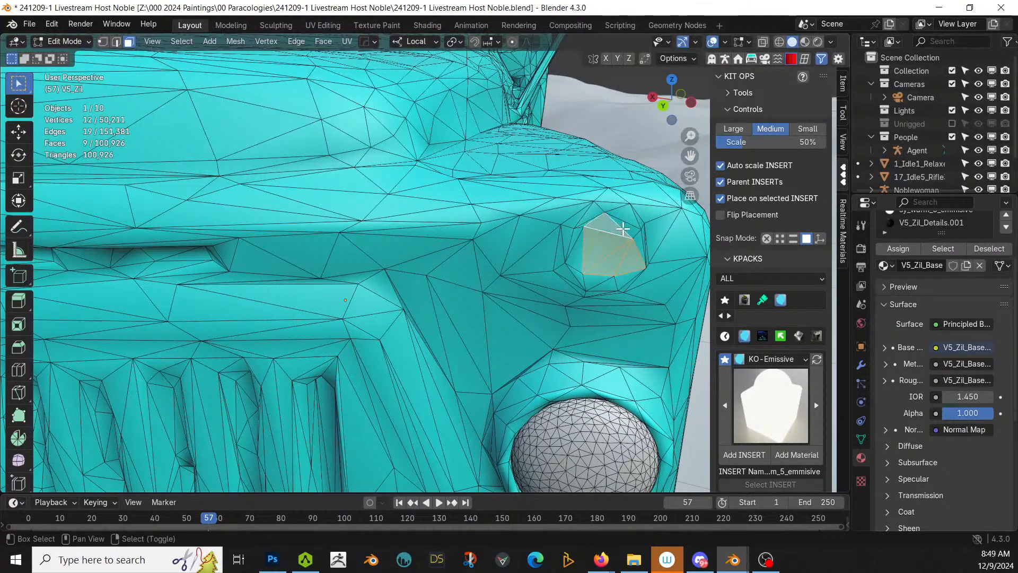
{"action": "right_click", "coordinate": [636, 236], "text": "shift"}
{"action": "right_click", "coordinate": [640, 241], "text": "shift"}
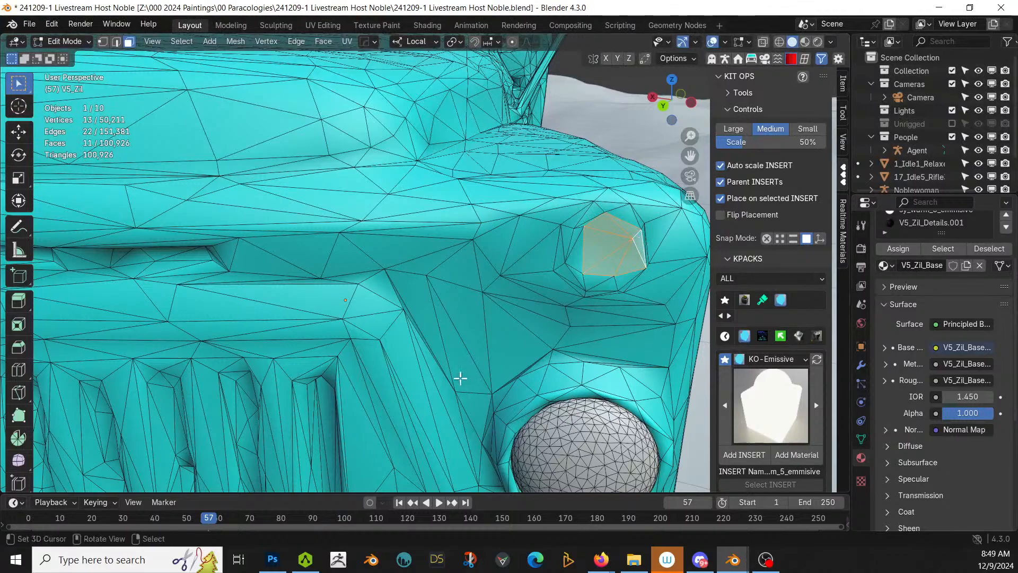
Step: Reveal the hidden lamps and inset the selected faces behind them by about 0.015 m
{"action": "key", "text": "alt+h"}
{"action": "scroll", "coordinate": [425, 380], "scroll_direction": "down", "scroll_amount": 6}
{"action": "middle_click_drag", "start_coordinate": [416, 382], "coordinate": [460, 418], "text": "shift"}
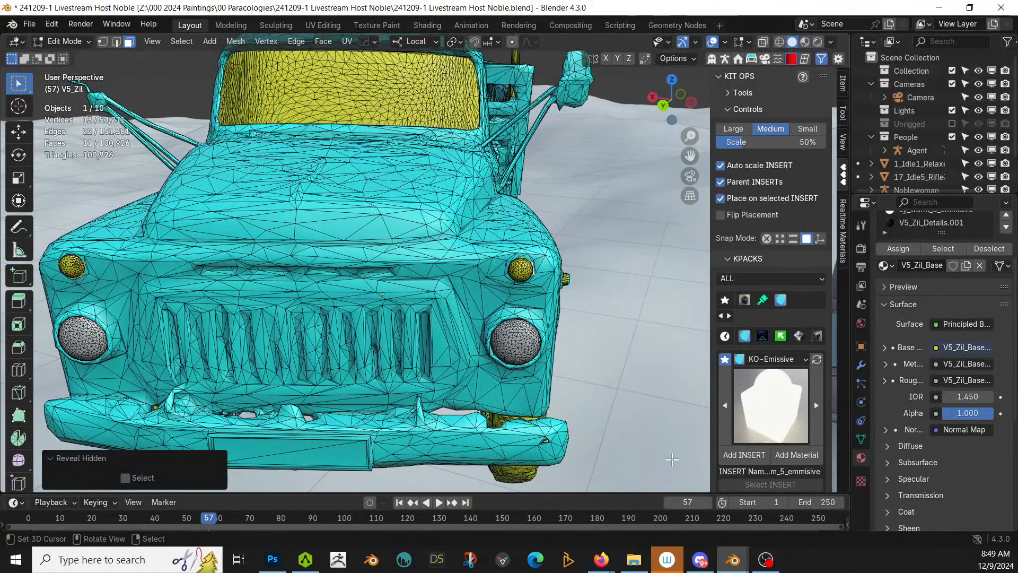
{"action": "key", "text": "i"}
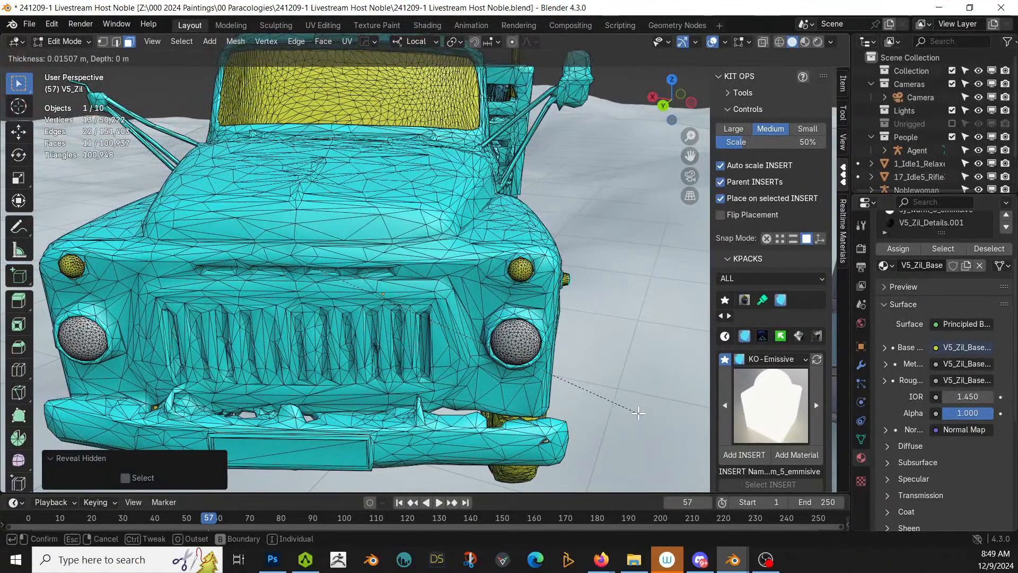
{"action": "left_click", "coordinate": [639, 413]}
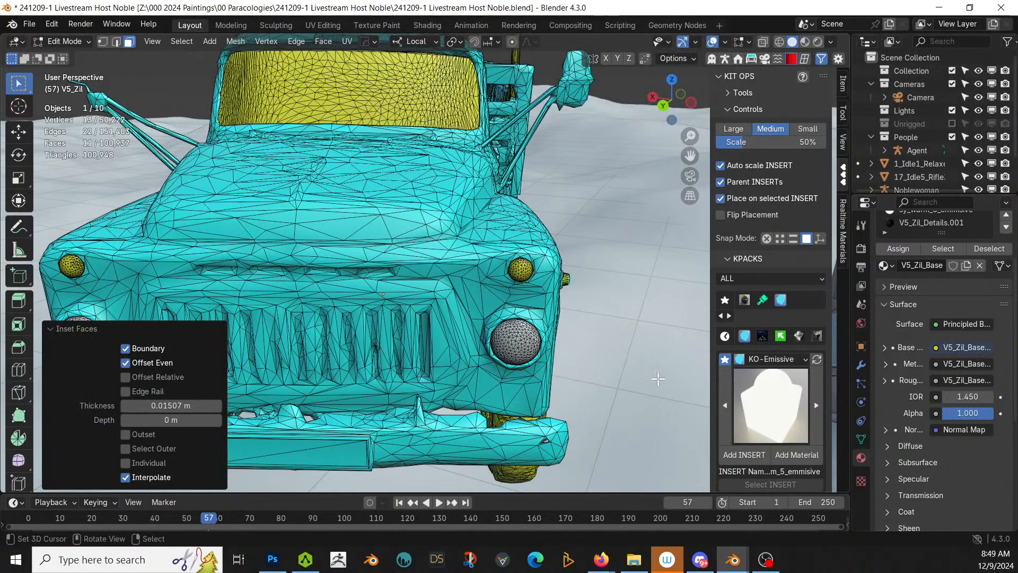
Step: Assign the sy_warm_5_emmisive material to the inset faces and return to Object Mode
{"action": "left_click", "coordinate": [789, 457]}
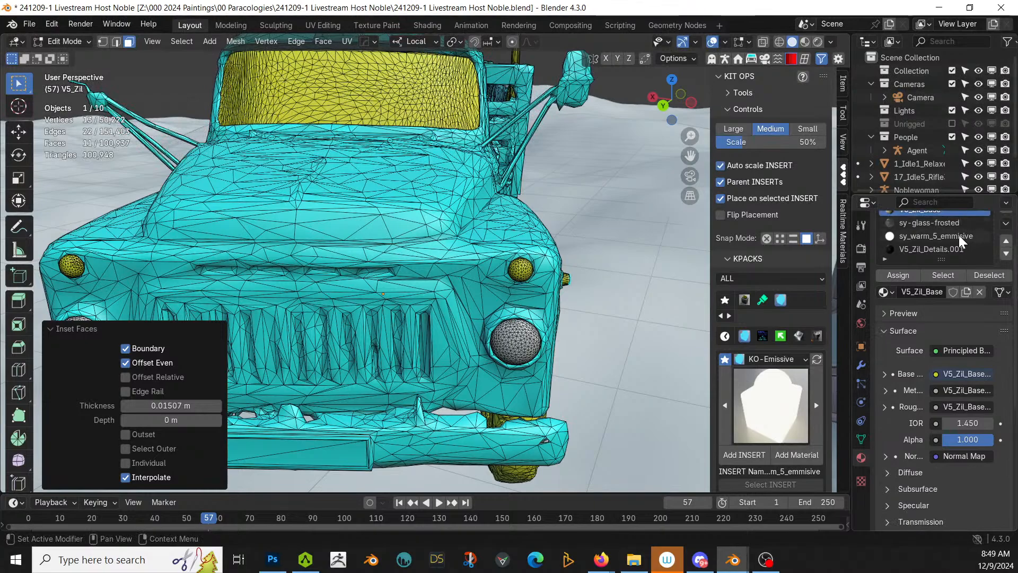
{"action": "left_click", "coordinate": [955, 238]}
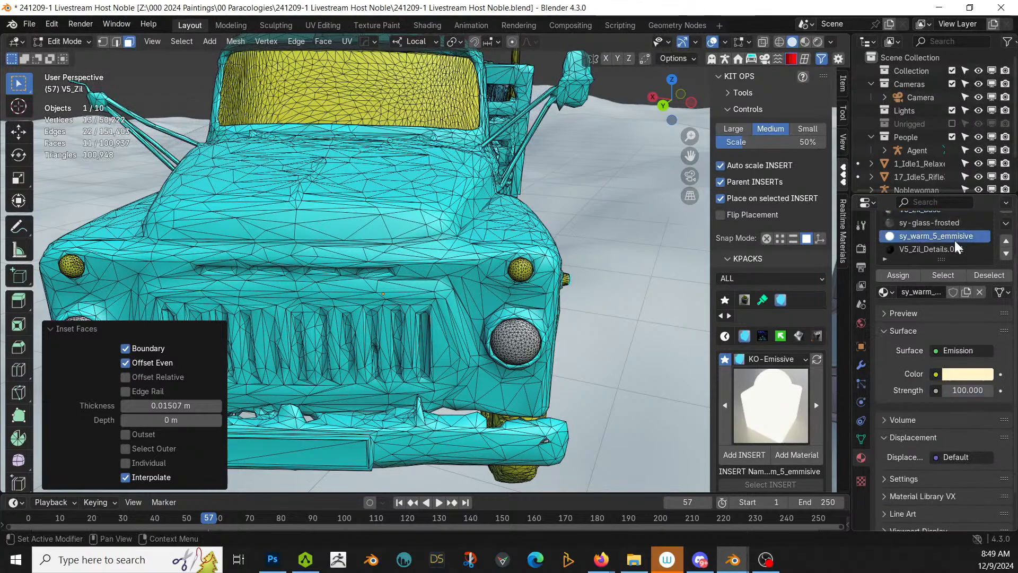
{"action": "left_click", "coordinate": [906, 277]}
{"action": "key", "text": "Tab"}
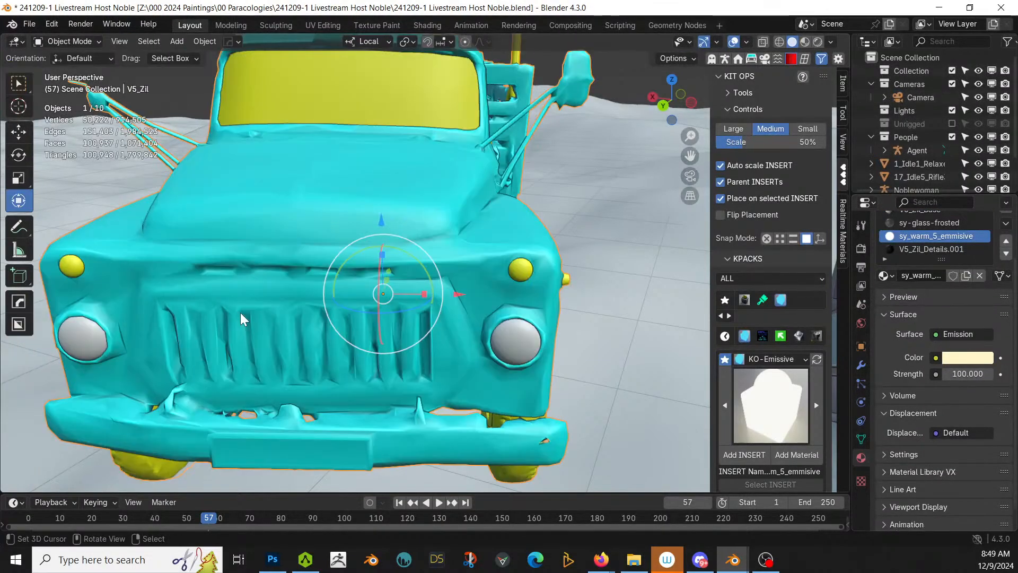
Step: Check the truck's front lamps in rendered shading from the front and the side, and save the file
{"action": "key", "text": "z"}
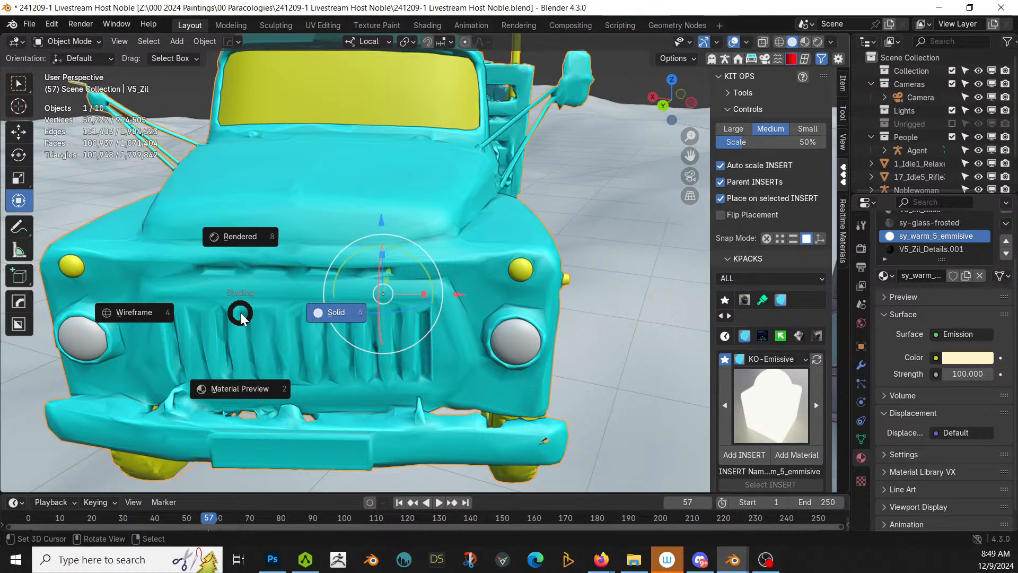
{"action": "left_click", "coordinate": [339, 224]}
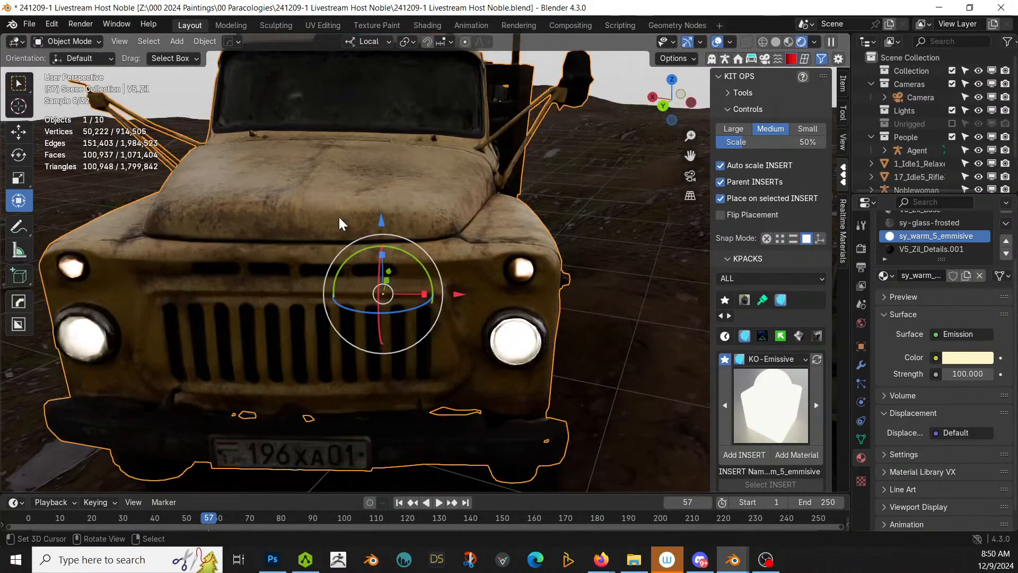
{"action": "middle_click_drag", "start_coordinate": [340, 224], "coordinate": [369, 205]}
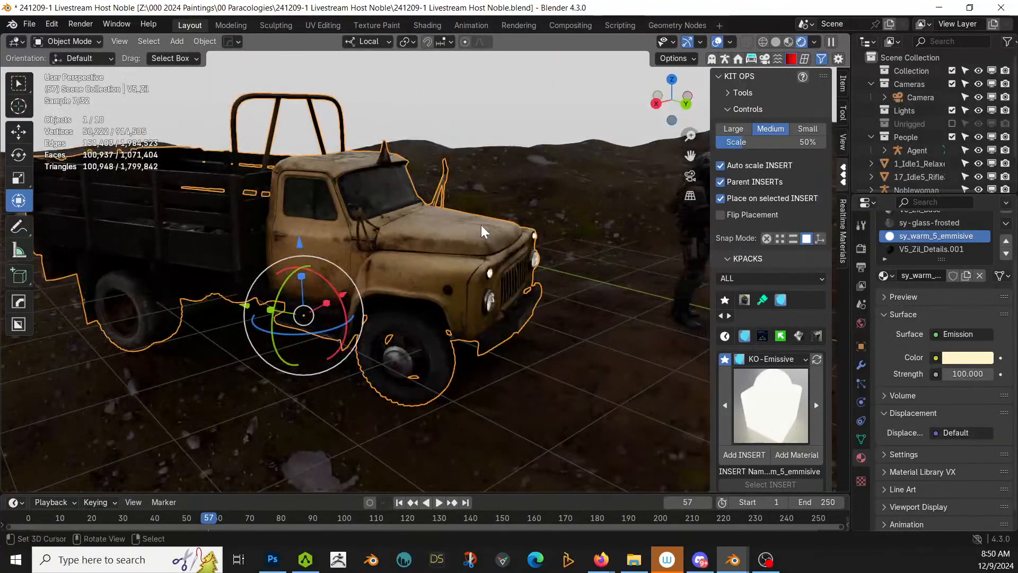
{"action": "key", "text": "ctrl+s"}
{"action": "scroll", "coordinate": [480, 225], "scroll_direction": "down", "scroll_amount": 3}
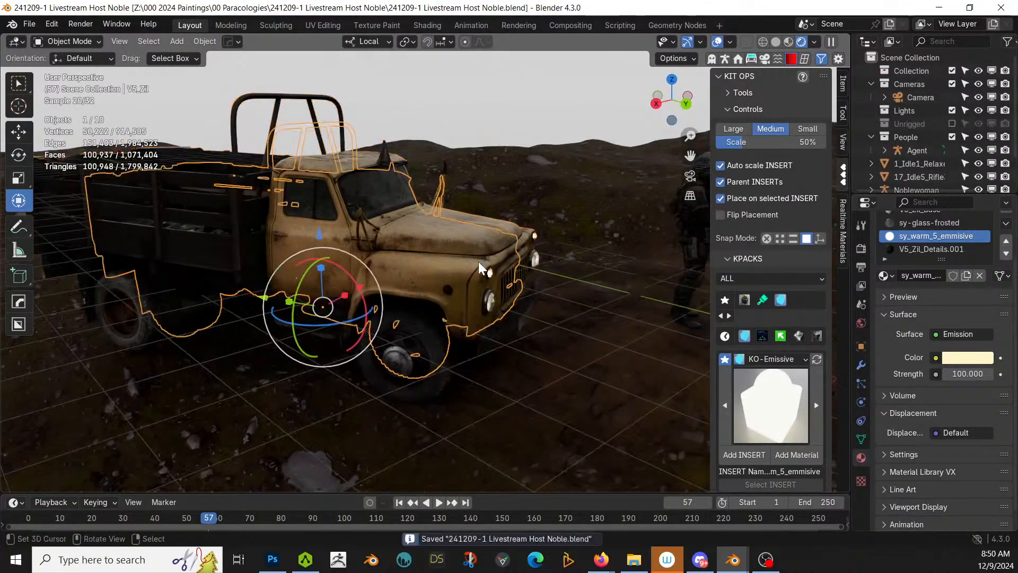
Step: View the truck and the figures together from the side and return the viewport to solid shading
{"action": "middle_click_drag", "start_coordinate": [412, 268], "coordinate": [452, 260]}
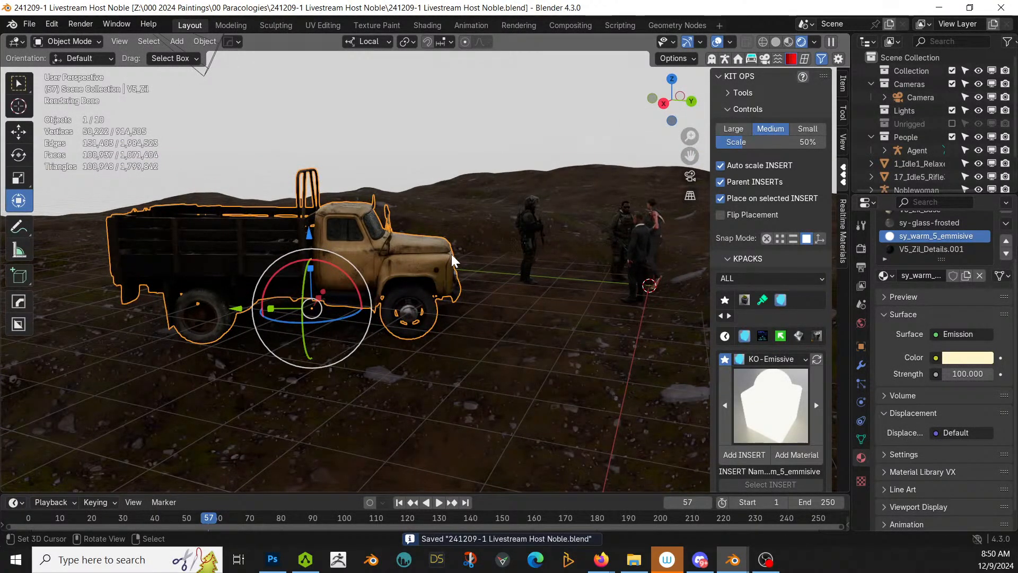
{"action": "key", "text": "z"}
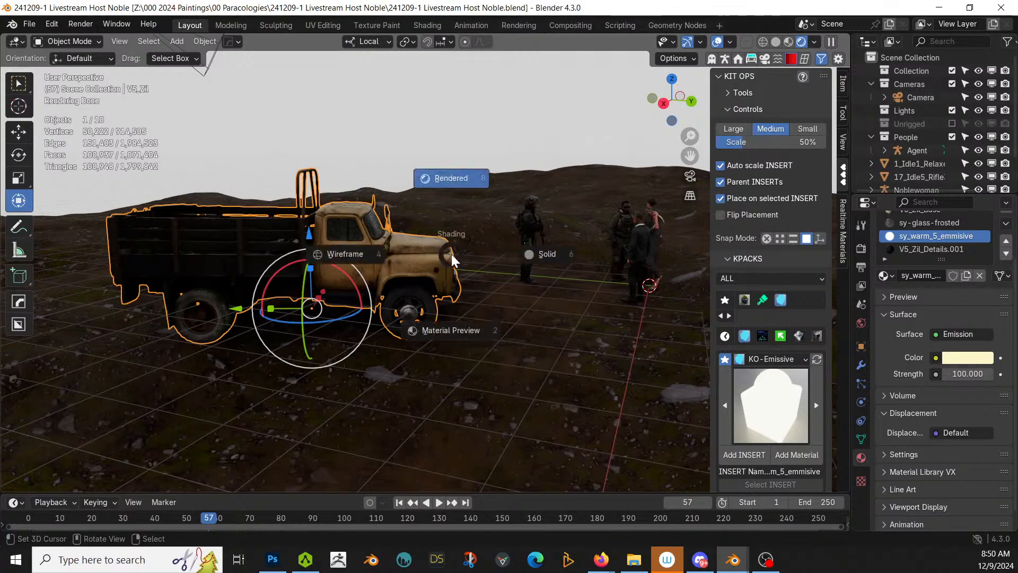
{"action": "key", "text": "6"}
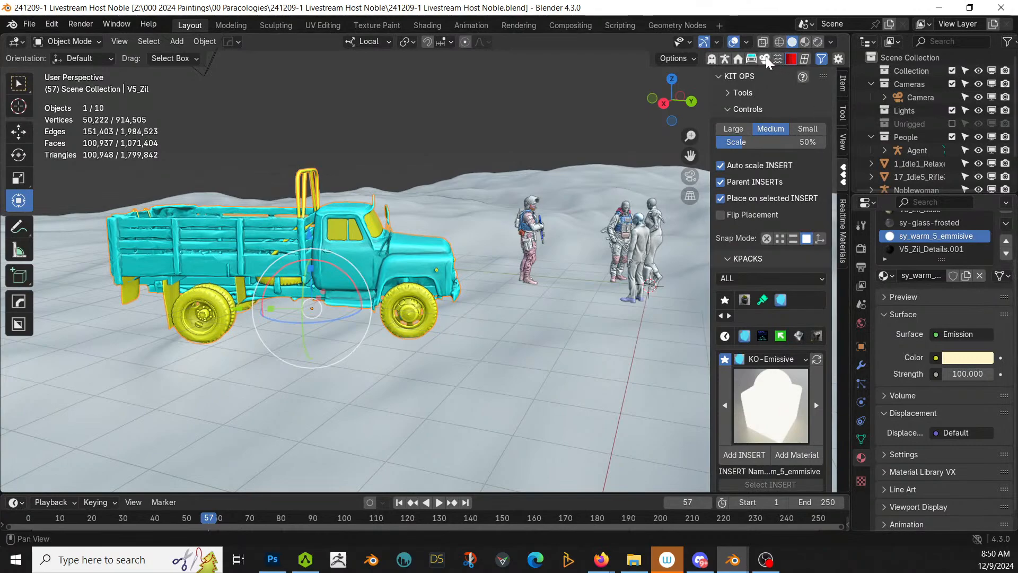
Step: Set the terrain mesh as the Geo-Scatter emitter object
{"action": "left_click", "coordinate": [843, 84]}
{"action": "left_click", "coordinate": [842, 409]}
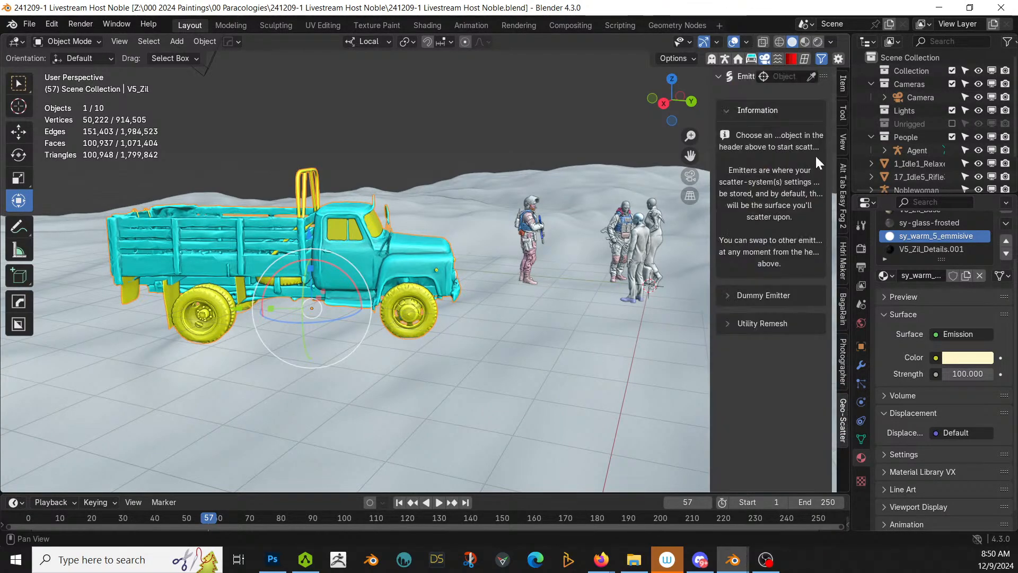
{"action": "left_click", "coordinate": [811, 76]}
{"action": "left_click", "coordinate": [553, 385]}
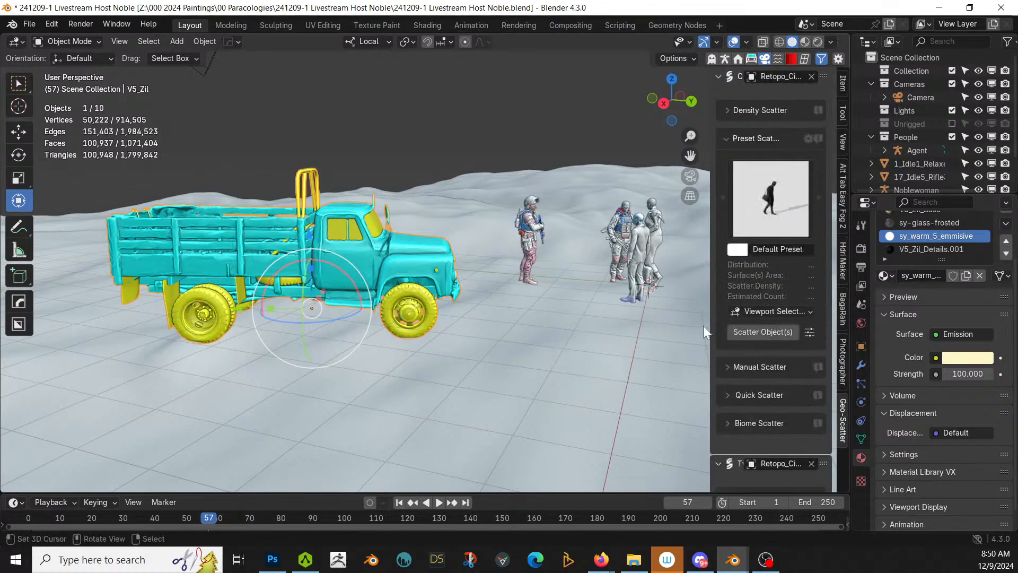
Step: Open the Geo-Scatter biome library and widen its window to show six columns of presets
{"action": "left_click", "coordinate": [726, 422]}
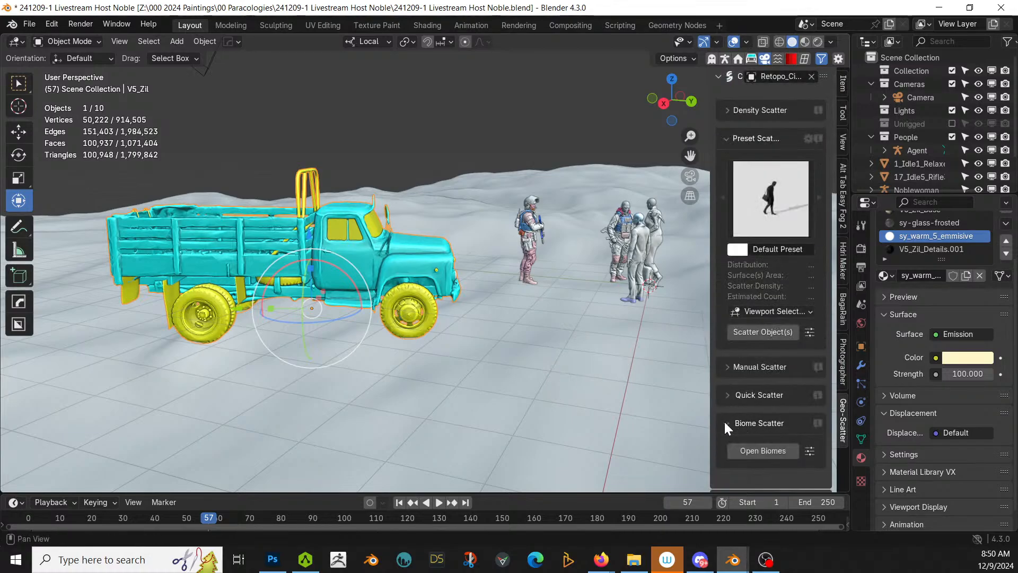
{"action": "left_click", "coordinate": [772, 449]}
{"action": "left_click", "coordinate": [205, 79]}
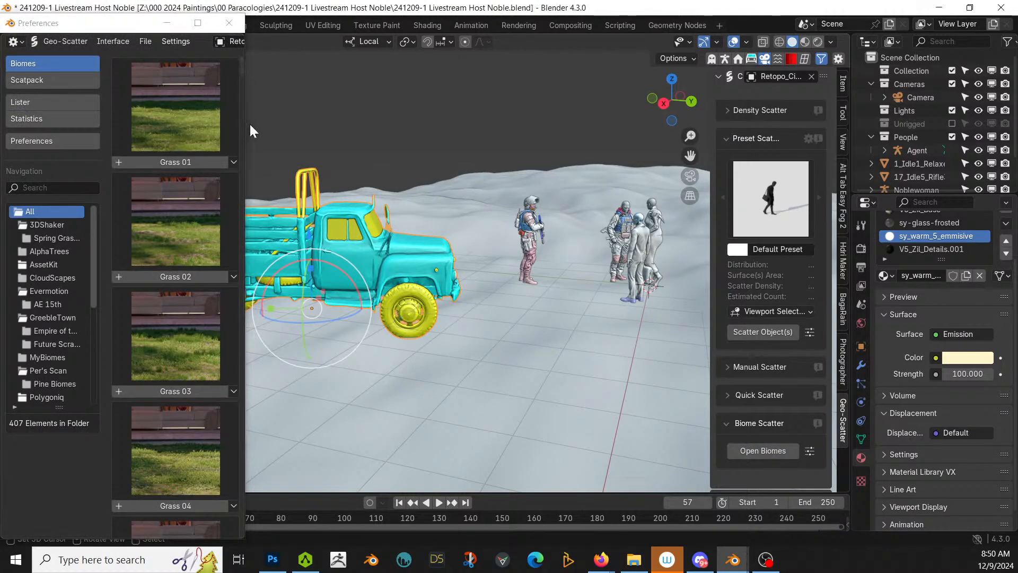
{"action": "left_click_drag", "start_coordinate": [247, 121], "coordinate": [739, 122]}
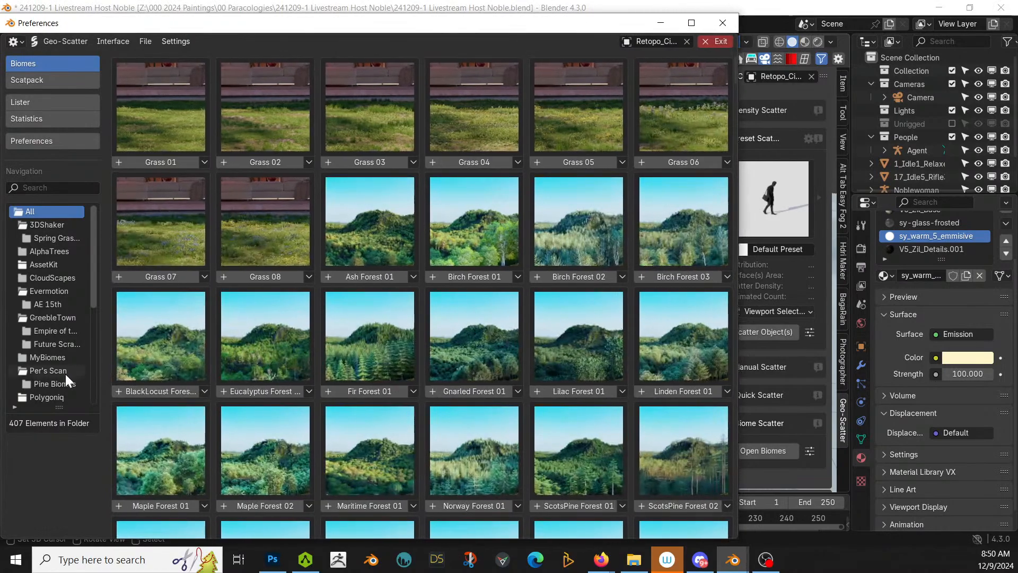
Step: Scatter the Grass 10 biome from the Scatter Pro library over the terrain, accepting the option to hide the scatter systems
{"action": "scroll", "coordinate": [69, 378], "scroll_direction": "down", "scroll_amount": 7}
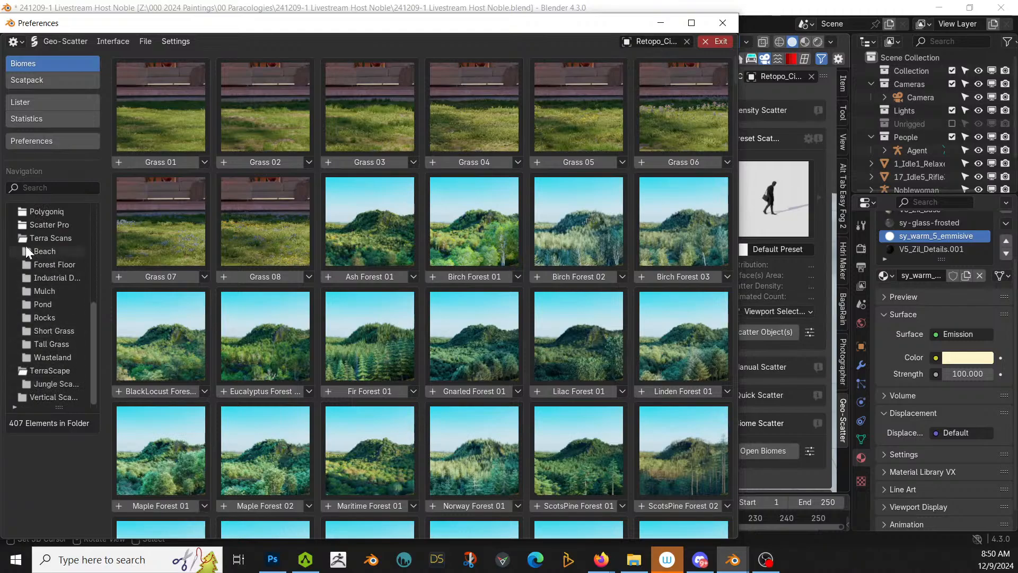
{"action": "left_click", "coordinate": [27, 236]}
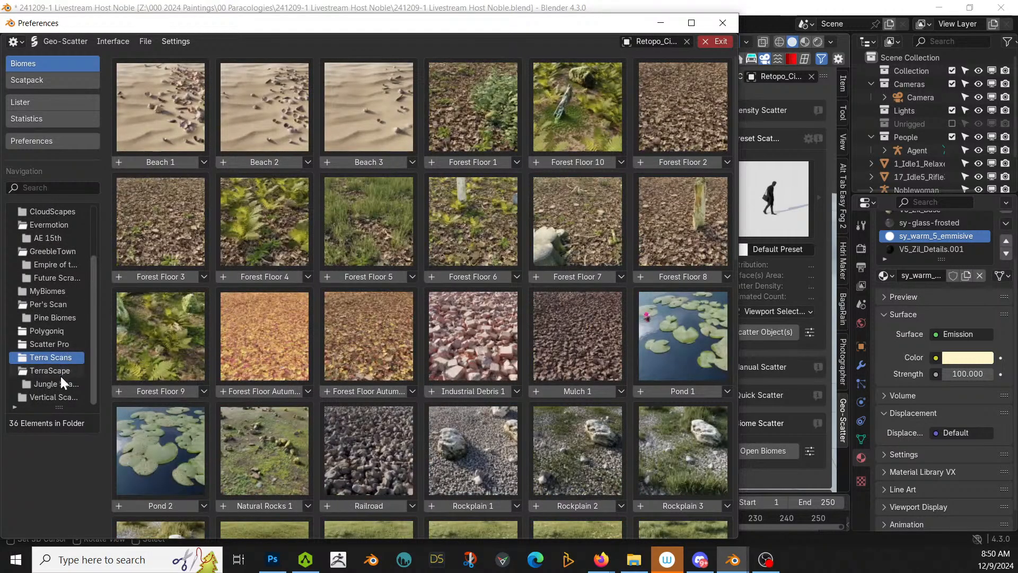
{"action": "left_click", "coordinate": [61, 343]}
{"action": "scroll", "coordinate": [525, 339], "scroll_direction": "down", "scroll_amount": 3}
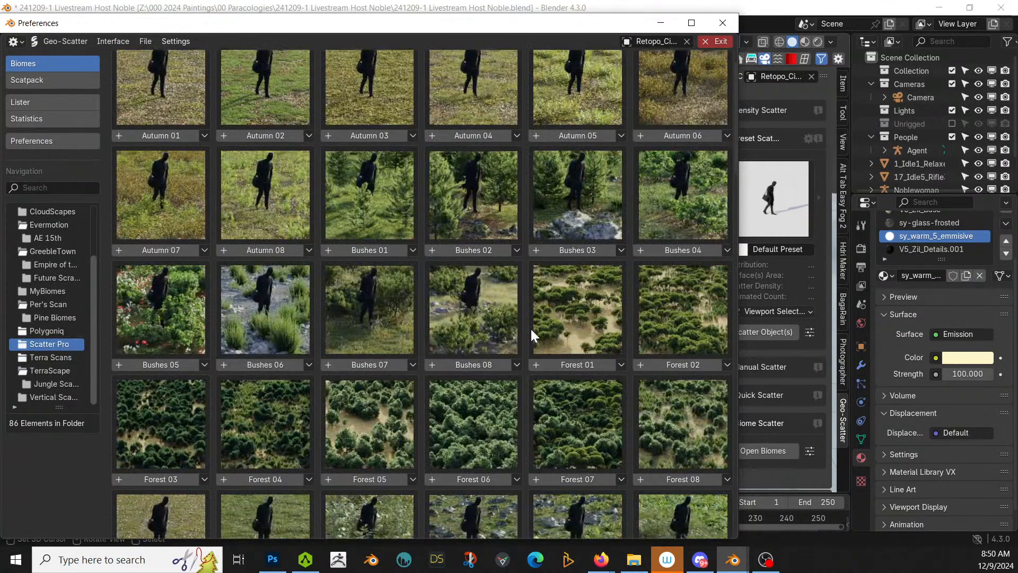
{"action": "scroll", "coordinate": [531, 329], "scroll_direction": "down", "scroll_amount": 8}
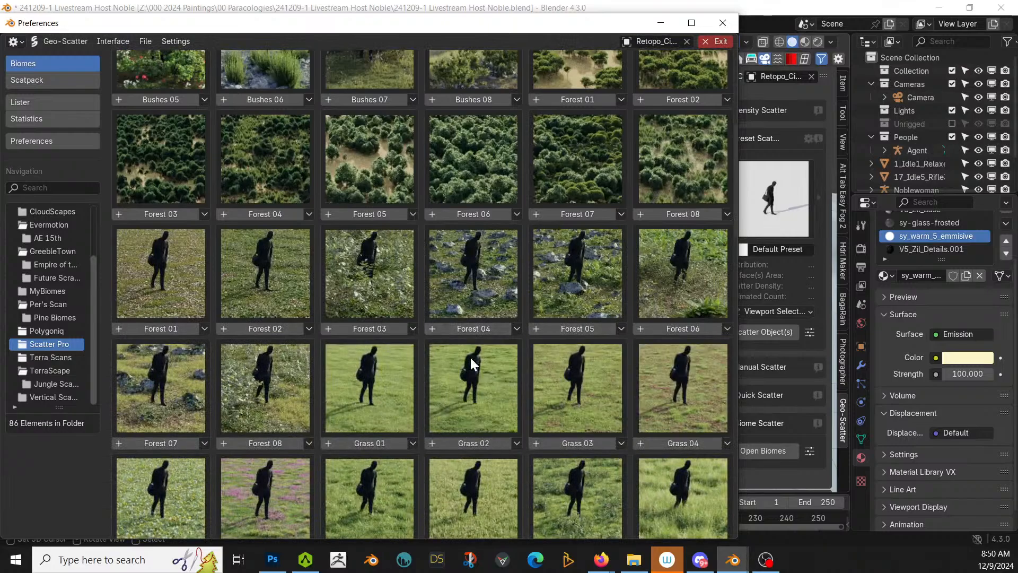
{"action": "scroll", "coordinate": [471, 358], "scroll_direction": "down", "scroll_amount": 12}
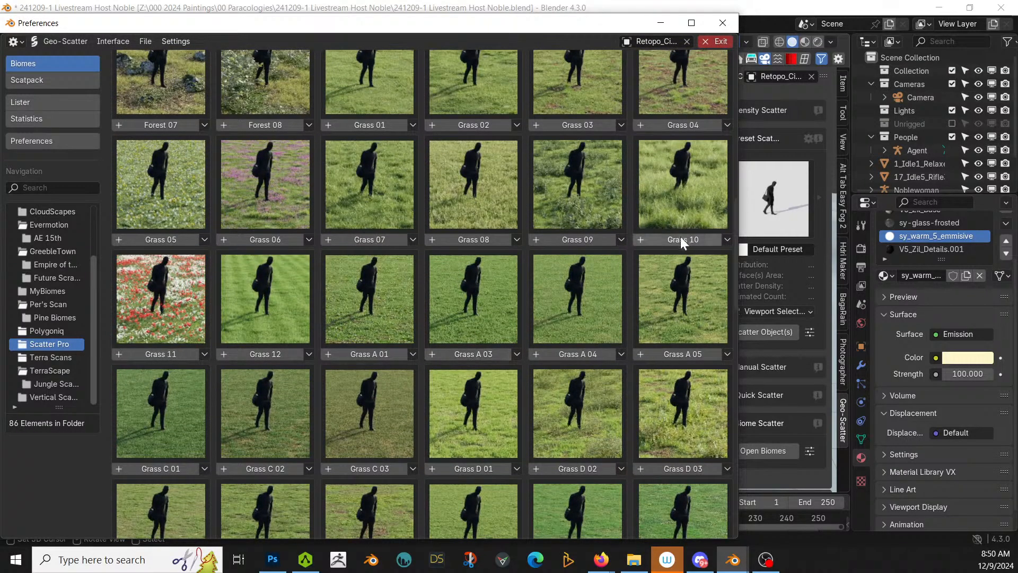
{"action": "left_click", "coordinate": [666, 240]}
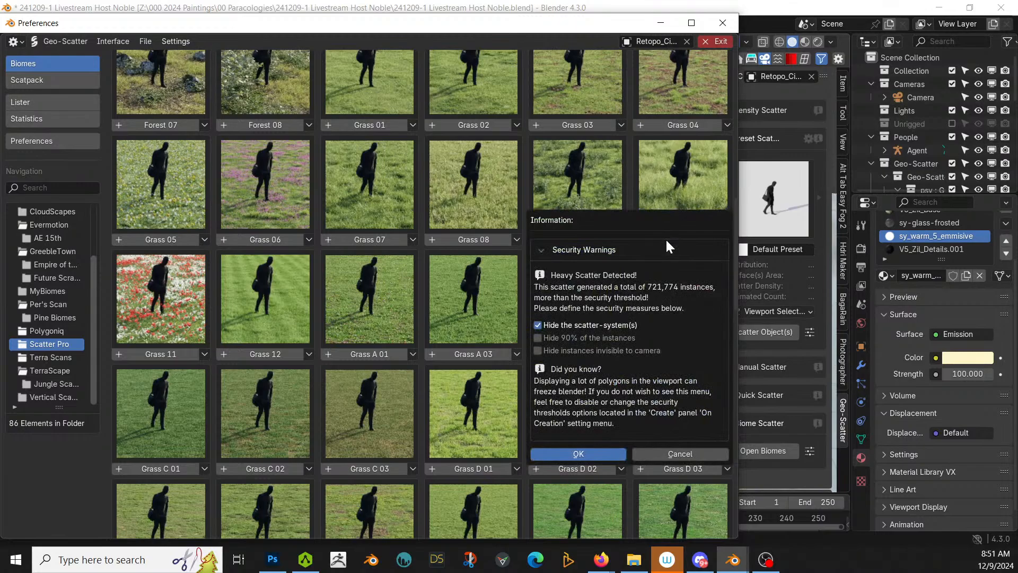
{"action": "left_click", "coordinate": [596, 454]}
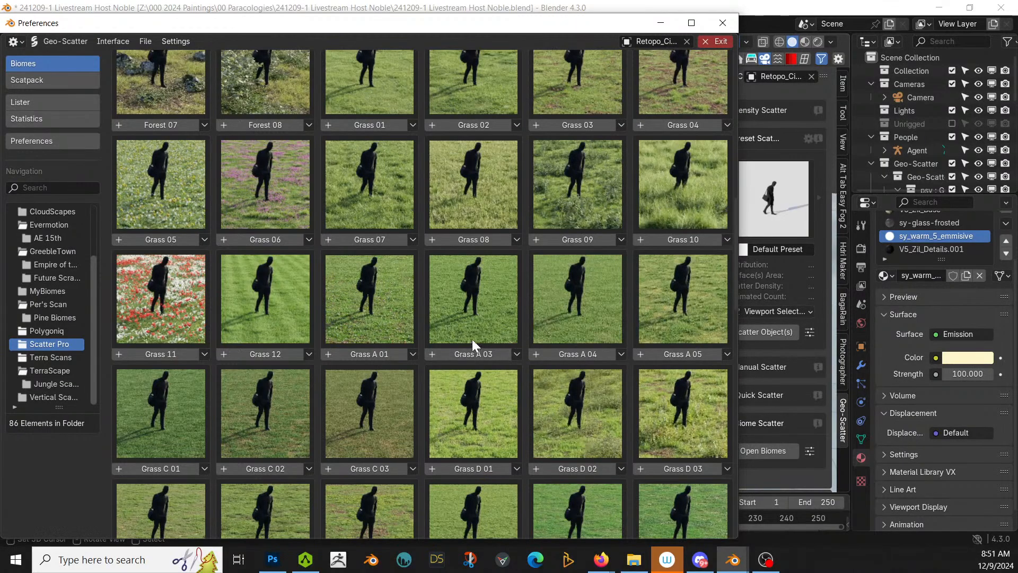
Step: Scatter the Wasteland 07 biome over the terrain with its scatter systems hidden, and close the biome library
{"action": "scroll", "coordinate": [473, 337], "scroll_direction": "down", "scroll_amount": 5}
{"action": "scroll", "coordinate": [475, 333], "scroll_direction": "down", "scroll_amount": 3}
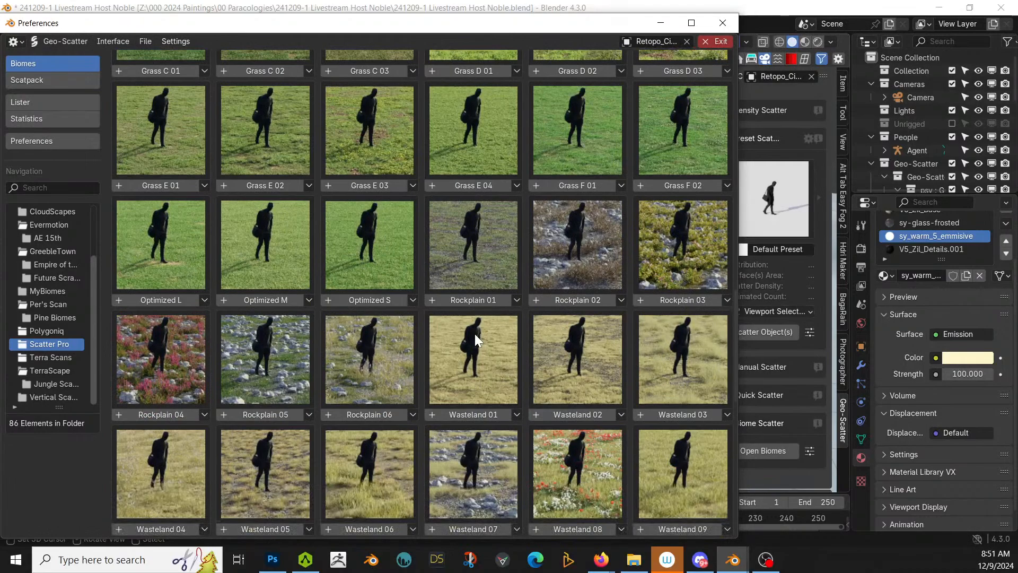
{"action": "scroll", "coordinate": [475, 333], "scroll_direction": "down", "scroll_amount": 2}
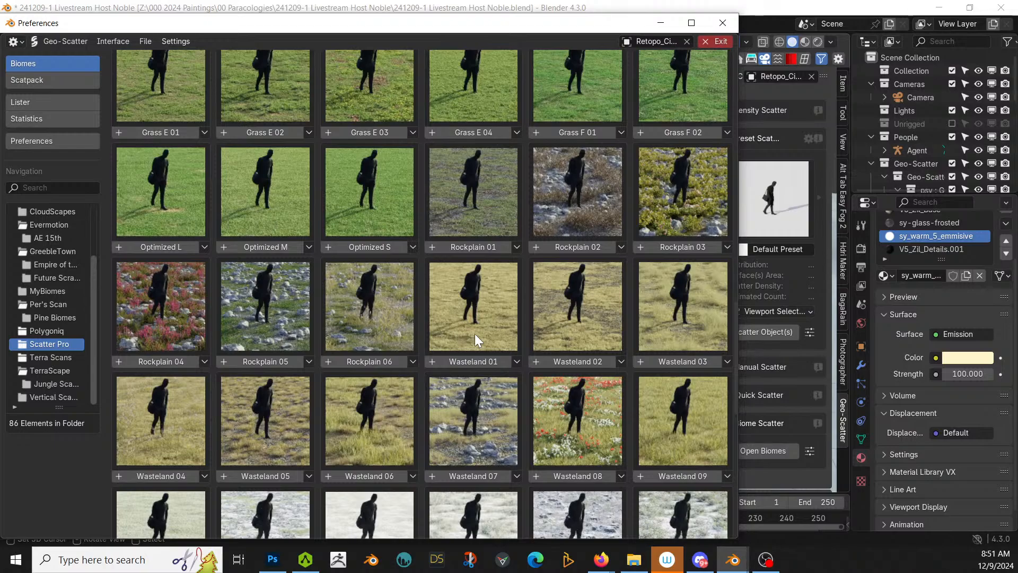
{"action": "left_click", "coordinate": [489, 476]}
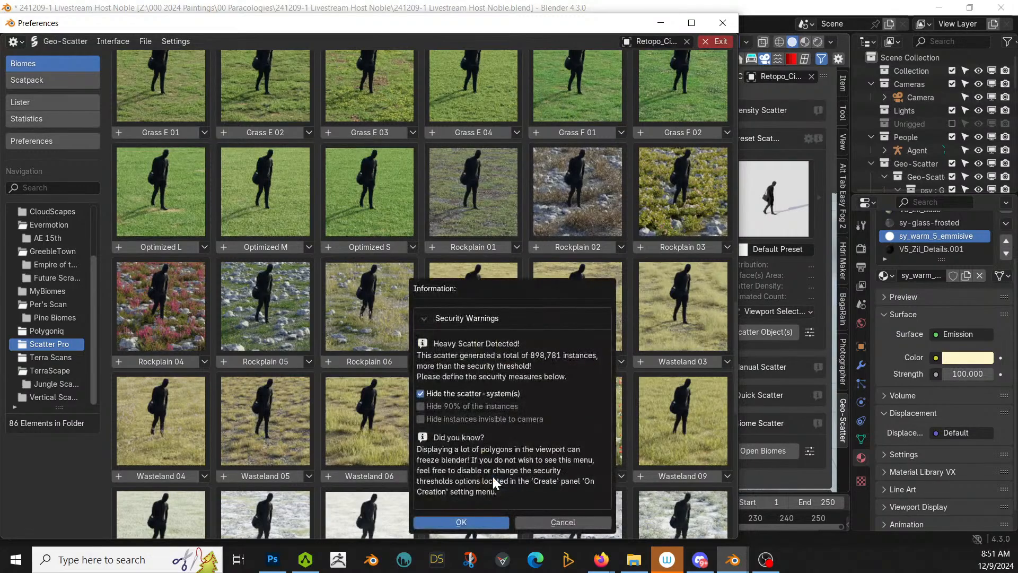
{"action": "left_click", "coordinate": [460, 523]}
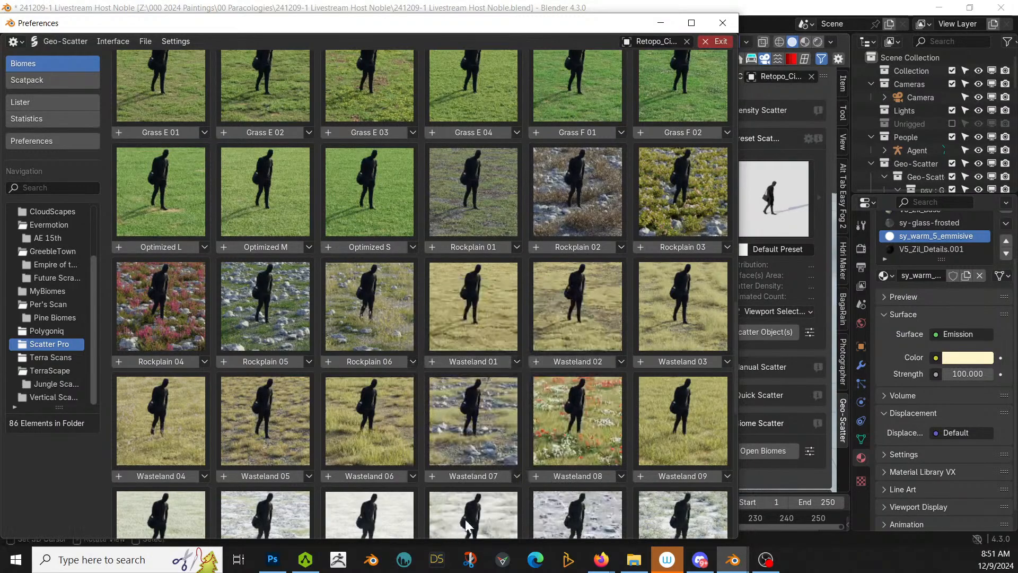
{"action": "left_click", "coordinate": [718, 41]}
{"action": "left_click", "coordinate": [722, 23]}
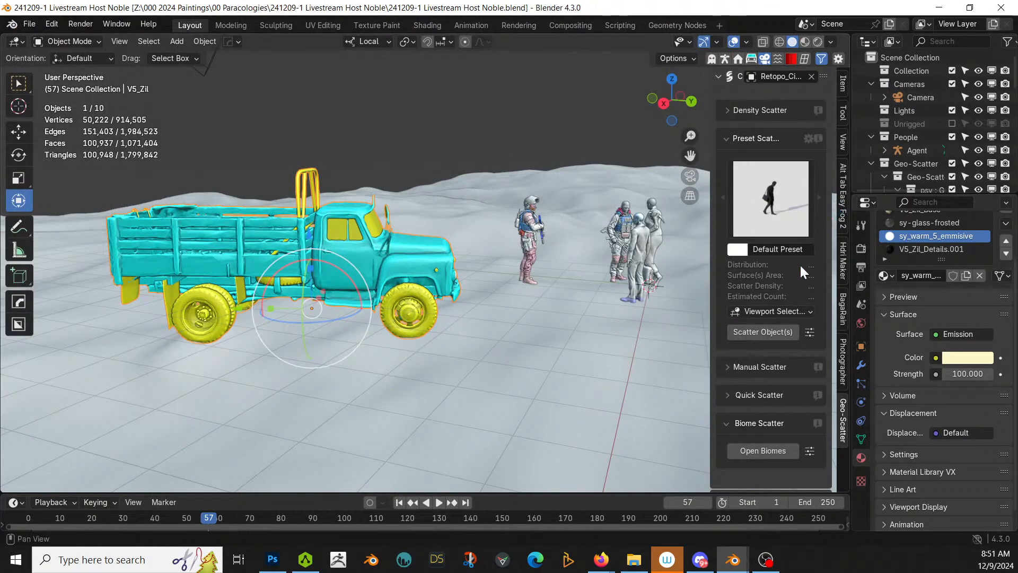
Step: Display the Grass 10 and Wasteland 07 scatter groups in the viewport to check the ground cover, and hide both again
{"action": "scroll", "coordinate": [783, 395], "scroll_direction": "down", "scroll_amount": 1}
{"action": "scroll", "coordinate": [782, 393], "scroll_direction": "down", "scroll_amount": 8}
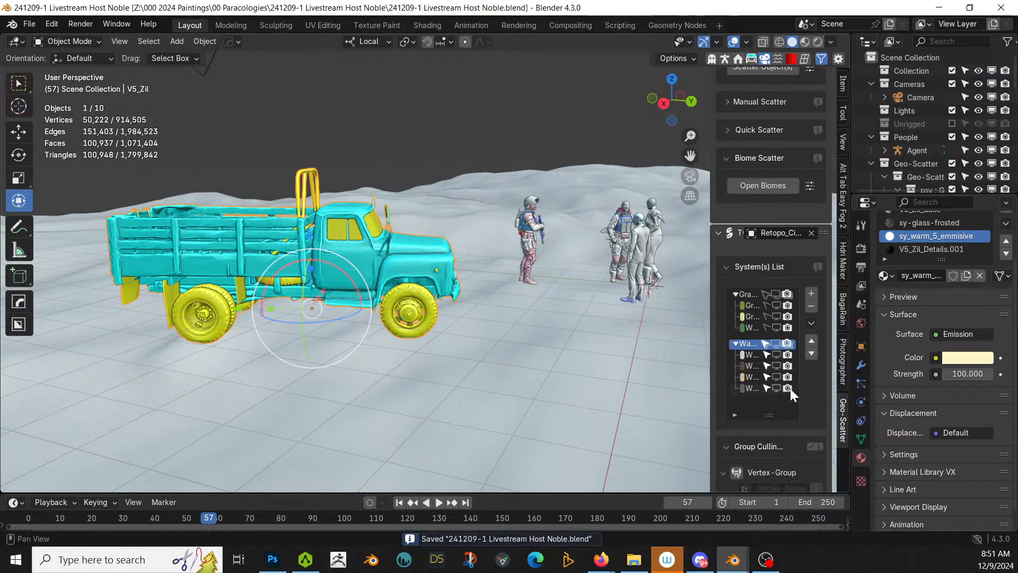
{"action": "left_click_drag", "start_coordinate": [710, 326], "coordinate": [571, 329]}
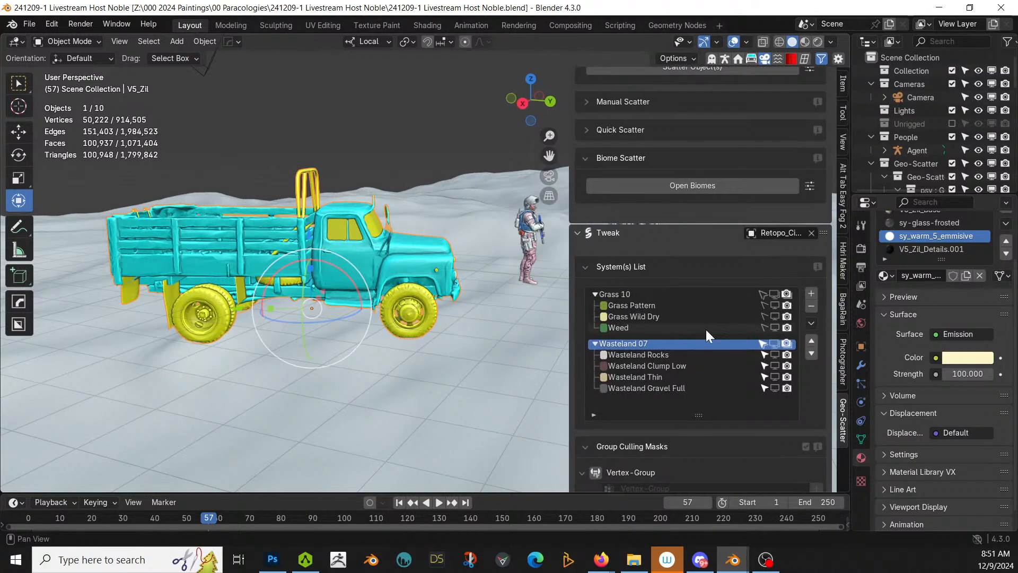
{"action": "left_click", "coordinate": [774, 294]}
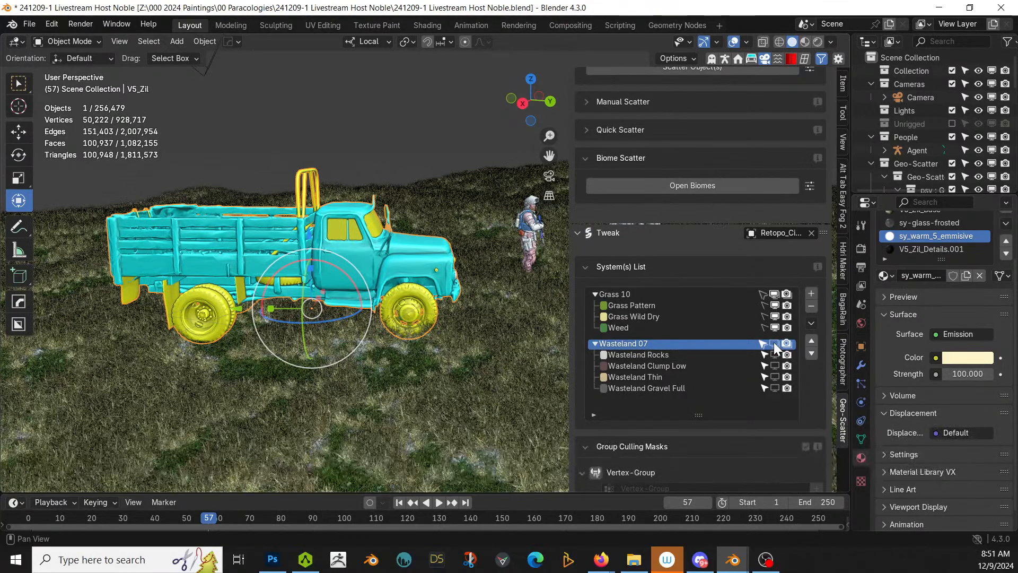
{"action": "left_click", "coordinate": [774, 343]}
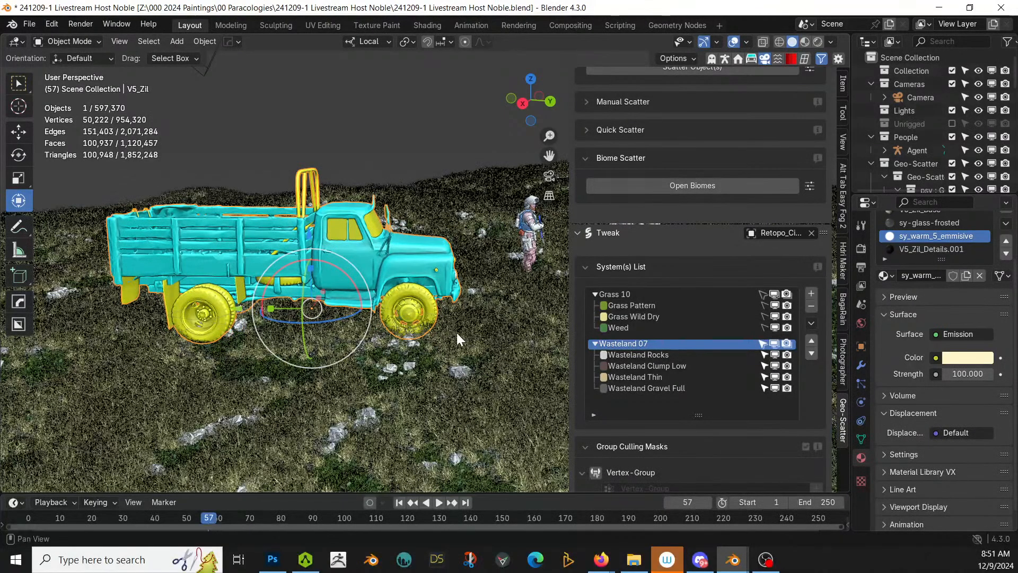
{"action": "left_click", "coordinate": [774, 343]}
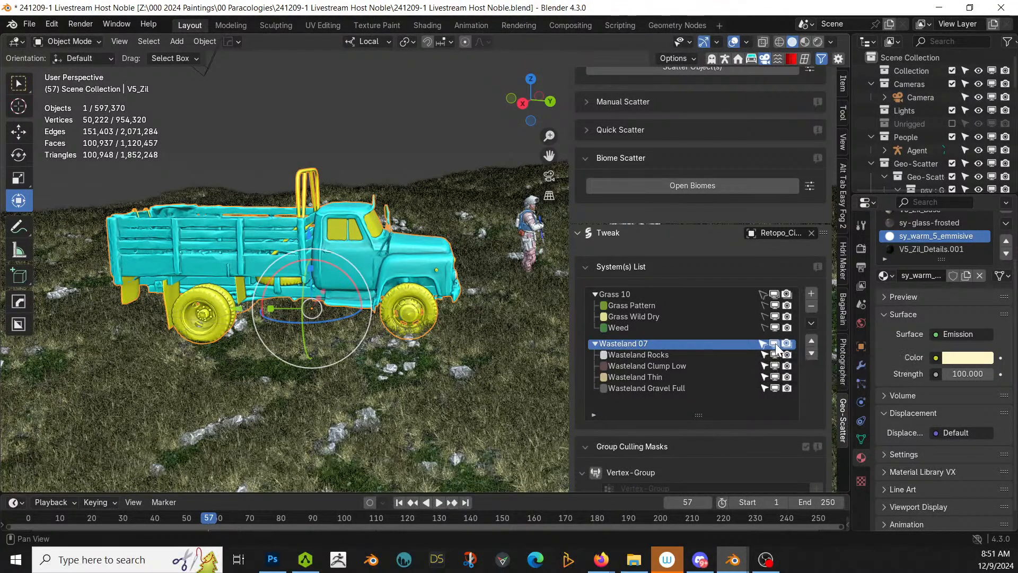
{"action": "left_click", "coordinate": [774, 294]}
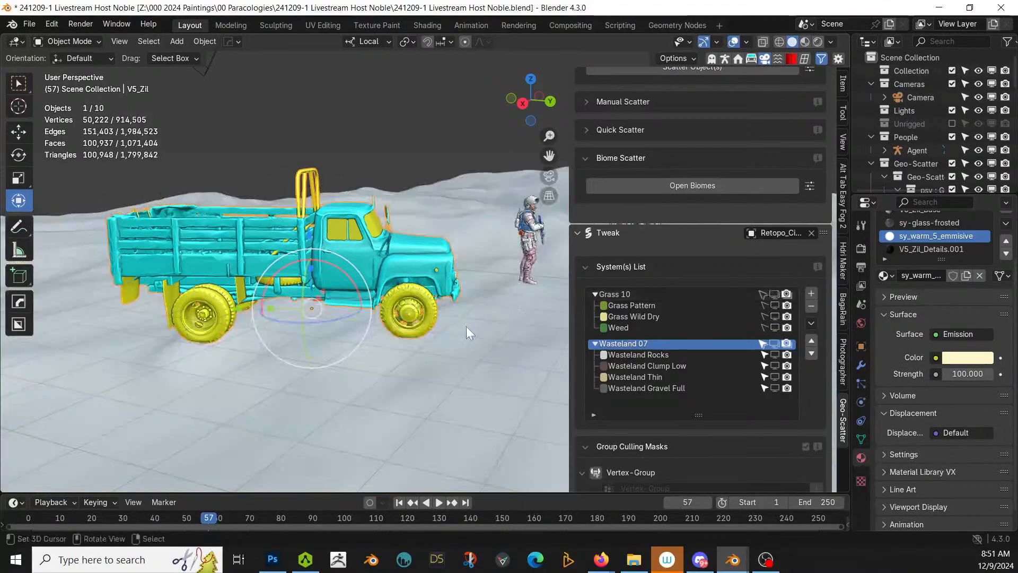
Step: Save the file and widen the viewport around an overview of the truck, figures and surrounding terrain
{"action": "middle_click_drag", "start_coordinate": [390, 335], "coordinate": [180, 355], "text": "shift"}
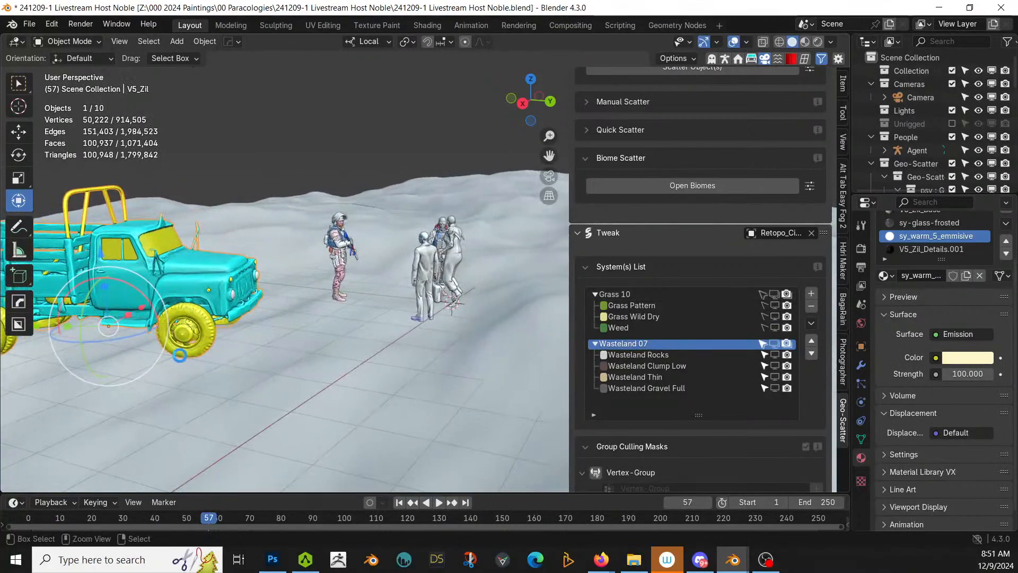
{"action": "key", "text": "ctrl+s"}
{"action": "middle_click_drag", "start_coordinate": [296, 345], "coordinate": [265, 377]}
{"action": "scroll", "coordinate": [402, 351], "scroll_direction": "down", "scroll_amount": 3}
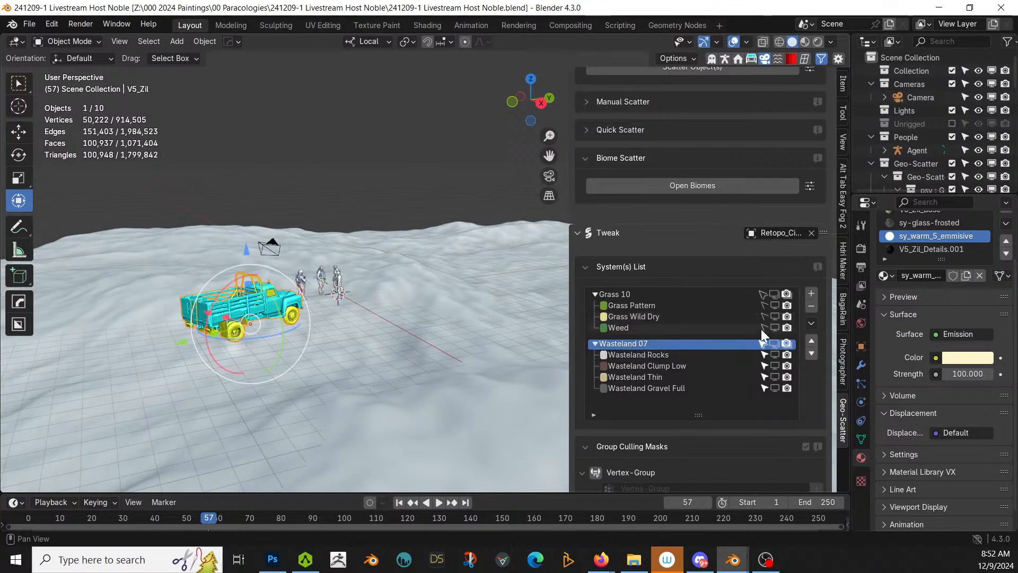
{"action": "left_click_drag", "start_coordinate": [571, 198], "coordinate": [697, 201]}
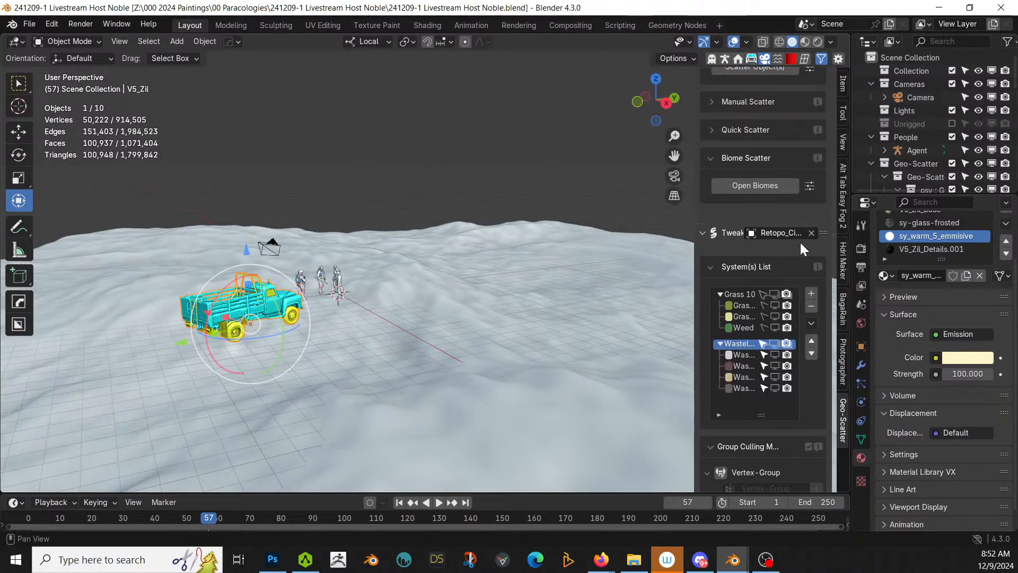
Step: Add the Ground Fog2 volume from the Ground Fogs category of Alt Tab Easy Fog 2
{"action": "left_click", "coordinate": [842, 181]}
{"action": "left_click", "coordinate": [769, 116]}
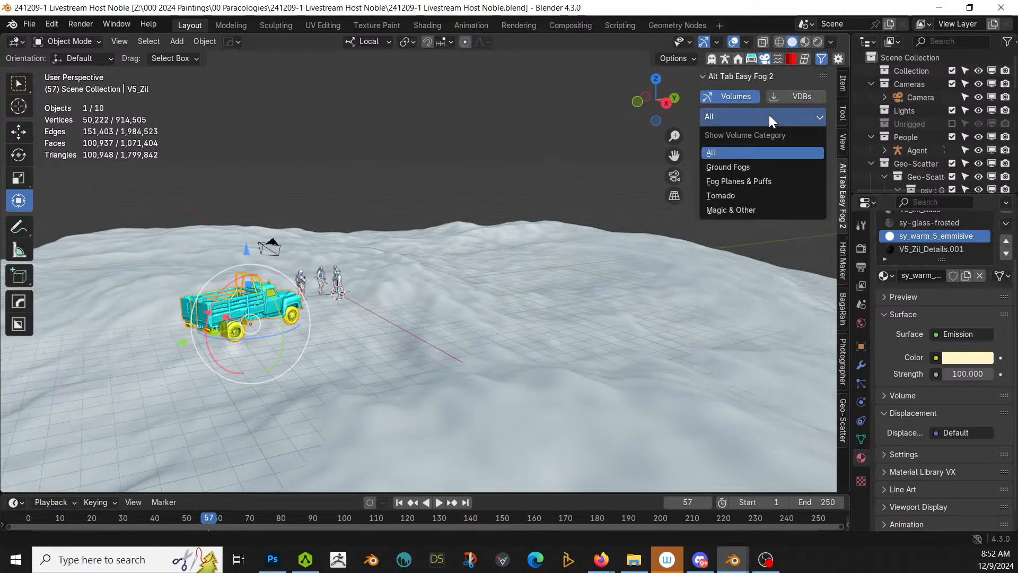
{"action": "left_click", "coordinate": [740, 166]}
{"action": "left_click", "coordinate": [754, 165]}
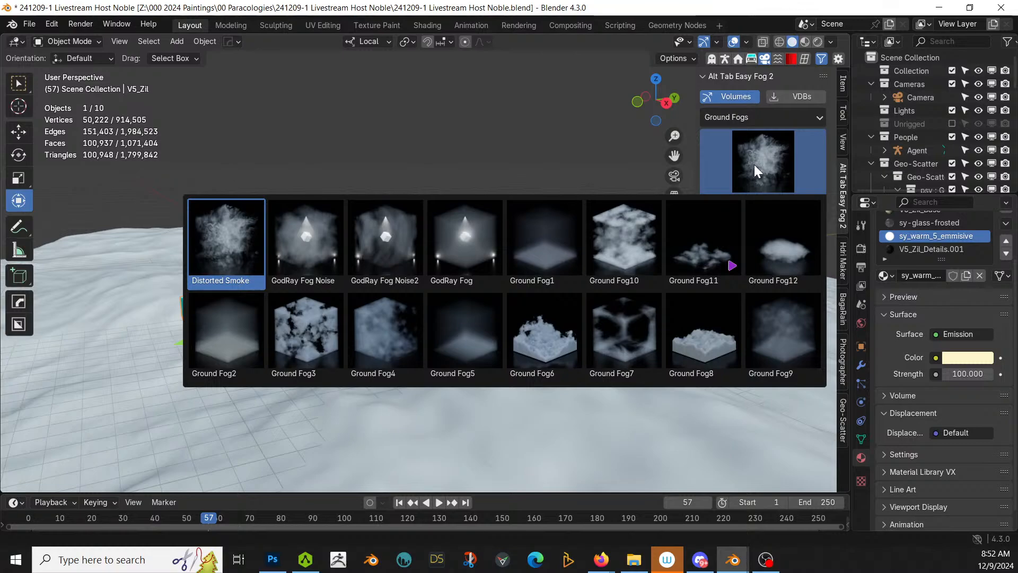
{"action": "left_click", "coordinate": [242, 352]}
{"action": "left_click", "coordinate": [774, 207]}
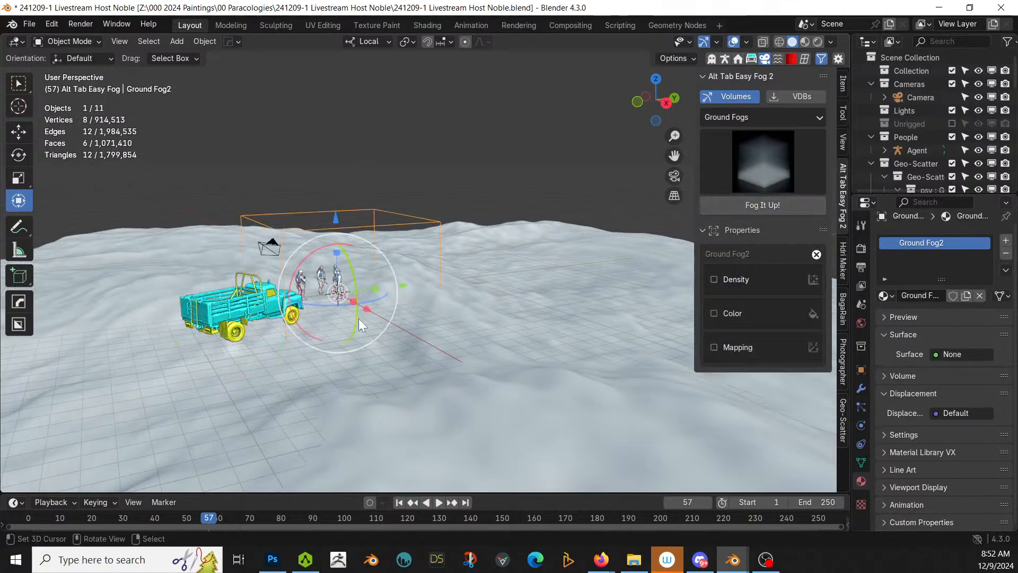
Step: In front view, scale the fog box to about 8 times its width and depth, keeping its height, so it spans the terrain
{"action": "scroll", "coordinate": [358, 319], "scroll_direction": "down", "scroll_amount": 5}
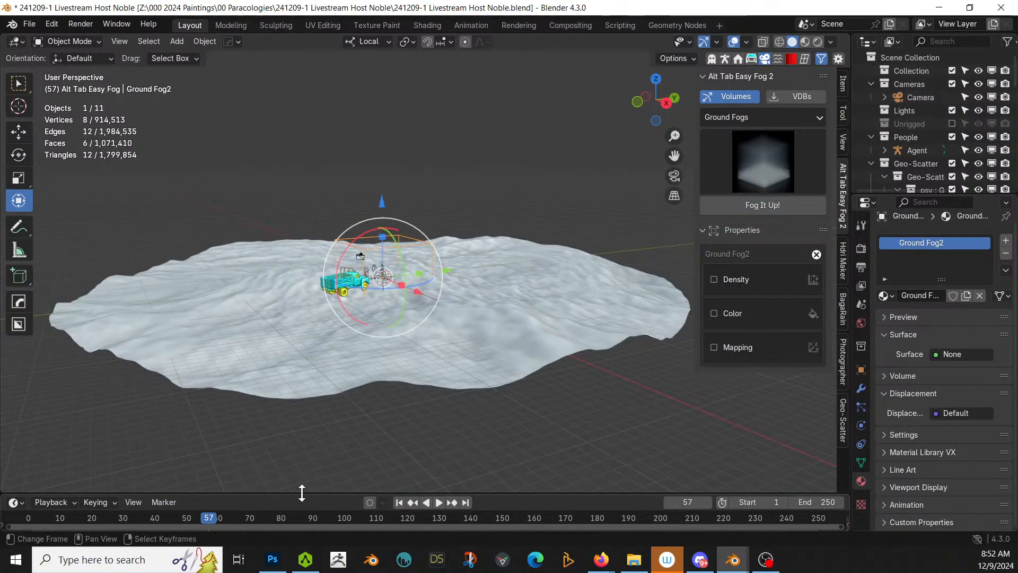
{"action": "key", "text": "KP_1"}
{"action": "key", "text": "s"}
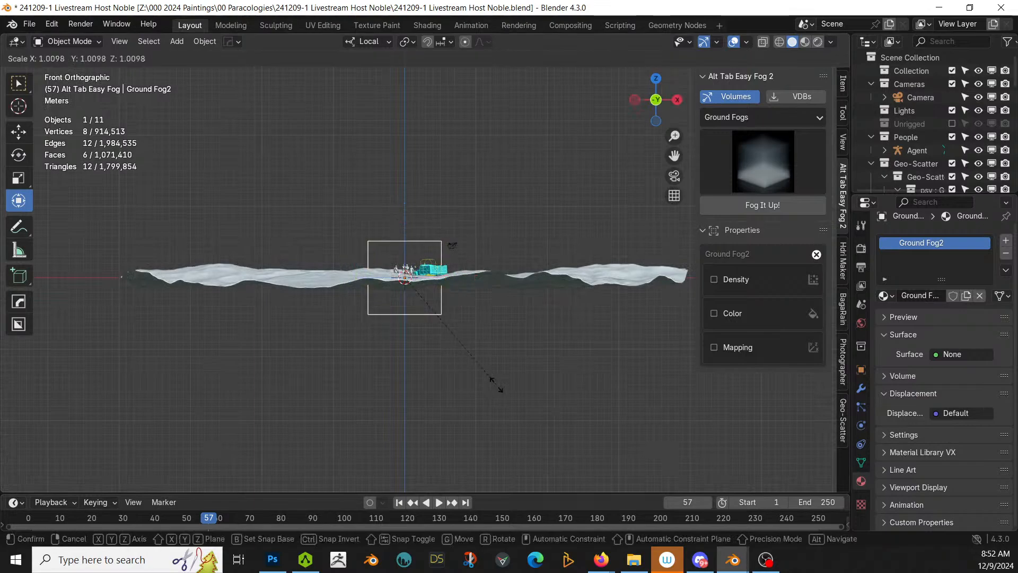
{"action": "key", "text": "shift+z"}
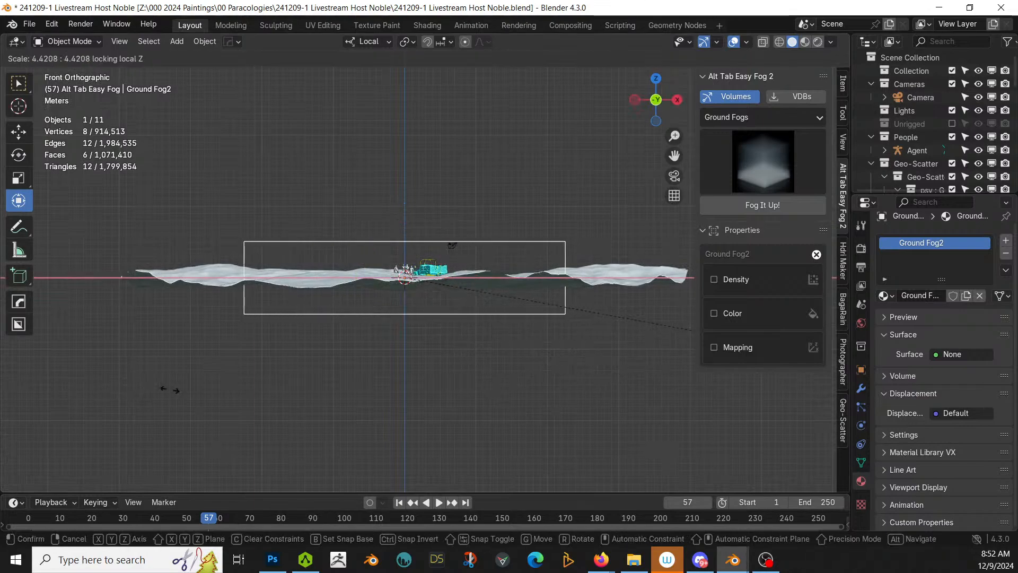
{"action": "left_click", "coordinate": [663, 430]}
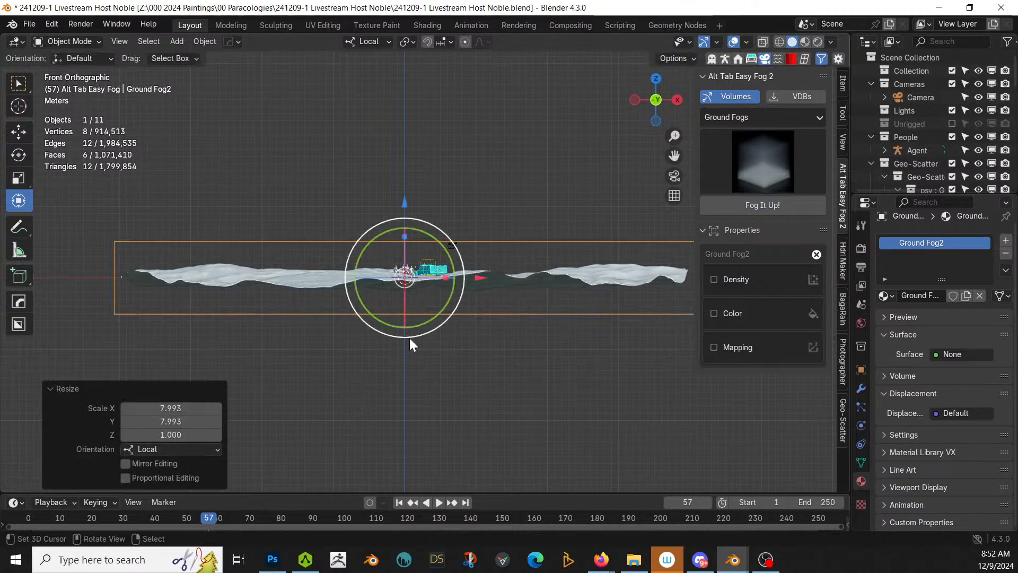
Step: Raise the fog box about 3 m along its Z axis so its base sits just under the terrain
{"action": "key", "text": "g"}
{"action": "key", "text": "z"}
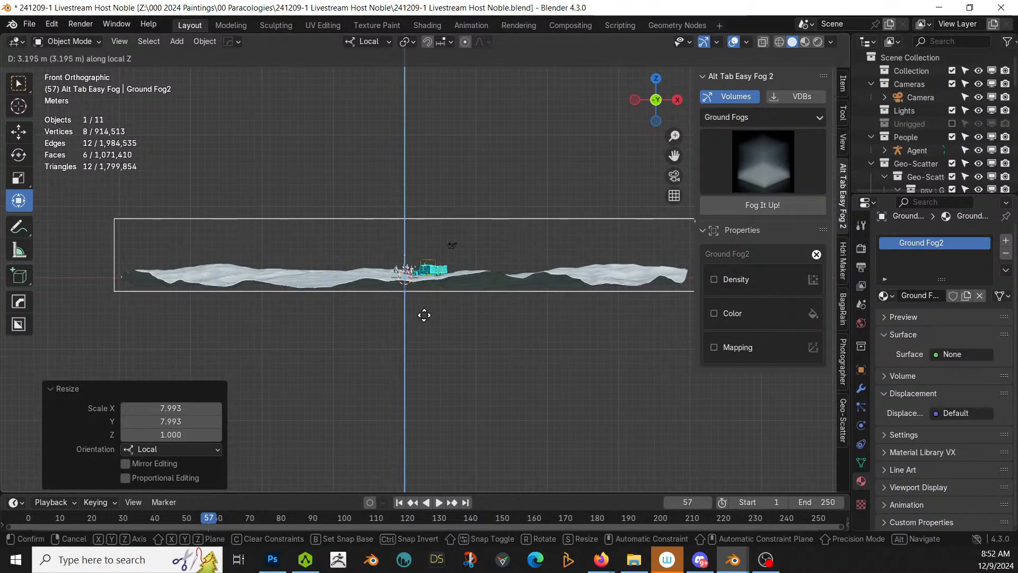
{"action": "left_click", "coordinate": [427, 311]}
{"action": "middle_click_drag", "start_coordinate": [425, 310], "coordinate": [447, 370]}
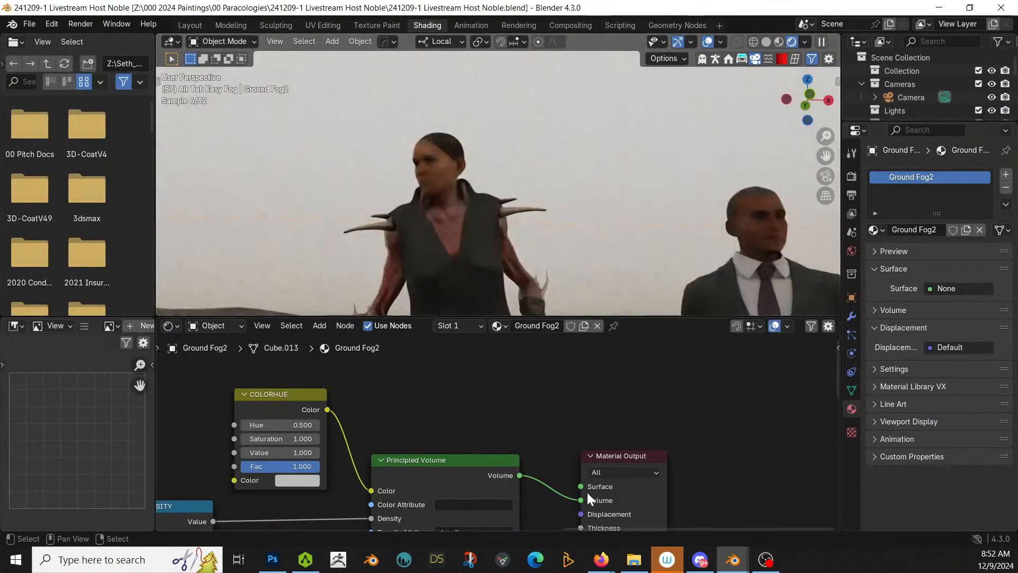
Step: Examine the rendered fog around the figures and the Principled Volume node setup of the Ground Fog2 material
{"action": "scroll", "coordinate": [653, 185], "scroll_direction": "down", "scroll_amount": 4}
{"action": "scroll", "coordinate": [636, 189], "scroll_direction": "down", "scroll_amount": 3}
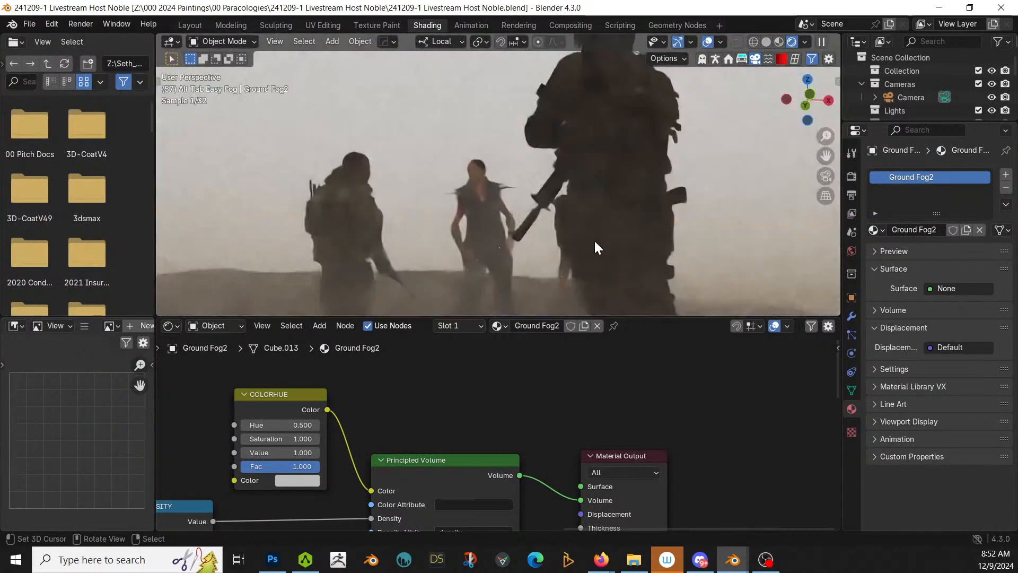
{"action": "middle_click_drag", "start_coordinate": [541, 452], "coordinate": [594, 502]}
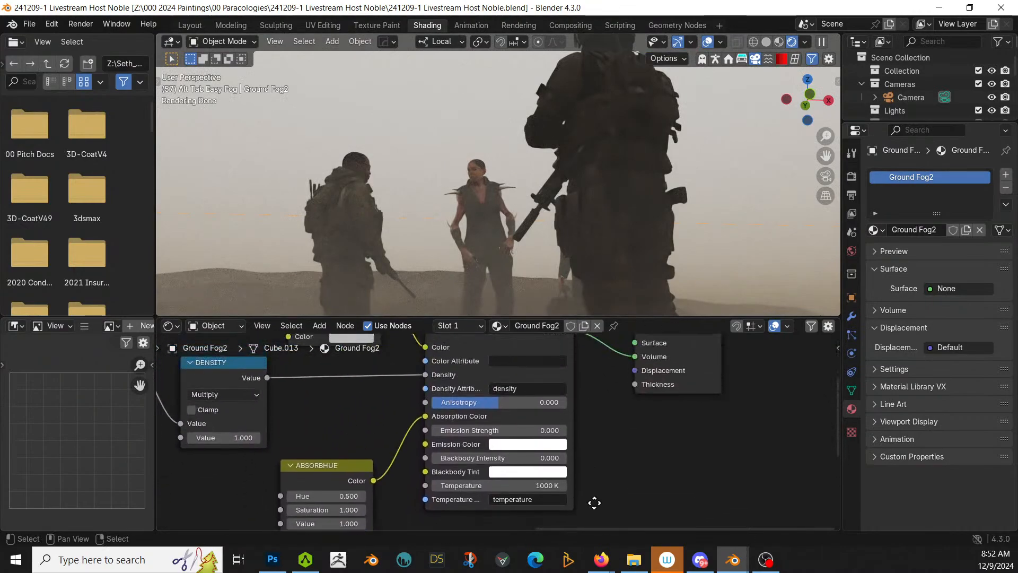
{"action": "scroll", "coordinate": [403, 453], "scroll_direction": "down", "scroll_amount": 3}
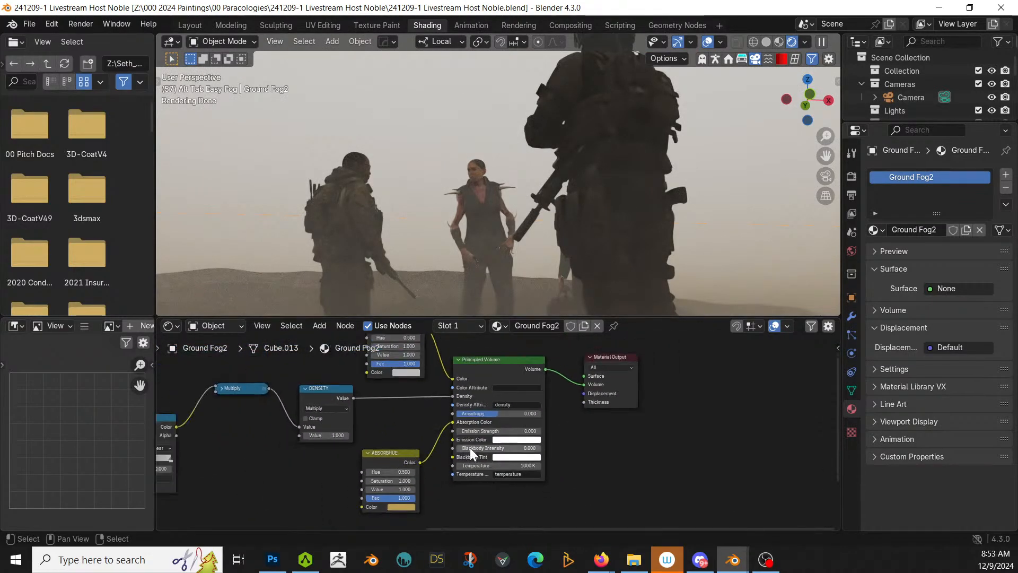
{"action": "scroll", "coordinate": [582, 471], "scroll_direction": "up", "scroll_amount": 1}
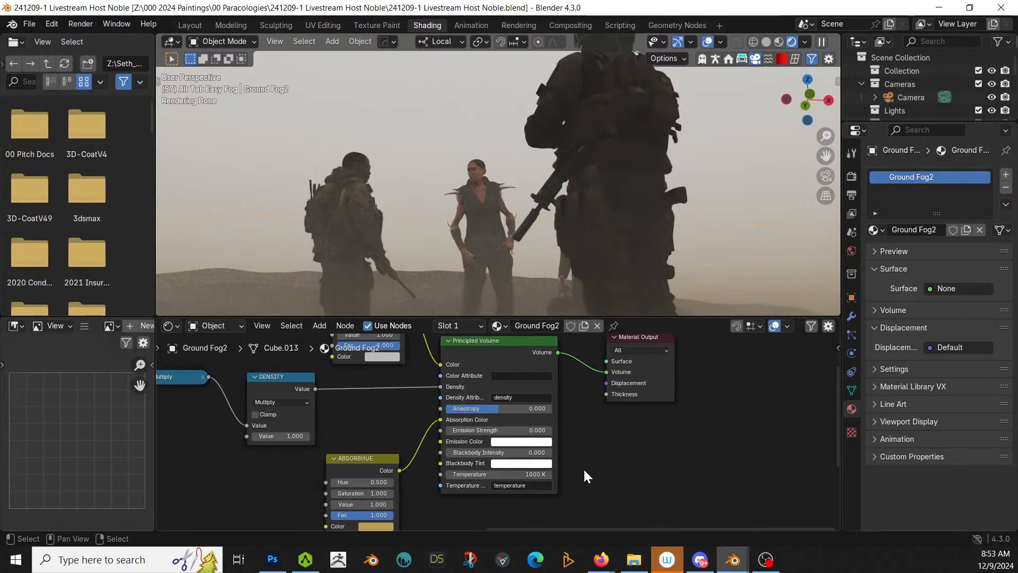
{"action": "scroll", "coordinate": [584, 468], "scroll_direction": "up", "scroll_amount": 1}
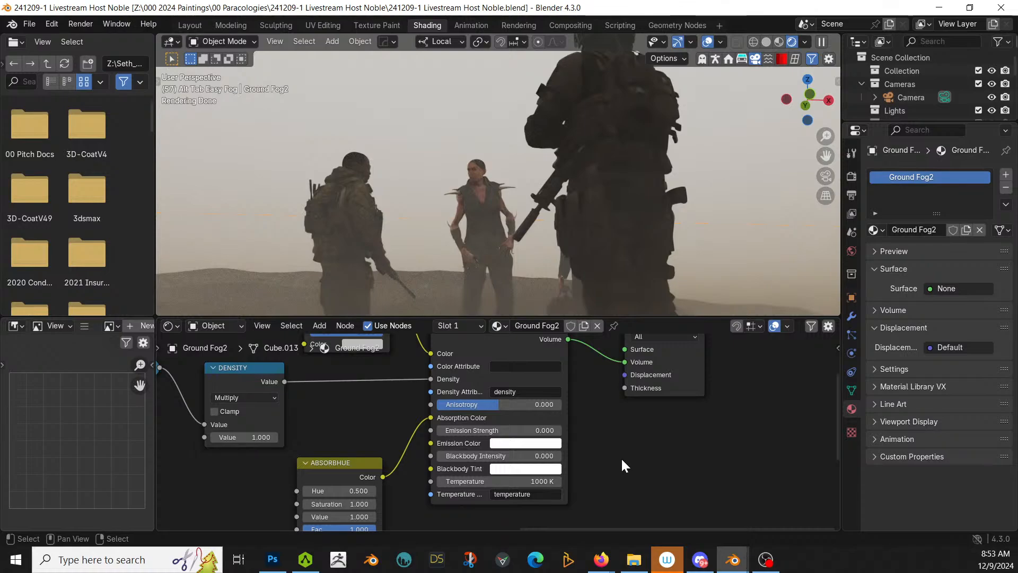
{"action": "middle_click_drag", "start_coordinate": [658, 462], "coordinate": [636, 512]}
{"action": "scroll", "coordinate": [557, 458], "scroll_direction": "down", "scroll_amount": 2}
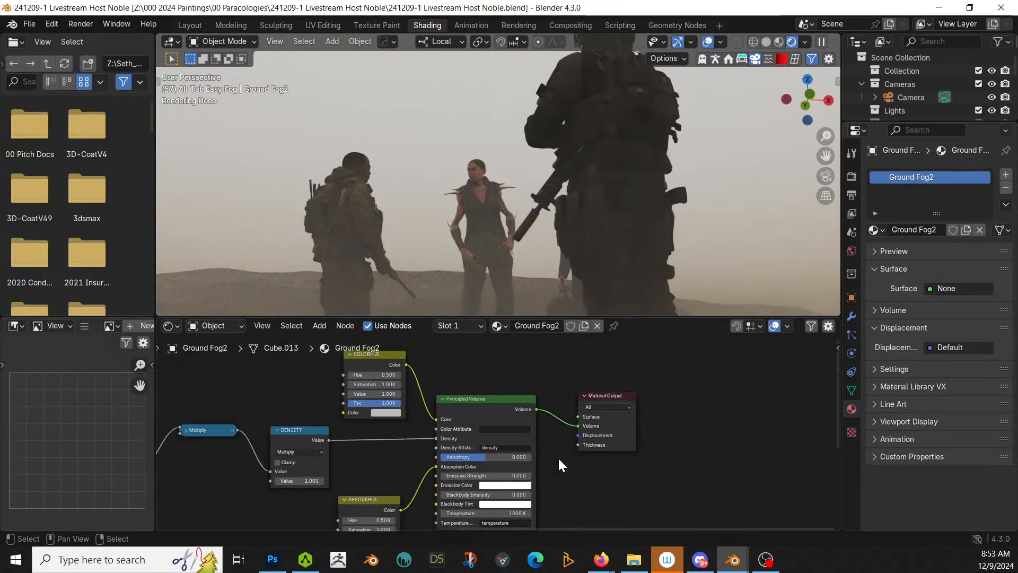
Step: Add a Volume Scatter node above the Principled Volume node and set its scattering phase to Mie
{"action": "key", "text": "shift+a"}
{"action": "mouse_move", "coordinate": [559, 464]}
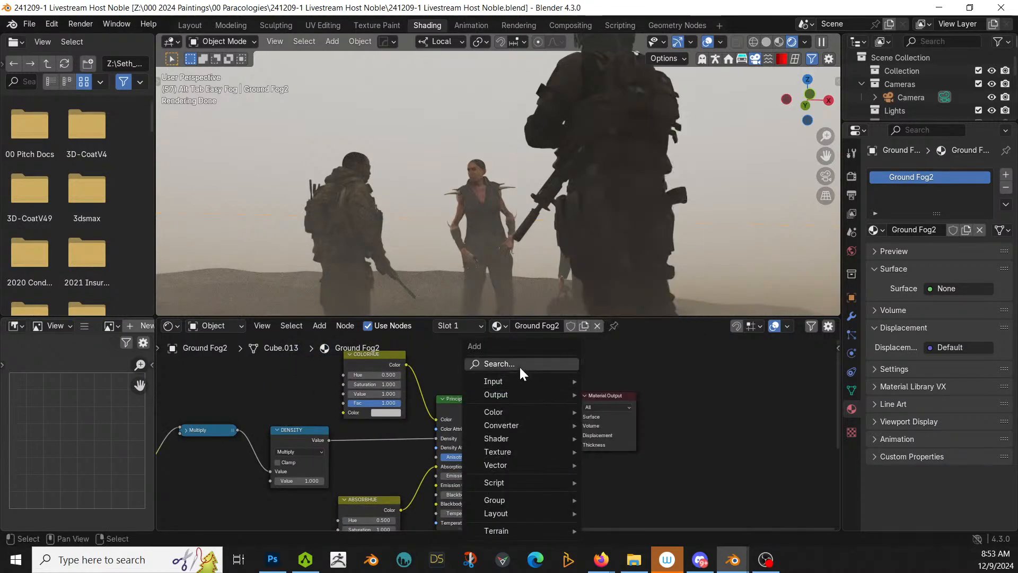
{"action": "left_click", "coordinate": [520, 365]}
{"action": "type", "text": "scat"}
{"action": "key", "text": "Return"}
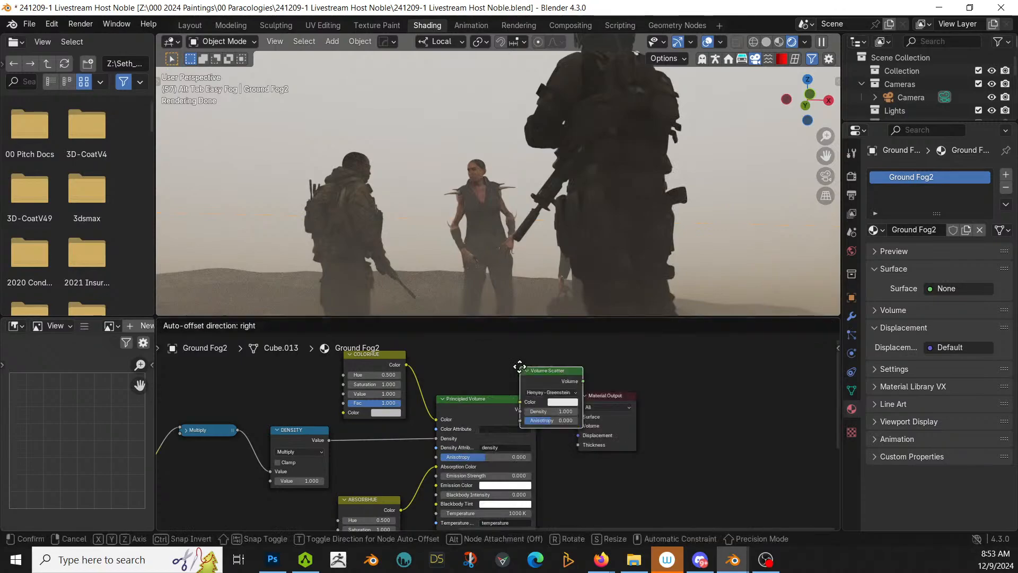
{"action": "left_click", "coordinate": [459, 371]}
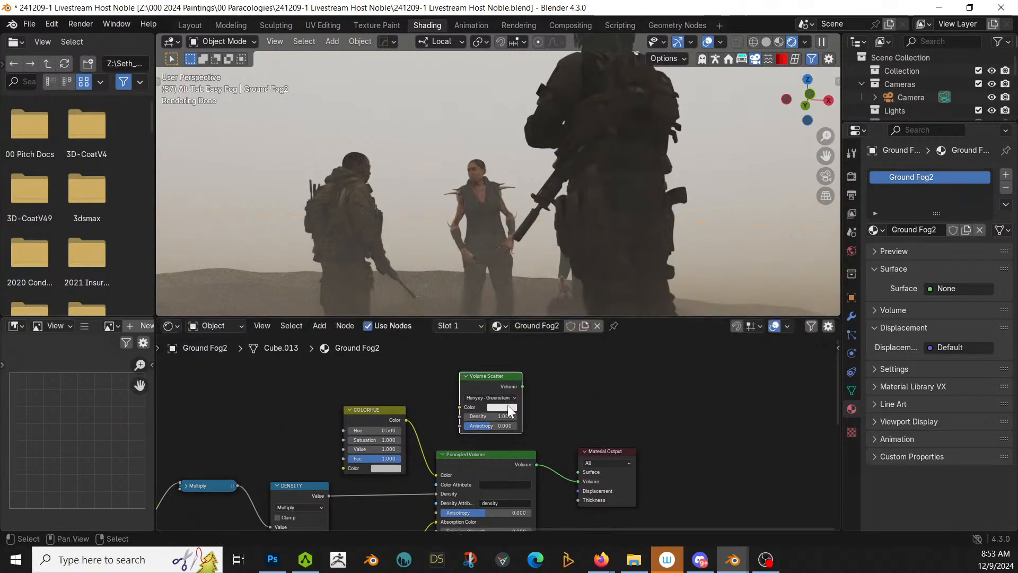
{"action": "left_click", "coordinate": [511, 397]}
{"action": "left_click", "coordinate": [484, 453]}
Step: Feed the COLORHUE and DENSITY outputs into Volume Scatter, connect it to the material's Volume output, and check the fog around the truck
{"action": "left_click_drag", "start_coordinate": [405, 419], "coordinate": [460, 407]}
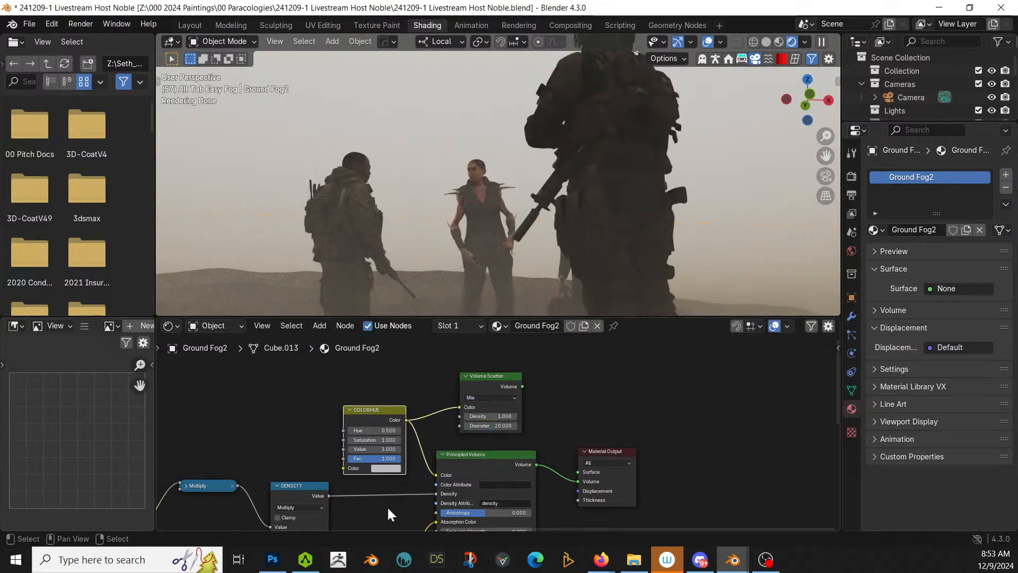
{"action": "left_click_drag", "start_coordinate": [329, 496], "coordinate": [461, 416]}
{"action": "left_click_drag", "start_coordinate": [523, 386], "coordinate": [581, 481]}
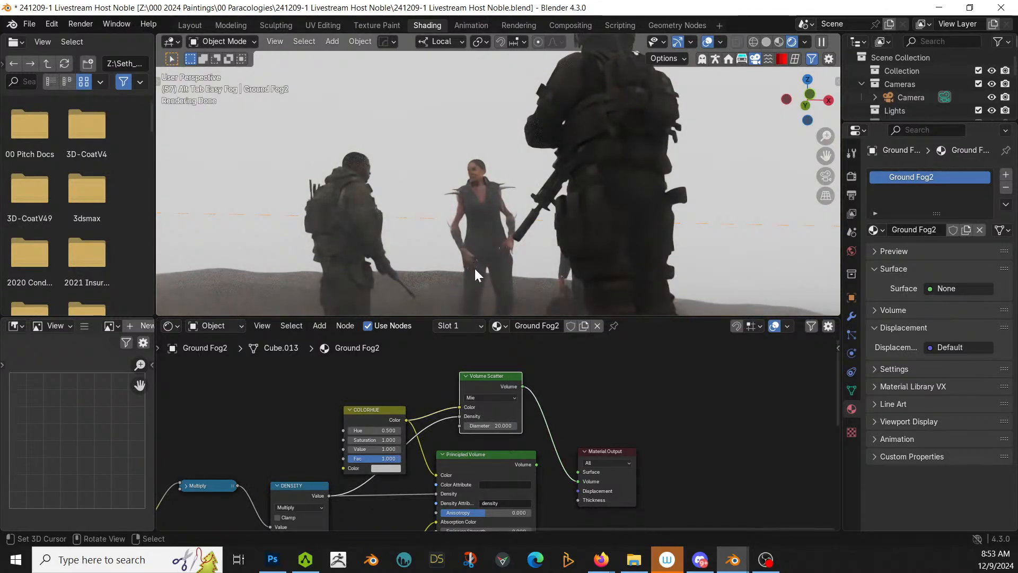
{"action": "scroll", "coordinate": [461, 220], "scroll_direction": "down", "scroll_amount": 2}
{"action": "middle_click_drag", "start_coordinate": [460, 223], "coordinate": [652, 255]}
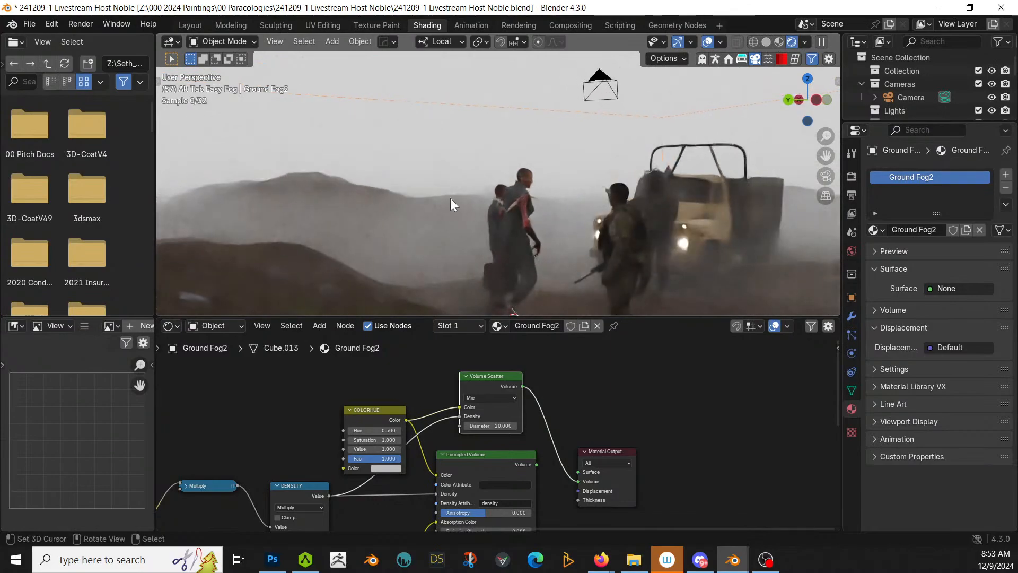
Step: Return to the Layout workspace, apply the Outer Space World asset to the scene, and show the world settings
{"action": "left_click", "coordinate": [192, 26]}
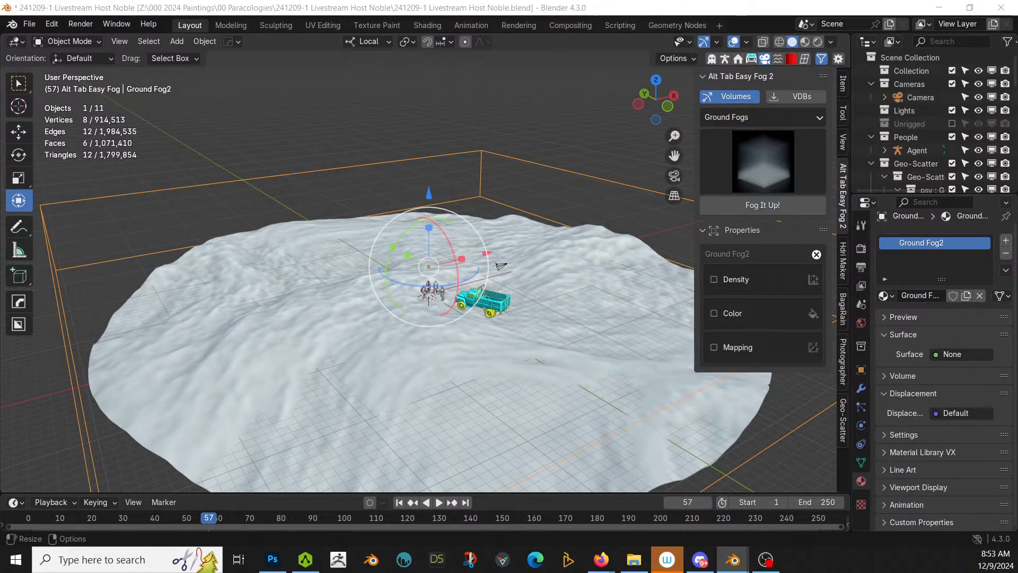
{"action": "left_click_drag", "start_coordinate": [300, 15], "coordinate": [257, 145]}
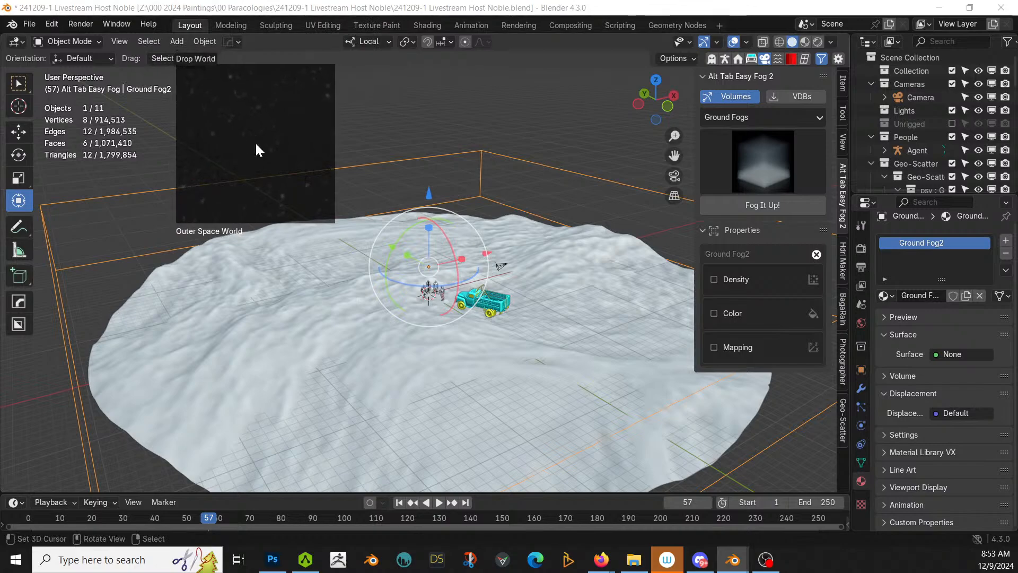
{"action": "left_click", "coordinate": [860, 322]}
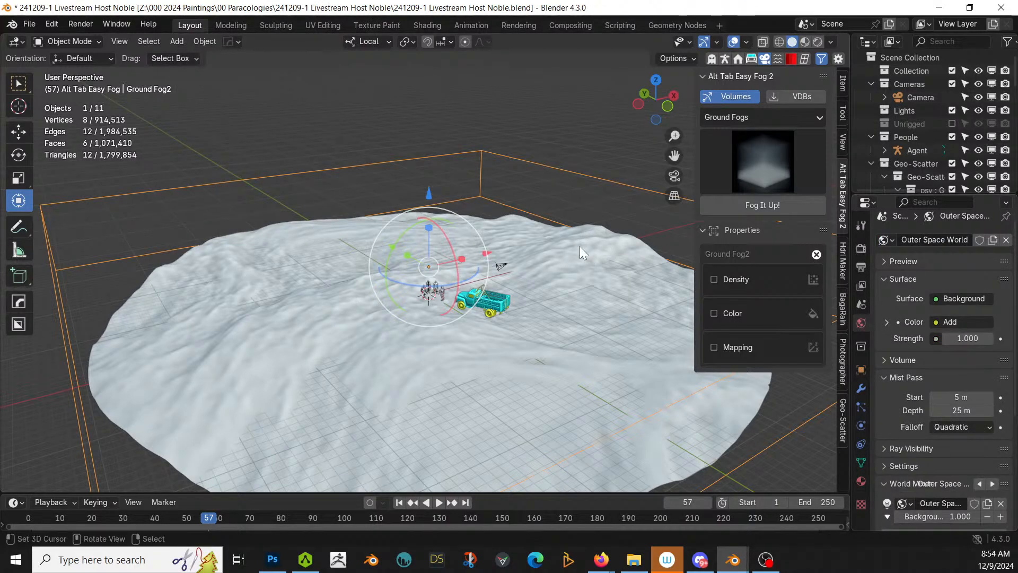
Step: Add a Sun light to the Lights collection at the world origin
{"action": "middle_click_drag", "start_coordinate": [450, 338], "coordinate": [397, 367]}
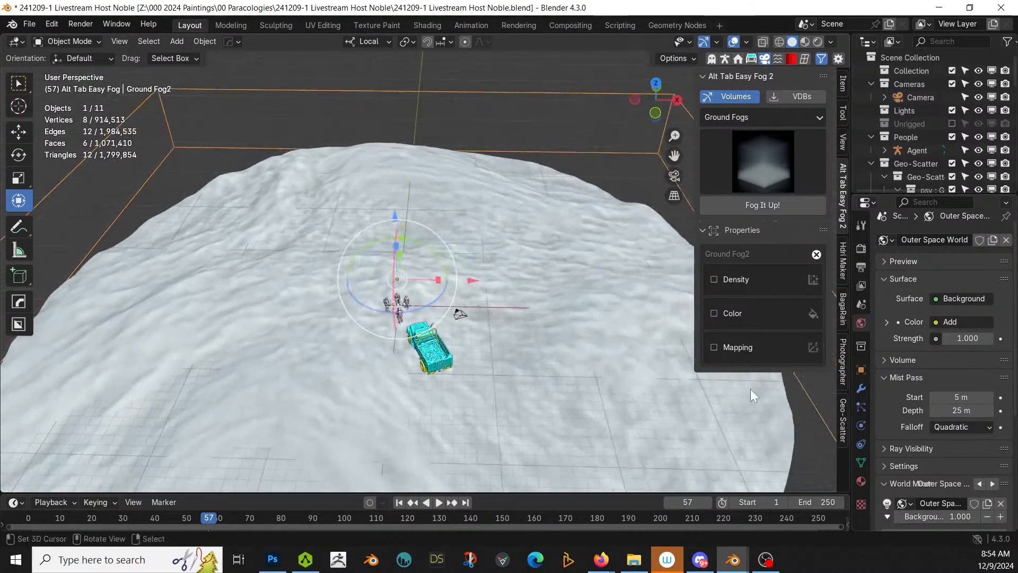
{"action": "left_click", "coordinate": [925, 109]}
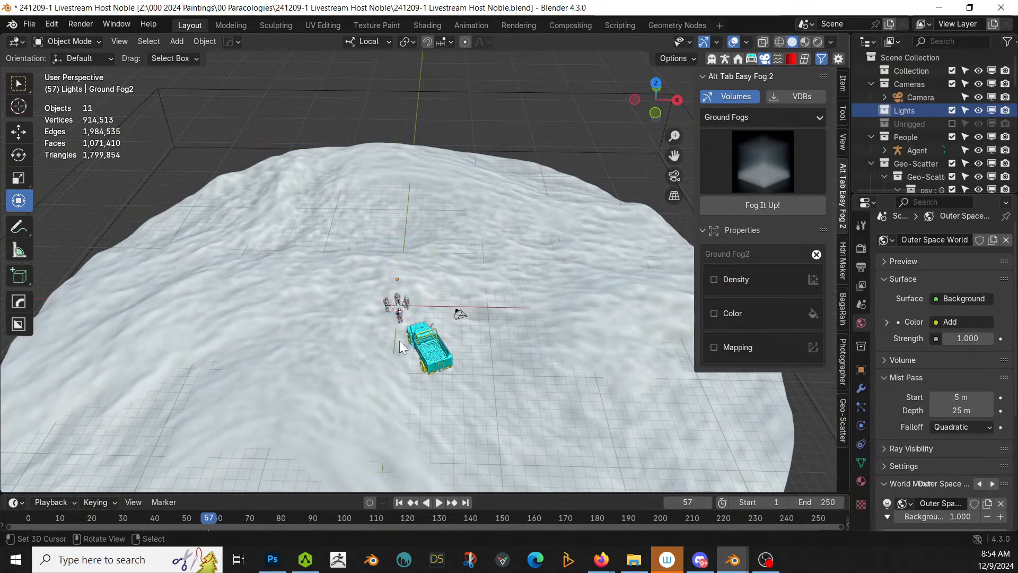
{"action": "key", "text": "shift+a"}
{"action": "mouse_move", "coordinate": [399, 339]}
{"action": "mouse_move", "coordinate": [369, 356]}
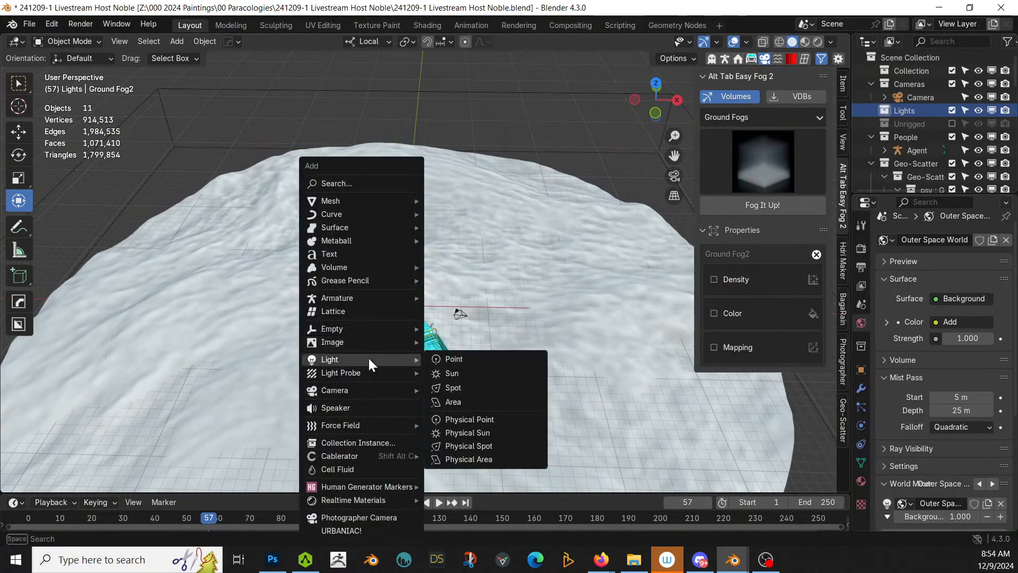
{"action": "left_click", "coordinate": [488, 373]}
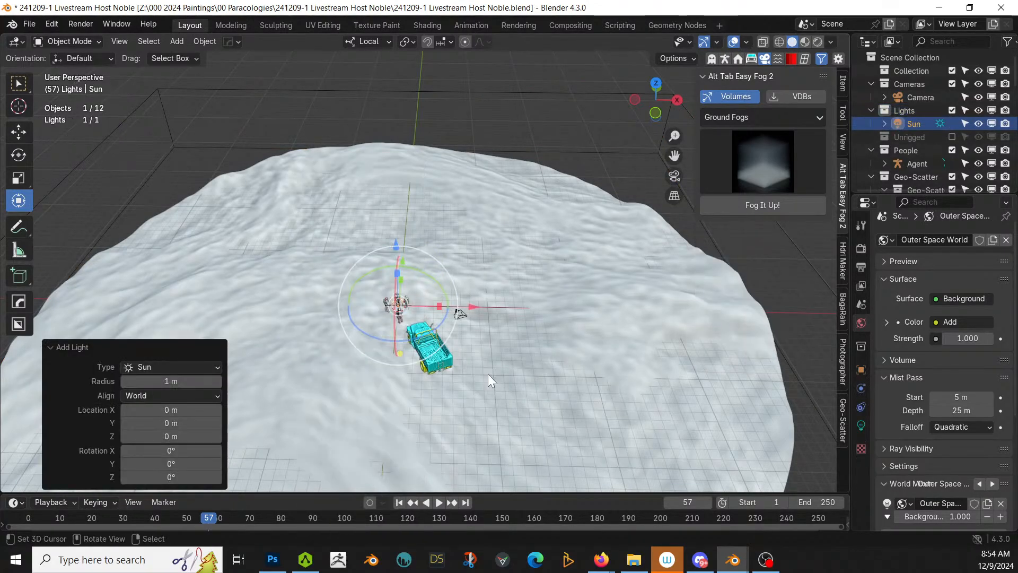
Step: Raise the sun light about 2.1 m vertically so it sits above the figures
{"action": "key", "text": "KP_Decimal"}
{"action": "middle_click_drag", "start_coordinate": [467, 337], "coordinate": [474, 314]}
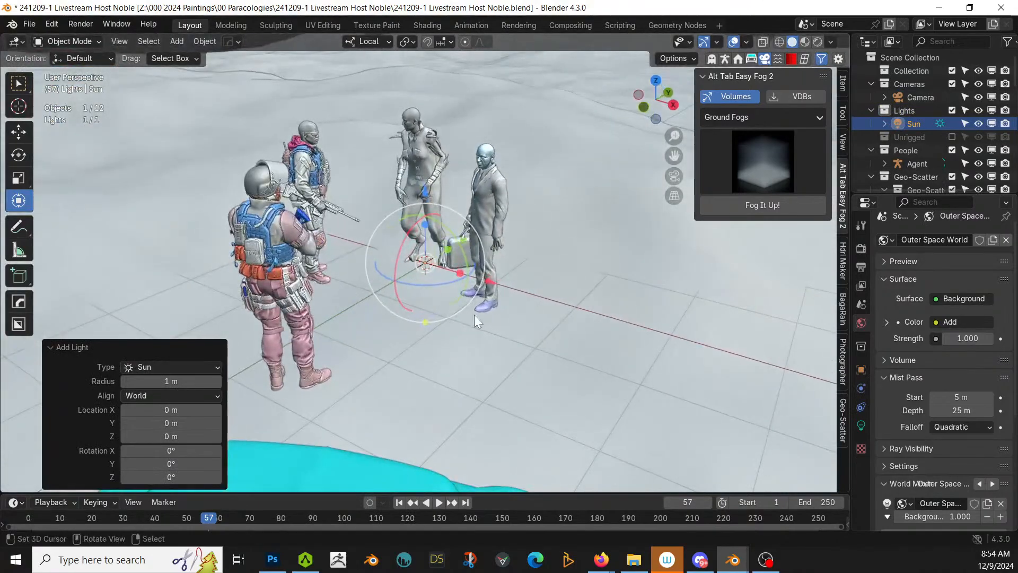
{"action": "key", "text": "g"}
{"action": "key", "text": "z"}
{"action": "key", "text": "z"}
{"action": "left_click", "coordinate": [484, 143]}
{"action": "middle_click_drag", "start_coordinate": [478, 116], "coordinate": [478, 206], "text": "shift"}
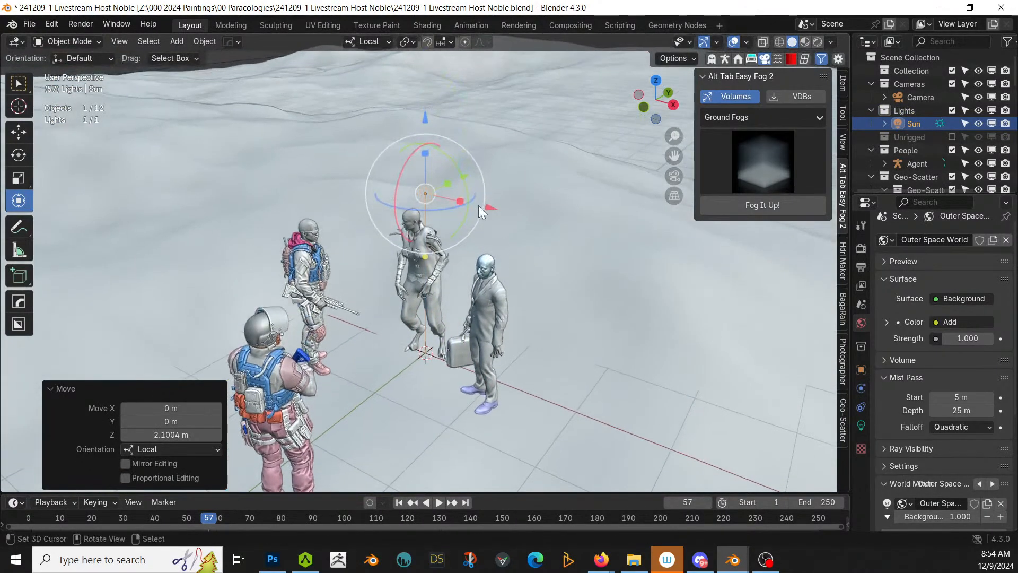
Step: Tilt the sun light with a trackball rotation, turn it about 17.3° around local Y, and rotate it about -28.9° in the view plane
{"action": "left_click_drag", "start_coordinate": [453, 166], "coordinate": [464, 191]}
{"action": "middle_click_drag", "start_coordinate": [464, 191], "coordinate": [507, 227]}
{"action": "key", "text": "r"}
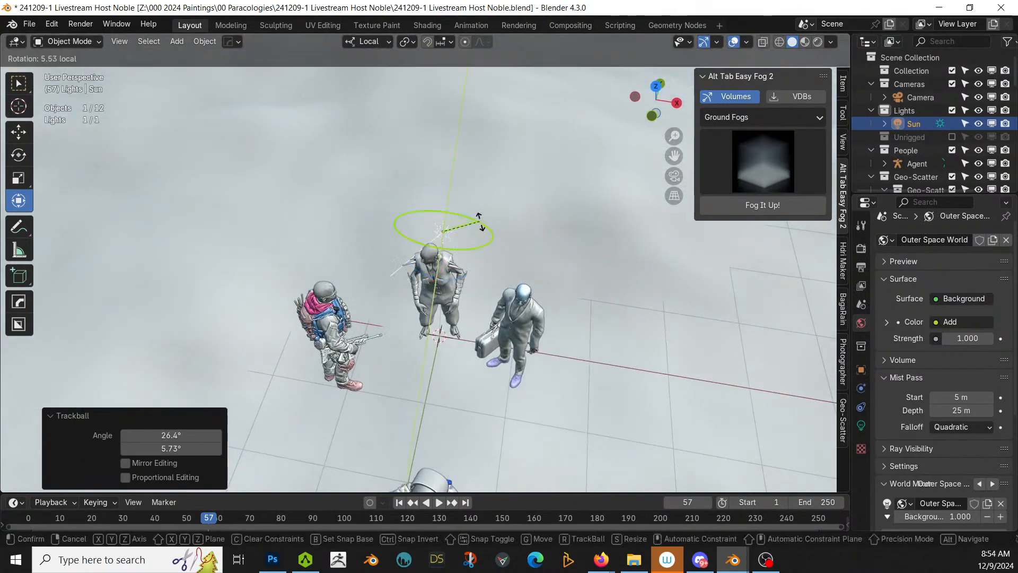
{"action": "key", "text": "z"}
{"action": "key", "text": "z"}
{"action": "left_click", "coordinate": [491, 229]}
{"action": "key", "text": "r"}
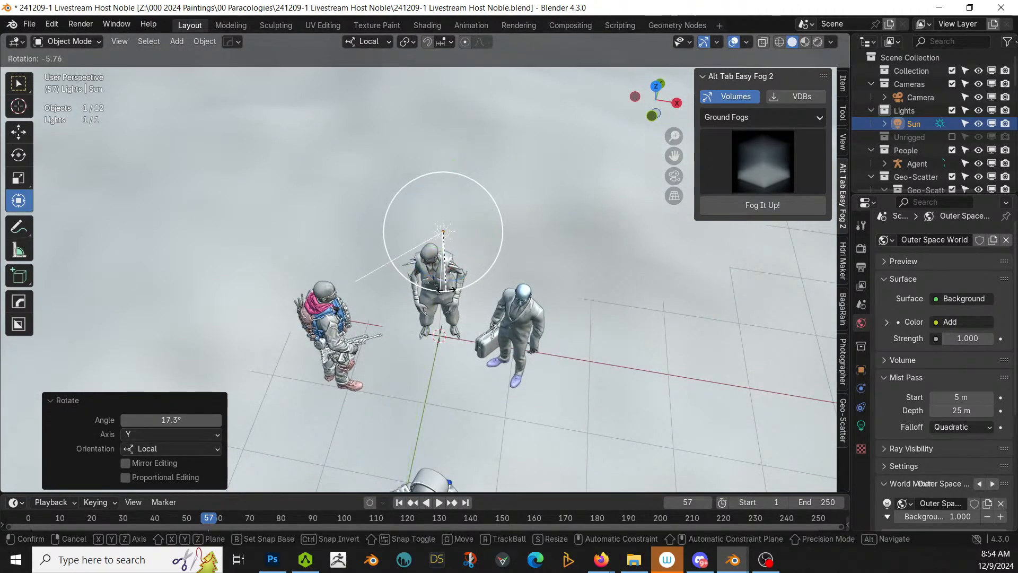
{"action": "left_click", "coordinate": [473, 281]}
{"action": "middle_click_drag", "start_coordinate": [473, 281], "coordinate": [457, 154]}
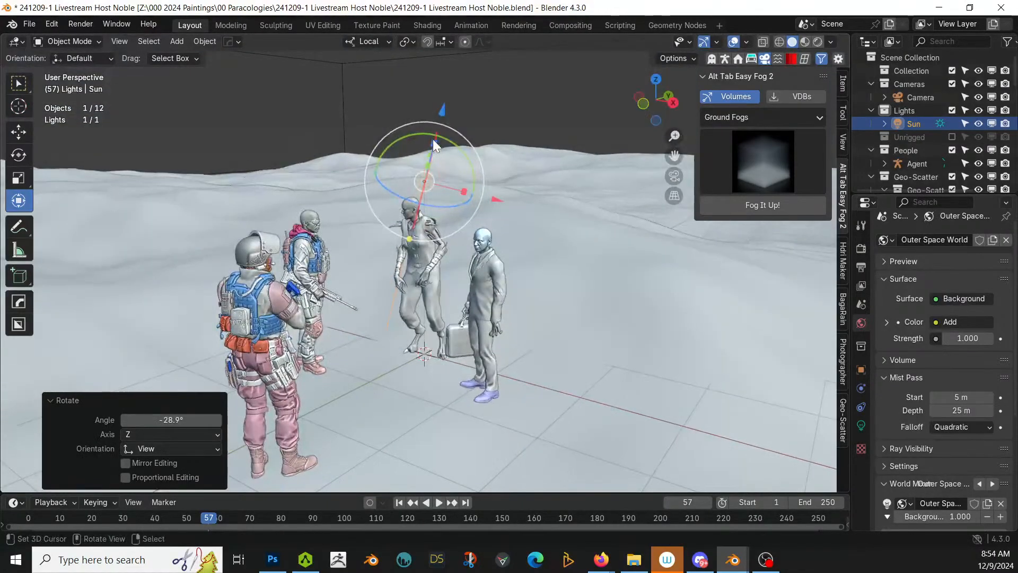
Step: Rotate the sun light about 31.5° around its local Y axis and about 23.2° around the global Z axis
{"action": "key", "text": "r"}
{"action": "key", "text": "z"}
{"action": "key", "text": "z"}
{"action": "left_click", "coordinate": [498, 225]}
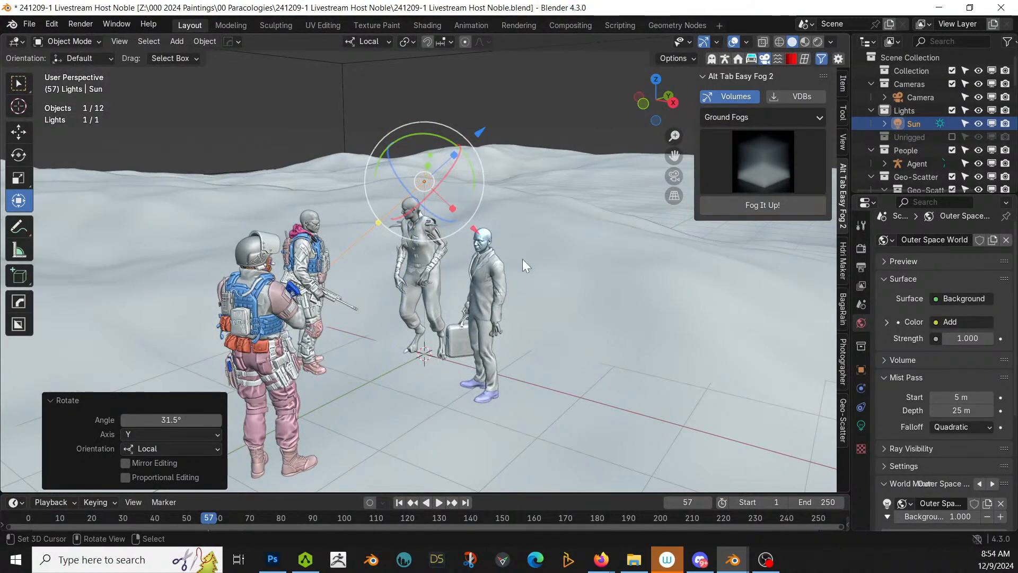
{"action": "key", "text": "r"}
{"action": "key", "text": "z"}
{"action": "left_click", "coordinate": [521, 208]}
{"action": "middle_click_drag", "start_coordinate": [521, 208], "coordinate": [523, 266]}
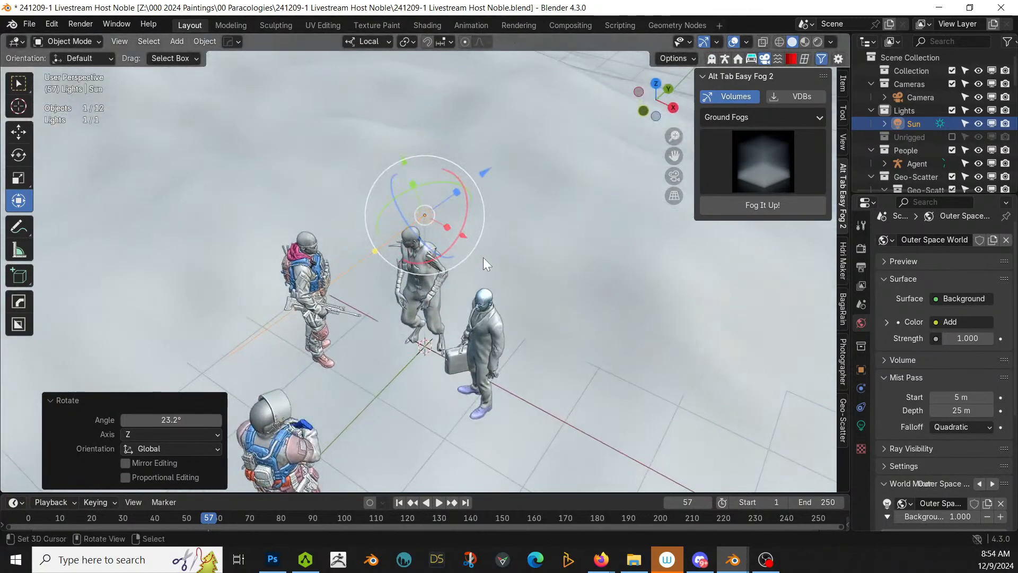
Step: From the top view, rotate the sun light about 9.9° in the view plane
{"action": "key", "text": "KP_7"}
{"action": "left_click_drag", "start_coordinate": [476, 244], "coordinate": [490, 276]}
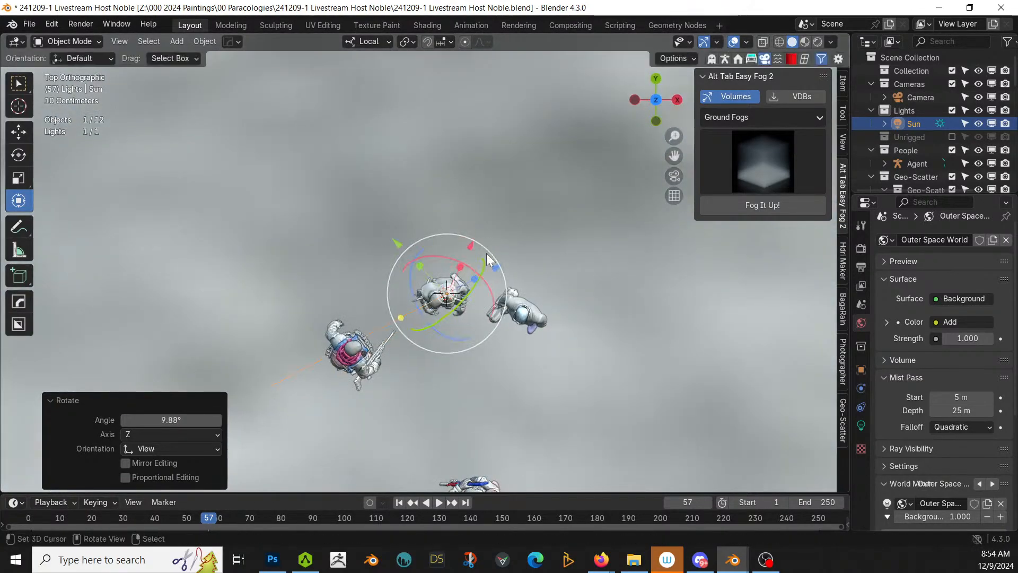
Step: Switch the sun light's colour to temperature mode with a value of 11000 K and set its irradiance to 5
{"action": "left_click", "coordinate": [861, 424]}
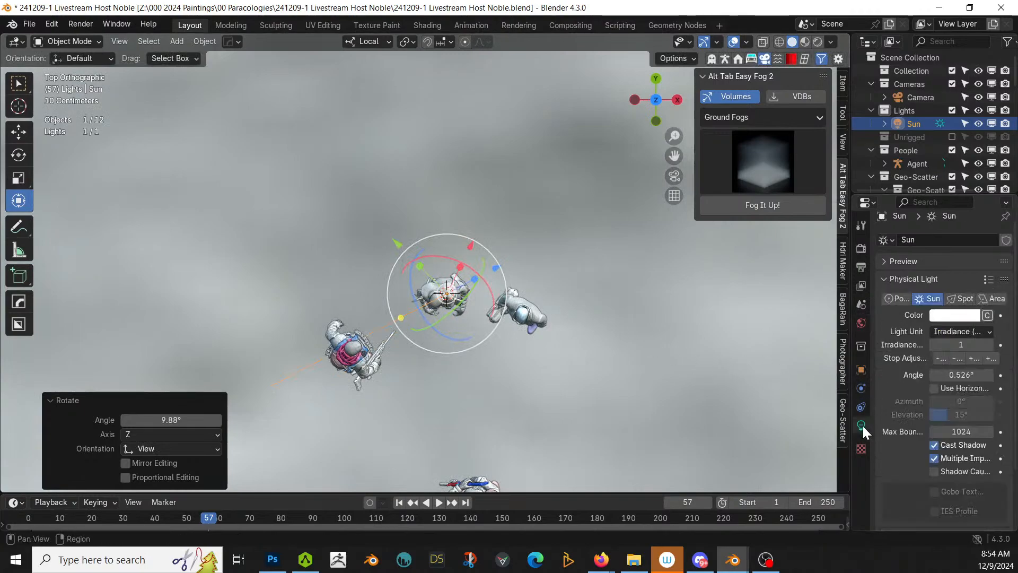
{"action": "left_click", "coordinate": [987, 315]}
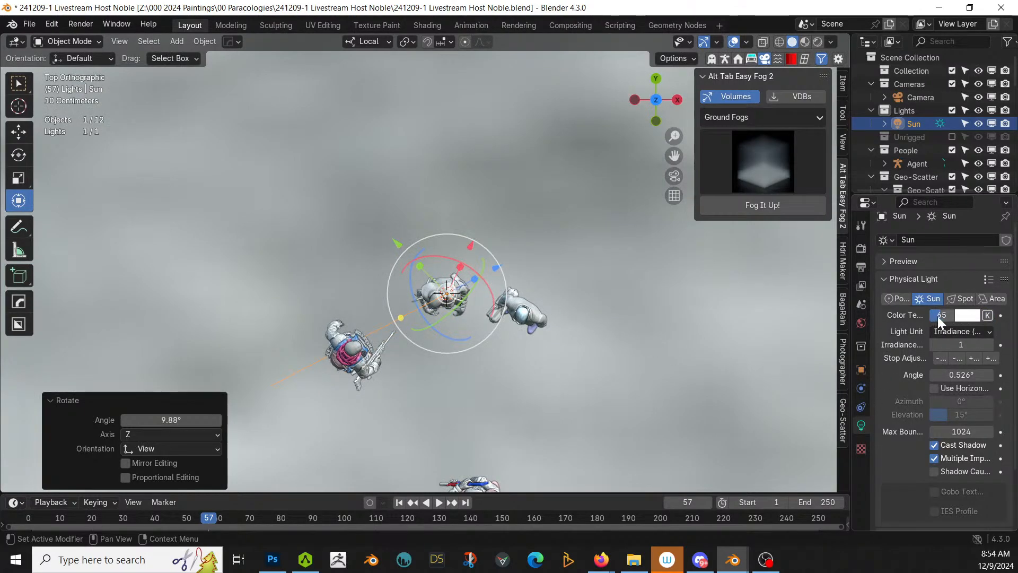
{"action": "left_click", "coordinate": [938, 317]}
{"action": "type", "text": "1"}
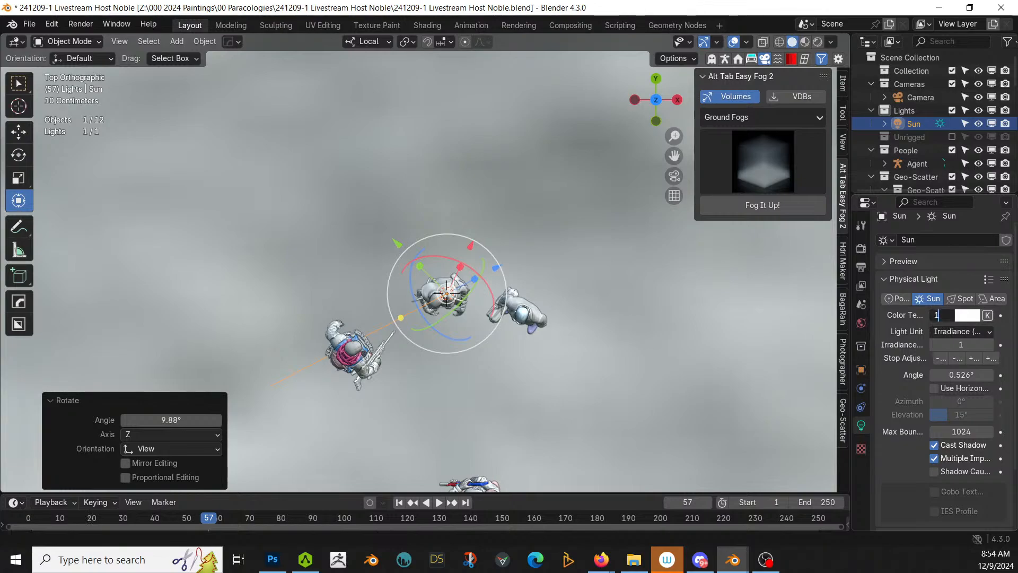
{"action": "type", "text": "1000"}
{"action": "key", "text": "Return"}
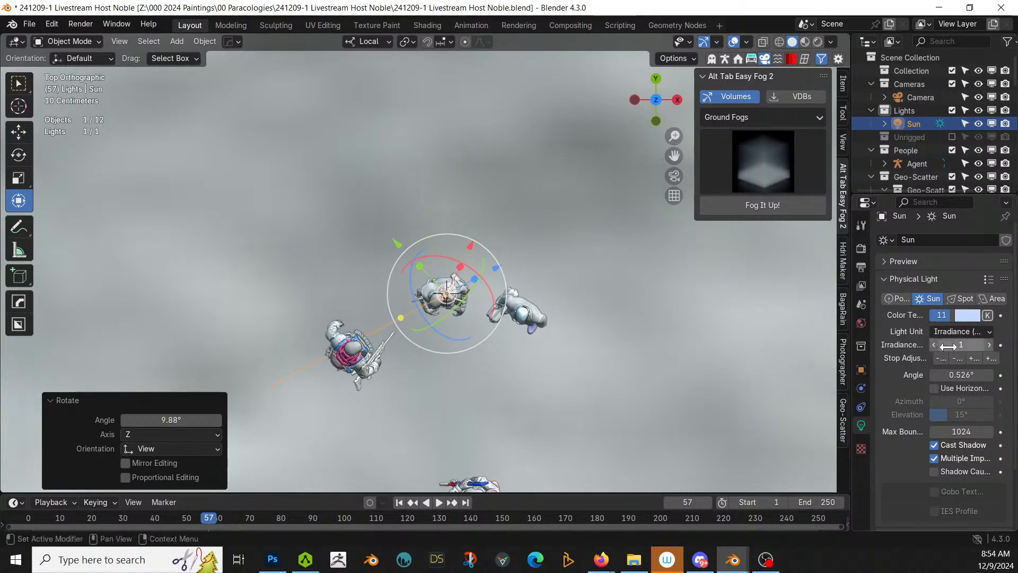
{"action": "left_click_drag", "start_coordinate": [953, 331], "coordinate": [956, 330]}
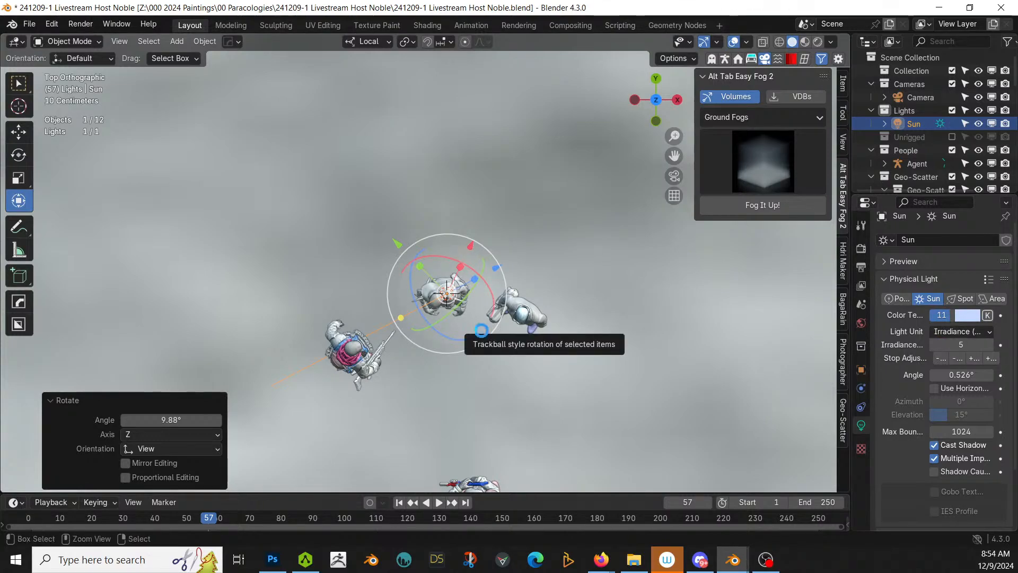
Step: Save the file and preview the lighting around the truck and figures in rendered shading
{"action": "key", "text": "ctrl+s"}
{"action": "key", "text": "z"}
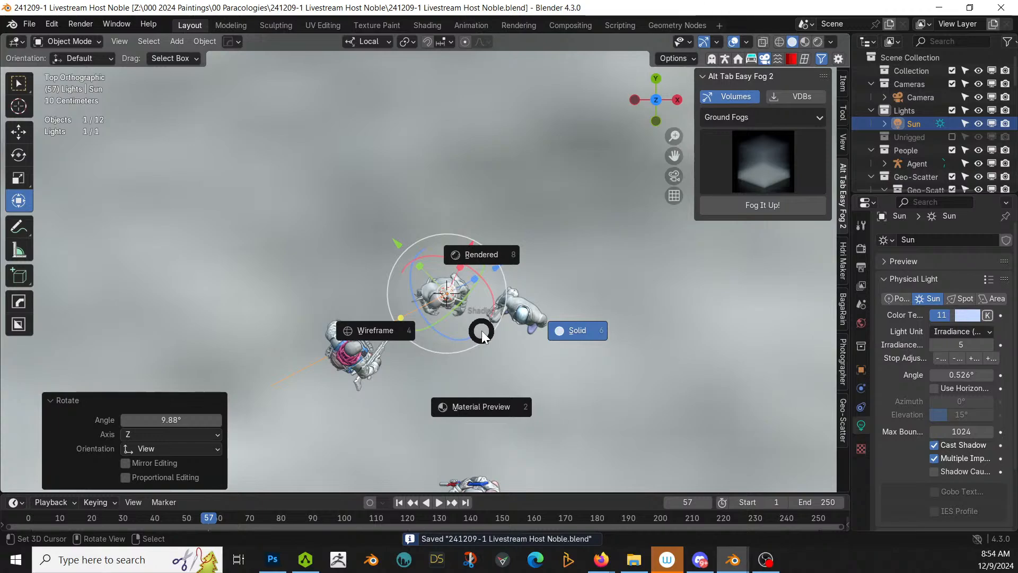
{"action": "key", "text": "8"}
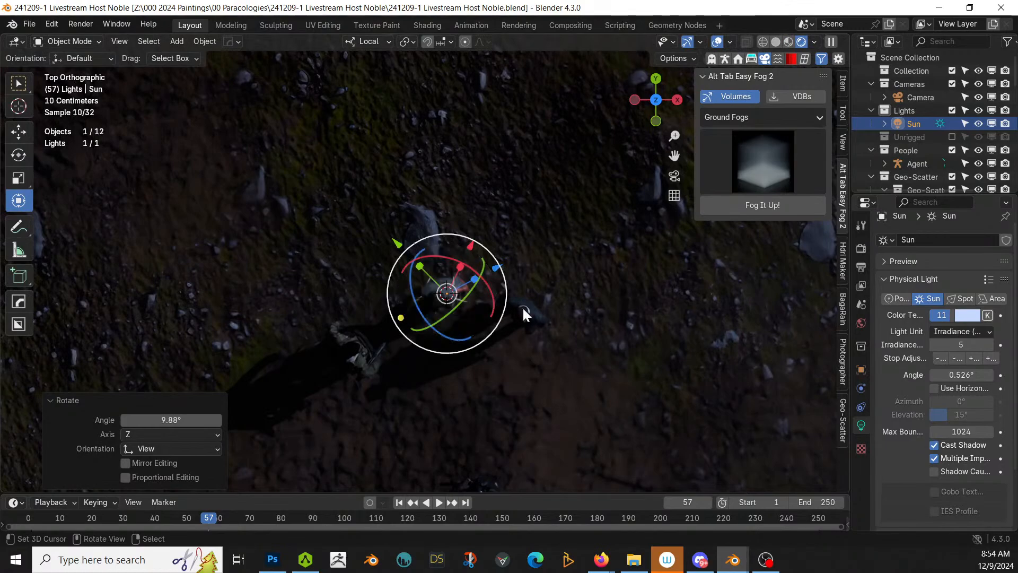
{"action": "middle_click_drag", "start_coordinate": [544, 346], "coordinate": [459, 192]}
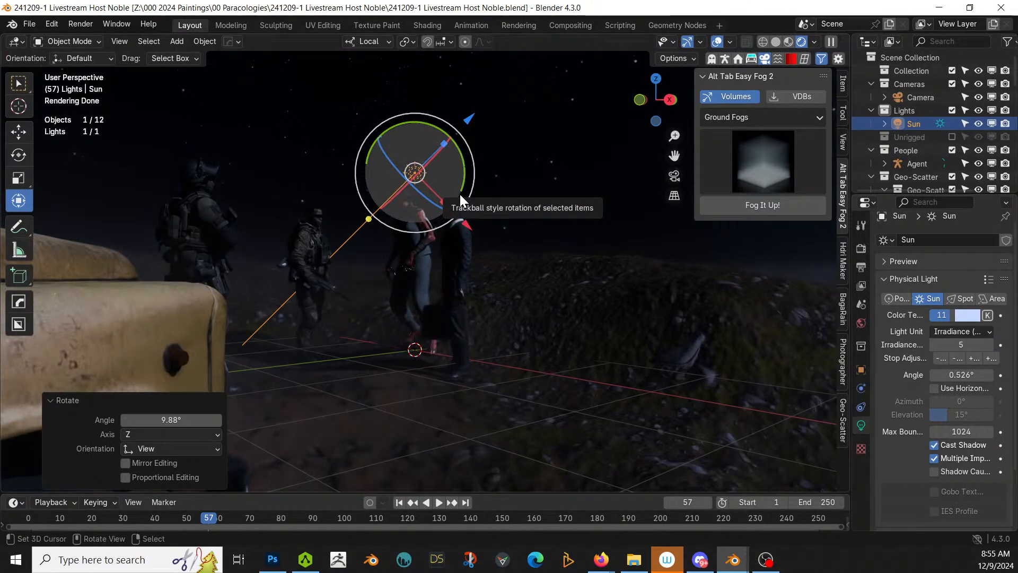
{"action": "middle_click_drag", "start_coordinate": [461, 194], "coordinate": [476, 193]}
{"action": "scroll", "coordinate": [438, 199], "scroll_direction": "up", "scroll_amount": 1}
{"action": "mouse_move", "coordinate": [442, 196]}
{"action": "middle_mouse_down"}
{"action": "mouse_move", "coordinate": [478, 205]}
{"action": "mouse_move", "coordinate": [461, 199]}
{"action": "middle_mouse_up"}
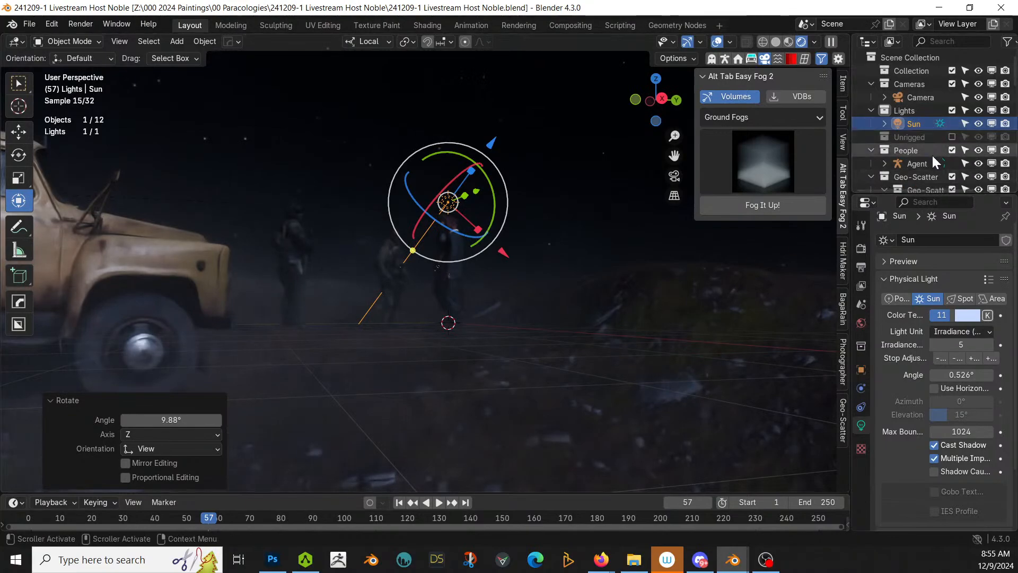
Step: Select the ground fog volume, raise it about 0.52 m along its local Z axis, and save the file
{"action": "scroll", "coordinate": [936, 179], "scroll_direction": "down", "scroll_amount": 3}
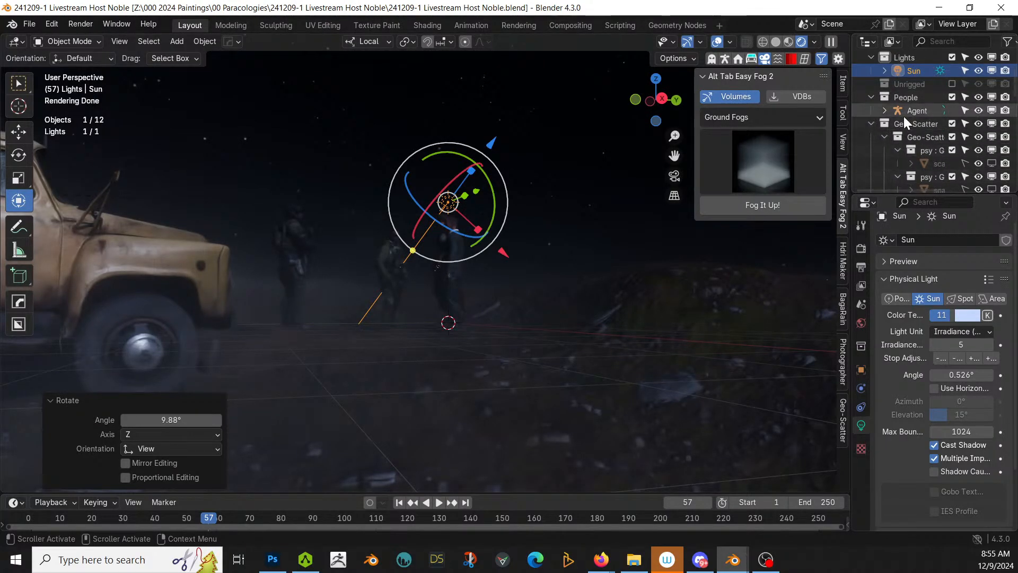
{"action": "left_click", "coordinate": [871, 123]}
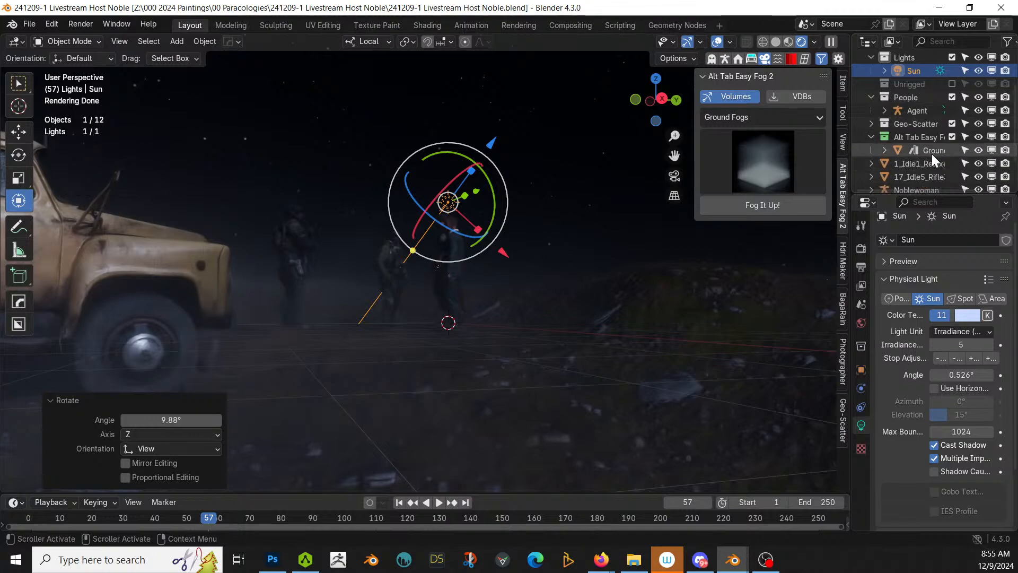
{"action": "left_click", "coordinate": [927, 148]}
{"action": "key", "text": "g"}
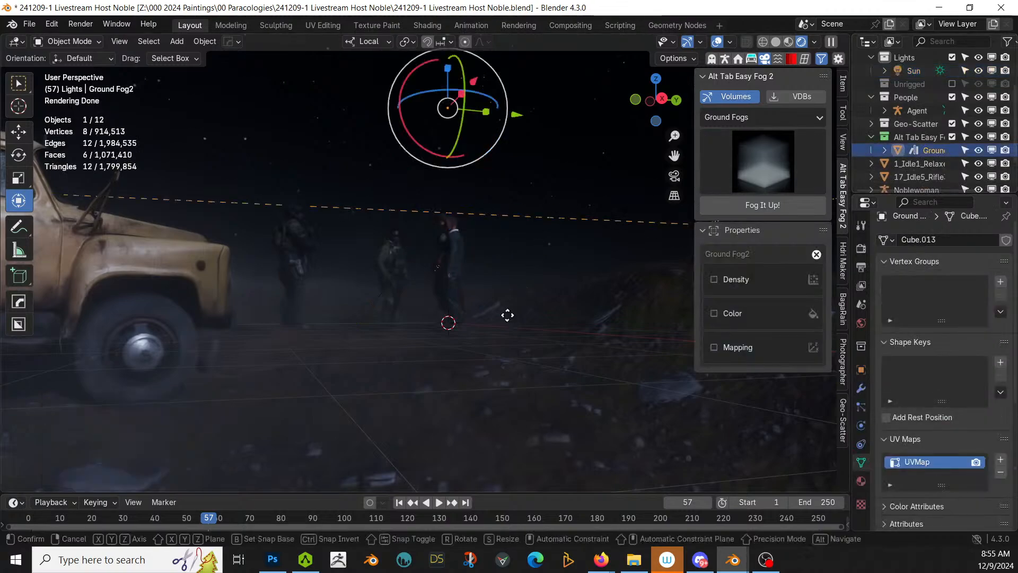
{"action": "key", "text": "z"}
{"action": "key", "text": "z"}
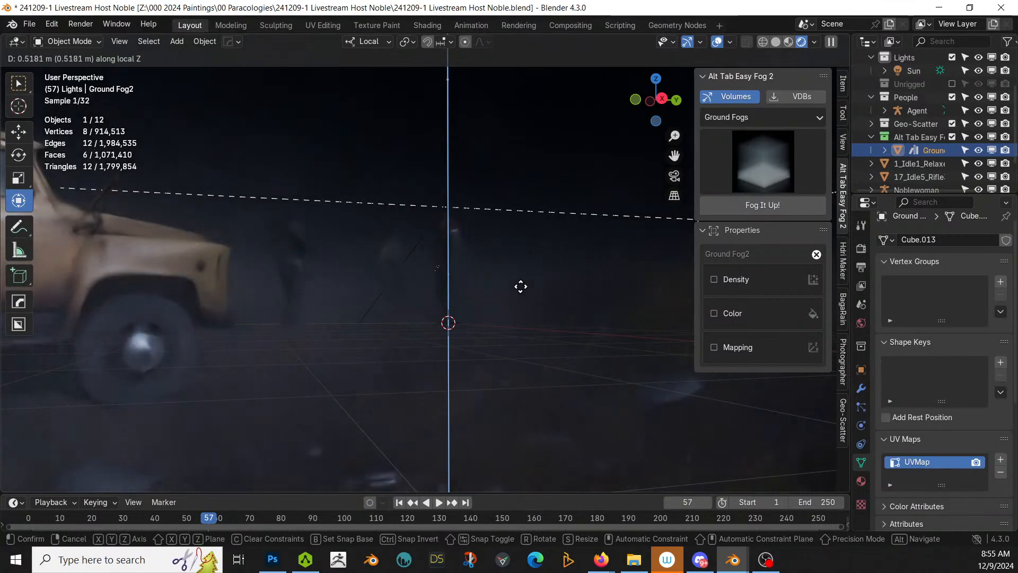
{"action": "left_click", "coordinate": [521, 286]}
{"action": "middle_click_drag", "start_coordinate": [589, 295], "coordinate": [705, 331], "text": "shift"}
{"action": "scroll", "coordinate": [512, 306], "scroll_direction": "up", "scroll_amount": 5}
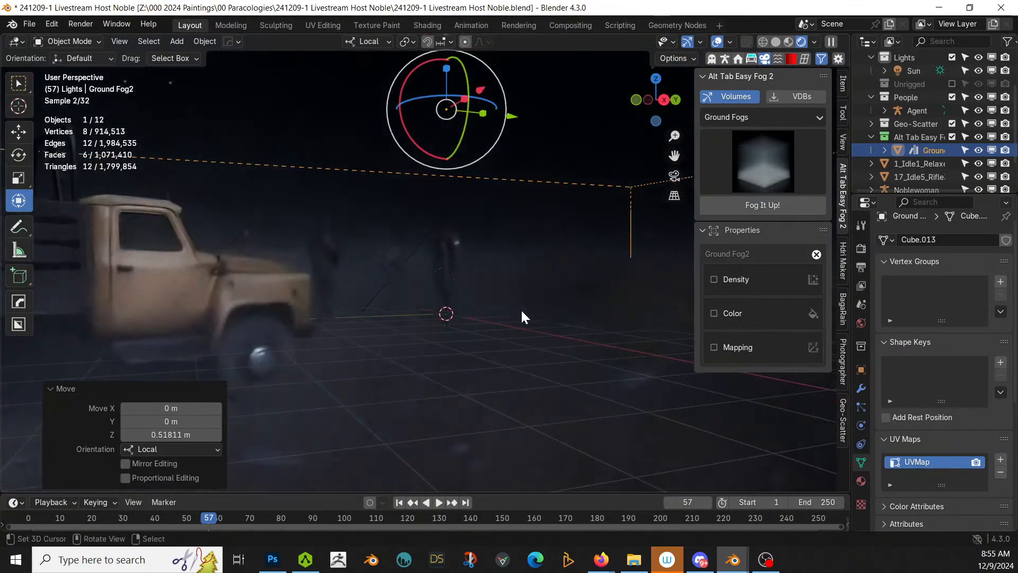
{"action": "middle_click_drag", "start_coordinate": [523, 317], "coordinate": [548, 316]}
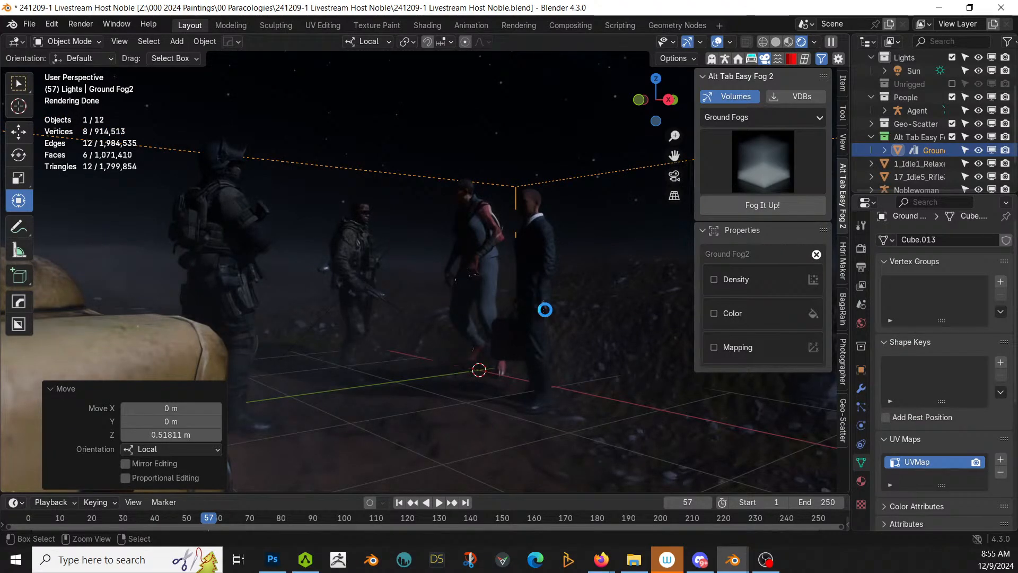
{"action": "key", "text": "ctrl+s"}
Step: Set the sun light's irradiance to 1
{"action": "middle_click_drag", "start_coordinate": [505, 282], "coordinate": [831, 311]}
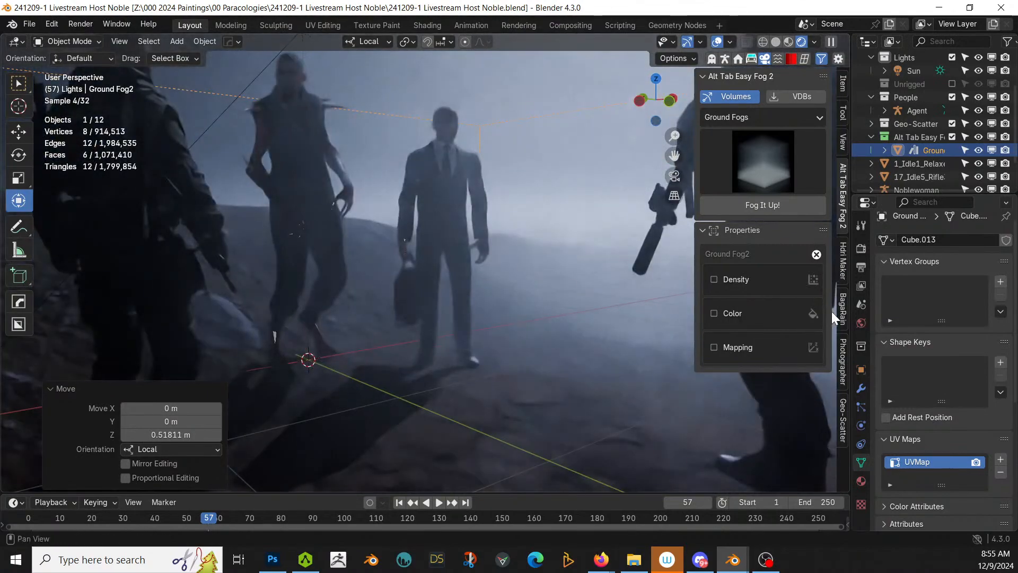
{"action": "left_click", "coordinate": [914, 71]}
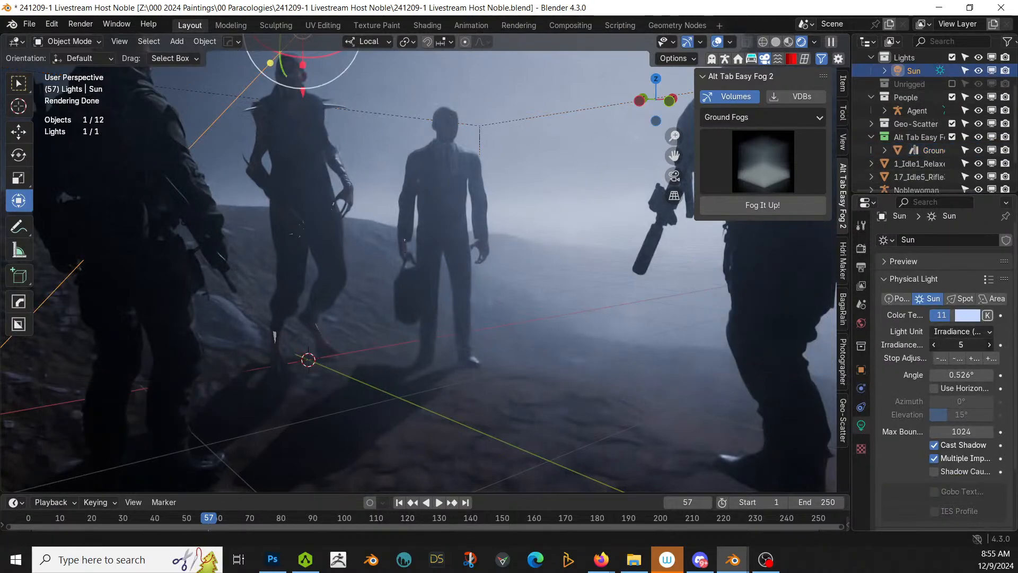
{"action": "left_click", "coordinate": [950, 348]}
{"action": "type", "text": "1"}
{"action": "key", "text": "Return"}
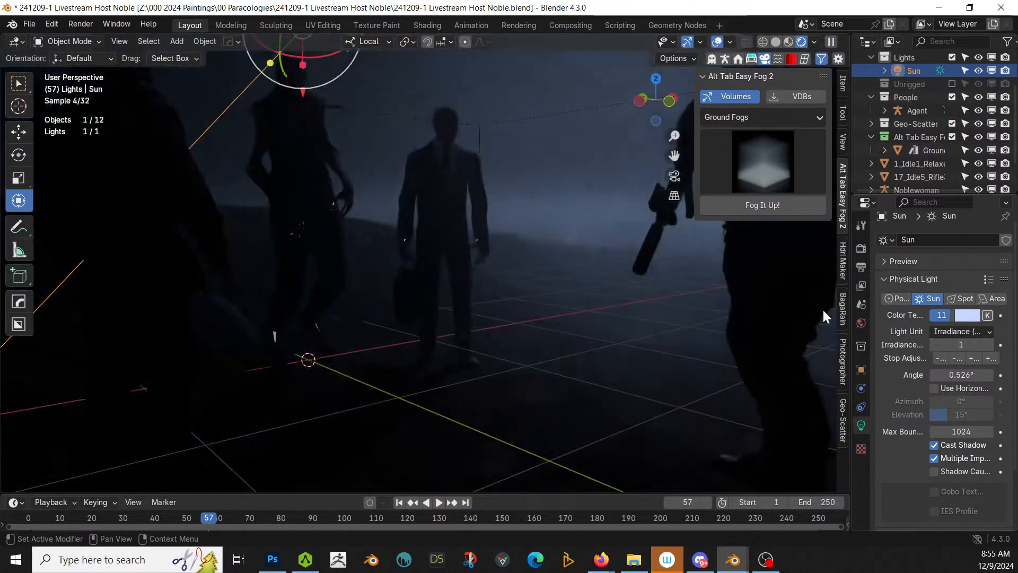
Step: Switch to solid shading and add a Spot light to the Lights collection at the truck's +X-side headlight
{"action": "middle_click_drag", "start_coordinate": [570, 270], "coordinate": [431, 320]}
{"action": "scroll", "coordinate": [432, 321], "scroll_direction": "down", "scroll_amount": 4}
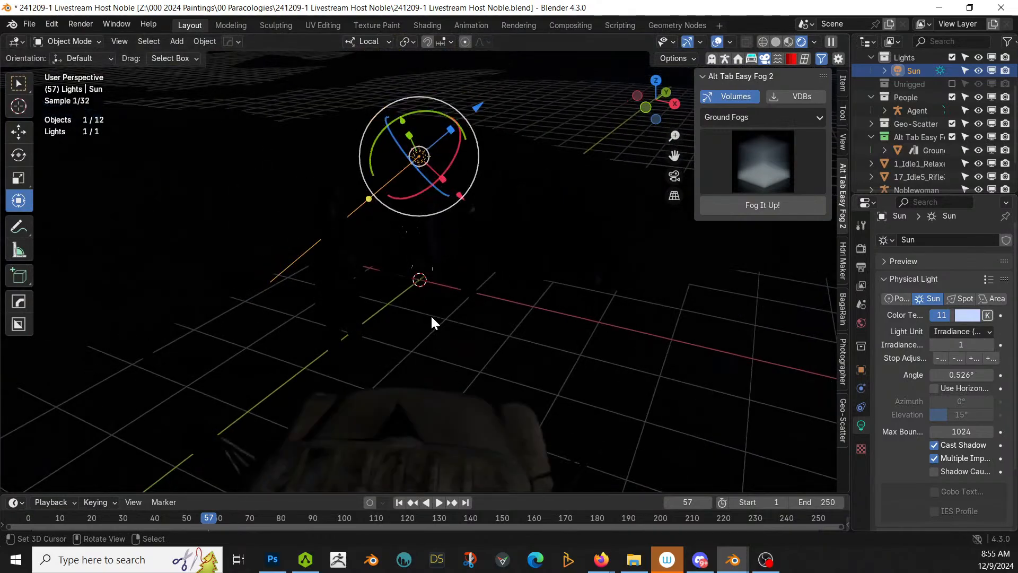
{"action": "key", "text": "z"}
{"action": "key", "text": "6"}
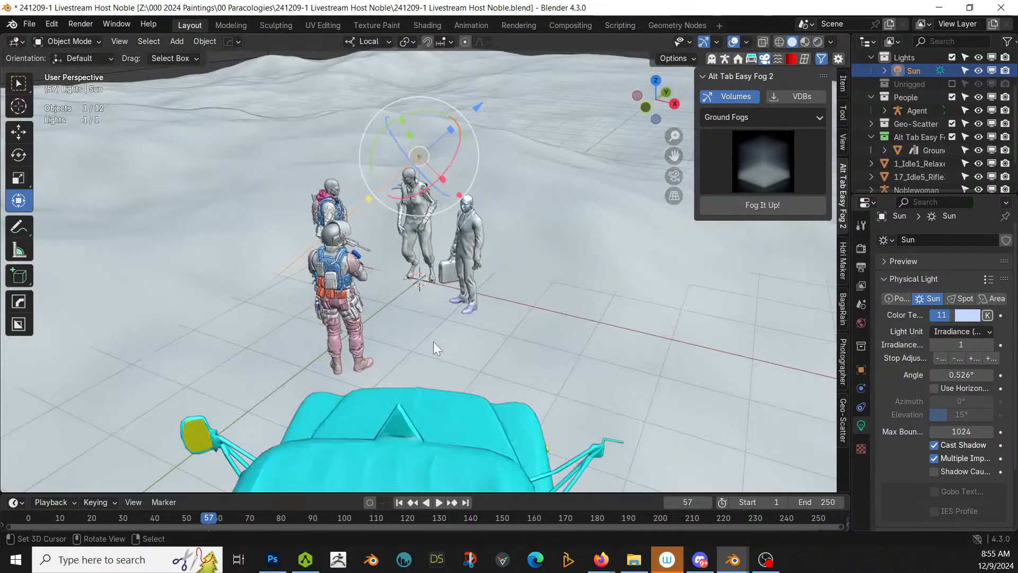
{"action": "mouse_move", "coordinate": [434, 344]}
{"action": "middle_mouse_down"}
{"action": "mouse_move", "coordinate": [297, 352]}
{"action": "mouse_move", "coordinate": [423, 336]}
{"action": "middle_mouse_up"}
{"action": "scroll", "coordinate": [422, 336], "scroll_direction": "up", "scroll_amount": 5}
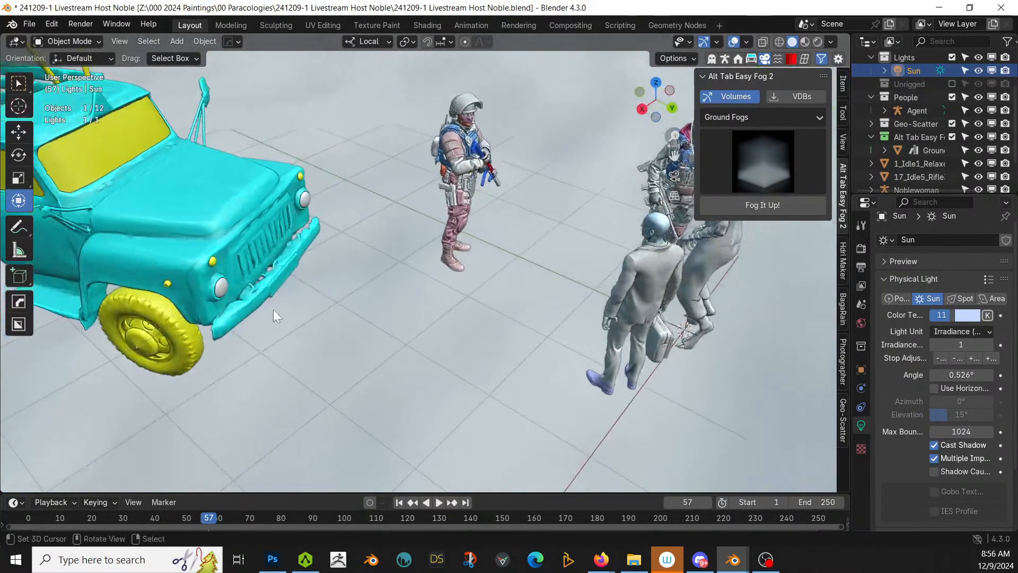
{"action": "left_click", "coordinate": [222, 287]}
{"action": "key", "text": "shift+a"}
{"action": "mouse_move", "coordinate": [335, 346]}
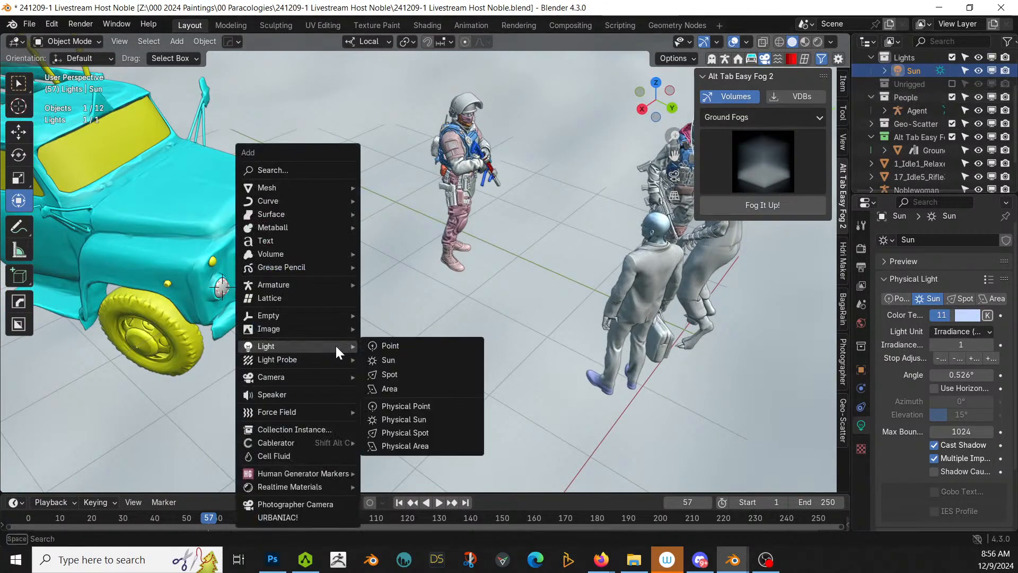
{"action": "left_click", "coordinate": [405, 374]}
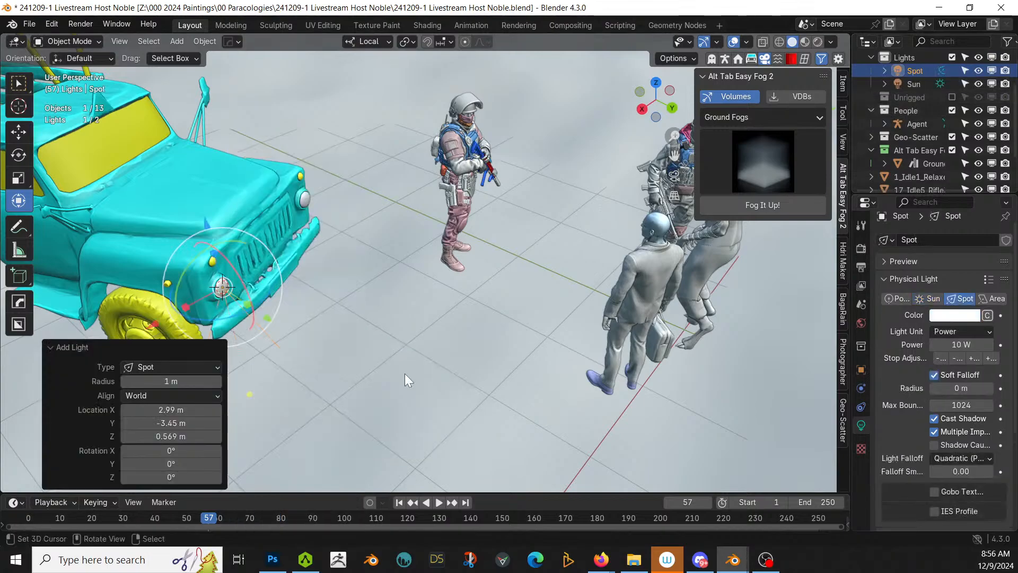
Step: Copy the truck's object rotation to the new spot light
{"action": "left_click", "coordinate": [167, 228], "text": "shift"}
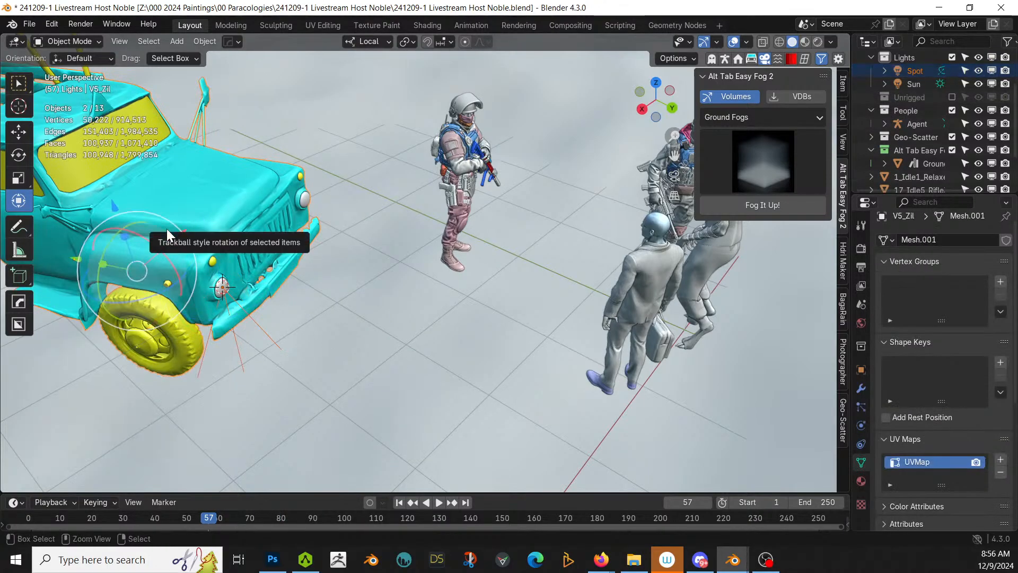
{"action": "key", "text": "ctrl+c"}
{"action": "left_click", "coordinate": [139, 257]}
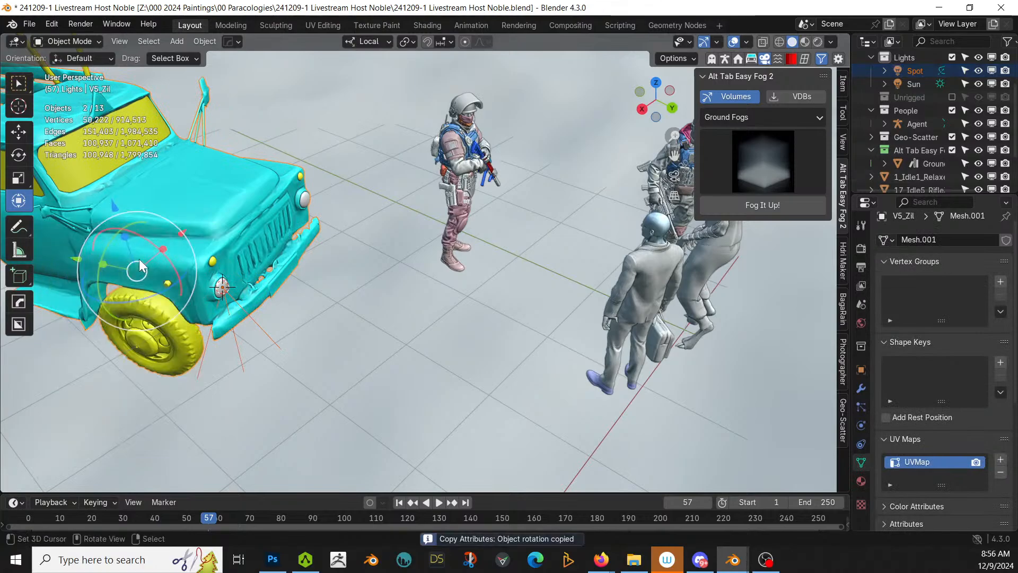
Step: Rotate the spot light -90° around its local X axis so it points forward from the headlight
{"action": "left_click", "coordinate": [253, 316]}
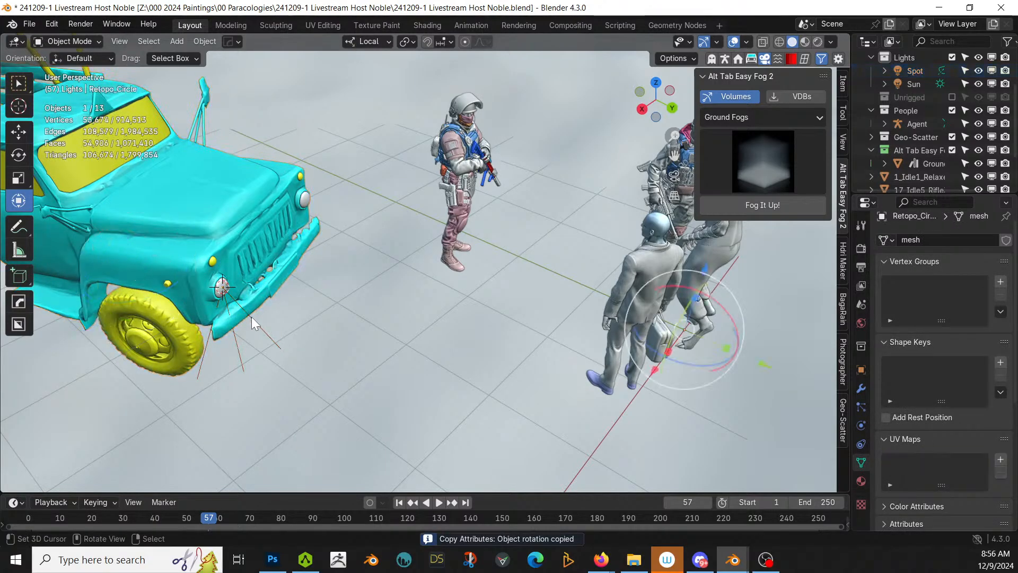
{"action": "key", "text": "r"}
{"action": "key", "text": "x"}
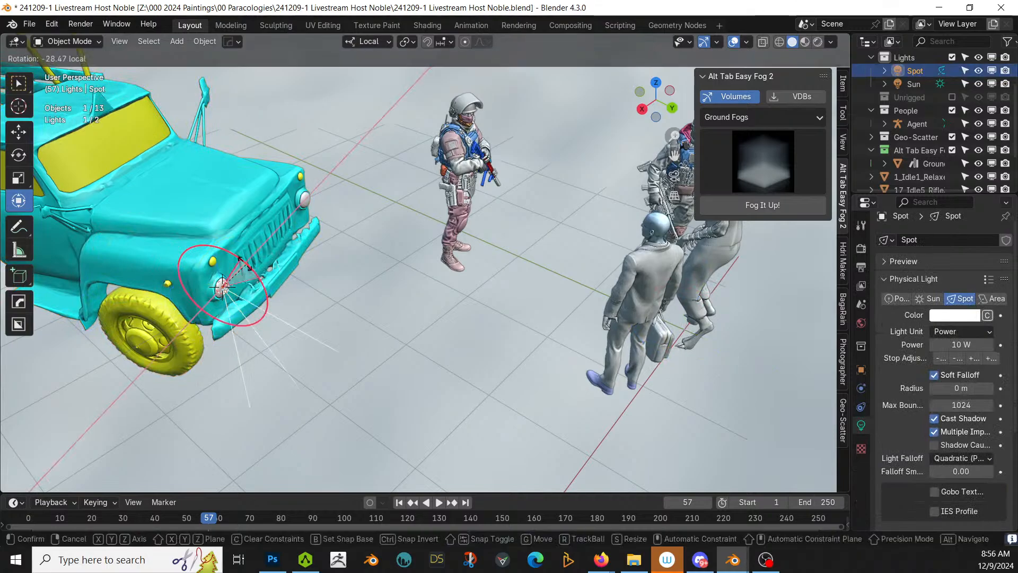
{"action": "left_click", "coordinate": [215, 246]}
{"action": "middle_click_drag", "start_coordinate": [214, 245], "coordinate": [260, 228]}
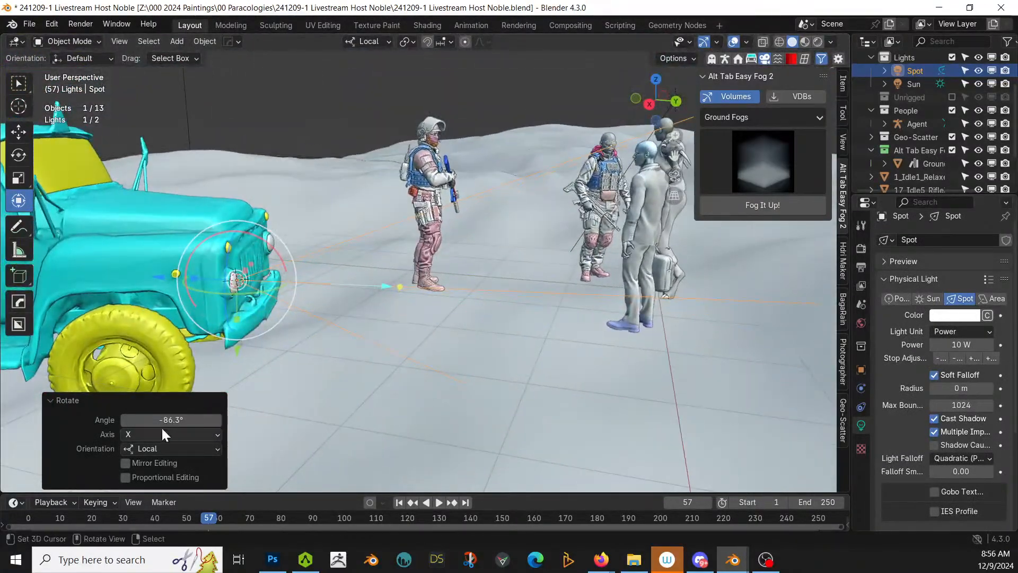
{"action": "left_click", "coordinate": [163, 419]}
{"action": "type", "text": "-90"}
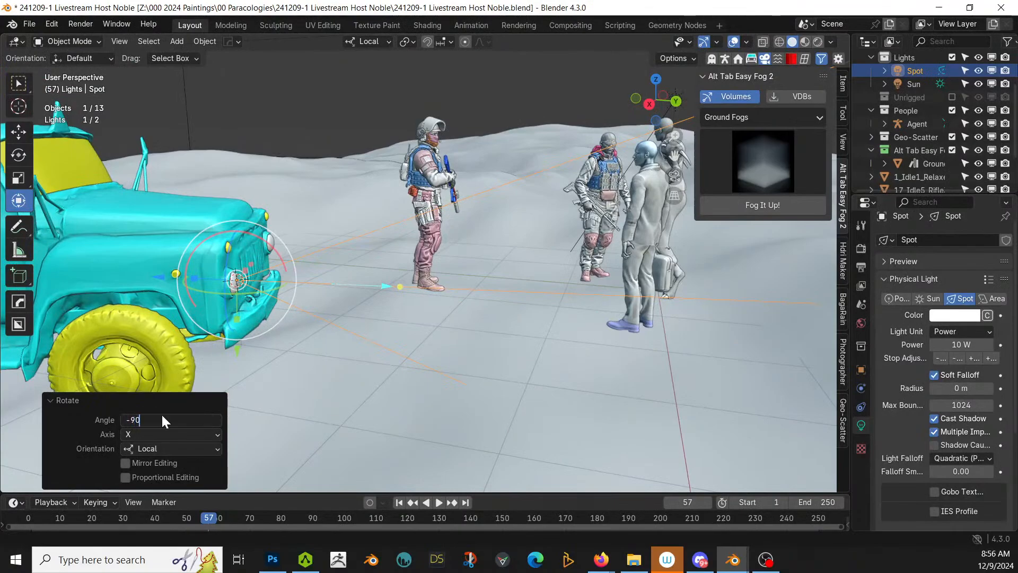
{"action": "key", "text": "Return"}
Step: Make a linked duplicate of the spot light at the truck's other headlight, offset about -1.68 m in X and -0.70 m in Y
{"action": "middle_click_drag", "start_coordinate": [150, 360], "coordinate": [328, 469]}
{"action": "key", "text": "KP_7"}
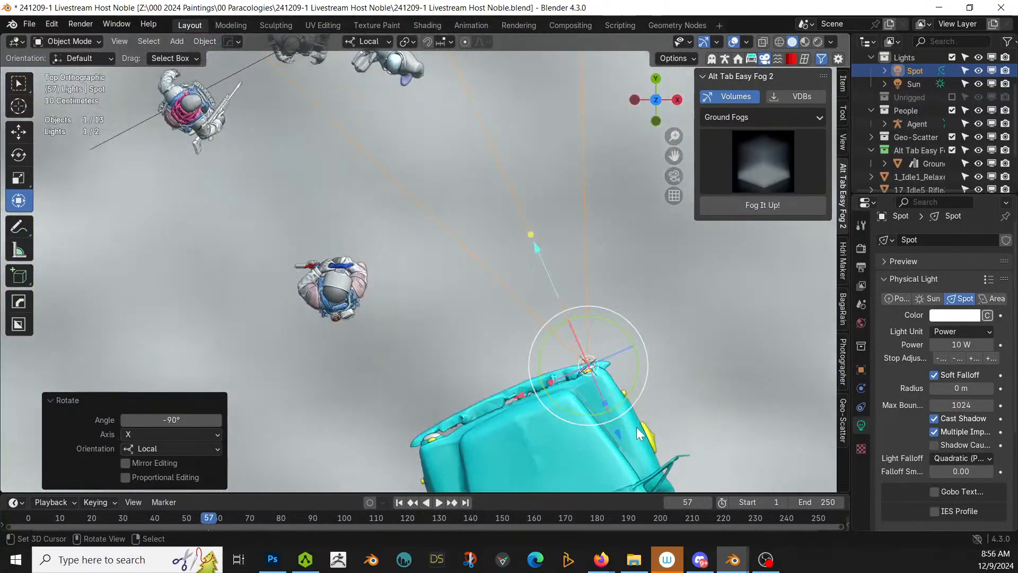
{"action": "key", "text": "shift+d"}
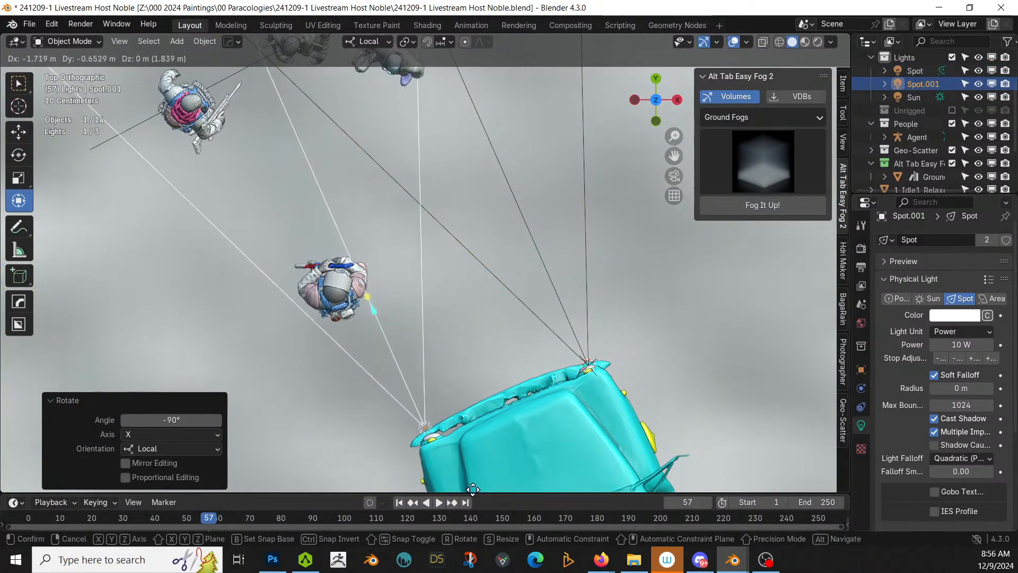
{"action": "left_click", "coordinate": [477, 36]}
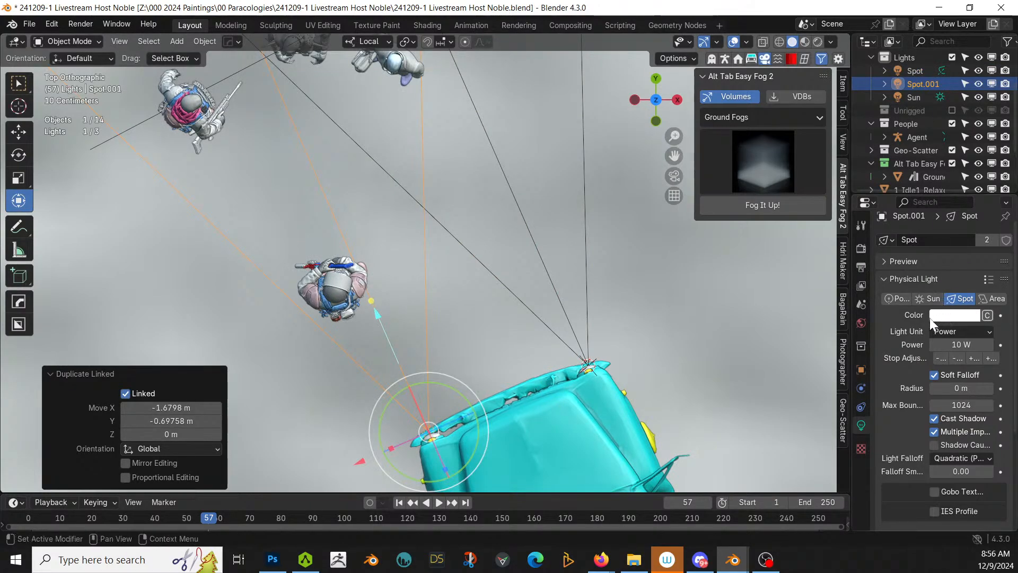
Step: Switch the linked headlight spots' colour to temperature mode and set it to 5000 K
{"action": "left_click", "coordinate": [987, 315]}
{"action": "left_click", "coordinate": [950, 315]}
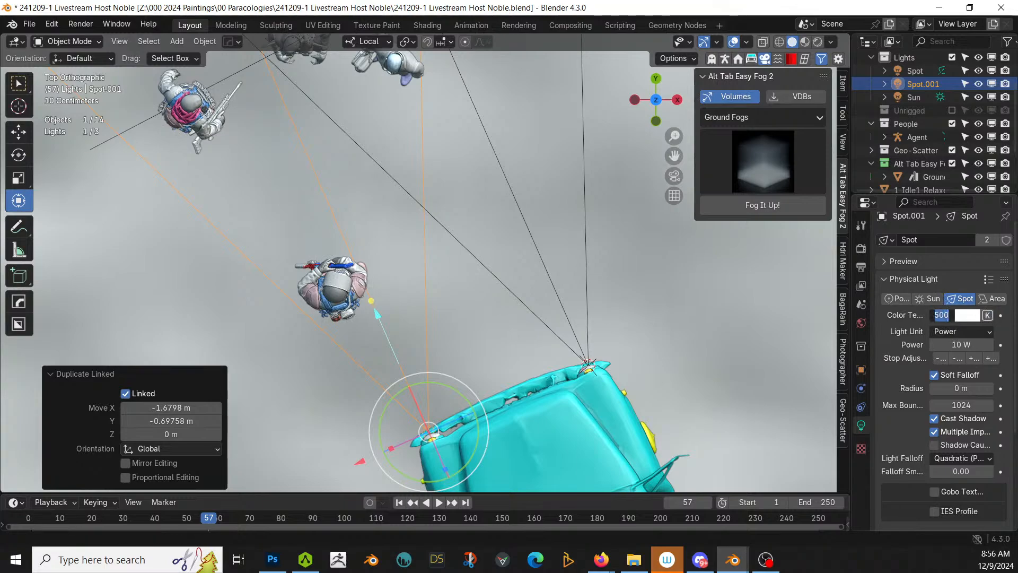
{"action": "type", "text": "5000"}
{"action": "key", "text": "Return"}
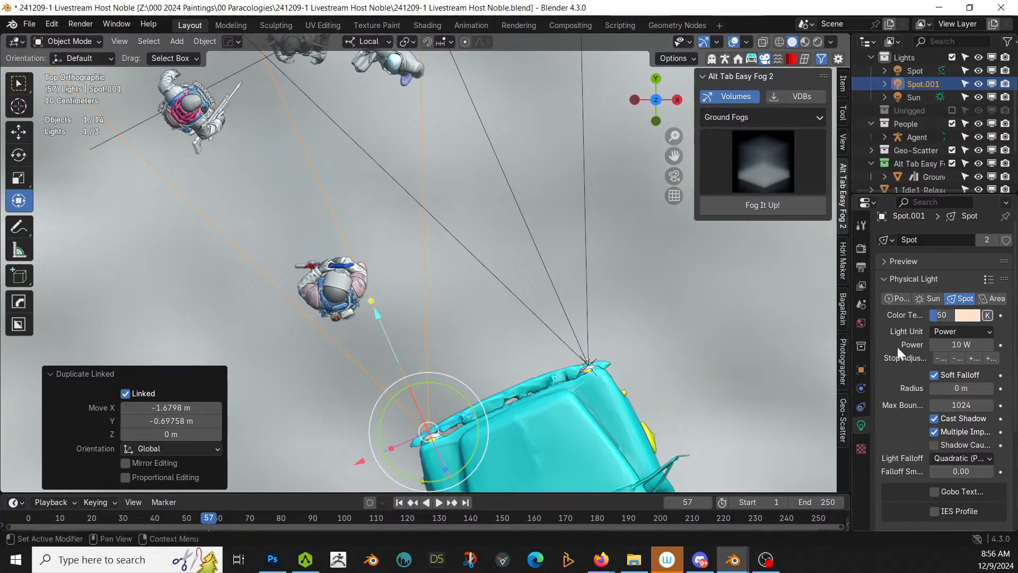
Step: Set the linked headlight spots' power to 25 W and keep their beam size at 45°
{"action": "left_click", "coordinate": [959, 344]}
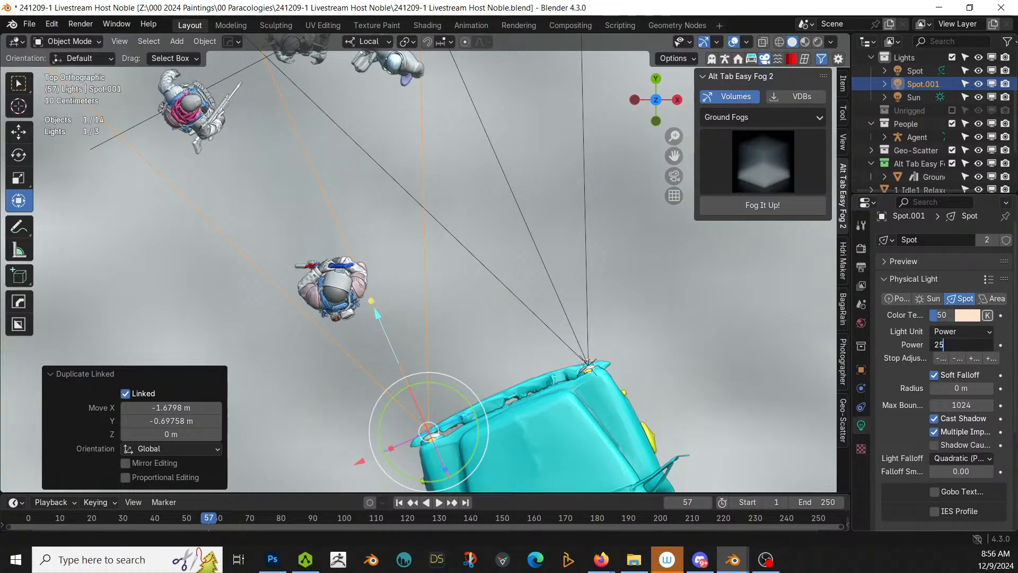
{"action": "key", "text": "Return"}
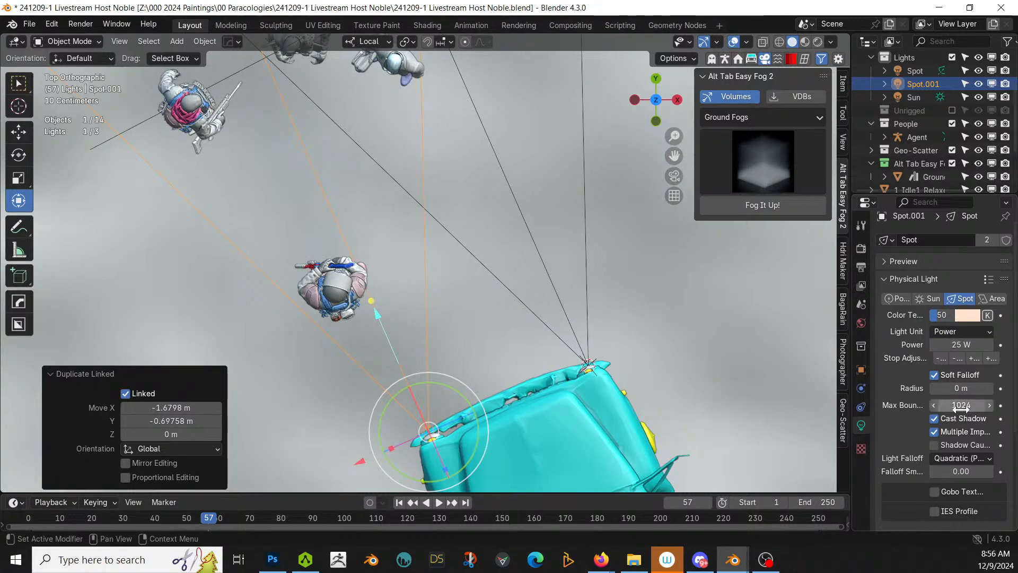
{"action": "scroll", "coordinate": [961, 408], "scroll_direction": "down", "scroll_amount": 4}
{"action": "left_click", "coordinate": [963, 475]}
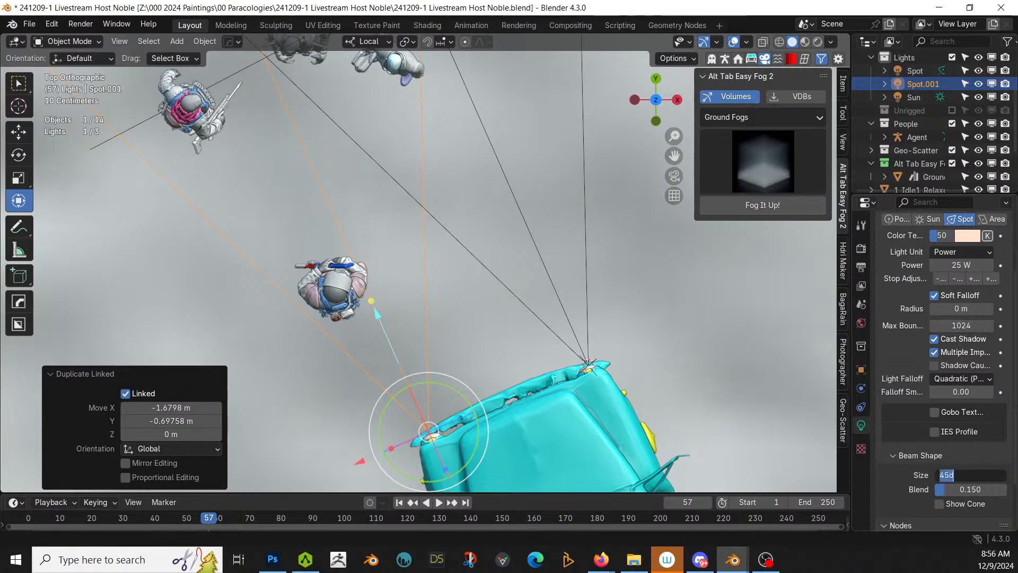
{"action": "key", "text": "Return"}
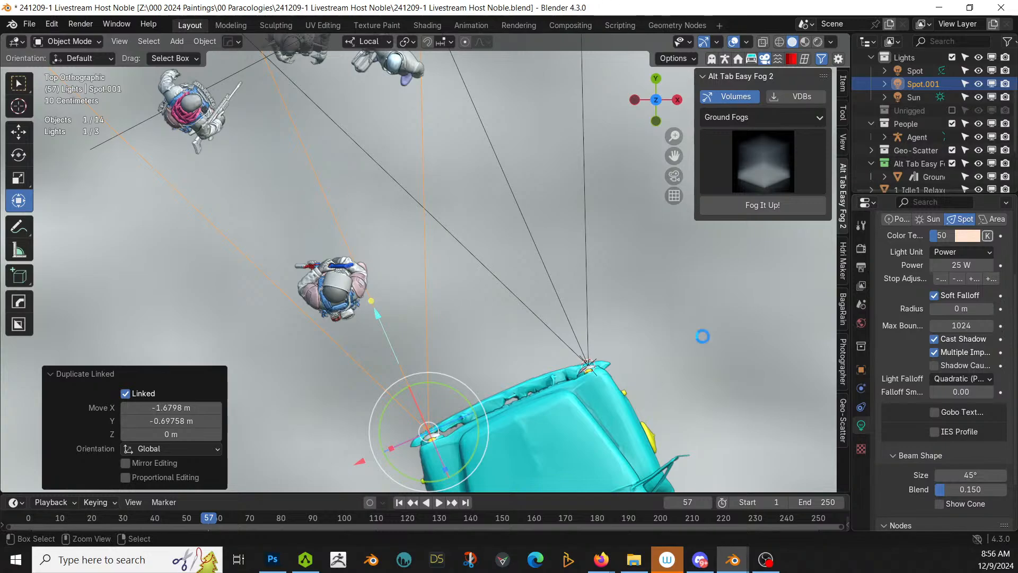
Step: Switch the viewport to Rendered shading and view the truck's headlights and the figures from the side
{"action": "key", "text": "z"}
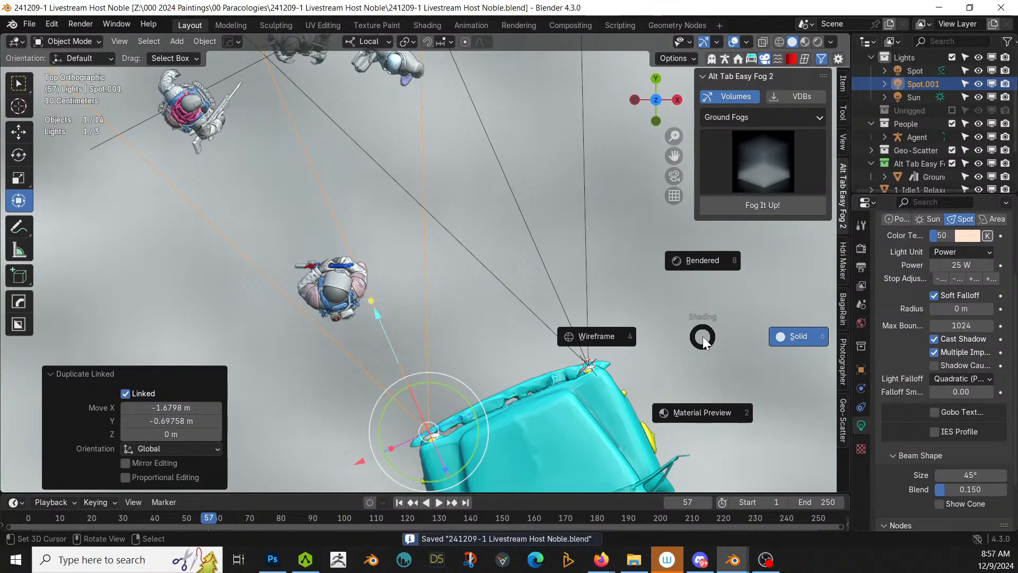
{"action": "key", "text": "8"}
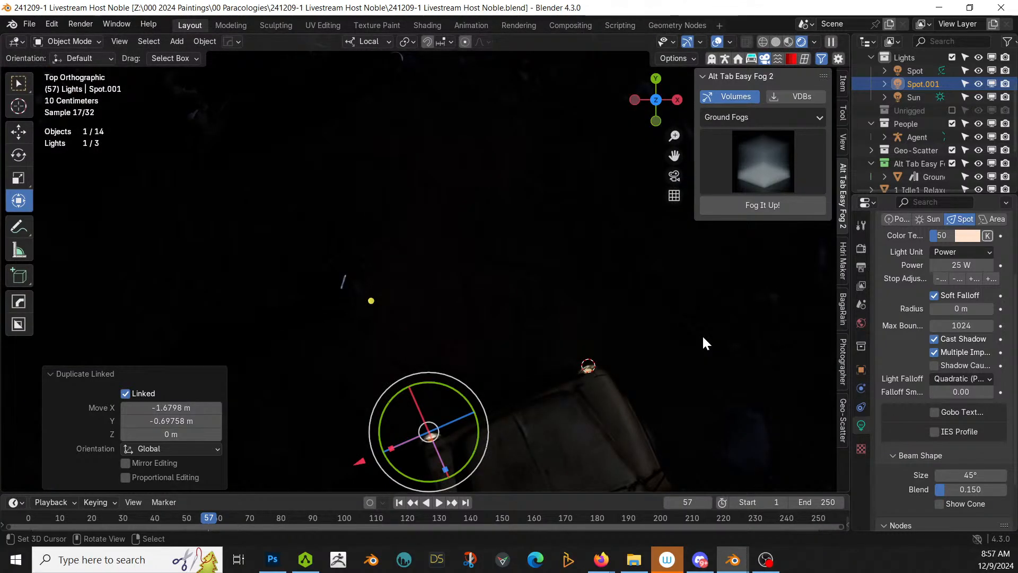
{"action": "middle_click_drag", "start_coordinate": [665, 330], "coordinate": [457, 205]}
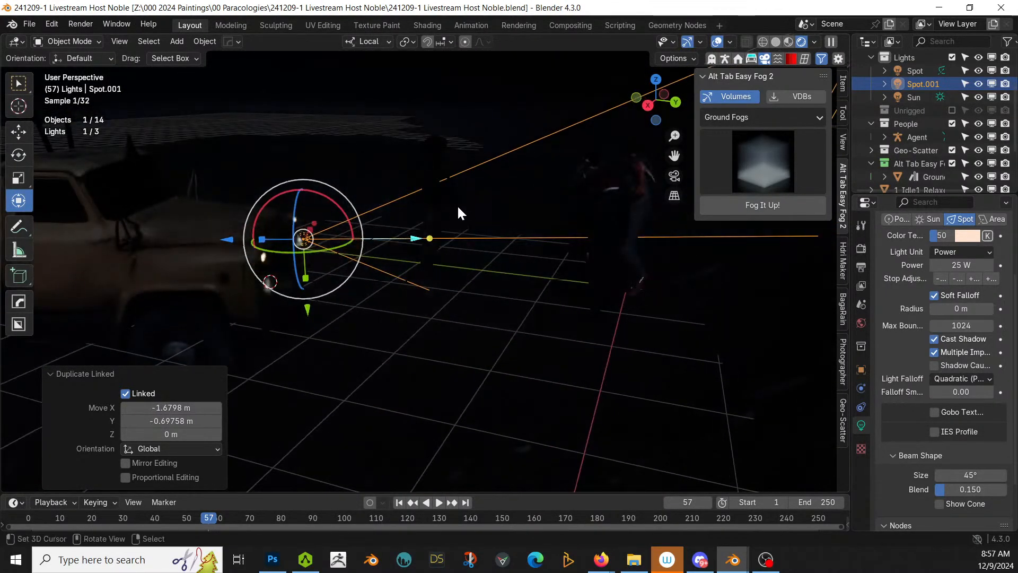
Step: Reselect the Spot.001 headlight light and set its power to 500 W
{"action": "left_click", "coordinate": [363, 131]}
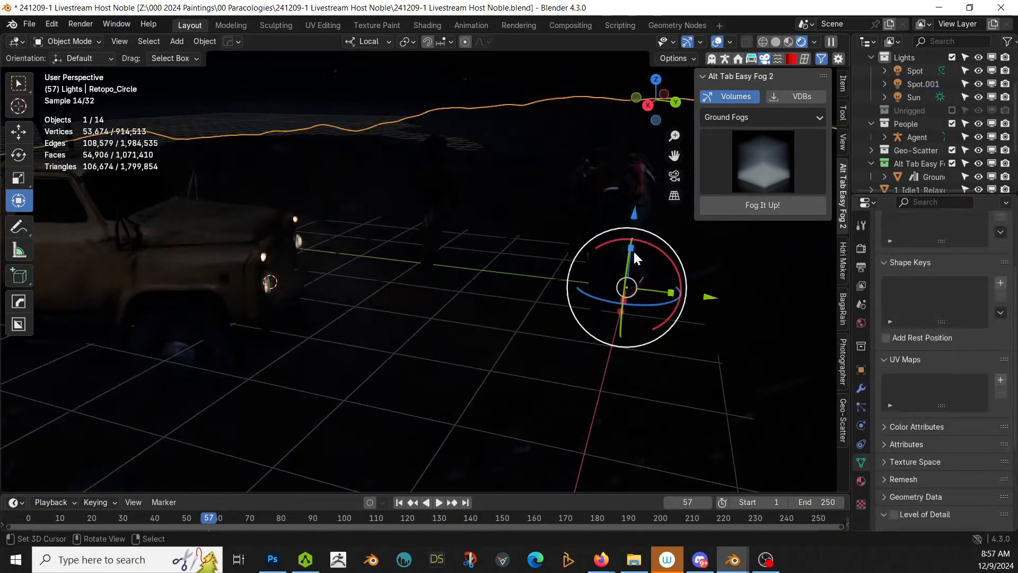
{"action": "left_click", "coordinate": [921, 84]}
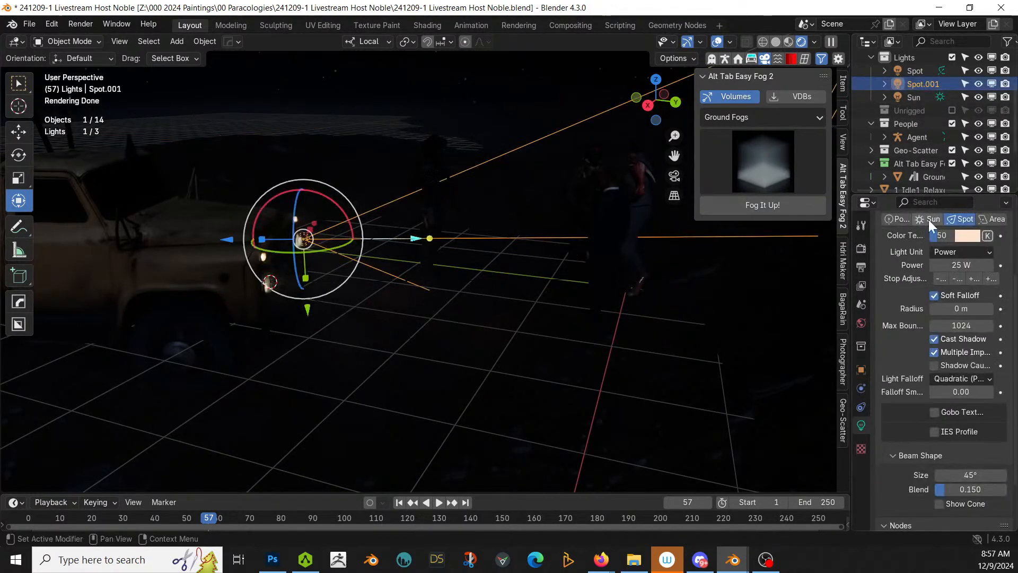
{"action": "left_click", "coordinate": [956, 264]}
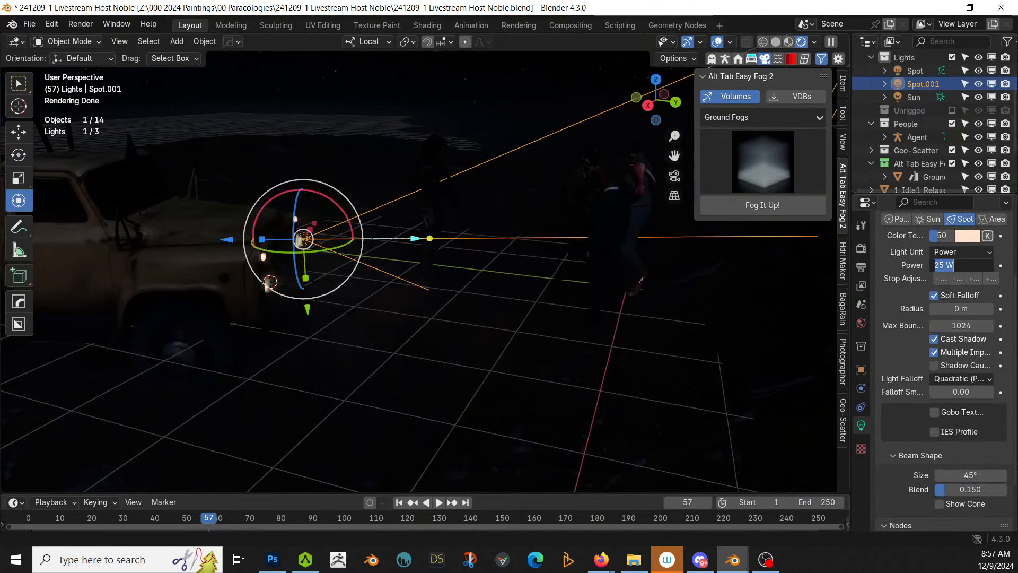
{"action": "type", "text": "500"}
{"action": "key", "text": "Return"}
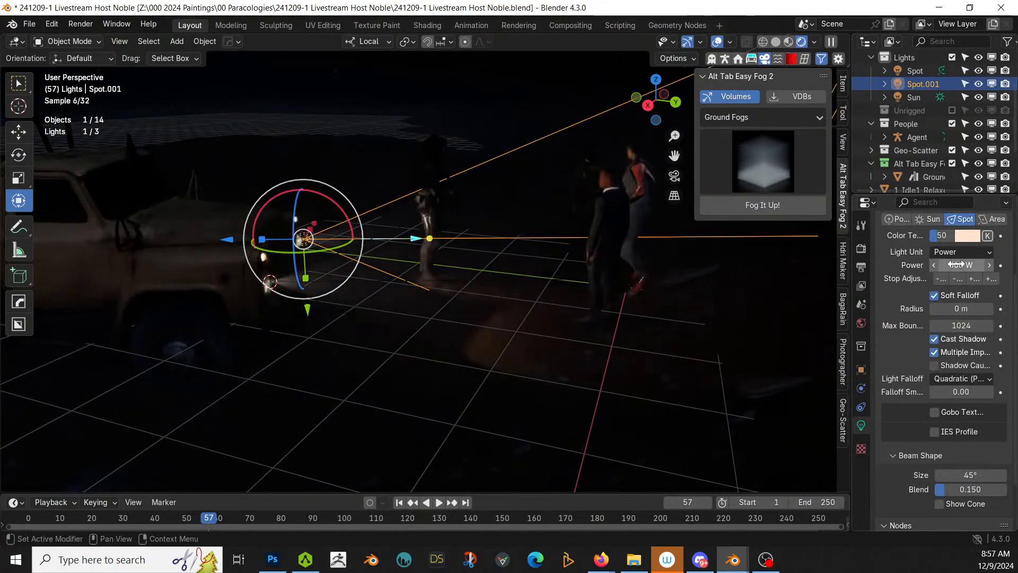
Step: Raise the headlight spots' power to 1000 W
{"action": "mouse_move", "coordinate": [666, 280]}
{"action": "middle_mouse_down"}
{"action": "mouse_move", "coordinate": [634, 253]}
{"action": "mouse_move", "coordinate": [648, 271]}
{"action": "middle_mouse_up"}
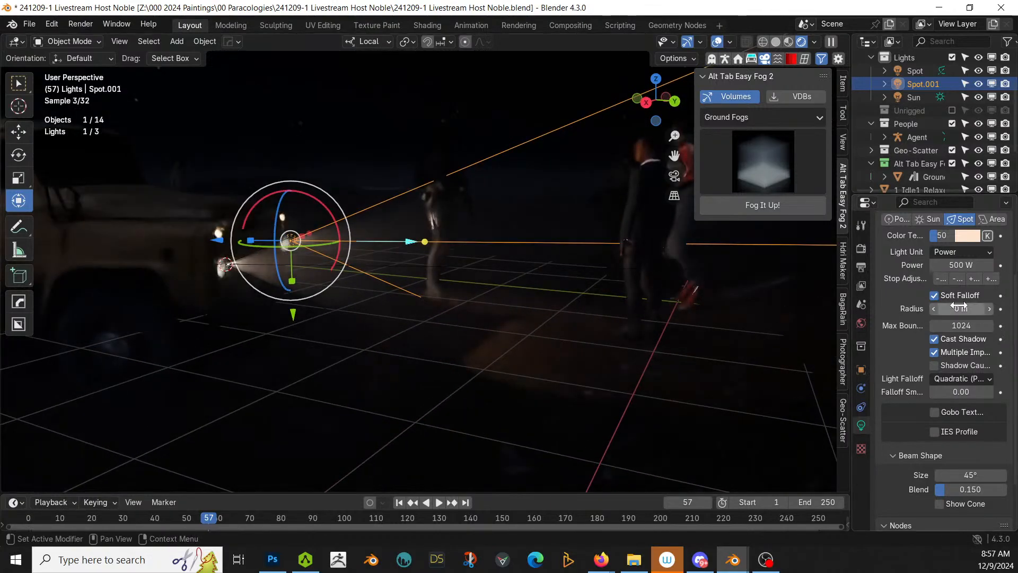
{"action": "left_click", "coordinate": [960, 265]}
{"action": "type", "text": "1000"}
{"action": "key", "text": "Return"}
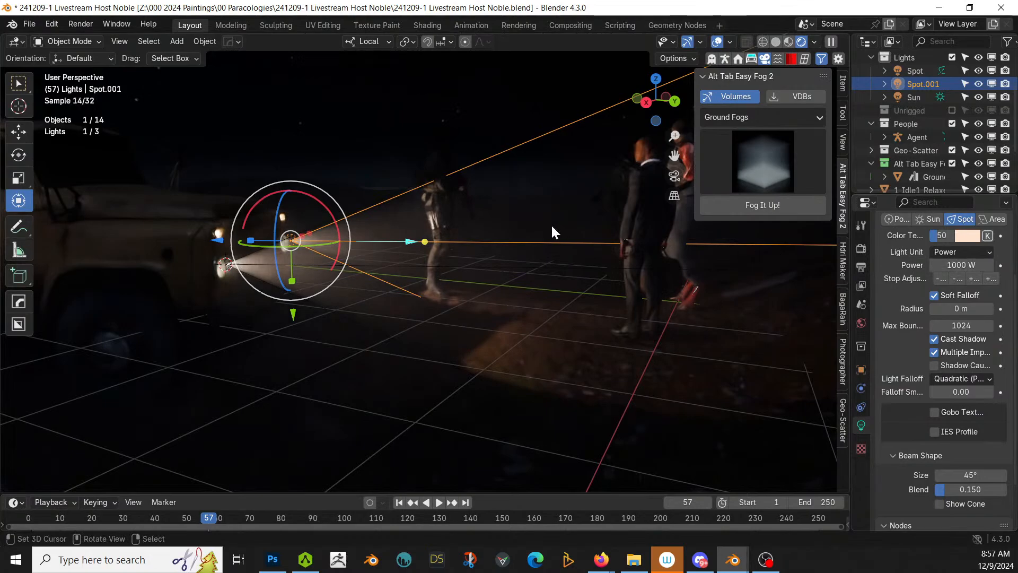
Step: Set the exposure in the Photographer camera settings to 6
{"action": "middle_click_drag", "start_coordinate": [551, 224], "coordinate": [603, 259]}
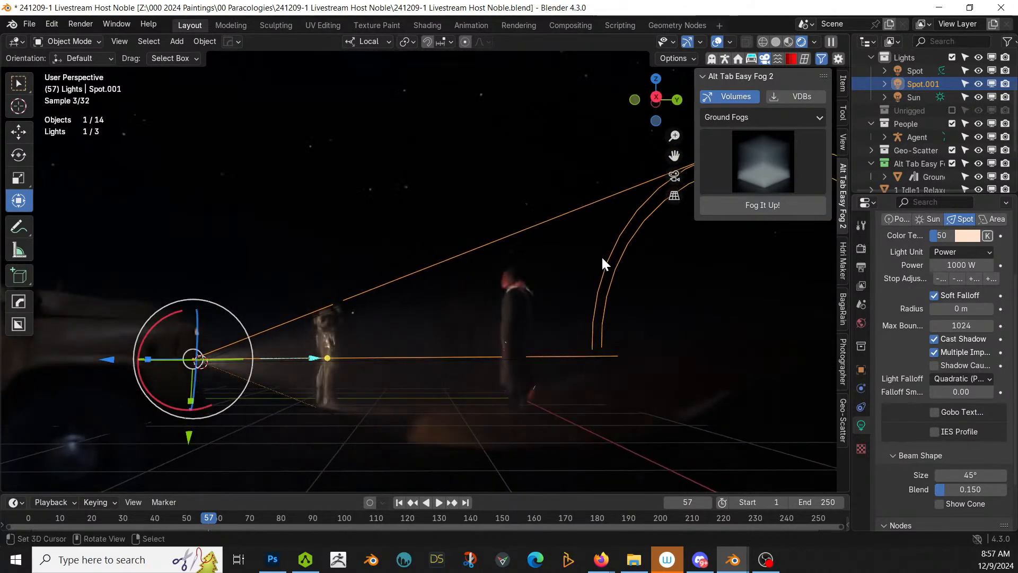
{"action": "scroll", "coordinate": [601, 263], "scroll_direction": "up", "scroll_amount": 1}
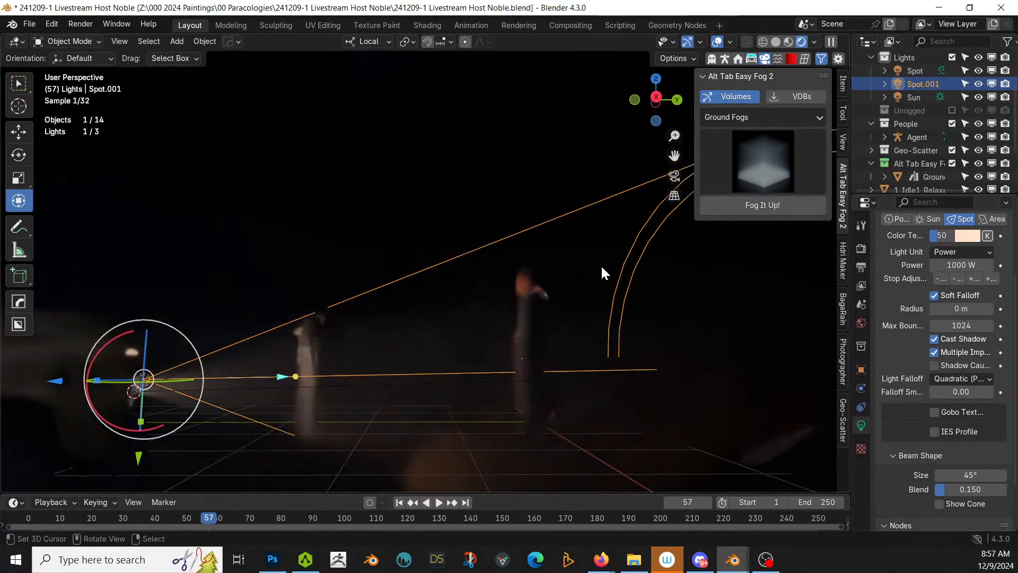
{"action": "left_click", "coordinate": [842, 368]}
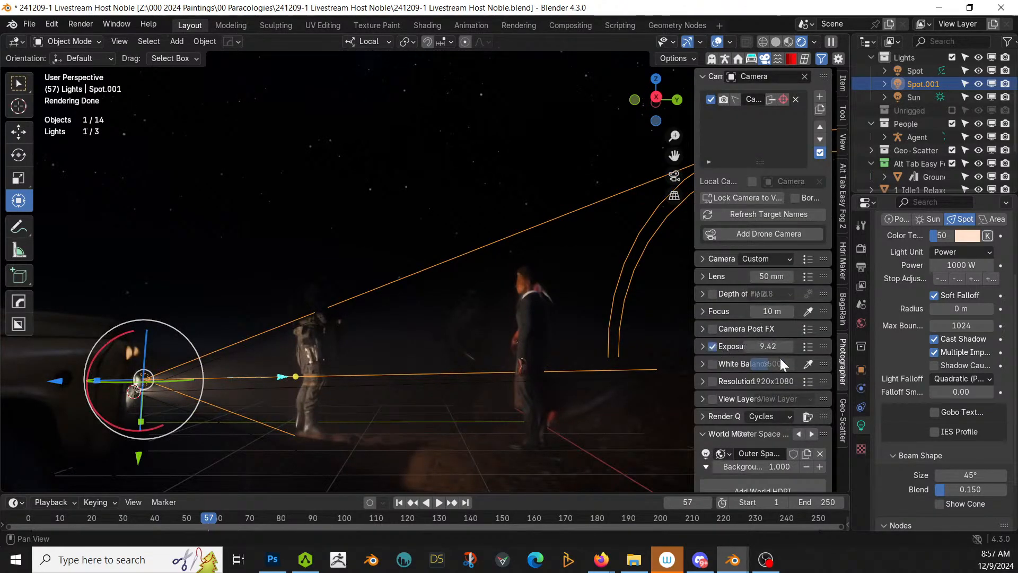
{"action": "type", "text": "6"}
{"action": "key", "text": "Return"}
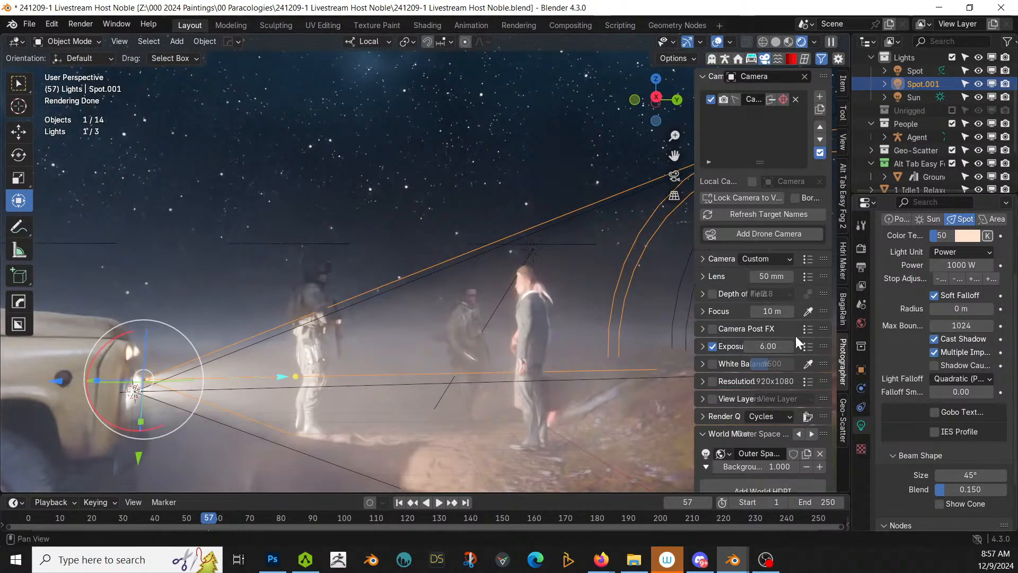
Step: Reduce the headlight spots' power to 100 W
{"action": "left_click", "coordinate": [950, 269]}
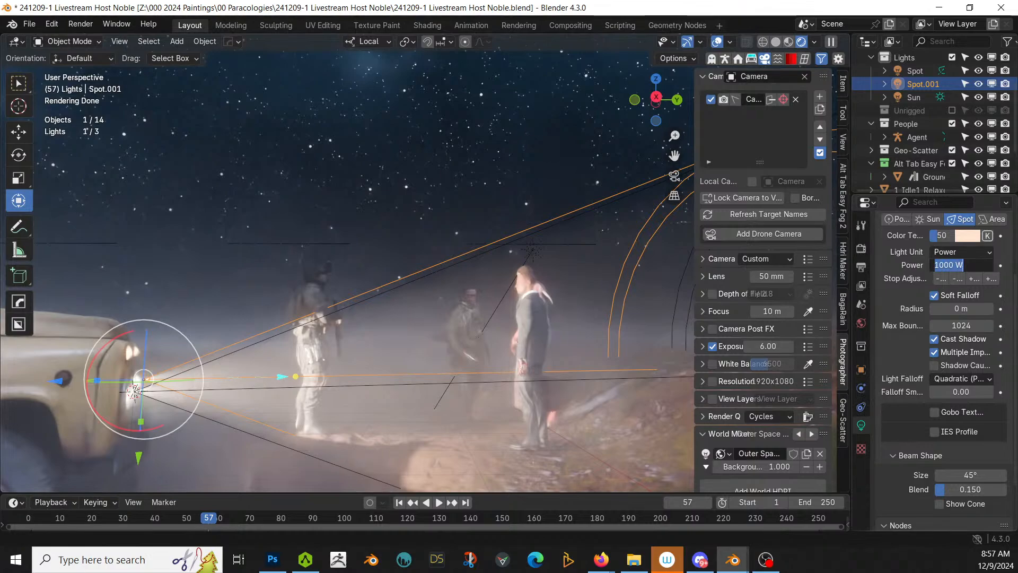
{"action": "type", "text": "100"}
{"action": "key", "text": "Return"}
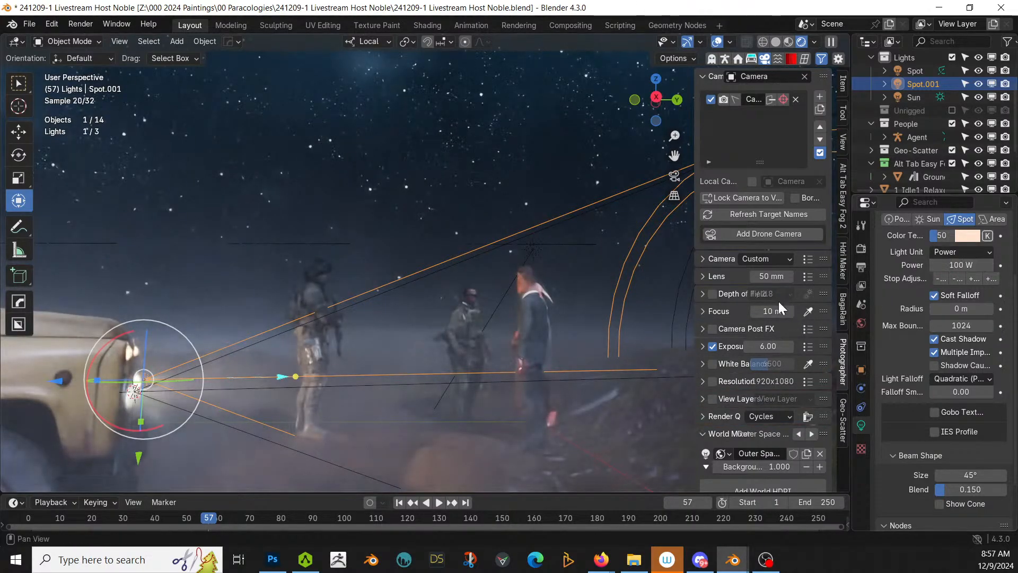
Step: Try camera exposure values of 7 and 8 to darken the night scene
{"action": "left_click", "coordinate": [769, 345]}
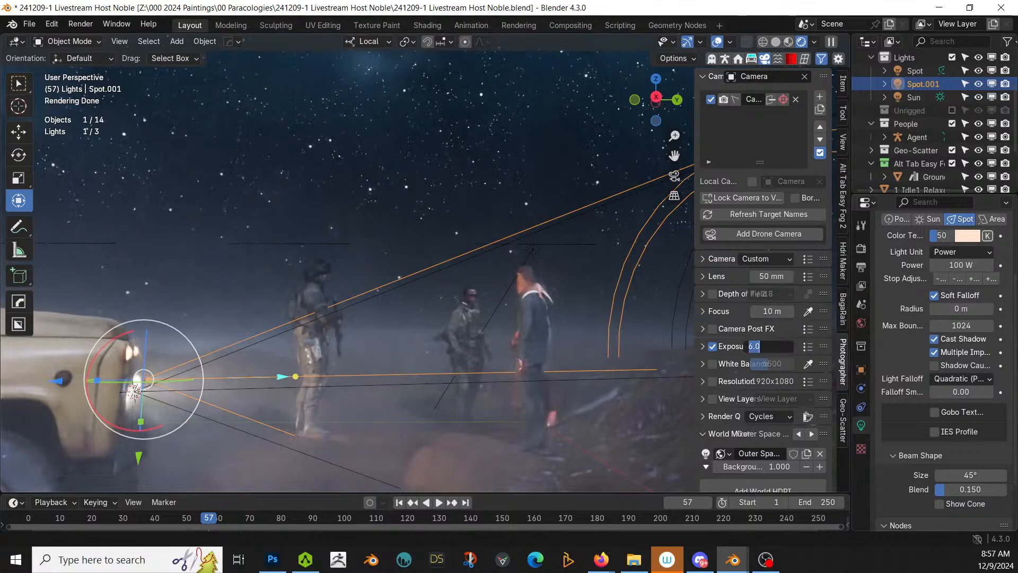
{"action": "key", "text": "Return"}
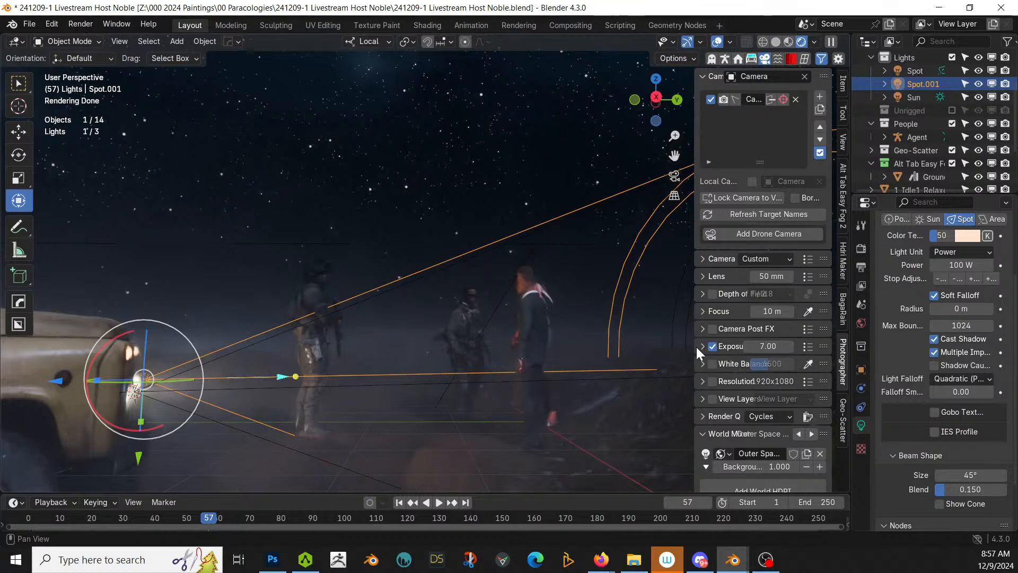
{"action": "left_click", "coordinate": [769, 346]}
{"action": "type", "text": "8"}
{"action": "key", "text": "Return"}
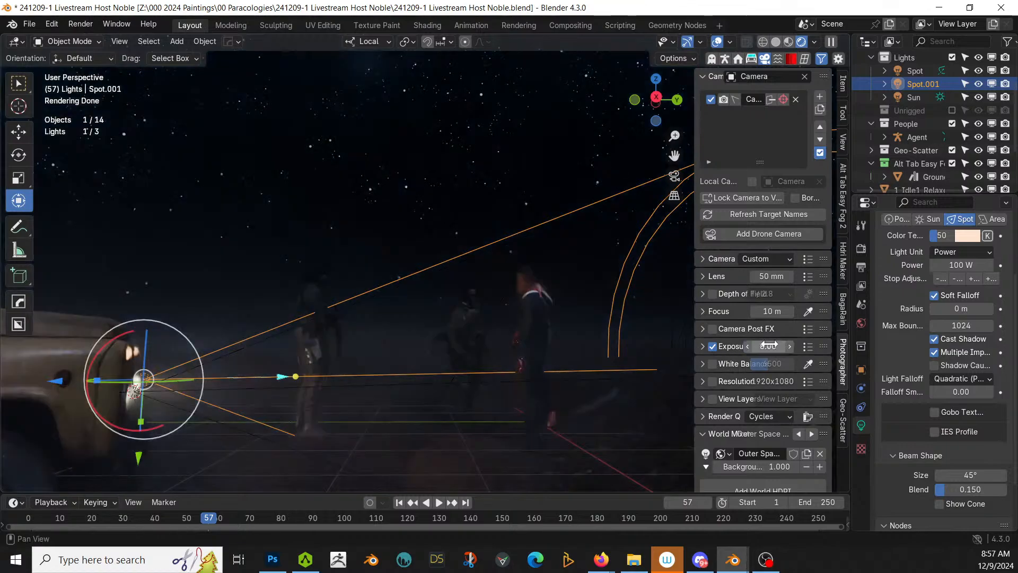
Step: Set the camera exposure to 7.5
{"action": "left_click", "coordinate": [769, 346]}
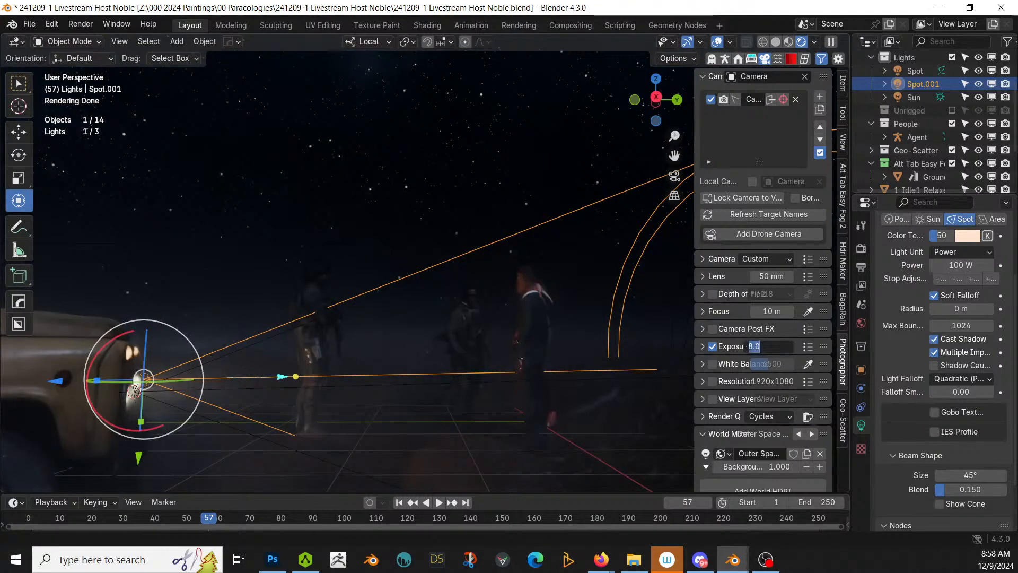
{"action": "type", "text": "7.5"}
{"action": "key", "text": "Return"}
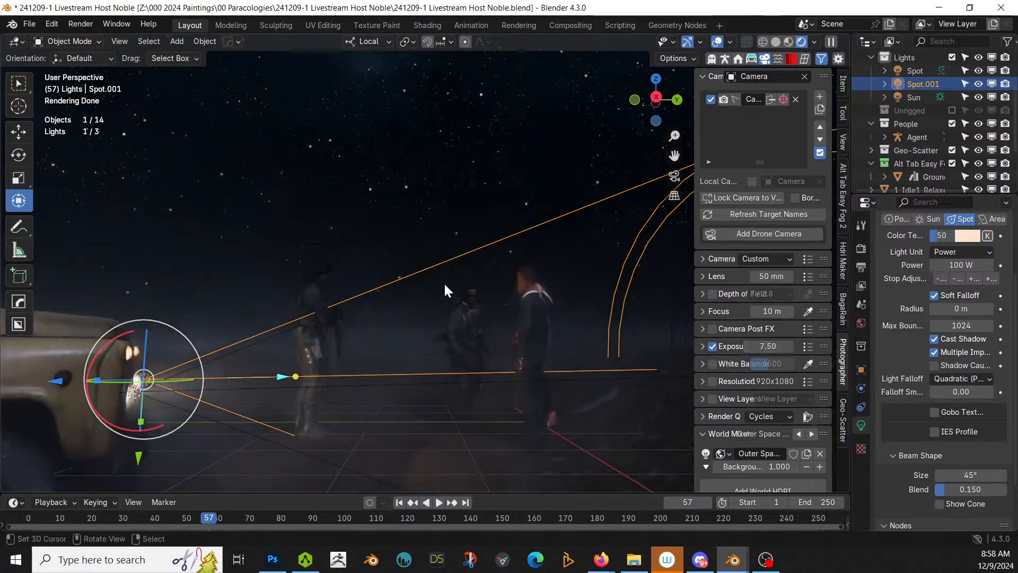
Step: Examine the headlight beams on the figures from several angles with the sun hidden, and restore the sun's visibility
{"action": "middle_click_drag", "start_coordinate": [450, 299], "coordinate": [627, 310]}
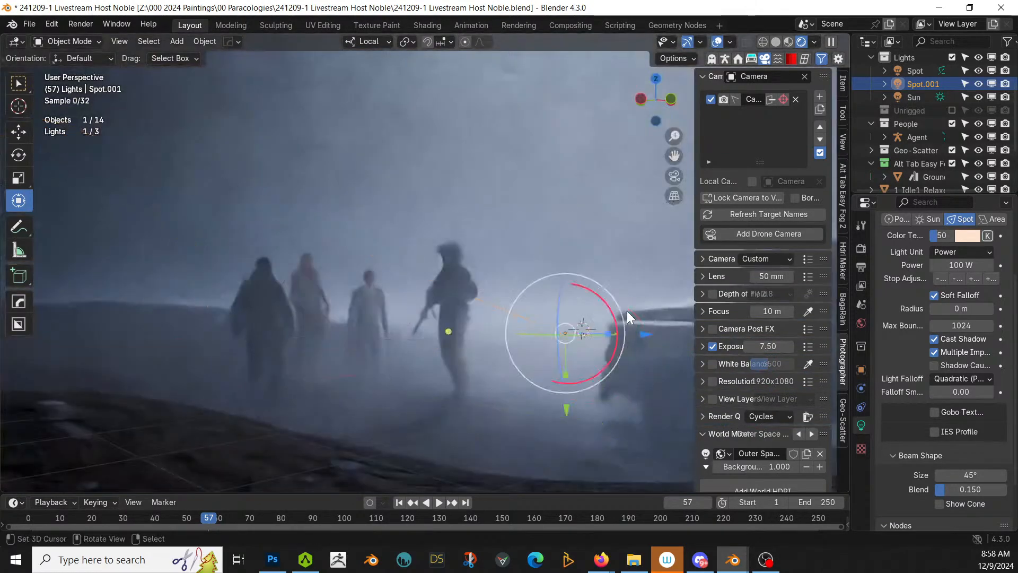
{"action": "scroll", "coordinate": [626, 311], "scroll_direction": "down", "scroll_amount": 2}
{"action": "scroll", "coordinate": [627, 311], "scroll_direction": "up", "scroll_amount": 3}
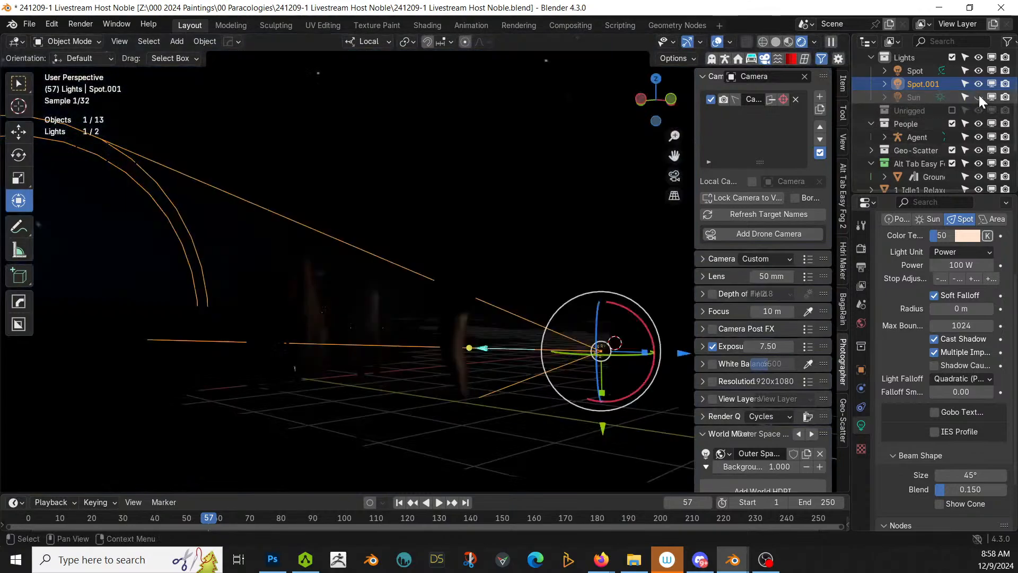
{"action": "left_click", "coordinate": [978, 97]}
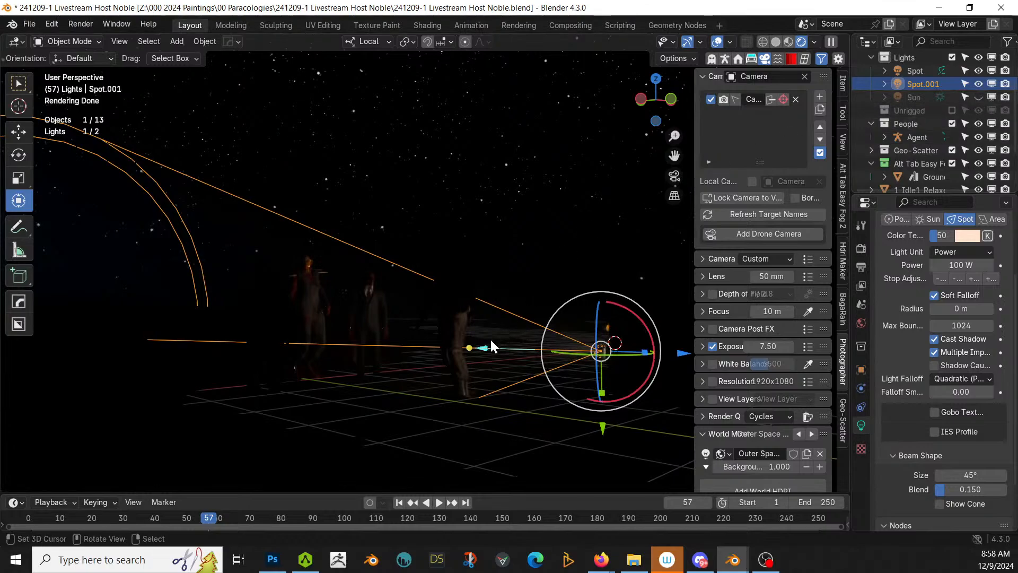
{"action": "middle_click_drag", "start_coordinate": [489, 337], "coordinate": [304, 355]}
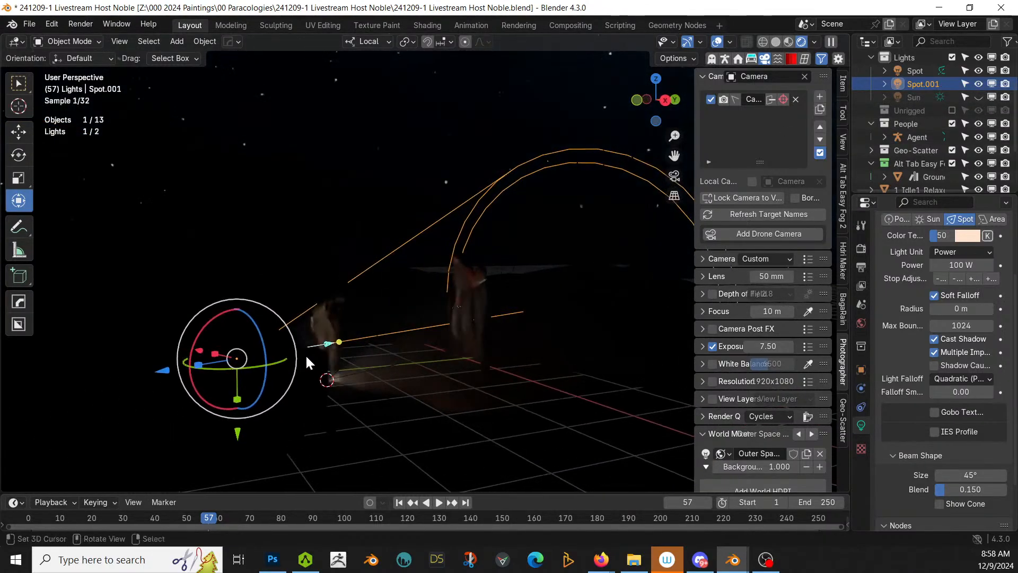
{"action": "middle_click_drag", "start_coordinate": [409, 313], "coordinate": [389, 397]}
{"action": "middle_click_drag", "start_coordinate": [409, 333], "coordinate": [406, 316]}
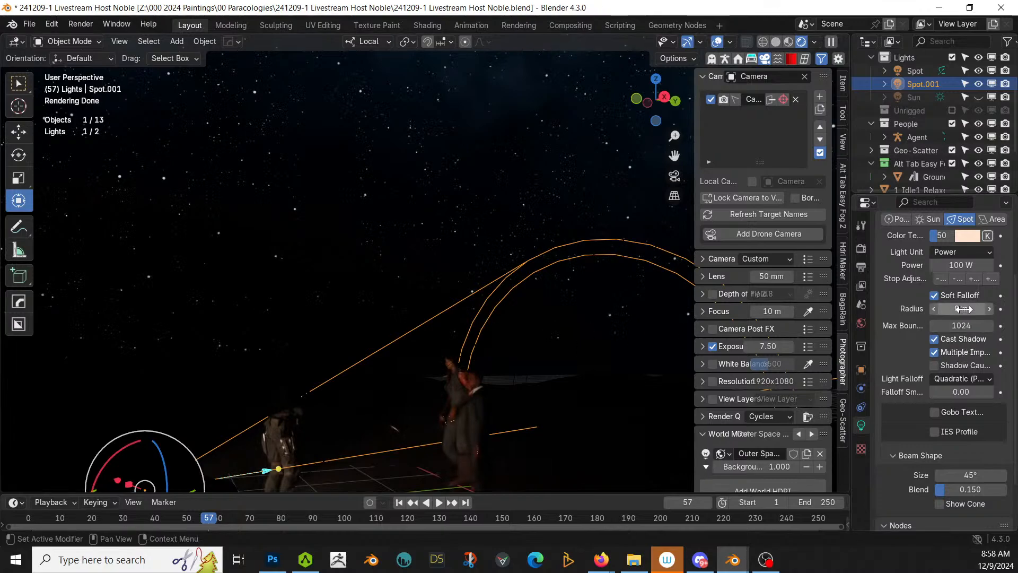
{"action": "left_click", "coordinate": [981, 96]}
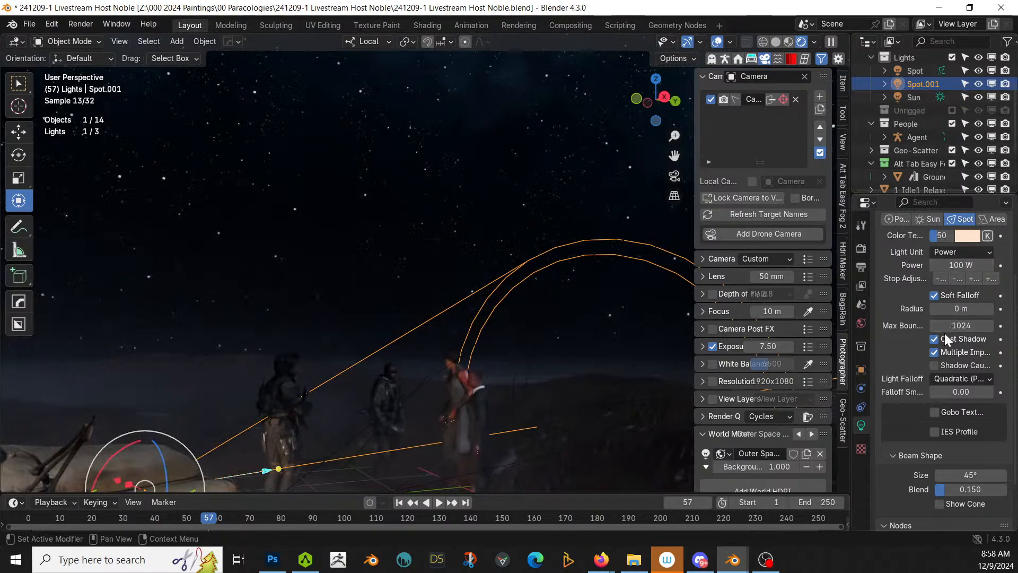
Step: Lower the sun light's irradiance by one stop and a further half stop to 0.354, and check the scene around the truck
{"action": "left_click", "coordinate": [918, 96]}
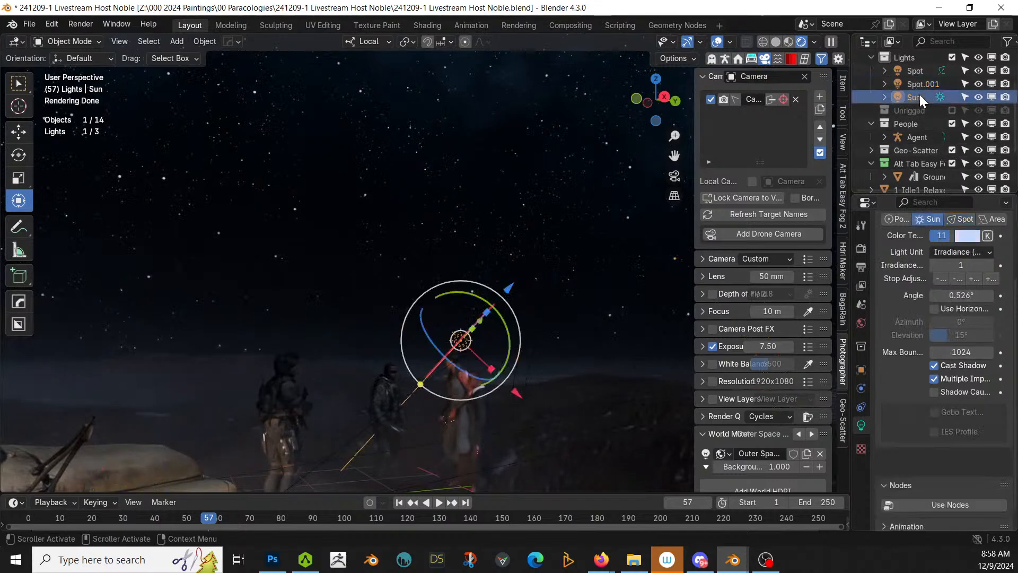
{"action": "left_click", "coordinate": [940, 285]}
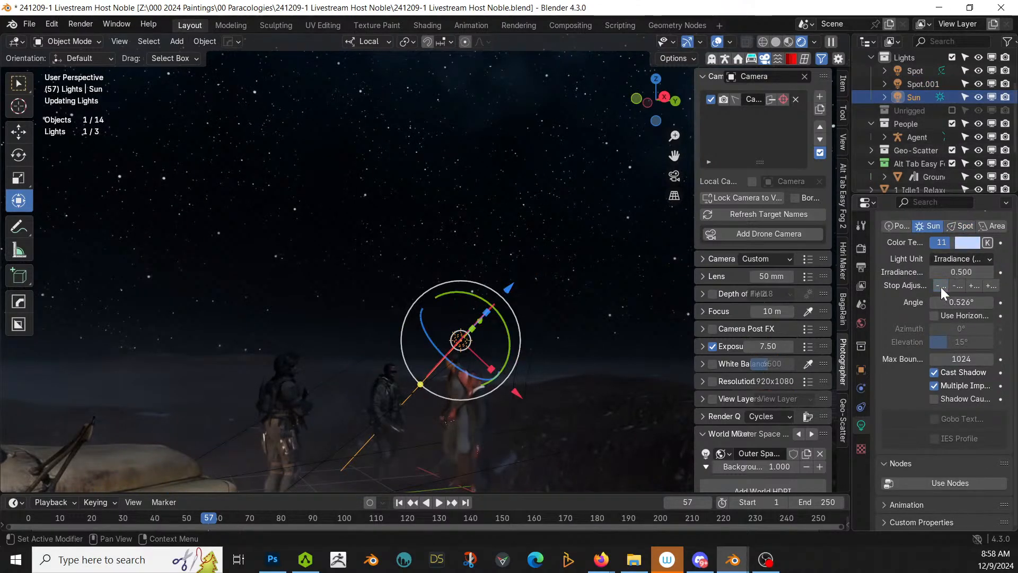
{"action": "middle_click_drag", "start_coordinate": [498, 307], "coordinate": [676, 302]}
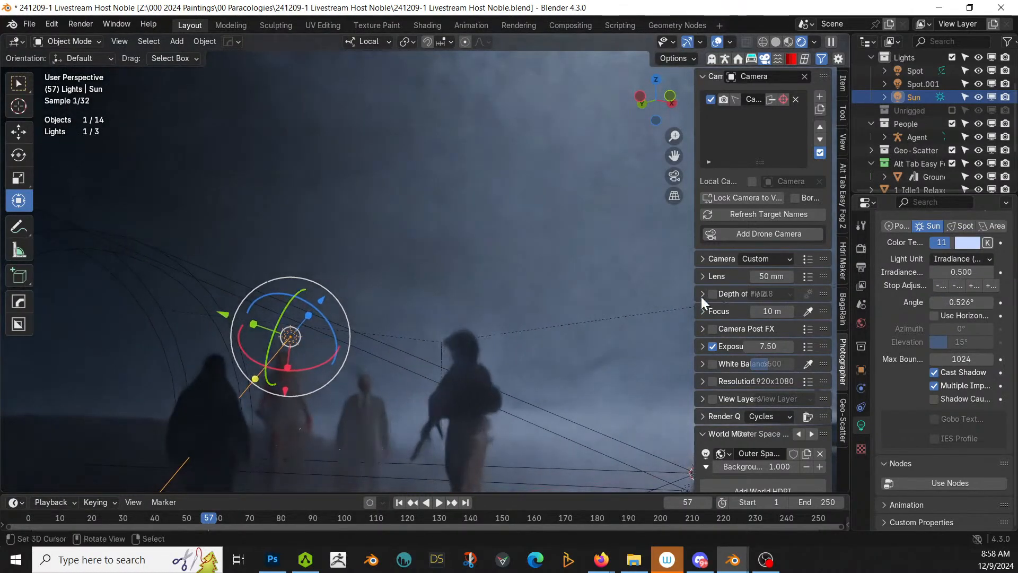
{"action": "left_click", "coordinate": [957, 285]}
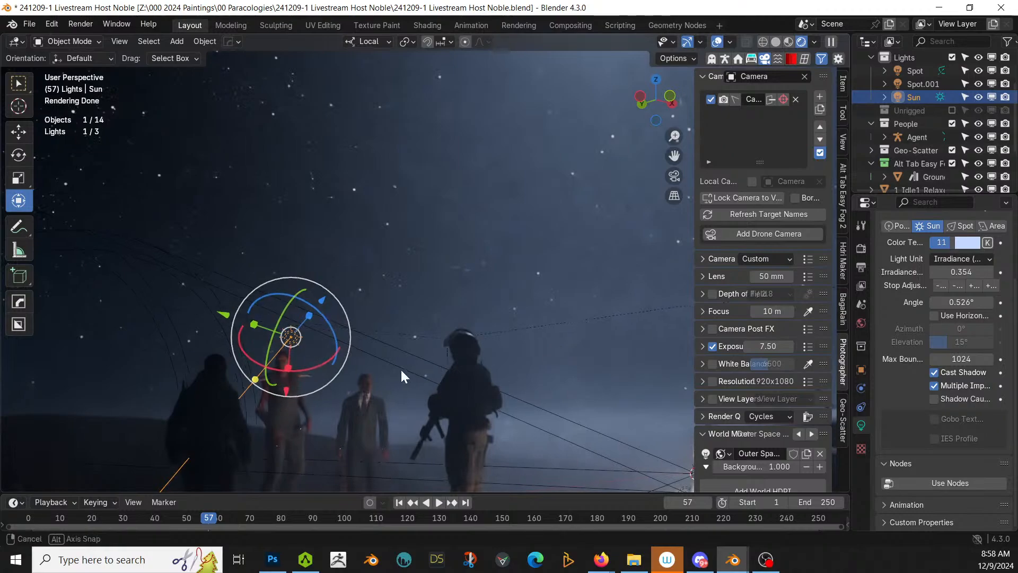
{"action": "middle_click_drag", "start_coordinate": [403, 370], "coordinate": [108, 390]}
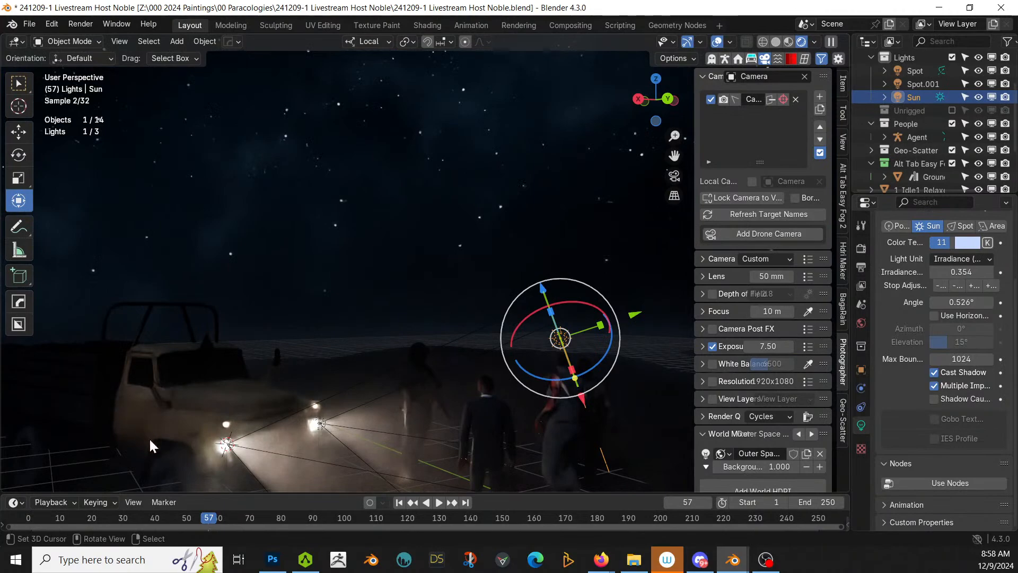
Step: Rotate the sun light about -44° around the view axis and raise its irradiance by half a stop to 0.500
{"action": "middle_click_drag", "start_coordinate": [149, 438], "coordinate": [366, 360]}
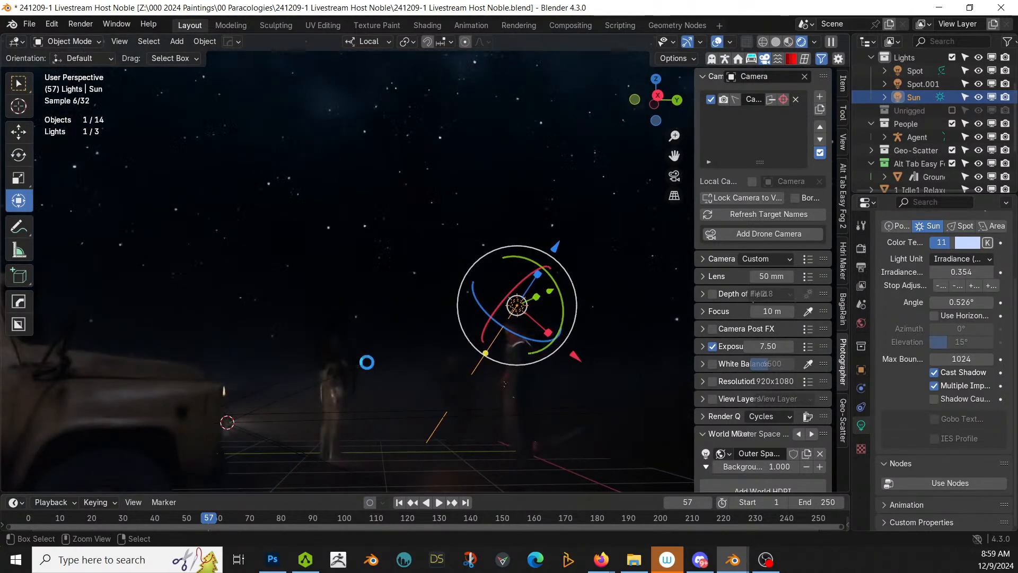
{"action": "middle_click_drag", "start_coordinate": [366, 362], "coordinate": [767, 299]}
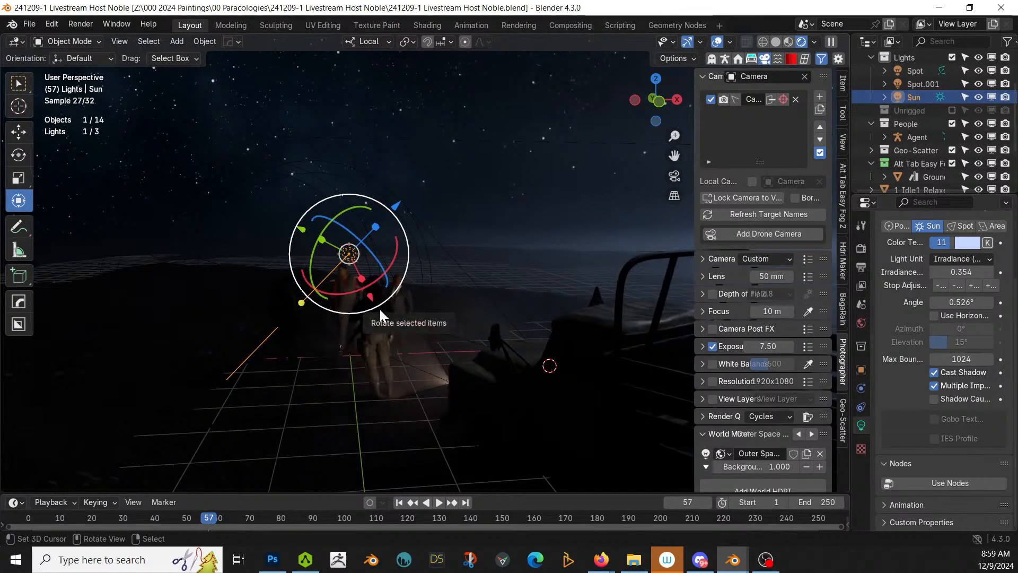
{"action": "key", "text": "KP_7"}
{"action": "left_click_drag", "start_coordinate": [354, 242], "coordinate": [394, 223]}
{"action": "middle_click_drag", "start_coordinate": [407, 256], "coordinate": [342, 183]}
{"action": "scroll", "coordinate": [554, 257], "scroll_direction": "up", "scroll_amount": 2}
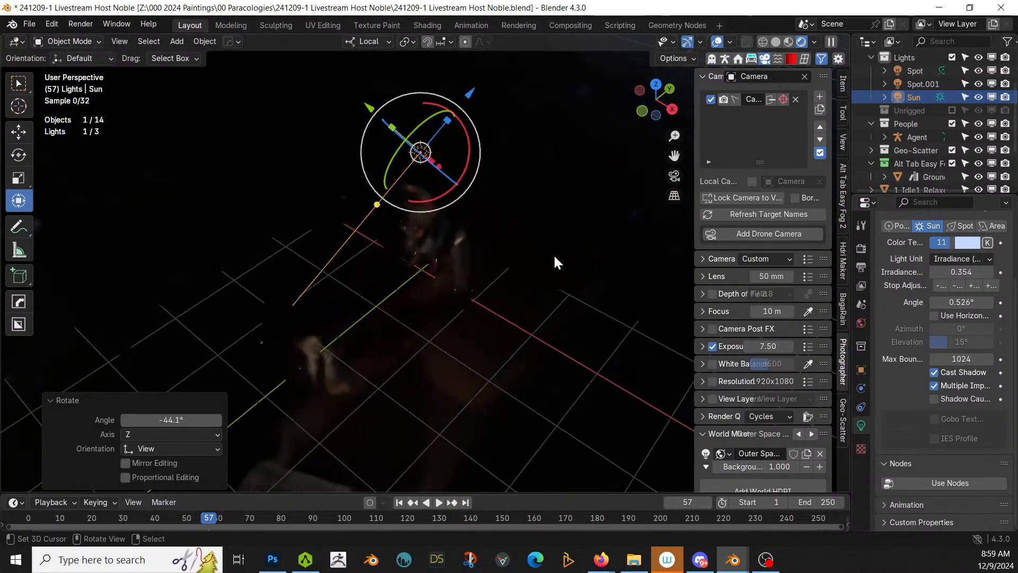
{"action": "middle_click_drag", "start_coordinate": [555, 261], "coordinate": [395, 227]}
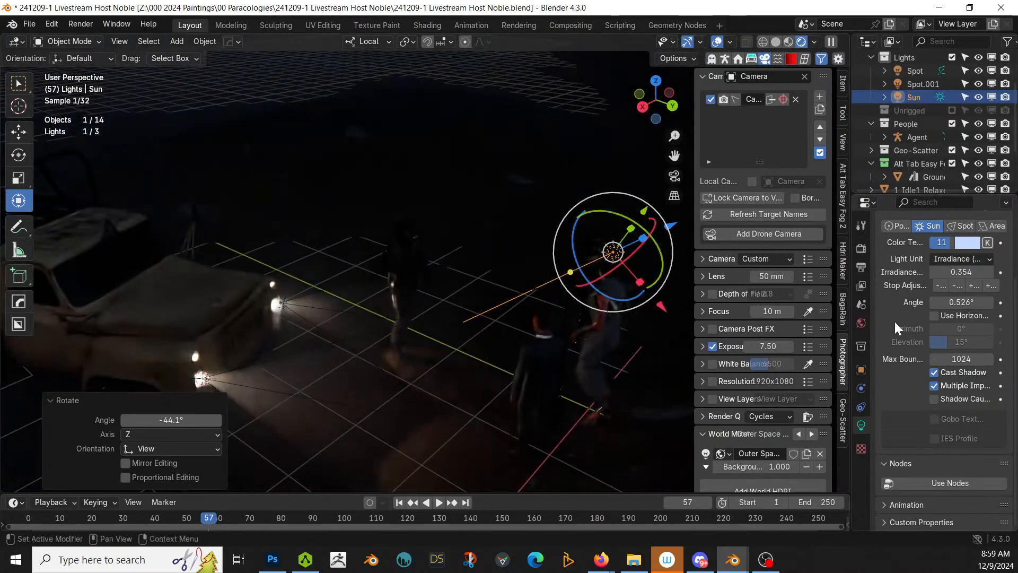
{"action": "left_click", "coordinate": [975, 284]}
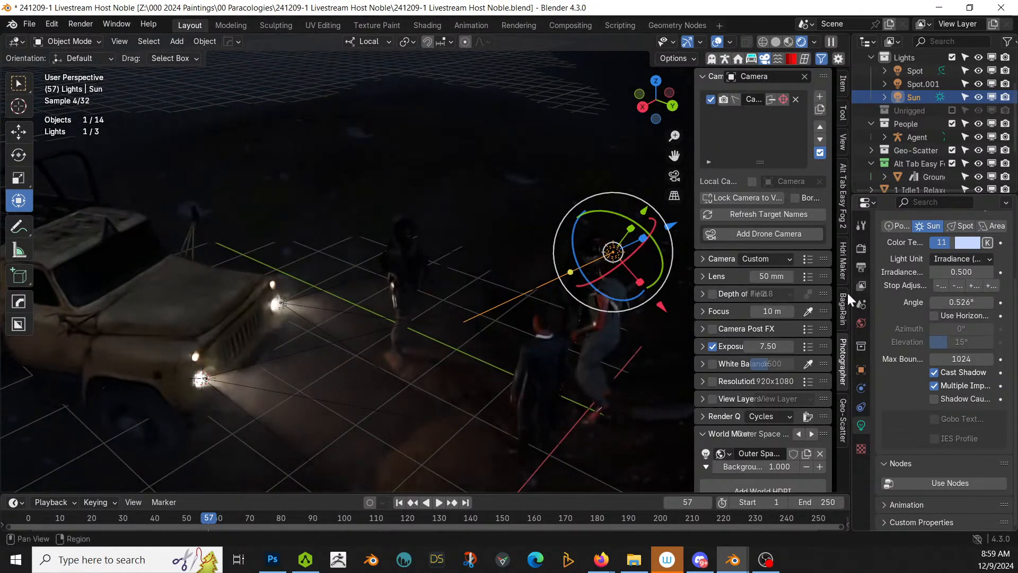
Step: Rotate the sun light about 15° around the global Z axis and save the file
{"action": "left_click_drag", "start_coordinate": [605, 303], "coordinate": [637, 309]}
{"action": "middle_click_drag", "start_coordinate": [636, 309], "coordinate": [37, 247]}
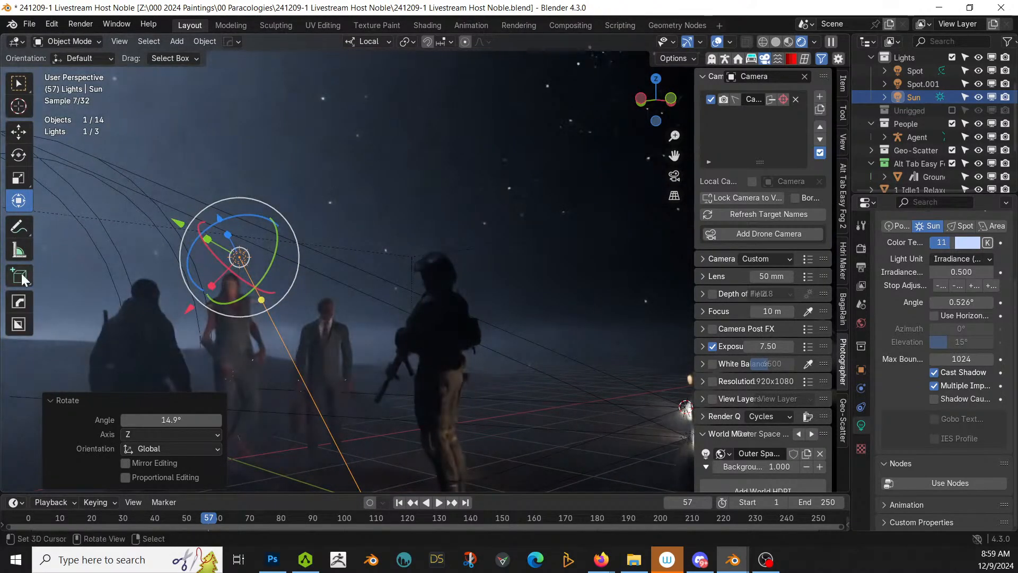
{"action": "middle_click_drag", "start_coordinate": [725, 159], "coordinate": [401, 275], "text": "shift"}
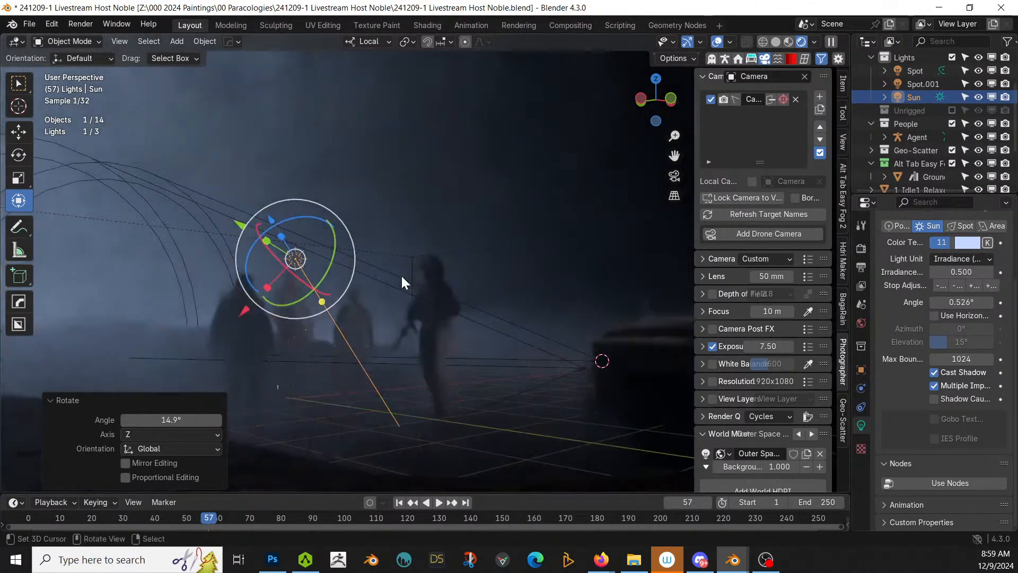
{"action": "left_click", "coordinate": [51, 400]}
{"action": "middle_click_drag", "start_coordinate": [269, 369], "coordinate": [307, 278]}
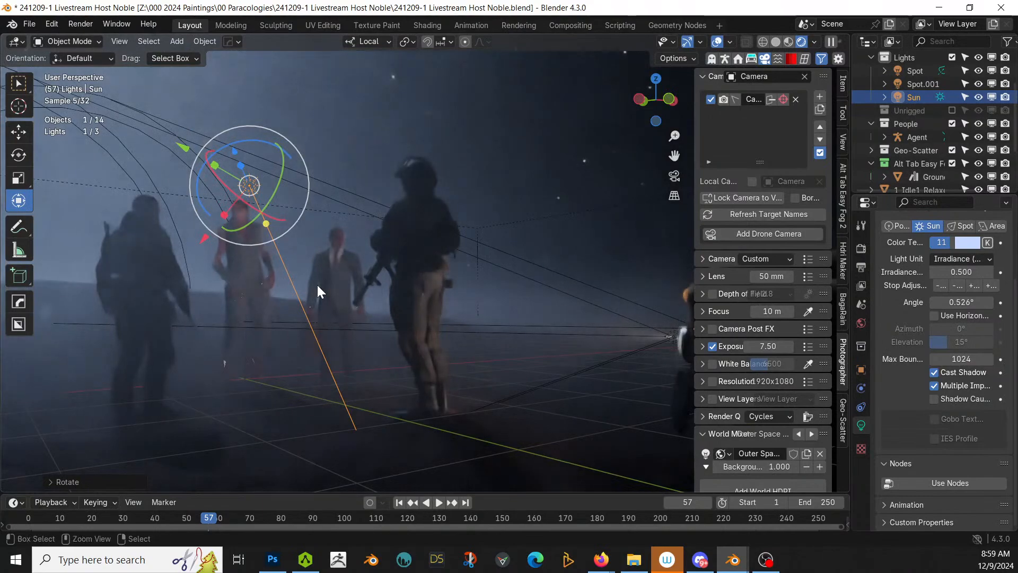
{"action": "key", "text": "ctrl+s"}
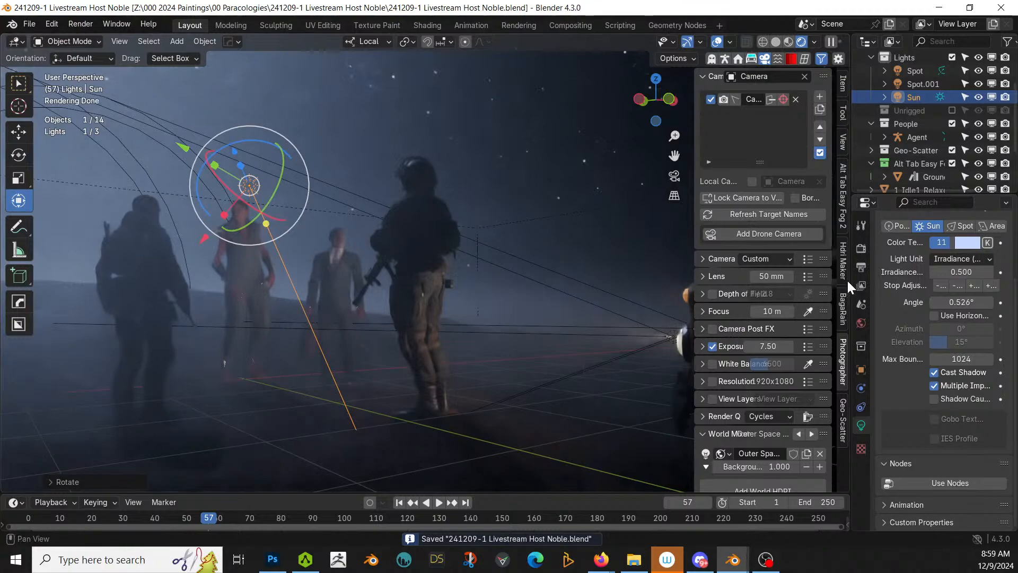
Step: Open the density settings of the ground fog volume and try a density of 1.5
{"action": "left_click", "coordinate": [844, 212]}
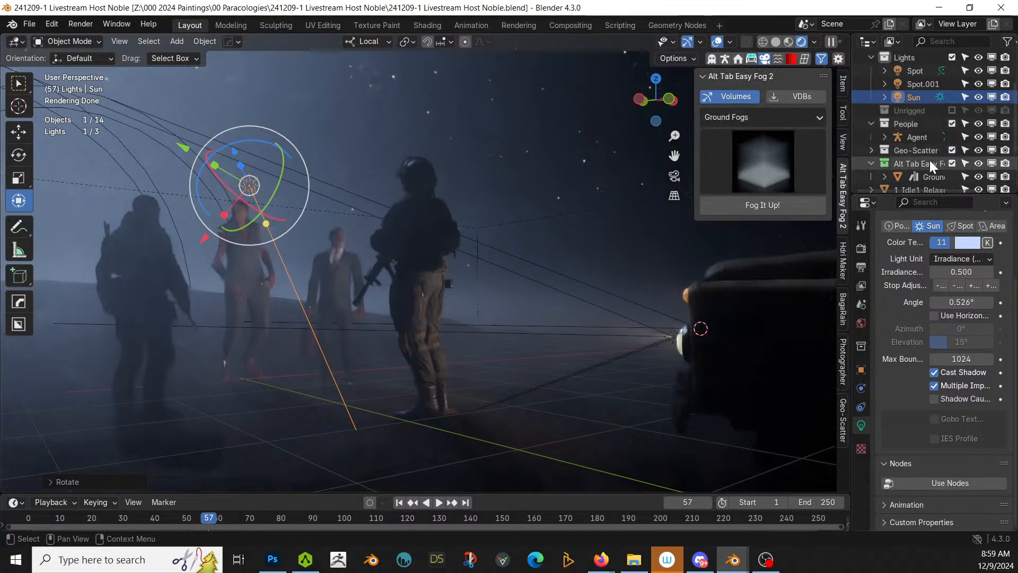
{"action": "left_click", "coordinate": [931, 175]}
{"action": "left_click", "coordinate": [714, 279]}
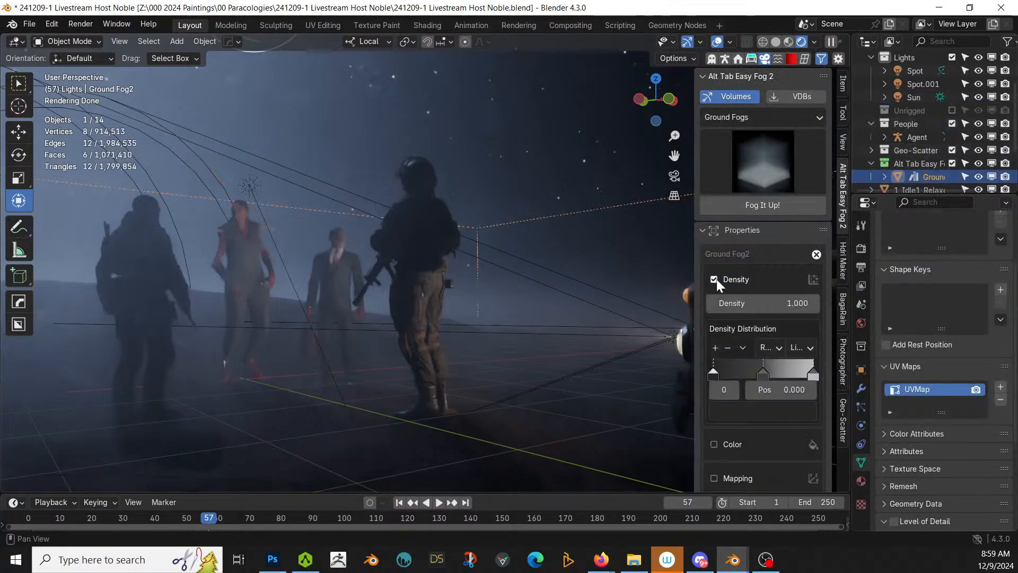
{"action": "left_click", "coordinate": [785, 304]}
{"action": "type", "text": "1"}
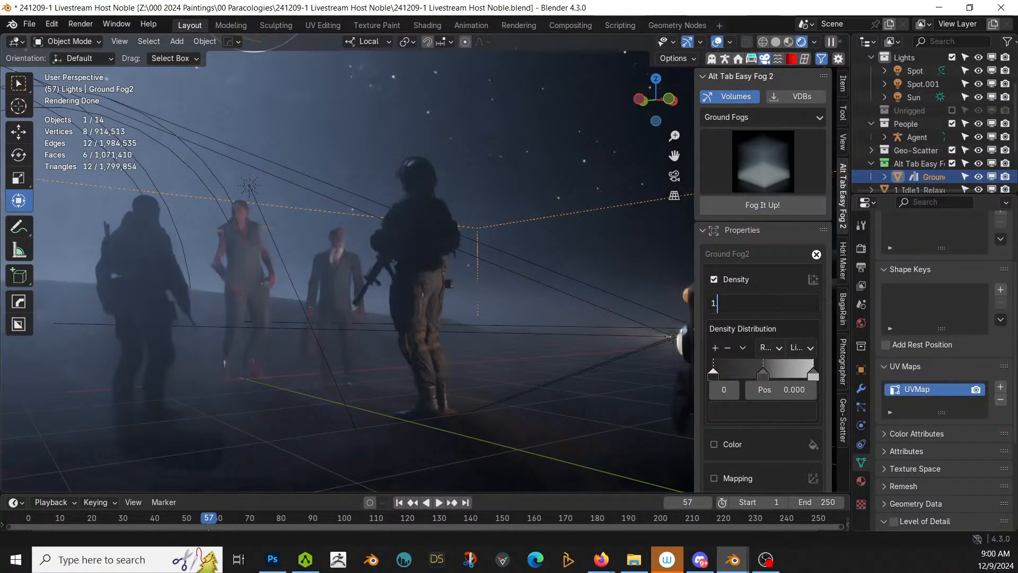
{"action": "type", "text": ".5"}
{"action": "key", "text": "Return"}
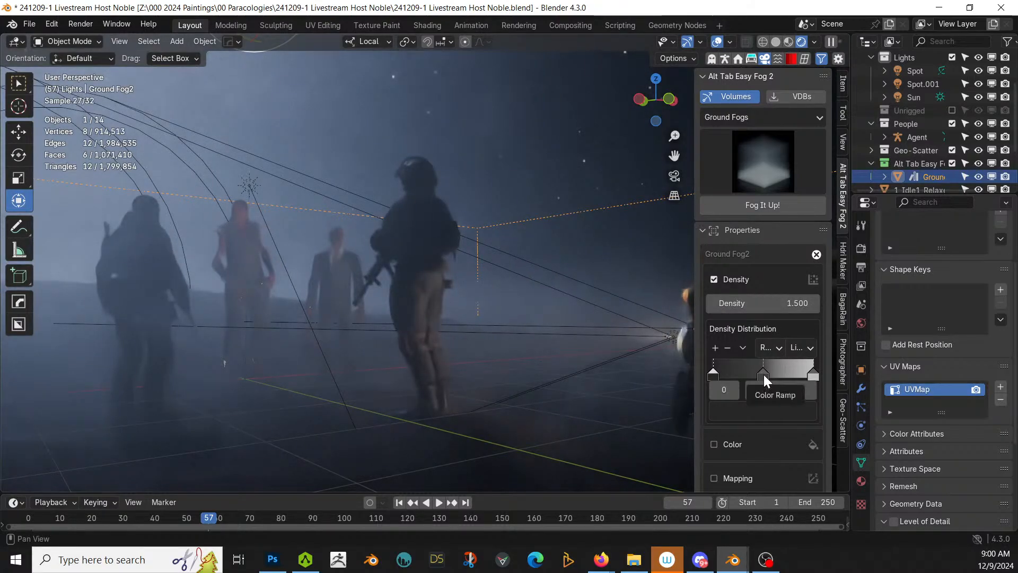
Step: Shift the middle stop of the fog's density distribution to position 0.240 and set the density back to 1
{"action": "left_click_drag", "start_coordinate": [763, 374], "coordinate": [740, 372]}
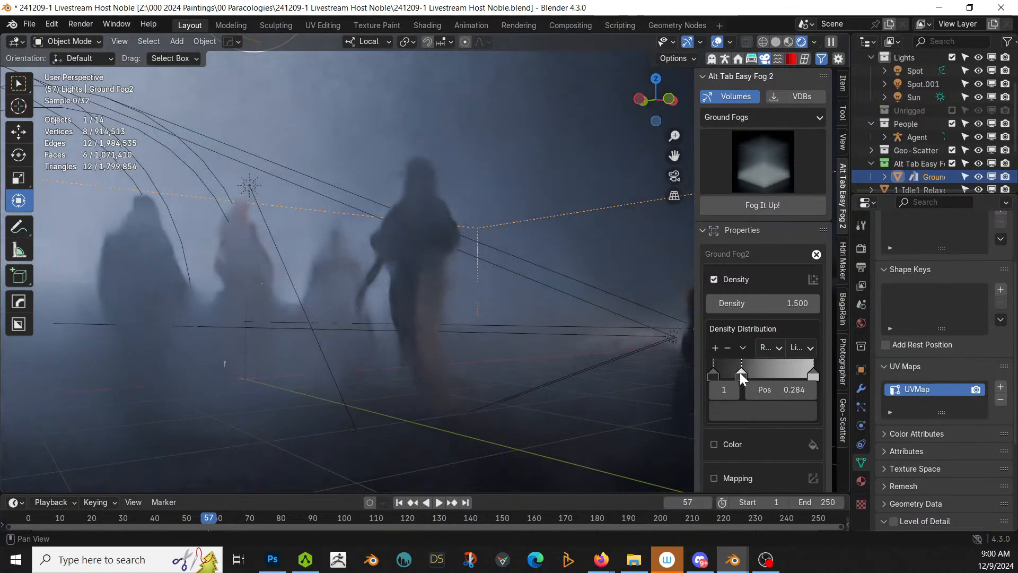
{"action": "left_click", "coordinate": [775, 303]}
{"action": "type", "text": "1"}
{"action": "key", "text": "Return"}
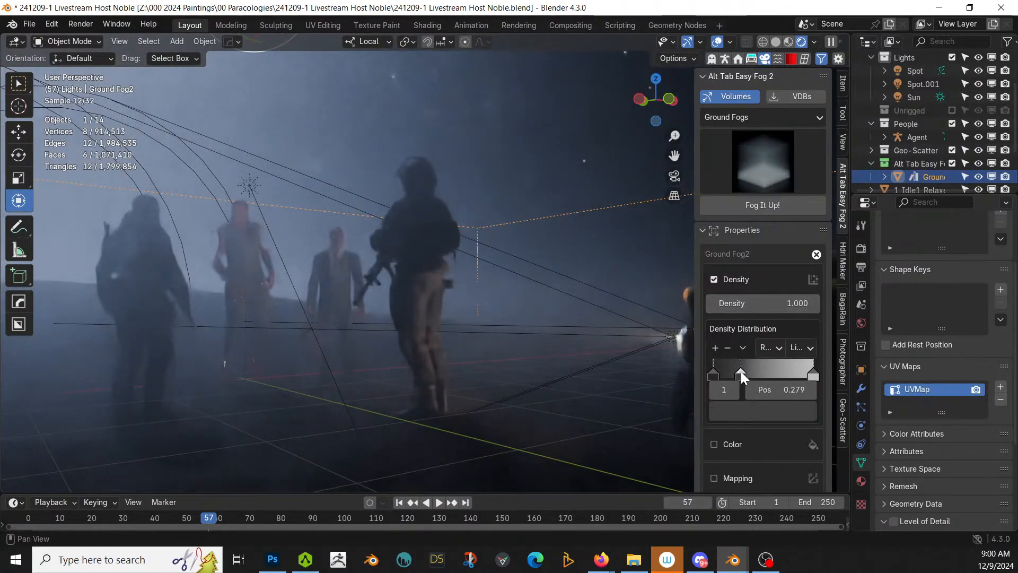
{"action": "left_click_drag", "start_coordinate": [740, 373], "coordinate": [737, 373]}
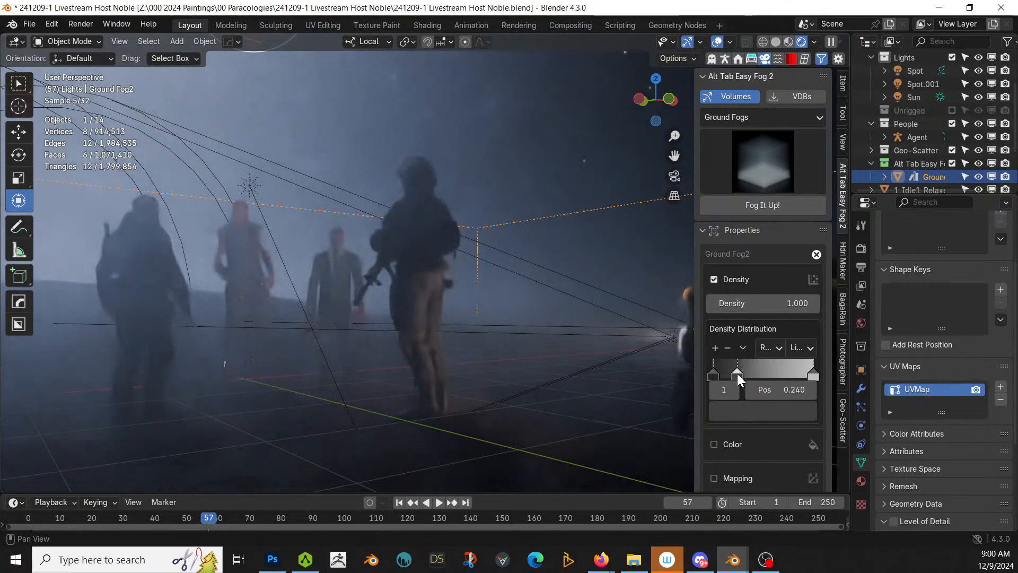
Step: Examine the ground fog's Color and Mapping settings, leaving only the Color settings expanded
{"action": "scroll", "coordinate": [731, 431], "scroll_direction": "down", "scroll_amount": 1}
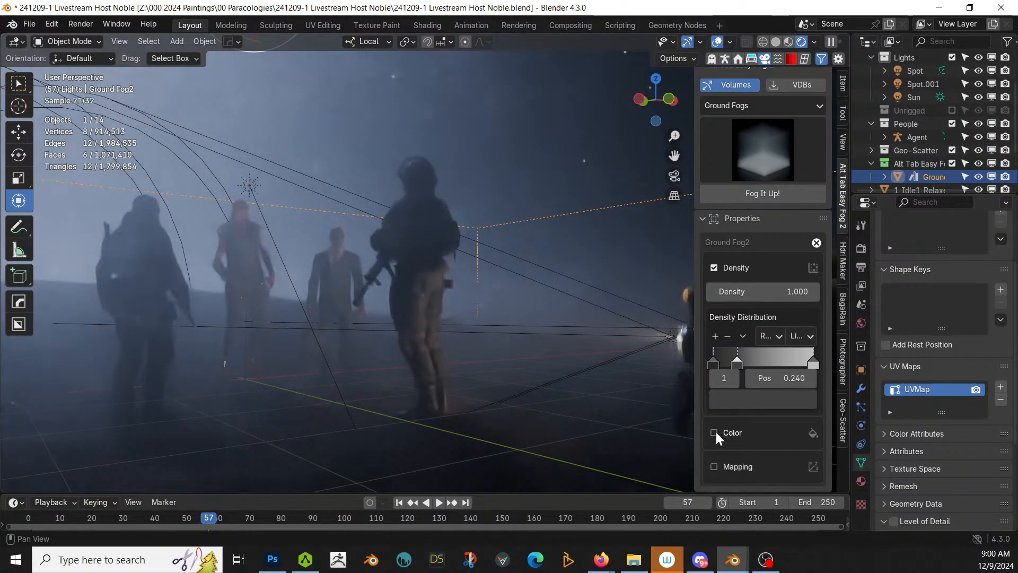
{"action": "left_click", "coordinate": [715, 432]}
{"action": "scroll", "coordinate": [764, 445], "scroll_direction": "down", "scroll_amount": 4}
{"action": "scroll", "coordinate": [771, 443], "scroll_direction": "down", "scroll_amount": 2}
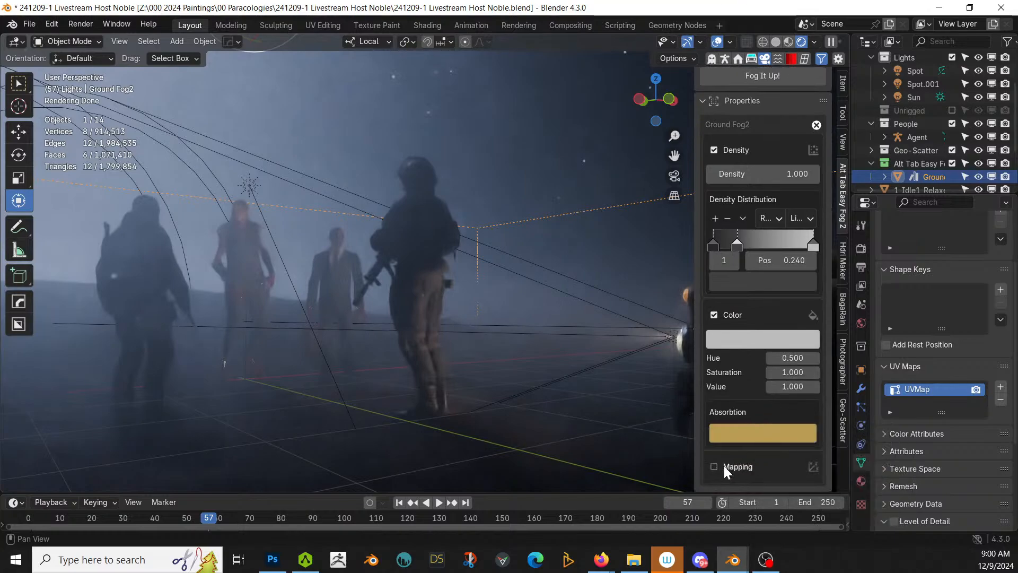
{"action": "left_click", "coordinate": [714, 467]}
{"action": "scroll", "coordinate": [742, 450], "scroll_direction": "down", "scroll_amount": 4}
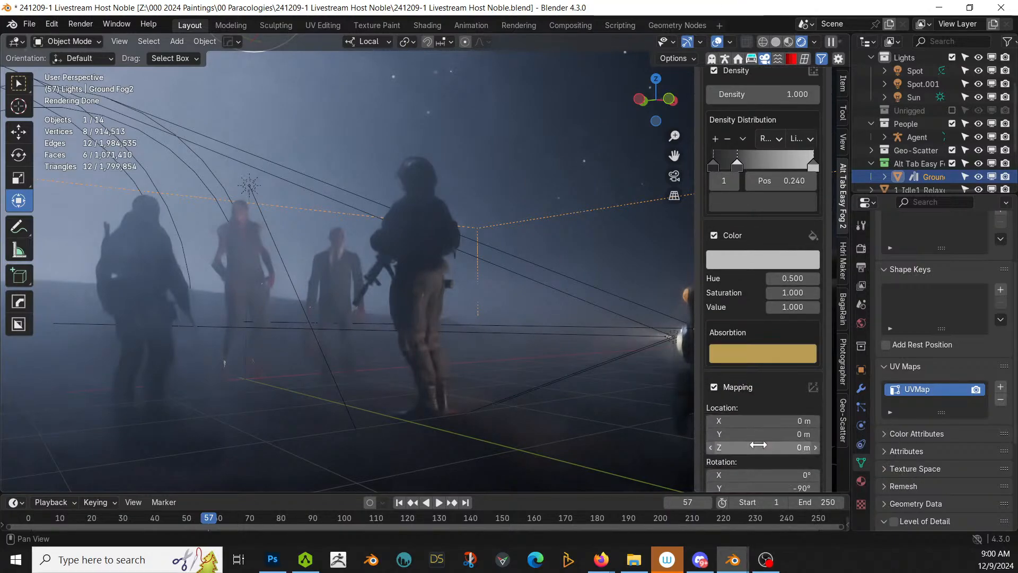
{"action": "scroll", "coordinate": [758, 445], "scroll_direction": "down", "scroll_amount": 1}
{"action": "left_click", "coordinate": [717, 360]}
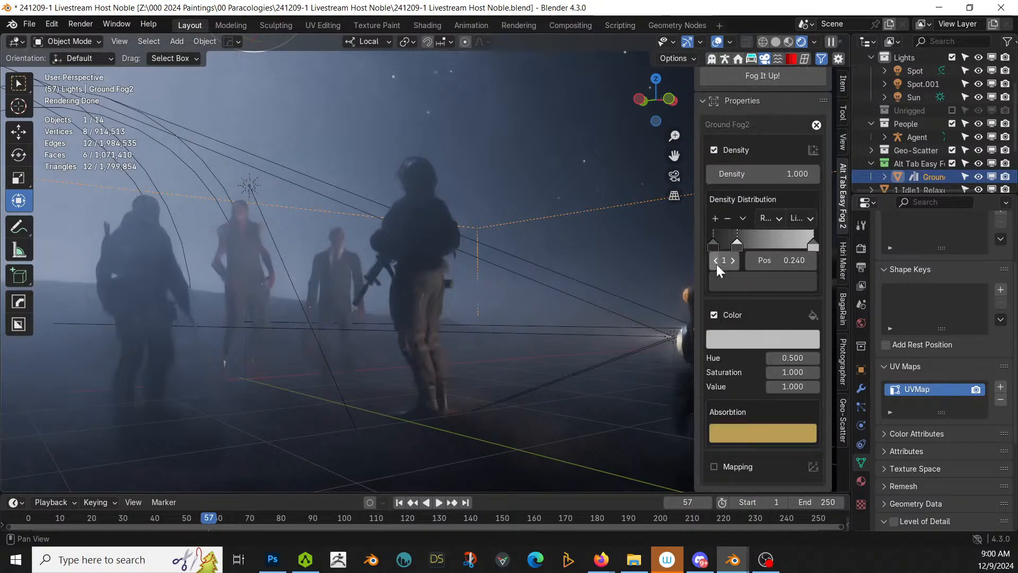
Step: Move the middle stop of the fog's density distribution to position 0.299
{"action": "middle_click_drag", "start_coordinate": [401, 323], "coordinate": [269, 335]}
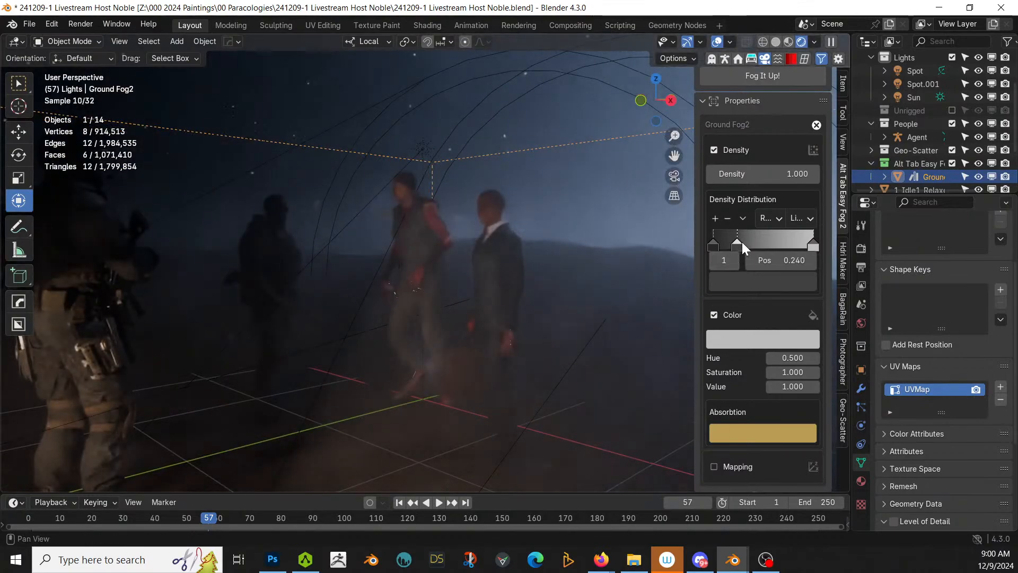
{"action": "left_click_drag", "start_coordinate": [743, 242], "coordinate": [749, 243]}
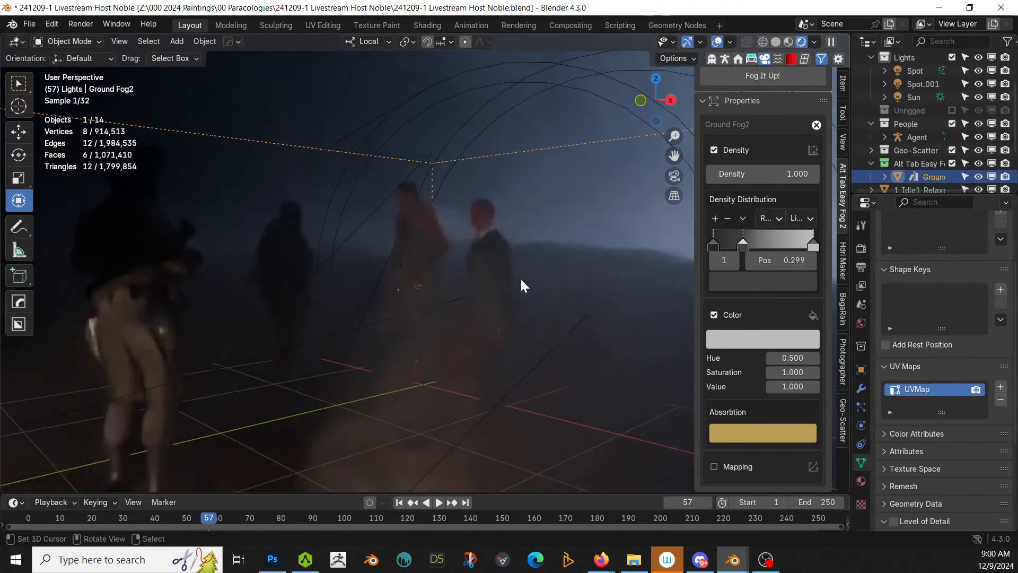
{"action": "middle_click_drag", "start_coordinate": [511, 278], "coordinate": [465, 305]}
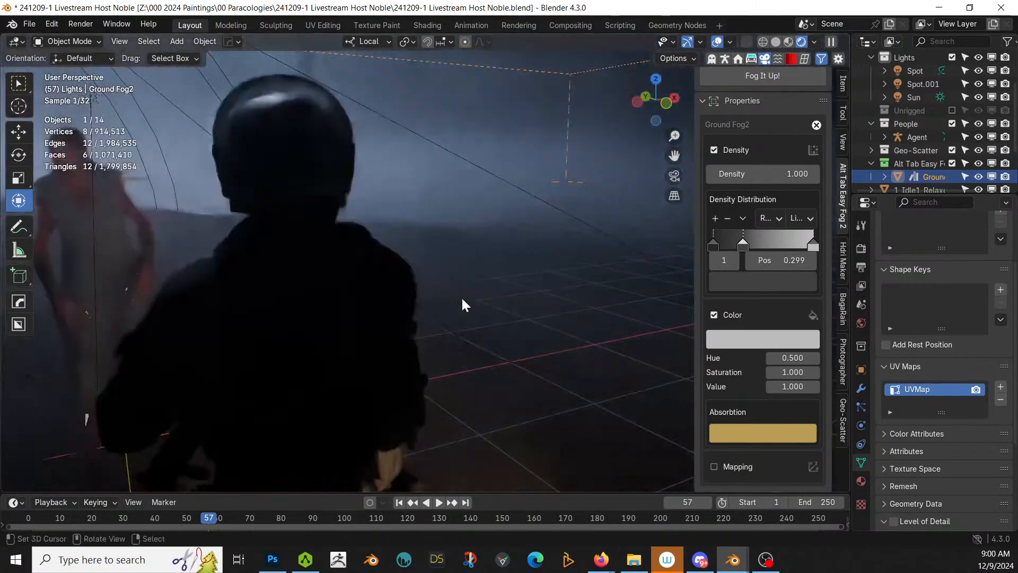
Step: Examine how the fog and moonlight read on the figures, from close up out to a wide view that includes the truck
{"action": "scroll", "coordinate": [387, 304], "scroll_direction": "up", "scroll_amount": 3}
{"action": "middle_click_drag", "start_coordinate": [384, 304], "coordinate": [129, 418], "text": "shift"}
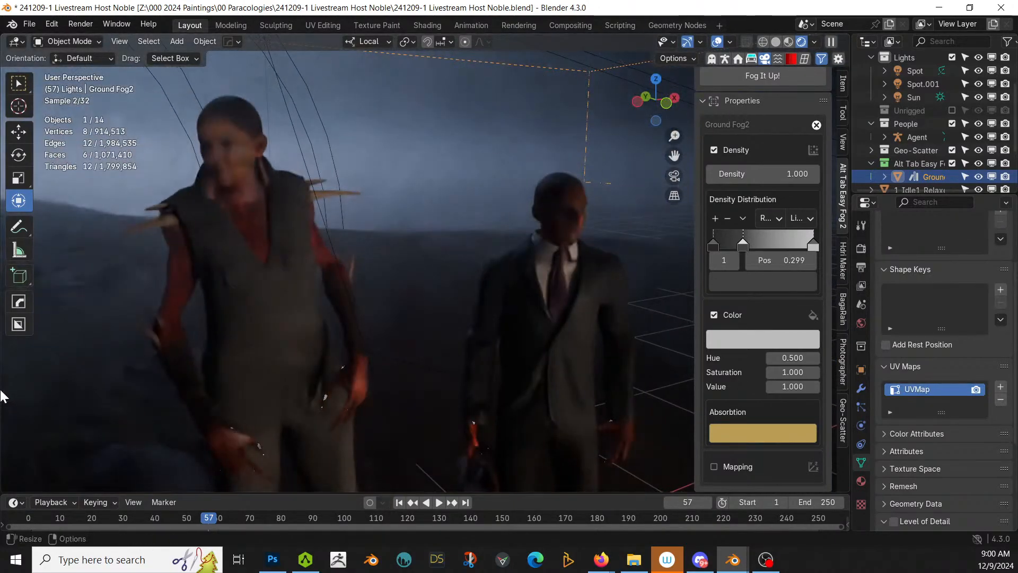
{"action": "middle_click_drag", "start_coordinate": [234, 383], "coordinate": [371, 348]}
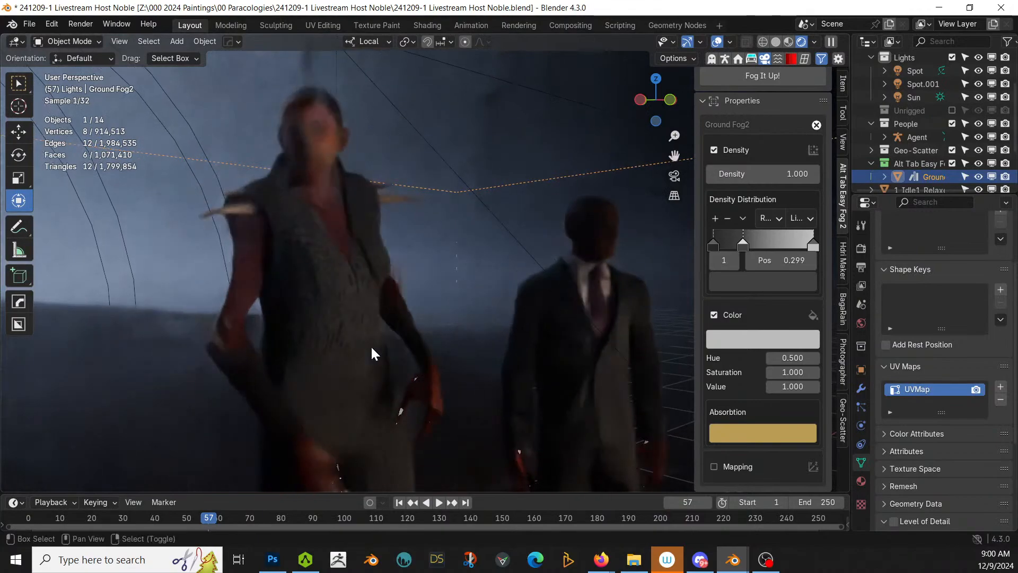
{"action": "scroll", "coordinate": [363, 358], "scroll_direction": "down", "scroll_amount": 5}
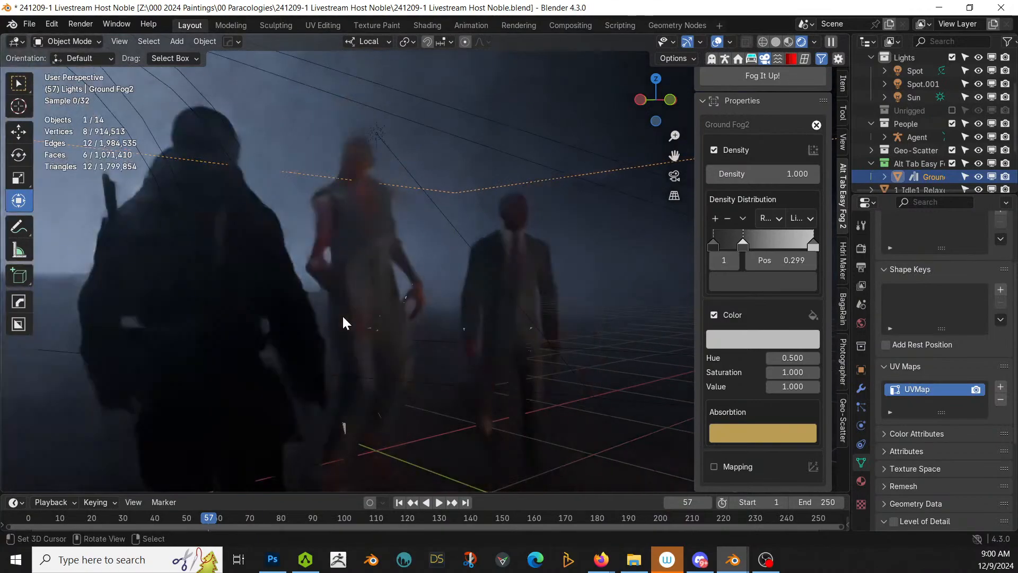
{"action": "scroll", "coordinate": [342, 314], "scroll_direction": "down", "scroll_amount": 5}
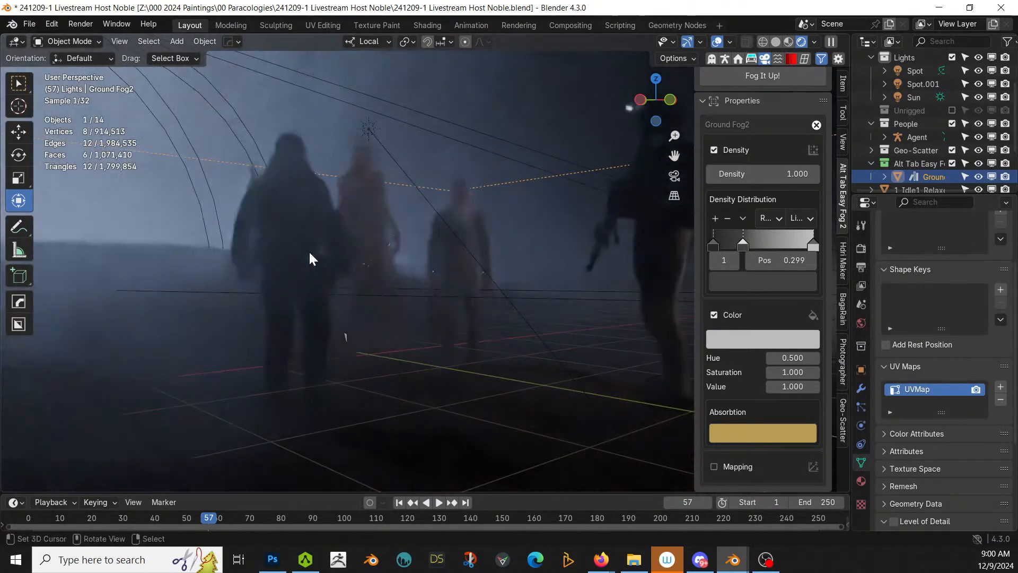
{"action": "scroll", "coordinate": [300, 259], "scroll_direction": "down", "scroll_amount": 4}
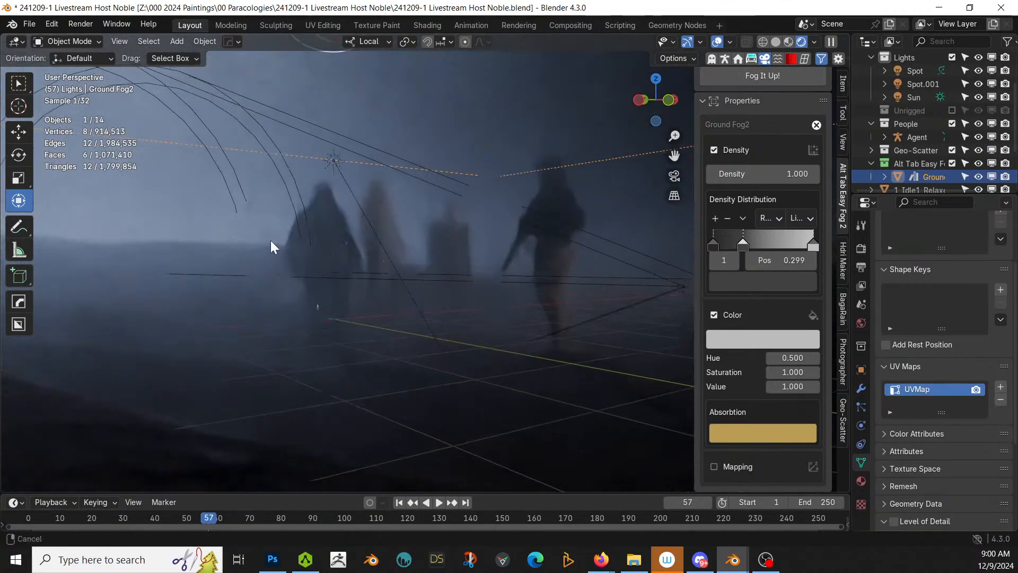
{"action": "scroll", "coordinate": [254, 238], "scroll_direction": "down", "scroll_amount": 2}
{"action": "middle_click_drag", "start_coordinate": [270, 240], "coordinate": [218, 250], "text": "shift"}
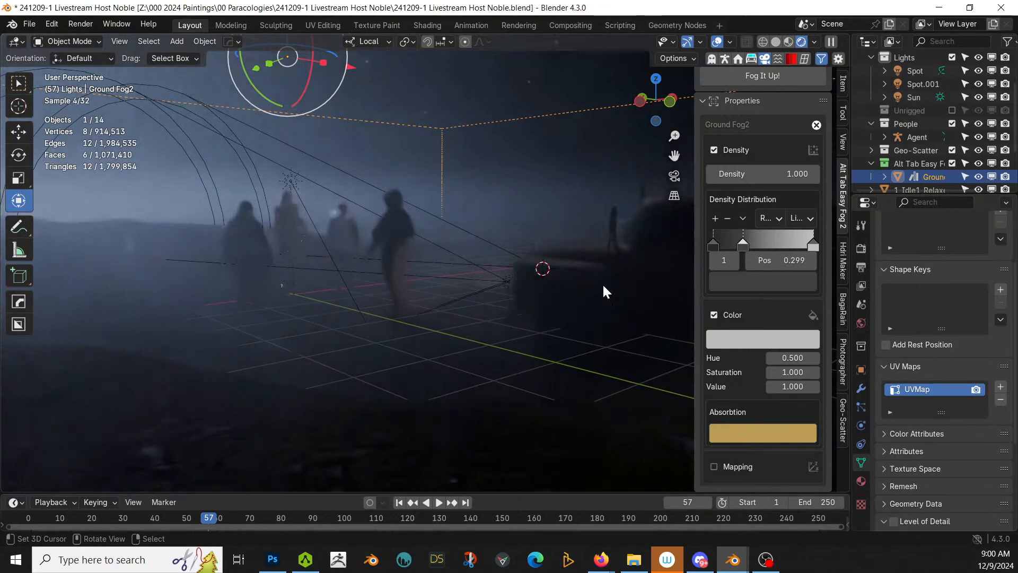
Step: Apply the arri alexa 65 camera preset and enable depth of field with an aperture of 2.3
{"action": "left_click", "coordinate": [841, 362]}
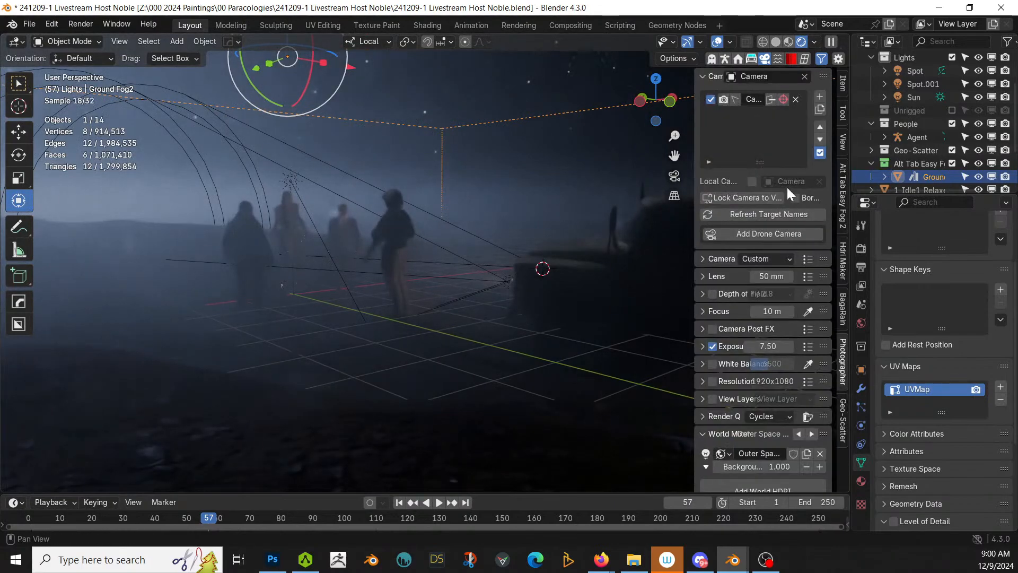
{"action": "left_click", "coordinate": [807, 259]}
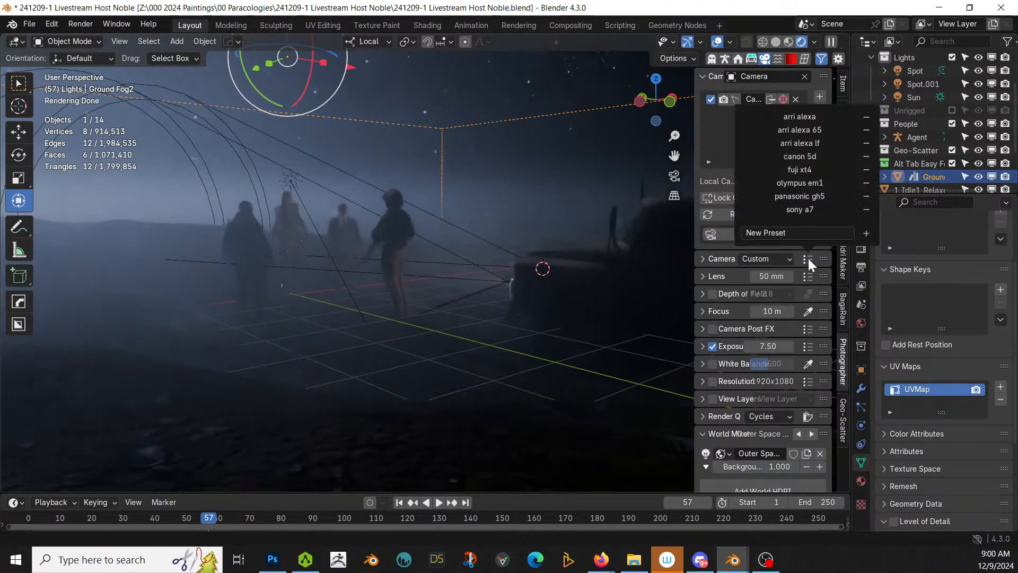
{"action": "left_click", "coordinate": [817, 130]}
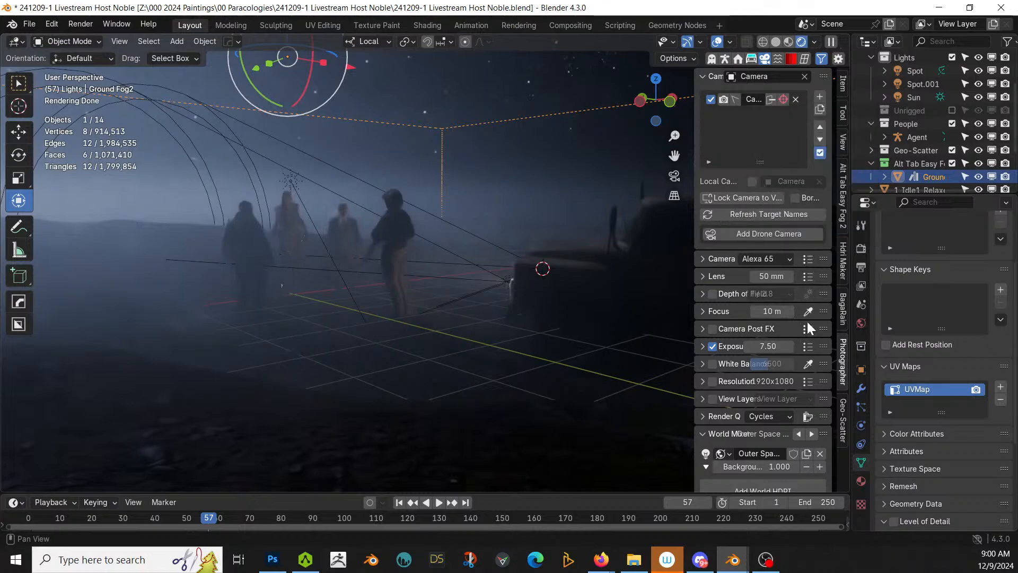
{"action": "left_click", "coordinate": [807, 275]}
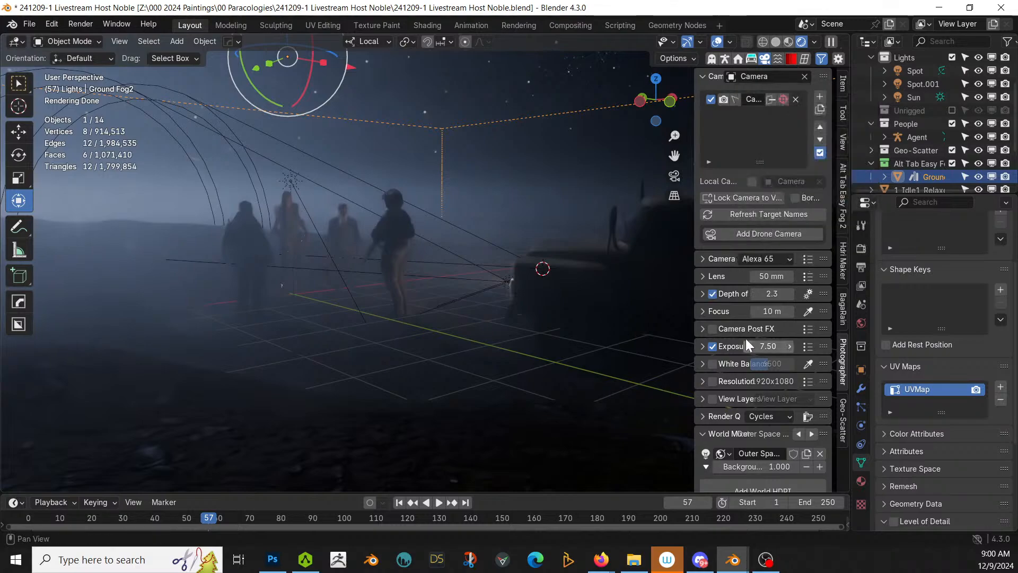
Step: Enable the custom camera resolution with the 2550x1068 preset and align the camera to the current wide view
{"action": "left_click", "coordinate": [714, 381]}
{"action": "left_click", "coordinate": [807, 380]}
{"action": "left_click", "coordinate": [822, 252]}
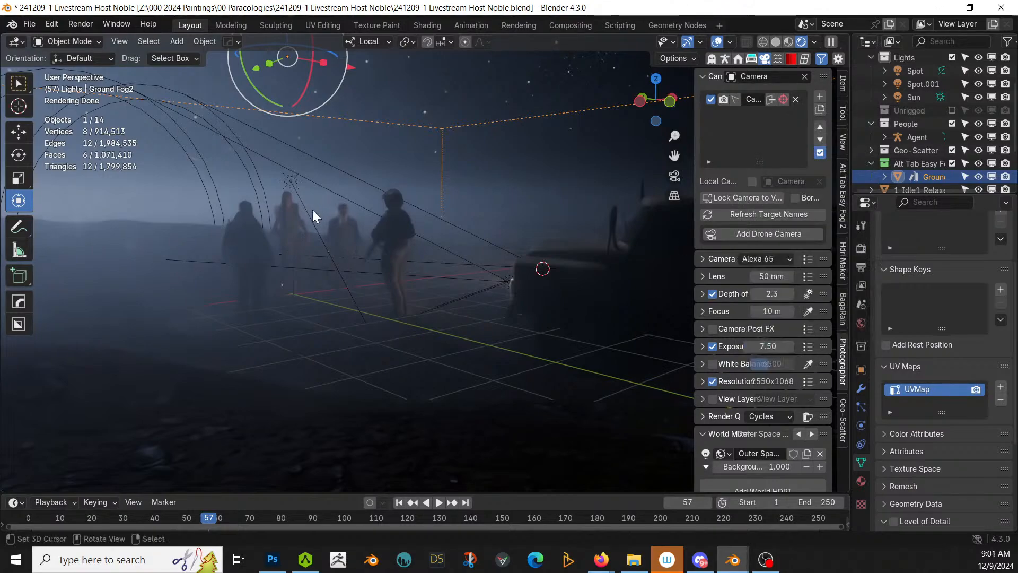
{"action": "key", "text": "KP_0"}
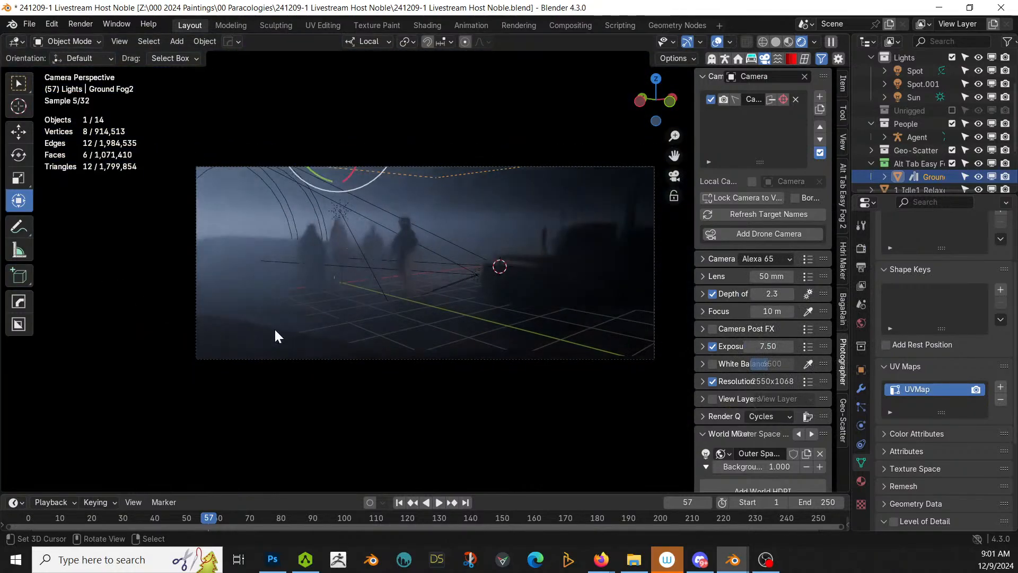
{"action": "key", "text": "shift+grave"}
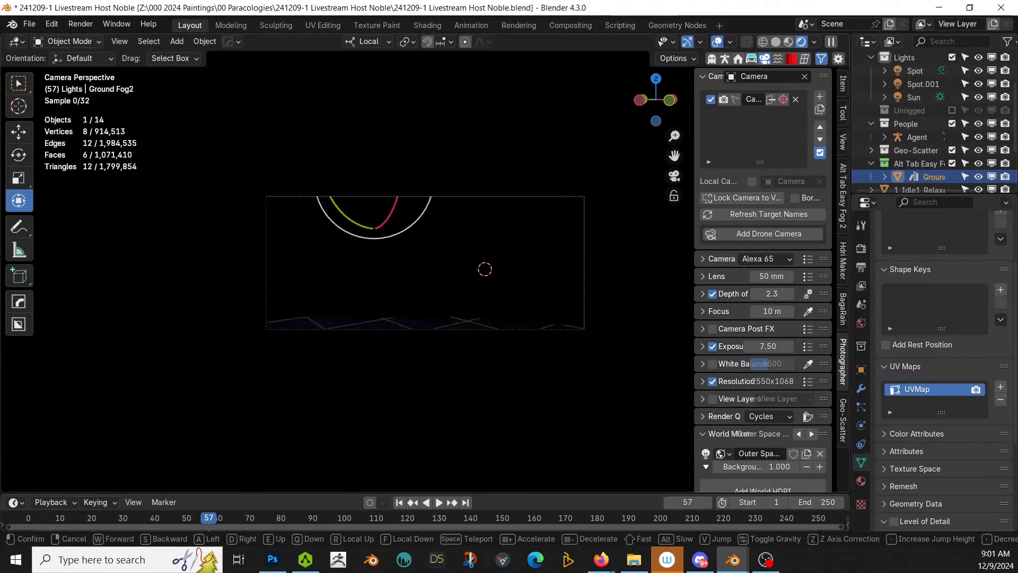
{"action": "key", "text": "w"}
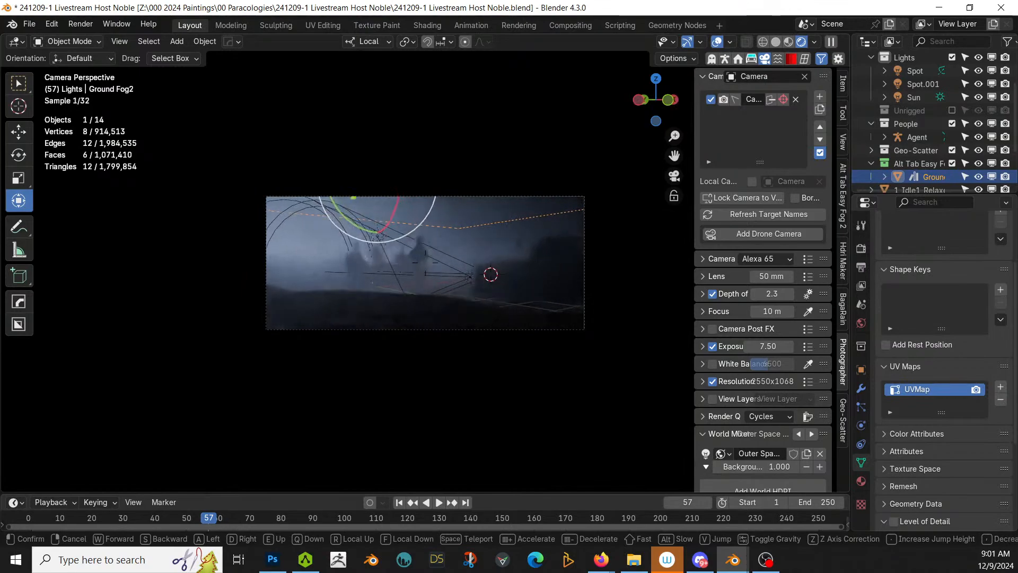
{"action": "key", "text": "d"}
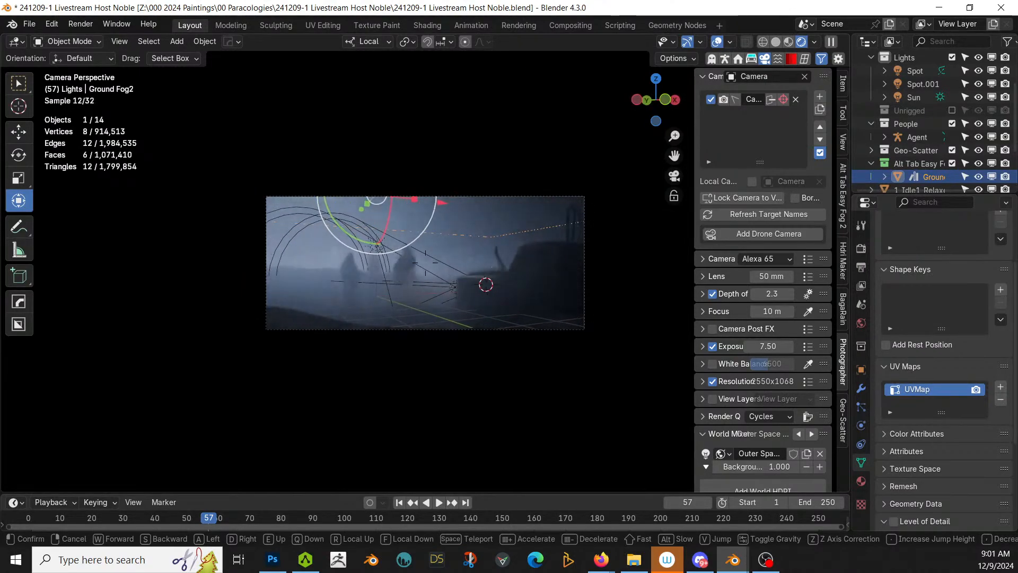
{"action": "key", "text": "a"}
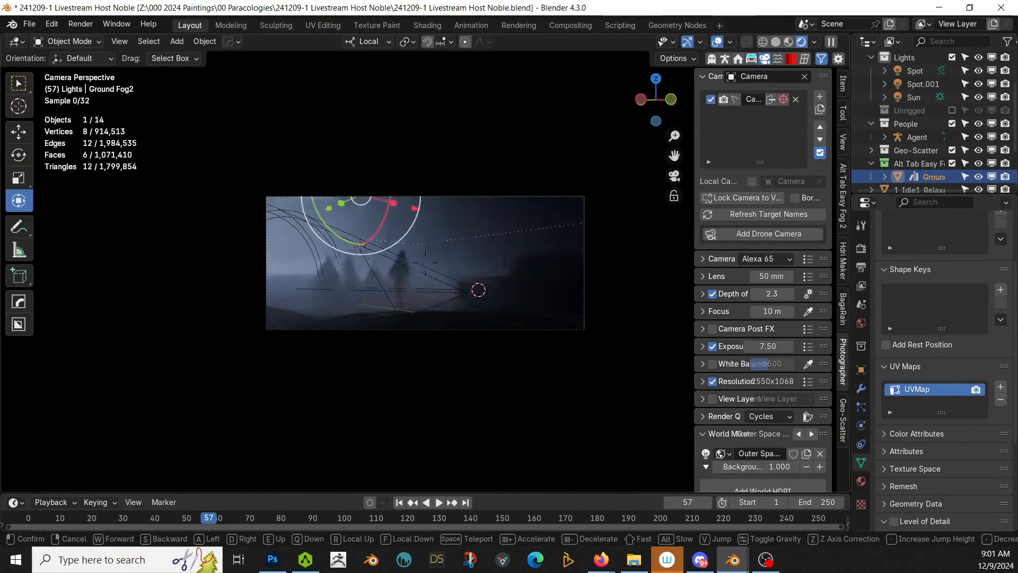
{"action": "key", "text": "a"}
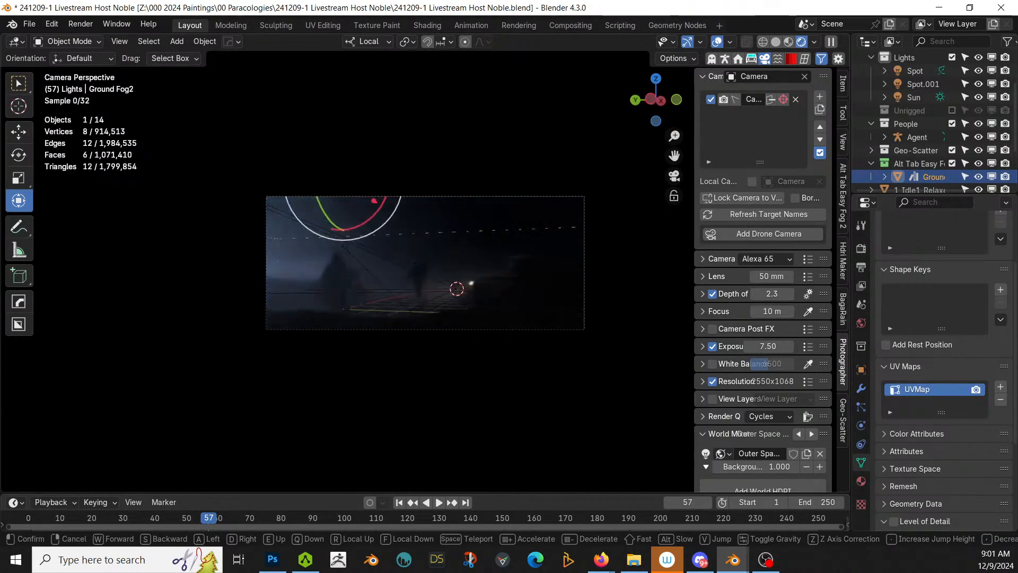
{"action": "key", "text": "a"}
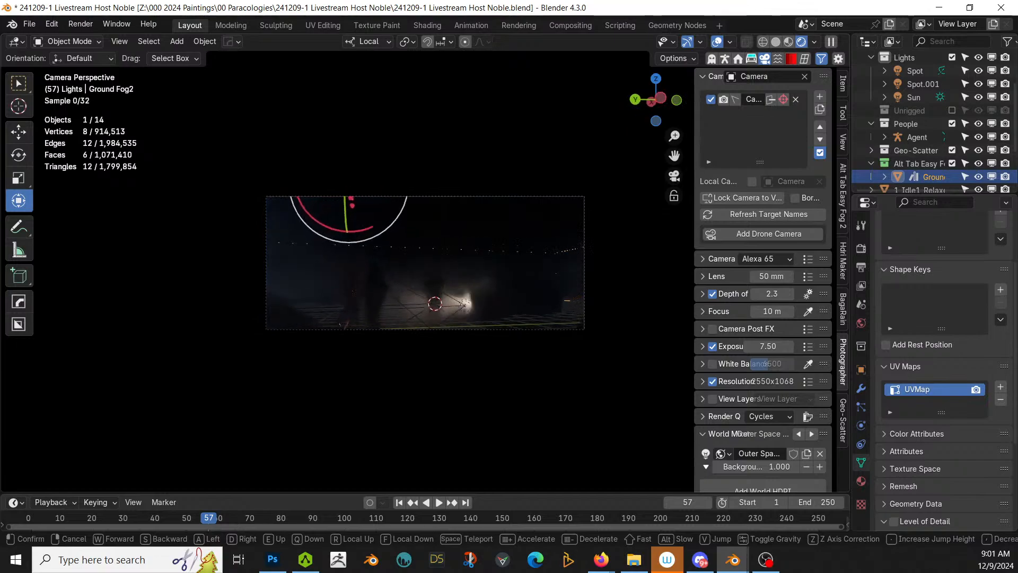
{"action": "key", "text": "a"}
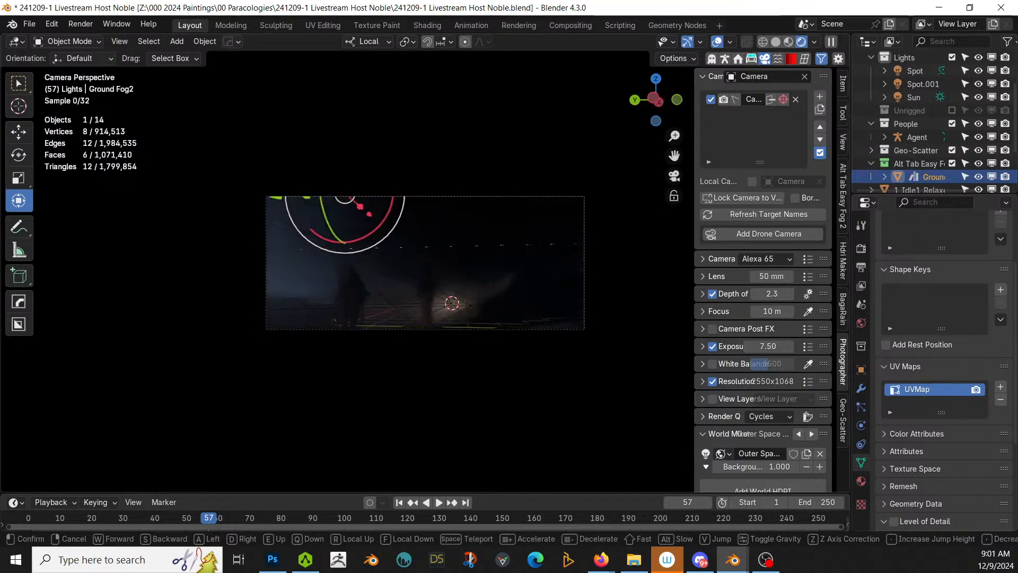
{"action": "key", "text": "a"}
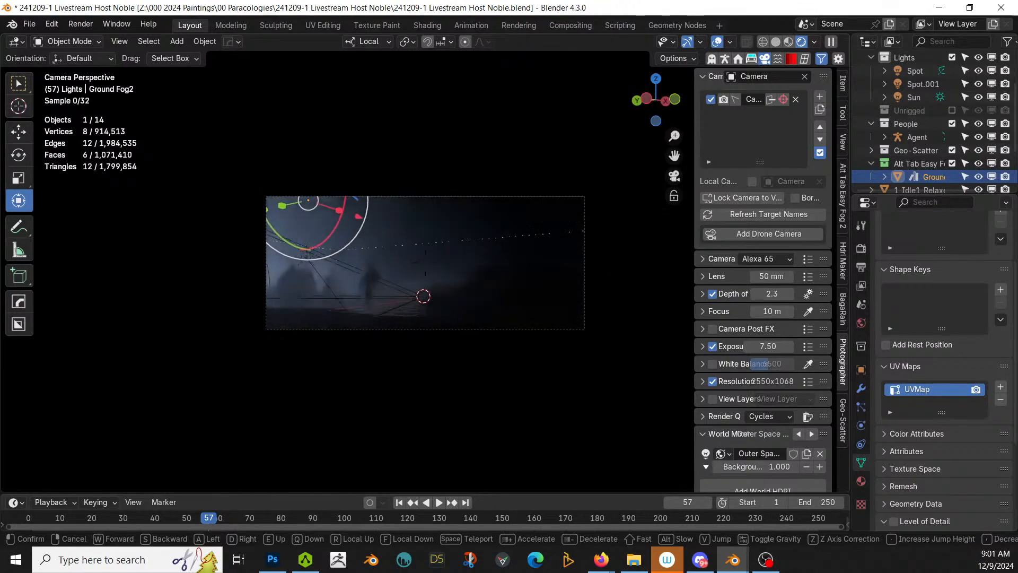
{"action": "key", "text": "a"}
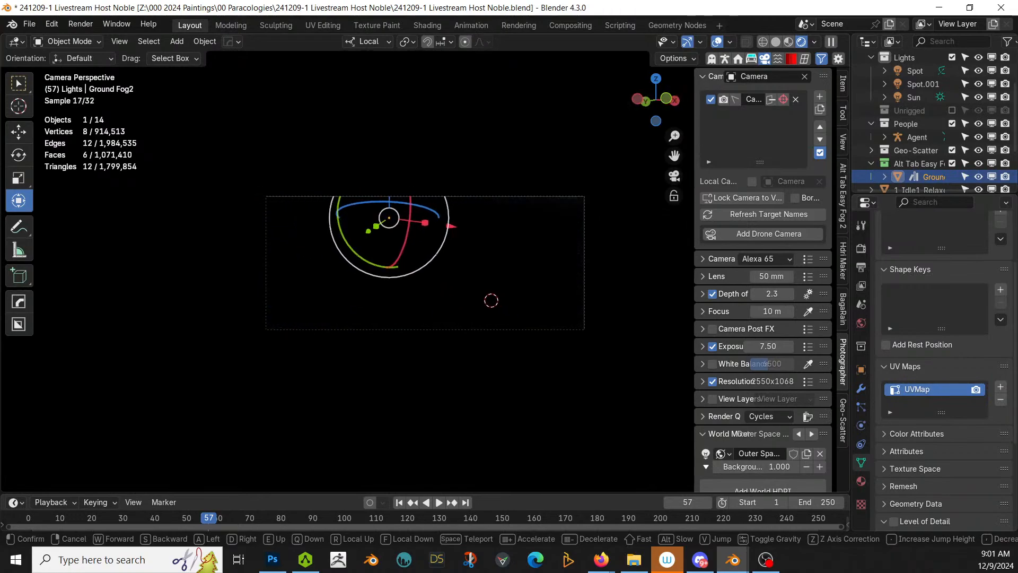
{"action": "key", "text": "a"}
{"action": "left_click", "coordinate": [374, 325]}
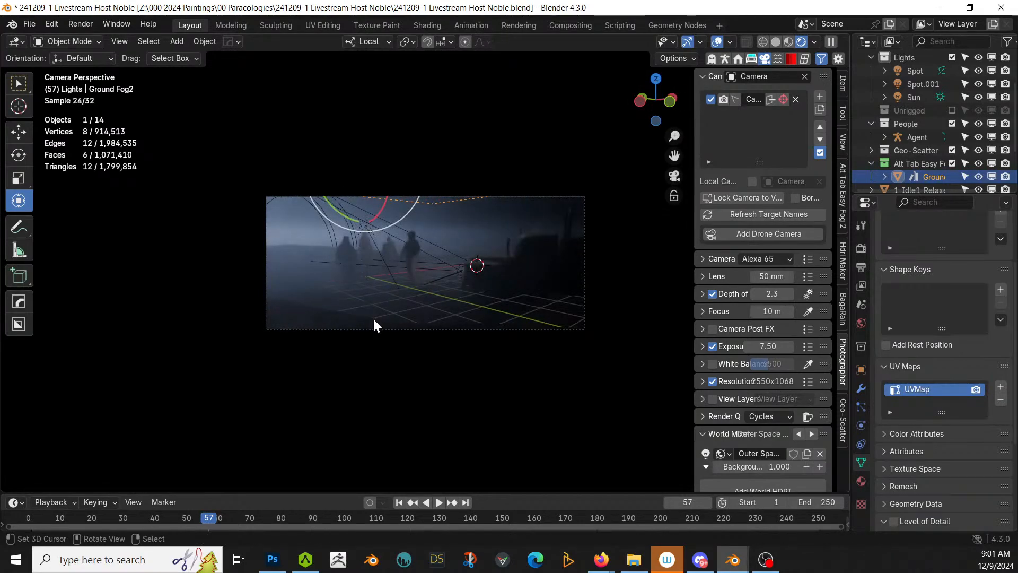
Step: Switch the viewport to solid shading and fly the camera to a slightly higher view of the figures and truck
{"action": "key", "text": "z"}
{"action": "key", "text": "6"}
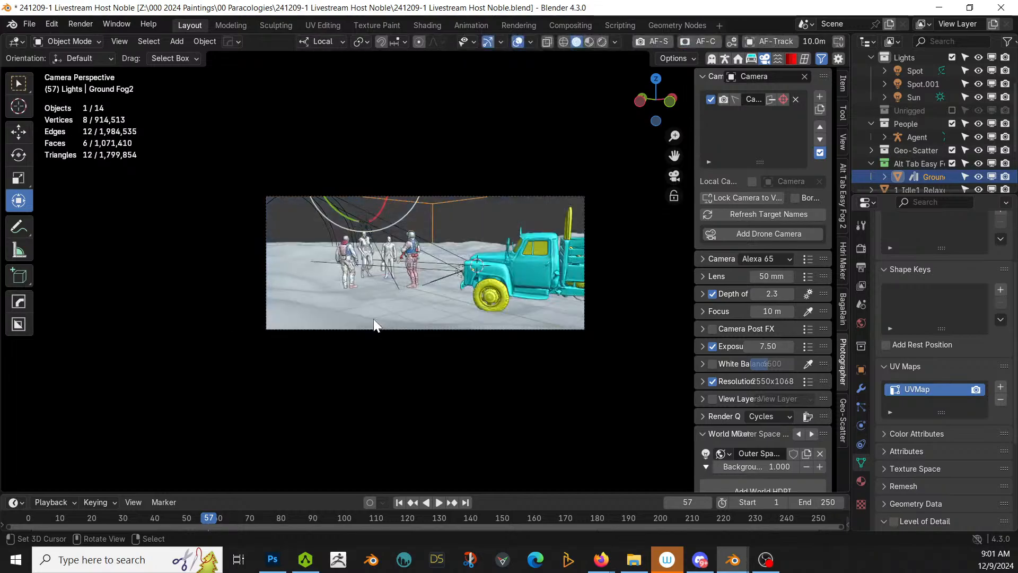
{"action": "key", "text": "shift+grave"}
{"action": "key", "text": "e"}
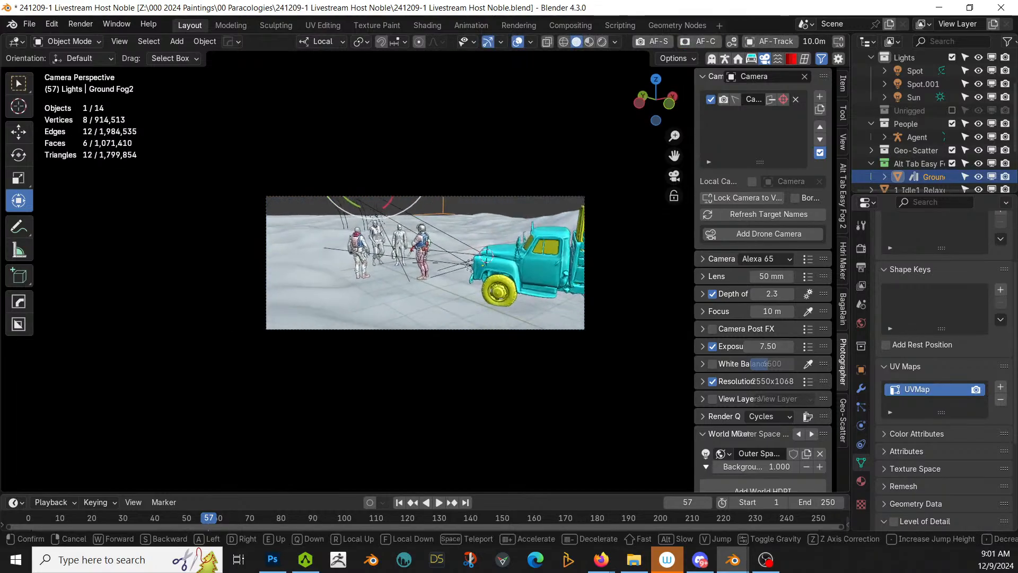
{"action": "key", "text": "d"}
{"action": "left_click", "coordinate": [374, 324]}
Step: Align the camera to a low view from the truck's other side, then pull it back to frame the truck's front and the figures
{"action": "middle_click_drag", "start_coordinate": [374, 324], "coordinate": [240, 339]}
{"action": "scroll", "coordinate": [241, 339], "scroll_direction": "up", "scroll_amount": 2}
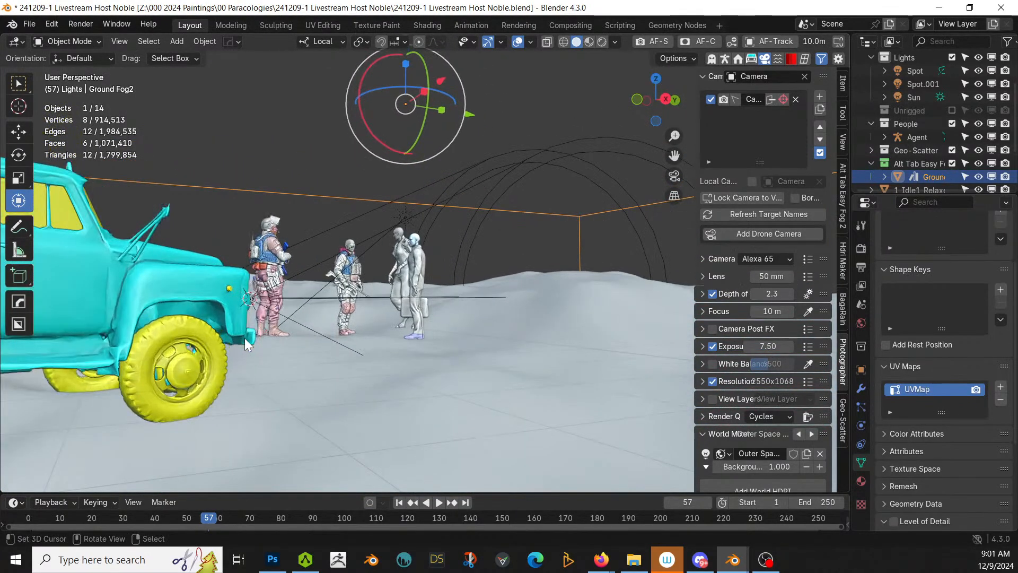
{"action": "key", "text": "KP_0"}
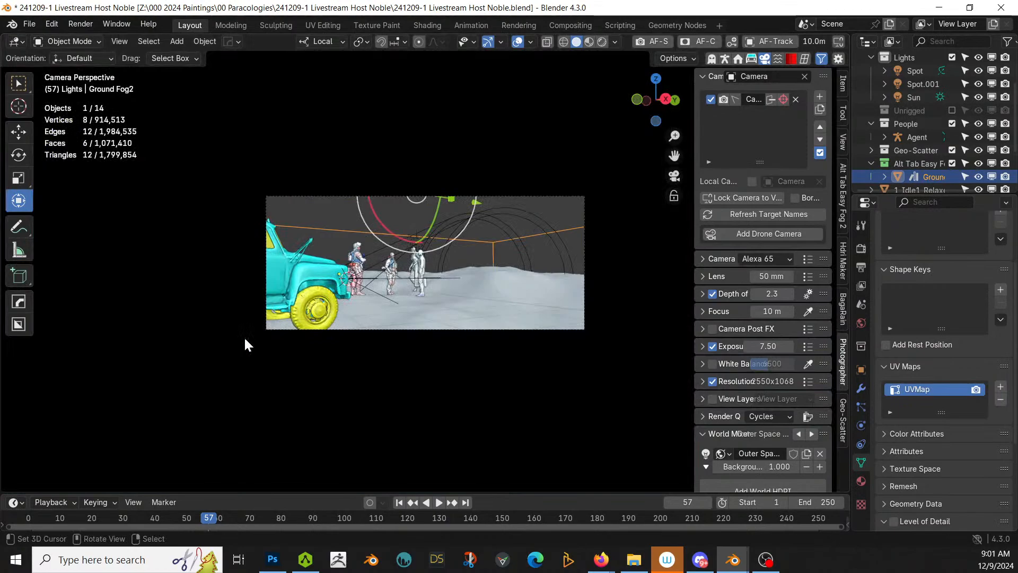
{"action": "key", "text": "shift+grave"}
{"action": "left_click", "coordinate": [239, 341]}
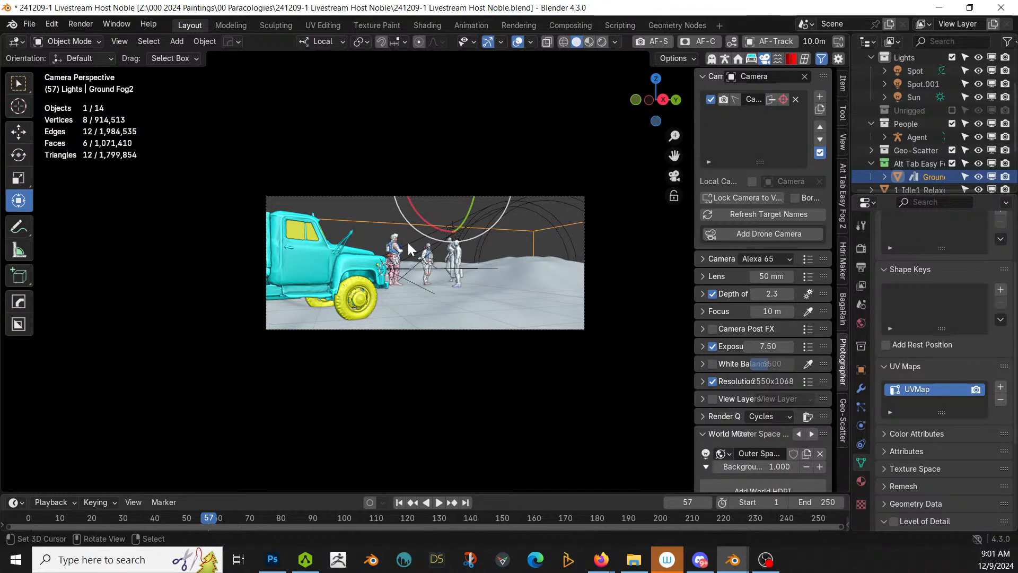
Step: Fly the camera closer so the truck's cab and front wheel fill one side of the frame with the figures beyond
{"action": "scroll", "coordinate": [428, 282], "scroll_direction": "up", "scroll_amount": 2}
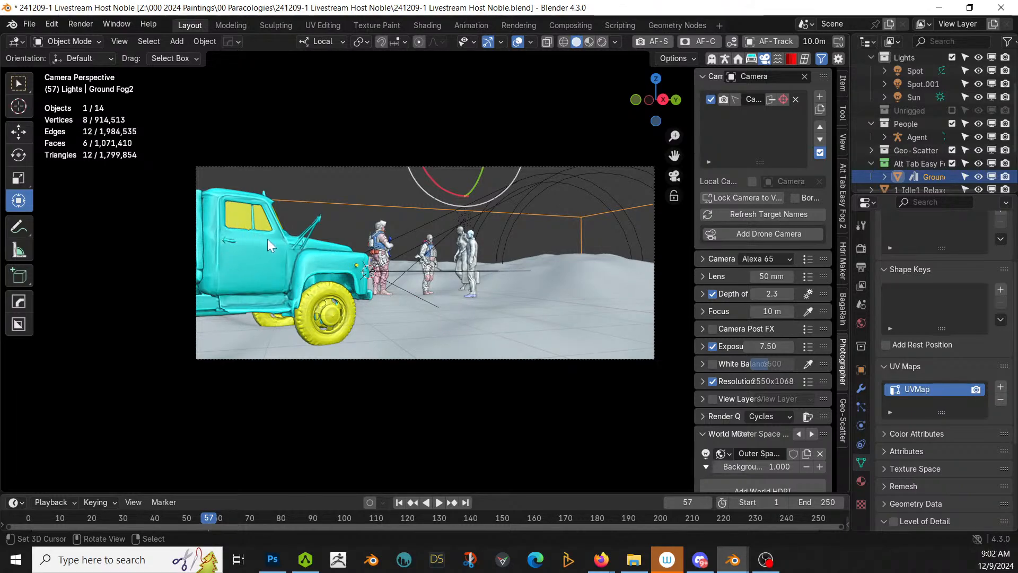
{"action": "key", "text": "shift+grave"}
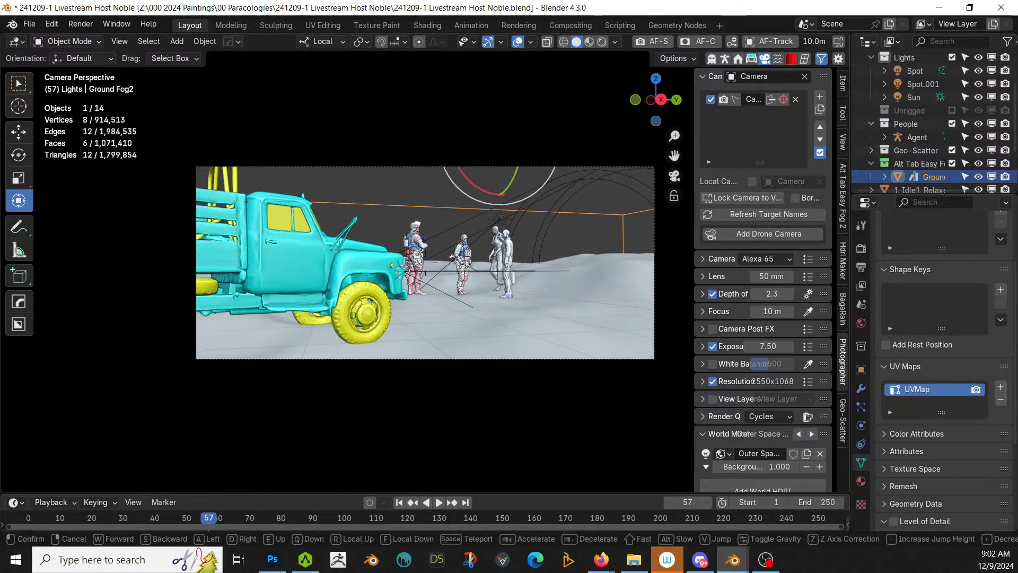
{"action": "key", "text": "w"}
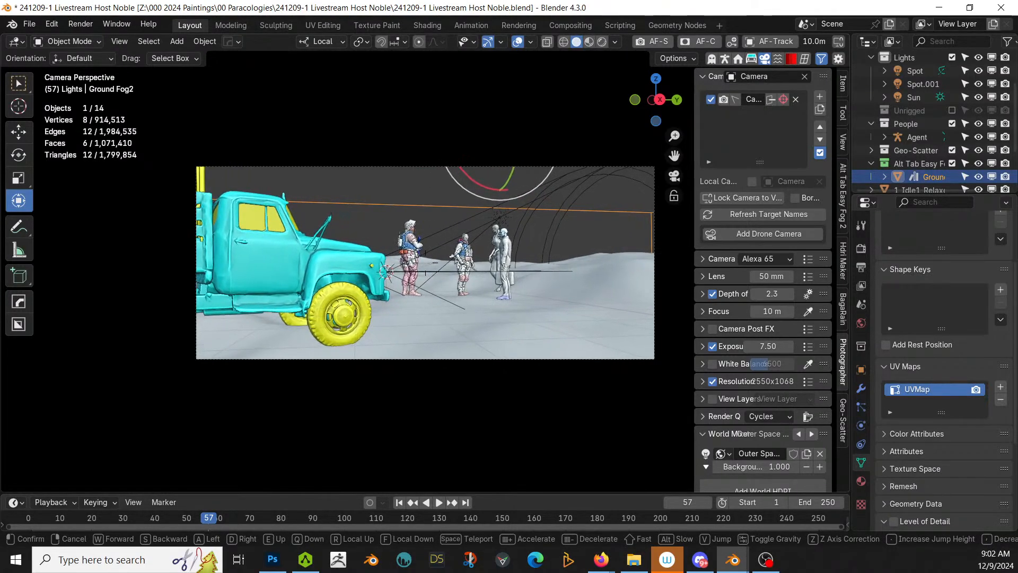
{"action": "key", "text": "a"}
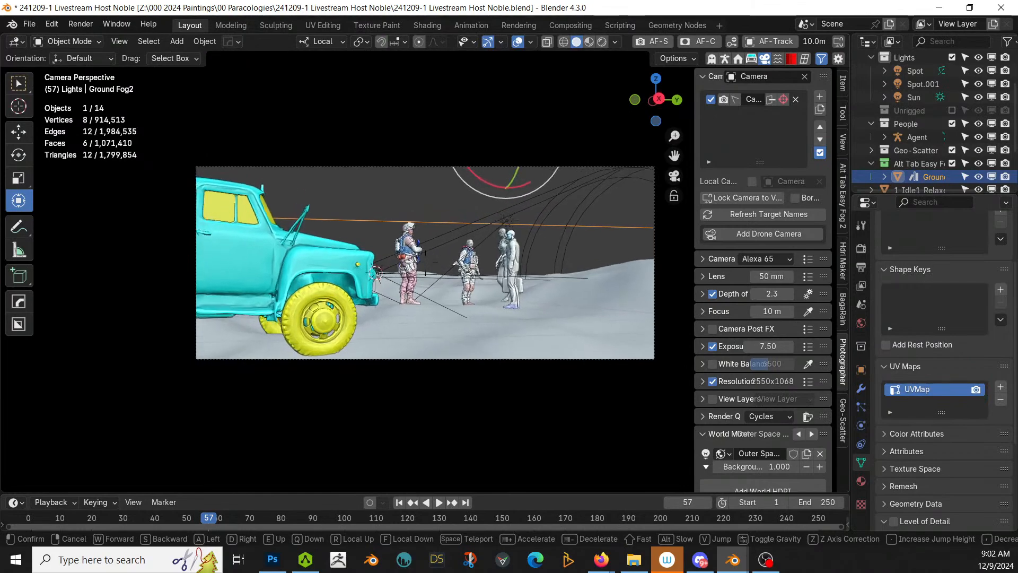
{"action": "left_click", "coordinate": [554, 310]}
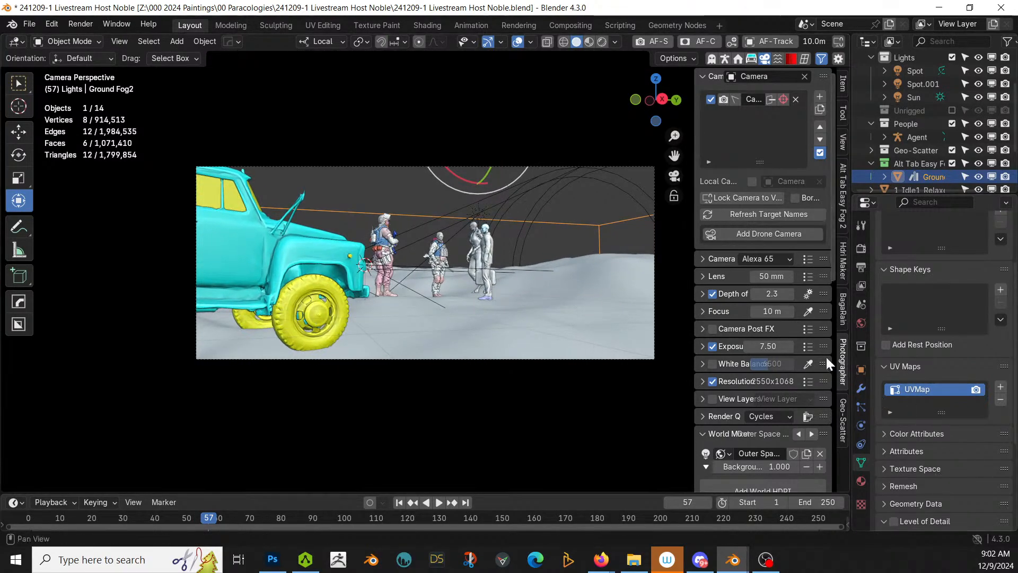
Step: Sample the camera's focus distance from the pair of figures farthest from the truck and save the file
{"action": "left_click", "coordinate": [808, 312]}
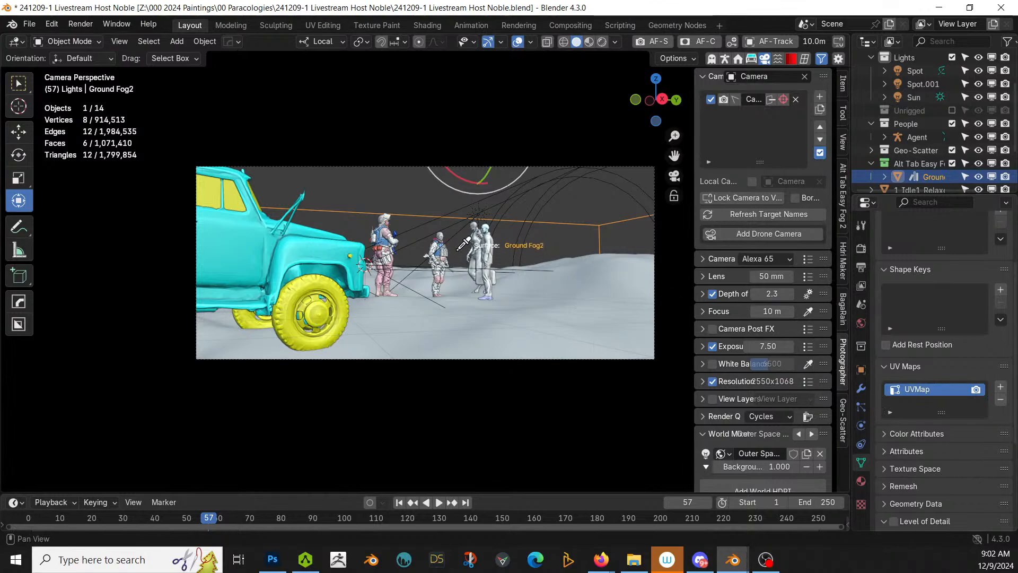
{"action": "left_click", "coordinate": [476, 226]}
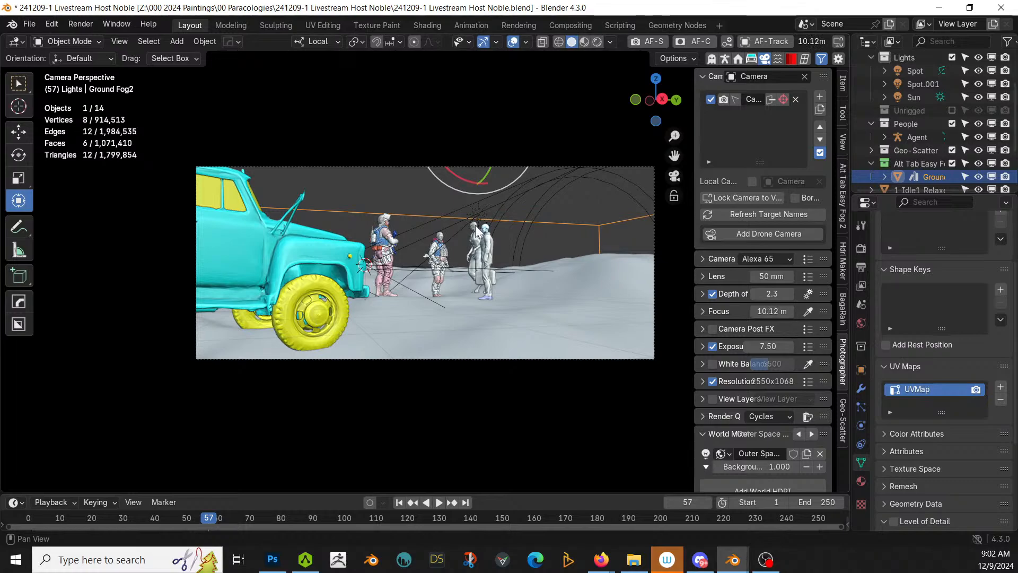
{"action": "key", "text": "ctrl+s"}
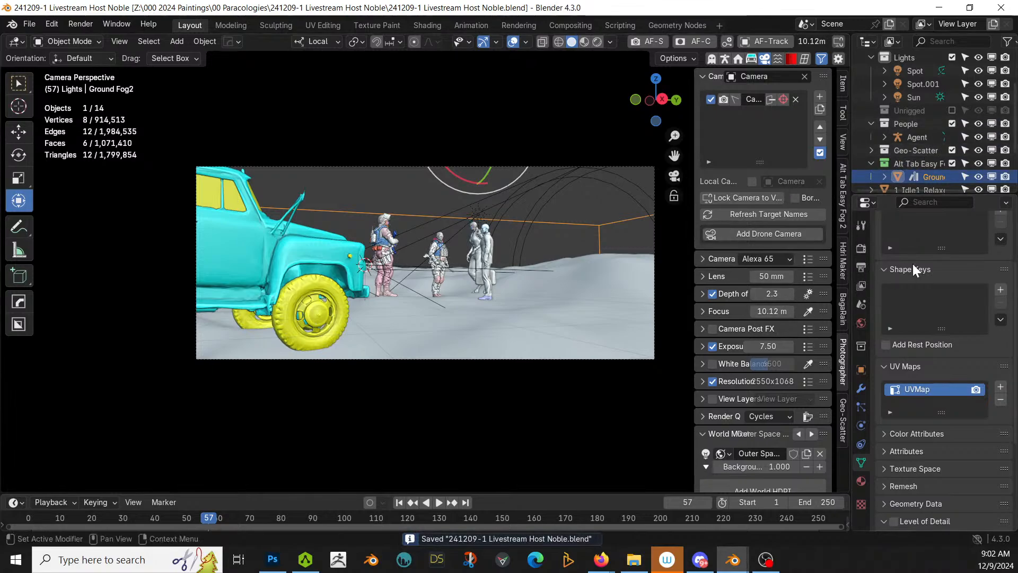
Step: Show the Grass 10 and Wasteland 07 scatter groups of the Geo-Scatter terrain in the viewport
{"action": "left_click", "coordinate": [843, 422]}
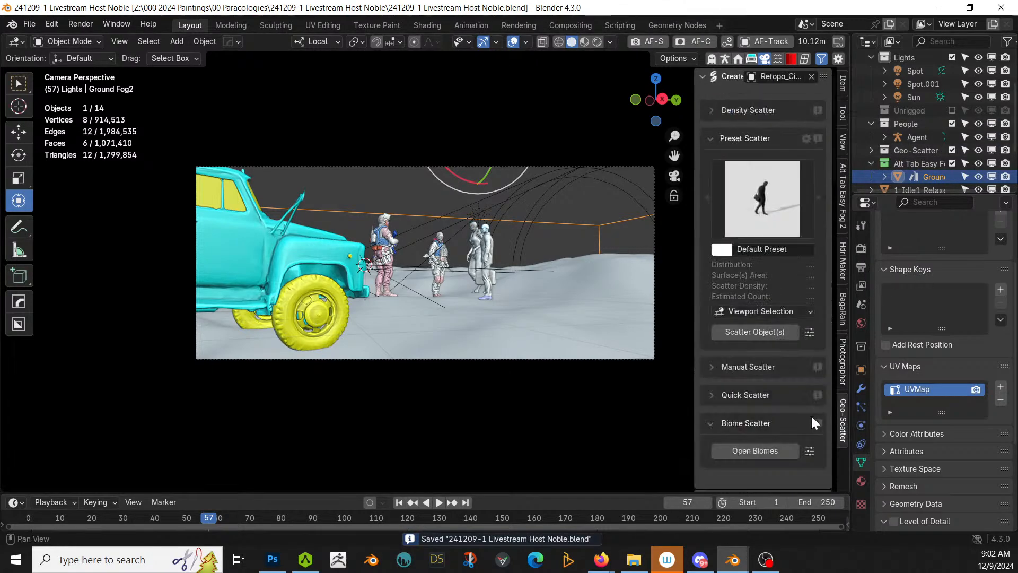
{"action": "scroll", "coordinate": [811, 414], "scroll_direction": "down", "scroll_amount": 10}
{"action": "left_click", "coordinate": [774, 347]}
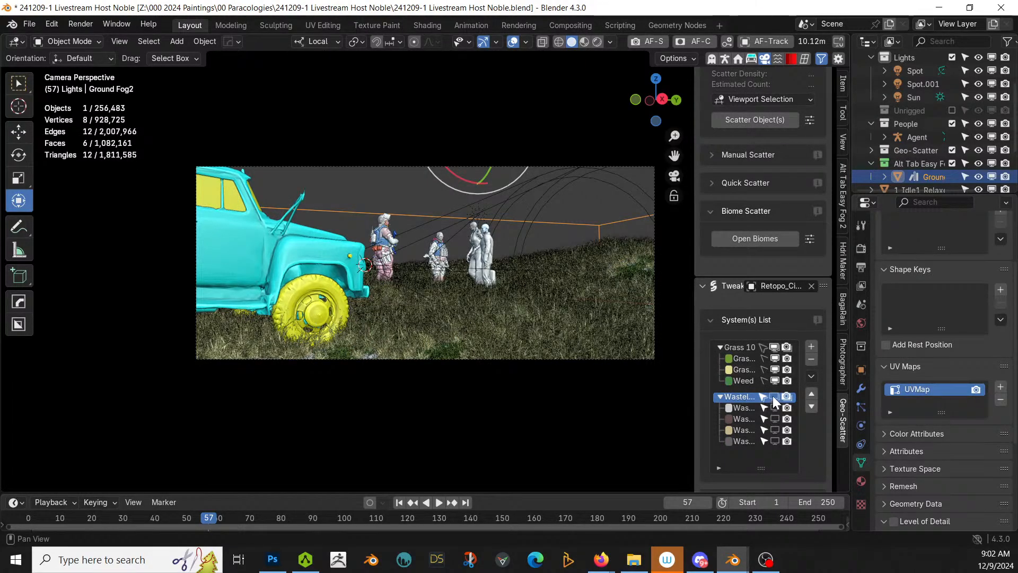
{"action": "left_click", "coordinate": [774, 396]}
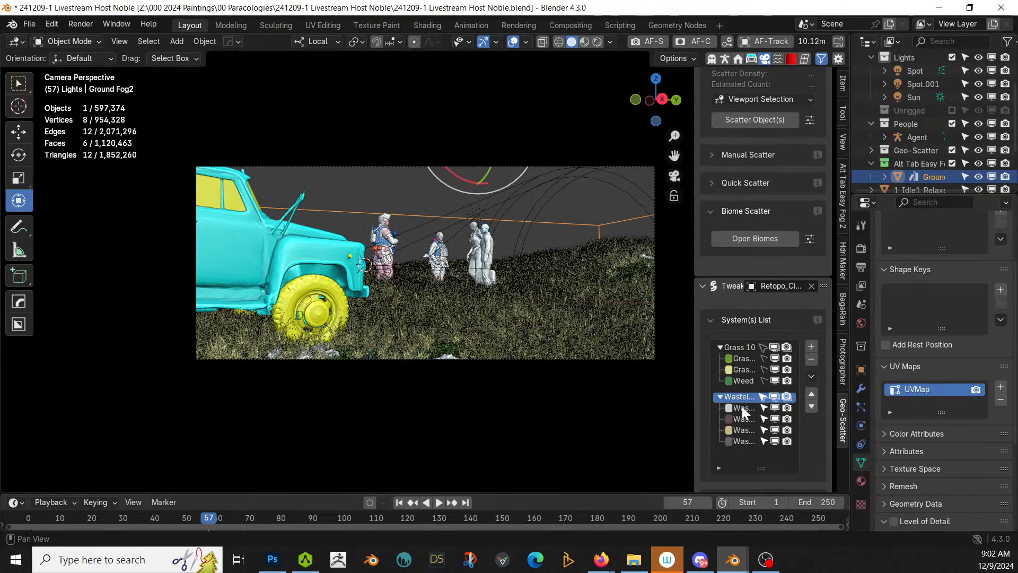
Step: Hide and reshow the Grass 10 scatter group to compare the ground with and without grass
{"action": "scroll", "coordinate": [453, 279], "scroll_direction": "up", "scroll_amount": 1}
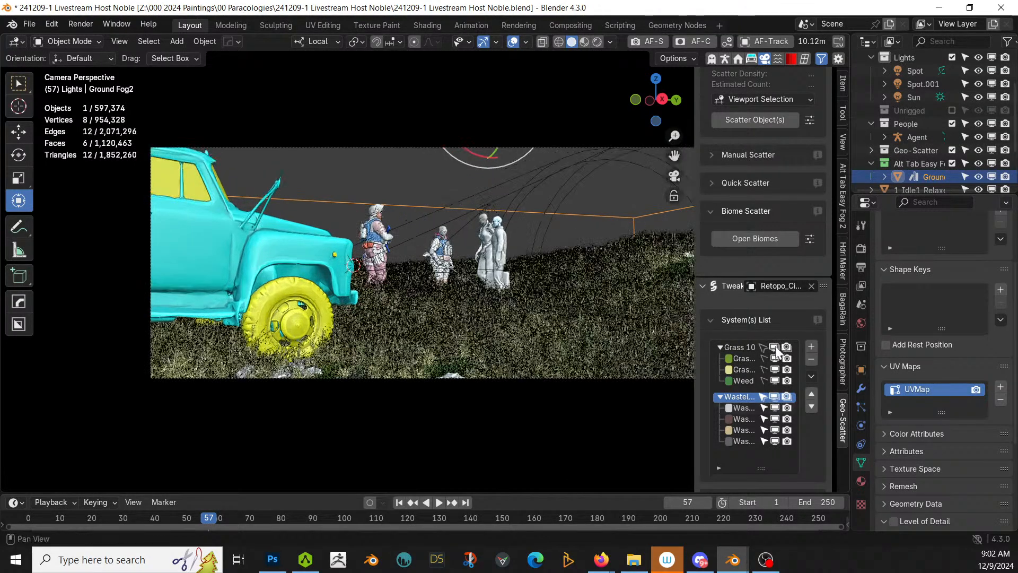
{"action": "left_click", "coordinate": [775, 347]}
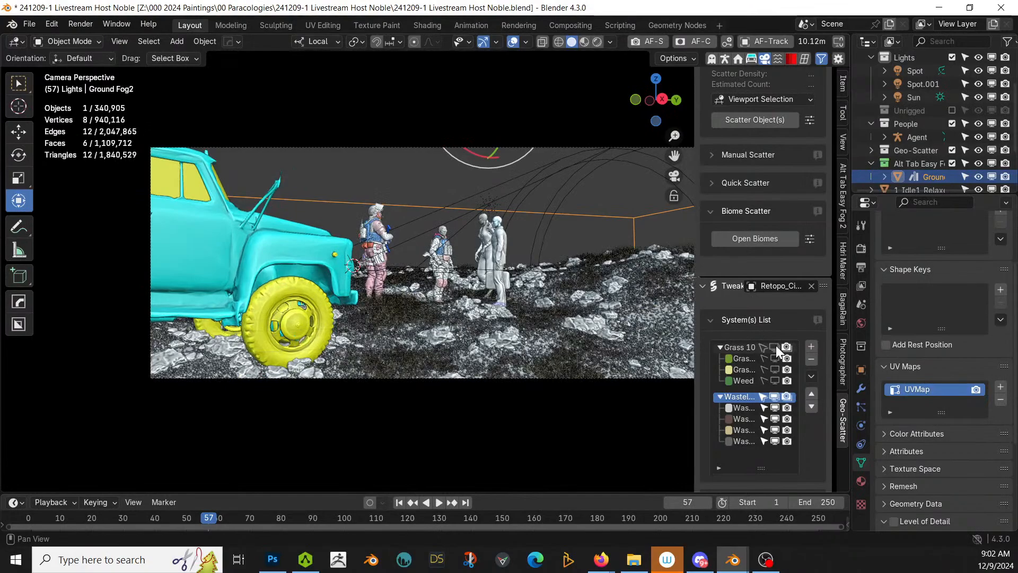
{"action": "left_click", "coordinate": [776, 348]}
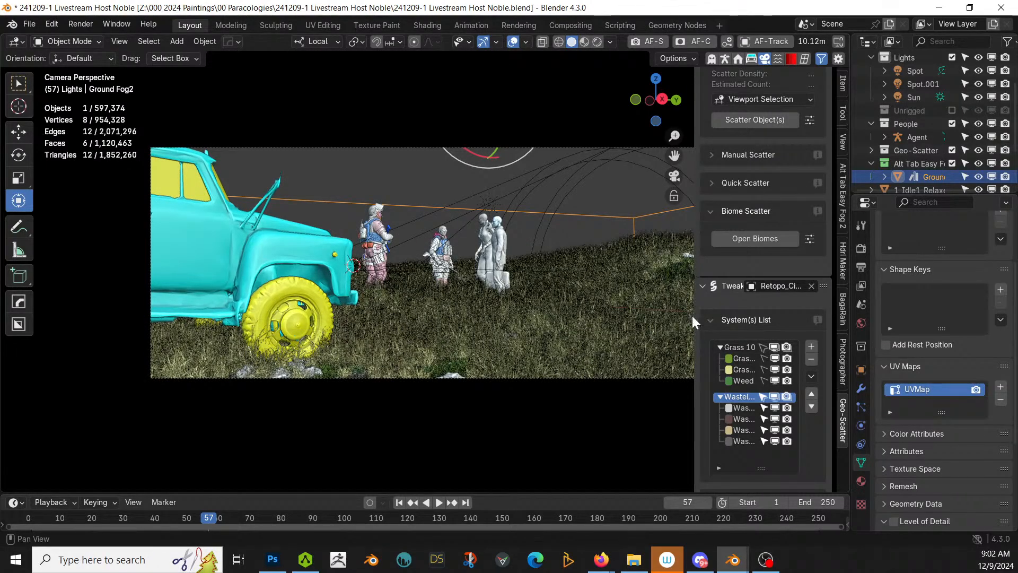
Step: Widen the sidebar enough to read the full scatter names, and toggle the Grass Wild Dry layer off and back on
{"action": "left_click_drag", "start_coordinate": [692, 316], "coordinate": [561, 317]}
{"action": "left_click_drag", "start_coordinate": [673, 320], "coordinate": [606, 319]}
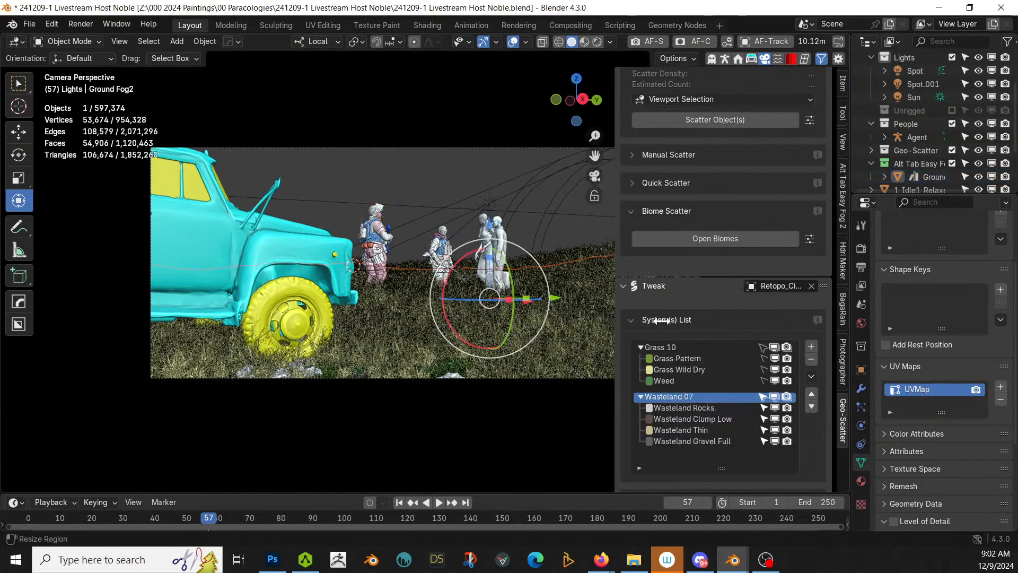
{"action": "left_click", "coordinate": [774, 370]}
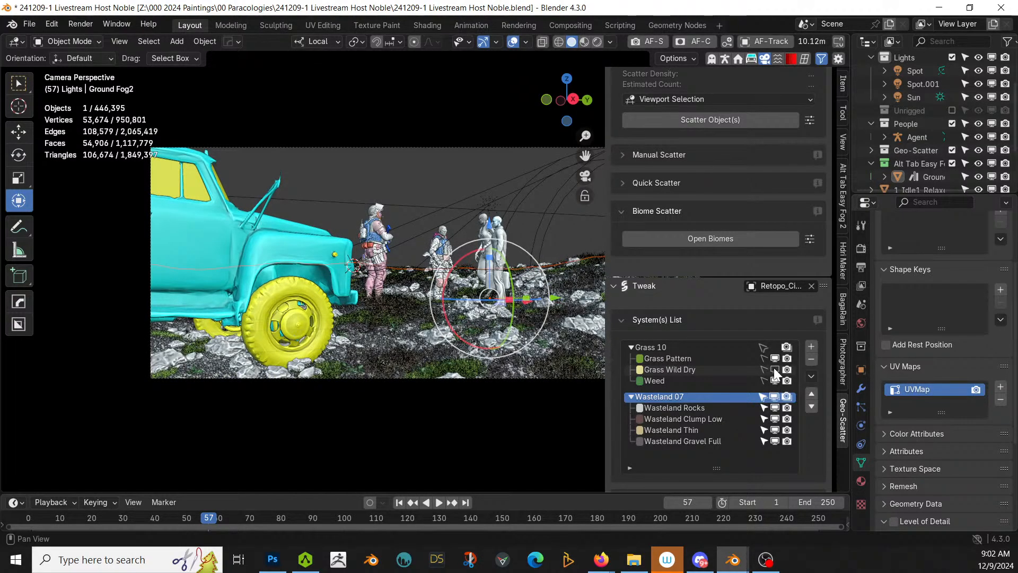
{"action": "left_click", "coordinate": [775, 370]}
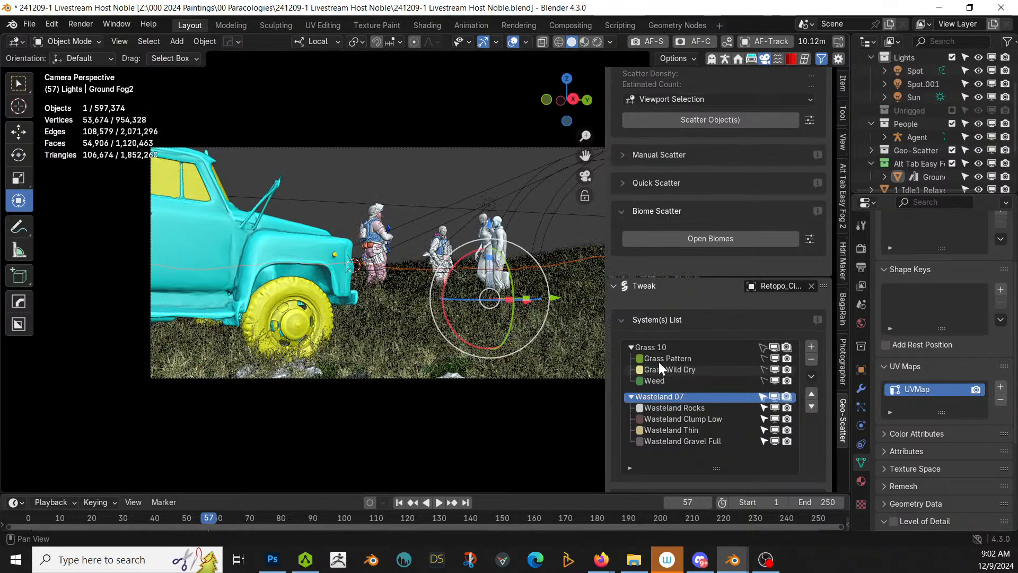
Step: Make Grass Wild Dry the active scatter layer and hide the Weed layer in the viewport
{"action": "left_click", "coordinate": [764, 359]}
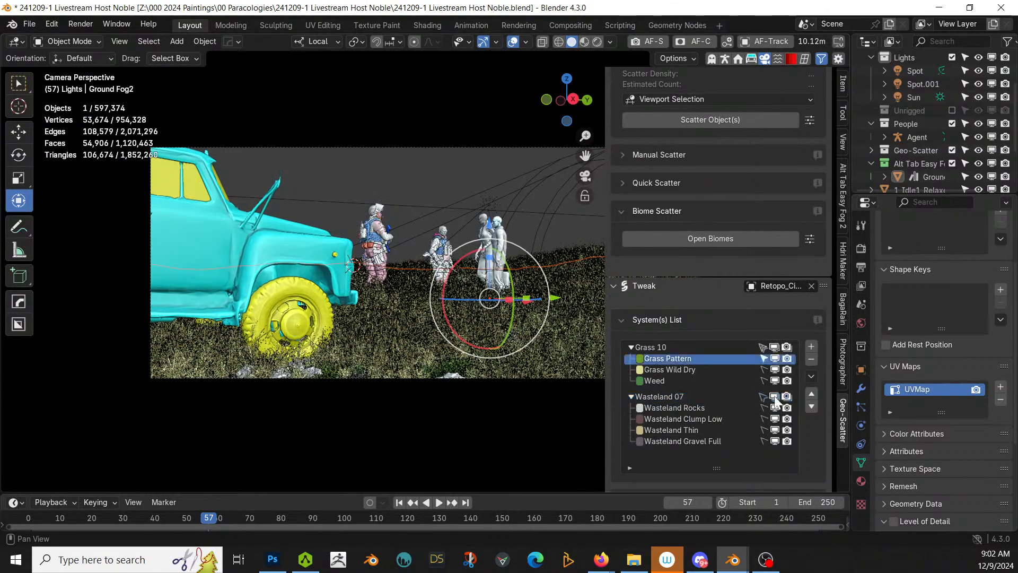
{"action": "left_click", "coordinate": [774, 374]}
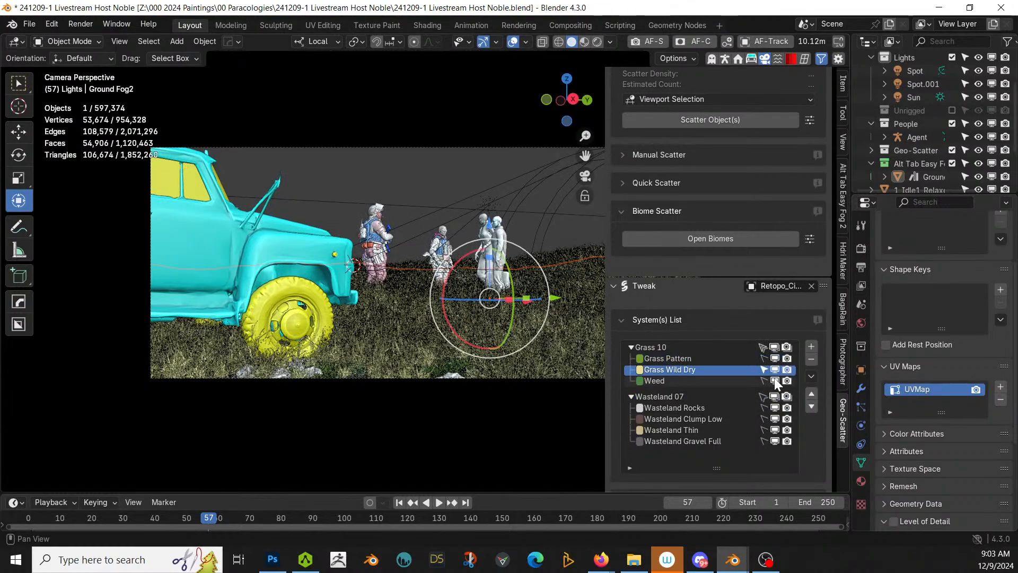
{"action": "left_click", "coordinate": [774, 380]}
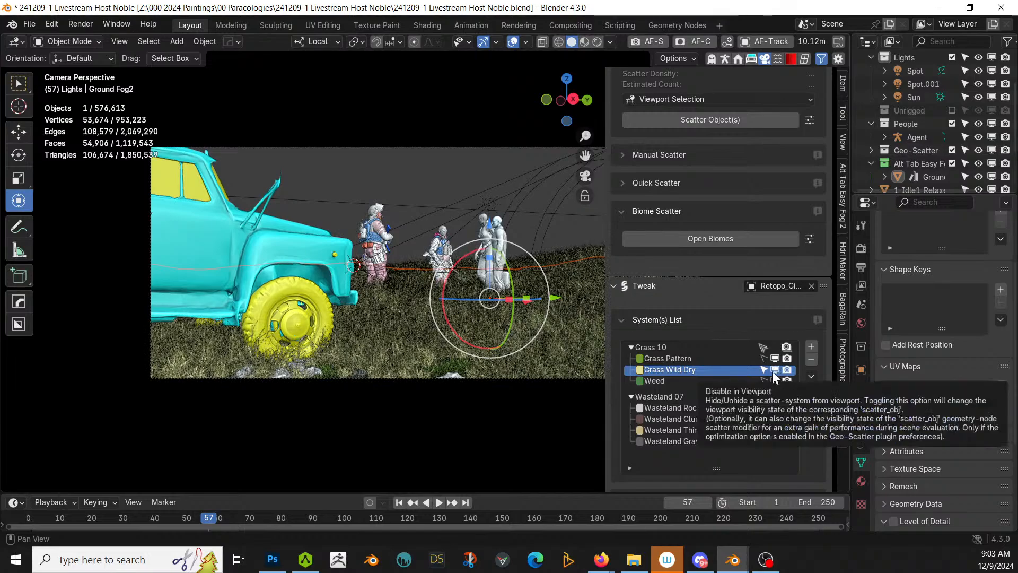
Step: Compare the ground without the Grass Wild Dry layer, keep the layer visible, and halve its distribution density to 24.5 instances per m²
{"action": "left_click", "coordinate": [773, 370]}
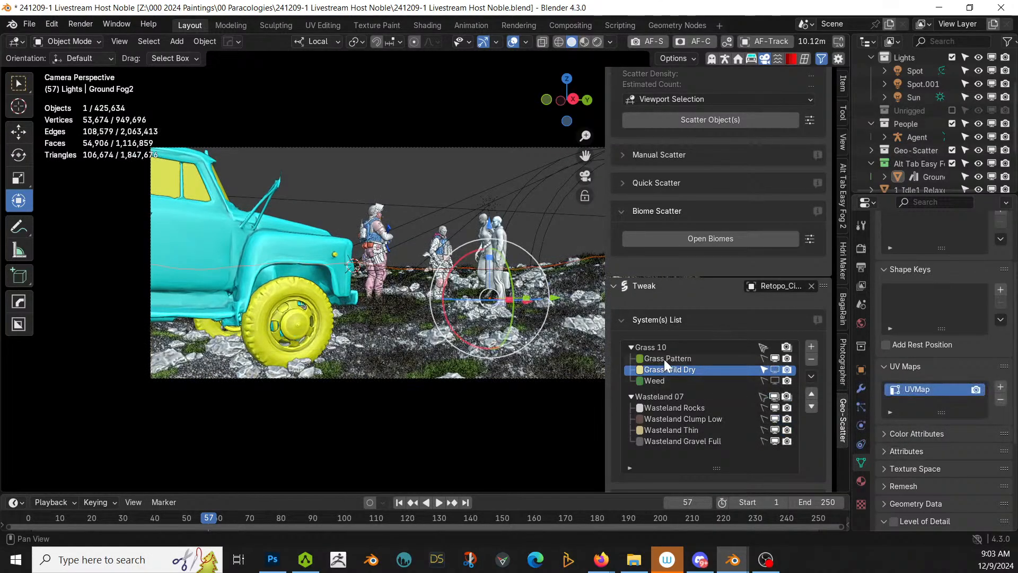
{"action": "left_click", "coordinate": [775, 370]}
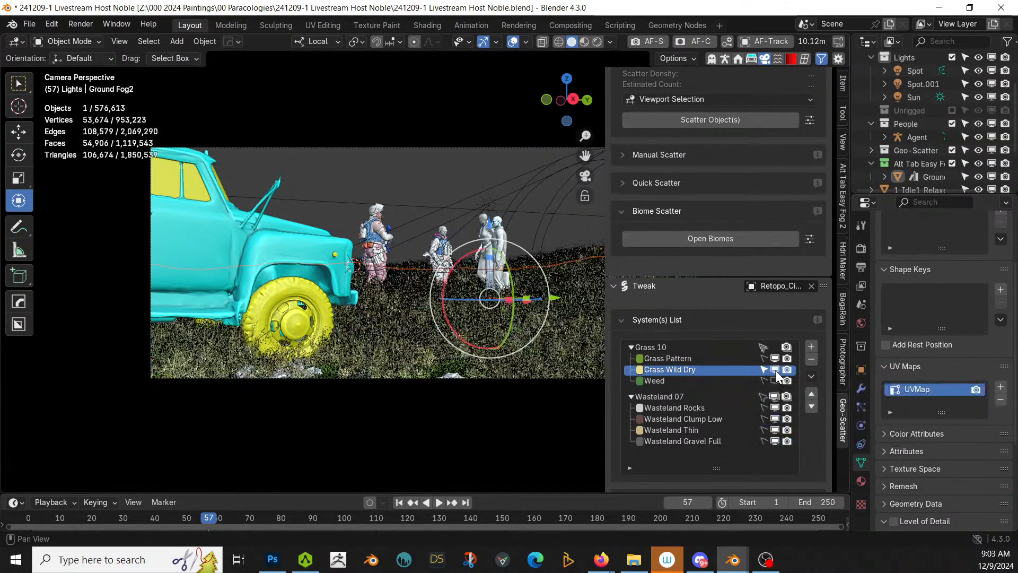
{"action": "scroll", "coordinate": [815, 449], "scroll_direction": "down", "scroll_amount": 3}
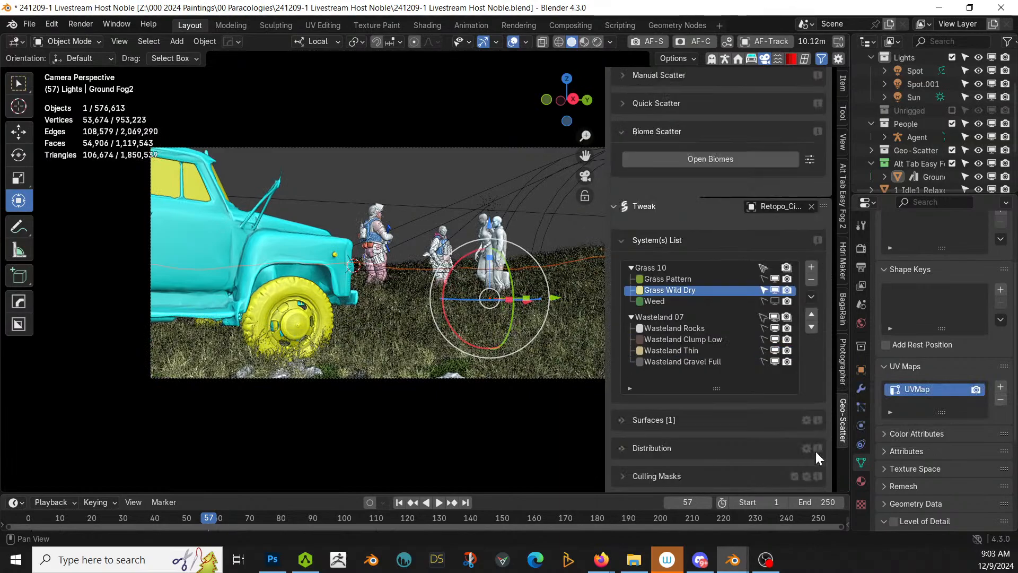
{"action": "scroll", "coordinate": [667, 451], "scroll_direction": "down", "scroll_amount": 3}
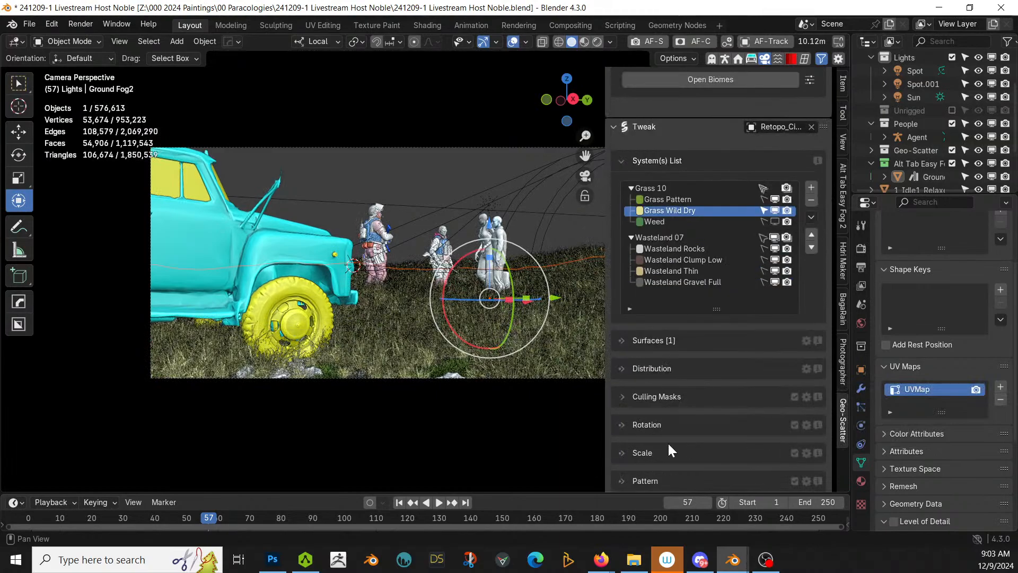
{"action": "left_click", "coordinate": [622, 366]}
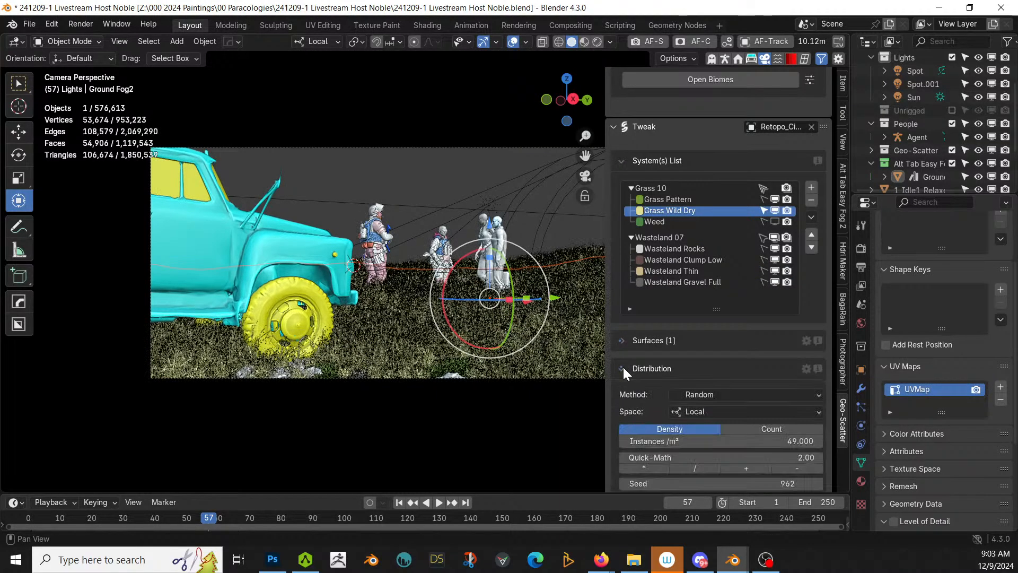
{"action": "left_click", "coordinate": [696, 466]}
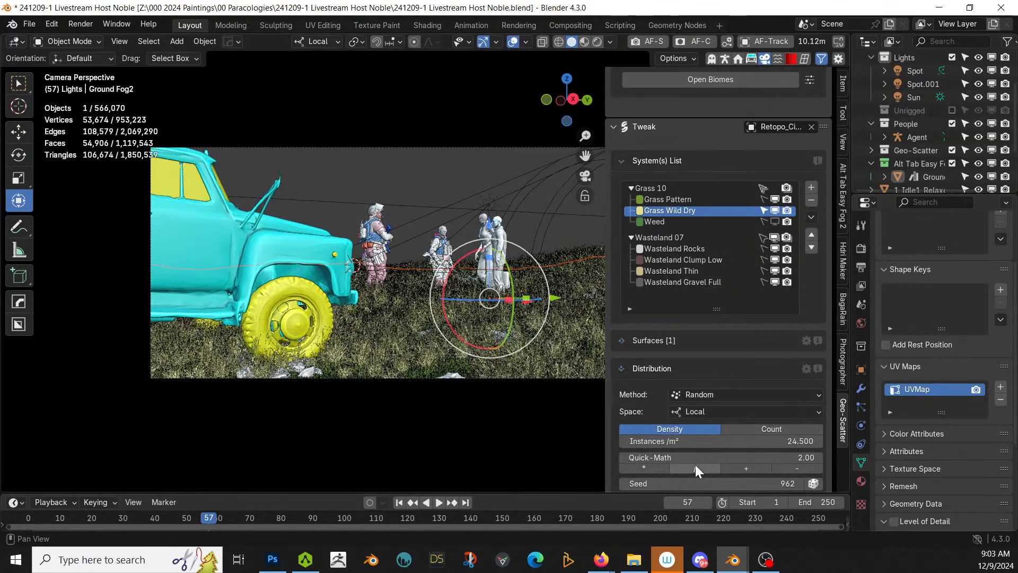
Step: Make Weed the active scatter layer, show it in the viewport again, and save the scene file
{"action": "left_click", "coordinate": [664, 221]}
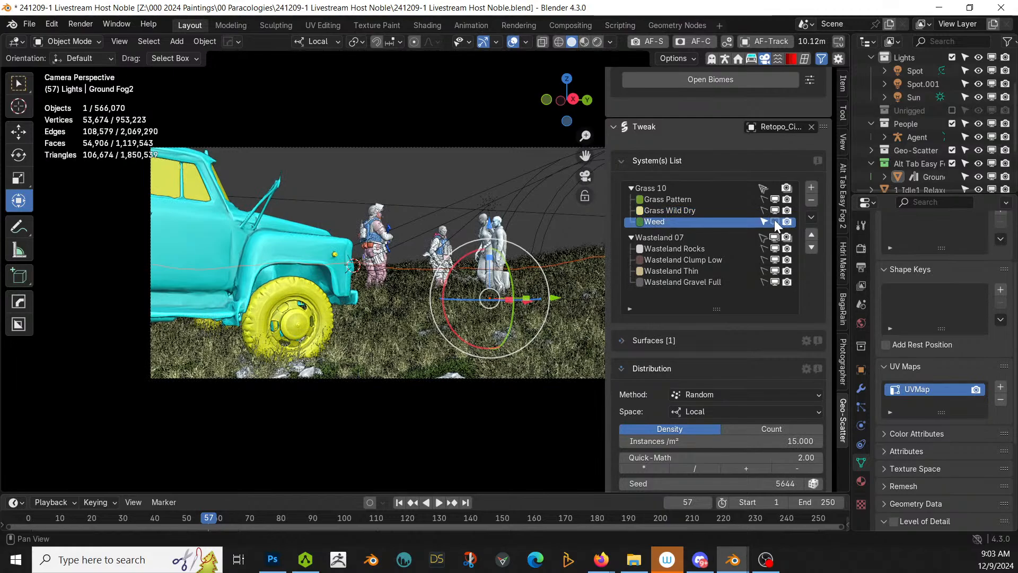
{"action": "left_click", "coordinate": [774, 221]}
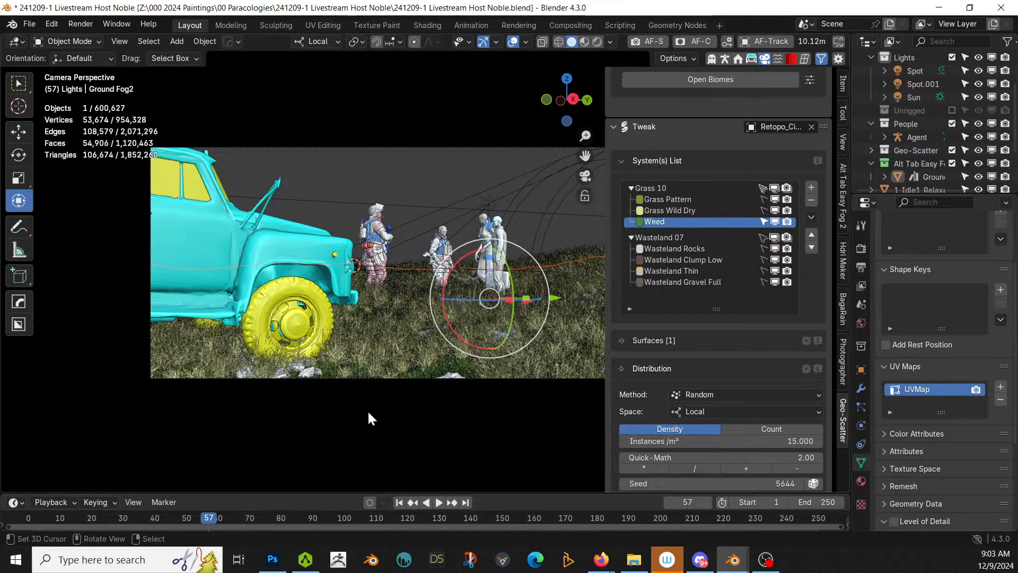
{"action": "scroll", "coordinate": [487, 361], "scroll_direction": "up", "scroll_amount": 1}
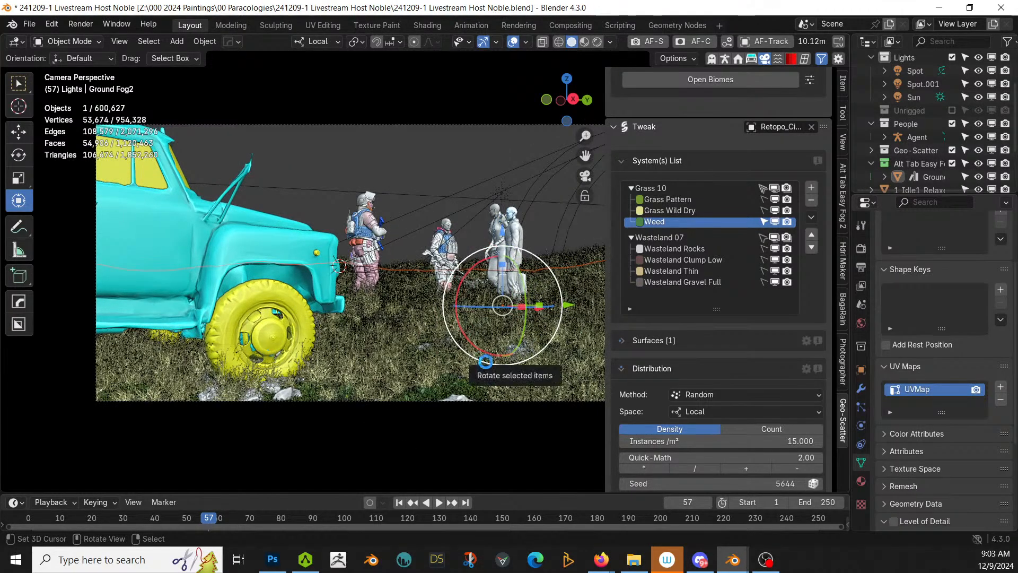
{"action": "key", "text": "ctrl+s"}
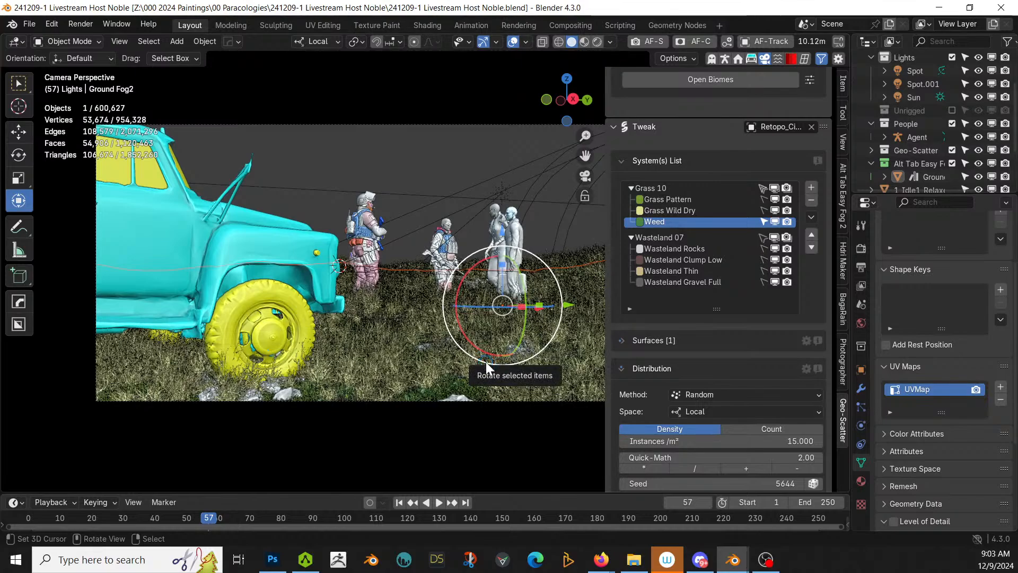
Step: Preview the camera view in rendered shading and set the camera's exposure to 6.5
{"action": "key", "text": "z"}
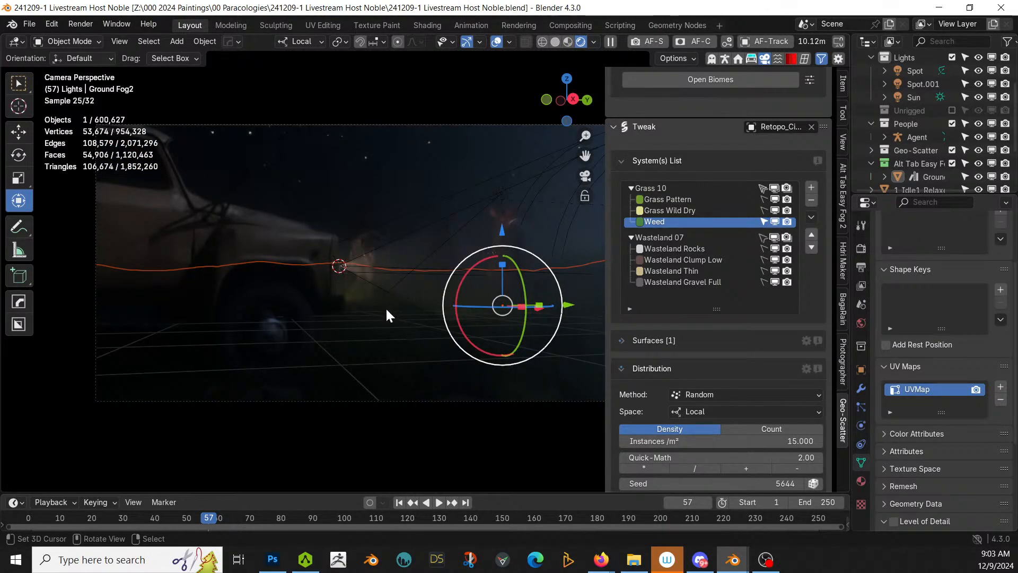
{"action": "middle_click_drag", "start_coordinate": [351, 324], "coordinate": [238, 372], "text": "shift"}
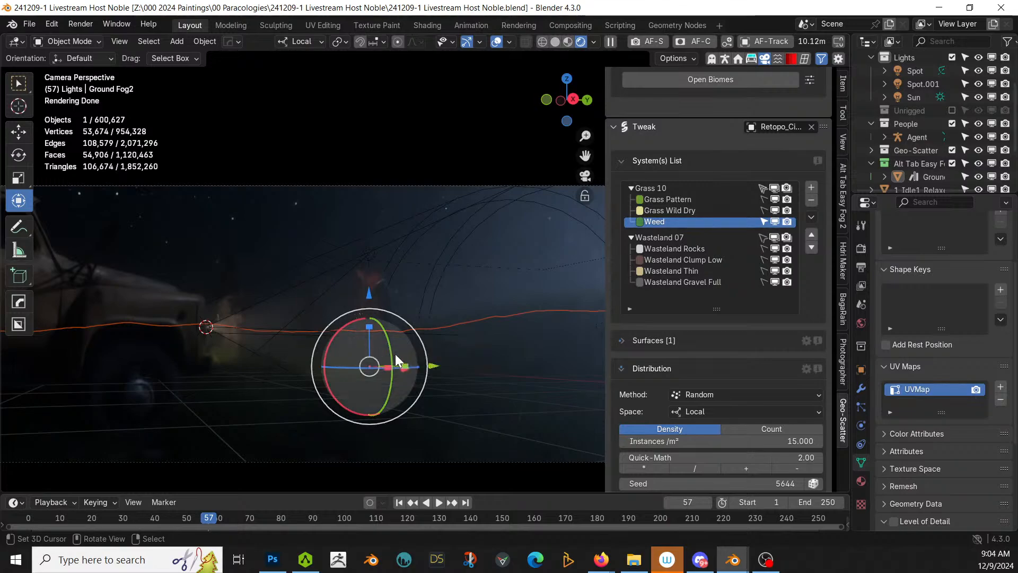
{"action": "left_click", "coordinate": [844, 363]}
{"action": "left_click", "coordinate": [768, 345]}
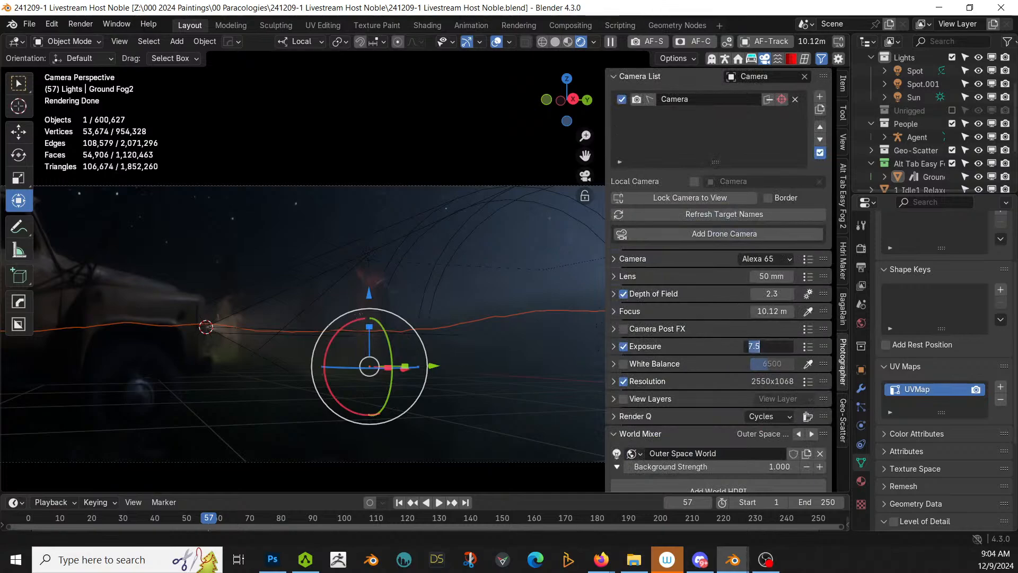
{"action": "type", "text": "6.5"}
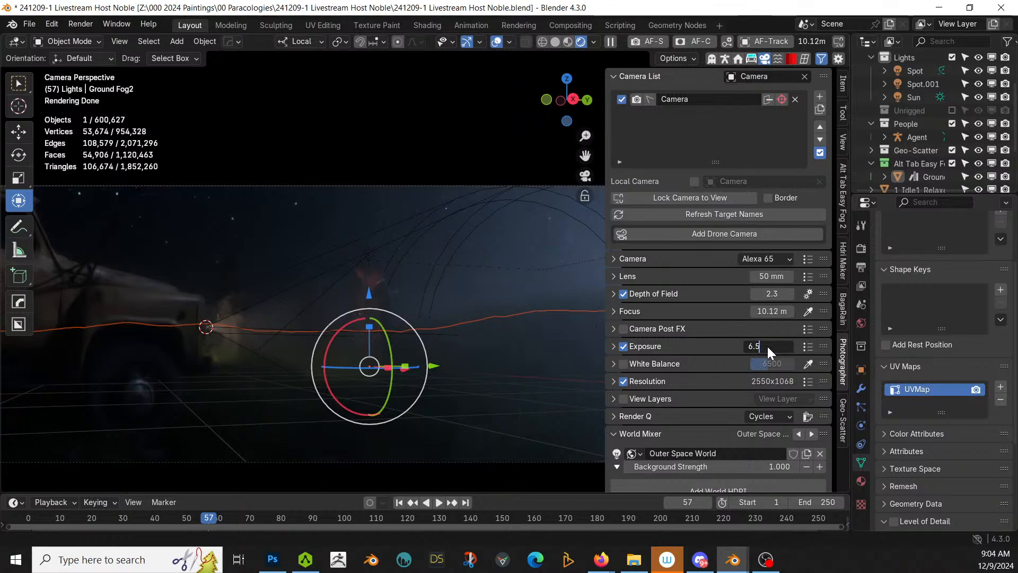
{"action": "key", "text": "Return"}
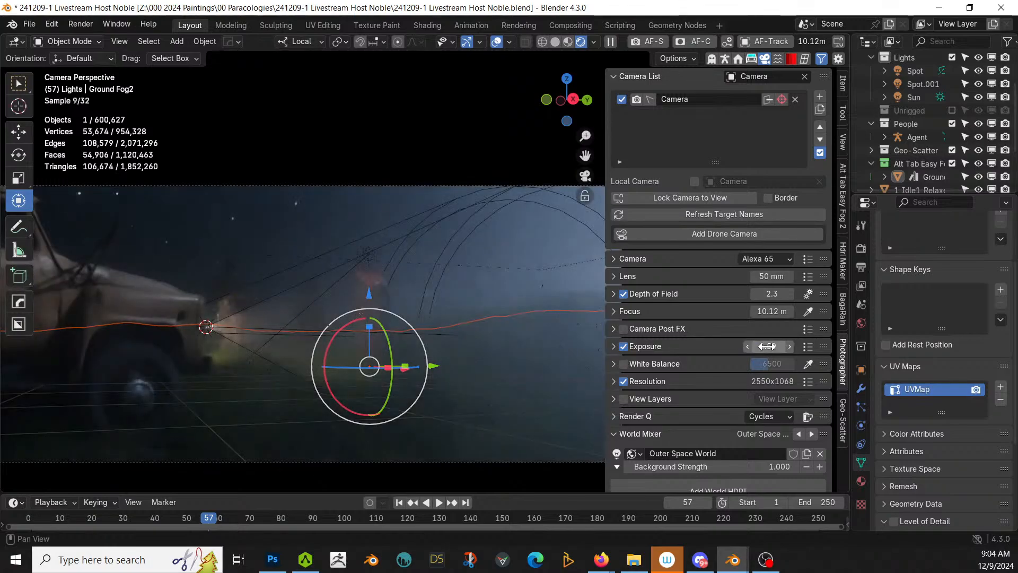
{"action": "scroll", "coordinate": [338, 364], "scroll_direction": "down", "scroll_amount": 2}
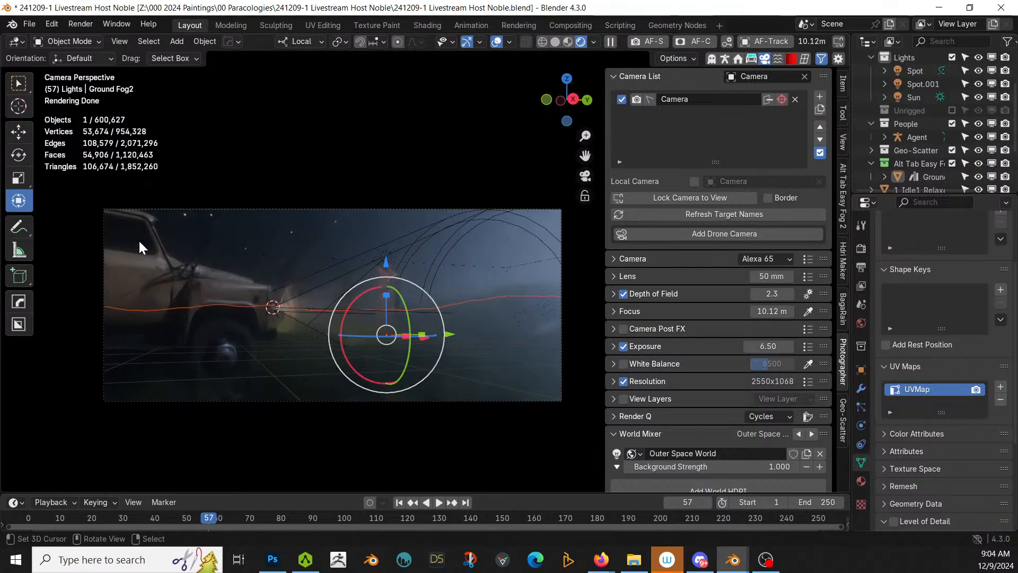
Step: Return the viewport to solid shading, leave the camera view, and exclude the Geo-Scatter collection from the view layer
{"action": "key", "text": "z"}
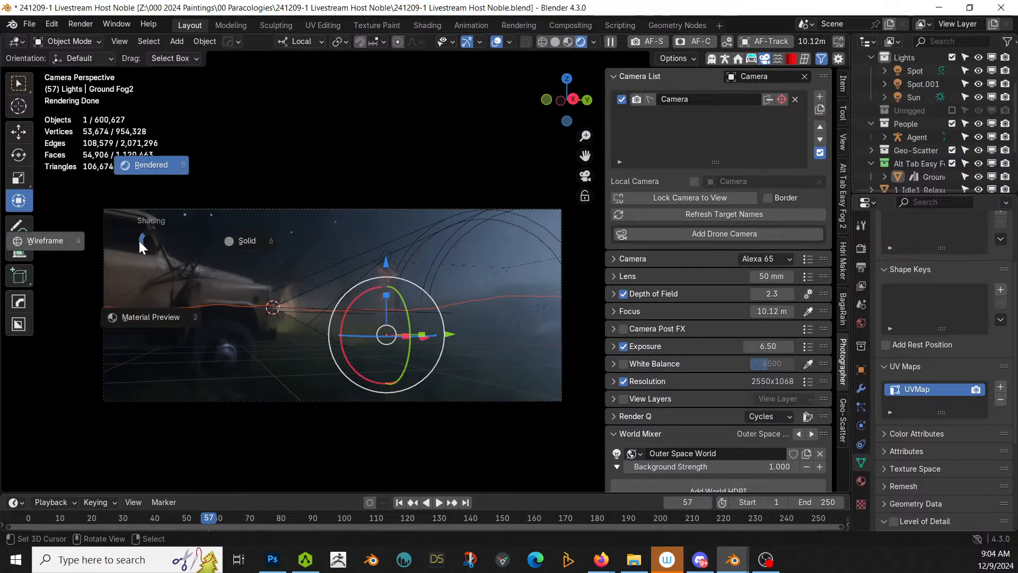
{"action": "key", "text": "6"}
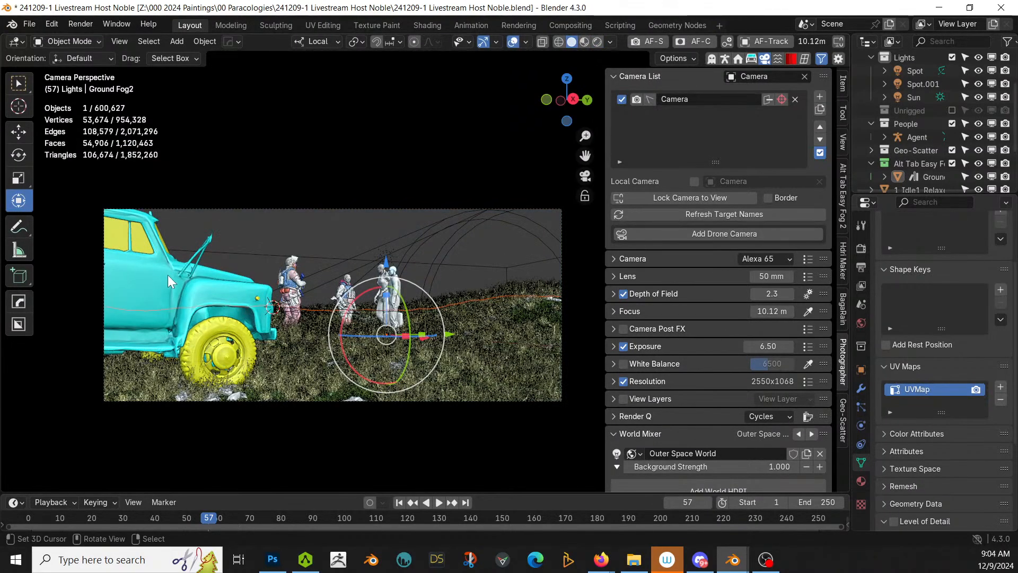
{"action": "middle_click_drag", "start_coordinate": [167, 275], "coordinate": [175, 289]}
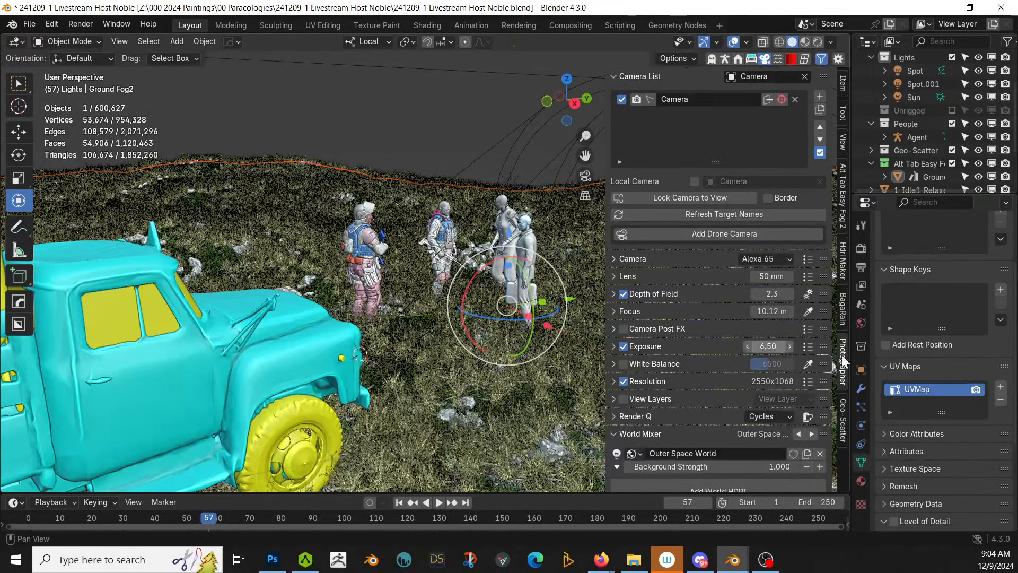
{"action": "left_click", "coordinate": [952, 148]}
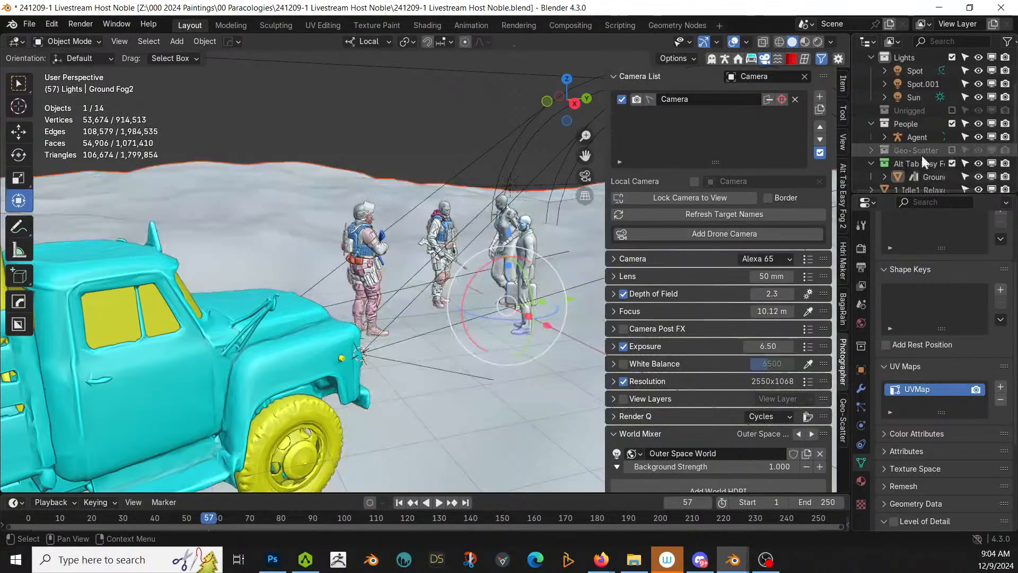
Step: Add a mesh plane at the front of the truck, assign it to the Lights collection, and scale it up about 4 times
{"action": "middle_click_drag", "start_coordinate": [477, 292], "coordinate": [302, 384]}
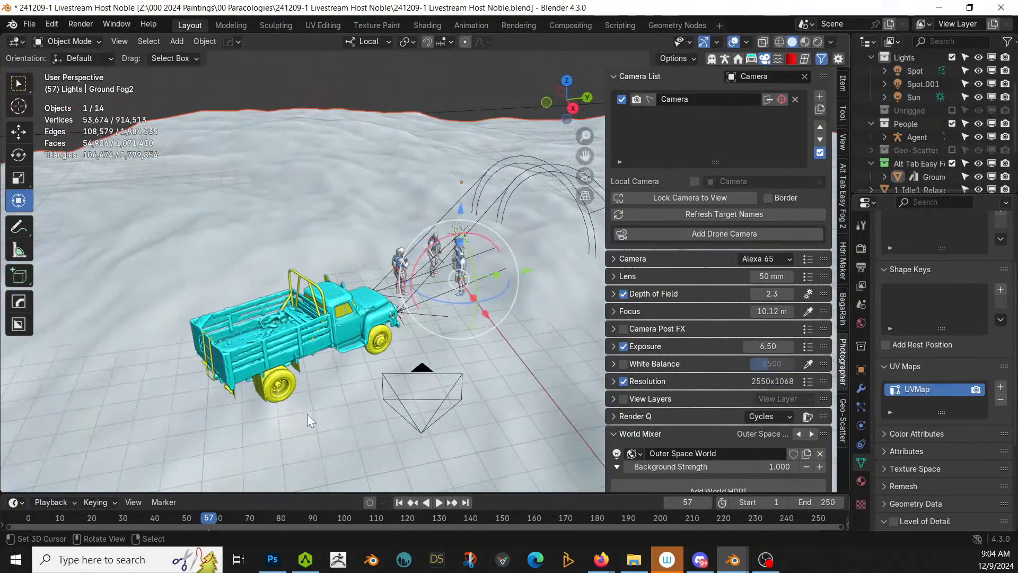
{"action": "key", "text": "shift+a"}
{"action": "mouse_move", "coordinate": [272, 202]}
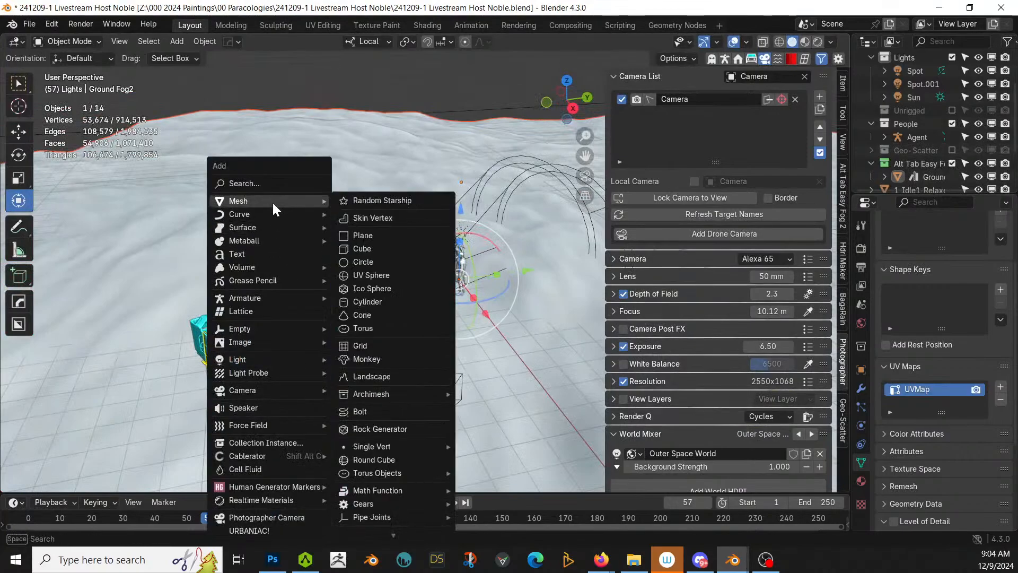
{"action": "left_click", "coordinate": [373, 234]}
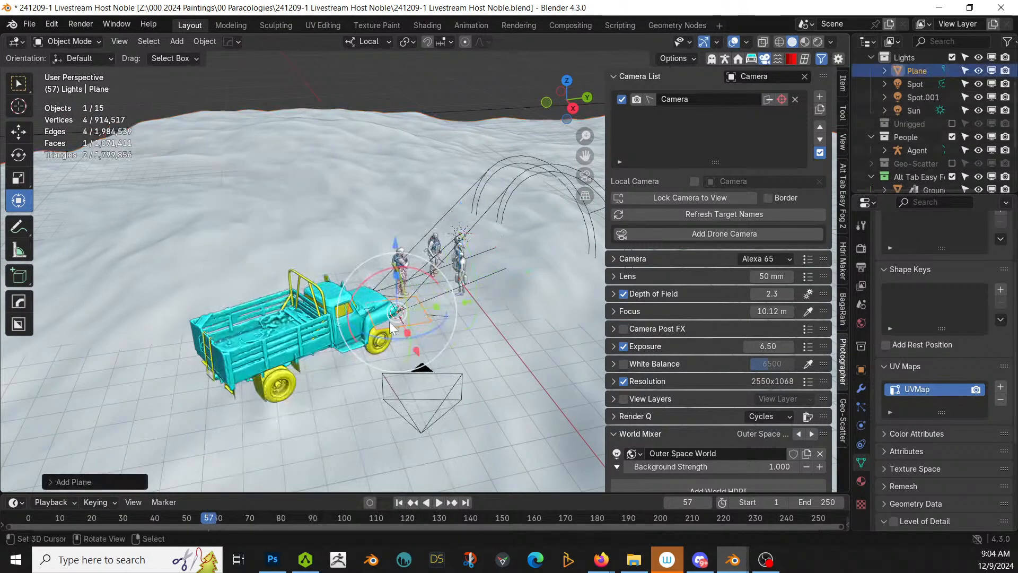
{"action": "key", "text": "m"}
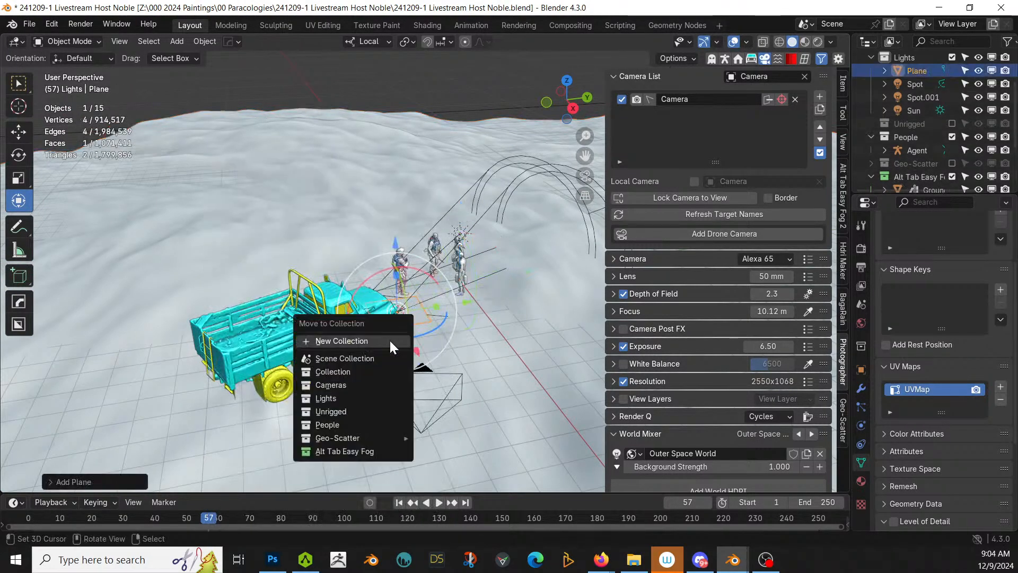
{"action": "left_click", "coordinate": [334, 398]}
{"action": "key", "text": "s"}
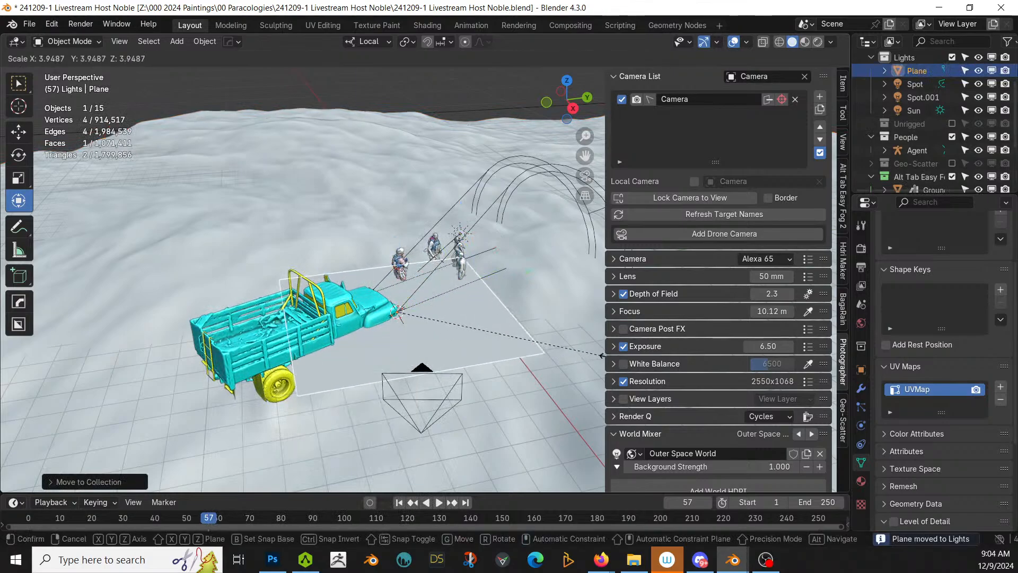
{"action": "left_click", "coordinate": [451, 375]}
Step: In top view, rotate the plane by about -113° and move it off the truck towards the camera side
{"action": "key", "text": "KP_7"}
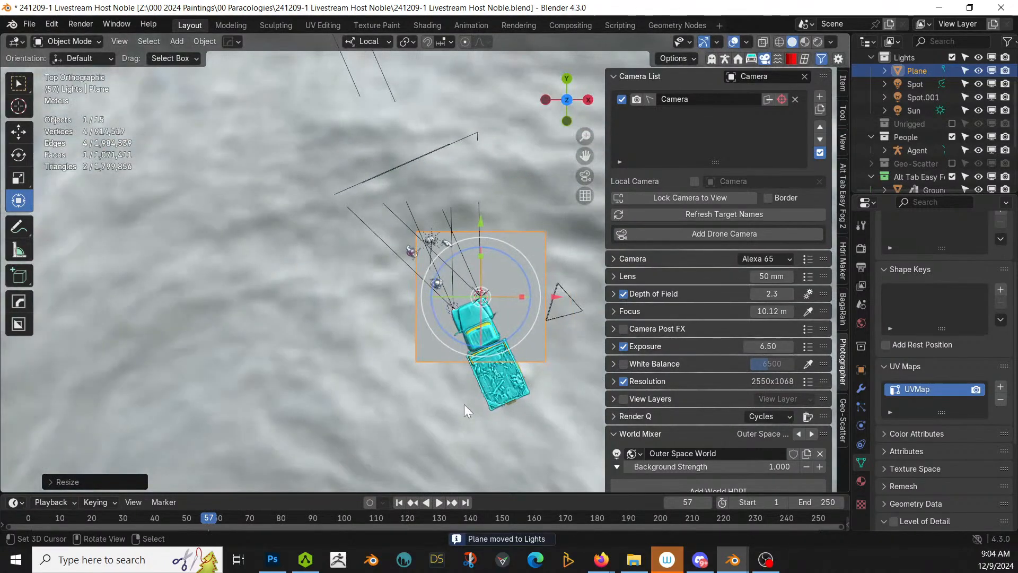
{"action": "key", "text": "r"}
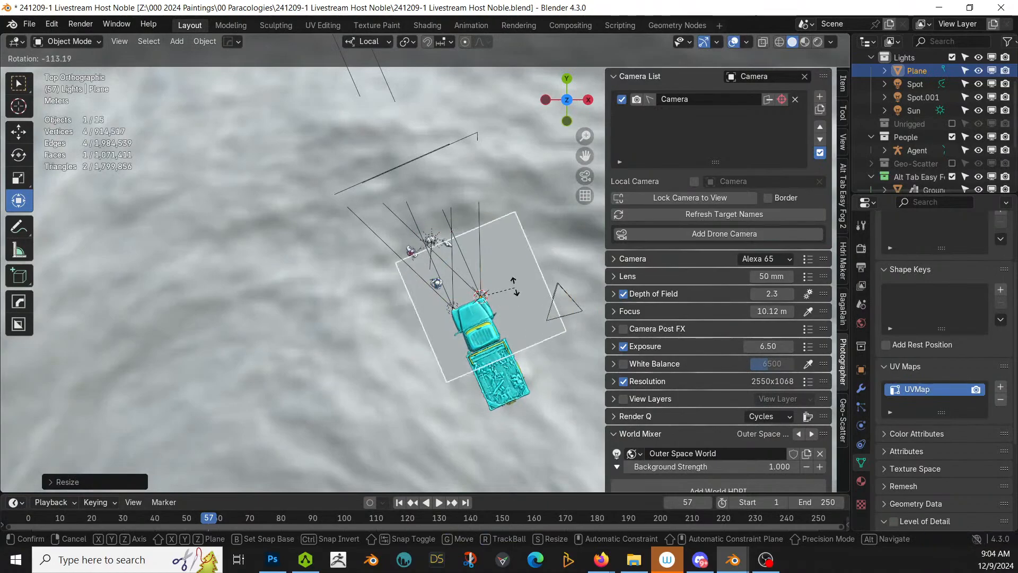
{"action": "left_click", "coordinate": [517, 290]}
{"action": "key", "text": "g"}
{"action": "left_click", "coordinate": [582, 298]}
Step: Raise the plane vertically above the ground and check its light-blocking effect in the rendered camera view
{"action": "middle_click_drag", "start_coordinate": [585, 298], "coordinate": [514, 412]}
{"action": "key", "text": "g"}
{"action": "key", "text": "z"}
{"action": "key", "text": "z"}
{"action": "left_click", "coordinate": [525, 389]}
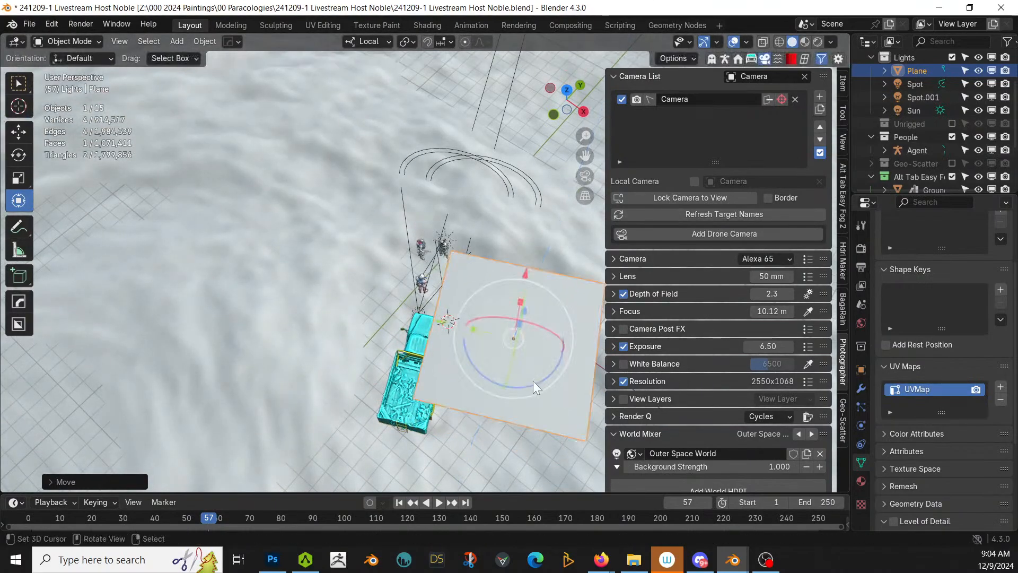
{"action": "key", "text": "KP_0"}
{"action": "key", "text": "z"}
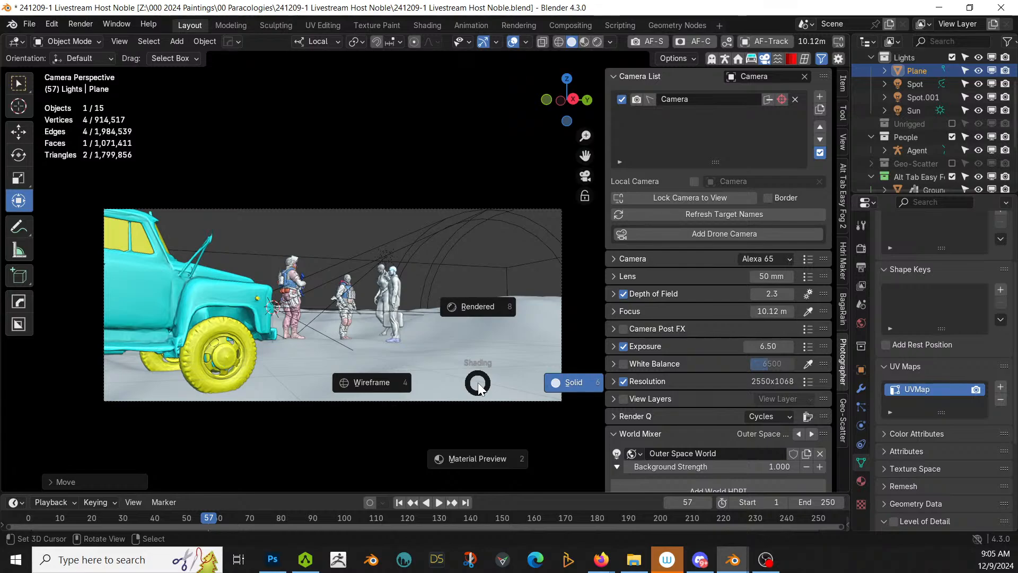
{"action": "key", "text": "8"}
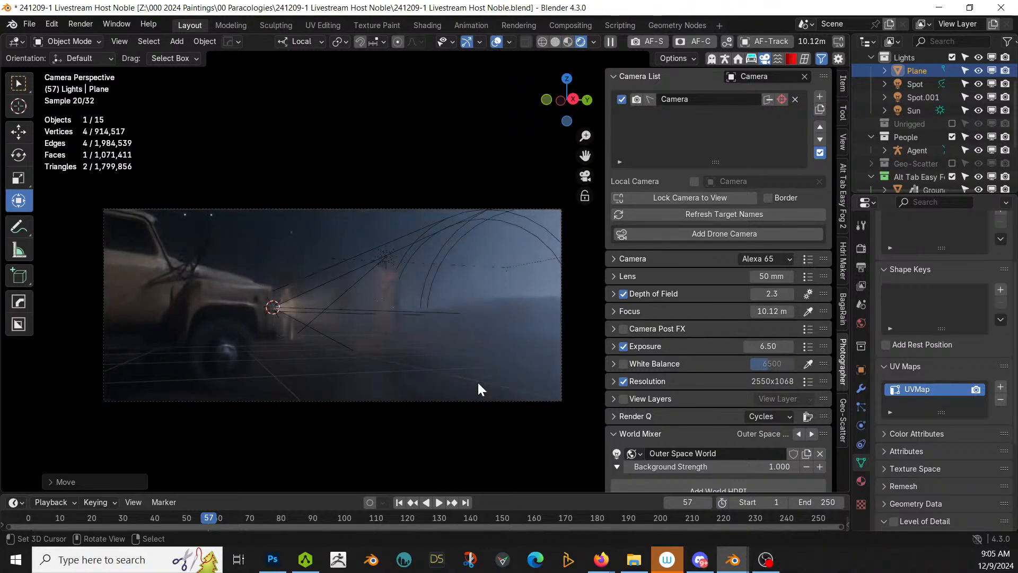
Step: Move the plane about 3.5 m along its local X axis over the truck and check its shadow through the rendered camera view
{"action": "middle_click_drag", "start_coordinate": [477, 385], "coordinate": [329, 403]}
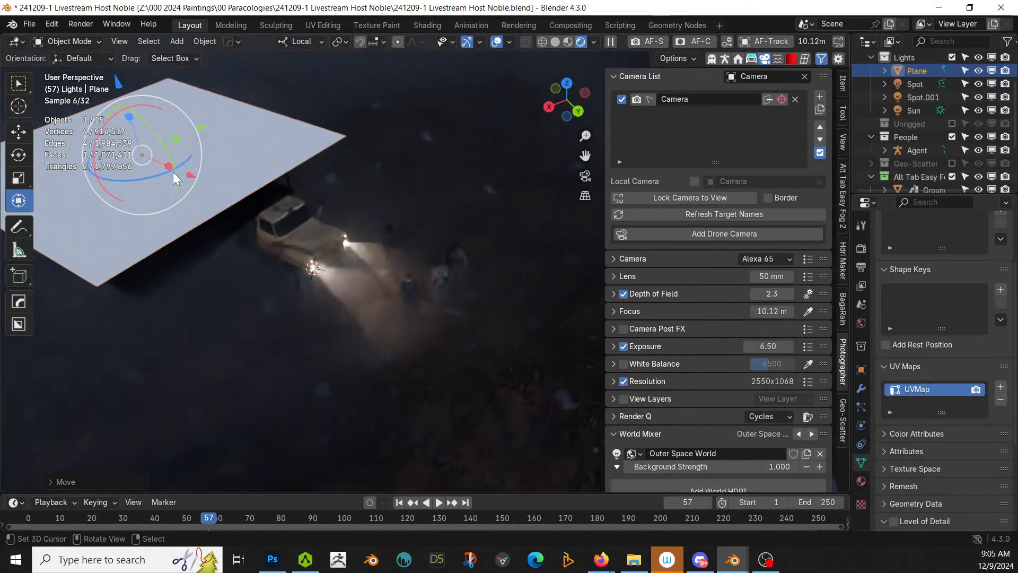
{"action": "key", "text": "g"}
{"action": "key", "text": "x"}
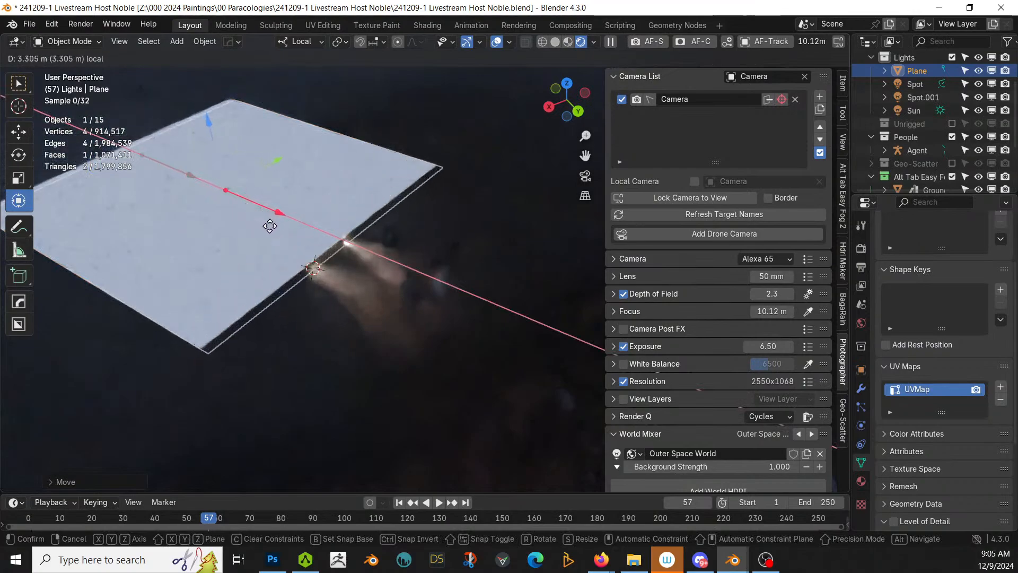
{"action": "left_click", "coordinate": [284, 229]}
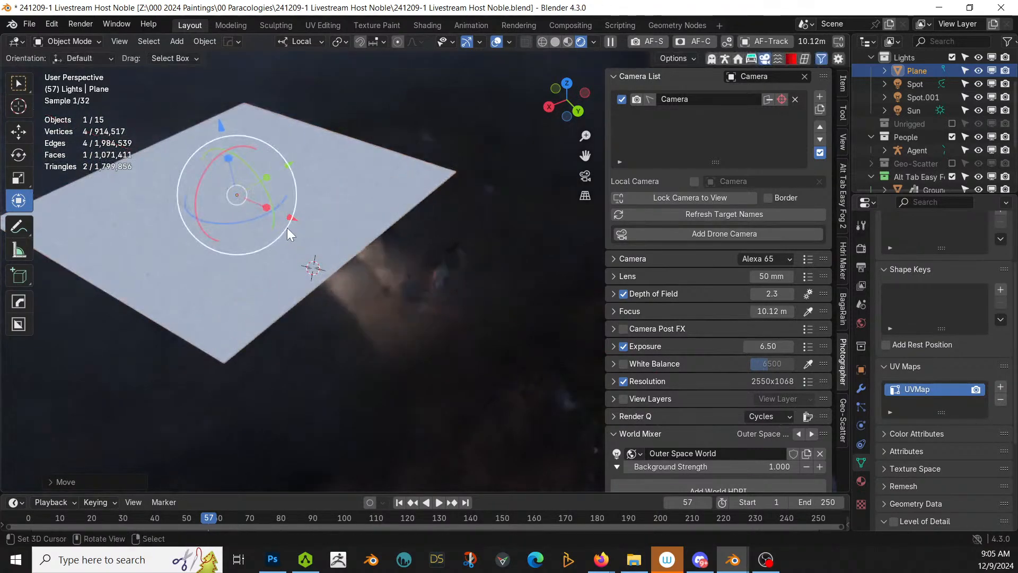
{"action": "key", "text": "KP_0"}
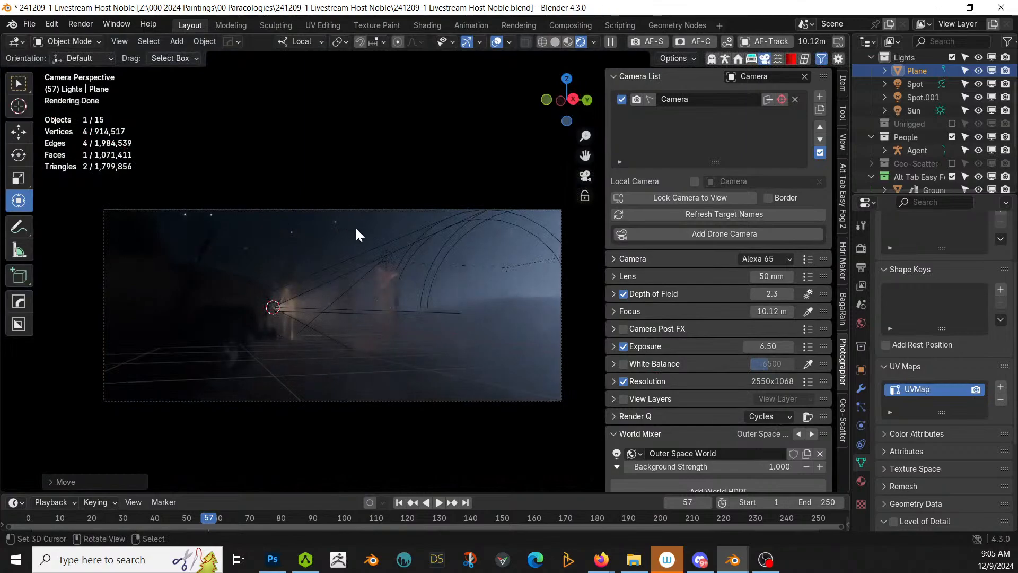
{"action": "key", "text": "KP_0"}
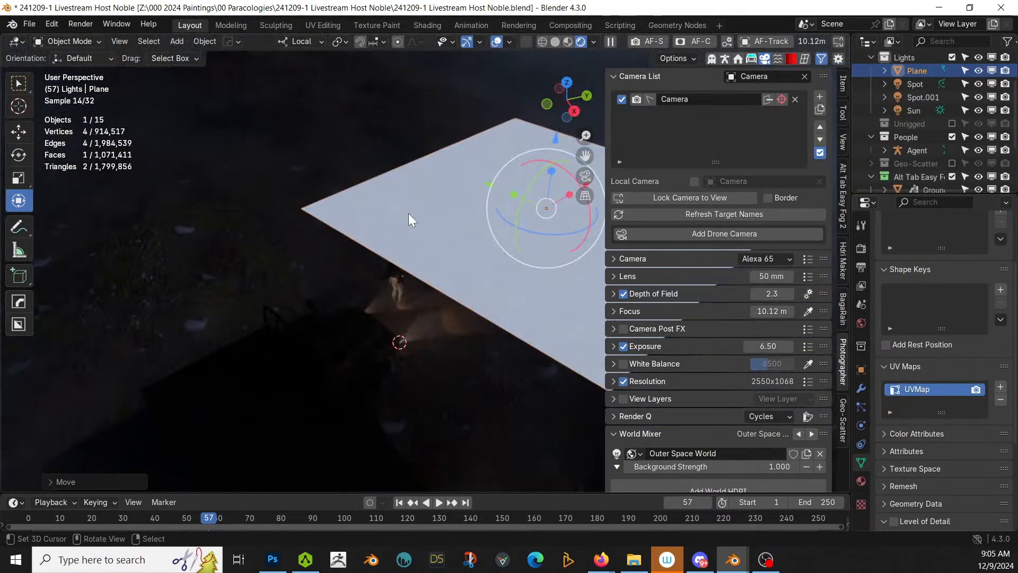
Step: Slide the light-blocking plane along its local Y axis through the camera view, finishing with a move of about -0.63 m, and save the file
{"action": "key", "text": "KP_0"}
{"action": "key", "text": "g"}
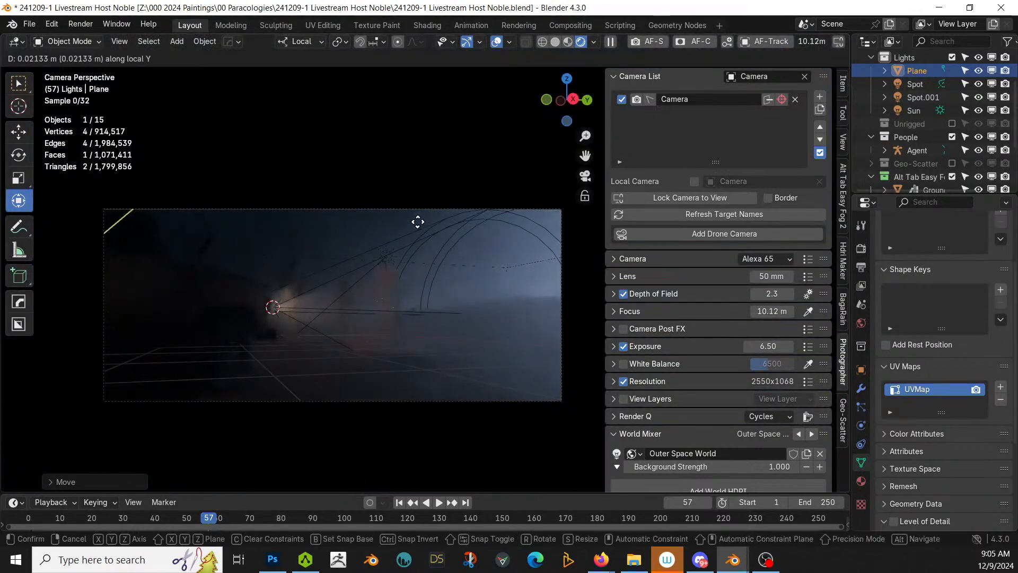
{"action": "key", "text": "y"}
{"action": "key", "text": "y"}
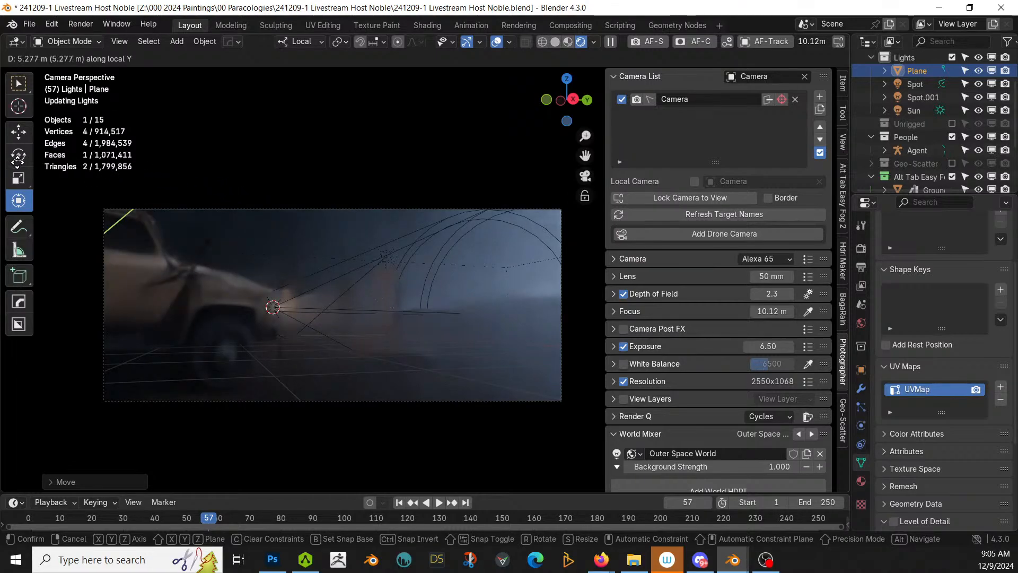
{"action": "left_click", "coordinate": [68, 171]}
{"action": "key", "text": "g"}
{"action": "key", "text": "y"}
{"action": "key", "text": "y"}
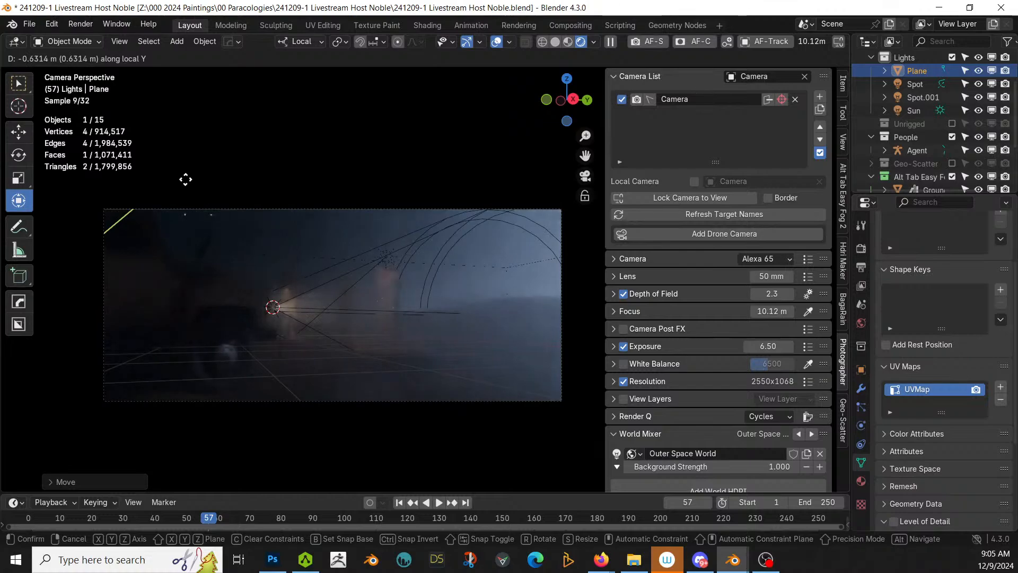
{"action": "left_click", "coordinate": [187, 180]}
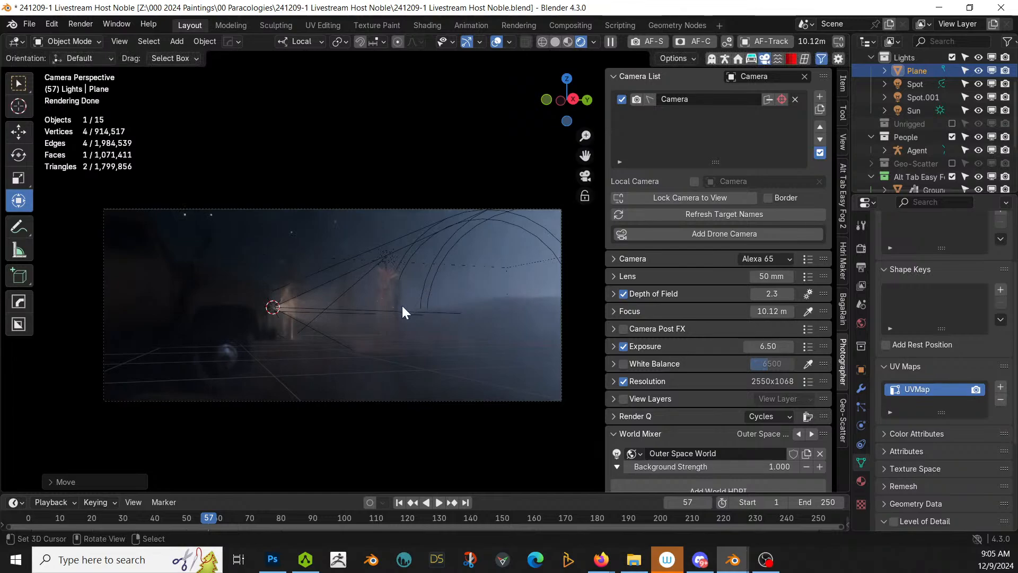
{"action": "scroll", "coordinate": [402, 305], "scroll_direction": "up", "scroll_amount": 2}
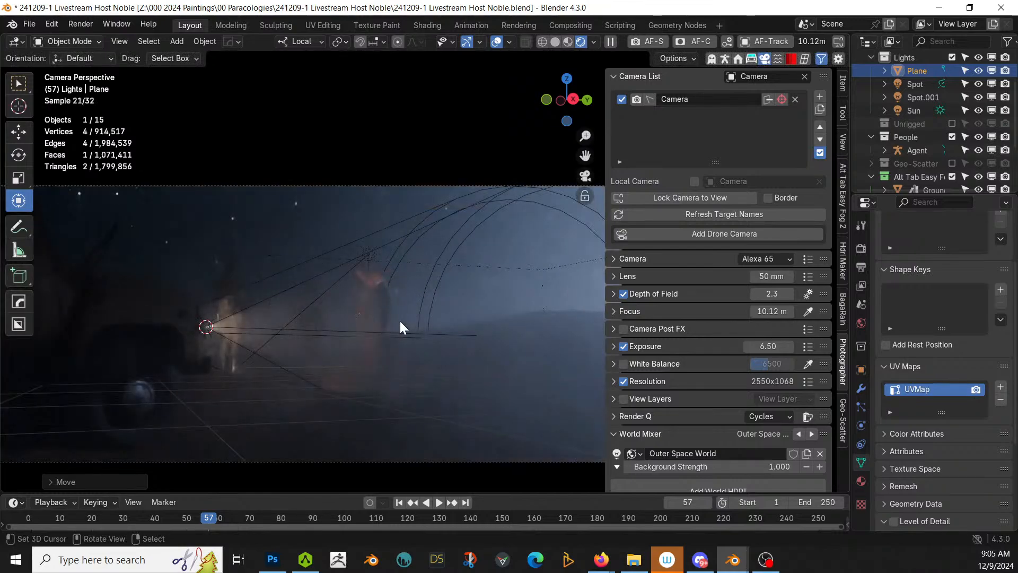
{"action": "key", "text": "ctrl+s"}
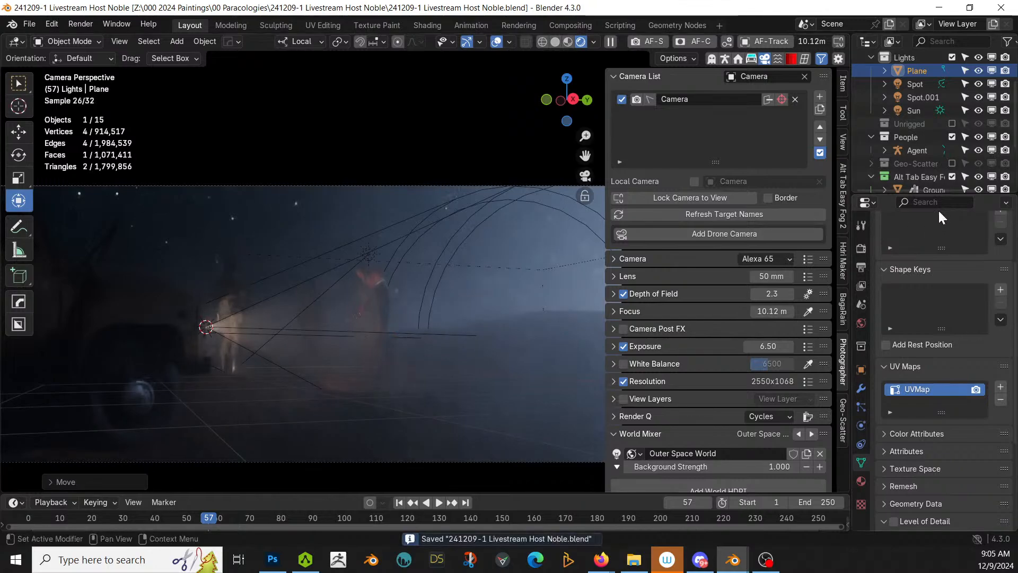
Step: Enable the Geo-Scatter collection to check the grass in the rendered camera view, disable it again, and save
{"action": "left_click", "coordinate": [953, 162]}
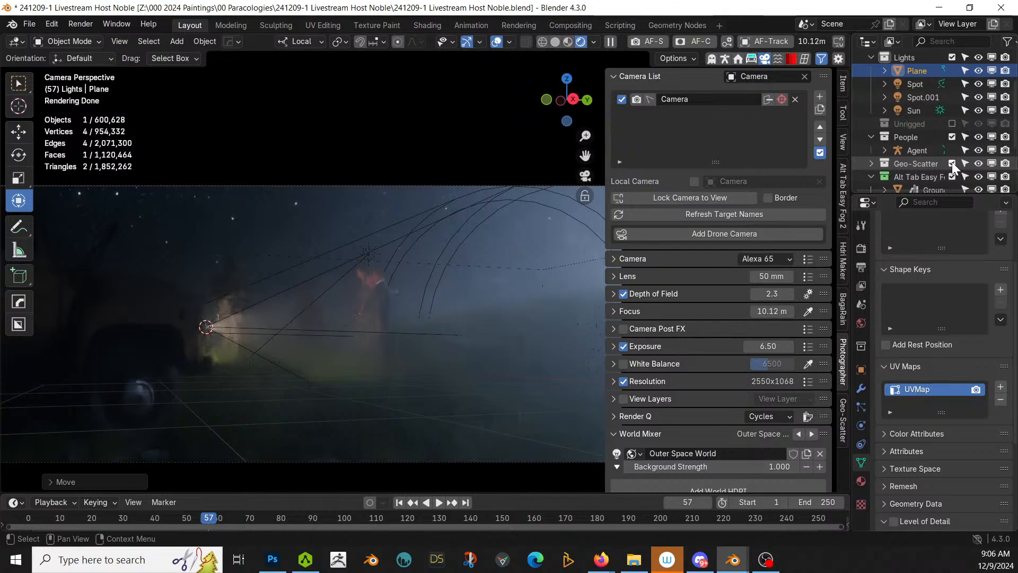
{"action": "left_click", "coordinate": [952, 163]}
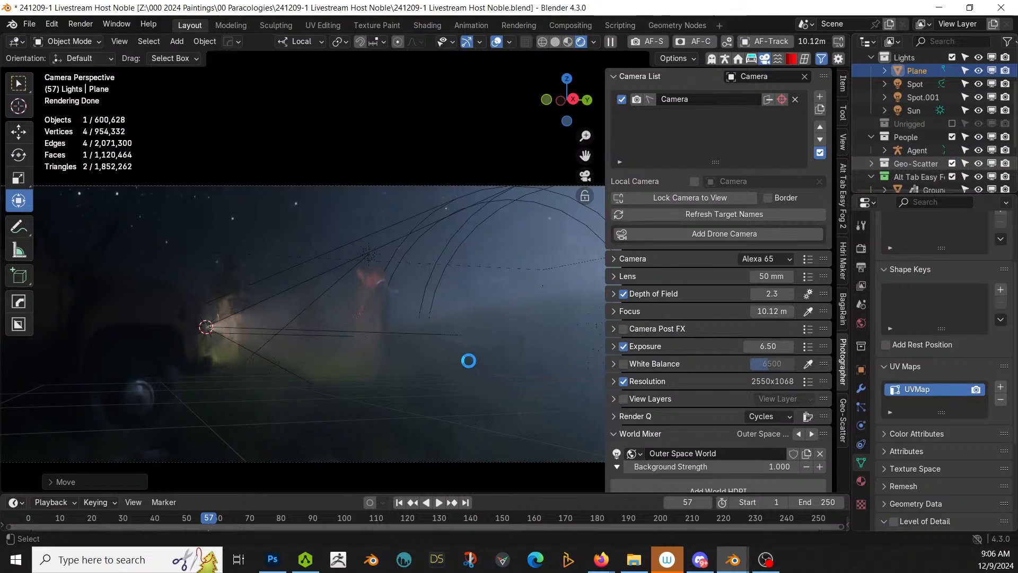
{"action": "key", "text": "ctrl+s"}
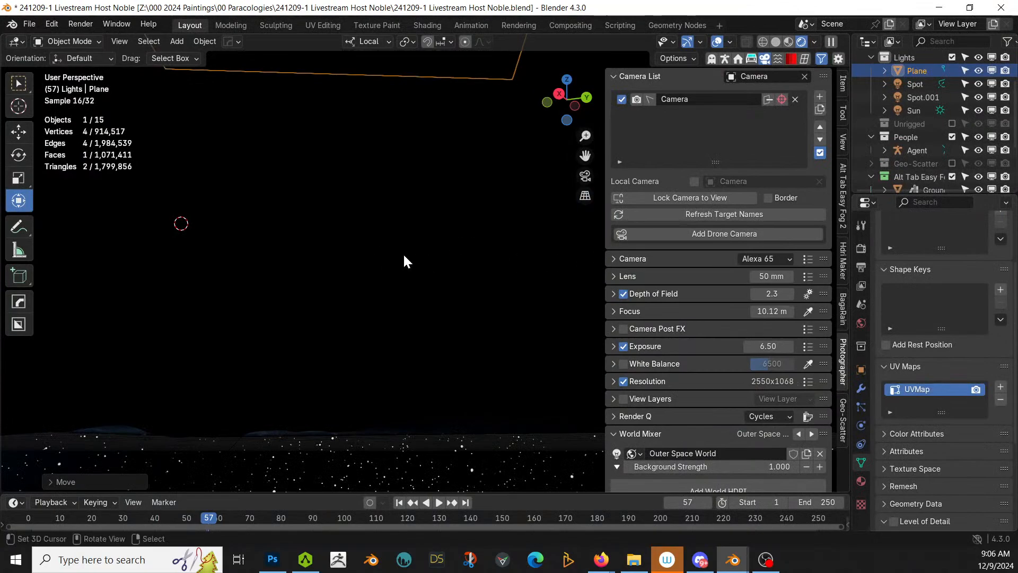
Step: In solid shading, place the 3_Walk3_2_2k soldier asset on the terrain beyond the truck and clear its rotation
{"action": "middle_click_drag", "start_coordinate": [366, 261], "coordinate": [343, 297]}
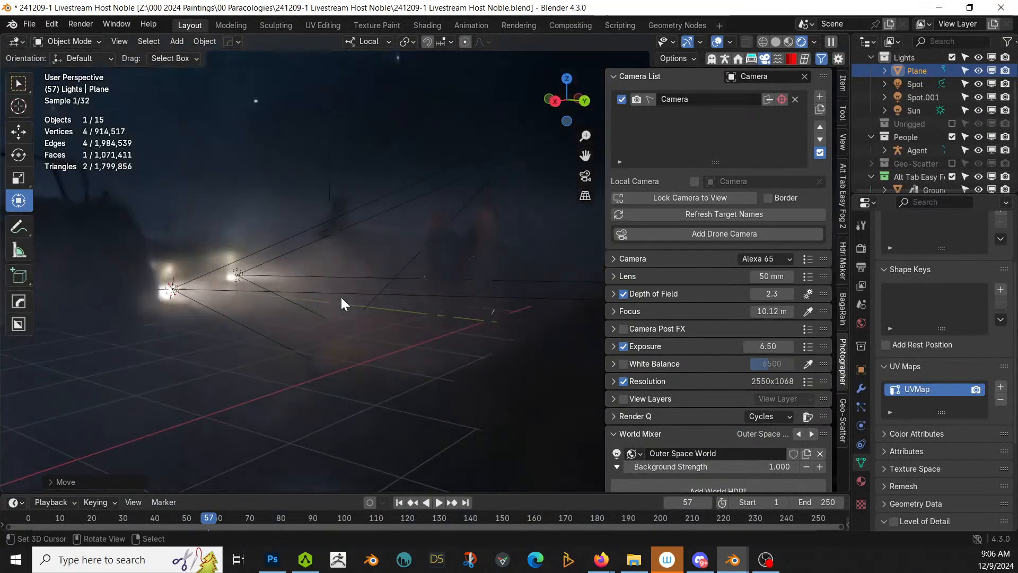
{"action": "scroll", "coordinate": [342, 298], "scroll_direction": "down", "scroll_amount": 5}
{"action": "key", "text": "z"}
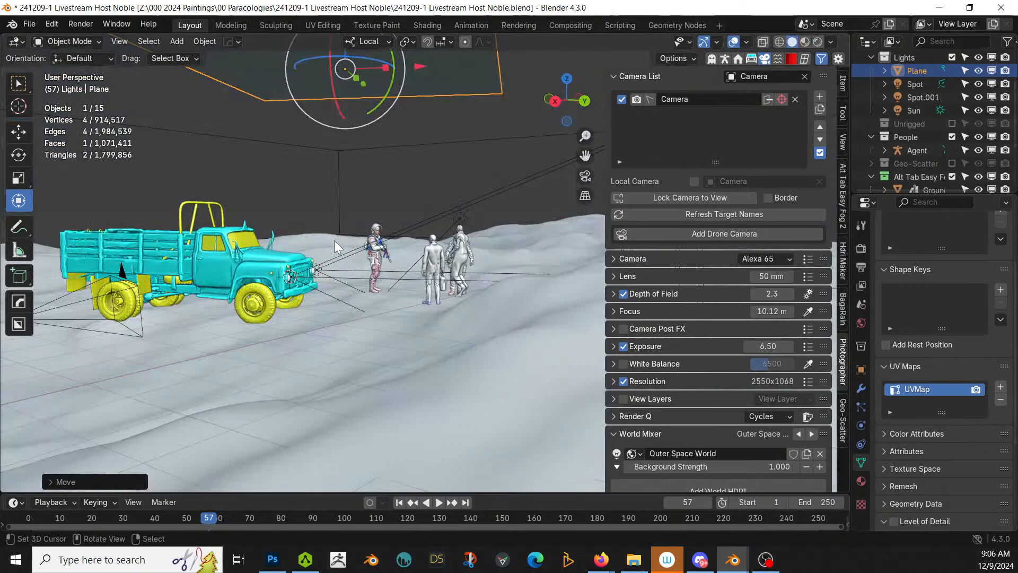
{"action": "mouse_move", "coordinate": [335, 241]}
{"action": "middle_mouse_down"}
{"action": "mouse_move", "coordinate": [371, 326]}
{"action": "mouse_move", "coordinate": [463, 423]}
{"action": "mouse_move", "coordinate": [425, 379]}
{"action": "mouse_move", "coordinate": [498, 338]}
{"action": "mouse_move", "coordinate": [499, 318]}
{"action": "middle_mouse_up"}
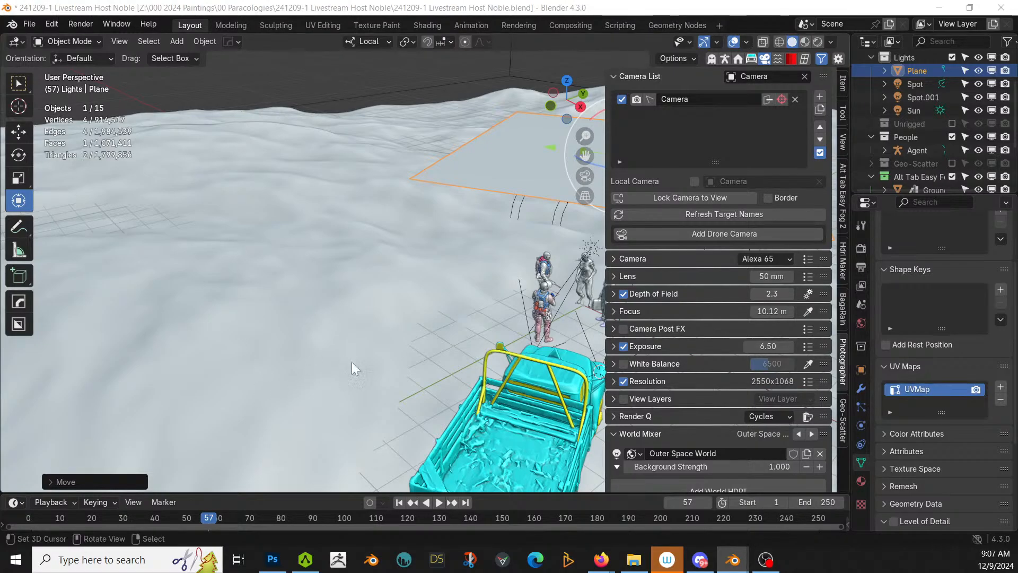
{"action": "middle_click_drag", "start_coordinate": [352, 364], "coordinate": [413, 395]}
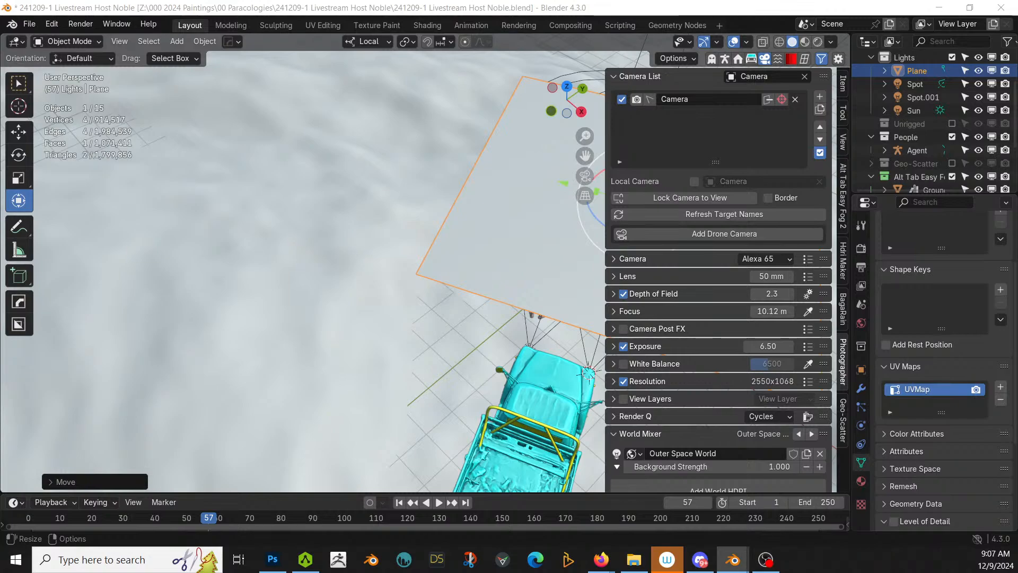
{"action": "left_click_drag", "start_coordinate": [413, 145], "coordinate": [336, 266]}
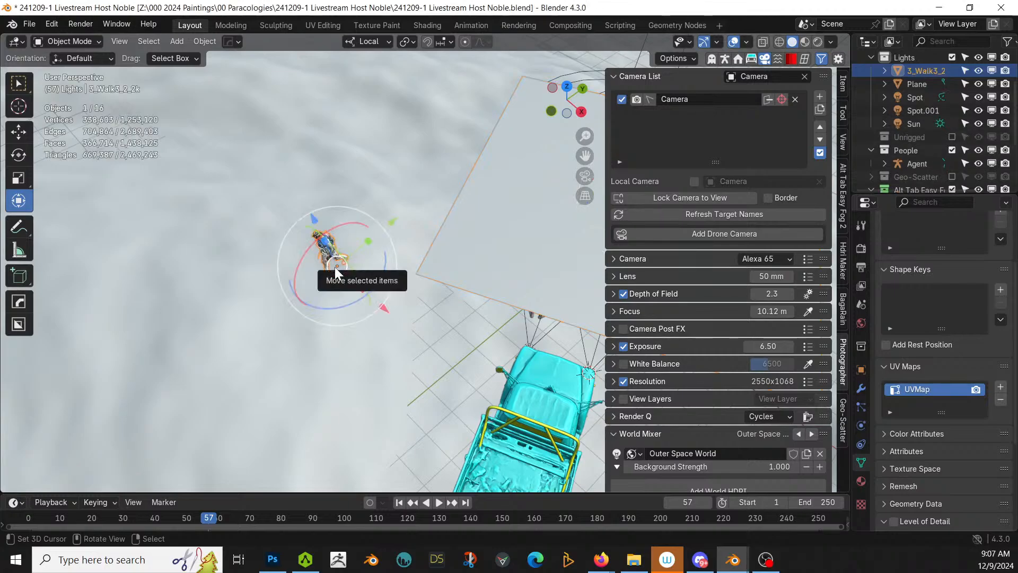
{"action": "key", "text": "alt+r"}
Step: Move the walking soldier along its local Y axis to just behind the truck's hood and rotate it about -252° around local Z
{"action": "key", "text": "KP_0"}
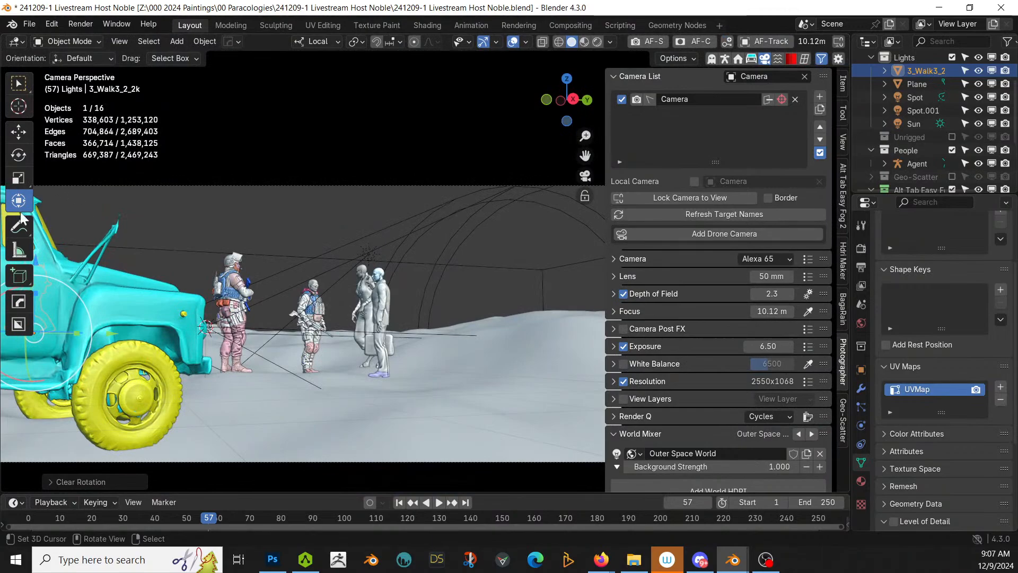
{"action": "mouse_move", "coordinate": [116, 234]}
{"action": "middle_mouse_down"}
{"action": "mouse_move", "coordinate": [97, 259]}
{"action": "mouse_move", "coordinate": [116, 251]}
{"action": "middle_mouse_up"}
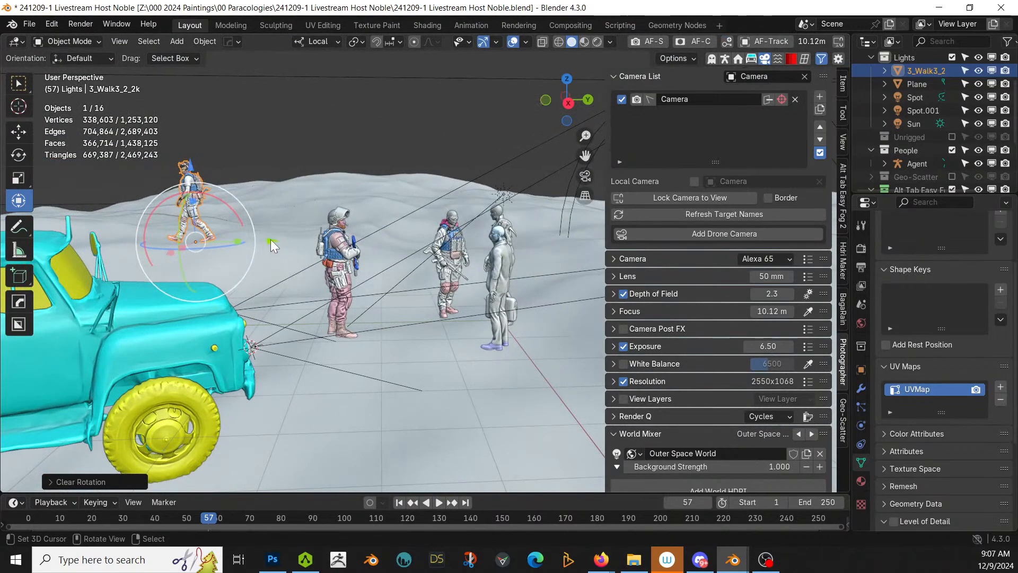
{"action": "left_click_drag", "start_coordinate": [270, 240], "coordinate": [389, 249]}
{"action": "key", "text": "KP_0"}
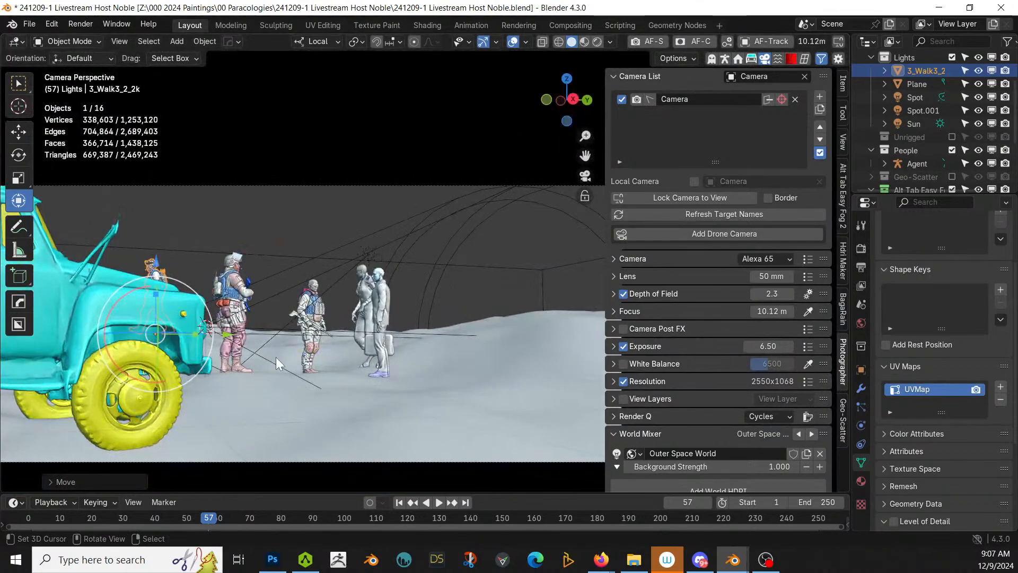
{"action": "key", "text": "r"}
{"action": "key", "text": "z"}
{"action": "key", "text": "z"}
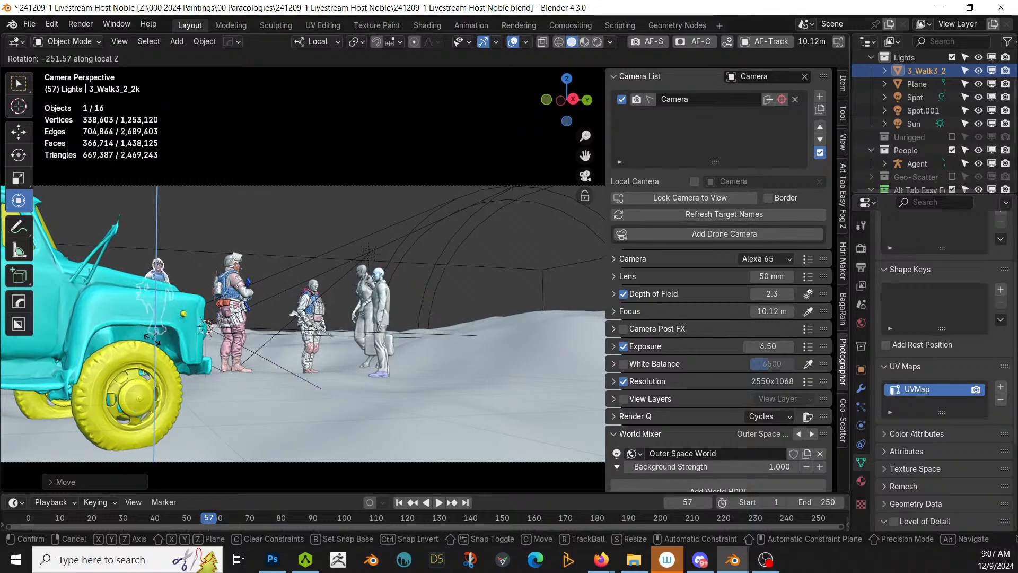
{"action": "left_click", "coordinate": [166, 341]}
Step: Place the 16_Idle4_Rifle2_1_2k soldier asset on the terrain near the walking soldier, clear its rotation, and check it through the camera
{"action": "middle_click_drag", "start_coordinate": [166, 341], "coordinate": [428, 273]}
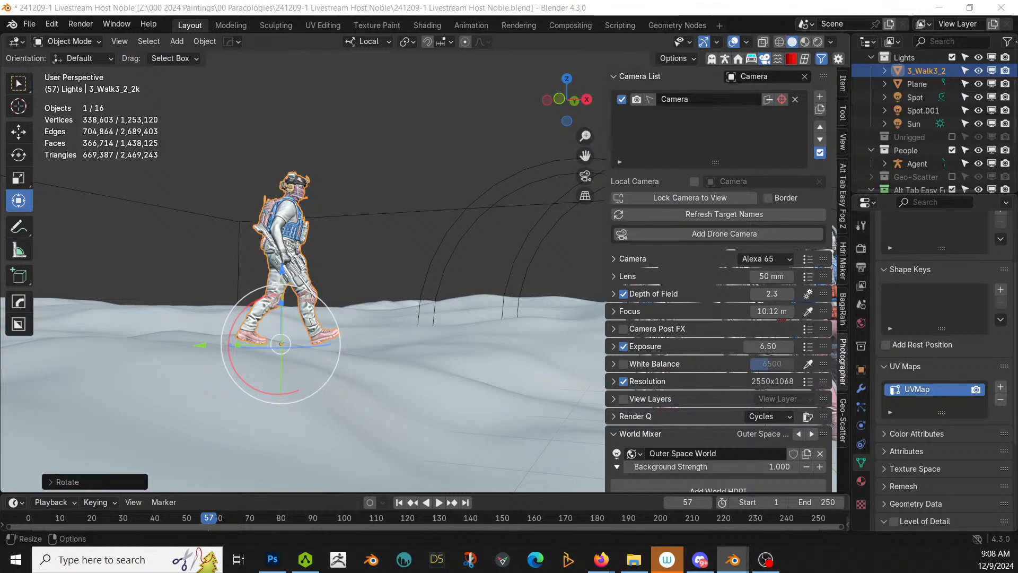
{"action": "left_click_drag", "start_coordinate": [480, 32], "coordinate": [476, 336]}
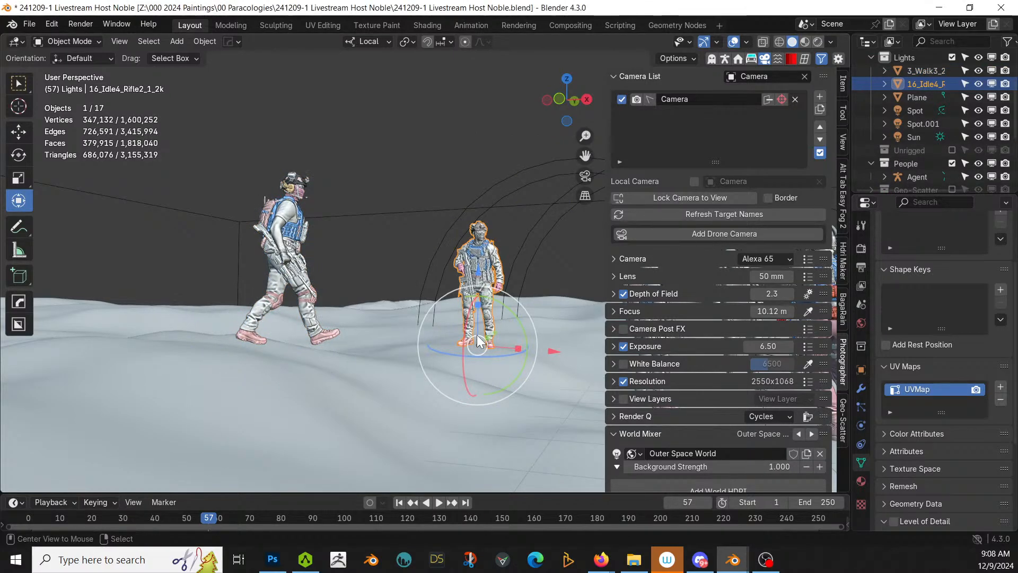
{"action": "key", "text": "alt+r"}
{"action": "key", "text": "KP_0"}
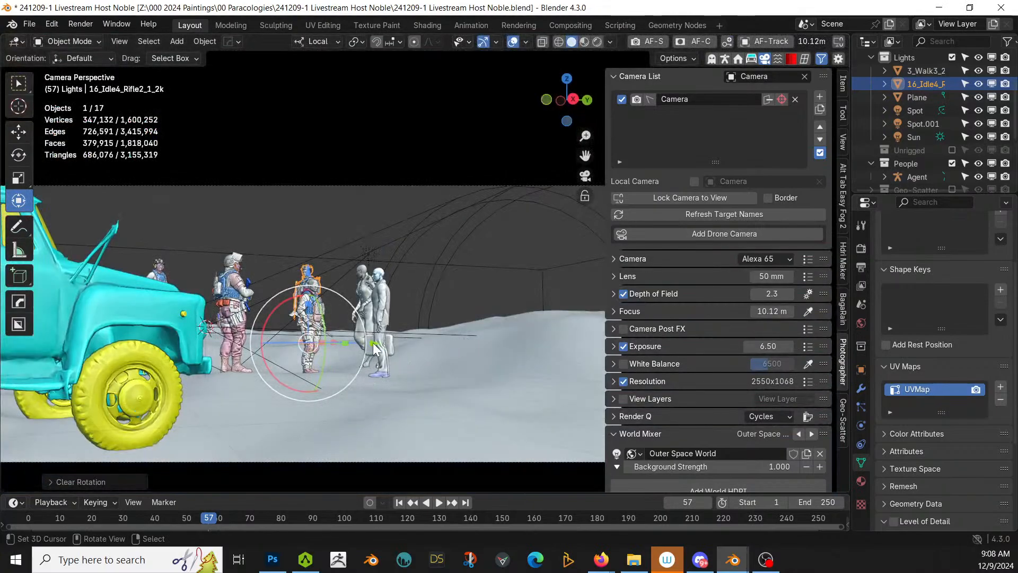
Step: Move the idle rifle soldier along its local Y axis into the gap between the two armed figures and turn it around local Z
{"action": "left_click_drag", "start_coordinate": [374, 343], "coordinate": [349, 346]}
{"action": "left_click", "coordinate": [342, 346]}
{"action": "key", "text": "r"}
{"action": "key", "text": "z"}
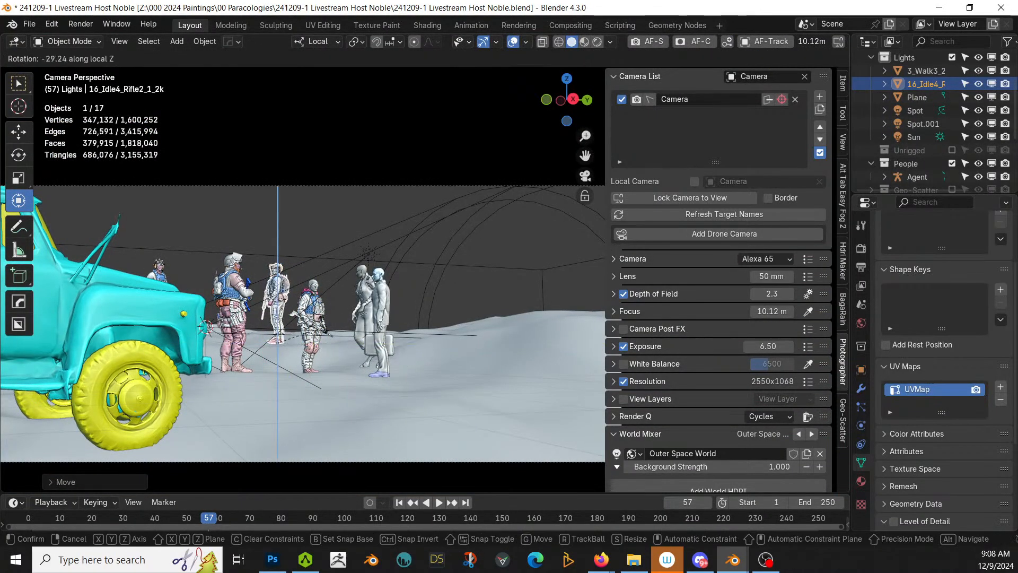
{"action": "left_click", "coordinate": [301, 315]}
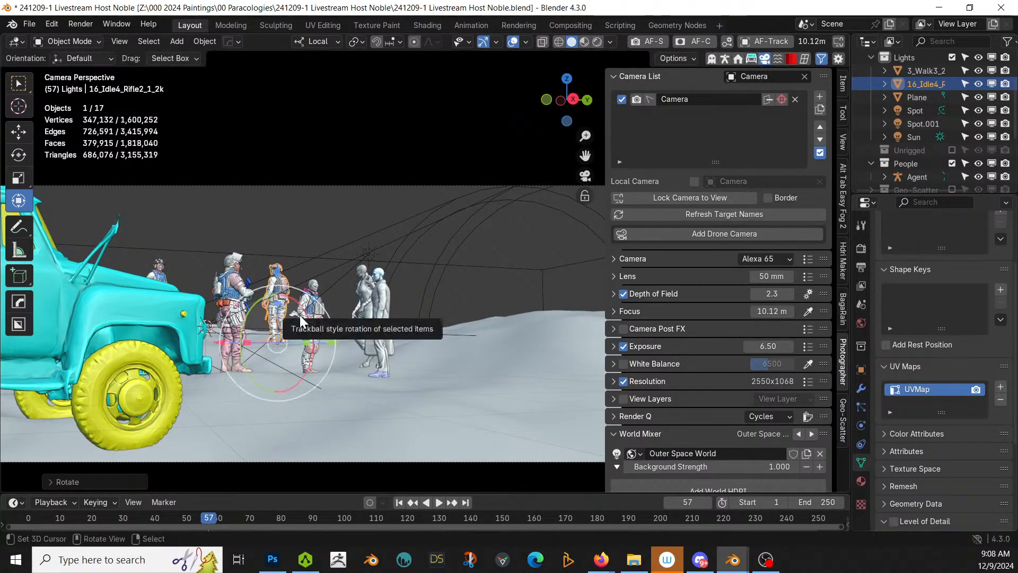
Step: Place the 6_Idle6_RifleDown_2K soldier asset on the terrain near the other new soldiers, frame it, and clear its rotation
{"action": "middle_click_drag", "start_coordinate": [416, 351], "coordinate": [530, 366]}
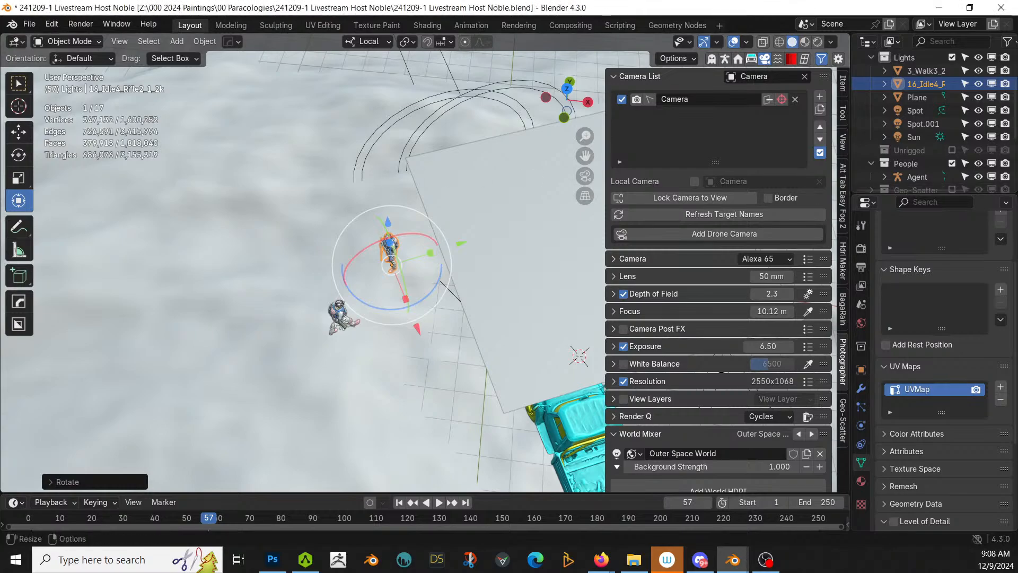
{"action": "scroll", "coordinate": [898, 153], "scroll_direction": "down", "scroll_amount": 3}
{"action": "scroll", "coordinate": [899, 154], "scroll_direction": "down", "scroll_amount": 2}
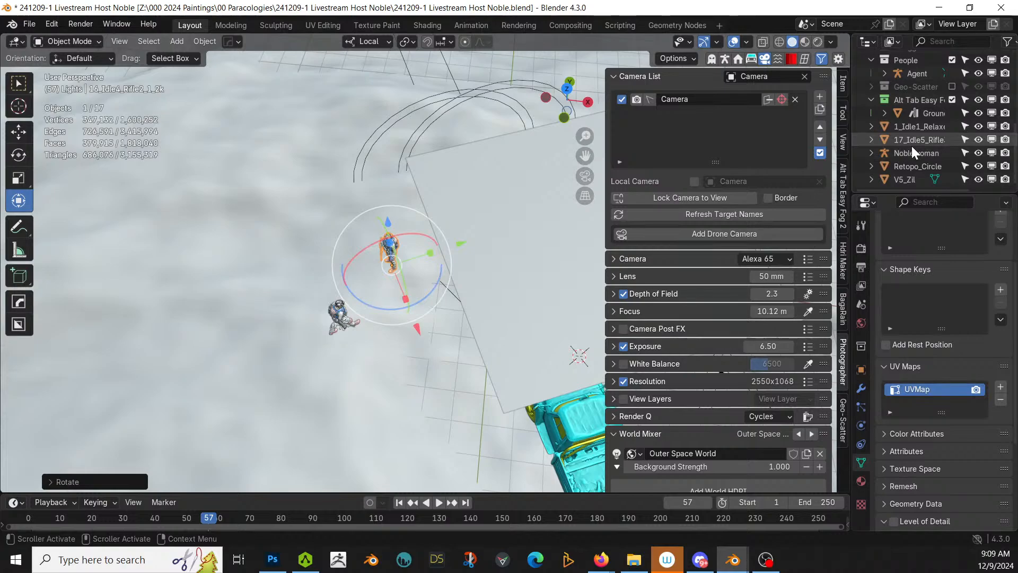
{"action": "left_click", "coordinate": [918, 127]}
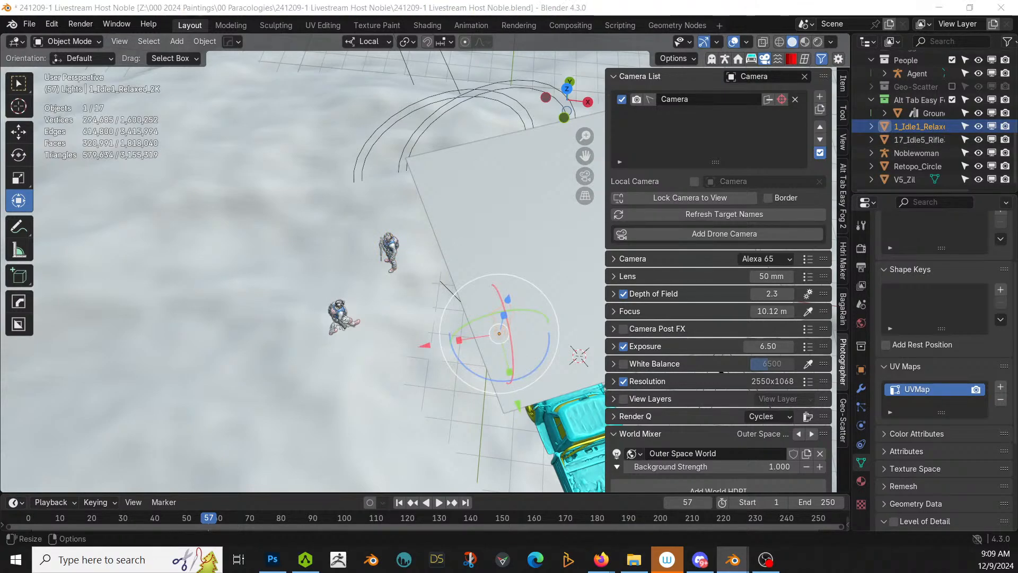
{"action": "left_click_drag", "start_coordinate": [918, 140], "coordinate": [271, 242]}
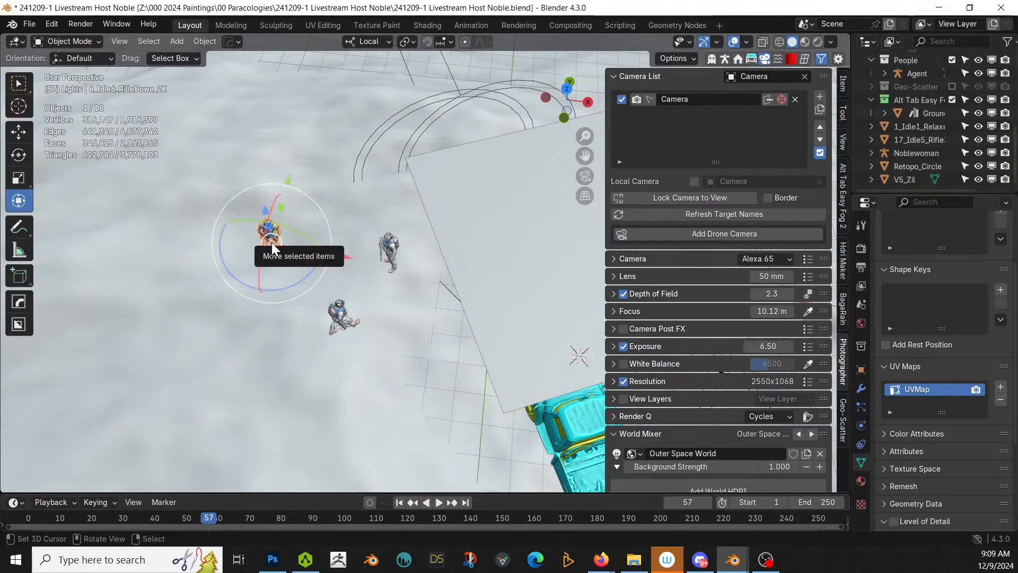
{"action": "key", "text": "KP_Decimal"}
{"action": "middle_click_drag", "start_coordinate": [271, 243], "coordinate": [218, 145]}
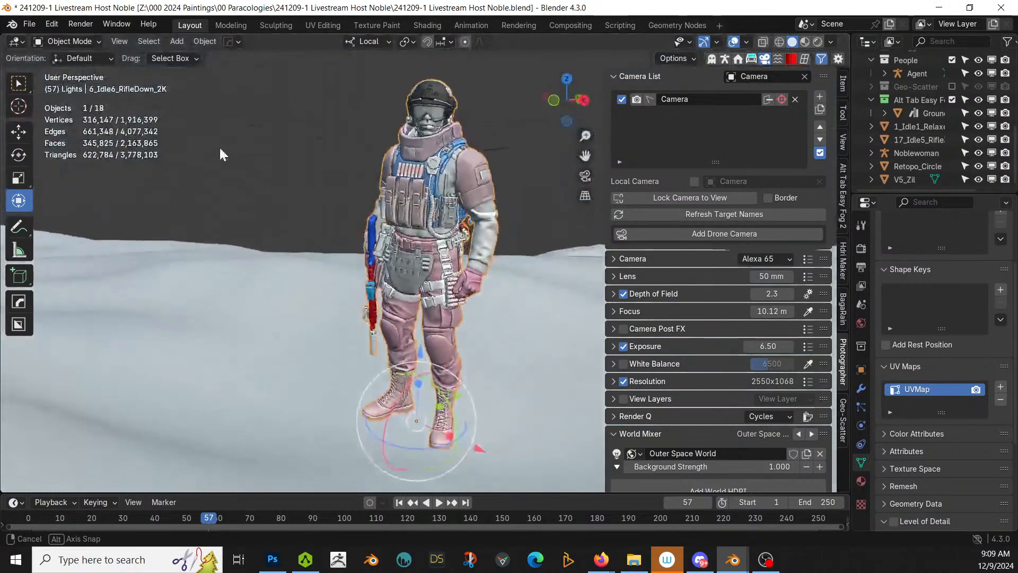
{"action": "key", "text": "alt+r"}
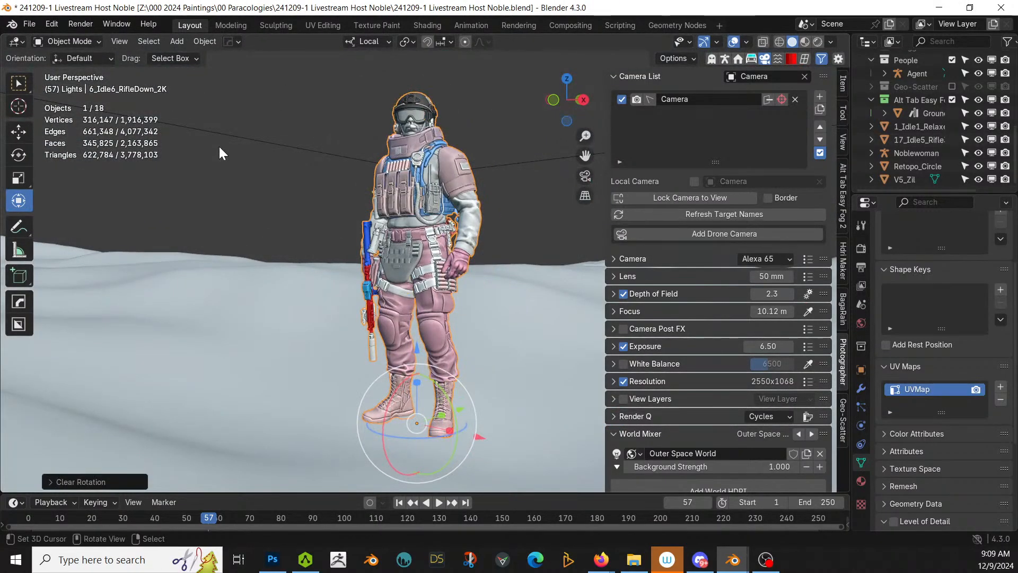
Step: Move the rifle-down soldier from the background to the camera side of the truck, beside its front wheel
{"action": "key", "text": "KP_0"}
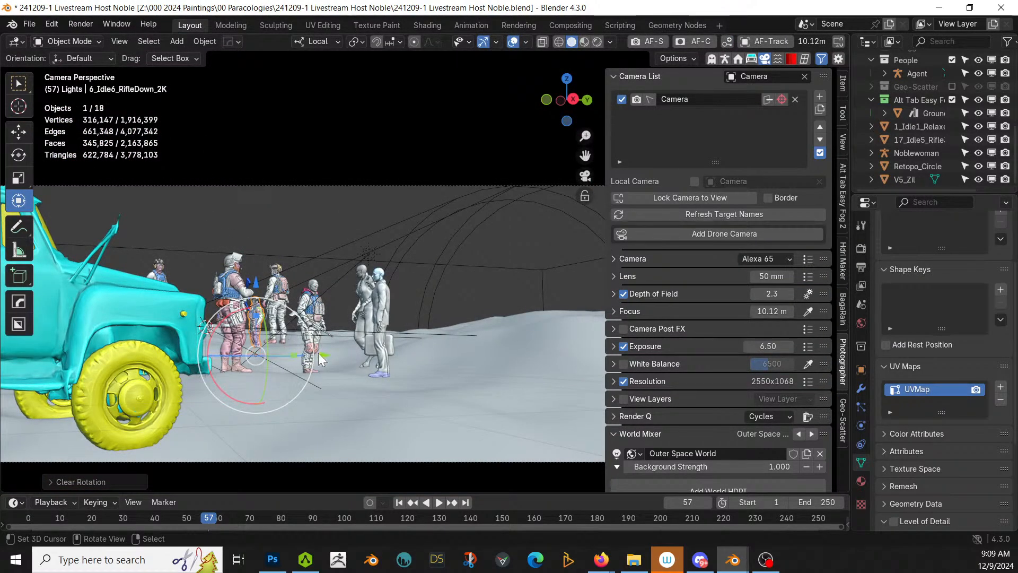
{"action": "left_click_drag", "start_coordinate": [318, 352], "coordinate": [304, 322]}
{"action": "middle_click_drag", "start_coordinate": [304, 322], "coordinate": [303, 350]}
{"action": "left_click_drag", "start_coordinate": [418, 303], "coordinate": [479, 425]}
{"action": "left_click_drag", "start_coordinate": [461, 460], "coordinate": [398, 494]}
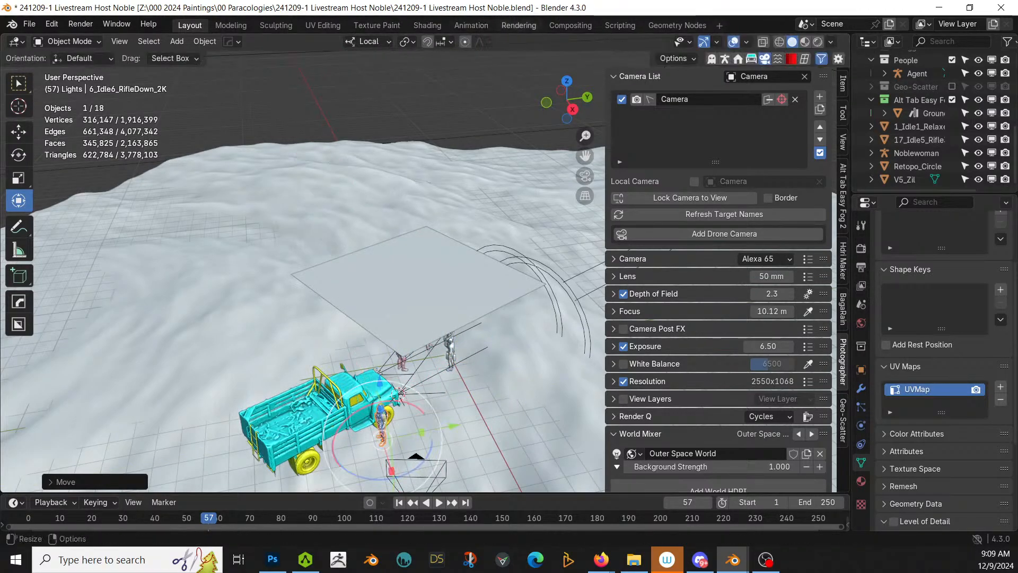
Step: Fine-tune the rifle-down soldier's position beside the truck and lower it along its local Z axis to stand on the ground
{"action": "key", "text": "KP_Decimal"}
{"action": "scroll", "coordinate": [372, 395], "scroll_direction": "up", "scroll_amount": 3}
{"action": "middle_click_drag", "start_coordinate": [395, 385], "coordinate": [462, 330]}
{"action": "left_click_drag", "start_coordinate": [426, 367], "coordinate": [456, 412]}
{"action": "left_click", "coordinate": [463, 461]}
{"action": "middle_click_drag", "start_coordinate": [463, 461], "coordinate": [491, 290], "text": "shift"}
{"action": "key", "text": "g"}
{"action": "key", "text": "z"}
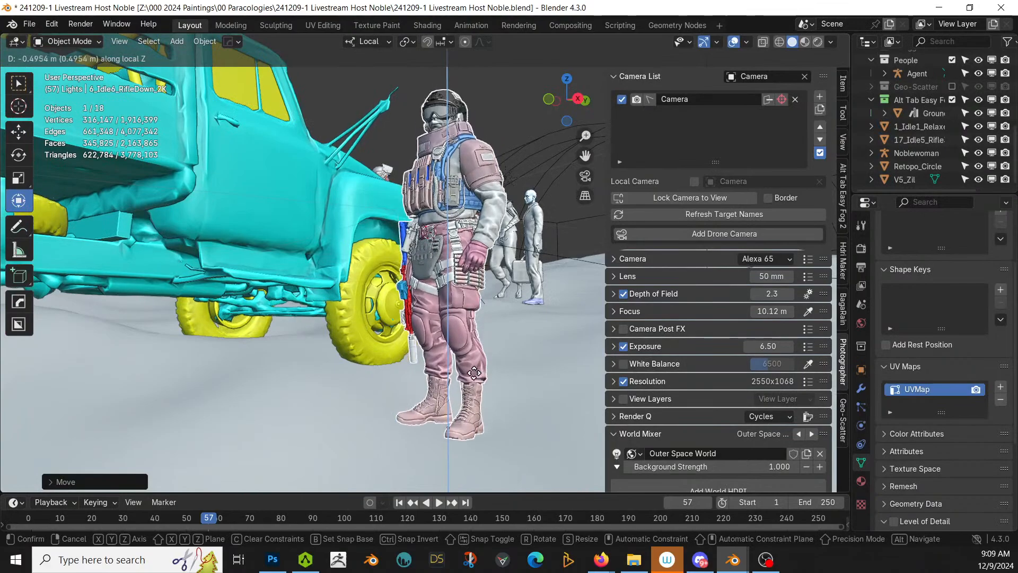
{"action": "left_click_drag", "start_coordinate": [451, 413], "coordinate": [451, 395]}
Step: Rotate the foreground soldier to face the camera, save the file, and check the shot in the rendered camera view
{"action": "middle_click_drag", "start_coordinate": [468, 381], "coordinate": [457, 447]}
{"action": "left_click_drag", "start_coordinate": [457, 448], "coordinate": [480, 435]}
{"action": "key", "text": "KP_0"}
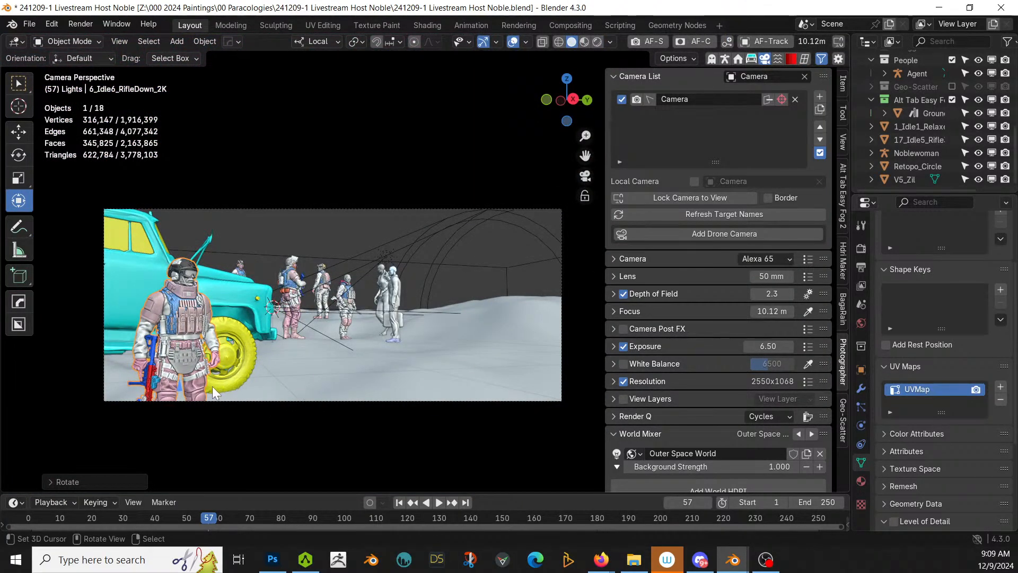
{"action": "key", "text": "ctrl+s"}
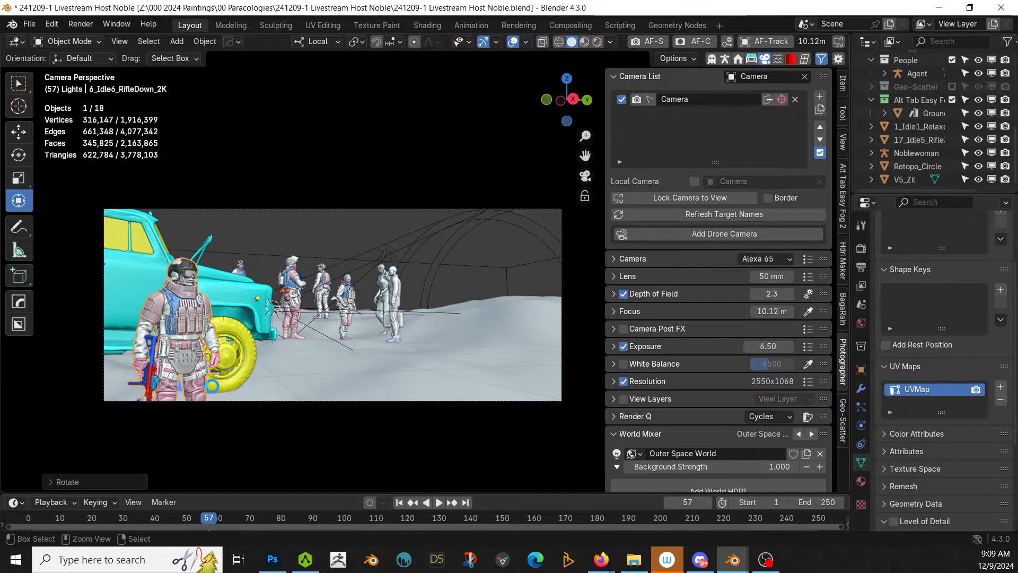
{"action": "key", "text": "z"}
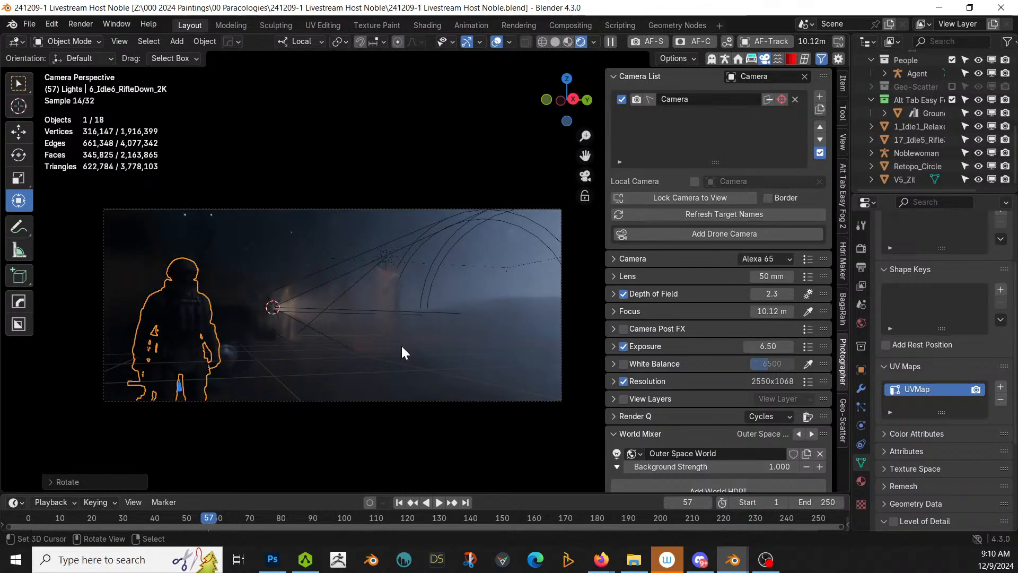
Step: Deselect the foreground soldier to check the rendered shot without its outline, and save the file
{"action": "left_click", "coordinate": [402, 348]}
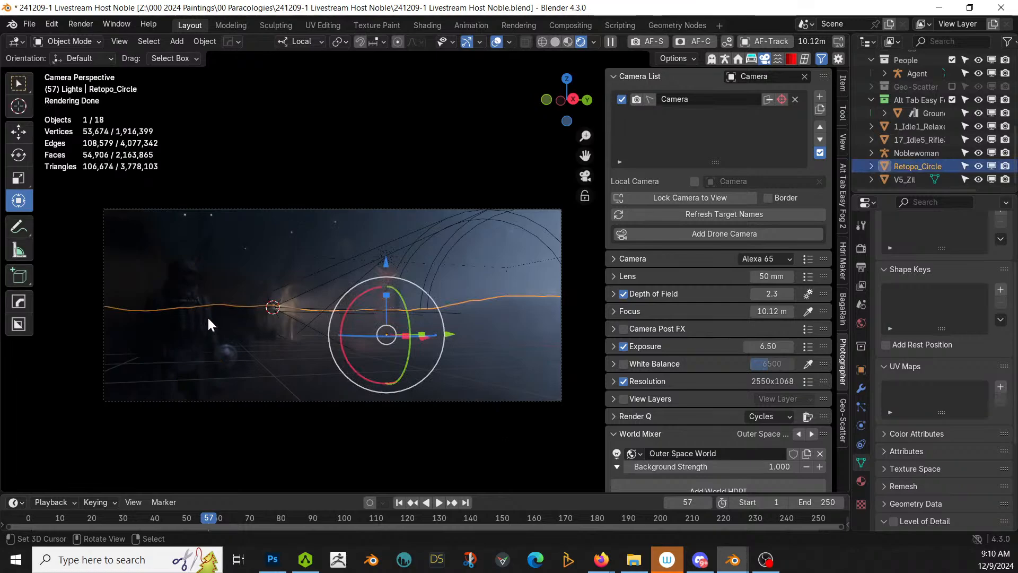
{"action": "left_click", "coordinate": [383, 142]}
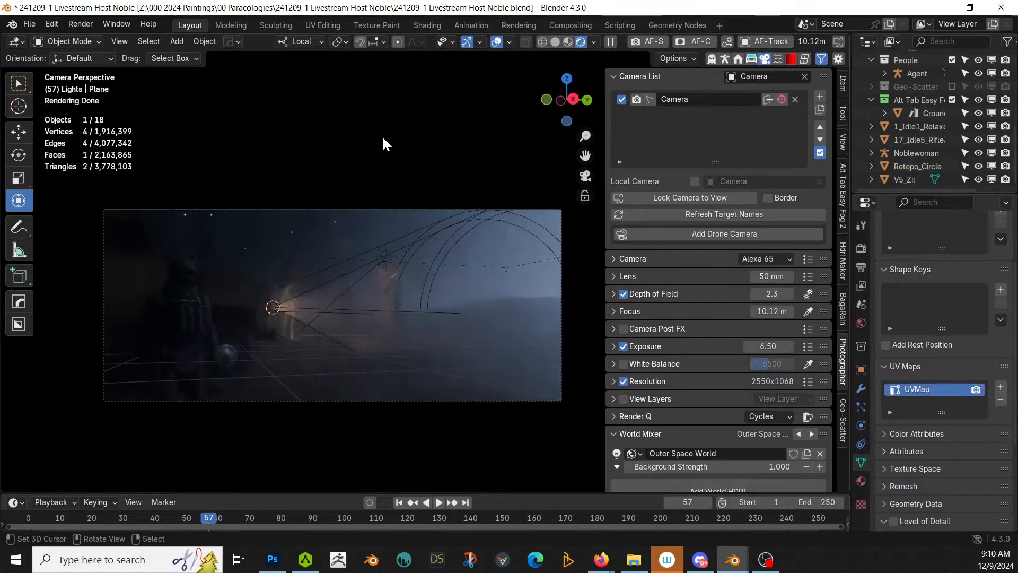
{"action": "key", "text": "ctrl+s"}
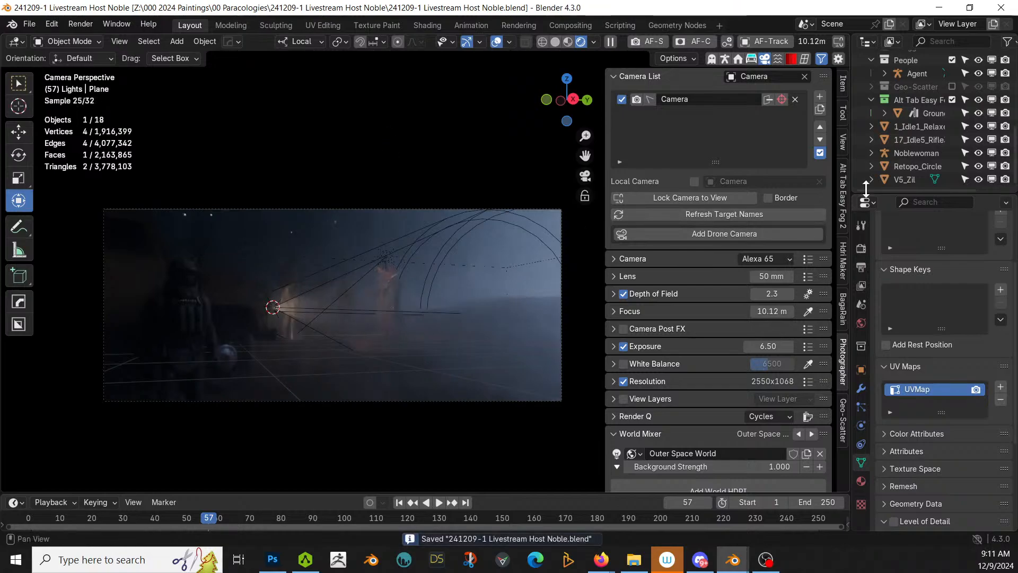
Step: Enable the Geo-Scatter collection and reframe the camera on the truck and figures, switching the viewport to solid shading
{"action": "left_click", "coordinate": [952, 87]}
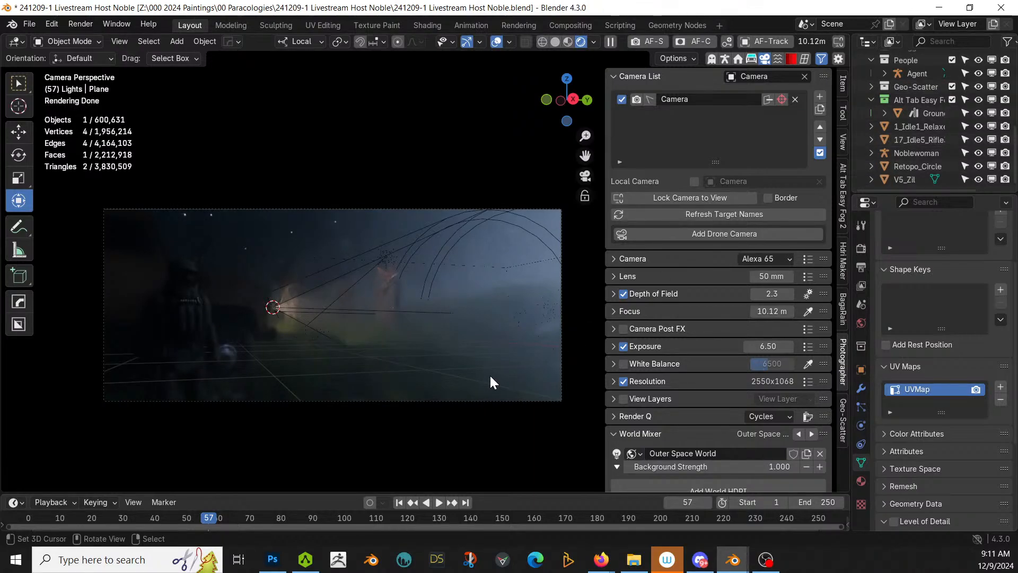
{"action": "key", "text": "shift+grave"}
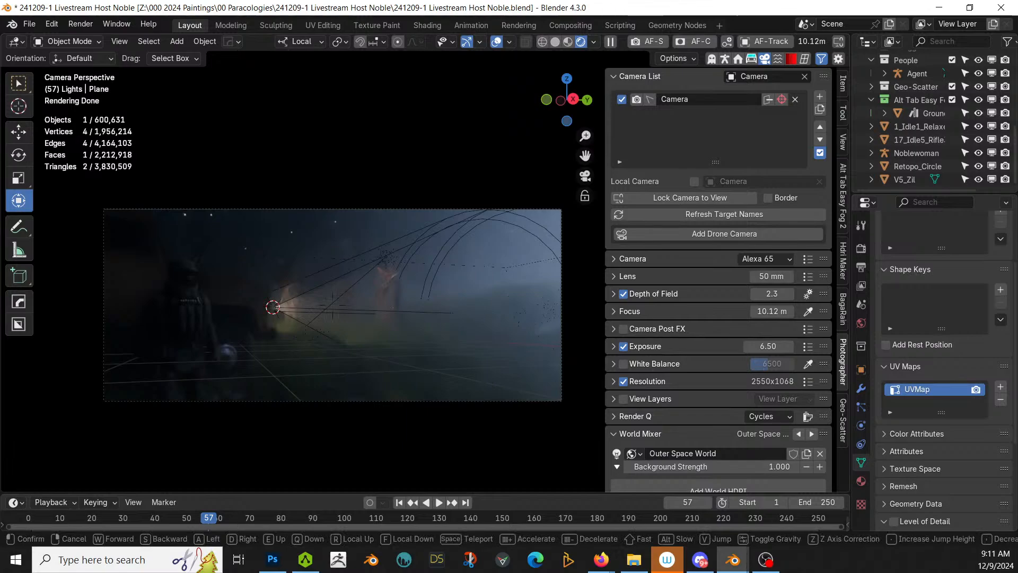
{"action": "left_click", "coordinate": [489, 374]}
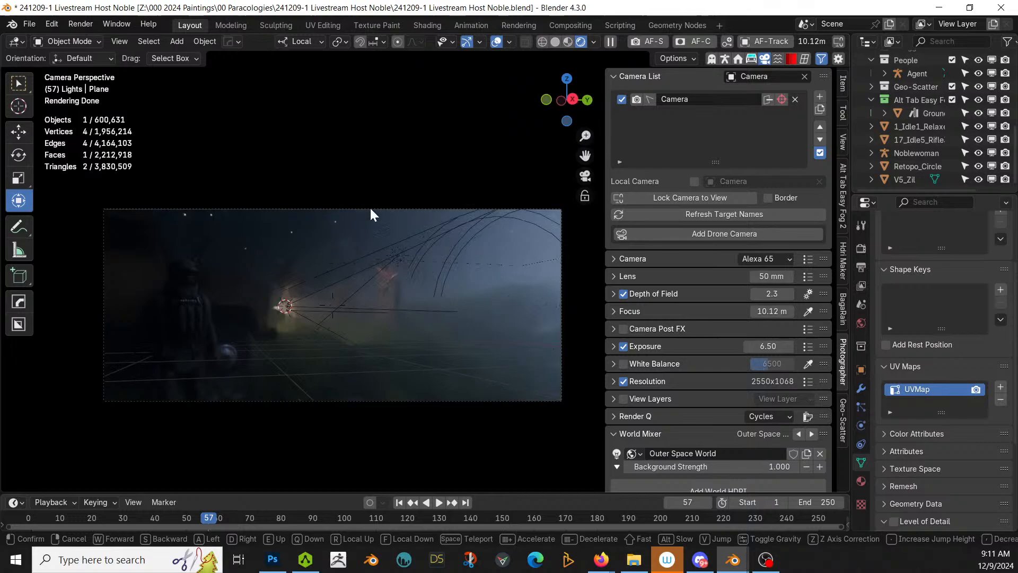
{"action": "left_click", "coordinate": [556, 42]}
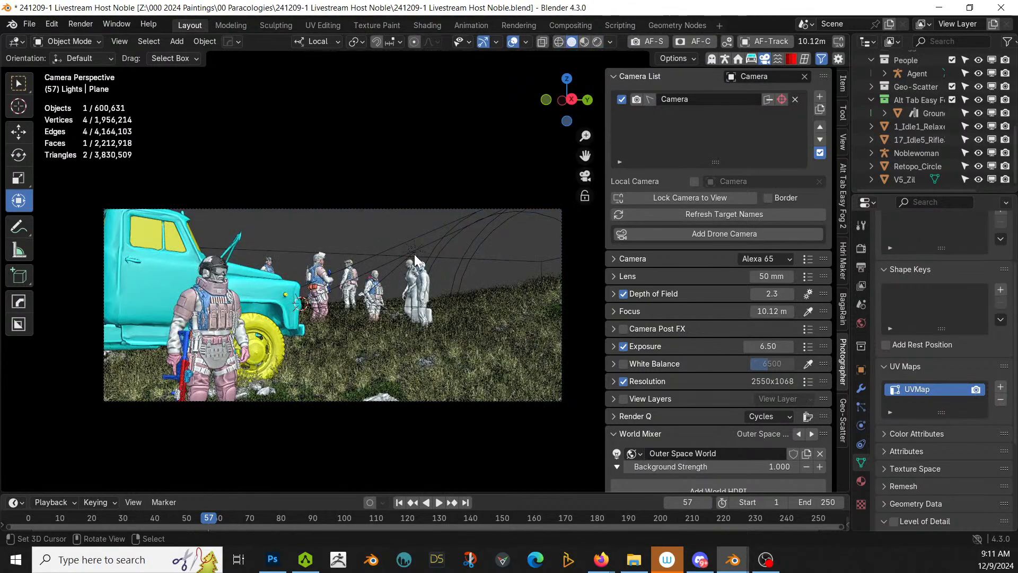
{"action": "key", "text": "shift+grave"}
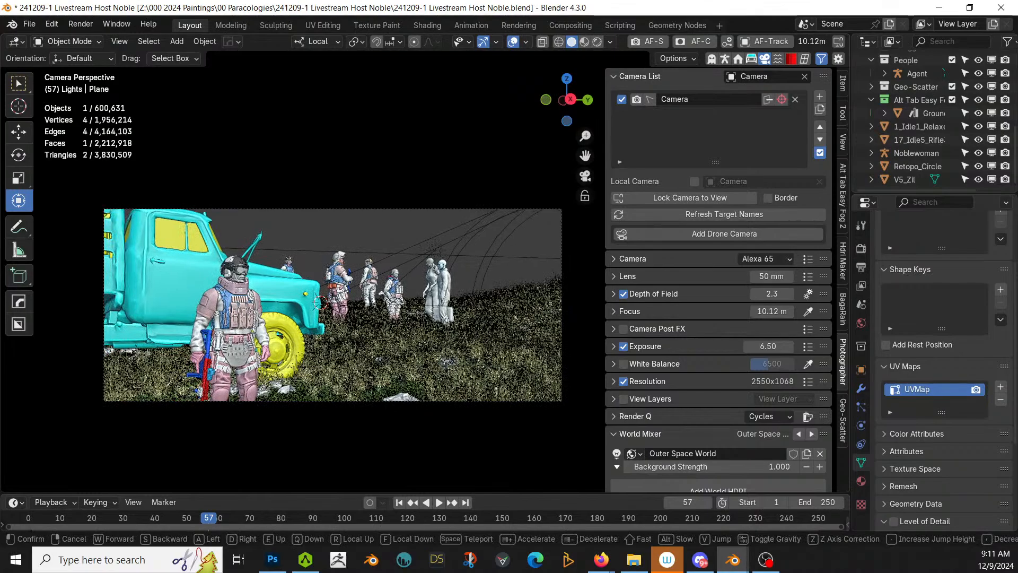
{"action": "left_click", "coordinate": [426, 271]}
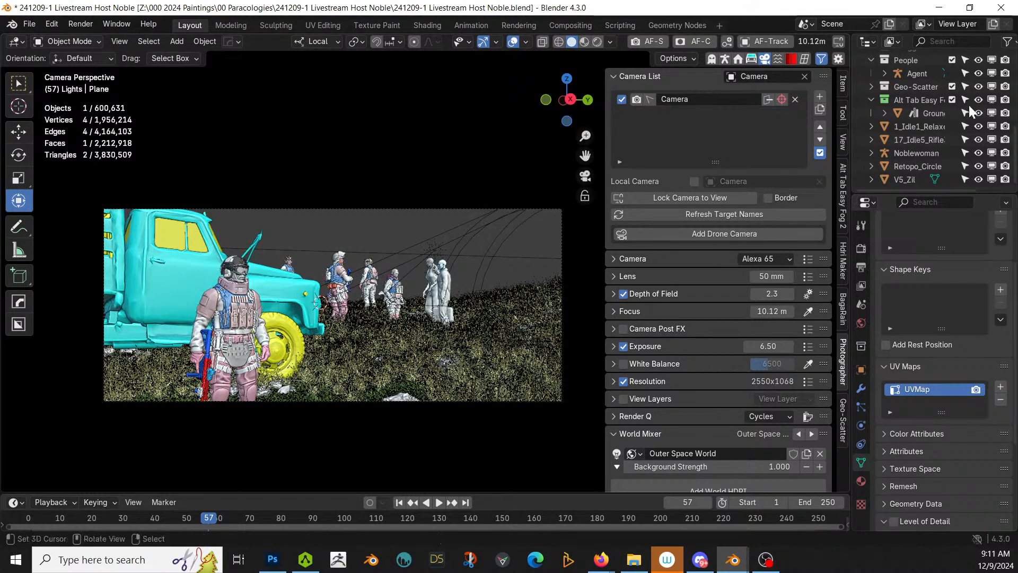
Step: Hide the Geo-Scatter collection and shift the camera sideways so the truck and foreground soldier sit closer to the frame's left edge
{"action": "left_click", "coordinate": [978, 87]}
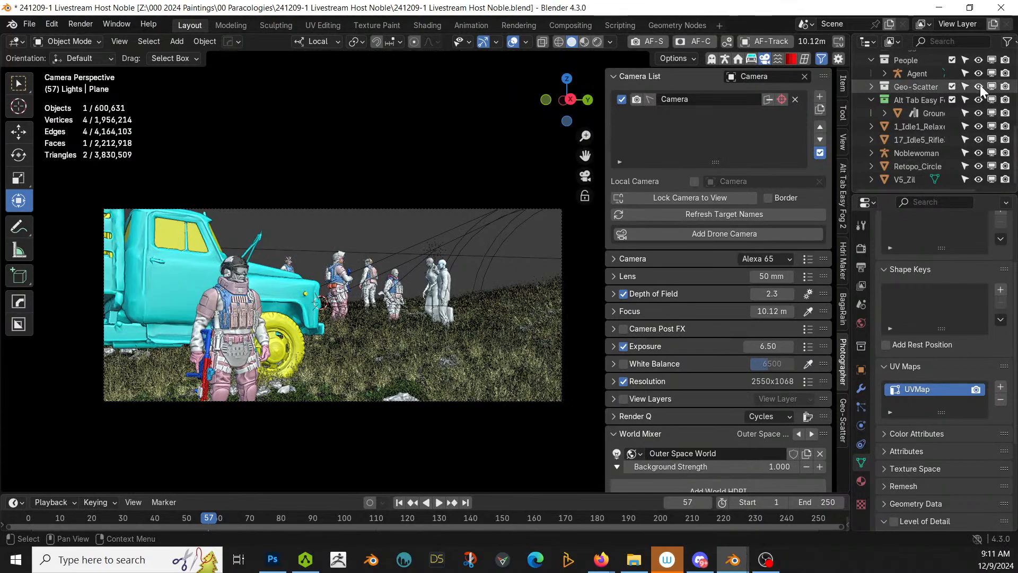
{"action": "key", "text": "shift+grave"}
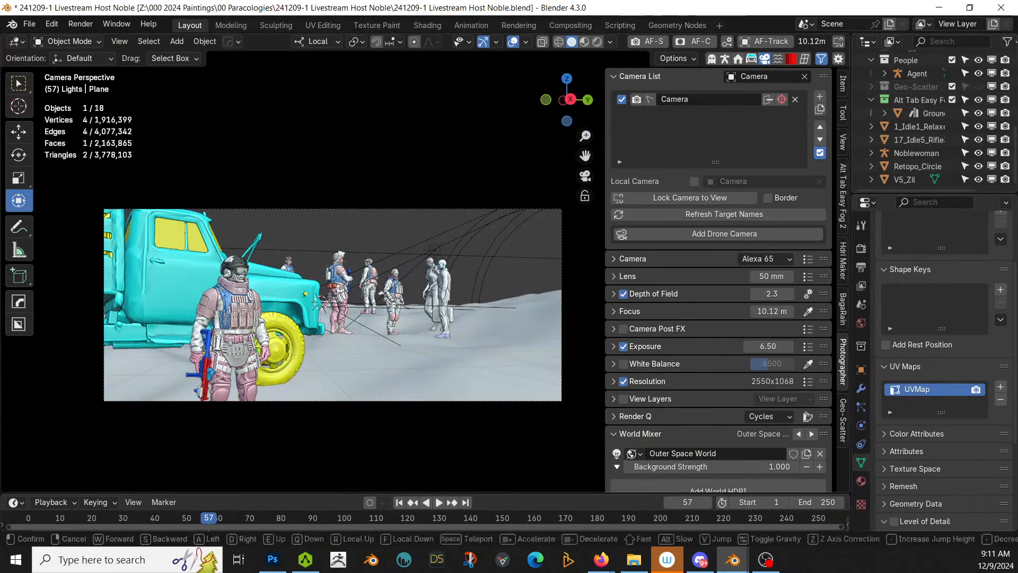
{"action": "key", "text": "d"}
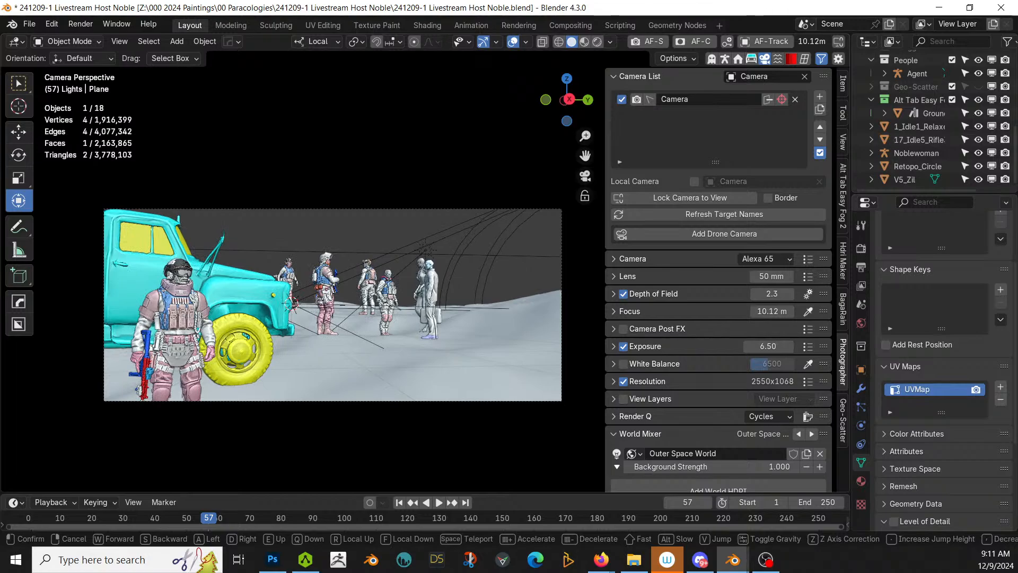
{"action": "left_click", "coordinate": [440, 333]}
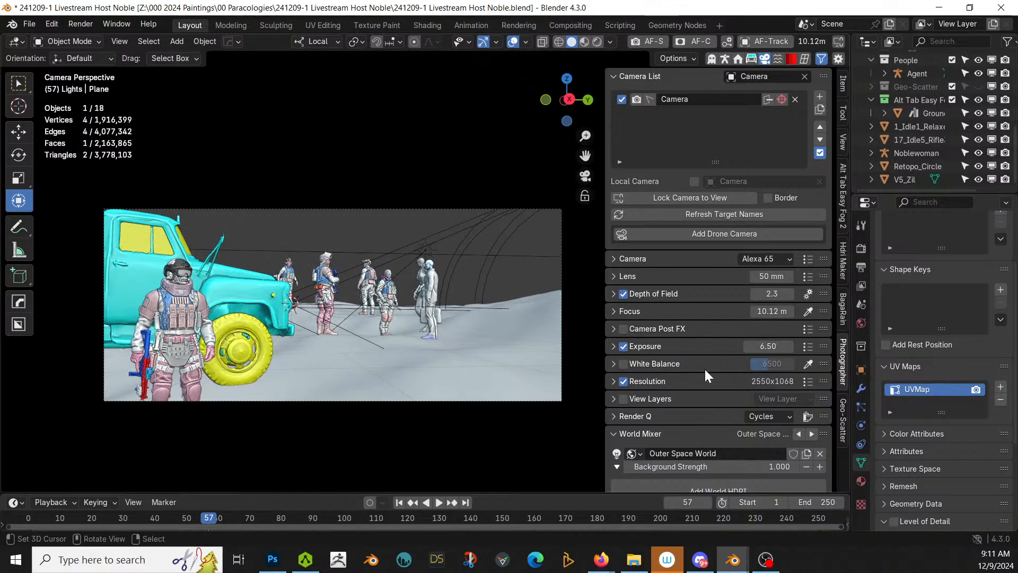
Step: Set the camera's focus distance by sampling the noblewoman figure in the background, and save the file
{"action": "left_click", "coordinate": [807, 312]}
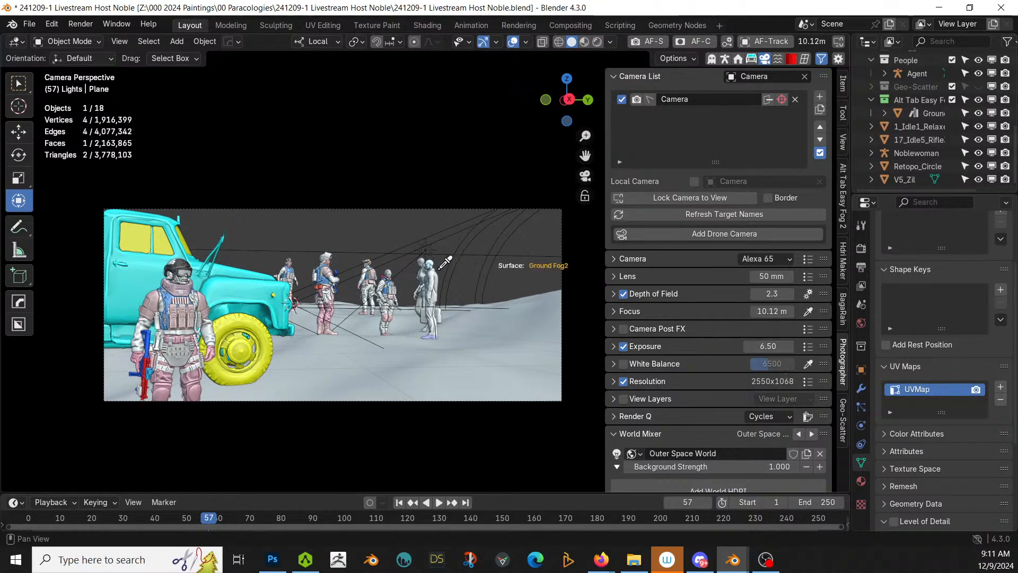
{"action": "left_click", "coordinate": [422, 260]}
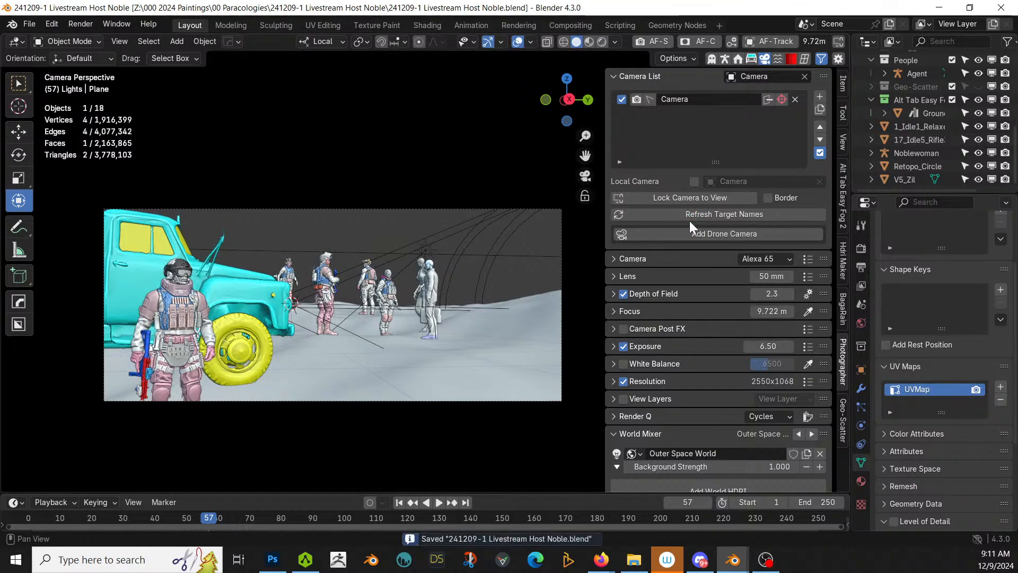
Step: Select and frame the noblewoman figure beside the suited agent, and examine her pose and position relative to the soldiers
{"action": "left_click", "coordinate": [421, 273]}
{"action": "key", "text": "KP_Decimal"}
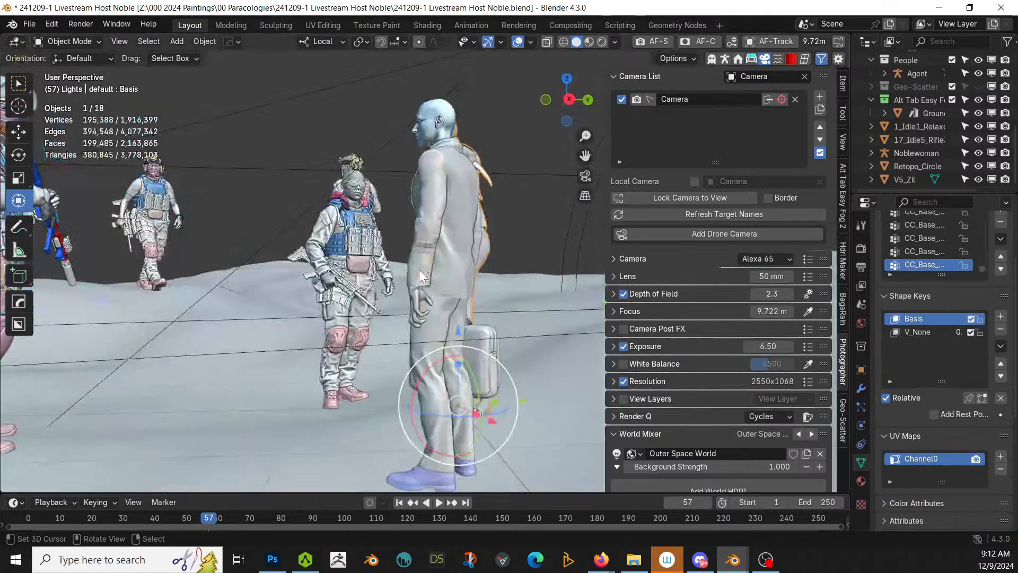
{"action": "middle_click_drag", "start_coordinate": [381, 274], "coordinate": [501, 308]}
{"action": "scroll", "coordinate": [475, 306], "scroll_direction": "up", "scroll_amount": 3}
{"action": "scroll", "coordinate": [504, 292], "scroll_direction": "down", "scroll_amount": 2}
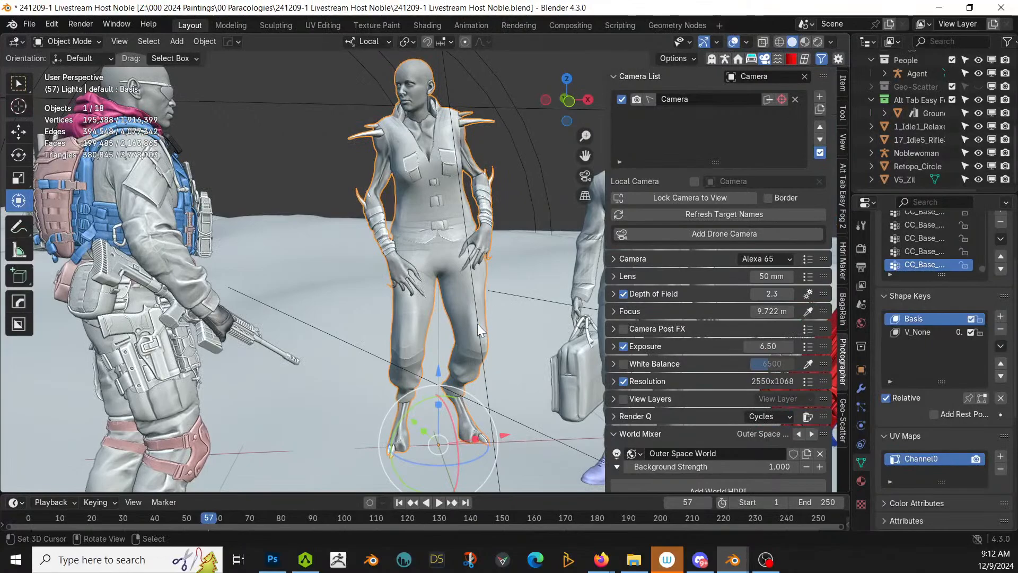
{"action": "middle_click_drag", "start_coordinate": [477, 324], "coordinate": [414, 318]}
{"action": "scroll", "coordinate": [467, 330], "scroll_direction": "down", "scroll_amount": 4}
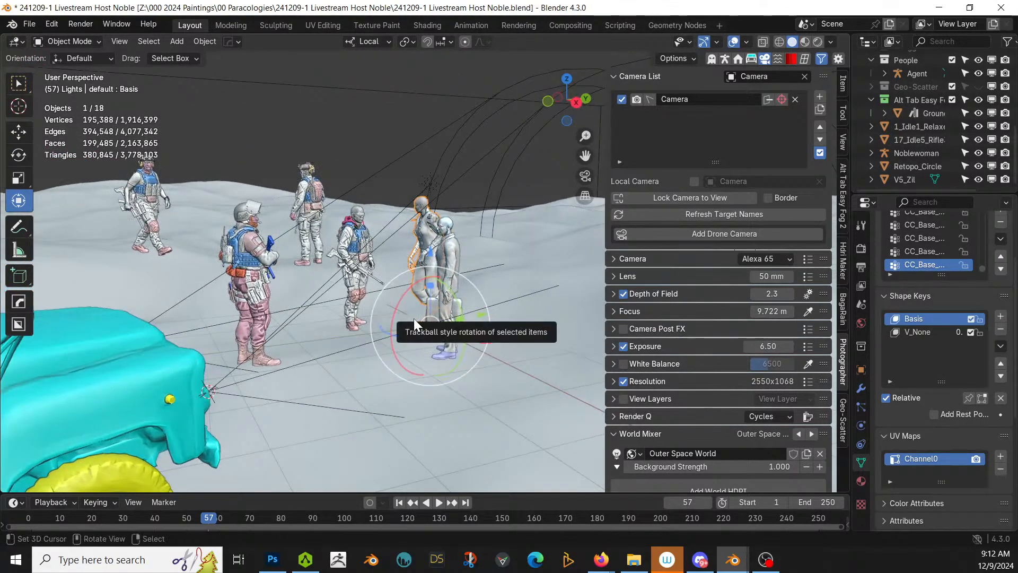